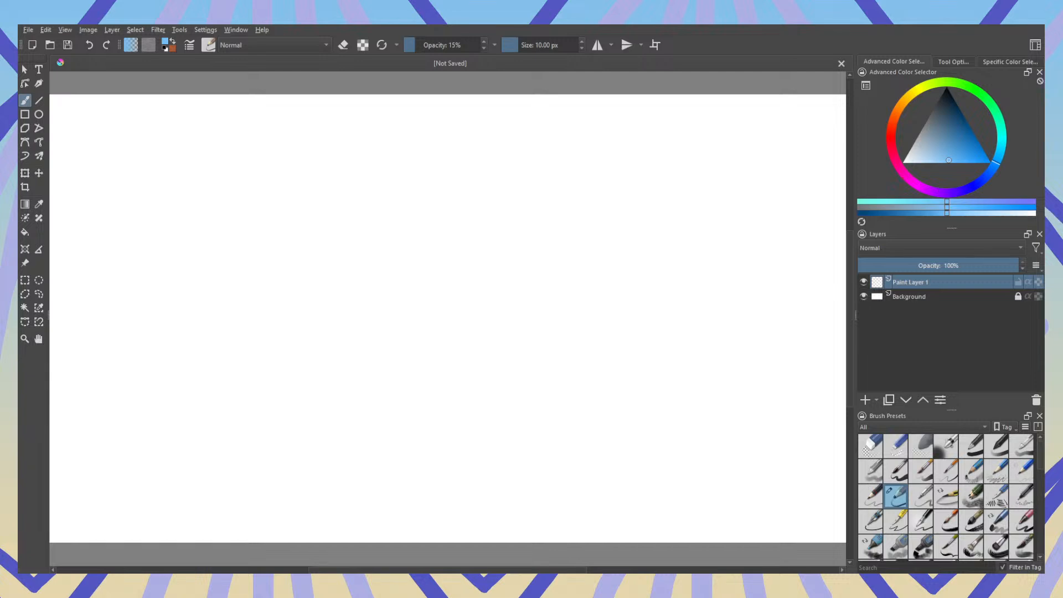
Step: Handwrite "Hi" in light blue on the white canvas
{"action": "left_click_drag", "start_coordinate": [228, 268], "coordinate": [242, 366]}
{"action": "left_click_drag", "start_coordinate": [239, 329], "coordinate": [280, 307]}
{"action": "left_click_drag", "start_coordinate": [279, 284], "coordinate": [292, 367]}
{"action": "left_click_drag", "start_coordinate": [316, 328], "coordinate": [316, 360]}
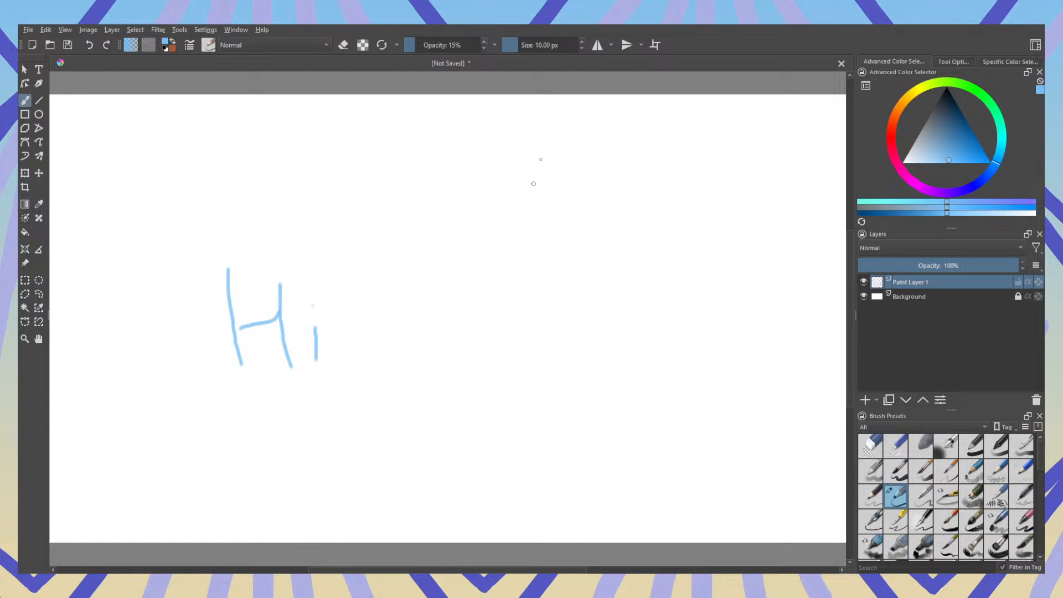
Step: Undo all the strokes of the handwritten "Hi"
{"action": "key", "text": "ctrl+z"}
{"action": "key", "text": "ctrl+z"}
{"action": "key", "text": "ctrl+z"}
{"action": "key", "text": "ctrl+z"}
{"action": "key", "text": "ctrl+z"}
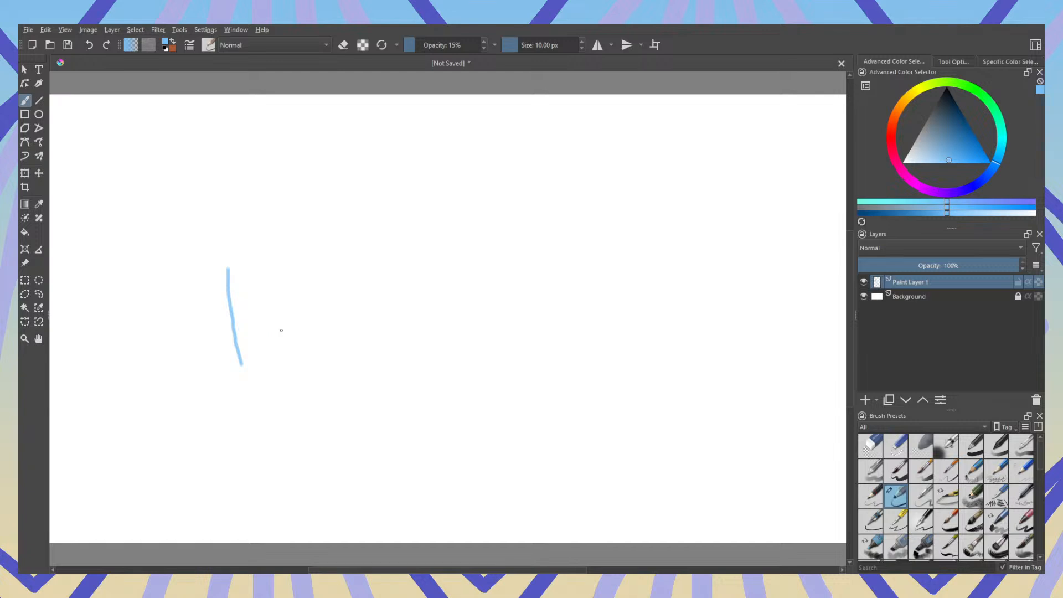
Step: Fill the Background layer with a neutral mid grey and choose the 40 px ink brush preset at 100% opacity
{"action": "left_click", "coordinate": [1010, 297]}
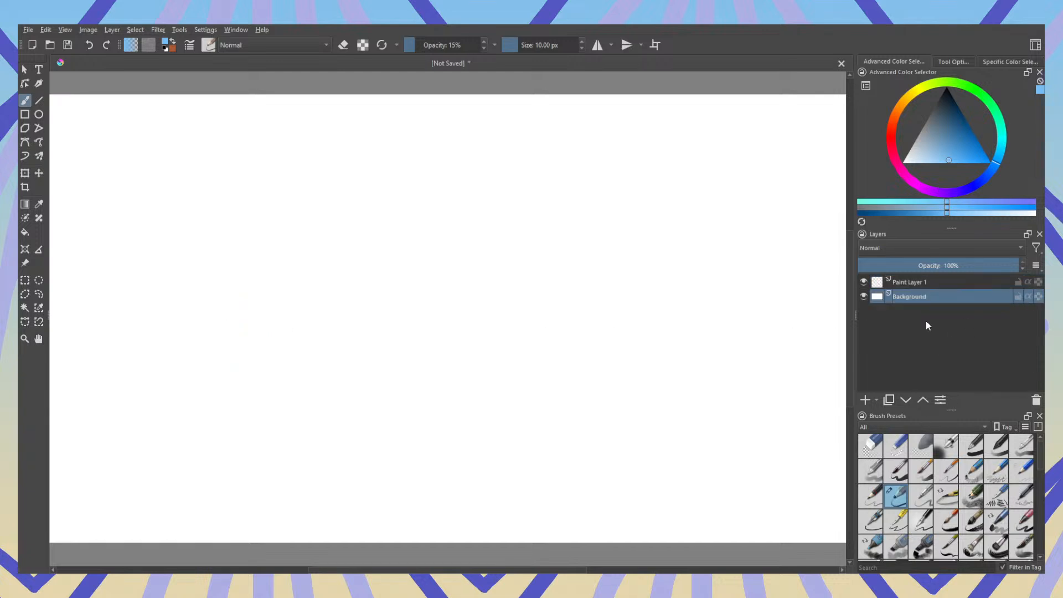
{"action": "left_click", "coordinate": [927, 120]}
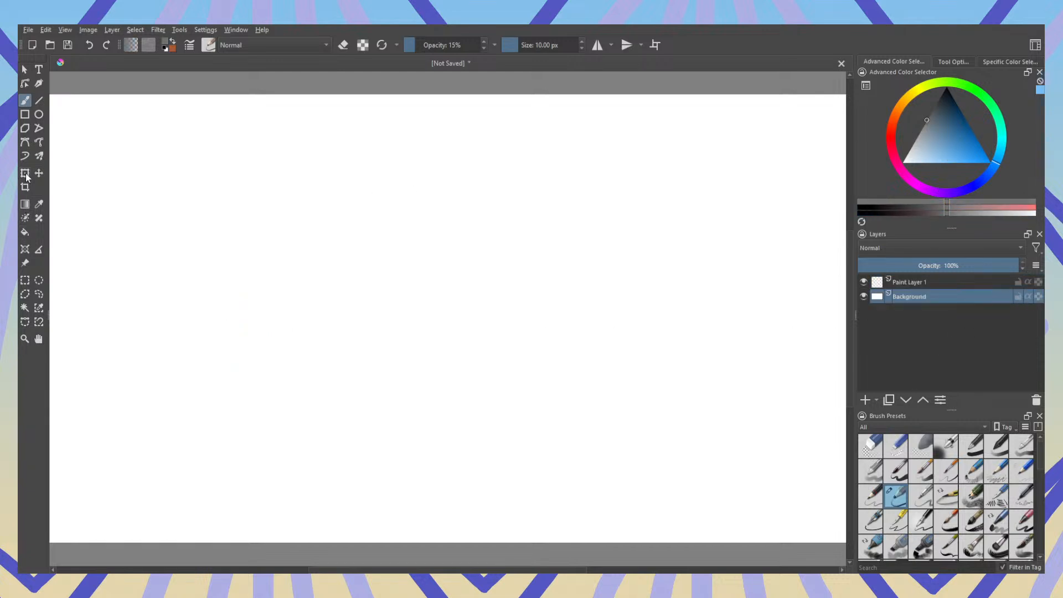
{"action": "left_click", "coordinate": [897, 471]}
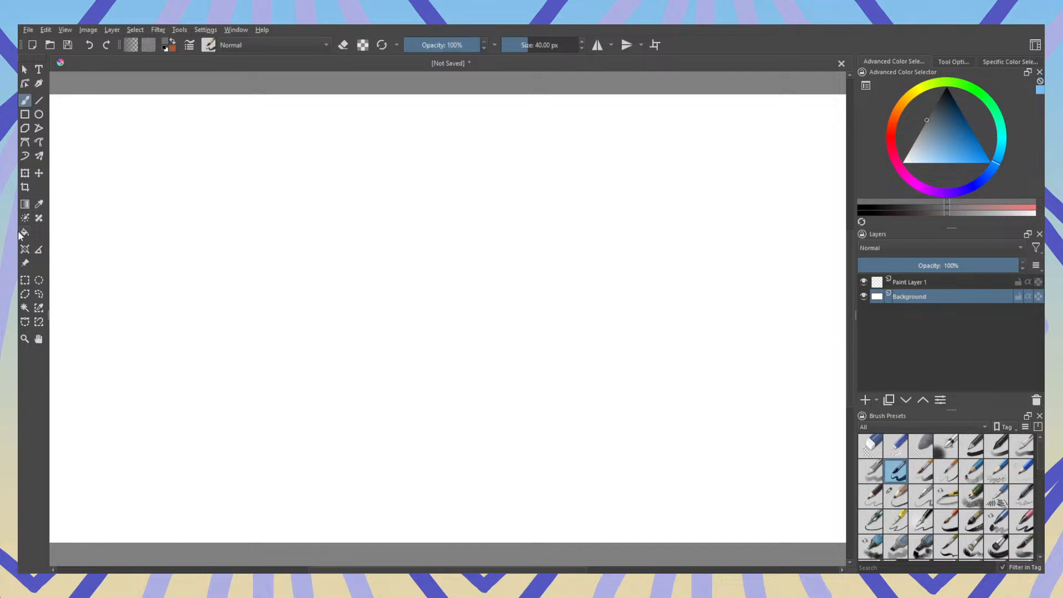
{"action": "left_click", "coordinate": [25, 232]}
{"action": "left_click", "coordinate": [422, 294]}
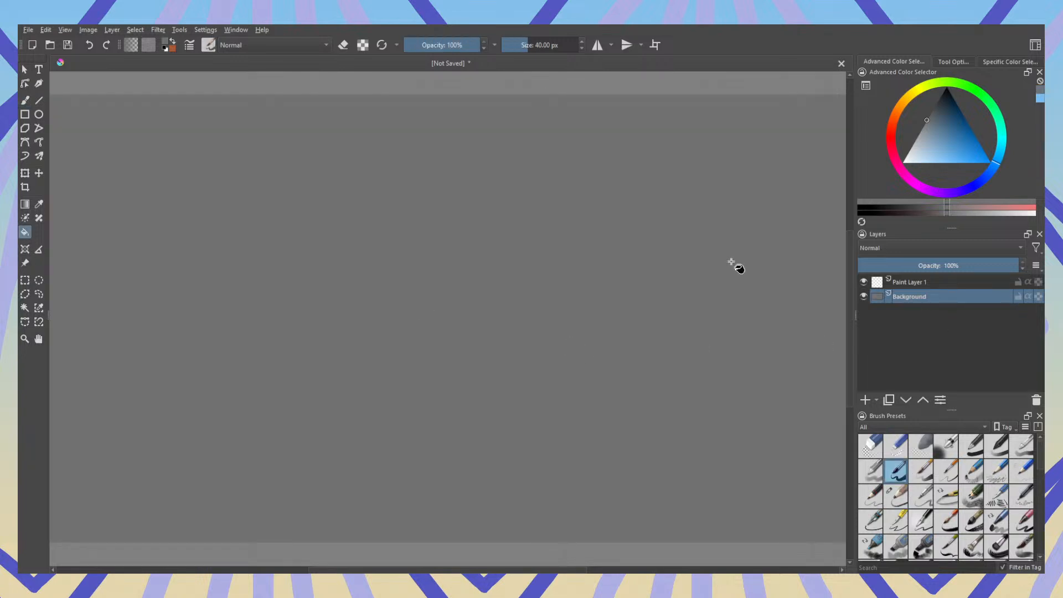
Step: Return to the freehand brush and set the painting colour to a medium bright blue
{"action": "left_click", "coordinate": [25, 100]}
{"action": "scroll", "coordinate": [430, 269], "scroll_direction": "down", "scroll_amount": 2}
{"action": "scroll", "coordinate": [276, 279], "scroll_direction": "up", "scroll_amount": 1}
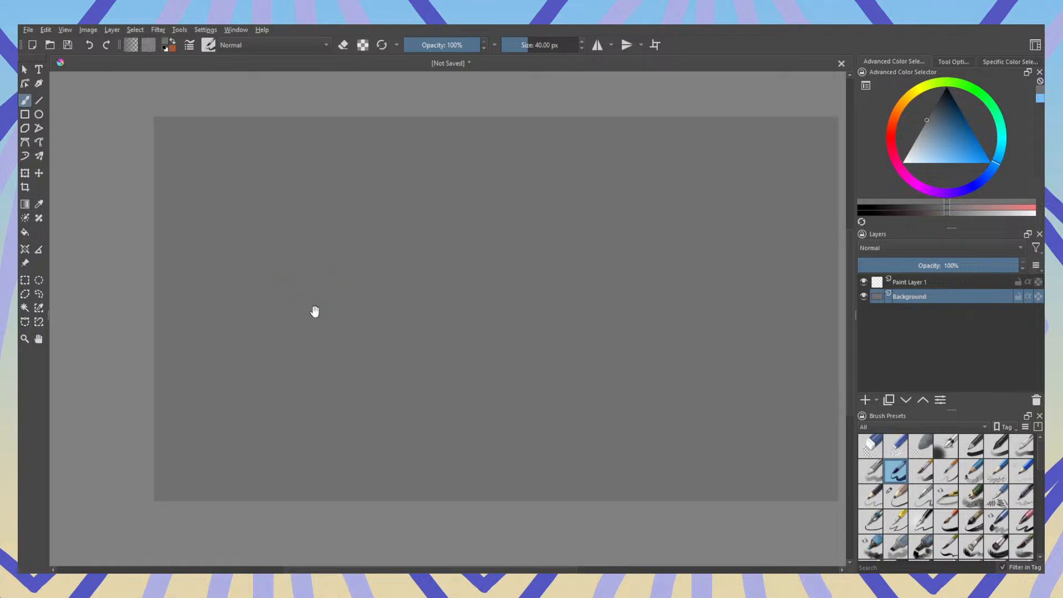
{"action": "mouse_move", "coordinate": [316, 308]}
{"action": "left_mouse_down"}
{"action": "mouse_move", "coordinate": [257, 330]}
{"action": "mouse_move", "coordinate": [415, 349]}
{"action": "left_mouse_up"}
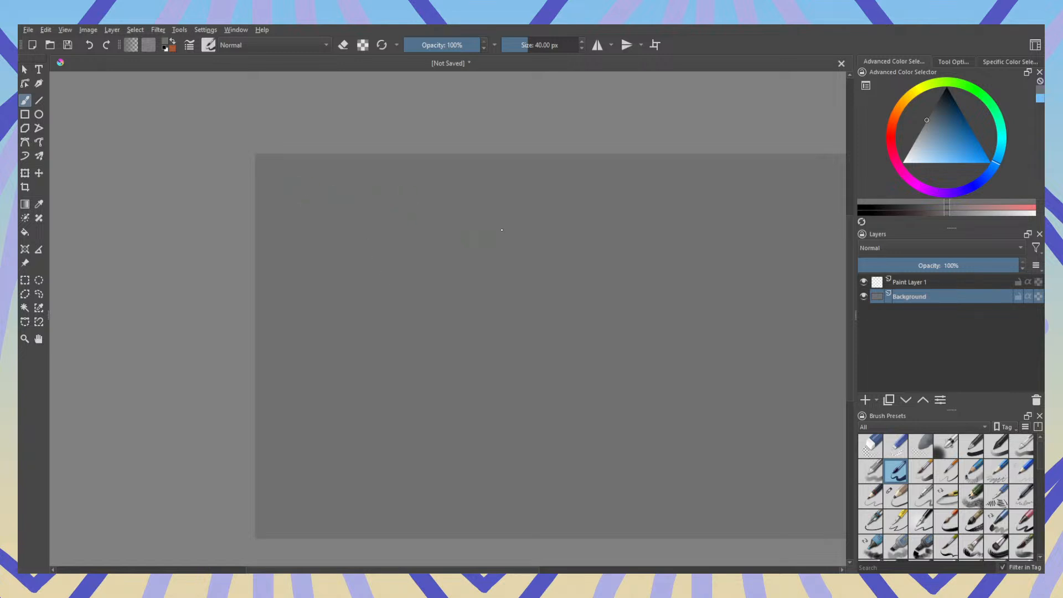
{"action": "left_click", "coordinate": [957, 172]}
{"action": "left_click", "coordinate": [987, 176]}
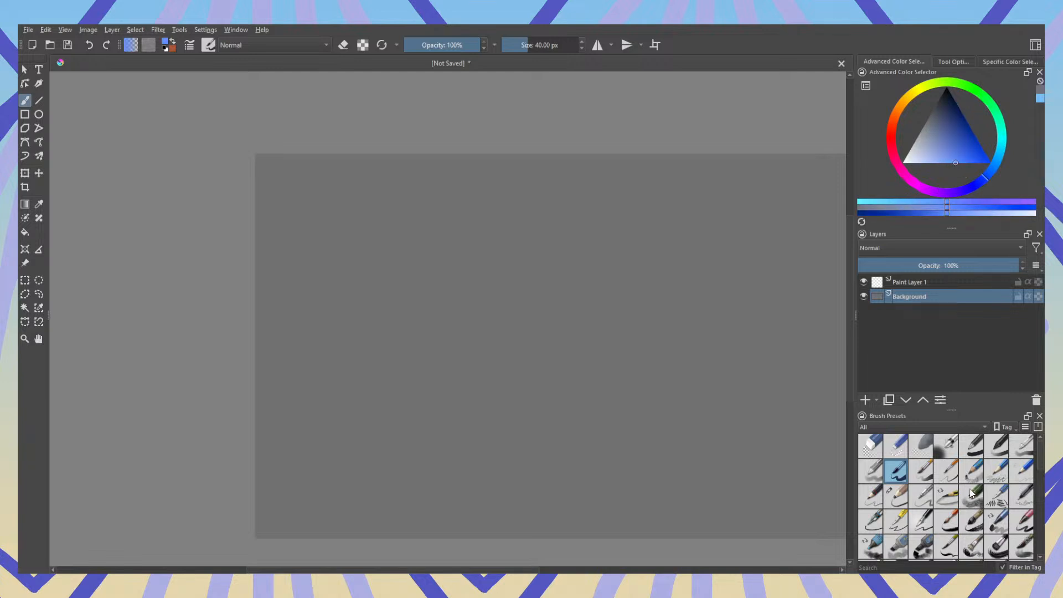
Step: Sketch a round blue head with angry brows and eyes on the Background layer, and try out the mouth area with brush and eraser
{"action": "mouse_move", "coordinate": [408, 190]}
{"action": "left_mouse_down"}
{"action": "mouse_move", "coordinate": [368, 195]}
{"action": "mouse_move", "coordinate": [351, 243]}
{"action": "mouse_move", "coordinate": [390, 283]}
{"action": "mouse_move", "coordinate": [448, 270]}
{"action": "mouse_move", "coordinate": [451, 221]}
{"action": "mouse_move", "coordinate": [420, 191]}
{"action": "mouse_move", "coordinate": [391, 194]}
{"action": "left_mouse_up"}
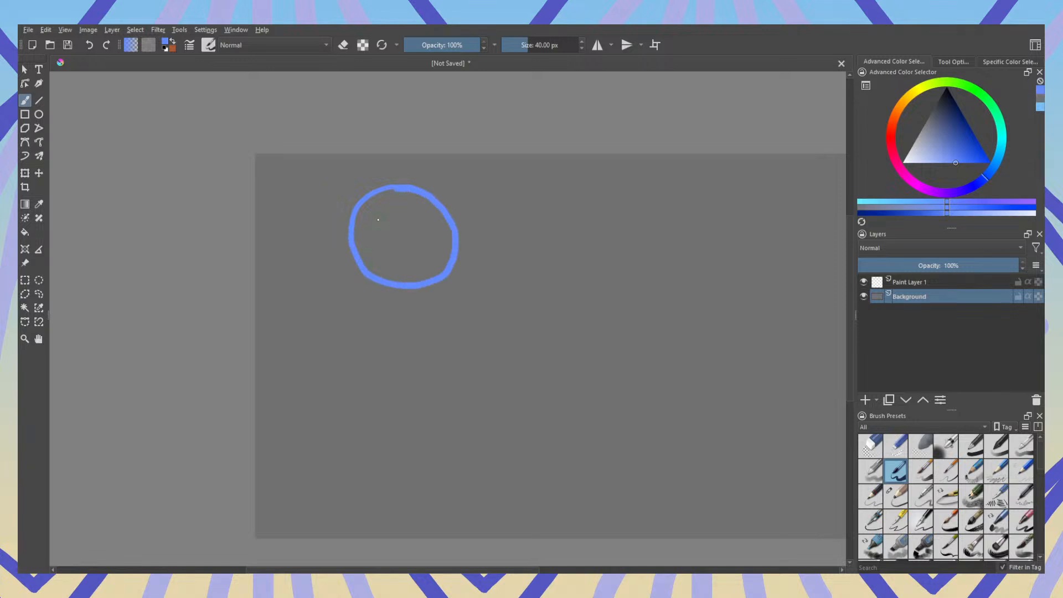
{"action": "mouse_move", "coordinate": [364, 238]}
{"action": "left_mouse_down"}
{"action": "mouse_move", "coordinate": [403, 251]}
{"action": "mouse_move", "coordinate": [390, 264]}
{"action": "mouse_move", "coordinate": [441, 233]}
{"action": "mouse_move", "coordinate": [415, 261]}
{"action": "left_mouse_up"}
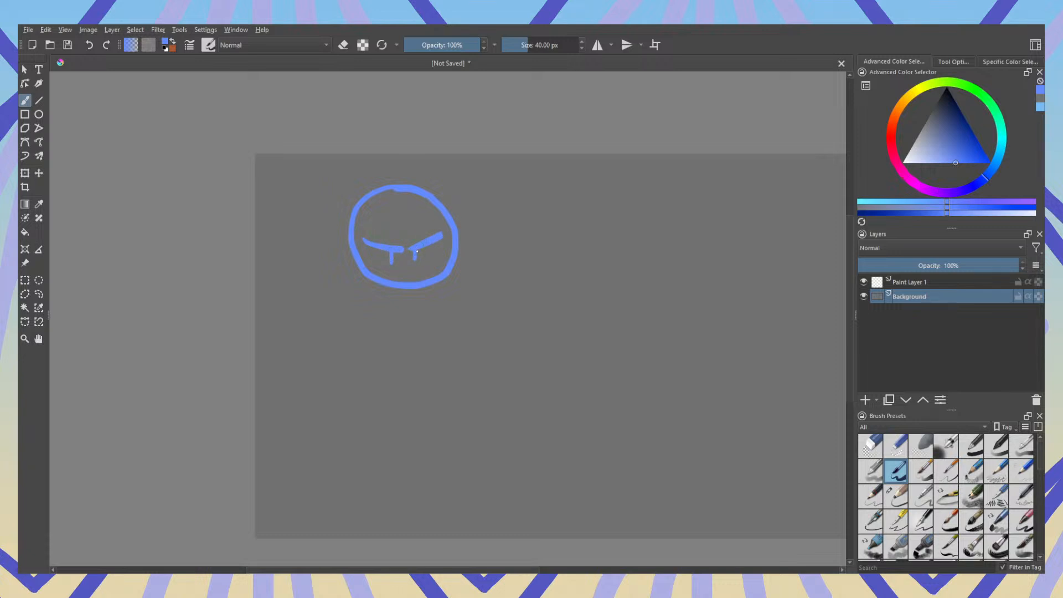
{"action": "left_click_drag", "start_coordinate": [404, 267], "coordinate": [411, 281]}
{"action": "key", "text": "ctrl+z"}
{"action": "key", "text": "e"}
{"action": "left_click_drag", "start_coordinate": [406, 267], "coordinate": [414, 298]}
Step: Undo the entire face sketch on the Background layer
{"action": "key", "text": "ctrl+z"}
{"action": "key", "text": "ctrl+z"}
{"action": "key", "text": "ctrl+z"}
{"action": "key", "text": "ctrl+z"}
{"action": "key", "text": "ctrl+z"}
{"action": "key", "text": "ctrl+z"}
{"action": "key", "text": "ctrl+z"}
{"action": "key", "text": "ctrl+z"}
{"action": "key", "text": "ctrl+z"}
Step: On Paint Layer 1, draw a round blue head with slanted angry brows, short eye strokes and a small pointed nose
{"action": "left_click", "coordinate": [901, 281]}
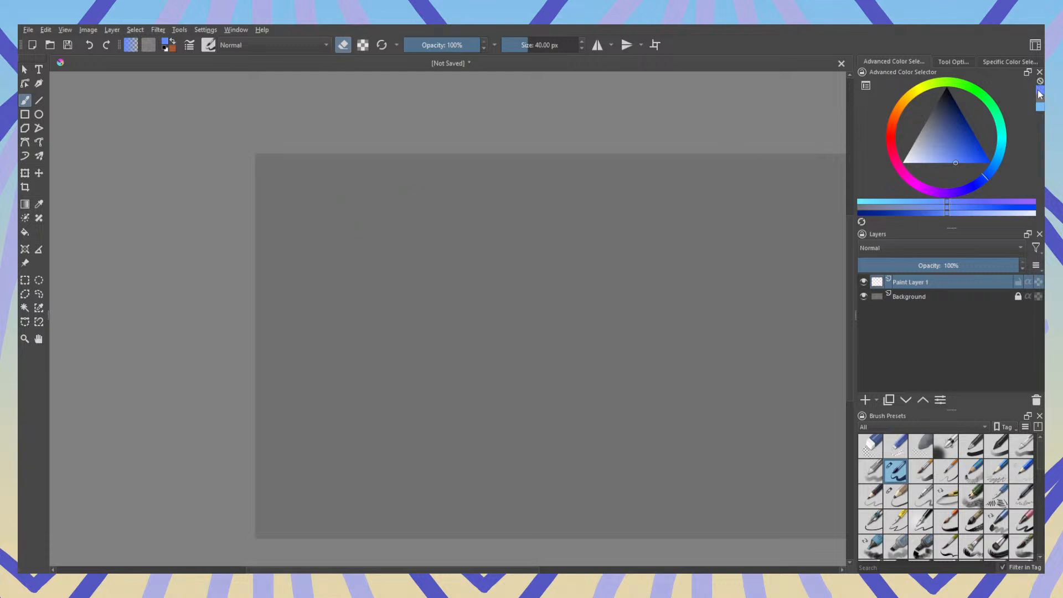
{"action": "key", "text": "e"}
{"action": "mouse_move", "coordinate": [382, 191]}
{"action": "left_mouse_down"}
{"action": "mouse_move", "coordinate": [360, 300]}
{"action": "mouse_move", "coordinate": [435, 227]}
{"action": "mouse_move", "coordinate": [379, 192]}
{"action": "mouse_move", "coordinate": [346, 198]}
{"action": "left_mouse_up"}
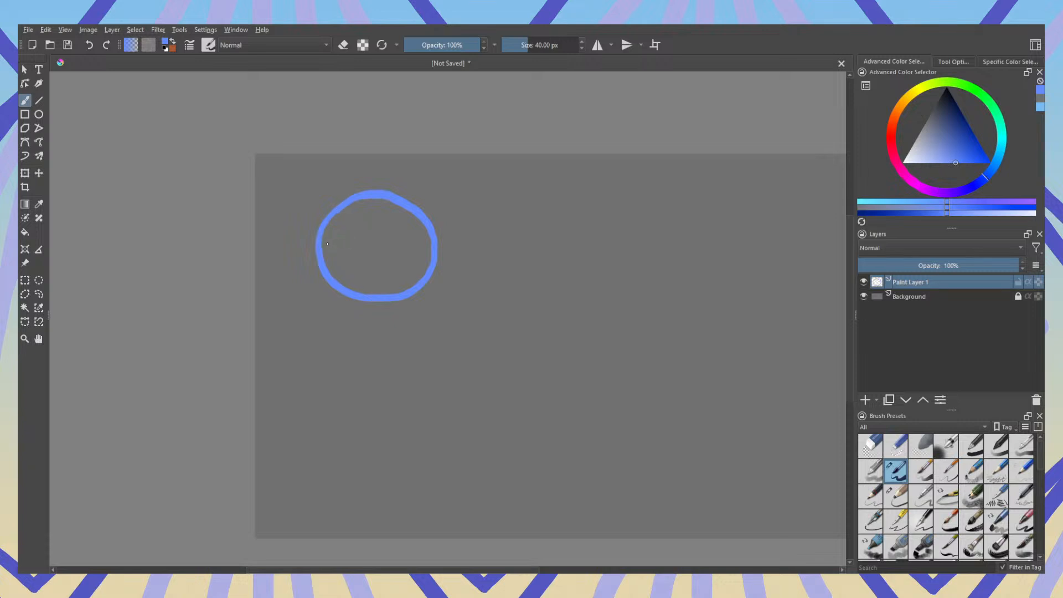
{"action": "mouse_move", "coordinate": [328, 243]}
{"action": "left_mouse_down"}
{"action": "mouse_move", "coordinate": [376, 257]}
{"action": "mouse_move", "coordinate": [426, 236]}
{"action": "left_mouse_up"}
{"action": "mouse_move", "coordinate": [367, 263]}
{"action": "left_mouse_down"}
{"action": "mouse_move", "coordinate": [367, 277]}
{"action": "mouse_move", "coordinate": [400, 272]}
{"action": "mouse_move", "coordinate": [390, 292]}
{"action": "left_mouse_up"}
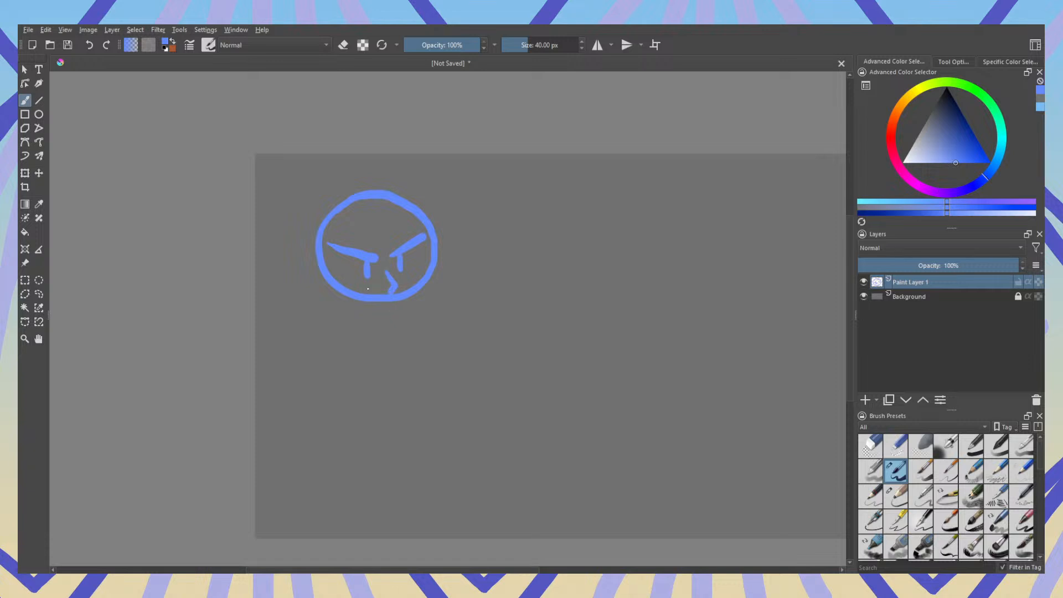
Step: Add an ear on the left of the first head and two long vertical body lines below it
{"action": "left_click_drag", "start_coordinate": [311, 253], "coordinate": [320, 270]}
{"action": "left_click_drag", "start_coordinate": [326, 286], "coordinate": [321, 401]}
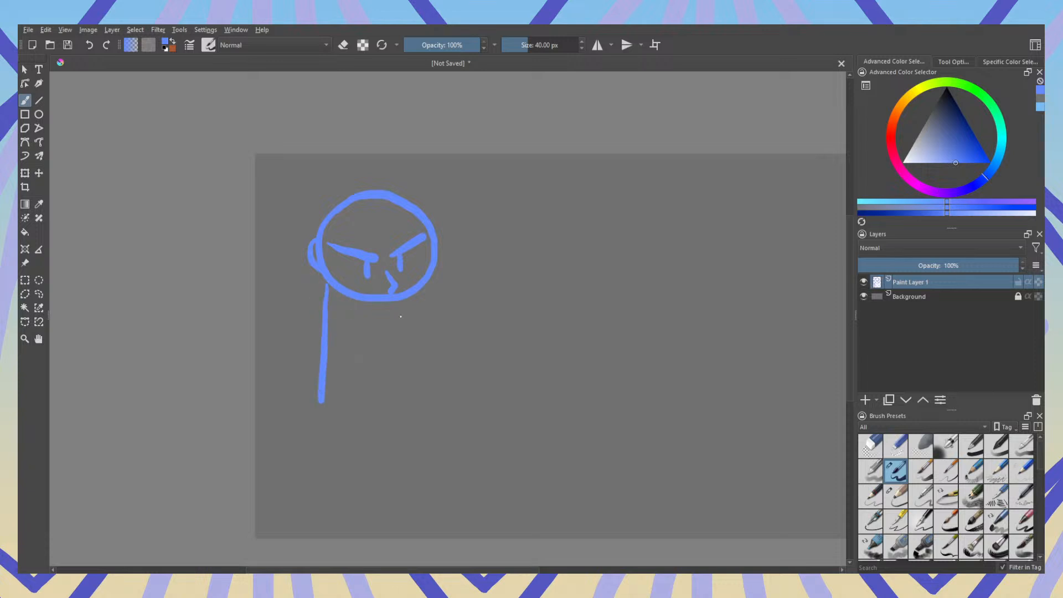
{"action": "left_click_drag", "start_coordinate": [418, 298], "coordinate": [421, 397]}
Step: Paint a long red drape over the first figure's left shoulder and a cyan one over the right shoulder
{"action": "left_click", "coordinate": [891, 137]}
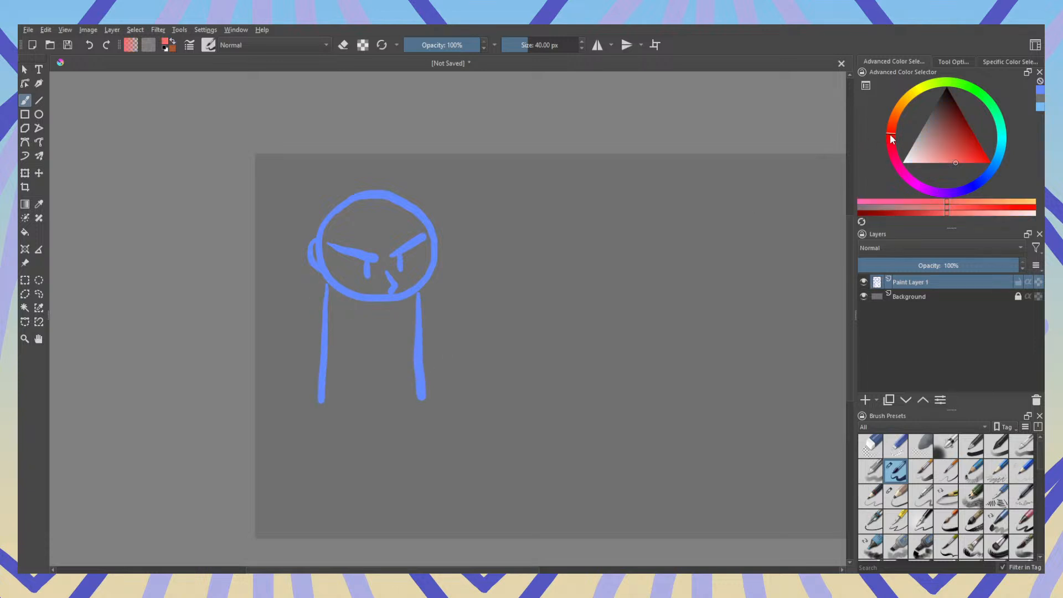
{"action": "left_click", "coordinate": [968, 158]}
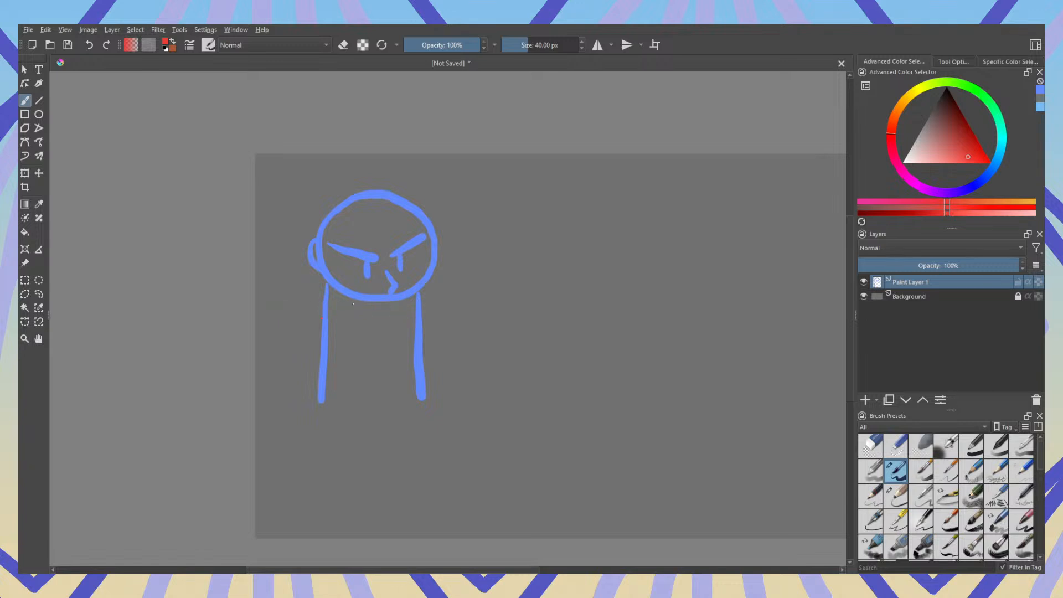
{"action": "mouse_move", "coordinate": [354, 304]}
{"action": "left_mouse_down"}
{"action": "mouse_move", "coordinate": [322, 319]}
{"action": "mouse_move", "coordinate": [311, 289]}
{"action": "mouse_move", "coordinate": [315, 404]}
{"action": "left_mouse_up"}
{"action": "left_click_drag", "start_coordinate": [311, 297], "coordinate": [324, 432]}
{"action": "left_click", "coordinate": [1002, 143]}
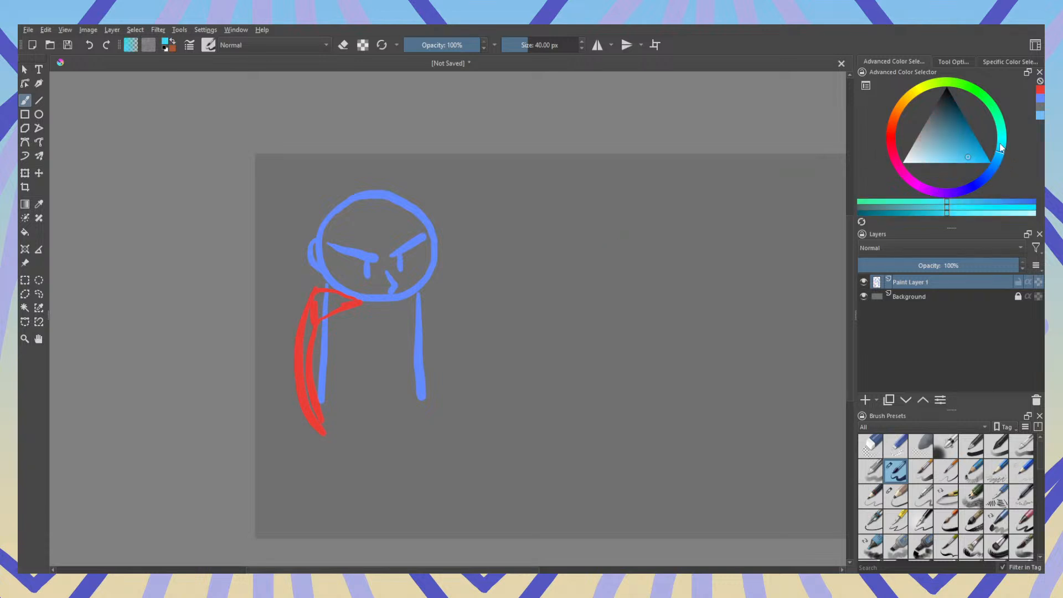
{"action": "mouse_move", "coordinate": [391, 306]}
{"action": "left_mouse_down"}
{"action": "mouse_move", "coordinate": [425, 320]}
{"action": "mouse_move", "coordinate": [421, 302]}
{"action": "mouse_move", "coordinate": [438, 404]}
{"action": "left_mouse_up"}
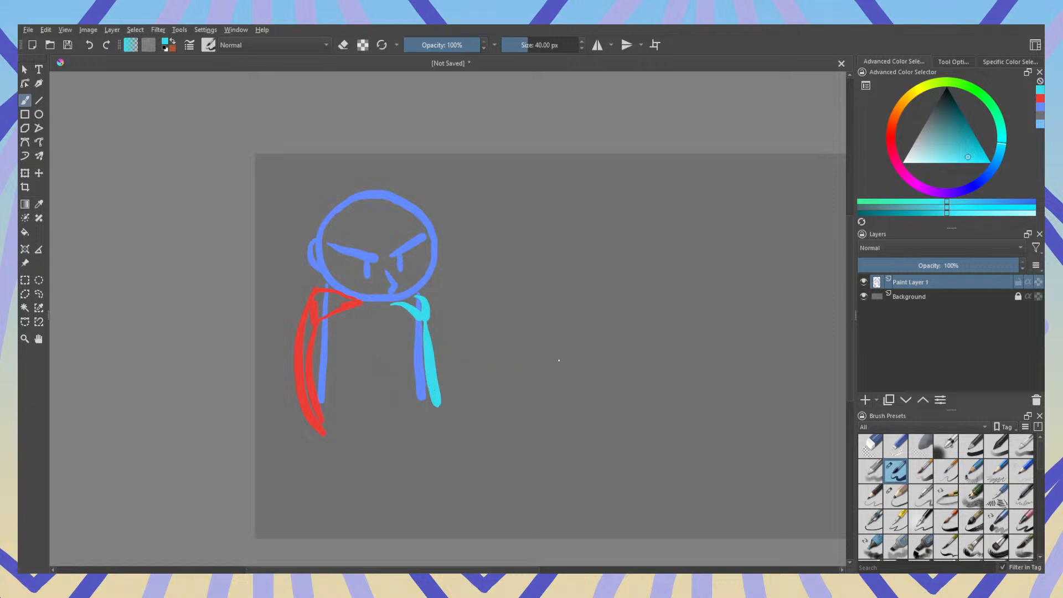
Step: Draw a second round head in the earlier blue to the right of the first figure, with brows, eyes and a long nose line
{"action": "left_click_drag", "start_coordinate": [537, 308], "coordinate": [411, 342]}
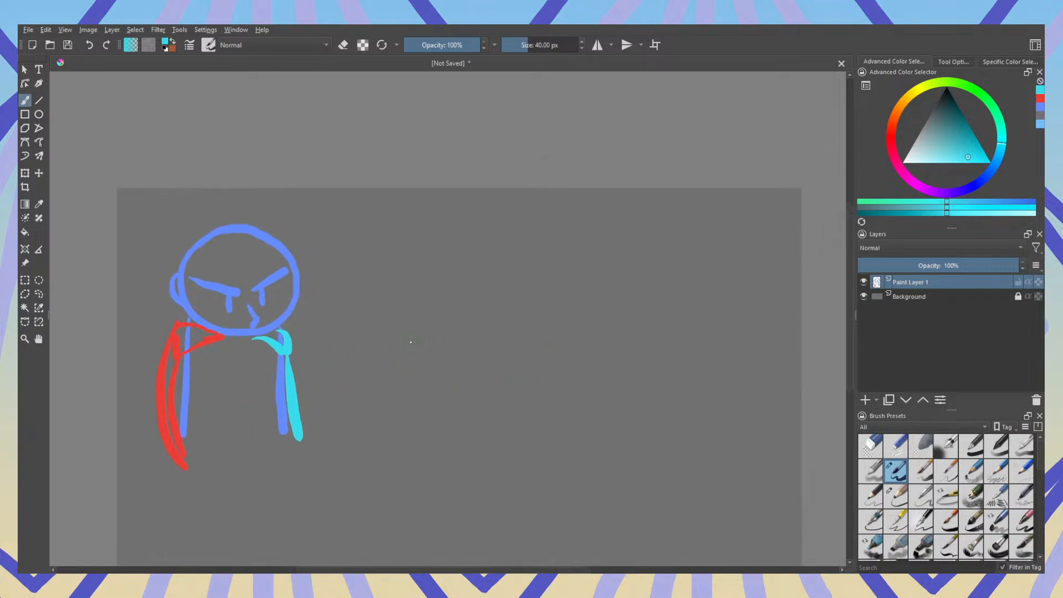
{"action": "left_click", "coordinate": [1041, 106]}
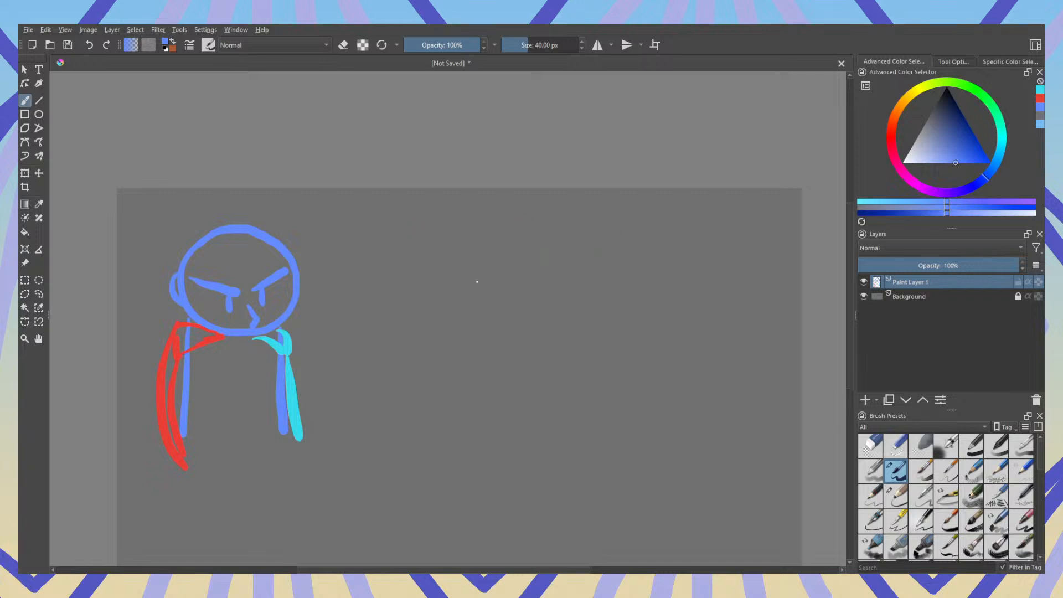
{"action": "mouse_move", "coordinate": [480, 244]}
{"action": "left_mouse_down"}
{"action": "mouse_move", "coordinate": [425, 269]}
{"action": "mouse_move", "coordinate": [438, 329]}
{"action": "mouse_move", "coordinate": [492, 332]}
{"action": "mouse_move", "coordinate": [513, 280]}
{"action": "mouse_move", "coordinate": [492, 250]}
{"action": "mouse_move", "coordinate": [440, 255]}
{"action": "left_mouse_up"}
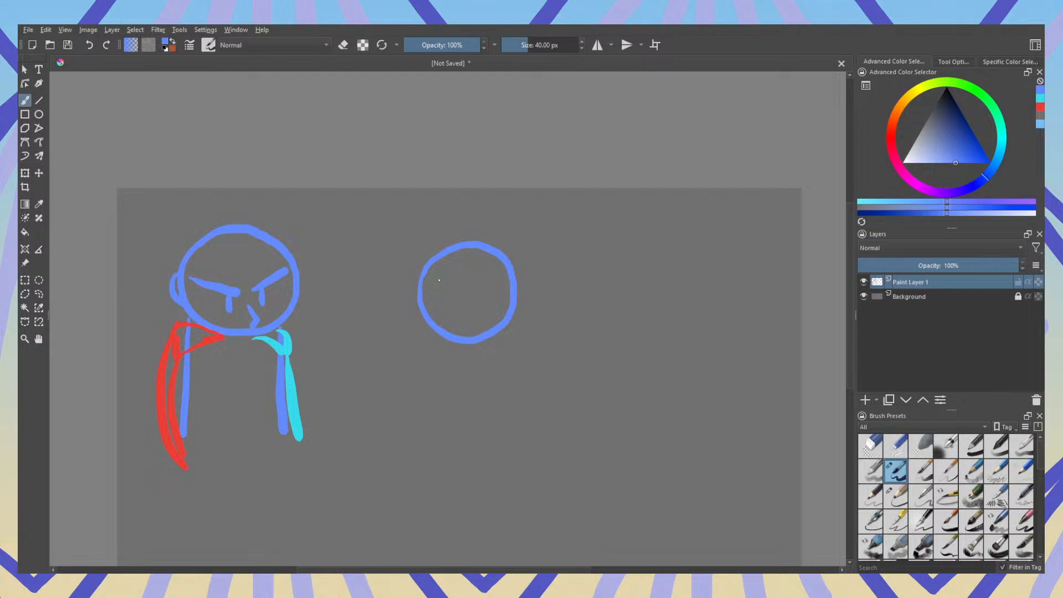
{"action": "left_click_drag", "start_coordinate": [457, 272], "coordinate": [450, 320]}
{"action": "mouse_move", "coordinate": [466, 266]}
{"action": "left_mouse_down"}
{"action": "mouse_move", "coordinate": [485, 288]}
{"action": "mouse_move", "coordinate": [469, 275]}
{"action": "mouse_move", "coordinate": [489, 278]}
{"action": "mouse_move", "coordinate": [427, 271]}
{"action": "left_mouse_up"}
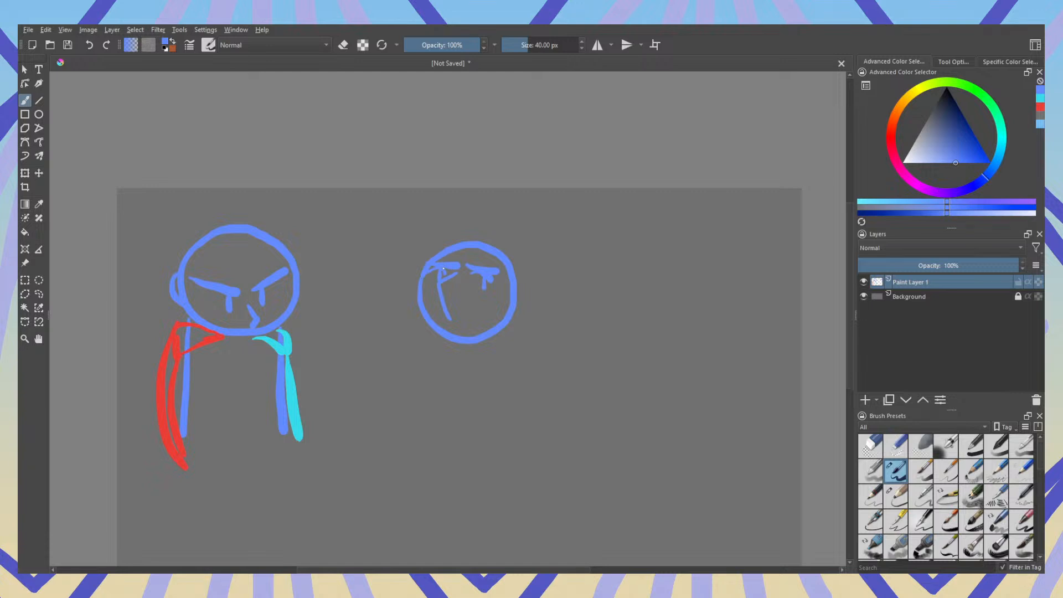
Step: Add pointed ears on both sides of the second head and a curved smiling mouth
{"action": "mouse_move", "coordinate": [517, 287]}
{"action": "left_mouse_down"}
{"action": "mouse_move", "coordinate": [531, 288]}
{"action": "mouse_move", "coordinate": [514, 313]}
{"action": "left_mouse_up"}
{"action": "key", "text": "e"}
{"action": "key", "text": "e"}
{"action": "left_click_drag", "start_coordinate": [457, 327], "coordinate": [484, 323]}
{"action": "left_click_drag", "start_coordinate": [417, 277], "coordinate": [425, 312]}
Step: Add a paint layer above Paint Layer 1 and try a yellow hair stroke on the second head
{"action": "left_click", "coordinate": [909, 98]}
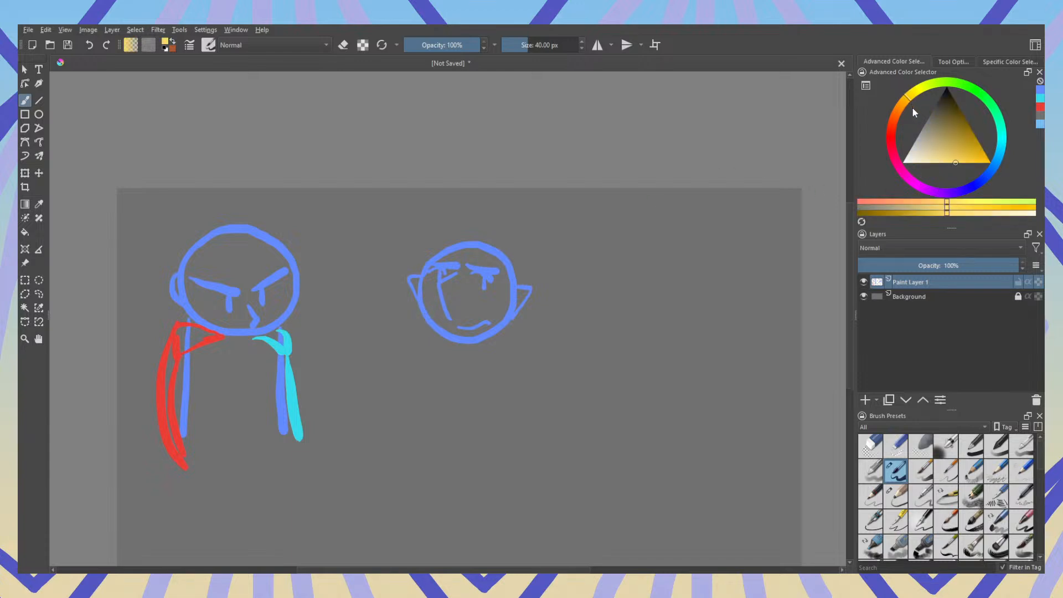
{"action": "left_click", "coordinate": [865, 400]}
{"action": "mouse_move", "coordinate": [421, 276]}
{"action": "left_mouse_down"}
{"action": "mouse_move", "coordinate": [418, 297]}
{"action": "mouse_move", "coordinate": [428, 258]}
{"action": "left_mouse_up"}
{"action": "key", "text": "ctrl+z"}
{"action": "key", "text": "ctrl+z"}
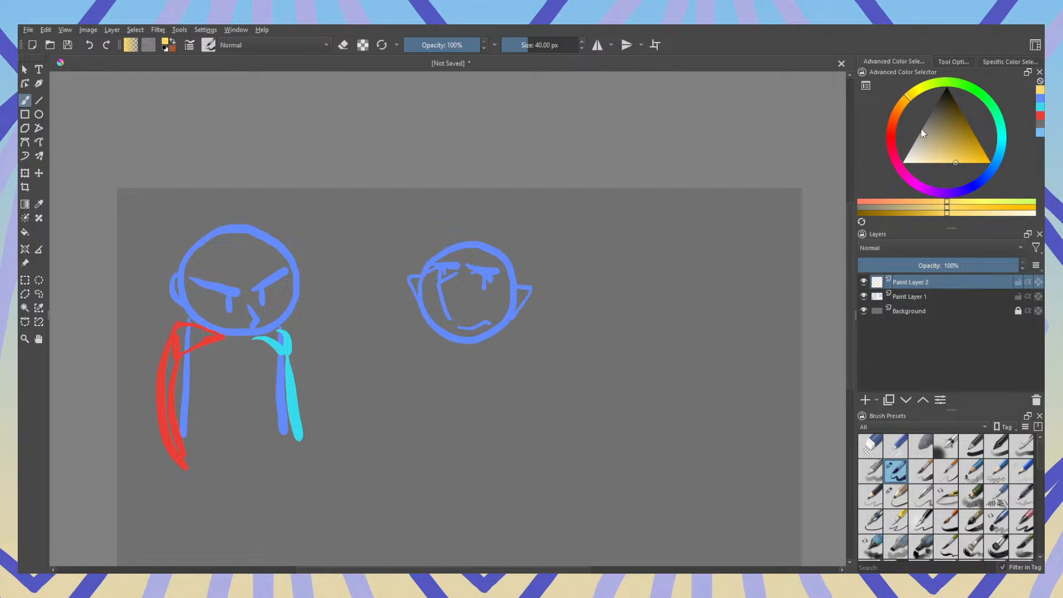
Step: Paint dark blue hair across the top of the second head and down its sides on Paint Layer 2
{"action": "left_click", "coordinate": [989, 171]}
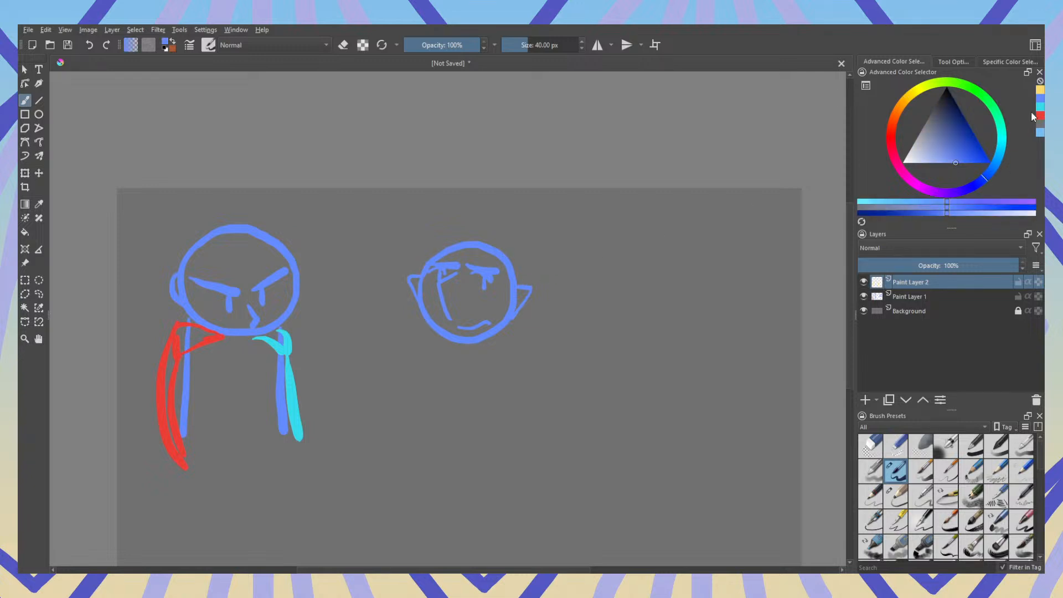
{"action": "left_click", "coordinate": [953, 136]}
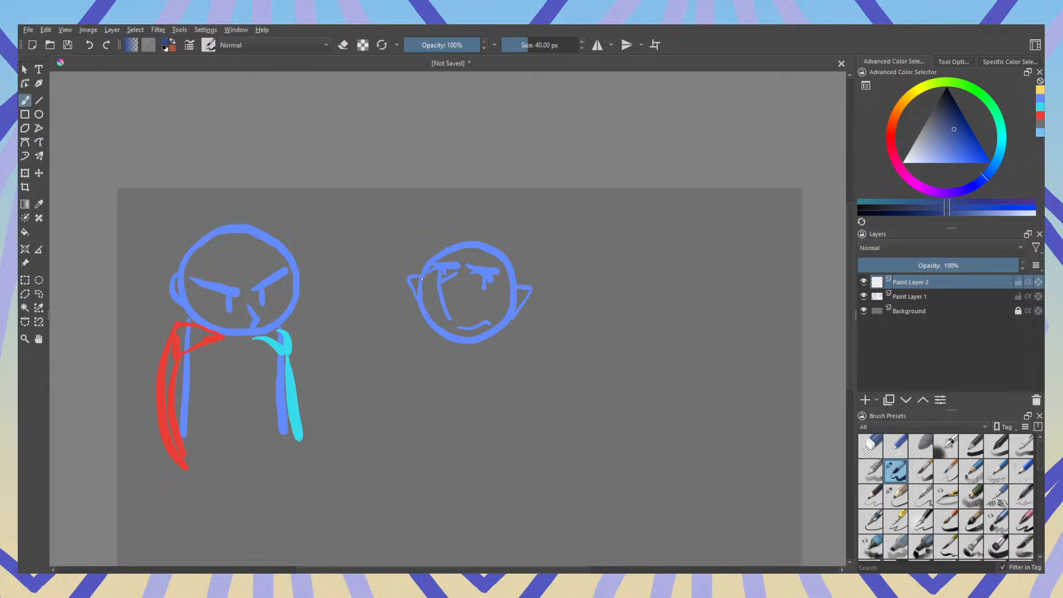
{"action": "mouse_move", "coordinate": [422, 279]}
{"action": "left_mouse_down"}
{"action": "mouse_move", "coordinate": [418, 303]}
{"action": "mouse_move", "coordinate": [428, 262]}
{"action": "mouse_move", "coordinate": [457, 245]}
{"action": "mouse_move", "coordinate": [484, 251]}
{"action": "mouse_move", "coordinate": [512, 280]}
{"action": "mouse_move", "coordinate": [521, 338]}
{"action": "left_mouse_up"}
{"action": "left_click_drag", "start_coordinate": [516, 321], "coordinate": [505, 332]}
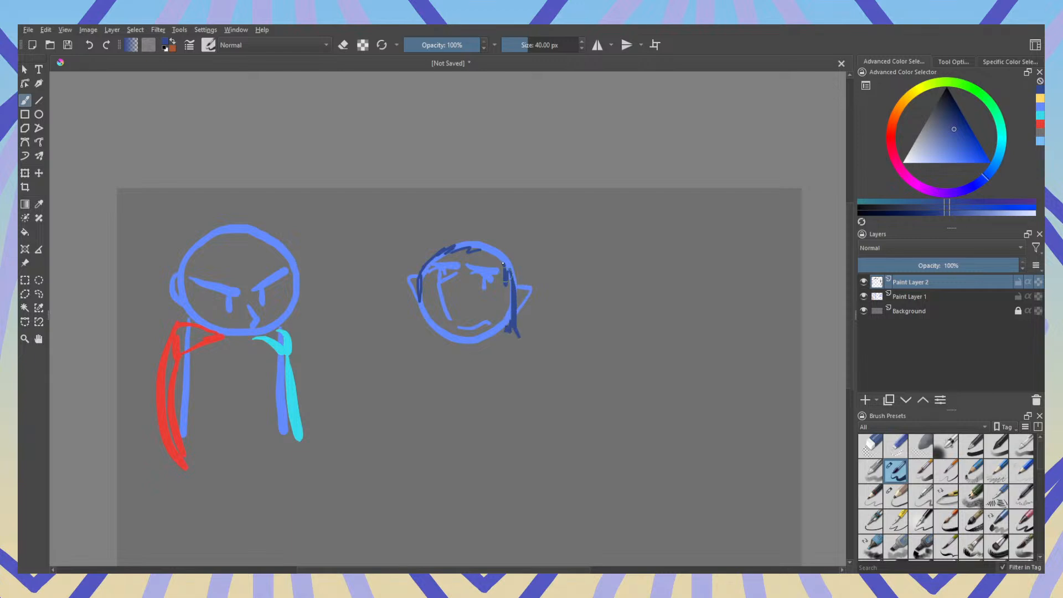
{"action": "mouse_move", "coordinate": [503, 260]}
{"action": "left_mouse_down"}
{"action": "mouse_move", "coordinate": [445, 252]}
{"action": "mouse_move", "coordinate": [507, 259]}
{"action": "left_mouse_up"}
{"action": "mouse_move", "coordinate": [436, 259]}
{"action": "left_mouse_down"}
{"action": "mouse_move", "coordinate": [494, 240]}
{"action": "mouse_move", "coordinate": [476, 242]}
{"action": "mouse_move", "coordinate": [498, 246]}
{"action": "mouse_move", "coordinate": [518, 283]}
{"action": "mouse_move", "coordinate": [495, 247]}
{"action": "mouse_move", "coordinate": [453, 247]}
{"action": "mouse_move", "coordinate": [477, 241]}
{"action": "mouse_move", "coordinate": [495, 247]}
{"action": "mouse_move", "coordinate": [428, 260]}
{"action": "mouse_move", "coordinate": [442, 259]}
{"action": "mouse_move", "coordinate": [420, 306]}
{"action": "left_mouse_up"}
Step: Thicken the hair on top of the second head and erase the excess around the fringe
{"action": "key", "text": "e"}
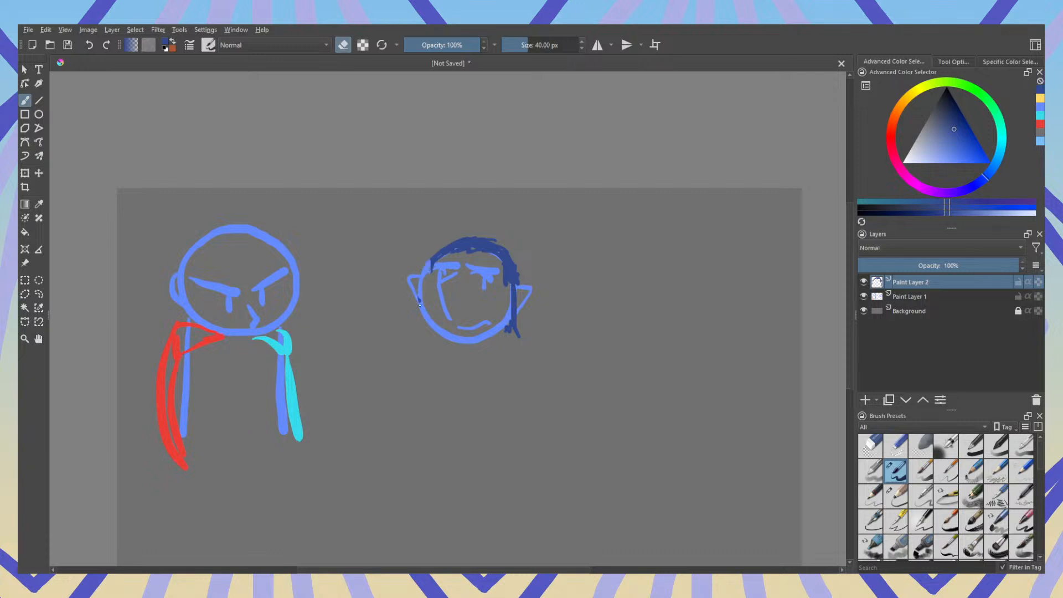
{"action": "key", "text": "e"}
{"action": "mouse_move", "coordinate": [439, 253]}
{"action": "left_mouse_down"}
{"action": "mouse_move", "coordinate": [422, 274]}
{"action": "mouse_move", "coordinate": [455, 237]}
{"action": "mouse_move", "coordinate": [437, 246]}
{"action": "mouse_move", "coordinate": [486, 241]}
{"action": "left_mouse_up"}
{"action": "key", "text": "e"}
{"action": "left_click_drag", "start_coordinate": [432, 265], "coordinate": [457, 266]}
{"action": "key", "text": "e"}
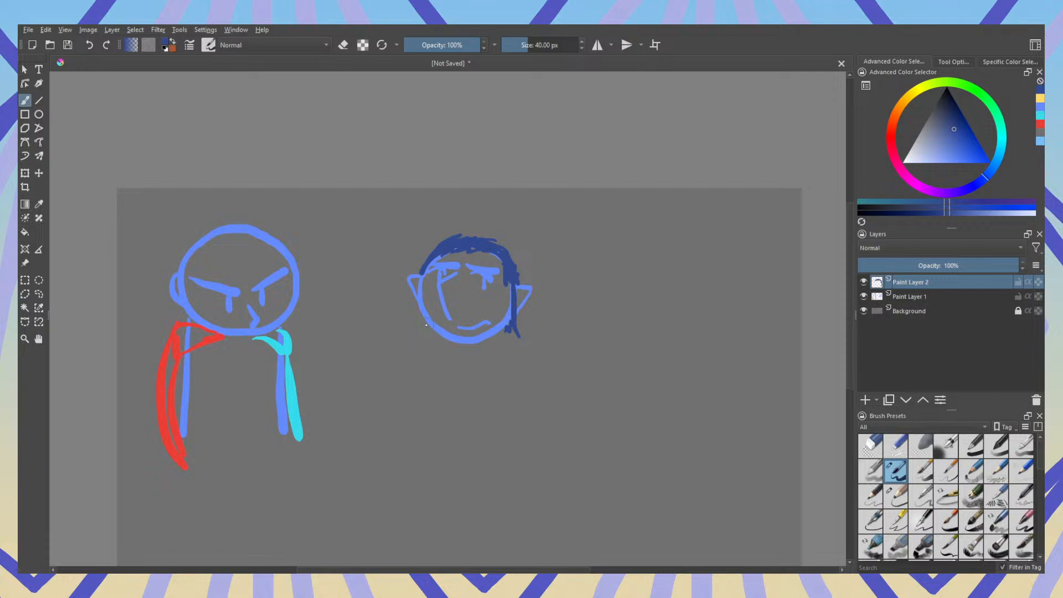
Step: Add a dark blue hair strand beside the second head's neck and darken both eyes
{"action": "mouse_move", "coordinate": [427, 322]}
{"action": "left_mouse_down"}
{"action": "mouse_move", "coordinate": [422, 340]}
{"action": "mouse_move", "coordinate": [432, 330]}
{"action": "left_mouse_up"}
{"action": "mouse_move", "coordinate": [431, 273]}
{"action": "left_mouse_down"}
{"action": "mouse_move", "coordinate": [493, 279]}
{"action": "mouse_move", "coordinate": [483, 278]}
{"action": "left_mouse_up"}
Step: Outline the second figure's neckline, shoulders, chest line and left upper arm in a darker navy blue
{"action": "left_click", "coordinate": [951, 111]}
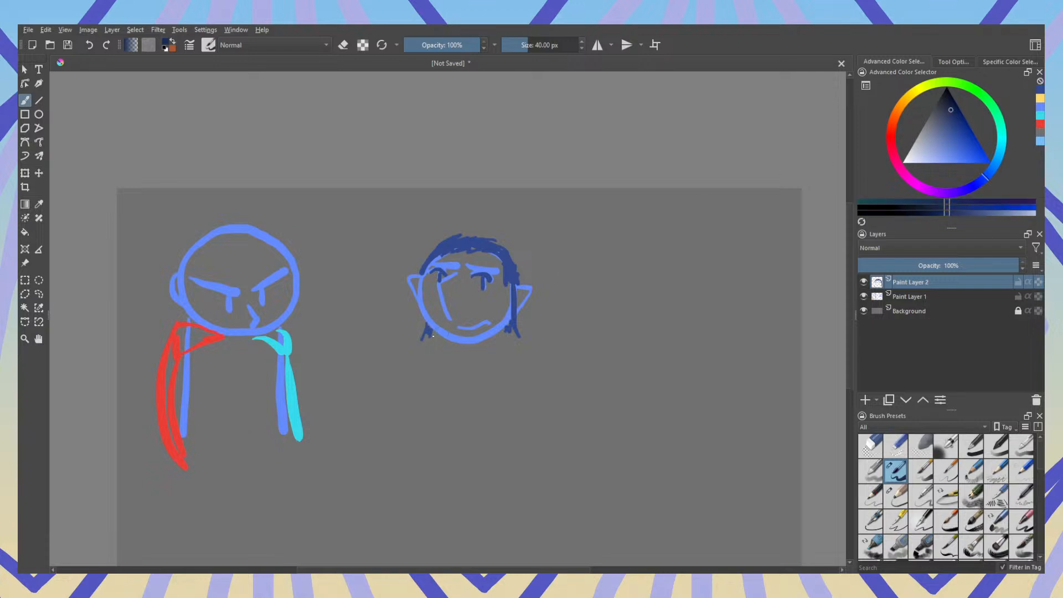
{"action": "mouse_move", "coordinate": [414, 344]}
{"action": "left_mouse_down"}
{"action": "mouse_move", "coordinate": [406, 350]}
{"action": "mouse_move", "coordinate": [534, 347]}
{"action": "mouse_move", "coordinate": [541, 352]}
{"action": "mouse_move", "coordinate": [504, 370]}
{"action": "mouse_move", "coordinate": [548, 383]}
{"action": "left_mouse_up"}
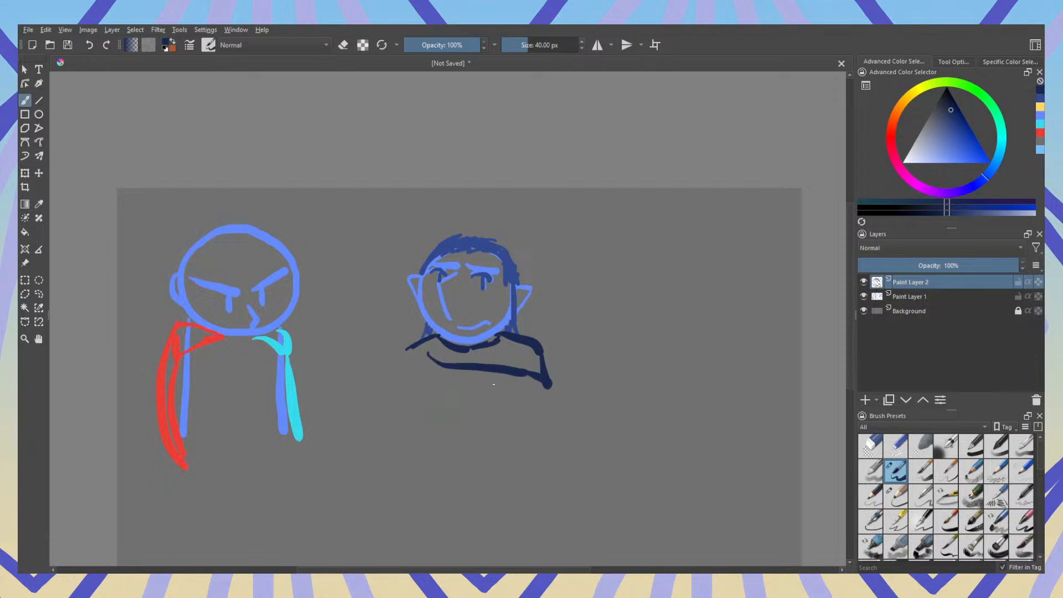
{"action": "mouse_move", "coordinate": [445, 344]}
{"action": "left_mouse_down"}
{"action": "mouse_move", "coordinate": [474, 349]}
{"action": "mouse_move", "coordinate": [497, 335]}
{"action": "left_mouse_up"}
{"action": "left_click_drag", "start_coordinate": [428, 356], "coordinate": [411, 408]}
{"action": "left_click_drag", "start_coordinate": [407, 349], "coordinate": [404, 423]}
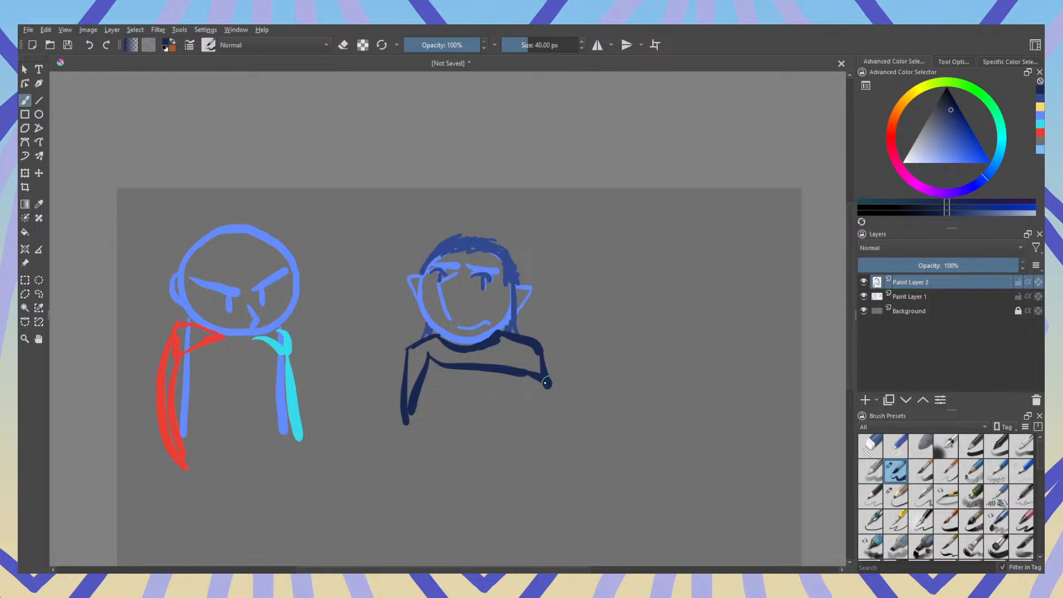
Step: Extend the second figure downward with long navy vertical lines for both arms and the sides of the torso
{"action": "left_click_drag", "start_coordinate": [548, 388], "coordinate": [552, 492]}
{"action": "left_click_drag", "start_coordinate": [514, 388], "coordinate": [518, 484]}
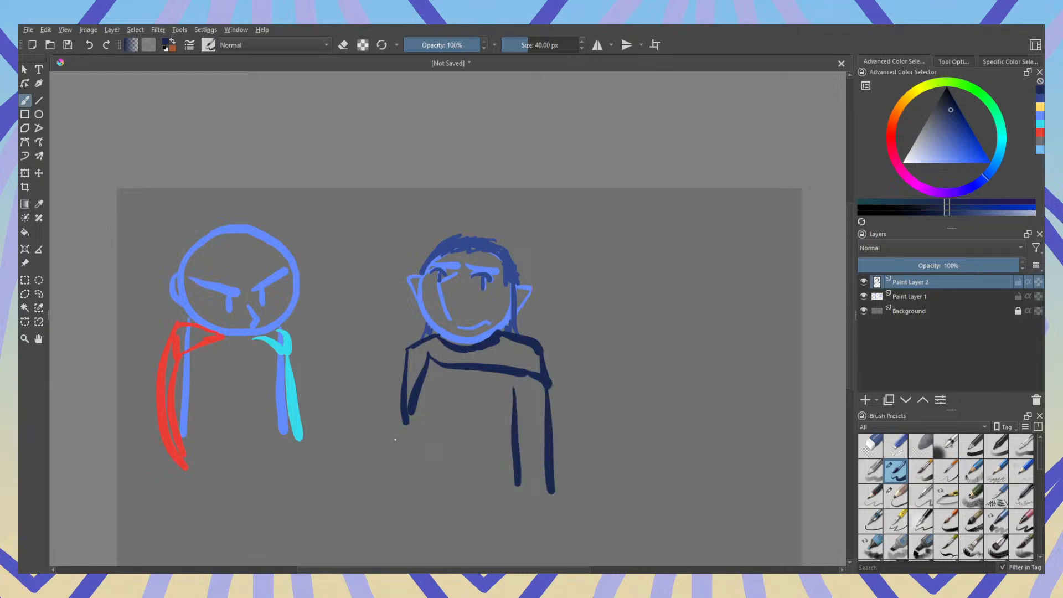
{"action": "mouse_move", "coordinate": [412, 404]}
{"action": "left_mouse_down"}
{"action": "mouse_move", "coordinate": [406, 481]}
{"action": "mouse_move", "coordinate": [432, 432]}
{"action": "mouse_move", "coordinate": [433, 483]}
{"action": "left_mouse_up"}
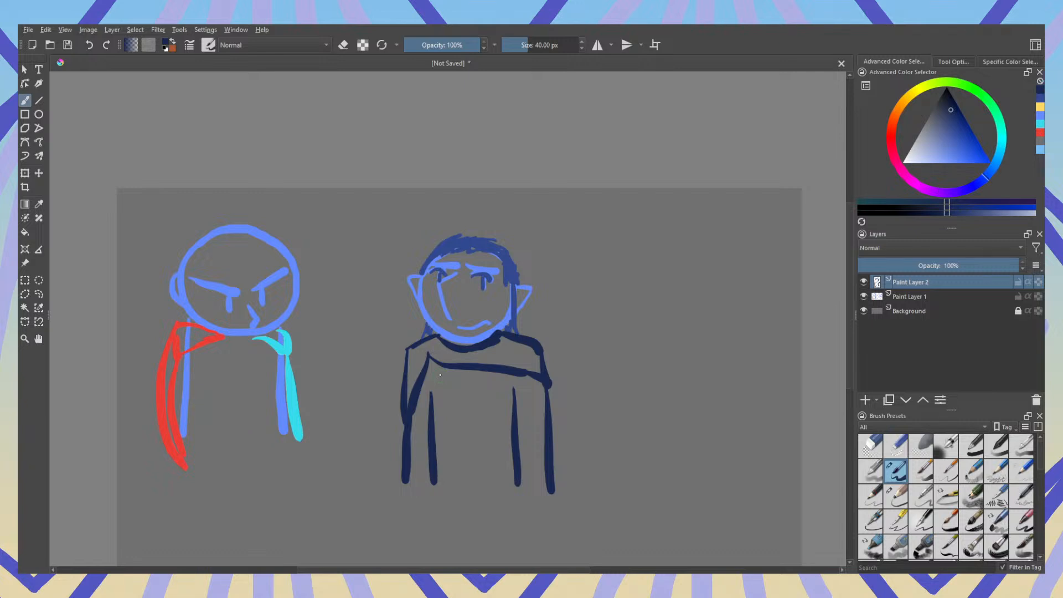
Step: Draw darker blue eyebrows above both eyes of the second head, using the colour sampled from the hair
{"action": "left_click", "coordinate": [486, 240], "text": "ctrl"}
{"action": "left_click_drag", "start_coordinate": [430, 266], "coordinate": [497, 274]}
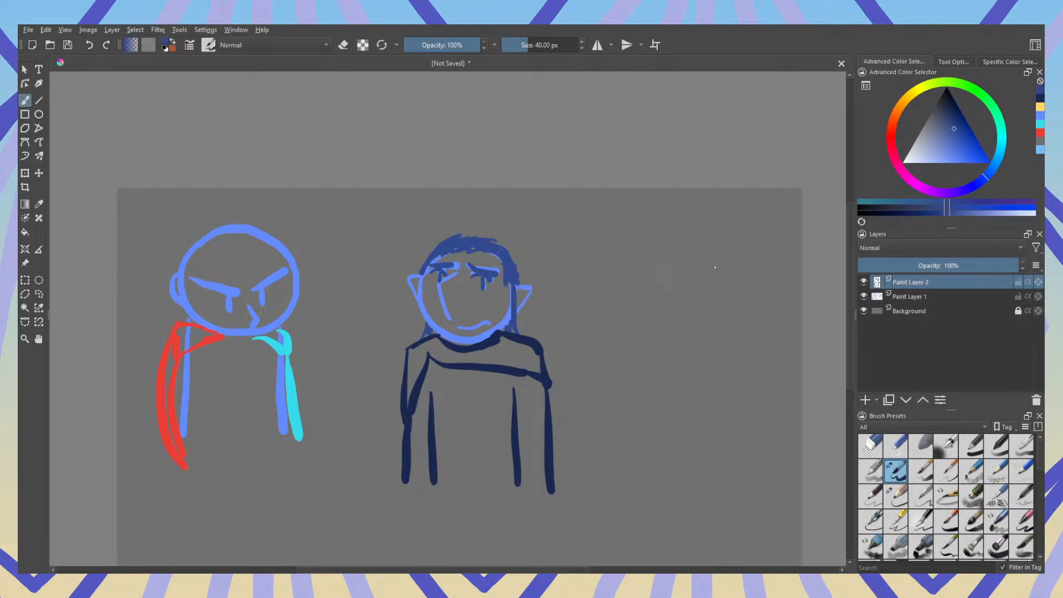
{"action": "left_click_drag", "start_coordinate": [947, 112], "coordinate": [932, 73]}
{"action": "mouse_move", "coordinate": [641, 247]}
{"action": "left_mouse_down"}
{"action": "mouse_move", "coordinate": [638, 309]}
{"action": "mouse_move", "coordinate": [645, 245]}
{"action": "left_mouse_up"}
{"action": "key", "text": "ctrl+z"}
{"action": "key", "text": "ctrl+z"}
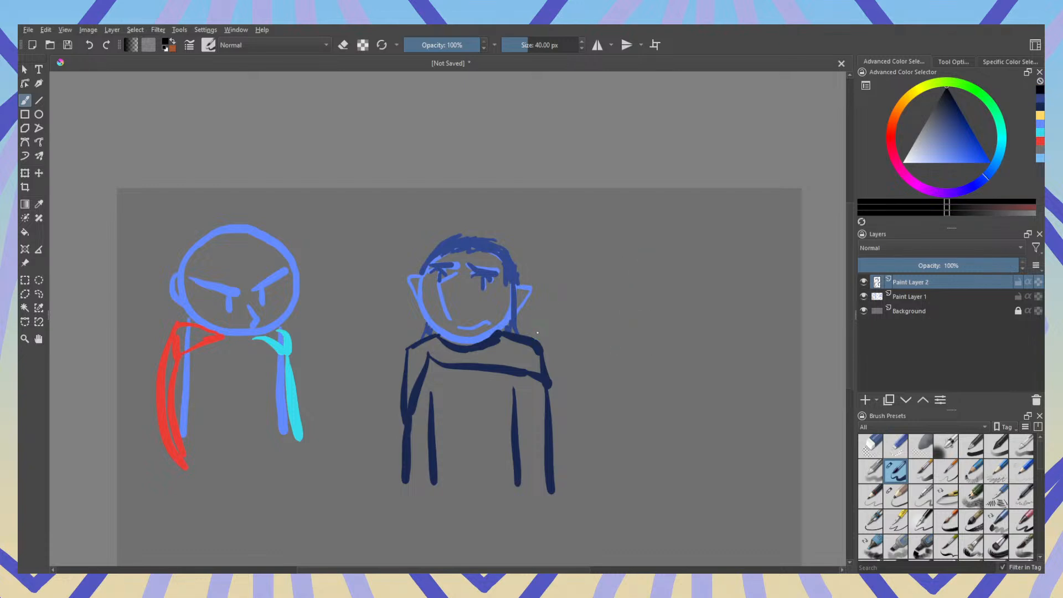
Step: Extend the second figure's cloak in dark navy with a slanting stroke running down past the outer arm
{"action": "left_click_drag", "start_coordinate": [945, 105], "coordinate": [952, 110]}
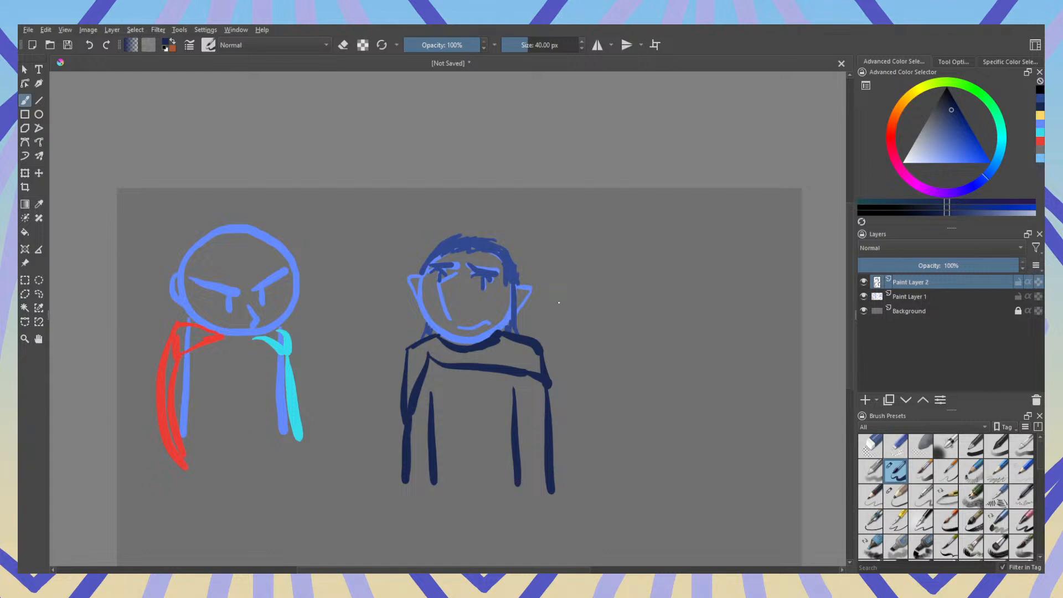
{"action": "left_click_drag", "start_coordinate": [546, 387], "coordinate": [568, 520]}
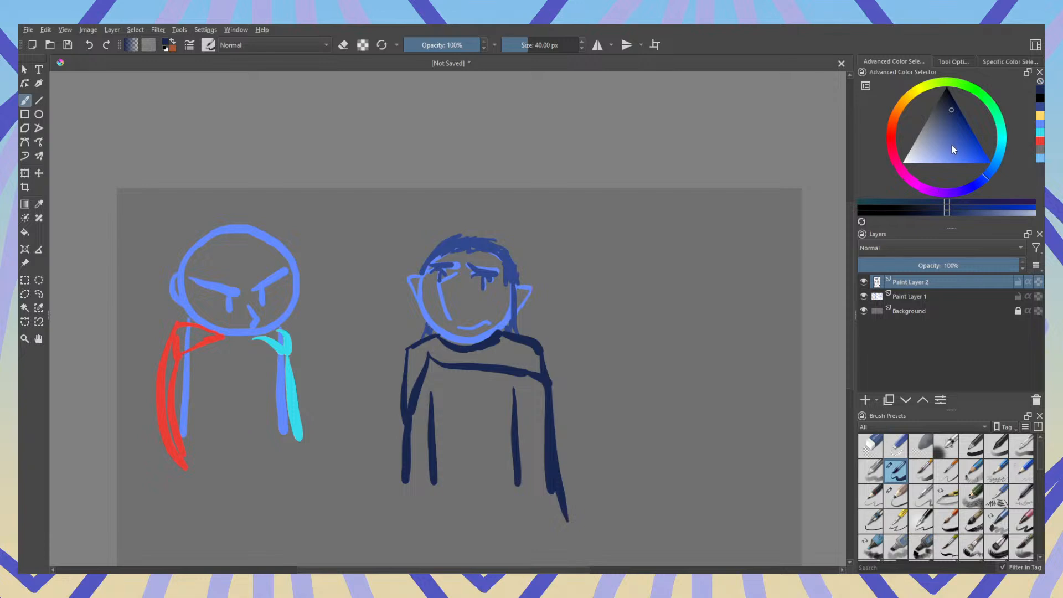
{"action": "left_click", "coordinate": [897, 121]}
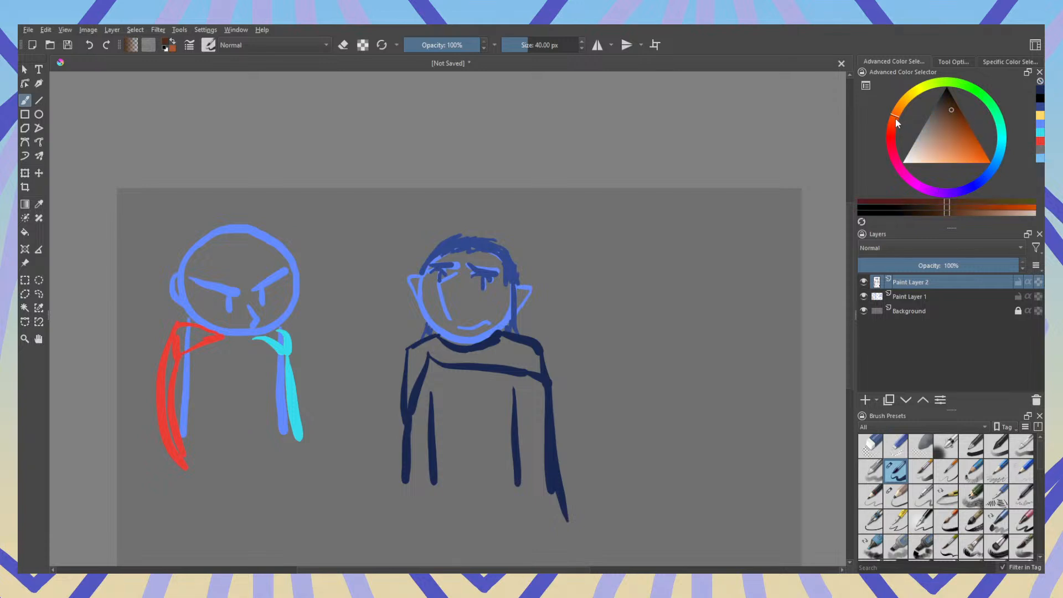
{"action": "left_click_drag", "start_coordinate": [940, 111], "coordinate": [948, 97]}
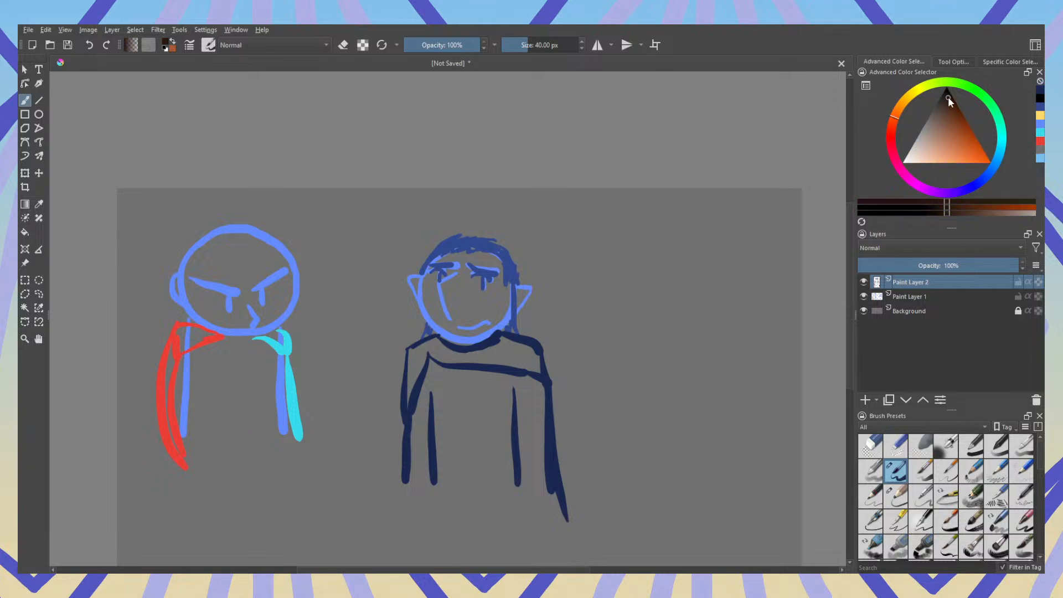
{"action": "mouse_move", "coordinate": [681, 228]}
{"action": "left_mouse_down"}
{"action": "mouse_move", "coordinate": [636, 247]}
{"action": "mouse_move", "coordinate": [643, 306]}
{"action": "mouse_move", "coordinate": [715, 291]}
{"action": "mouse_move", "coordinate": [711, 235]}
{"action": "mouse_move", "coordinate": [678, 223]}
{"action": "mouse_move", "coordinate": [636, 246]}
{"action": "left_mouse_up"}
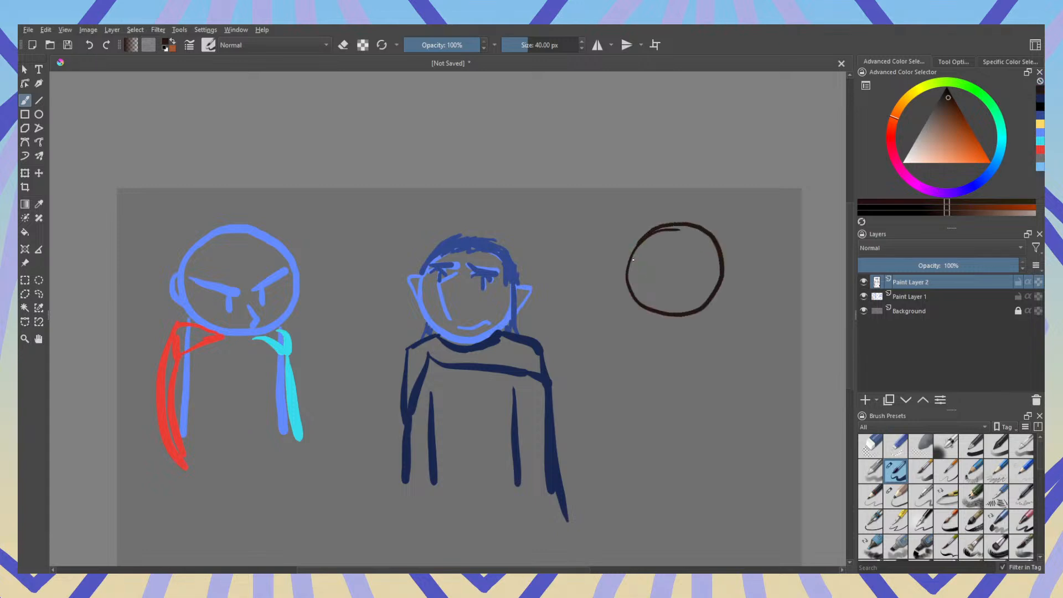
{"action": "key", "text": "e"}
{"action": "left_click_drag", "start_coordinate": [680, 230], "coordinate": [657, 234]}
{"action": "key", "text": "e"}
{"action": "key", "text": "Delete"}
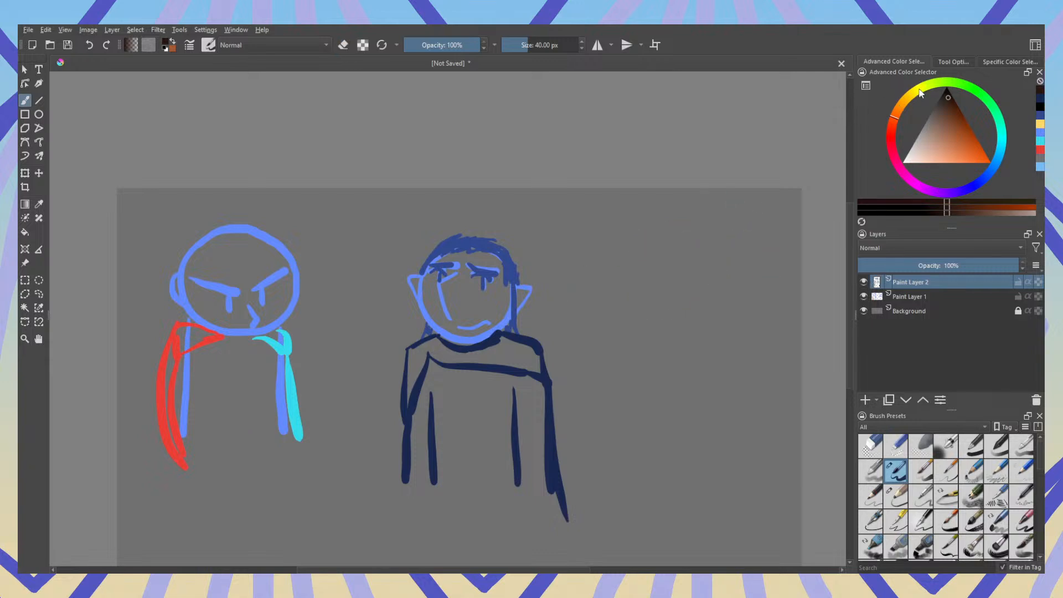
Step: Paint a yellow swatch and an adjoining dark green swatch above the second figure's head
{"action": "left_click", "coordinate": [906, 102]}
{"action": "mouse_move", "coordinate": [962, 132]}
{"action": "left_mouse_down"}
{"action": "mouse_move", "coordinate": [973, 132]}
{"action": "mouse_move", "coordinate": [960, 163]}
{"action": "left_mouse_up"}
{"action": "mouse_move", "coordinate": [522, 212]}
{"action": "left_mouse_down"}
{"action": "mouse_move", "coordinate": [505, 228]}
{"action": "mouse_move", "coordinate": [520, 235]}
{"action": "left_mouse_up"}
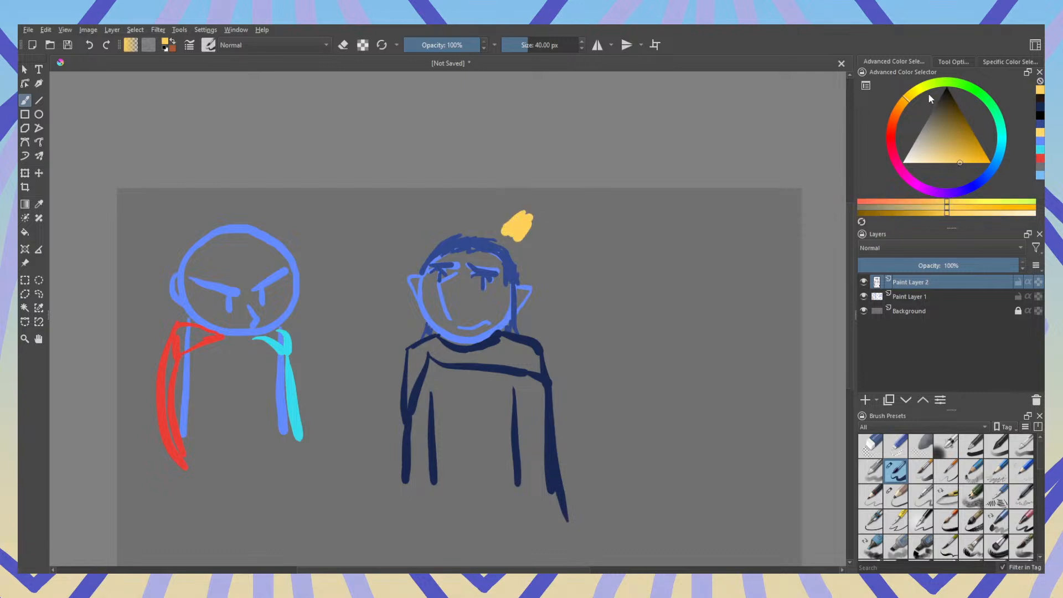
{"action": "left_click", "coordinate": [962, 85]}
{"action": "left_click", "coordinate": [958, 120]}
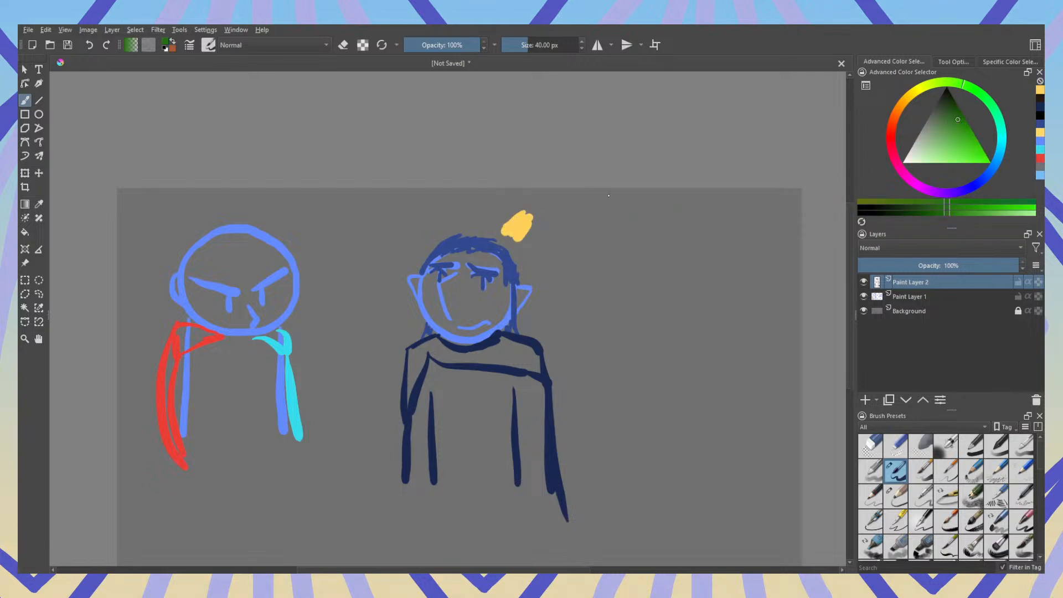
{"action": "mouse_move", "coordinate": [522, 212]}
{"action": "left_mouse_down"}
{"action": "mouse_move", "coordinate": [531, 222]}
{"action": "mouse_move", "coordinate": [533, 211]}
{"action": "left_mouse_up"}
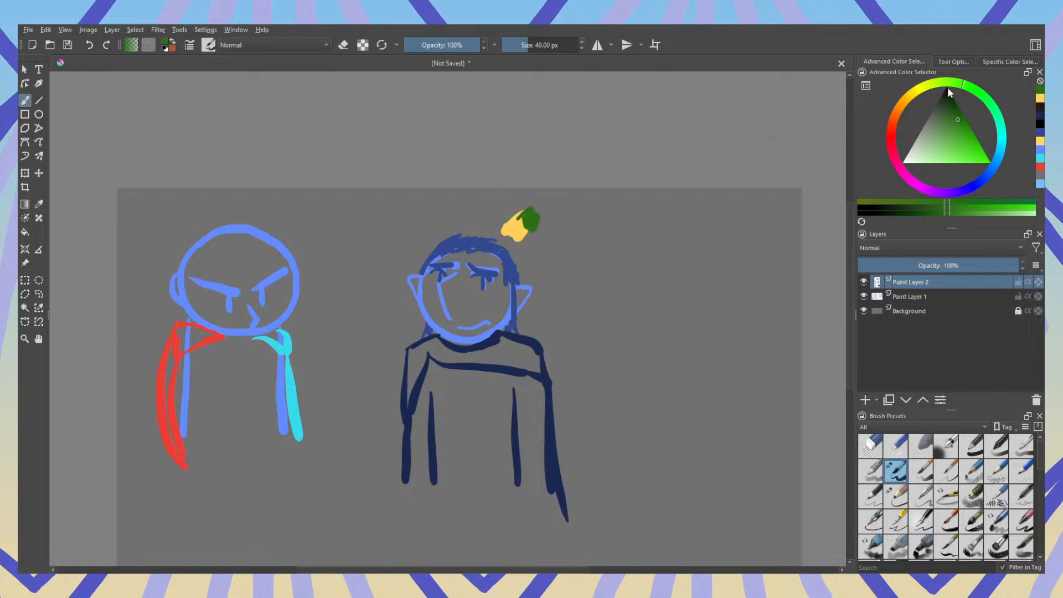
Step: Sketch a third round head with an eye and brow in orange-brown, and erase part of its outline at the temple
{"action": "left_click", "coordinate": [900, 110]}
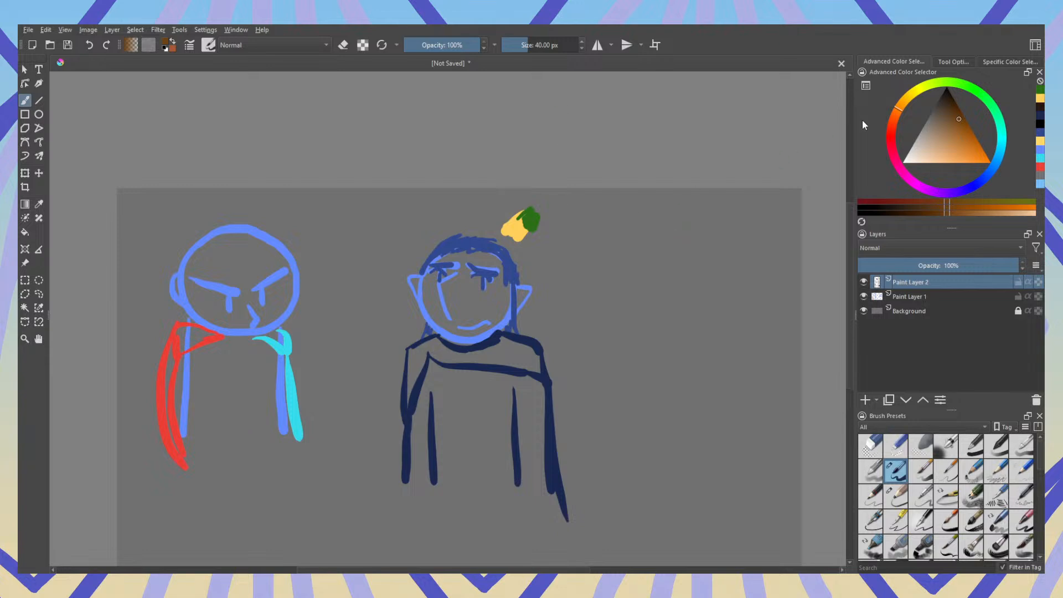
{"action": "left_click_drag", "start_coordinate": [901, 100], "coordinate": [892, 127]}
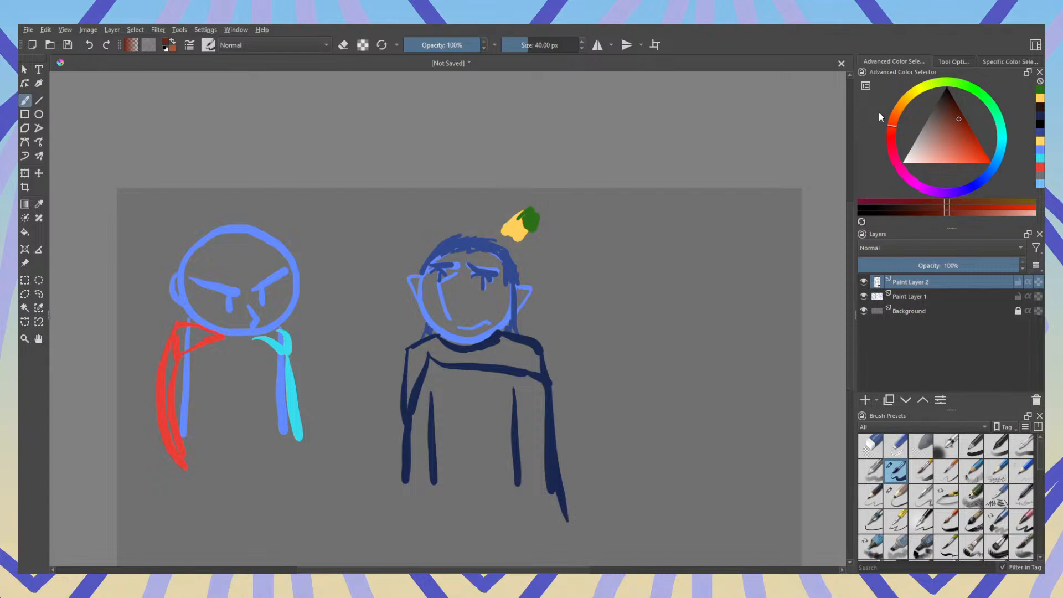
{"action": "left_click", "coordinate": [964, 130]}
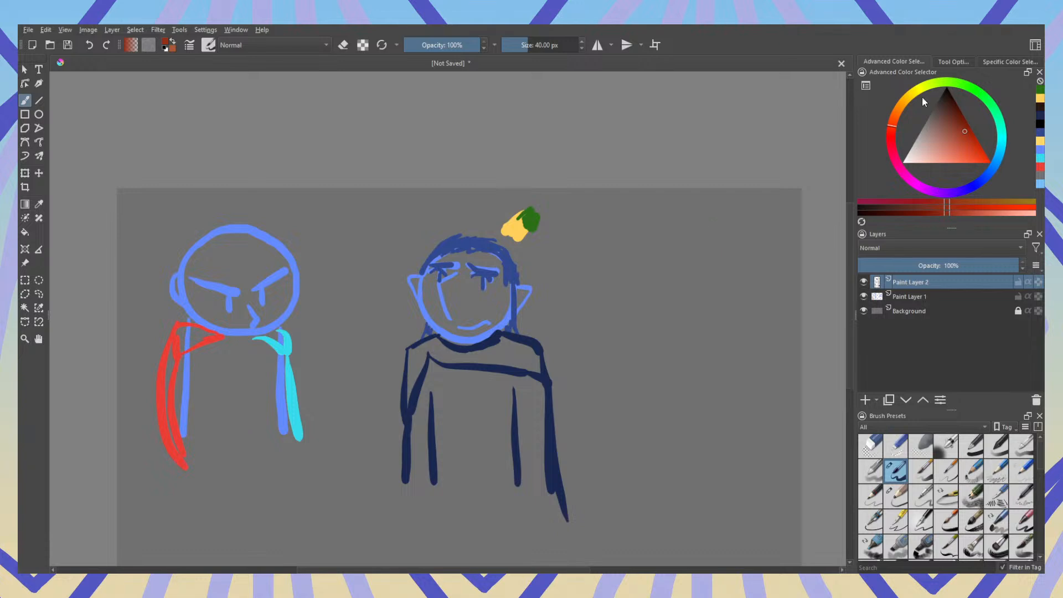
{"action": "left_click", "coordinate": [961, 88]}
{"action": "left_click", "coordinate": [899, 103]}
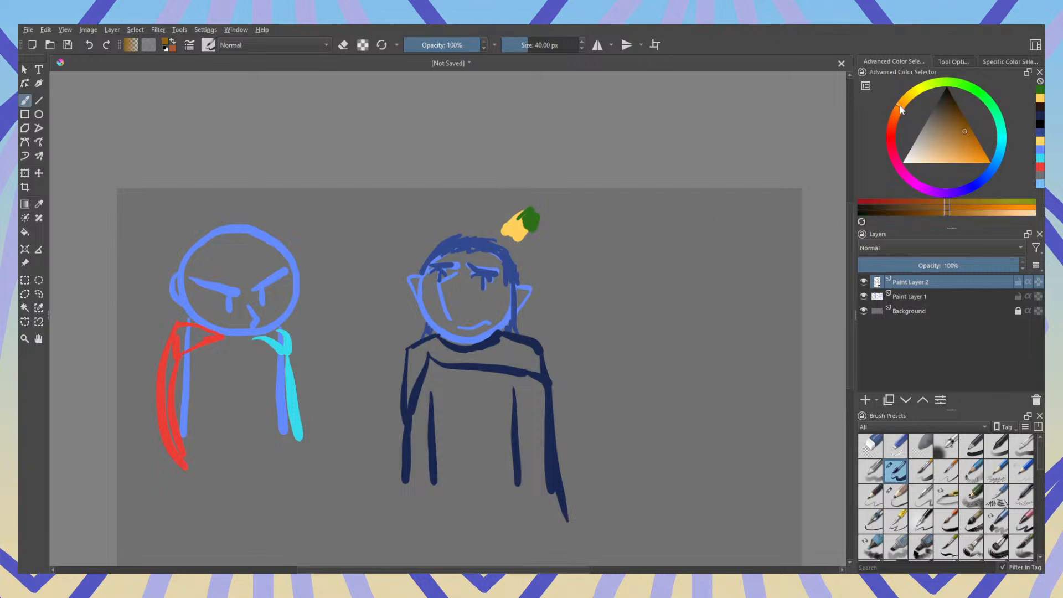
{"action": "left_click", "coordinate": [956, 124]}
{"action": "left_click", "coordinate": [959, 121]}
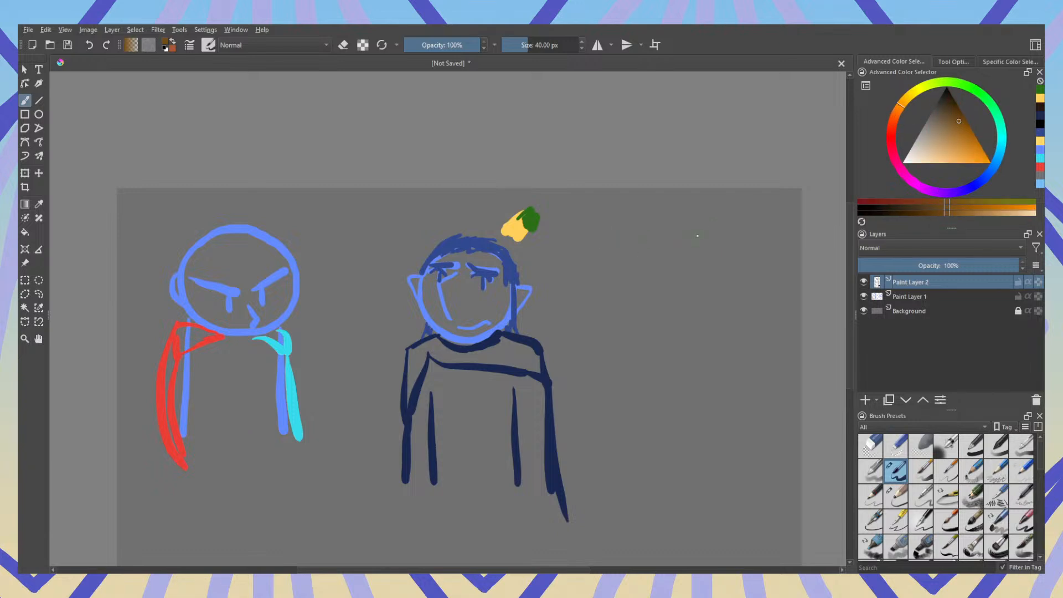
{"action": "mouse_move", "coordinate": [696, 228]}
{"action": "left_mouse_down"}
{"action": "mouse_move", "coordinate": [643, 298]}
{"action": "mouse_move", "coordinate": [705, 295]}
{"action": "mouse_move", "coordinate": [711, 240]}
{"action": "mouse_move", "coordinate": [689, 227]}
{"action": "mouse_move", "coordinate": [637, 246]}
{"action": "mouse_move", "coordinate": [630, 279]}
{"action": "mouse_move", "coordinate": [686, 255]}
{"action": "mouse_move", "coordinate": [675, 278]}
{"action": "mouse_move", "coordinate": [677, 261]}
{"action": "mouse_move", "coordinate": [710, 268]}
{"action": "left_mouse_up"}
{"action": "key", "text": "e"}
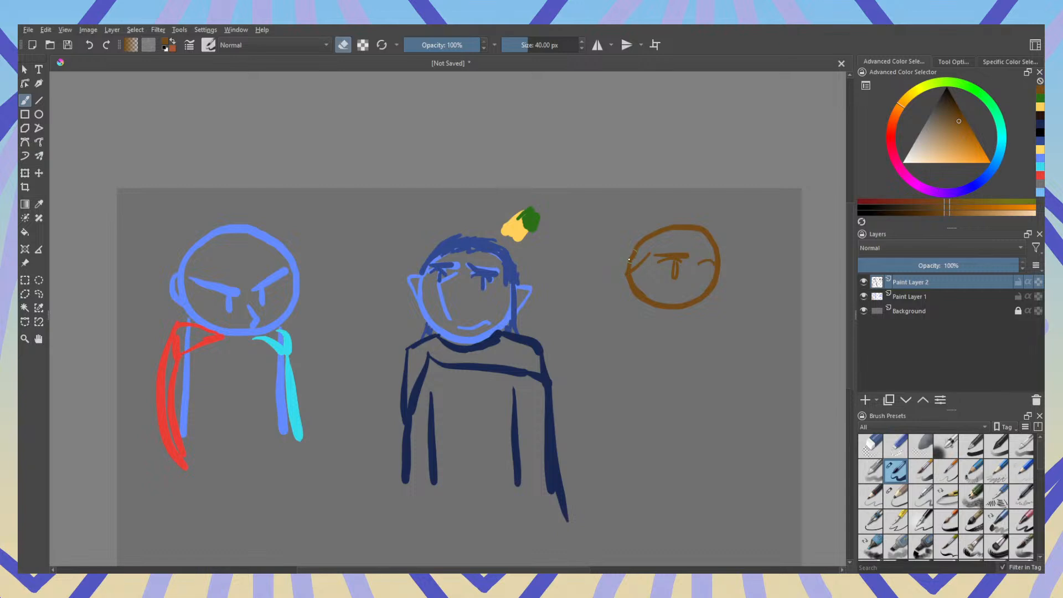
{"action": "mouse_move", "coordinate": [629, 264]}
{"action": "left_mouse_down"}
{"action": "mouse_move", "coordinate": [637, 247]}
{"action": "mouse_move", "coordinate": [625, 267]}
{"action": "mouse_move", "coordinate": [669, 241]}
{"action": "mouse_move", "coordinate": [662, 248]}
{"action": "left_mouse_up"}
{"action": "key", "text": "e"}
{"action": "mouse_move", "coordinate": [664, 253]}
{"action": "left_mouse_down"}
{"action": "mouse_move", "coordinate": [699, 240]}
{"action": "mouse_move", "coordinate": [698, 258]}
{"action": "mouse_move", "coordinate": [708, 253]}
{"action": "mouse_move", "coordinate": [696, 243]}
{"action": "mouse_move", "coordinate": [633, 262]}
{"action": "left_mouse_up"}
{"action": "key", "text": "e"}
{"action": "key", "text": "e"}
{"action": "key", "text": "ctrl+z"}
{"action": "key", "text": "ctrl+z"}
{"action": "key", "text": "ctrl+z"}
{"action": "key", "text": "ctrl+z"}
{"action": "key", "text": "ctrl+z"}
{"action": "key", "text": "ctrl+z"}
{"action": "key", "text": "ctrl+z"}
{"action": "key", "text": "ctrl+z"}
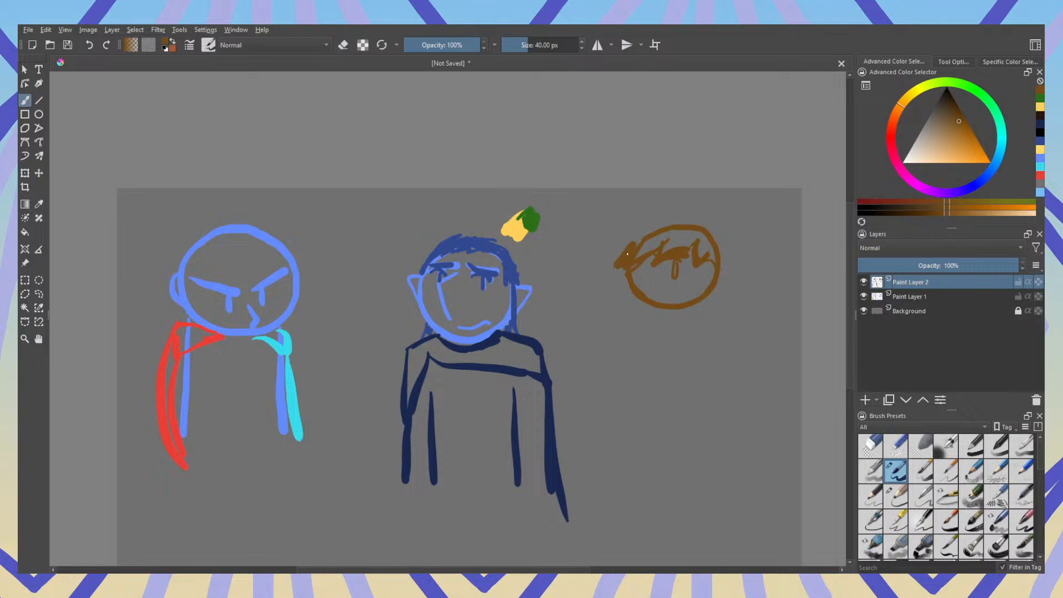
{"action": "key", "text": "ctrl+z"}
{"action": "key", "text": "ctrl+z"}
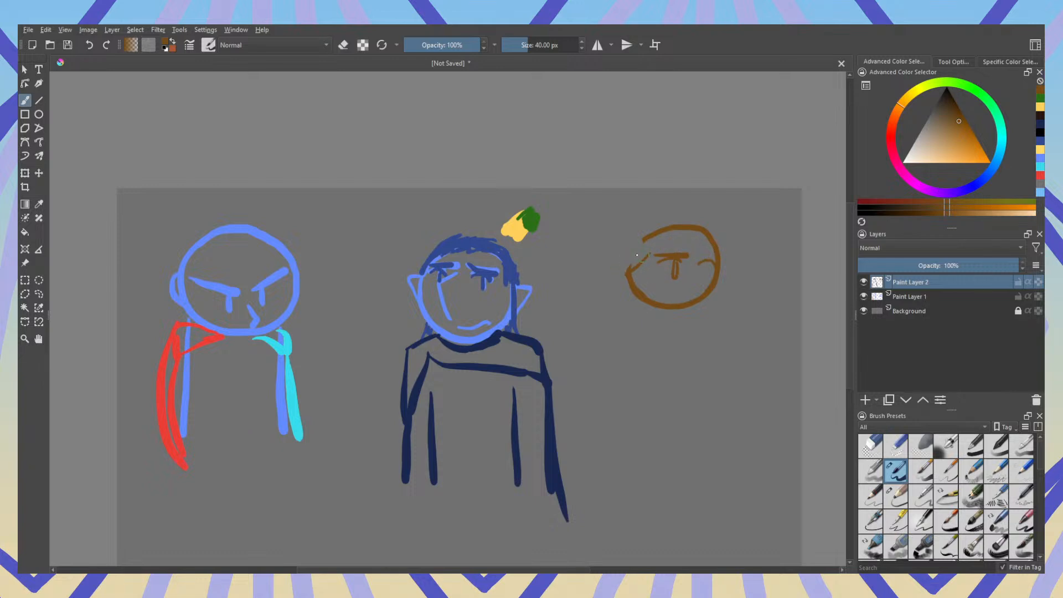
Step: Close the third head's outline and draw a jagged fringe across the forehead
{"action": "key", "text": "e"}
{"action": "key", "text": "e"}
{"action": "mouse_move", "coordinate": [644, 239]}
{"action": "left_mouse_down"}
{"action": "mouse_move", "coordinate": [636, 268]}
{"action": "mouse_move", "coordinate": [649, 250]}
{"action": "mouse_move", "coordinate": [675, 247]}
{"action": "mouse_move", "coordinate": [691, 271]}
{"action": "mouse_move", "coordinate": [714, 258]}
{"action": "left_mouse_up"}
Step: Reshape the third head's cheek and jaw with the eraser and brush, and add a small frowning mouth
{"action": "key", "text": "e"}
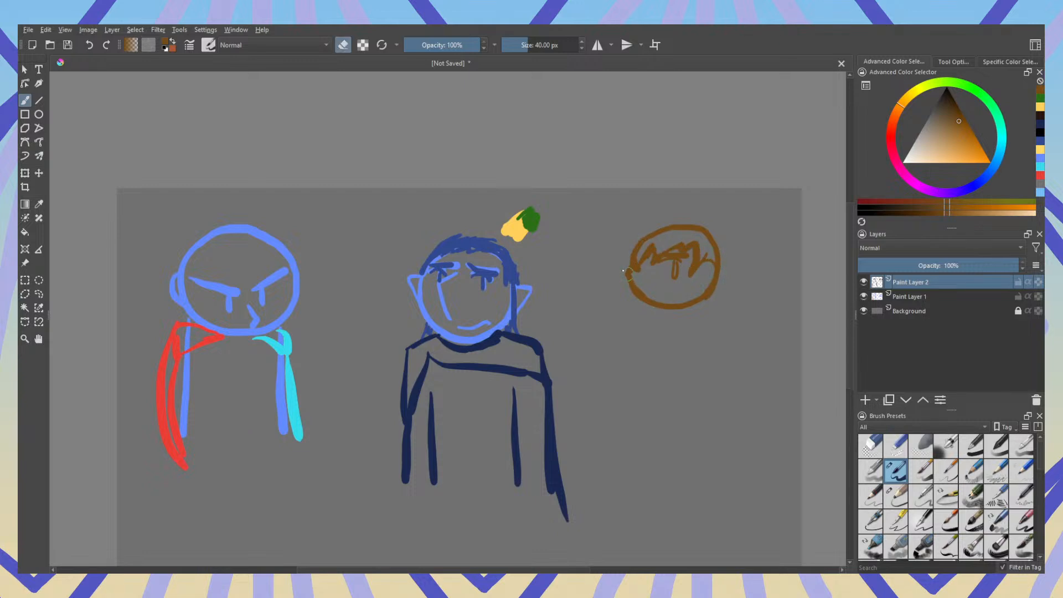
{"action": "mouse_move", "coordinate": [645, 294]}
{"action": "left_mouse_down"}
{"action": "mouse_move", "coordinate": [632, 269]}
{"action": "mouse_move", "coordinate": [624, 282]}
{"action": "mouse_move", "coordinate": [649, 297]}
{"action": "left_mouse_up"}
{"action": "key", "text": "e"}
{"action": "key", "text": "e"}
{"action": "key", "text": "e"}
{"action": "key", "text": "e"}
{"action": "key", "text": "e"}
{"action": "key", "text": "e"}
{"action": "key", "text": "e"}
{"action": "key", "text": "e"}
{"action": "key", "text": "e"}
{"action": "key", "text": "e"}
{"action": "left_click", "coordinate": [675, 267], "text": "ctrl"}
{"action": "key", "text": "e"}
{"action": "mouse_move", "coordinate": [658, 299]}
{"action": "left_mouse_down"}
{"action": "mouse_move", "coordinate": [629, 299]}
{"action": "mouse_move", "coordinate": [629, 266]}
{"action": "mouse_move", "coordinate": [639, 281]}
{"action": "mouse_move", "coordinate": [647, 262]}
{"action": "mouse_move", "coordinate": [647, 285]}
{"action": "left_mouse_up"}
{"action": "key", "text": "e"}
{"action": "key", "text": "e"}
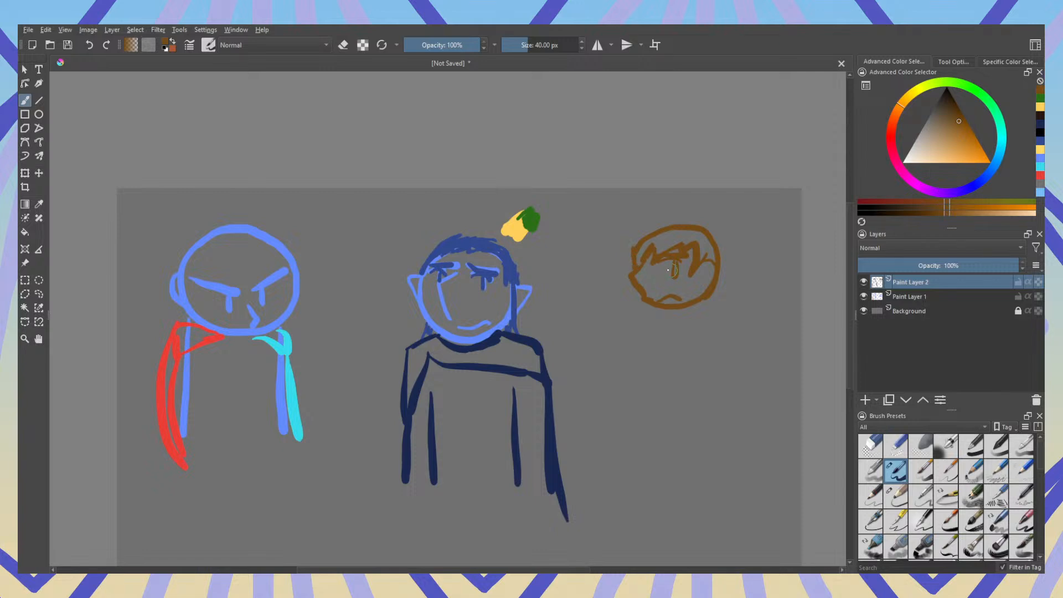
Step: Add a zigzag hair strand inside the back edge of the third head
{"action": "key", "text": "e"}
{"action": "key", "text": "e"}
{"action": "key", "text": "e"}
{"action": "key", "text": "e"}
{"action": "key", "text": "e"}
{"action": "key", "text": "e"}
{"action": "mouse_move", "coordinate": [708, 295]}
{"action": "left_mouse_down"}
{"action": "mouse_move", "coordinate": [698, 290]}
{"action": "mouse_move", "coordinate": [714, 285]}
{"action": "left_mouse_up"}
Step: Draw a pointed, layered brown collar under the third head with a shoulder line sloping away from it
{"action": "mouse_move", "coordinate": [650, 307]}
{"action": "left_mouse_down"}
{"action": "mouse_move", "coordinate": [650, 319]}
{"action": "mouse_move", "coordinate": [714, 301]}
{"action": "mouse_move", "coordinate": [708, 316]}
{"action": "left_mouse_up"}
{"action": "key", "text": "ctrl+z"}
{"action": "mouse_move", "coordinate": [708, 299]}
{"action": "left_mouse_down"}
{"action": "mouse_move", "coordinate": [647, 318]}
{"action": "mouse_move", "coordinate": [655, 322]}
{"action": "left_mouse_up"}
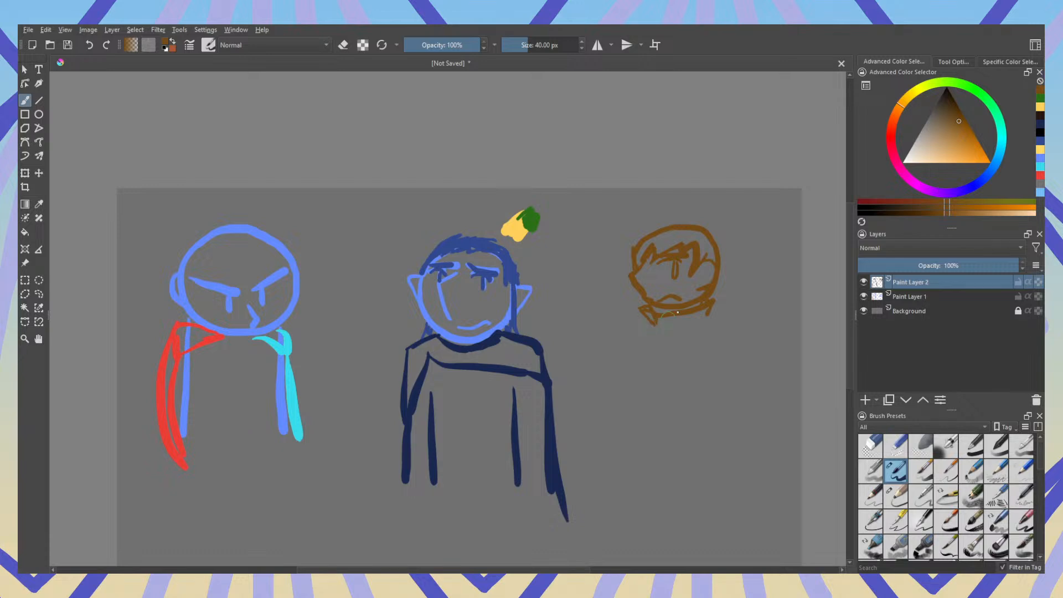
{"action": "mouse_move", "coordinate": [656, 325]}
{"action": "left_mouse_down"}
{"action": "mouse_move", "coordinate": [713, 305]}
{"action": "mouse_move", "coordinate": [709, 313]}
{"action": "mouse_move", "coordinate": [736, 334]}
{"action": "left_mouse_up"}
{"action": "left_click_drag", "start_coordinate": [655, 328], "coordinate": [660, 340]}
Step: Draw long vertical brown lines for the third figure's arm and both sides of the torso
{"action": "left_click_drag", "start_coordinate": [704, 335], "coordinate": [708, 414]}
{"action": "mouse_move", "coordinate": [648, 314]}
{"action": "left_mouse_down"}
{"action": "mouse_move", "coordinate": [634, 320]}
{"action": "mouse_move", "coordinate": [627, 402]}
{"action": "left_mouse_up"}
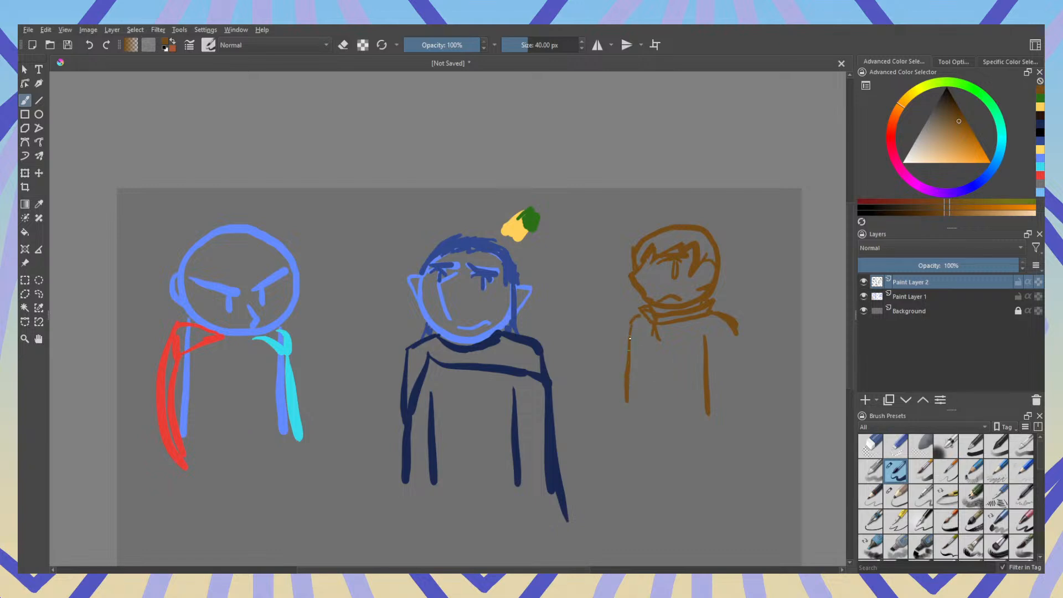
{"action": "left_click_drag", "start_coordinate": [645, 334], "coordinate": [647, 407]}
Step: Add the third figure's diagonal cloak fold and outer cloak edge, and tidy the chin below the mouth with the eraser
{"action": "key", "text": "e"}
{"action": "key", "text": "e"}
{"action": "mouse_move", "coordinate": [653, 334]}
{"action": "left_mouse_down"}
{"action": "mouse_move", "coordinate": [630, 365]}
{"action": "mouse_move", "coordinate": [661, 340]}
{"action": "mouse_move", "coordinate": [724, 381]}
{"action": "left_mouse_up"}
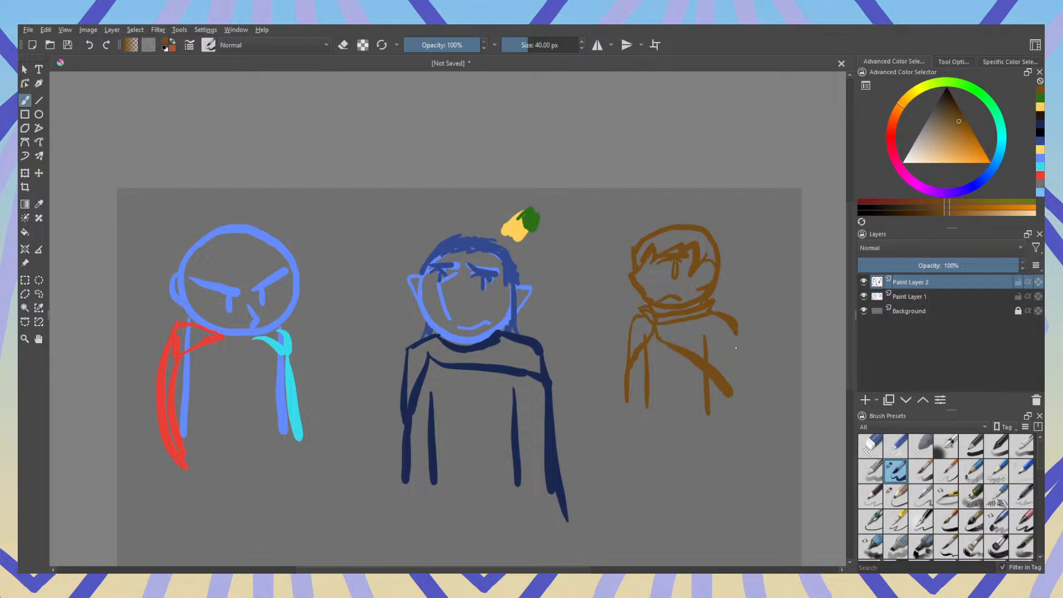
{"action": "left_click_drag", "start_coordinate": [733, 331], "coordinate": [736, 439]}
{"action": "key", "text": "e"}
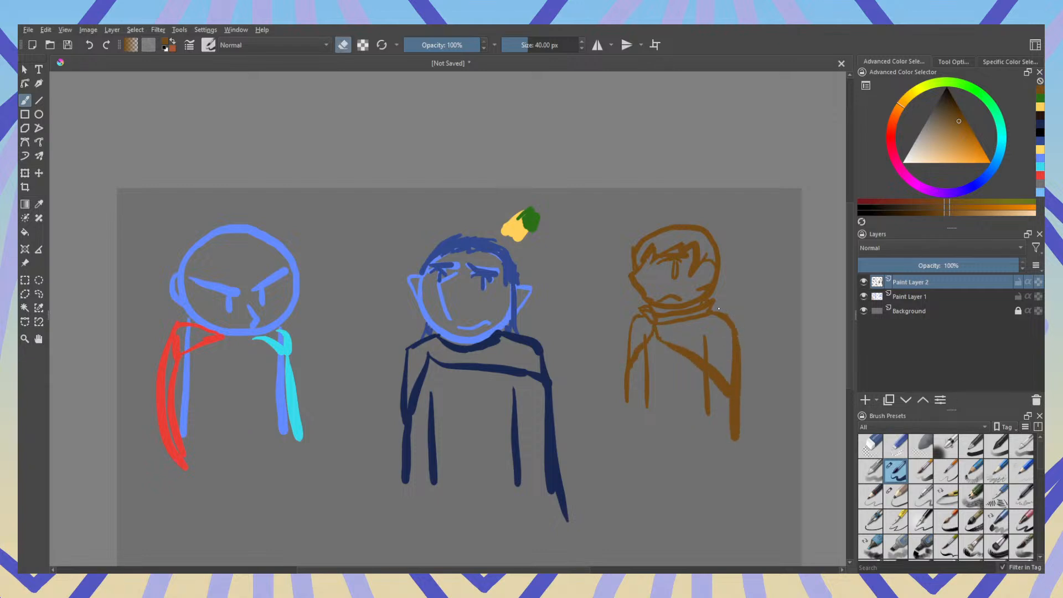
{"action": "left_click_drag", "start_coordinate": [660, 303], "coordinate": [667, 293]}
Step: Paint navy, light blue and near-black swatches side by side next to the third head
{"action": "left_click", "coordinate": [983, 179]}
{"action": "left_click", "coordinate": [948, 111]}
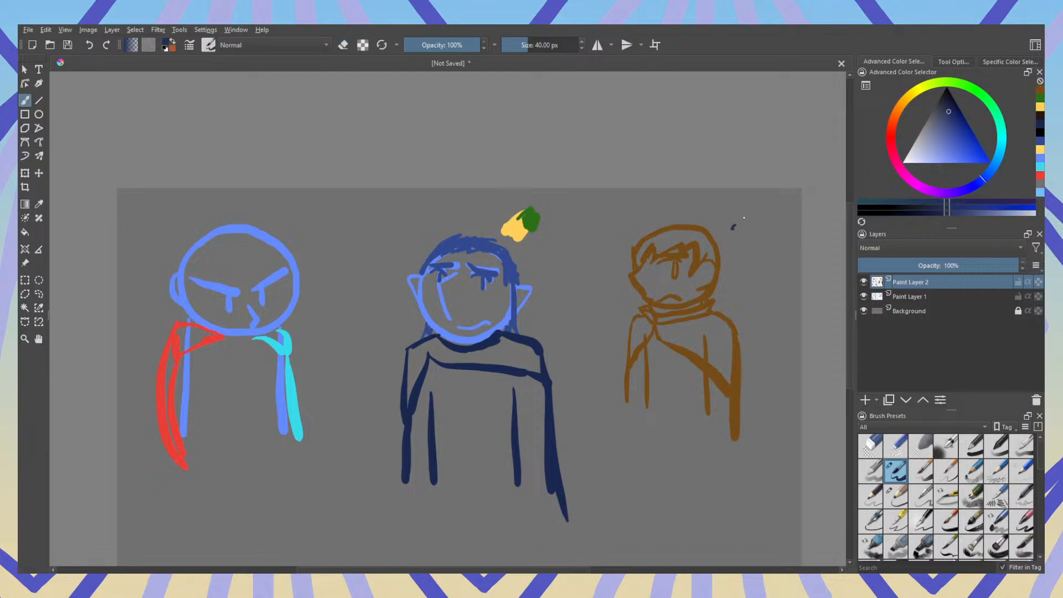
{"action": "left_click_drag", "start_coordinate": [734, 228], "coordinate": [751, 241]}
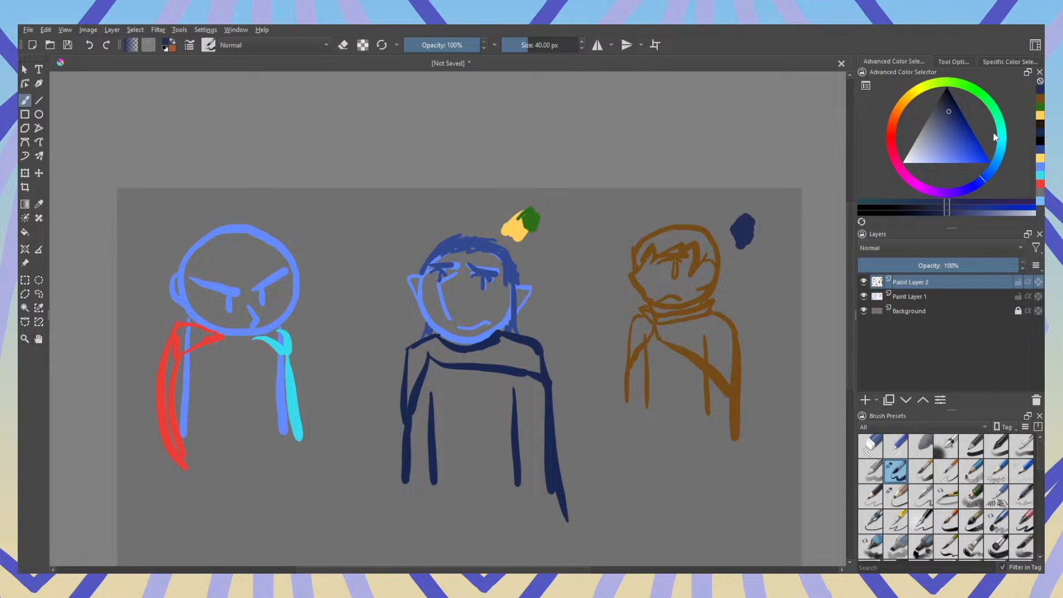
{"action": "left_click", "coordinate": [1000, 152]}
{"action": "mouse_move", "coordinate": [949, 152]}
{"action": "left_mouse_down"}
{"action": "mouse_move", "coordinate": [944, 165]}
{"action": "mouse_move", "coordinate": [960, 150]}
{"action": "left_mouse_up"}
{"action": "left_click", "coordinate": [996, 166]}
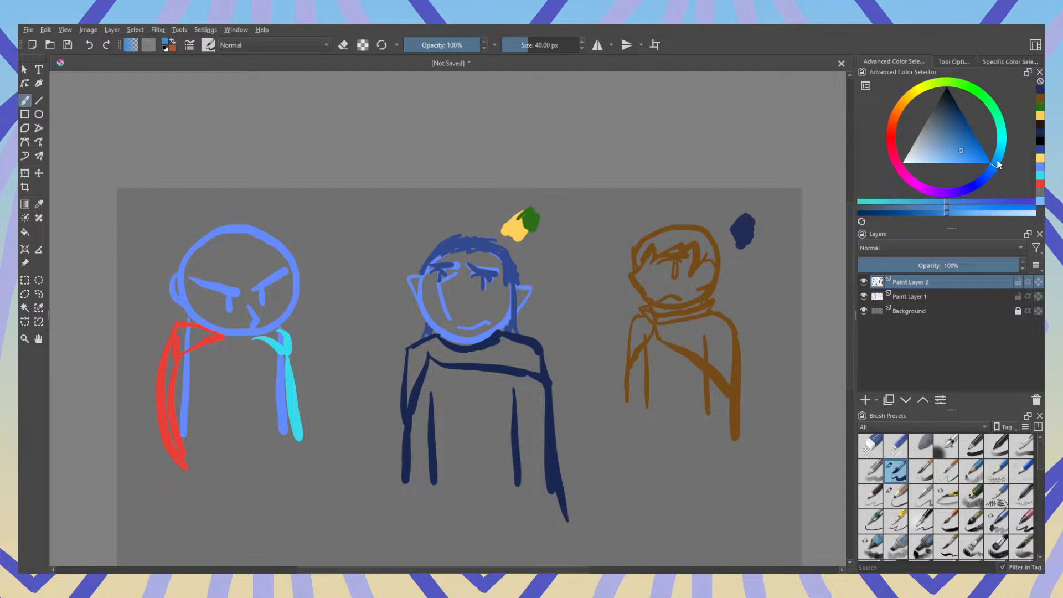
{"action": "left_click", "coordinate": [999, 165]}
{"action": "left_click_drag", "start_coordinate": [756, 219], "coordinate": [762, 244]}
{"action": "left_click", "coordinate": [950, 98]}
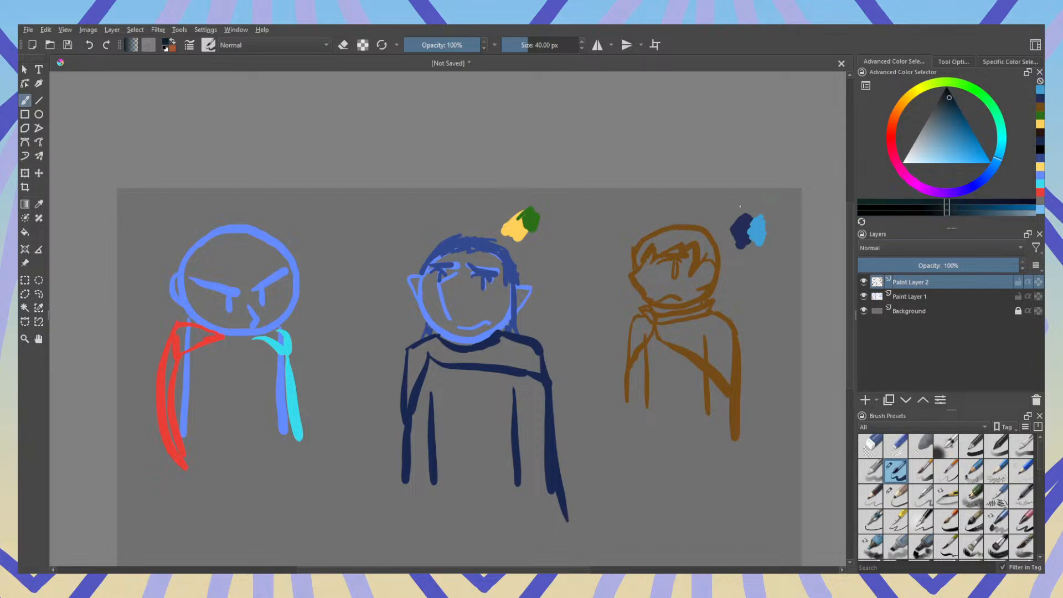
{"action": "mouse_move", "coordinate": [735, 211]}
{"action": "left_mouse_down"}
{"action": "mouse_move", "coordinate": [723, 222]}
{"action": "mouse_move", "coordinate": [732, 228]}
{"action": "left_mouse_up"}
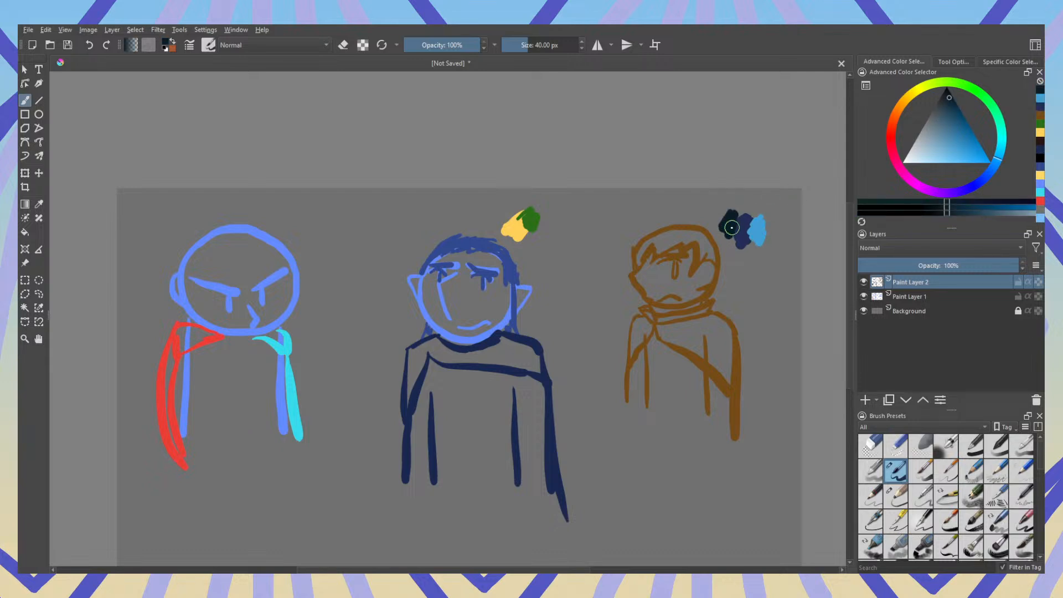
Step: Add a light green swatch beside the dark green one above the second figure
{"action": "left_click", "coordinate": [529, 224], "text": "ctrl"}
{"action": "left_click_drag", "start_coordinate": [954, 140], "coordinate": [945, 164]}
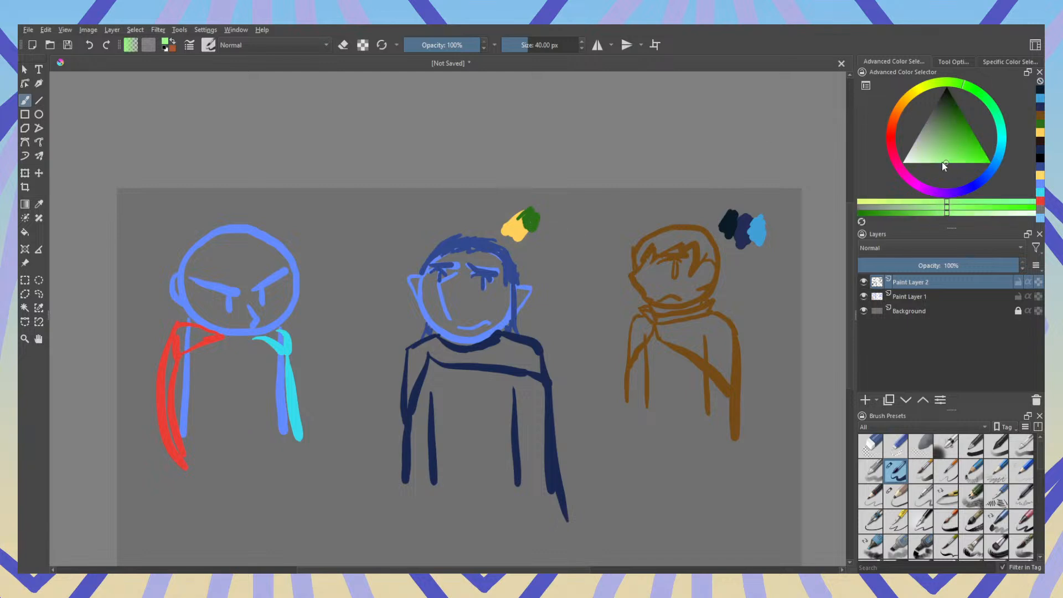
{"action": "left_click_drag", "start_coordinate": [537, 217], "coordinate": [544, 221]}
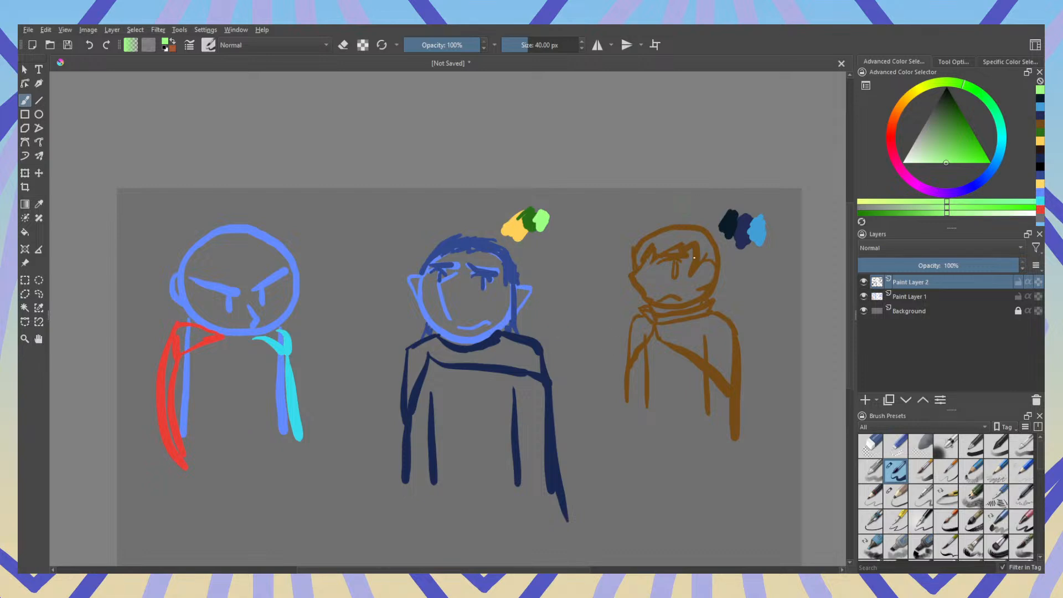
Step: Paint red and cyan swatches above the first head using the colours sampled from its clothing
{"action": "left_click", "coordinate": [184, 331], "text": "ctrl"}
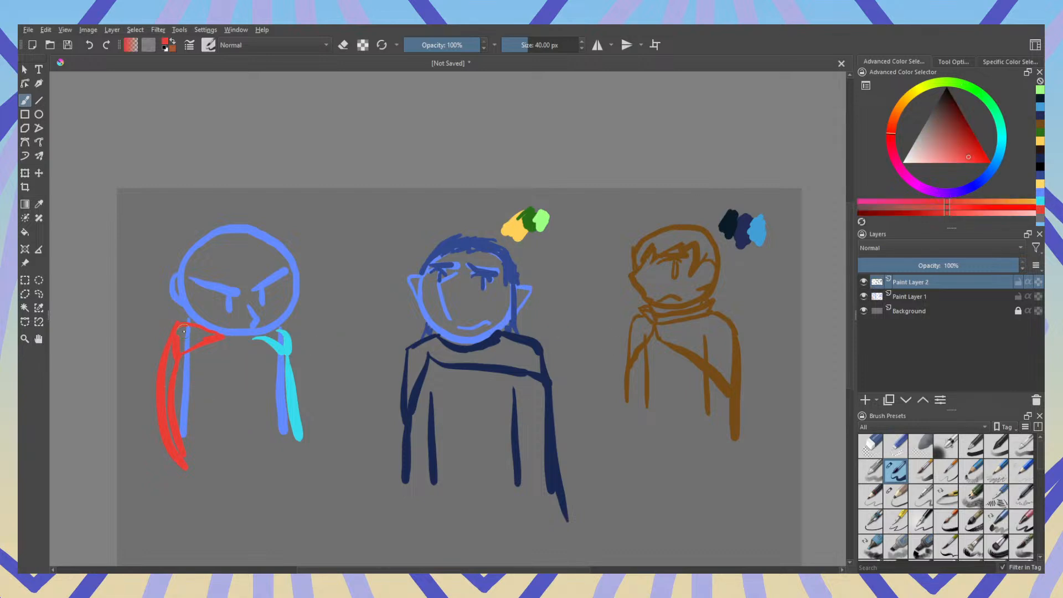
{"action": "mouse_move", "coordinate": [291, 218]}
{"action": "left_mouse_down"}
{"action": "mouse_move", "coordinate": [285, 351]}
{"action": "mouse_move", "coordinate": [308, 210]}
{"action": "left_mouse_up"}
{"action": "left_click", "coordinate": [285, 340], "text": "ctrl"}
Step: Paint white and pale cyan swatches below the red and cyan ones beside the first head
{"action": "left_click_drag", "start_coordinate": [924, 148], "coordinate": [907, 163]}
{"action": "left_click_drag", "start_coordinate": [299, 250], "coordinate": [316, 248]}
{"action": "left_click", "coordinate": [925, 158]}
{"action": "left_click", "coordinate": [927, 166]}
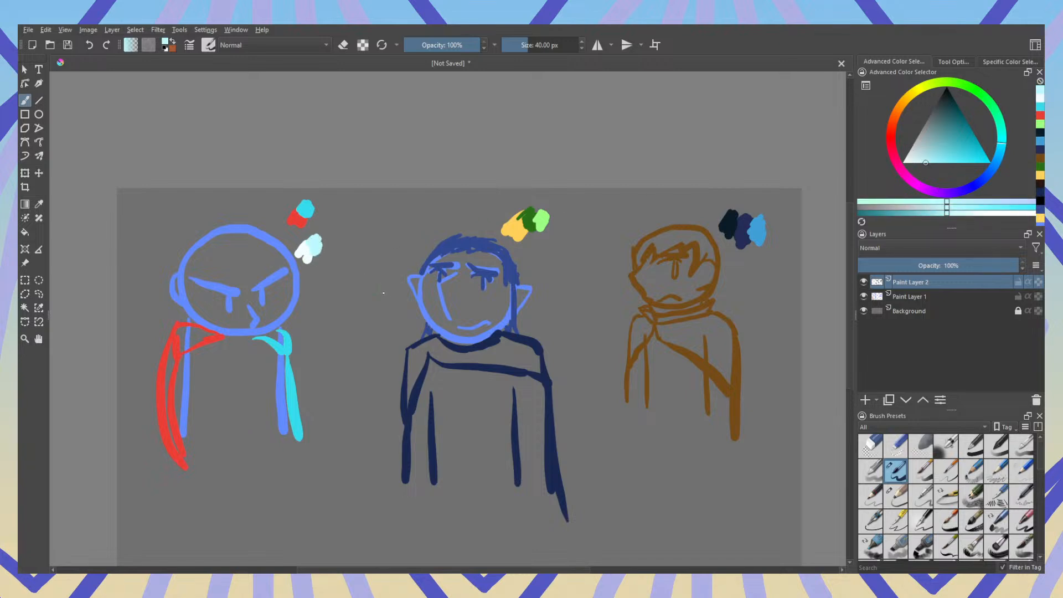
Step: Paint a dark red swatch beside the red one and a dark teal swatch above the cyan one by the first head
{"action": "left_click", "coordinate": [299, 217], "text": "ctrl"}
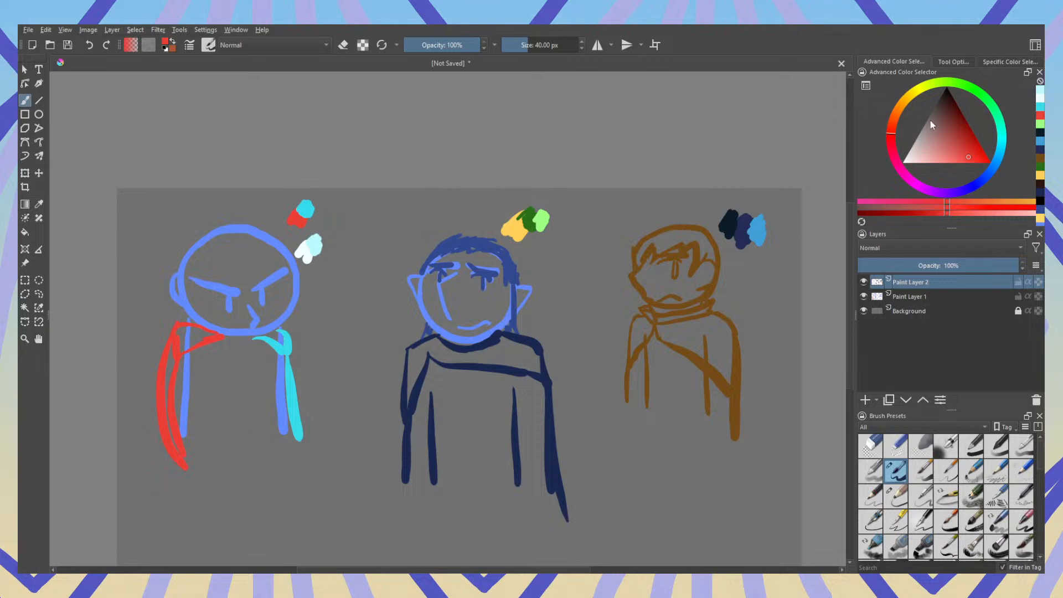
{"action": "left_click", "coordinate": [966, 142]}
{"action": "left_click_drag", "start_coordinate": [288, 218], "coordinate": [288, 229]}
{"action": "left_click", "coordinate": [306, 210], "text": "ctrl"}
{"action": "left_click", "coordinate": [968, 140]}
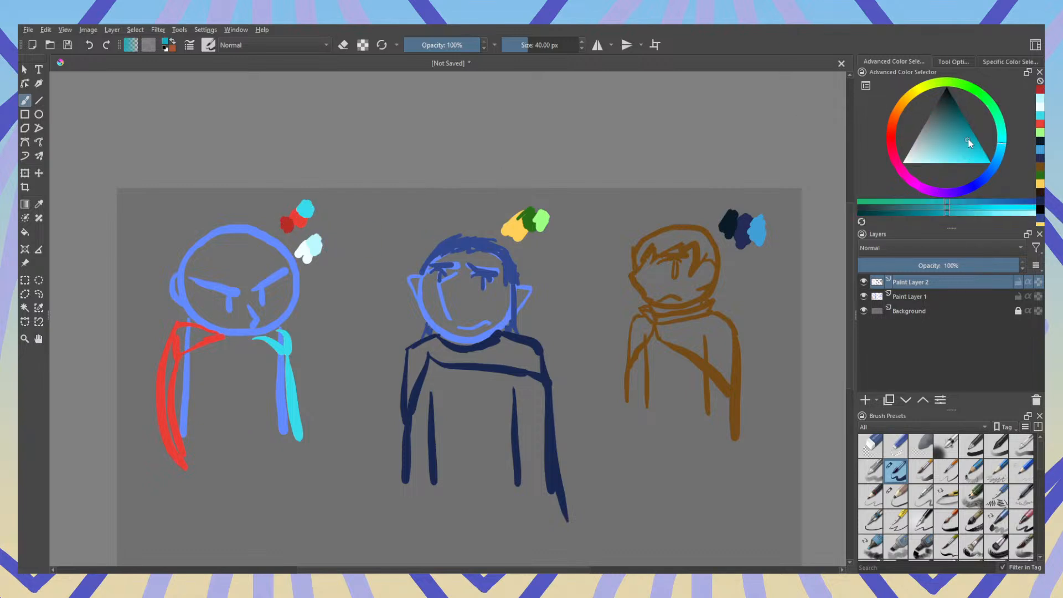
{"action": "left_click", "coordinate": [963, 136]}
{"action": "left_click_drag", "start_coordinate": [306, 207], "coordinate": [314, 200]}
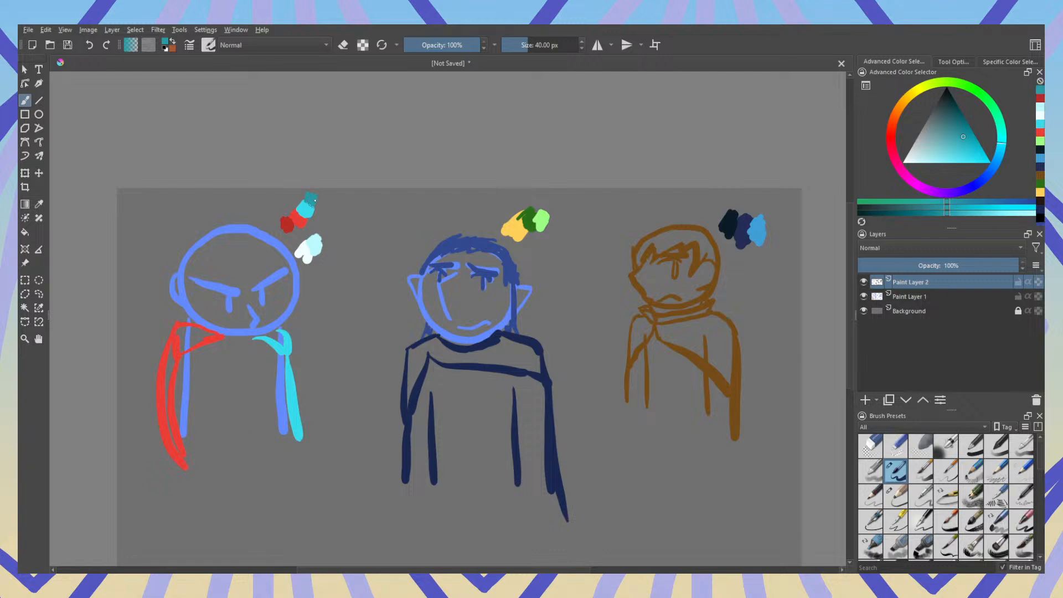
Step: Add a light cyan swatch next to the cyan one and a salmon pink swatch next to the red one
{"action": "left_click", "coordinate": [311, 212], "text": "ctrl"}
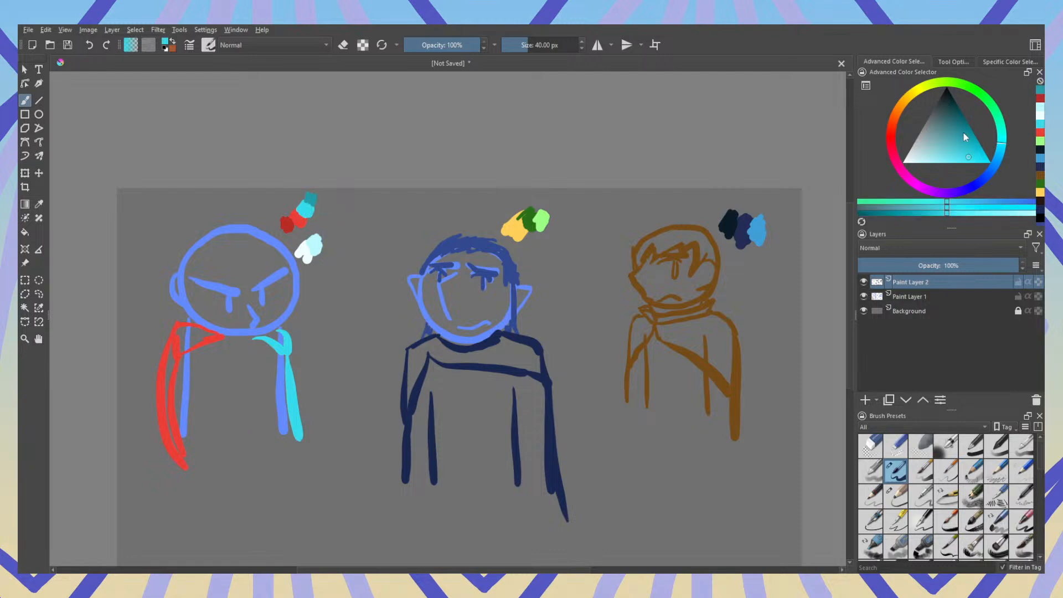
{"action": "left_click", "coordinate": [940, 164]}
{"action": "left_click_drag", "start_coordinate": [303, 215], "coordinate": [318, 213]}
{"action": "left_click", "coordinate": [294, 221], "text": "ctrl"}
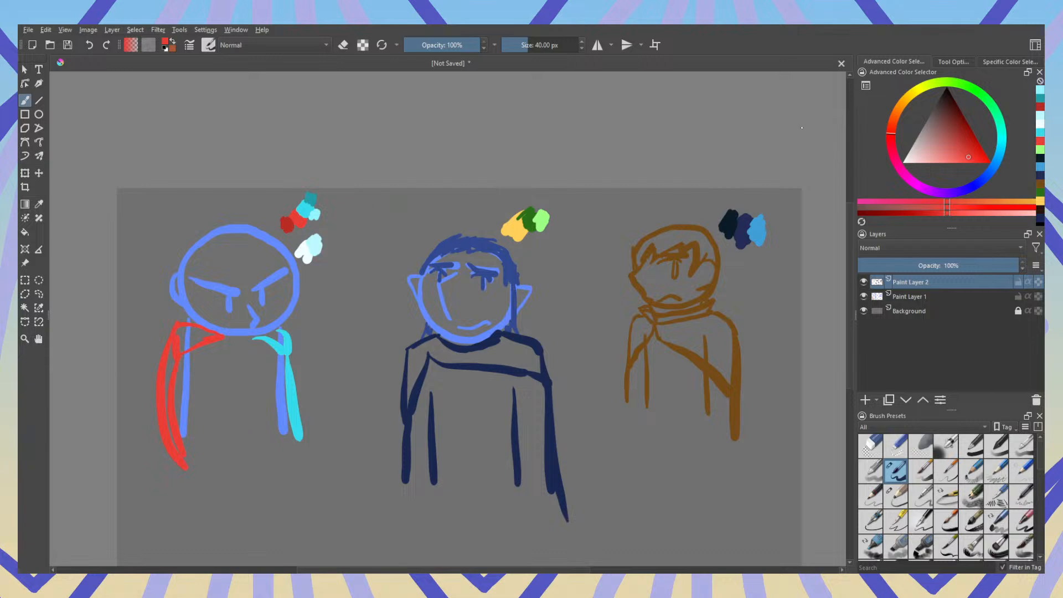
{"action": "left_click", "coordinate": [940, 161]}
{"action": "left_click_drag", "start_coordinate": [297, 223], "coordinate": [307, 229]}
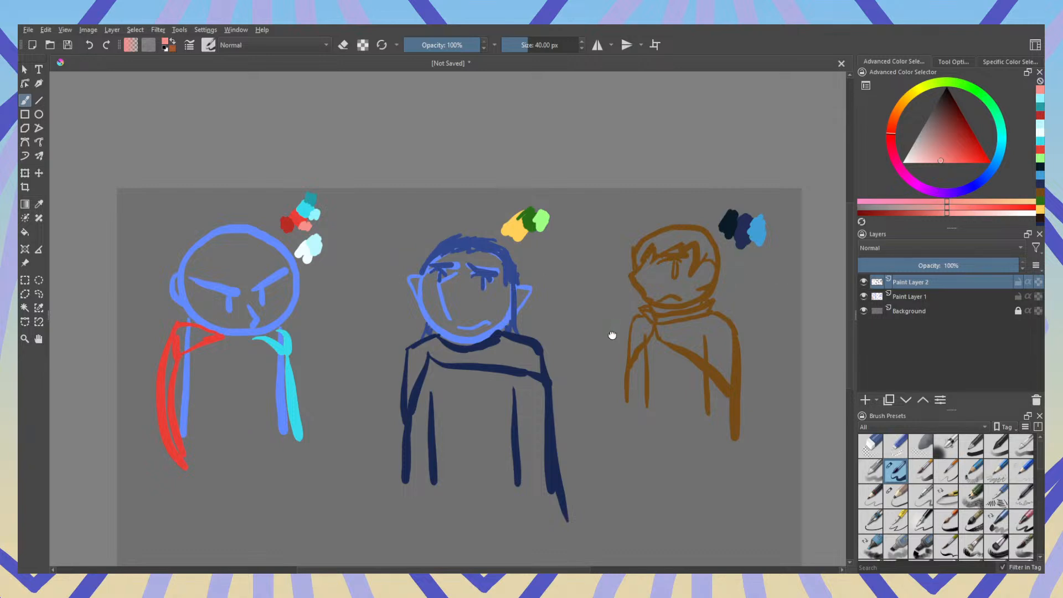
Step: Add a new paint layer above the sketches, hide Paint Layer 1 and Paint Layer 2, and keep the new layer active
{"action": "left_click_drag", "start_coordinate": [613, 334], "coordinate": [582, 279]}
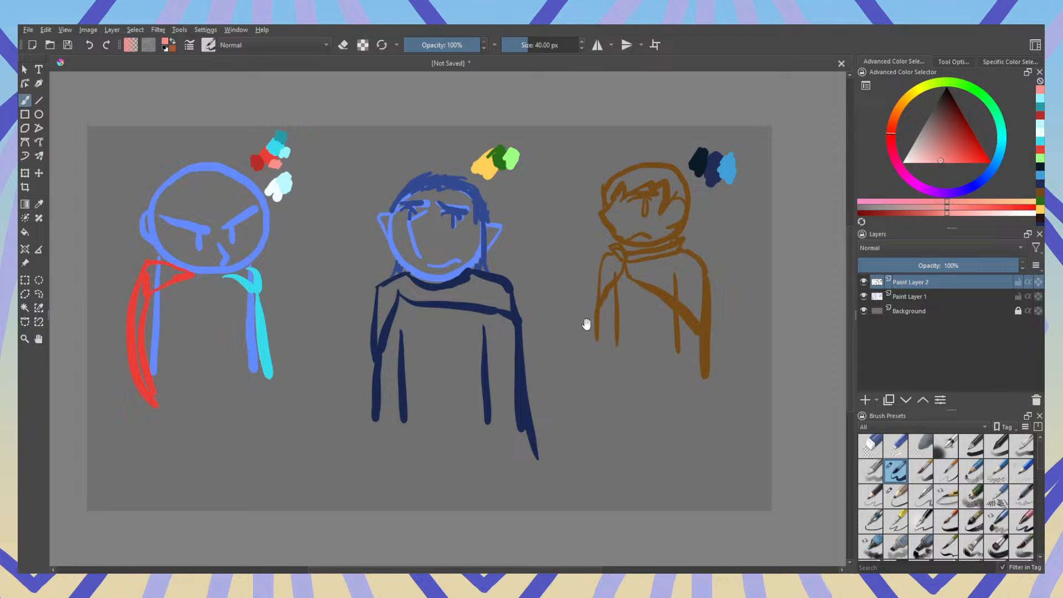
{"action": "left_click_drag", "start_coordinate": [584, 323], "coordinate": [654, 272]}
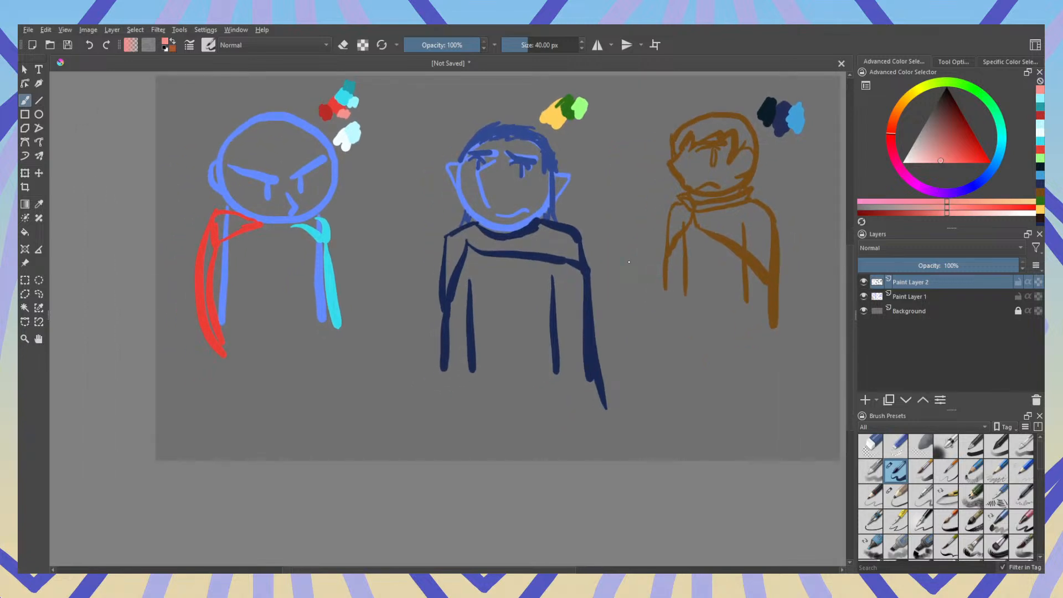
{"action": "left_click_drag", "start_coordinate": [641, 239], "coordinate": [570, 260]}
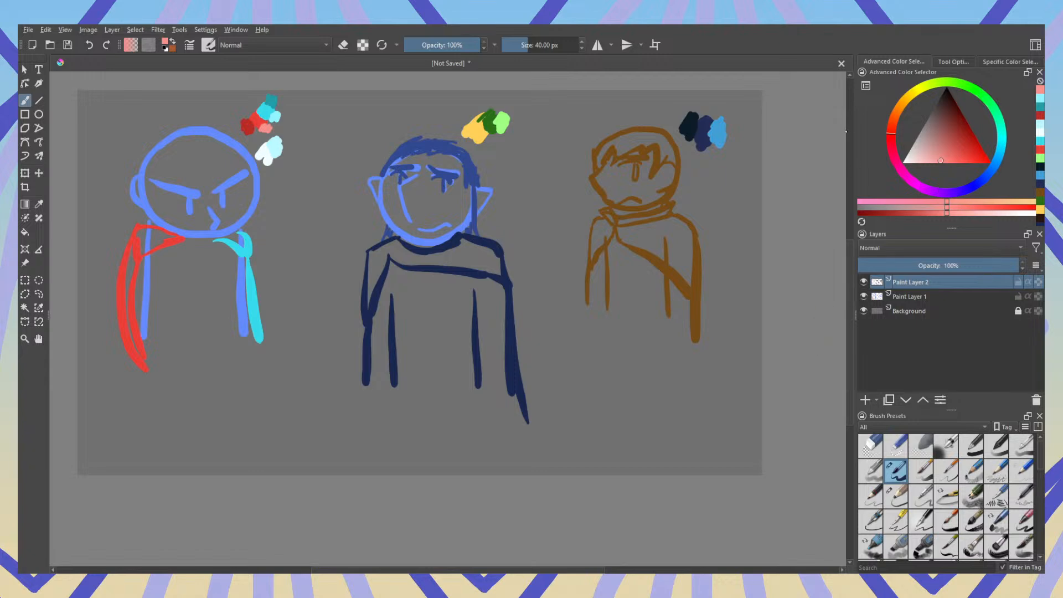
{"action": "left_click", "coordinate": [865, 401]}
{"action": "left_click", "coordinate": [864, 297]}
{"action": "left_click", "coordinate": [863, 311]}
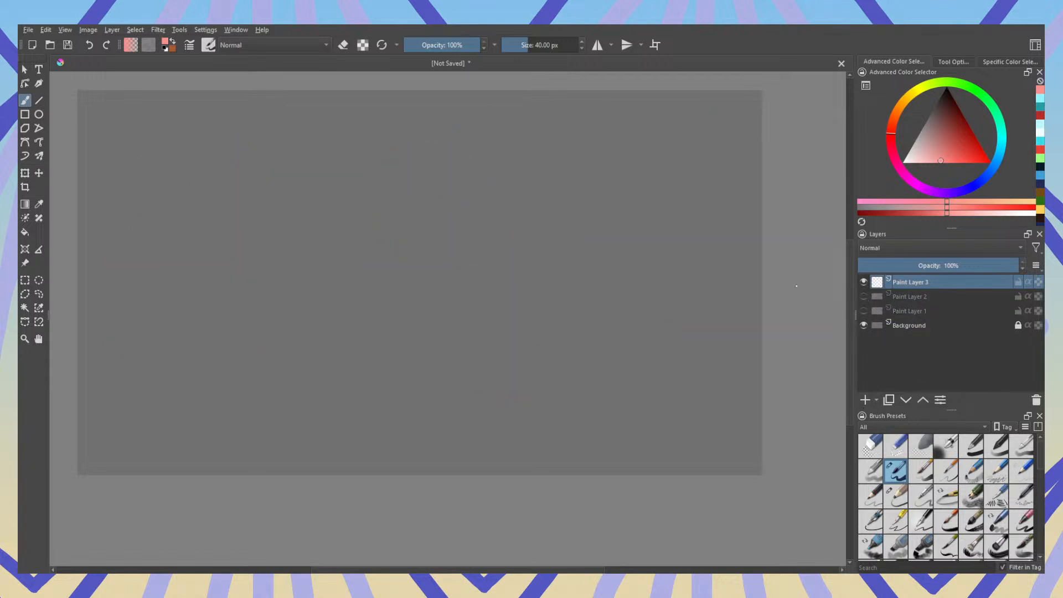
{"action": "left_click", "coordinate": [905, 300]}
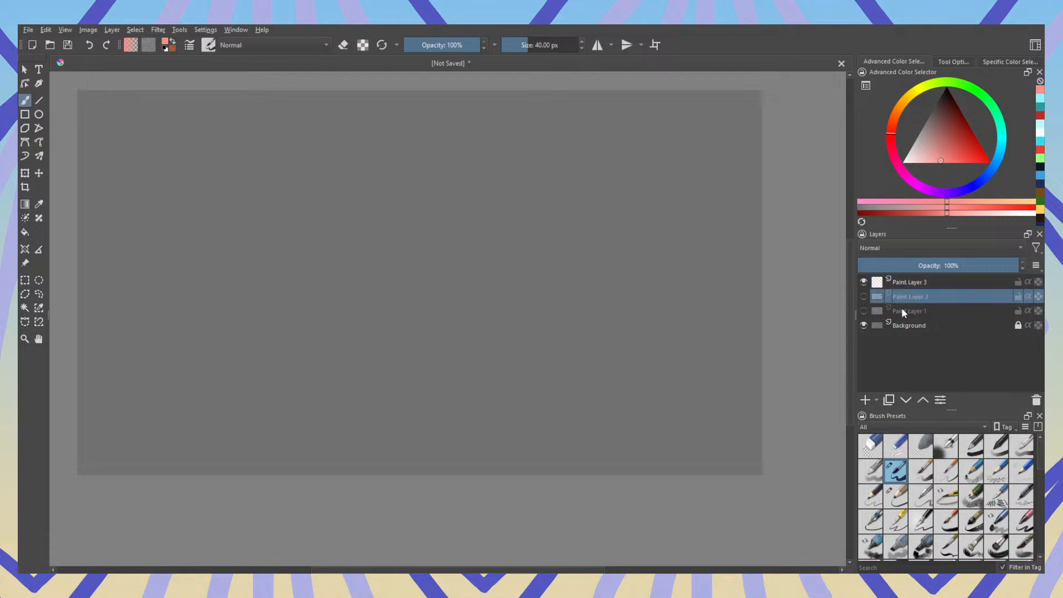
{"action": "left_click", "coordinate": [902, 309]}
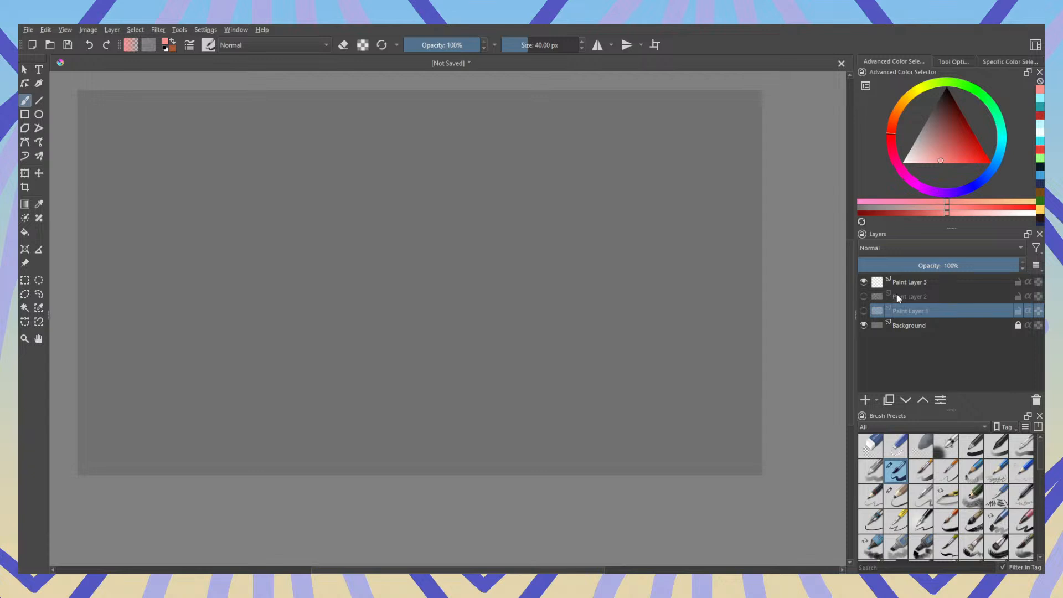
{"action": "left_click", "coordinate": [930, 282]}
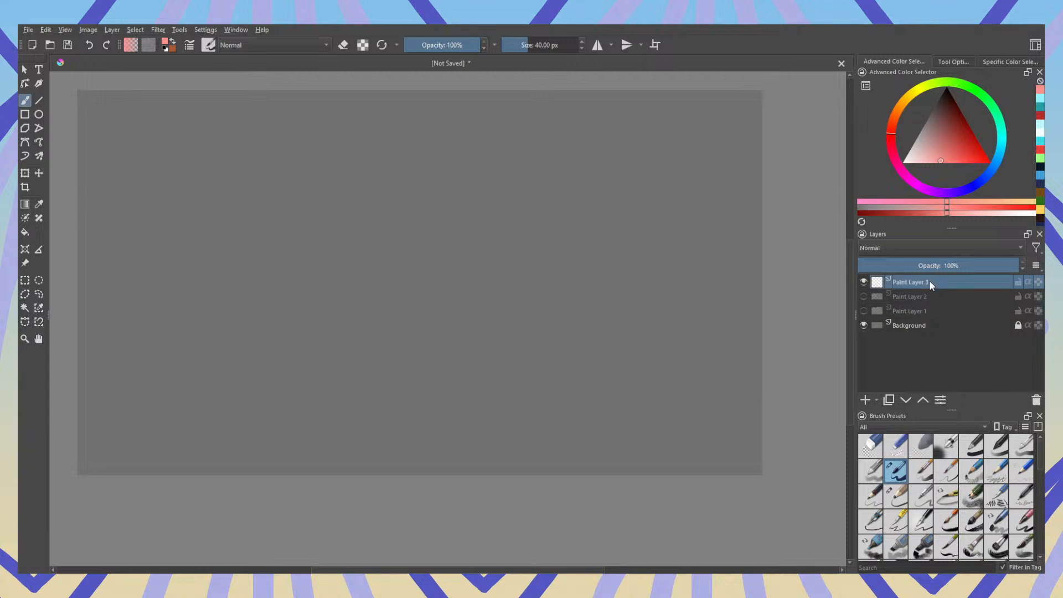
Step: Draw a light orange circle for a new character's head in the upper right of the canvas
{"action": "left_click", "coordinate": [931, 164]}
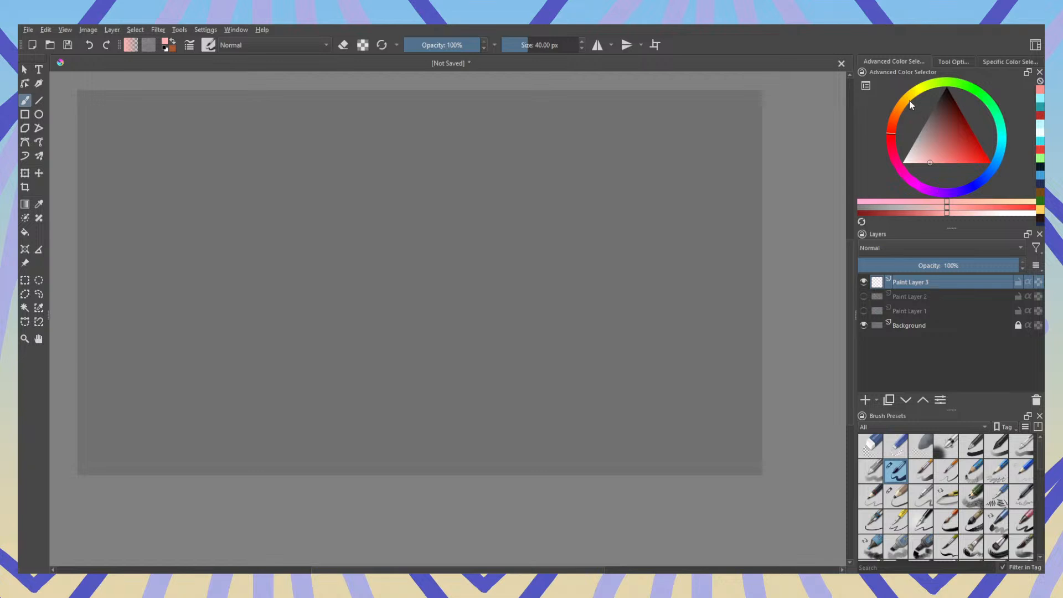
{"action": "left_click", "coordinate": [898, 112]}
{"action": "left_click", "coordinate": [956, 163]}
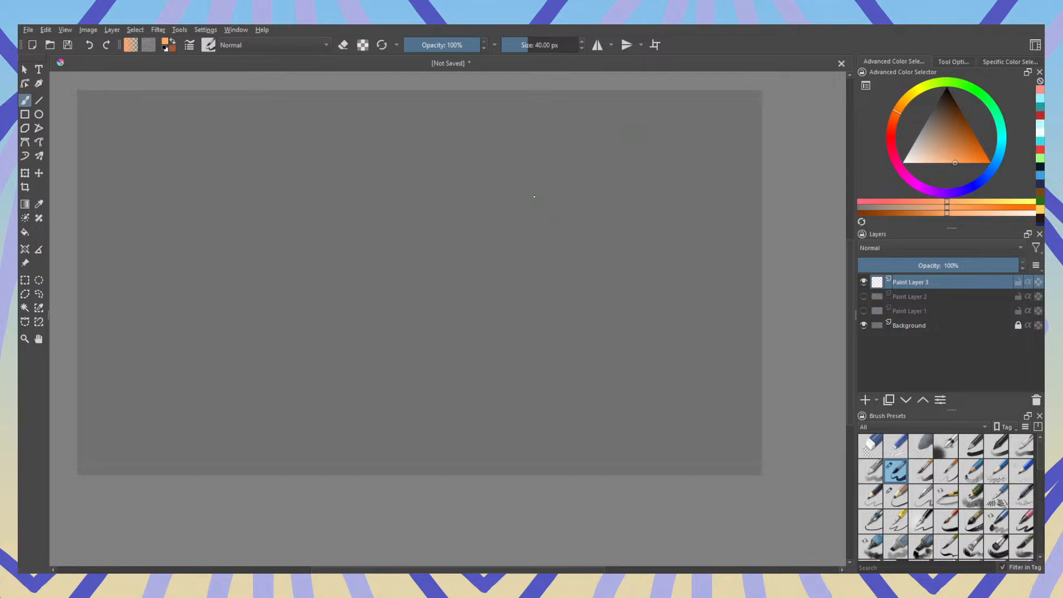
{"action": "left_click_drag", "start_coordinate": [658, 147], "coordinate": [594, 166]}
{"action": "key", "text": "ctrl+z"}
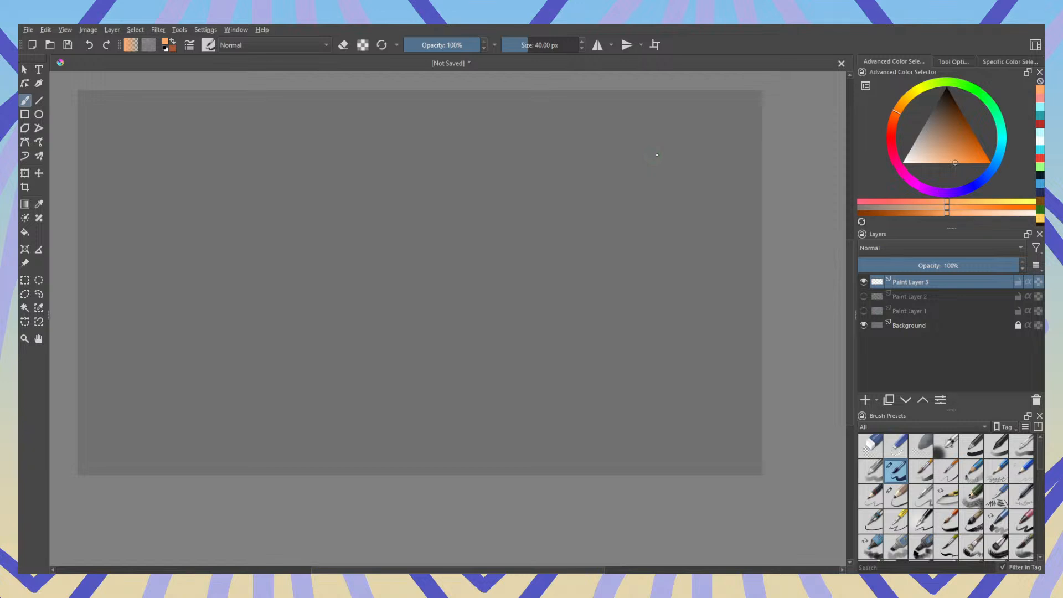
{"action": "mouse_move", "coordinate": [657, 155]}
{"action": "left_mouse_down"}
{"action": "mouse_move", "coordinate": [615, 207]}
{"action": "mouse_move", "coordinate": [673, 225]}
{"action": "mouse_move", "coordinate": [697, 171]}
{"action": "mouse_move", "coordinate": [663, 147]}
{"action": "mouse_move", "coordinate": [636, 148]}
{"action": "mouse_move", "coordinate": [612, 181]}
{"action": "mouse_move", "coordinate": [626, 219]}
{"action": "mouse_move", "coordinate": [613, 157]}
{"action": "mouse_move", "coordinate": [613, 201]}
{"action": "mouse_move", "coordinate": [604, 181]}
{"action": "mouse_move", "coordinate": [621, 146]}
{"action": "mouse_move", "coordinate": [602, 207]}
{"action": "mouse_move", "coordinate": [607, 167]}
{"action": "left_mouse_up"}
{"action": "key", "text": "ctrl+z"}
{"action": "key", "text": "e"}
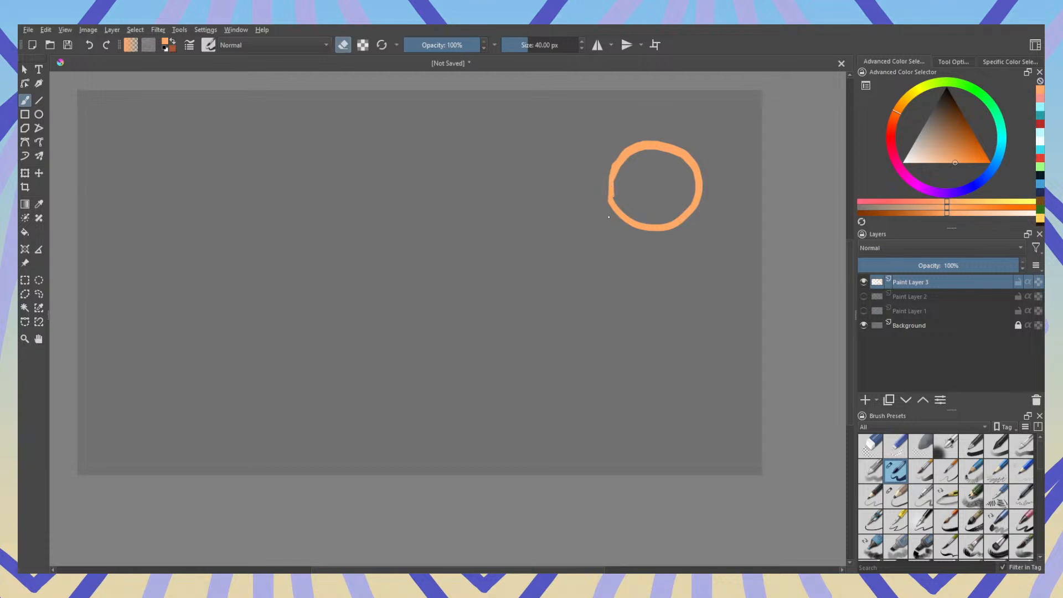
Step: Sketch the new character's swept fringe, pointed side hair, left face line and eyebrows over the head circle
{"action": "key", "text": "e"}
{"action": "mouse_move", "coordinate": [613, 178]}
{"action": "left_mouse_down"}
{"action": "mouse_move", "coordinate": [617, 207]}
{"action": "mouse_move", "coordinate": [641, 220]}
{"action": "left_mouse_up"}
{"action": "mouse_move", "coordinate": [651, 173]}
{"action": "left_mouse_down"}
{"action": "mouse_move", "coordinate": [690, 168]}
{"action": "mouse_move", "coordinate": [662, 192]}
{"action": "mouse_move", "coordinate": [638, 174]}
{"action": "mouse_move", "coordinate": [674, 173]}
{"action": "mouse_move", "coordinate": [644, 176]}
{"action": "mouse_move", "coordinate": [592, 209]}
{"action": "mouse_move", "coordinate": [615, 217]}
{"action": "left_mouse_up"}
{"action": "key", "text": "ctrl+z"}
{"action": "key", "text": "ctrl+z"}
{"action": "key", "text": "ctrl+z"}
{"action": "key", "text": "ctrl+z"}
{"action": "mouse_move", "coordinate": [624, 154]}
{"action": "left_mouse_down"}
{"action": "mouse_move", "coordinate": [651, 175]}
{"action": "mouse_move", "coordinate": [654, 154]}
{"action": "mouse_move", "coordinate": [625, 149]}
{"action": "mouse_move", "coordinate": [650, 172]}
{"action": "mouse_move", "coordinate": [634, 159]}
{"action": "mouse_move", "coordinate": [648, 167]}
{"action": "mouse_move", "coordinate": [643, 158]}
{"action": "mouse_move", "coordinate": [661, 152]}
{"action": "mouse_move", "coordinate": [627, 144]}
{"action": "mouse_move", "coordinate": [661, 142]}
{"action": "mouse_move", "coordinate": [615, 139]}
{"action": "mouse_move", "coordinate": [646, 171]}
{"action": "left_mouse_up"}
{"action": "key", "text": "e"}
{"action": "key", "text": "e"}
{"action": "key", "text": "e"}
{"action": "key", "text": "e"}
{"action": "key", "text": "e"}
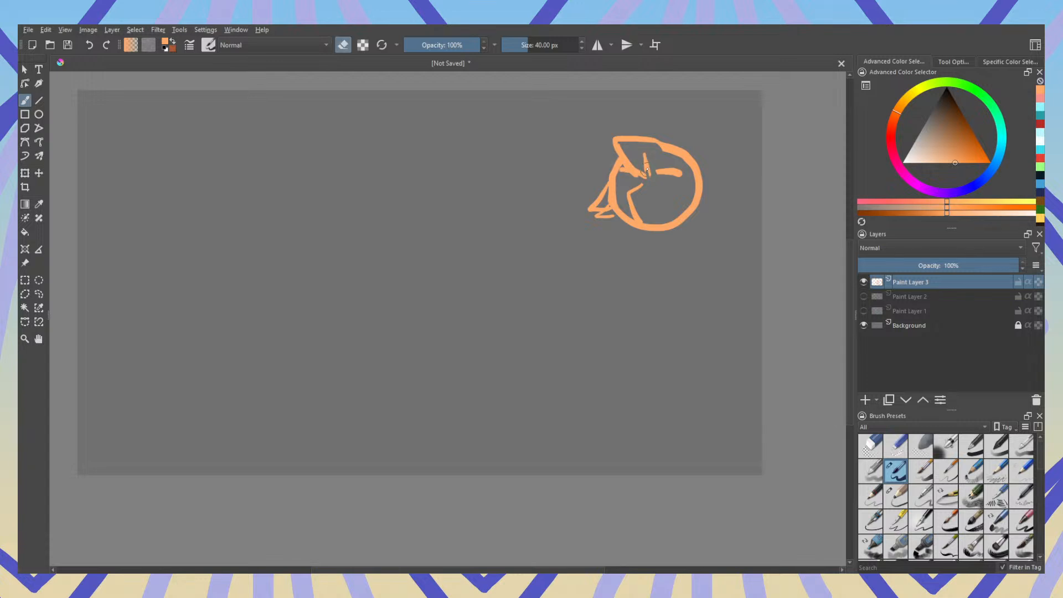
Step: Clean up the fringe strands and add a curved hair line over the right side of the forehead
{"action": "key", "text": "e"}
{"action": "mouse_move", "coordinate": [652, 170]}
{"action": "left_mouse_down"}
{"action": "mouse_move", "coordinate": [653, 153]}
{"action": "mouse_move", "coordinate": [684, 158]}
{"action": "mouse_move", "coordinate": [699, 183]}
{"action": "mouse_move", "coordinate": [695, 163]}
{"action": "mouse_move", "coordinate": [657, 141]}
{"action": "mouse_move", "coordinate": [686, 152]}
{"action": "left_mouse_up"}
{"action": "key", "text": "e"}
{"action": "key", "text": "e"}
{"action": "key", "text": "e"}
{"action": "key", "text": "e"}
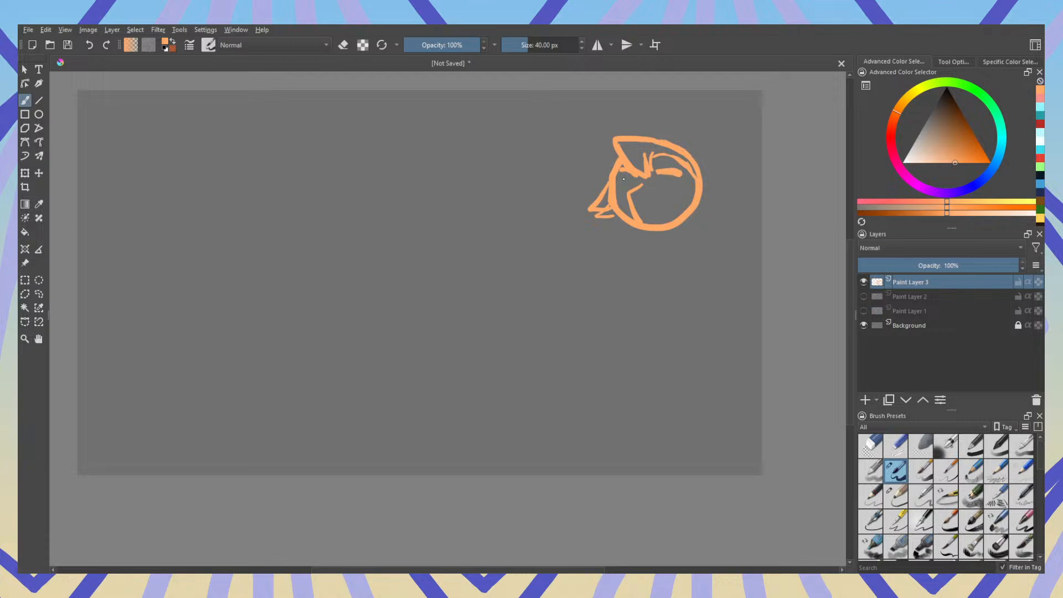
Step: Draw two vertical dash eyes on the new character's face
{"action": "left_click_drag", "start_coordinate": [626, 189], "coordinate": [666, 194]}
{"action": "key", "text": "e"}
{"action": "key", "text": "e"}
Step: Draw a small smile, the neck, and a narrow vertical button strip running down the chest below it
{"action": "mouse_move", "coordinate": [654, 214]}
{"action": "left_mouse_down"}
{"action": "mouse_move", "coordinate": [701, 197]}
{"action": "mouse_move", "coordinate": [714, 213]}
{"action": "mouse_move", "coordinate": [623, 228]}
{"action": "mouse_move", "coordinate": [682, 235]}
{"action": "mouse_move", "coordinate": [645, 240]}
{"action": "mouse_move", "coordinate": [680, 237]}
{"action": "mouse_move", "coordinate": [649, 337]}
{"action": "left_mouse_up"}
{"action": "left_click_drag", "start_coordinate": [644, 249], "coordinate": [639, 327]}
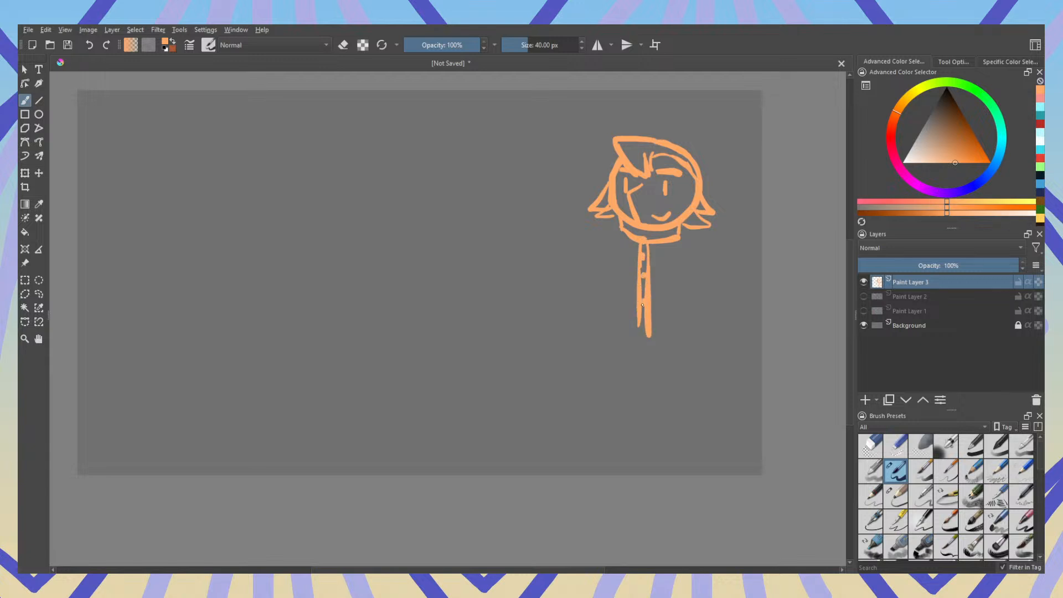
{"action": "key", "text": "e"}
{"action": "key", "text": "e"}
{"action": "key", "text": "e"}
{"action": "key", "text": "e"}
Step: Draw the rounded shoulders and outer arm lines on both sides of the body, and clean up their edges
{"action": "mouse_move", "coordinate": [618, 230]}
{"action": "left_mouse_down"}
{"action": "mouse_move", "coordinate": [593, 268]}
{"action": "mouse_move", "coordinate": [588, 309]}
{"action": "left_mouse_up"}
{"action": "mouse_move", "coordinate": [677, 237]}
{"action": "left_mouse_down"}
{"action": "mouse_move", "coordinate": [711, 275]}
{"action": "mouse_move", "coordinate": [709, 254]}
{"action": "mouse_move", "coordinate": [711, 335]}
{"action": "left_mouse_up"}
{"action": "key", "text": "e"}
{"action": "mouse_move", "coordinate": [697, 256]}
{"action": "left_mouse_down"}
{"action": "mouse_move", "coordinate": [685, 243]}
{"action": "mouse_move", "coordinate": [704, 248]}
{"action": "mouse_move", "coordinate": [709, 306]}
{"action": "mouse_move", "coordinate": [713, 277]}
{"action": "left_mouse_up"}
{"action": "key", "text": "e"}
{"action": "key", "text": "e"}
{"action": "key", "text": "e"}
{"action": "mouse_move", "coordinate": [604, 243]}
{"action": "left_mouse_down"}
{"action": "mouse_move", "coordinate": [589, 264]}
{"action": "mouse_move", "coordinate": [592, 295]}
{"action": "left_mouse_up"}
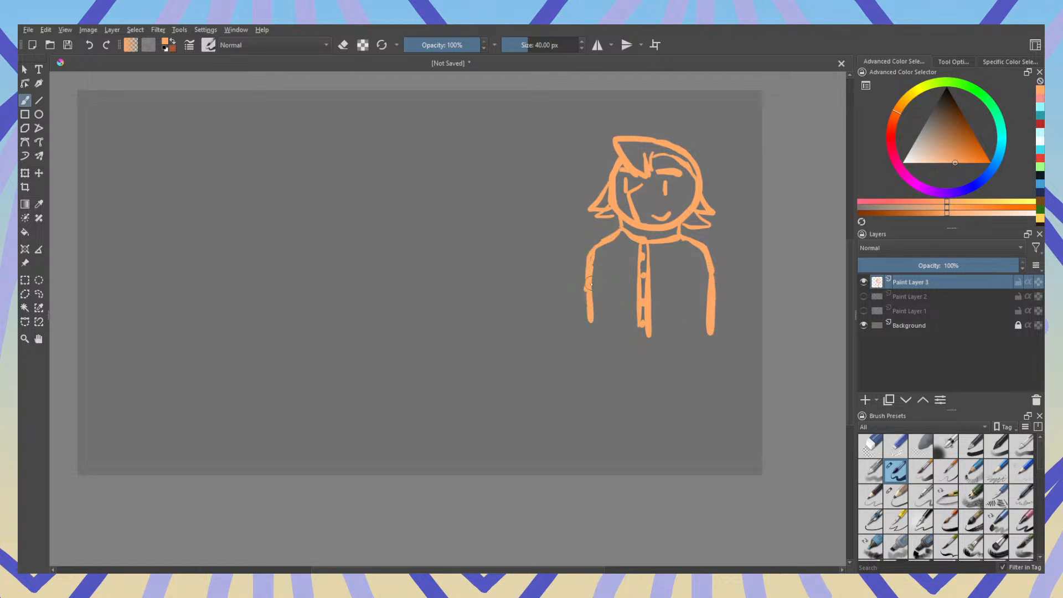
{"action": "key", "text": "e"}
{"action": "left_click_drag", "start_coordinate": [597, 265], "coordinate": [597, 325]}
{"action": "key", "text": "e"}
{"action": "left_click_drag", "start_coordinate": [593, 249], "coordinate": [588, 325]}
Step: Draw a folded collar band around the neck and tidy it where it meets the top of the button strip
{"action": "mouse_move", "coordinate": [620, 233]}
{"action": "left_mouse_down"}
{"action": "mouse_move", "coordinate": [641, 247]}
{"action": "mouse_move", "coordinate": [681, 239]}
{"action": "mouse_move", "coordinate": [635, 242]}
{"action": "mouse_move", "coordinate": [617, 231]}
{"action": "mouse_move", "coordinate": [641, 254]}
{"action": "left_mouse_up"}
{"action": "key", "text": "e"}
{"action": "key", "text": "e"}
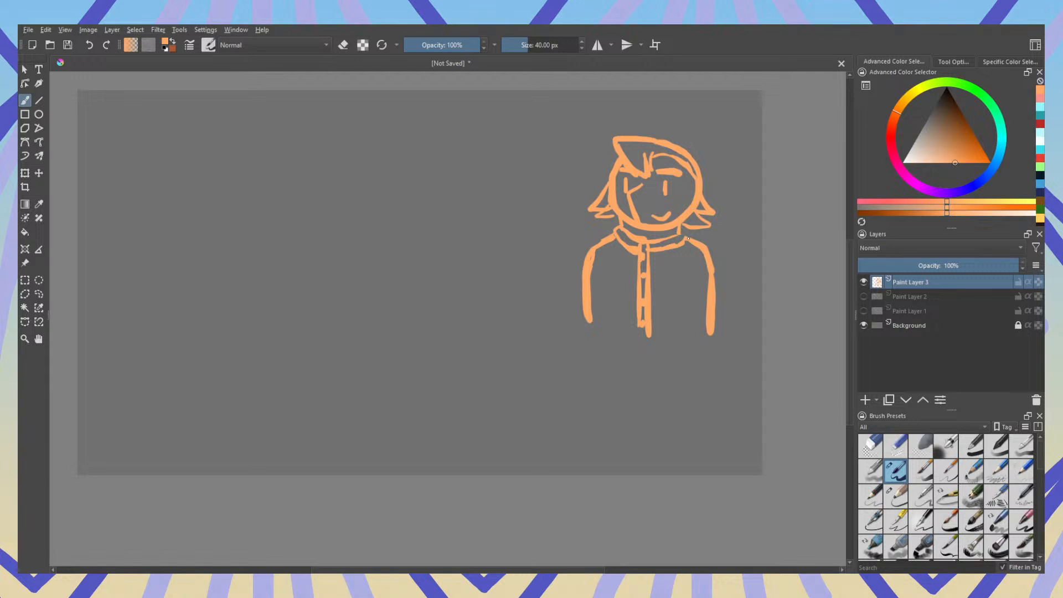
{"action": "key", "text": "e"}
{"action": "left_click_drag", "start_coordinate": [645, 237], "coordinate": [628, 228]}
{"action": "key", "text": "e"}
{"action": "key", "text": "e"}
{"action": "key", "text": "e"}
{"action": "left_click_drag", "start_coordinate": [600, 258], "coordinate": [600, 356]}
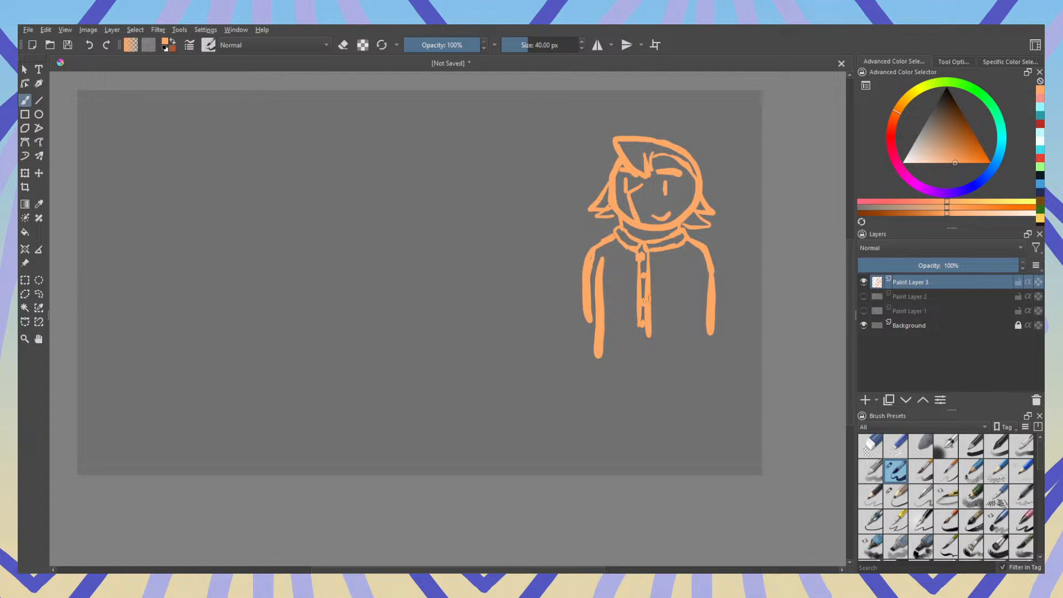
{"action": "key", "text": "ctrl+z"}
{"action": "left_click_drag", "start_coordinate": [600, 256], "coordinate": [600, 351]}
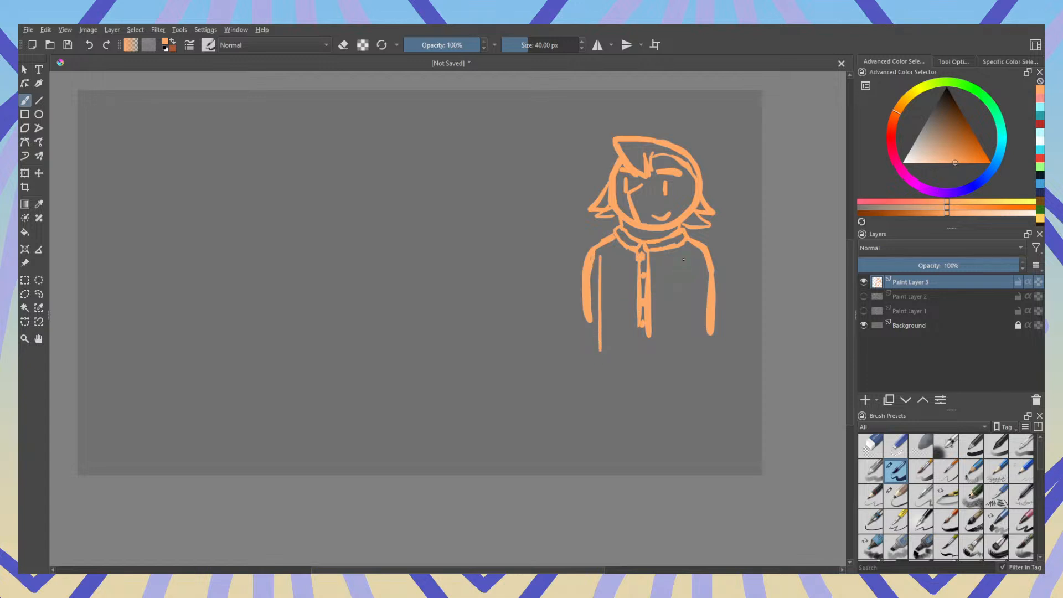
{"action": "mouse_move", "coordinate": [684, 259]}
{"action": "left_mouse_down"}
{"action": "mouse_move", "coordinate": [675, 360]}
{"action": "mouse_move", "coordinate": [684, 281]}
{"action": "left_mouse_up"}
{"action": "key", "text": "e"}
{"action": "key", "text": "e"}
{"action": "left_click_drag", "start_coordinate": [676, 253], "coordinate": [671, 366]}
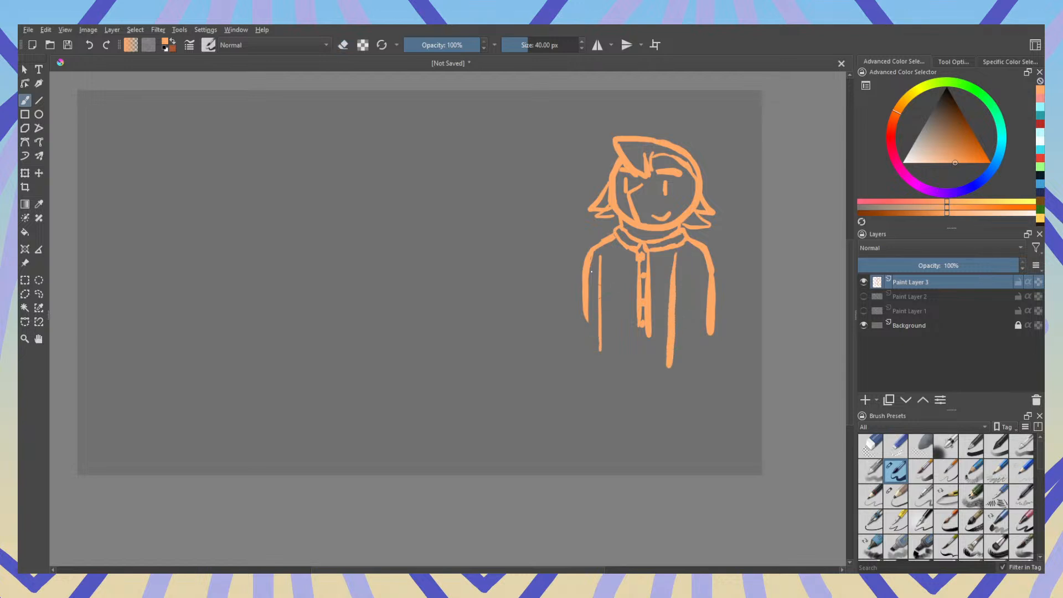
{"action": "key", "text": "e"}
{"action": "left_click_drag", "start_coordinate": [601, 258], "coordinate": [600, 353]}
{"action": "key", "text": "e"}
{"action": "key", "text": "e"}
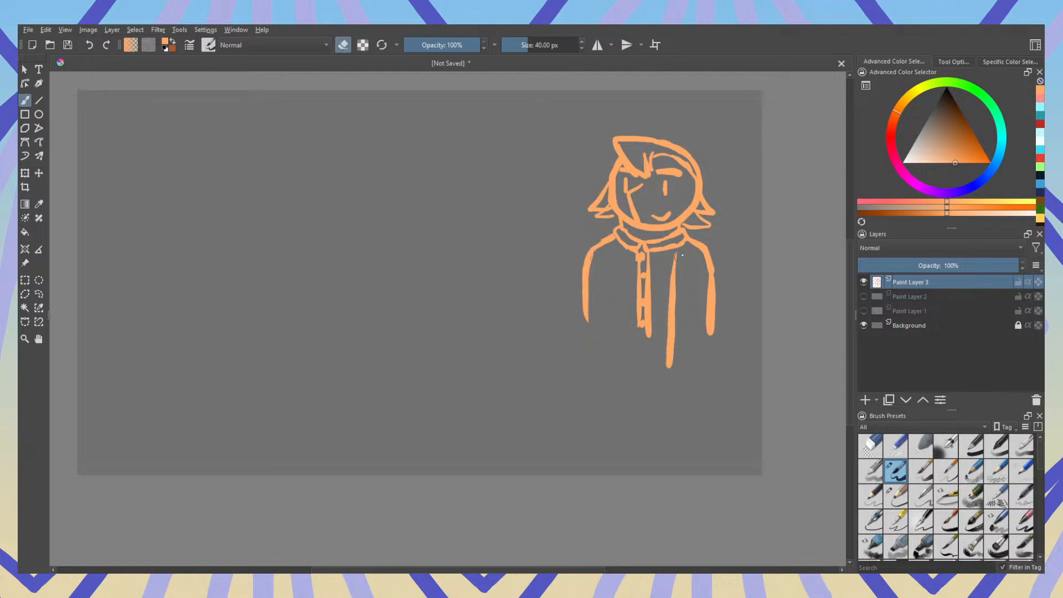
{"action": "left_click_drag", "start_coordinate": [677, 255], "coordinate": [669, 367]}
Step: Draw the inner arm line on each side of the torso, close to the outer arm lines
{"action": "left_click_drag", "start_coordinate": [672, 255], "coordinate": [698, 354]}
{"action": "key", "text": "e"}
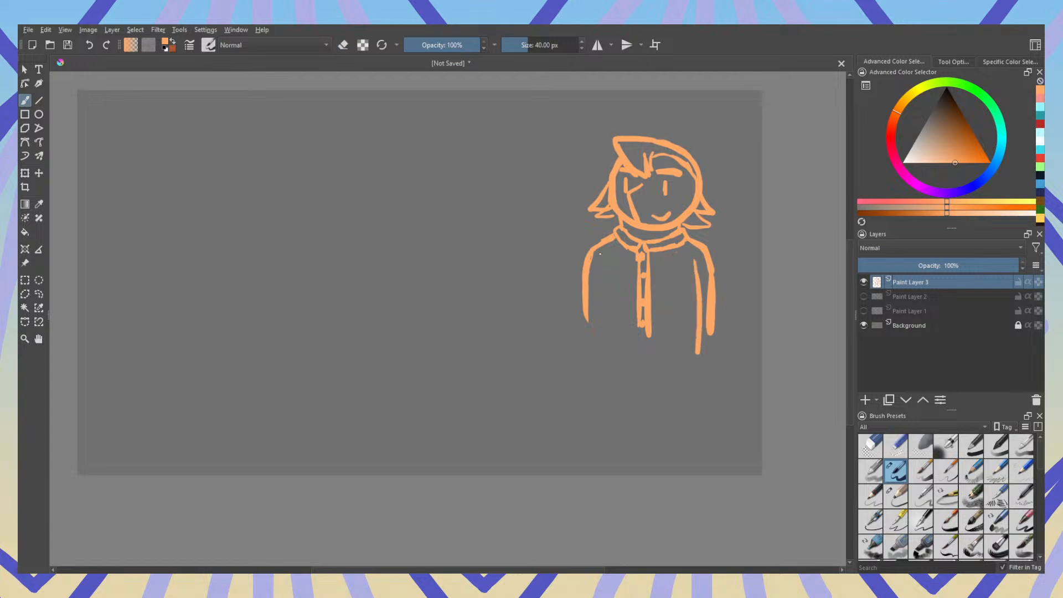
{"action": "mouse_move", "coordinate": [600, 254]}
{"action": "left_mouse_down"}
{"action": "mouse_move", "coordinate": [599, 348]}
{"action": "mouse_move", "coordinate": [587, 321]}
{"action": "mouse_move", "coordinate": [599, 349]}
{"action": "left_mouse_up"}
{"action": "key", "text": "e"}
{"action": "key", "text": "e"}
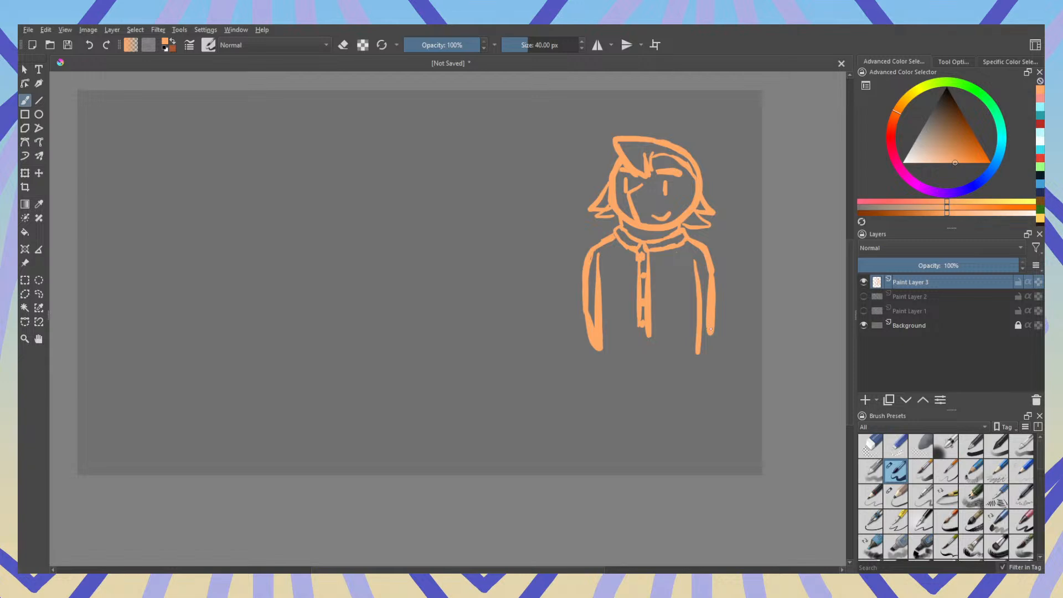
Step: Close the ends of both sleeves and extend the coat's side lines down below them
{"action": "mouse_move", "coordinate": [711, 329]}
{"action": "left_mouse_down"}
{"action": "mouse_move", "coordinate": [698, 362]}
{"action": "mouse_move", "coordinate": [673, 356]}
{"action": "mouse_move", "coordinate": [701, 334]}
{"action": "mouse_move", "coordinate": [696, 410]}
{"action": "left_mouse_up"}
{"action": "key", "text": "e"}
{"action": "key", "text": "e"}
{"action": "left_click_drag", "start_coordinate": [705, 357], "coordinate": [709, 331]}
{"action": "mouse_move", "coordinate": [599, 343]}
{"action": "left_mouse_down"}
{"action": "mouse_move", "coordinate": [600, 397]}
{"action": "mouse_move", "coordinate": [598, 356]}
{"action": "left_mouse_up"}
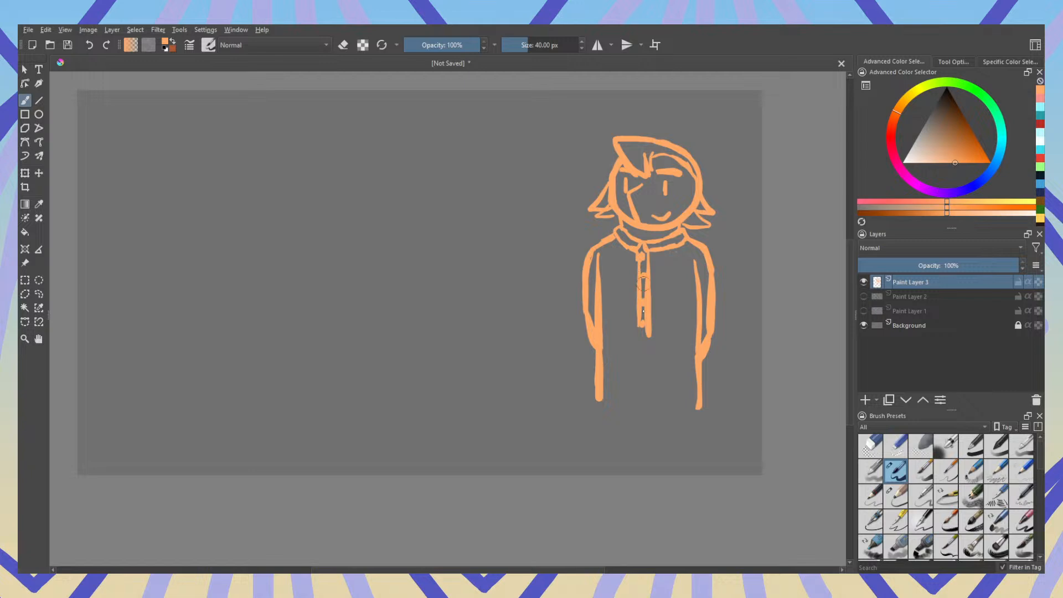
Step: Touch up the lower buttons and extend the coat's front opening downward as two parallel lines level with its sides
{"action": "key", "text": "e"}
{"action": "left_click_drag", "start_coordinate": [981, 158], "coordinate": [961, 164]}
{"action": "left_click_drag", "start_coordinate": [641, 315], "coordinate": [645, 326]}
{"action": "left_click", "coordinate": [1039, 92]}
{"action": "left_click_drag", "start_coordinate": [639, 324], "coordinate": [643, 414]}
{"action": "left_click_drag", "start_coordinate": [648, 337], "coordinate": [649, 432]}
{"action": "key", "text": "e"}
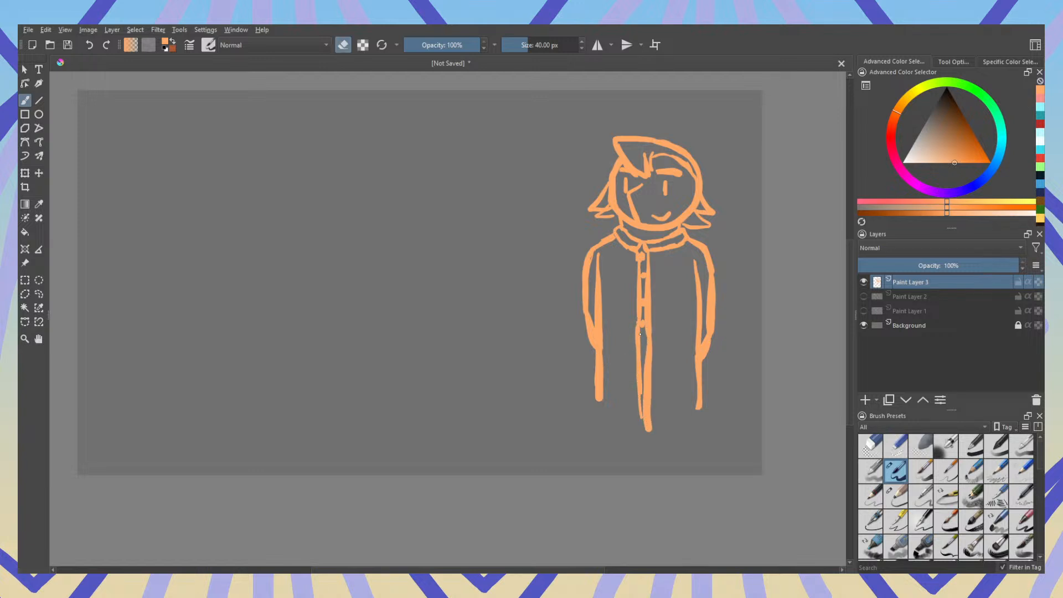
{"action": "left_click_drag", "start_coordinate": [638, 347], "coordinate": [644, 440]}
{"action": "key", "text": "e"}
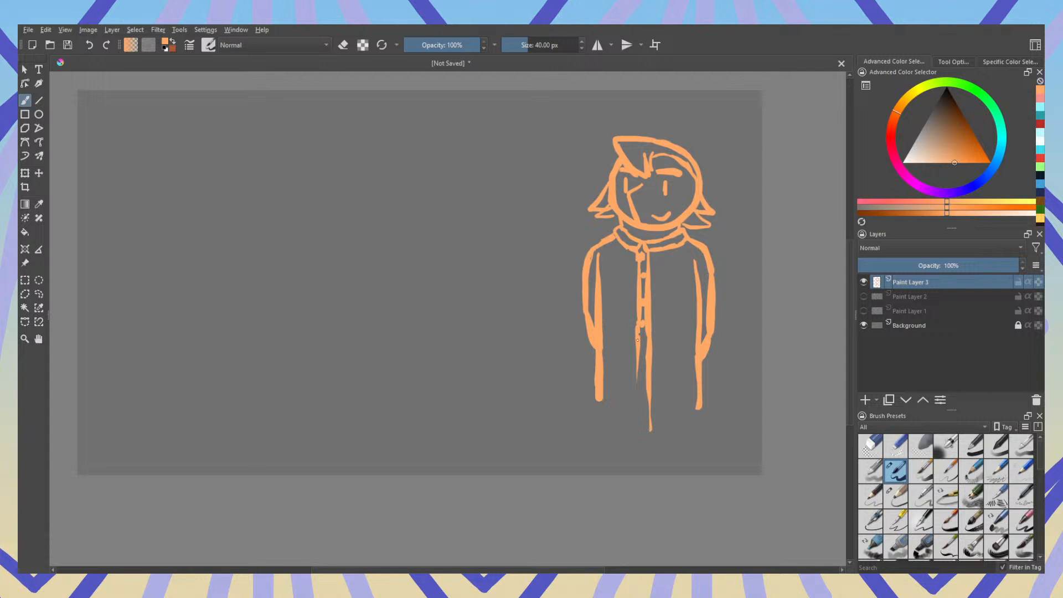
{"action": "mouse_move", "coordinate": [641, 332]}
{"action": "left_mouse_down"}
{"action": "mouse_move", "coordinate": [634, 414]}
{"action": "mouse_move", "coordinate": [653, 421]}
{"action": "mouse_move", "coordinate": [629, 421]}
{"action": "mouse_move", "coordinate": [647, 374]}
{"action": "mouse_move", "coordinate": [648, 411]}
{"action": "left_mouse_up"}
{"action": "key", "text": "e"}
{"action": "key", "text": "e"}
{"action": "key", "text": "e"}
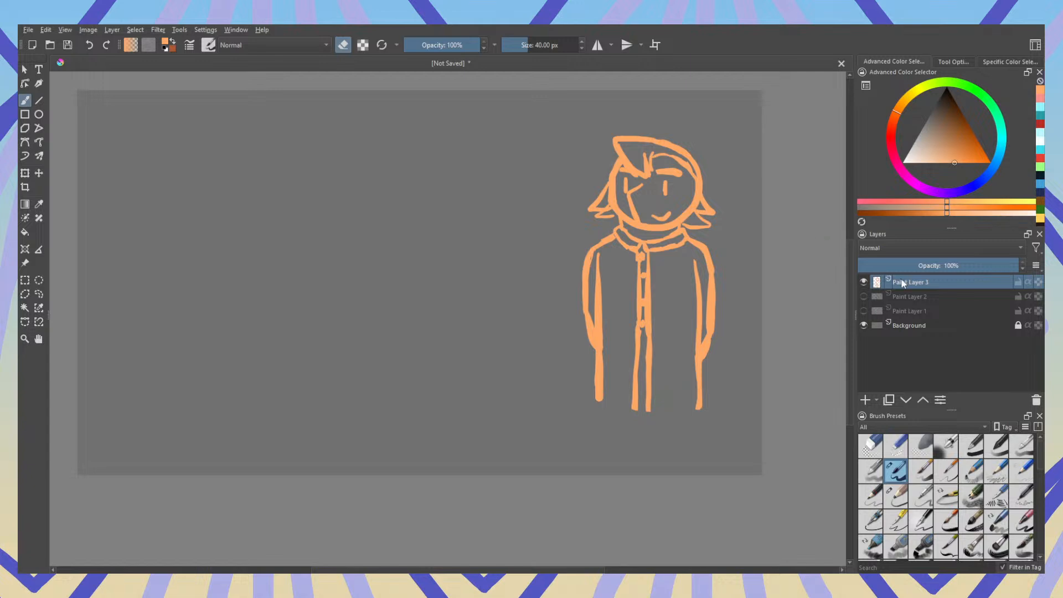
Step: Hide Paint Layer 3 and show Paint Layer 2 and Paint Layer 1 again
{"action": "left_click", "coordinate": [863, 282]}
{"action": "left_click", "coordinate": [863, 296]}
{"action": "left_click", "coordinate": [863, 311]}
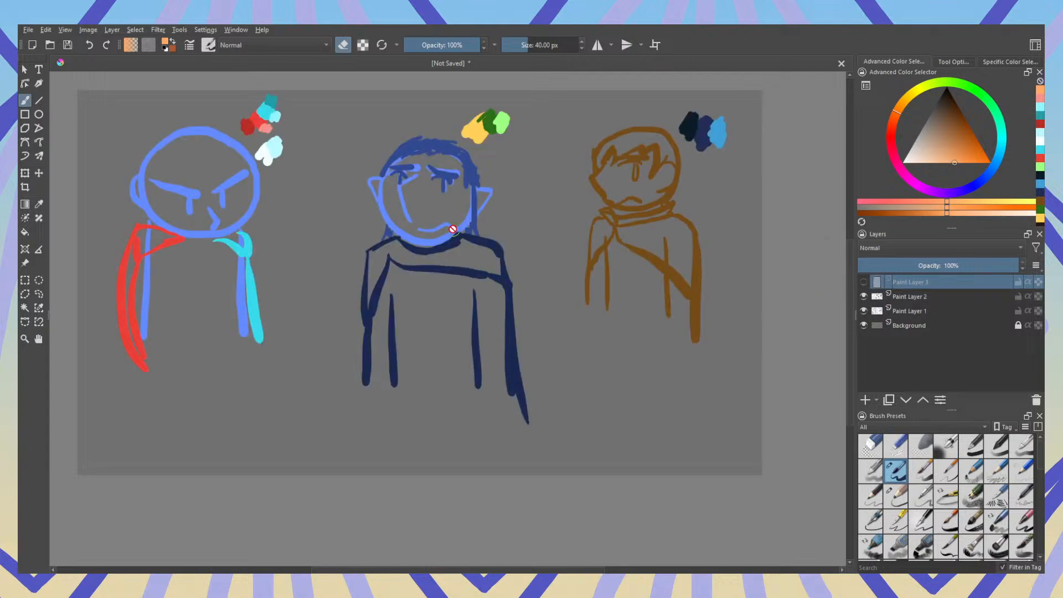
{"action": "scroll", "coordinate": [446, 213], "scroll_direction": "up", "scroll_amount": 1}
{"action": "scroll", "coordinate": [446, 213], "scroll_direction": "up", "scroll_amount": 1}
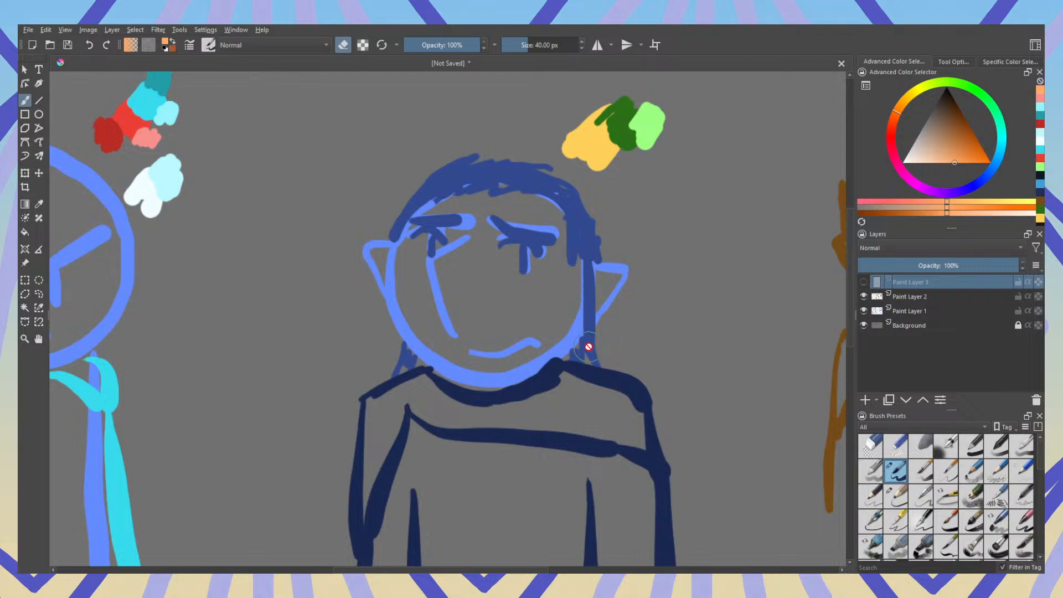
{"action": "scroll", "coordinate": [613, 316], "scroll_direction": "down", "scroll_amount": 4}
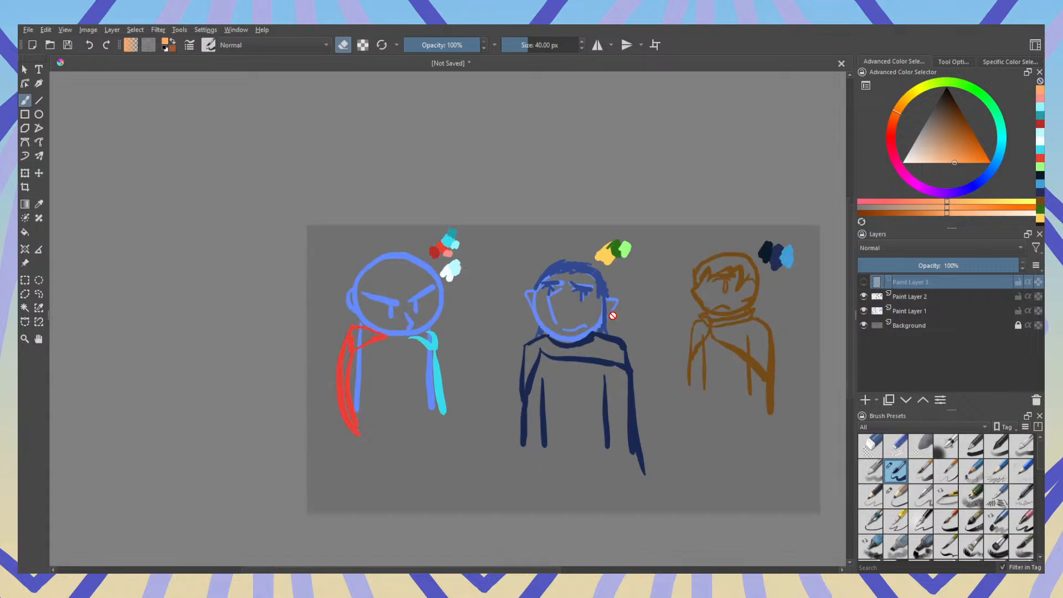
Step: Make Paint Layer 2 the active layer for drawing
{"action": "left_click_drag", "start_coordinate": [613, 315], "coordinate": [513, 296]}
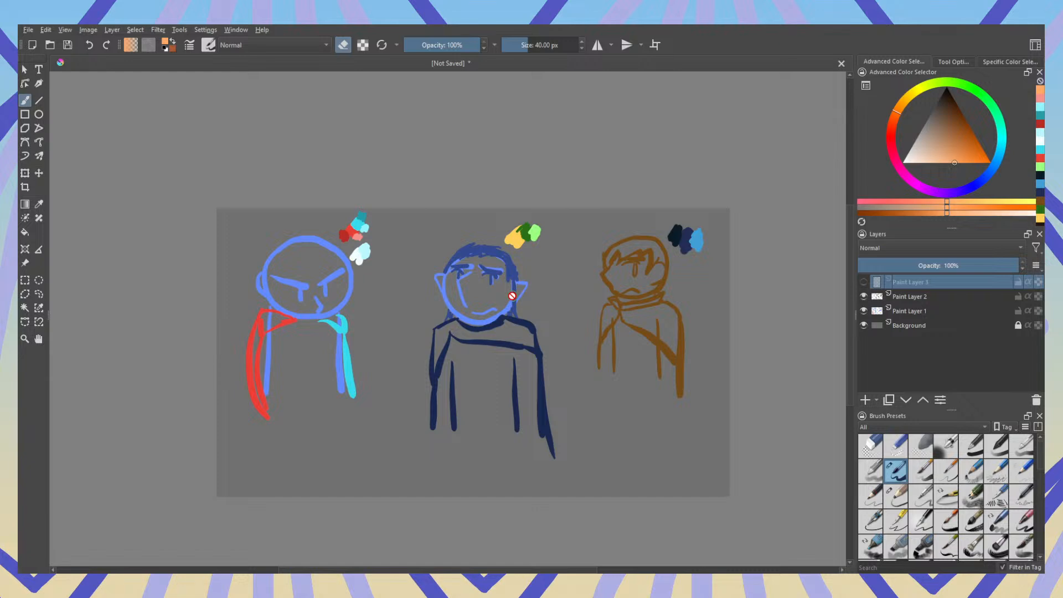
{"action": "scroll", "coordinate": [501, 307], "scroll_direction": "up", "scroll_amount": 1}
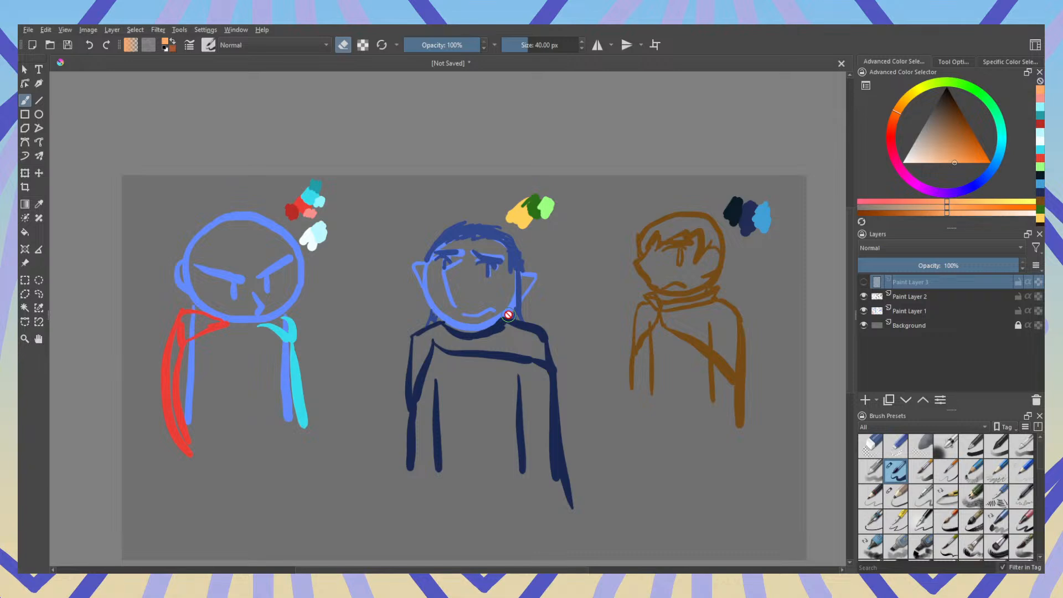
{"action": "left_click", "coordinate": [925, 298]}
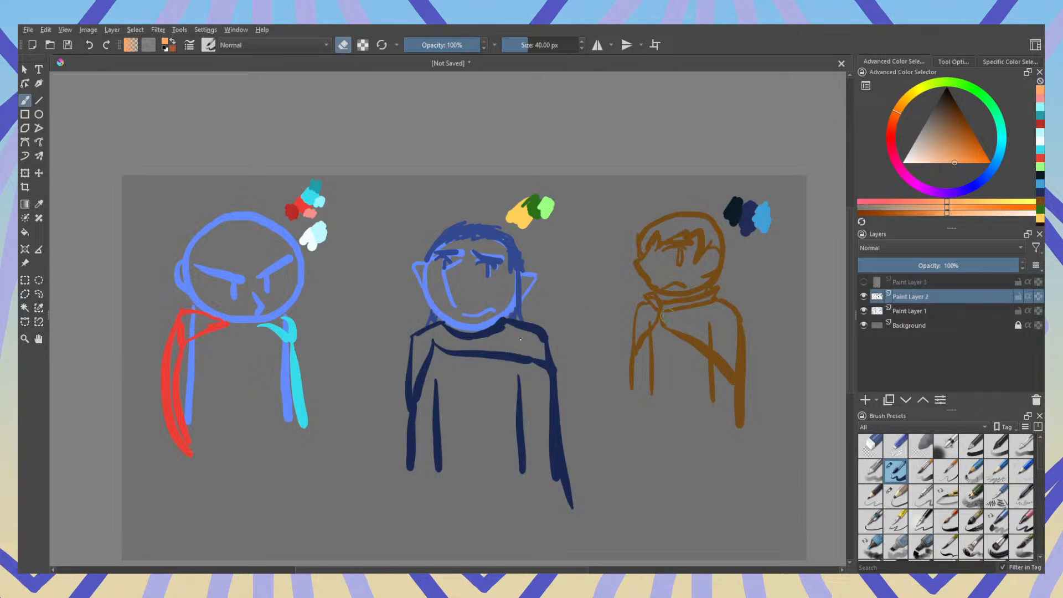
Step: Try small round glasses over the middle character's eyes in the dark navy of its cloak, and undo the attempts
{"action": "left_click", "coordinate": [515, 358], "text": "ctrl"}
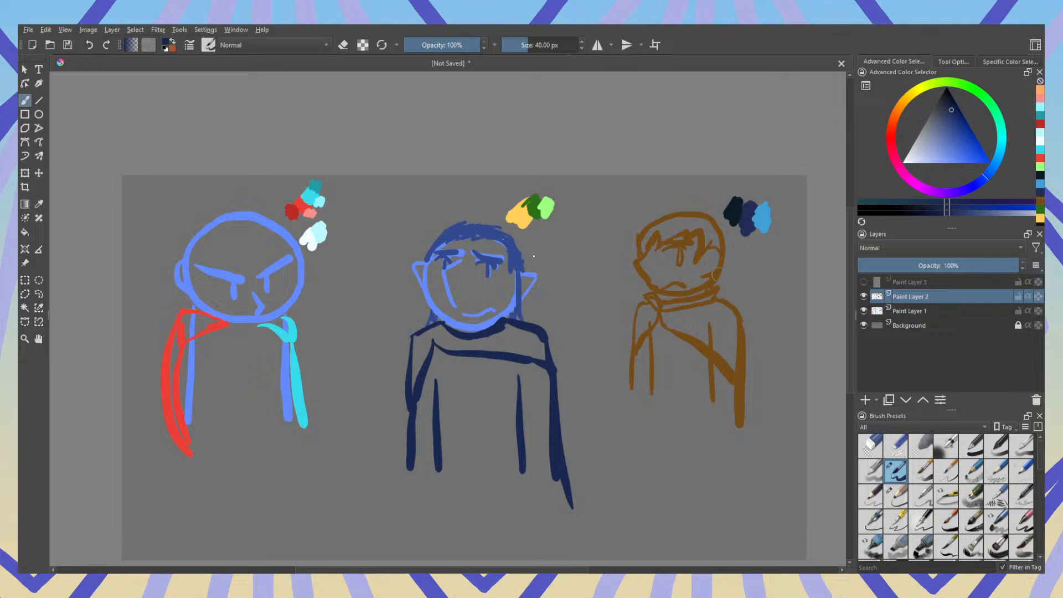
{"action": "mouse_move", "coordinate": [440, 263]}
{"action": "left_mouse_down"}
{"action": "mouse_move", "coordinate": [433, 266]}
{"action": "mouse_move", "coordinate": [459, 277]}
{"action": "mouse_move", "coordinate": [456, 266]}
{"action": "left_mouse_up"}
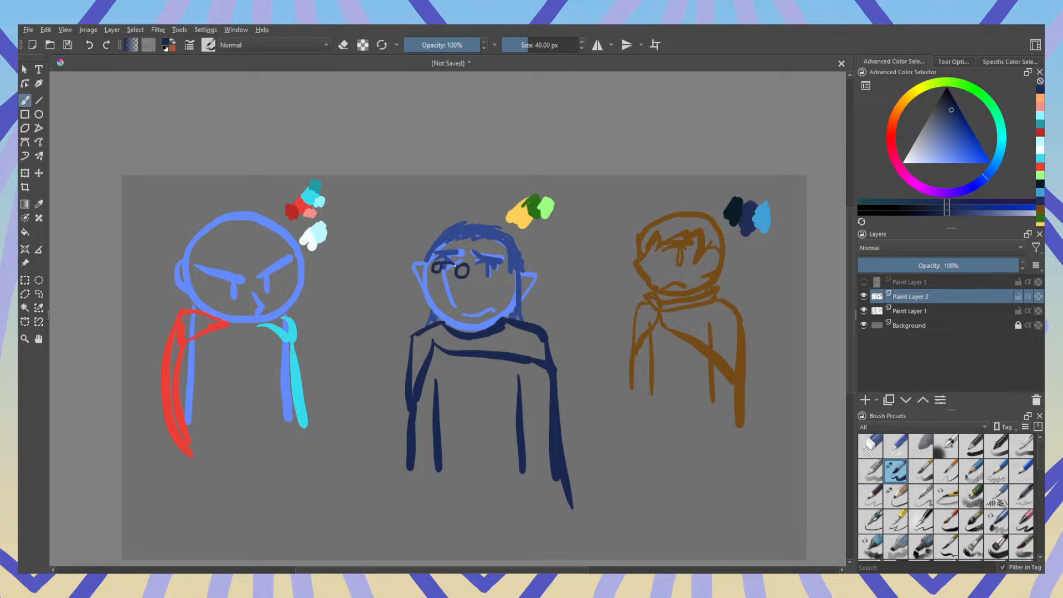
{"action": "key", "text": "ctrl+z"}
{"action": "key", "text": "ctrl+z"}
{"action": "key", "text": "ctrl+z"}
{"action": "key", "text": "ctrl+z"}
{"action": "key", "text": "ctrl+z"}
{"action": "mouse_move", "coordinate": [442, 266]}
{"action": "left_mouse_down"}
{"action": "mouse_move", "coordinate": [435, 275]}
{"action": "mouse_move", "coordinate": [461, 275]}
{"action": "left_mouse_up"}
{"action": "key", "text": "ctrl+z"}
{"action": "key", "text": "ctrl+z"}
{"action": "left_click_drag", "start_coordinate": [453, 270], "coordinate": [462, 275]}
{"action": "key", "text": "ctrl+z"}
{"action": "key", "text": "ctrl+z"}
Step: Paint a soft yellow zigzag glow between the middle and brown characters with an airbrush at about 60 px
{"action": "left_click", "coordinate": [909, 96]}
{"action": "left_click_drag", "start_coordinate": [960, 156], "coordinate": [946, 163]}
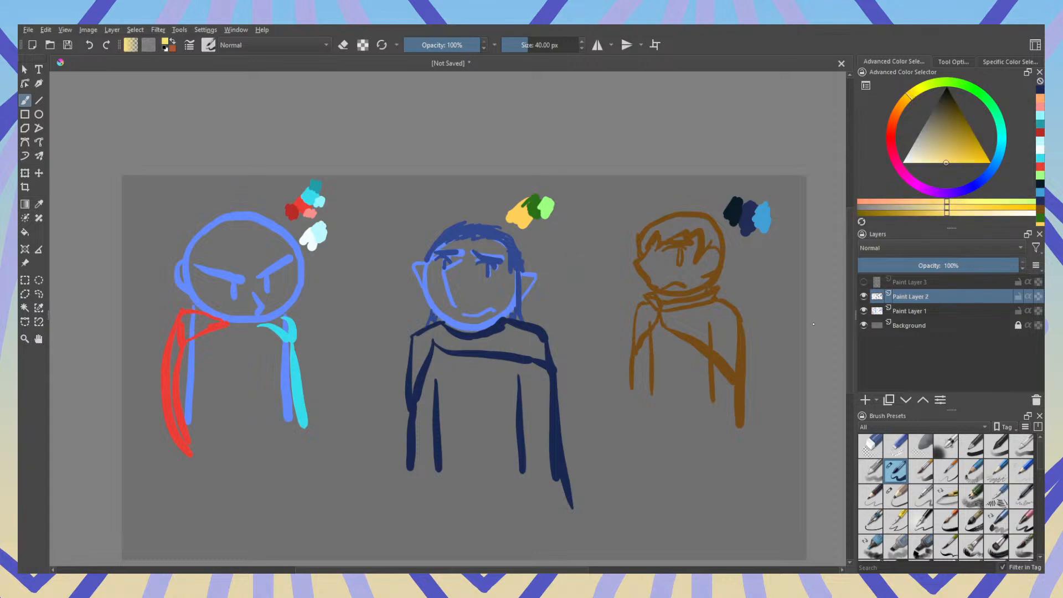
{"action": "left_click", "coordinate": [946, 446]}
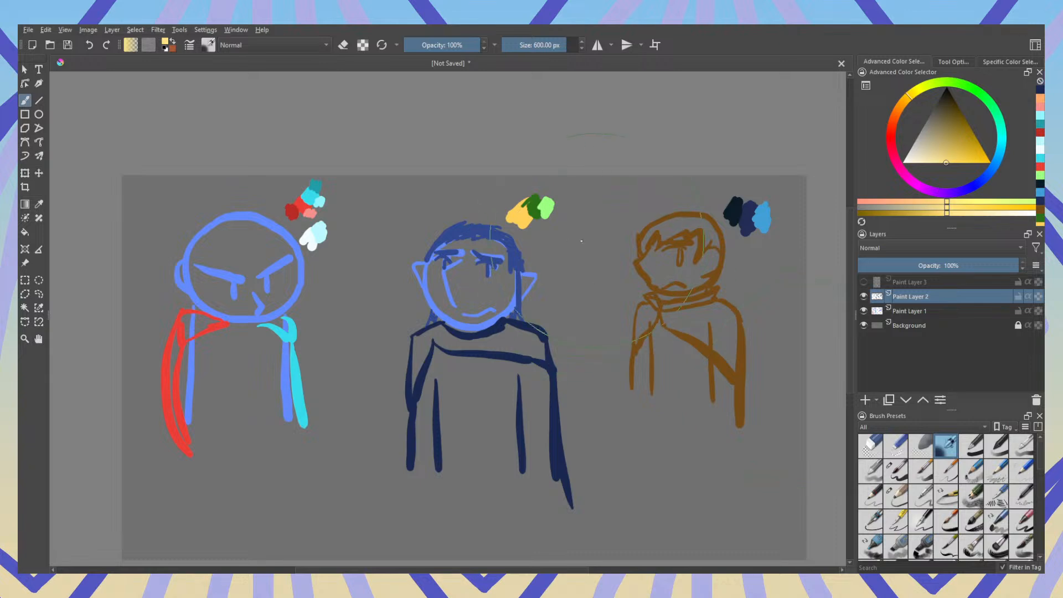
{"action": "left_click_drag", "start_coordinate": [546, 40], "coordinate": [531, 44]}
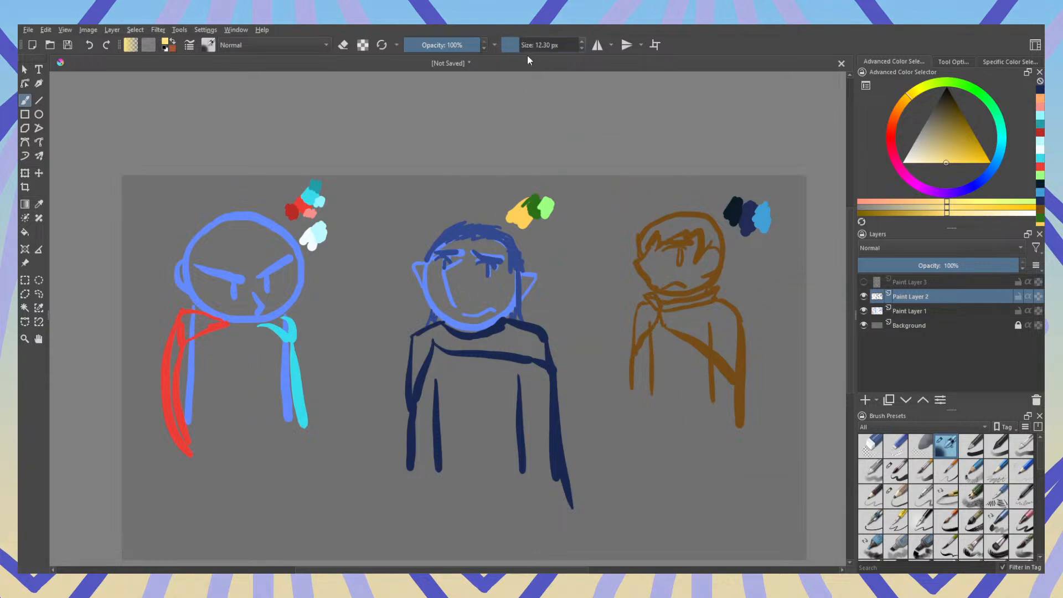
{"action": "mouse_move", "coordinate": [543, 236]}
{"action": "left_mouse_down"}
{"action": "mouse_move", "coordinate": [575, 285]}
{"action": "mouse_move", "coordinate": [568, 317]}
{"action": "mouse_move", "coordinate": [574, 302]}
{"action": "mouse_move", "coordinate": [575, 372]}
{"action": "left_mouse_up"}
{"action": "left_click_drag", "start_coordinate": [572, 265], "coordinate": [573, 203]}
{"action": "mouse_move", "coordinate": [572, 335]}
{"action": "left_mouse_down"}
{"action": "mouse_move", "coordinate": [595, 304]}
{"action": "mouse_move", "coordinate": [571, 322]}
{"action": "left_mouse_up"}
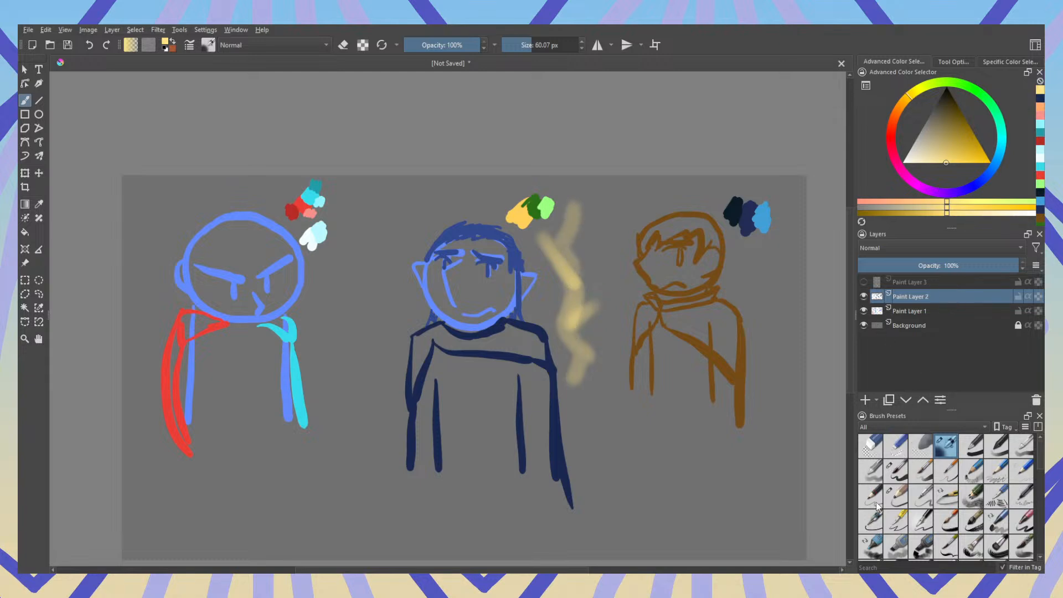
Step: Draw a white lightning bolt with a side branch along the yellow glow, using the hard-edged 40 px brush
{"action": "left_click", "coordinate": [899, 472]}
{"action": "mouse_move", "coordinate": [935, 146]}
{"action": "left_mouse_down"}
{"action": "mouse_move", "coordinate": [931, 168]}
{"action": "mouse_move", "coordinate": [903, 180]}
{"action": "left_mouse_up"}
{"action": "mouse_move", "coordinate": [573, 378]}
{"action": "left_mouse_down"}
{"action": "mouse_move", "coordinate": [570, 271]}
{"action": "mouse_move", "coordinate": [551, 241]}
{"action": "mouse_move", "coordinate": [565, 238]}
{"action": "mouse_move", "coordinate": [580, 204]}
{"action": "left_mouse_up"}
{"action": "mouse_move", "coordinate": [580, 305]}
{"action": "left_mouse_down"}
{"action": "mouse_move", "coordinate": [593, 309]}
{"action": "mouse_move", "coordinate": [588, 267]}
{"action": "left_mouse_up"}
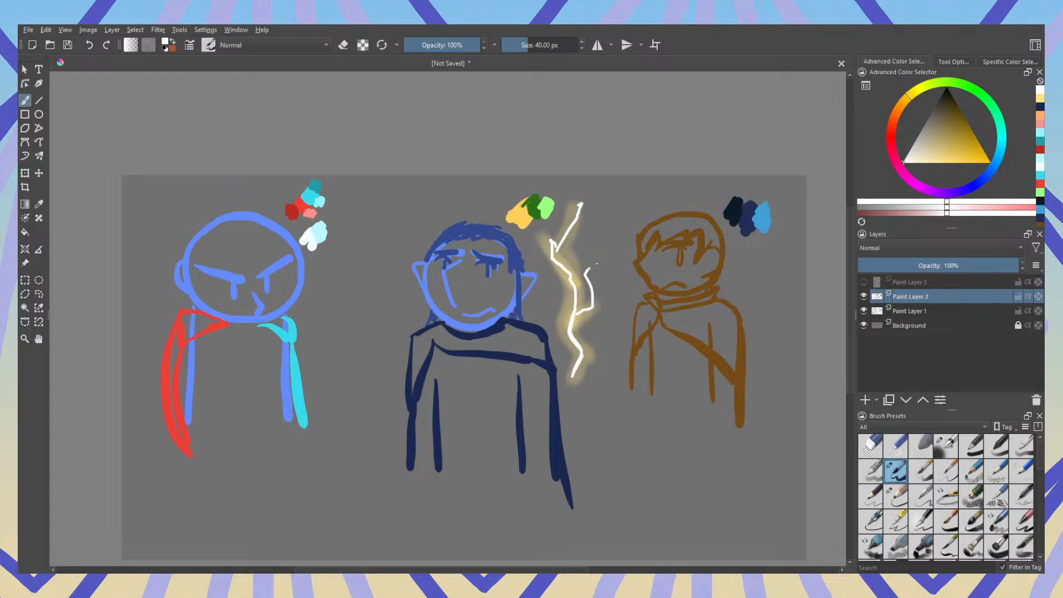
Step: Add a pale yellow airbrush glow over the lightning bolt and its side branch
{"action": "left_click", "coordinate": [925, 163]}
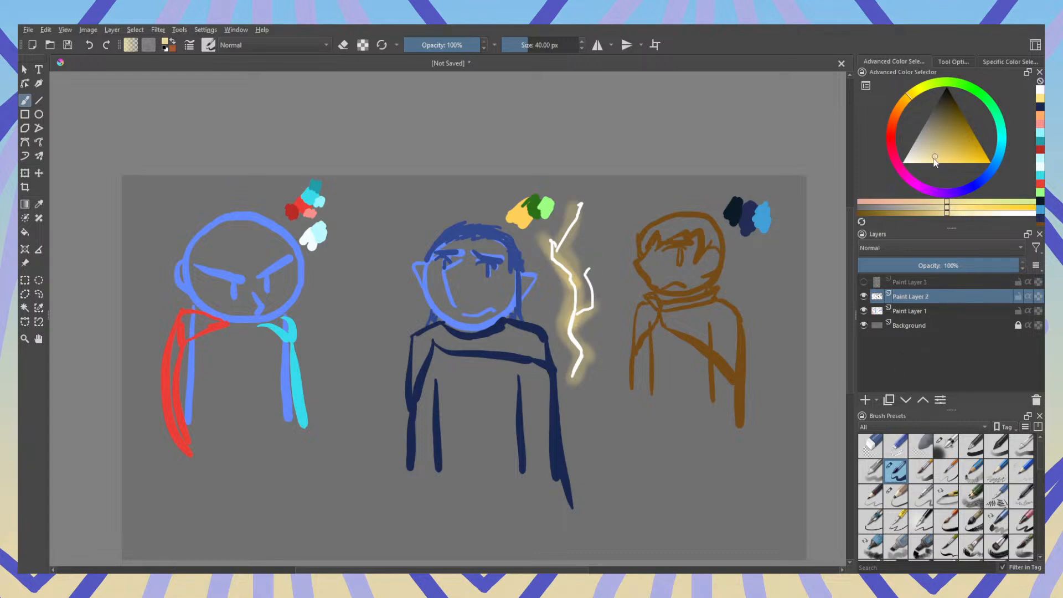
{"action": "left_click", "coordinate": [947, 446]}
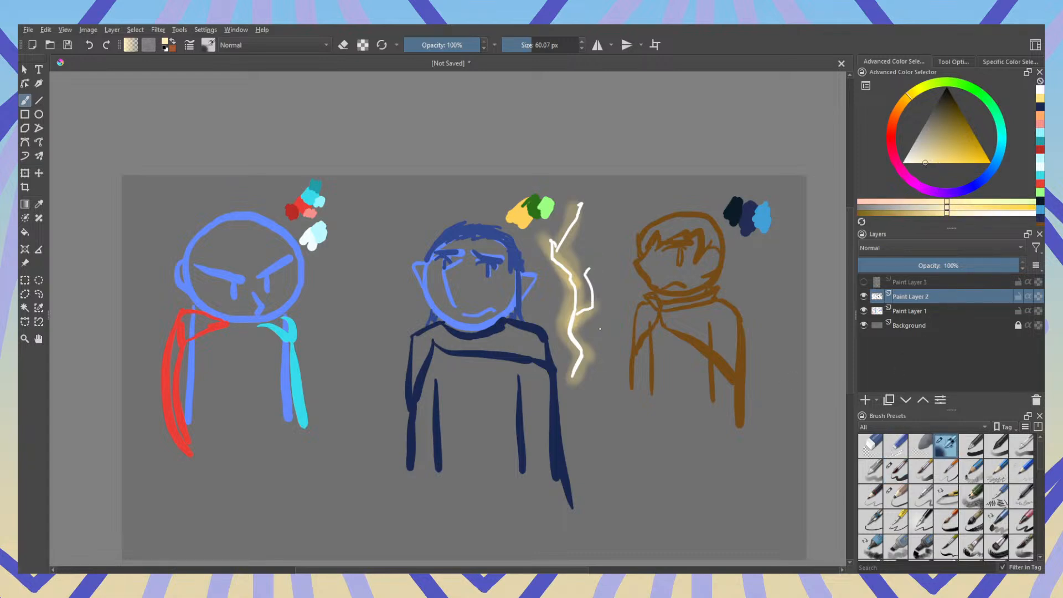
{"action": "mouse_move", "coordinate": [571, 310]}
{"action": "left_mouse_down"}
{"action": "mouse_move", "coordinate": [559, 236]}
{"action": "mouse_move", "coordinate": [582, 205]}
{"action": "mouse_move", "coordinate": [568, 338]}
{"action": "mouse_move", "coordinate": [592, 265]}
{"action": "mouse_move", "coordinate": [576, 380]}
{"action": "mouse_move", "coordinate": [588, 279]}
{"action": "mouse_move", "coordinate": [558, 266]}
{"action": "left_mouse_up"}
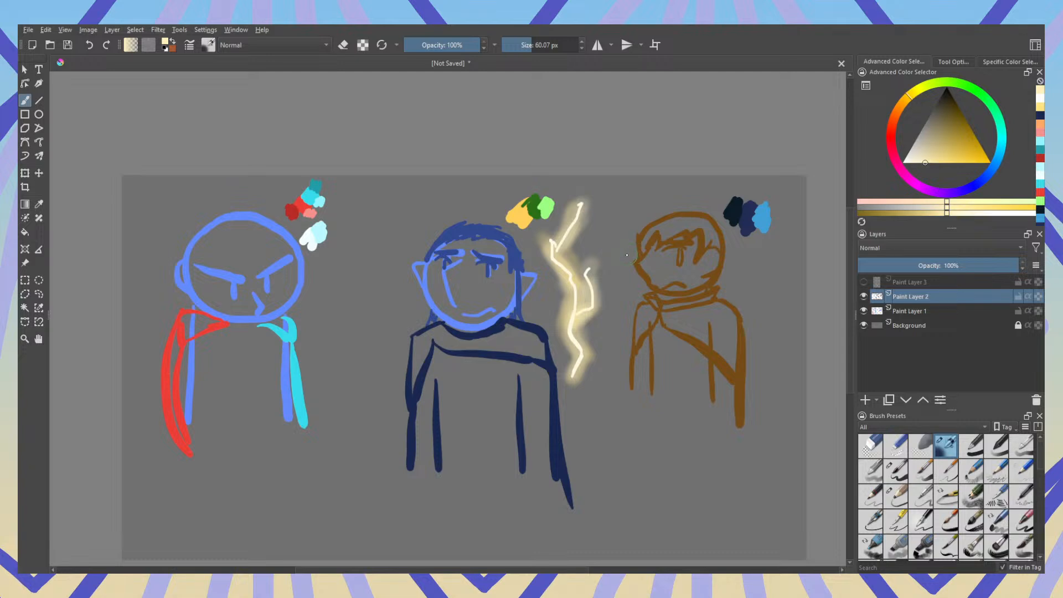
Step: Examine the three characters and the lightning bolt up close and as a whole, undoing any stray stroke
{"action": "left_click_drag", "start_coordinate": [825, 277], "coordinate": [634, 278]}
{"action": "scroll", "coordinate": [539, 279], "scroll_direction": "up", "scroll_amount": 1}
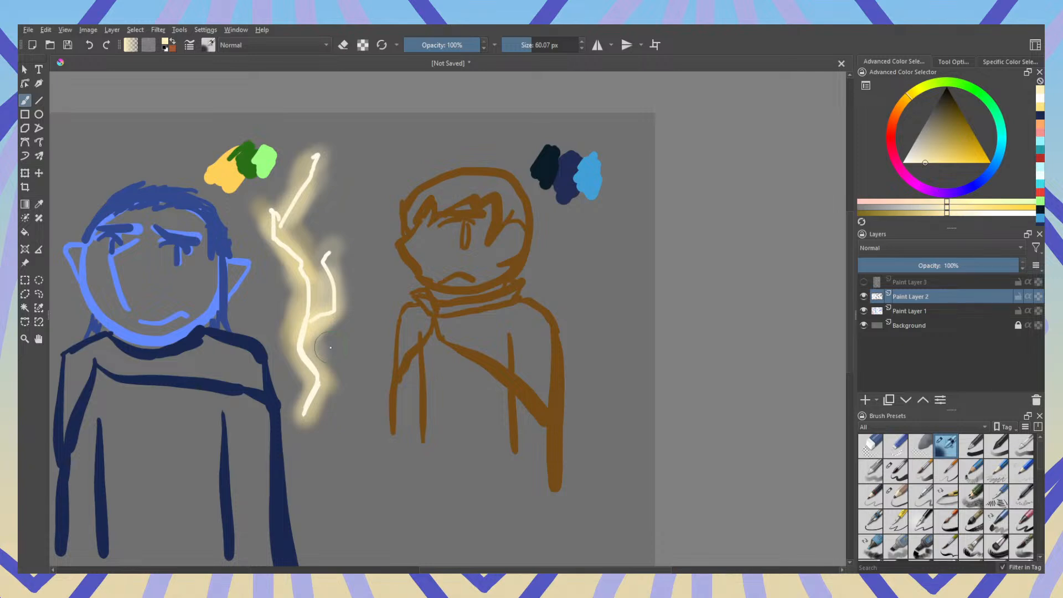
{"action": "left_click_drag", "start_coordinate": [330, 348], "coordinate": [888, 361]}
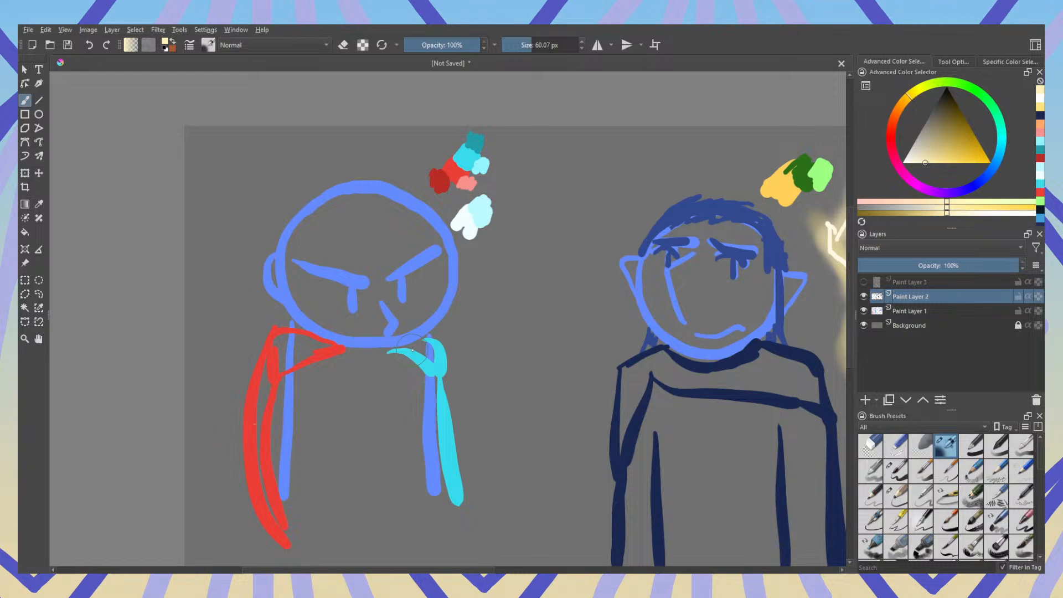
{"action": "mouse_move", "coordinate": [590, 327]}
{"action": "left_mouse_down"}
{"action": "mouse_move", "coordinate": [158, 313]}
{"action": "mouse_move", "coordinate": [407, 337]}
{"action": "left_mouse_up"}
{"action": "scroll", "coordinate": [266, 322], "scroll_direction": "down", "scroll_amount": 2}
{"action": "key", "text": "ctrl+z"}
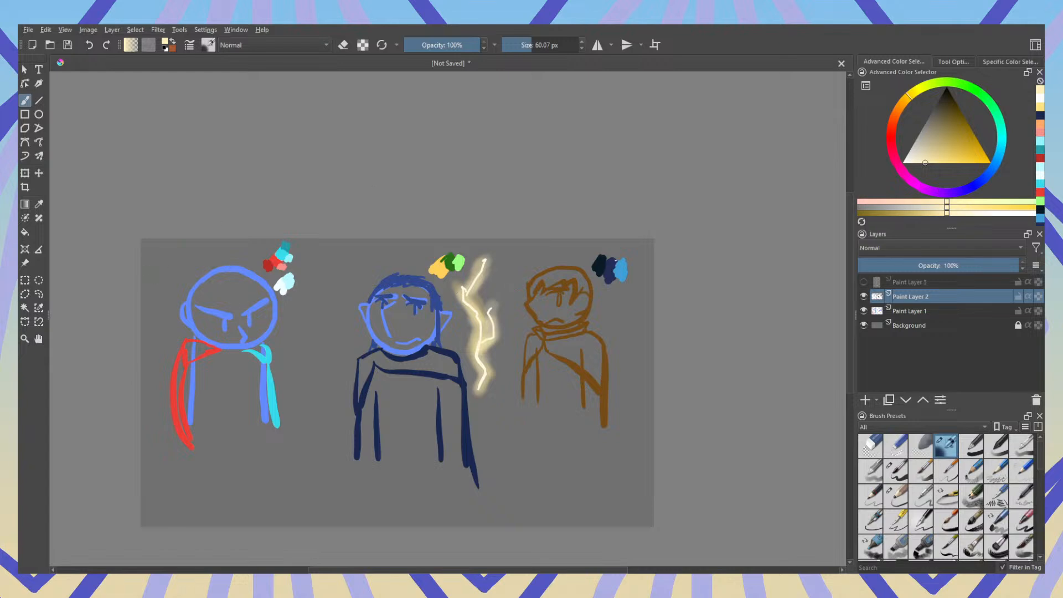
{"action": "scroll", "coordinate": [190, 321], "scroll_direction": "up", "scroll_amount": 4}
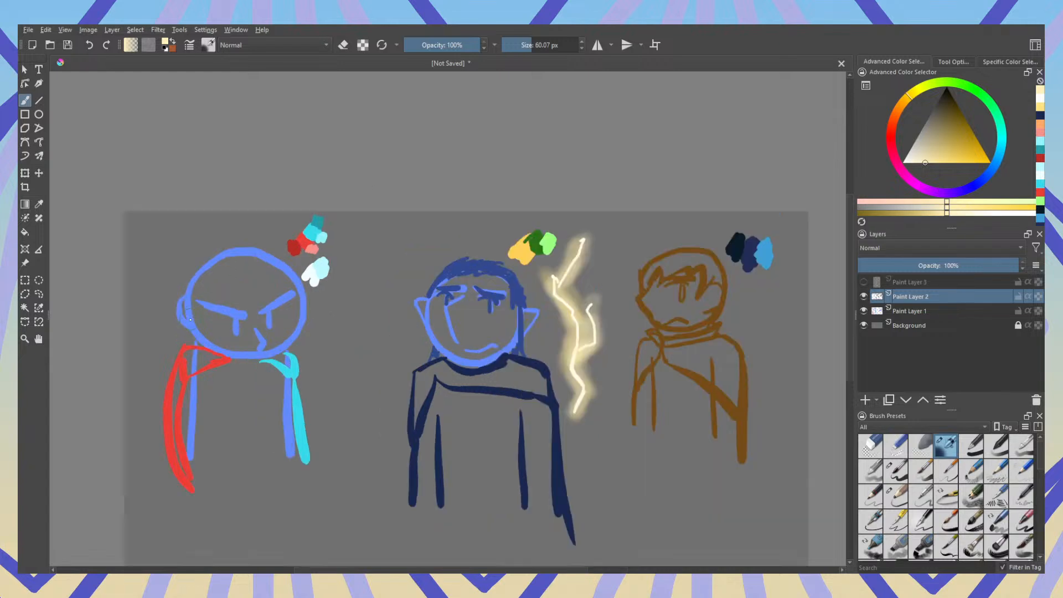
{"action": "scroll", "coordinate": [255, 321], "scroll_direction": "down", "scroll_amount": 1}
{"action": "scroll", "coordinate": [395, 310], "scroll_direction": "down", "scroll_amount": 5}
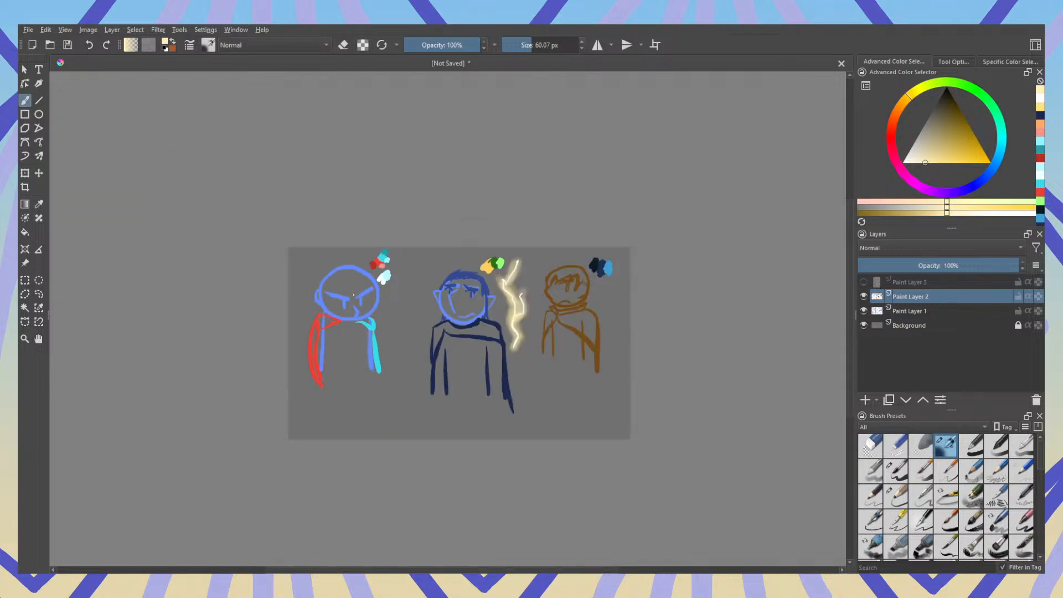
{"action": "scroll", "coordinate": [625, 297], "scroll_direction": "up", "scroll_amount": 3}
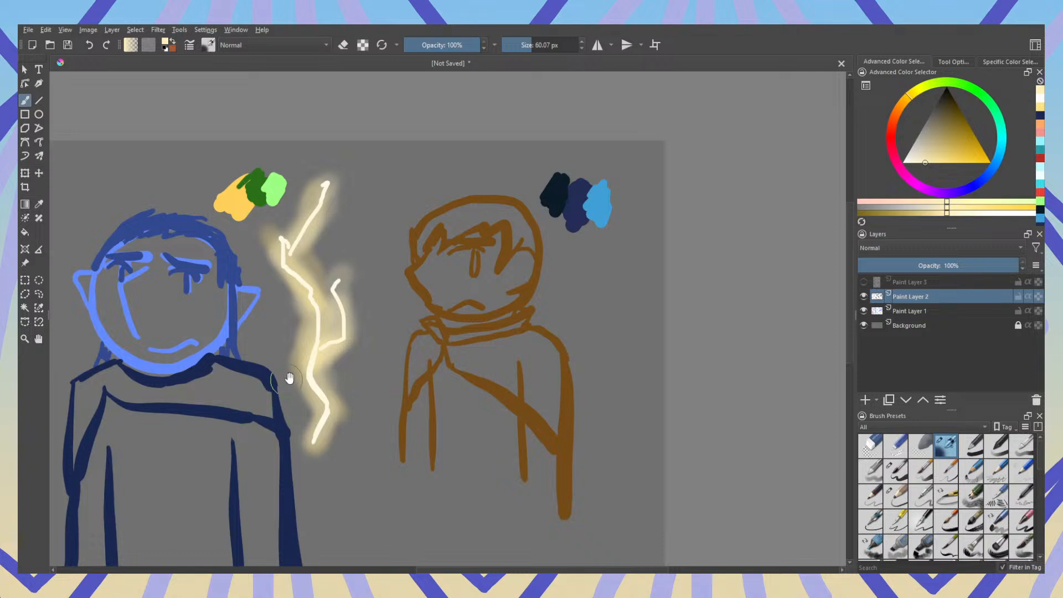
{"action": "left_click_drag", "start_coordinate": [290, 373], "coordinate": [400, 378]}
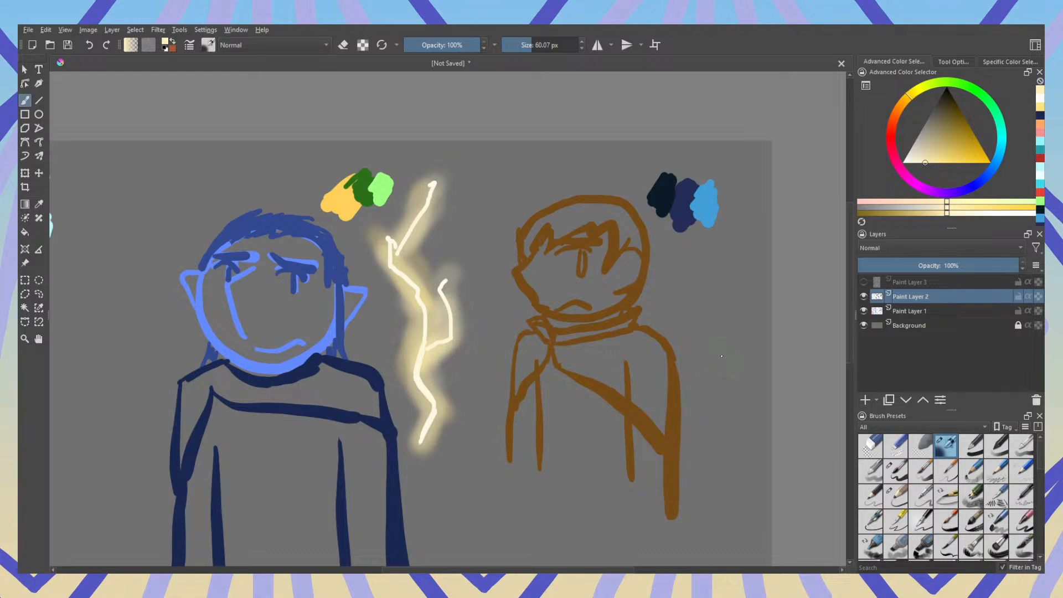
{"action": "left_click_drag", "start_coordinate": [715, 351], "coordinate": [568, 346]}
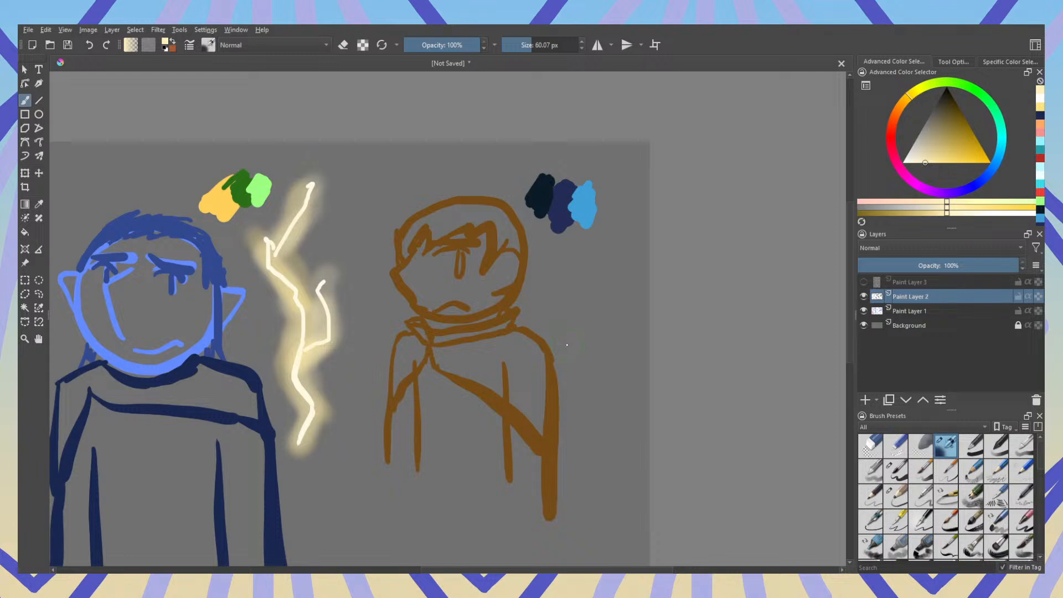
{"action": "scroll", "coordinate": [567, 344], "scroll_direction": "down", "scroll_amount": 2}
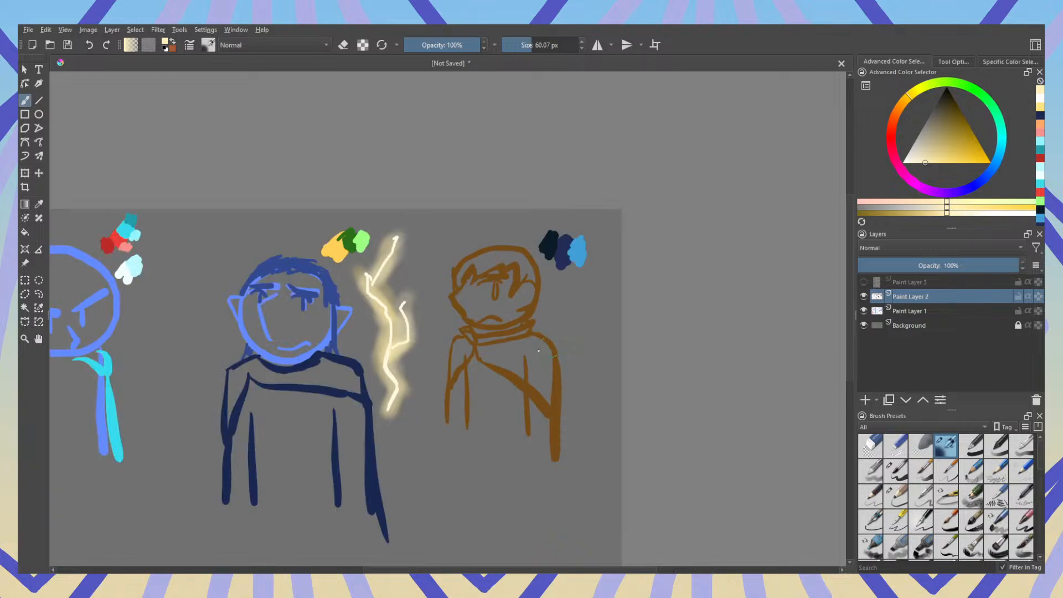
Step: Hide Paint Layer 2 and Paint Layer 1 and show Paint Layer 3 to view the orange coat character alone
{"action": "left_click", "coordinate": [864, 296]}
{"action": "left_click", "coordinate": [864, 311]}
{"action": "left_click", "coordinate": [864, 282]}
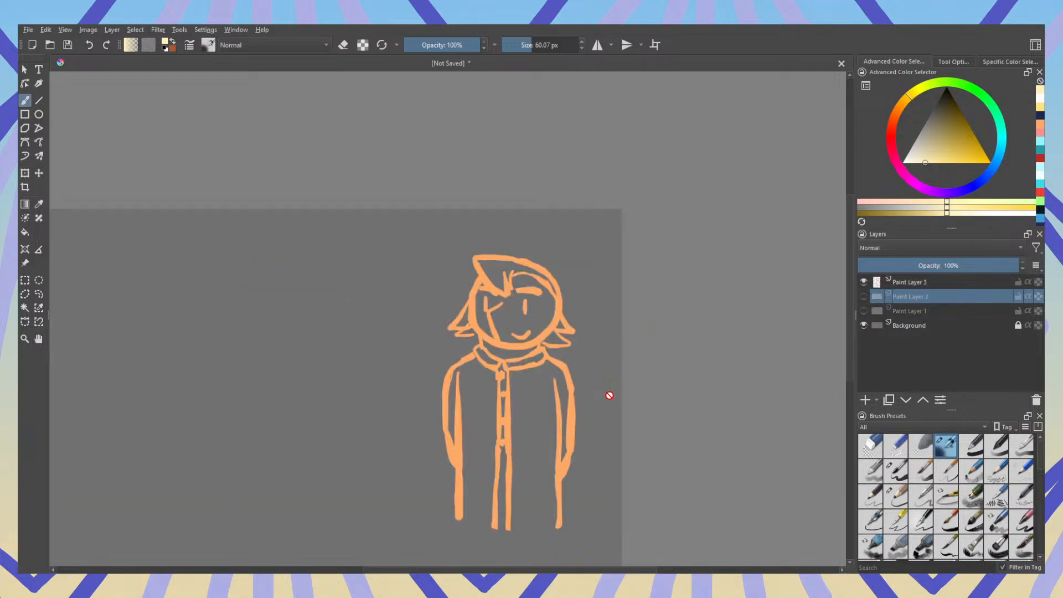
{"action": "left_click_drag", "start_coordinate": [610, 396], "coordinate": [617, 349]}
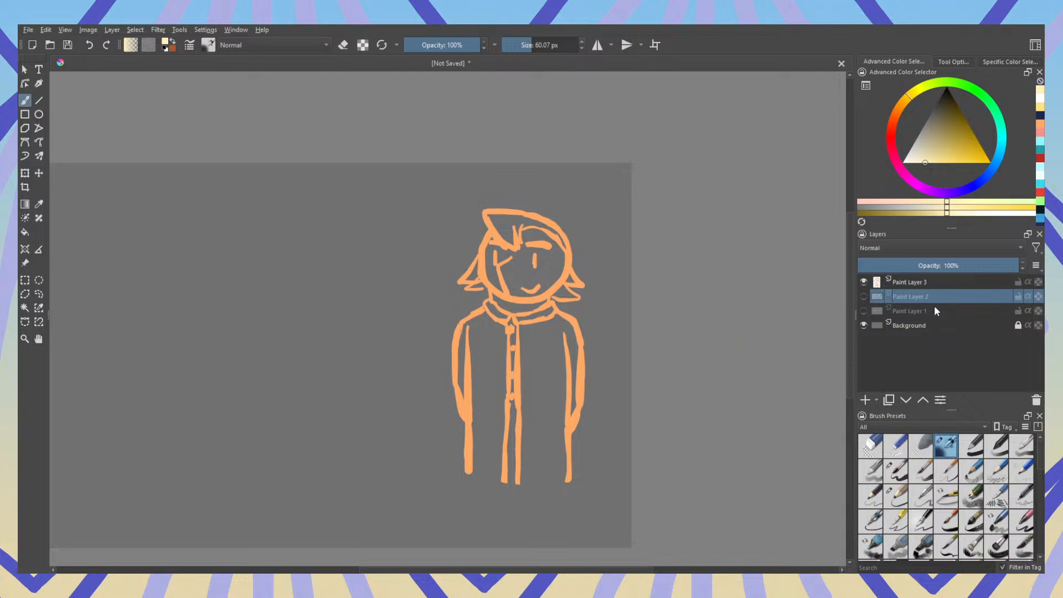
Step: Hide Paint Layer 3 and show Paint Layer 2 and Paint Layer 1 to view the middle character up close
{"action": "left_click", "coordinate": [864, 281]}
{"action": "left_click", "coordinate": [865, 296]}
{"action": "left_click", "coordinate": [864, 311]}
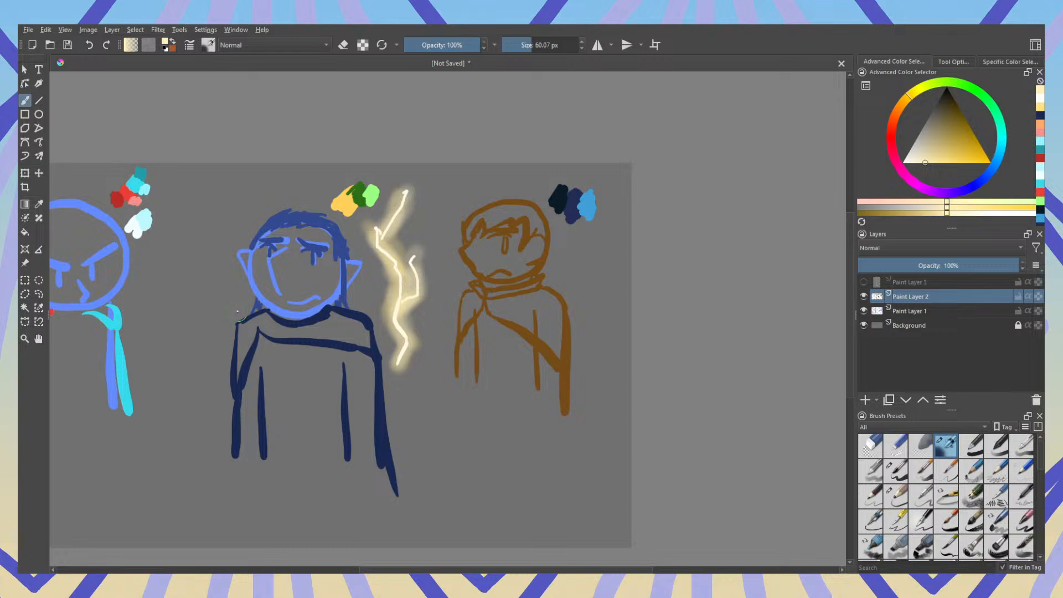
{"action": "scroll", "coordinate": [275, 335], "scroll_direction": "up", "scroll_amount": 3}
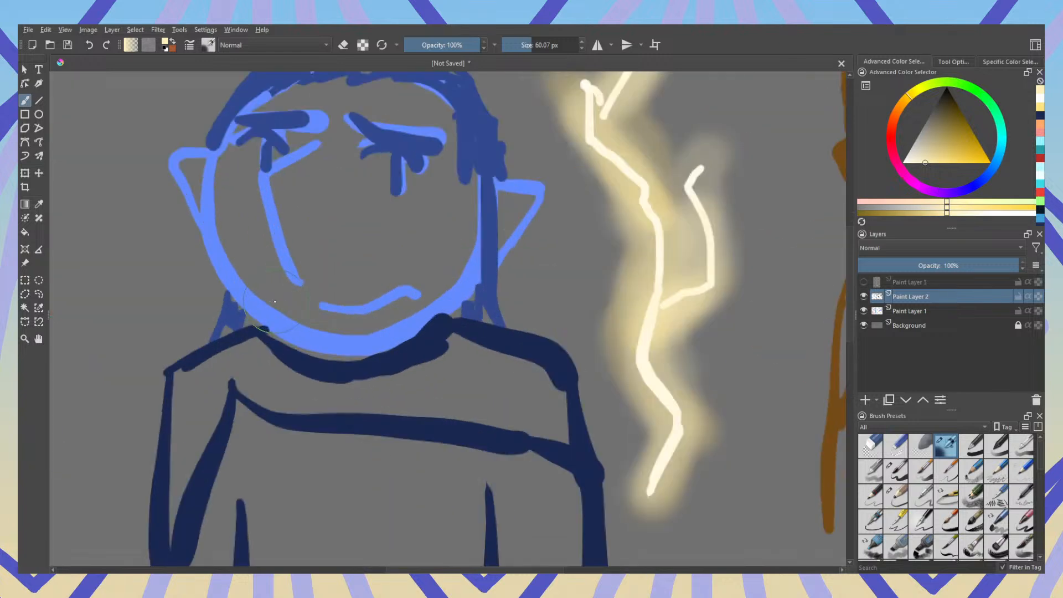
Step: Switch back to the orange character by showing only Paint Layer 3 above the background, and examine it up close and whole
{"action": "left_click", "coordinate": [864, 296]}
{"action": "left_click", "coordinate": [864, 311]}
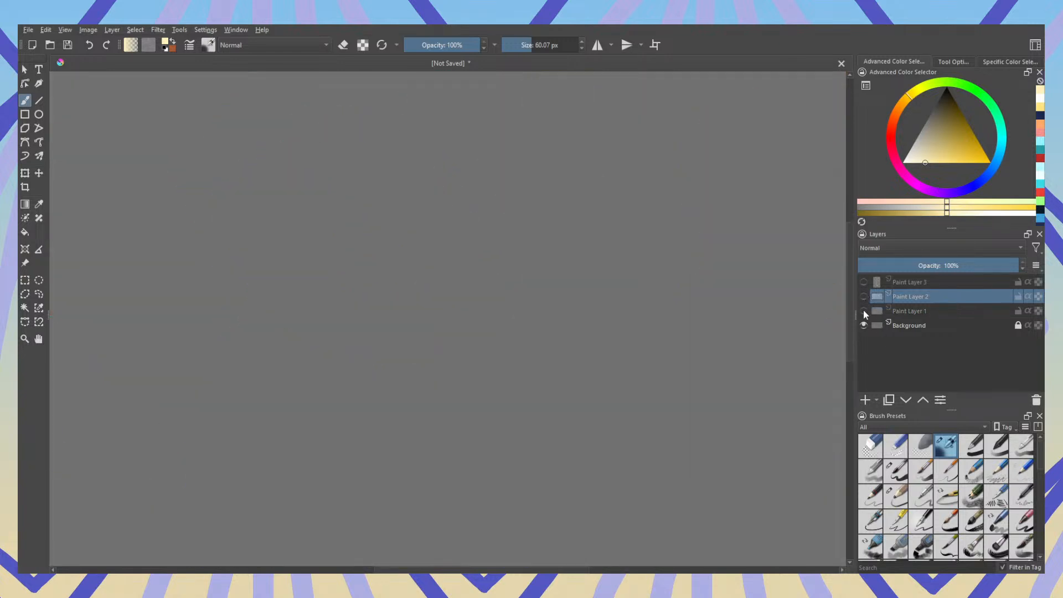
{"action": "left_click", "coordinate": [864, 282]}
{"action": "left_click_drag", "start_coordinate": [632, 315], "coordinate": [473, 296]}
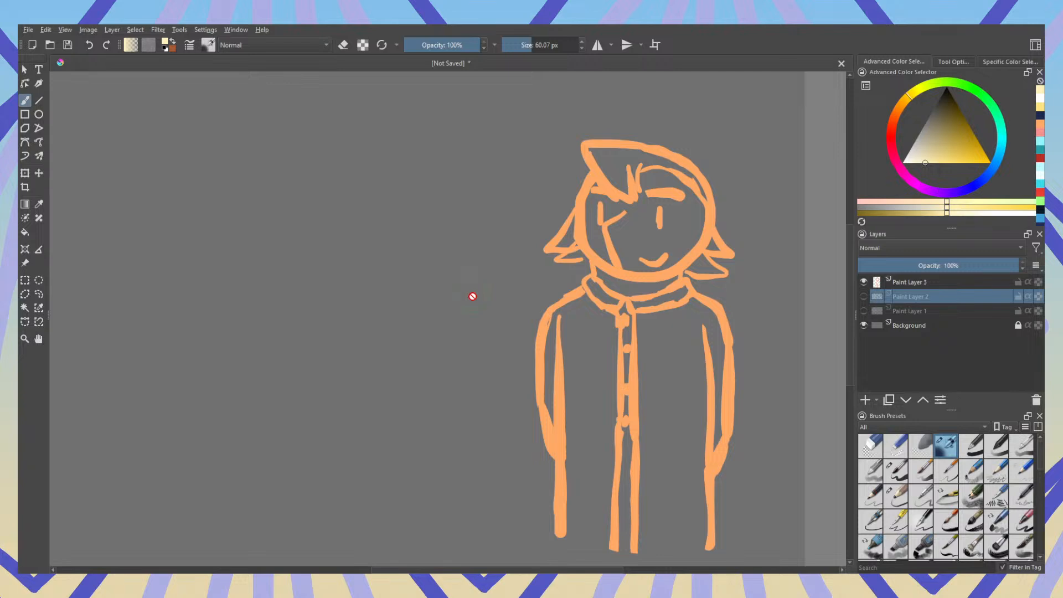
{"action": "scroll", "coordinate": [473, 296], "scroll_direction": "down", "scroll_amount": 4}
{"action": "scroll", "coordinate": [472, 297], "scroll_direction": "up", "scroll_amount": 2}
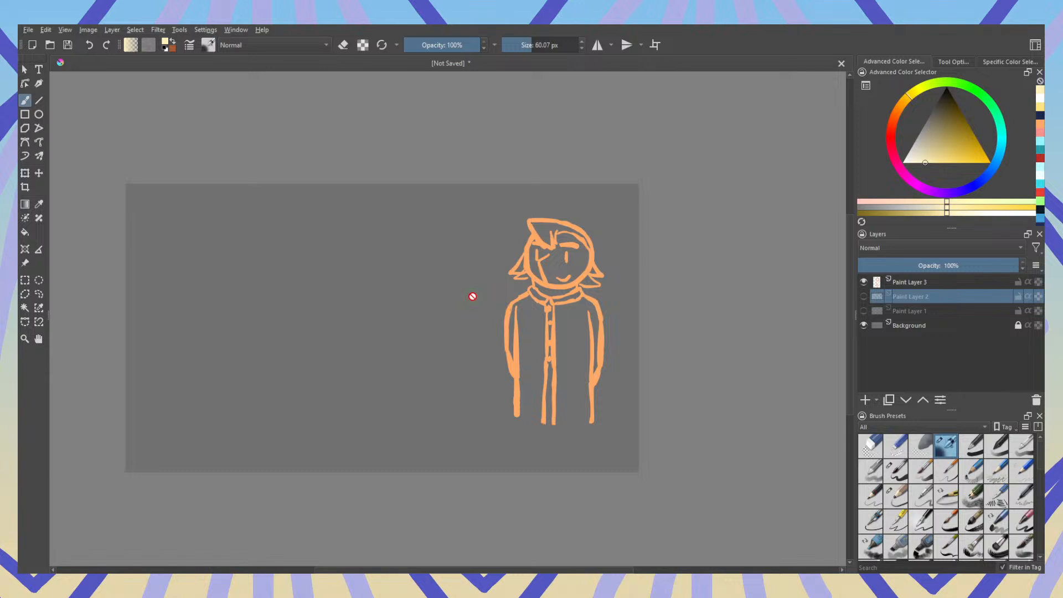
{"action": "scroll", "coordinate": [473, 297], "scroll_direction": "up", "scroll_amount": 4}
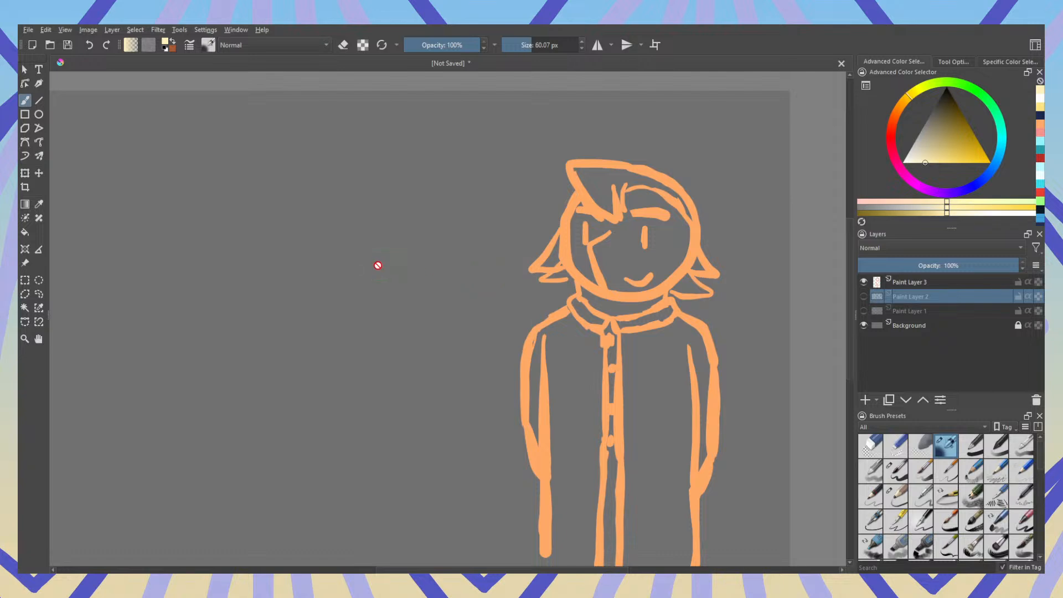
{"action": "scroll", "coordinate": [375, 266], "scroll_direction": "down", "scroll_amount": 2}
Step: Show Paint Layer 2 and Paint Layer 1 again and hide Paint Layer 3
{"action": "left_click", "coordinate": [865, 297]}
{"action": "left_click", "coordinate": [864, 310]}
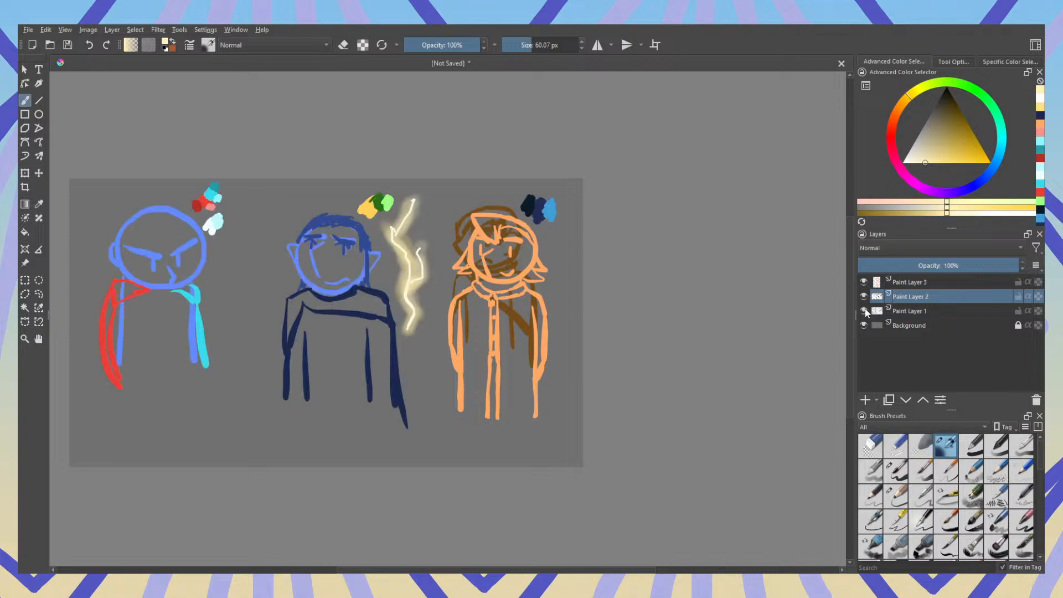
{"action": "left_click", "coordinate": [864, 282]}
{"action": "scroll", "coordinate": [343, 260], "scroll_direction": "up", "scroll_amount": 3}
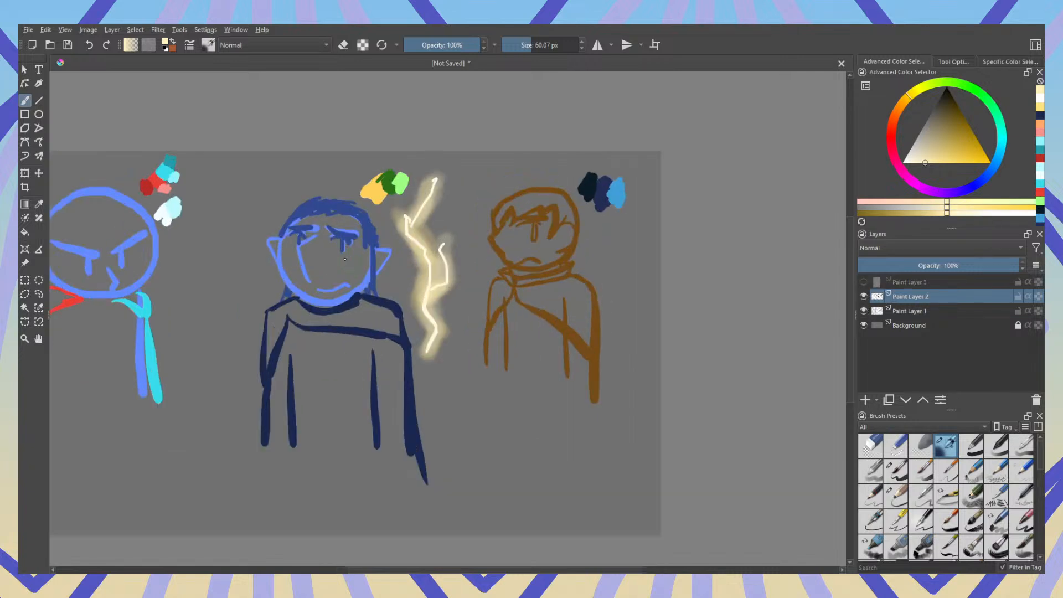
{"action": "left_click_drag", "start_coordinate": [268, 317], "coordinate": [344, 326]}
{"action": "key", "text": "ctrl+z"}
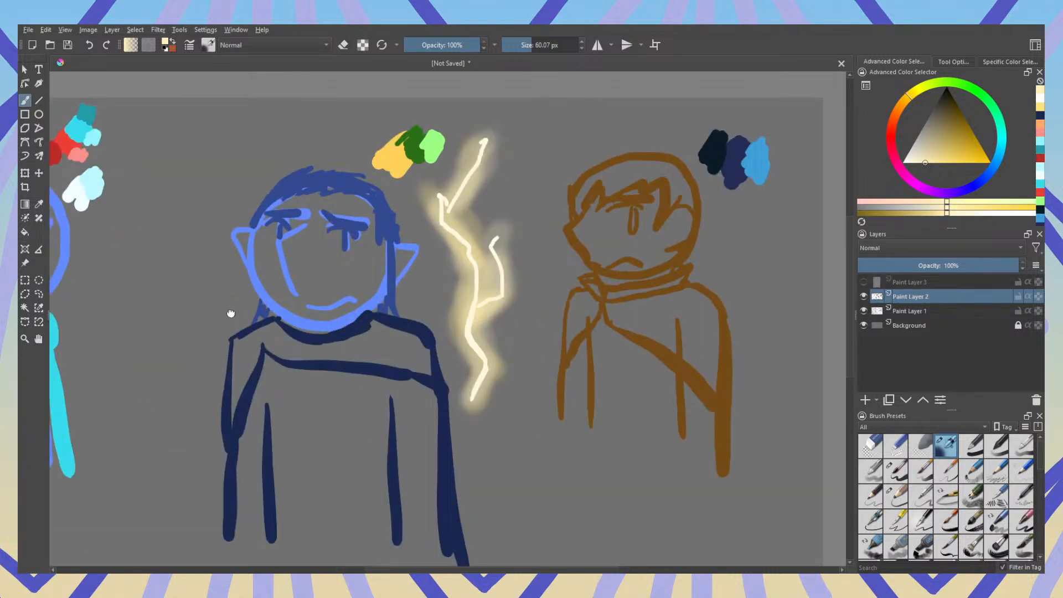
{"action": "left_click_drag", "start_coordinate": [230, 311], "coordinate": [543, 311]}
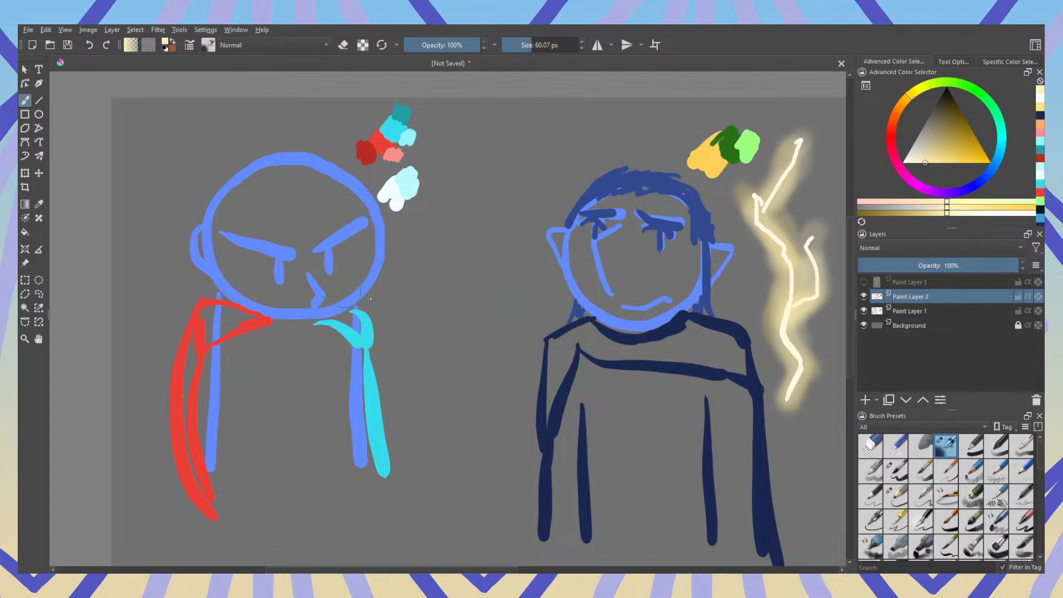
{"action": "left_click_drag", "start_coordinate": [418, 318], "coordinate": [295, 310]}
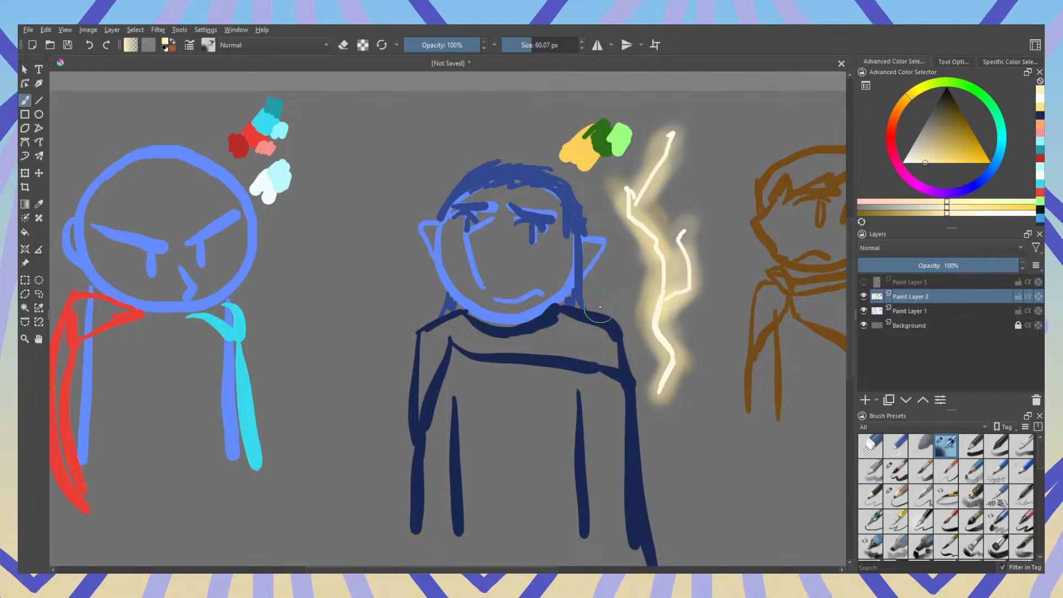
Step: Hide Paint Layer 1 and Paint Layer 2 and show Paint Layer 3 to view the orange coat character alone
{"action": "left_click", "coordinate": [863, 310]}
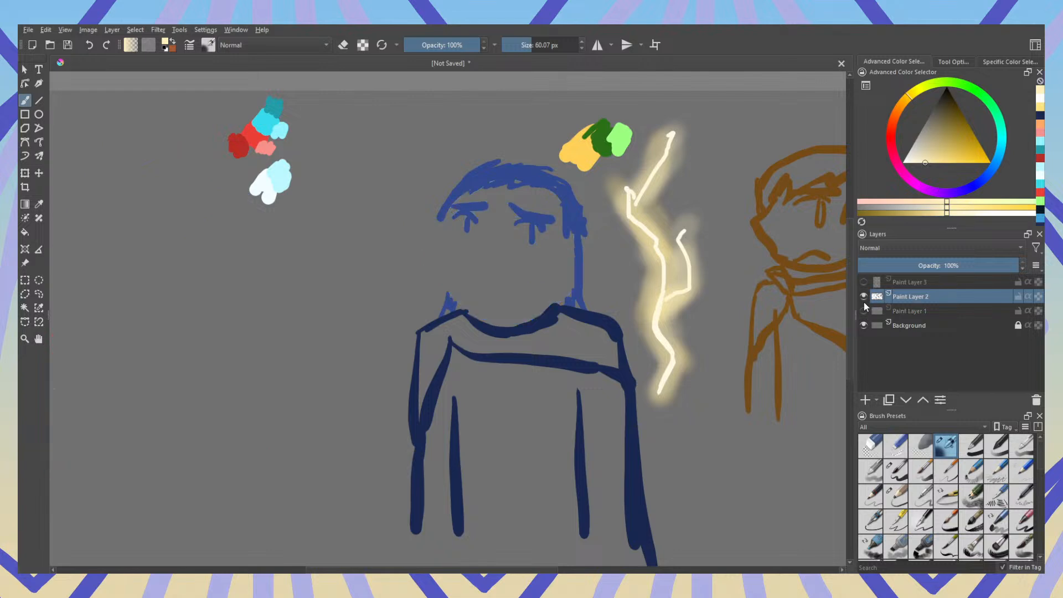
{"action": "left_click", "coordinate": [864, 296]}
{"action": "left_click", "coordinate": [864, 281]}
{"action": "scroll", "coordinate": [464, 283], "scroll_direction": "right", "scroll_amount": 5}
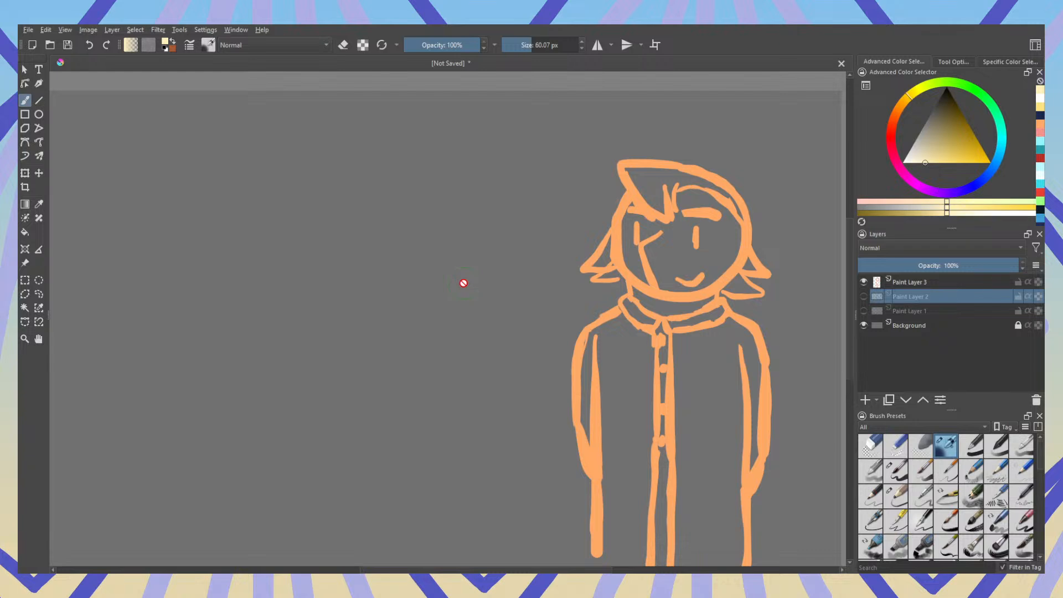
Step: Hide Paint Layer 3 and show Paint Layer 2 and Paint Layer 1 to view the angry and pointy-eared characters
{"action": "left_click", "coordinate": [864, 282]}
{"action": "left_click", "coordinate": [863, 297]}
{"action": "left_click", "coordinate": [863, 311]}
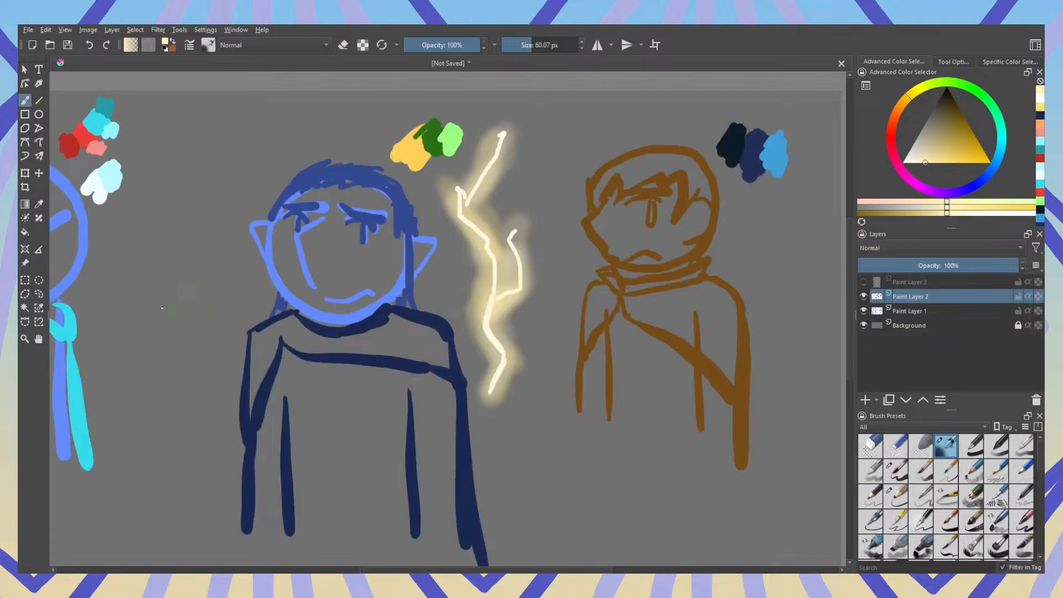
{"action": "mouse_move", "coordinate": [162, 308]}
{"action": "left_mouse_down"}
{"action": "mouse_move", "coordinate": [463, 316]}
{"action": "mouse_move", "coordinate": [430, 324]}
{"action": "left_mouse_up"}
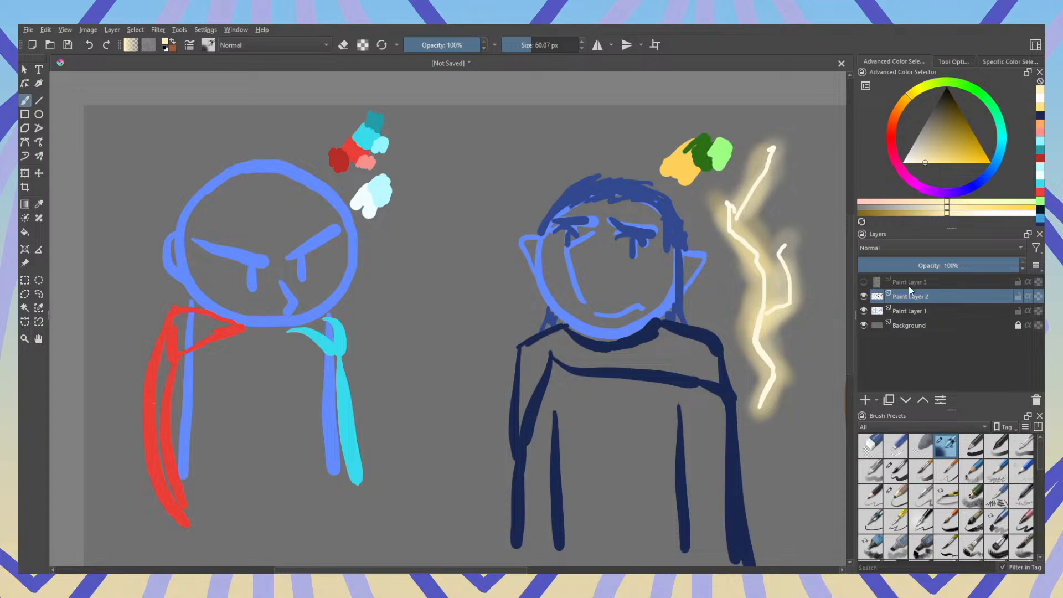
Step: Show only Paint Layer 3 above the background and examine the orange coat character up close and whole
{"action": "left_click", "coordinate": [864, 297]}
{"action": "left_click", "coordinate": [864, 311]}
{"action": "left_click", "coordinate": [864, 282]}
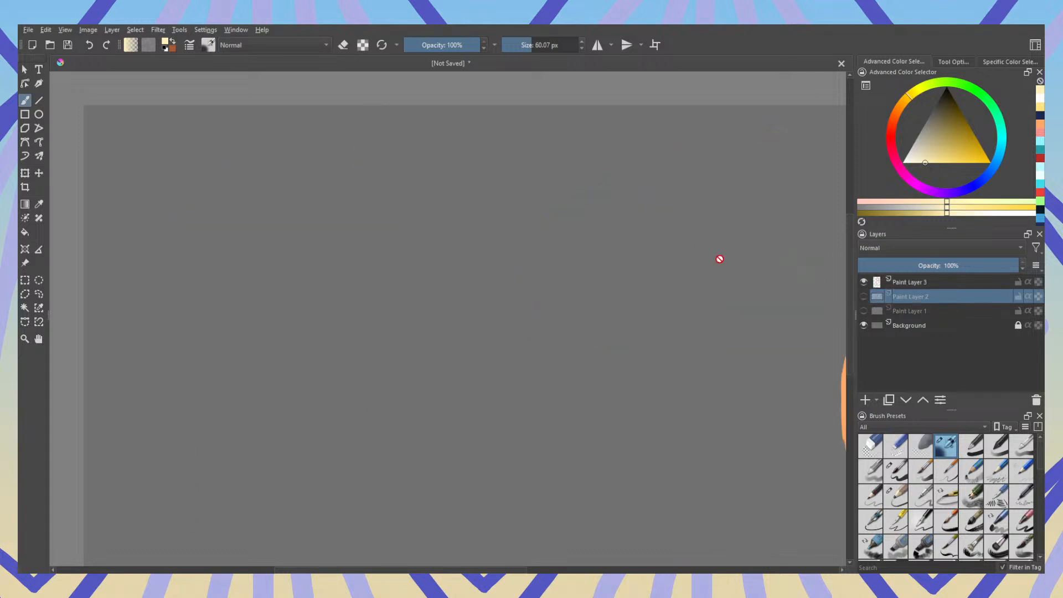
{"action": "left_click_drag", "start_coordinate": [665, 268], "coordinate": [269, 240]}
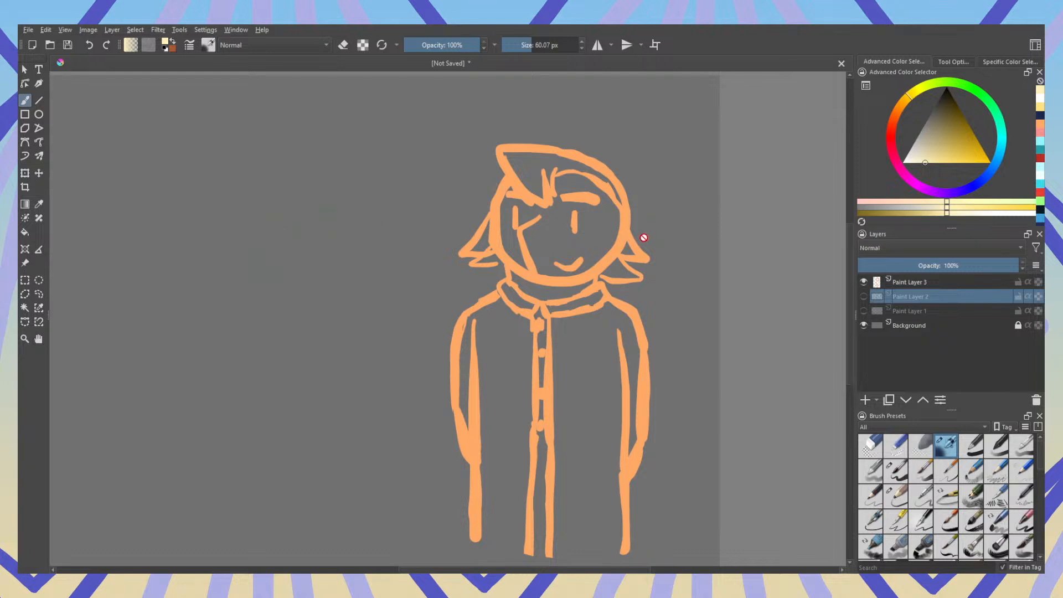
{"action": "scroll", "coordinate": [411, 239], "scroll_direction": "down", "scroll_amount": 2}
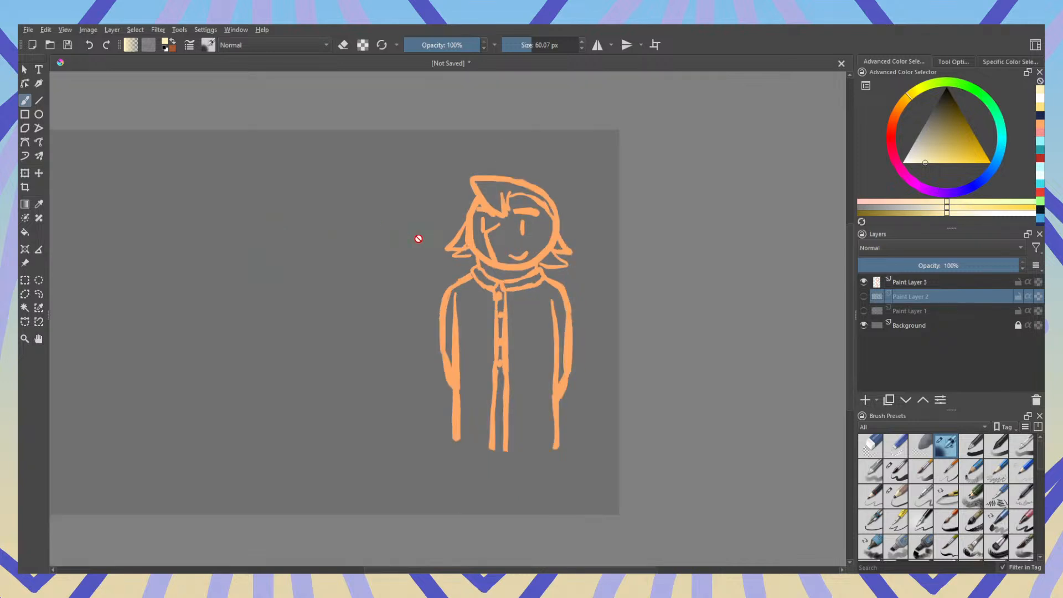
{"action": "left_click_drag", "start_coordinate": [375, 250], "coordinate": [557, 274]}
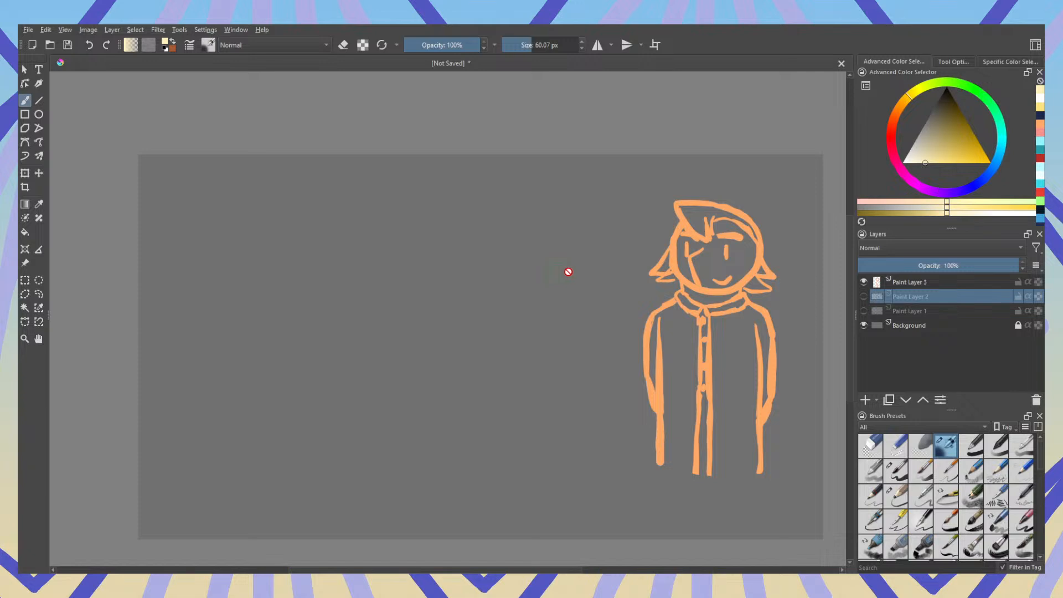
Step: Switch back to Paint Layer 2 and Paint Layer 1 without Paint Layer 3 and examine the angry character up close
{"action": "left_click", "coordinate": [864, 282]}
{"action": "left_click", "coordinate": [864, 296]}
{"action": "left_click", "coordinate": [864, 310]}
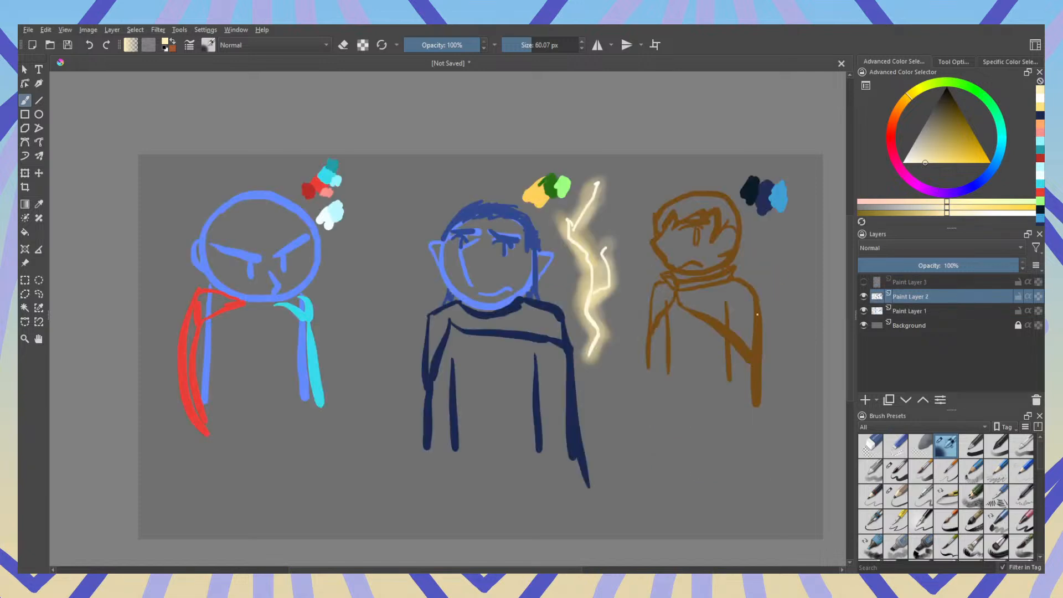
{"action": "left_click_drag", "start_coordinate": [128, 237], "coordinate": [301, 284]}
{"action": "scroll", "coordinate": [305, 286], "scroll_direction": "up", "scroll_amount": 2}
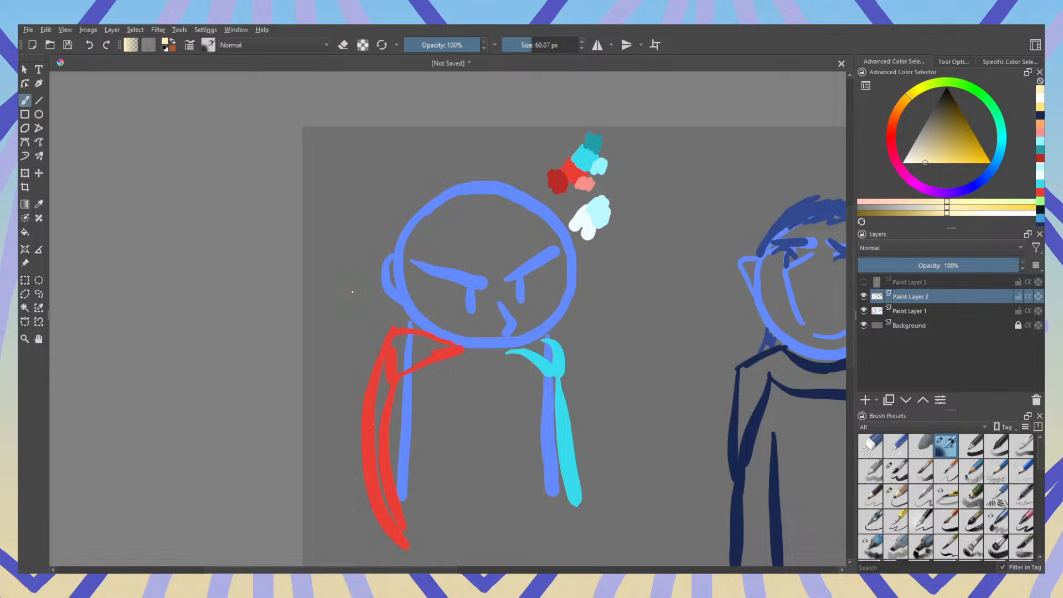
{"action": "scroll", "coordinate": [397, 290], "scroll_direction": "down", "scroll_amount": 1}
{"action": "left_click_drag", "start_coordinate": [442, 304], "coordinate": [177, 278]}
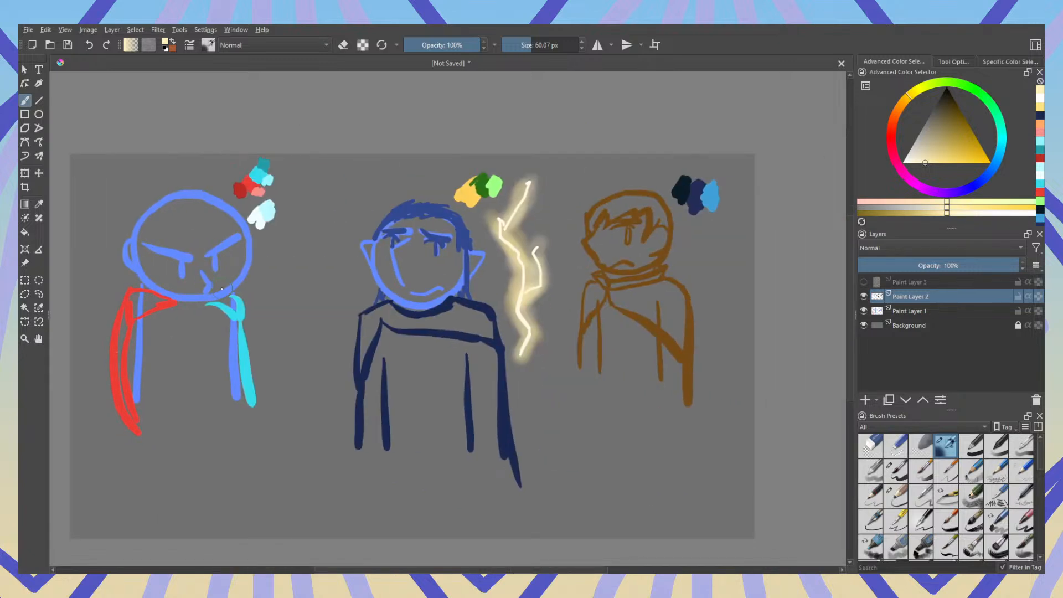
Step: Briefly show Paint Layer 3 over the other sketches, hide it again, and examine the angry character with the red and cyan sleeves
{"action": "left_click", "coordinate": [863, 282]}
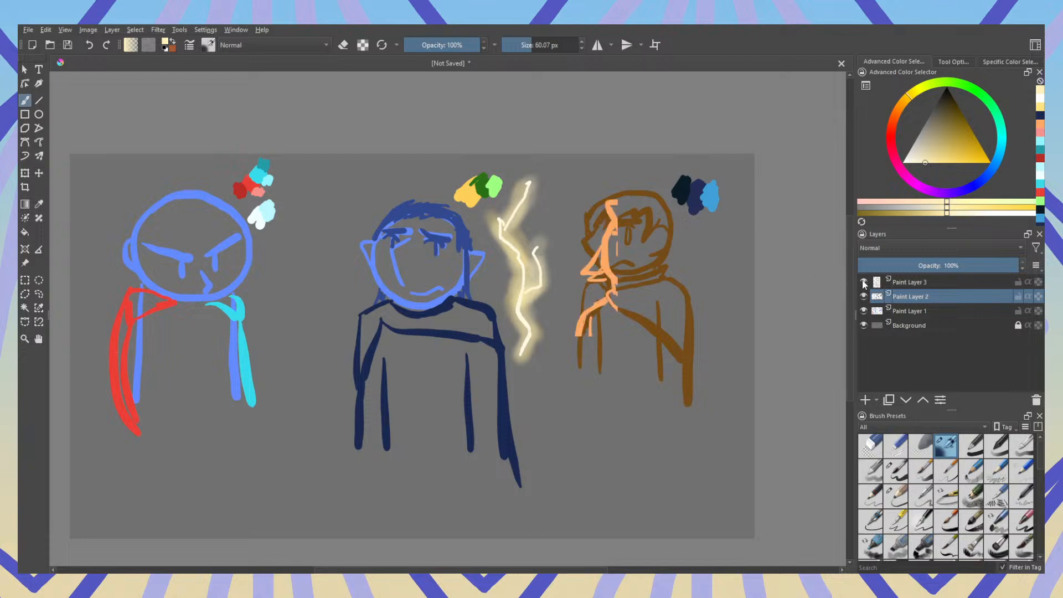
{"action": "left_click", "coordinate": [863, 282]}
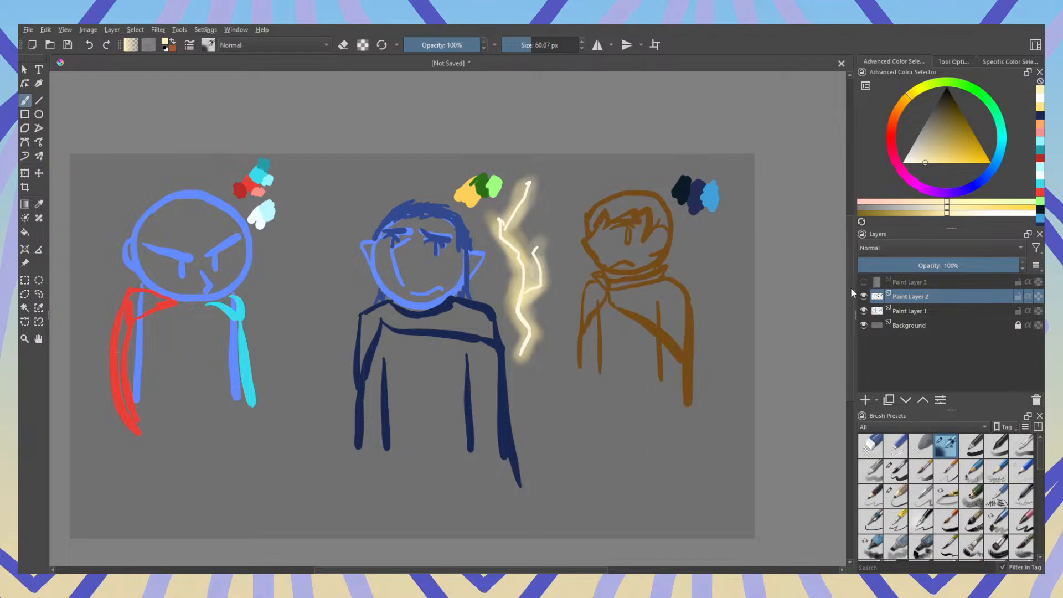
{"action": "left_click_drag", "start_coordinate": [166, 328], "coordinate": [406, 340]}
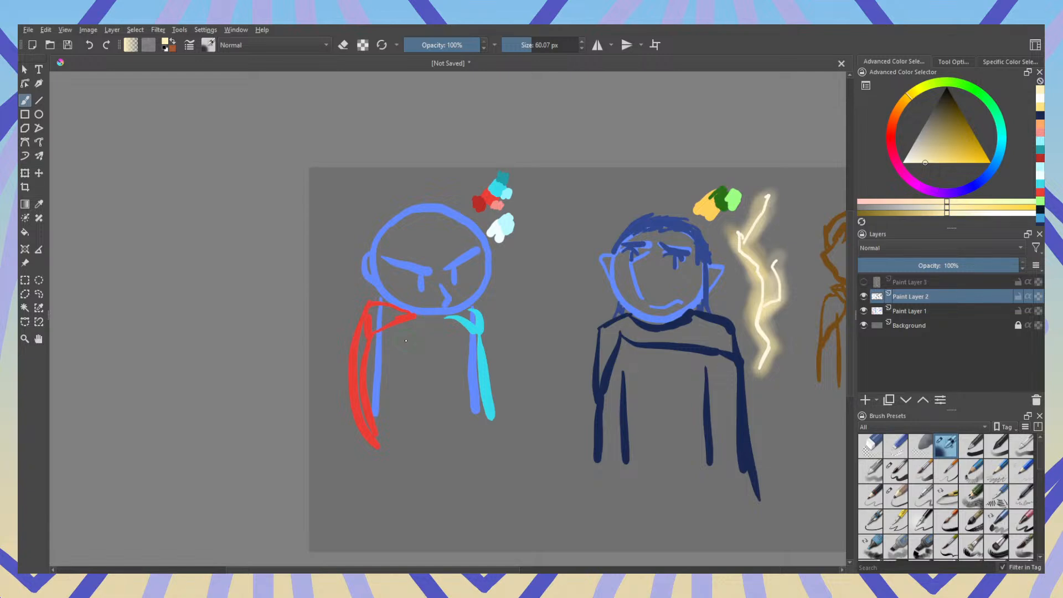
{"action": "scroll", "coordinate": [406, 340], "scroll_direction": "up", "scroll_amount": 2}
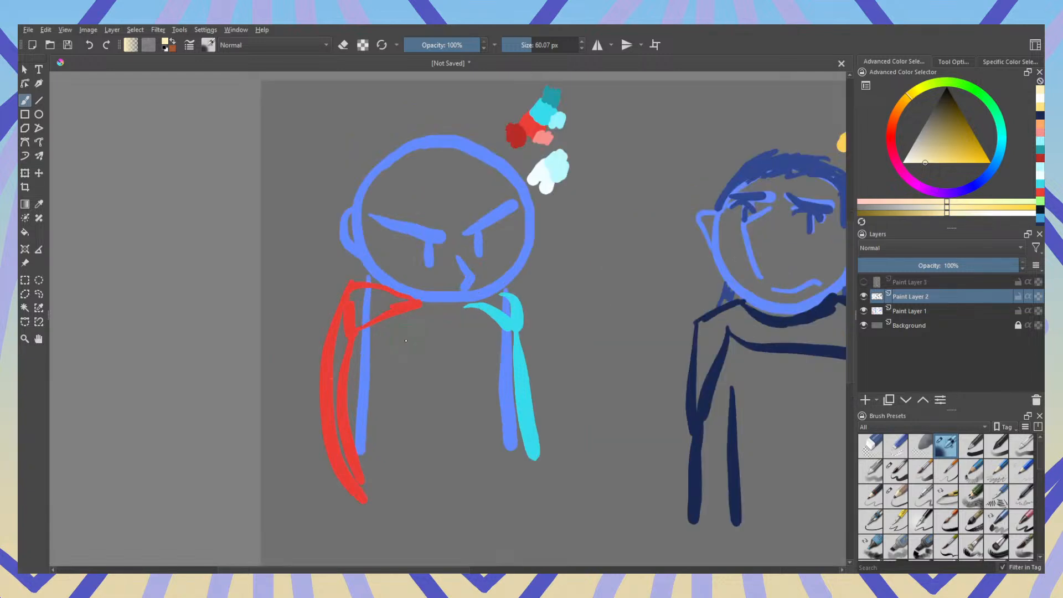
{"action": "left_click_drag", "start_coordinate": [427, 348], "coordinate": [480, 399]}
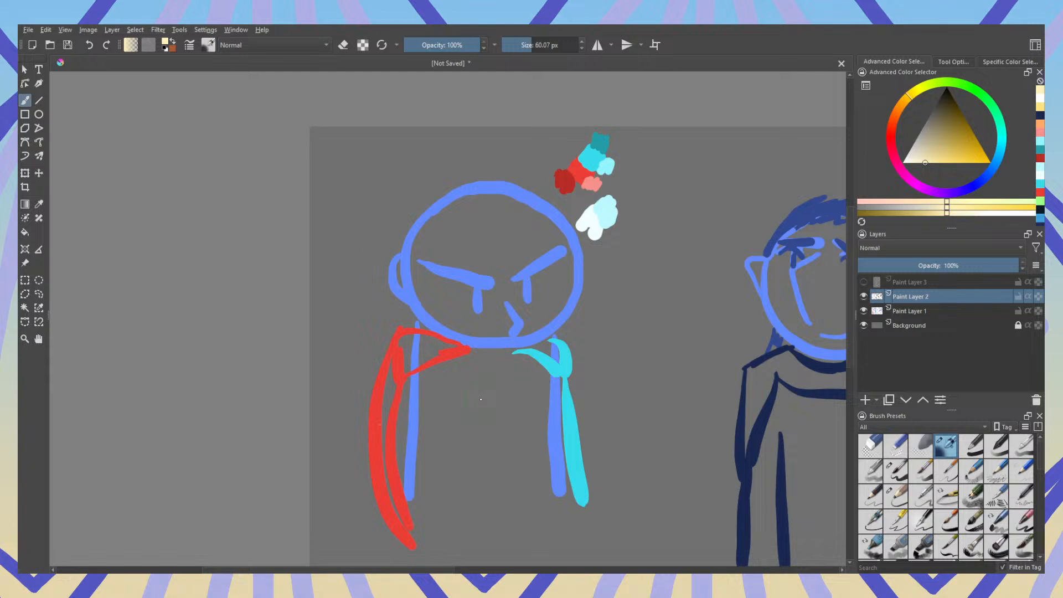
{"action": "scroll", "coordinate": [509, 382], "scroll_direction": "down", "scroll_amount": 2}
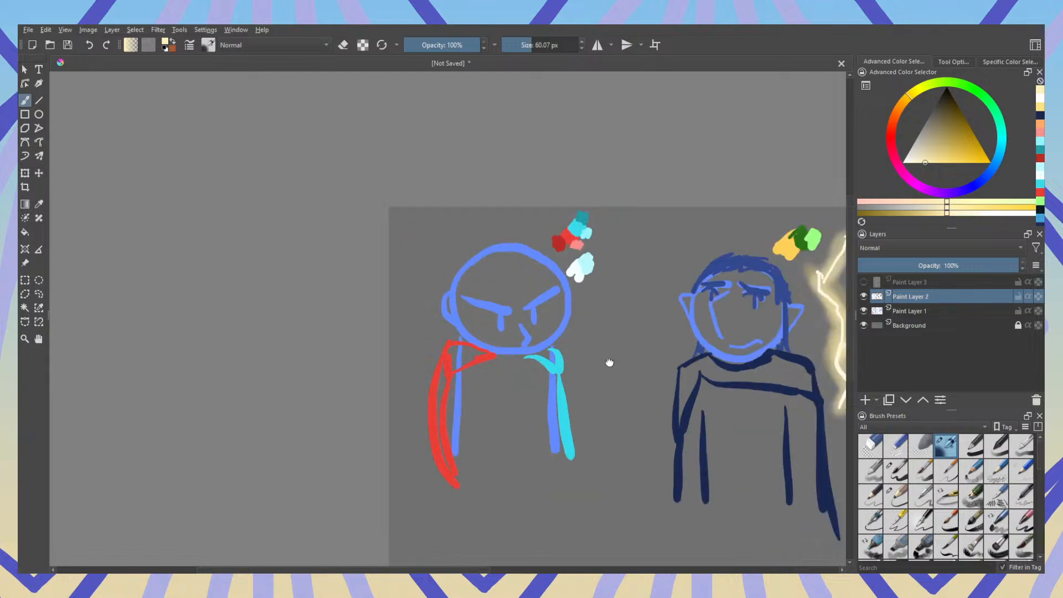
{"action": "left_click_drag", "start_coordinate": [607, 363], "coordinate": [407, 347]}
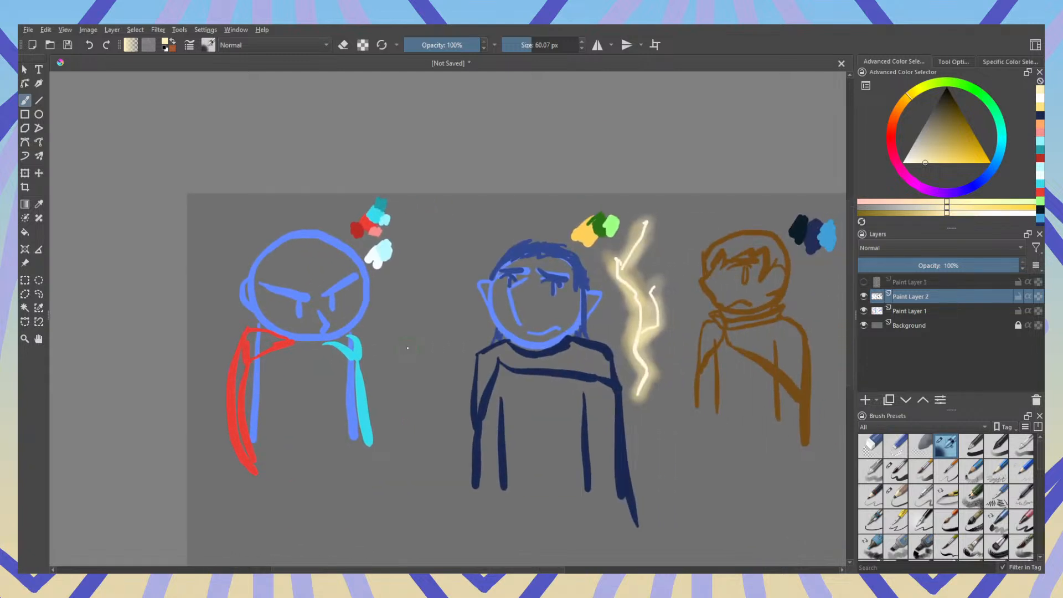
Step: Examine the brown scarfed character beside the lightning bolt up close, then the whole lineup
{"action": "scroll", "coordinate": [422, 347], "scroll_direction": "down", "scroll_amount": 1}
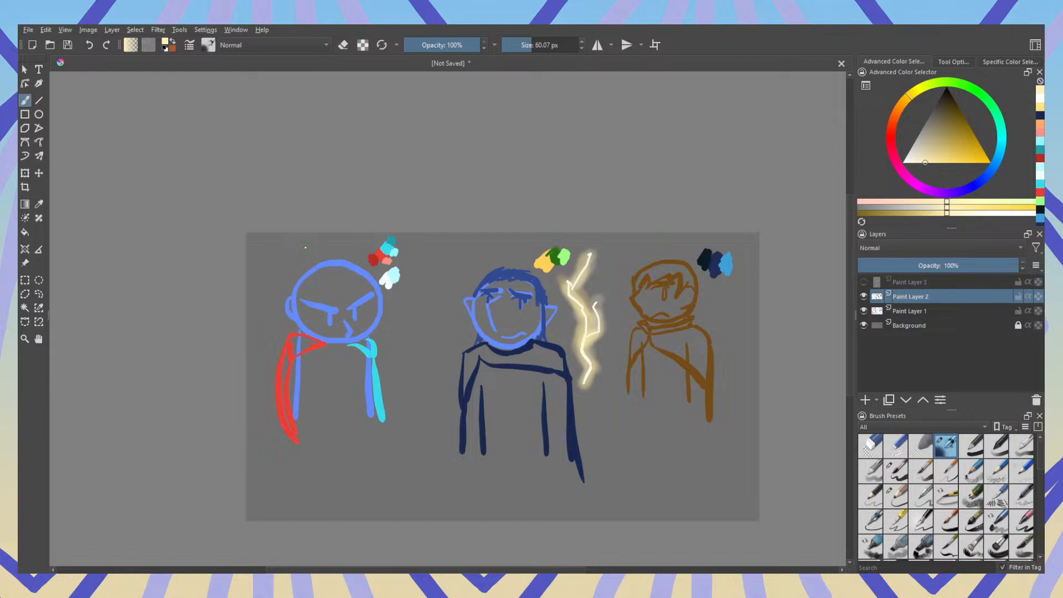
{"action": "scroll", "coordinate": [703, 337], "scroll_direction": "up", "scroll_amount": 2}
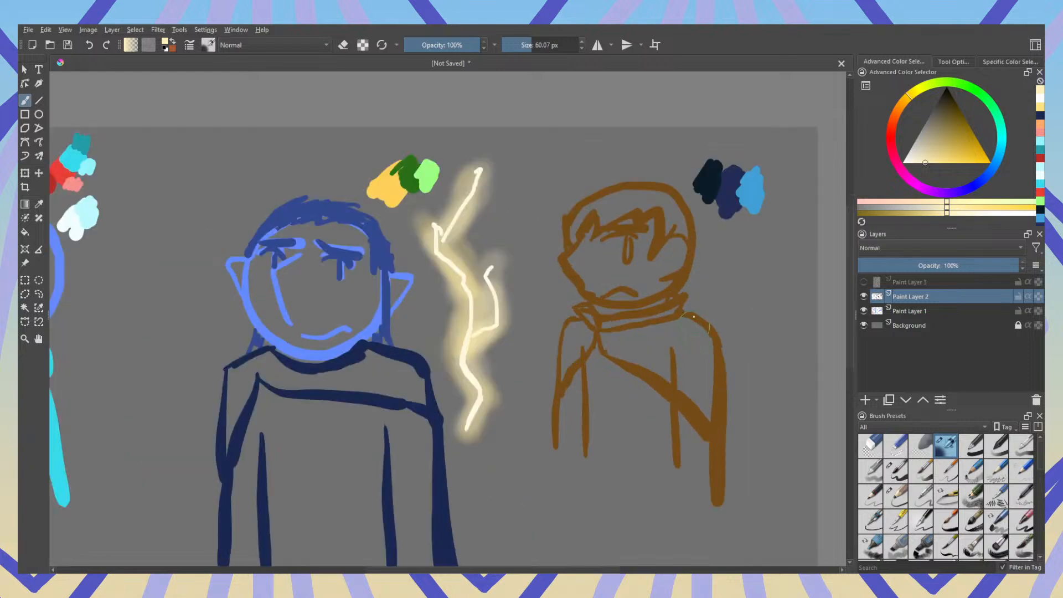
{"action": "left_click_drag", "start_coordinate": [684, 280], "coordinate": [566, 308]}
{"action": "scroll", "coordinate": [496, 284], "scroll_direction": "down", "scroll_amount": 2}
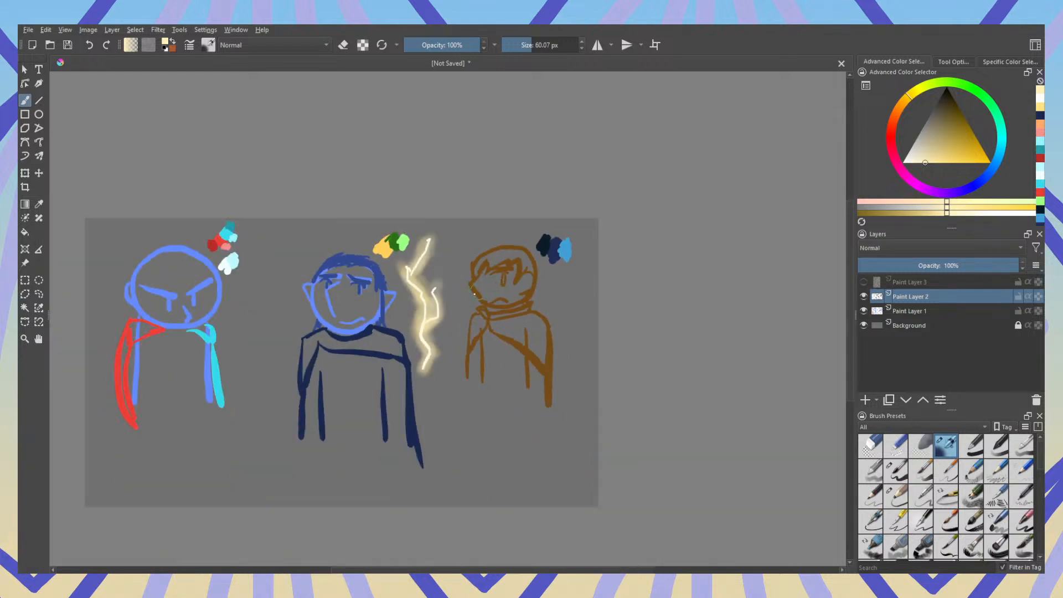
{"action": "left_click_drag", "start_coordinate": [443, 326], "coordinate": [566, 309]}
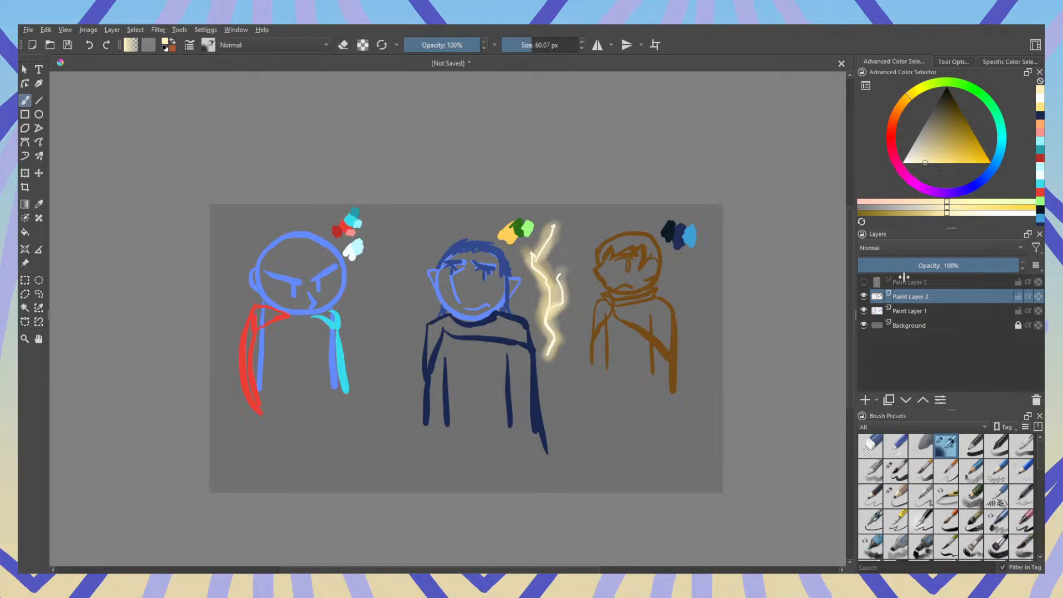
Step: Hide Paint Layer 2 and Paint Layer 1, show Paint Layer 3, and inspect the orange character up close
{"action": "left_click", "coordinate": [864, 296]}
{"action": "left_click", "coordinate": [864, 310]}
{"action": "left_click", "coordinate": [864, 282]}
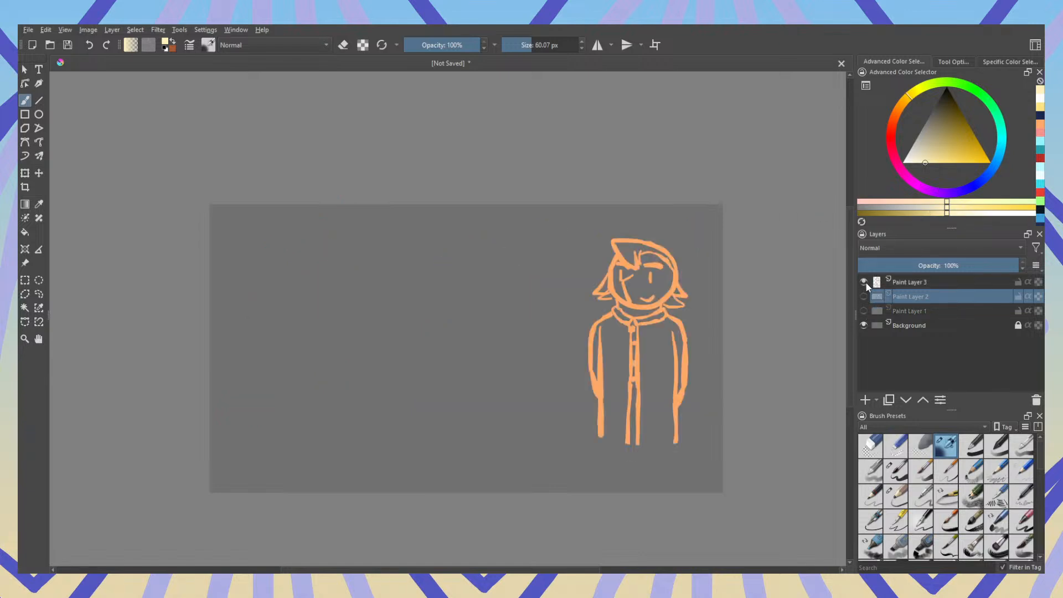
{"action": "scroll", "coordinate": [719, 294], "scroll_direction": "up", "scroll_amount": 3}
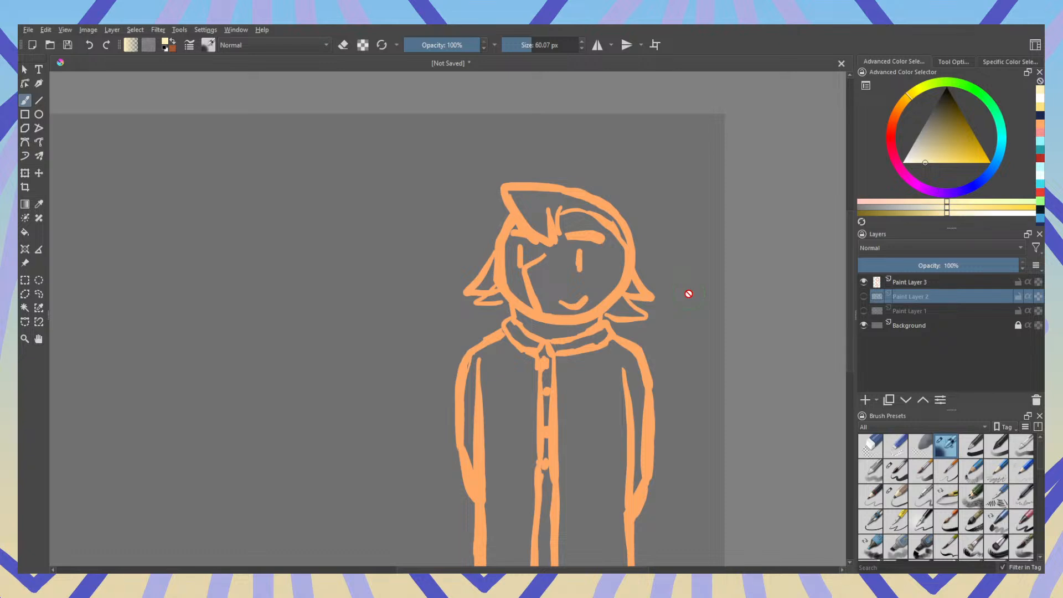
{"action": "scroll", "coordinate": [689, 294], "scroll_direction": "down", "scroll_amount": 1}
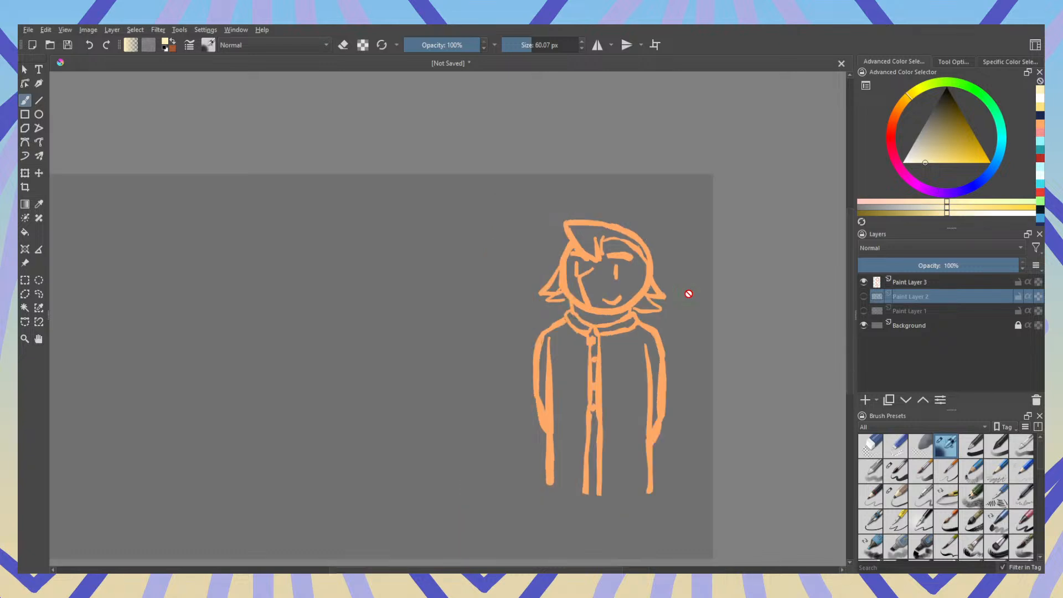
{"action": "scroll", "coordinate": [689, 294], "scroll_direction": "down", "scroll_amount": 1}
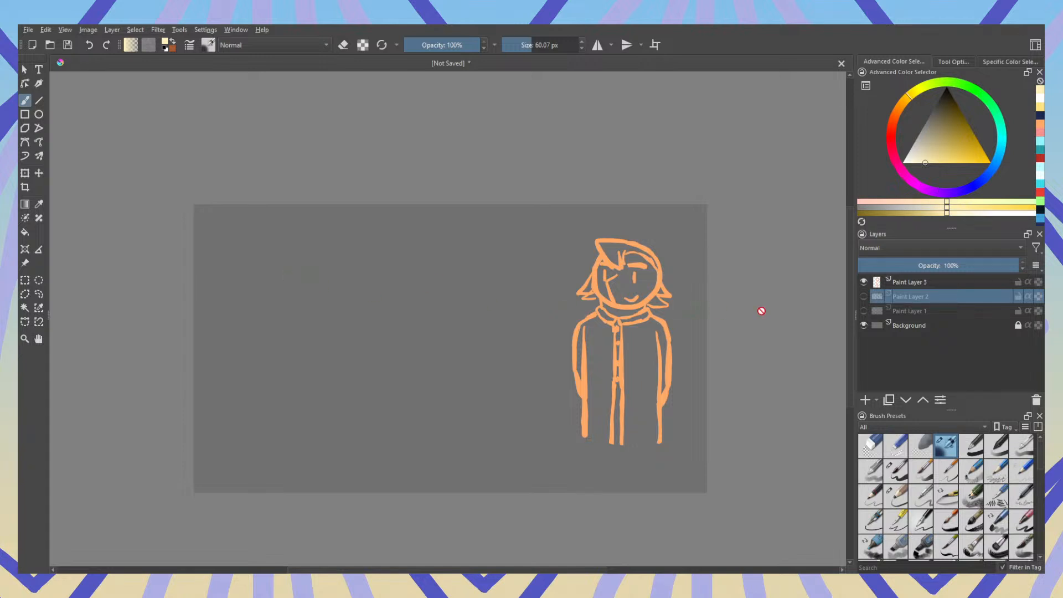
Step: Show Paint Layer 2 and Paint Layer 1 and hide Paint Layer 3 to view the three-character lineup
{"action": "left_click", "coordinate": [864, 296]}
{"action": "left_click", "coordinate": [865, 311]}
{"action": "left_click", "coordinate": [863, 282]}
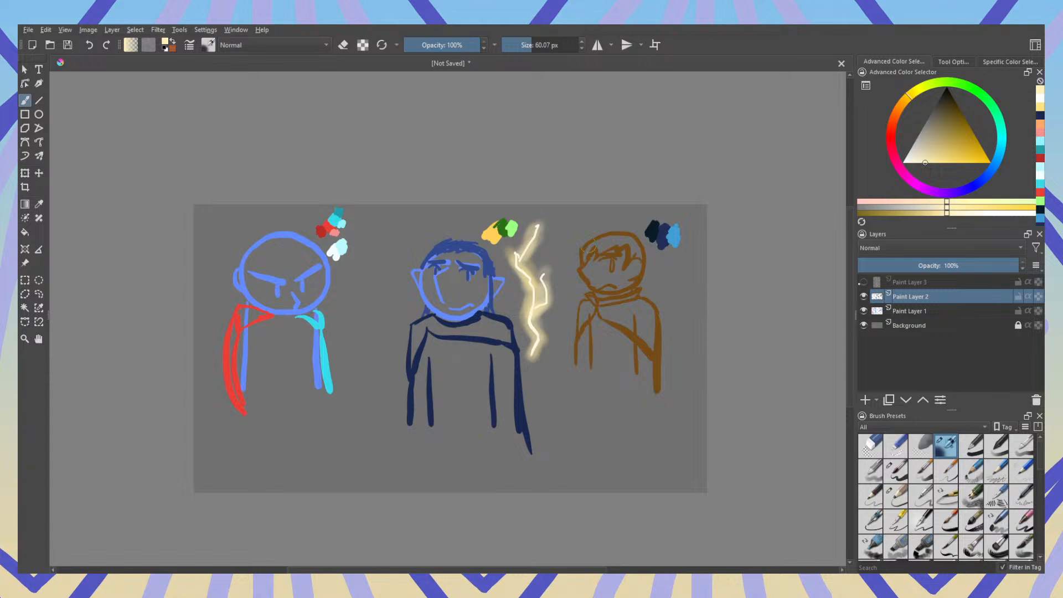
Step: Hide Paint Layers 1, 2 and 3 to leave only the grey background showing
{"action": "left_click", "coordinate": [864, 296]}
{"action": "left_click", "coordinate": [864, 311]}
{"action": "left_click", "coordinate": [863, 283]}
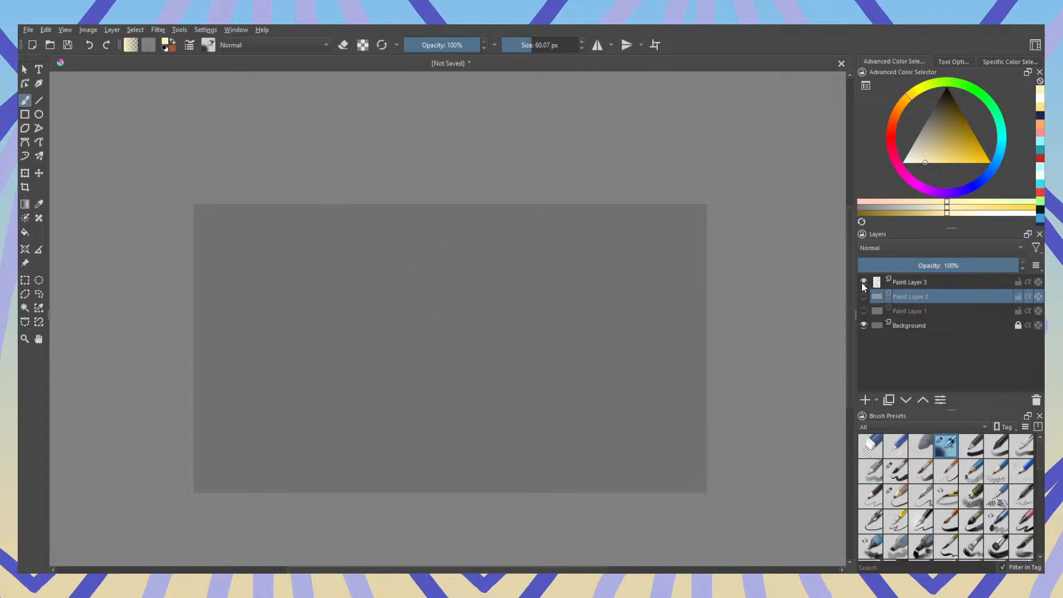
{"action": "left_click", "coordinate": [863, 283]}
Step: Brush large soft near-black areas at 822.82 px on a new paint layer, and move that layer above Paint Layer 3
{"action": "left_click", "coordinate": [865, 400]}
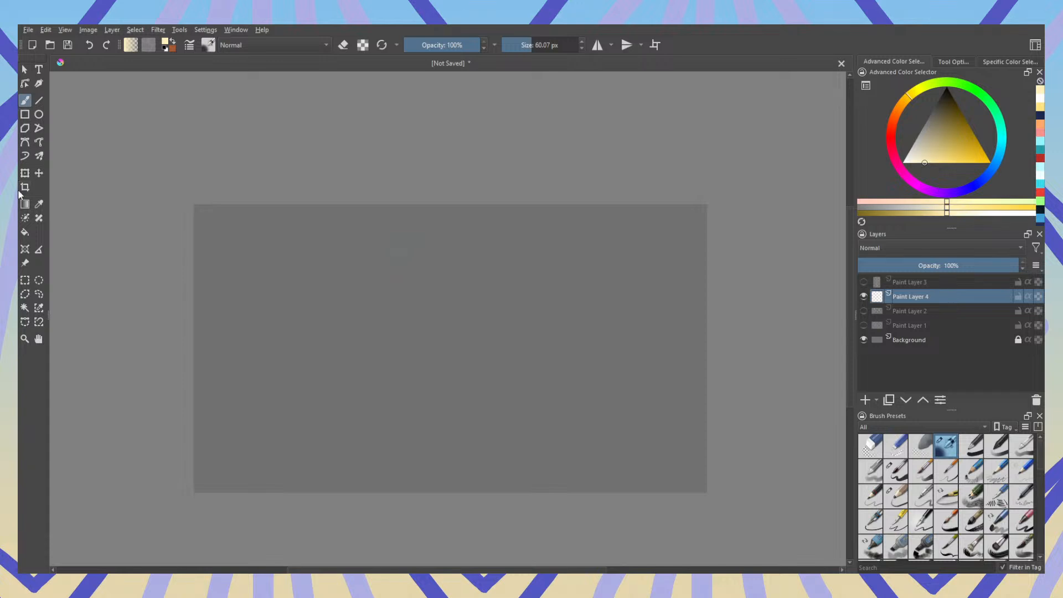
{"action": "left_click", "coordinate": [944, 96]}
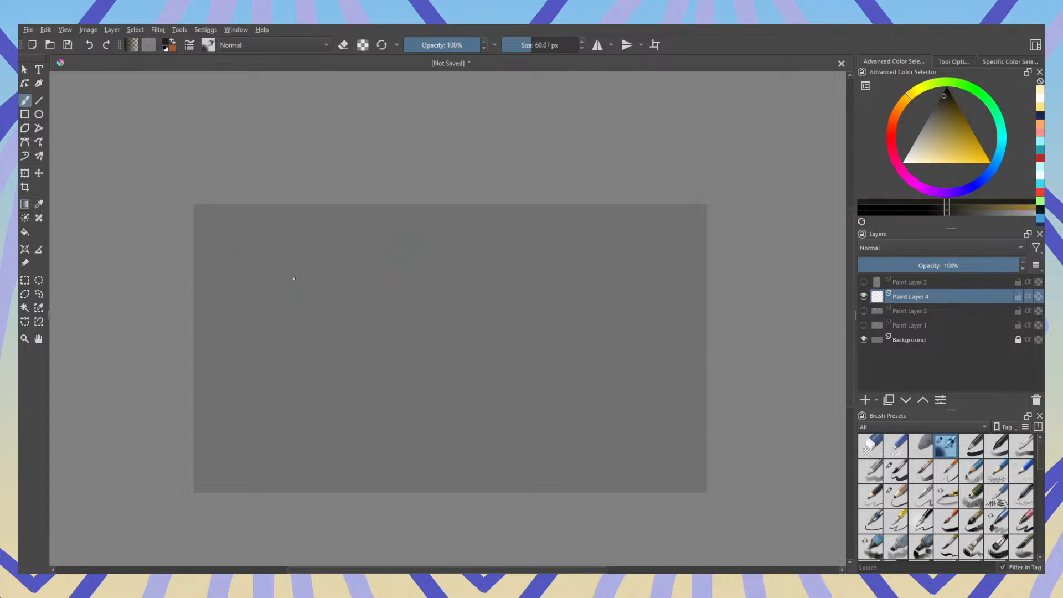
{"action": "left_click_drag", "start_coordinate": [548, 47], "coordinate": [574, 46]}
{"action": "mouse_move", "coordinate": [185, 221]}
{"action": "left_mouse_down"}
{"action": "mouse_move", "coordinate": [191, 249]}
{"action": "mouse_move", "coordinate": [592, 455]}
{"action": "mouse_move", "coordinate": [166, 435]}
{"action": "left_mouse_up"}
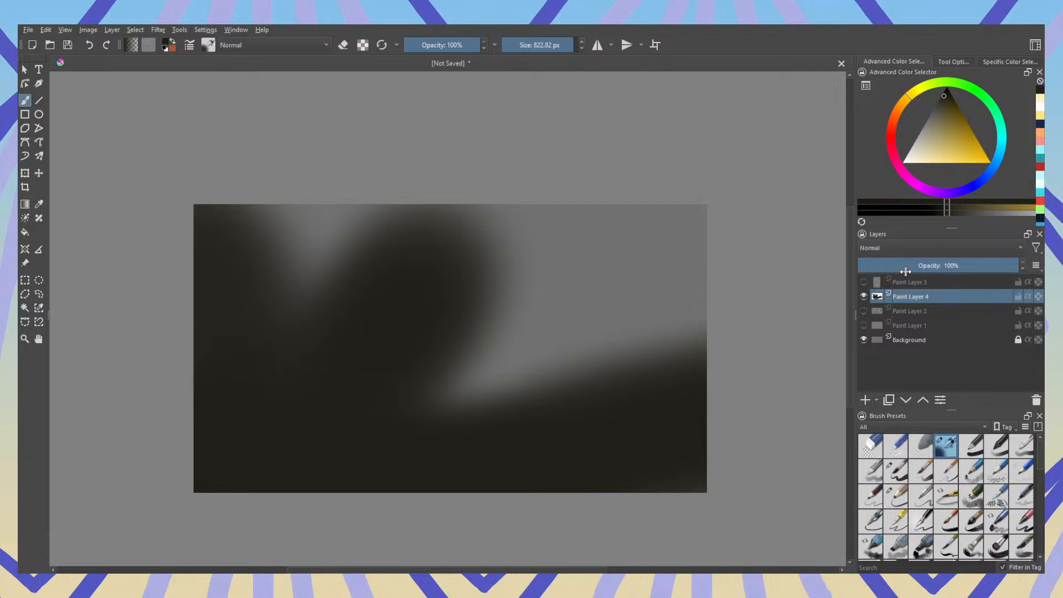
{"action": "mouse_move", "coordinate": [906, 298]}
{"action": "left_mouse_down"}
{"action": "mouse_move", "coordinate": [906, 281]}
{"action": "mouse_move", "coordinate": [907, 293]}
{"action": "left_mouse_up"}
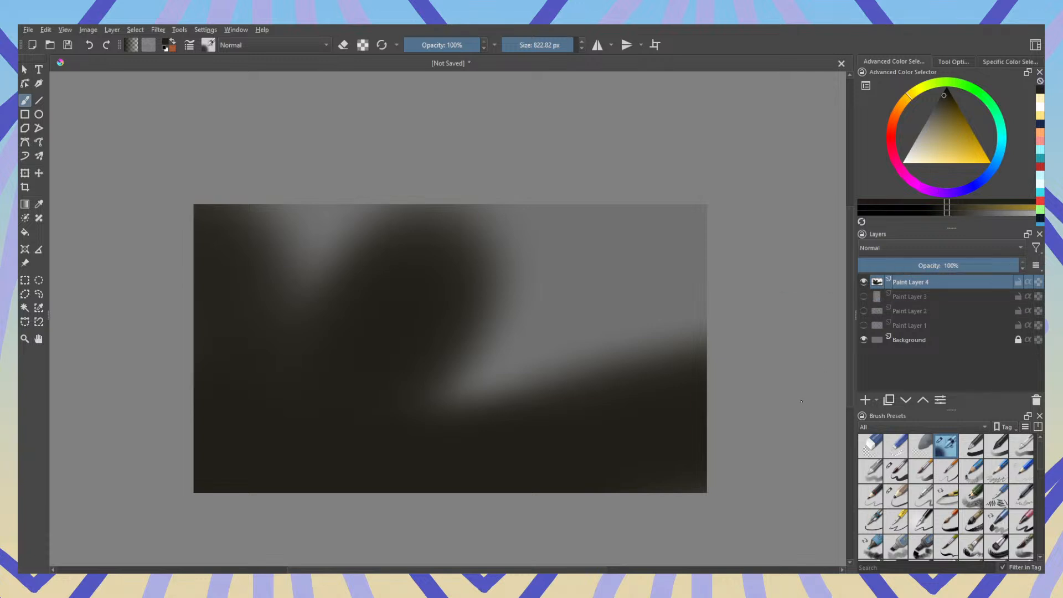
Step: On a new paint layer, sketch two diagonal path edges and a small standing figure between them in pale yellow at 40 px
{"action": "left_click", "coordinate": [932, 146]}
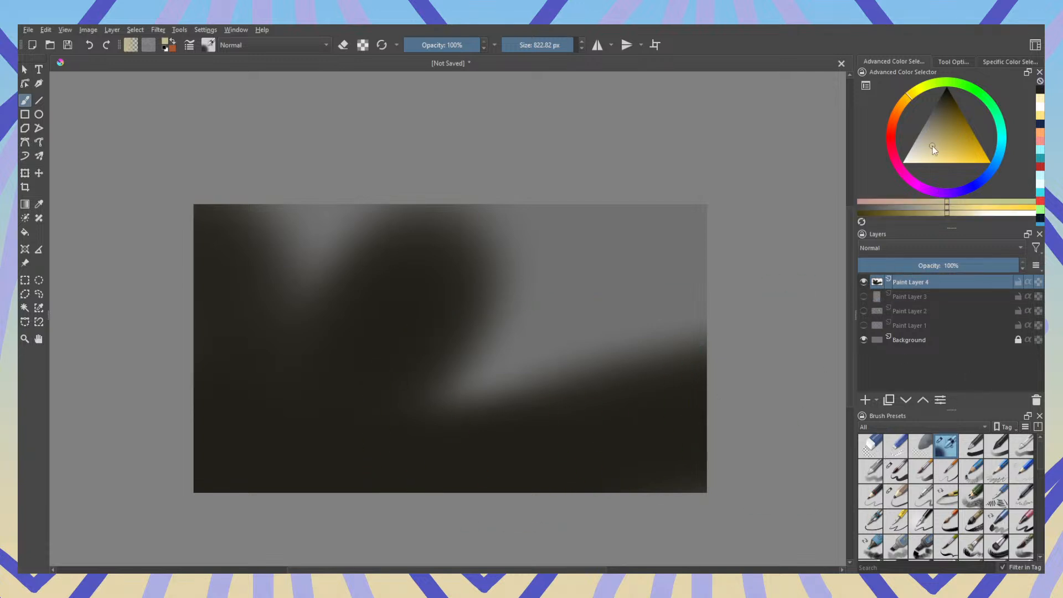
{"action": "left_click_drag", "start_coordinate": [933, 147], "coordinate": [929, 162]}
{"action": "left_click", "coordinate": [896, 469]}
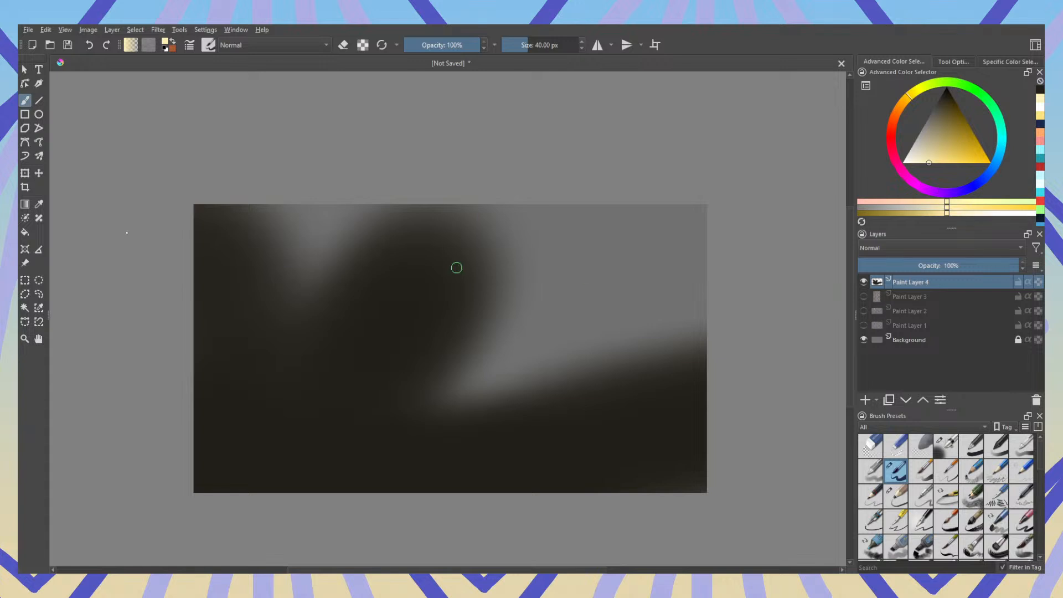
{"action": "left_click", "coordinate": [868, 401]}
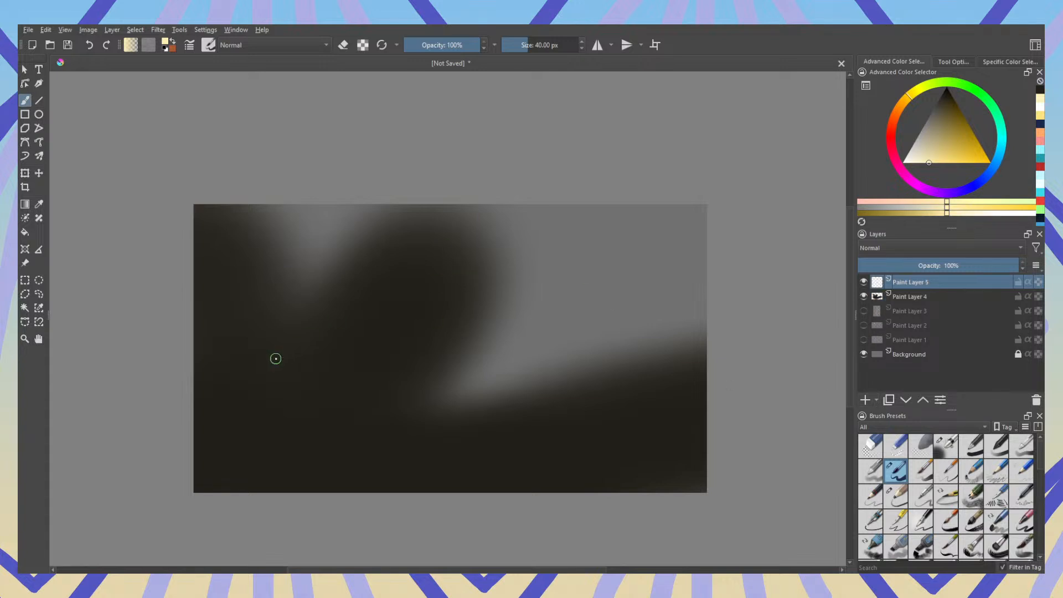
{"action": "left_click_drag", "start_coordinate": [256, 371], "coordinate": [206, 411]}
{"action": "mouse_move", "coordinate": [316, 368]}
{"action": "left_mouse_down"}
{"action": "mouse_move", "coordinate": [390, 419]}
{"action": "mouse_move", "coordinate": [317, 375]}
{"action": "mouse_move", "coordinate": [495, 481]}
{"action": "left_mouse_up"}
{"action": "left_click_drag", "start_coordinate": [222, 393], "coordinate": [194, 425]}
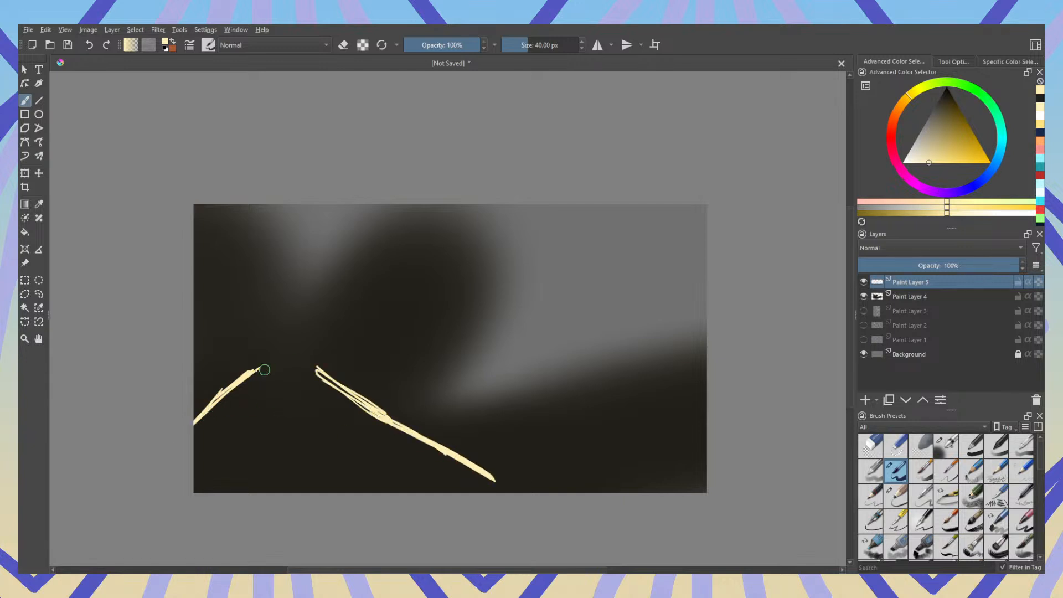
{"action": "mouse_move", "coordinate": [279, 308]}
{"action": "left_mouse_down"}
{"action": "mouse_move", "coordinate": [272, 369]}
{"action": "mouse_move", "coordinate": [283, 372]}
{"action": "mouse_move", "coordinate": [282, 320]}
{"action": "mouse_move", "coordinate": [270, 336]}
{"action": "left_mouse_up"}
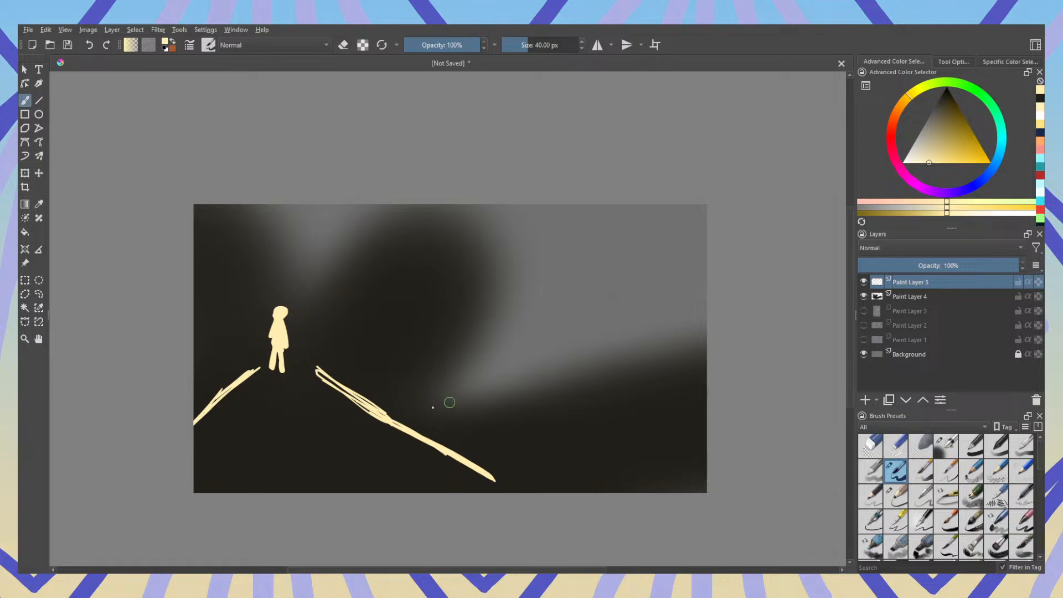
Step: Sketch a rising diagonal ground line and three tall vertical trunk lines to the right of the figure
{"action": "left_click_drag", "start_coordinate": [425, 412], "coordinate": [701, 318]}
{"action": "left_click_drag", "start_coordinate": [472, 205], "coordinate": [442, 401]}
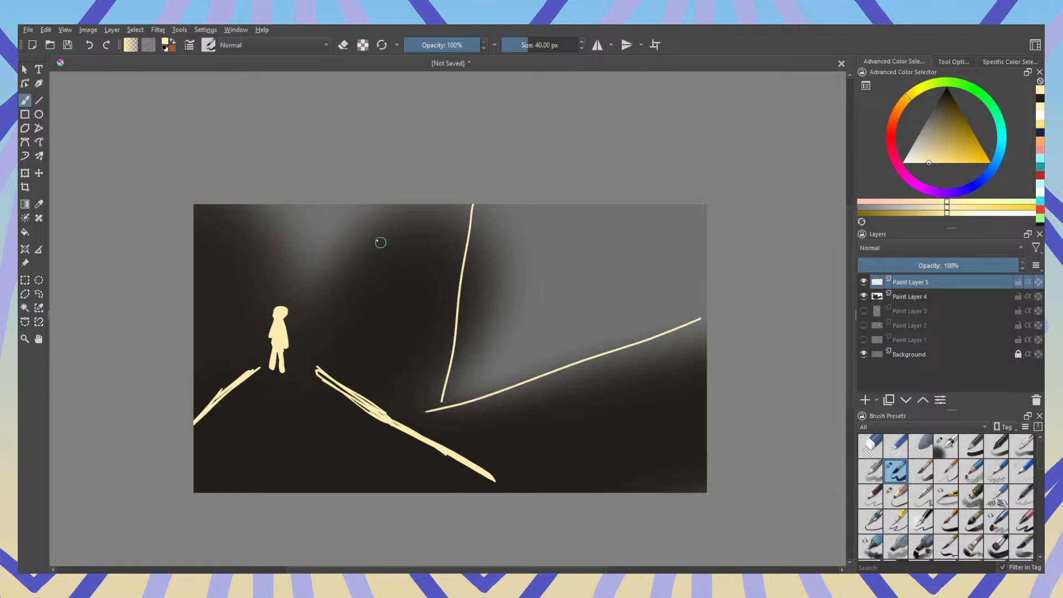
{"action": "left_click_drag", "start_coordinate": [350, 207], "coordinate": [349, 367]}
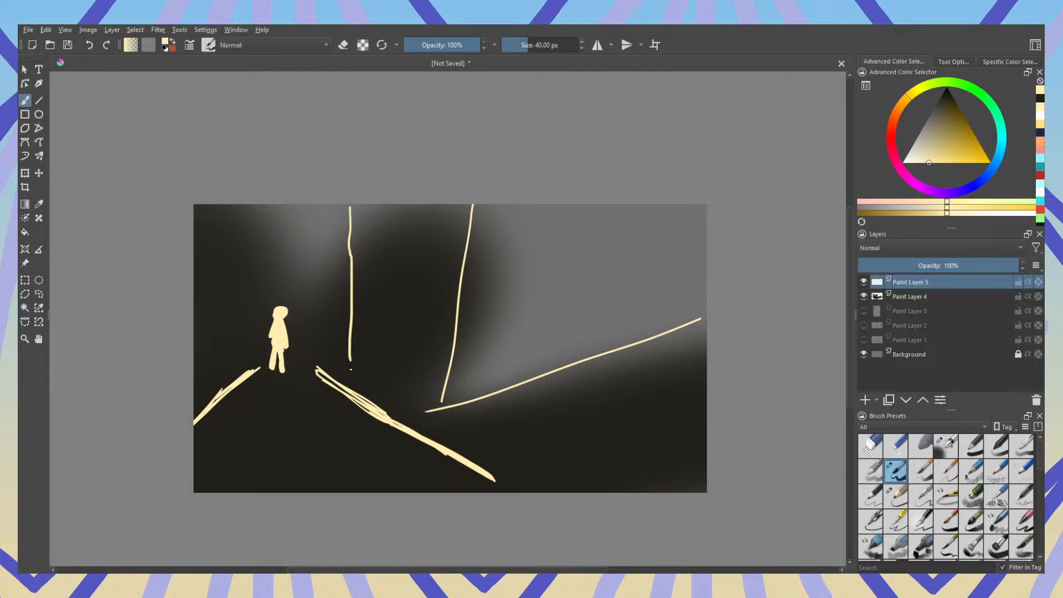
{"action": "left_click_drag", "start_coordinate": [538, 209], "coordinate": [560, 479]}
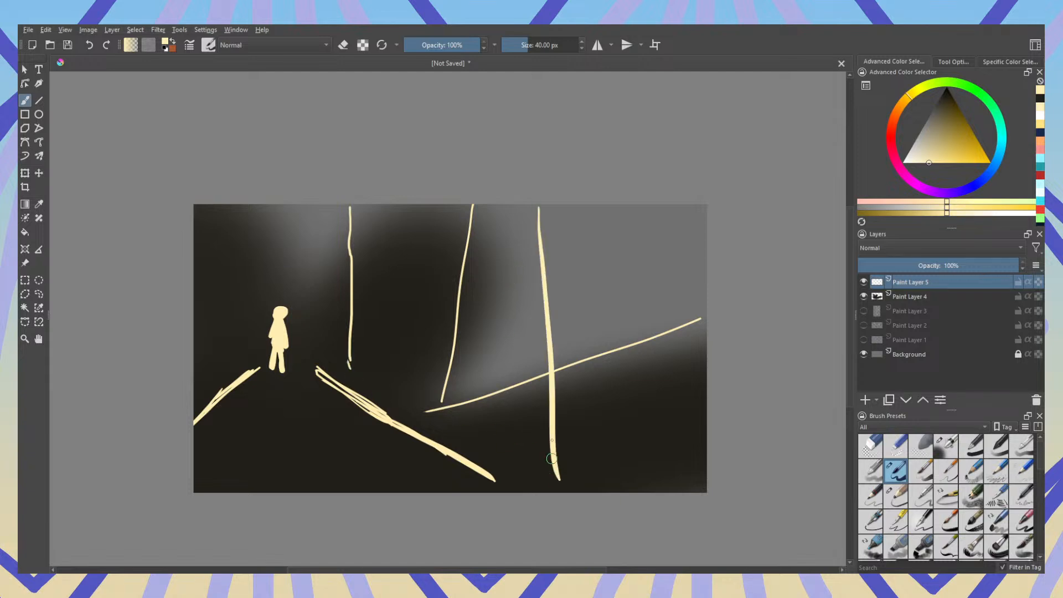
Step: Erase the far end of the rising ground line and the whole middle vertical line with a 117.31 px eraser
{"action": "key", "text": "e"}
{"action": "left_click_drag", "start_coordinate": [525, 40], "coordinate": [540, 44]}
{"action": "left_click_drag", "start_coordinate": [573, 367], "coordinate": [703, 319]}
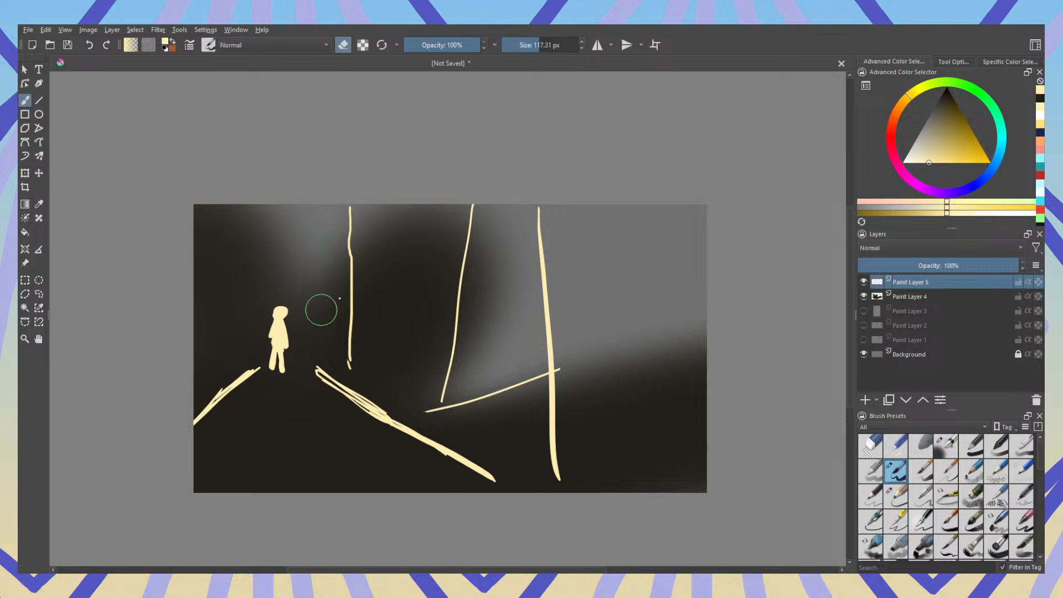
{"action": "left_click_drag", "start_coordinate": [472, 206], "coordinate": [449, 412]}
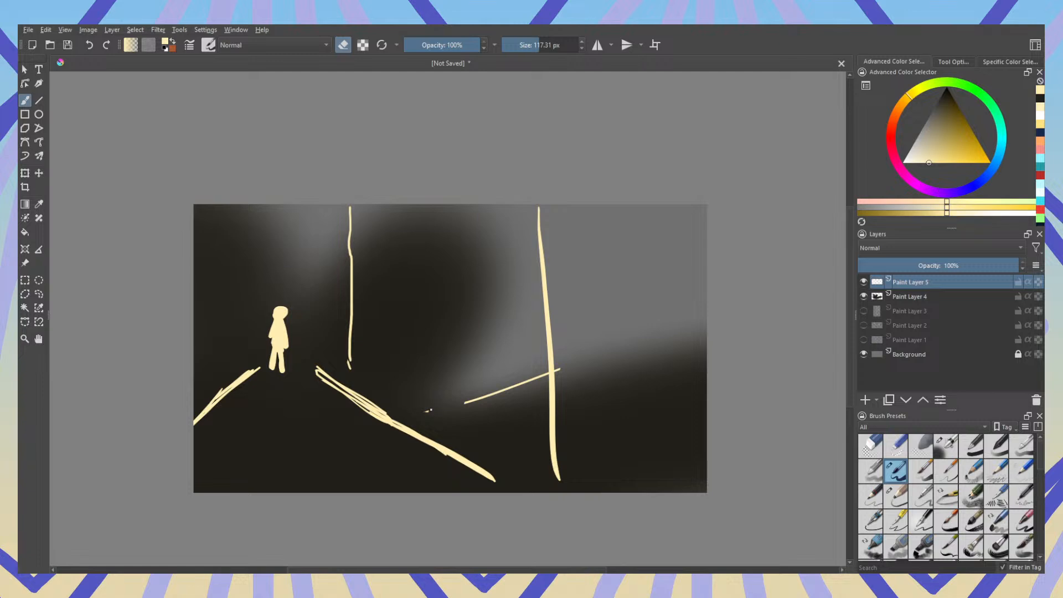
Step: Redraw the middle vertical with a thick diagonal from its base to the rightmost vertical, and thicken the other two verticals at 40 px
{"action": "key", "text": "e"}
{"action": "mouse_move", "coordinate": [449, 205]}
{"action": "left_mouse_down"}
{"action": "mouse_move", "coordinate": [438, 433]}
{"action": "mouse_move", "coordinate": [548, 385]}
{"action": "left_mouse_up"}
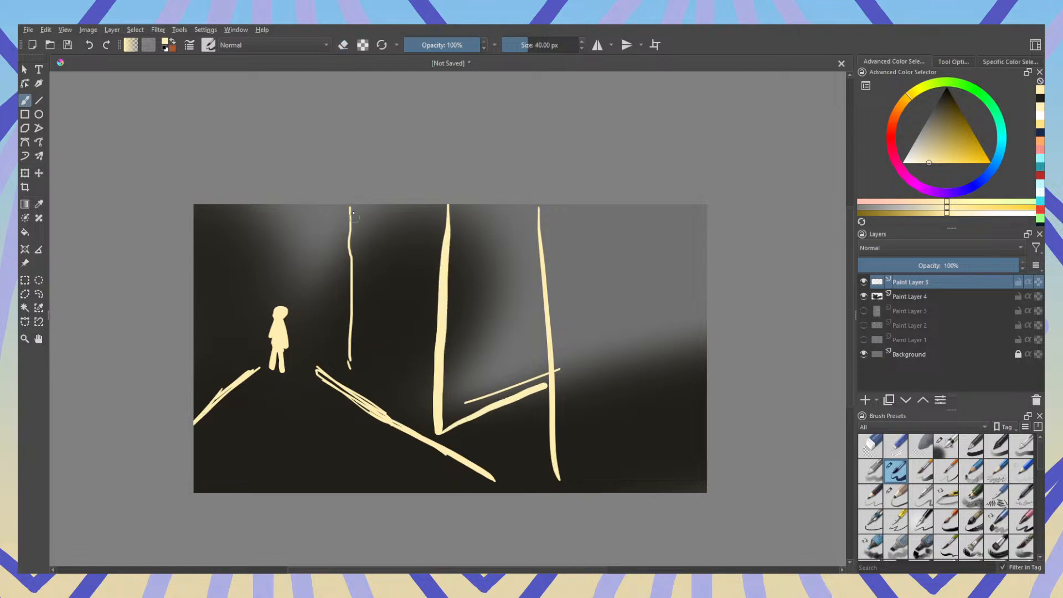
{"action": "left_click_drag", "start_coordinate": [350, 206], "coordinate": [357, 378]}
{"action": "left_click_drag", "start_coordinate": [545, 196], "coordinate": [560, 506]}
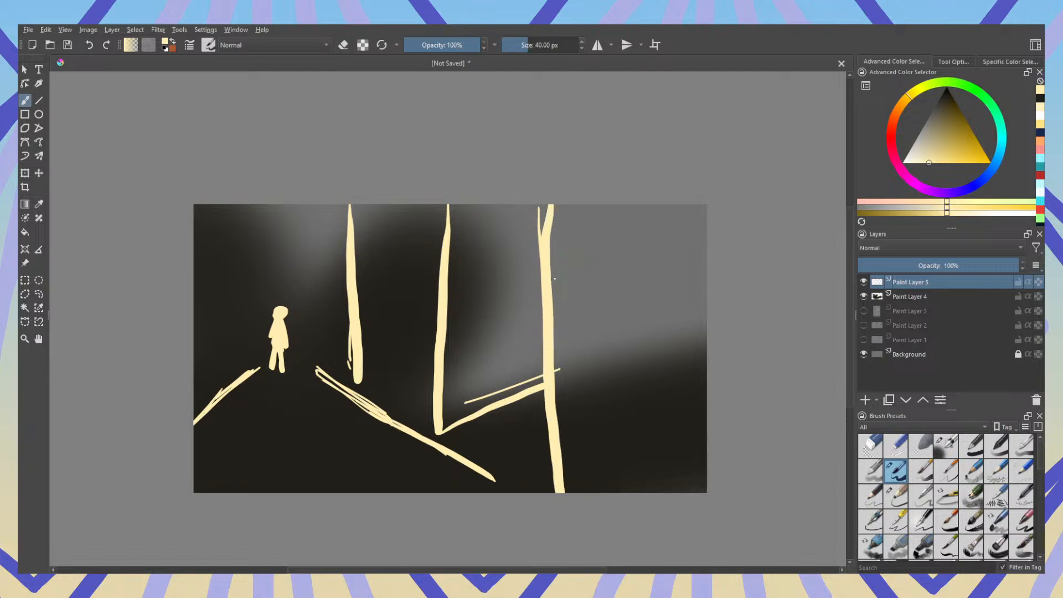
Step: Mirror the canvas view and straighten the outermost tall vertical by erasing and repainting its lower part and trimming its upper end
{"action": "key", "text": "m"}
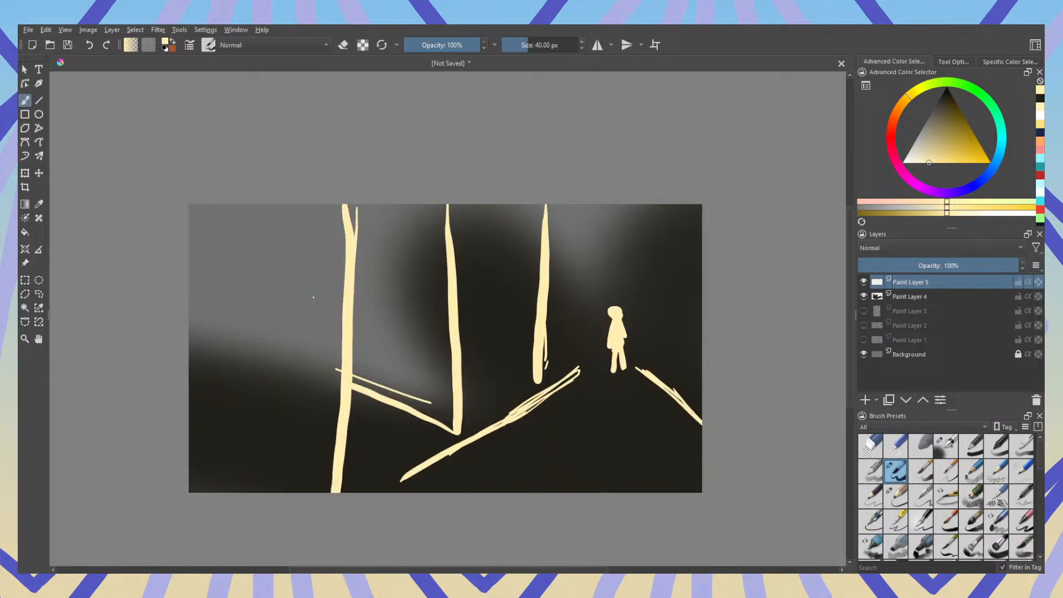
{"action": "key", "text": "e"}
{"action": "left_click_drag", "start_coordinate": [329, 353], "coordinate": [324, 530]}
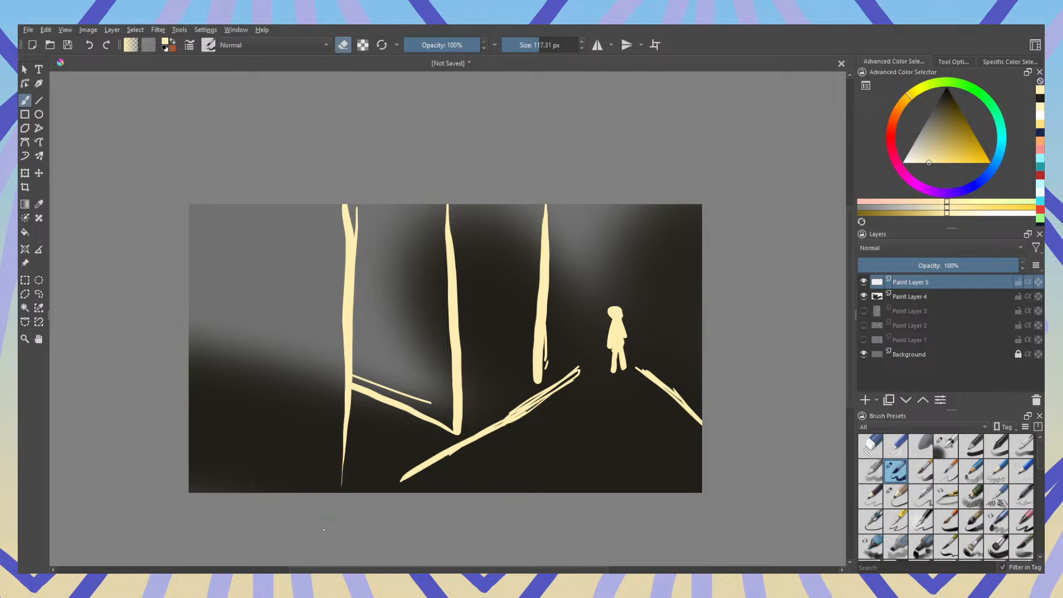
{"action": "key", "text": "e"}
{"action": "left_click_drag", "start_coordinate": [347, 350], "coordinate": [336, 532]}
{"action": "key", "text": "e"}
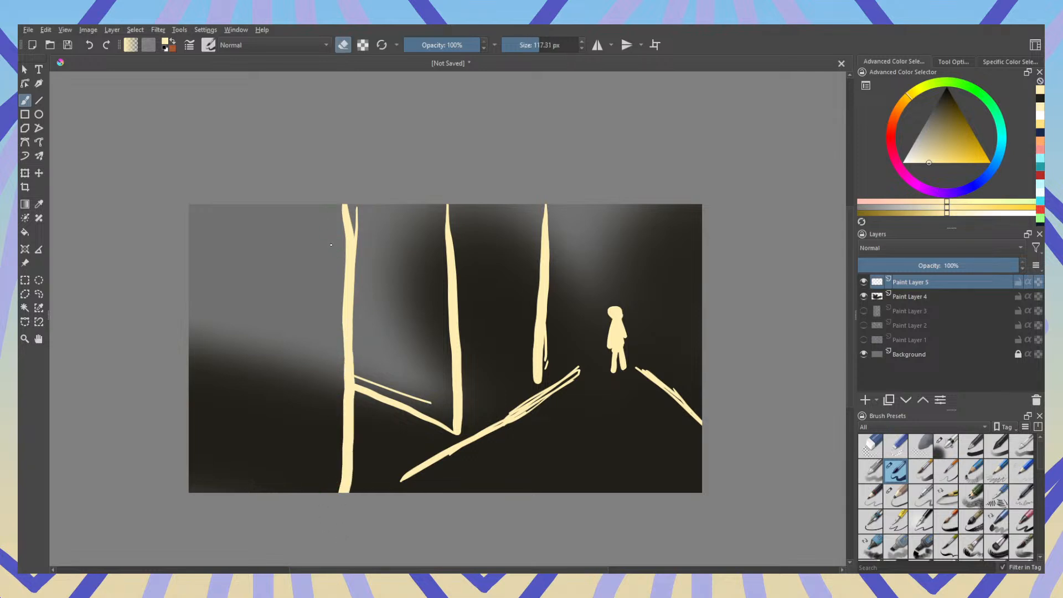
{"action": "mouse_move", "coordinate": [332, 241]}
{"action": "left_mouse_down"}
{"action": "mouse_move", "coordinate": [332, 202]}
{"action": "mouse_move", "coordinate": [352, 191]}
{"action": "mouse_move", "coordinate": [348, 243]}
{"action": "left_mouse_up"}
{"action": "key", "text": "e"}
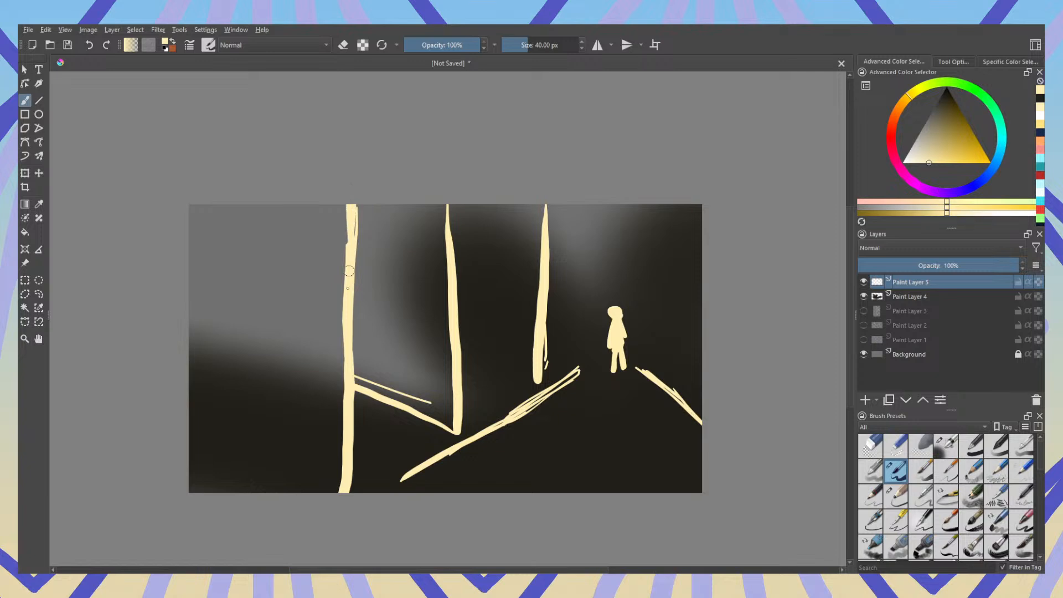
Step: Erase the stray thin line above the connecting diagonal, unmirror the view, and draw a tall vertical line left of the figure
{"action": "left_click_drag", "start_coordinate": [357, 379], "coordinate": [437, 413]}
{"action": "key", "text": "ctrl+z"}
{"action": "key", "text": "e"}
{"action": "left_click_drag", "start_coordinate": [361, 384], "coordinate": [434, 404]}
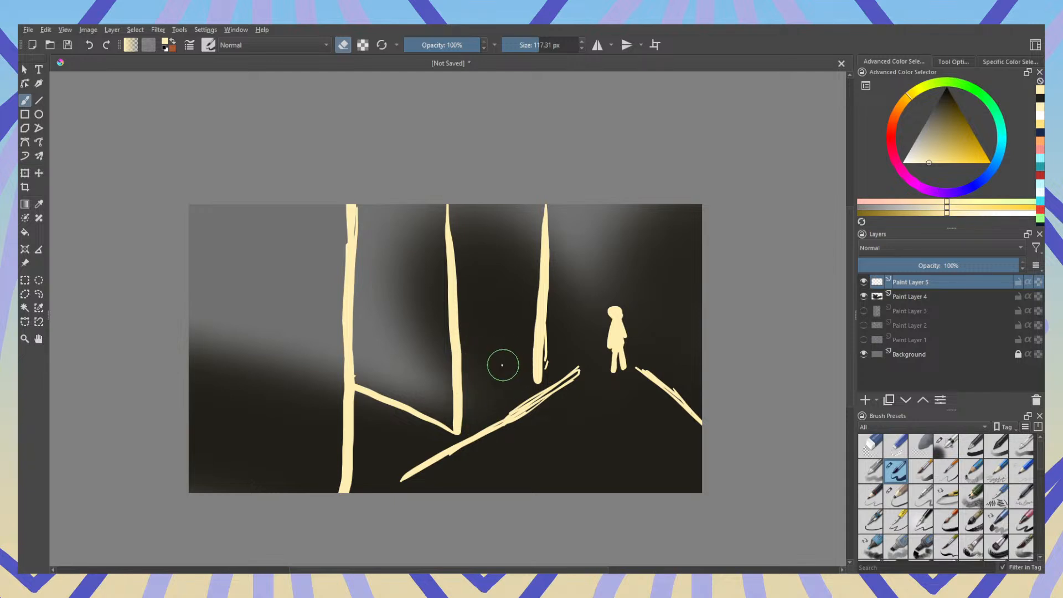
{"action": "key", "text": "m"}
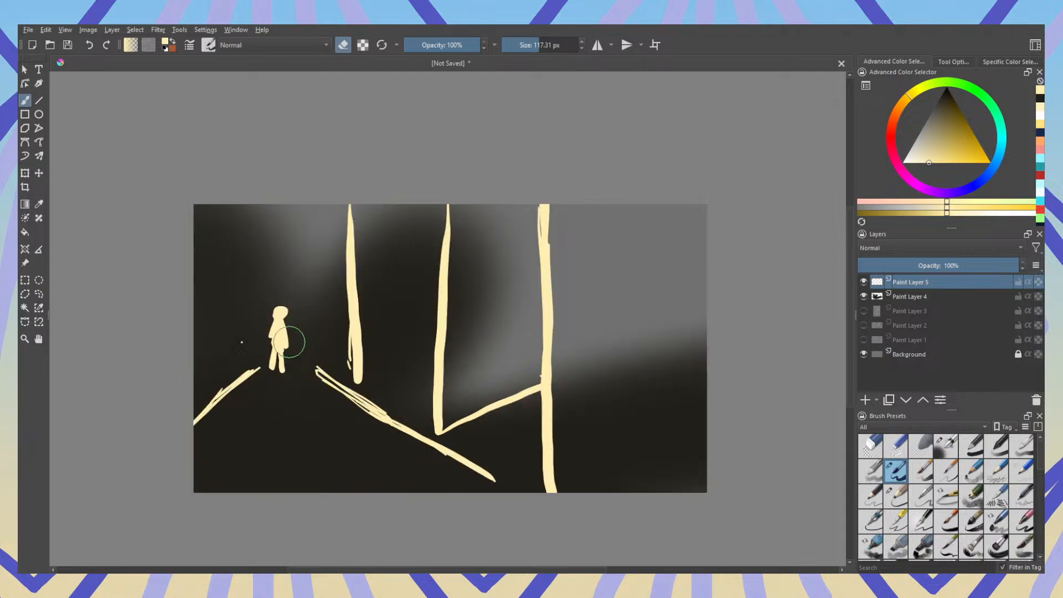
{"action": "key", "text": "e"}
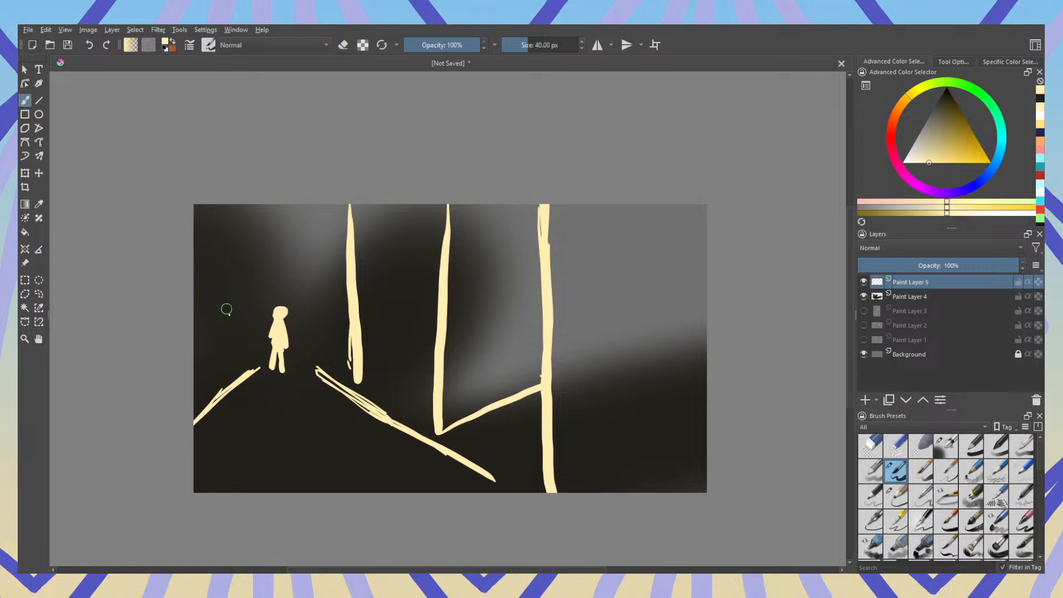
{"action": "left_click_drag", "start_coordinate": [232, 372], "coordinate": [228, 171]}
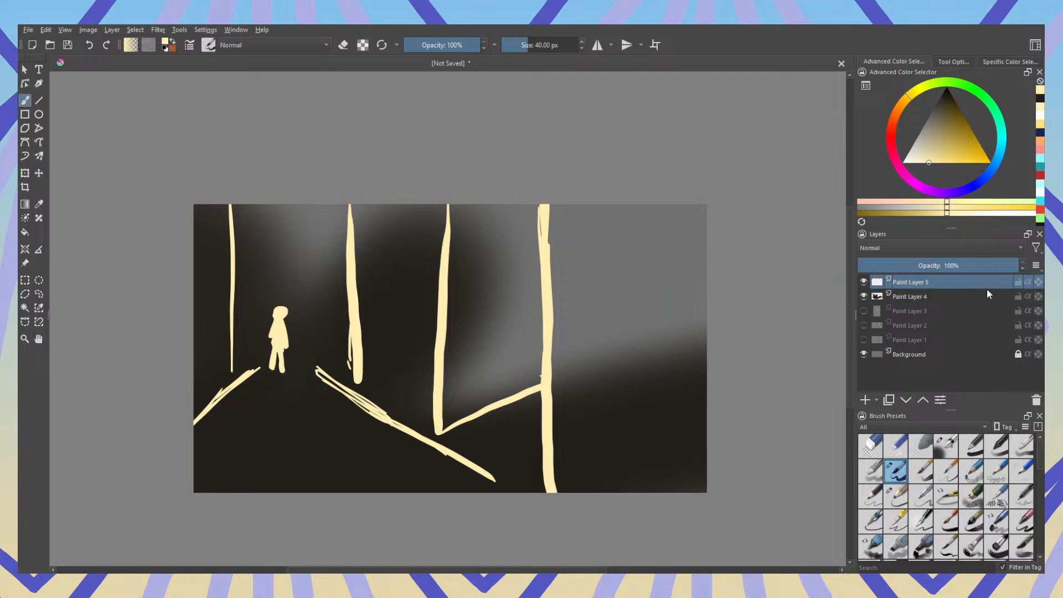
Step: On Paint Layer 4, darken the right side and the area around the figure with soft near-black strokes at 822.82 px
{"action": "left_click", "coordinate": [913, 299]}
{"action": "key", "text": "d"}
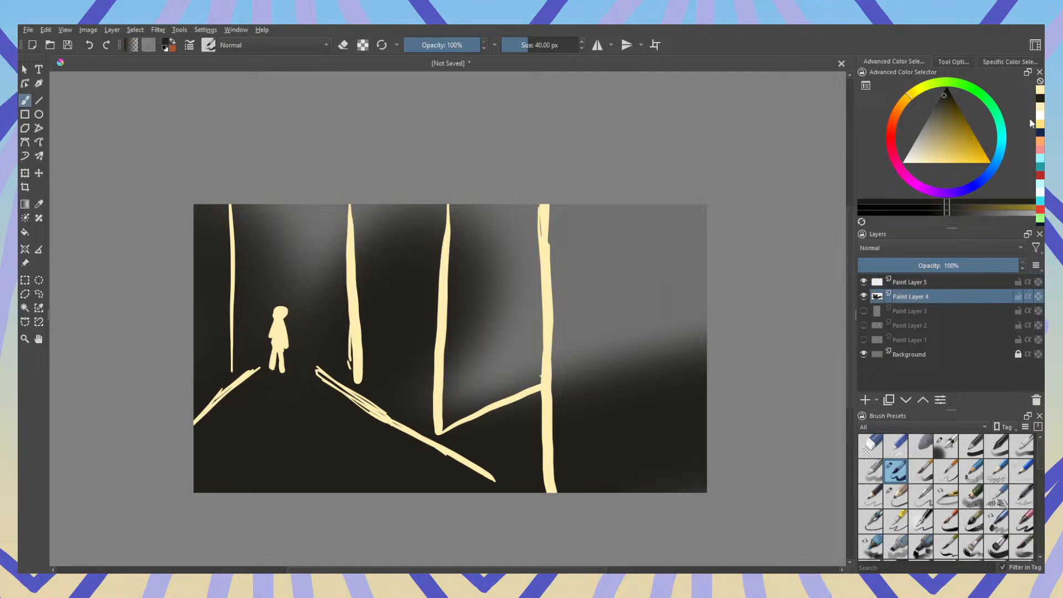
{"action": "left_click", "coordinate": [948, 445]}
{"action": "mouse_move", "coordinate": [613, 294]}
{"action": "left_mouse_down"}
{"action": "mouse_move", "coordinate": [620, 192]}
{"action": "mouse_move", "coordinate": [623, 388]}
{"action": "mouse_move", "coordinate": [639, 176]}
{"action": "left_mouse_up"}
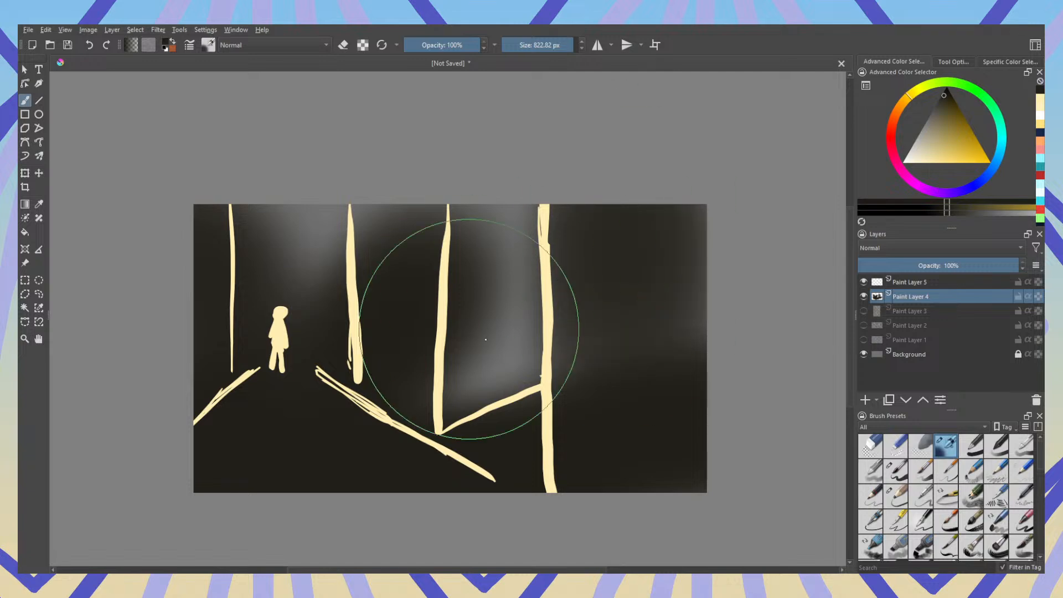
{"action": "mouse_move", "coordinate": [365, 286]}
{"action": "left_mouse_down"}
{"action": "mouse_move", "coordinate": [377, 213]}
{"action": "mouse_move", "coordinate": [272, 294]}
{"action": "mouse_move", "coordinate": [293, 192]}
{"action": "mouse_move", "coordinate": [306, 207]}
{"action": "mouse_move", "coordinate": [312, 295]}
{"action": "left_mouse_up"}
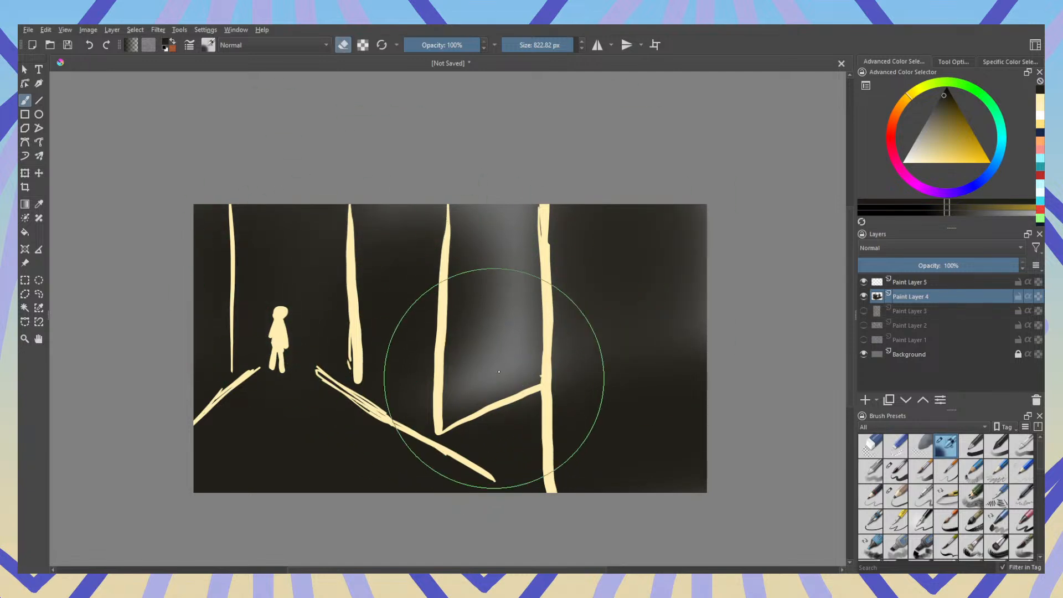
Step: Erase a soft light column between the two rightmost verticals and darken the area just left of it
{"action": "key", "text": "e"}
{"action": "mouse_move", "coordinate": [487, 380]}
{"action": "left_mouse_down"}
{"action": "mouse_move", "coordinate": [507, 430]}
{"action": "mouse_move", "coordinate": [501, 359]}
{"action": "mouse_move", "coordinate": [509, 419]}
{"action": "left_mouse_up"}
{"action": "mouse_move", "coordinate": [507, 306]}
{"action": "left_mouse_down"}
{"action": "mouse_move", "coordinate": [509, 411]}
{"action": "mouse_move", "coordinate": [510, 371]}
{"action": "left_mouse_up"}
{"action": "key", "text": "e"}
{"action": "left_click_drag", "start_coordinate": [413, 338], "coordinate": [406, 312]}
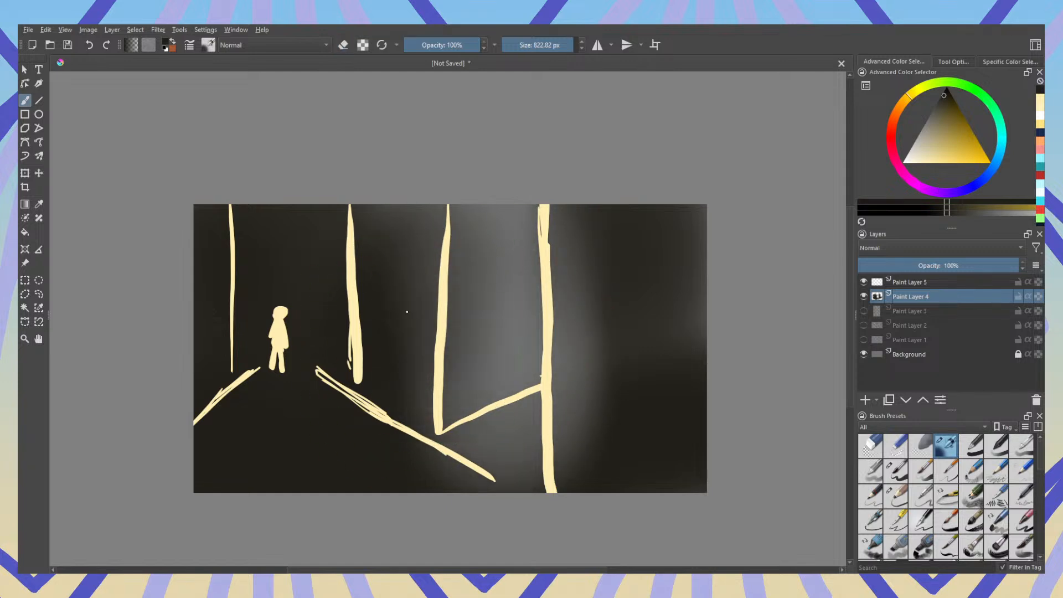
Step: Tighten the light column's edges and base and darken the far right with soft near-black strokes at 341.98 px
{"action": "left_click", "coordinate": [556, 44]}
{"action": "mouse_move", "coordinate": [410, 368]}
{"action": "left_mouse_down"}
{"action": "mouse_move", "coordinate": [423, 358]}
{"action": "mouse_move", "coordinate": [407, 206]}
{"action": "mouse_move", "coordinate": [380, 201]}
{"action": "left_mouse_up"}
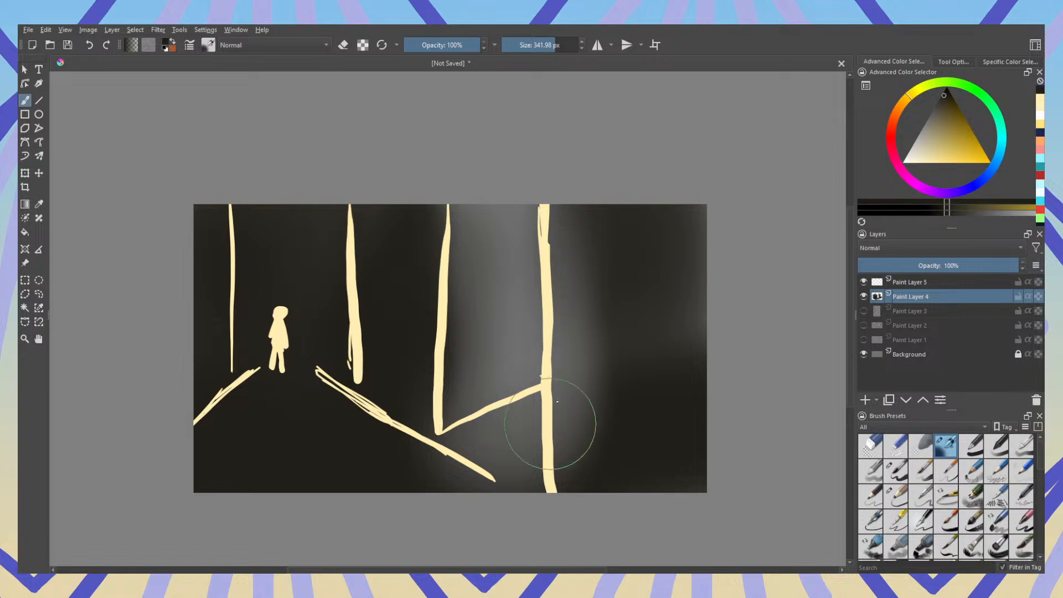
{"action": "mouse_move", "coordinate": [557, 416]}
{"action": "left_mouse_down"}
{"action": "mouse_move", "coordinate": [581, 336]}
{"action": "mouse_move", "coordinate": [576, 430]}
{"action": "mouse_move", "coordinate": [579, 201]}
{"action": "mouse_move", "coordinate": [572, 283]}
{"action": "mouse_move", "coordinate": [595, 298]}
{"action": "left_mouse_up"}
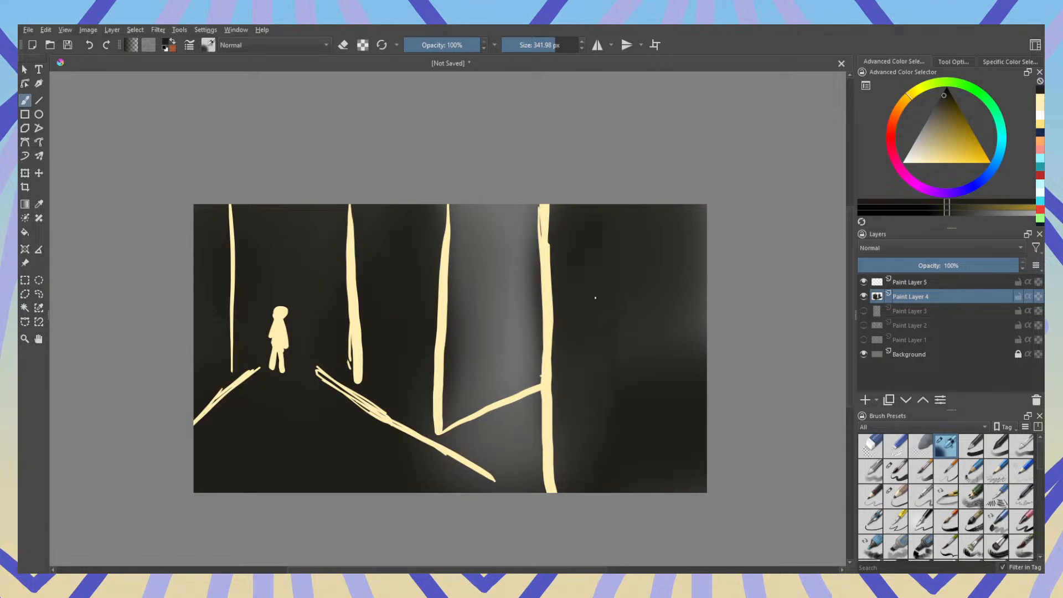
{"action": "left_click_drag", "start_coordinate": [674, 241], "coordinate": [684, 321]}
{"action": "left_click_drag", "start_coordinate": [513, 475], "coordinate": [457, 483]}
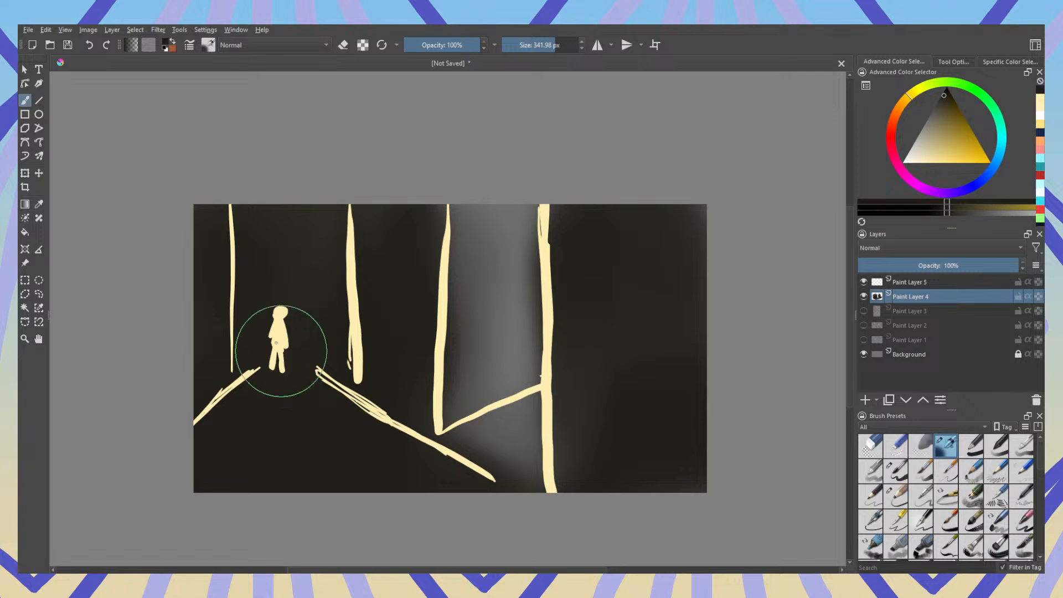
Step: Erase a soft glow around the figure and path on Paint Layer 4, then darken outside the two verticals flanking the figure
{"action": "key", "text": "e"}
{"action": "mouse_move", "coordinate": [281, 337]}
{"action": "left_mouse_down"}
{"action": "mouse_move", "coordinate": [288, 307]}
{"action": "mouse_move", "coordinate": [283, 336]}
{"action": "mouse_move", "coordinate": [276, 317]}
{"action": "mouse_move", "coordinate": [290, 320]}
{"action": "mouse_move", "coordinate": [278, 324]}
{"action": "mouse_move", "coordinate": [288, 331]}
{"action": "mouse_move", "coordinate": [278, 326]}
{"action": "mouse_move", "coordinate": [289, 318]}
{"action": "mouse_move", "coordinate": [279, 328]}
{"action": "mouse_move", "coordinate": [293, 327]}
{"action": "mouse_move", "coordinate": [268, 258]}
{"action": "mouse_move", "coordinate": [272, 192]}
{"action": "mouse_move", "coordinate": [271, 280]}
{"action": "left_mouse_up"}
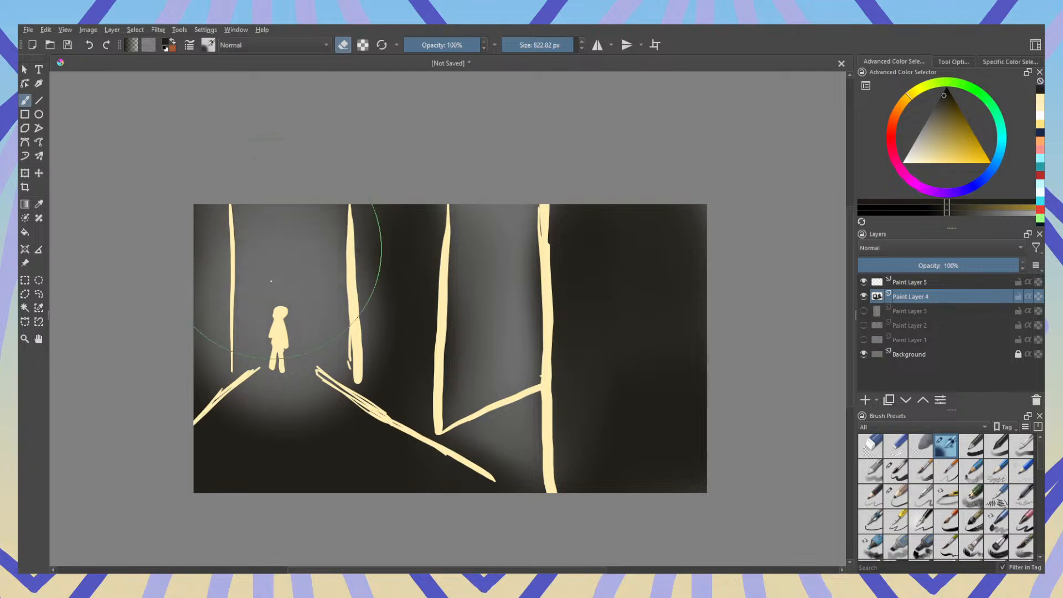
{"action": "mouse_move", "coordinate": [323, 405]}
{"action": "left_mouse_down"}
{"action": "mouse_move", "coordinate": [269, 423]}
{"action": "mouse_move", "coordinate": [310, 390]}
{"action": "left_mouse_up"}
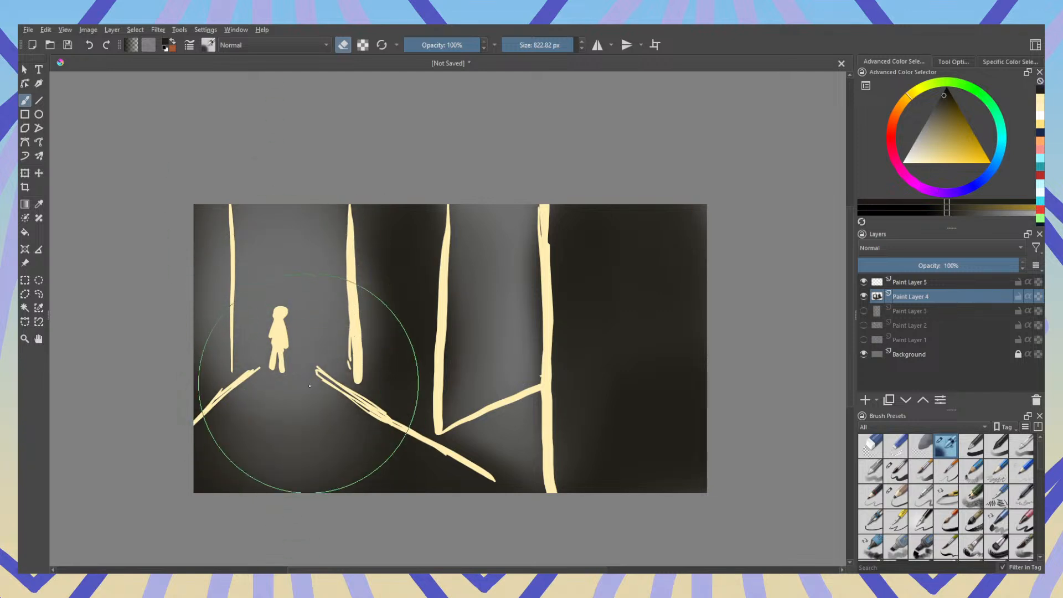
{"action": "key", "text": "e"}
{"action": "mouse_move", "coordinate": [372, 349]}
{"action": "left_mouse_down"}
{"action": "mouse_move", "coordinate": [366, 284]}
{"action": "mouse_move", "coordinate": [372, 329]}
{"action": "left_mouse_up"}
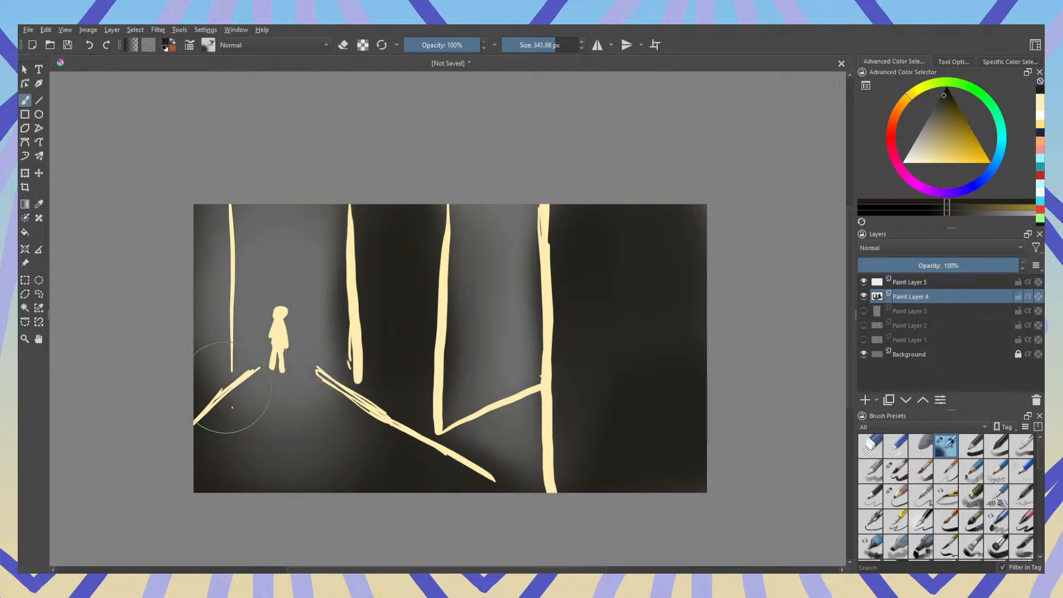
{"action": "mouse_move", "coordinate": [232, 418]}
{"action": "left_mouse_down"}
{"action": "mouse_move", "coordinate": [202, 275]}
{"action": "mouse_move", "coordinate": [214, 355]}
{"action": "mouse_move", "coordinate": [212, 329]}
{"action": "left_mouse_up"}
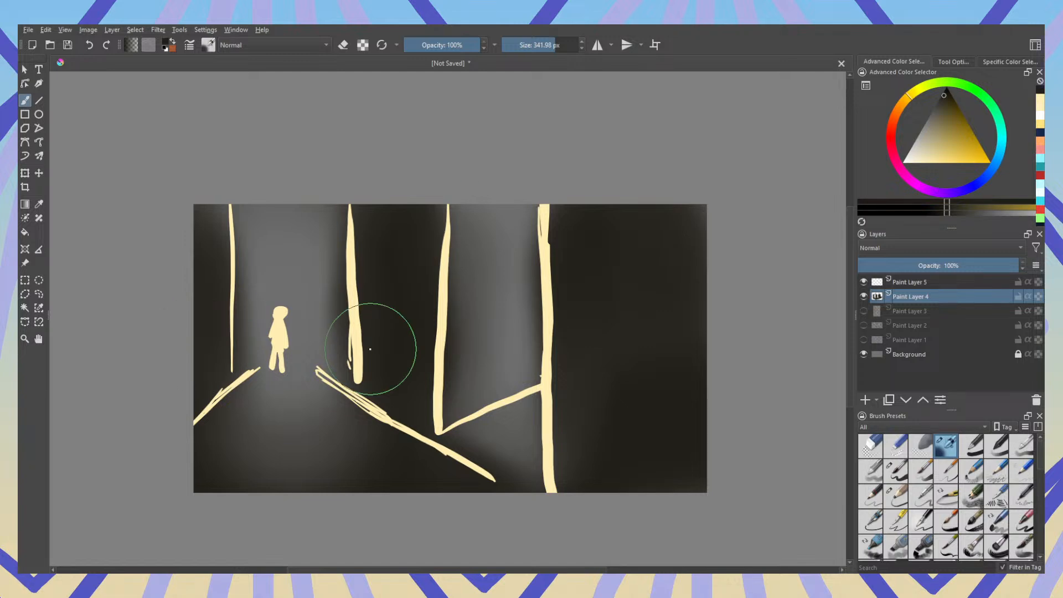
Step: Hide Paint Layers 4, 5 and 3 and show Paint Layers 1 and 2 to view the three-character lineup
{"action": "scroll", "coordinate": [681, 332], "scroll_direction": "up", "scroll_amount": 1}
{"action": "scroll", "coordinate": [631, 326], "scroll_direction": "down", "scroll_amount": 1}
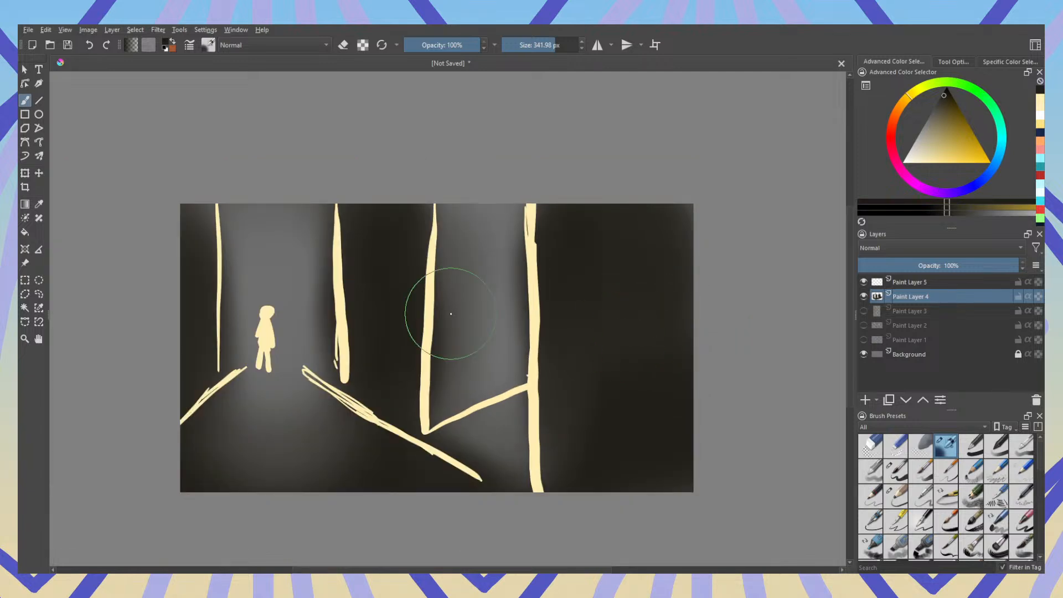
{"action": "left_click", "coordinate": [864, 296]}
{"action": "left_click", "coordinate": [864, 282]}
{"action": "left_click", "coordinate": [864, 311]}
{"action": "left_click", "coordinate": [864, 325]}
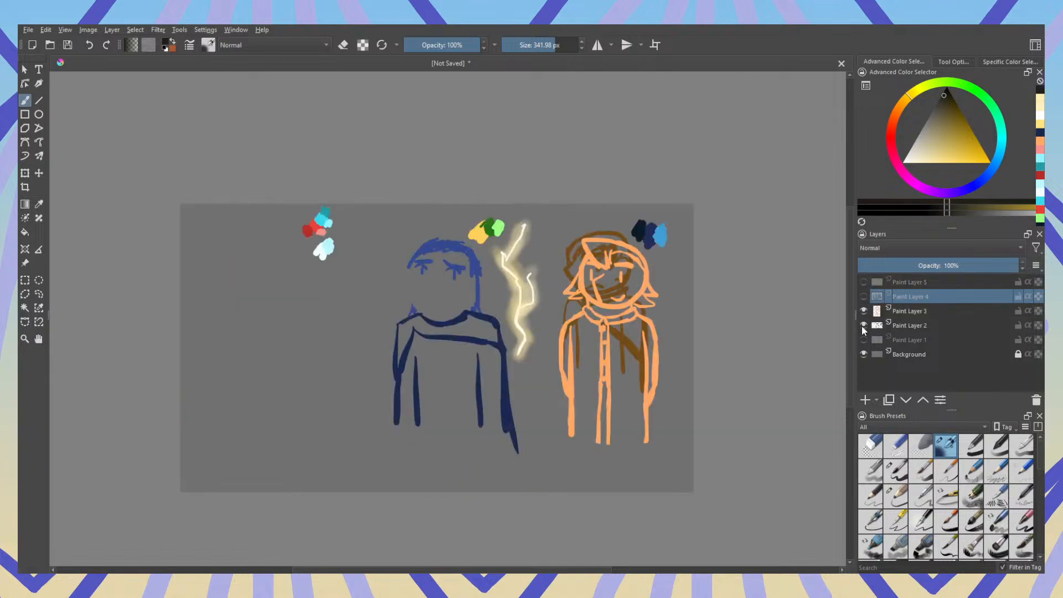
{"action": "left_click", "coordinate": [864, 340]}
{"action": "left_click", "coordinate": [865, 310]}
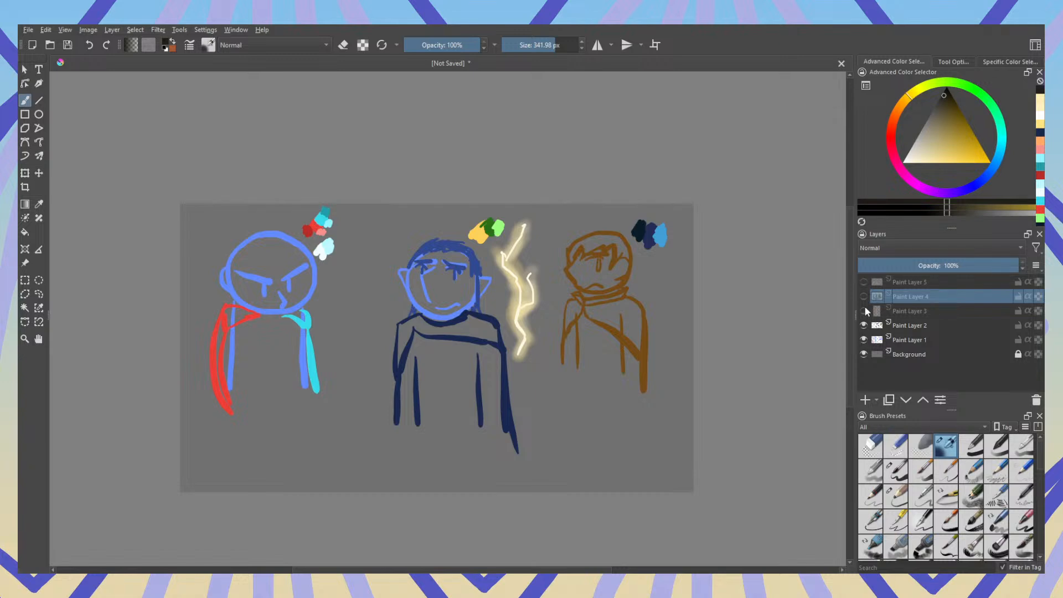
Step: Show Paint Layer 3 and hide Paint Layers 2 and 1 to view the orange character alone
{"action": "left_click", "coordinate": [864, 311]}
{"action": "left_click", "coordinate": [864, 325]}
{"action": "left_click", "coordinate": [865, 339]}
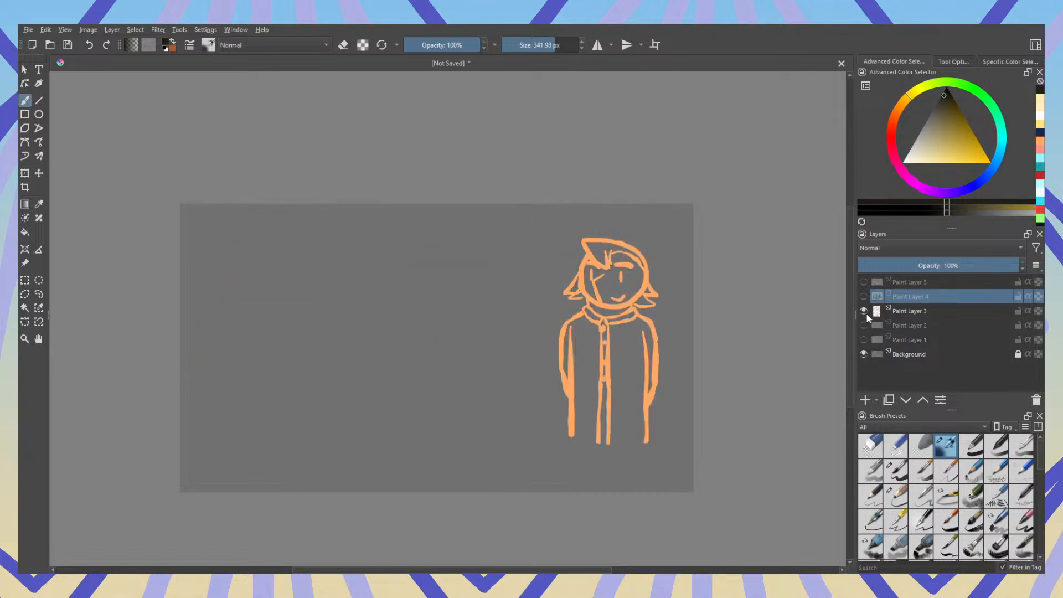
Step: Hide Paint Layer 3 and show Paint Layers 5 and 4 to view the shaded scene with the small figure
{"action": "left_click", "coordinate": [864, 310]}
{"action": "left_click", "coordinate": [864, 282]}
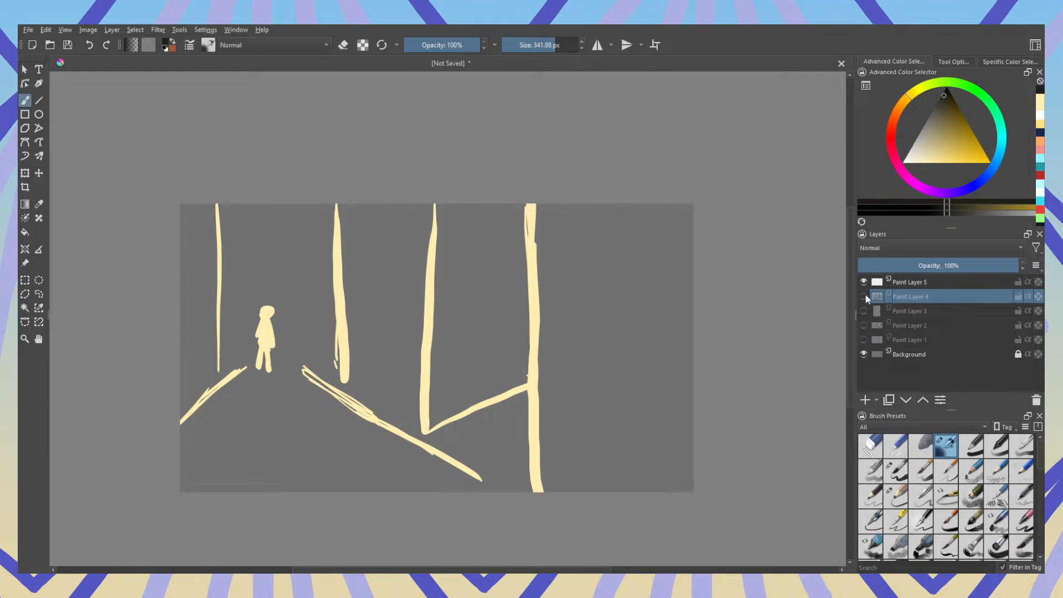
{"action": "left_click", "coordinate": [864, 296]}
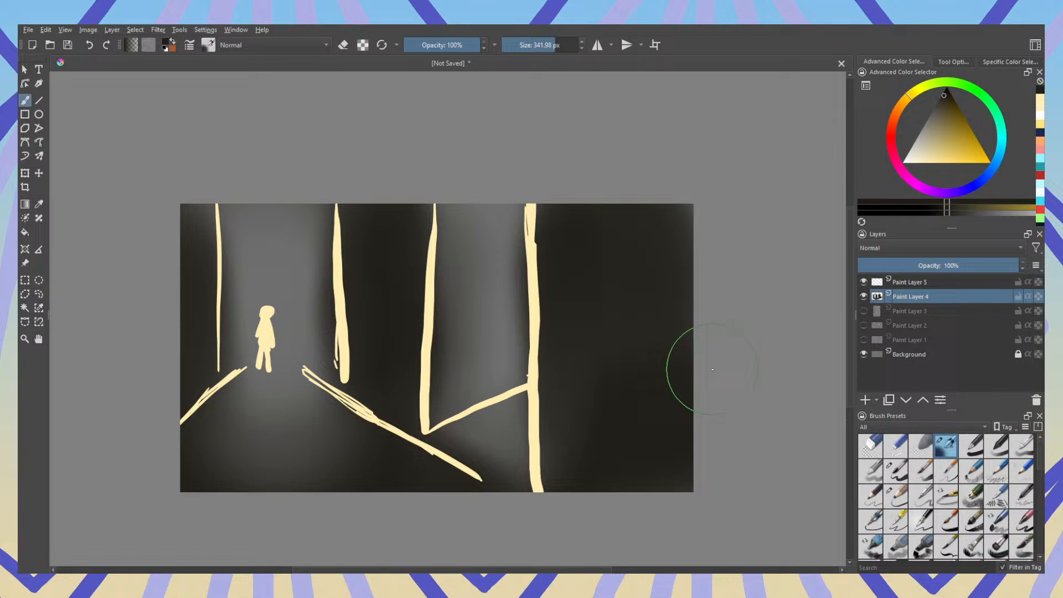
Step: Hide Paint Layers 4 and 5 and add a new paint layer above Paint Layer 5
{"action": "left_click", "coordinate": [864, 297]}
{"action": "left_click", "coordinate": [865, 282]}
{"action": "left_click", "coordinate": [896, 281]}
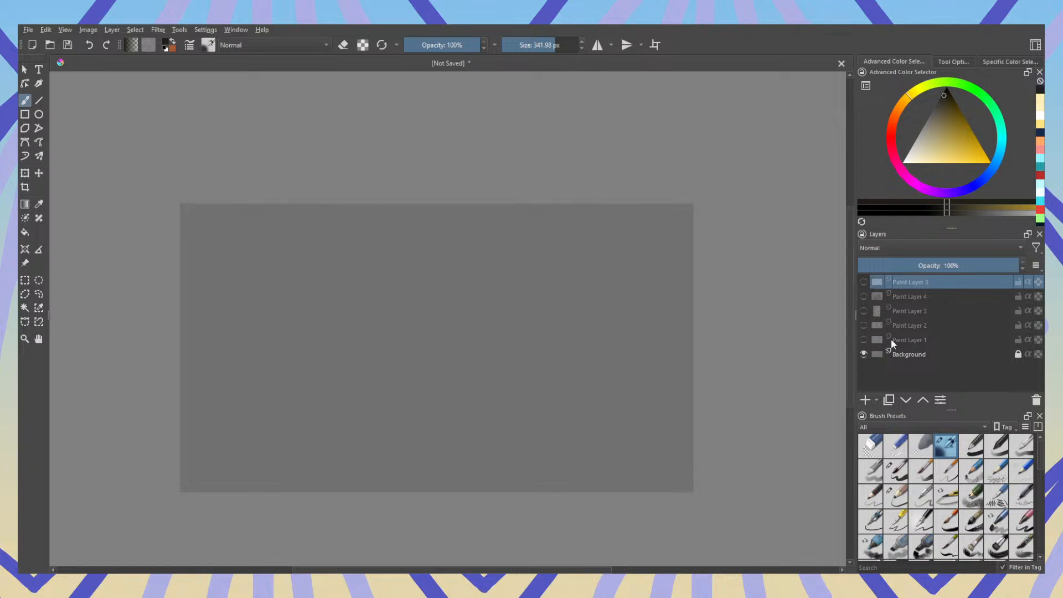
{"action": "left_click", "coordinate": [865, 399]}
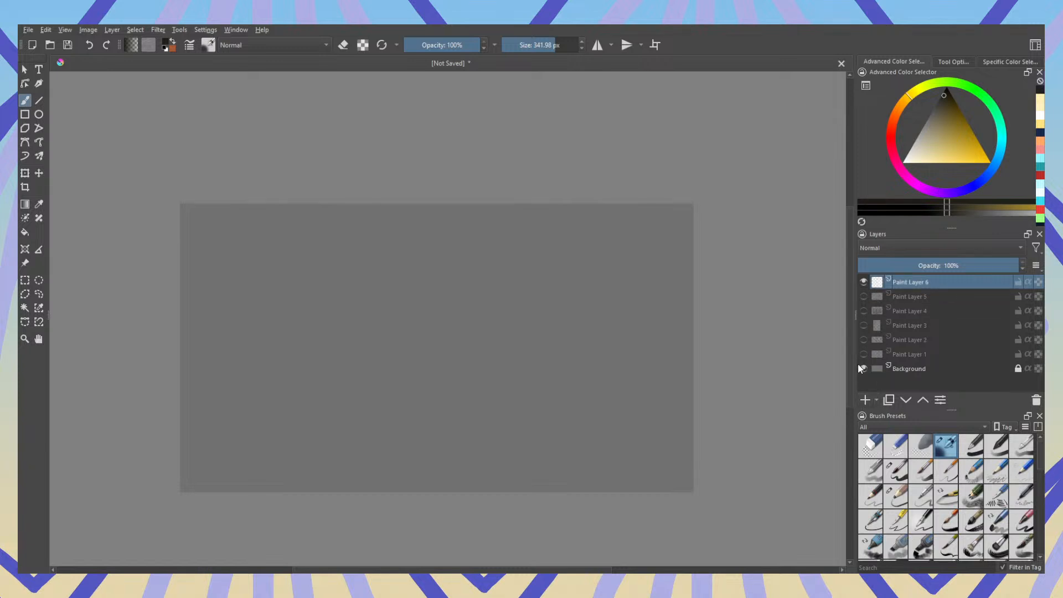
Step: Cover the whole canvas on Paint Layer 6 with near-black navy using the soft brush, enlarging it to 822.82 px
{"action": "left_click", "coordinate": [948, 93]}
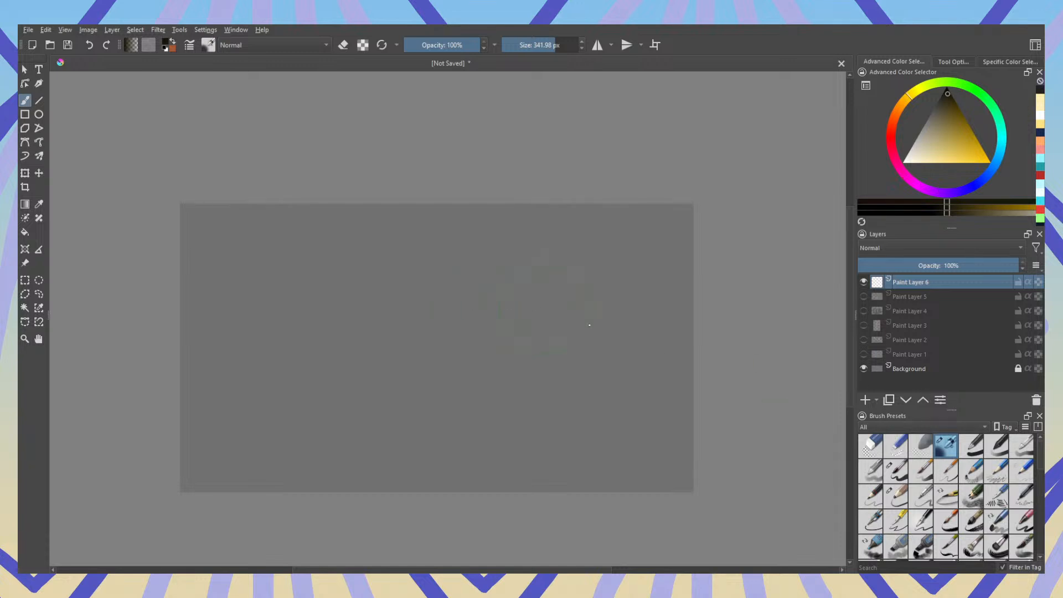
{"action": "left_click", "coordinate": [563, 49]}
{"action": "mouse_move", "coordinate": [256, 266]}
{"action": "left_mouse_down"}
{"action": "mouse_move", "coordinate": [190, 318]}
{"action": "mouse_move", "coordinate": [482, 294]}
{"action": "left_mouse_up"}
{"action": "key", "text": "ctrl+z"}
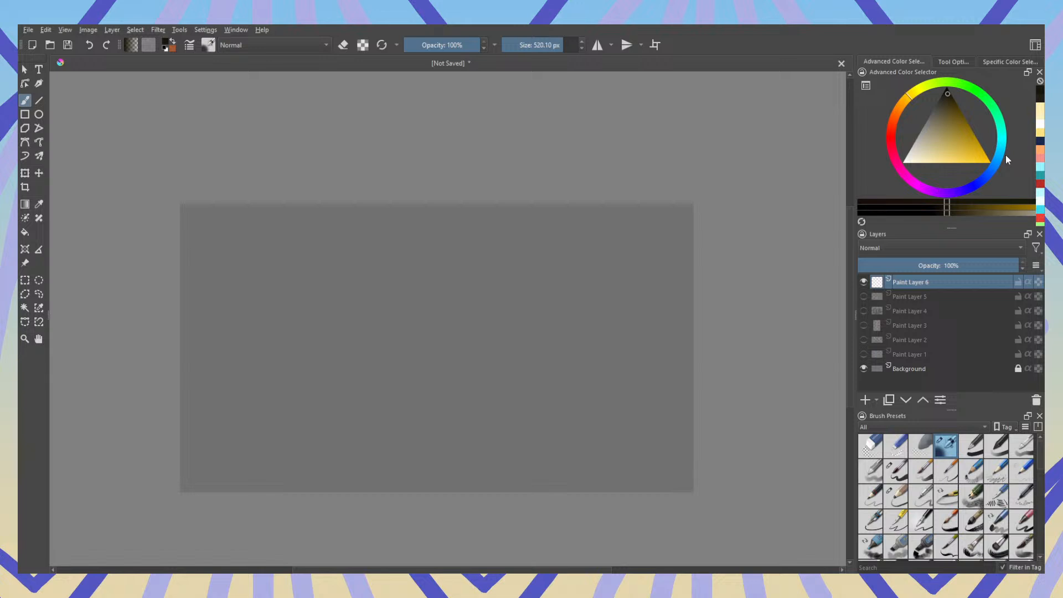
{"action": "left_click", "coordinate": [984, 178]}
{"action": "mouse_move", "coordinate": [571, 277]}
{"action": "left_mouse_down"}
{"action": "mouse_move", "coordinate": [250, 277]}
{"action": "mouse_move", "coordinate": [232, 438]}
{"action": "mouse_move", "coordinate": [564, 490]}
{"action": "mouse_move", "coordinate": [487, 346]}
{"action": "mouse_move", "coordinate": [214, 221]}
{"action": "mouse_move", "coordinate": [451, 355]}
{"action": "mouse_move", "coordinate": [746, 412]}
{"action": "mouse_move", "coordinate": [727, 382]}
{"action": "left_mouse_up"}
Step: Erase a soft, wavy light area from the navy's lower and right part at 822.82 px
{"action": "left_click", "coordinate": [344, 46]}
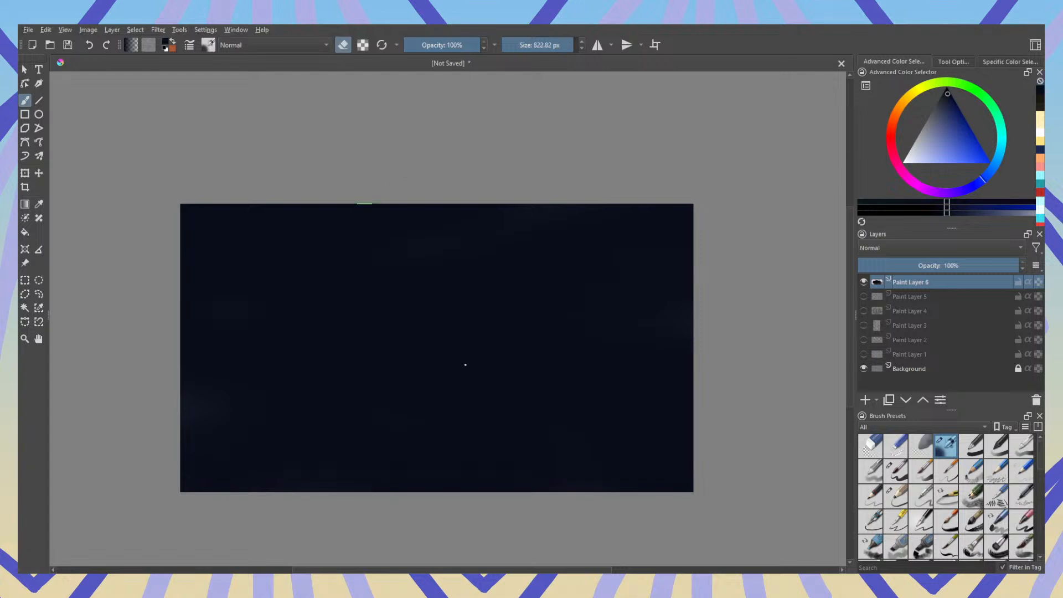
{"action": "mouse_move", "coordinate": [465, 365]}
{"action": "left_mouse_down"}
{"action": "mouse_move", "coordinate": [601, 430]}
{"action": "mouse_move", "coordinate": [687, 344]}
{"action": "mouse_move", "coordinate": [244, 493]}
{"action": "left_mouse_up"}
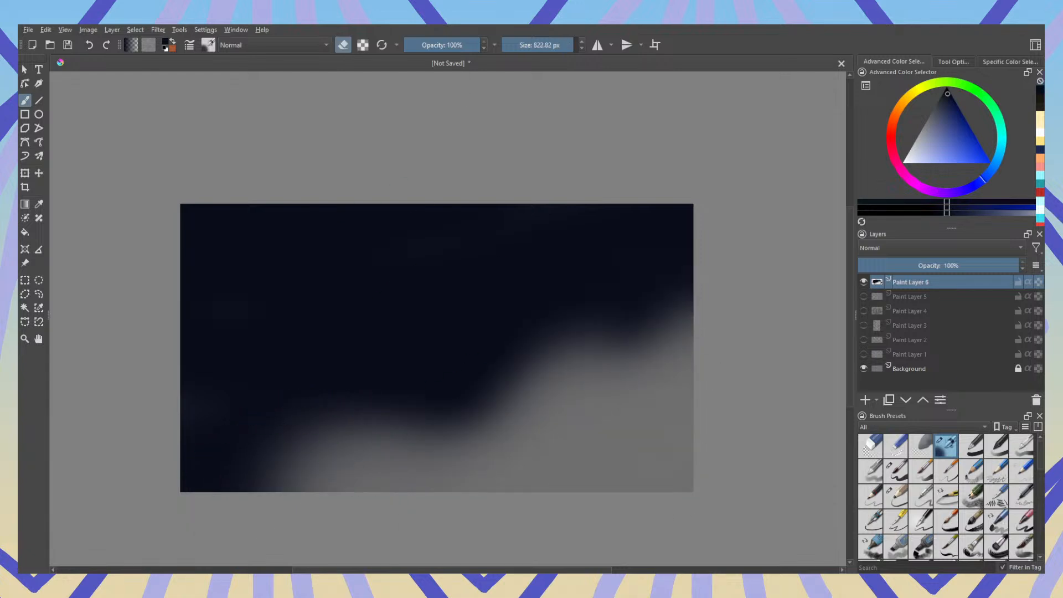
{"action": "key", "text": "e"}
Step: On a new layer, outline a rocky ledge with an overhanging tip and supports below in dark grey at 40 px
{"action": "left_click_drag", "start_coordinate": [941, 119], "coordinate": [935, 105]}
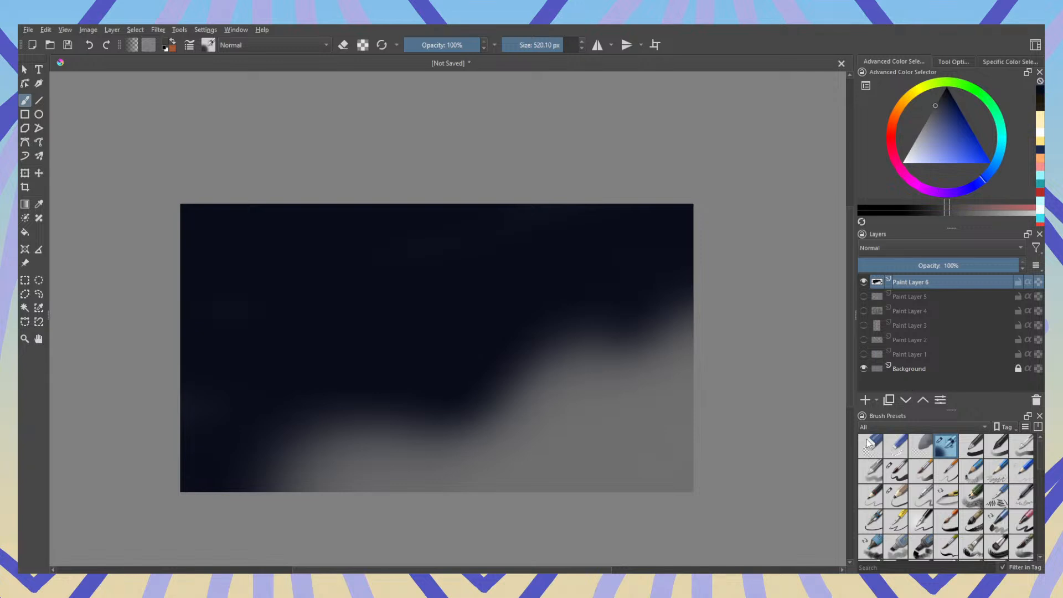
{"action": "left_click", "coordinate": [865, 400]}
{"action": "left_click", "coordinate": [895, 483]}
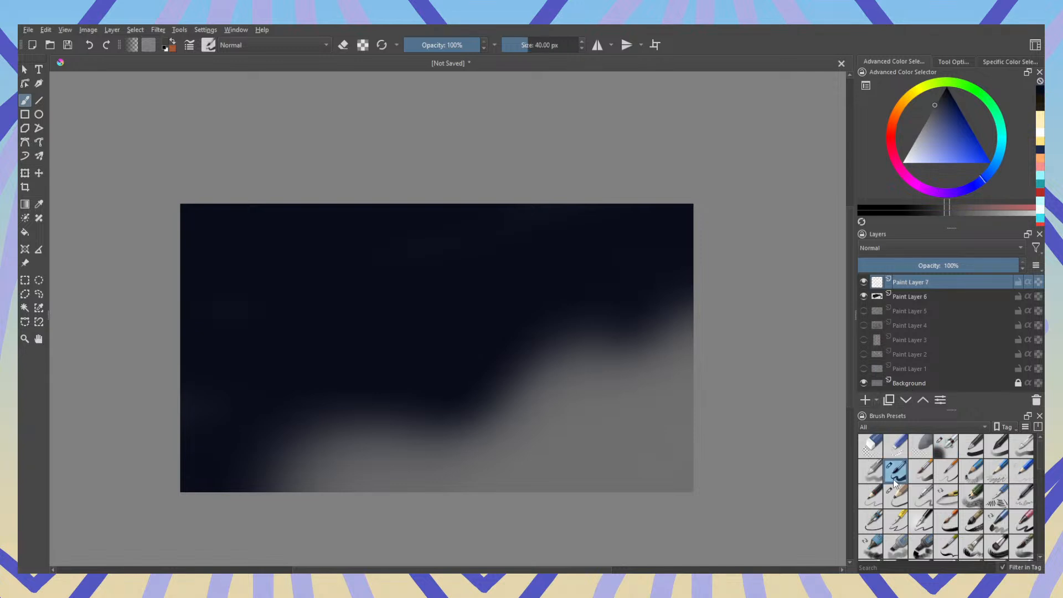
{"action": "mouse_move", "coordinate": [182, 390]}
{"action": "left_mouse_down"}
{"action": "mouse_move", "coordinate": [261, 340]}
{"action": "mouse_move", "coordinate": [399, 338]}
{"action": "mouse_move", "coordinate": [489, 321]}
{"action": "mouse_move", "coordinate": [566, 341]}
{"action": "left_mouse_up"}
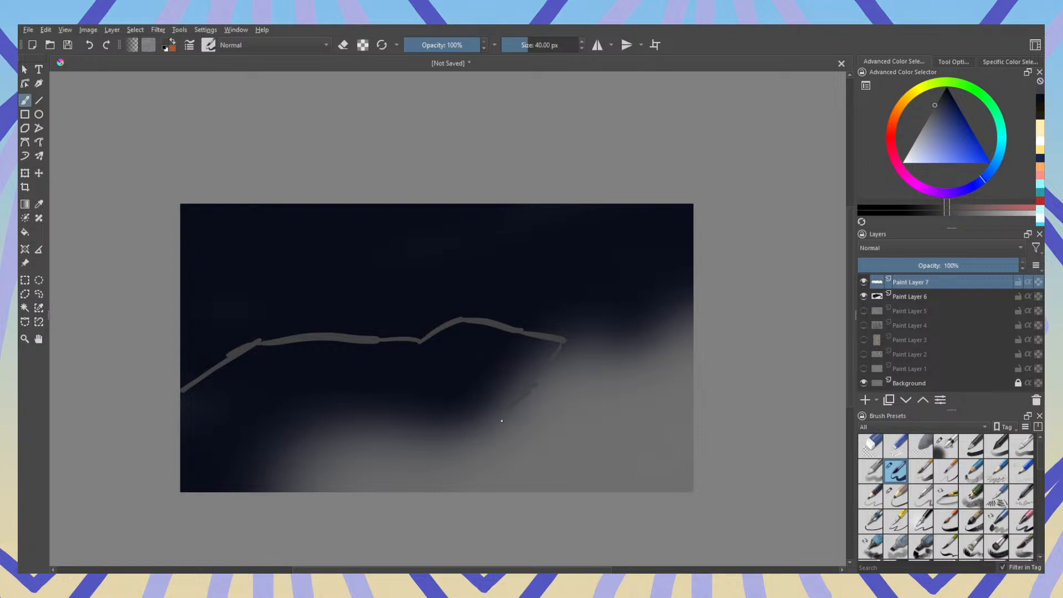
{"action": "left_click_drag", "start_coordinate": [502, 421], "coordinate": [486, 492]}
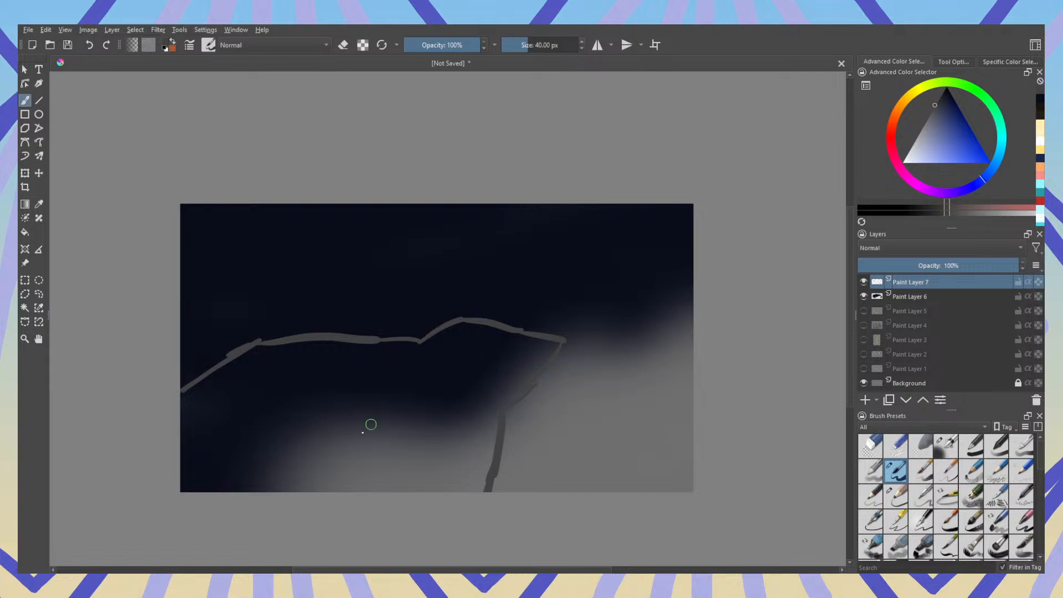
{"action": "mouse_move", "coordinate": [424, 342]}
{"action": "left_mouse_down"}
{"action": "mouse_move", "coordinate": [383, 412]}
{"action": "mouse_move", "coordinate": [407, 527]}
{"action": "left_mouse_up"}
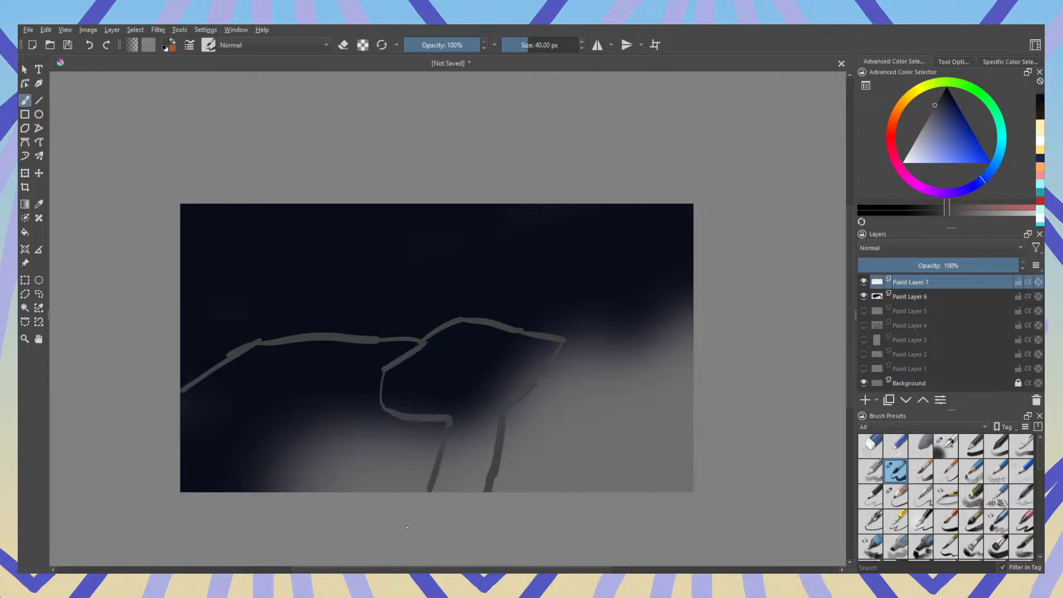
{"action": "left_click_drag", "start_coordinate": [383, 413], "coordinate": [404, 520]}
Step: Add the ledge's inner contours: its lower rim, the overhang's underside and side plane, and a thicker upper edge
{"action": "mouse_move", "coordinate": [349, 424]}
{"action": "left_mouse_down"}
{"action": "mouse_move", "coordinate": [330, 365]}
{"action": "mouse_move", "coordinate": [193, 390]}
{"action": "left_mouse_up"}
{"action": "left_click_drag", "start_coordinate": [447, 424], "coordinate": [504, 394]}
{"action": "left_click_drag", "start_coordinate": [408, 362], "coordinate": [410, 413]}
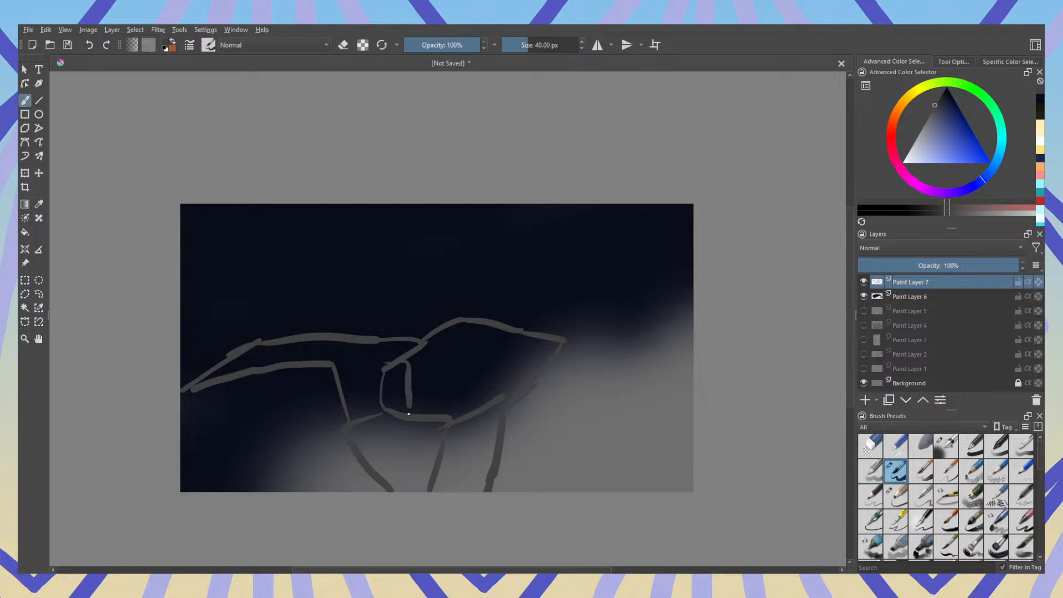
{"action": "mouse_move", "coordinate": [444, 317]}
{"action": "left_mouse_down"}
{"action": "mouse_move", "coordinate": [413, 358]}
{"action": "mouse_move", "coordinate": [383, 369]}
{"action": "mouse_move", "coordinate": [524, 320]}
{"action": "mouse_move", "coordinate": [555, 335]}
{"action": "mouse_move", "coordinate": [501, 397]}
{"action": "left_mouse_up"}
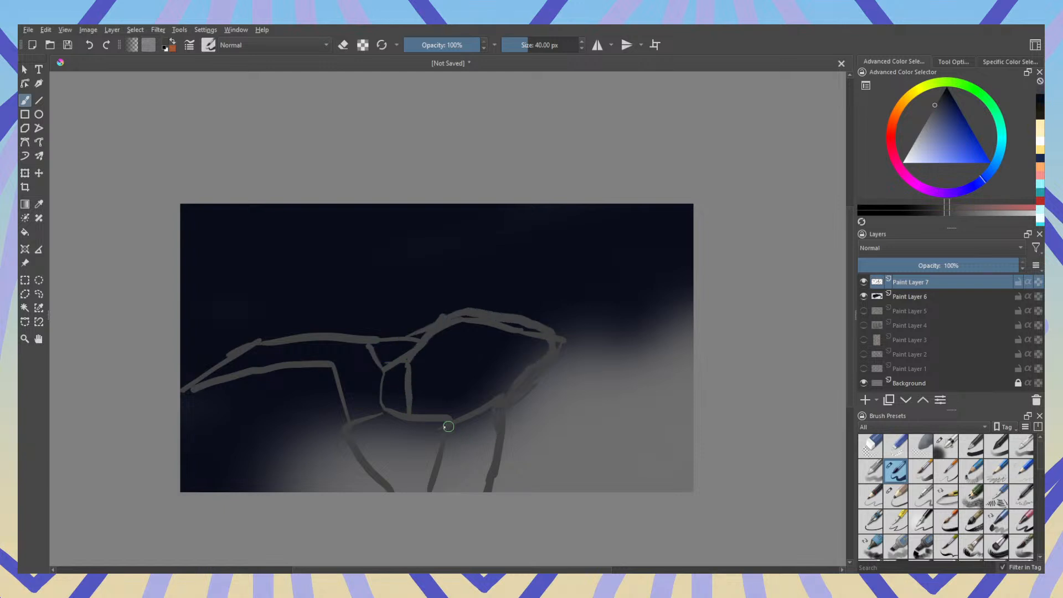
Step: Reinforce the ledge's lower rim and draw curved rock lines beneath it down to the canvas's lower edge
{"action": "mouse_move", "coordinate": [411, 420]}
{"action": "left_mouse_down"}
{"action": "mouse_move", "coordinate": [376, 420]}
{"action": "mouse_move", "coordinate": [314, 376]}
{"action": "mouse_move", "coordinate": [183, 392]}
{"action": "left_mouse_up"}
{"action": "left_click_drag", "start_coordinate": [332, 421], "coordinate": [301, 476]}
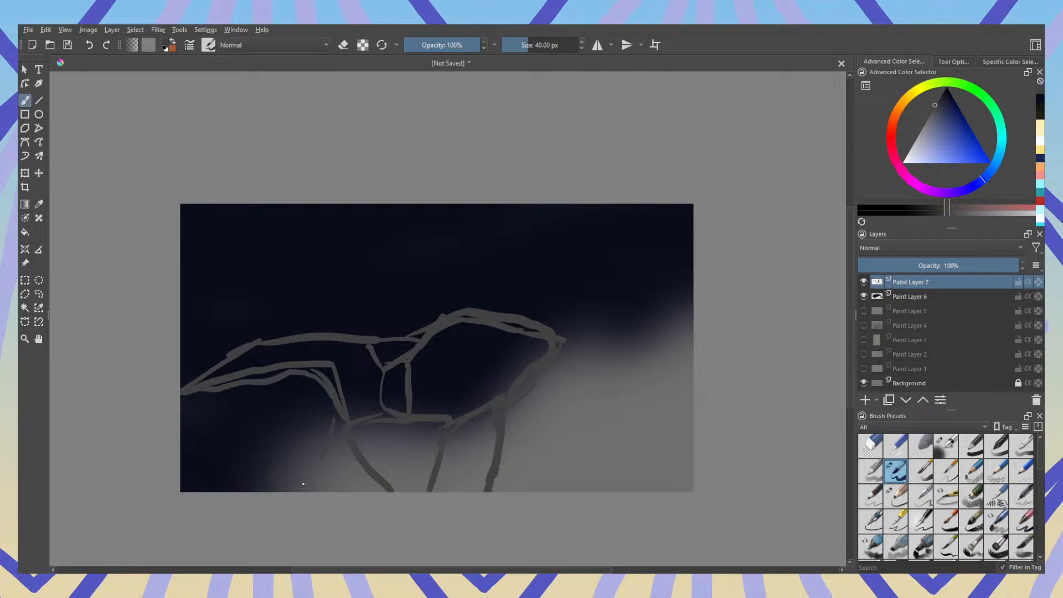
{"action": "mouse_move", "coordinate": [235, 392]}
{"action": "left_mouse_down"}
{"action": "mouse_move", "coordinate": [266, 460]}
{"action": "mouse_move", "coordinate": [262, 491]}
{"action": "mouse_move", "coordinate": [183, 479]}
{"action": "left_mouse_up"}
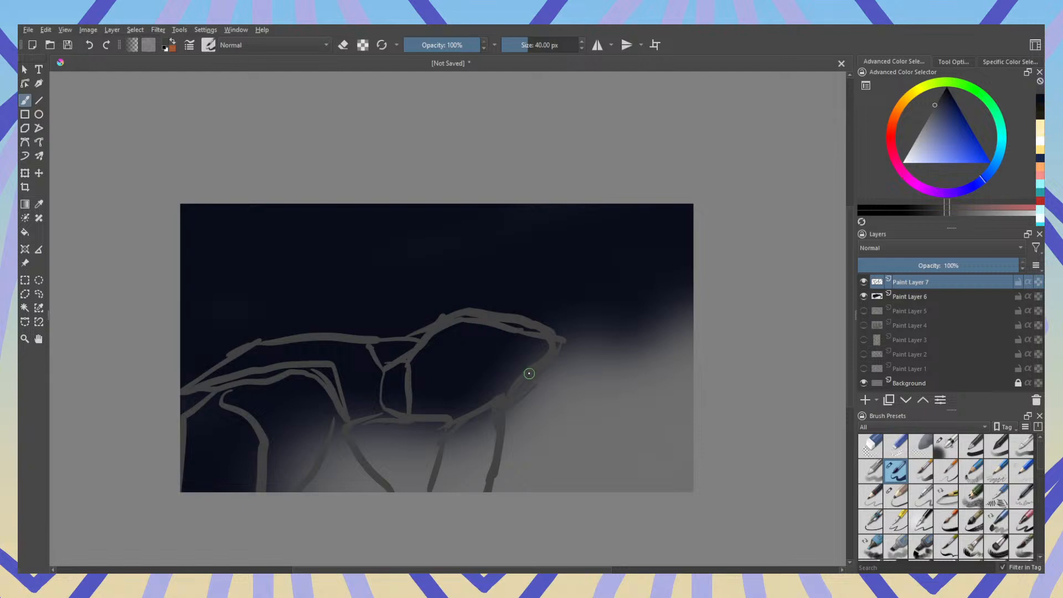
Step: Sketch a light blue figure with a round head and bent limbs above the ledge at 40 px
{"action": "left_click_drag", "start_coordinate": [966, 127], "coordinate": [950, 181]}
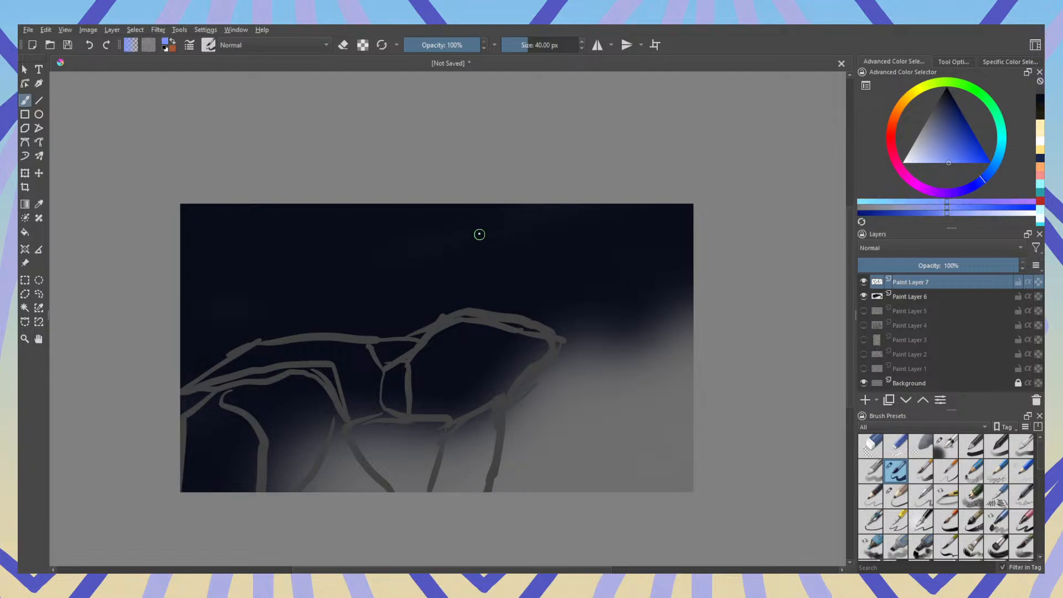
{"action": "mouse_move", "coordinate": [470, 231]}
{"action": "left_mouse_down"}
{"action": "mouse_move", "coordinate": [467, 261]}
{"action": "mouse_move", "coordinate": [483, 240]}
{"action": "mouse_move", "coordinate": [464, 231]}
{"action": "mouse_move", "coordinate": [429, 279]}
{"action": "mouse_move", "coordinate": [438, 302]}
{"action": "mouse_move", "coordinate": [454, 296]}
{"action": "mouse_move", "coordinate": [478, 314]}
{"action": "left_mouse_up"}
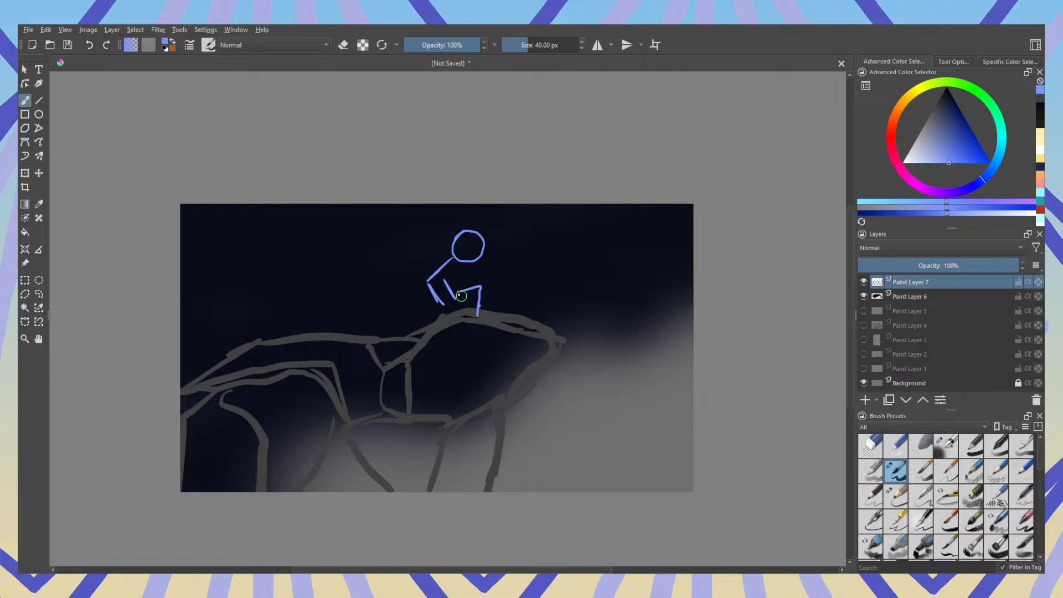
{"action": "key", "text": "ctrl+z"}
{"action": "mouse_move", "coordinate": [460, 297]}
{"action": "left_mouse_down"}
{"action": "mouse_move", "coordinate": [447, 309]}
{"action": "mouse_move", "coordinate": [469, 305]}
{"action": "mouse_move", "coordinate": [443, 310]}
{"action": "left_mouse_up"}
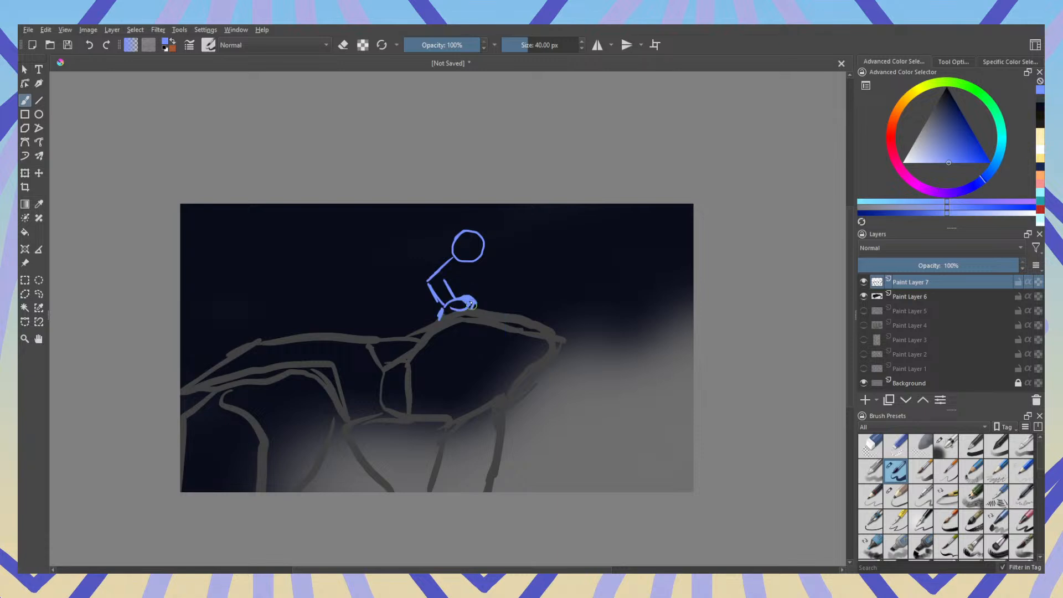
Step: Try alternative torso and arm lines under the figure's head, undoing the rejected strokes
{"action": "left_click_drag", "start_coordinate": [476, 261], "coordinate": [480, 304]}
{"action": "key", "text": "ctrl+z"}
{"action": "key", "text": "ctrl+z"}
{"action": "key", "text": "ctrl+z"}
{"action": "key", "text": "ctrl+z"}
{"action": "mouse_move", "coordinate": [479, 261]}
{"action": "left_mouse_down"}
{"action": "mouse_move", "coordinate": [497, 286]}
{"action": "mouse_move", "coordinate": [479, 279]}
{"action": "mouse_move", "coordinate": [486, 305]}
{"action": "left_mouse_up"}
{"action": "key", "text": "ctrl+z"}
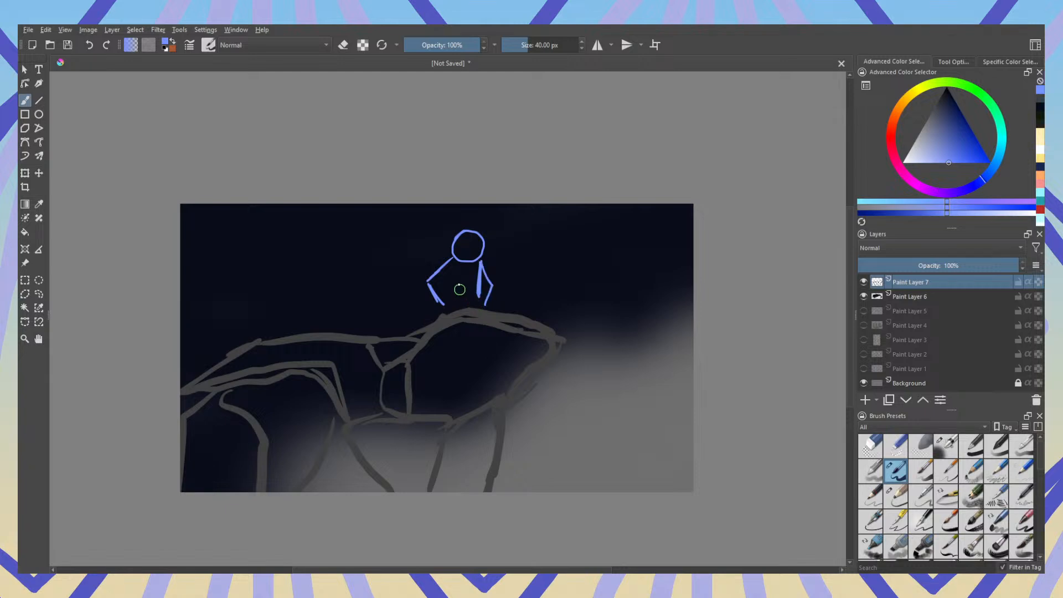
{"action": "key", "text": "ctrl+z"}
Step: Erase the overhang's raised upper edge at 117.31 px and redraw it flatter in dark grey at 40 px
{"action": "key", "text": "e"}
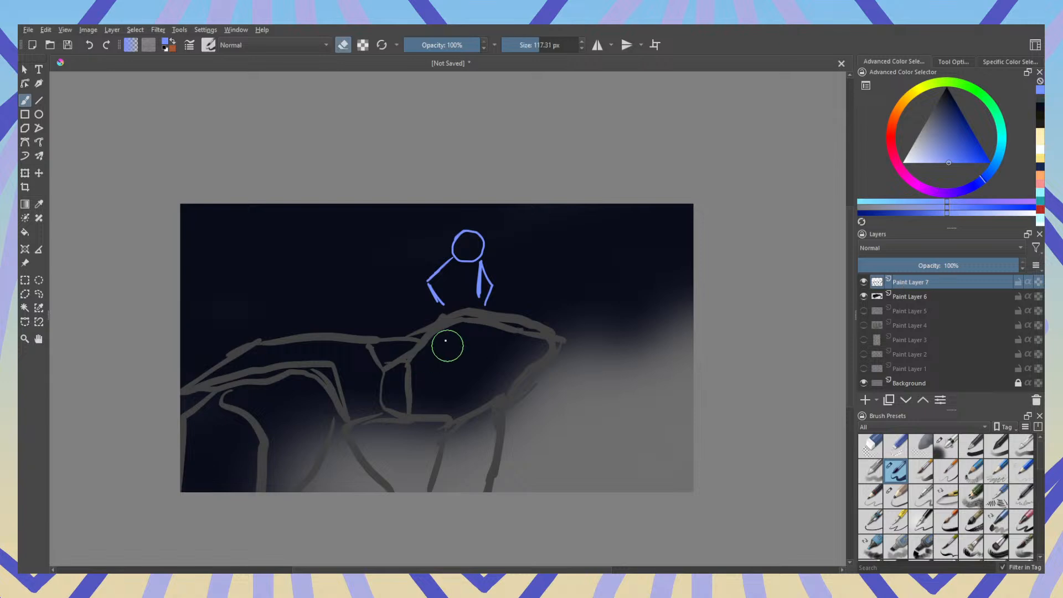
{"action": "left_click_drag", "start_coordinate": [437, 319], "coordinate": [542, 331]}
{"action": "key", "text": "e"}
{"action": "left_click", "coordinate": [434, 327], "text": "ctrl"}
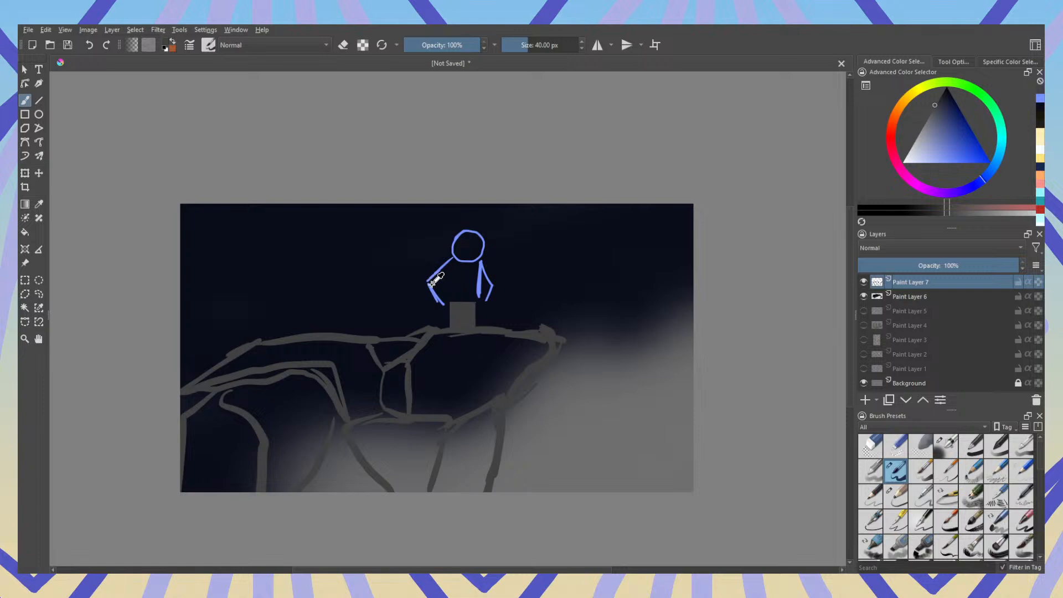
Step: Try adding inner arm and leg lines to the figure in light blue, and undo the strokes
{"action": "left_click", "coordinate": [445, 302], "text": "ctrl"}
{"action": "mouse_move", "coordinate": [445, 282]}
{"action": "left_mouse_down"}
{"action": "mouse_move", "coordinate": [454, 300]}
{"action": "mouse_move", "coordinate": [453, 276]}
{"action": "left_mouse_up"}
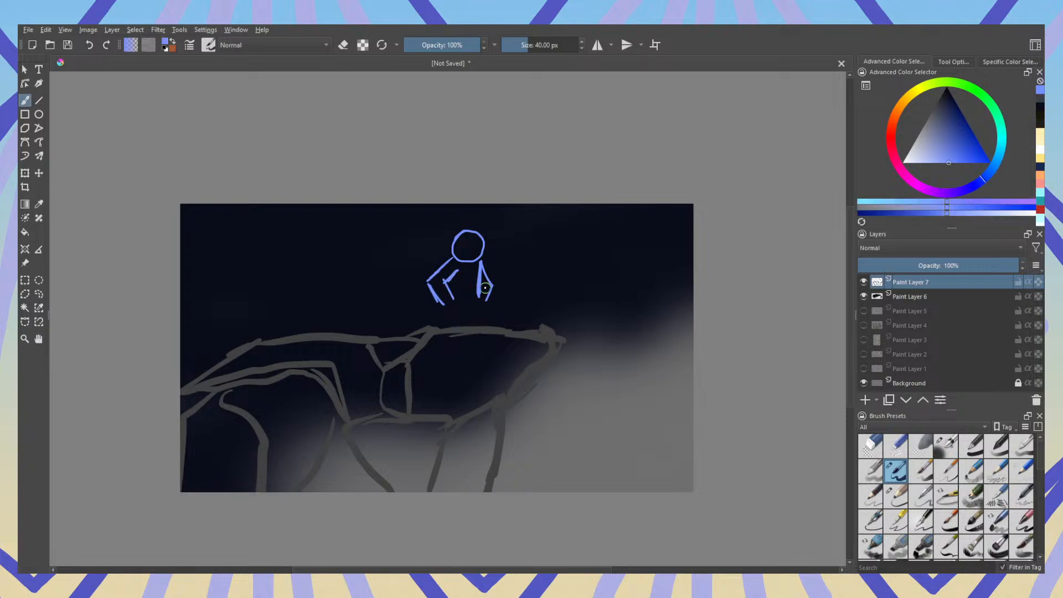
{"action": "left_click_drag", "start_coordinate": [444, 305], "coordinate": [454, 300]}
{"action": "mouse_move", "coordinate": [445, 308]}
{"action": "left_mouse_down"}
{"action": "mouse_move", "coordinate": [472, 307]}
{"action": "mouse_move", "coordinate": [465, 328]}
{"action": "mouse_move", "coordinate": [461, 301]}
{"action": "mouse_move", "coordinate": [475, 322]}
{"action": "left_mouse_up"}
{"action": "key", "text": "ctrl+z"}
{"action": "key", "text": "ctrl+z"}
{"action": "key", "text": "ctrl+z"}
{"action": "key", "text": "ctrl+z"}
{"action": "key", "text": "ctrl+z"}
{"action": "key", "text": "ctrl+z"}
{"action": "key", "text": "ctrl+z"}
{"action": "key", "text": "ctrl+z"}
{"action": "key", "text": "ctrl+z"}
{"action": "key", "text": "ctrl+z"}
{"action": "key", "text": "ctrl+z"}
{"action": "key", "text": "ctrl+shift+z"}
{"action": "key", "text": "ctrl+shift+z"}
Step: Erase the light blue figure's head, arms and torso above the ledge at 117.31 px
{"action": "key", "text": "e"}
{"action": "left_click_drag", "start_coordinate": [485, 249], "coordinate": [481, 295]}
{"action": "mouse_move", "coordinate": [477, 238]}
{"action": "left_mouse_down"}
{"action": "mouse_move", "coordinate": [438, 260]}
{"action": "mouse_move", "coordinate": [437, 291]}
{"action": "left_mouse_up"}
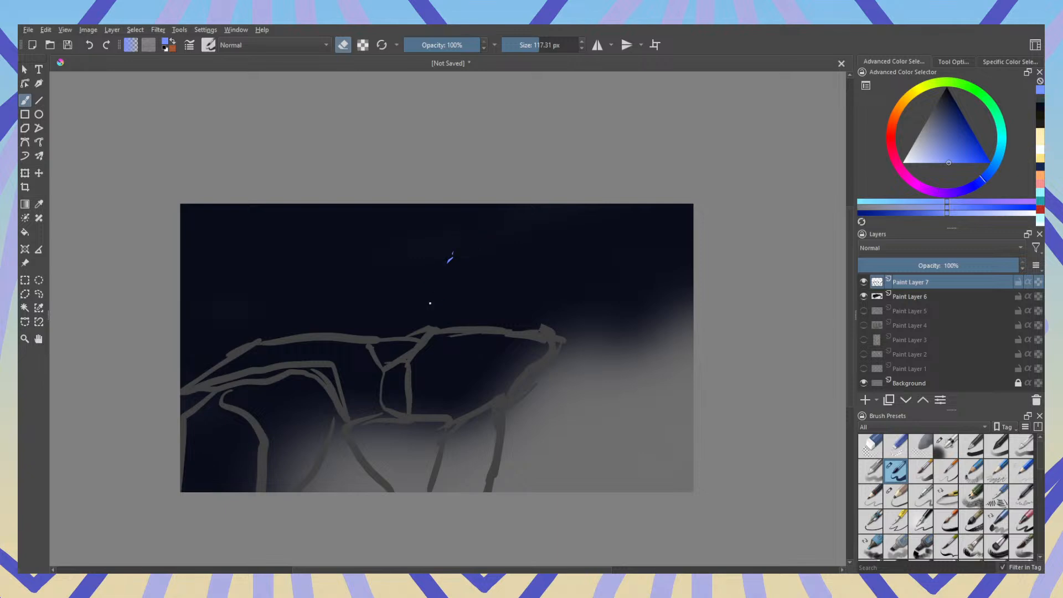
Step: Sketch a new crouching figure's torso and folded legs on the ledge in light blue at 40 px
{"action": "key", "text": "e"}
{"action": "mouse_move", "coordinate": [455, 251]}
{"action": "left_mouse_down"}
{"action": "mouse_move", "coordinate": [478, 246]}
{"action": "mouse_move", "coordinate": [436, 300]}
{"action": "mouse_move", "coordinate": [490, 286]}
{"action": "mouse_move", "coordinate": [476, 312]}
{"action": "left_mouse_up"}
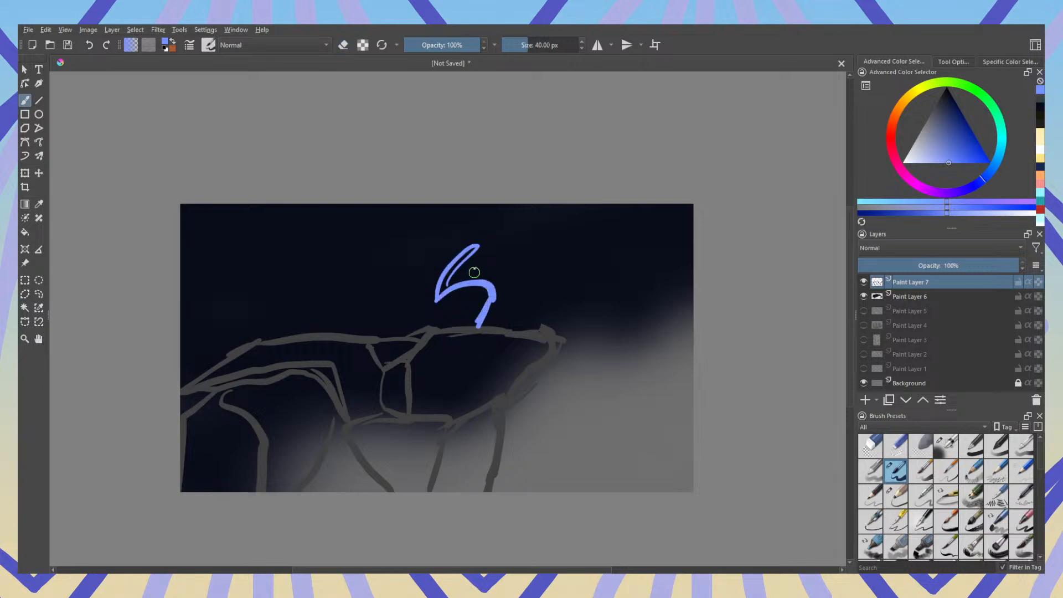
{"action": "mouse_move", "coordinate": [465, 252]}
{"action": "left_mouse_down"}
{"action": "mouse_move", "coordinate": [492, 283]}
{"action": "mouse_move", "coordinate": [445, 325]}
{"action": "mouse_move", "coordinate": [440, 308]}
{"action": "mouse_move", "coordinate": [450, 306]}
{"action": "mouse_move", "coordinate": [489, 324]}
{"action": "mouse_move", "coordinate": [500, 288]}
{"action": "left_mouse_up"}
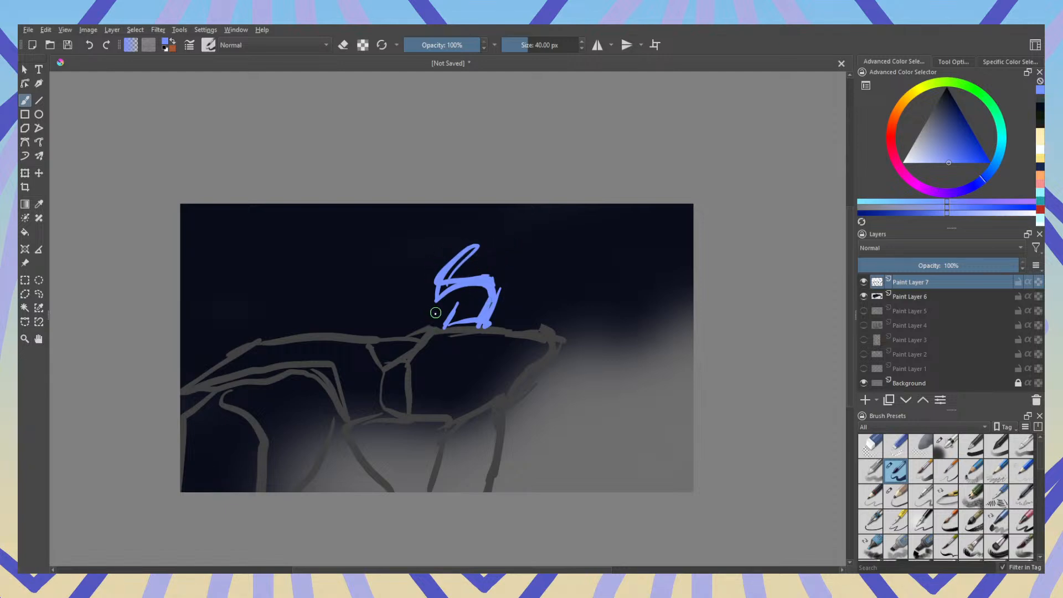
{"action": "left_click_drag", "start_coordinate": [435, 281], "coordinate": [430, 325]}
Step: Add the crouching figure's shoulder line, round head, front arm and foot, undoing the last stroke across the torso
{"action": "mouse_move", "coordinate": [494, 239]}
{"action": "left_mouse_down"}
{"action": "mouse_move", "coordinate": [460, 244]}
{"action": "mouse_move", "coordinate": [434, 264]}
{"action": "mouse_move", "coordinate": [430, 288]}
{"action": "mouse_move", "coordinate": [480, 288]}
{"action": "left_mouse_up"}
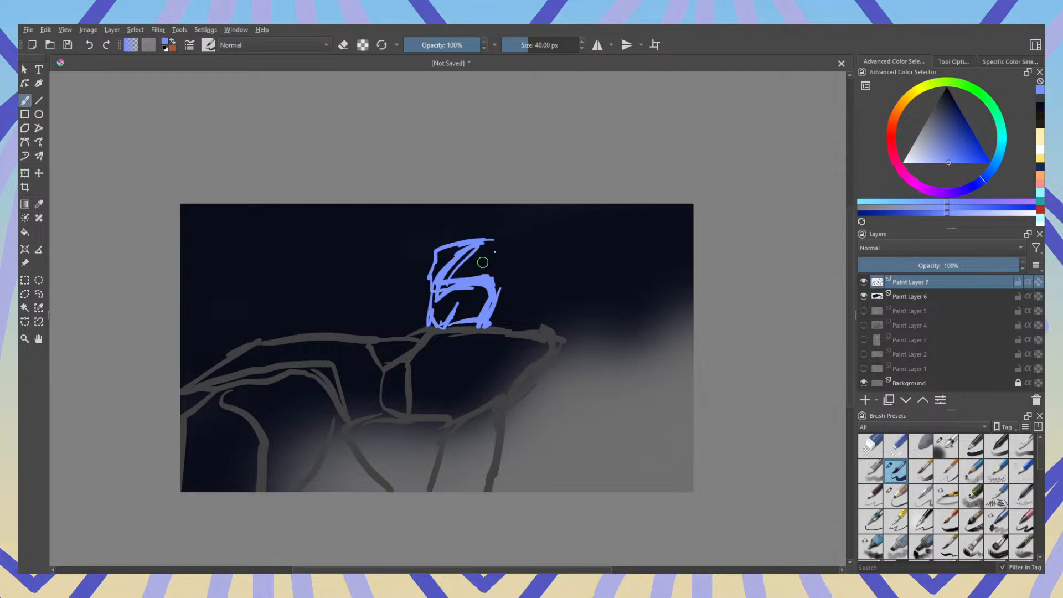
{"action": "mouse_move", "coordinate": [509, 232]}
{"action": "left_mouse_down"}
{"action": "mouse_move", "coordinate": [511, 255]}
{"action": "mouse_move", "coordinate": [527, 225]}
{"action": "mouse_move", "coordinate": [504, 263]}
{"action": "mouse_move", "coordinate": [506, 299]}
{"action": "left_mouse_up"}
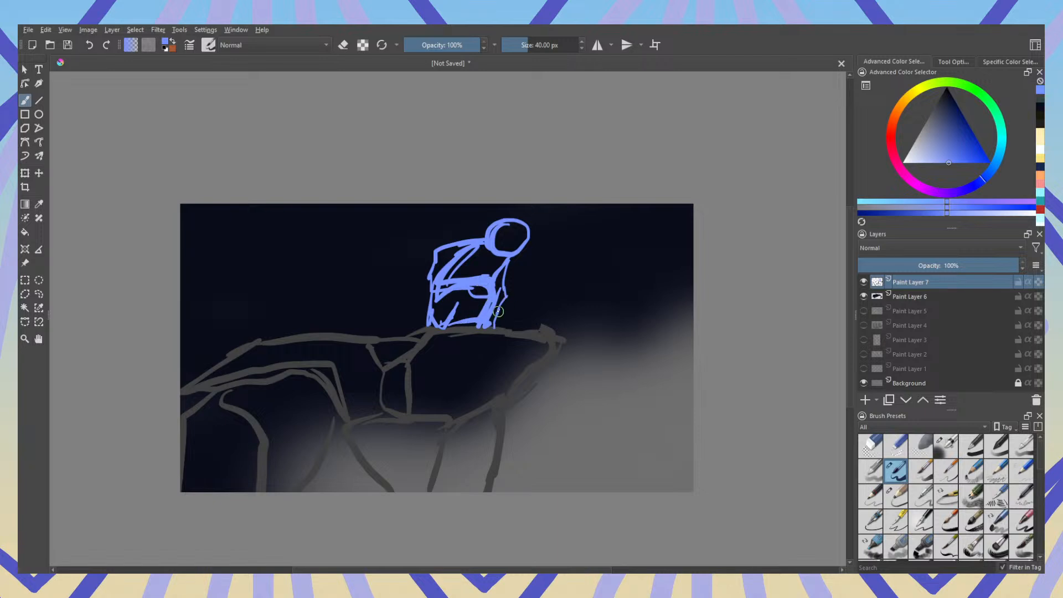
{"action": "mouse_move", "coordinate": [501, 308]}
{"action": "left_mouse_down"}
{"action": "mouse_move", "coordinate": [503, 330]}
{"action": "mouse_move", "coordinate": [516, 316]}
{"action": "mouse_move", "coordinate": [510, 329]}
{"action": "left_mouse_up"}
{"action": "mouse_move", "coordinate": [497, 284]}
{"action": "left_mouse_down"}
{"action": "mouse_move", "coordinate": [520, 317]}
{"action": "mouse_move", "coordinate": [509, 302]}
{"action": "mouse_move", "coordinate": [494, 319]}
{"action": "mouse_move", "coordinate": [479, 289]}
{"action": "mouse_move", "coordinate": [459, 288]}
{"action": "mouse_move", "coordinate": [473, 292]}
{"action": "mouse_move", "coordinate": [471, 283]}
{"action": "mouse_move", "coordinate": [435, 286]}
{"action": "mouse_move", "coordinate": [479, 244]}
{"action": "mouse_move", "coordinate": [455, 274]}
{"action": "left_mouse_up"}
{"action": "key", "text": "ctrl+z"}
Step: Alternate erasing and redrawing to clean up the lines inside the crouching figure's torso
{"action": "key", "text": "e"}
{"action": "key", "text": "e"}
{"action": "key", "text": "e"}
{"action": "key", "text": "e"}
{"action": "key", "text": "e"}
{"action": "key", "text": "e"}
{"action": "key", "text": "e"}
{"action": "key", "text": "e"}
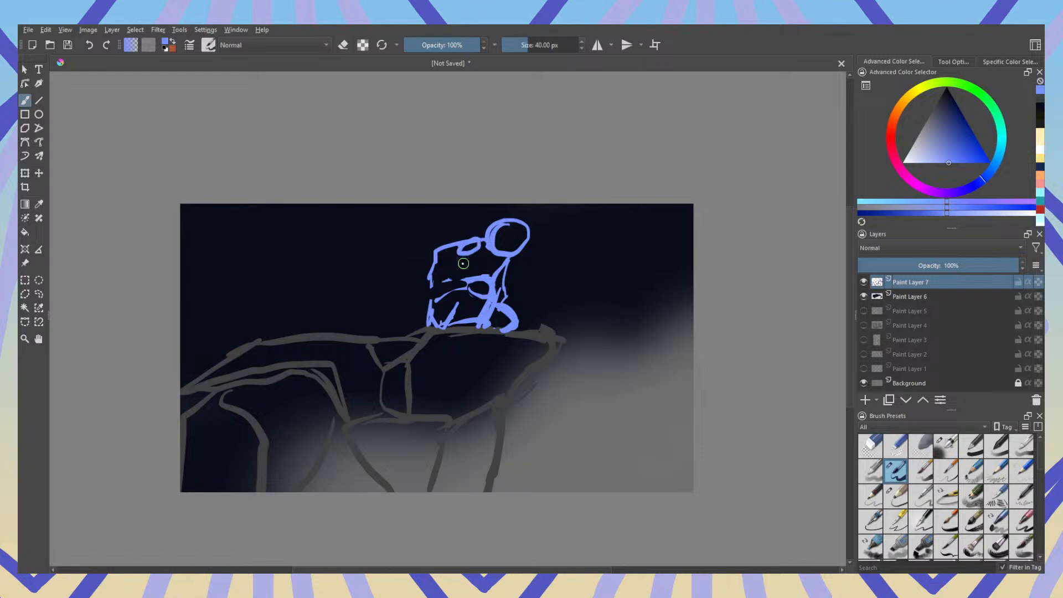
Step: Draw the figure's bent arm diagonally across the torso toward the knee
{"action": "left_click_drag", "start_coordinate": [435, 279], "coordinate": [450, 258]}
{"action": "key", "text": "ctrl+z"}
{"action": "left_click_drag", "start_coordinate": [466, 285], "coordinate": [468, 263]}
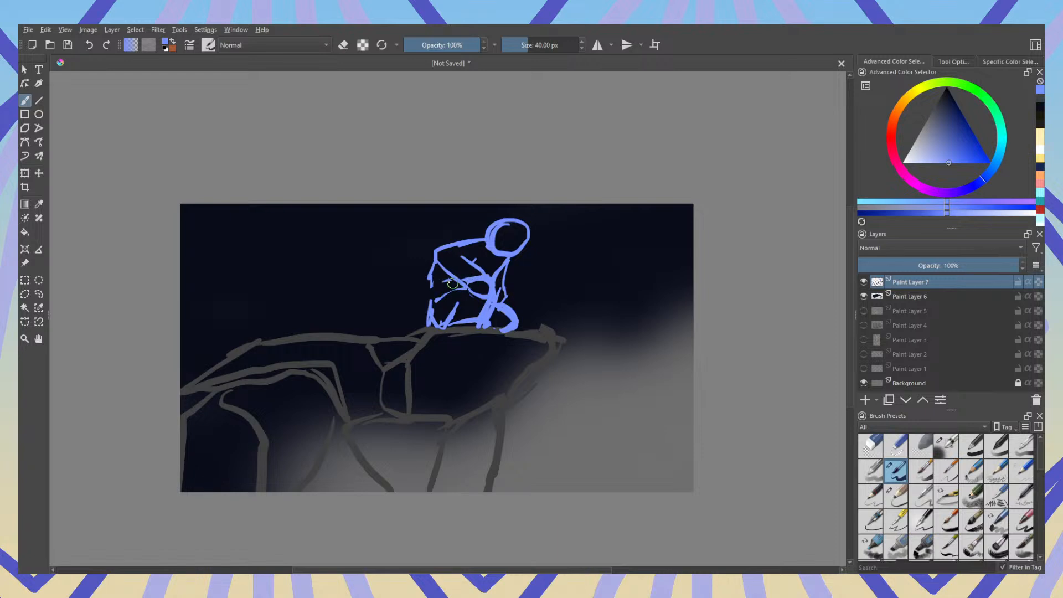
Step: Erase the figure's outer back line and the stray lines around the rear lower leg at 117.31 px
{"action": "key", "text": "e"}
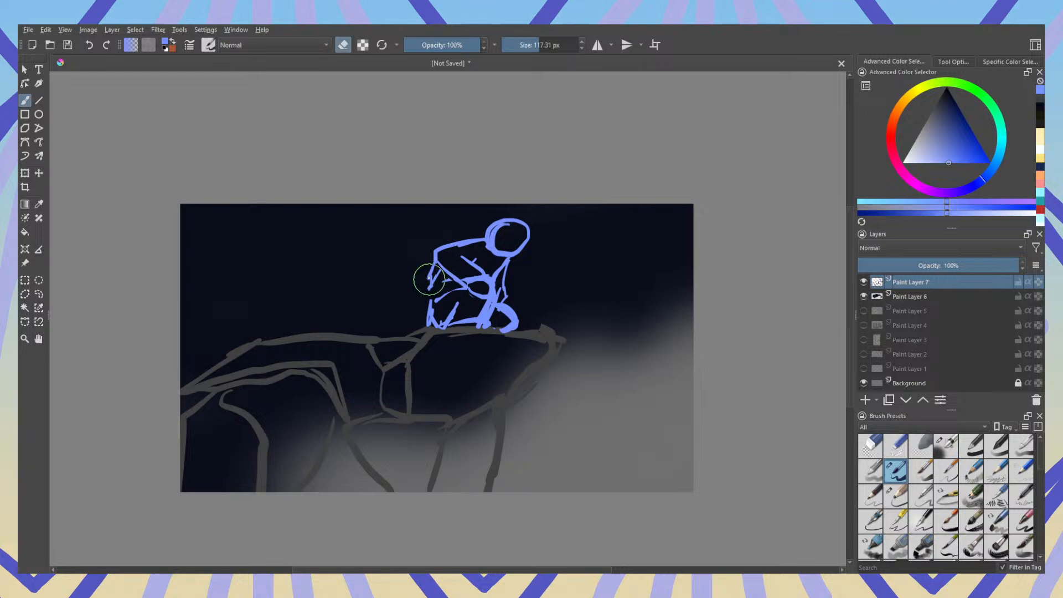
{"action": "left_click_drag", "start_coordinate": [428, 279], "coordinate": [435, 264]}
{"action": "key", "text": "e"}
{"action": "key", "text": "e"}
{"action": "mouse_move", "coordinate": [431, 302]}
{"action": "left_mouse_down"}
{"action": "mouse_move", "coordinate": [443, 324]}
{"action": "mouse_move", "coordinate": [455, 313]}
{"action": "left_mouse_up"}
{"action": "key", "text": "e"}
{"action": "key", "text": "e"}
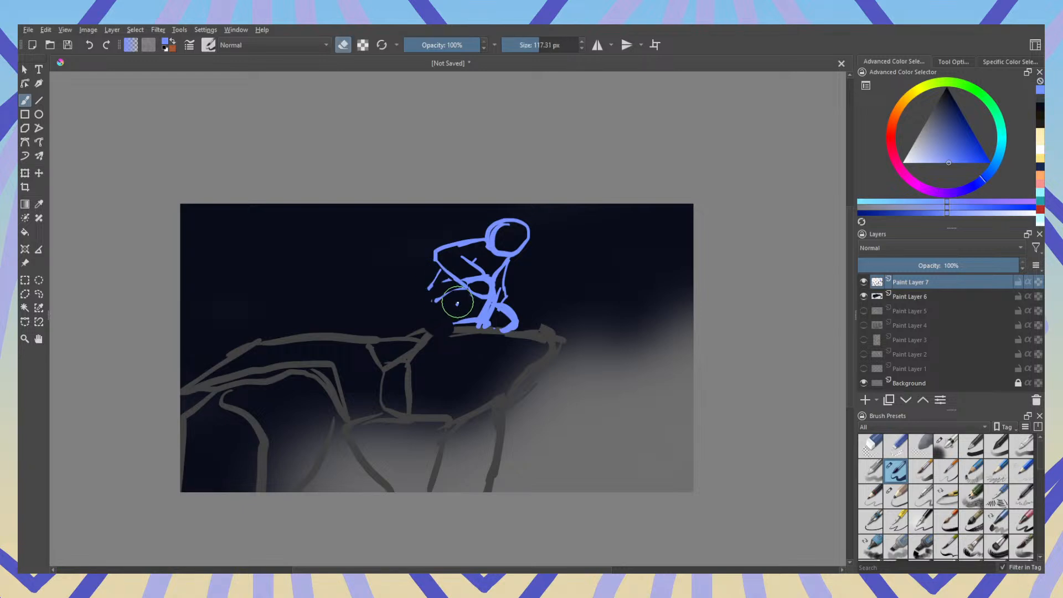
Step: Redraw the figure's shin and curved hip in light blue, and restore the ledge's erased upper edge in dark grey
{"action": "mouse_move", "coordinate": [462, 296]}
{"action": "left_mouse_down"}
{"action": "mouse_move", "coordinate": [446, 325]}
{"action": "mouse_move", "coordinate": [455, 330]}
{"action": "left_mouse_up"}
{"action": "key", "text": "e"}
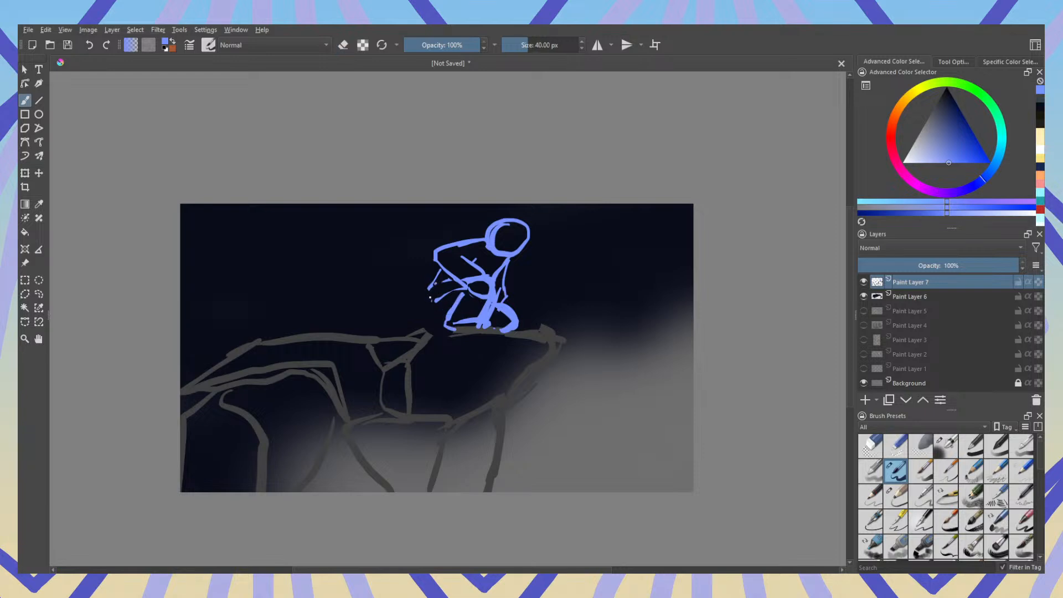
{"action": "left_click_drag", "start_coordinate": [438, 279], "coordinate": [446, 310]}
{"action": "left_click", "coordinate": [424, 333], "text": "ctrl"}
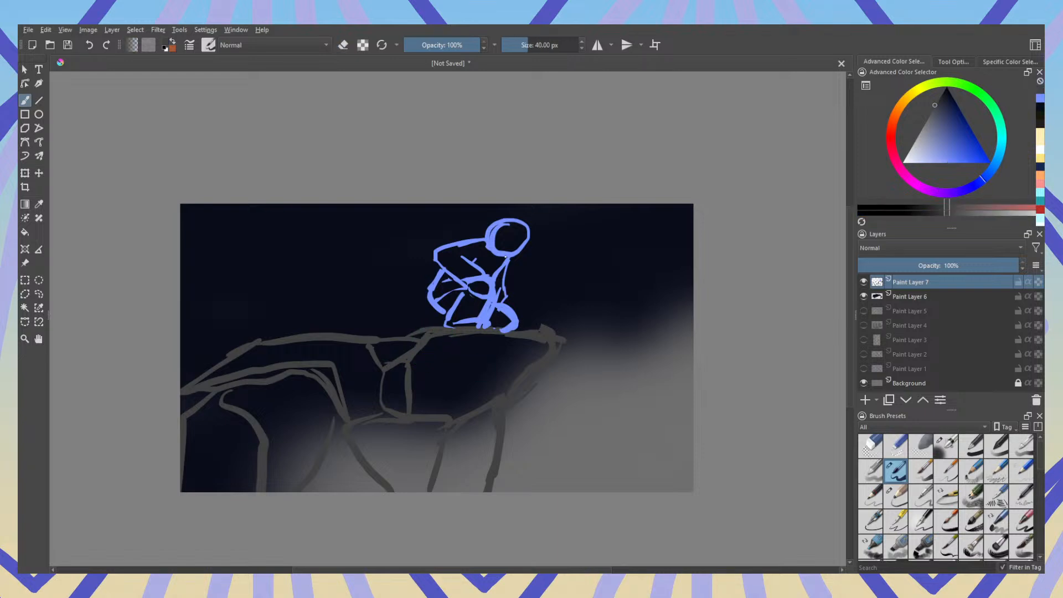
Step: Draw a hooked beak and a filled round eye on the light blue figure's head, erasing the overlapping head lines
{"action": "left_click", "coordinate": [506, 257], "text": "ctrl"}
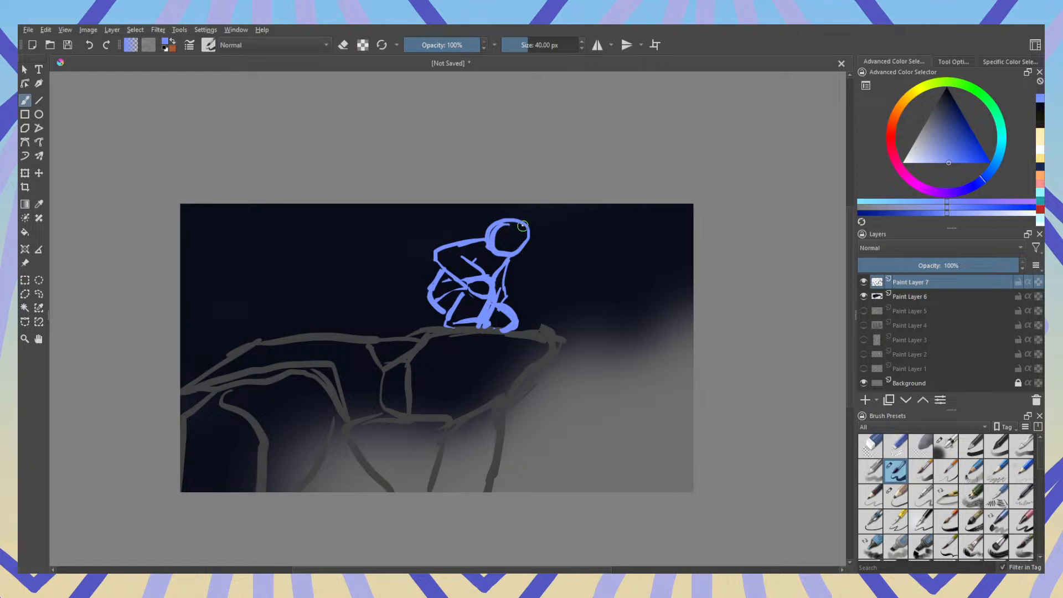
{"action": "left_click_drag", "start_coordinate": [523, 229], "coordinate": [538, 245]}
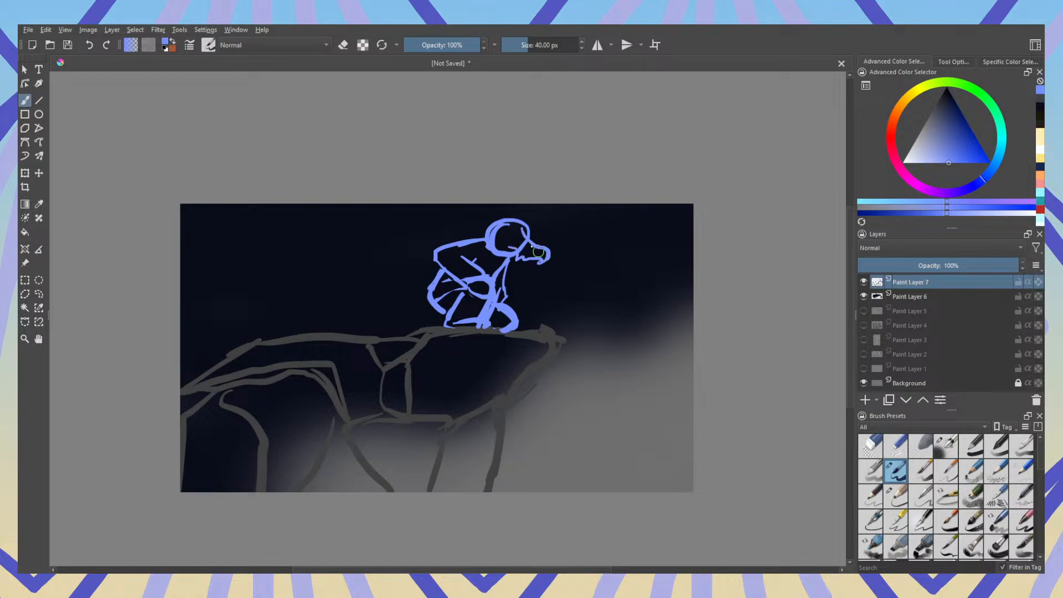
{"action": "key", "text": "e"}
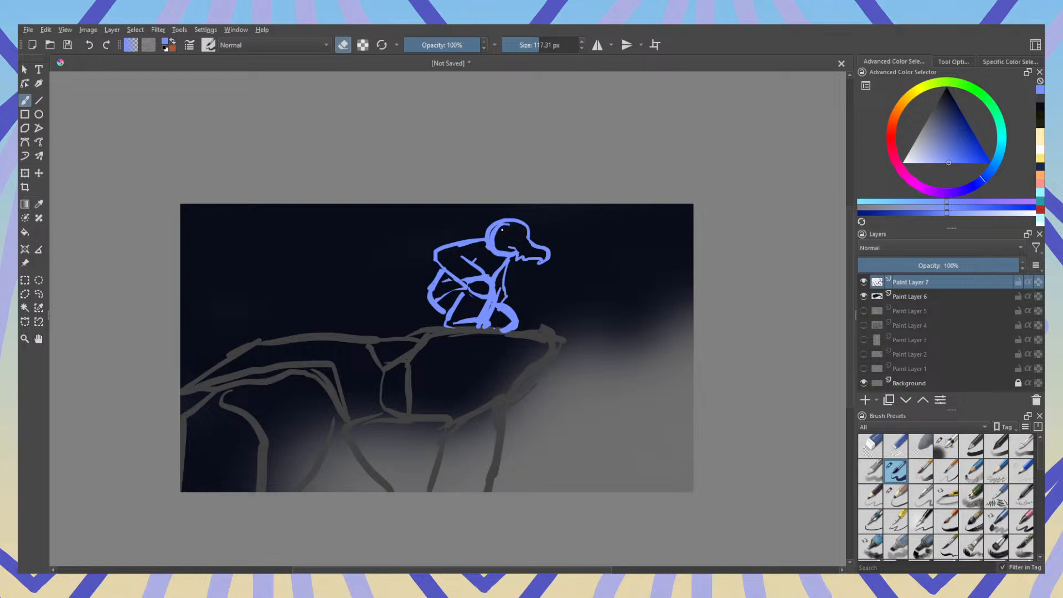
{"action": "key", "text": "e"}
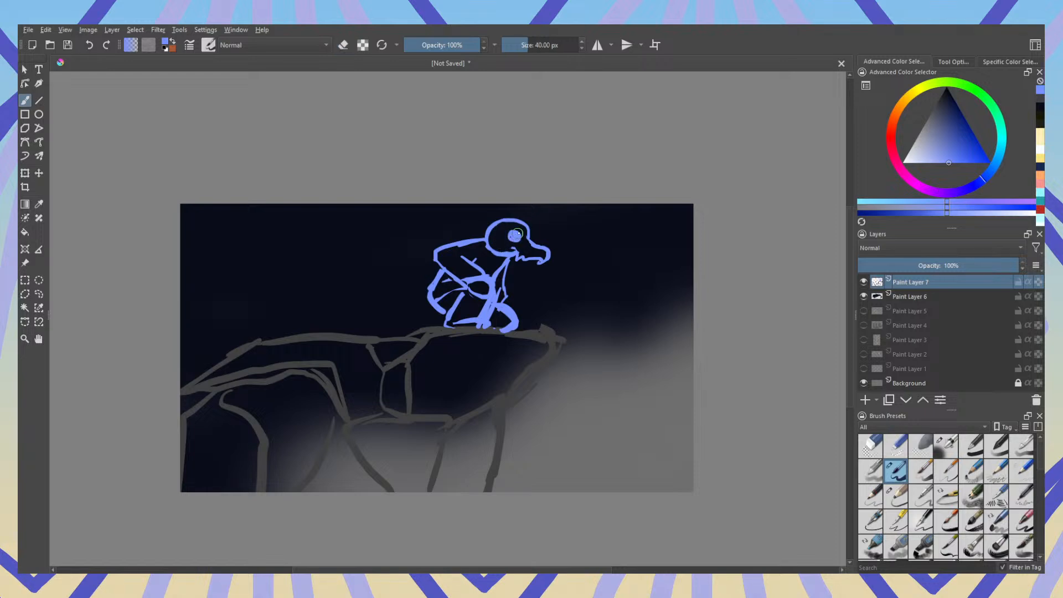
Step: Add a swept-back line over the figure's head, a round shape behind it, and light blue neck and shoulder strokes
{"action": "mouse_move", "coordinate": [521, 225]}
{"action": "left_mouse_down"}
{"action": "mouse_move", "coordinate": [493, 216]}
{"action": "mouse_move", "coordinate": [459, 234]}
{"action": "left_mouse_up"}
{"action": "mouse_move", "coordinate": [525, 222]}
{"action": "left_mouse_down"}
{"action": "mouse_move", "coordinate": [459, 225]}
{"action": "mouse_move", "coordinate": [471, 230]}
{"action": "left_mouse_up"}
{"action": "key", "text": "ctrl+z"}
{"action": "left_click_drag", "start_coordinate": [474, 243], "coordinate": [489, 250]}
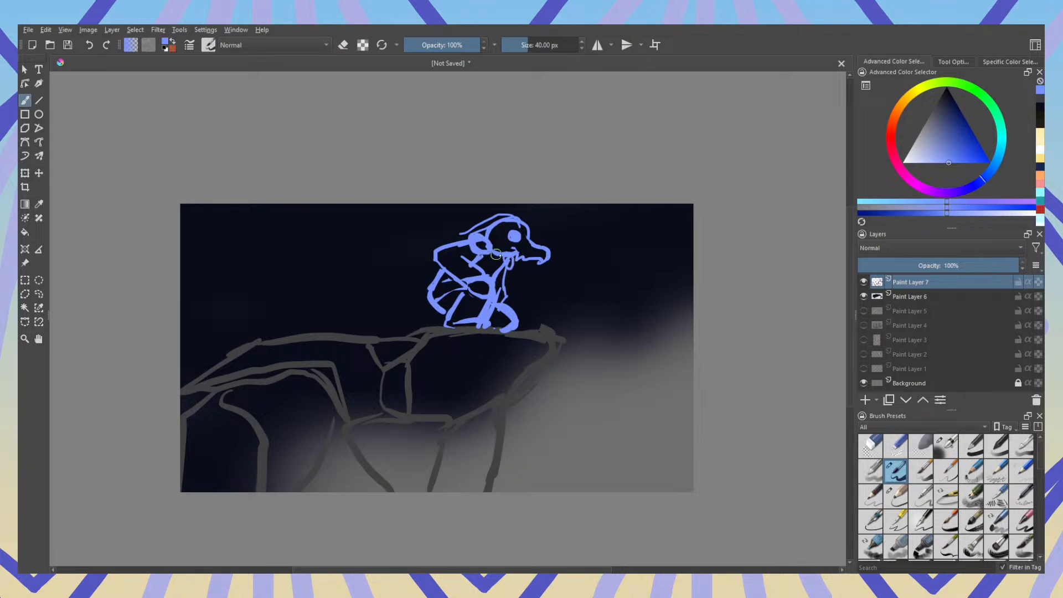
{"action": "left_click_drag", "start_coordinate": [496, 254], "coordinate": [492, 275]}
{"action": "left_click_drag", "start_coordinate": [442, 251], "coordinate": [465, 262]}
Step: Airbrush a pale cream glow across the lower background beyond the ledge on Paint Layer 6, with a 520.10 px brush
{"action": "left_click", "coordinate": [535, 370], "text": "ctrl"}
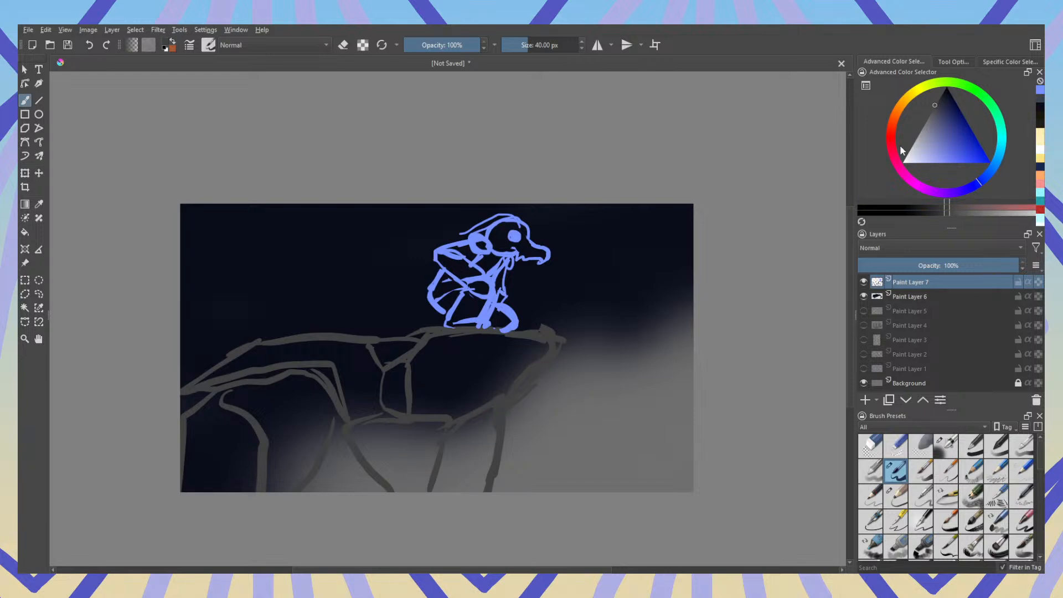
{"action": "left_click_drag", "start_coordinate": [924, 90], "coordinate": [909, 96]}
{"action": "left_click", "coordinate": [914, 162]}
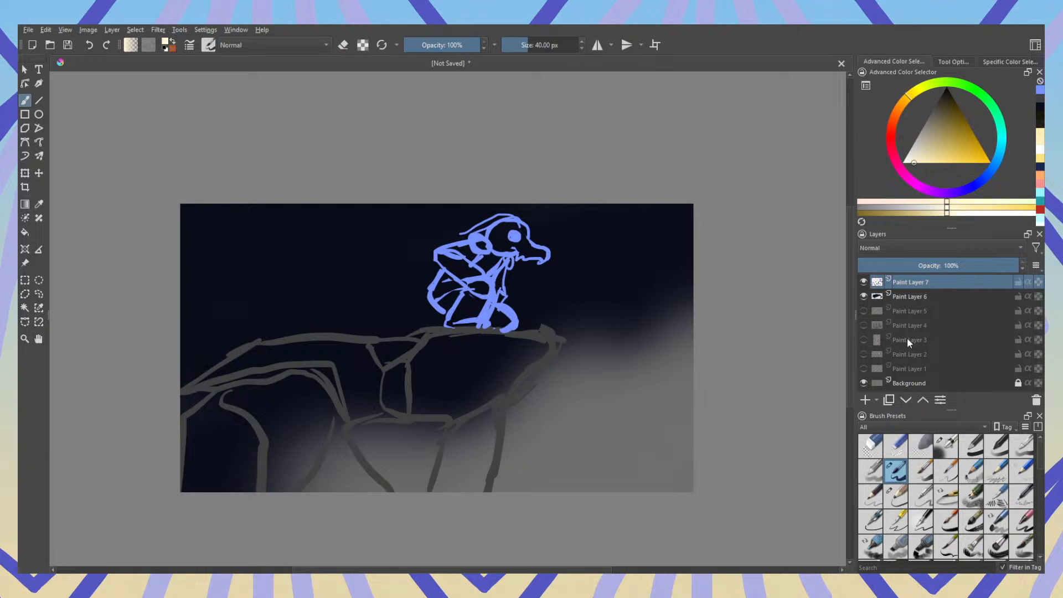
{"action": "left_click", "coordinate": [948, 447]}
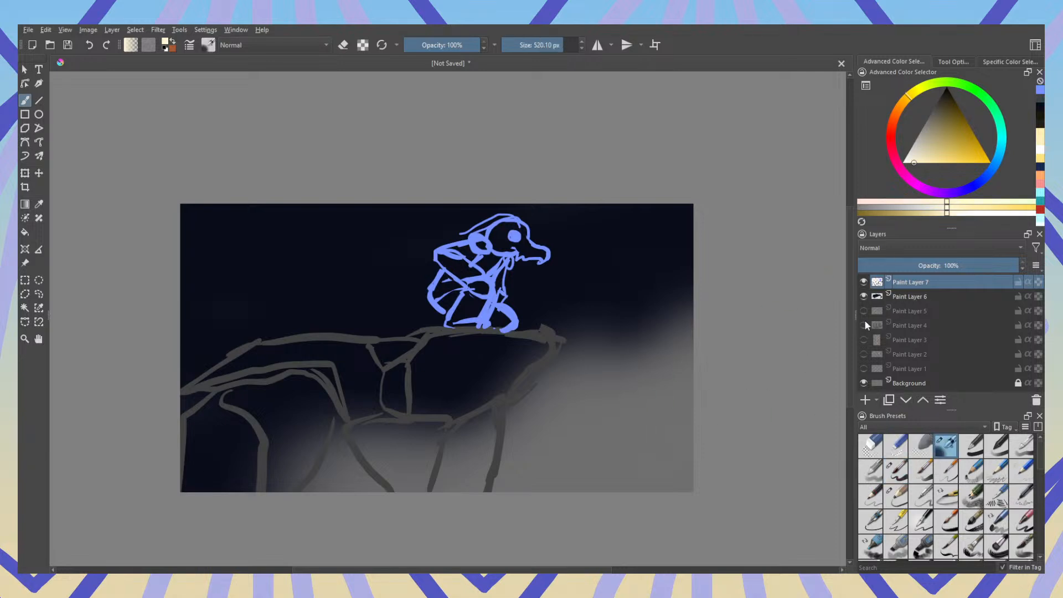
{"action": "left_click", "coordinate": [904, 297]}
{"action": "left_click_drag", "start_coordinate": [645, 486], "coordinate": [579, 505]}
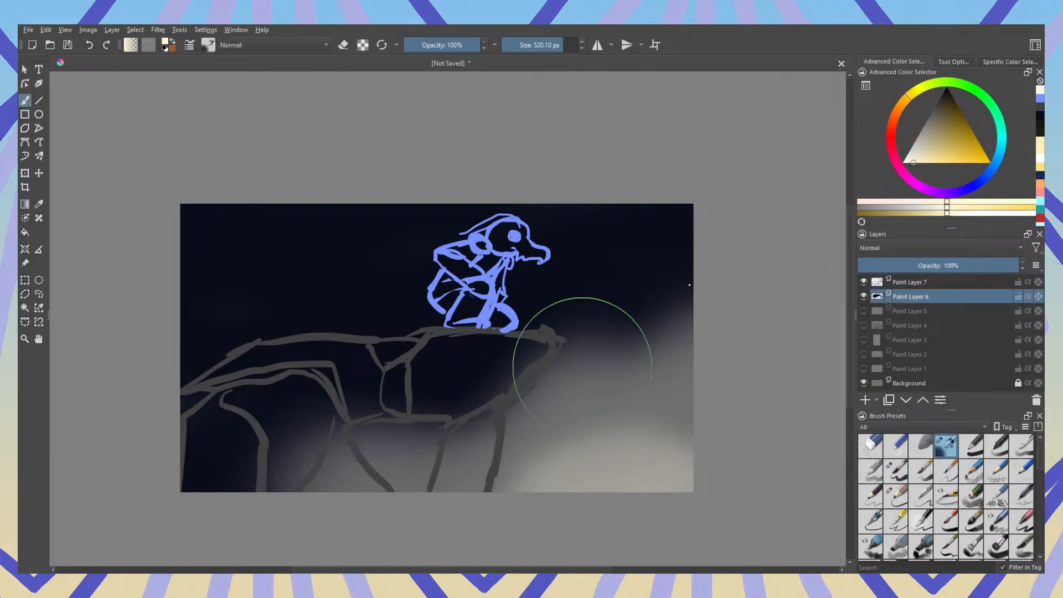
Step: Airbrush cream highlights along the edges of the ledge's rock facets with the brush size at 127.65 px
{"action": "left_click", "coordinate": [540, 50]}
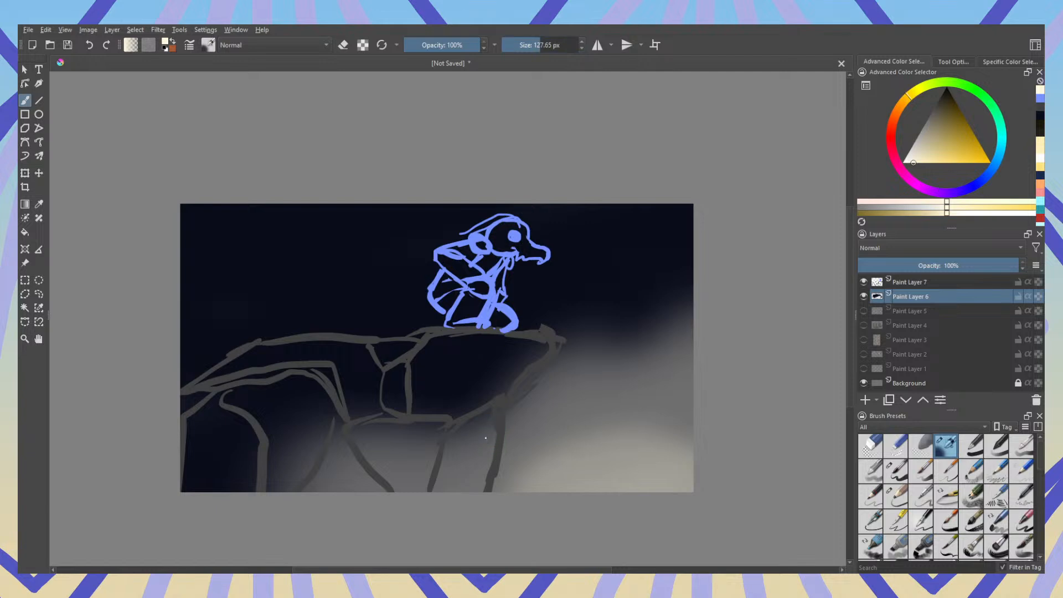
{"action": "left_click_drag", "start_coordinate": [490, 426], "coordinate": [468, 490]}
{"action": "left_click_drag", "start_coordinate": [437, 449], "coordinate": [407, 493]}
{"action": "mouse_move", "coordinate": [525, 351]}
{"action": "left_mouse_down"}
{"action": "mouse_move", "coordinate": [458, 414]}
{"action": "mouse_move", "coordinate": [395, 423]}
{"action": "mouse_move", "coordinate": [401, 368]}
{"action": "left_mouse_up"}
{"action": "mouse_move", "coordinate": [352, 435]}
{"action": "left_mouse_down"}
{"action": "mouse_move", "coordinate": [350, 475]}
{"action": "mouse_move", "coordinate": [299, 490]}
{"action": "left_mouse_up"}
{"action": "key", "text": "ctrl+z"}
{"action": "key", "text": "ctrl+z"}
{"action": "left_click_drag", "start_coordinate": [338, 419], "coordinate": [282, 491]}
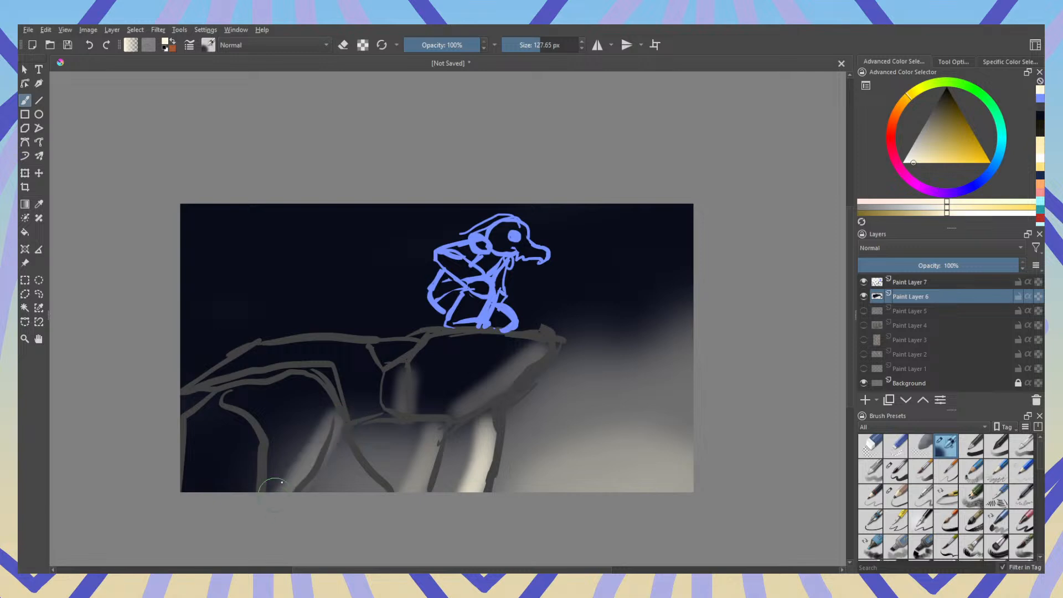
Step: Airbrush dark blue shading beside the highlights on the ledge's upper, middle and lower rock facets
{"action": "left_click", "coordinate": [439, 368], "text": "ctrl"}
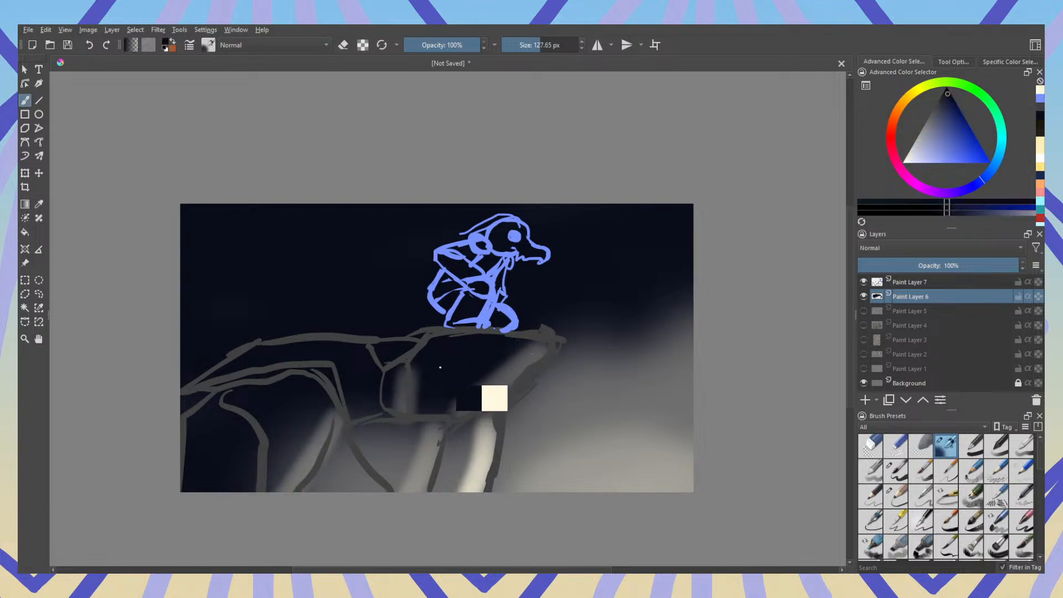
{"action": "left_click", "coordinate": [948, 117]}
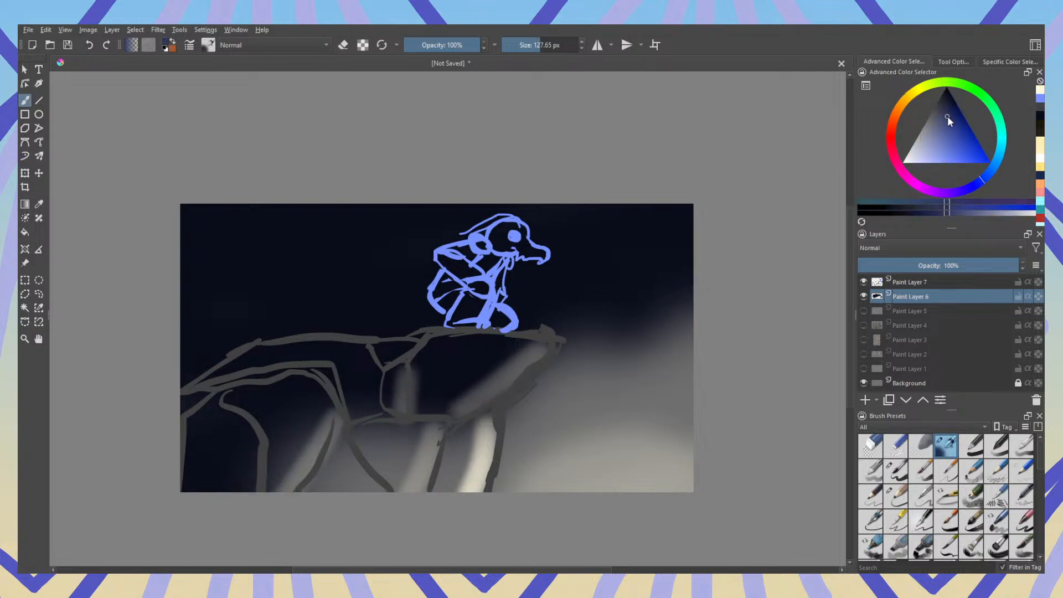
{"action": "left_click_drag", "start_coordinate": [461, 387], "coordinate": [515, 344]}
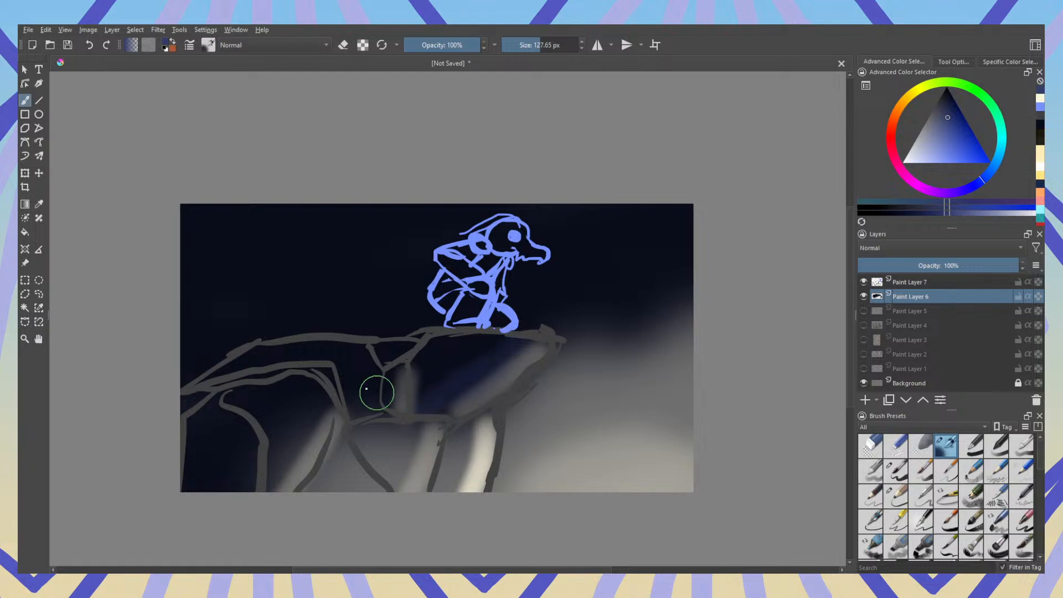
{"action": "left_click_drag", "start_coordinate": [359, 407], "coordinate": [382, 383]}
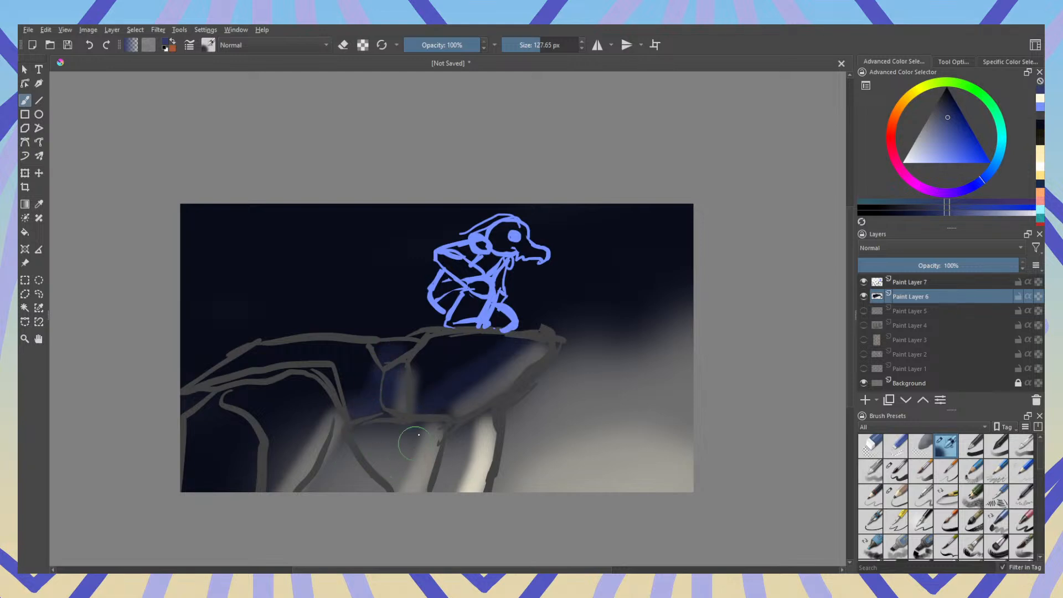
{"action": "left_click_drag", "start_coordinate": [287, 478], "coordinate": [326, 398]}
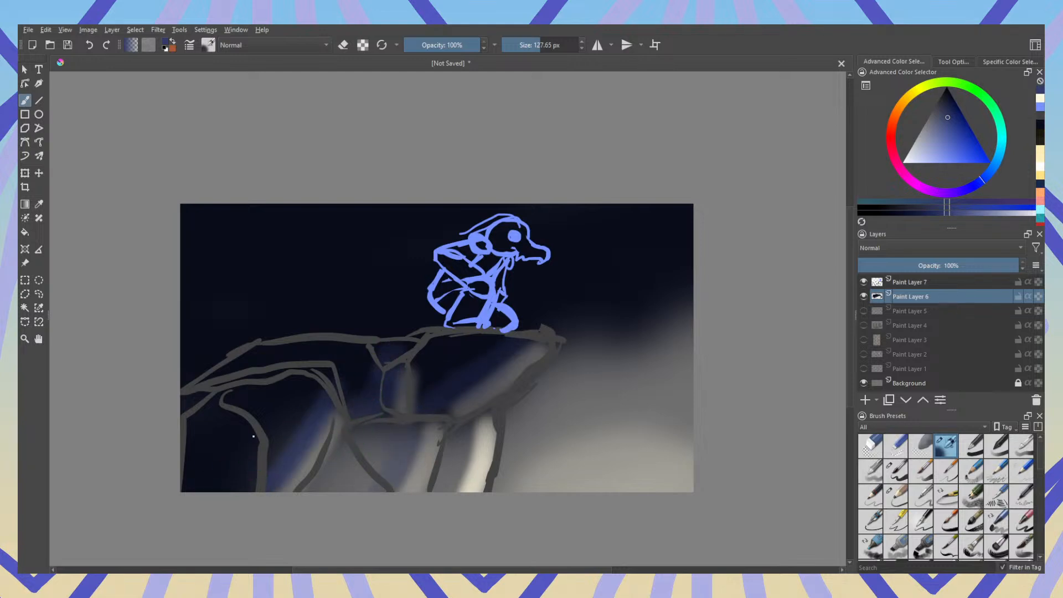
{"action": "left_click_drag", "start_coordinate": [247, 481], "coordinate": [242, 426]}
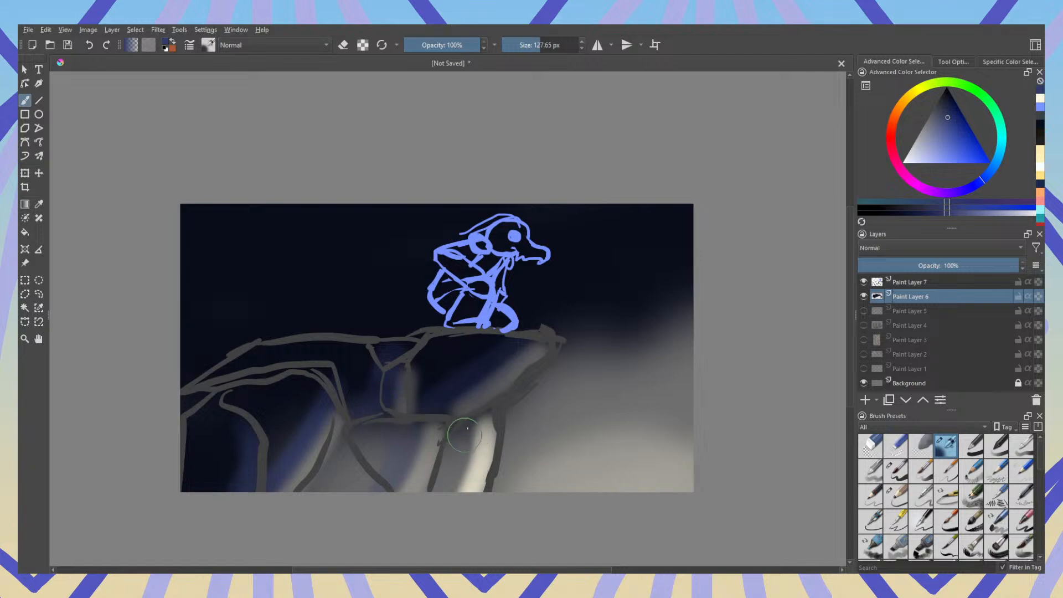
Step: Darken the rock outlines on Paint Layer 7 with soft black strokes, with Preserve Alpha turned on
{"action": "left_click", "coordinate": [355, 368], "text": "ctrl"}
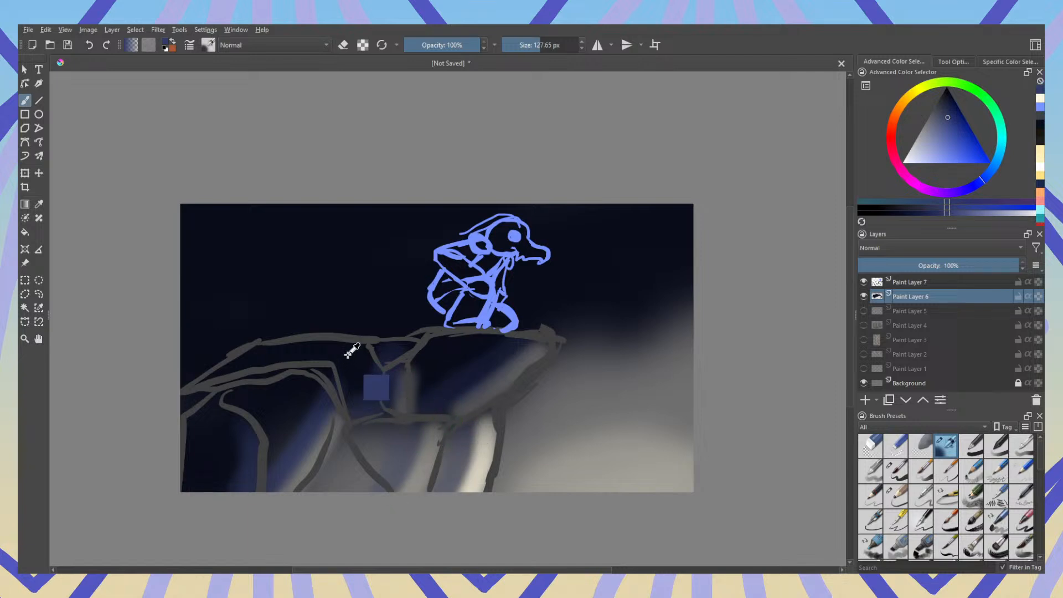
{"action": "left_click", "coordinate": [949, 88]}
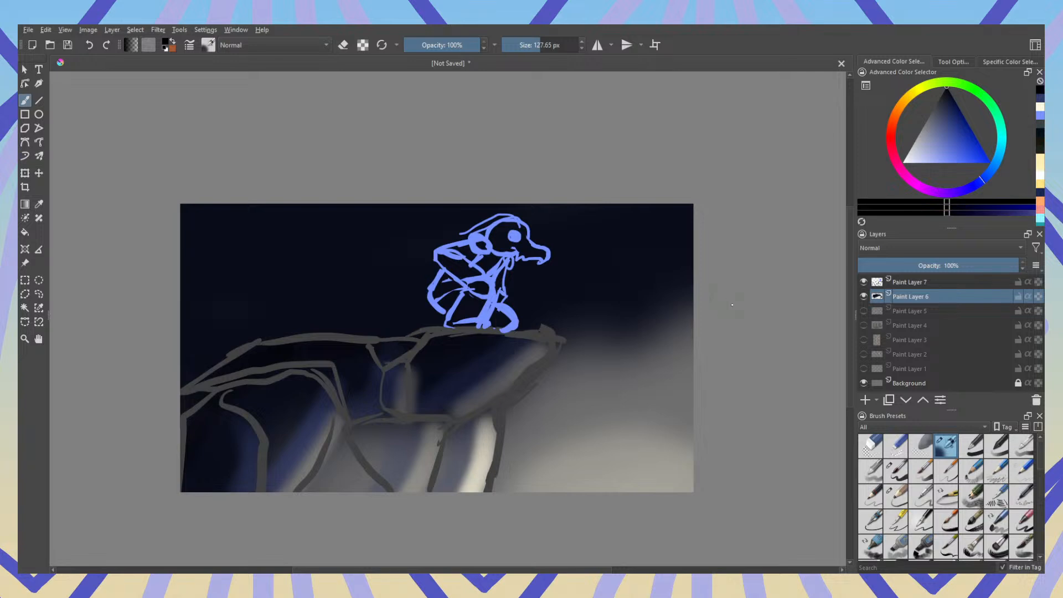
{"action": "left_click", "coordinate": [908, 283]}
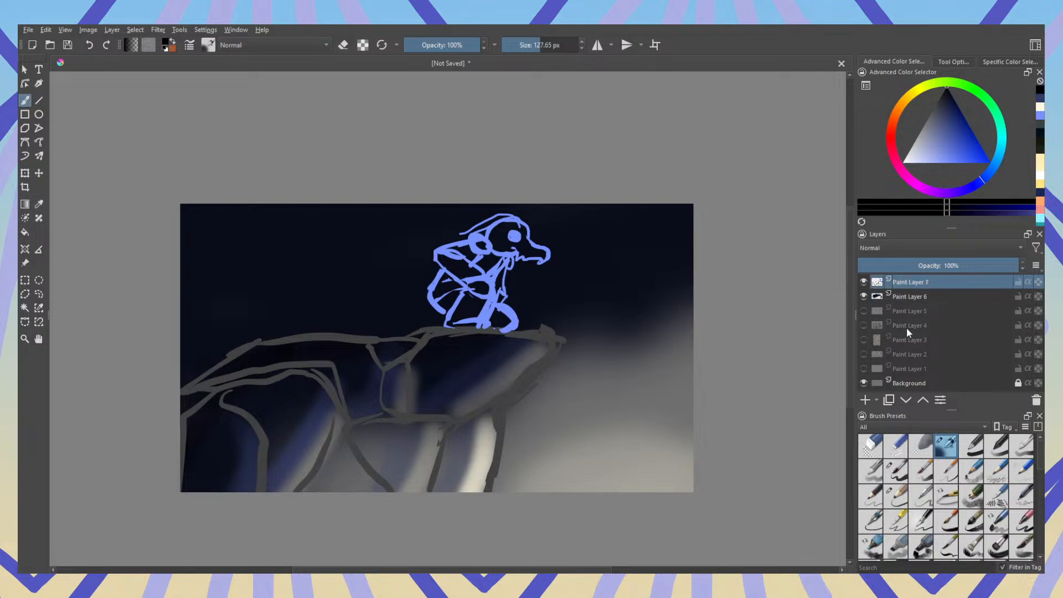
{"action": "left_click", "coordinate": [363, 45]}
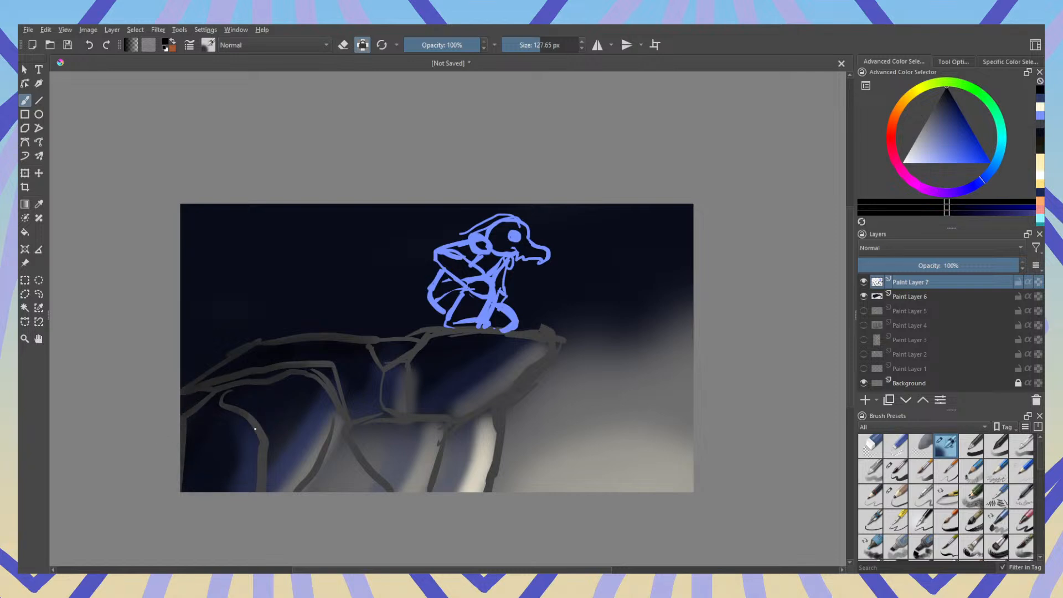
{"action": "left_click_drag", "start_coordinate": [255, 429], "coordinate": [251, 408]}
{"action": "mouse_move", "coordinate": [304, 371]}
{"action": "left_mouse_down"}
{"action": "mouse_move", "coordinate": [314, 348]}
{"action": "mouse_move", "coordinate": [262, 361]}
{"action": "mouse_move", "coordinate": [285, 373]}
{"action": "mouse_move", "coordinate": [241, 381]}
{"action": "mouse_move", "coordinate": [340, 342]}
{"action": "mouse_move", "coordinate": [377, 354]}
{"action": "mouse_move", "coordinate": [380, 400]}
{"action": "mouse_move", "coordinate": [409, 344]}
{"action": "mouse_move", "coordinate": [408, 358]}
{"action": "mouse_move", "coordinate": [360, 342]}
{"action": "mouse_move", "coordinate": [419, 345]}
{"action": "mouse_move", "coordinate": [421, 393]}
{"action": "mouse_move", "coordinate": [403, 383]}
{"action": "mouse_move", "coordinate": [349, 422]}
{"action": "left_mouse_up"}
{"action": "mouse_move", "coordinate": [444, 334]}
{"action": "left_mouse_down"}
{"action": "mouse_move", "coordinate": [487, 330]}
{"action": "mouse_move", "coordinate": [568, 346]}
{"action": "mouse_move", "coordinate": [522, 332]}
{"action": "mouse_move", "coordinate": [403, 339]}
{"action": "mouse_move", "coordinate": [521, 338]}
{"action": "mouse_move", "coordinate": [565, 360]}
{"action": "mouse_move", "coordinate": [534, 399]}
{"action": "mouse_move", "coordinate": [477, 395]}
{"action": "mouse_move", "coordinate": [445, 366]}
{"action": "mouse_move", "coordinate": [408, 357]}
{"action": "mouse_move", "coordinate": [518, 375]}
{"action": "mouse_move", "coordinate": [421, 331]}
{"action": "mouse_move", "coordinate": [489, 300]}
{"action": "mouse_move", "coordinate": [529, 326]}
{"action": "mouse_move", "coordinate": [555, 345]}
{"action": "left_mouse_up"}
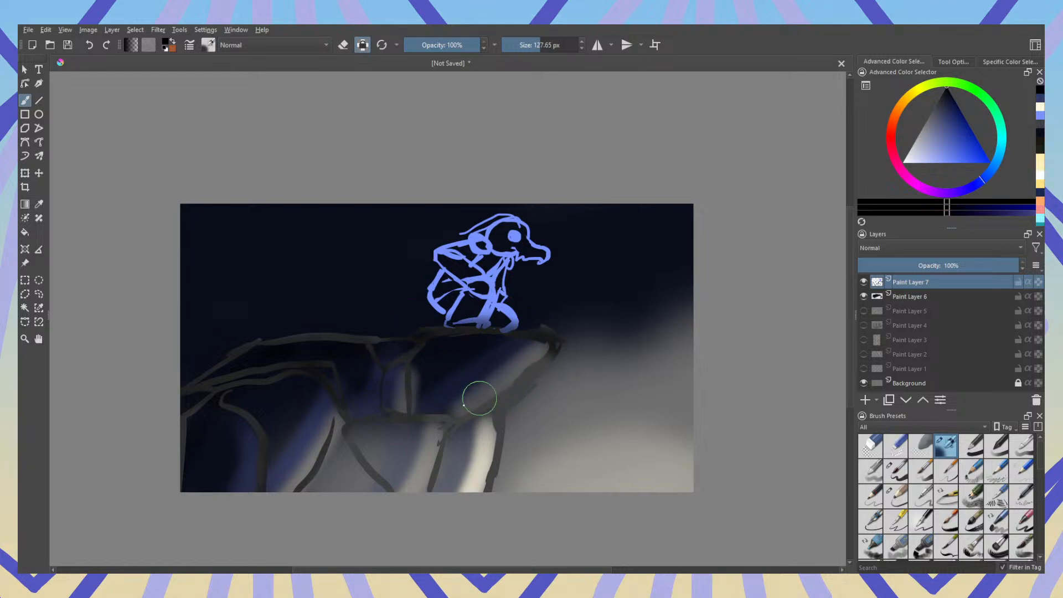
Step: Recolor the rock outlines along the ledge's underside and lower supports with a warm mid-grey
{"action": "left_click", "coordinate": [472, 409], "text": "ctrl"}
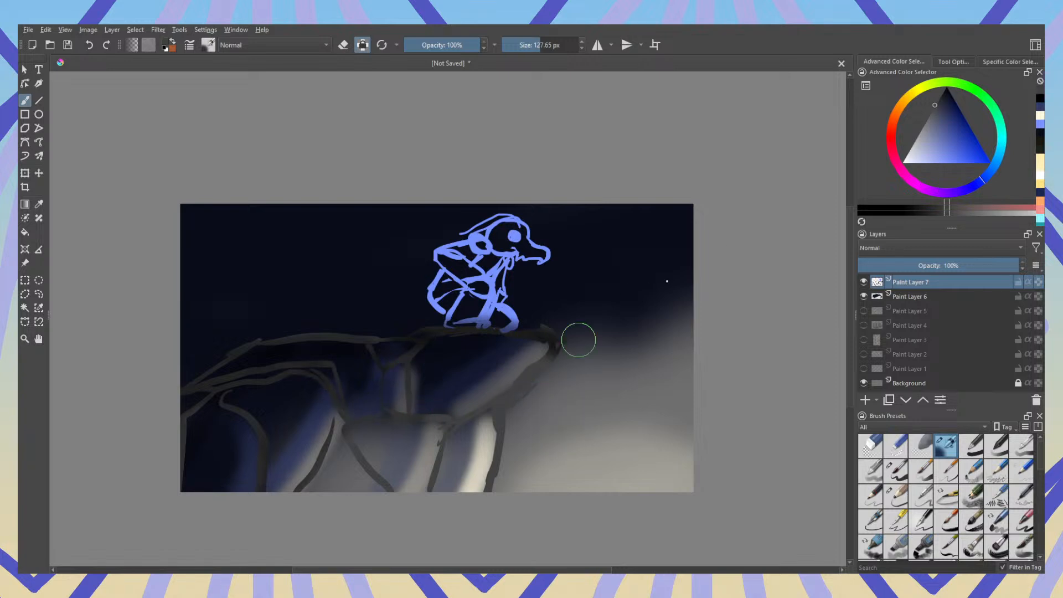
{"action": "left_click", "coordinate": [916, 95]}
{"action": "left_click", "coordinate": [927, 120]}
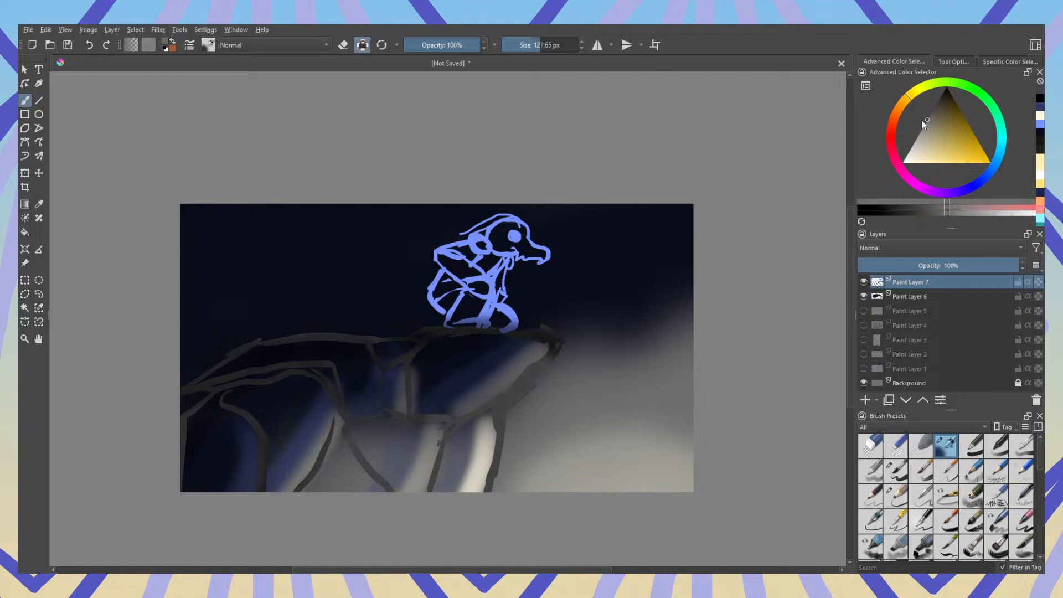
{"action": "left_click_drag", "start_coordinate": [497, 416], "coordinate": [489, 492]}
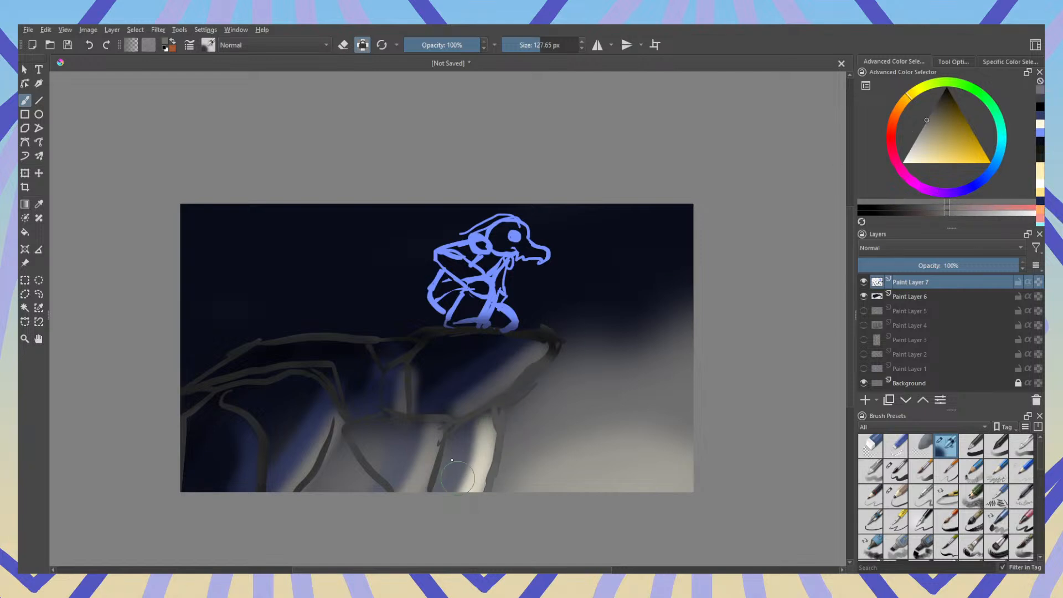
{"action": "mouse_move", "coordinate": [451, 425]}
{"action": "left_mouse_down"}
{"action": "mouse_move", "coordinate": [417, 471]}
{"action": "mouse_move", "coordinate": [556, 342]}
{"action": "left_mouse_up"}
{"action": "left_click_drag", "start_coordinate": [380, 461], "coordinate": [378, 488]}
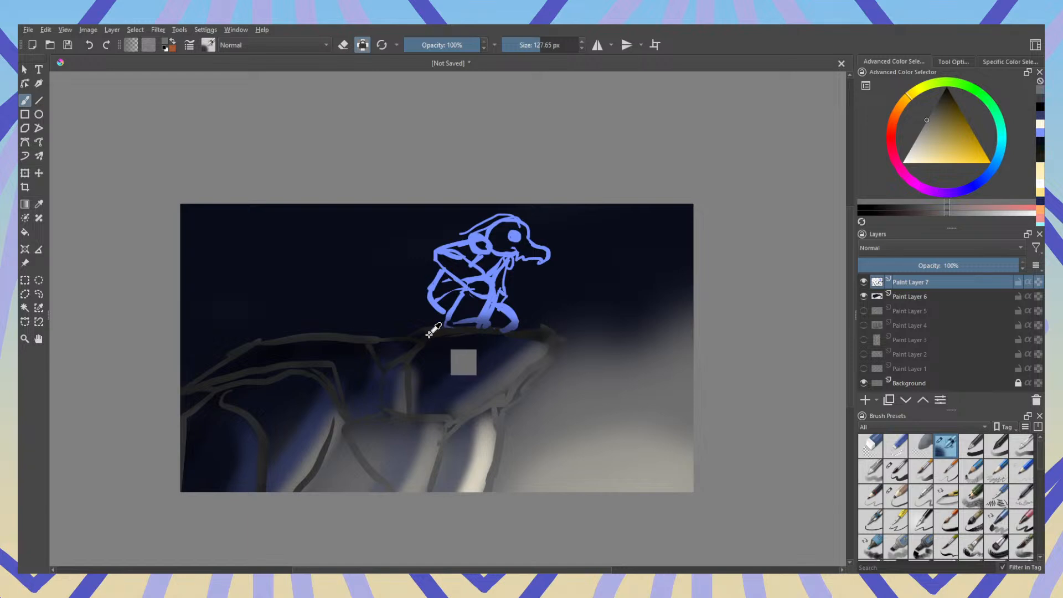
Step: Dim the outlines along the rock's upper and far side with a near-black tone sampled from the canvas
{"action": "left_click", "coordinate": [463, 361], "text": "ctrl"}
{"action": "left_click_drag", "start_coordinate": [215, 374], "coordinate": [362, 336]}
{"action": "left_click_drag", "start_coordinate": [192, 400], "coordinate": [184, 434]}
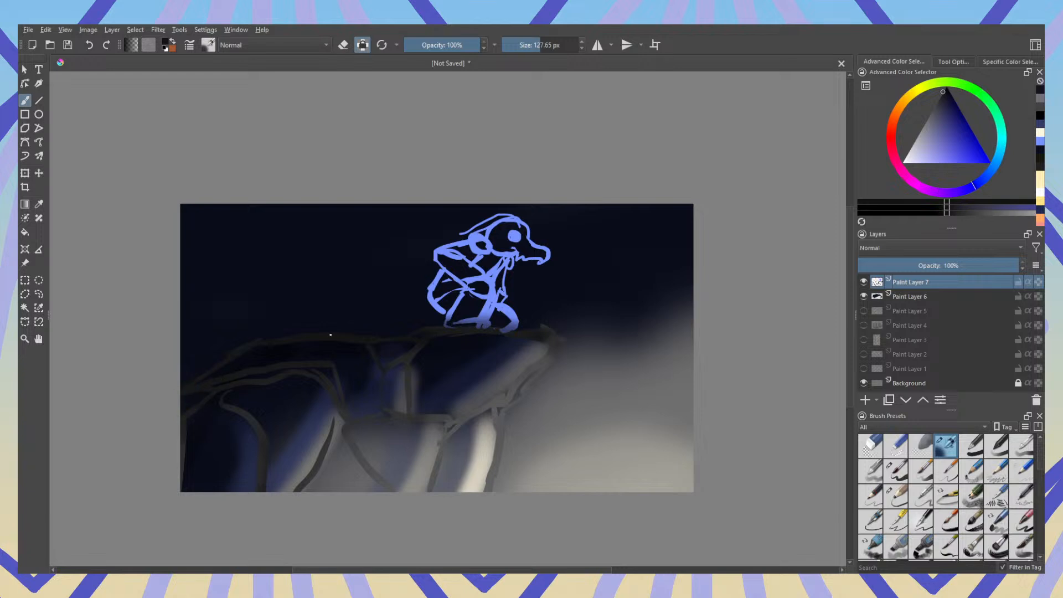
{"action": "left_click", "coordinate": [344, 404], "text": "ctrl"}
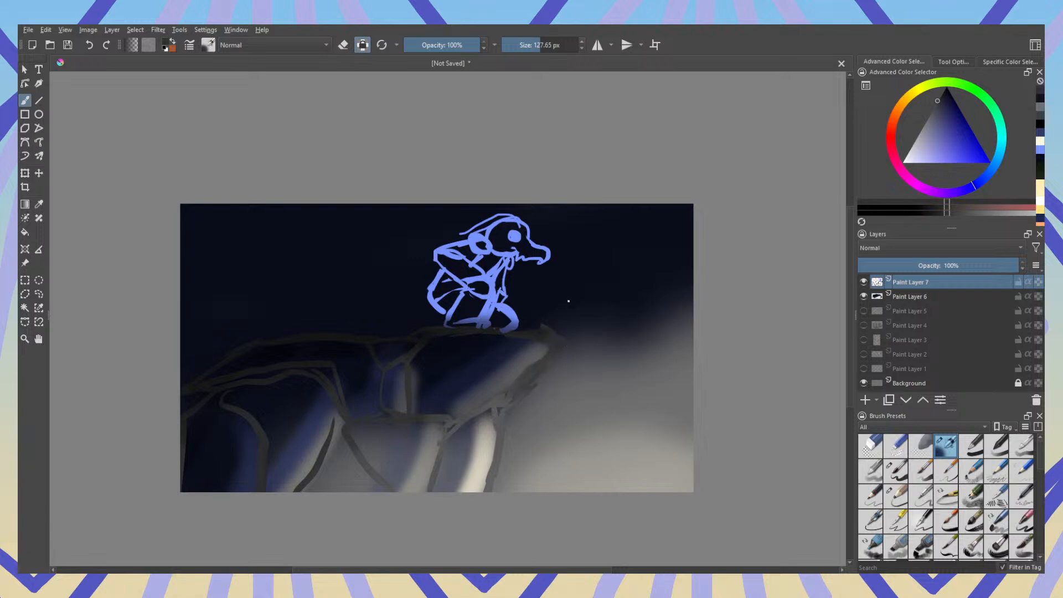
Step: Retouch the outline on the ledge's underside near its tip with sampled grey, undoing an unwanted stroke
{"action": "left_click", "coordinate": [501, 410], "text": "ctrl"}
{"action": "mouse_move", "coordinate": [503, 409]}
{"action": "left_mouse_down"}
{"action": "mouse_move", "coordinate": [552, 368]}
{"action": "mouse_move", "coordinate": [560, 341]}
{"action": "mouse_move", "coordinate": [527, 385]}
{"action": "left_mouse_up"}
{"action": "key", "text": "ctrl+z"}
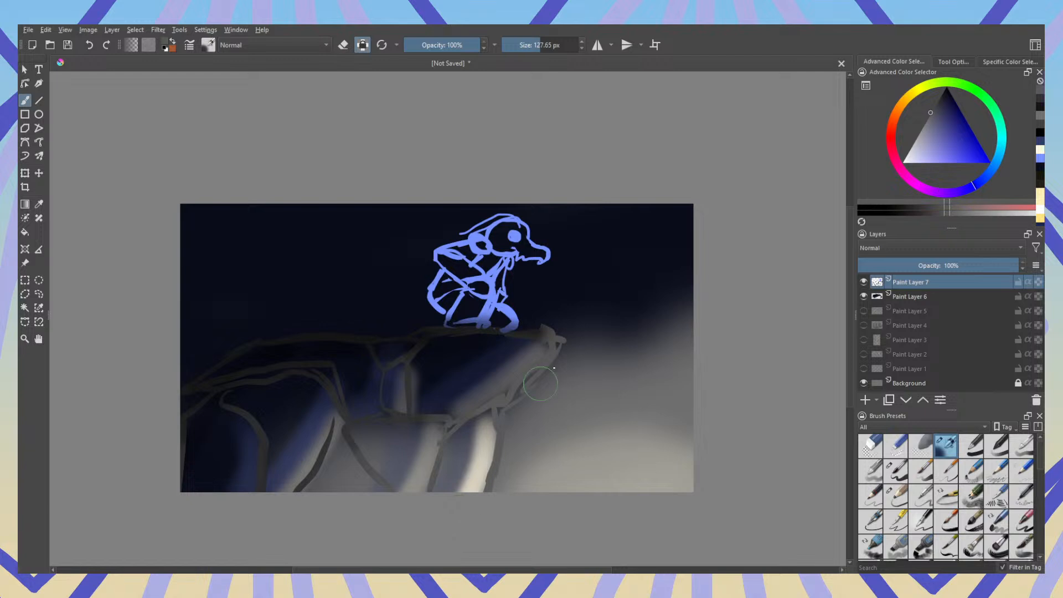
Step: Strengthen the highlight along the ledge's underside with sampled pale cream on Paint Layer 6, with Preserve Alpha turned off
{"action": "left_click", "coordinate": [491, 444], "text": "ctrl"}
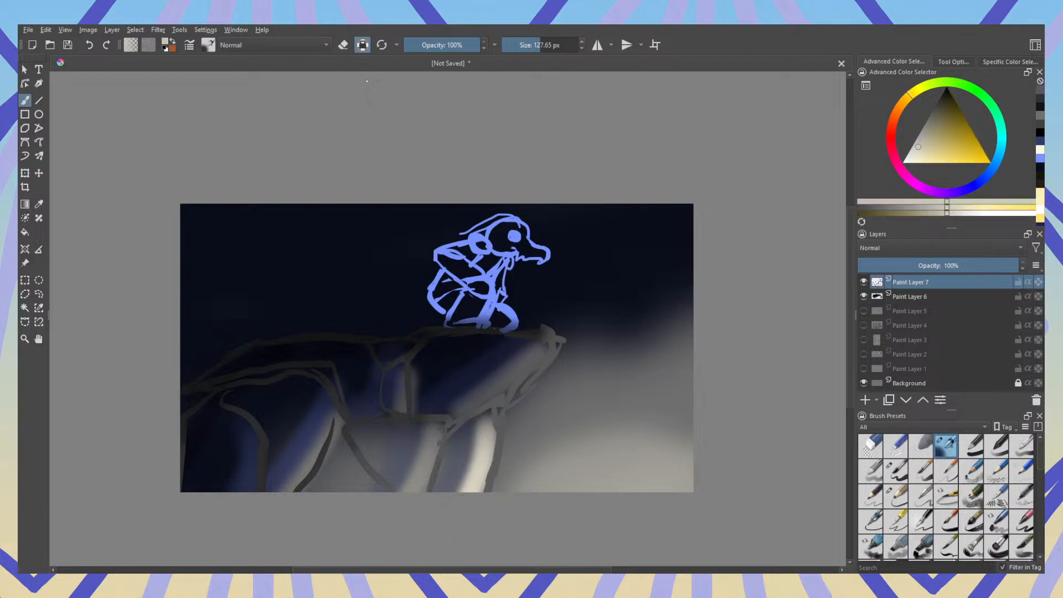
{"action": "left_click", "coordinate": [879, 299]}
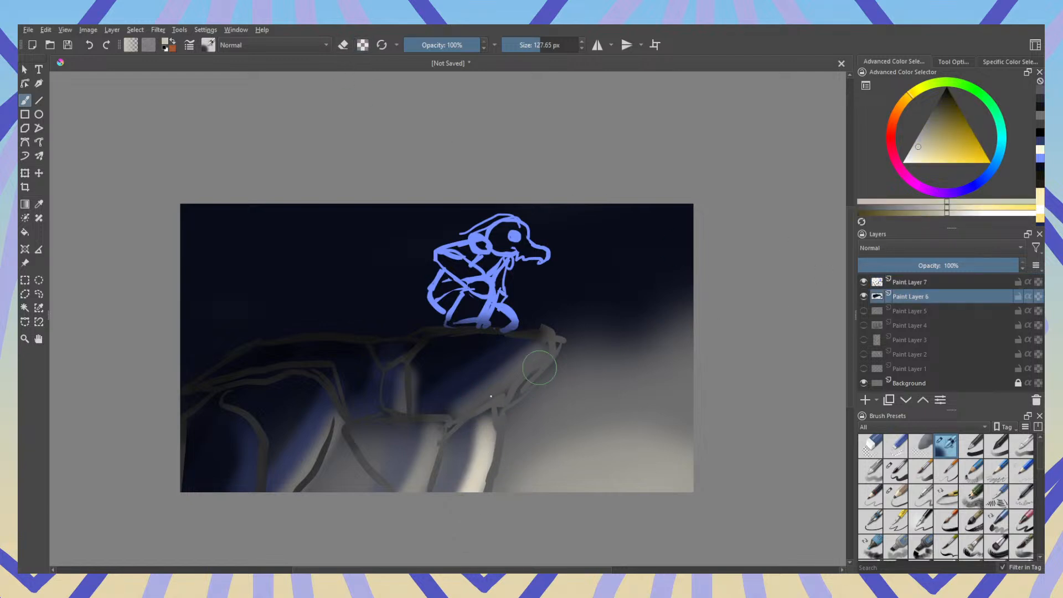
{"action": "mouse_move", "coordinate": [482, 409]}
{"action": "left_mouse_down"}
{"action": "mouse_move", "coordinate": [563, 347]}
{"action": "mouse_move", "coordinate": [451, 415]}
{"action": "mouse_move", "coordinate": [546, 347]}
{"action": "left_mouse_up"}
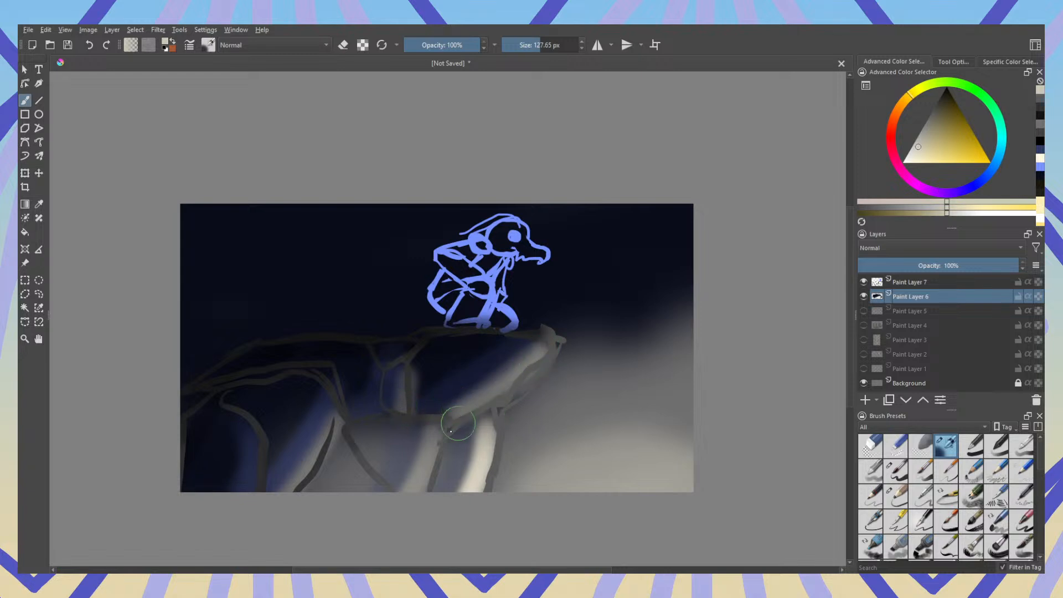
Step: Blend the shading on the rock's lower facets using navy and warm grey tones sampled from the canvas
{"action": "left_click", "coordinate": [471, 454], "text": "ctrl"}
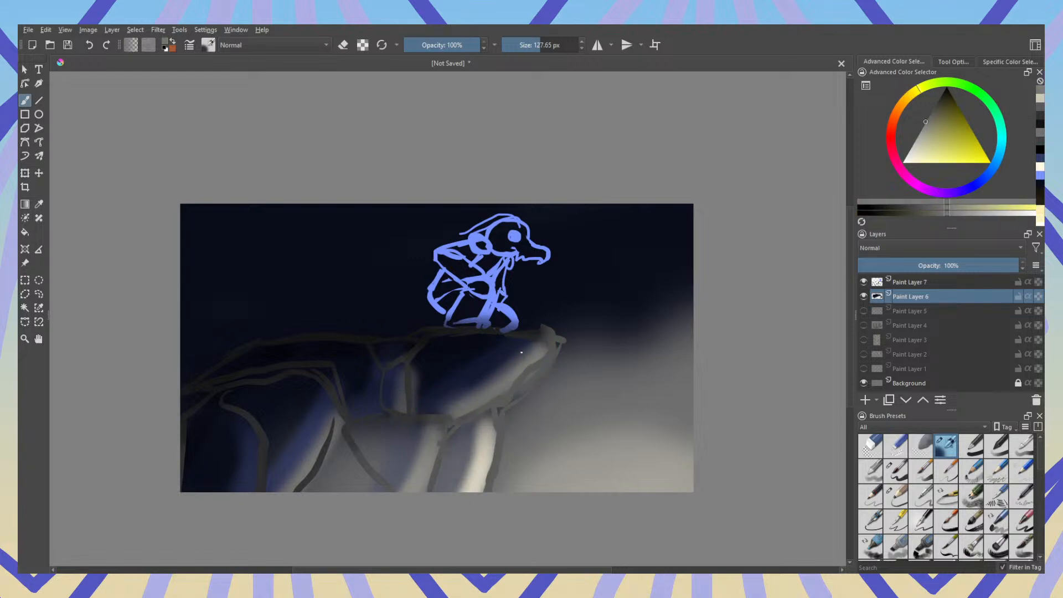
{"action": "left_click", "coordinate": [452, 379], "text": "ctrl"}
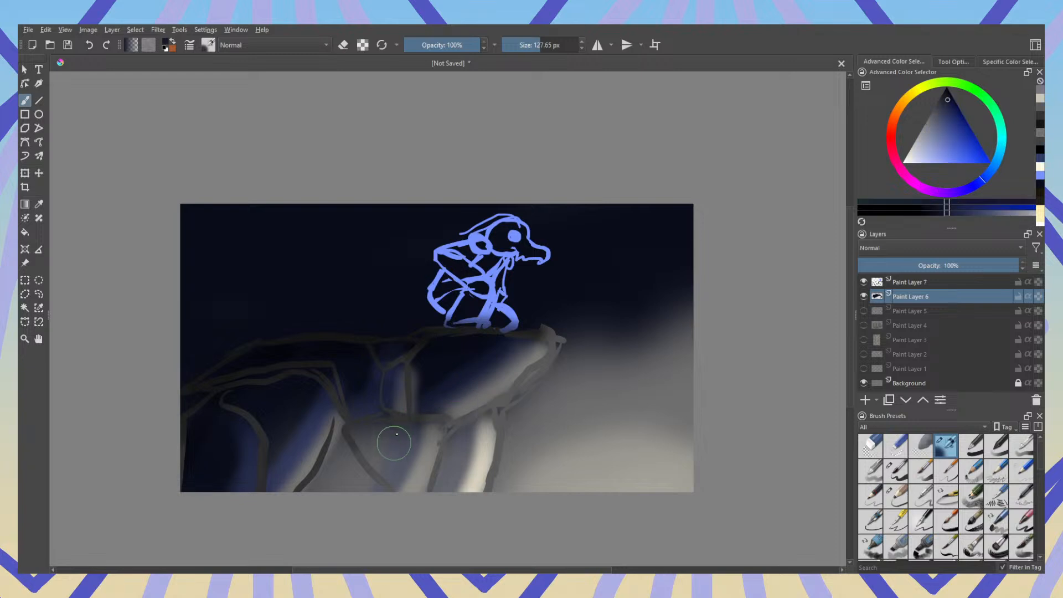
{"action": "mouse_move", "coordinate": [371, 458]}
{"action": "left_mouse_down"}
{"action": "mouse_move", "coordinate": [368, 487]}
{"action": "mouse_move", "coordinate": [343, 444]}
{"action": "mouse_move", "coordinate": [321, 478]}
{"action": "left_mouse_up"}
{"action": "left_click", "coordinate": [421, 453], "text": "ctrl"}
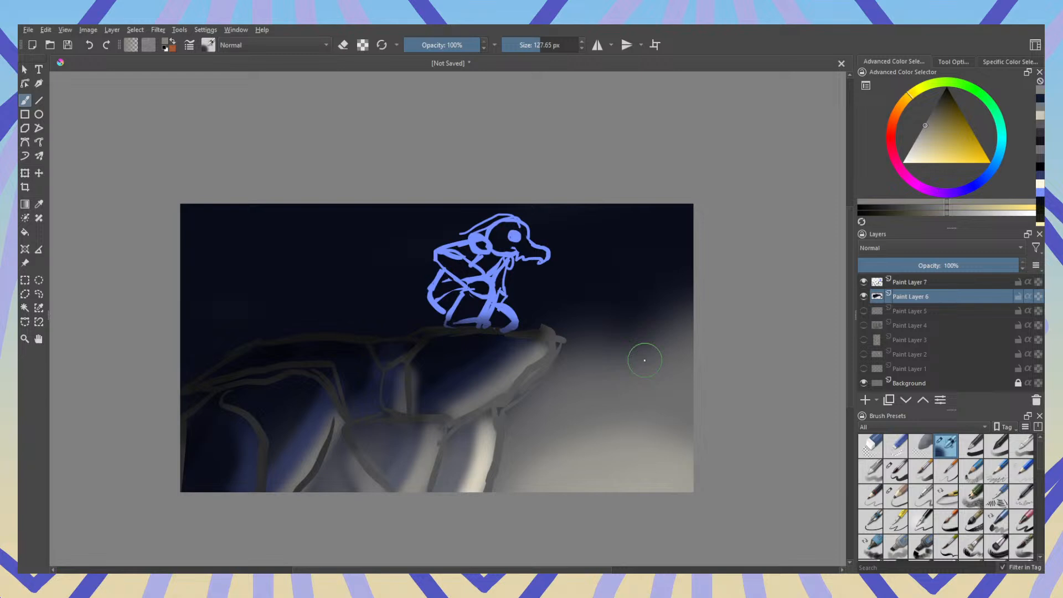
Step: Compare the beaked figure's line art on Paint Layer 7 with and without the painted shading on Paint Layer 6
{"action": "left_click", "coordinate": [864, 281]}
{"action": "left_click", "coordinate": [865, 294]}
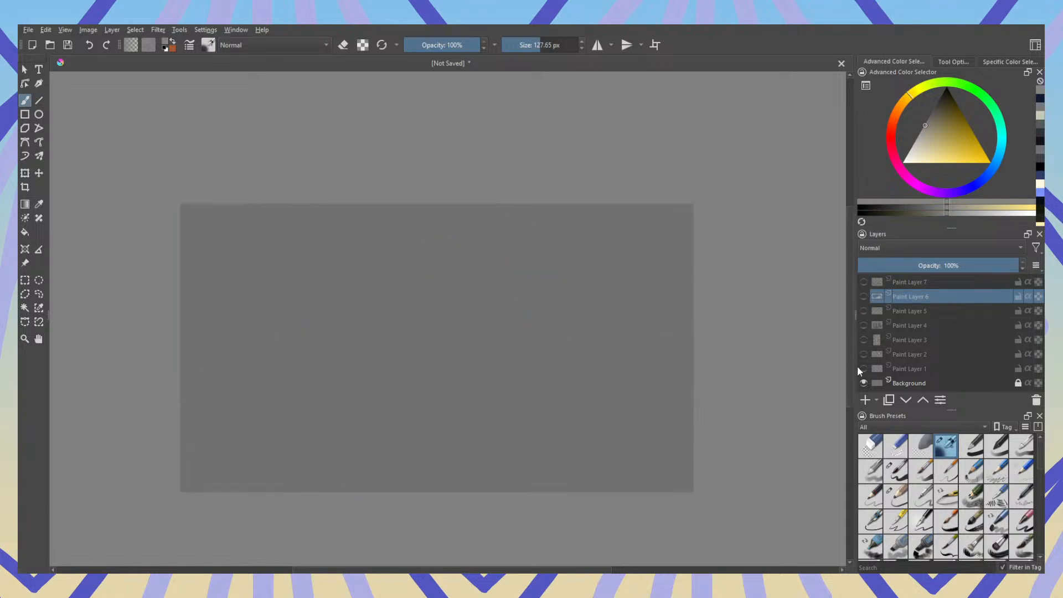
{"action": "left_click", "coordinate": [864, 282]}
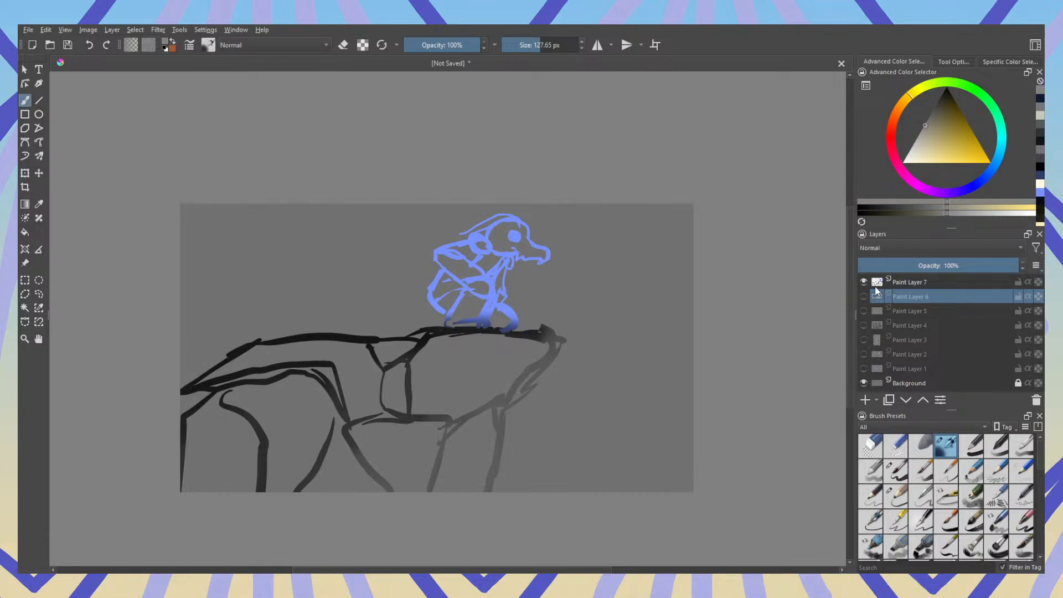
{"action": "left_click", "coordinate": [864, 296]}
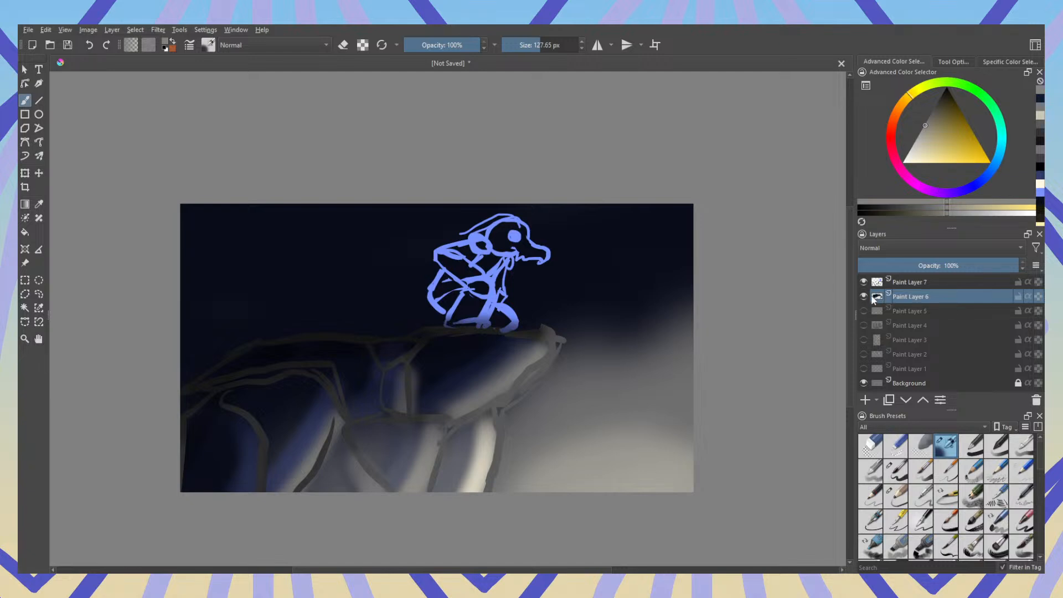
Step: Review the character sketches on Paint Layers 1, 2 and 3 by toggling their visibility with the rock scene hidden
{"action": "left_click", "coordinate": [864, 297]}
{"action": "left_click", "coordinate": [864, 282]}
{"action": "left_click", "coordinate": [864, 369]}
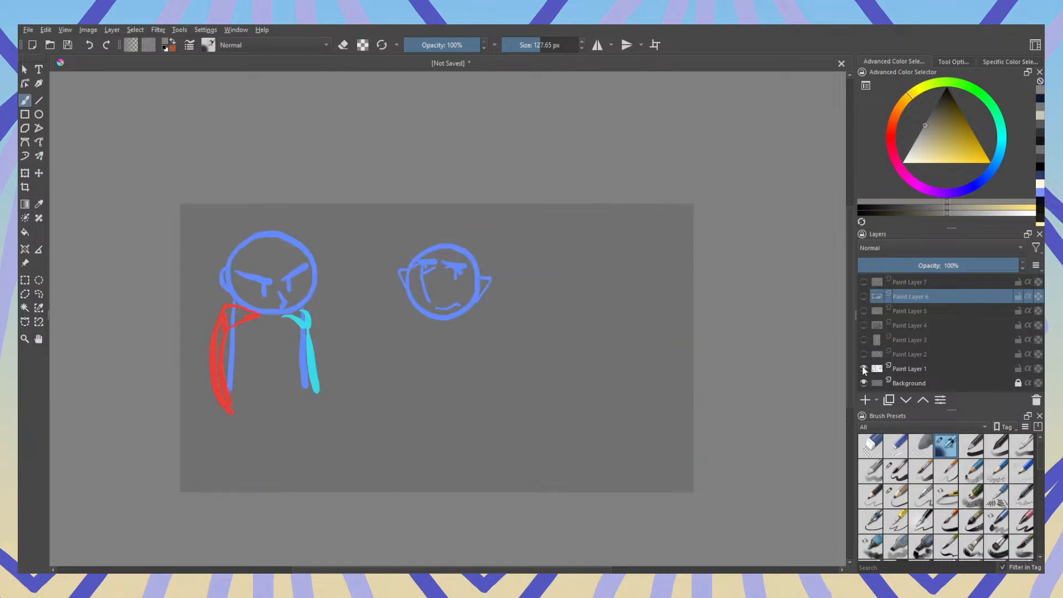
{"action": "left_click", "coordinate": [864, 355]}
{"action": "left_click", "coordinate": [864, 341]}
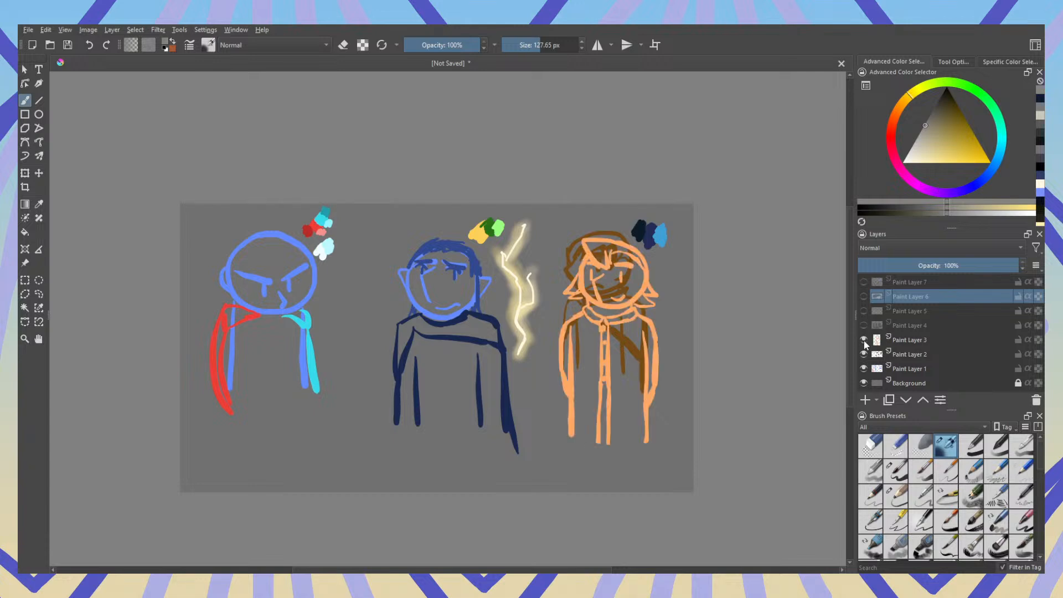
{"action": "left_click", "coordinate": [864, 340]}
{"action": "left_click", "coordinate": [864, 355]}
{"action": "left_click", "coordinate": [864, 369]}
{"action": "left_click", "coordinate": [864, 340]}
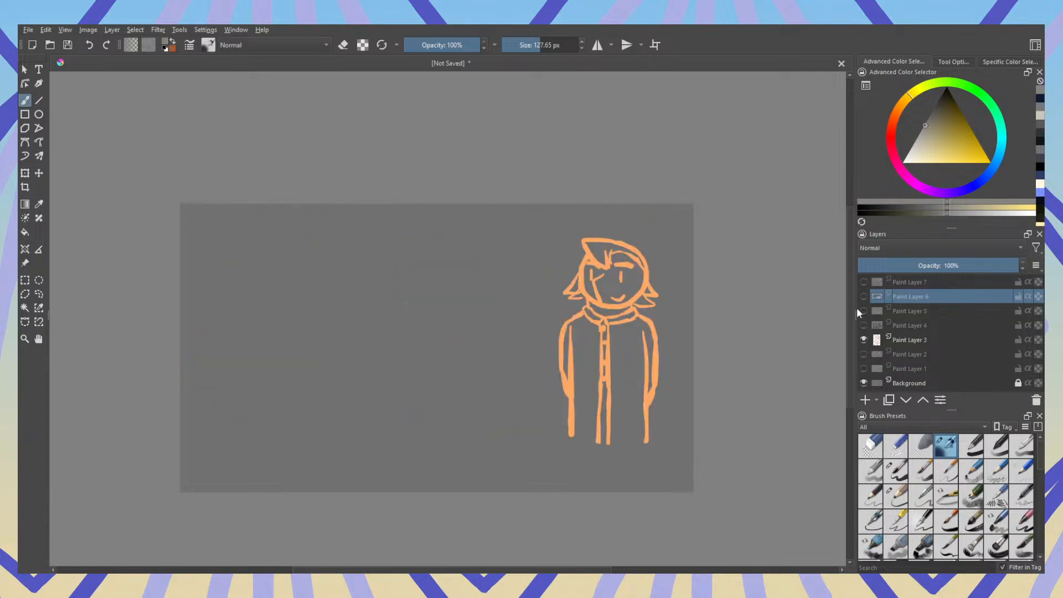
{"action": "left_click", "coordinate": [864, 340]}
{"action": "left_click", "coordinate": [864, 355]}
{"action": "left_click", "coordinate": [864, 368]}
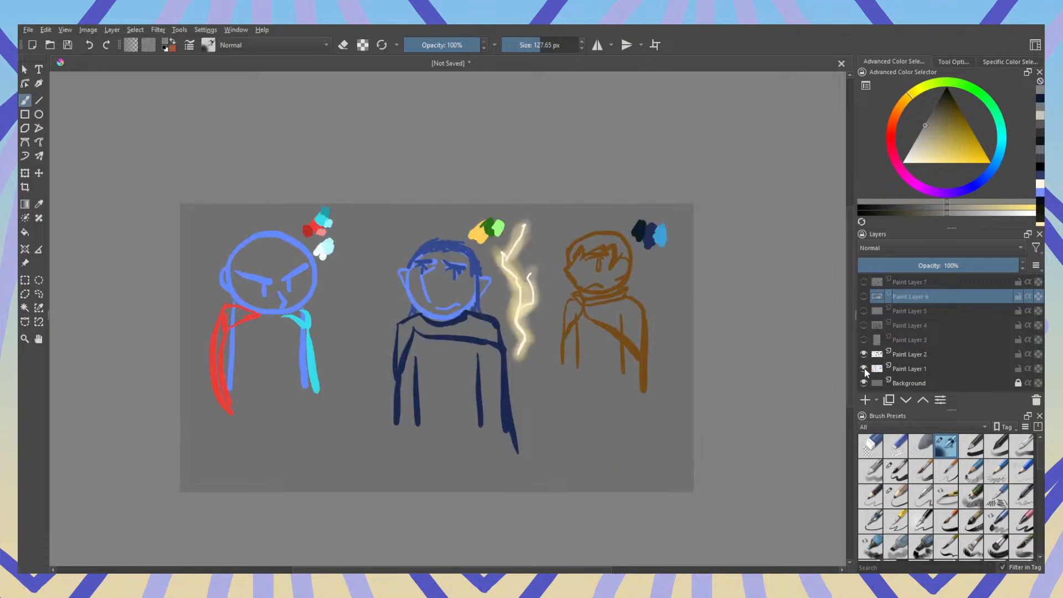
{"action": "left_click", "coordinate": [864, 369]}
{"action": "left_click", "coordinate": [864, 354]}
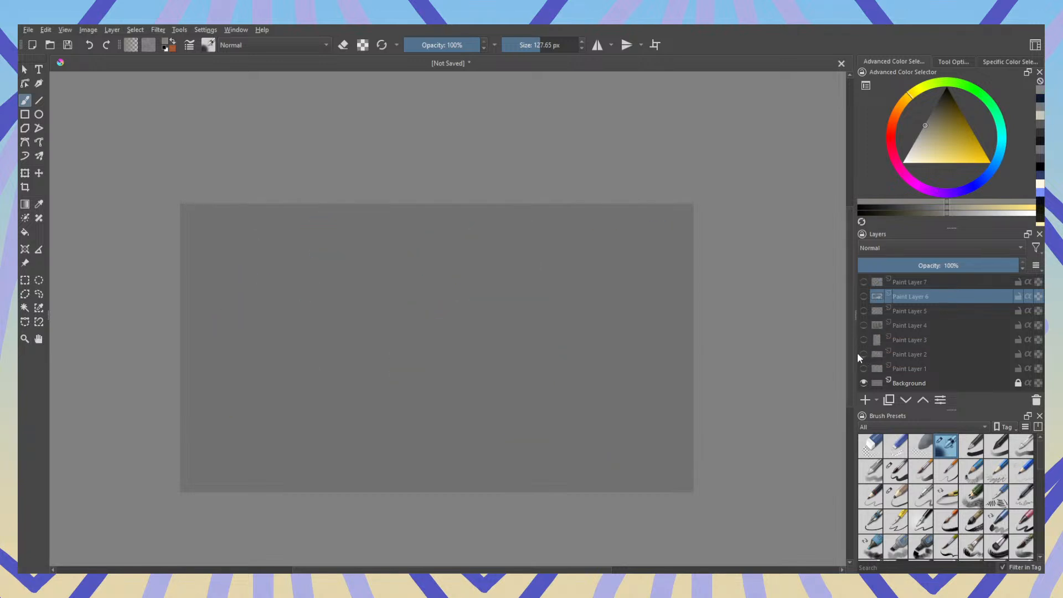
Step: Compare the navy rock scene on Paint Layers 6 and 7 with the forest scene on Paint Layers 4 and 5
{"action": "left_click", "coordinate": [864, 282]}
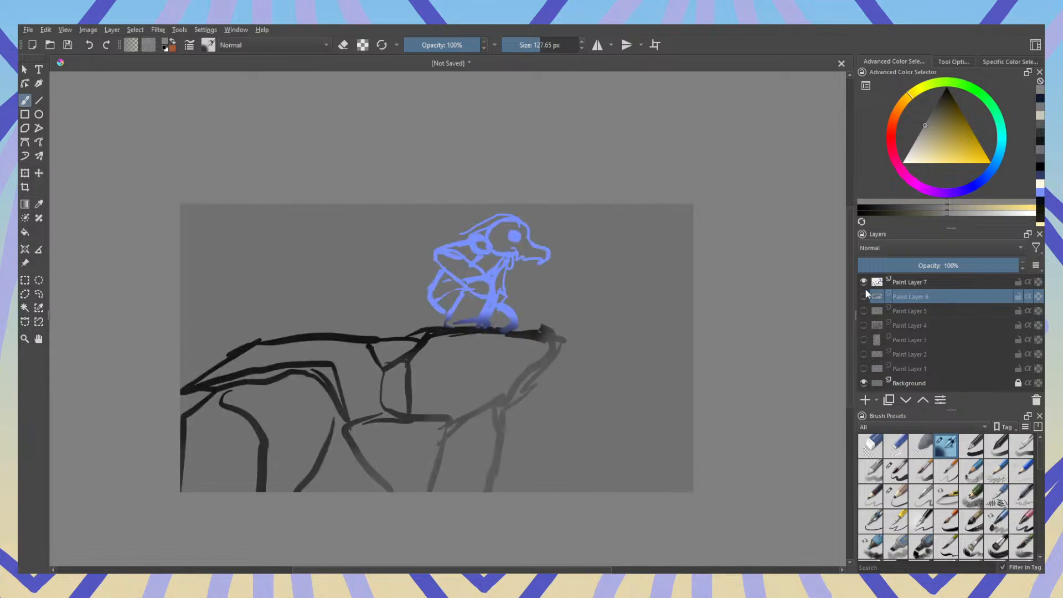
{"action": "left_click", "coordinate": [864, 296]}
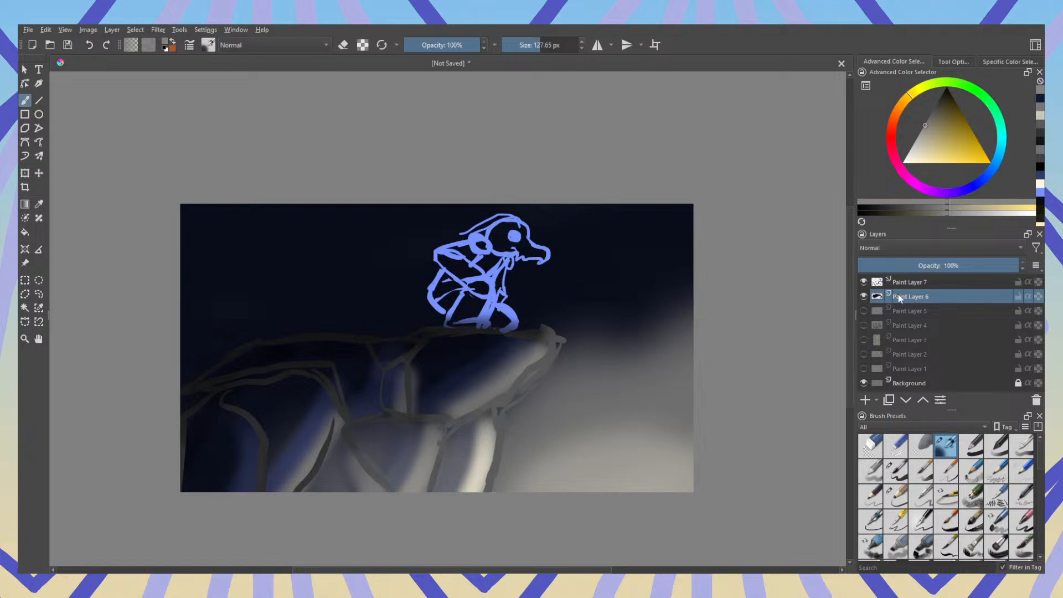
{"action": "left_click", "coordinate": [865, 296]}
{"action": "left_click", "coordinate": [865, 281]}
{"action": "left_click", "coordinate": [864, 311]}
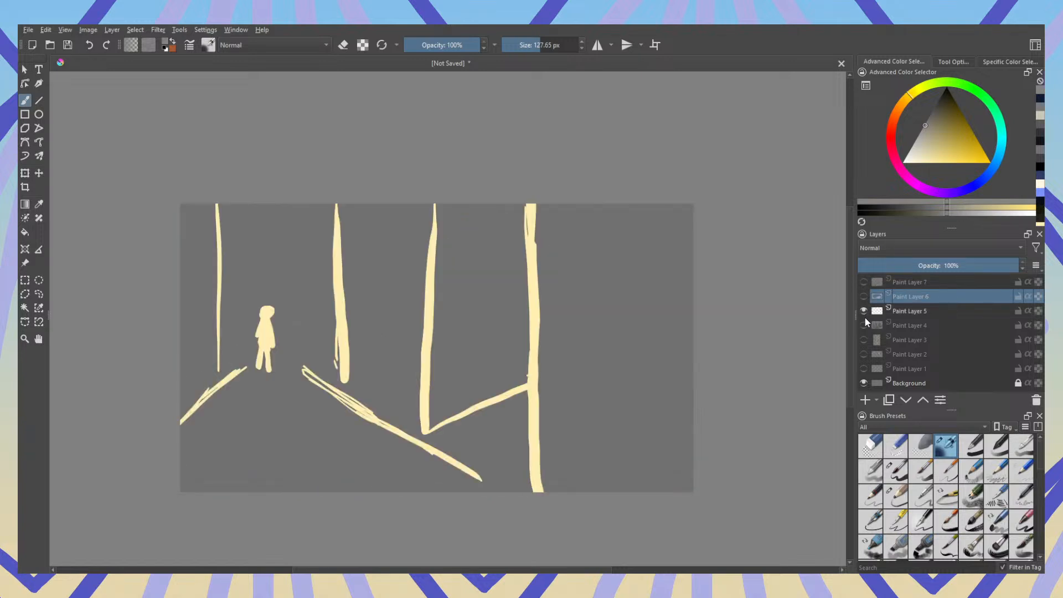
{"action": "left_click", "coordinate": [864, 325]}
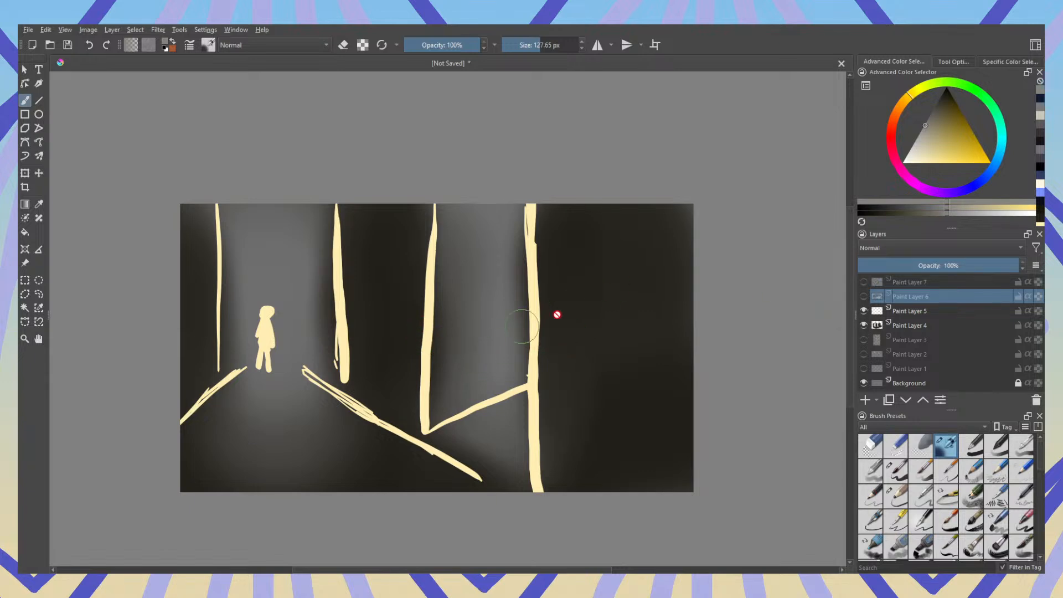
{"action": "left_click", "coordinate": [865, 296]}
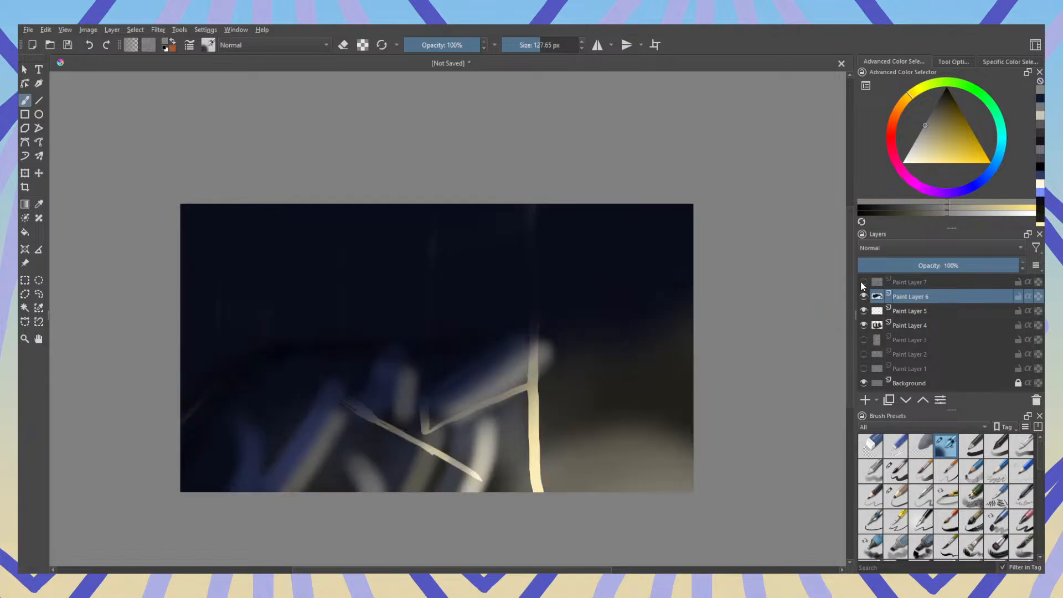
{"action": "left_click", "coordinate": [864, 282]}
{"action": "left_click", "coordinate": [865, 310]}
{"action": "left_click", "coordinate": [864, 325]}
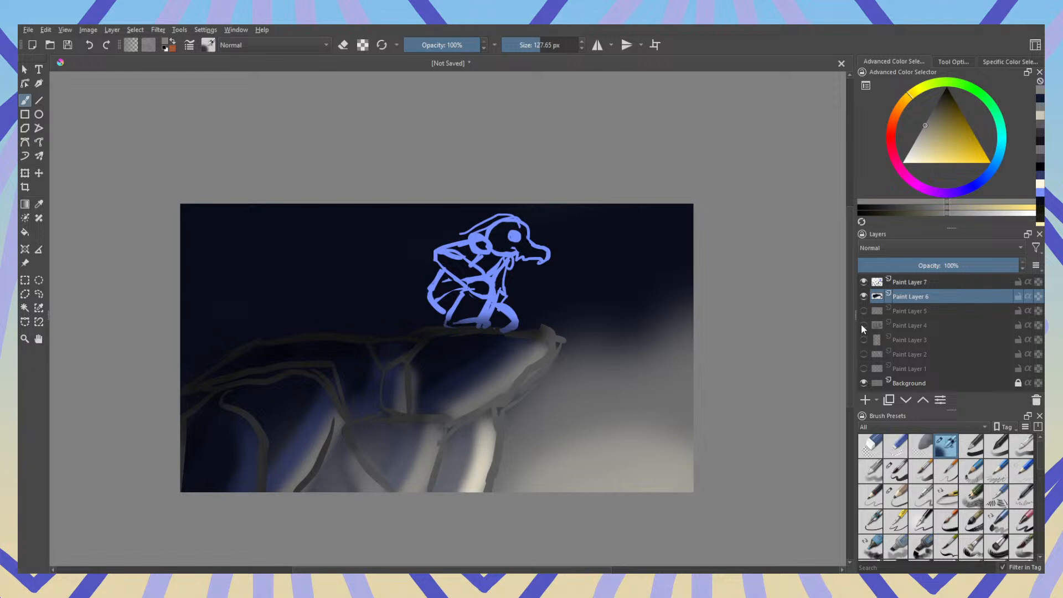
Step: Show the forest scene on Paint Layers 4 and 5 and hide the rock scene on Paint Layers 6 and 7
{"action": "left_click", "coordinate": [864, 325]}
{"action": "left_click", "coordinate": [864, 311]}
{"action": "left_click", "coordinate": [864, 282]}
{"action": "left_click", "coordinate": [864, 296]}
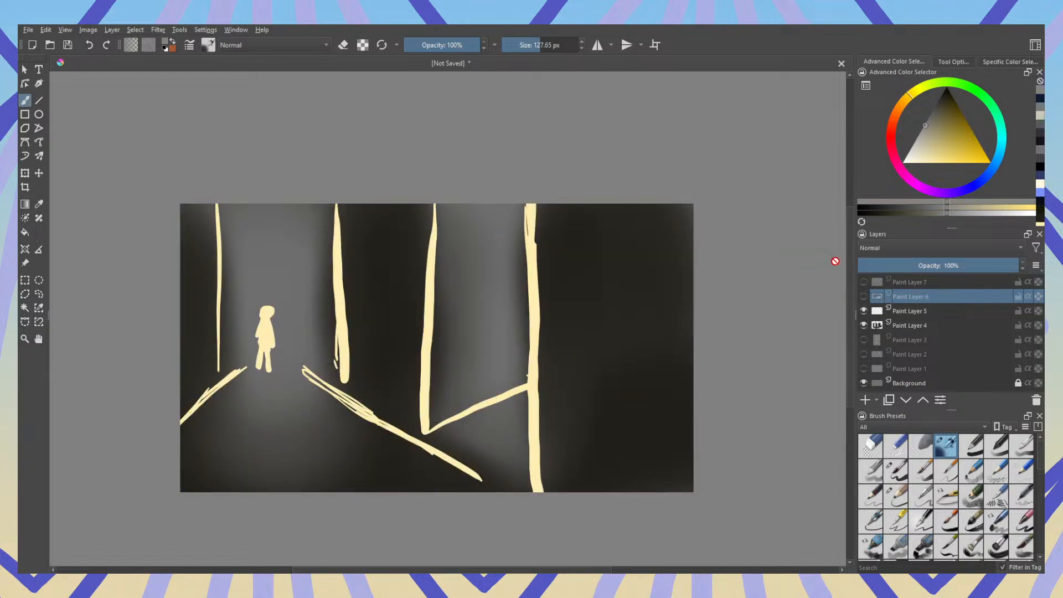
Step: Tint the large dark area beyond the nearest tree dark blue on Paint Layer 4 with a 442.87 px soft brush
{"action": "left_click", "coordinate": [974, 182]}
{"action": "left_click", "coordinate": [958, 105]}
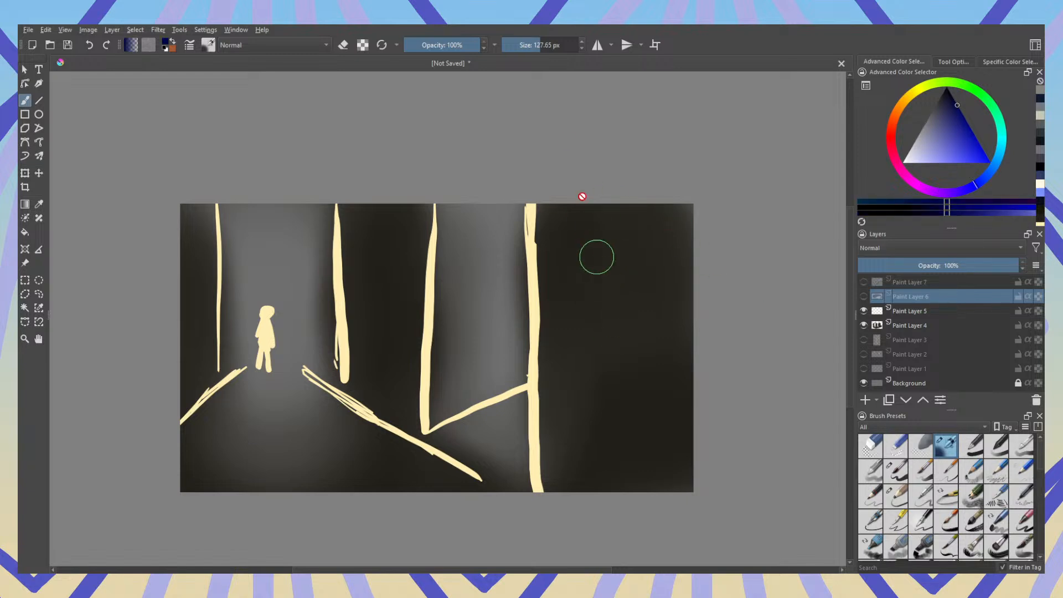
{"action": "left_click_drag", "start_coordinate": [547, 42], "coordinate": [560, 44]}
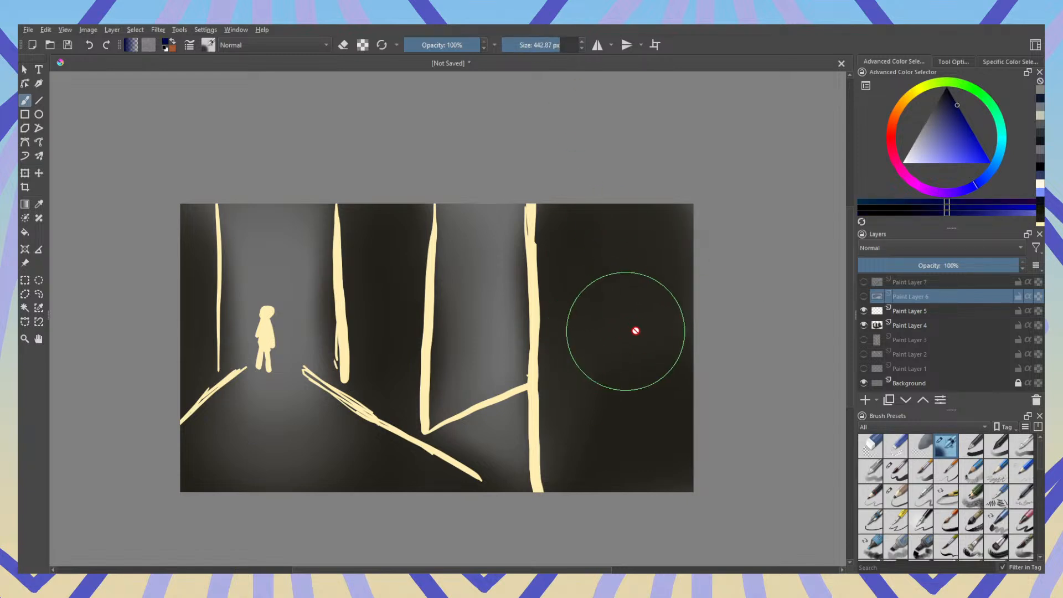
{"action": "left_click", "coordinate": [908, 326]}
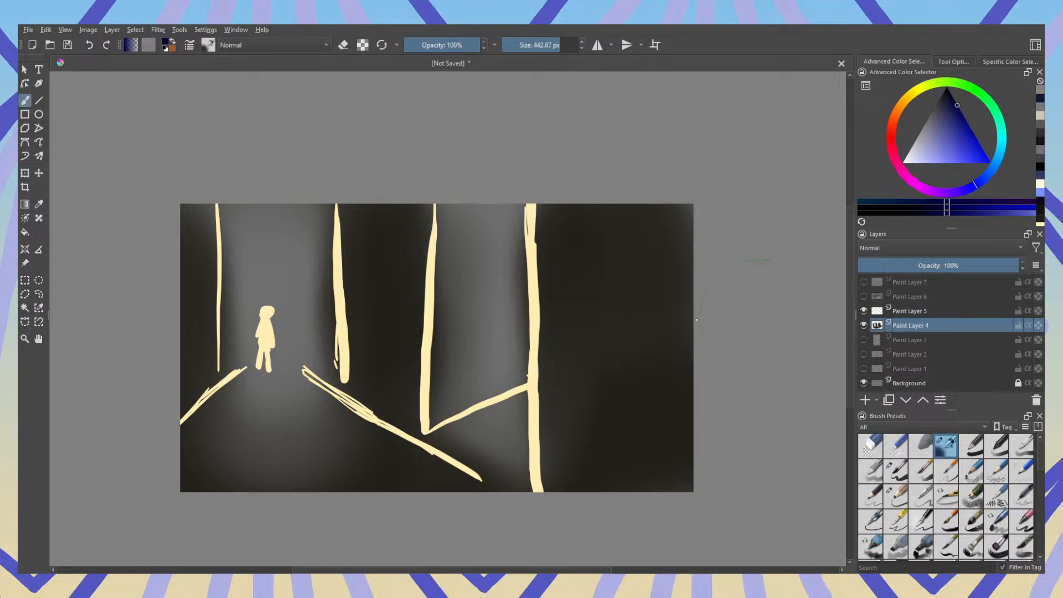
{"action": "left_click_drag", "start_coordinate": [618, 310], "coordinate": [605, 444]}
{"action": "mouse_move", "coordinate": [660, 345]}
{"action": "left_mouse_down"}
{"action": "mouse_move", "coordinate": [612, 309]}
{"action": "mouse_move", "coordinate": [575, 433]}
{"action": "left_mouse_up"}
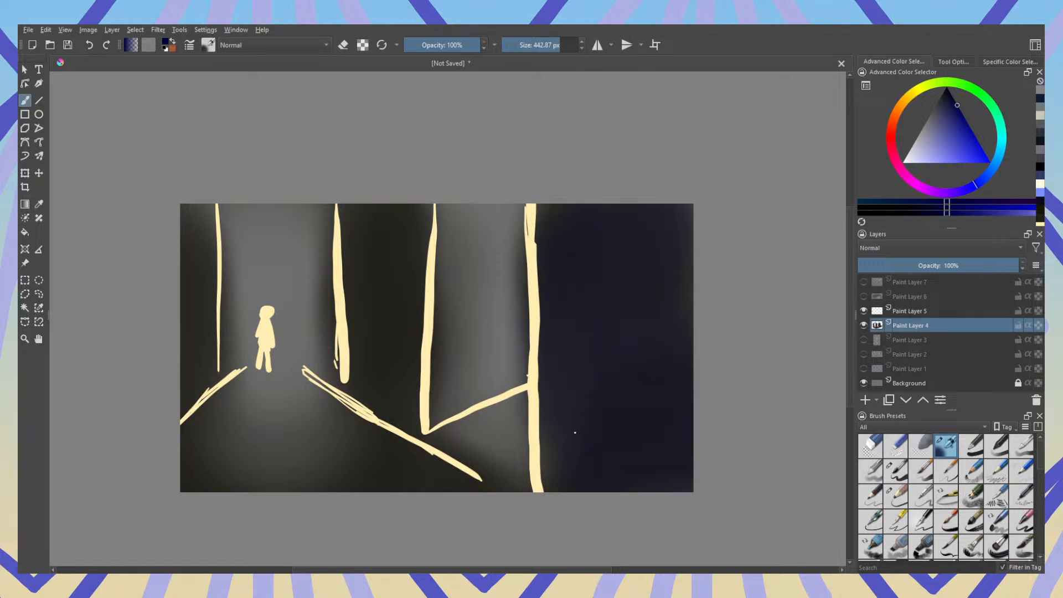
{"action": "left_click_drag", "start_coordinate": [644, 325], "coordinate": [626, 366]}
Step: Brush dark blue over the shadows between the middle trees, along the far edge and across the foreground
{"action": "left_click_drag", "start_coordinate": [338, 457], "coordinate": [410, 491]}
{"action": "left_click_drag", "start_coordinate": [407, 482], "coordinate": [388, 376]}
{"action": "mouse_move", "coordinate": [387, 329]}
{"action": "left_mouse_down"}
{"action": "mouse_move", "coordinate": [458, 311]}
{"action": "mouse_move", "coordinate": [428, 354]}
{"action": "mouse_move", "coordinate": [412, 238]}
{"action": "left_mouse_up"}
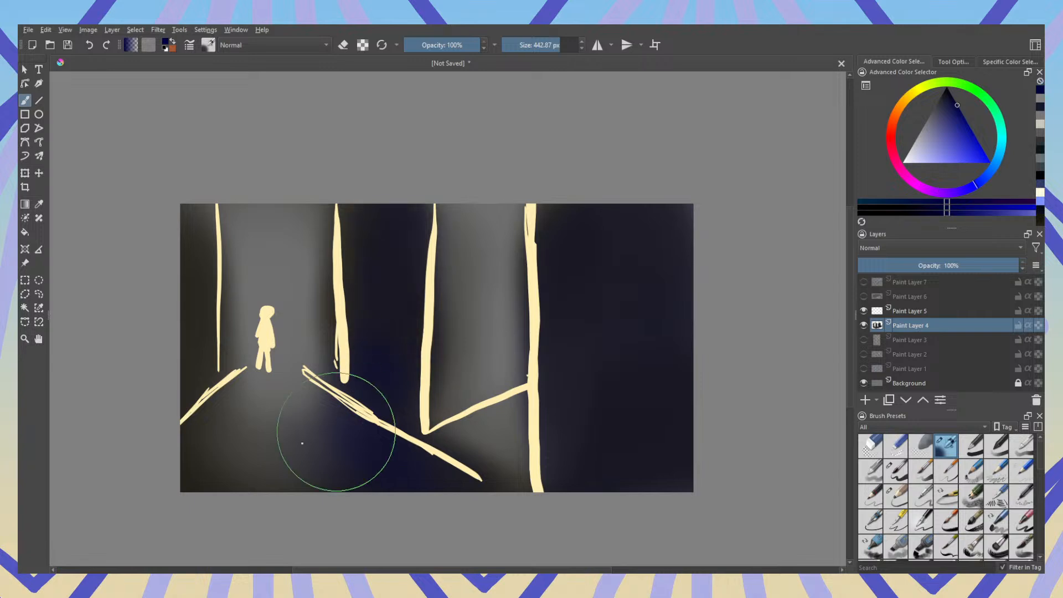
{"action": "mouse_move", "coordinate": [190, 390]}
{"action": "left_mouse_down"}
{"action": "mouse_move", "coordinate": [191, 277]}
{"action": "mouse_move", "coordinate": [205, 332]}
{"action": "left_mouse_up"}
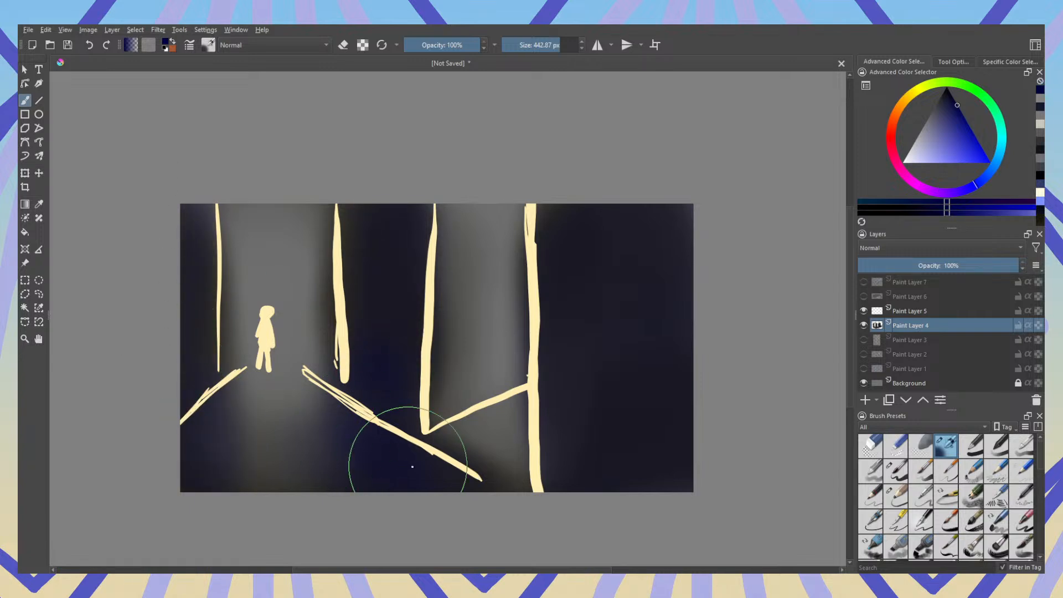
{"action": "left_click_drag", "start_coordinate": [414, 466], "coordinate": [515, 498]}
Step: Warm the lighter gaps between the trees and the path around the figure with a dark orange-brown tint
{"action": "left_click", "coordinate": [909, 110]}
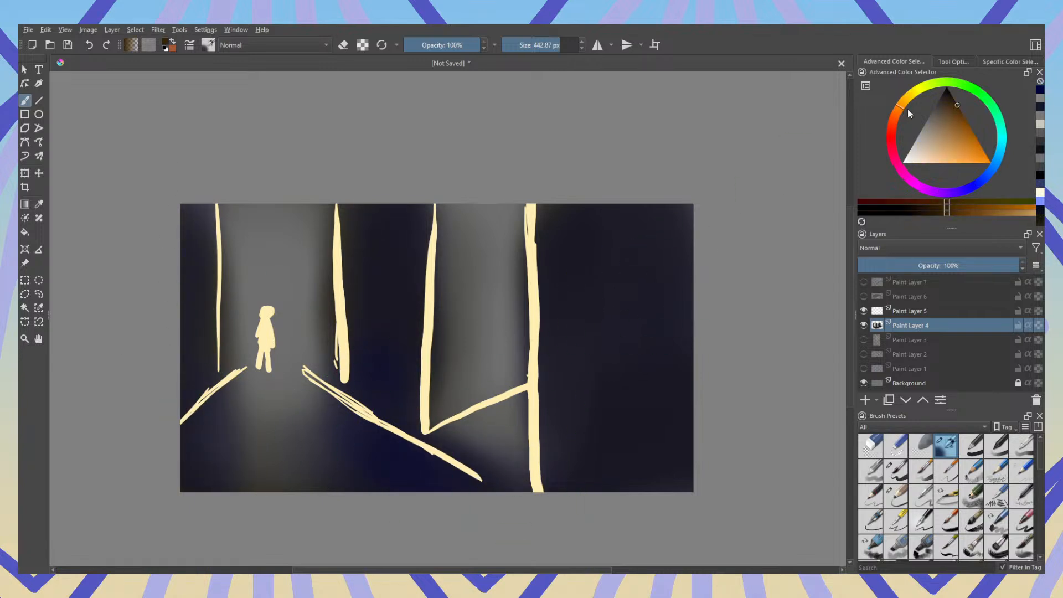
{"action": "mouse_move", "coordinate": [524, 402]}
{"action": "left_mouse_down"}
{"action": "mouse_move", "coordinate": [443, 411]}
{"action": "mouse_move", "coordinate": [446, 432]}
{"action": "mouse_move", "coordinate": [430, 171]}
{"action": "mouse_move", "coordinate": [487, 442]}
{"action": "mouse_move", "coordinate": [507, 442]}
{"action": "mouse_move", "coordinate": [475, 332]}
{"action": "left_mouse_up"}
{"action": "mouse_move", "coordinate": [235, 432]}
{"action": "left_mouse_down"}
{"action": "mouse_move", "coordinate": [230, 296]}
{"action": "mouse_move", "coordinate": [299, 432]}
{"action": "mouse_move", "coordinate": [304, 399]}
{"action": "left_mouse_up"}
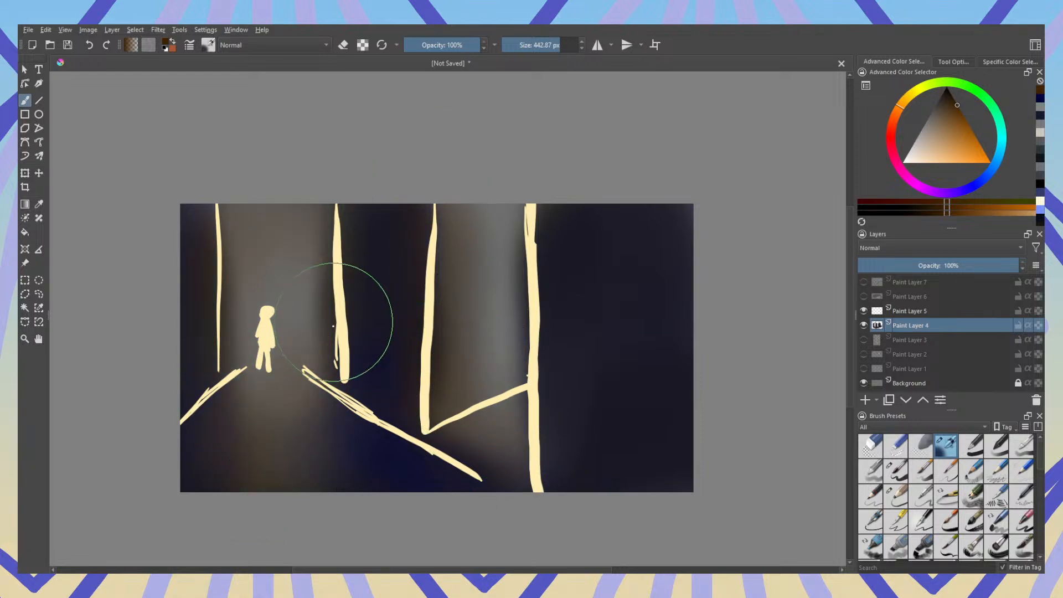
{"action": "key", "text": "e"}
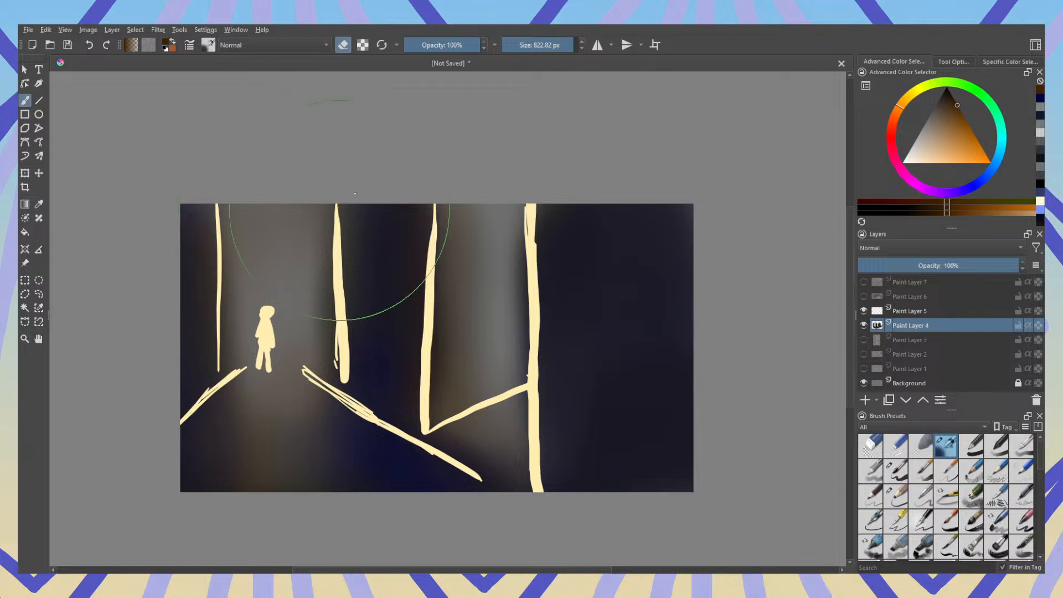
{"action": "left_click", "coordinate": [537, 42]}
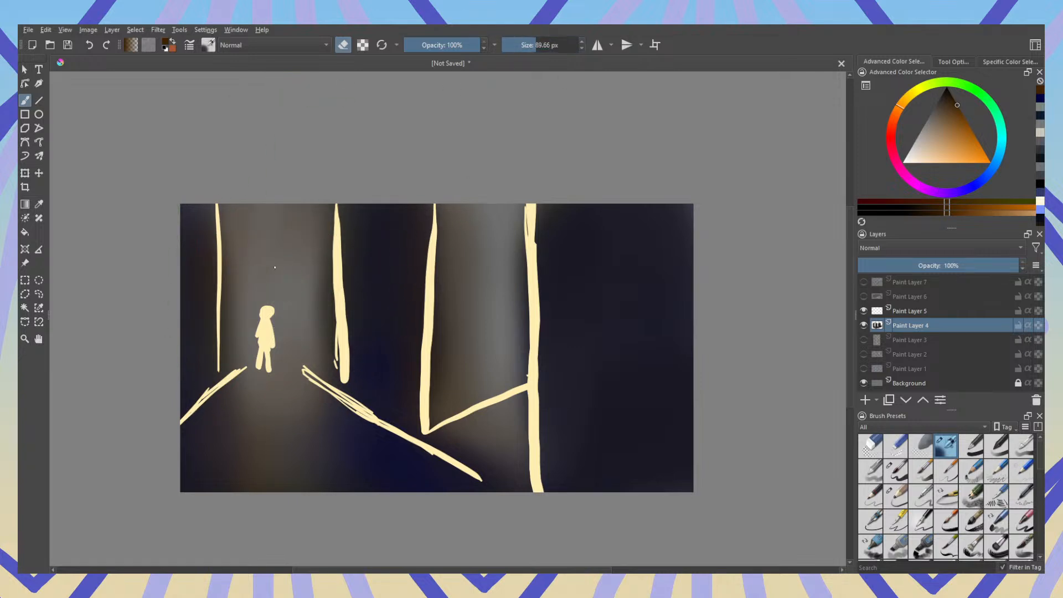
{"action": "left_click_drag", "start_coordinate": [510, 43], "coordinate": [548, 44]}
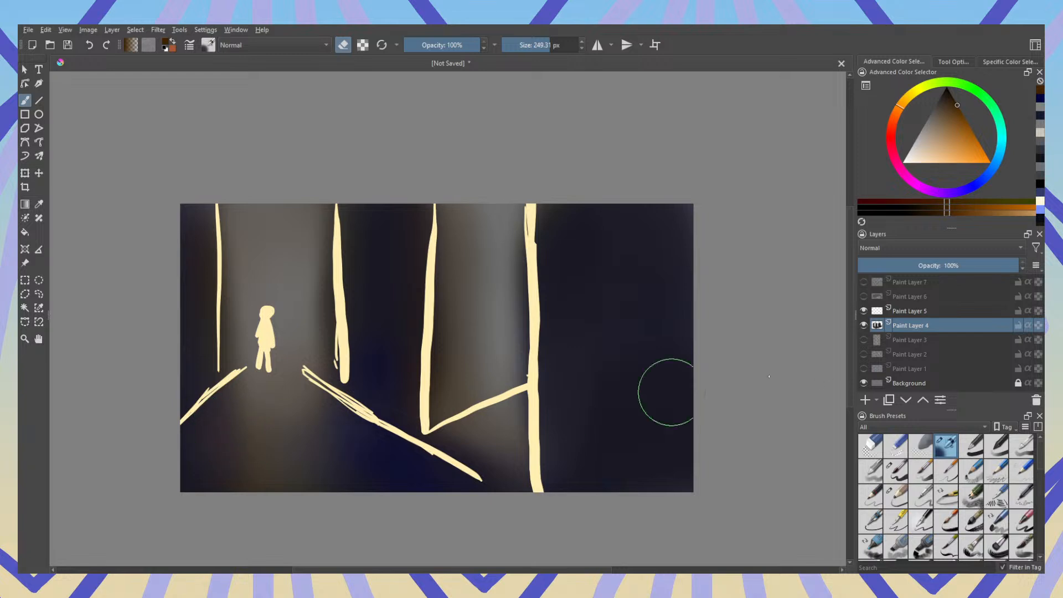
Step: Add a new paint layer above Paint Layer 4 and choose a very pale light blue as the brush colour
{"action": "left_click", "coordinate": [865, 400]}
{"action": "left_click_drag", "start_coordinate": [950, 147], "coordinate": [914, 166]}
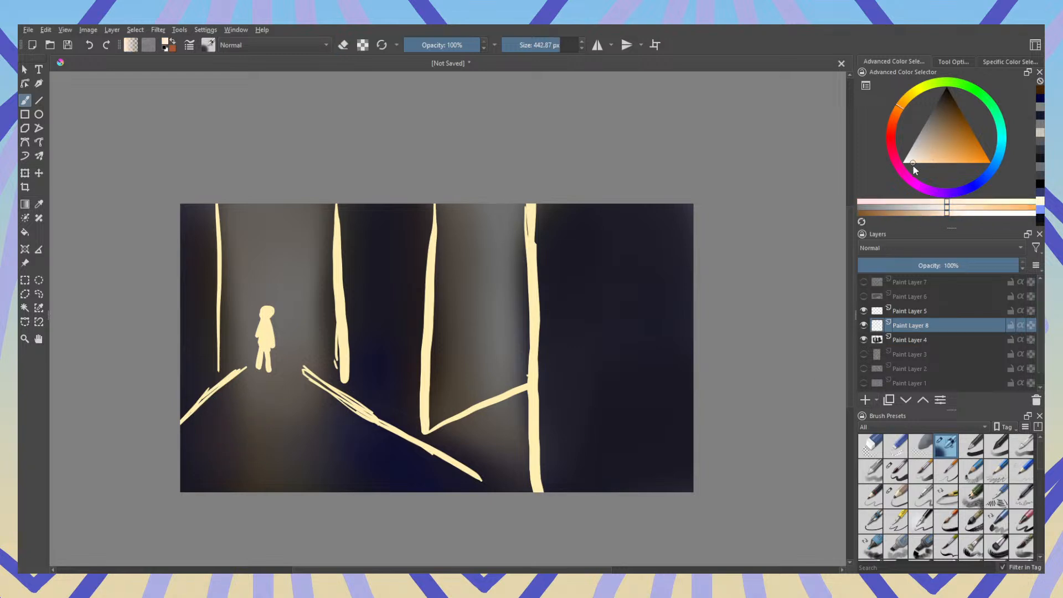
{"action": "left_click_drag", "start_coordinate": [991, 167], "coordinate": [1001, 158]}
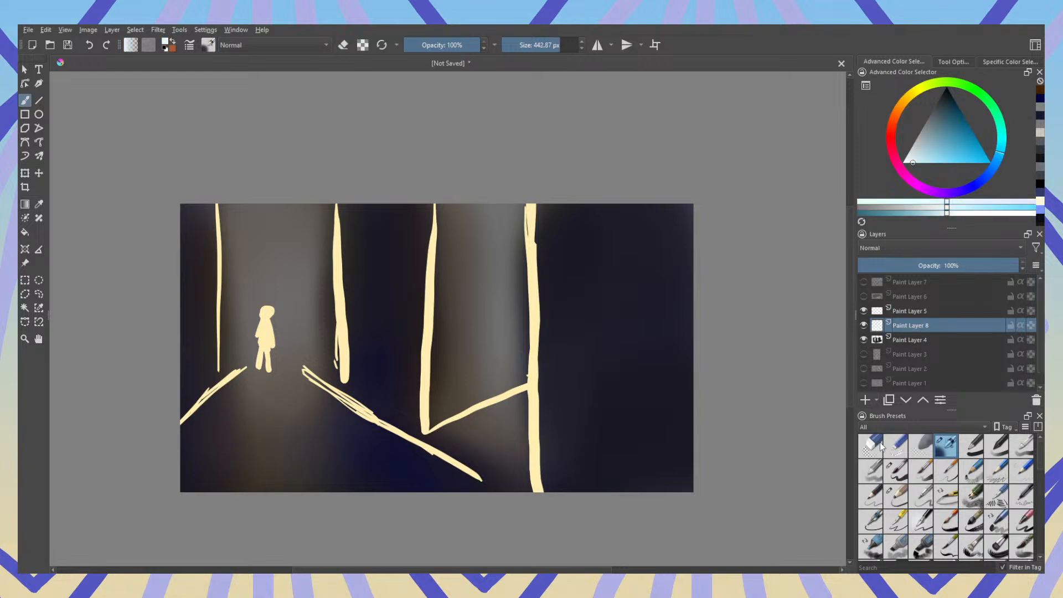
Step: Try pale blue test strokes on the foreground path with several brush presets, undoing each stroke
{"action": "left_click", "coordinate": [948, 471]}
{"action": "mouse_move", "coordinate": [257, 464]}
{"action": "left_mouse_down"}
{"action": "mouse_move", "coordinate": [316, 471]}
{"action": "mouse_move", "coordinate": [258, 457]}
{"action": "mouse_move", "coordinate": [256, 447]}
{"action": "mouse_move", "coordinate": [292, 426]}
{"action": "left_mouse_up"}
{"action": "key", "text": "ctrl+z"}
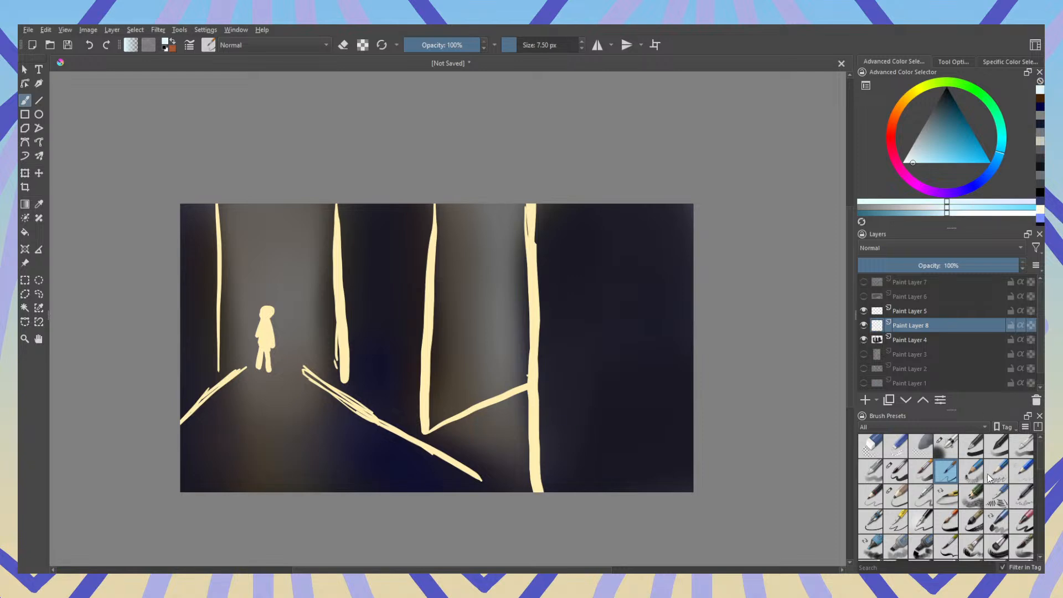
{"action": "left_click", "coordinate": [1004, 447]}
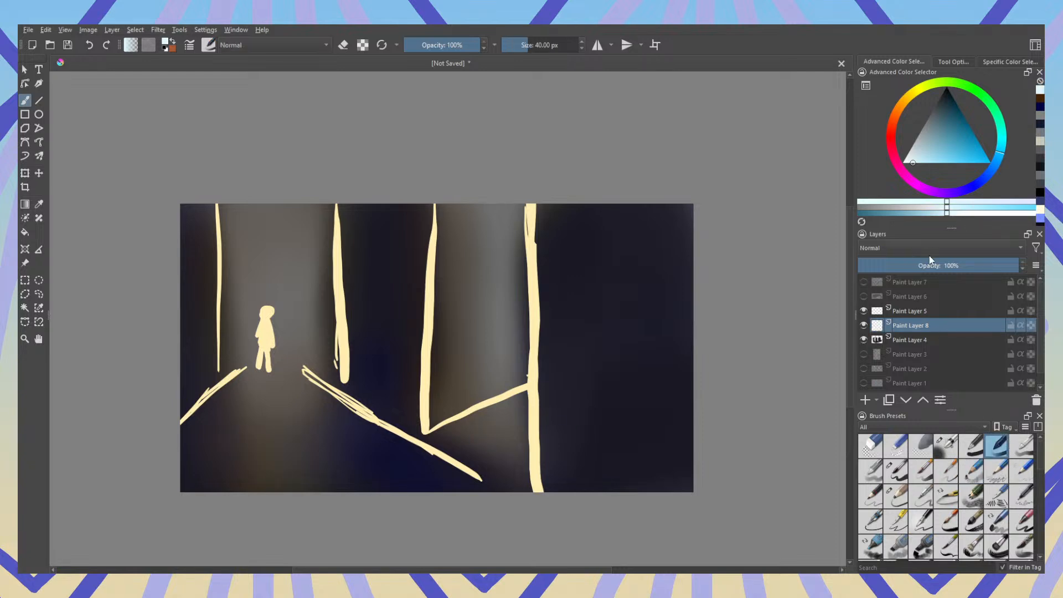
{"action": "mouse_move", "coordinate": [218, 451]}
{"action": "left_mouse_down"}
{"action": "mouse_move", "coordinate": [305, 460]}
{"action": "mouse_move", "coordinate": [327, 455]}
{"action": "left_mouse_up"}
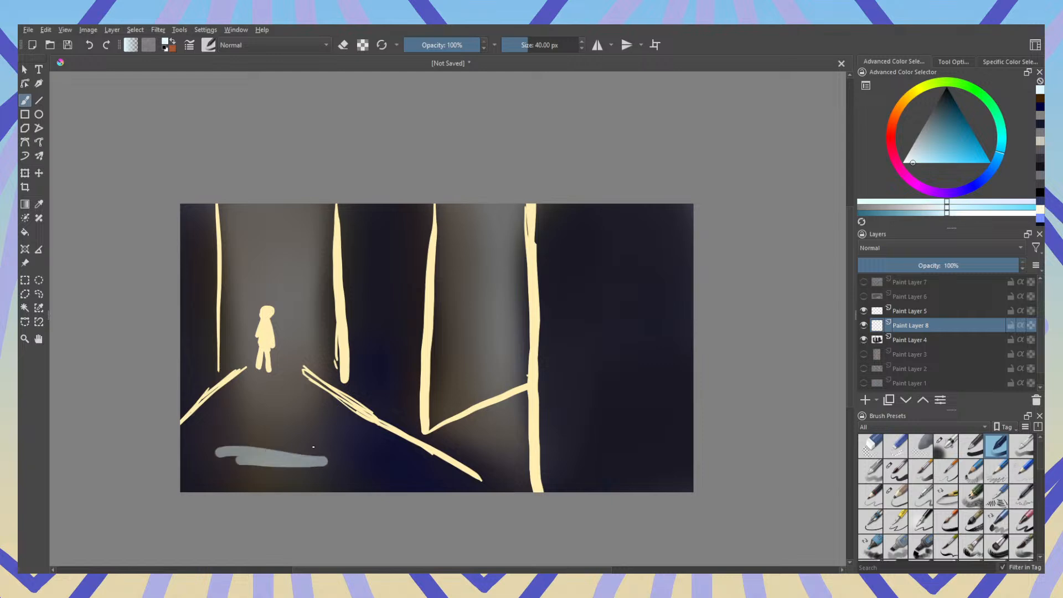
{"action": "key", "text": "ctrl+z"}
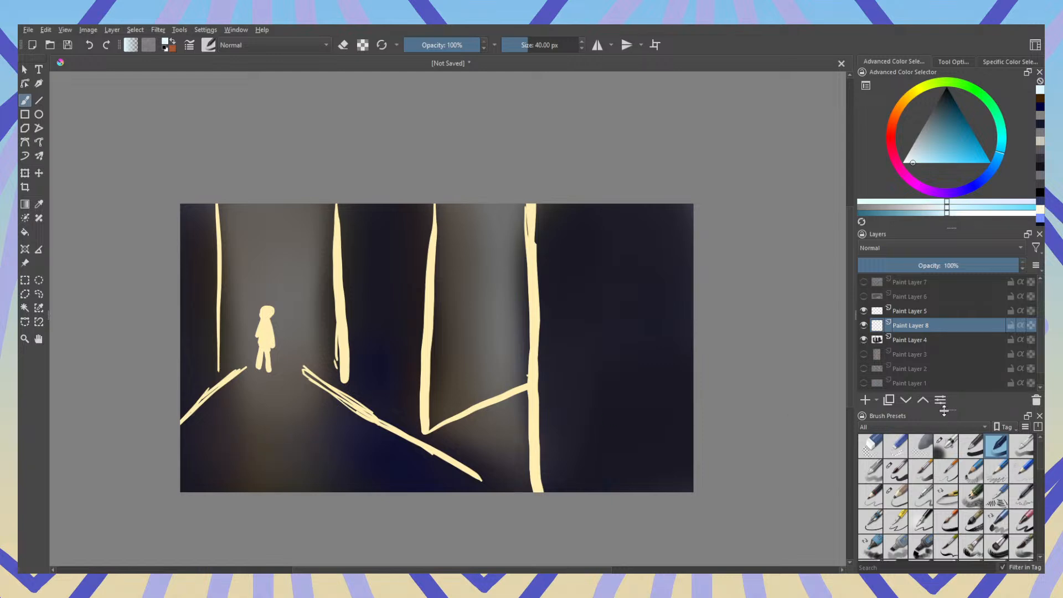
{"action": "left_click", "coordinate": [900, 498]}
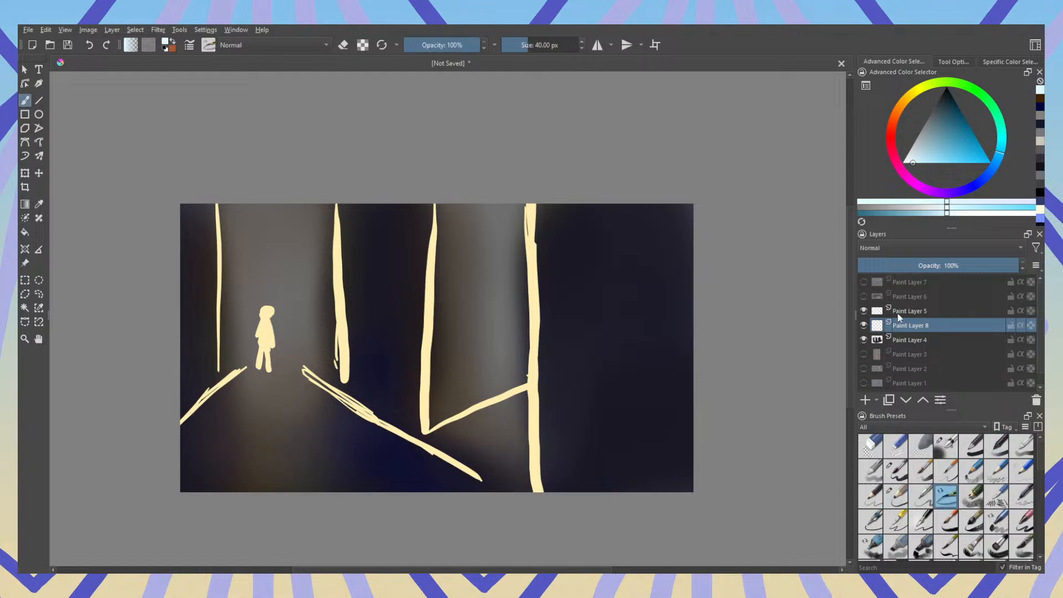
{"action": "left_click", "coordinate": [972, 496]}
{"action": "left_click_drag", "start_coordinate": [219, 457], "coordinate": [306, 462]}
{"action": "key", "text": "ctrl+z"}
Step: Choose a different 40 px brush preset and set the new layer's opacity to 36%
{"action": "left_click", "coordinate": [923, 471]}
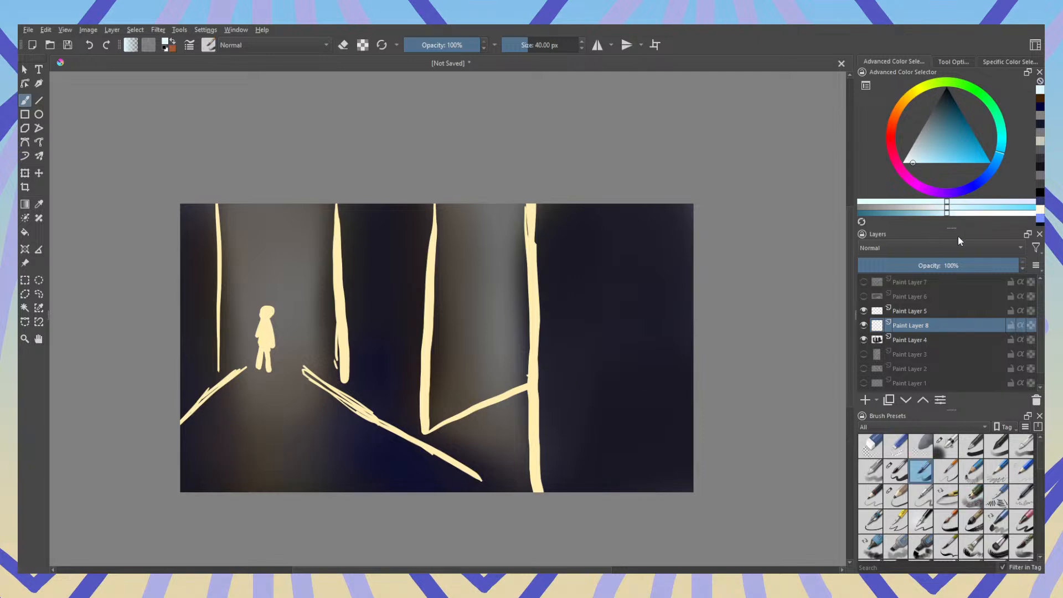
{"action": "left_click", "coordinate": [915, 265]}
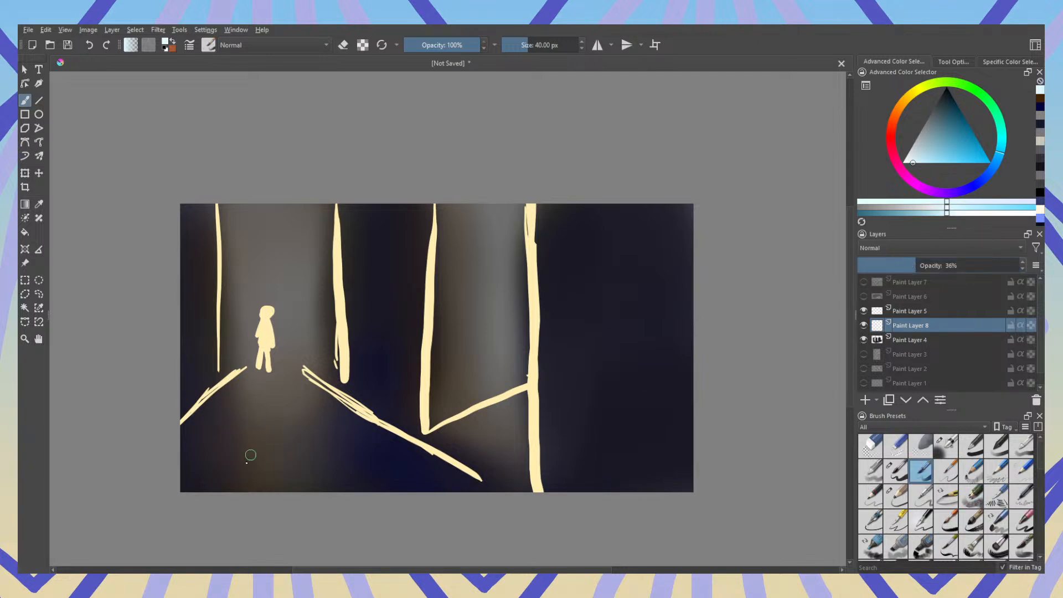
Step: Try a pale blue zigzag stroke on the path below the figure with the 40 px brush and undo it
{"action": "mouse_move", "coordinate": [244, 461]}
{"action": "left_mouse_down"}
{"action": "mouse_move", "coordinate": [305, 464]}
{"action": "mouse_move", "coordinate": [245, 423]}
{"action": "mouse_move", "coordinate": [297, 413]}
{"action": "left_mouse_up"}
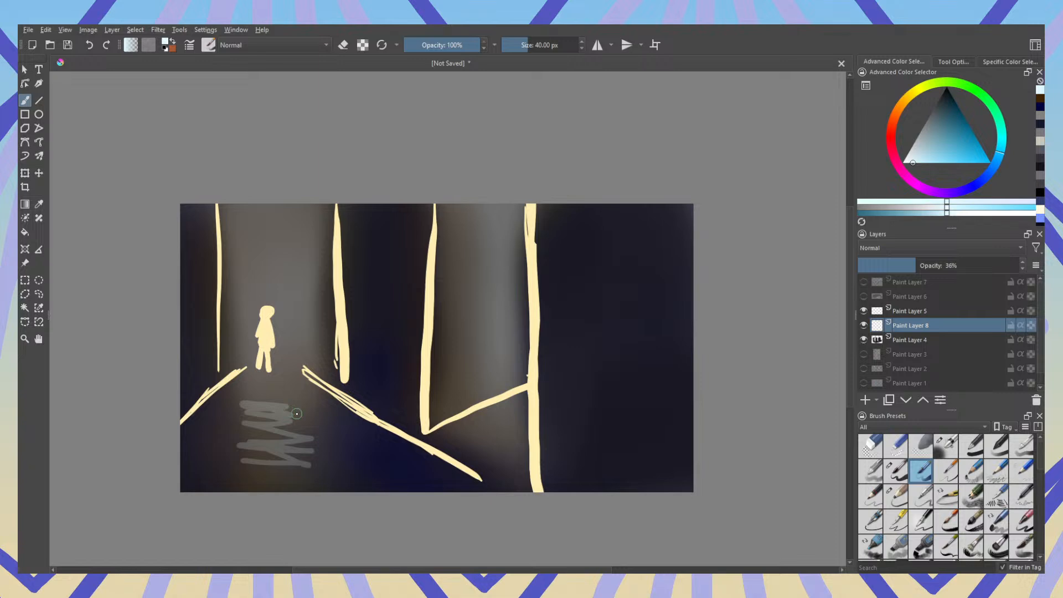
{"action": "key", "text": "ctrl+z"}
{"action": "left_click", "coordinate": [973, 472]}
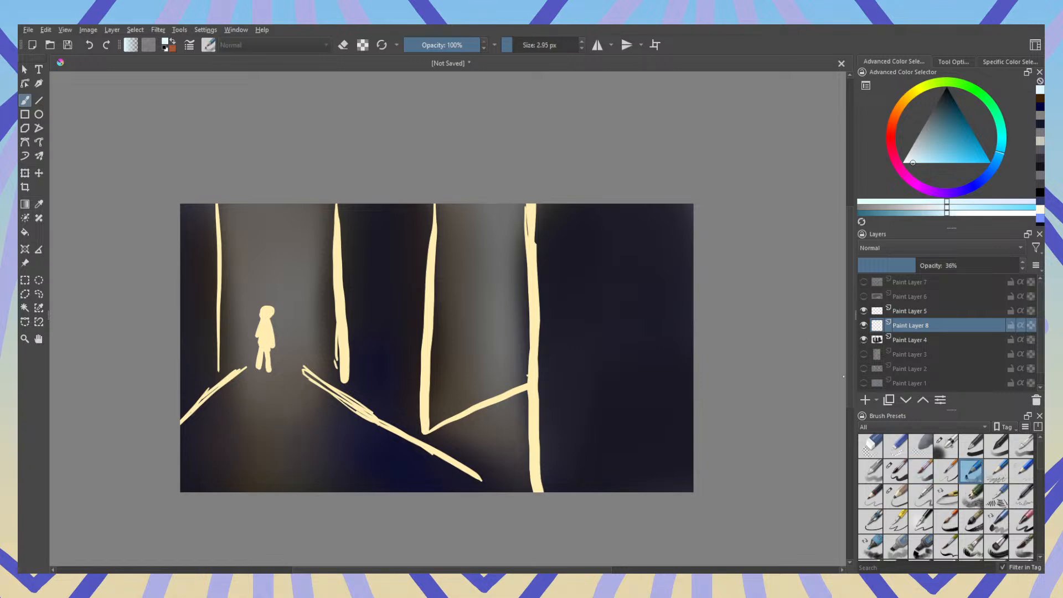
Step: Choose another brush preset and try a pale blue patch on the path at about 241 px, undoing the stroke
{"action": "left_click", "coordinate": [946, 472]}
{"action": "left_click_drag", "start_coordinate": [543, 48], "coordinate": [552, 48]}
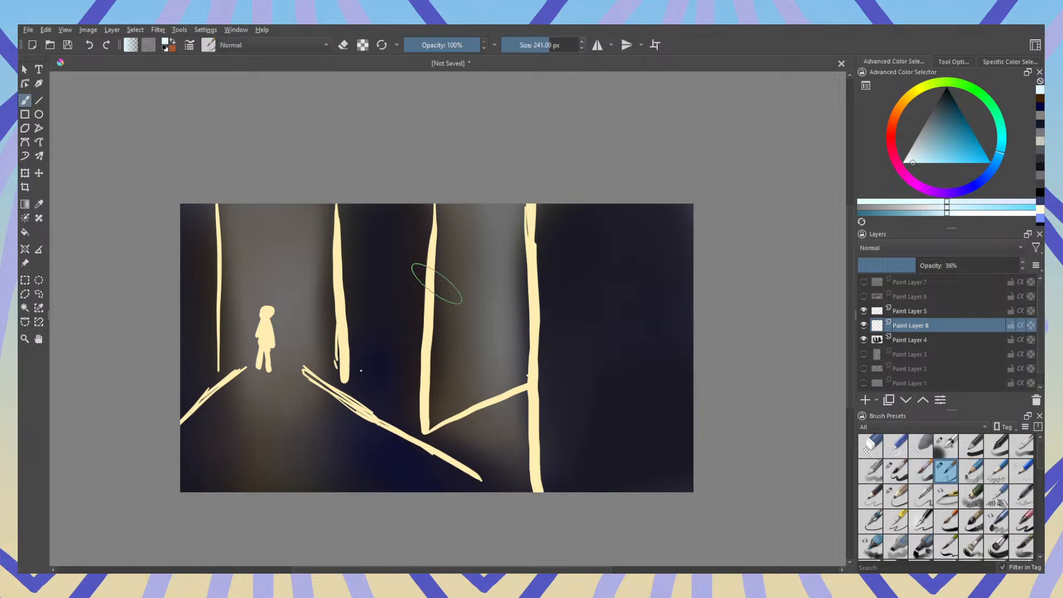
{"action": "mouse_move", "coordinate": [250, 462]}
{"action": "left_mouse_down"}
{"action": "mouse_move", "coordinate": [290, 419]}
{"action": "mouse_move", "coordinate": [256, 396]}
{"action": "left_mouse_up"}
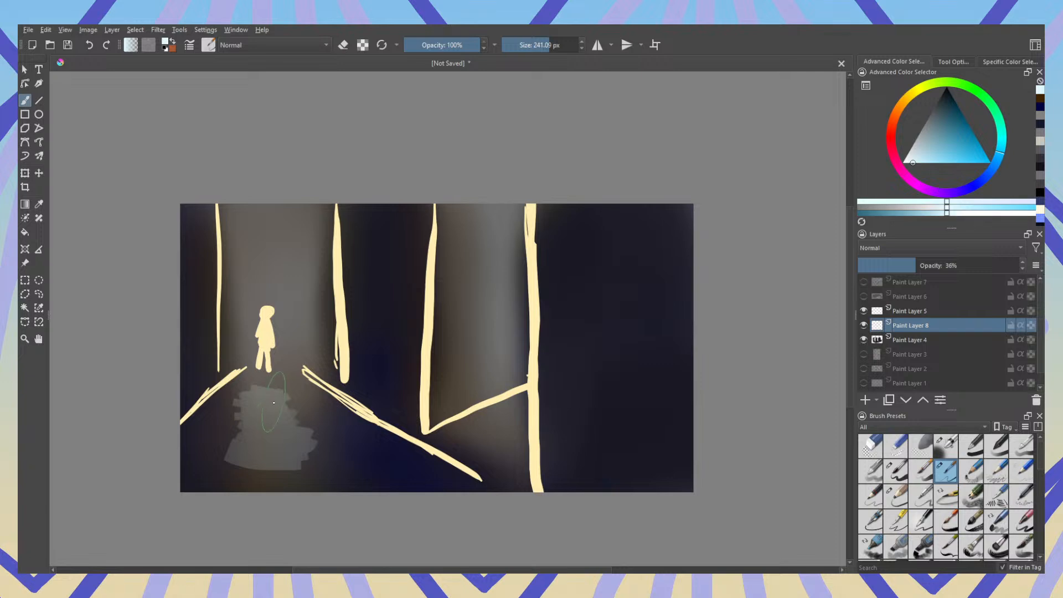
{"action": "key", "text": "ctrl+z"}
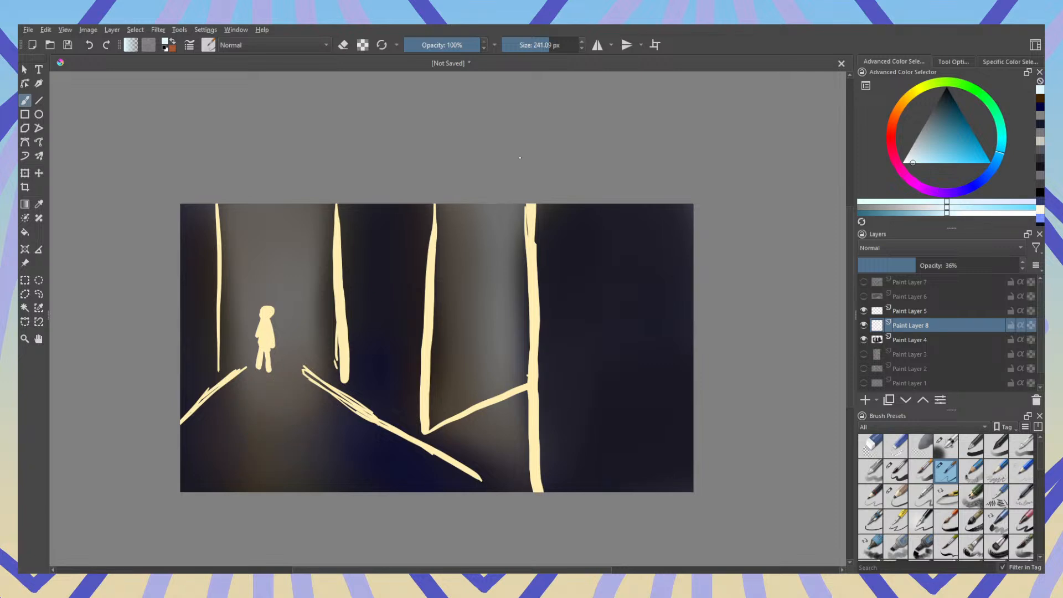
Step: Raise Paint Layer 8's opacity to 100%, undo a small test stroke and lower the brush opacity to 43%
{"action": "left_click_drag", "start_coordinate": [964, 265], "coordinate": [1024, 266]}
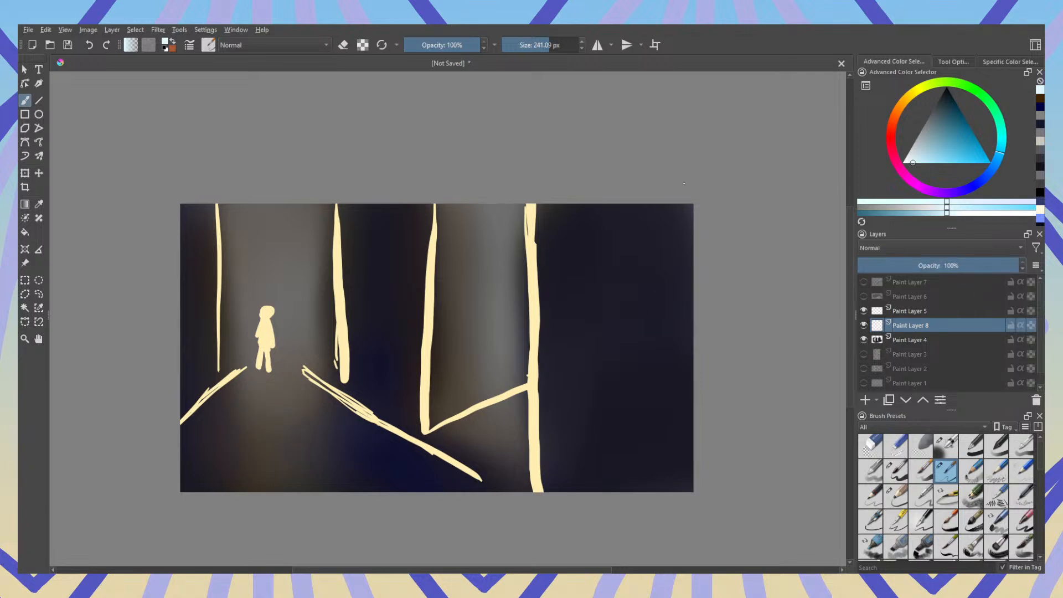
{"action": "left_click", "coordinate": [522, 48]}
{"action": "mouse_move", "coordinate": [258, 443]}
{"action": "left_mouse_down"}
{"action": "mouse_move", "coordinate": [292, 442]}
{"action": "mouse_move", "coordinate": [259, 427]}
{"action": "mouse_move", "coordinate": [283, 419]}
{"action": "mouse_move", "coordinate": [263, 402]}
{"action": "left_mouse_up"}
{"action": "key", "text": "ctrl+z"}
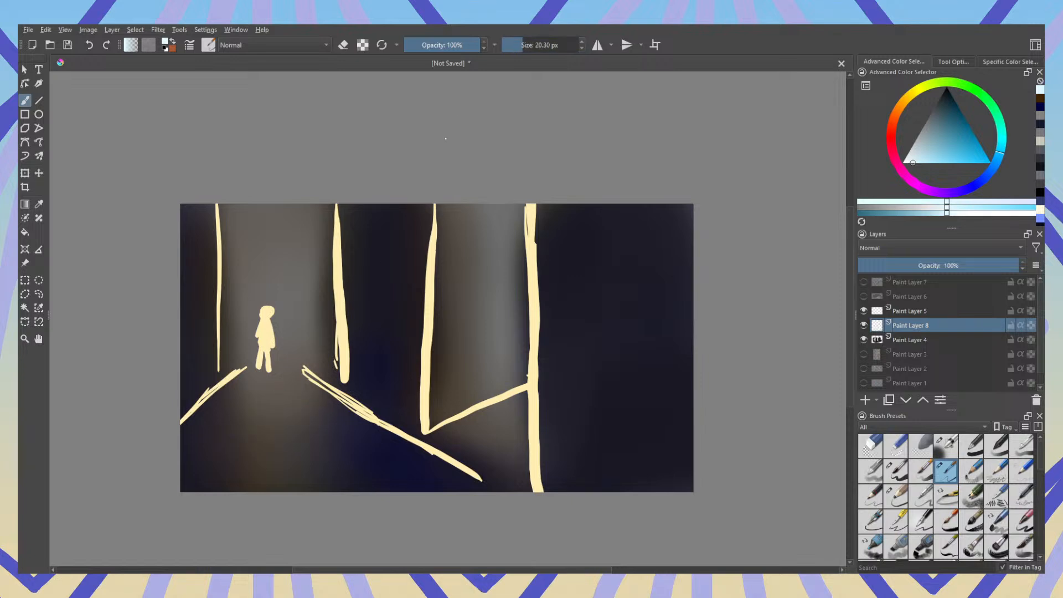
{"action": "left_click", "coordinate": [529, 47]}
{"action": "left_click_drag", "start_coordinate": [468, 47], "coordinate": [436, 48]}
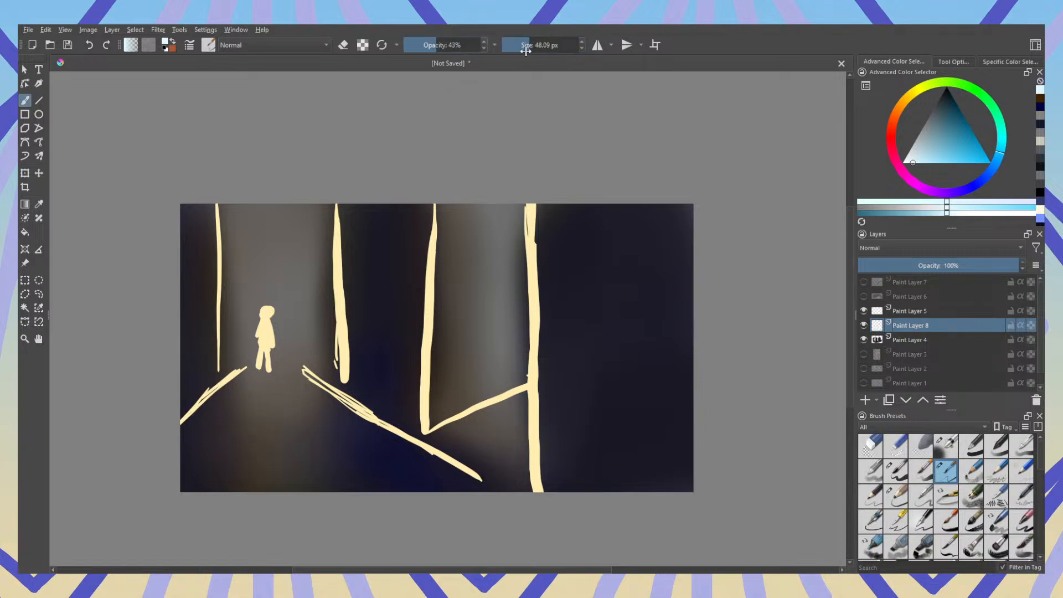
Step: Paint a pale blue light reflection tapering down the path below the figure, adding finer horizontal strokes at about 51 px
{"action": "left_click_drag", "start_coordinate": [526, 51], "coordinate": [561, 46]}
{"action": "mouse_move", "coordinate": [261, 439]}
{"action": "left_mouse_down"}
{"action": "mouse_move", "coordinate": [262, 415]}
{"action": "mouse_move", "coordinate": [280, 399]}
{"action": "mouse_move", "coordinate": [257, 428]}
{"action": "mouse_move", "coordinate": [287, 443]}
{"action": "mouse_move", "coordinate": [286, 377]}
{"action": "mouse_move", "coordinate": [259, 392]}
{"action": "mouse_move", "coordinate": [251, 432]}
{"action": "mouse_move", "coordinate": [265, 451]}
{"action": "mouse_move", "coordinate": [278, 446]}
{"action": "mouse_move", "coordinate": [258, 423]}
{"action": "mouse_move", "coordinate": [282, 420]}
{"action": "mouse_move", "coordinate": [292, 404]}
{"action": "mouse_move", "coordinate": [252, 388]}
{"action": "mouse_move", "coordinate": [270, 399]}
{"action": "mouse_move", "coordinate": [292, 382]}
{"action": "left_mouse_up"}
{"action": "left_click", "coordinate": [549, 45]}
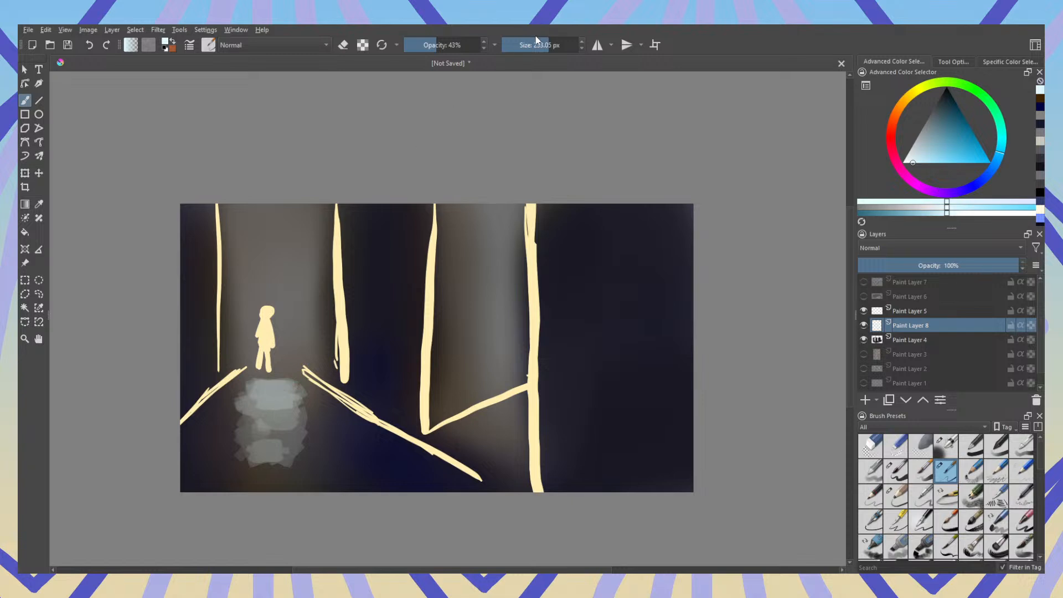
{"action": "left_click_drag", "start_coordinate": [536, 40], "coordinate": [529, 44]}
{"action": "mouse_move", "coordinate": [271, 458]}
{"action": "left_mouse_down"}
{"action": "mouse_move", "coordinate": [278, 437]}
{"action": "mouse_move", "coordinate": [266, 418]}
{"action": "mouse_move", "coordinate": [284, 411]}
{"action": "mouse_move", "coordinate": [264, 395]}
{"action": "mouse_move", "coordinate": [285, 386]}
{"action": "left_mouse_up"}
{"action": "mouse_move", "coordinate": [272, 386]}
{"action": "left_mouse_down"}
{"action": "mouse_move", "coordinate": [315, 386]}
{"action": "mouse_move", "coordinate": [227, 397]}
{"action": "mouse_move", "coordinate": [232, 408]}
{"action": "mouse_move", "coordinate": [309, 428]}
{"action": "mouse_move", "coordinate": [270, 439]}
{"action": "mouse_move", "coordinate": [276, 457]}
{"action": "mouse_move", "coordinate": [255, 464]}
{"action": "mouse_move", "coordinate": [274, 477]}
{"action": "mouse_move", "coordinate": [264, 484]}
{"action": "mouse_move", "coordinate": [278, 462]}
{"action": "mouse_move", "coordinate": [264, 473]}
{"action": "mouse_move", "coordinate": [269, 487]}
{"action": "mouse_move", "coordinate": [261, 459]}
{"action": "mouse_move", "coordinate": [287, 455]}
{"action": "mouse_move", "coordinate": [300, 434]}
{"action": "mouse_move", "coordinate": [237, 411]}
{"action": "mouse_move", "coordinate": [299, 402]}
{"action": "mouse_move", "coordinate": [235, 386]}
{"action": "mouse_move", "coordinate": [257, 370]}
{"action": "left_mouse_up"}
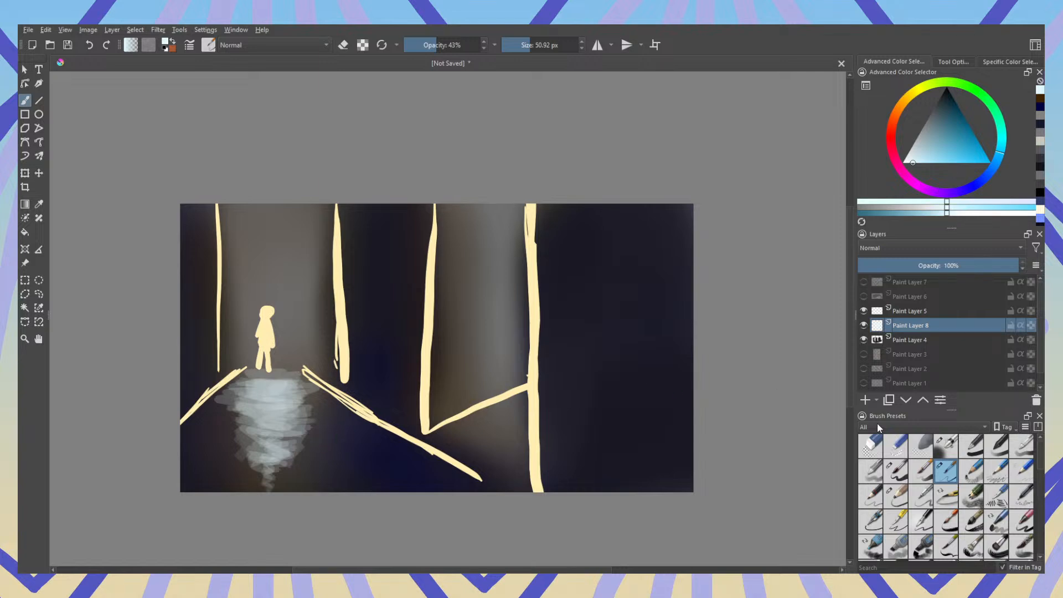
Step: Soften the edges and centre of the light reflection with an eraser preset of about 225 px at 27% opacity
{"action": "left_click", "coordinate": [898, 444]}
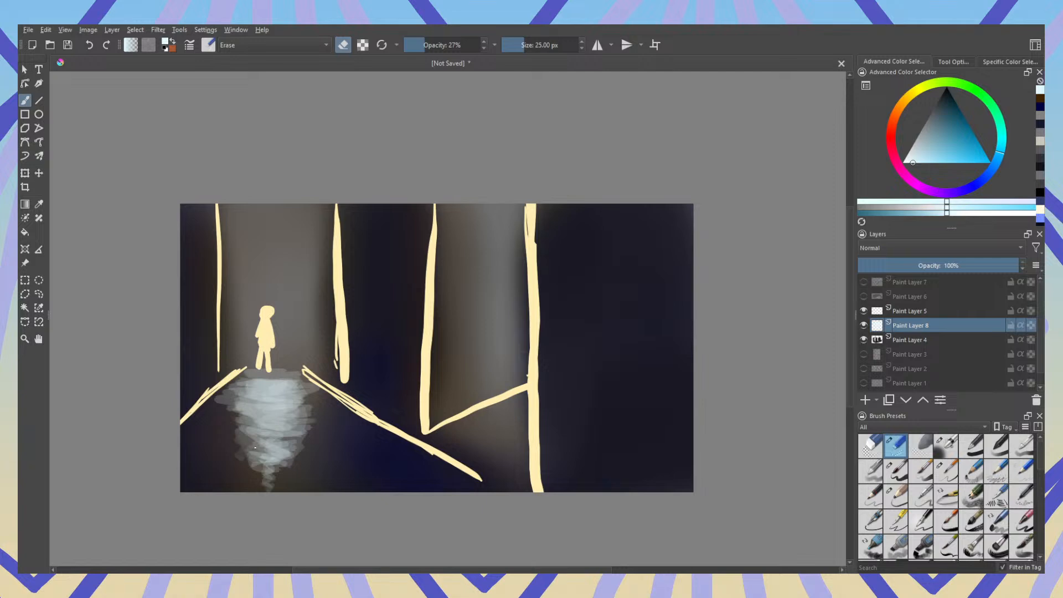
{"action": "left_click_drag", "start_coordinate": [528, 42], "coordinate": [549, 41]}
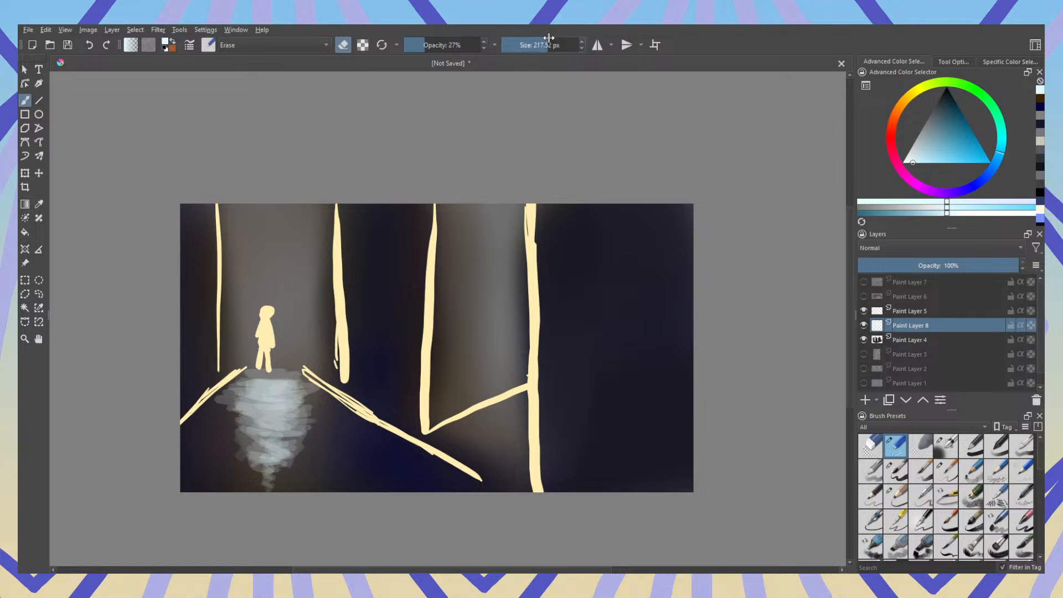
{"action": "left_click_drag", "start_coordinate": [239, 437], "coordinate": [238, 415]}
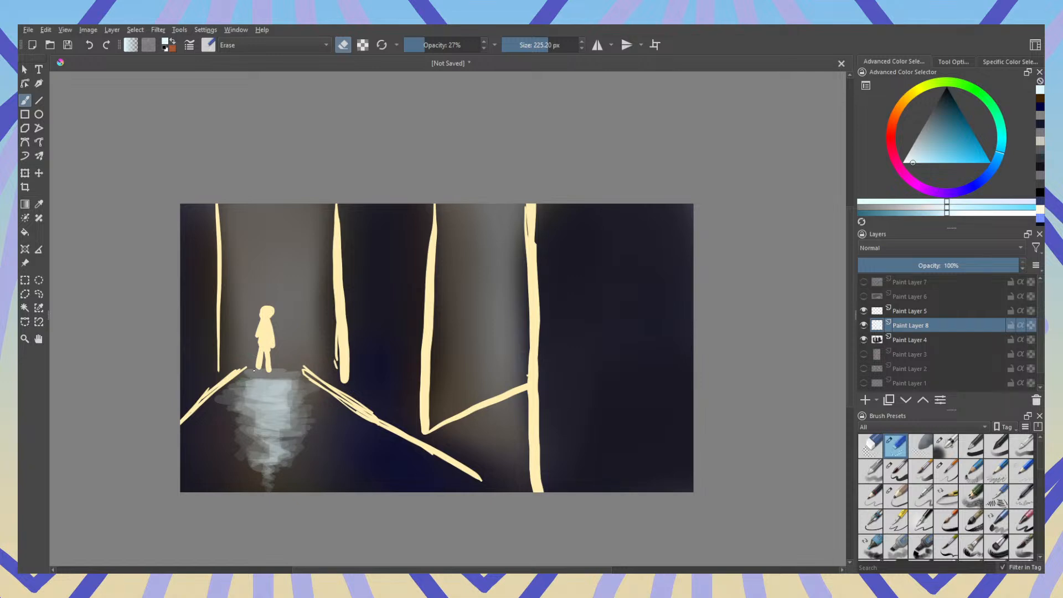
{"action": "mouse_move", "coordinate": [257, 400]}
{"action": "left_mouse_down"}
{"action": "mouse_move", "coordinate": [281, 418]}
{"action": "mouse_move", "coordinate": [256, 441]}
{"action": "mouse_move", "coordinate": [267, 481]}
{"action": "mouse_move", "coordinate": [290, 400]}
{"action": "left_mouse_up"}
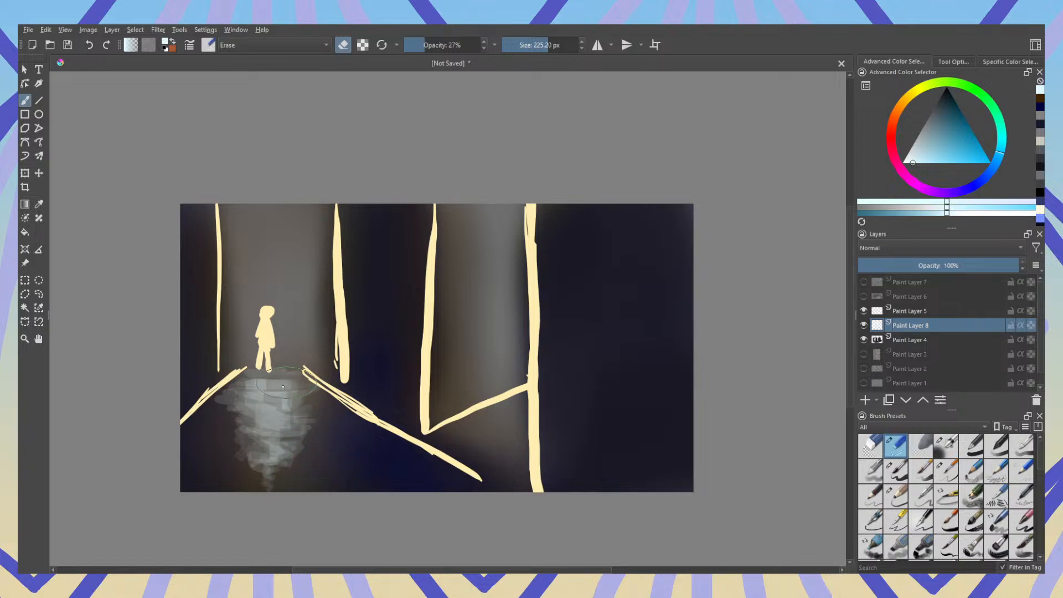
{"action": "mouse_move", "coordinate": [262, 392]}
{"action": "left_mouse_down"}
{"action": "mouse_move", "coordinate": [268, 462]}
{"action": "mouse_move", "coordinate": [284, 457]}
{"action": "mouse_move", "coordinate": [282, 382]}
{"action": "left_mouse_up"}
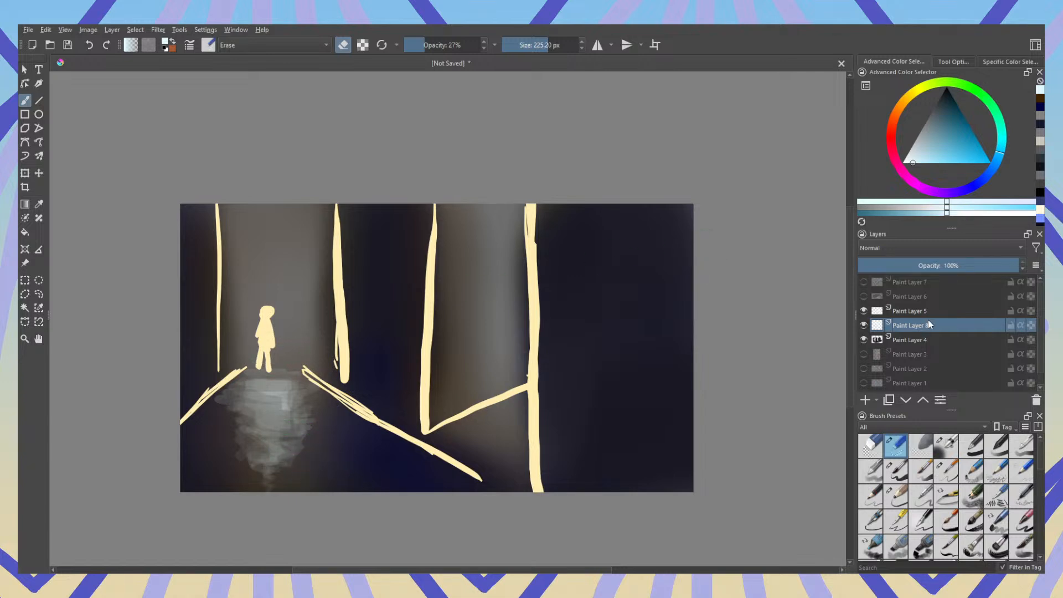
Step: Squash the light reflection vertically to roughly two thirds of its height with Transform, undoing trial rotations and moves
{"action": "left_click", "coordinate": [25, 173]}
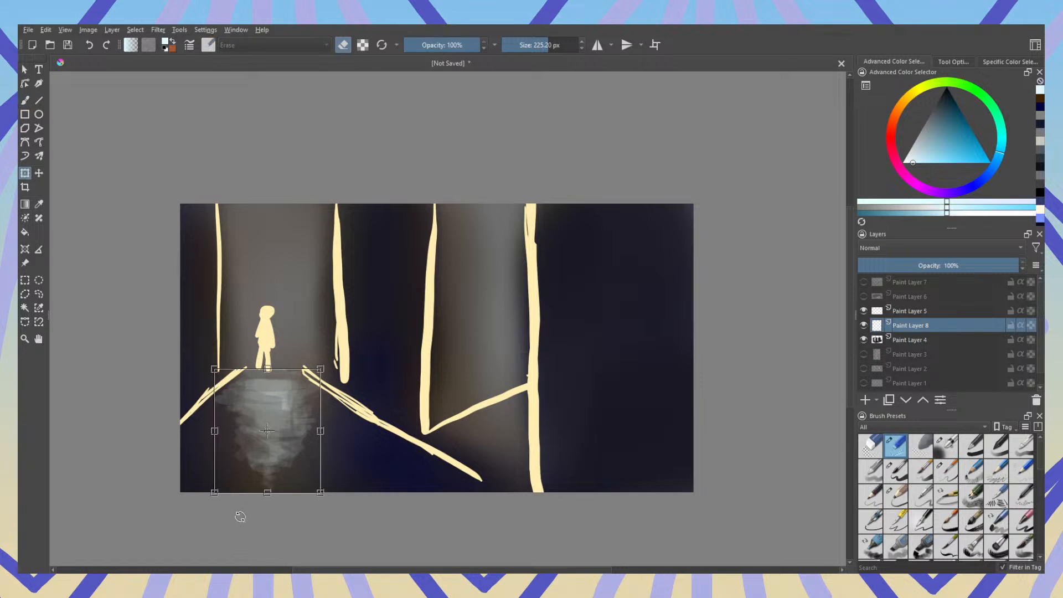
{"action": "left_click_drag", "start_coordinate": [268, 498], "coordinate": [352, 457]}
{"action": "key", "text": "Return"}
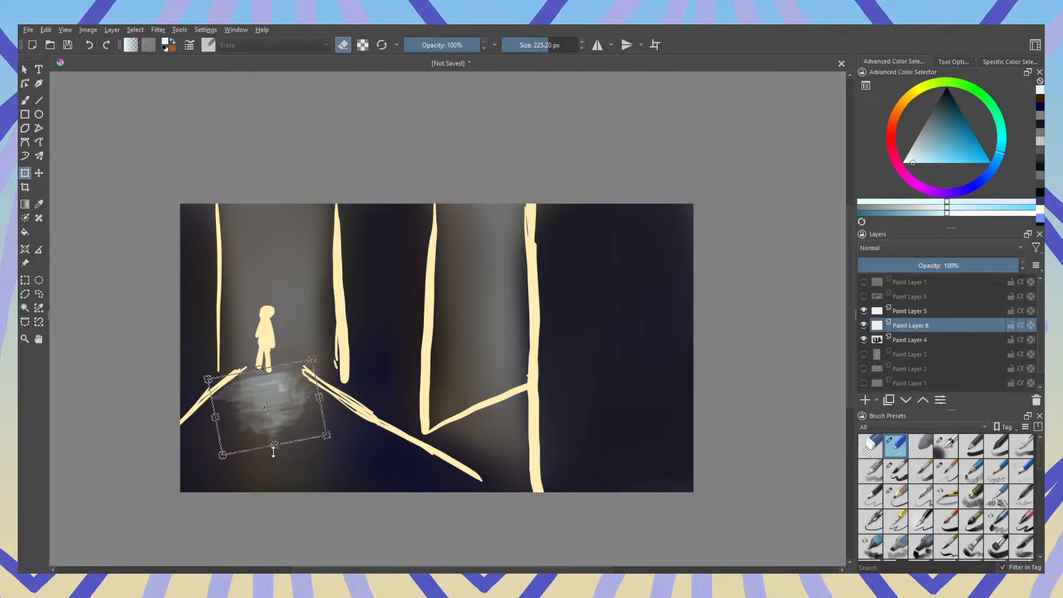
{"action": "left_click_drag", "start_coordinate": [275, 452], "coordinate": [278, 467]}
{"action": "key", "text": "ctrl+z"}
{"action": "key", "text": "ctrl+z"}
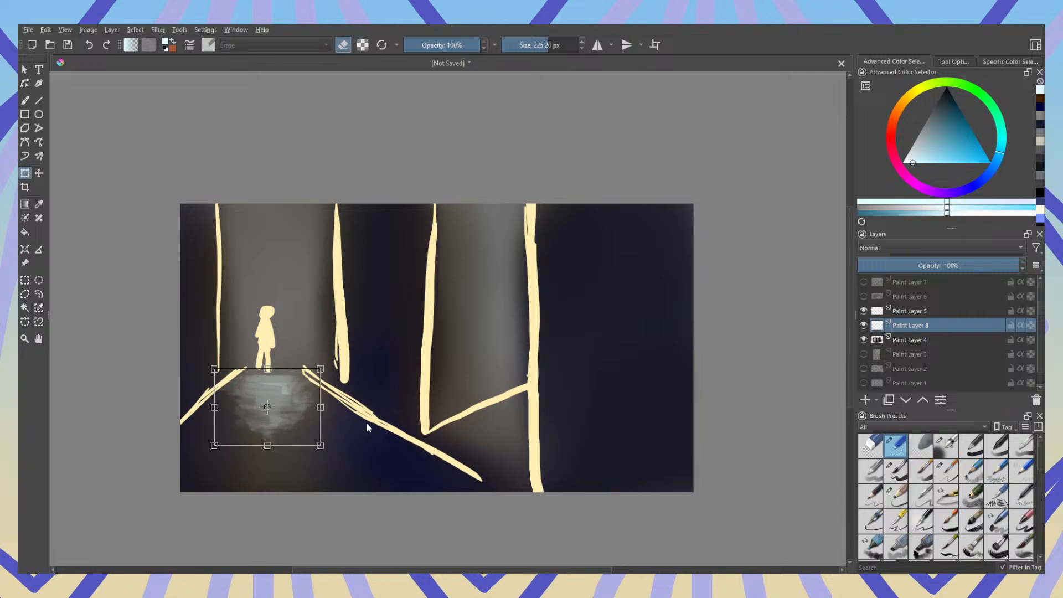
{"action": "key", "text": "ctrl+z"}
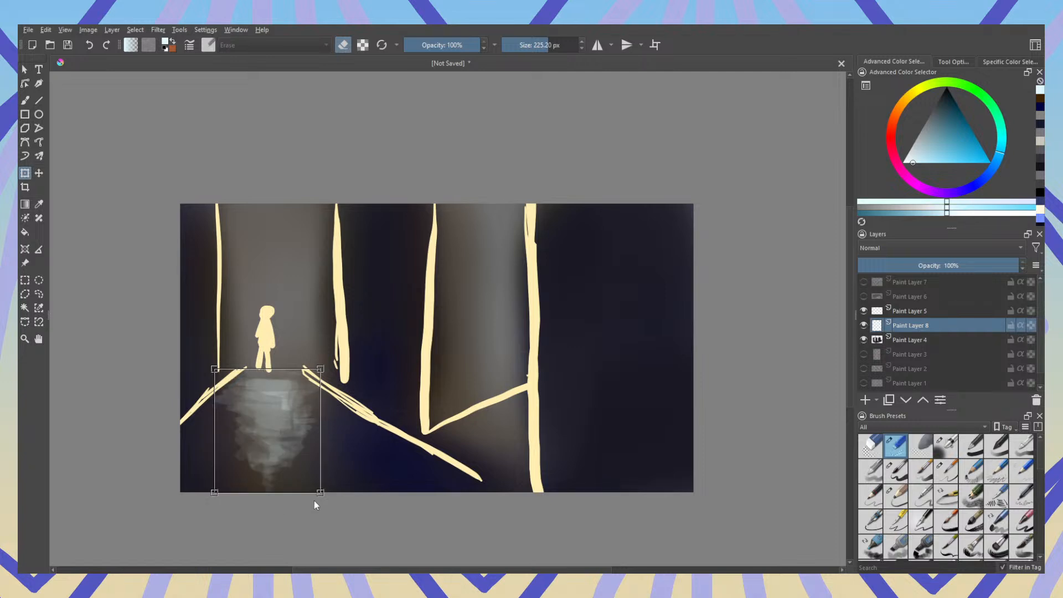
{"action": "key", "text": "ctrl+z"}
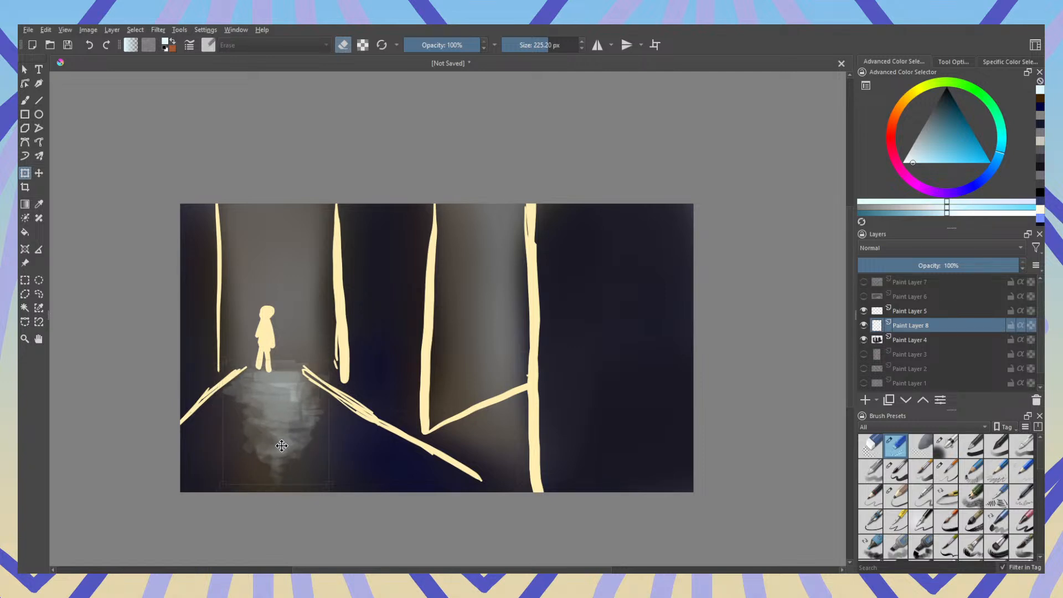
{"action": "key", "text": "ctrl+z"}
{"action": "key", "text": "ctrl+z"}
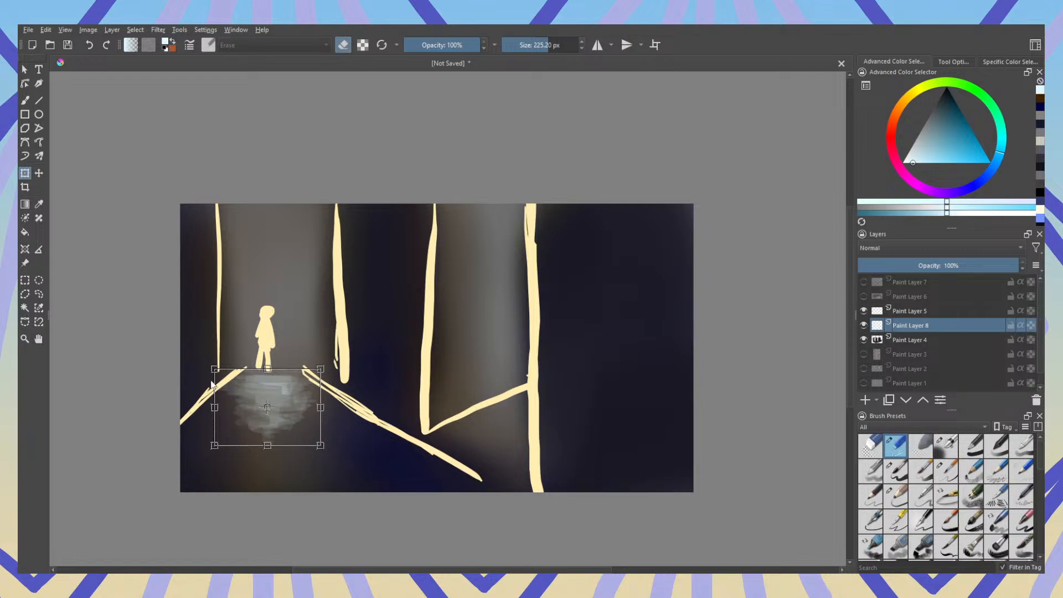
{"action": "left_click", "coordinate": [39, 173]}
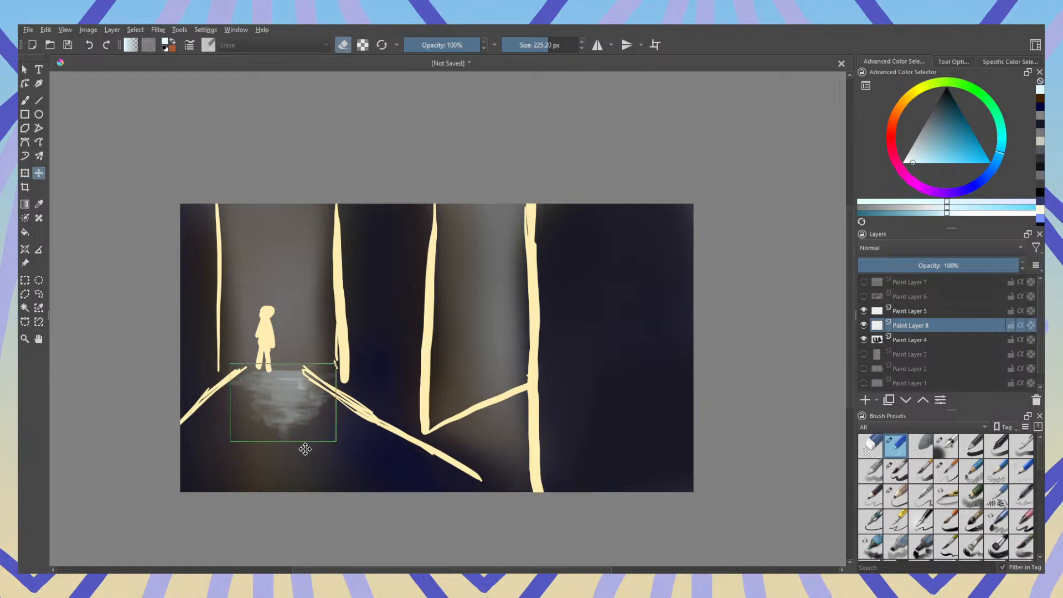
Step: Skew the light reflection with Transform so its lower end slants to the right along the path
{"action": "left_click", "coordinate": [25, 172]}
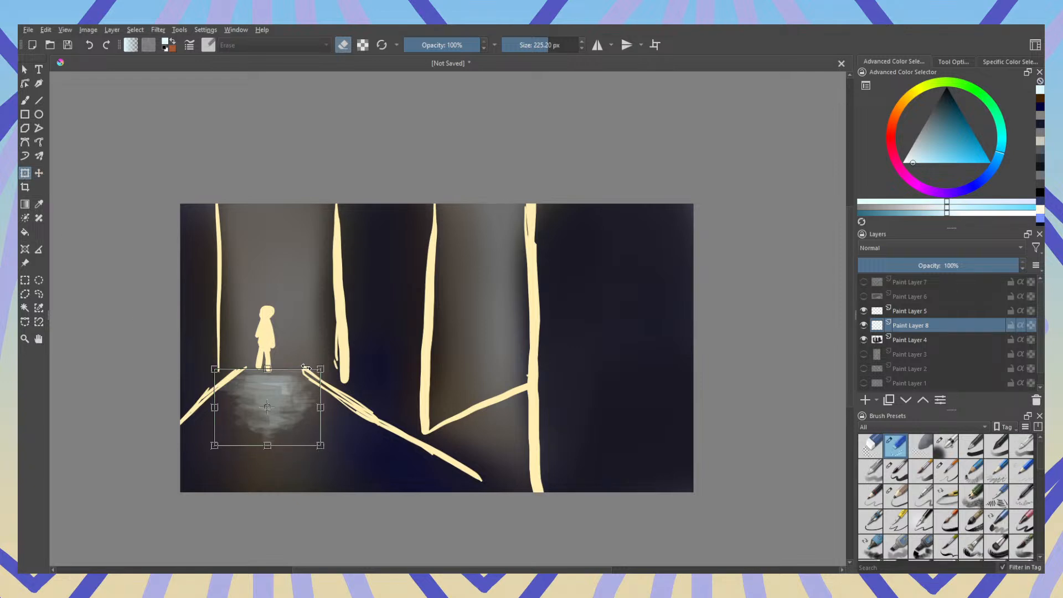
{"action": "key", "text": "Return"}
{"action": "left_click_drag", "start_coordinate": [307, 368], "coordinate": [282, 364]}
{"action": "key", "text": "Return"}
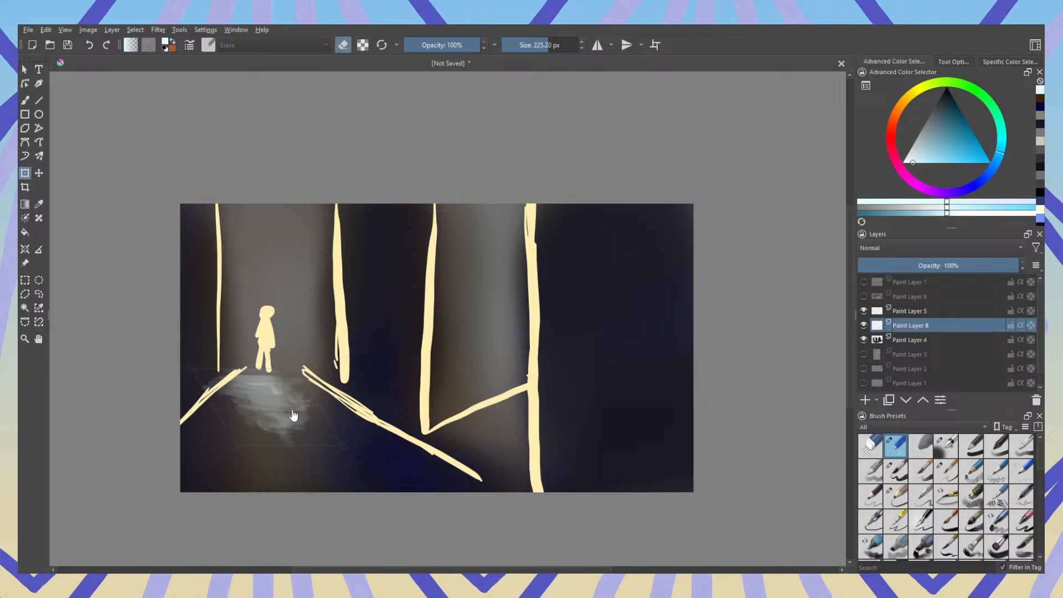
{"action": "left_click", "coordinate": [299, 416]}
{"action": "mouse_move", "coordinate": [271, 401]}
{"action": "left_mouse_down"}
{"action": "mouse_move", "coordinate": [294, 400]}
{"action": "mouse_move", "coordinate": [281, 381]}
{"action": "mouse_move", "coordinate": [276, 402]}
{"action": "left_mouse_up"}
{"action": "key", "text": "ctrl+z"}
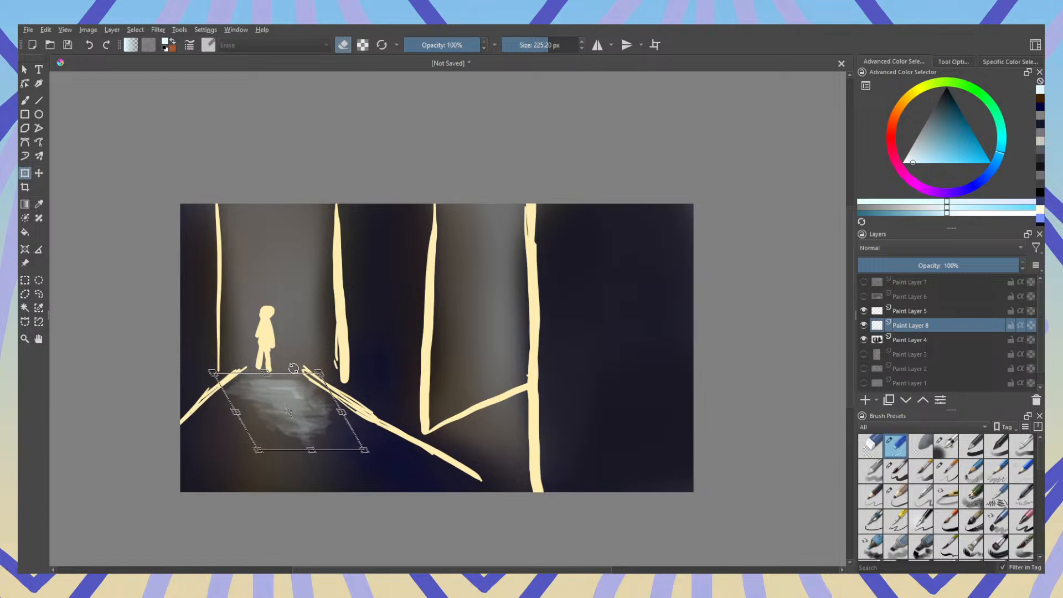
{"action": "key", "text": "Return"}
{"action": "left_click_drag", "start_coordinate": [315, 372], "coordinate": [291, 405]}
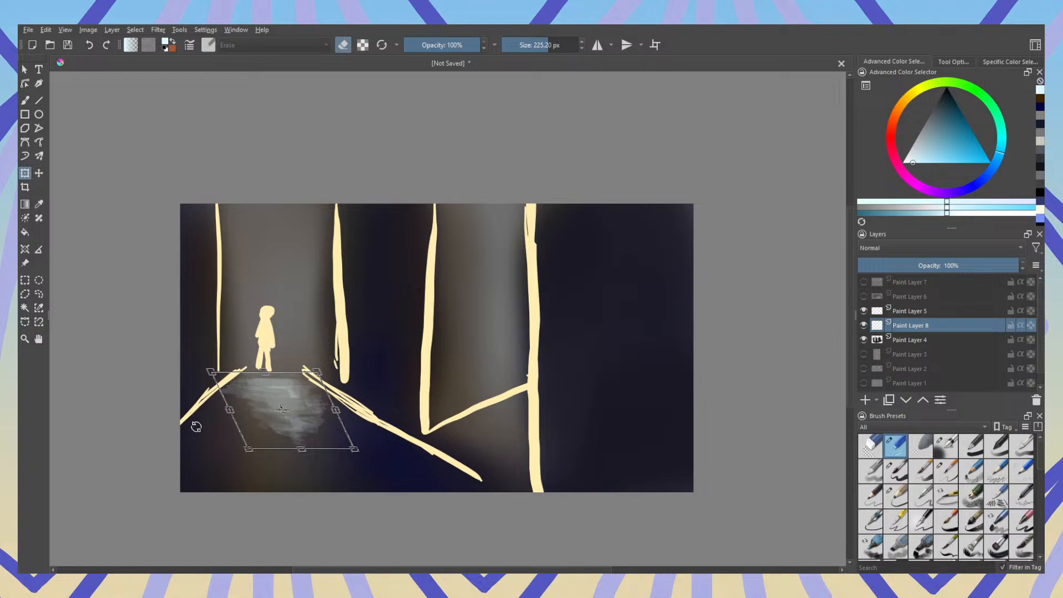
Step: On Paint Layer 5, draw a steeper cream path edge to the canvas's lower-left corner, using the sampled line colour and a 40 px brush
{"action": "left_click", "coordinate": [924, 311]}
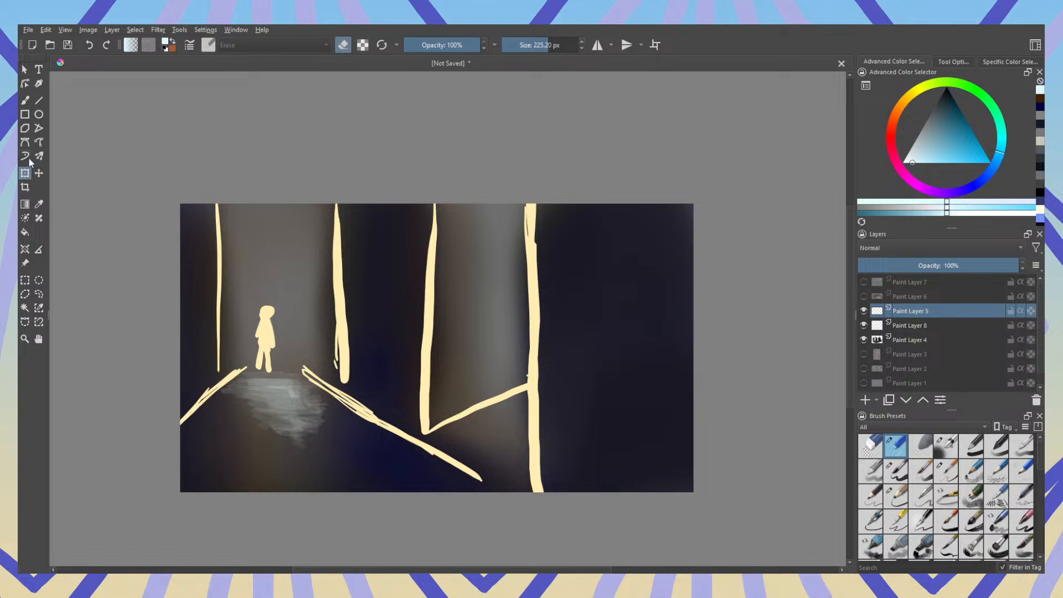
{"action": "left_click", "coordinate": [39, 204]}
{"action": "left_click", "coordinate": [227, 381]}
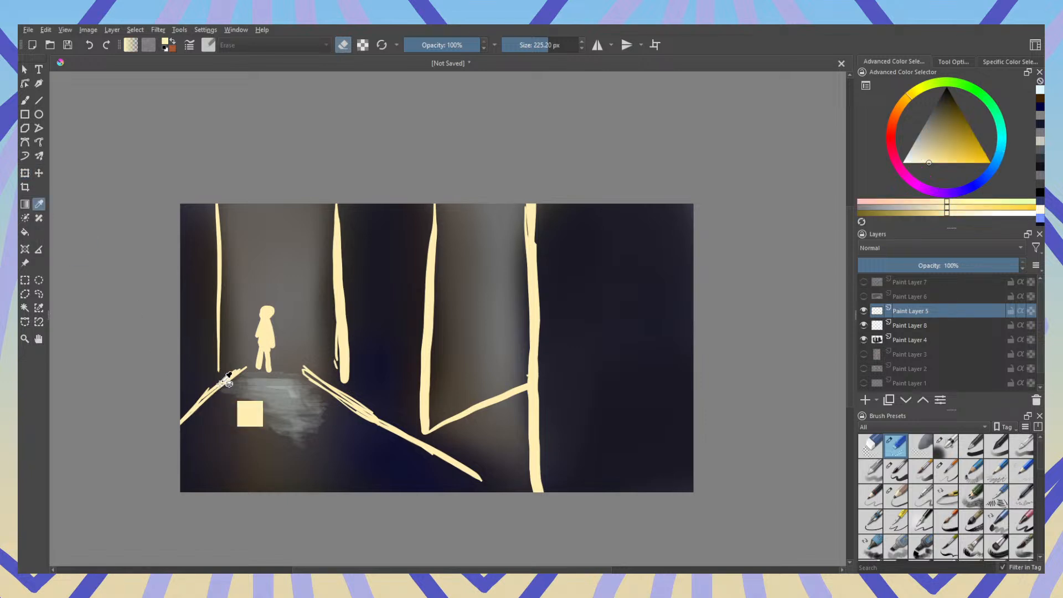
{"action": "left_click", "coordinate": [897, 471]}
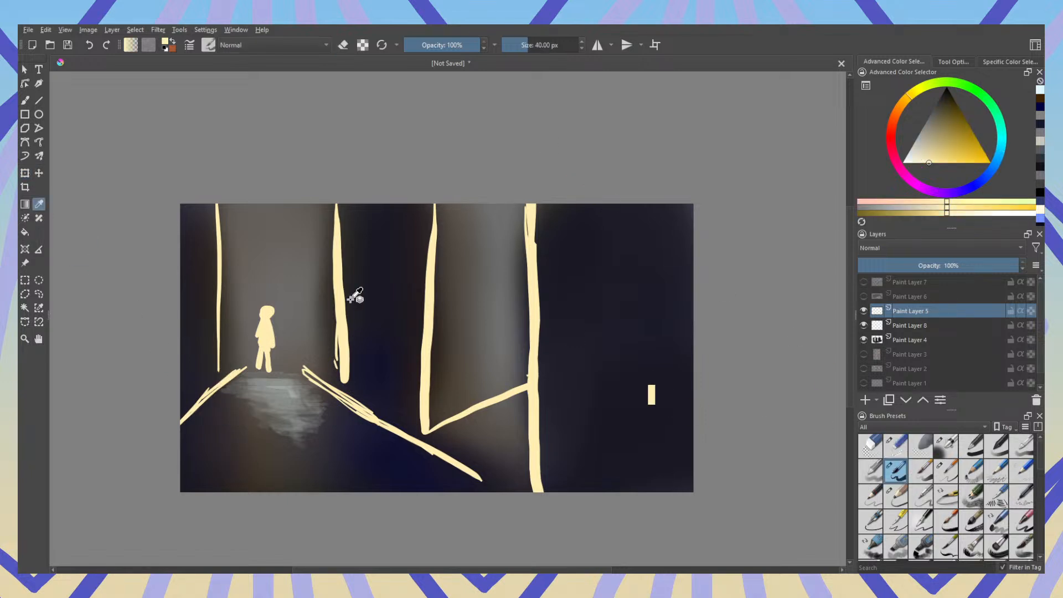
{"action": "left_click", "coordinate": [25, 100]}
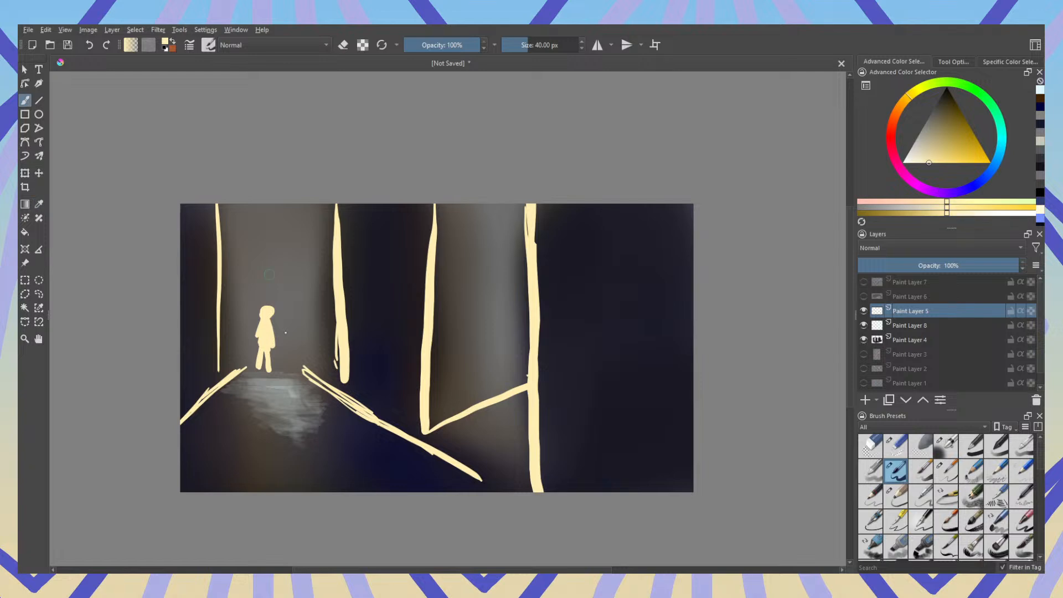
{"action": "left_click_drag", "start_coordinate": [239, 372], "coordinate": [182, 491]}
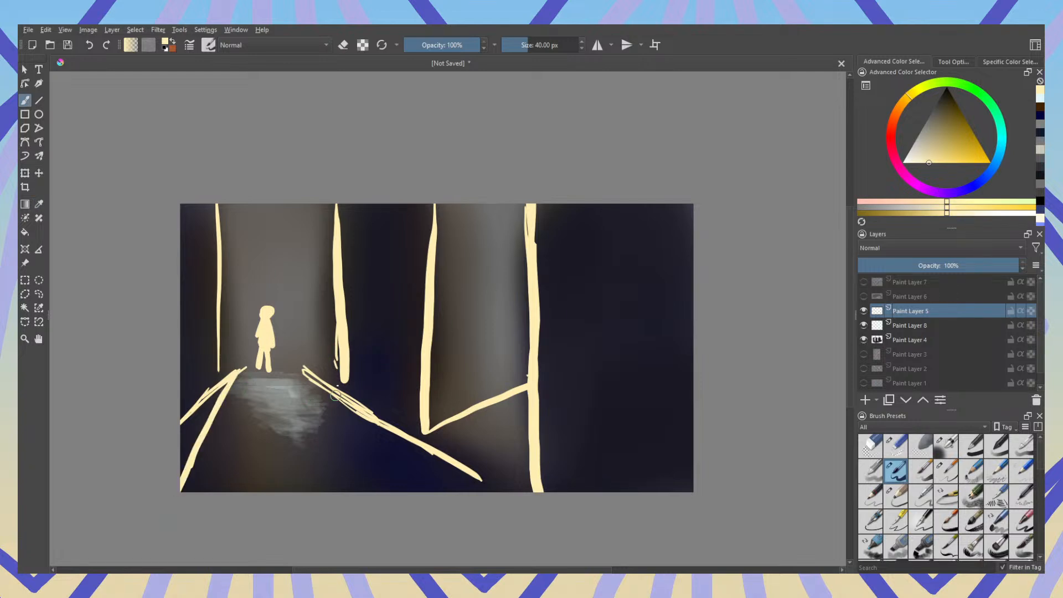
Step: Erase the old, shallower left path edge and return the brush to painting mode
{"action": "key", "text": "e"}
{"action": "mouse_move", "coordinate": [183, 421]}
{"action": "left_mouse_down"}
{"action": "mouse_move", "coordinate": [227, 370]}
{"action": "mouse_move", "coordinate": [201, 399]}
{"action": "mouse_move", "coordinate": [269, 346]}
{"action": "mouse_move", "coordinate": [245, 368]}
{"action": "left_mouse_up"}
{"action": "key", "text": "e"}
{"action": "key", "text": "e"}
{"action": "key", "text": "e"}
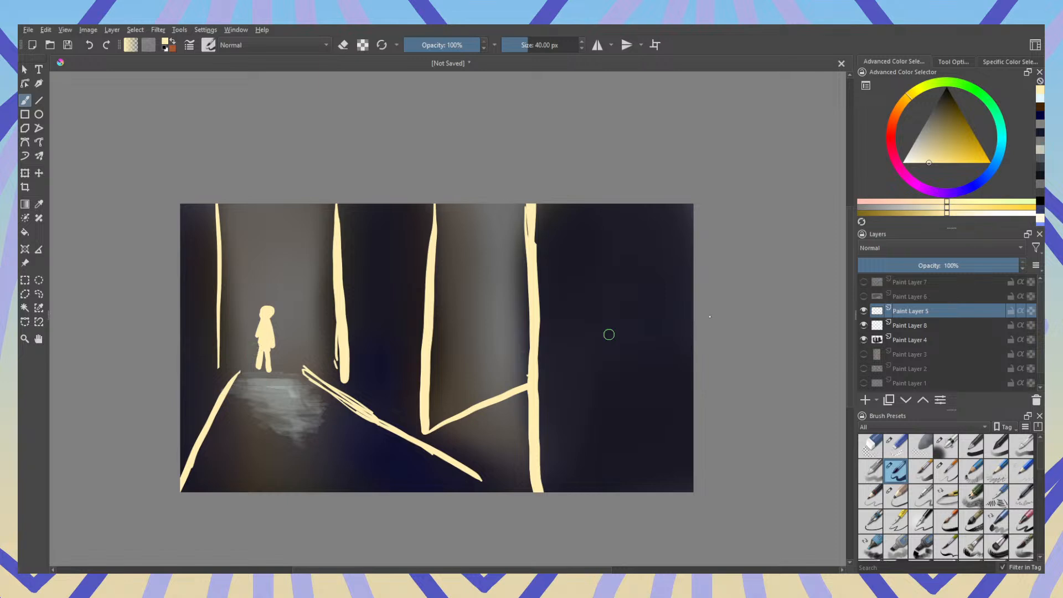
Step: Hide Paint Layers 5, 8 and 4 of the forest scene and show Paint Layers 6 and 7
{"action": "left_click", "coordinate": [864, 311]}
{"action": "left_click", "coordinate": [864, 326]}
{"action": "left_click", "coordinate": [864, 340]}
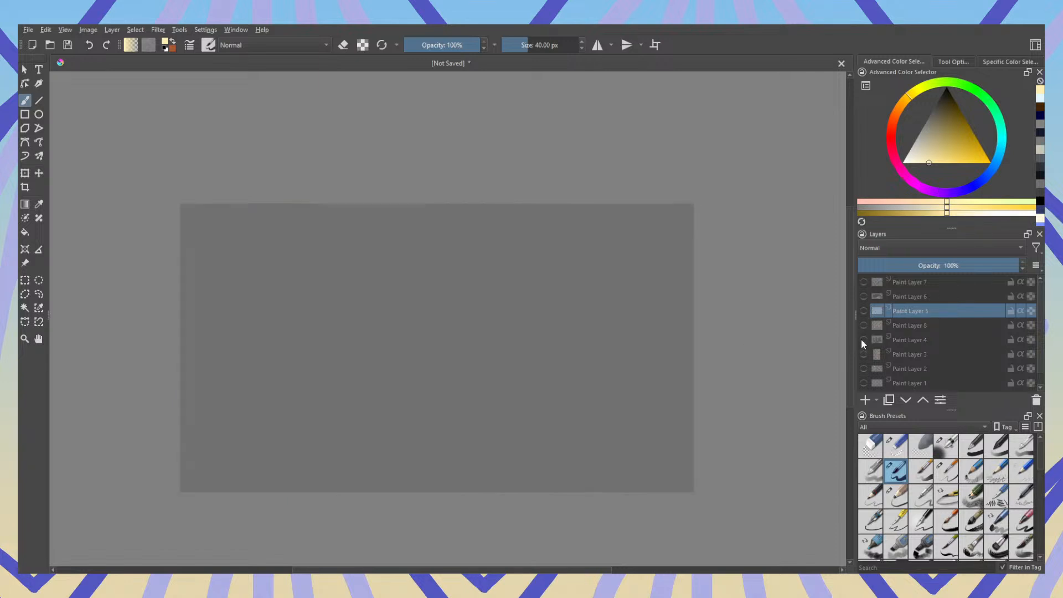
{"action": "left_click", "coordinate": [864, 296]}
{"action": "left_click", "coordinate": [864, 281]}
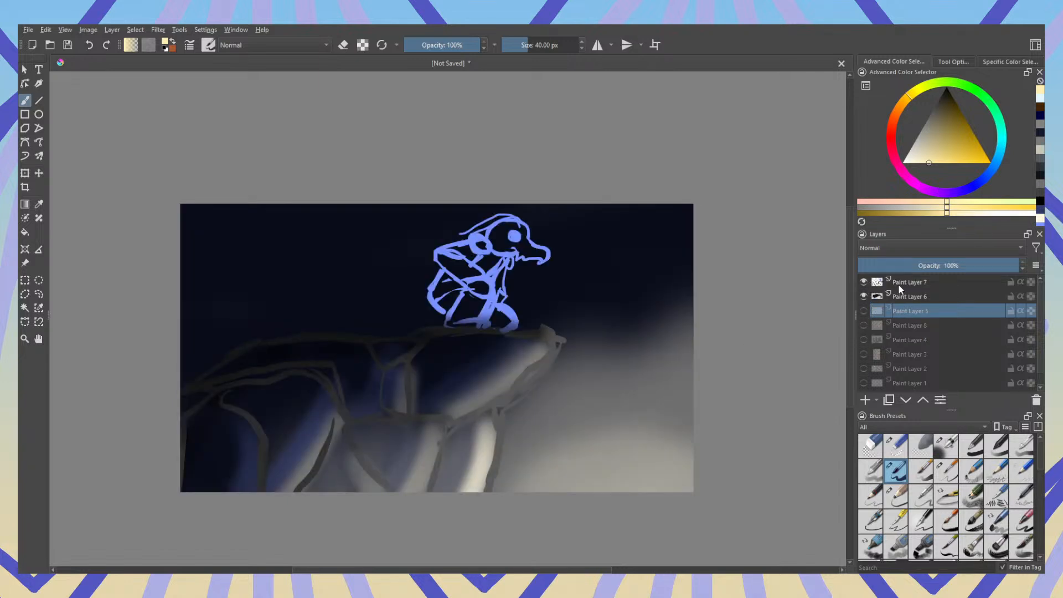
Step: Group Paint Layer 7 and Paint Layer 6 together
{"action": "left_click", "coordinate": [924, 286]}
{"action": "left_click", "coordinate": [925, 295], "text": "shift"}
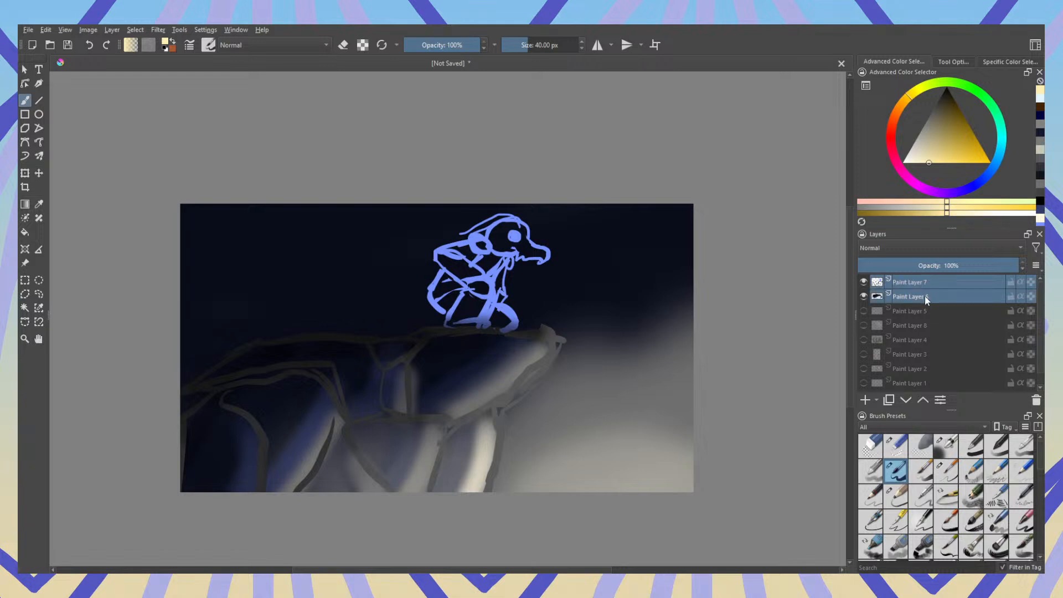
{"action": "key", "text": "ctrl+g"}
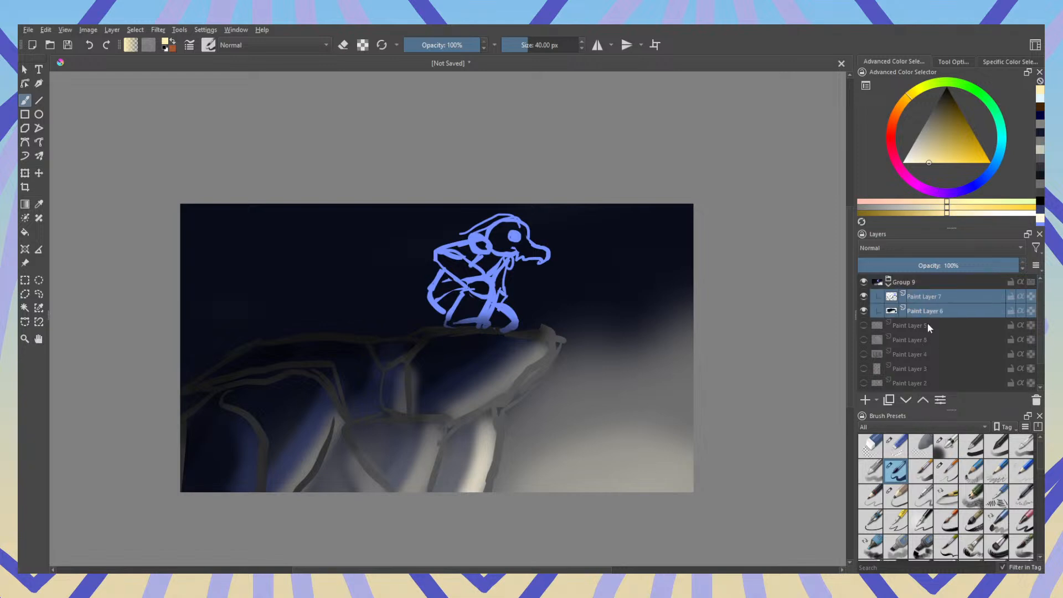
Step: Collapse Group 9 and hide it from the canvas
{"action": "left_click", "coordinate": [890, 285]}
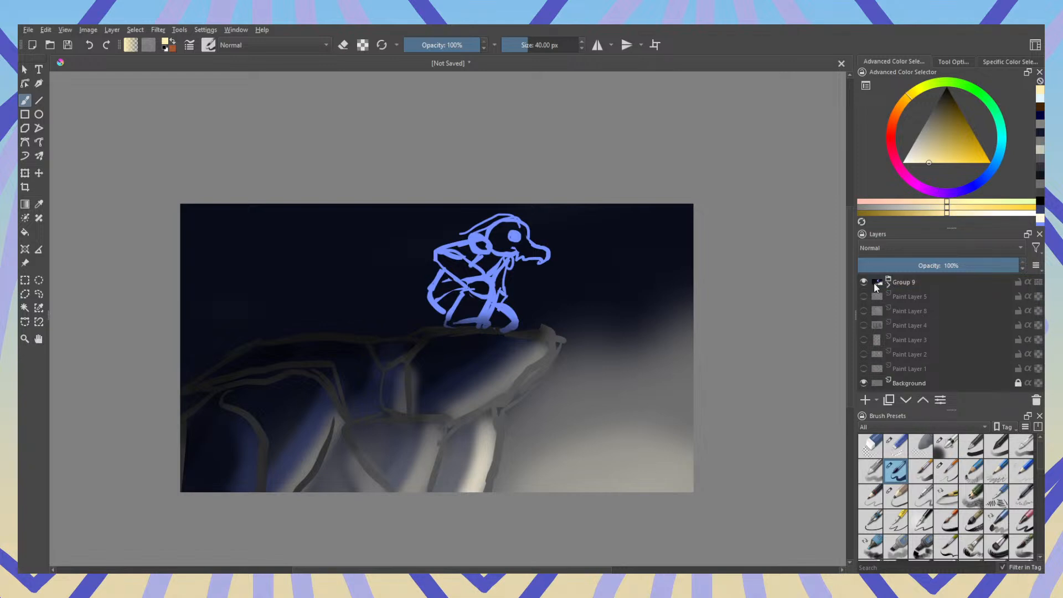
{"action": "left_click", "coordinate": [864, 283]}
{"action": "left_click", "coordinate": [886, 298]}
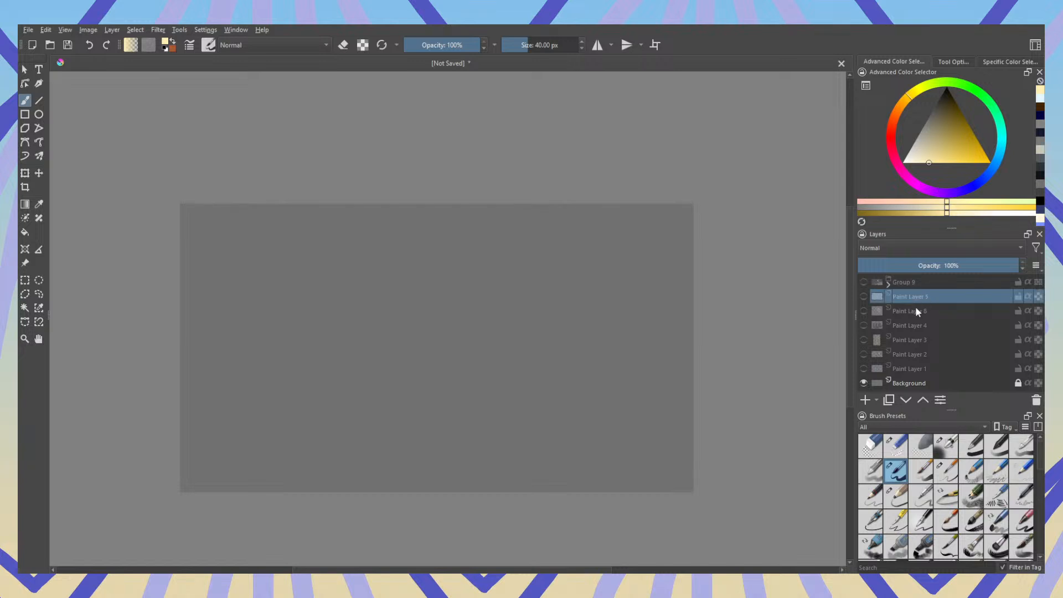
Step: Show Paint Layers 4, 8 and 5 and combine the three of them into a new group
{"action": "left_click", "coordinate": [917, 311]}
{"action": "left_click", "coordinate": [864, 325]}
{"action": "left_click", "coordinate": [864, 311]}
{"action": "left_click", "coordinate": [864, 297]}
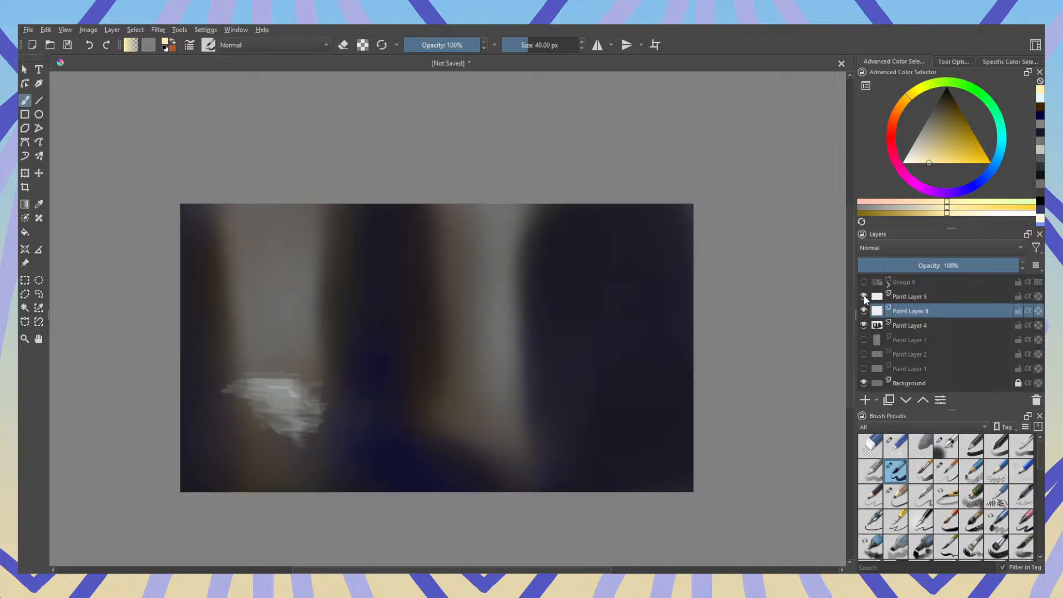
{"action": "left_click", "coordinate": [933, 302], "text": "ctrl"}
{"action": "left_click", "coordinate": [925, 325], "text": "ctrl"}
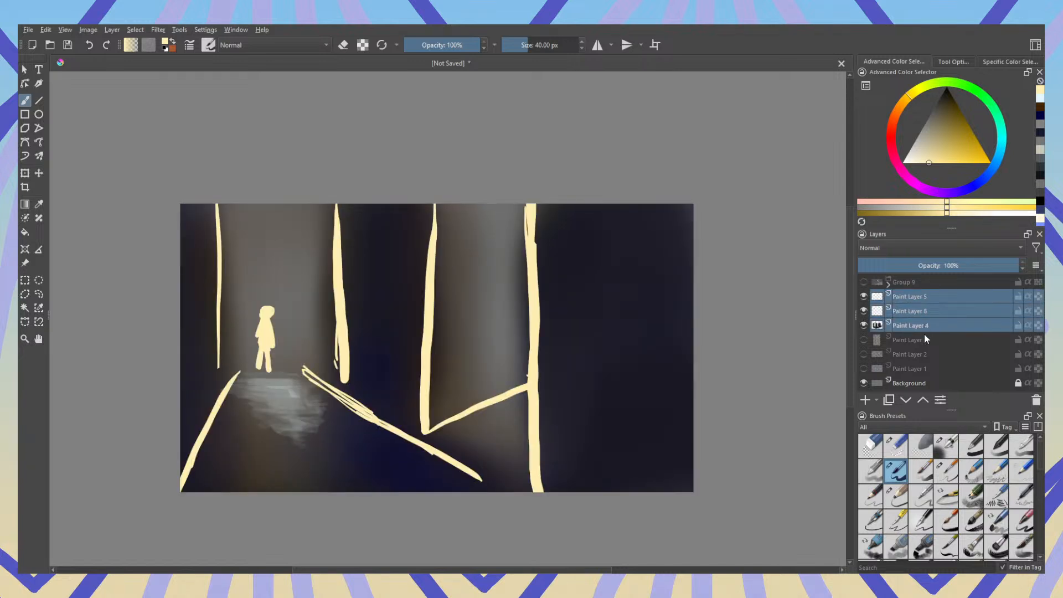
{"action": "key", "text": "ctrl+g"}
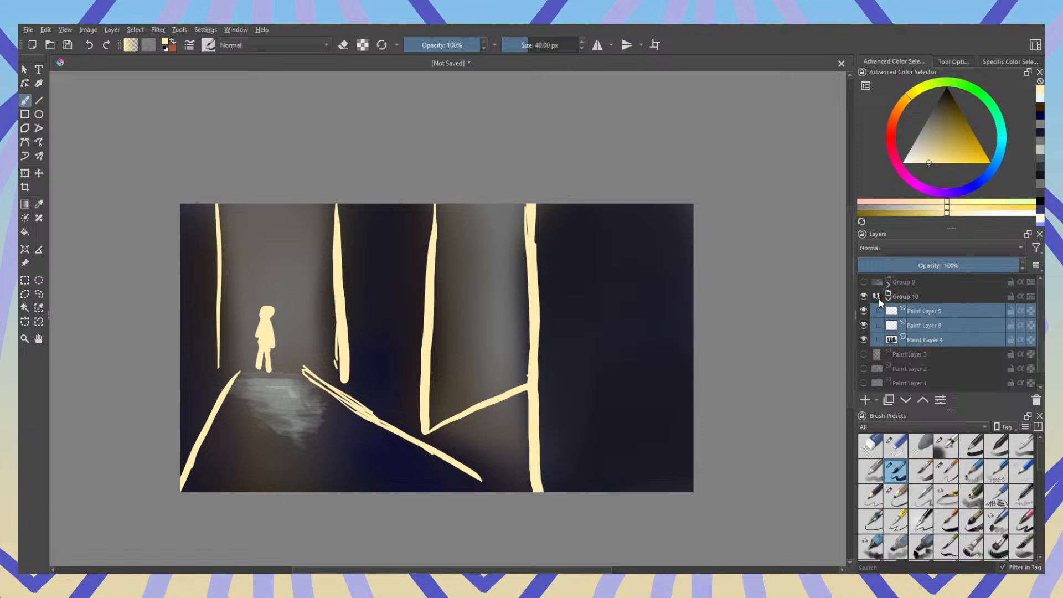
Step: Collapse the new Group 10 and hide it
{"action": "left_click", "coordinate": [875, 298]}
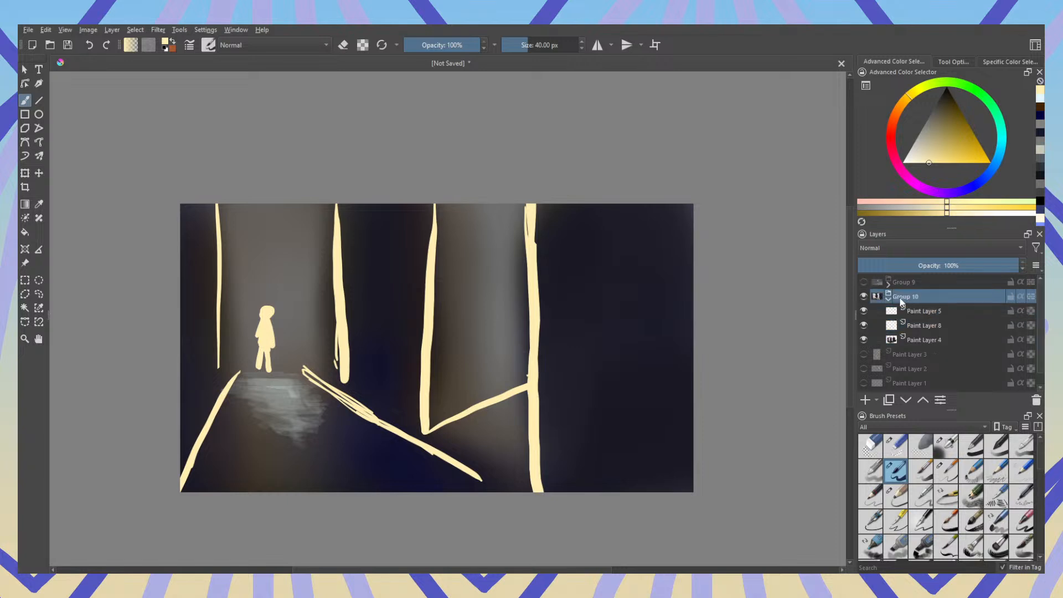
{"action": "left_click", "coordinate": [865, 296]}
{"action": "left_click", "coordinate": [865, 296]}
{"action": "left_click", "coordinate": [865, 297]}
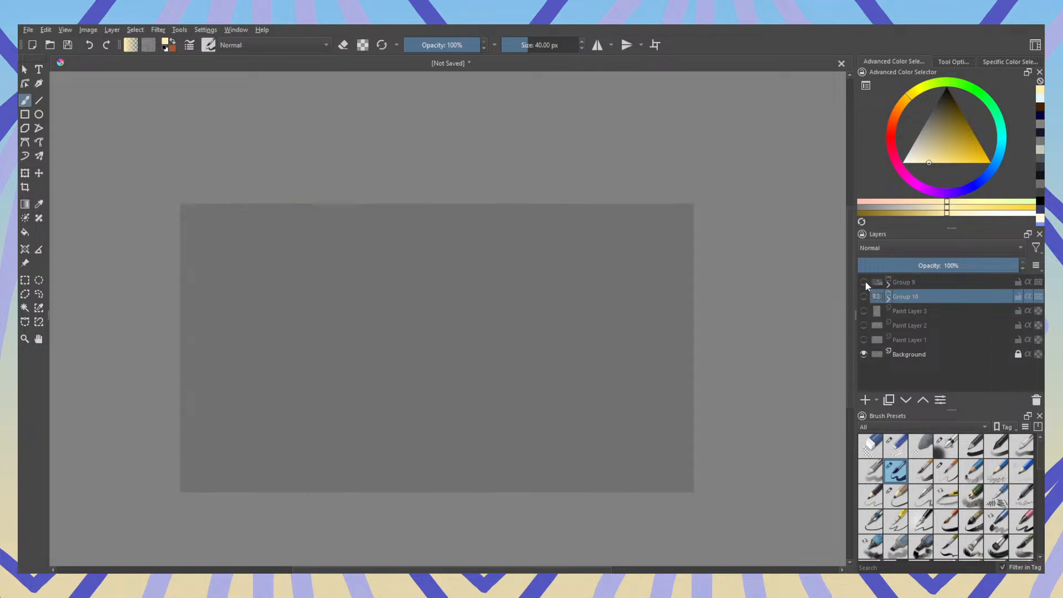
Step: Compare the cliff scene in Group 9 with the alley scene in Group 10 by alternating which group is visible
{"action": "left_click", "coordinate": [865, 282]}
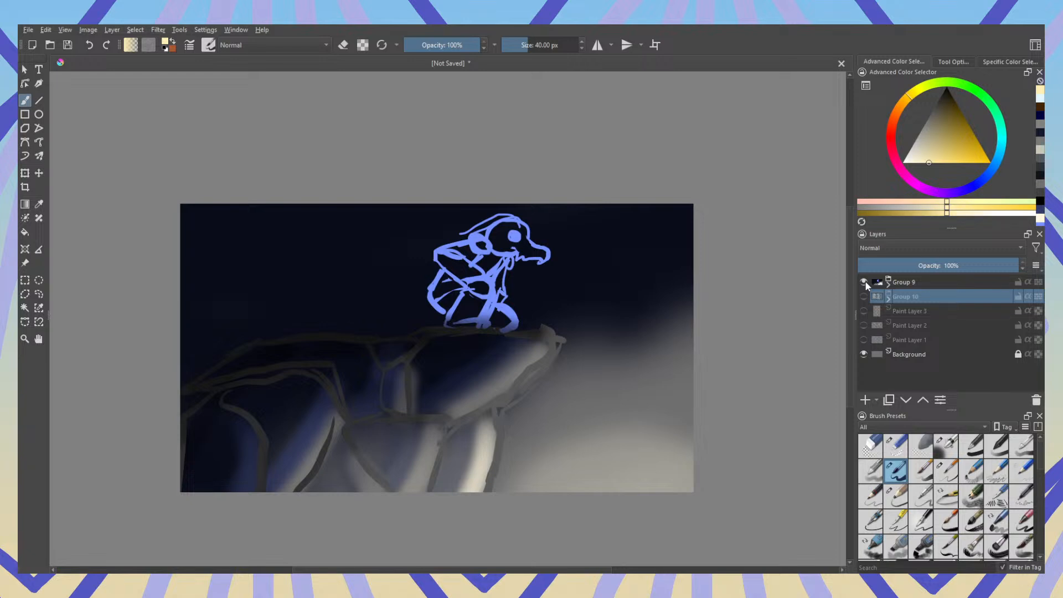
{"action": "left_click", "coordinate": [864, 282]}
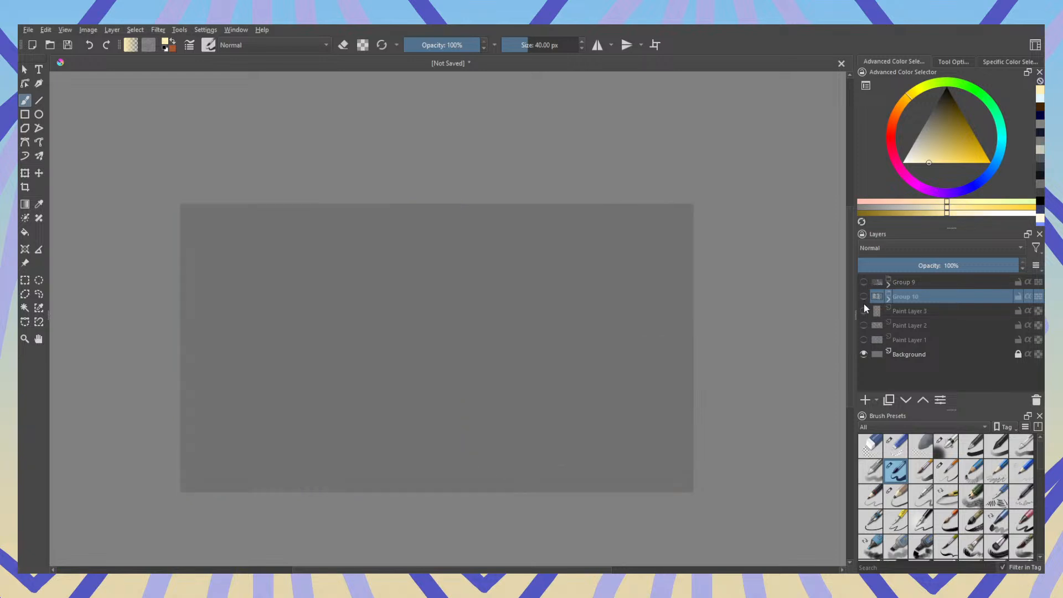
{"action": "left_click", "coordinate": [864, 303]}
{"action": "left_click", "coordinate": [863, 302]}
{"action": "left_click", "coordinate": [865, 296]}
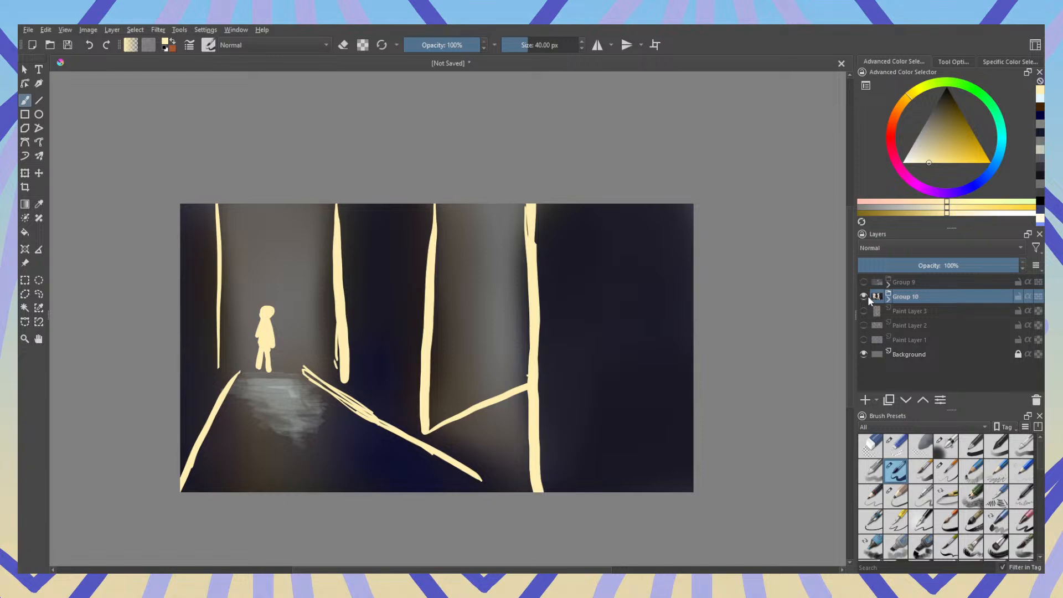
{"action": "left_click", "coordinate": [864, 296]}
{"action": "left_click", "coordinate": [865, 282]}
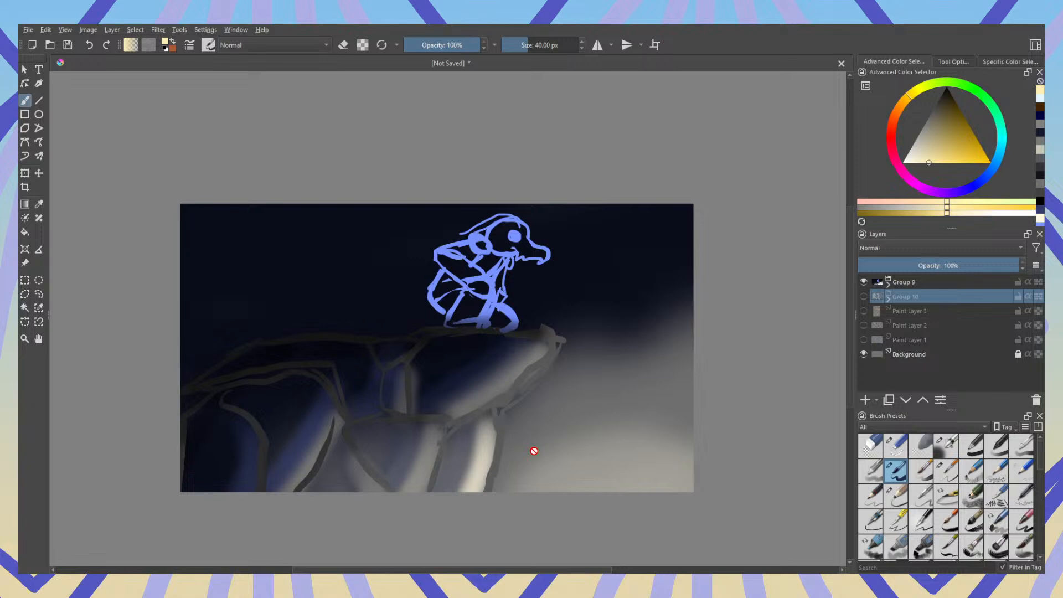
{"action": "left_click", "coordinate": [863, 296]}
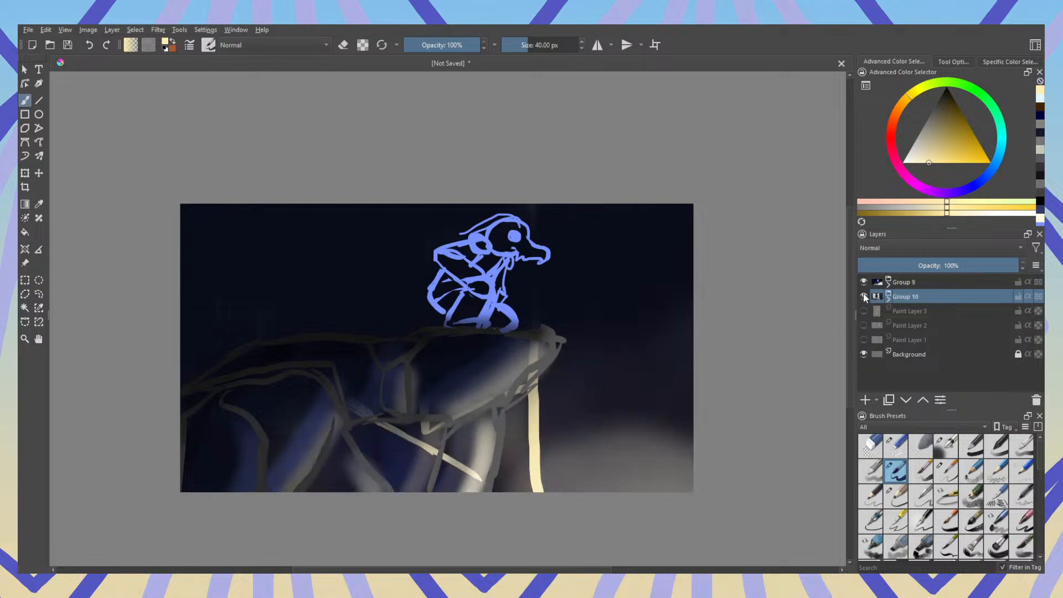
{"action": "left_click", "coordinate": [864, 282]}
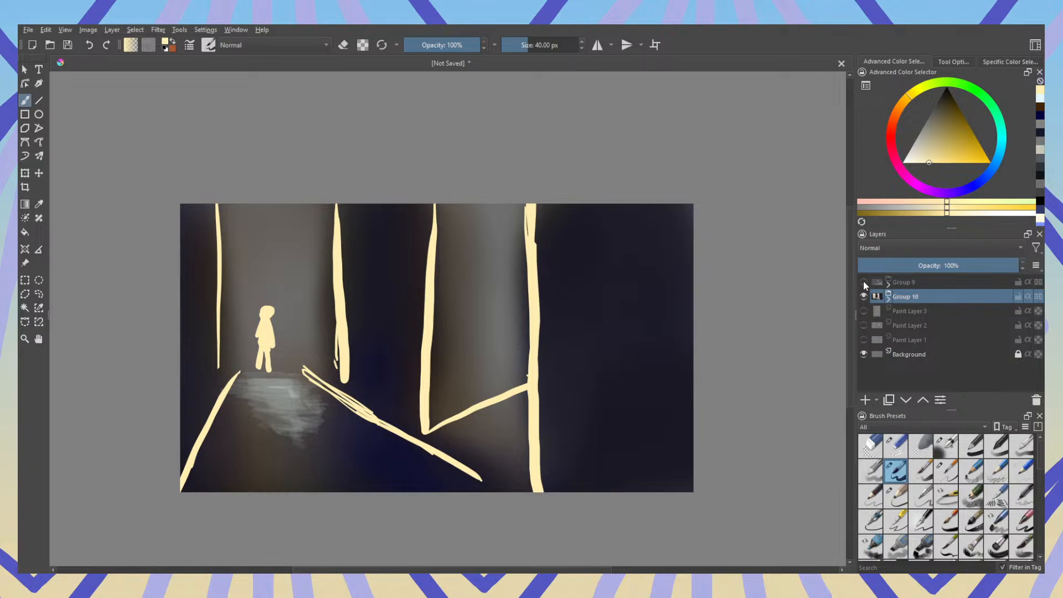
{"action": "left_click", "coordinate": [863, 282]}
{"action": "left_click", "coordinate": [865, 296]}
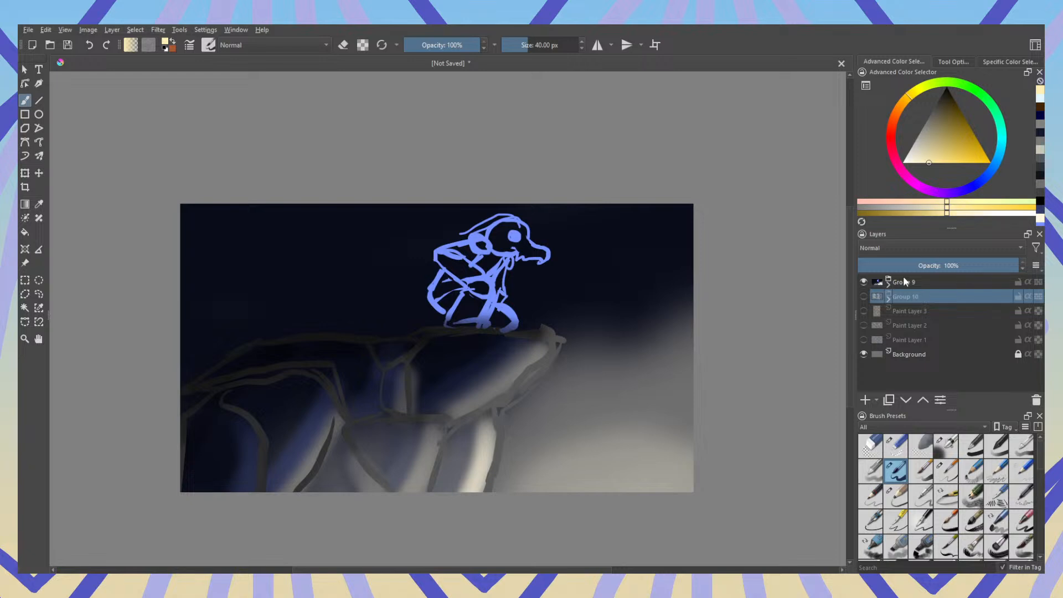
{"action": "left_click", "coordinate": [864, 296]}
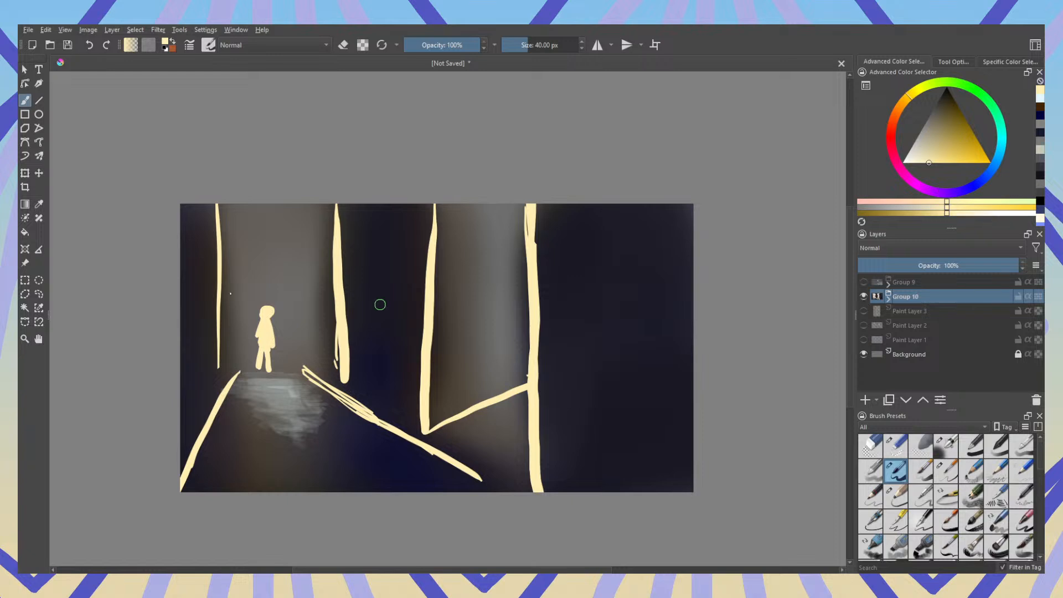
{"action": "left_click", "coordinate": [865, 283]}
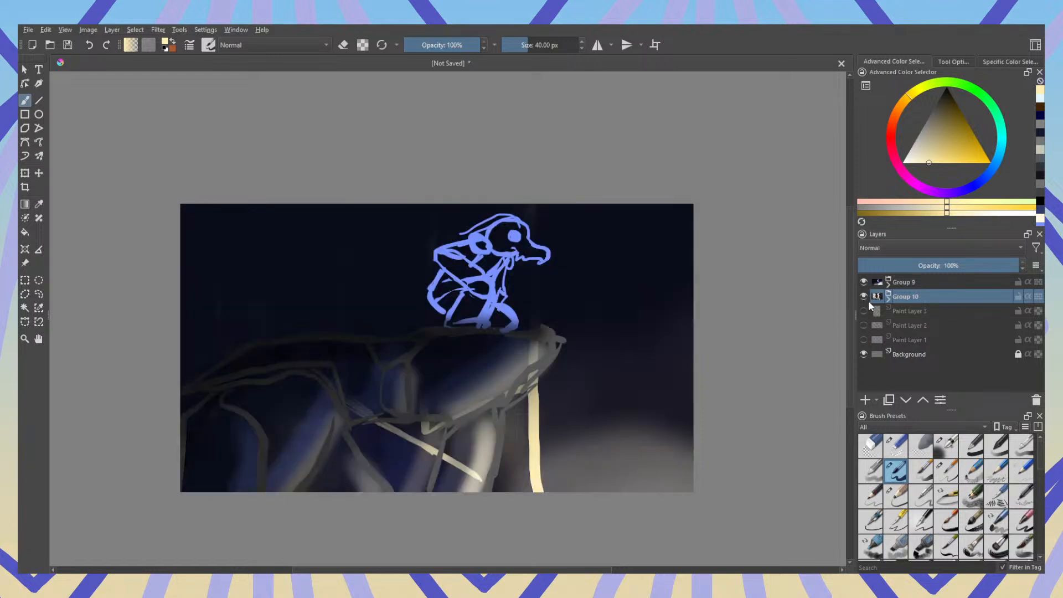
{"action": "left_click", "coordinate": [865, 297]}
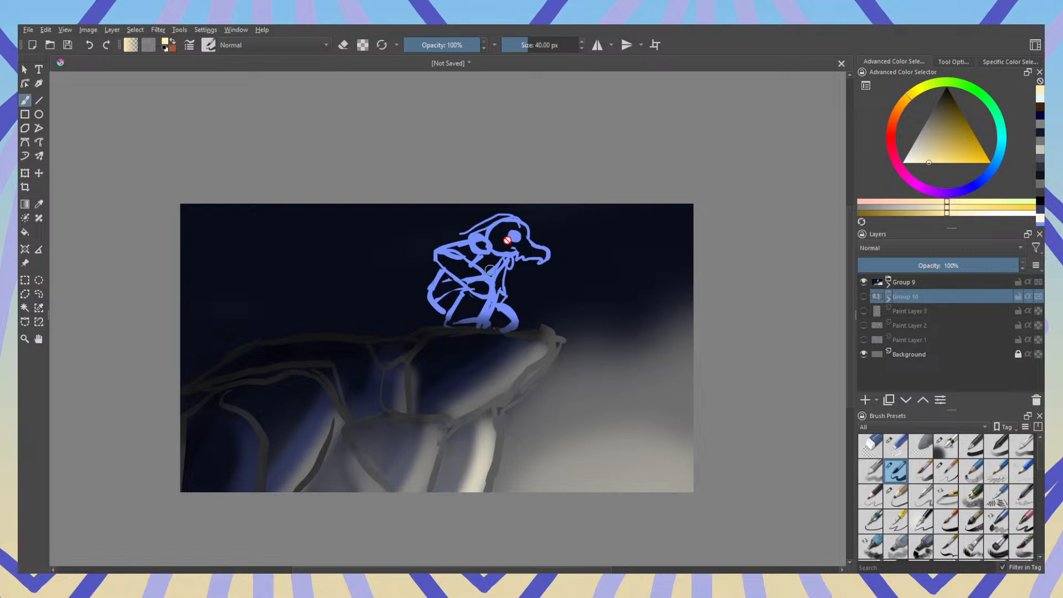
{"action": "left_click", "coordinate": [864, 282]}
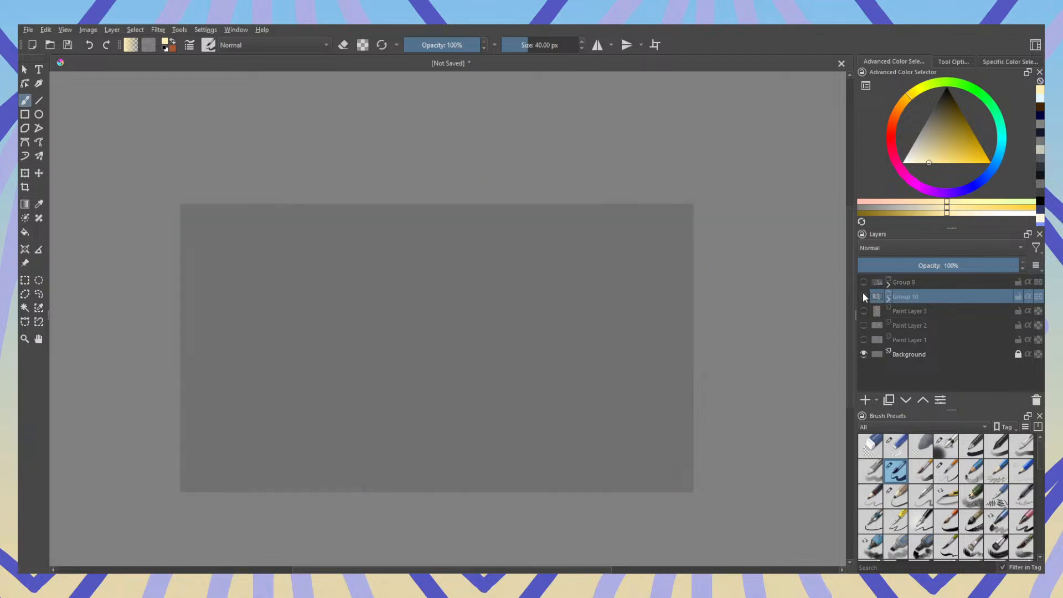
{"action": "left_click", "coordinate": [864, 296]}
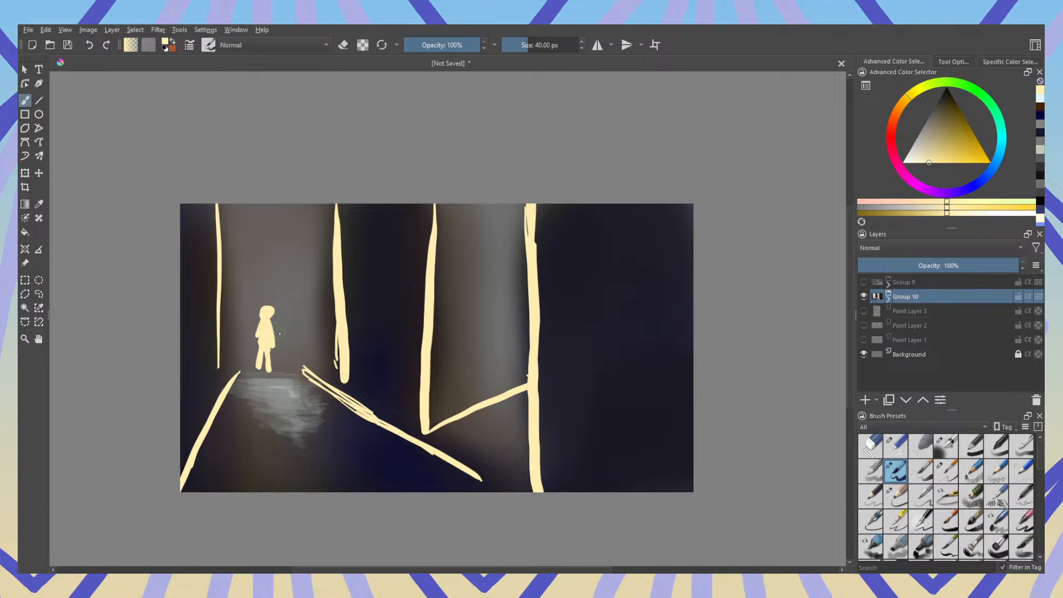
Step: Hide the alley scene group and show Paint Layers 3, 2 and 1 to view the character sketches
{"action": "left_click", "coordinate": [864, 296]}
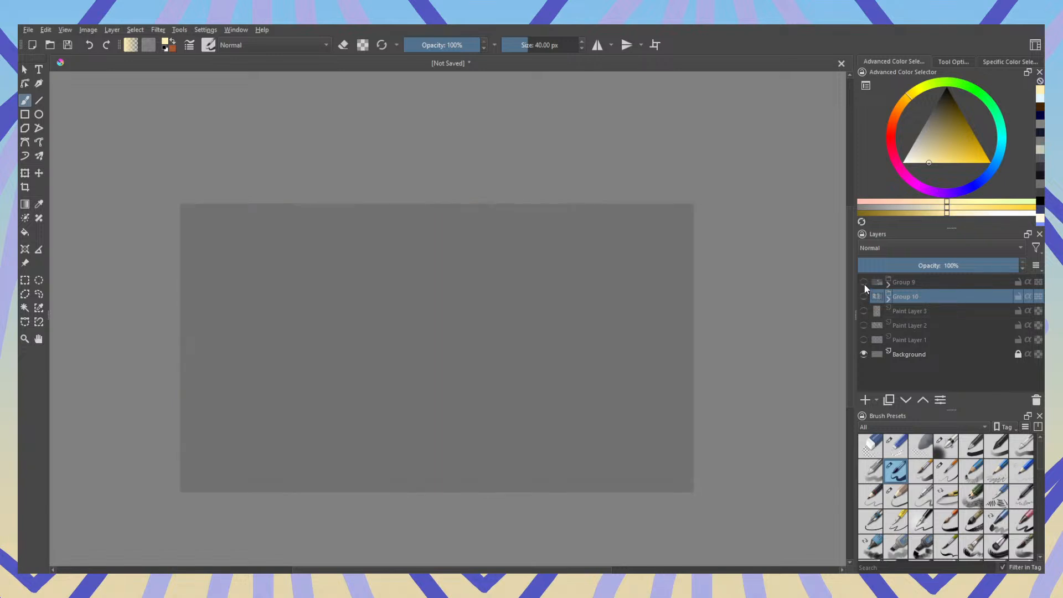
{"action": "left_click", "coordinate": [864, 282]}
{"action": "left_click", "coordinate": [864, 282]}
{"action": "left_click", "coordinate": [864, 311]}
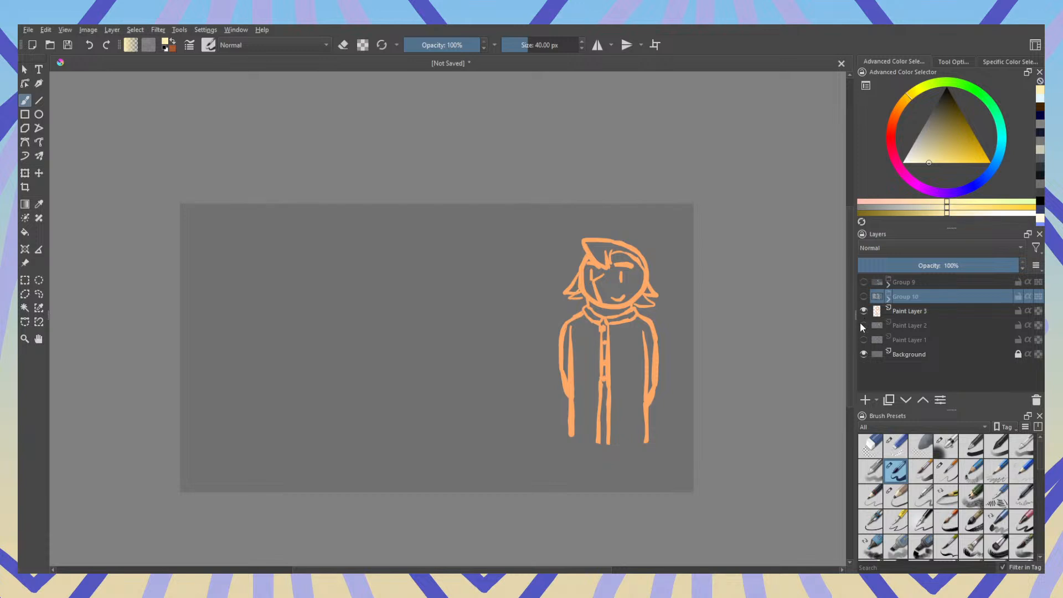
{"action": "left_click", "coordinate": [864, 325]}
{"action": "left_click", "coordinate": [864, 340]}
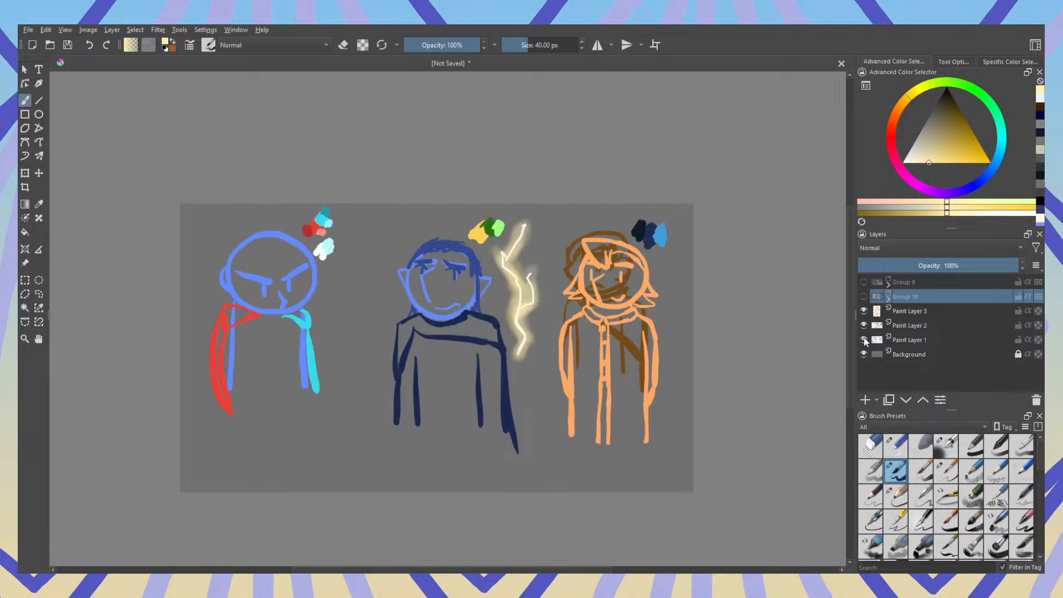
Step: Hide Paint Layer 3 and examine the three characters, their colour swatches and the glowing lightning bolt
{"action": "left_click", "coordinate": [864, 312]}
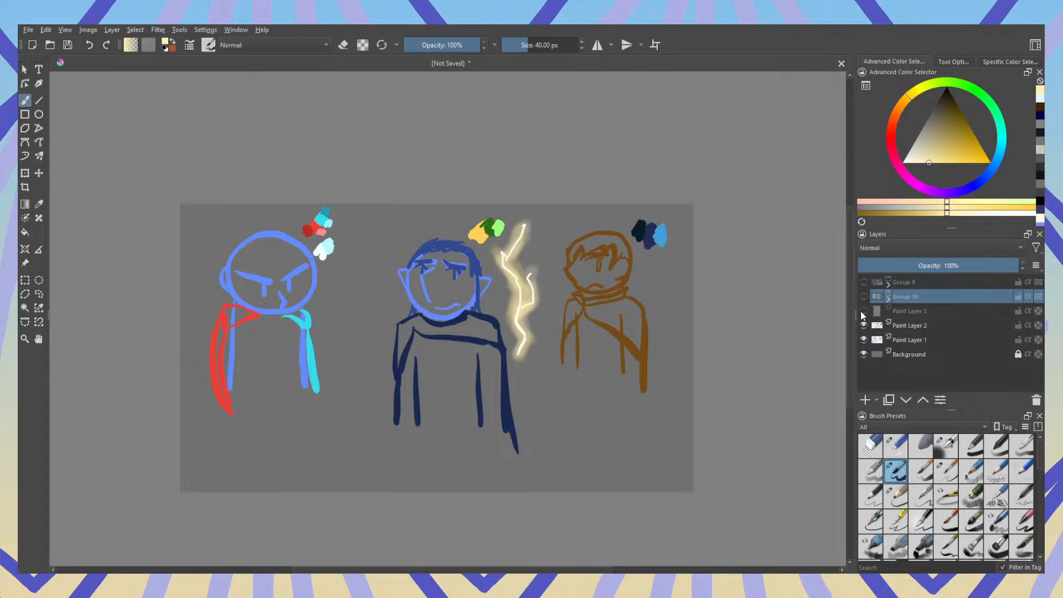
{"action": "scroll", "coordinate": [438, 274], "scroll_direction": "up", "scroll_amount": 3}
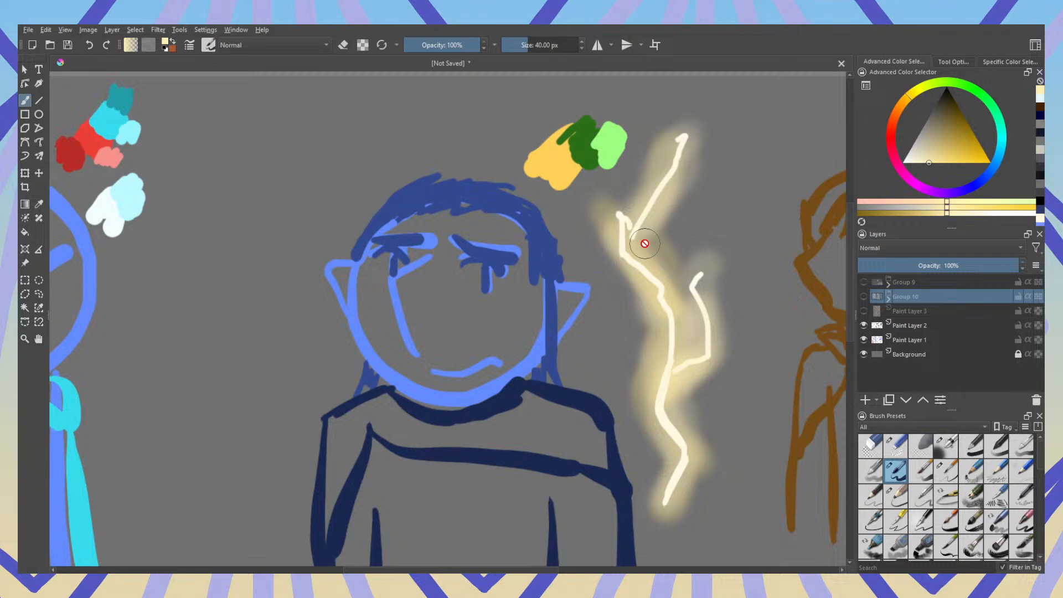
{"action": "scroll", "coordinate": [648, 232], "scroll_direction": "down", "scroll_amount": 5}
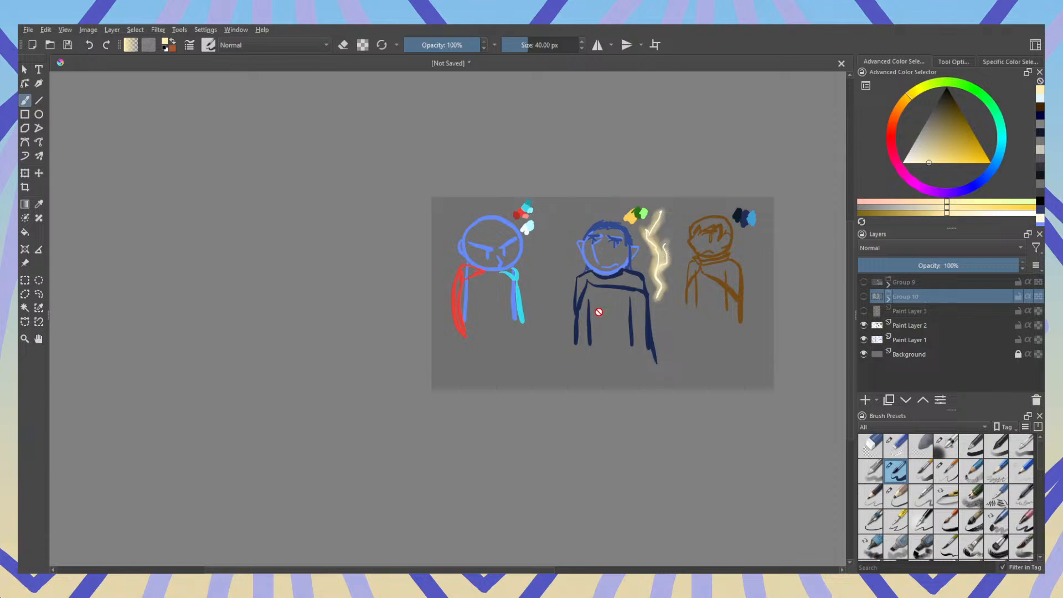
{"action": "scroll", "coordinate": [595, 305], "scroll_direction": "down", "scroll_amount": 2}
{"action": "left_click_drag", "start_coordinate": [596, 305], "coordinate": [437, 332]}
{"action": "scroll", "coordinate": [437, 331], "scroll_direction": "up", "scroll_amount": 3}
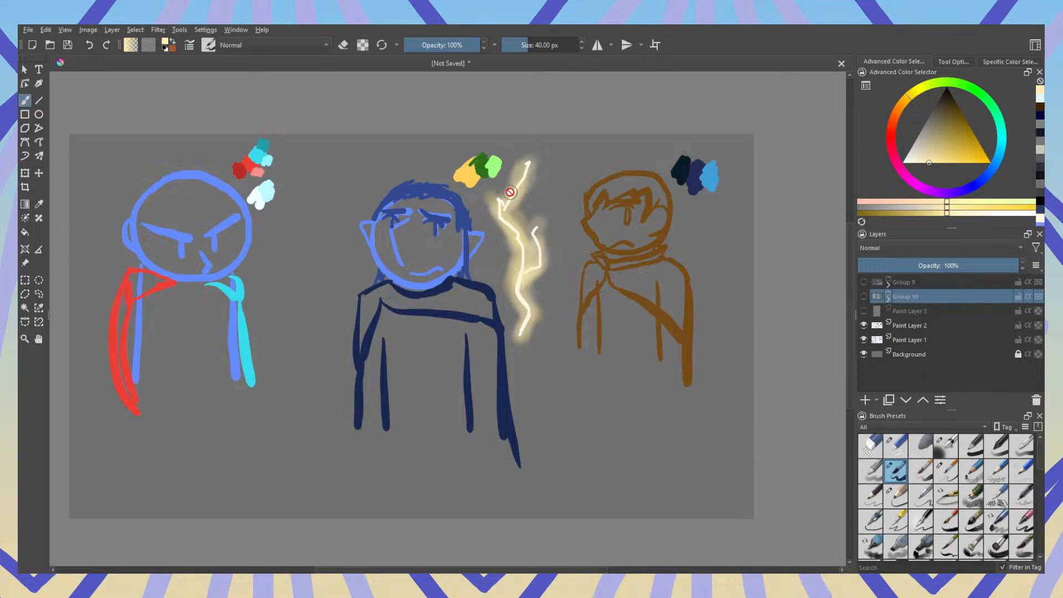
Step: Show the orange character on Paint Layer 3 and hide Paint Layers 2 and 1
{"action": "left_click", "coordinate": [863, 311]}
{"action": "left_click", "coordinate": [864, 297]}
{"action": "left_click", "coordinate": [863, 301]}
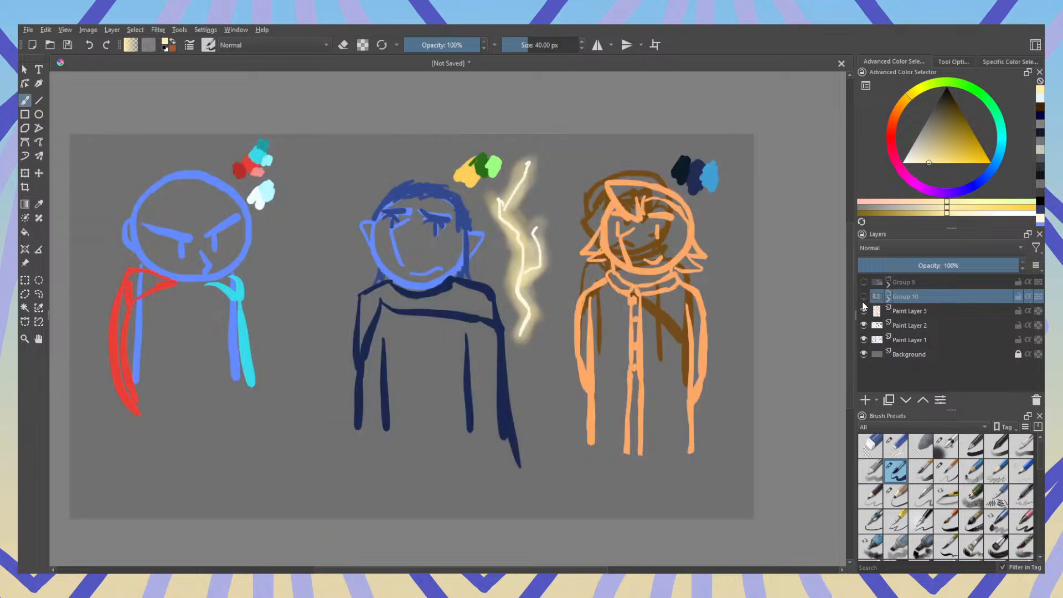
{"action": "left_click", "coordinate": [864, 326]}
{"action": "left_click", "coordinate": [863, 340]}
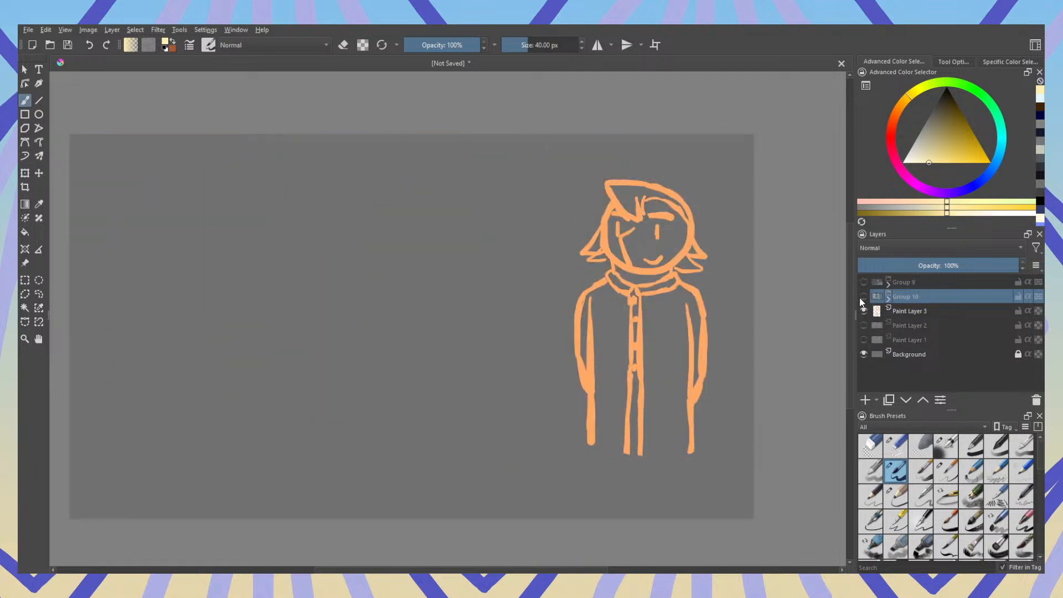
Step: Show Group 10 and move Paint Layer 3 directly above it so the orange character overlays the alley scene
{"action": "left_click", "coordinate": [863, 298]}
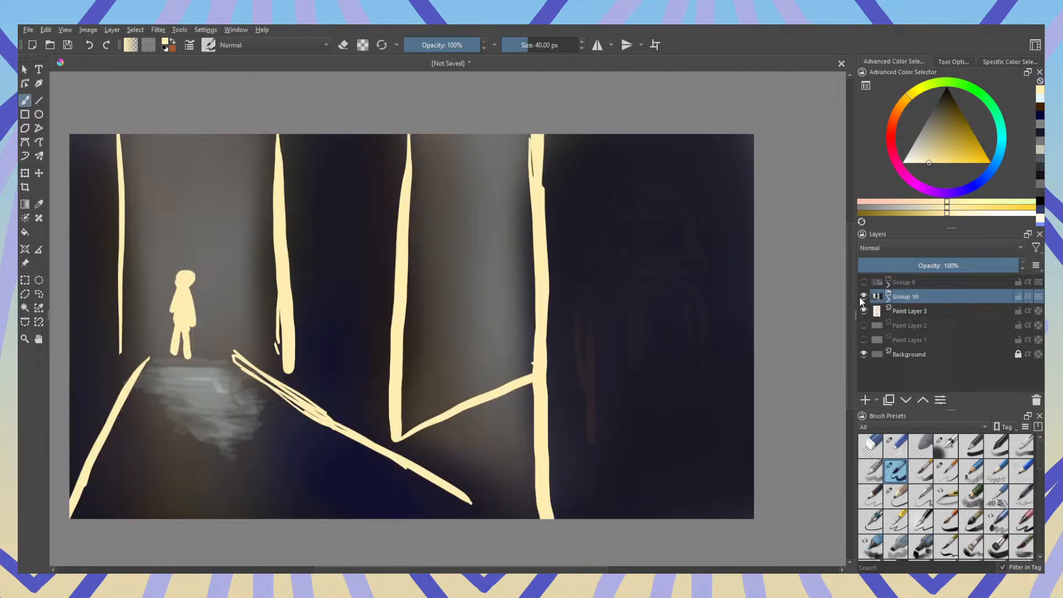
{"action": "left_click", "coordinate": [924, 311]}
{"action": "left_click", "coordinate": [978, 321]}
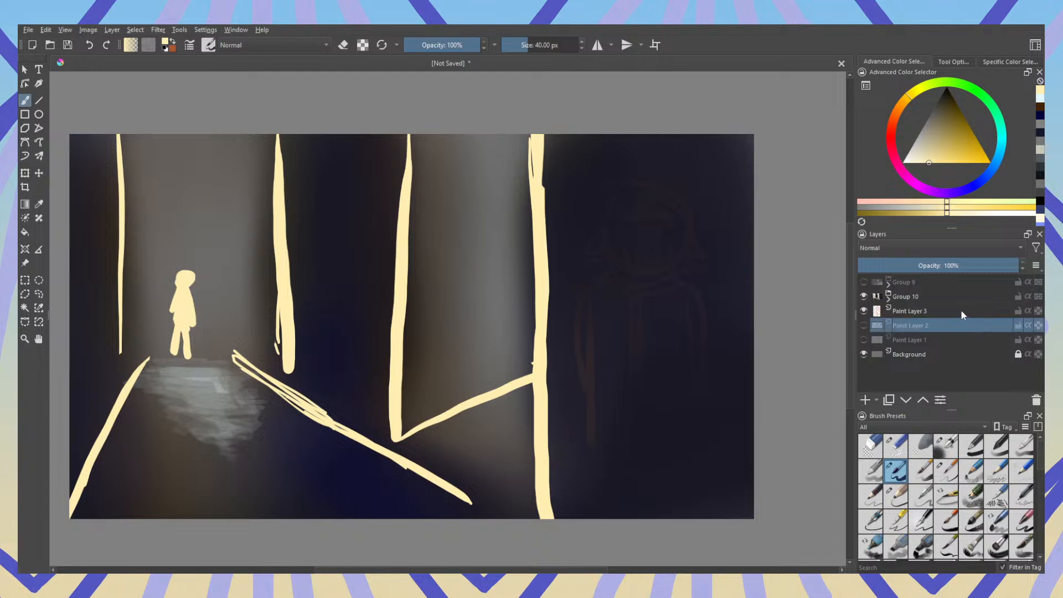
{"action": "left_click_drag", "start_coordinate": [962, 310], "coordinate": [941, 291]}
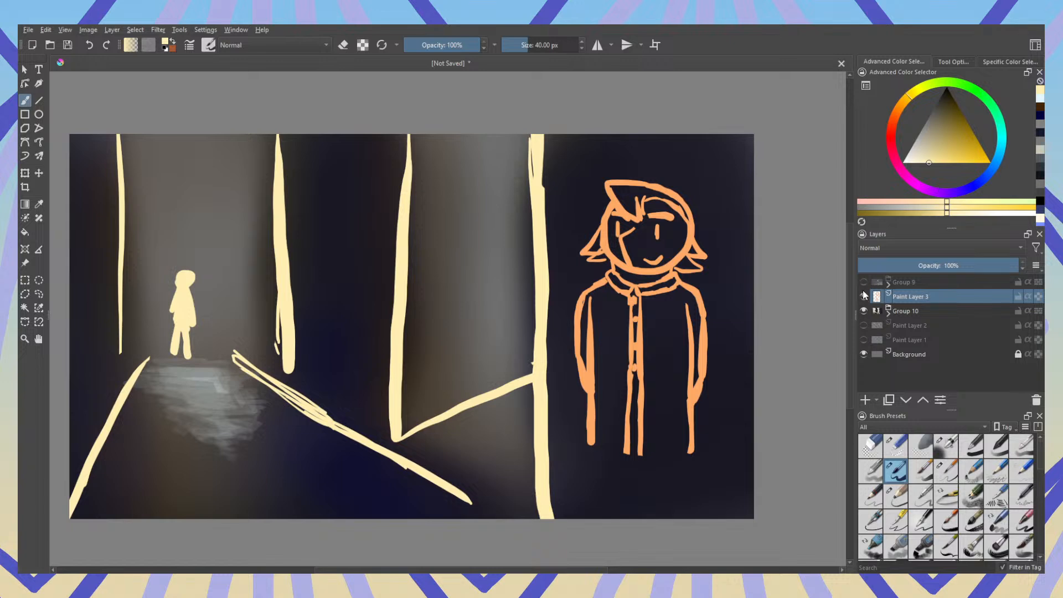
Step: Show Group 9 instead of Group 10 and move Group 9 directly below Paint Layer 3
{"action": "left_click", "coordinate": [864, 309]}
{"action": "left_click", "coordinate": [864, 282]}
{"action": "left_click", "coordinate": [939, 283]}
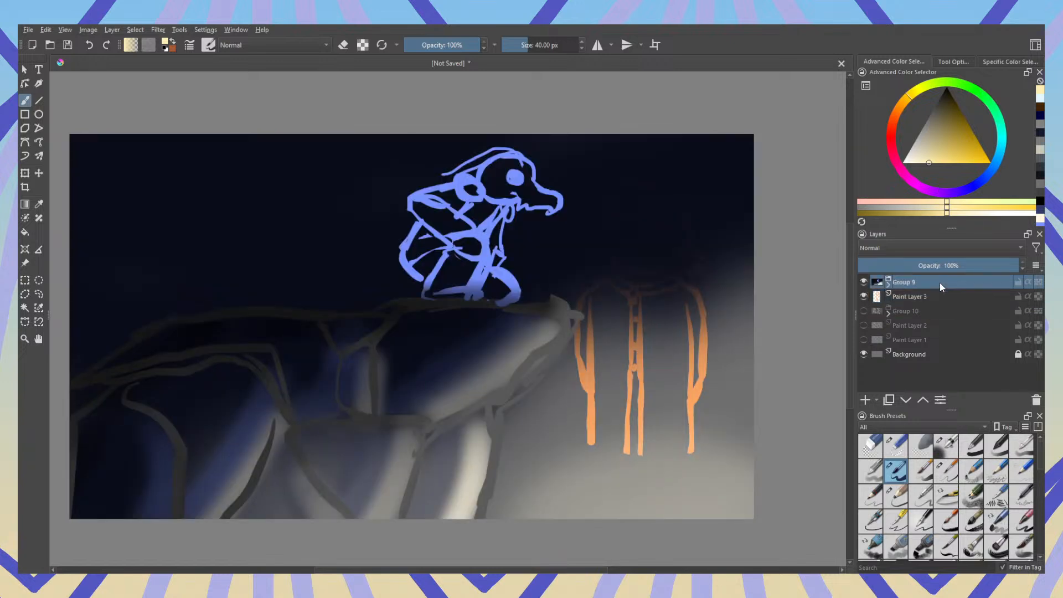
{"action": "left_click_drag", "start_coordinate": [937, 284], "coordinate": [938, 312]}
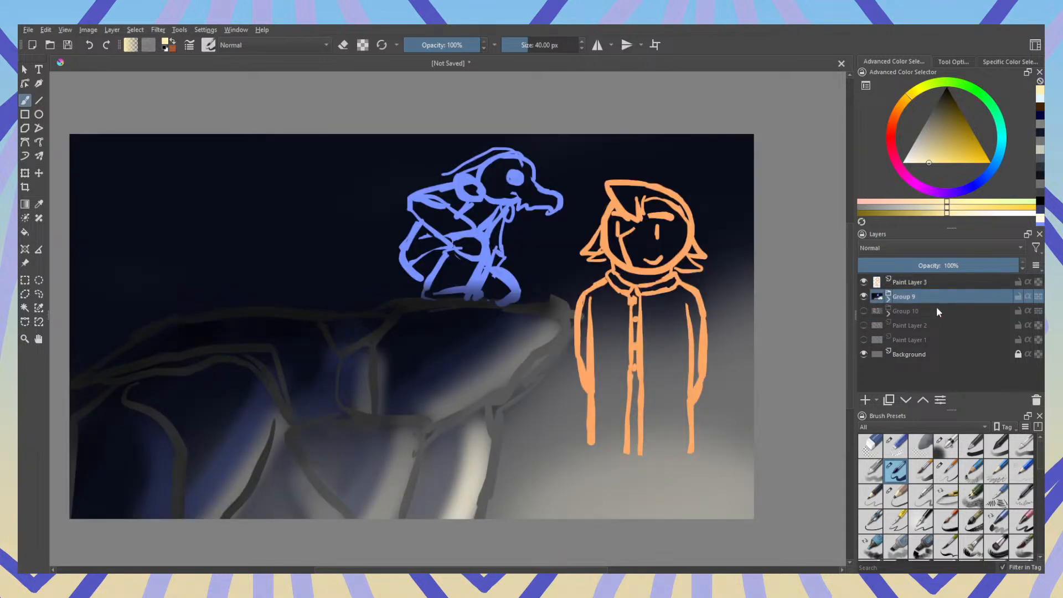
Step: Move Paint Layer 3 down the layer stack to directly below Group 10
{"action": "left_click", "coordinate": [922, 280]}
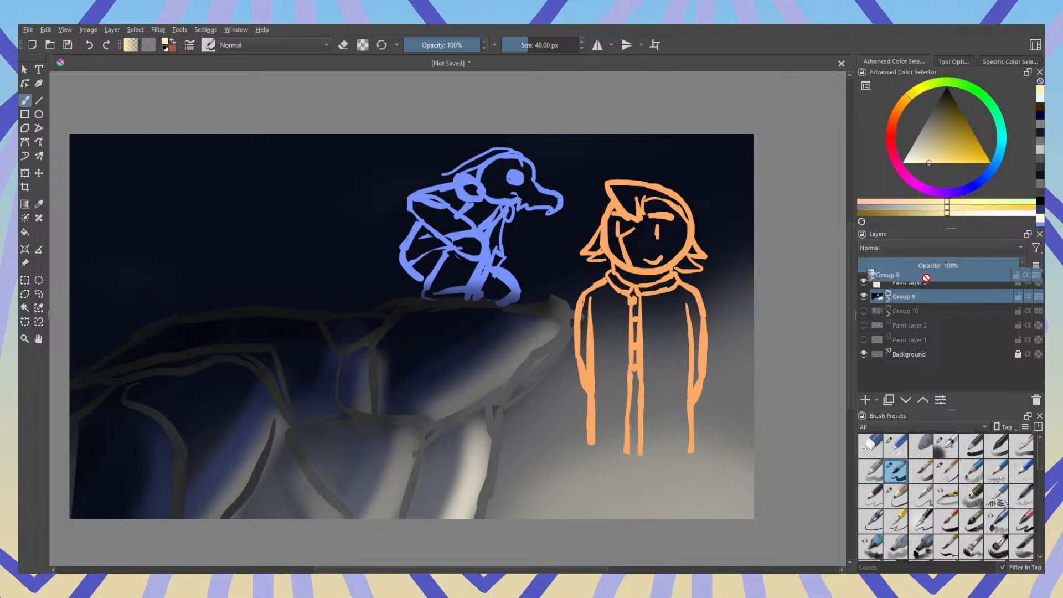
{"action": "left_click_drag", "start_coordinate": [922, 281], "coordinate": [917, 322]}
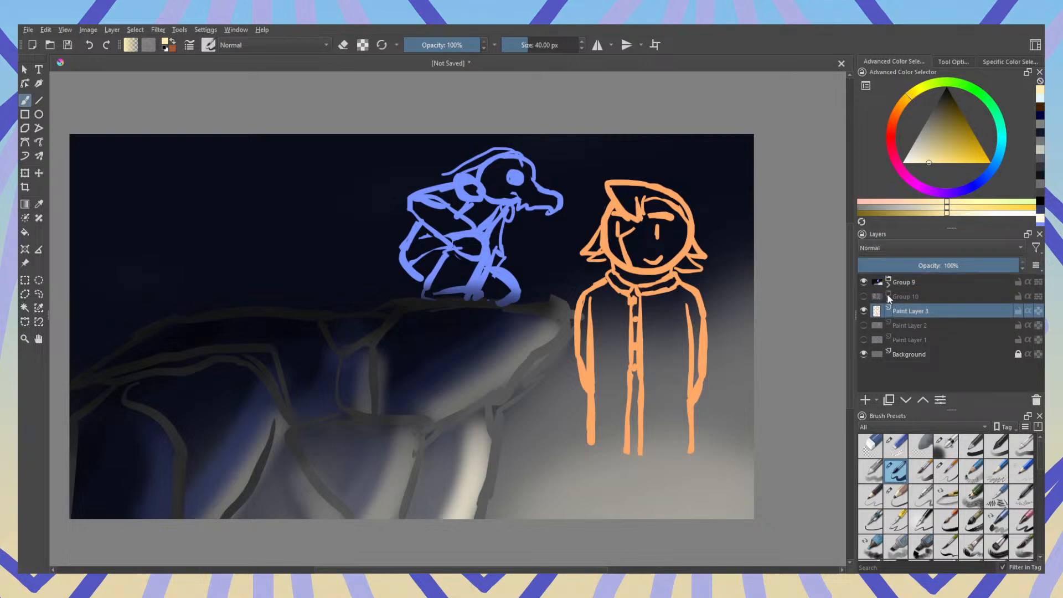
Step: Hide Paint Layer 3 and leave Group 9's cliff scene visible
{"action": "left_click", "coordinate": [864, 282]}
{"action": "left_click", "coordinate": [864, 311]}
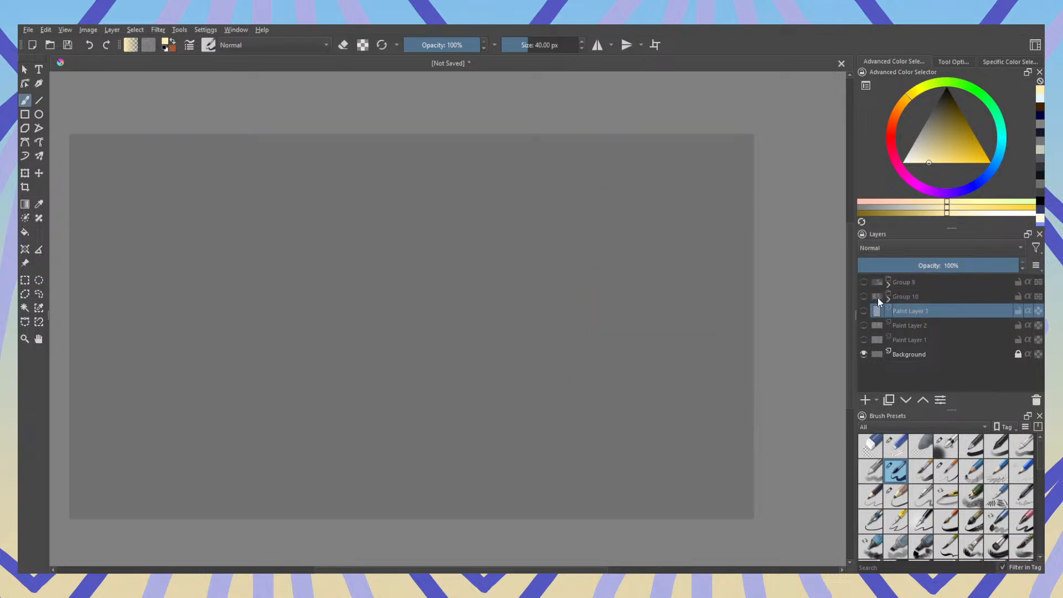
{"action": "left_click", "coordinate": [865, 283]}
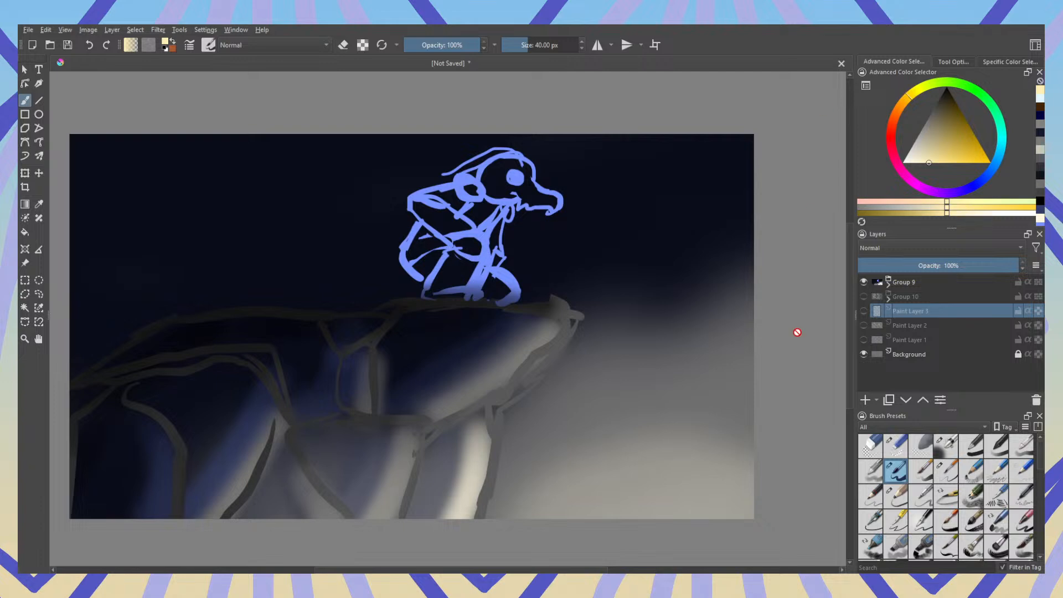
{"action": "scroll", "coordinate": [848, 327], "scroll_direction": "down", "scroll_amount": 2}
{"action": "scroll", "coordinate": [848, 327], "scroll_direction": "down", "scroll_amount": 2}
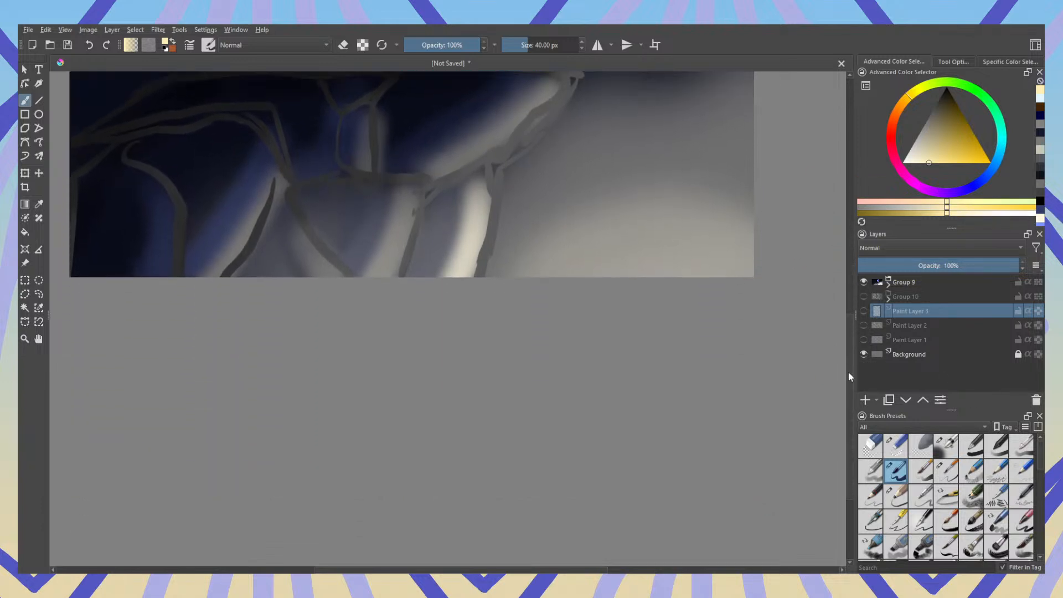
{"action": "scroll", "coordinate": [848, 333], "scroll_direction": "up", "scroll_amount": 2}
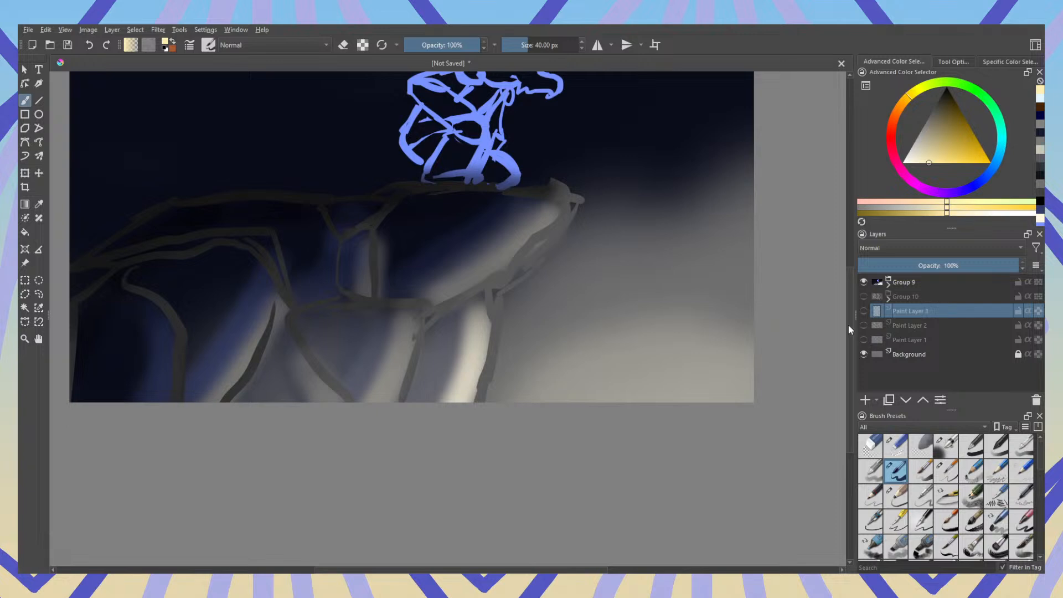
{"action": "scroll", "coordinate": [848, 324], "scroll_direction": "up", "scroll_amount": 3}
{"action": "scroll", "coordinate": [420, 561], "scroll_direction": "left", "scroll_amount": 5}
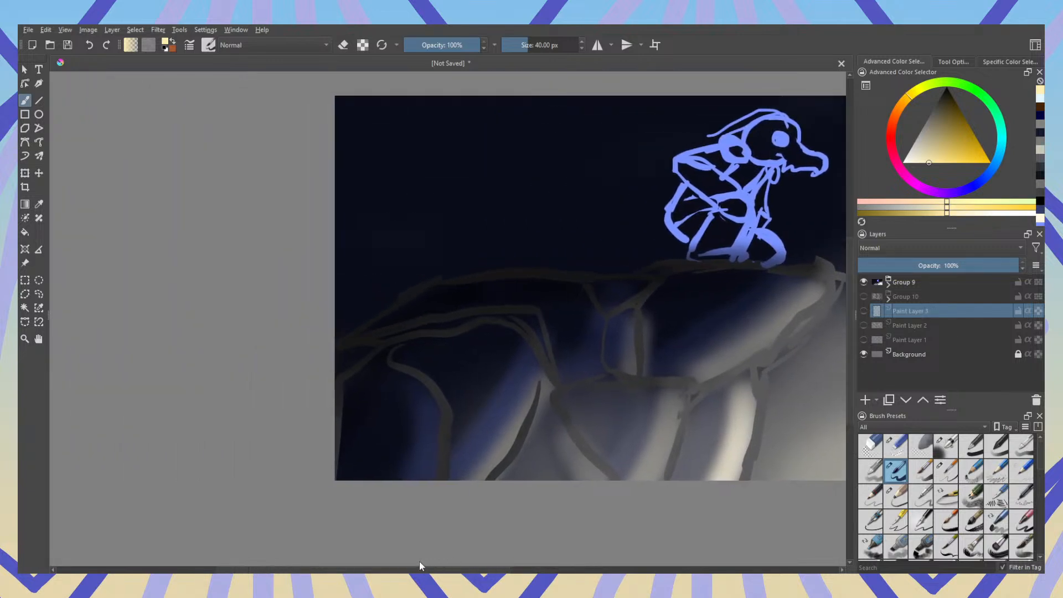
{"action": "left_click_drag", "start_coordinate": [420, 562], "coordinate": [540, 557]}
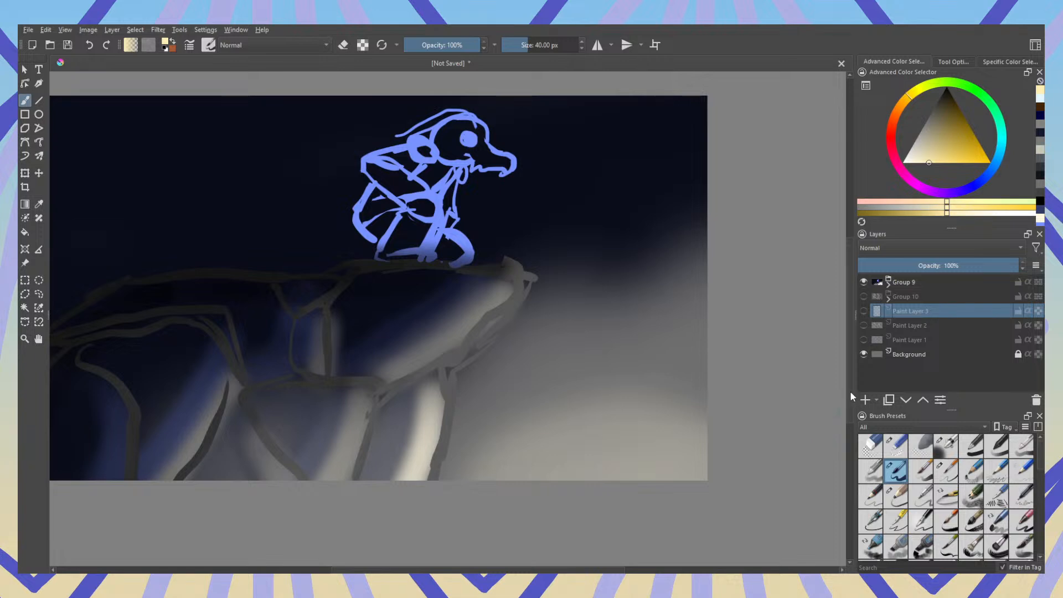
{"action": "mouse_move", "coordinate": [851, 397]}
{"action": "left_mouse_down"}
{"action": "mouse_move", "coordinate": [850, 441]}
{"action": "mouse_move", "coordinate": [843, 373]}
{"action": "mouse_move", "coordinate": [843, 469]}
{"action": "mouse_move", "coordinate": [841, 382]}
{"action": "left_mouse_up"}
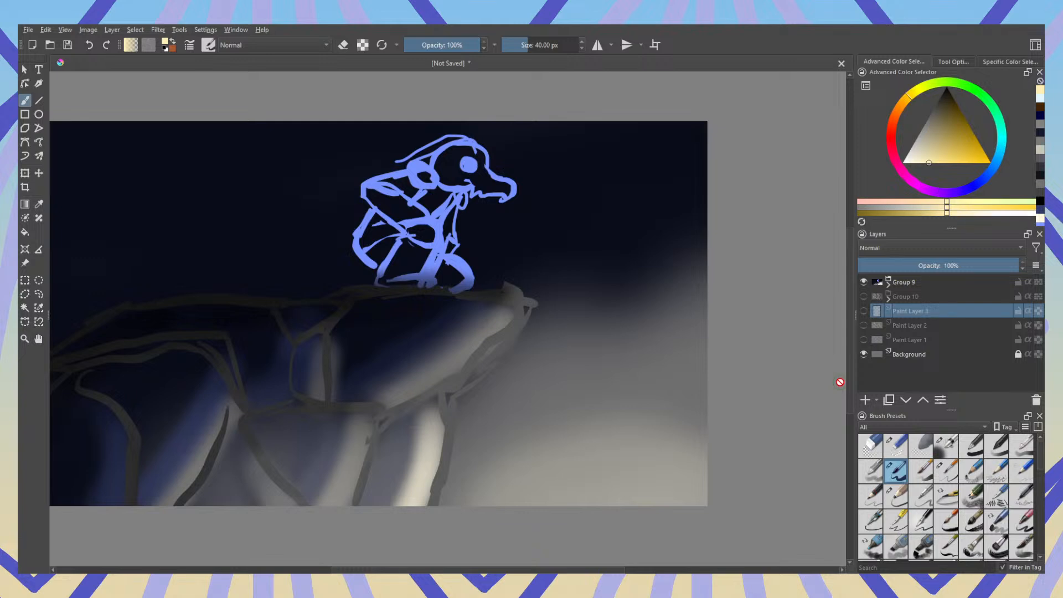
{"action": "mouse_move", "coordinate": [849, 358]}
{"action": "left_mouse_down"}
{"action": "mouse_move", "coordinate": [856, 465]}
{"action": "mouse_move", "coordinate": [856, 280]}
{"action": "mouse_move", "coordinate": [856, 397]}
{"action": "left_mouse_up"}
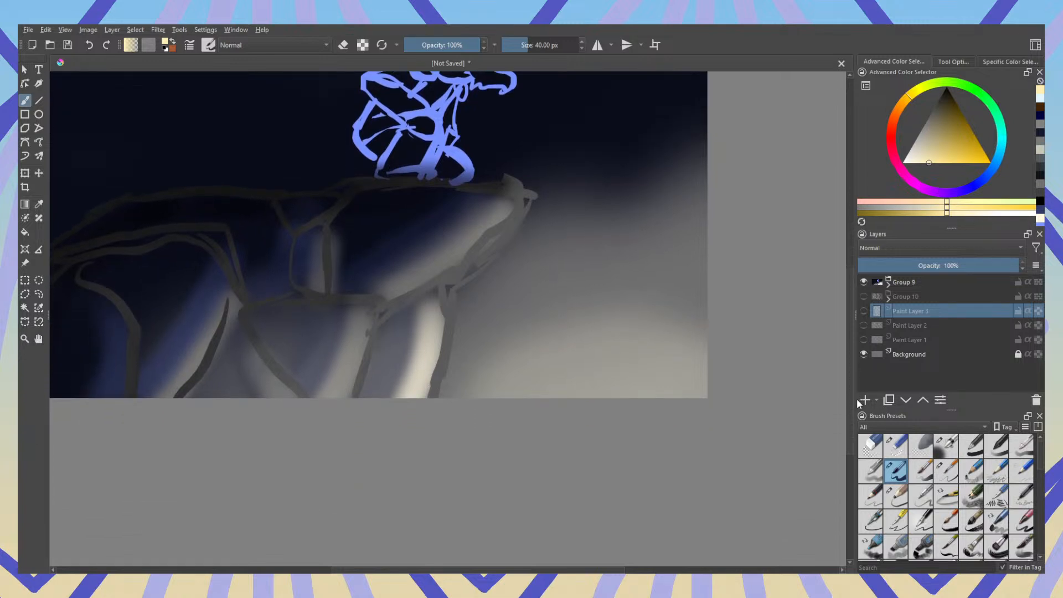
{"action": "mouse_move", "coordinate": [856, 398]}
{"action": "left_mouse_down"}
{"action": "mouse_move", "coordinate": [846, 323]}
{"action": "mouse_move", "coordinate": [854, 363]}
{"action": "left_mouse_up"}
{"action": "mouse_move", "coordinate": [510, 568]}
{"action": "left_mouse_down"}
{"action": "mouse_move", "coordinate": [363, 563]}
{"action": "mouse_move", "coordinate": [564, 569]}
{"action": "left_mouse_up"}
{"action": "mouse_move", "coordinate": [859, 371]}
{"action": "left_mouse_down"}
{"action": "mouse_move", "coordinate": [846, 461]}
{"action": "mouse_move", "coordinate": [835, 291]}
{"action": "mouse_move", "coordinate": [852, 365]}
{"action": "left_mouse_up"}
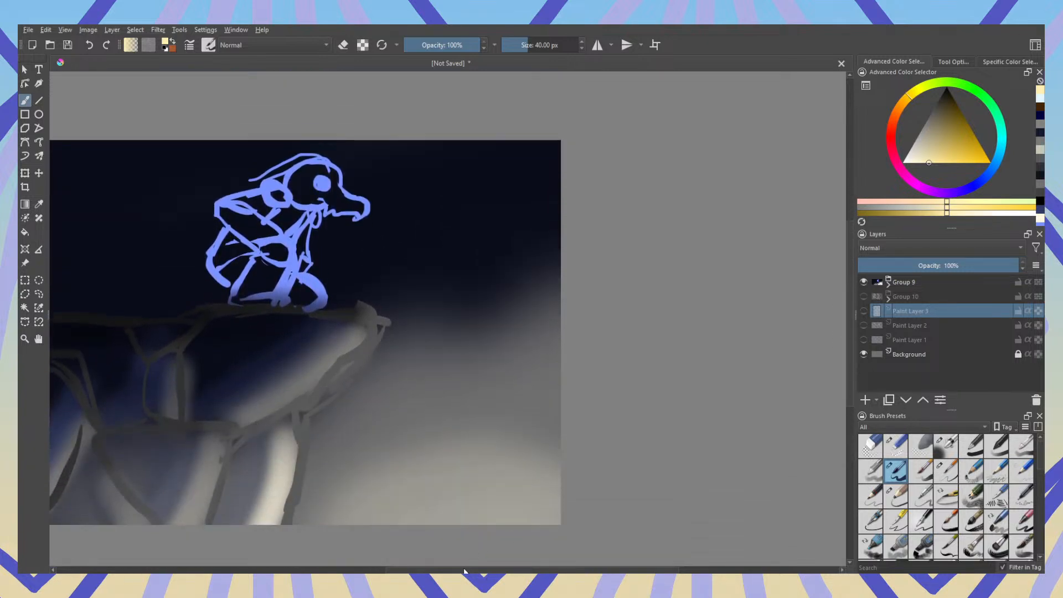
{"action": "left_click_drag", "start_coordinate": [466, 571], "coordinate": [363, 571]}
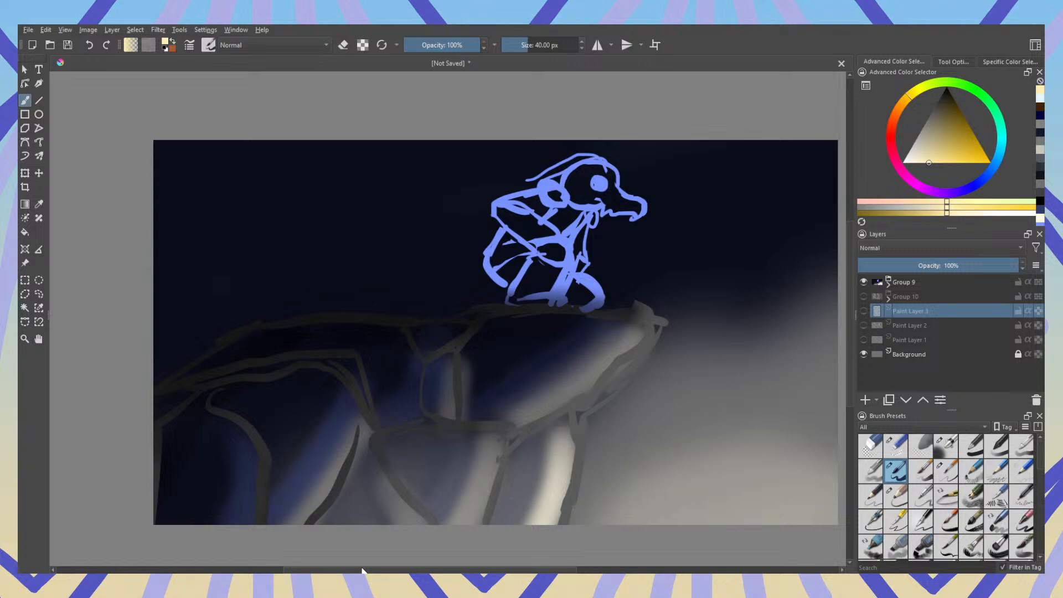
{"action": "mouse_move", "coordinate": [362, 571]}
{"action": "left_mouse_down"}
{"action": "mouse_move", "coordinate": [390, 572]}
{"action": "mouse_move", "coordinate": [380, 571]}
{"action": "left_mouse_up"}
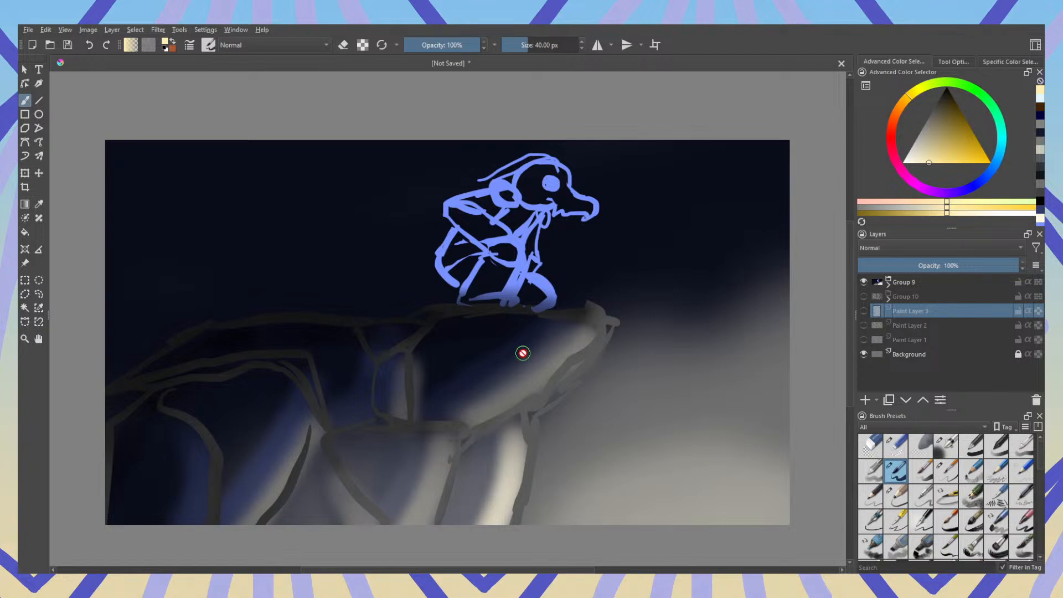
{"action": "mouse_move", "coordinate": [850, 351]}
{"action": "left_mouse_down"}
{"action": "mouse_move", "coordinate": [839, 436]}
{"action": "mouse_move", "coordinate": [835, 351]}
{"action": "left_mouse_up"}
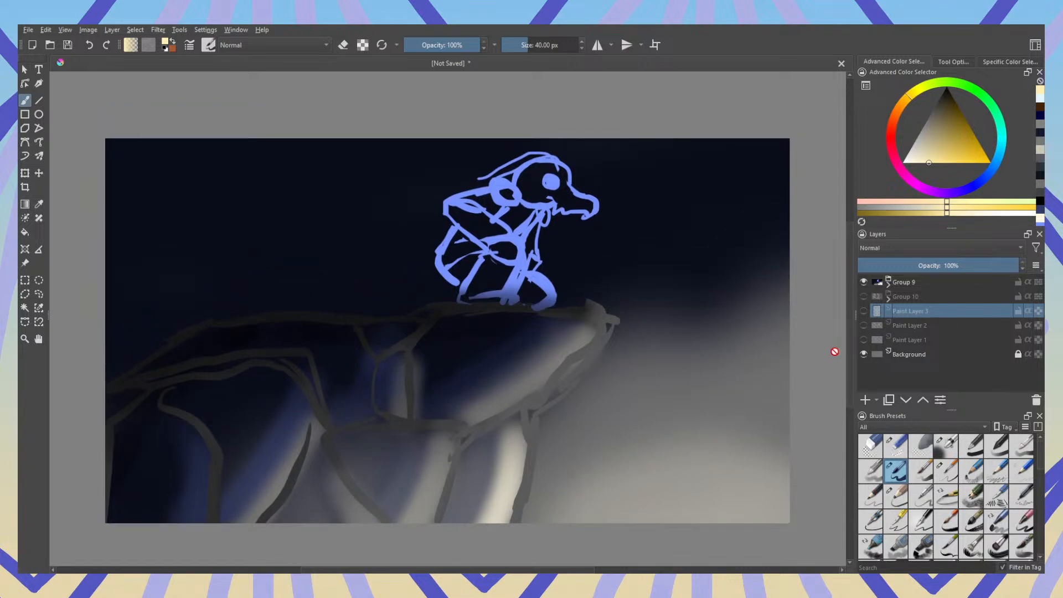
Step: Hide Groups 9 and 10 and add an empty paint layer directly below Group 10
{"action": "left_click", "coordinate": [863, 283]}
{"action": "left_click", "coordinate": [864, 297]}
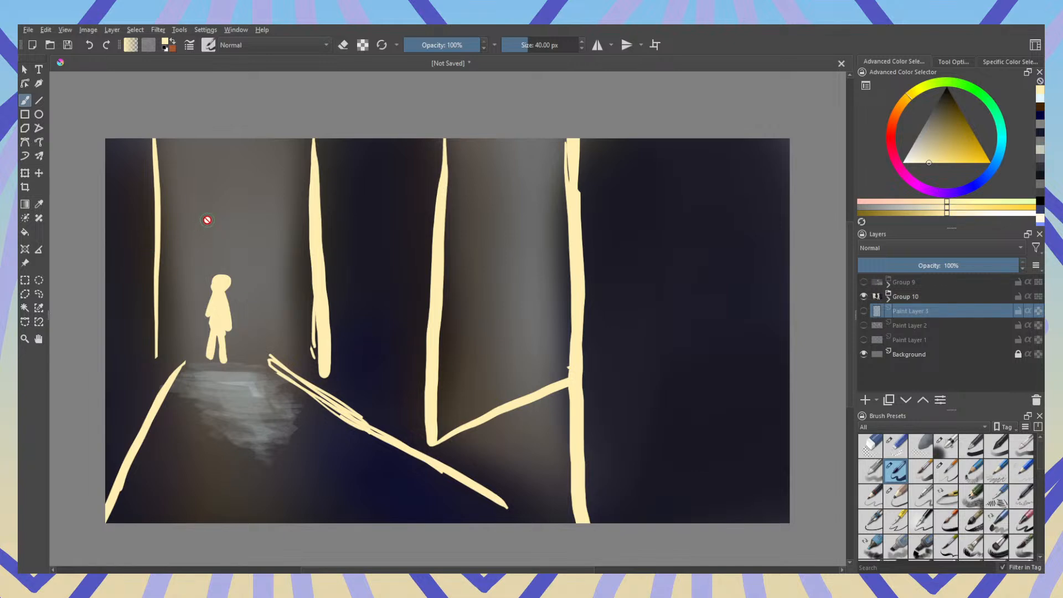
{"action": "left_click", "coordinate": [865, 400]}
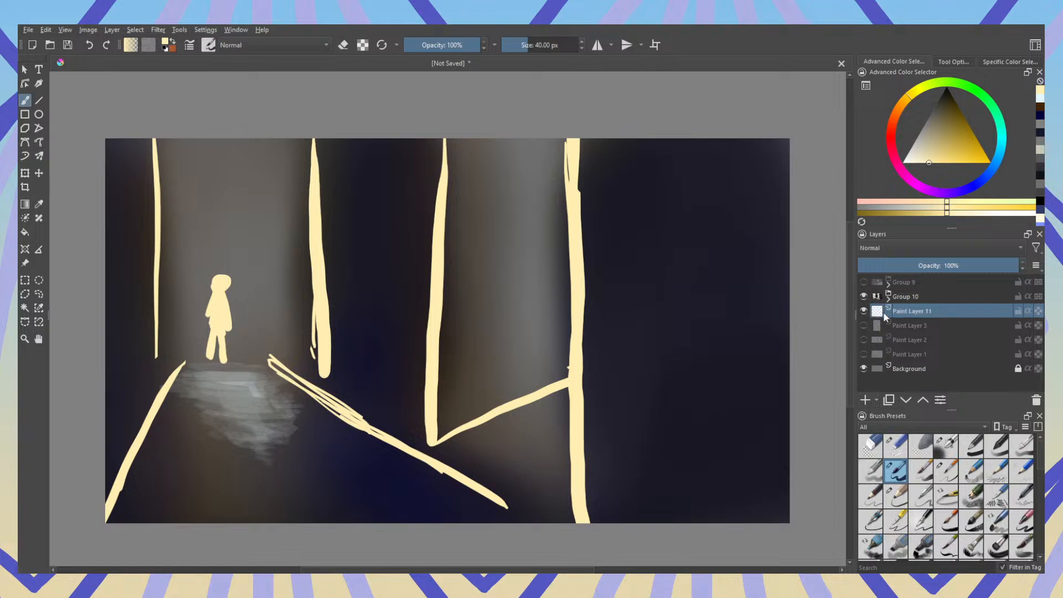
{"action": "left_click", "coordinate": [864, 296]}
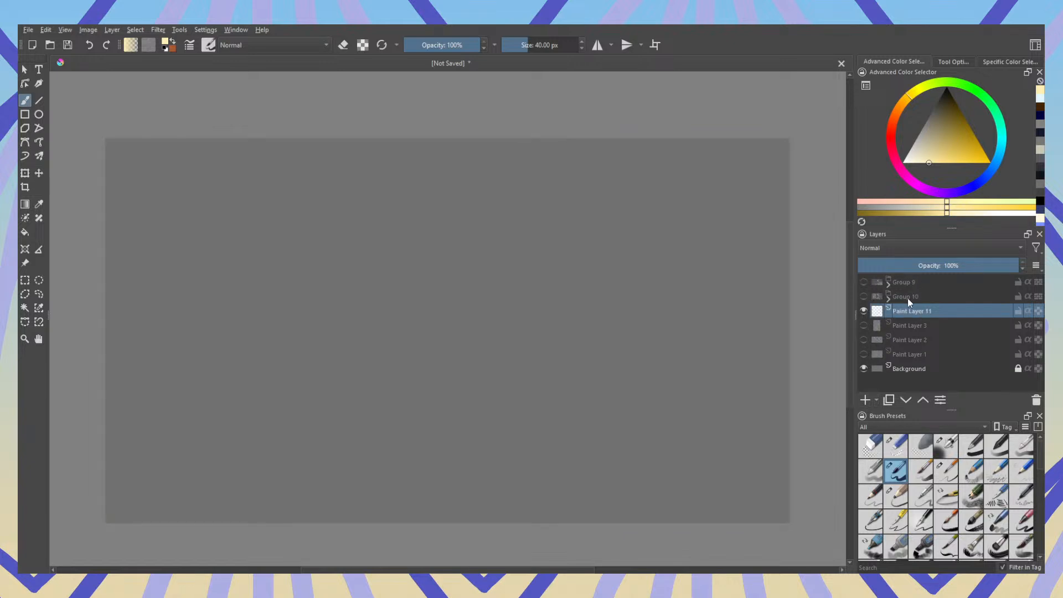
Step: Paint dark blue shadows with the soft airbrush along the canvas's right side, upper left corner and left edge
{"action": "left_click", "coordinate": [1039, 115]}
{"action": "left_click", "coordinate": [947, 445]}
{"action": "mouse_move", "coordinate": [642, 302]}
{"action": "left_mouse_down"}
{"action": "mouse_move", "coordinate": [689, 439]}
{"action": "mouse_move", "coordinate": [681, 499]}
{"action": "left_mouse_up"}
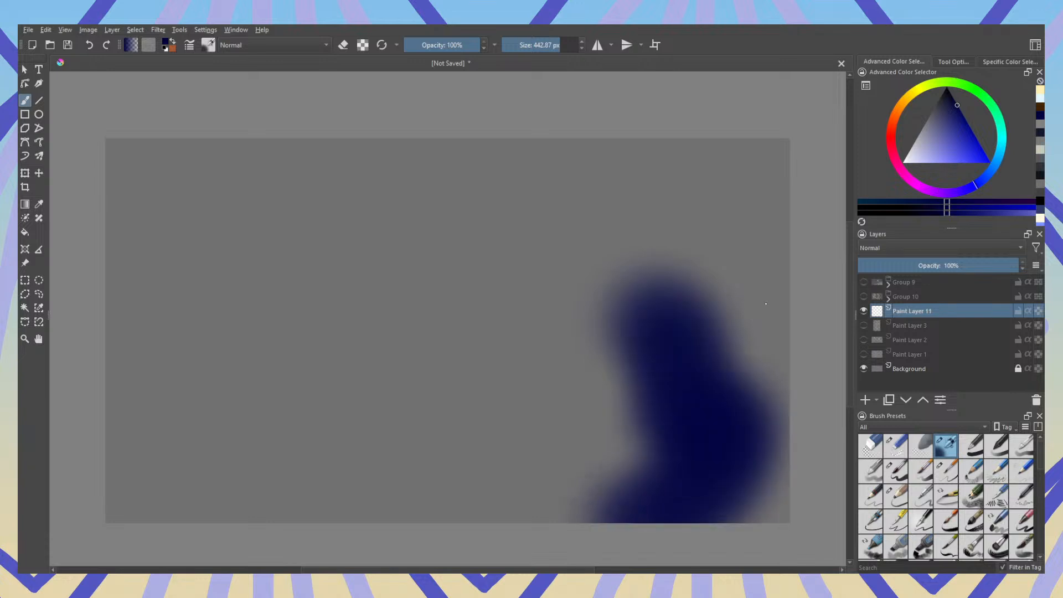
{"action": "left_click_drag", "start_coordinate": [766, 303], "coordinate": [740, 155]}
{"action": "mouse_move", "coordinate": [206, 228]}
{"action": "left_mouse_down"}
{"action": "mouse_move", "coordinate": [47, 385]}
{"action": "mouse_move", "coordinate": [96, 184]}
{"action": "mouse_move", "coordinate": [61, 421]}
{"action": "mouse_move", "coordinate": [80, 545]}
{"action": "left_mouse_up"}
Step: Darken the blue areas on both sides of the canvas with a near-black navy
{"action": "left_click", "coordinate": [1040, 134]}
{"action": "mouse_move", "coordinate": [723, 161]}
{"action": "left_mouse_down"}
{"action": "mouse_move", "coordinate": [659, 564]}
{"action": "mouse_move", "coordinate": [614, 344]}
{"action": "left_mouse_up"}
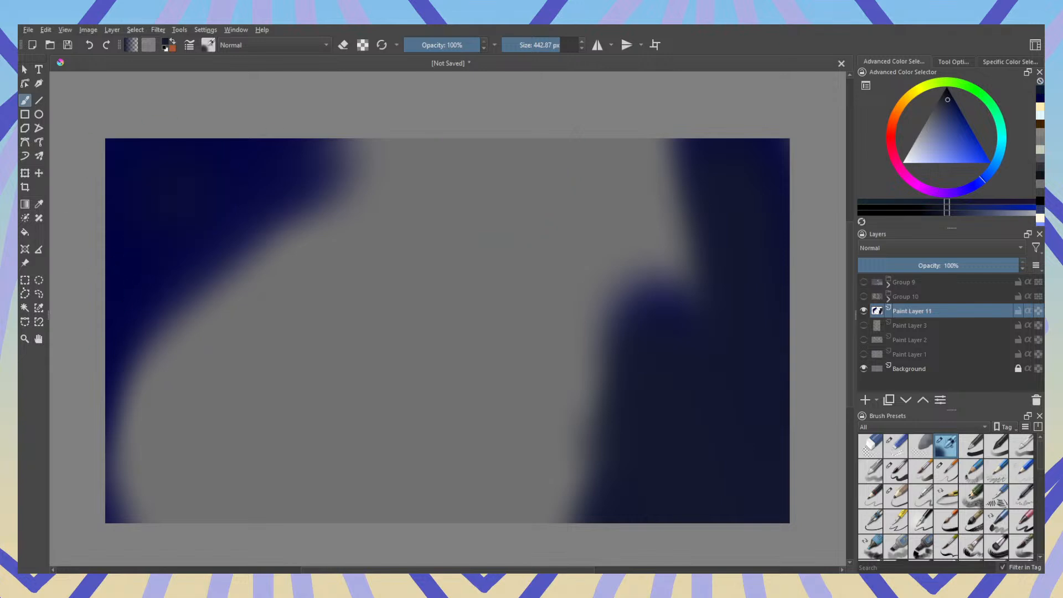
{"action": "mouse_move", "coordinate": [177, 194]}
{"action": "left_mouse_down"}
{"action": "mouse_move", "coordinate": [155, 299]}
{"action": "mouse_move", "coordinate": [92, 399]}
{"action": "left_mouse_up"}
Step: Change the brush colour to a light golden yellow
{"action": "left_click", "coordinate": [922, 92]}
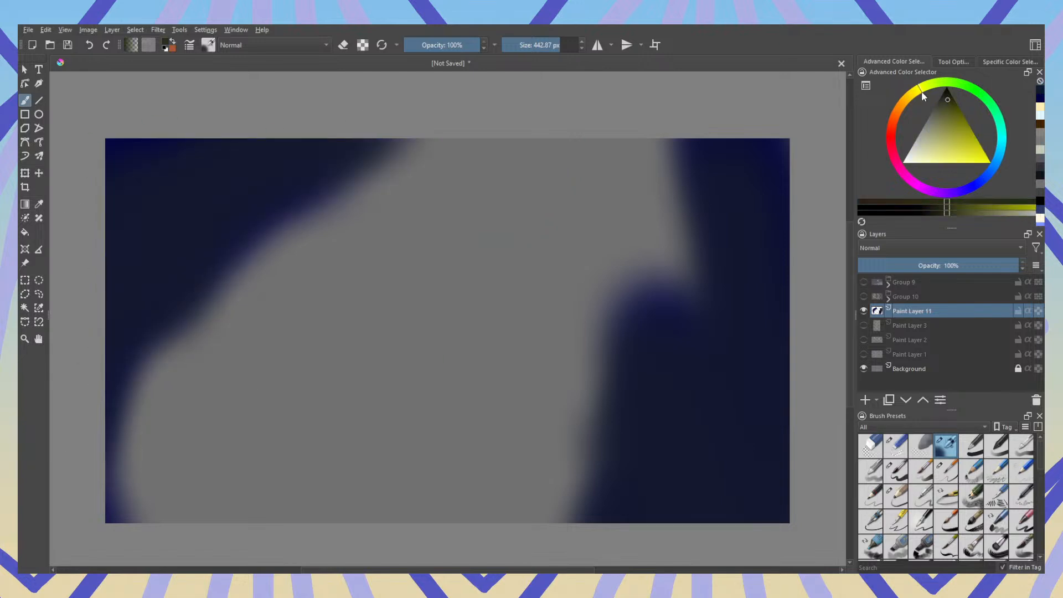
{"action": "left_click", "coordinate": [943, 158]}
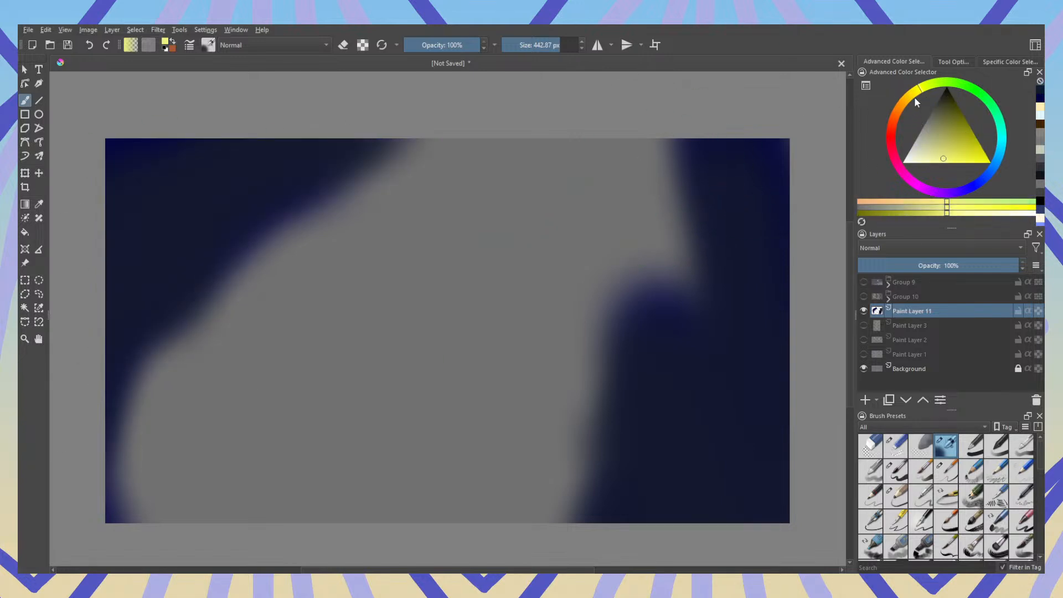
{"action": "left_click_drag", "start_coordinate": [915, 98], "coordinate": [906, 98]}
{"action": "left_click_drag", "start_coordinate": [639, 139], "coordinate": [662, 206]}
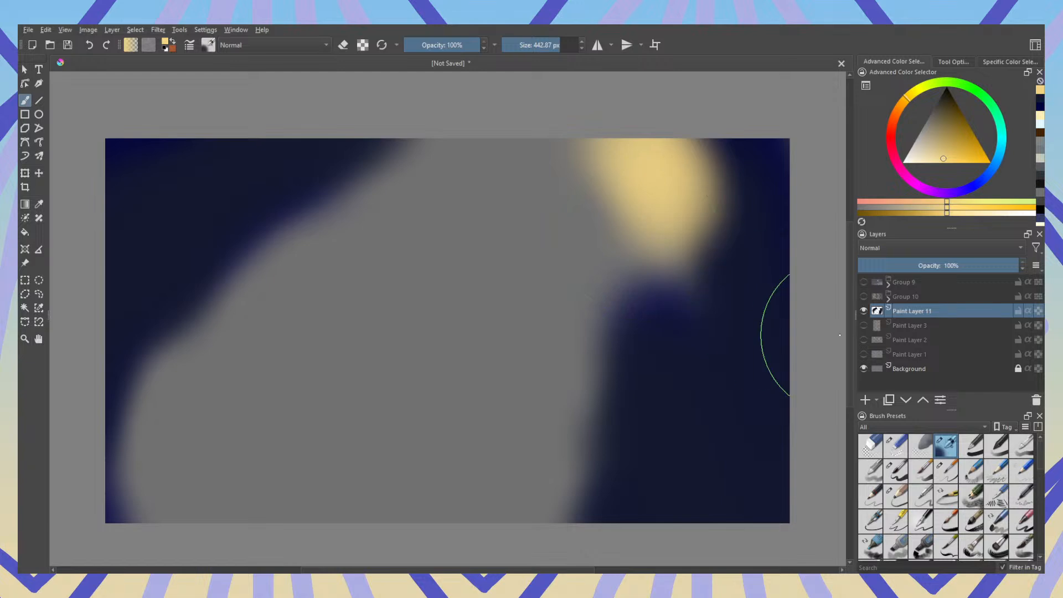
{"action": "key", "text": "ctrl+z"}
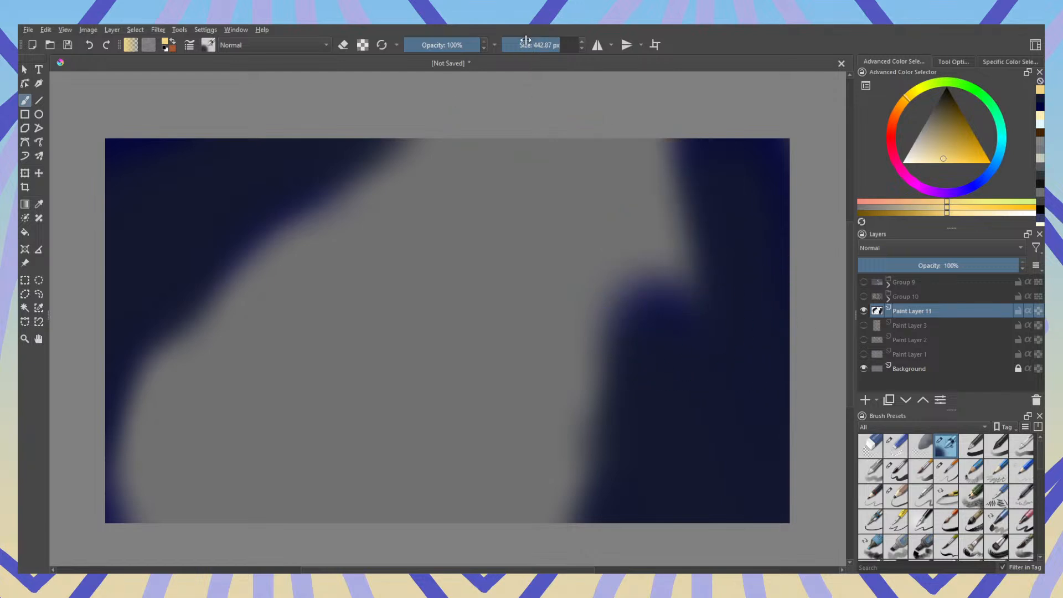
{"action": "left_click", "coordinate": [434, 45]}
{"action": "mouse_move", "coordinate": [673, 166]}
{"action": "left_mouse_down"}
{"action": "mouse_move", "coordinate": [488, 534]}
{"action": "mouse_move", "coordinate": [202, 554]}
{"action": "mouse_move", "coordinate": [482, 424]}
{"action": "mouse_move", "coordinate": [394, 383]}
{"action": "mouse_move", "coordinate": [329, 307]}
{"action": "left_mouse_up"}
{"action": "key", "text": "ctrl+z"}
{"action": "mouse_move", "coordinate": [295, 476]}
{"action": "left_mouse_down"}
{"action": "mouse_move", "coordinate": [200, 362]}
{"action": "mouse_move", "coordinate": [311, 471]}
{"action": "left_mouse_up"}
{"action": "key", "text": "ctrl+z"}
Step: Set the brush opacity to 7% and airbrush a faint golden glow across the grey middle and onto the navy edges
{"action": "left_click", "coordinate": [410, 45]}
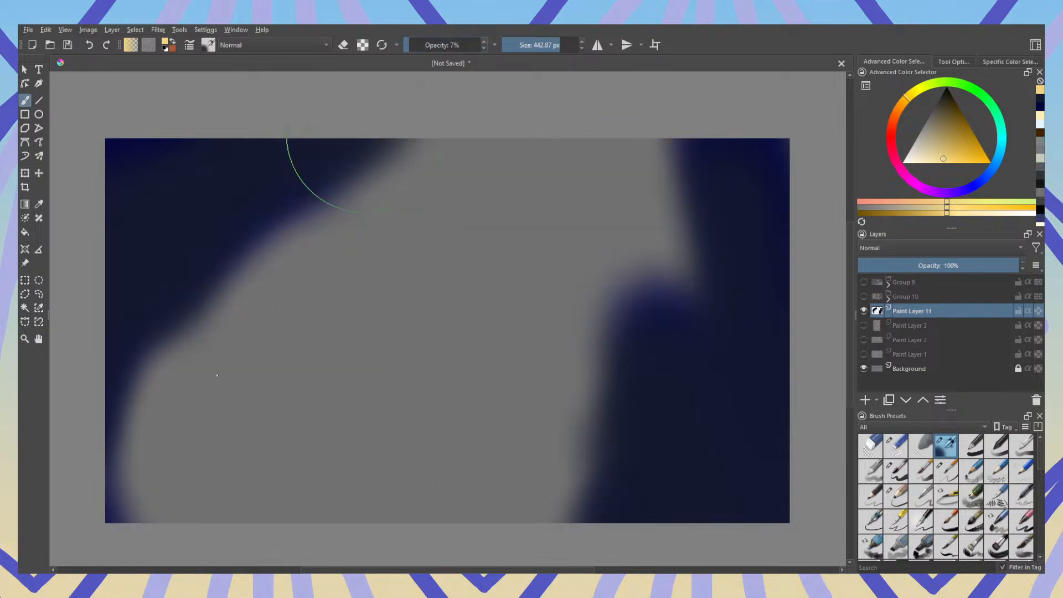
{"action": "mouse_move", "coordinate": [641, 273]}
{"action": "left_mouse_down"}
{"action": "mouse_move", "coordinate": [639, 158]}
{"action": "mouse_move", "coordinate": [611, 317]}
{"action": "mouse_move", "coordinate": [545, 553]}
{"action": "left_mouse_up"}
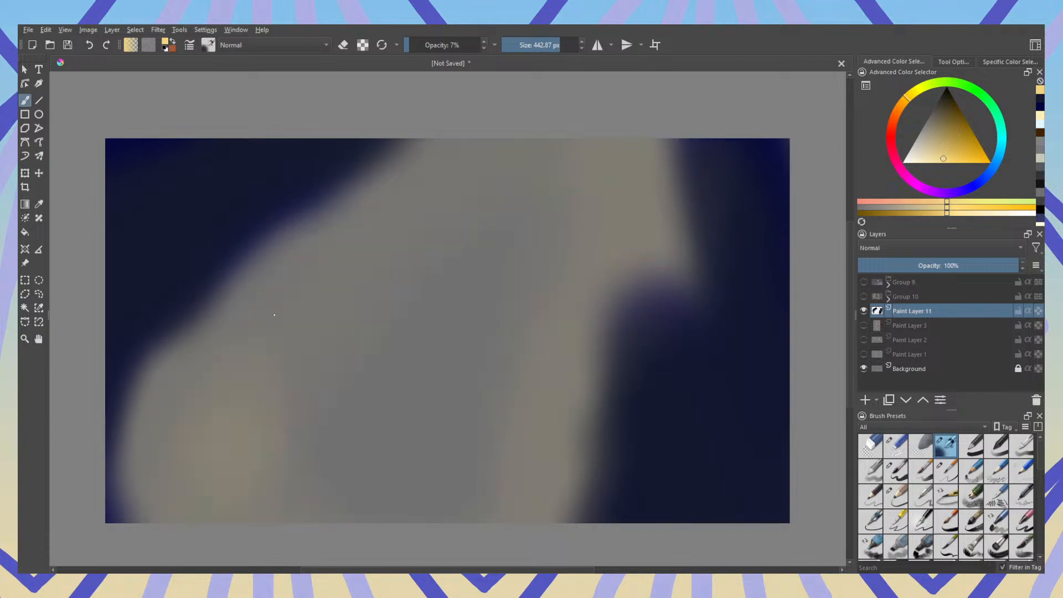
{"action": "mouse_move", "coordinate": [274, 315]}
{"action": "left_mouse_down"}
{"action": "mouse_move", "coordinate": [150, 493]}
{"action": "mouse_move", "coordinate": [293, 312]}
{"action": "mouse_move", "coordinate": [164, 492]}
{"action": "mouse_move", "coordinate": [321, 501]}
{"action": "left_mouse_up"}
{"action": "mouse_move", "coordinate": [400, 541]}
{"action": "left_mouse_down"}
{"action": "mouse_move", "coordinate": [183, 449]}
{"action": "mouse_move", "coordinate": [183, 435]}
{"action": "mouse_move", "coordinate": [429, 157]}
{"action": "mouse_move", "coordinate": [450, 155]}
{"action": "left_mouse_up"}
{"action": "left_click_drag", "start_coordinate": [141, 271], "coordinate": [347, 188]}
{"action": "mouse_move", "coordinate": [713, 167]}
{"action": "left_mouse_down"}
{"action": "mouse_move", "coordinate": [703, 407]}
{"action": "mouse_move", "coordinate": [649, 538]}
{"action": "mouse_move", "coordinate": [626, 496]}
{"action": "mouse_move", "coordinate": [677, 333]}
{"action": "mouse_move", "coordinate": [688, 190]}
{"action": "left_mouse_up"}
{"action": "mouse_move", "coordinate": [651, 276]}
{"action": "left_mouse_down"}
{"action": "mouse_move", "coordinate": [625, 461]}
{"action": "mouse_move", "coordinate": [608, 442]}
{"action": "mouse_move", "coordinate": [637, 310]}
{"action": "left_mouse_up"}
{"action": "mouse_move", "coordinate": [543, 460]}
{"action": "left_mouse_down"}
{"action": "mouse_move", "coordinate": [563, 408]}
{"action": "mouse_move", "coordinate": [581, 183]}
{"action": "left_mouse_up"}
{"action": "left_click_drag", "start_coordinate": [604, 267], "coordinate": [579, 349]}
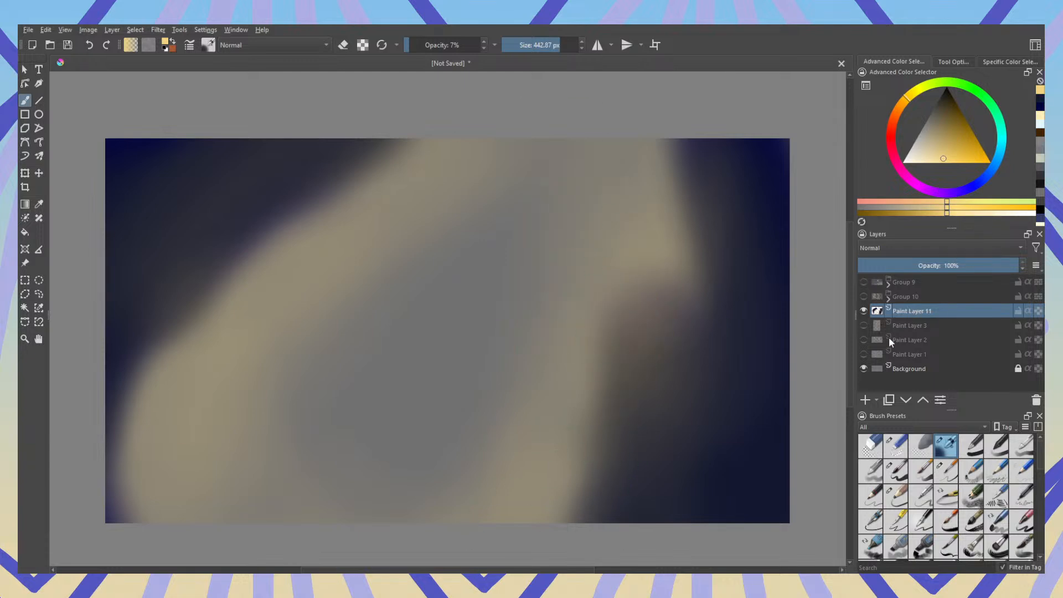
Step: Add a paint layer above Paint Layer 11 and sample the light blue of the sketched character on Group 9's Paint Layer 7
{"action": "left_click", "coordinate": [864, 399]}
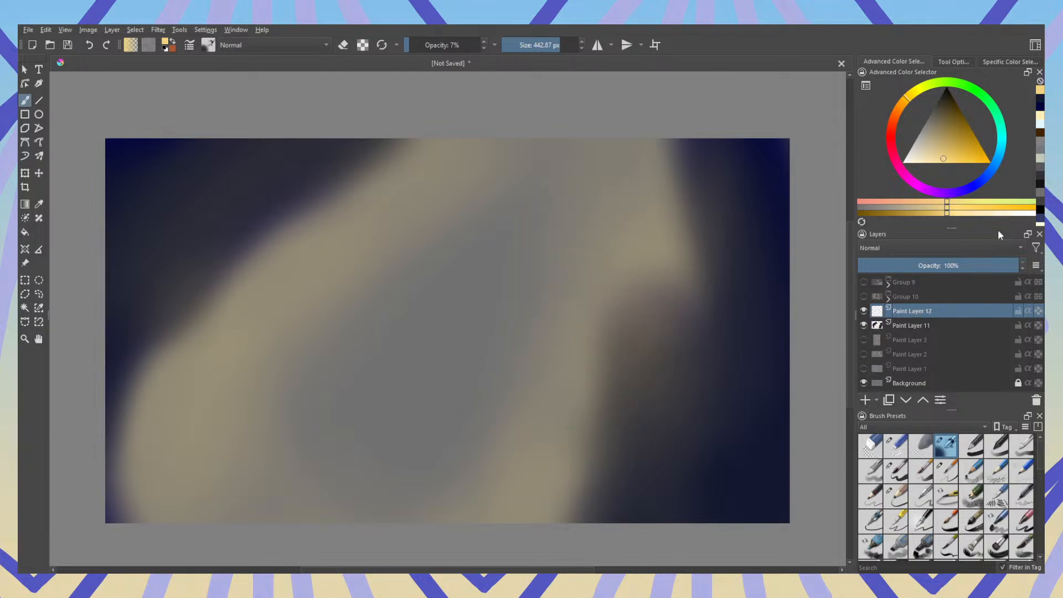
{"action": "left_click", "coordinate": [973, 287]}
{"action": "left_click", "coordinate": [864, 282]}
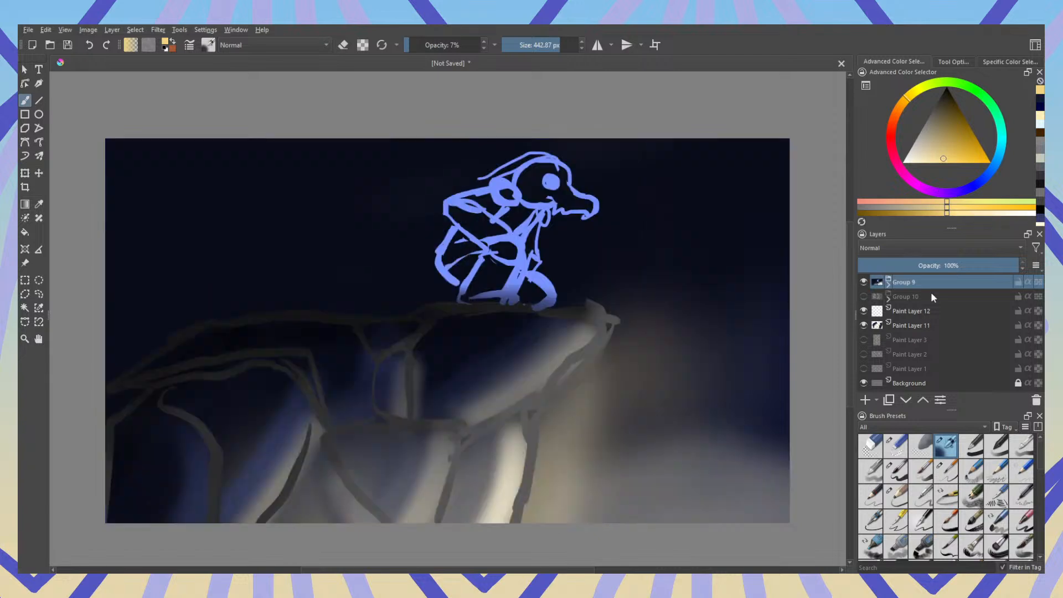
{"action": "left_click", "coordinate": [888, 286]}
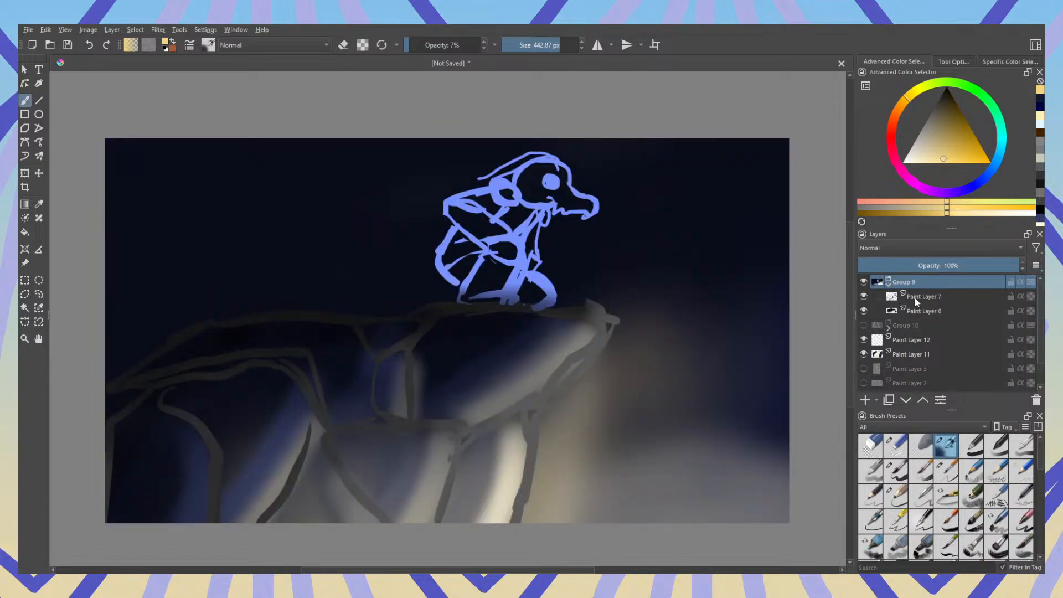
{"action": "left_click", "coordinate": [915, 297]}
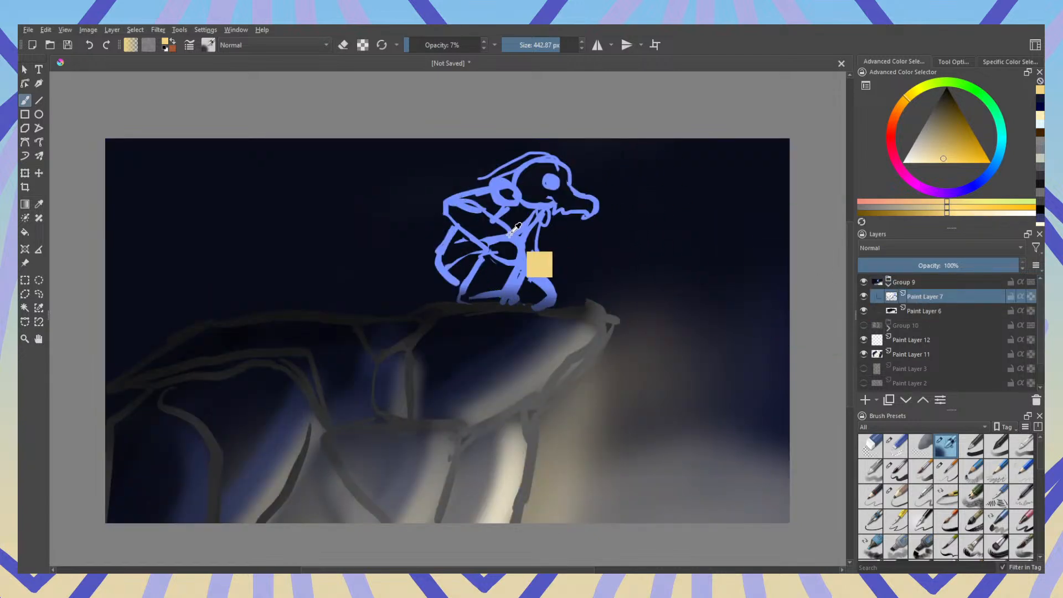
{"action": "left_click", "coordinate": [542, 269], "text": "ctrl"}
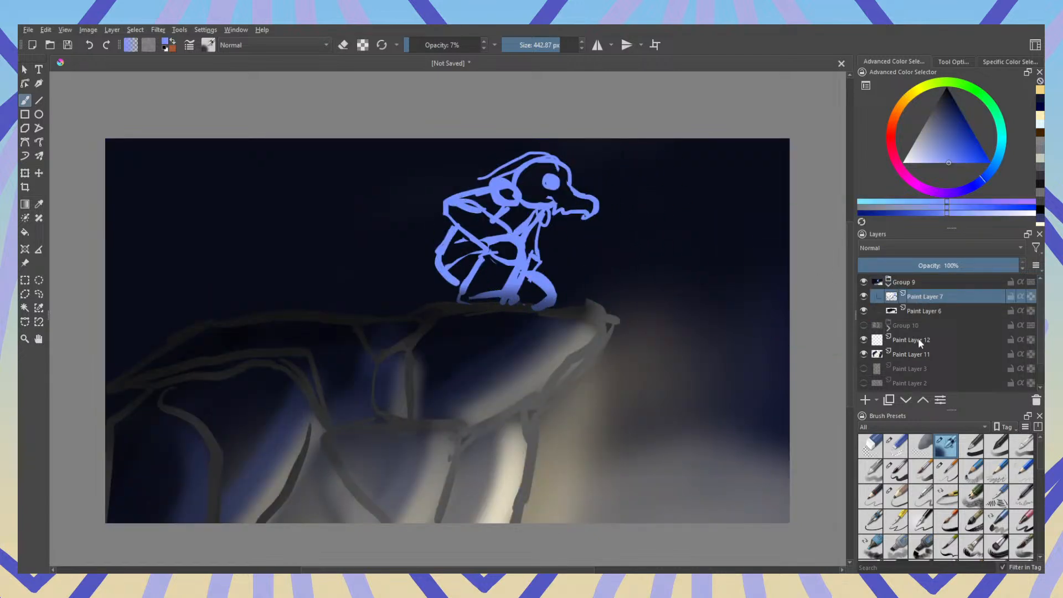
Step: Toggle Paint Layer 7 off and on, and collapse and hide Group 9
{"action": "left_click", "coordinate": [864, 296]}
{"action": "left_click", "coordinate": [864, 297]}
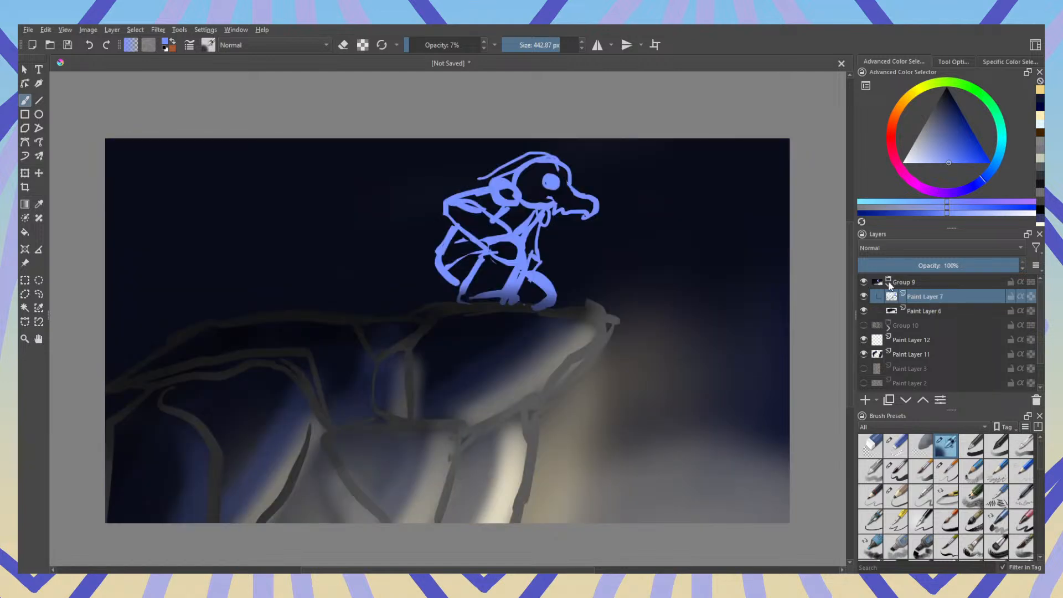
{"action": "left_click", "coordinate": [889, 284]}
{"action": "left_click", "coordinate": [863, 282]}
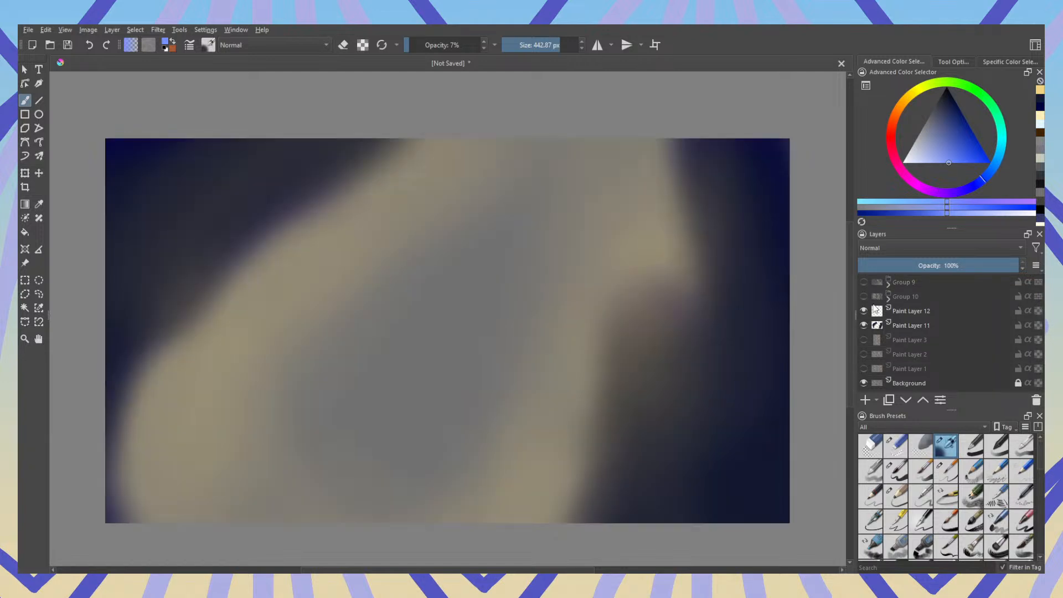
Step: Draw a light blue circle outline left of the canvas centre on Paint Layer 12 with a hard 40 px brush at 100% opacity
{"action": "left_click", "coordinate": [905, 311]}
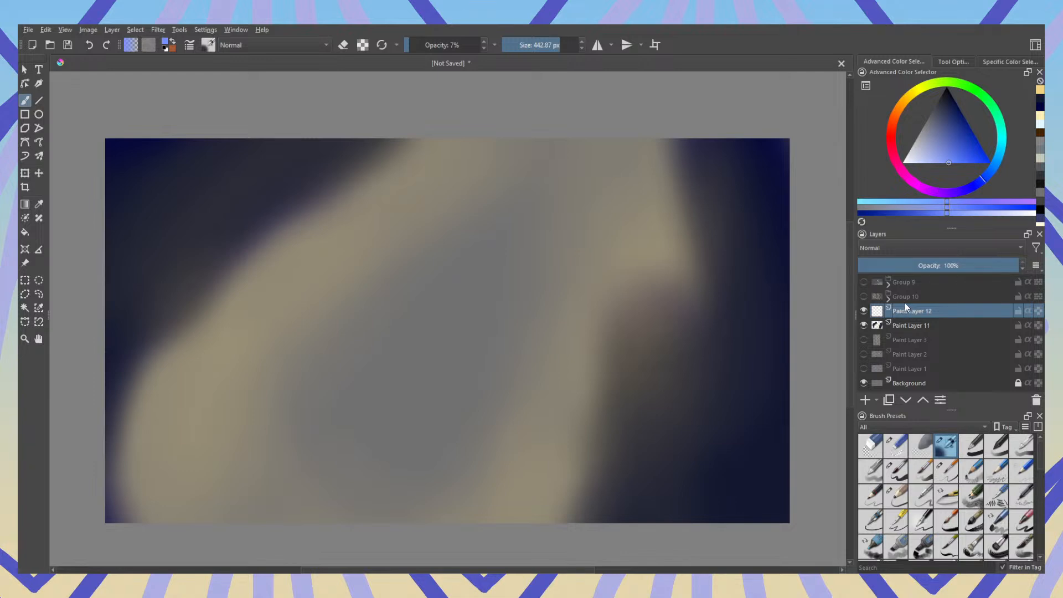
{"action": "left_click", "coordinate": [901, 474]}
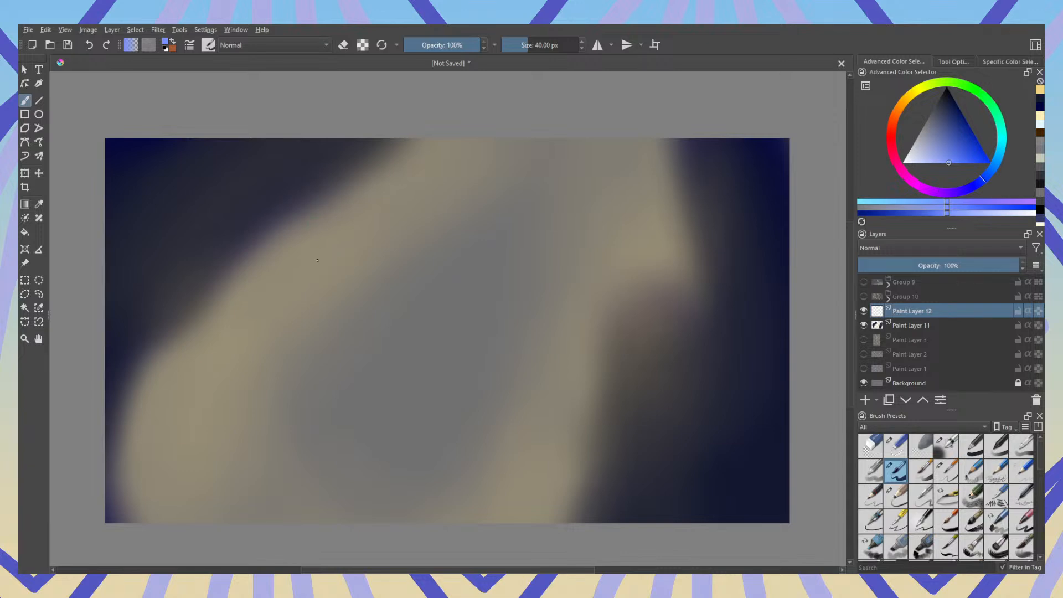
{"action": "mouse_move", "coordinate": [340, 220]}
{"action": "left_mouse_down"}
{"action": "mouse_move", "coordinate": [264, 309]}
{"action": "mouse_move", "coordinate": [384, 363]}
{"action": "mouse_move", "coordinate": [419, 247]}
{"action": "mouse_move", "coordinate": [352, 212]}
{"action": "mouse_move", "coordinate": [307, 223]}
{"action": "mouse_move", "coordinate": [276, 252]}
{"action": "mouse_move", "coordinate": [274, 345]}
{"action": "mouse_move", "coordinate": [284, 381]}
{"action": "left_mouse_up"}
Step: Erase the excess thickness along the inner left side of the blue circle and return to painting mode
{"action": "key", "text": "e"}
{"action": "left_click_drag", "start_coordinate": [250, 329], "coordinate": [247, 293]}
{"action": "key", "text": "ctrl+z"}
{"action": "key", "text": "e"}
{"action": "key", "text": "e"}
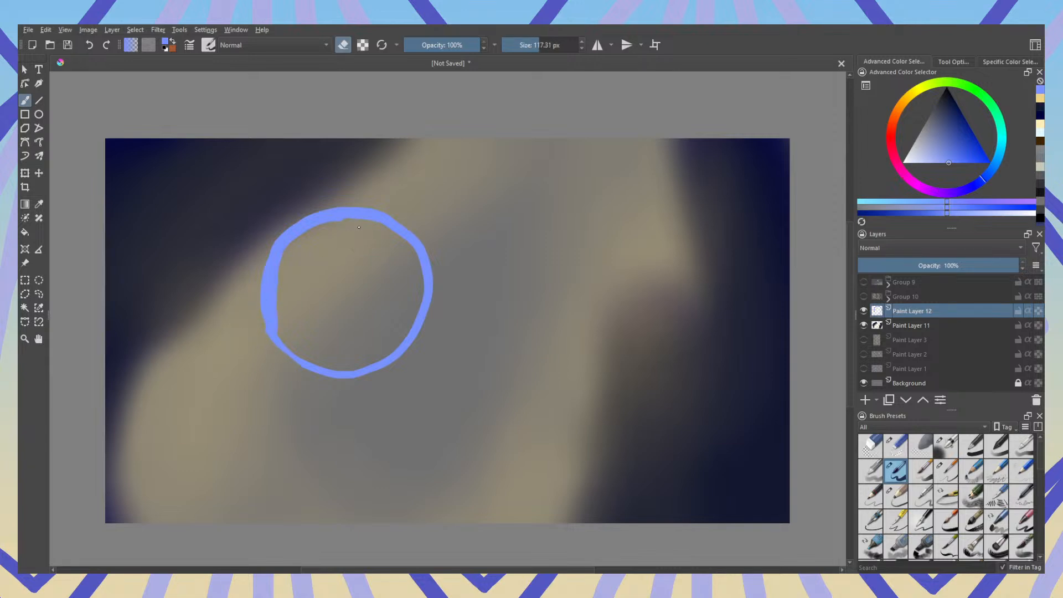
{"action": "key", "text": "e"}
{"action": "key", "text": "e"}
{"action": "key", "text": "e"}
{"action": "key", "text": "e"}
{"action": "left_click_drag", "start_coordinate": [280, 266], "coordinate": [291, 340]}
{"action": "key", "text": "e"}
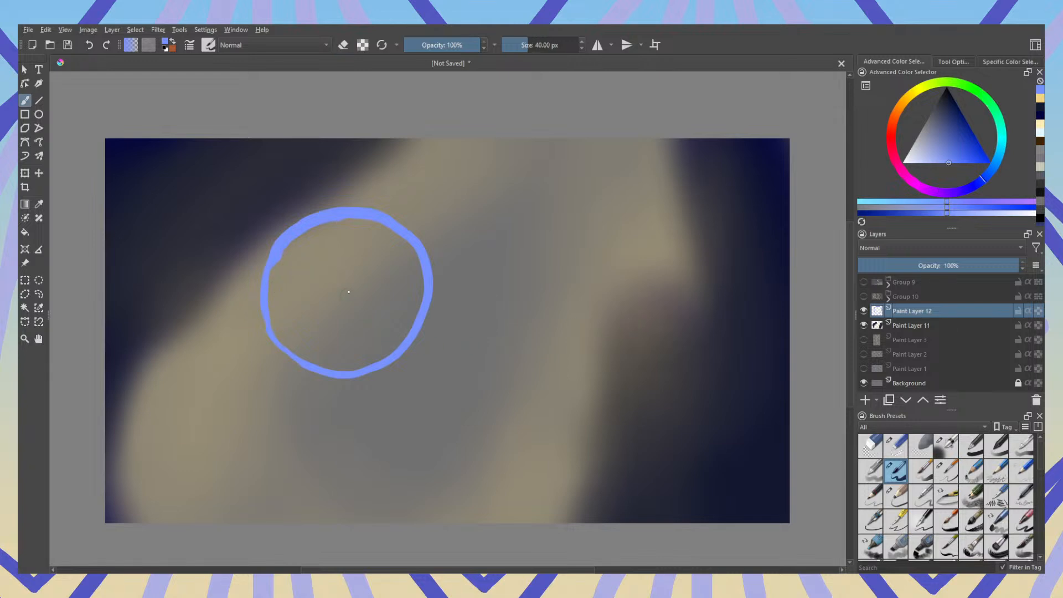
Step: Draw a snout with a jagged toothed jaw and nostril off the circle's lower right, and erase the circle line crossing it
{"action": "mouse_move", "coordinate": [360, 286]}
{"action": "left_mouse_down"}
{"action": "mouse_move", "coordinate": [442, 337]}
{"action": "mouse_move", "coordinate": [450, 389]}
{"action": "left_mouse_up"}
{"action": "mouse_move", "coordinate": [321, 339]}
{"action": "left_mouse_down"}
{"action": "mouse_move", "coordinate": [359, 381]}
{"action": "mouse_move", "coordinate": [373, 372]}
{"action": "mouse_move", "coordinate": [412, 390]}
{"action": "mouse_move", "coordinate": [428, 416]}
{"action": "mouse_move", "coordinate": [444, 386]}
{"action": "left_mouse_up"}
{"action": "key", "text": "e"}
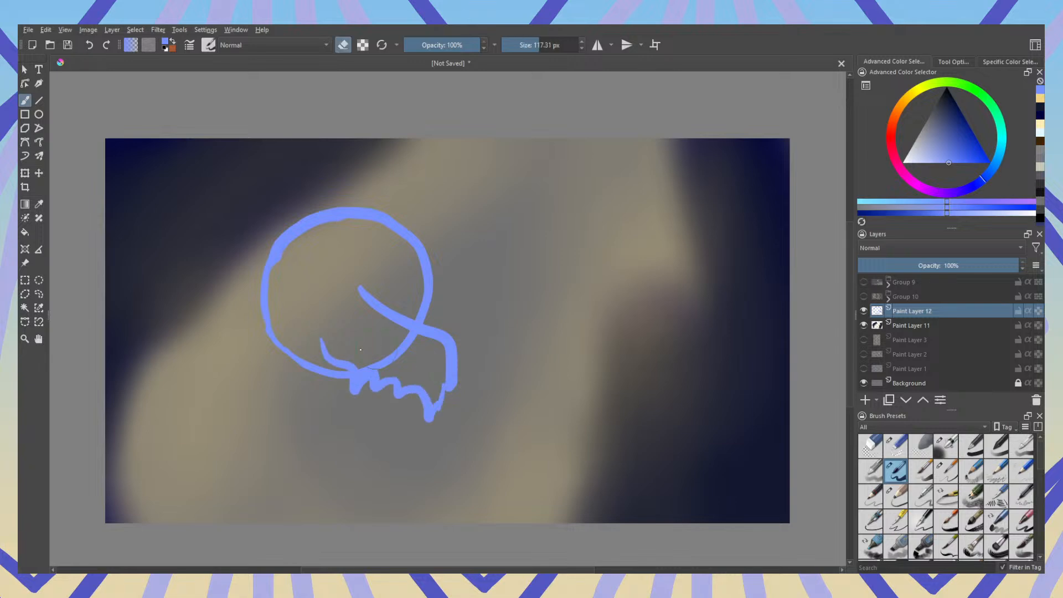
{"action": "mouse_move", "coordinate": [373, 370]}
{"action": "left_mouse_down"}
{"action": "mouse_move", "coordinate": [401, 344]}
{"action": "mouse_move", "coordinate": [430, 356]}
{"action": "mouse_move", "coordinate": [432, 344]}
{"action": "mouse_move", "coordinate": [378, 280]}
{"action": "mouse_move", "coordinate": [359, 297]}
{"action": "mouse_move", "coordinate": [404, 325]}
{"action": "mouse_move", "coordinate": [397, 294]}
{"action": "left_mouse_up"}
{"action": "key", "text": "e"}
{"action": "key", "text": "e"}
{"action": "key", "text": "e"}
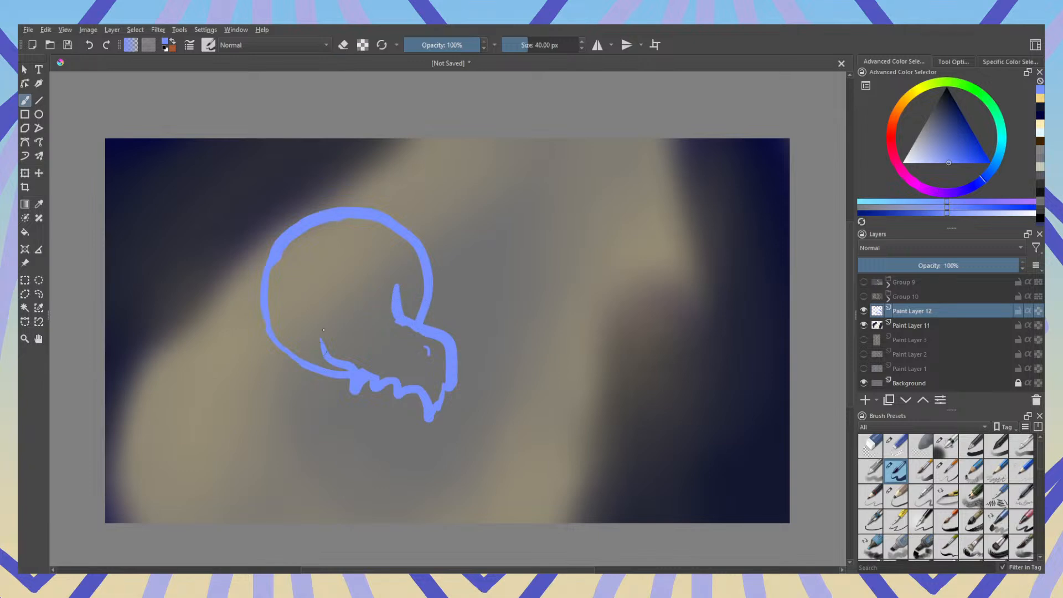
Step: Draw a solid flat-topped eye inside the head and trim the end of the mouth line beneath it
{"action": "mouse_move", "coordinate": [322, 283]}
{"action": "left_mouse_down"}
{"action": "mouse_move", "coordinate": [299, 301]}
{"action": "mouse_move", "coordinate": [334, 282]}
{"action": "mouse_move", "coordinate": [320, 280]}
{"action": "mouse_move", "coordinate": [351, 287]}
{"action": "mouse_move", "coordinate": [324, 314]}
{"action": "mouse_move", "coordinate": [357, 285]}
{"action": "mouse_move", "coordinate": [334, 301]}
{"action": "left_mouse_up"}
{"action": "key", "text": "ctrl+z"}
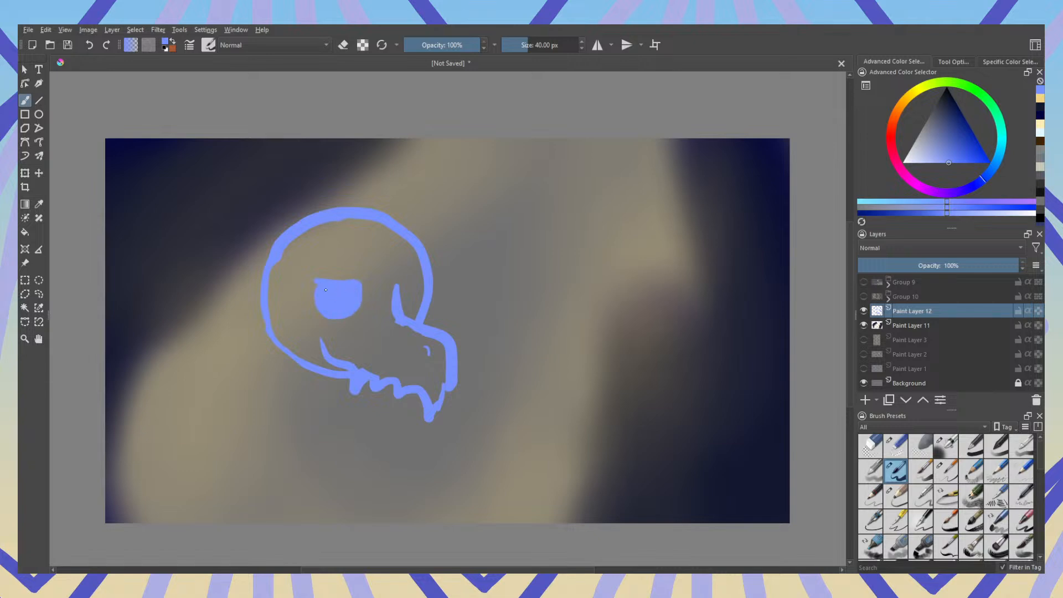
{"action": "key", "text": "e"}
{"action": "left_click_drag", "start_coordinate": [320, 339], "coordinate": [324, 350]}
{"action": "key", "text": "e"}
{"action": "mouse_move", "coordinate": [301, 270]}
{"action": "left_mouse_down"}
{"action": "mouse_move", "coordinate": [355, 278]}
{"action": "mouse_move", "coordinate": [303, 285]}
{"action": "mouse_move", "coordinate": [332, 304]}
{"action": "left_mouse_up"}
{"action": "key", "text": "e"}
{"action": "key", "text": "e"}
{"action": "key", "text": "ctrl+z"}
{"action": "key", "text": "e"}
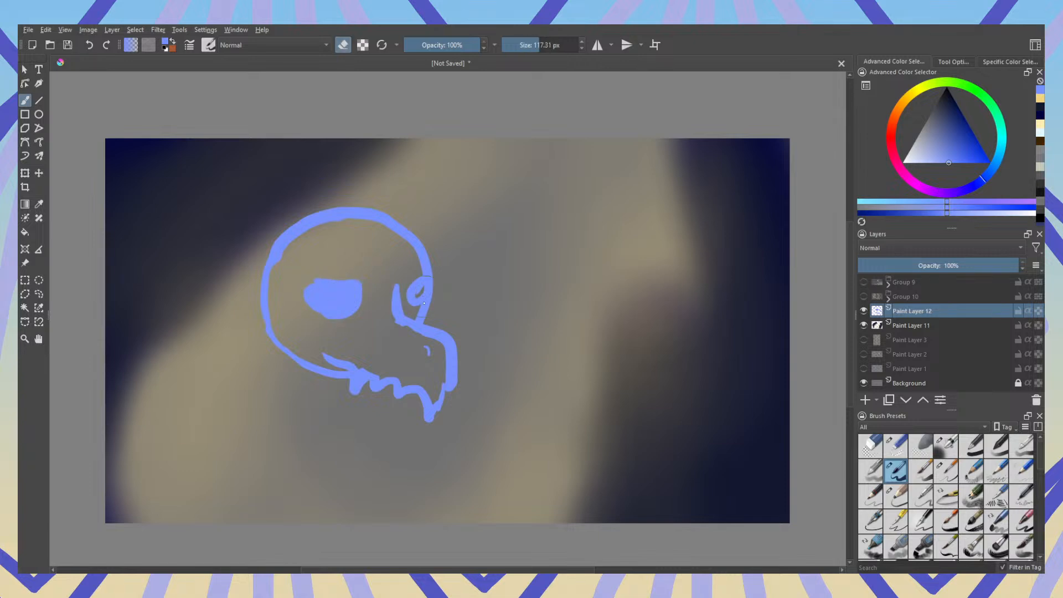
Step: Erase the circle's right side and redraw it further in as a steep forehead line running down to the snout
{"action": "mouse_move", "coordinate": [425, 303]}
{"action": "left_mouse_down"}
{"action": "mouse_move", "coordinate": [427, 278]}
{"action": "mouse_move", "coordinate": [421, 305]}
{"action": "left_mouse_up"}
{"action": "key", "text": "e"}
{"action": "mouse_move", "coordinate": [395, 219]}
{"action": "left_mouse_down"}
{"action": "mouse_move", "coordinate": [417, 269]}
{"action": "mouse_move", "coordinate": [406, 273]}
{"action": "mouse_move", "coordinate": [412, 315]}
{"action": "mouse_move", "coordinate": [393, 307]}
{"action": "mouse_move", "coordinate": [393, 285]}
{"action": "mouse_move", "coordinate": [404, 324]}
{"action": "mouse_move", "coordinate": [409, 273]}
{"action": "mouse_move", "coordinate": [419, 324]}
{"action": "mouse_move", "coordinate": [438, 337]}
{"action": "left_mouse_up"}
{"action": "key", "text": "e"}
{"action": "key", "text": "e"}
{"action": "key", "text": "e"}
{"action": "left_click_drag", "start_coordinate": [384, 272], "coordinate": [382, 236]}
{"action": "key", "text": "e"}
{"action": "mouse_move", "coordinate": [406, 290]}
{"action": "left_mouse_down"}
{"action": "mouse_move", "coordinate": [387, 225]}
{"action": "mouse_move", "coordinate": [323, 225]}
{"action": "left_mouse_up"}
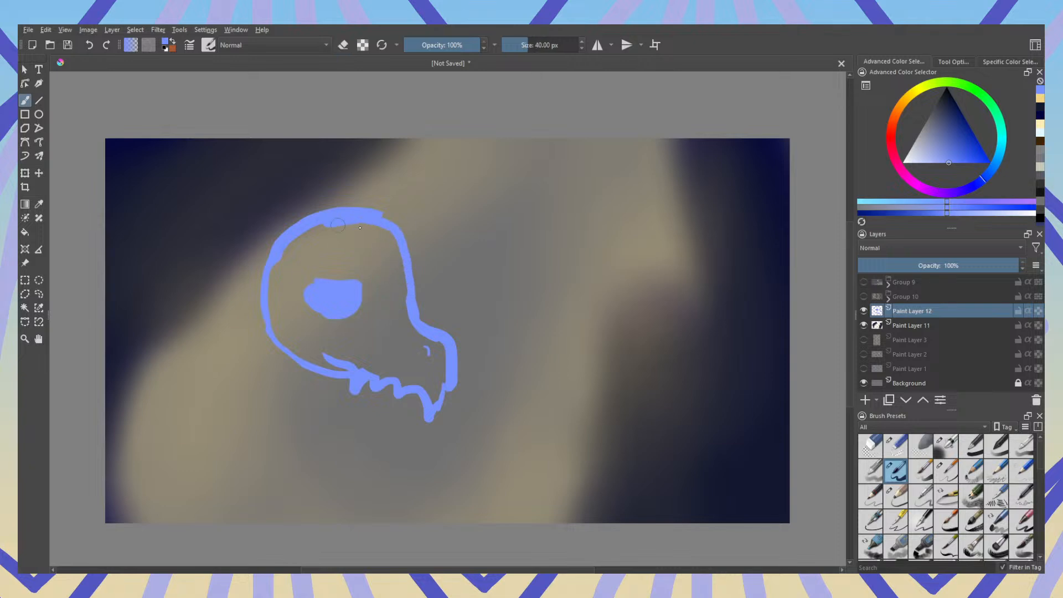
Step: Erase the outer edge along the top of the head to flatten the skull and sharpen the forehead corner
{"action": "key", "text": "e"}
{"action": "mouse_move", "coordinate": [394, 205]}
{"action": "left_mouse_down"}
{"action": "mouse_move", "coordinate": [361, 209]}
{"action": "mouse_move", "coordinate": [307, 216]}
{"action": "mouse_move", "coordinate": [246, 244]}
{"action": "mouse_move", "coordinate": [258, 270]}
{"action": "mouse_move", "coordinate": [311, 230]}
{"action": "mouse_move", "coordinate": [396, 245]}
{"action": "left_mouse_up"}
{"action": "key", "text": "e"}
{"action": "key", "text": "e"}
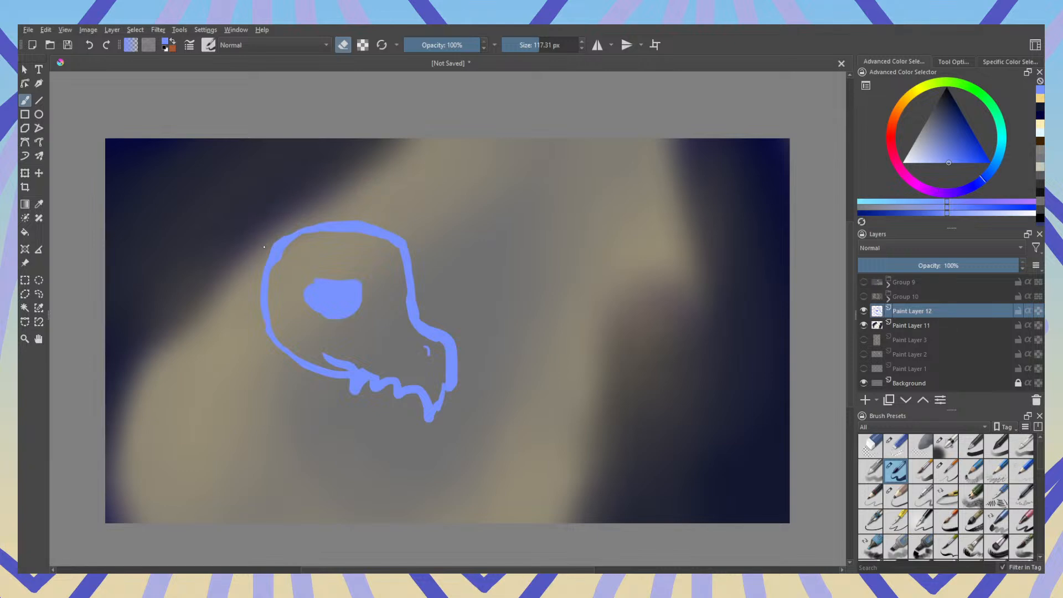
Step: Shape a notched brow where the forehead meets the snout by alternately painting and erasing the line
{"action": "key", "text": "e"}
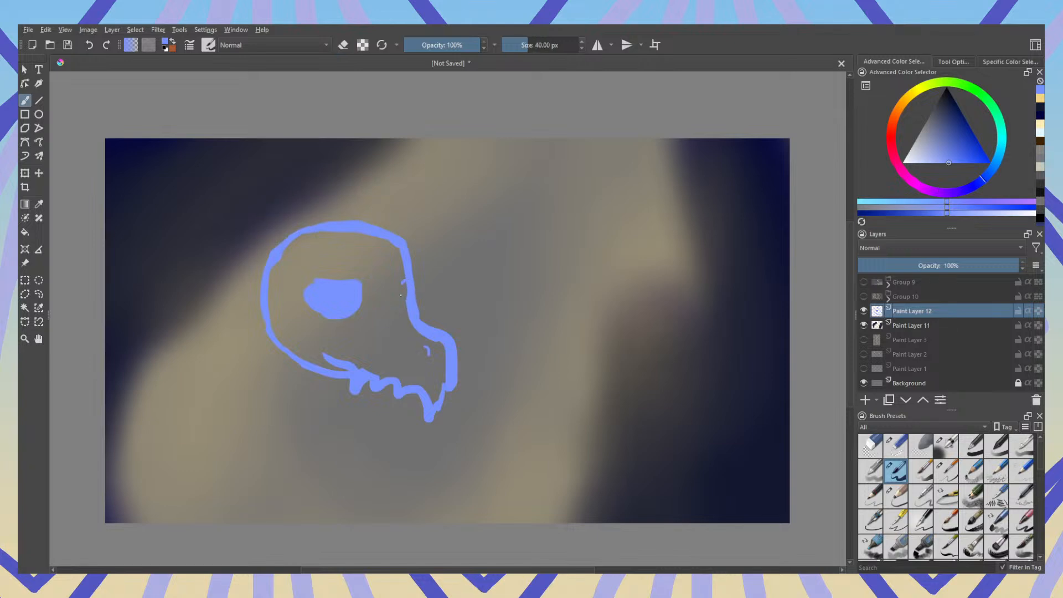
{"action": "mouse_move", "coordinate": [400, 295]}
{"action": "left_mouse_down"}
{"action": "mouse_move", "coordinate": [411, 313]}
{"action": "mouse_move", "coordinate": [405, 300]}
{"action": "left_mouse_up"}
{"action": "key", "text": "e"}
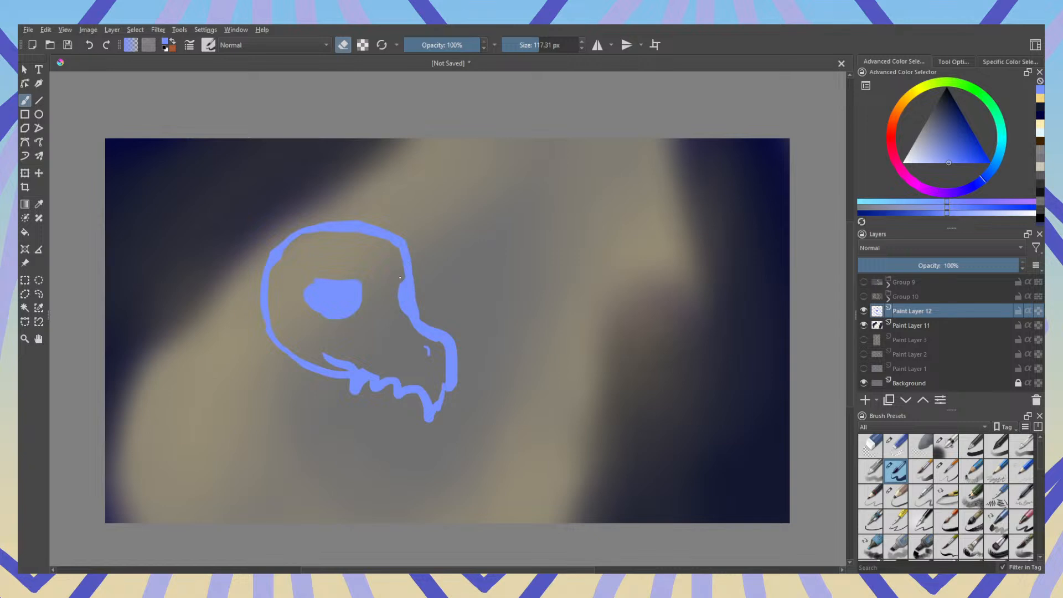
{"action": "key", "text": "e"}
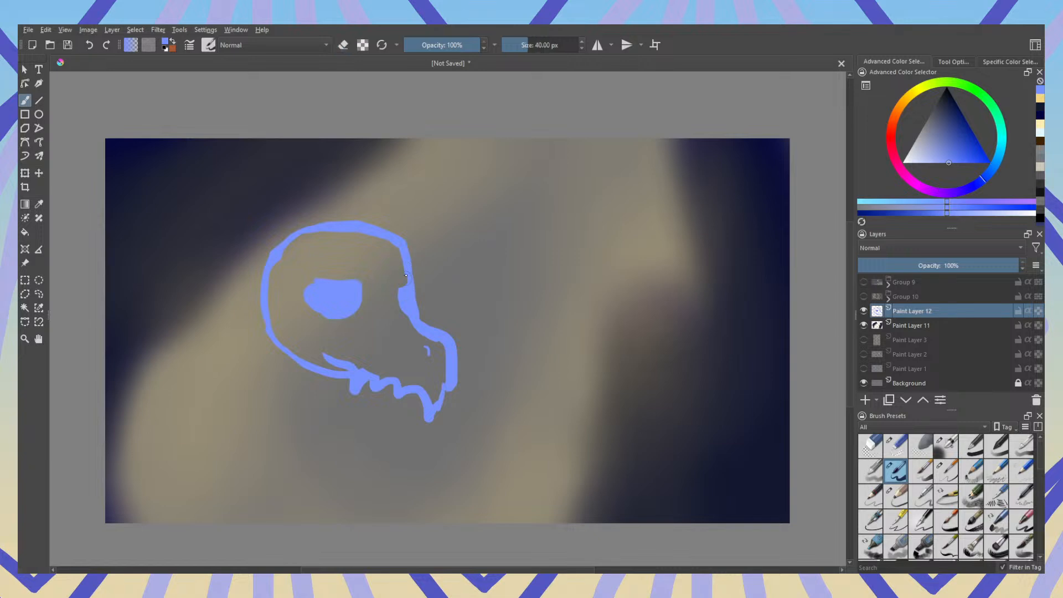
{"action": "key", "text": "e"}
{"action": "mouse_move", "coordinate": [417, 285]}
{"action": "left_mouse_down"}
{"action": "mouse_move", "coordinate": [424, 314]}
{"action": "mouse_move", "coordinate": [419, 284]}
{"action": "mouse_move", "coordinate": [405, 289]}
{"action": "mouse_move", "coordinate": [414, 318]}
{"action": "mouse_move", "coordinate": [407, 285]}
{"action": "left_mouse_up"}
{"action": "key", "text": "e"}
{"action": "mouse_move", "coordinate": [413, 320]}
{"action": "left_mouse_down"}
{"action": "mouse_move", "coordinate": [390, 296]}
{"action": "mouse_move", "coordinate": [414, 321]}
{"action": "mouse_move", "coordinate": [391, 296]}
{"action": "mouse_move", "coordinate": [420, 314]}
{"action": "left_mouse_up"}
{"action": "key", "text": "e"}
{"action": "key", "text": "e"}
{"action": "key", "text": "e"}
{"action": "key", "text": "e"}
{"action": "key", "text": "e"}
{"action": "key", "text": "e"}
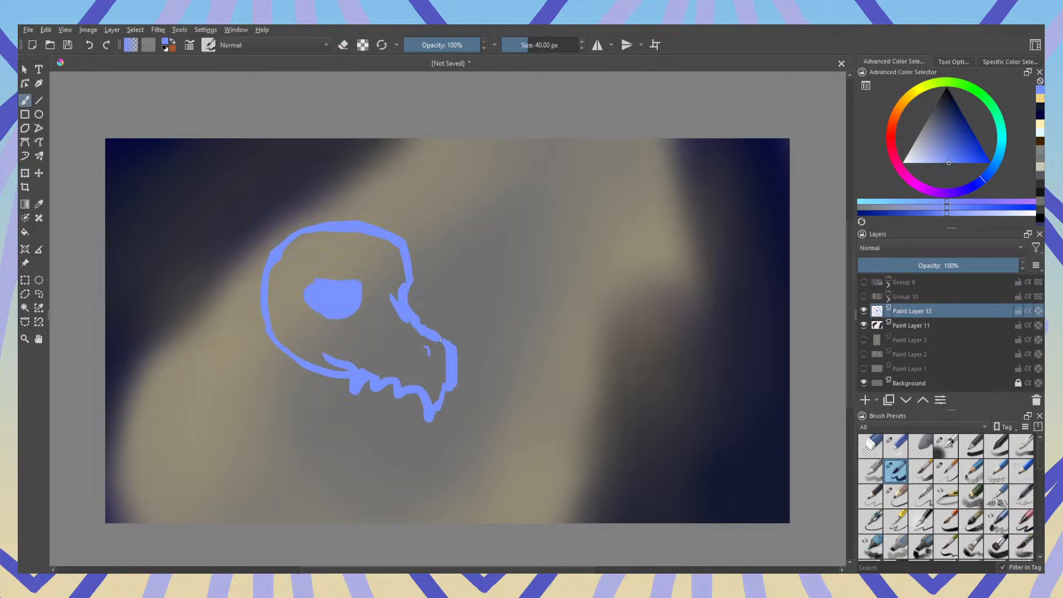
Step: Slope the bridge of the snout down to a slimmer nose tip and shorten the front fang
{"action": "left_click_drag", "start_coordinate": [390, 298], "coordinate": [428, 335]}
{"action": "key", "text": "e"}
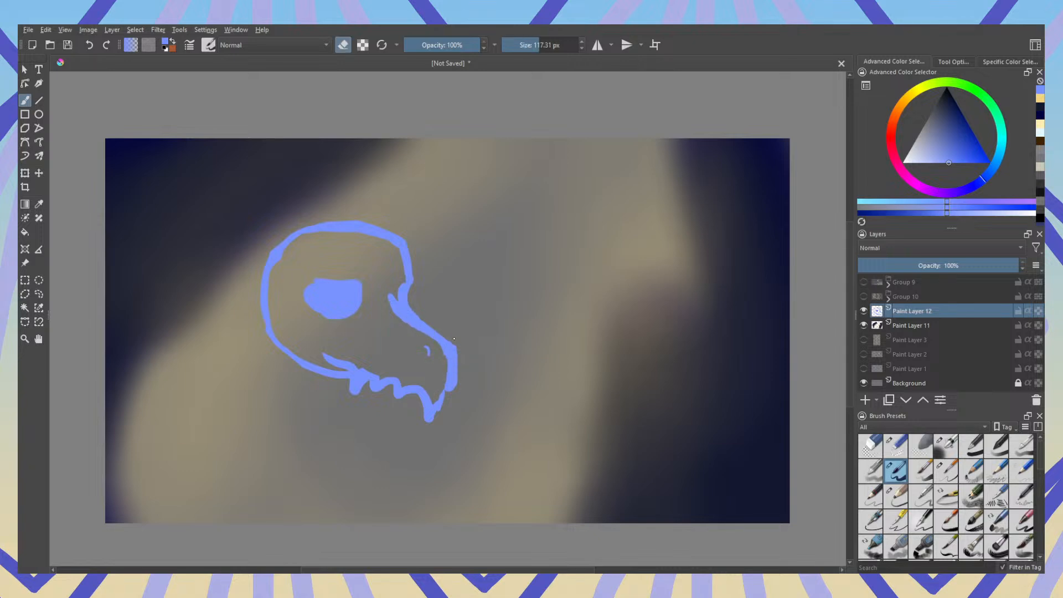
{"action": "left_click_drag", "start_coordinate": [454, 338], "coordinate": [448, 405]}
{"action": "left_click_drag", "start_coordinate": [449, 351], "coordinate": [434, 417]}
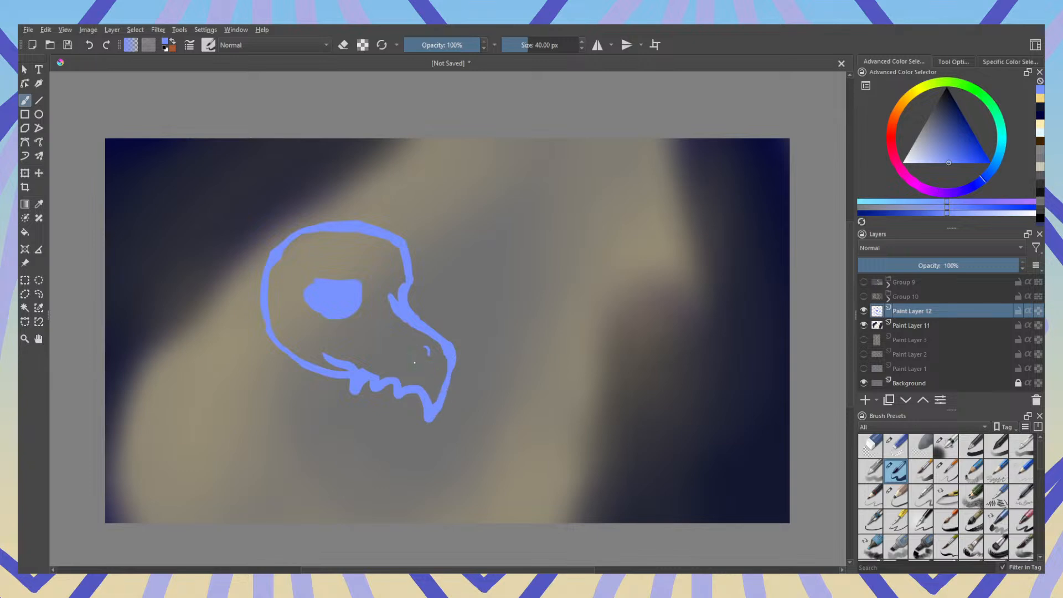
{"action": "left_click_drag", "start_coordinate": [443, 408], "coordinate": [458, 362]}
{"action": "key", "text": "e"}
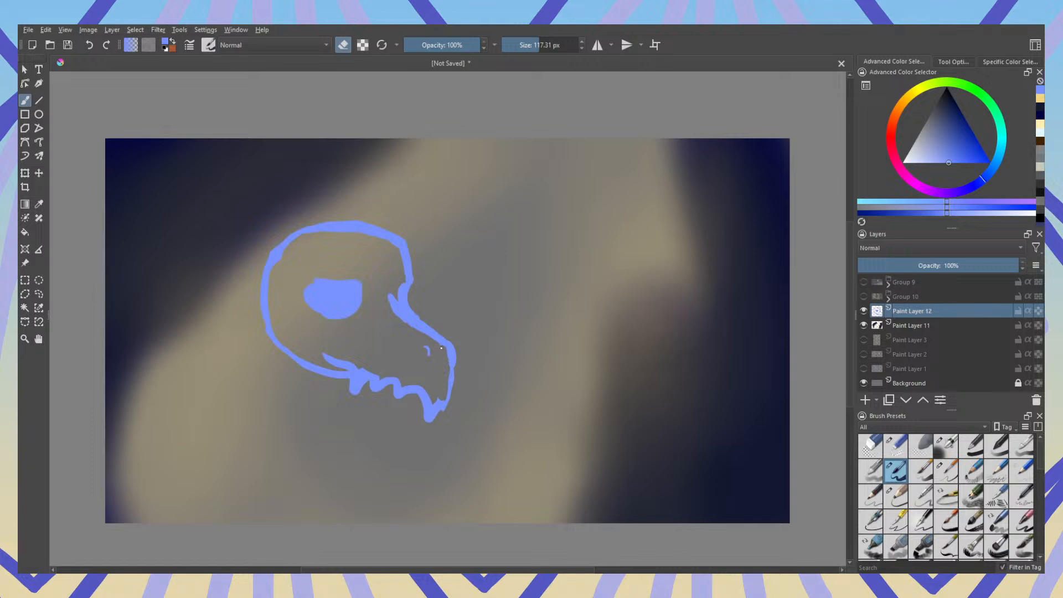
{"action": "key", "text": "e"}
{"action": "mouse_move", "coordinate": [450, 361]}
{"action": "left_mouse_down"}
{"action": "mouse_move", "coordinate": [446, 403]}
{"action": "mouse_move", "coordinate": [439, 409]}
{"action": "mouse_move", "coordinate": [445, 388]}
{"action": "mouse_move", "coordinate": [429, 409]}
{"action": "left_mouse_up"}
{"action": "key", "text": "e"}
{"action": "key", "text": "e"}
{"action": "key", "text": "e"}
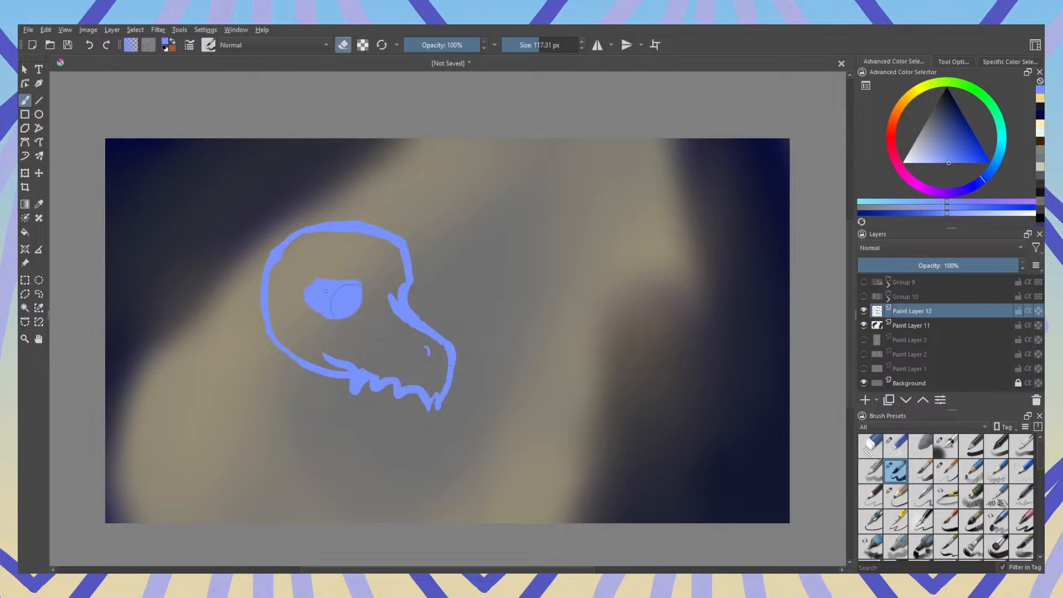
Step: Erase the upper part of the eye to give it a flat, half-closed shape
{"action": "mouse_move", "coordinate": [296, 284]}
{"action": "left_mouse_down"}
{"action": "mouse_move", "coordinate": [366, 281]}
{"action": "mouse_move", "coordinate": [312, 280]}
{"action": "mouse_move", "coordinate": [366, 287]}
{"action": "mouse_move", "coordinate": [354, 300]}
{"action": "mouse_move", "coordinate": [309, 287]}
{"action": "mouse_move", "coordinate": [360, 291]}
{"action": "mouse_move", "coordinate": [304, 292]}
{"action": "mouse_move", "coordinate": [349, 307]}
{"action": "left_mouse_up"}
{"action": "key", "text": "e"}
{"action": "key", "text": "e"}
{"action": "key", "text": "e"}
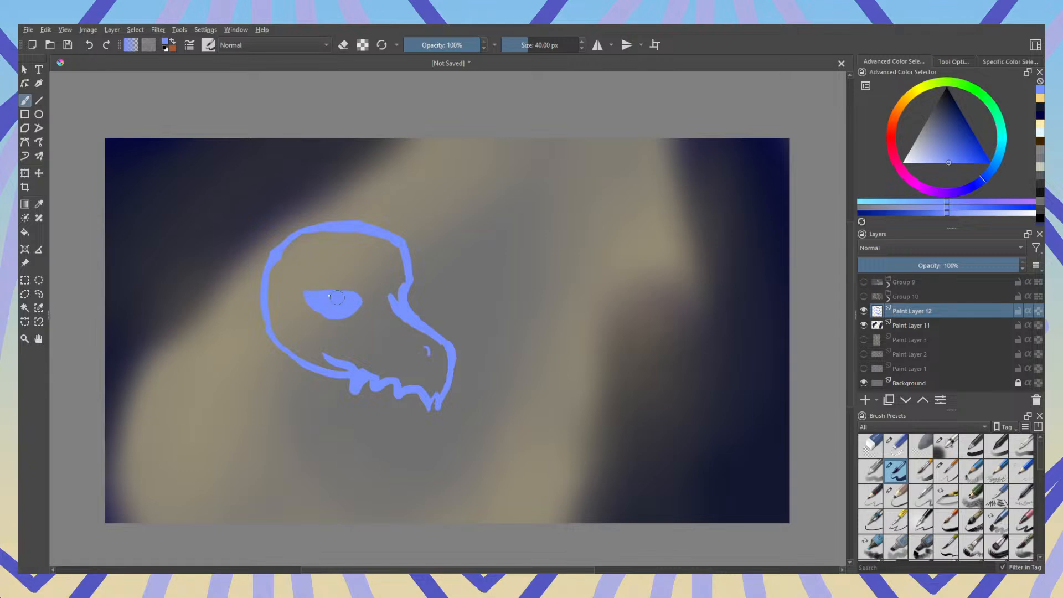
Step: Select the eye with a freehand selection, shift it slightly towards the snout, and clear the selection
{"action": "left_click", "coordinate": [39, 280]}
{"action": "left_click", "coordinate": [38, 294]}
{"action": "mouse_move", "coordinate": [315, 279]}
{"action": "left_mouse_down"}
{"action": "mouse_move", "coordinate": [295, 304]}
{"action": "mouse_move", "coordinate": [363, 319]}
{"action": "mouse_move", "coordinate": [310, 275]}
{"action": "mouse_move", "coordinate": [299, 283]}
{"action": "mouse_move", "coordinate": [329, 291]}
{"action": "mouse_move", "coordinate": [317, 287]}
{"action": "left_mouse_up"}
{"action": "left_click", "coordinate": [23, 179]}
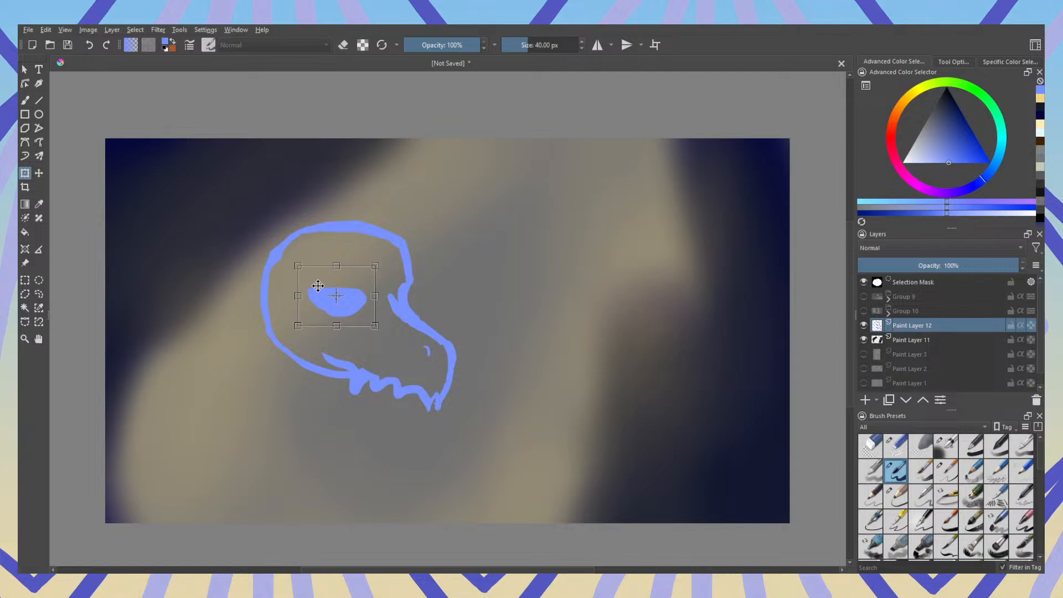
{"action": "left_click", "coordinate": [38, 280]}
{"action": "key", "text": "e"}
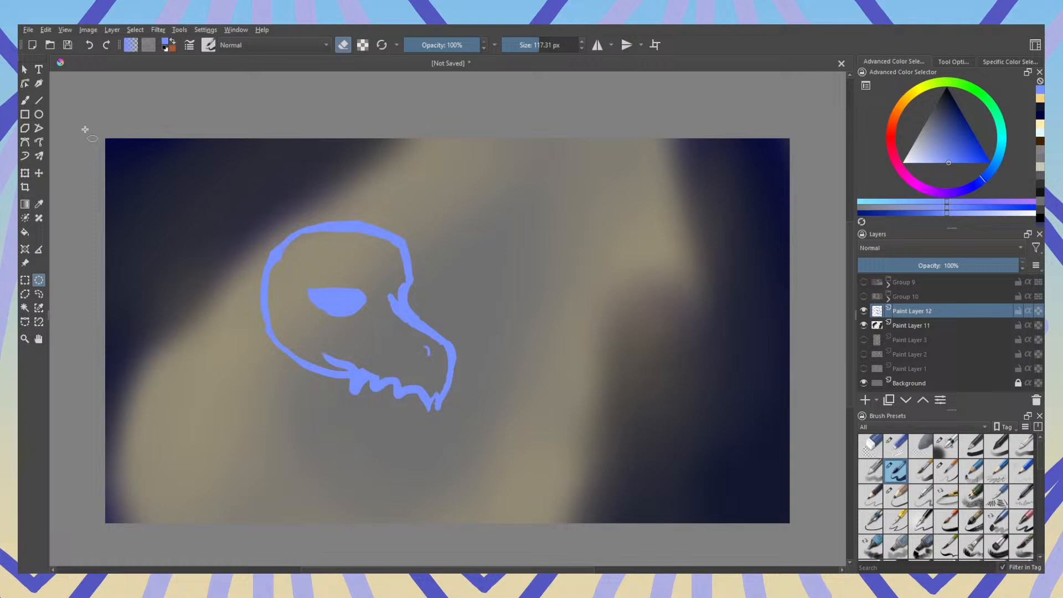
Step: Erase the toothed mouth line and redraw it as a steeper jagged line slanting down to the snout tip
{"action": "left_click", "coordinate": [25, 100]}
{"action": "mouse_move", "coordinate": [341, 369]}
{"action": "left_mouse_down"}
{"action": "mouse_move", "coordinate": [373, 394]}
{"action": "mouse_move", "coordinate": [358, 396]}
{"action": "mouse_move", "coordinate": [395, 382]}
{"action": "left_mouse_up"}
{"action": "key", "text": "e"}
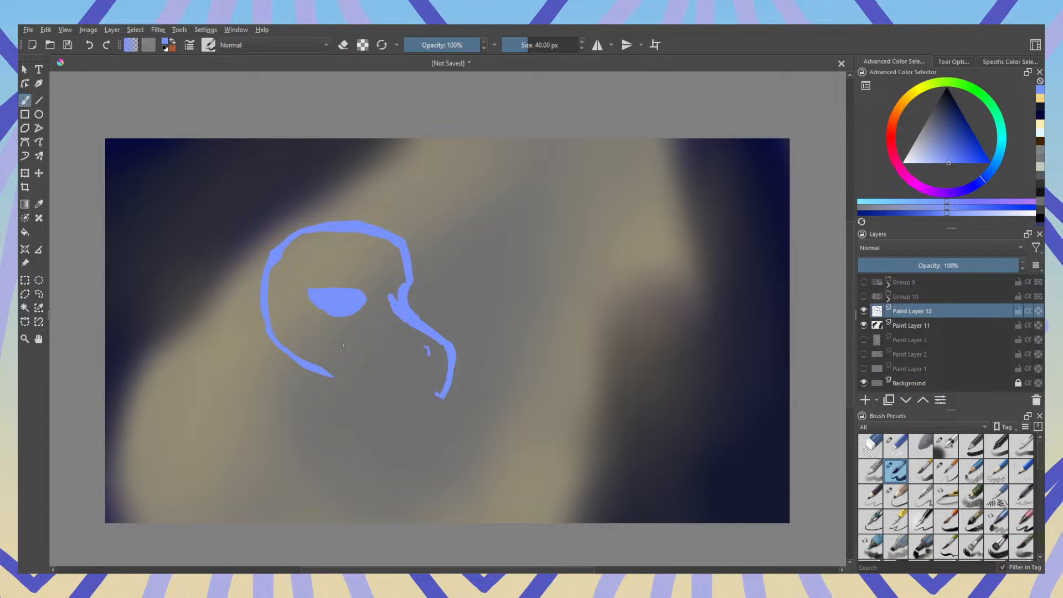
{"action": "mouse_move", "coordinate": [338, 341]}
{"action": "left_mouse_down"}
{"action": "mouse_move", "coordinate": [373, 361]}
{"action": "mouse_move", "coordinate": [379, 380]}
{"action": "mouse_move", "coordinate": [441, 398]}
{"action": "left_mouse_up"}
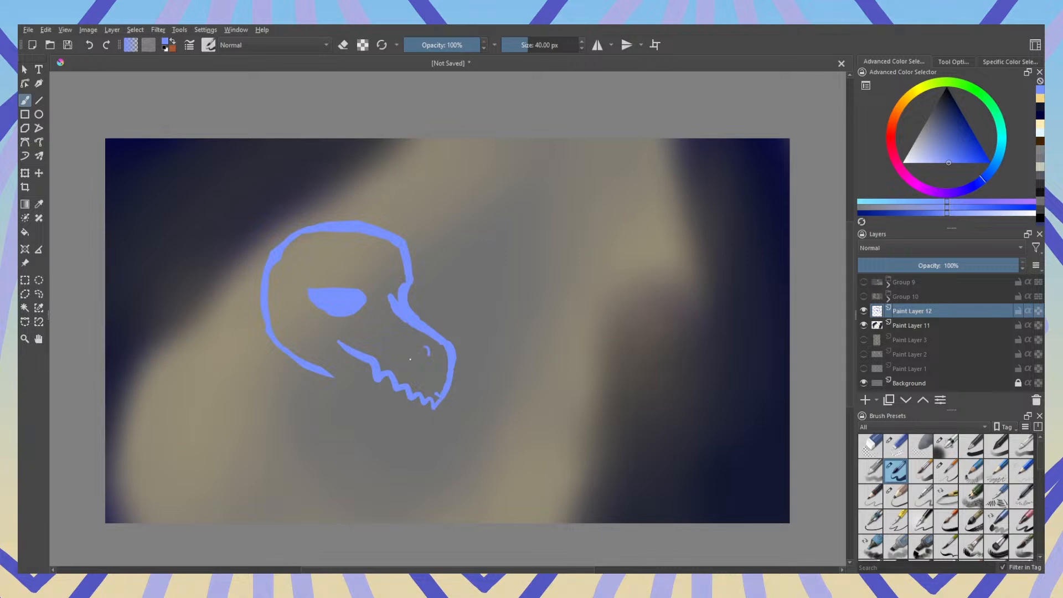
Step: Redraw the underside of the head to meet the mouth line and erase the leftover old contour
{"action": "mouse_move", "coordinate": [342, 348]}
{"action": "left_mouse_down"}
{"action": "mouse_move", "coordinate": [315, 351]}
{"action": "mouse_move", "coordinate": [271, 325]}
{"action": "left_mouse_up"}
{"action": "key", "text": "e"}
{"action": "mouse_move", "coordinate": [324, 373]}
{"action": "left_mouse_down"}
{"action": "mouse_move", "coordinate": [245, 325]}
{"action": "mouse_move", "coordinate": [266, 322]}
{"action": "mouse_move", "coordinate": [281, 344]}
{"action": "mouse_move", "coordinate": [332, 363]}
{"action": "mouse_move", "coordinate": [351, 357]}
{"action": "mouse_move", "coordinate": [292, 337]}
{"action": "mouse_move", "coordinate": [347, 365]}
{"action": "left_mouse_up"}
{"action": "key", "text": "e"}
{"action": "key", "text": "e"}
{"action": "key", "text": "e"}
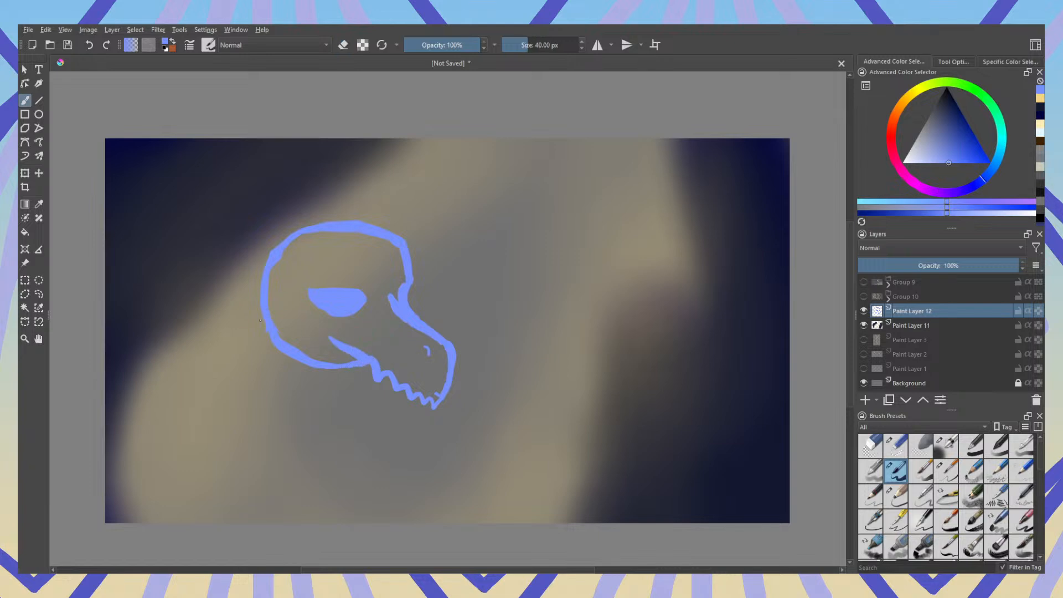
Step: Trim and redraw the lower back of the head into a straighter, more angular contour
{"action": "key", "text": "e"}
{"action": "left_click_drag", "start_coordinate": [258, 315], "coordinate": [297, 360]}
{"action": "key", "text": "e"}
{"action": "left_click_drag", "start_coordinate": [267, 317], "coordinate": [308, 384]}
{"action": "key", "text": "e"}
{"action": "key", "text": "e"}
{"action": "left_click_drag", "start_coordinate": [294, 343], "coordinate": [307, 359]}
{"action": "mouse_move", "coordinate": [325, 256]}
{"action": "left_mouse_down"}
{"action": "mouse_move", "coordinate": [290, 206]}
{"action": "mouse_move", "coordinate": [210, 308]}
{"action": "left_mouse_up"}
{"action": "key", "text": "ctrl+z"}
{"action": "mouse_move", "coordinate": [330, 268]}
{"action": "left_mouse_down"}
{"action": "mouse_move", "coordinate": [231, 224]}
{"action": "mouse_move", "coordinate": [248, 320]}
{"action": "left_mouse_up"}
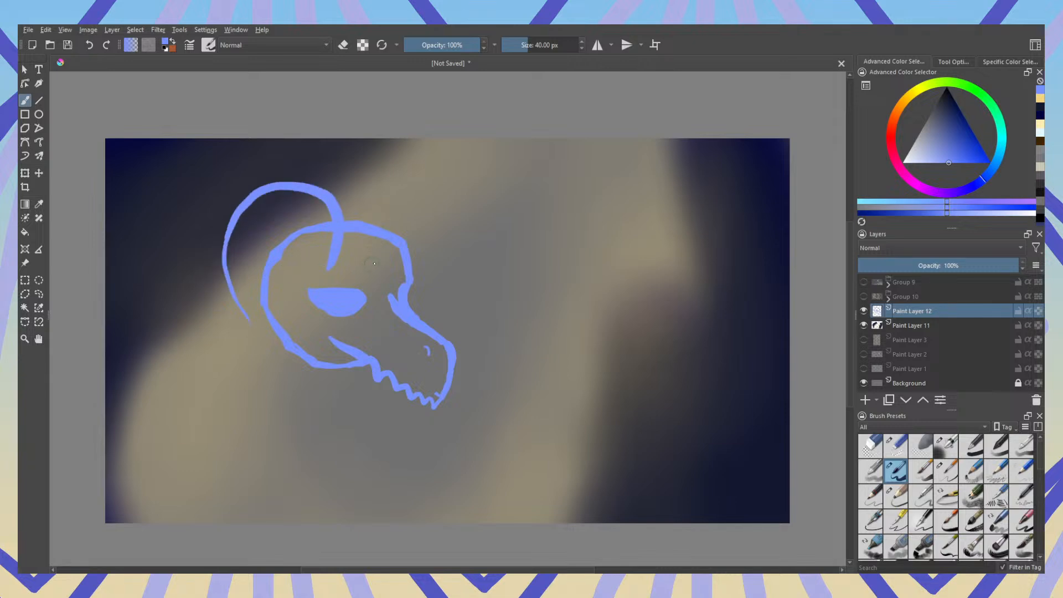
{"action": "mouse_move", "coordinate": [392, 259]}
{"action": "left_mouse_down"}
{"action": "mouse_move", "coordinate": [410, 251]}
{"action": "mouse_move", "coordinate": [366, 178]}
{"action": "mouse_move", "coordinate": [284, 259]}
{"action": "left_mouse_up"}
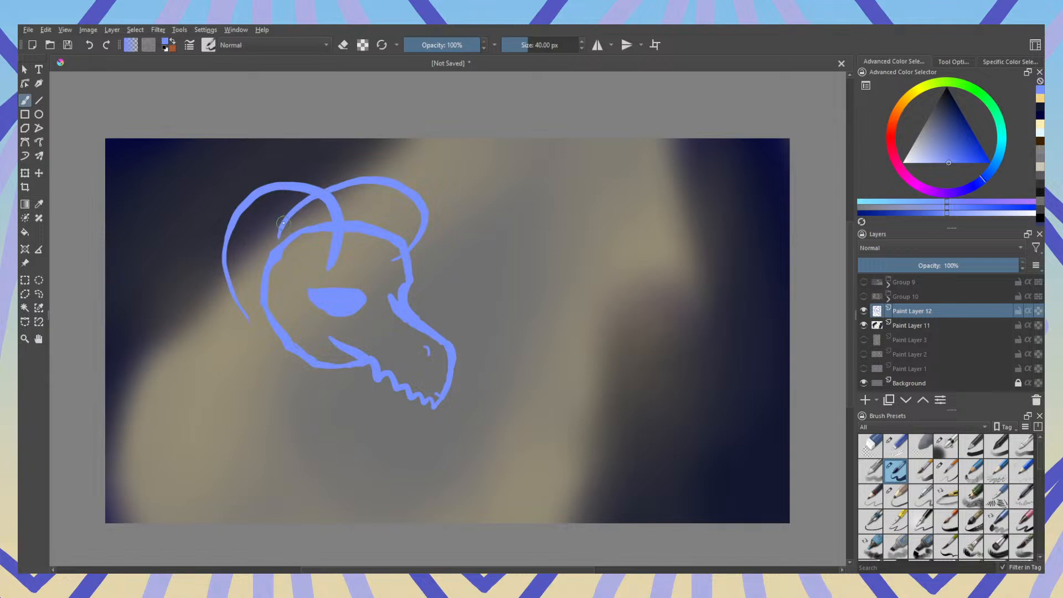
{"action": "left_click_drag", "start_coordinate": [394, 261], "coordinate": [426, 214]}
{"action": "key", "text": "e"}
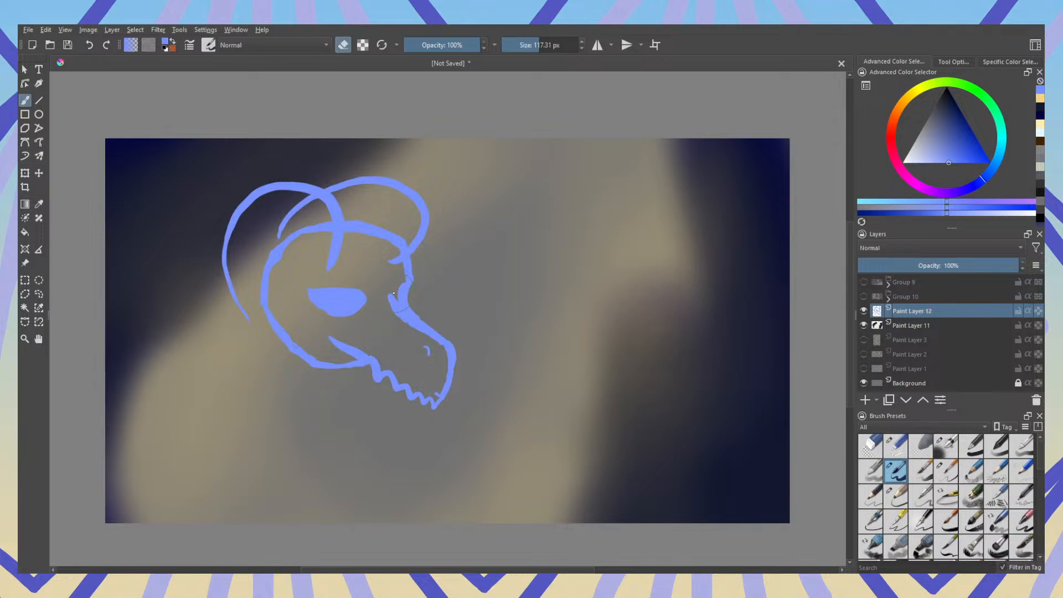
{"action": "key", "text": "ctrl+z"}
{"action": "key", "text": "ctrl+z"}
{"action": "key", "text": "ctrl+z"}
{"action": "key", "text": "ctrl+z"}
{"action": "key", "text": "ctrl+z"}
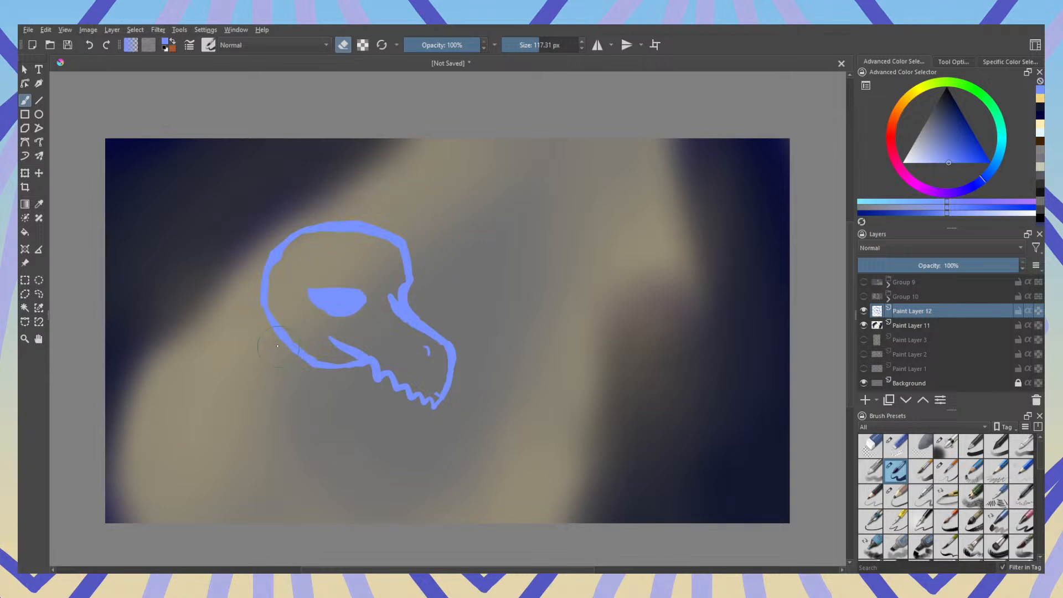
Step: Draw two long curved horns sweeping back from the top of the head past its left side
{"action": "key", "text": "e"}
{"action": "mouse_move", "coordinate": [335, 231]}
{"action": "left_mouse_down"}
{"action": "mouse_move", "coordinate": [264, 258]}
{"action": "mouse_move", "coordinate": [199, 343]}
{"action": "mouse_move", "coordinate": [155, 350]}
{"action": "left_mouse_up"}
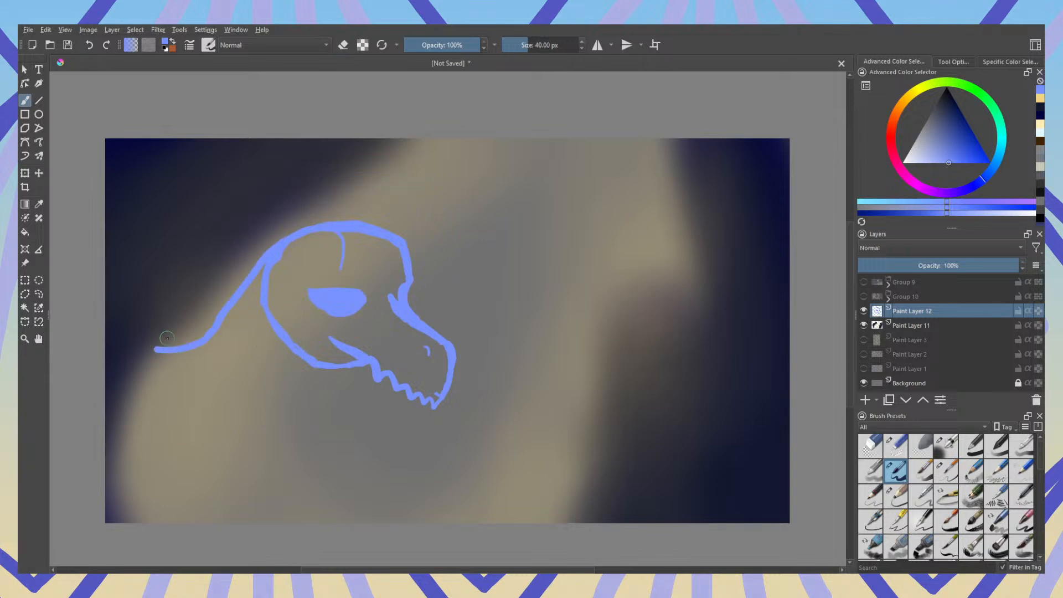
{"action": "key", "text": "ctrl+z"}
{"action": "mouse_move", "coordinate": [346, 268]}
{"action": "left_mouse_down"}
{"action": "mouse_move", "coordinate": [292, 216]}
{"action": "mouse_move", "coordinate": [181, 318]}
{"action": "mouse_move", "coordinate": [132, 334]}
{"action": "left_mouse_up"}
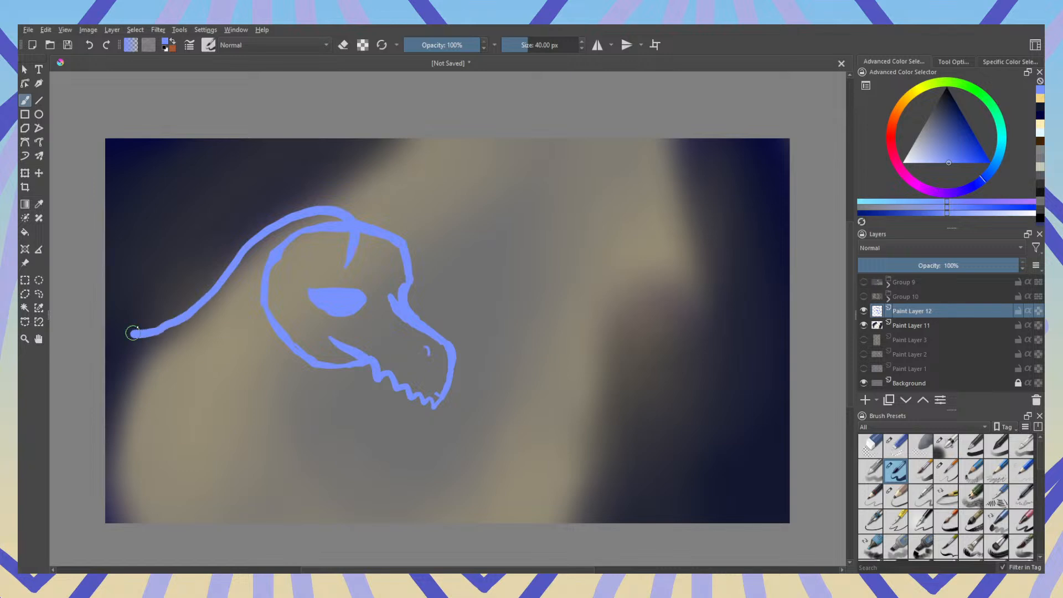
{"action": "mouse_move", "coordinate": [380, 267]}
{"action": "left_mouse_down"}
{"action": "mouse_move", "coordinate": [359, 217]}
{"action": "mouse_move", "coordinate": [302, 232]}
{"action": "mouse_move", "coordinate": [201, 304]}
{"action": "mouse_move", "coordinate": [136, 297]}
{"action": "left_mouse_up"}
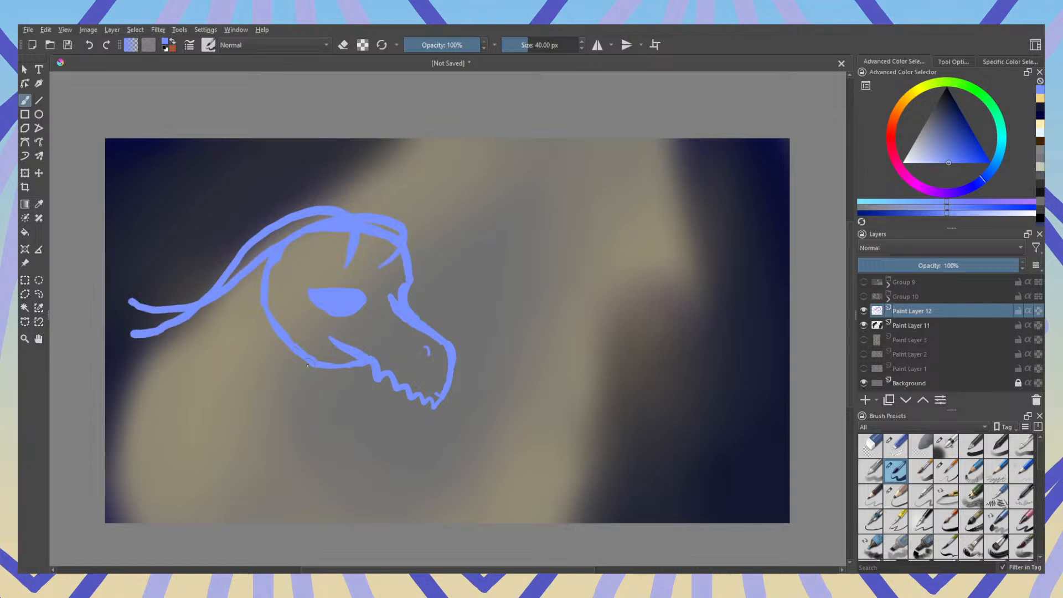
Step: Show Group 9 in place of Paint Layers 11 and 12 to check the reference character, and restore the layer visibility
{"action": "left_click", "coordinate": [864, 282]}
{"action": "left_click", "coordinate": [864, 311]}
{"action": "left_click", "coordinate": [863, 325]}
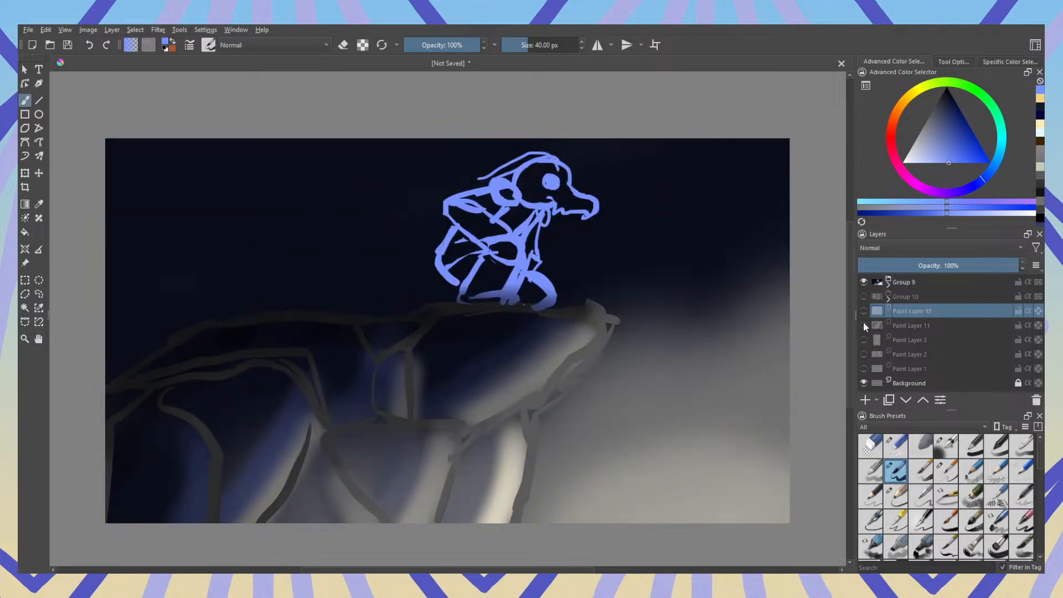
{"action": "left_click", "coordinate": [864, 325]}
{"action": "left_click", "coordinate": [864, 311]}
{"action": "left_click", "coordinate": [864, 282]}
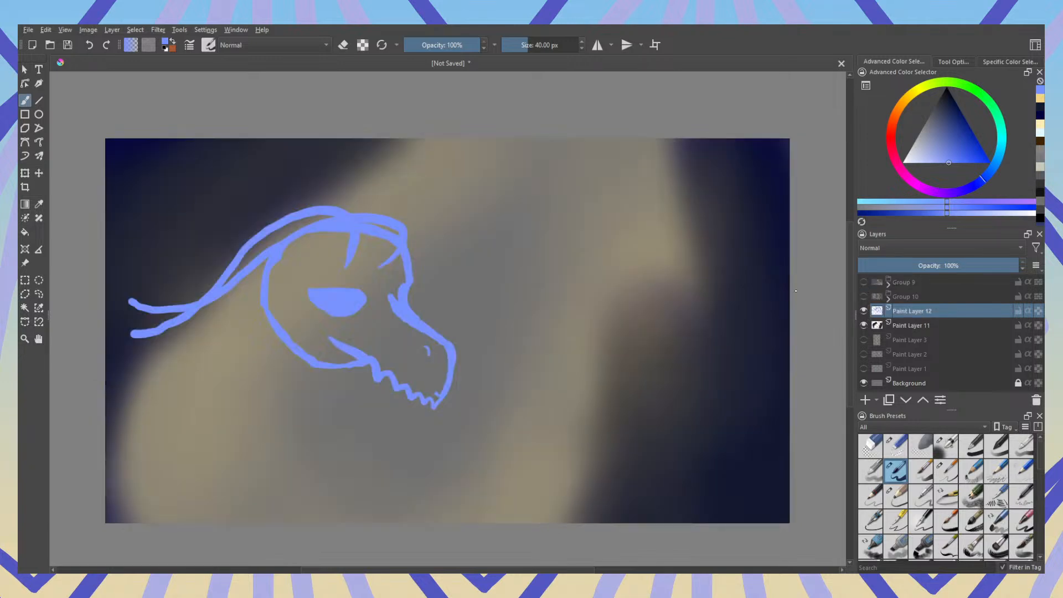
Step: Erase the lower front of the snout and redraw the mouth with a shorter, more level row of teeth
{"action": "key", "text": "e"}
{"action": "mouse_move", "coordinate": [441, 400]}
{"action": "left_mouse_down"}
{"action": "mouse_move", "coordinate": [390, 377]}
{"action": "mouse_move", "coordinate": [402, 388]}
{"action": "mouse_move", "coordinate": [424, 379]}
{"action": "mouse_move", "coordinate": [426, 394]}
{"action": "mouse_move", "coordinate": [454, 363]}
{"action": "left_mouse_up"}
{"action": "key", "text": "e"}
{"action": "key", "text": "e"}
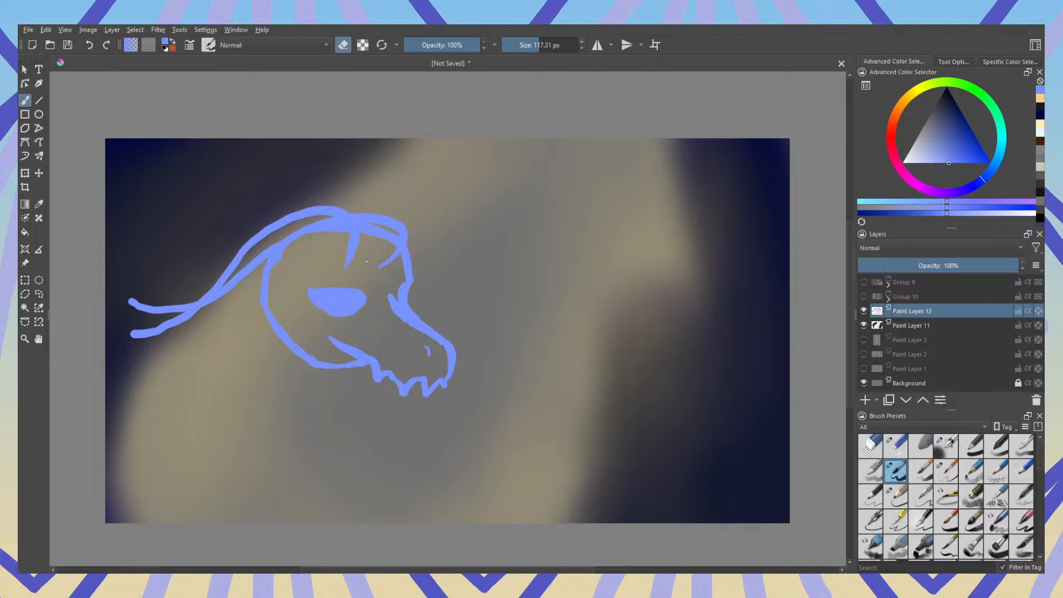
Step: Thin and redraw the brow and bridge line in front of the eye
{"action": "mouse_move", "coordinate": [389, 294]}
{"action": "left_mouse_down"}
{"action": "mouse_move", "coordinate": [396, 329]}
{"action": "mouse_move", "coordinate": [390, 298]}
{"action": "mouse_move", "coordinate": [397, 319]}
{"action": "mouse_move", "coordinate": [433, 336]}
{"action": "mouse_move", "coordinate": [380, 291]}
{"action": "mouse_move", "coordinate": [442, 346]}
{"action": "mouse_move", "coordinate": [392, 312]}
{"action": "mouse_move", "coordinate": [421, 331]}
{"action": "left_mouse_up"}
{"action": "key", "text": "e"}
{"action": "key", "text": "e"}
{"action": "key", "text": "e"}
{"action": "key", "text": "e"}
{"action": "key", "text": "e"}
{"action": "key", "text": "e"}
{"action": "mouse_move", "coordinate": [415, 295]}
{"action": "left_mouse_down"}
{"action": "mouse_move", "coordinate": [418, 307]}
{"action": "mouse_move", "coordinate": [417, 289]}
{"action": "left_mouse_up"}
{"action": "key", "text": "e"}
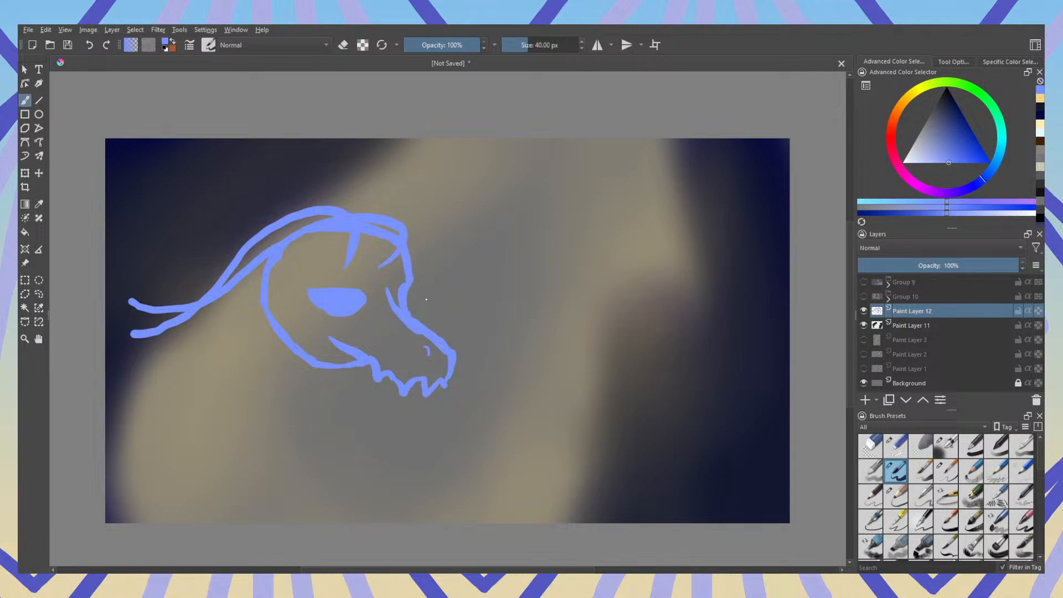
Step: Erase the snout tip, redraw it shorter and rounder, and add a short neck line behind the head
{"action": "key", "text": "e"}
{"action": "mouse_move", "coordinate": [467, 359]}
{"action": "left_mouse_down"}
{"action": "mouse_move", "coordinate": [457, 339]}
{"action": "mouse_move", "coordinate": [459, 380]}
{"action": "mouse_move", "coordinate": [455, 360]}
{"action": "mouse_move", "coordinate": [437, 375]}
{"action": "mouse_move", "coordinate": [449, 381]}
{"action": "mouse_move", "coordinate": [447, 366]}
{"action": "mouse_move", "coordinate": [433, 384]}
{"action": "left_mouse_up"}
{"action": "key", "text": "e"}
{"action": "key", "text": "e"}
{"action": "key", "text": "e"}
{"action": "key", "text": "e"}
{"action": "key", "text": "e"}
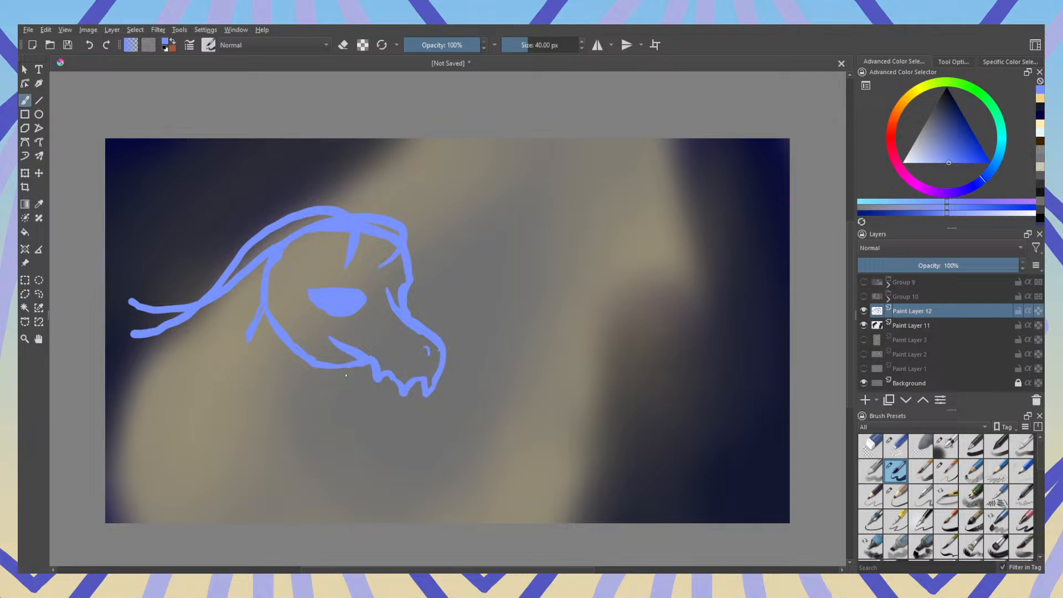
Step: Sketch the lower jaw and a rounded shoulder beneath the head, with two body lines running down to the canvas's bottom edge
{"action": "left_click_drag", "start_coordinate": [352, 369], "coordinate": [340, 391]}
{"action": "left_click_drag", "start_coordinate": [251, 339], "coordinate": [335, 397]}
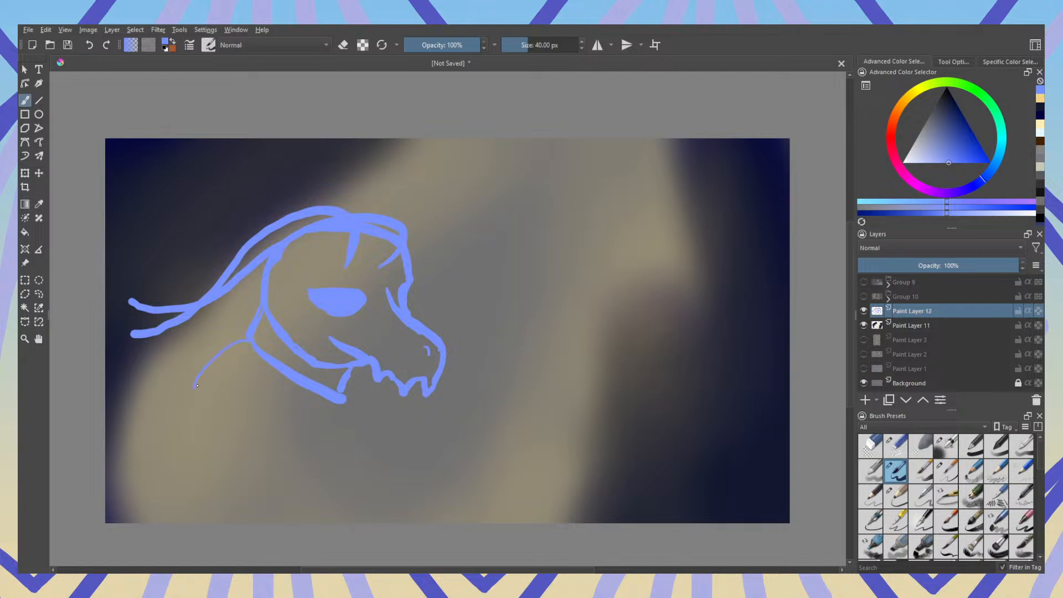
{"action": "mouse_move", "coordinate": [231, 349]}
{"action": "left_mouse_down"}
{"action": "mouse_move", "coordinate": [165, 402]}
{"action": "mouse_move", "coordinate": [204, 419]}
{"action": "mouse_move", "coordinate": [281, 397]}
{"action": "mouse_move", "coordinate": [288, 377]}
{"action": "mouse_move", "coordinate": [367, 366]}
{"action": "left_mouse_up"}
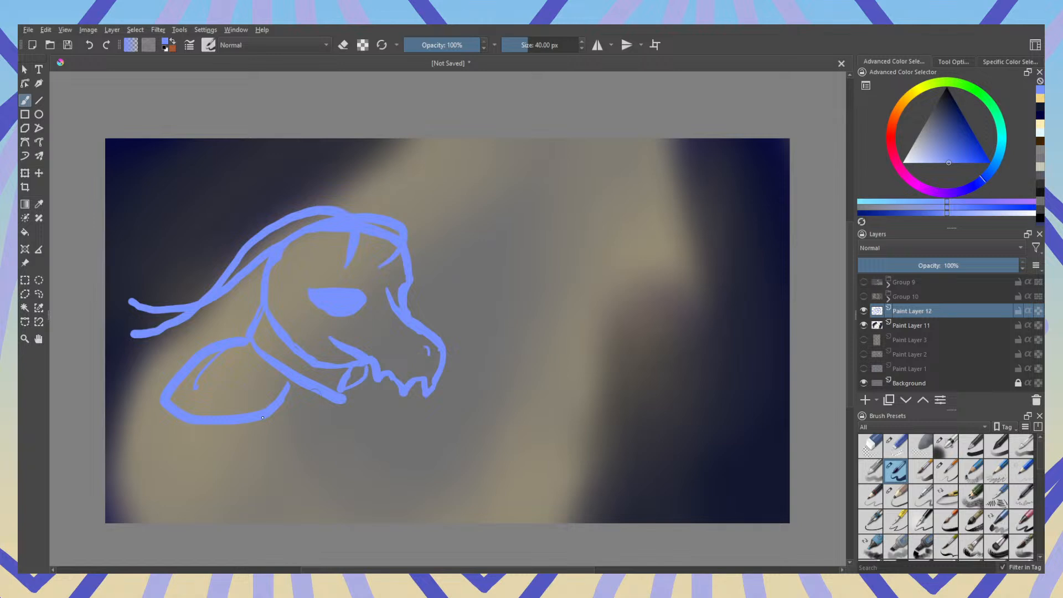
{"action": "left_click_drag", "start_coordinate": [289, 411], "coordinate": [264, 522]}
{"action": "left_click_drag", "start_coordinate": [350, 397], "coordinate": [285, 570]}
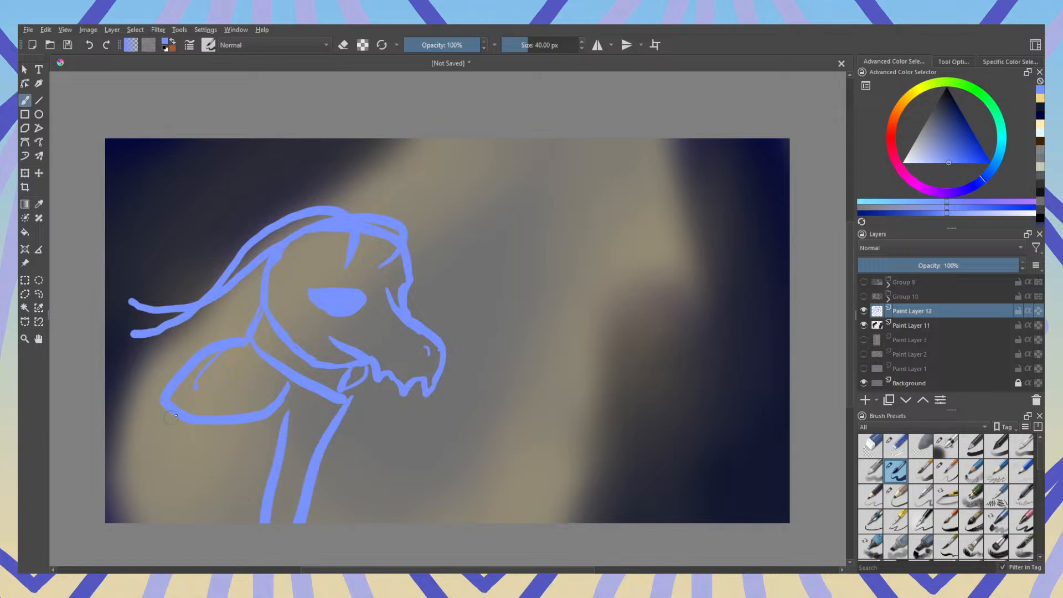
Step: Draw the creature's arm from the shoulder down to the canvas's bottom edge, thickening its inner line and adding short marks at the base
{"action": "left_click_drag", "start_coordinate": [167, 417], "coordinate": [144, 533]}
{"action": "key", "text": "ctrl+z"}
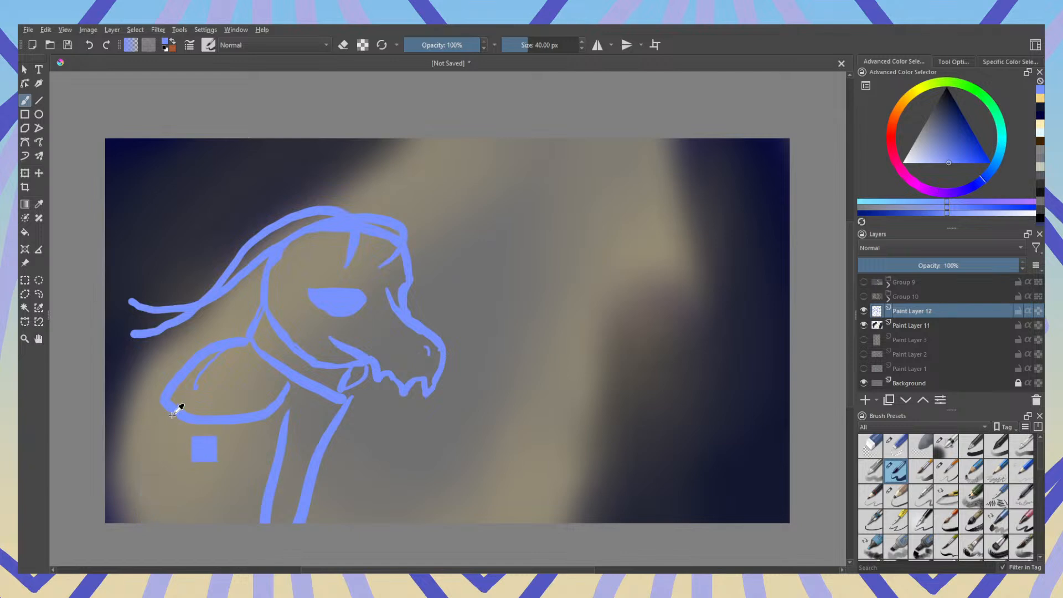
{"action": "left_click_drag", "start_coordinate": [175, 414], "coordinate": [151, 557]}
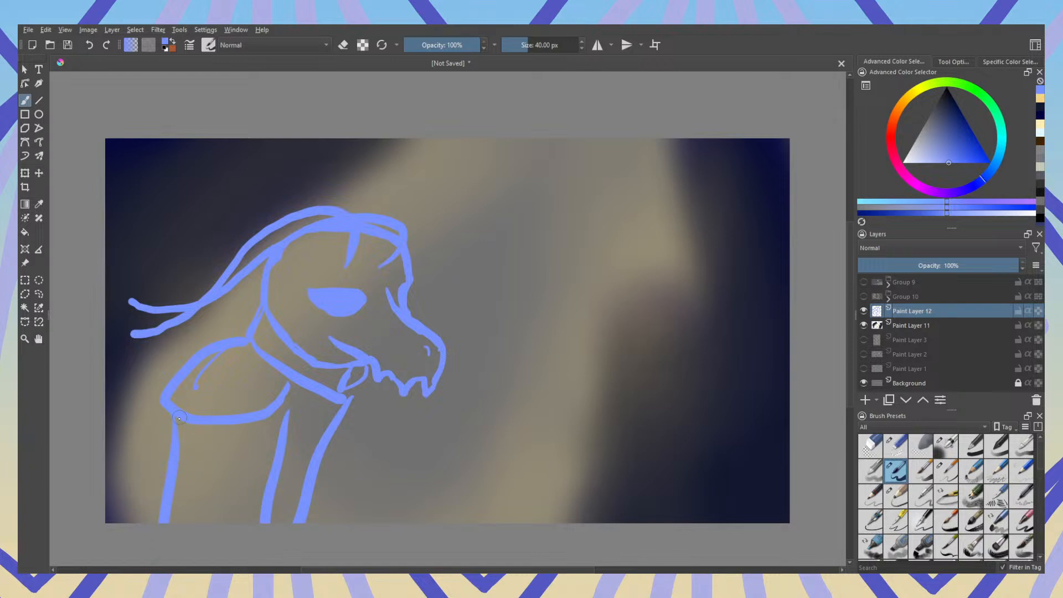
{"action": "left_click_drag", "start_coordinate": [295, 382], "coordinate": [273, 457]}
{"action": "left_click_drag", "start_coordinate": [167, 503], "coordinate": [186, 523]}
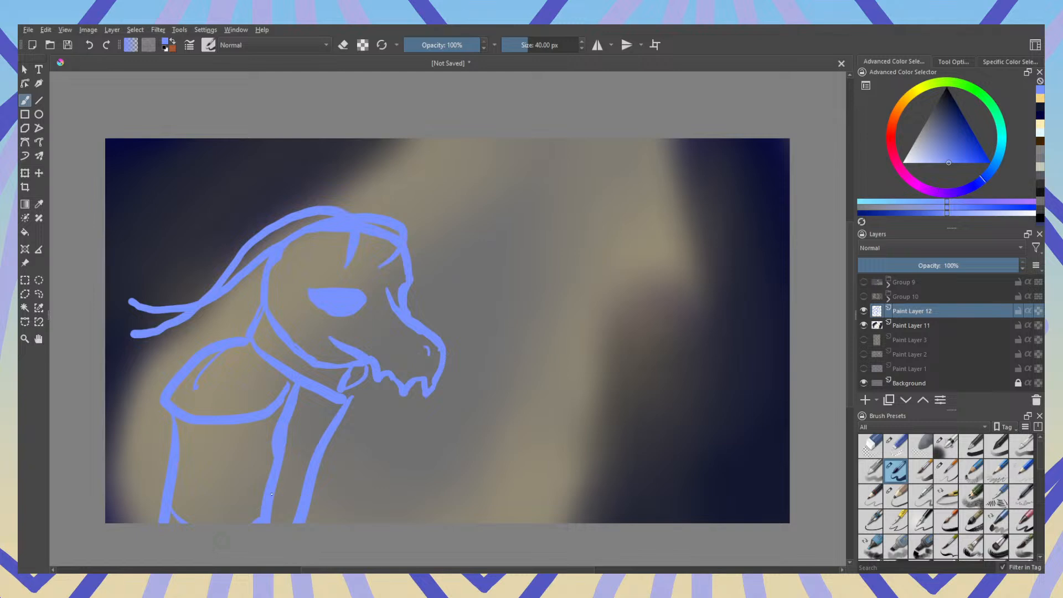
Step: Add a second curved chest line from beneath the creature's jaw, merging into the front body line near the bottom
{"action": "left_click_drag", "start_coordinate": [350, 390], "coordinate": [284, 529]}
{"action": "key", "text": "ctrl+z"}
{"action": "left_click_drag", "start_coordinate": [349, 396], "coordinate": [285, 523]}
{"action": "key", "text": "ctrl+z"}
{"action": "left_click_drag", "start_coordinate": [352, 394], "coordinate": [309, 507]}
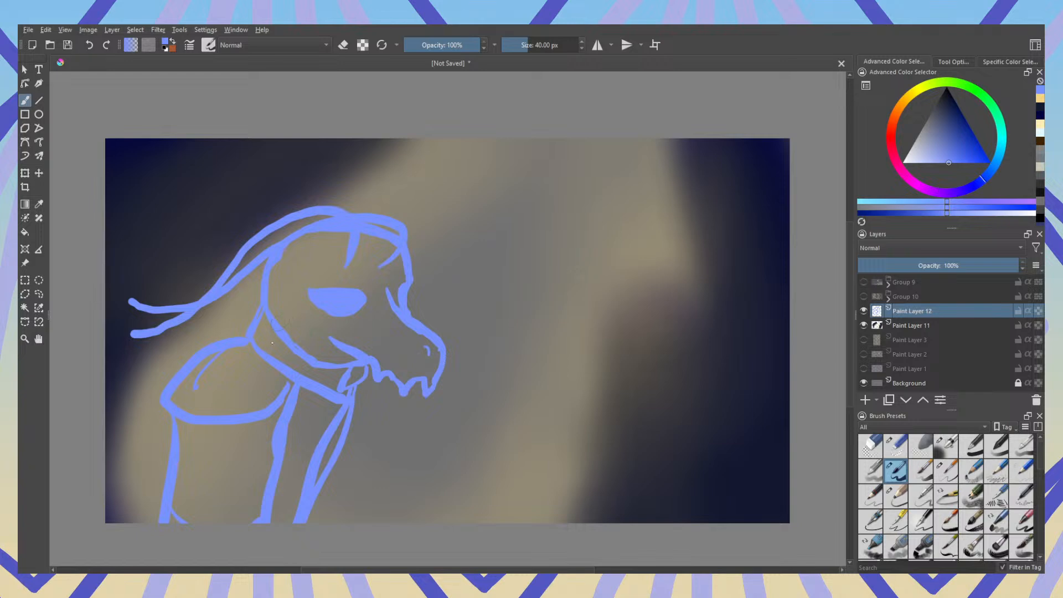
{"action": "key", "text": "e"}
{"action": "key", "text": "e"}
{"action": "key", "text": "e"}
{"action": "key", "text": "e"}
{"action": "key", "text": "ctrl+z"}
{"action": "key", "text": "e"}
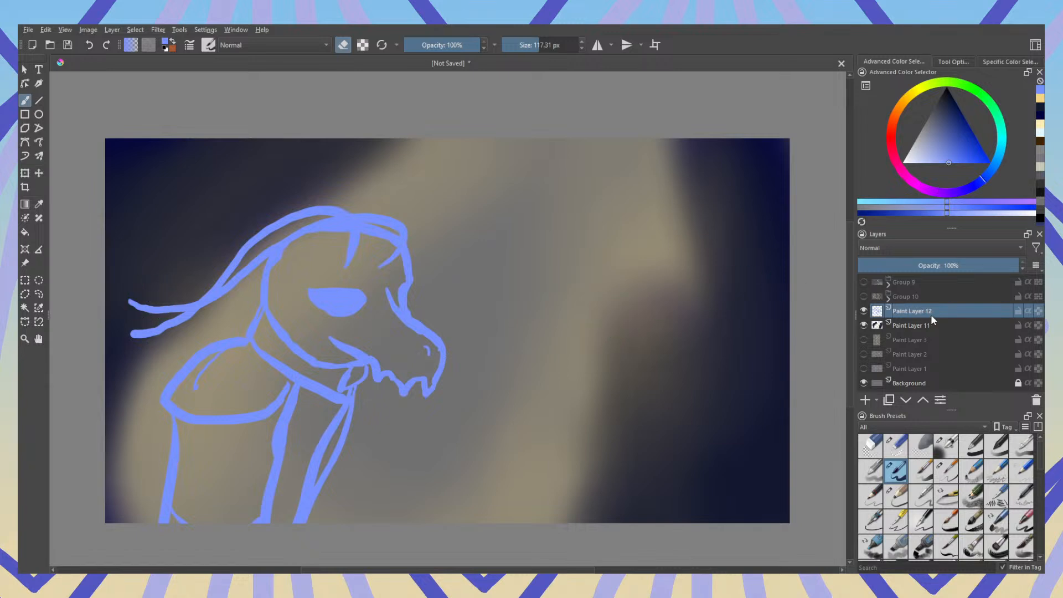
Step: Add a new paint layer above the creature's line drawing and switch from erasing back to the brush
{"action": "left_click", "coordinate": [865, 400]}
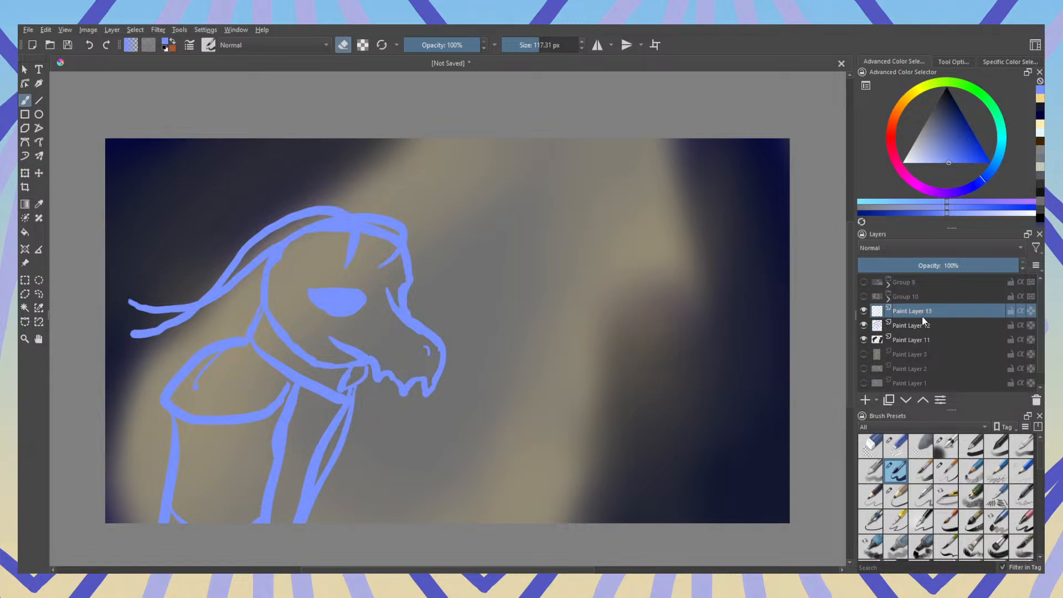
{"action": "key", "text": "e"}
{"action": "left_click", "coordinate": [931, 118]}
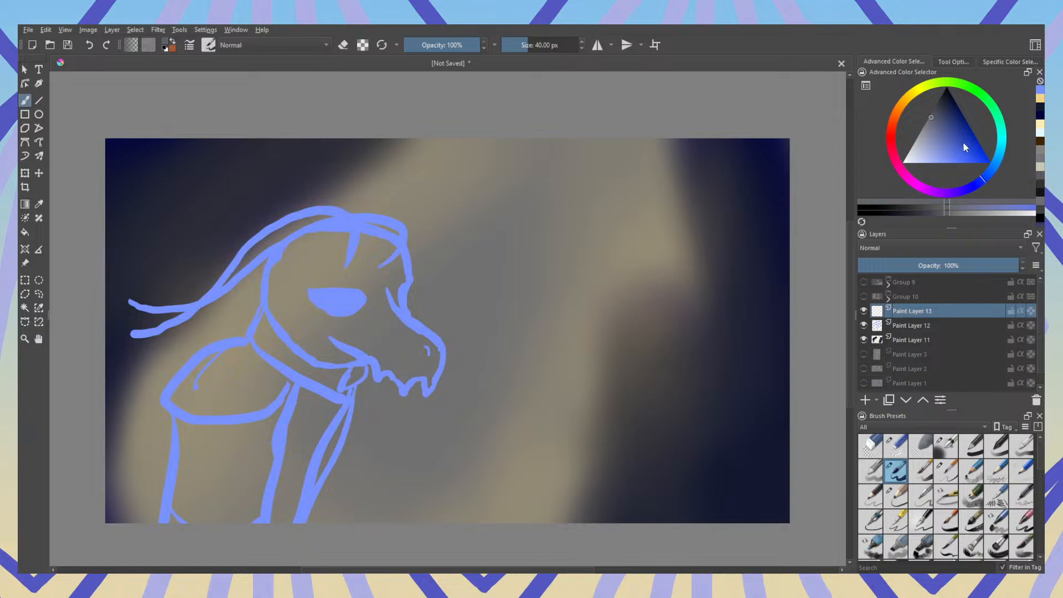
Step: Show Group 10, hide Paint Layers 12 and 11, and sample the cream colour from the small standing figure
{"action": "left_click", "coordinate": [897, 297]}
{"action": "left_click", "coordinate": [865, 297]}
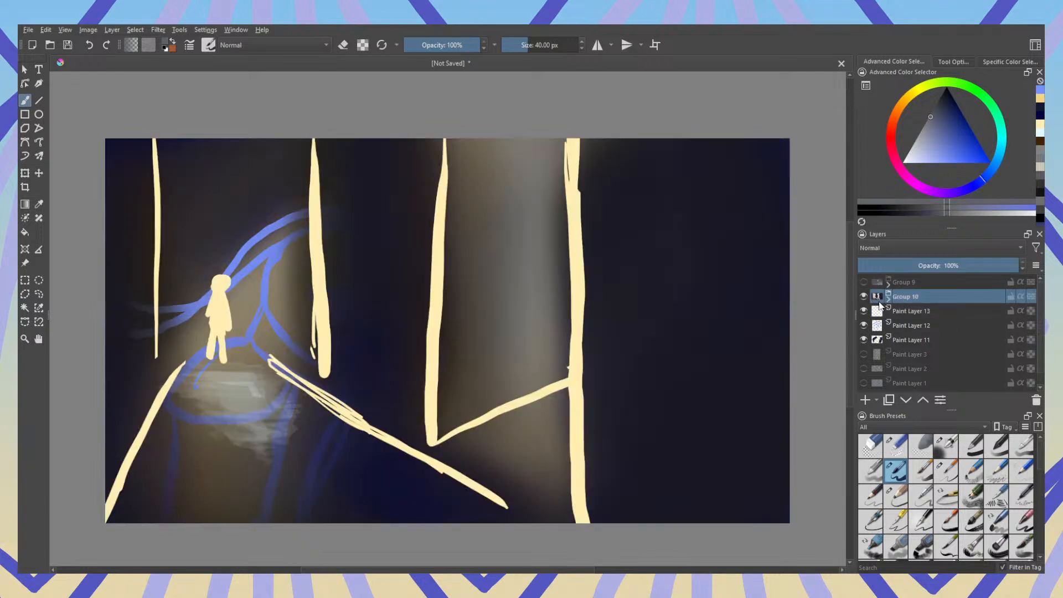
{"action": "left_click", "coordinate": [864, 325]}
{"action": "left_click", "coordinate": [864, 339]}
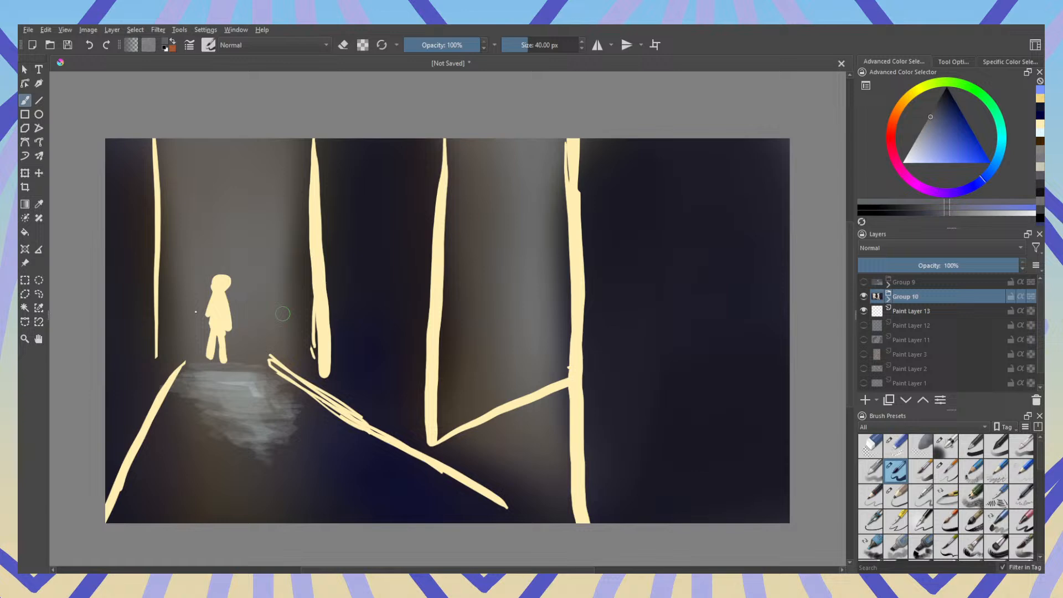
{"action": "left_click", "coordinate": [215, 309], "text": "ctrl"}
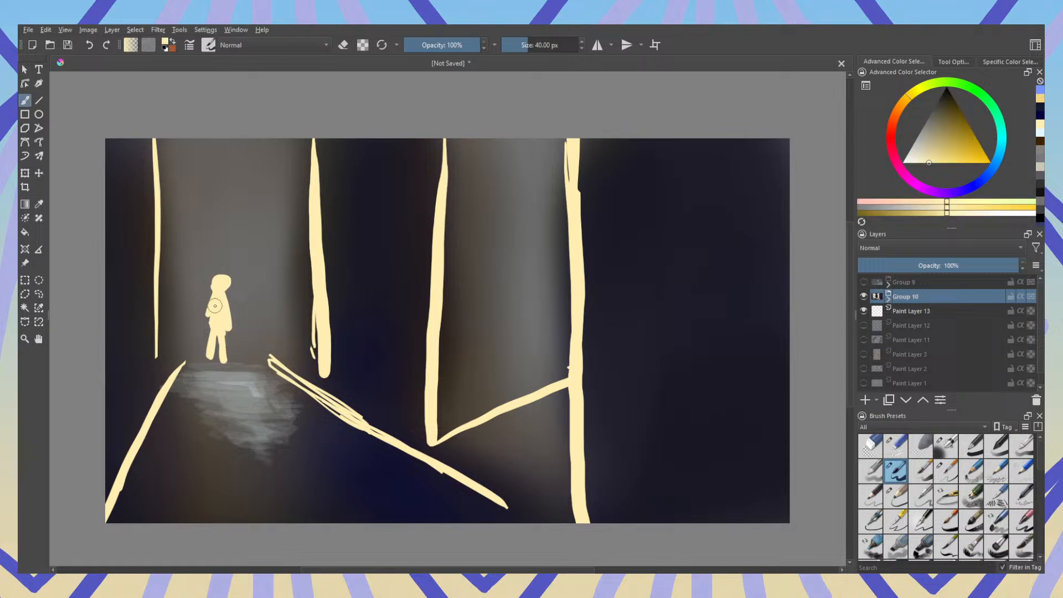
Step: Hide Group 10, show Paint Layers 11, 12 and 13 again, and make Paint Layer 13 active
{"action": "left_click", "coordinate": [864, 310]}
{"action": "left_click", "coordinate": [864, 297]}
{"action": "left_click", "coordinate": [863, 325]}
{"action": "left_click", "coordinate": [863, 340]}
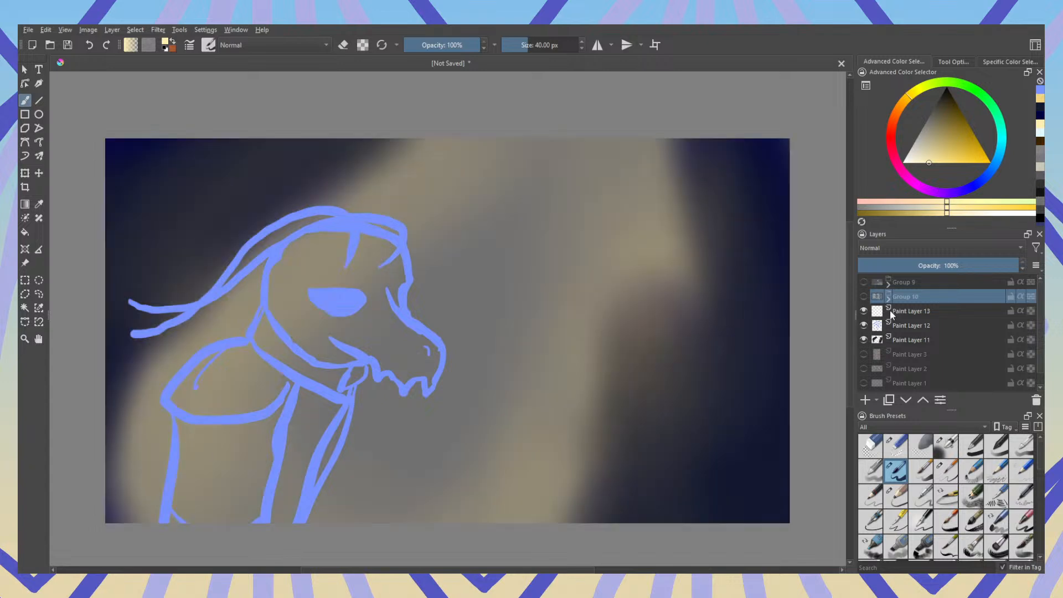
{"action": "left_click", "coordinate": [893, 310]}
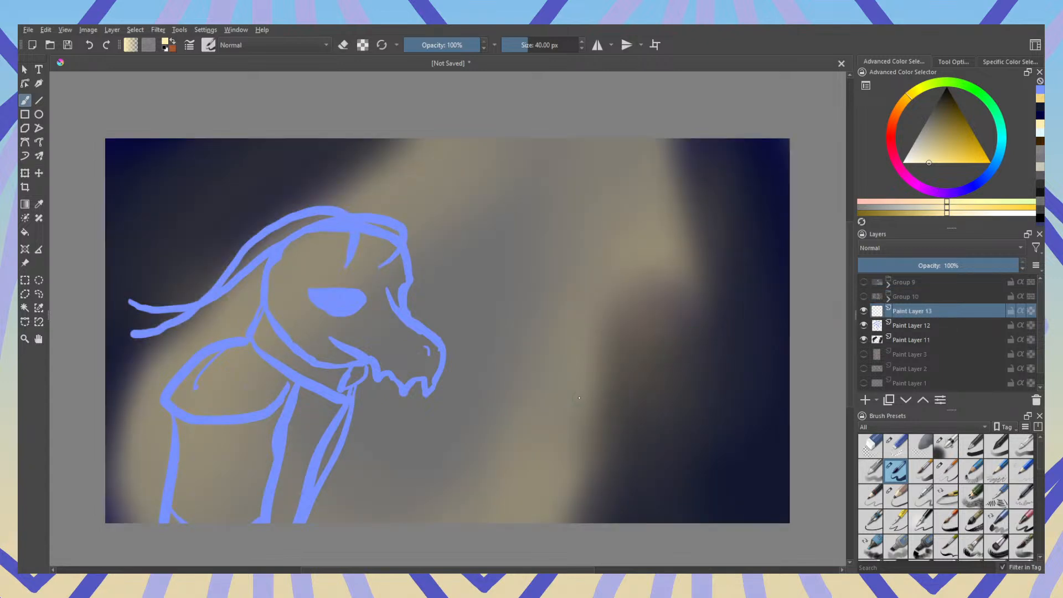
{"action": "left_click_drag", "start_coordinate": [579, 270], "coordinate": [578, 271]}
{"action": "mouse_move", "coordinate": [664, 232]}
{"action": "left_mouse_down"}
{"action": "mouse_move", "coordinate": [593, 221]}
{"action": "mouse_move", "coordinate": [579, 427]}
{"action": "mouse_move", "coordinate": [721, 249]}
{"action": "mouse_move", "coordinate": [661, 230]}
{"action": "mouse_move", "coordinate": [498, 368]}
{"action": "mouse_move", "coordinate": [699, 363]}
{"action": "left_mouse_up"}
{"action": "key", "text": "ctrl+z"}
{"action": "mouse_move", "coordinate": [694, 295]}
{"action": "left_mouse_down"}
{"action": "mouse_move", "coordinate": [654, 245]}
{"action": "mouse_move", "coordinate": [599, 231]}
{"action": "mouse_move", "coordinate": [527, 261]}
{"action": "mouse_move", "coordinate": [497, 313]}
{"action": "left_mouse_up"}
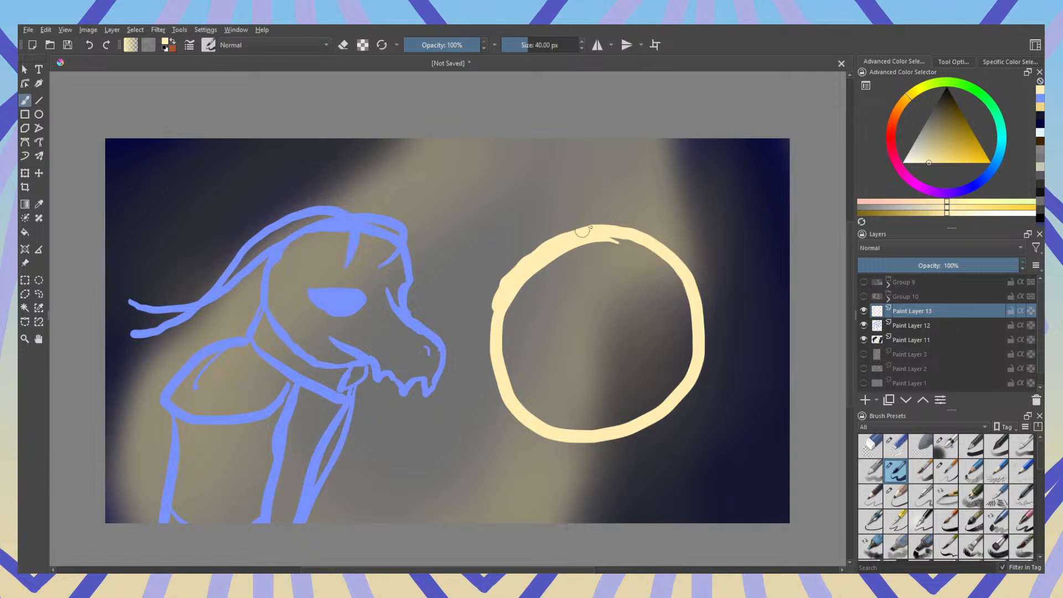
{"action": "key", "text": "e"}
{"action": "mouse_move", "coordinate": [614, 249]}
{"action": "left_mouse_down"}
{"action": "mouse_move", "coordinate": [577, 248]}
{"action": "mouse_move", "coordinate": [523, 316]}
{"action": "mouse_move", "coordinate": [560, 270]}
{"action": "mouse_move", "coordinate": [527, 288]}
{"action": "mouse_move", "coordinate": [553, 263]}
{"action": "left_mouse_up"}
{"action": "key", "text": "e"}
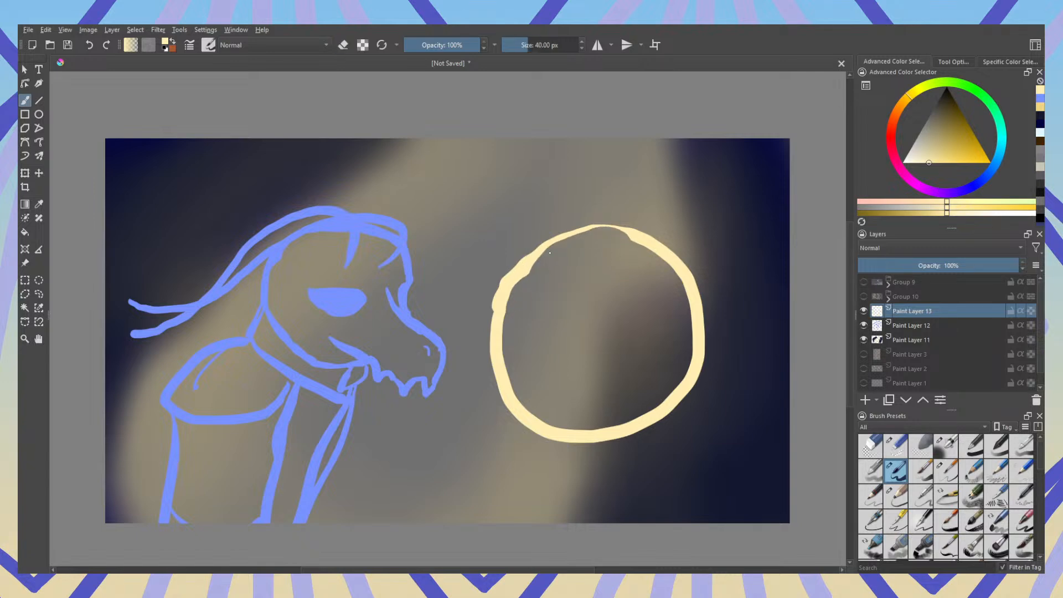
{"action": "mouse_move", "coordinate": [522, 266]}
{"action": "left_mouse_down"}
{"action": "mouse_move", "coordinate": [633, 230]}
{"action": "mouse_move", "coordinate": [568, 224]}
{"action": "mouse_move", "coordinate": [513, 278]}
{"action": "left_mouse_up"}
{"action": "key", "text": "e"}
{"action": "mouse_move", "coordinate": [620, 228]}
{"action": "left_mouse_down"}
{"action": "mouse_move", "coordinate": [559, 227]}
{"action": "mouse_move", "coordinate": [551, 238]}
{"action": "mouse_move", "coordinate": [643, 221]}
{"action": "left_mouse_up"}
{"action": "left_click_drag", "start_coordinate": [522, 242], "coordinate": [594, 221]}
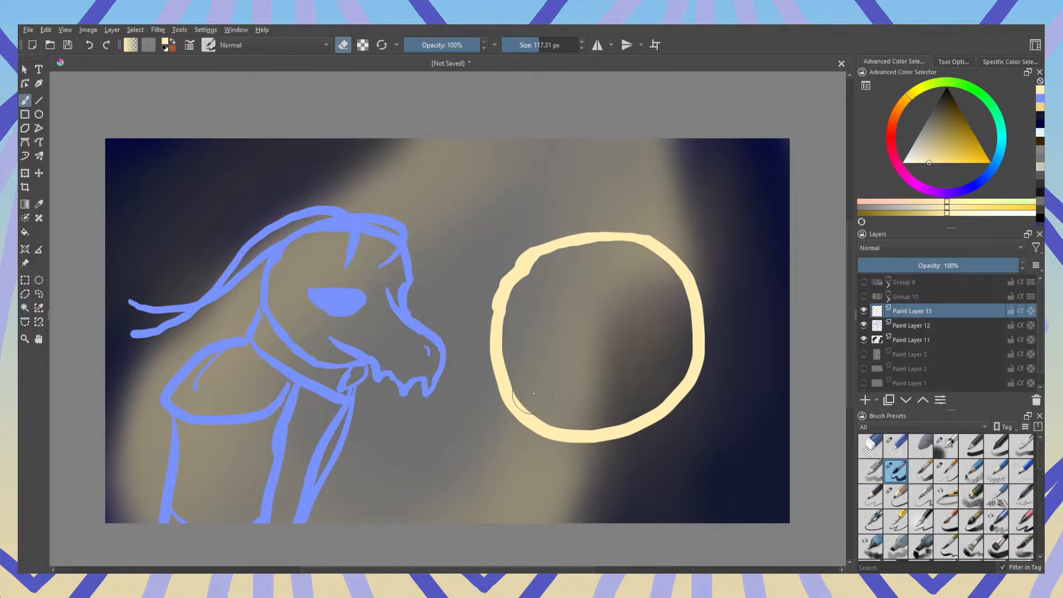
{"action": "key", "text": "ctrl+z"}
{"action": "key", "text": "ctrl+z"}
{"action": "key", "text": "ctrl+z"}
{"action": "key", "text": "ctrl+z"}
{"action": "key", "text": "ctrl+z"}
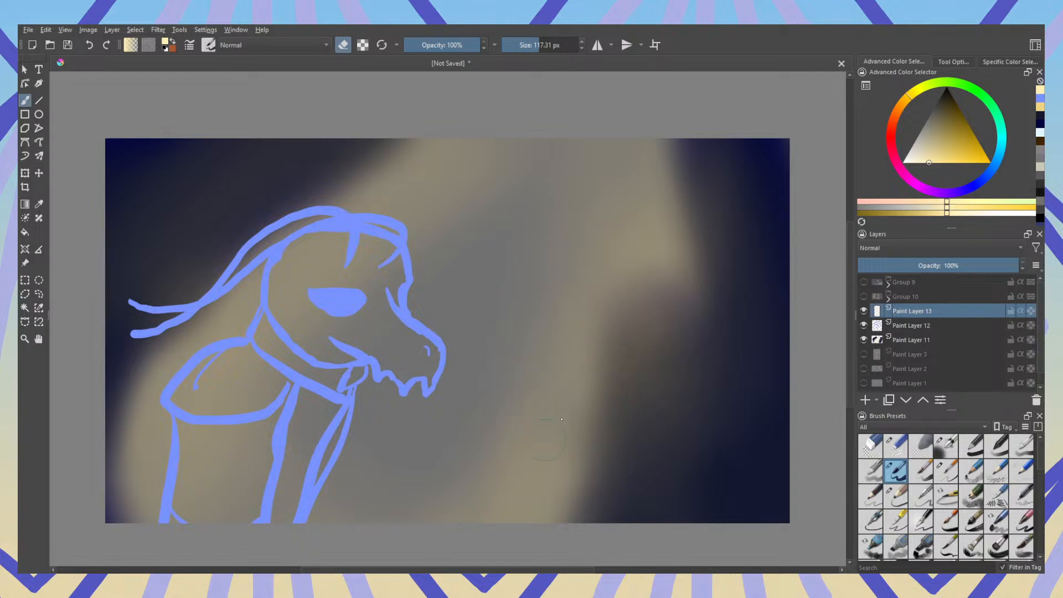
Step: Sketch a second figure in cream facing the creature, with two torso lines, a curved shoulder line and a small knot at the back
{"action": "key", "text": "e"}
{"action": "left_click_drag", "start_coordinate": [572, 377], "coordinate": [499, 523]}
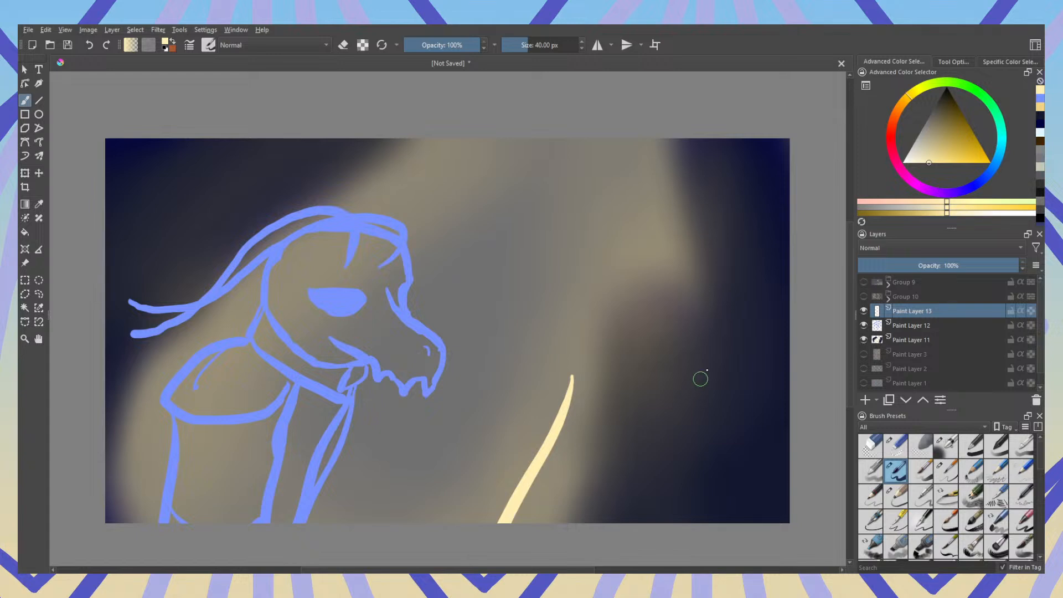
{"action": "left_click_drag", "start_coordinate": [713, 365], "coordinate": [653, 523]}
{"action": "mouse_move", "coordinate": [570, 339]}
{"action": "left_mouse_down"}
{"action": "mouse_move", "coordinate": [511, 364]}
{"action": "mouse_move", "coordinate": [613, 353]}
{"action": "left_mouse_up"}
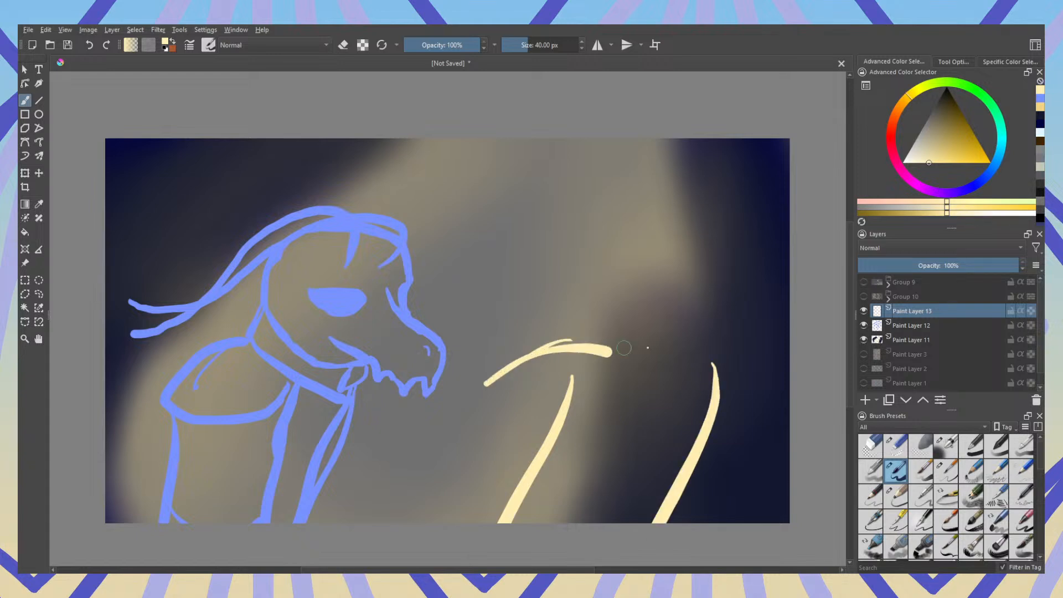
{"action": "left_click_drag", "start_coordinate": [717, 320], "coordinate": [724, 383]}
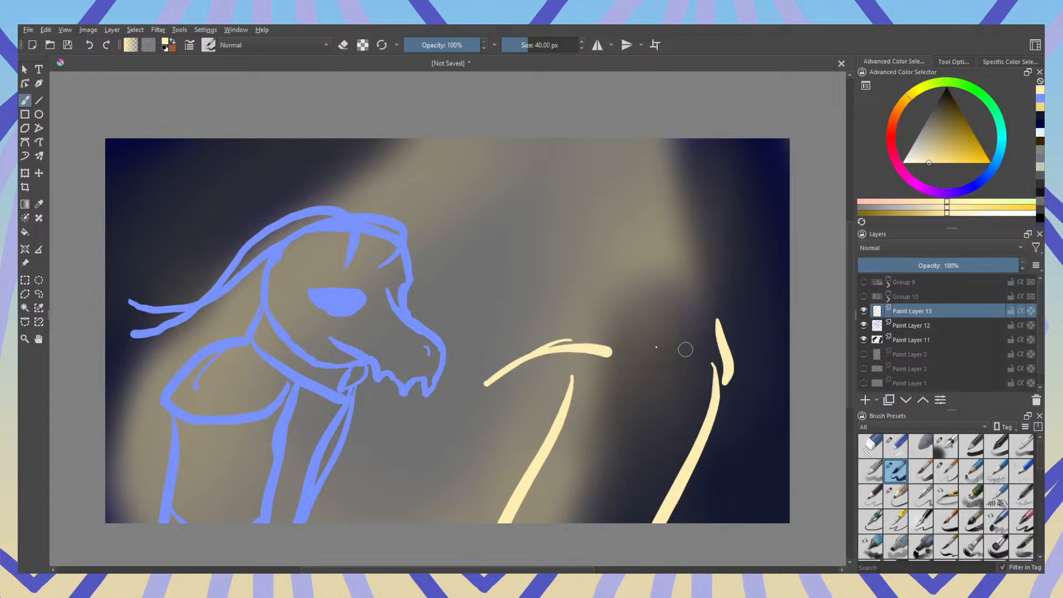
{"action": "mouse_move", "coordinate": [604, 341]}
{"action": "left_mouse_down"}
{"action": "mouse_move", "coordinate": [654, 351]}
{"action": "mouse_move", "coordinate": [736, 329]}
{"action": "mouse_move", "coordinate": [727, 343]}
{"action": "left_mouse_up"}
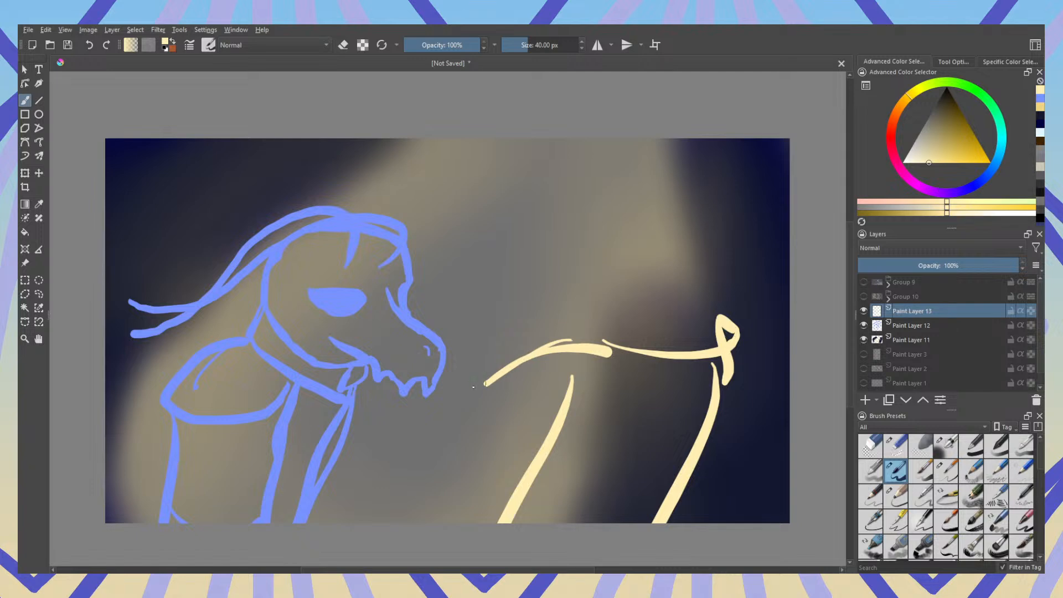
Step: Outline the cream figure's rounded shoulder and upper arm, extending the arm's lower edge diagonally across the torso
{"action": "left_click_drag", "start_coordinate": [475, 382], "coordinate": [569, 326]}
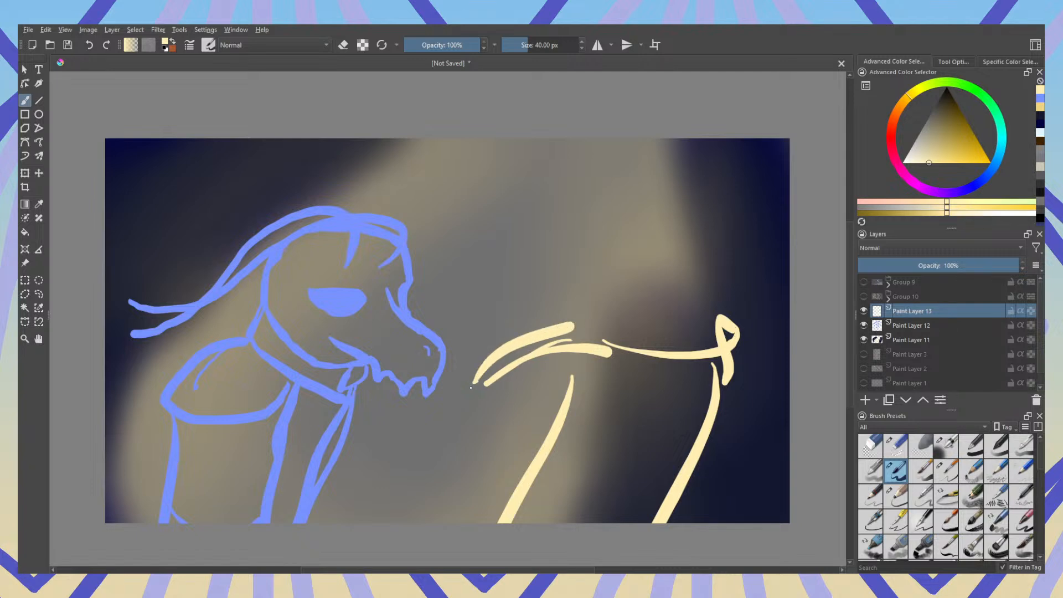
{"action": "mouse_move", "coordinate": [480, 378]}
{"action": "left_mouse_down"}
{"action": "mouse_move", "coordinate": [522, 465]}
{"action": "mouse_move", "coordinate": [493, 462]}
{"action": "mouse_move", "coordinate": [613, 413]}
{"action": "mouse_move", "coordinate": [512, 428]}
{"action": "mouse_move", "coordinate": [547, 389]}
{"action": "mouse_move", "coordinate": [579, 380]}
{"action": "left_mouse_up"}
{"action": "key", "text": "e"}
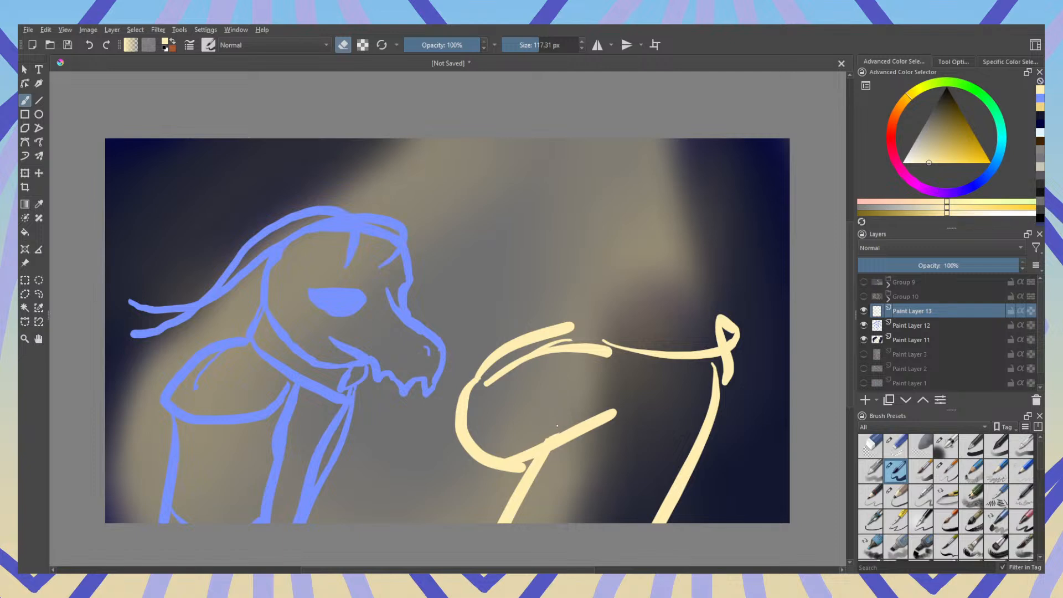
{"action": "key", "text": "e"}
{"action": "left_click_drag", "start_coordinate": [543, 457], "coordinate": [591, 431]}
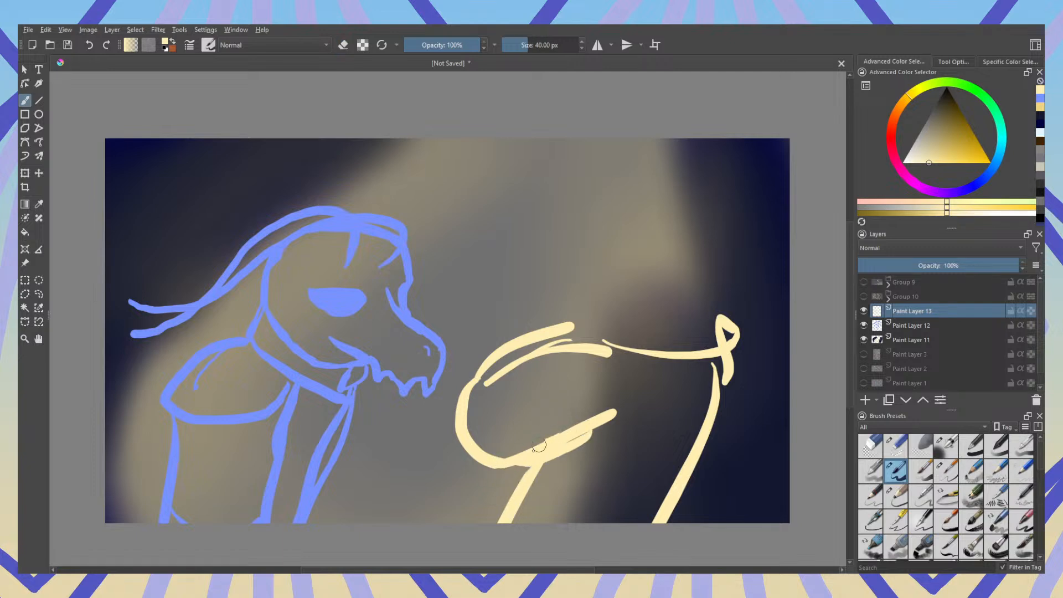
{"action": "key", "text": "e"}
{"action": "key", "text": "ctrl+z"}
{"action": "left_click_drag", "start_coordinate": [505, 458], "coordinate": [589, 430]}
{"action": "key", "text": "ctrl+z"}
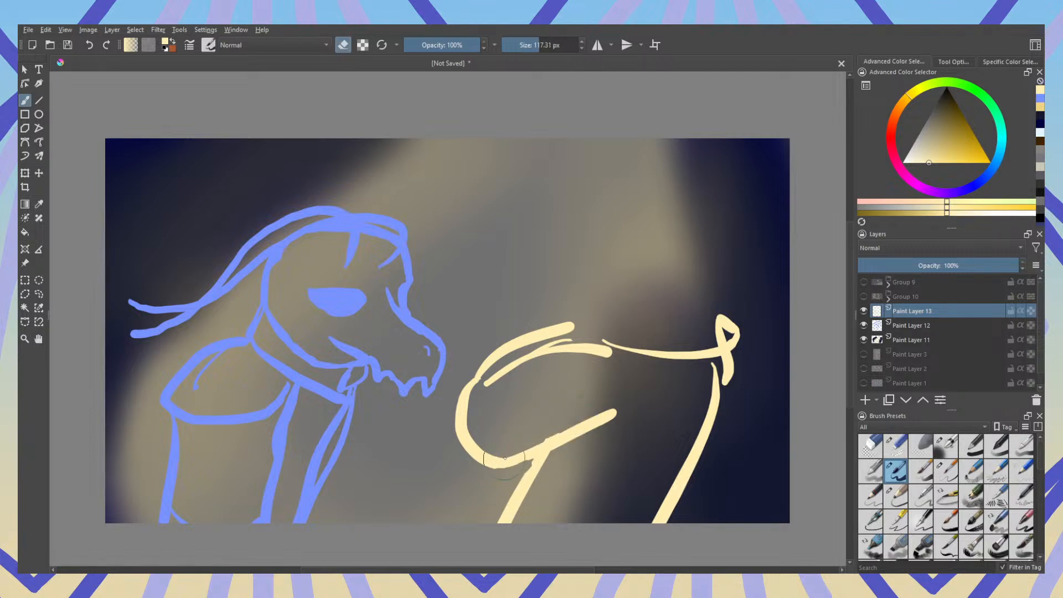
{"action": "key", "text": "e"}
{"action": "mouse_move", "coordinate": [501, 464]}
{"action": "left_mouse_down"}
{"action": "mouse_move", "coordinate": [531, 451]}
{"action": "mouse_move", "coordinate": [526, 433]}
{"action": "mouse_move", "coordinate": [607, 419]}
{"action": "mouse_move", "coordinate": [512, 462]}
{"action": "left_mouse_up"}
{"action": "key", "text": "e"}
{"action": "key", "text": "e"}
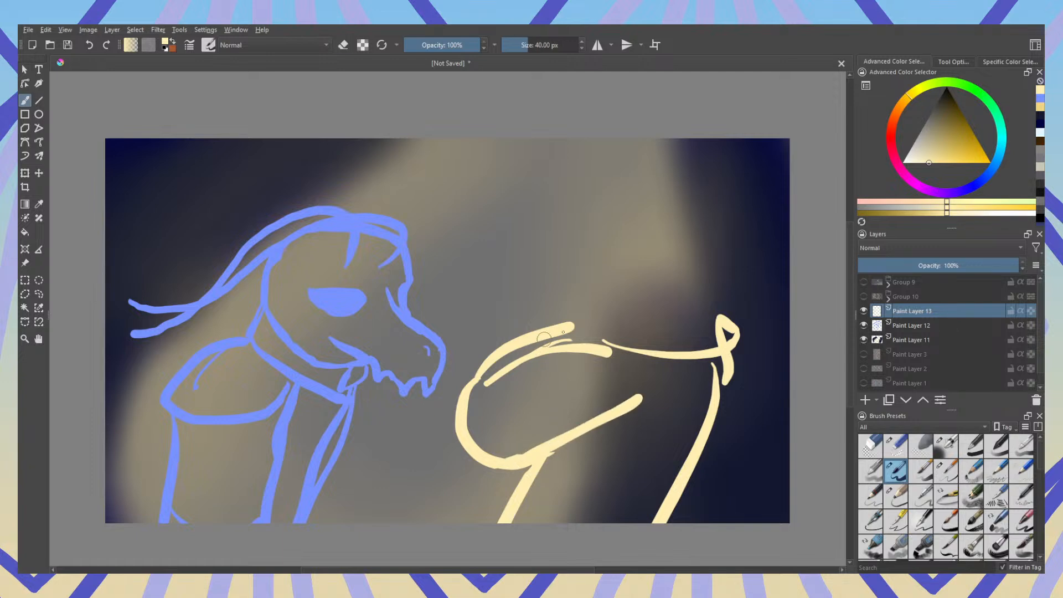
Step: Thin the doubled lines along the top of the cream figure's shoulder and redraw the upper edge with a short collar stroke
{"action": "key", "text": "e"}
{"action": "mouse_move", "coordinate": [620, 360]}
{"action": "left_mouse_down"}
{"action": "mouse_move", "coordinate": [542, 355]}
{"action": "mouse_move", "coordinate": [613, 342]}
{"action": "mouse_move", "coordinate": [531, 353]}
{"action": "mouse_move", "coordinate": [463, 405]}
{"action": "mouse_move", "coordinate": [482, 382]}
{"action": "mouse_move", "coordinate": [532, 370]}
{"action": "mouse_move", "coordinate": [474, 403]}
{"action": "mouse_move", "coordinate": [508, 384]}
{"action": "mouse_move", "coordinate": [452, 404]}
{"action": "mouse_move", "coordinate": [507, 383]}
{"action": "mouse_move", "coordinate": [461, 407]}
{"action": "mouse_move", "coordinate": [469, 398]}
{"action": "mouse_move", "coordinate": [460, 423]}
{"action": "mouse_move", "coordinate": [510, 352]}
{"action": "mouse_move", "coordinate": [460, 420]}
{"action": "mouse_move", "coordinate": [492, 358]}
{"action": "mouse_move", "coordinate": [487, 370]}
{"action": "mouse_move", "coordinate": [502, 357]}
{"action": "mouse_move", "coordinate": [489, 375]}
{"action": "mouse_move", "coordinate": [555, 329]}
{"action": "mouse_move", "coordinate": [482, 368]}
{"action": "left_mouse_up"}
{"action": "key", "text": "e"}
{"action": "key", "text": "e"}
{"action": "key", "text": "e"}
{"action": "key", "text": "e"}
{"action": "key", "text": "e"}
{"action": "key", "text": "e"}
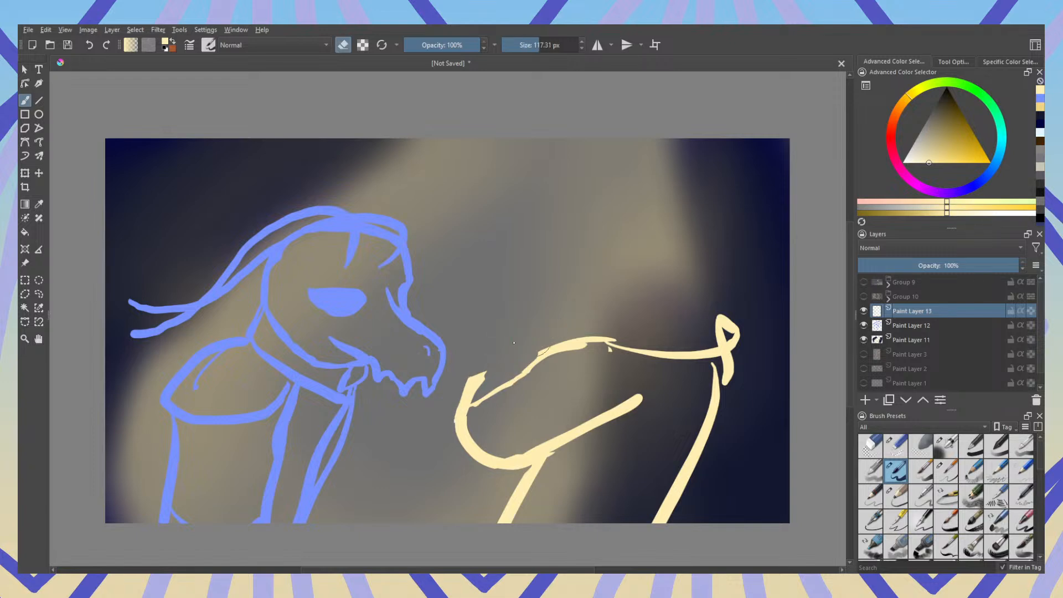
{"action": "key", "text": "e"}
{"action": "left_click_drag", "start_coordinate": [540, 343], "coordinate": [472, 379]}
{"action": "left_click_drag", "start_coordinate": [545, 343], "coordinate": [568, 324]}
Step: Draw a large round head above the cream figure's shoulders and erase the overlapping inner strokes
{"action": "mouse_move", "coordinate": [704, 191]}
{"action": "left_mouse_down"}
{"action": "mouse_move", "coordinate": [641, 195]}
{"action": "mouse_move", "coordinate": [596, 292]}
{"action": "mouse_move", "coordinate": [679, 321]}
{"action": "mouse_move", "coordinate": [735, 240]}
{"action": "mouse_move", "coordinate": [690, 188]}
{"action": "mouse_move", "coordinate": [612, 190]}
{"action": "mouse_move", "coordinate": [580, 222]}
{"action": "mouse_move", "coordinate": [598, 294]}
{"action": "left_mouse_up"}
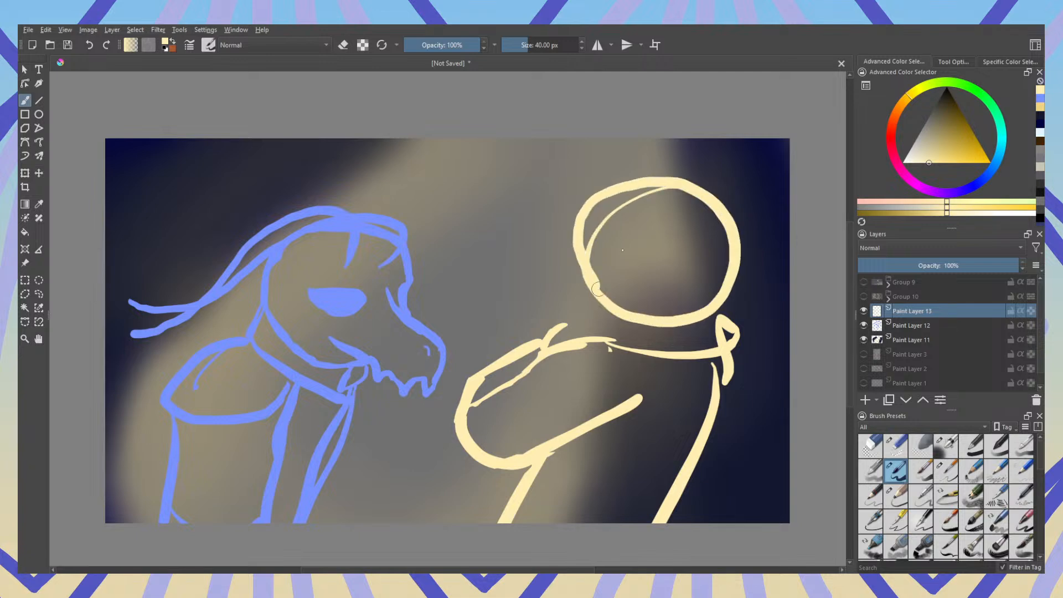
{"action": "key", "text": "e"}
{"action": "mouse_move", "coordinate": [643, 194]}
{"action": "left_mouse_down"}
{"action": "mouse_move", "coordinate": [599, 228]}
{"action": "mouse_move", "coordinate": [619, 293]}
{"action": "mouse_move", "coordinate": [627, 268]}
{"action": "mouse_move", "coordinate": [605, 208]}
{"action": "mouse_move", "coordinate": [589, 209]}
{"action": "mouse_move", "coordinate": [579, 250]}
{"action": "mouse_move", "coordinate": [628, 314]}
{"action": "left_mouse_up"}
{"action": "left_click", "coordinate": [618, 294]}
{"action": "key", "text": "e"}
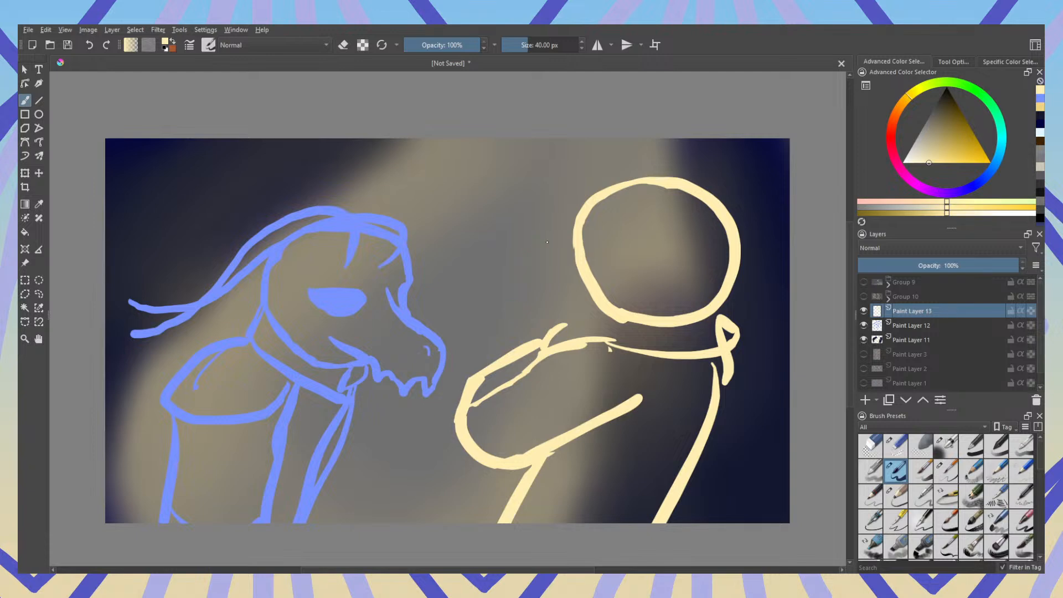
Step: Add a pointed muzzle to the front of the round head and reshape the jaw line along its underside
{"action": "mouse_move", "coordinate": [576, 244]}
{"action": "left_mouse_down"}
{"action": "mouse_move", "coordinate": [554, 283]}
{"action": "mouse_move", "coordinate": [589, 312]}
{"action": "mouse_move", "coordinate": [597, 309]}
{"action": "mouse_move", "coordinate": [566, 285]}
{"action": "mouse_move", "coordinate": [602, 308]}
{"action": "left_mouse_up"}
{"action": "key", "text": "ctrl+z"}
{"action": "key", "text": "e"}
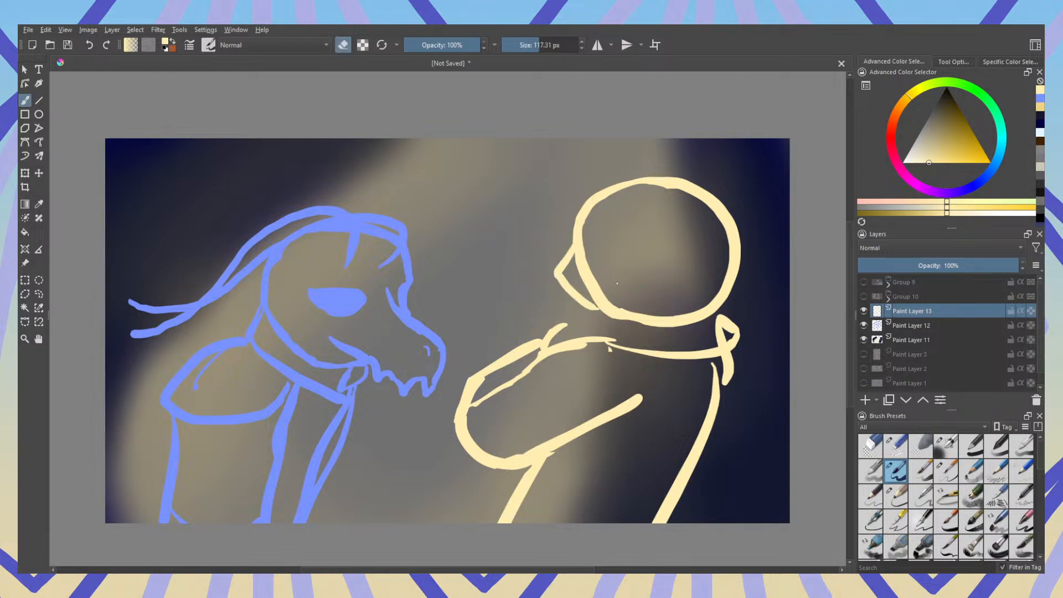
{"action": "key", "text": "e"}
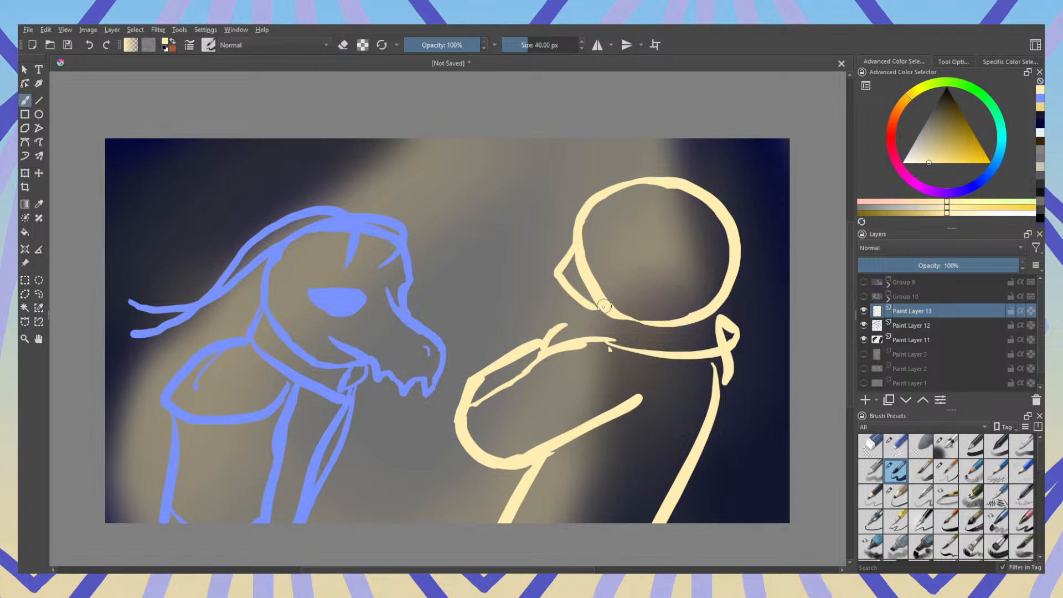
{"action": "left_click_drag", "start_coordinate": [626, 323], "coordinate": [679, 327]}
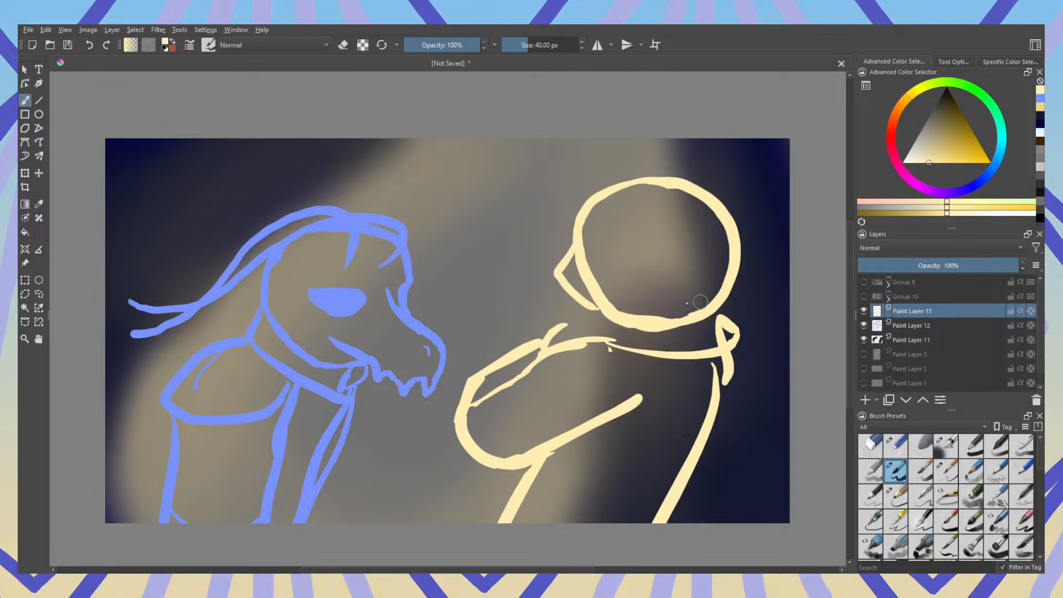
{"action": "key", "text": "e"}
{"action": "left_click_drag", "start_coordinate": [661, 313], "coordinate": [673, 315]}
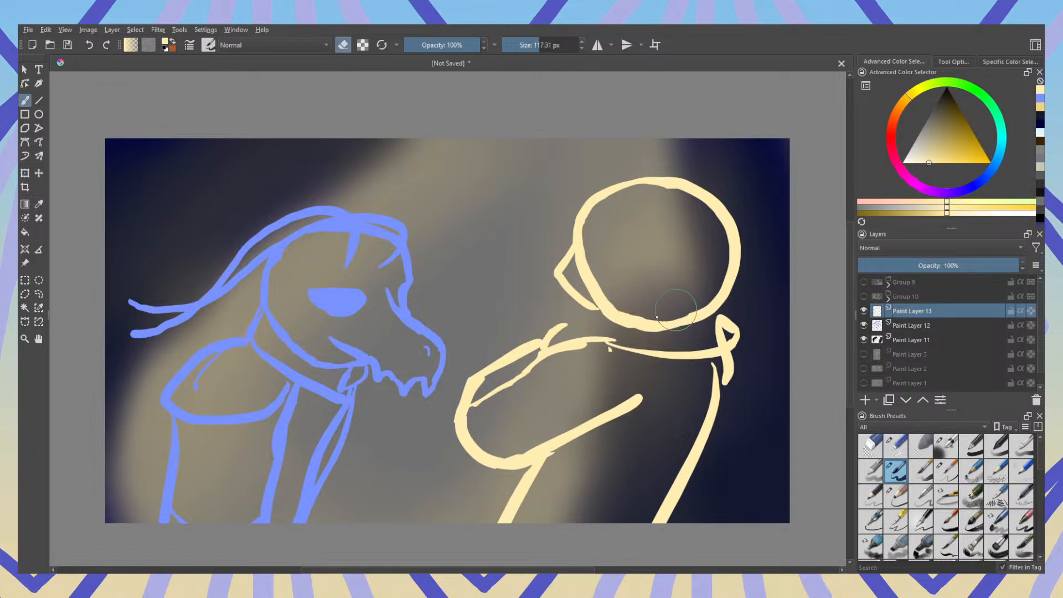
{"action": "key", "text": "e"}
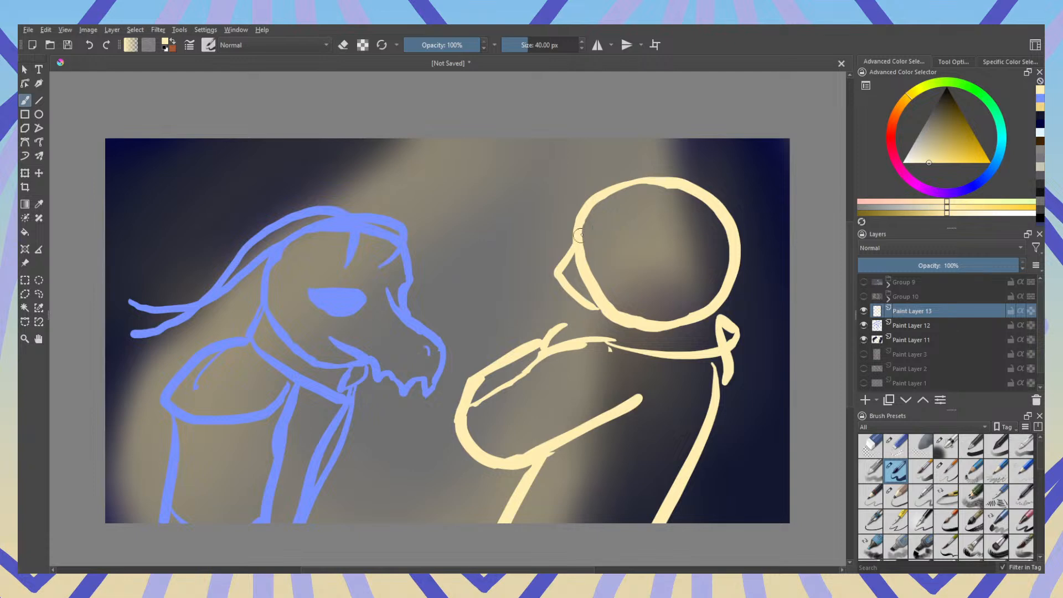
Step: Erase the head circle's line behind the muzzle and draw an oval eye beneath a slanted brow
{"action": "mouse_move", "coordinate": [591, 218]}
{"action": "left_mouse_down"}
{"action": "mouse_move", "coordinate": [623, 236]}
{"action": "mouse_move", "coordinate": [600, 233]}
{"action": "mouse_move", "coordinate": [621, 295]}
{"action": "mouse_move", "coordinate": [586, 265]}
{"action": "mouse_move", "coordinate": [583, 243]}
{"action": "mouse_move", "coordinate": [583, 277]}
{"action": "mouse_move", "coordinate": [634, 306]}
{"action": "mouse_move", "coordinate": [590, 304]}
{"action": "mouse_move", "coordinate": [626, 321]}
{"action": "left_mouse_up"}
{"action": "key", "text": "e"}
{"action": "key", "text": "e"}
Step: Draw a curved ear on the side of the cream figure's head
{"action": "left_click_drag", "start_coordinate": [591, 288], "coordinate": [612, 308]}
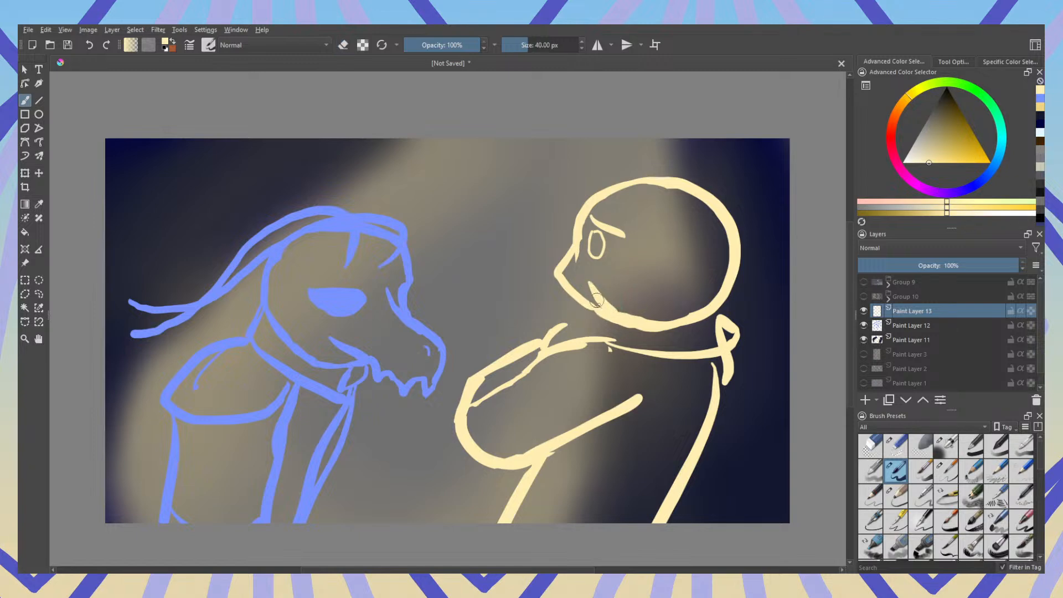
{"action": "key", "text": "ctrl+z"}
{"action": "mouse_move", "coordinate": [630, 257]}
{"action": "left_mouse_down"}
{"action": "mouse_move", "coordinate": [664, 264]}
{"action": "mouse_move", "coordinate": [631, 299]}
{"action": "left_mouse_up"}
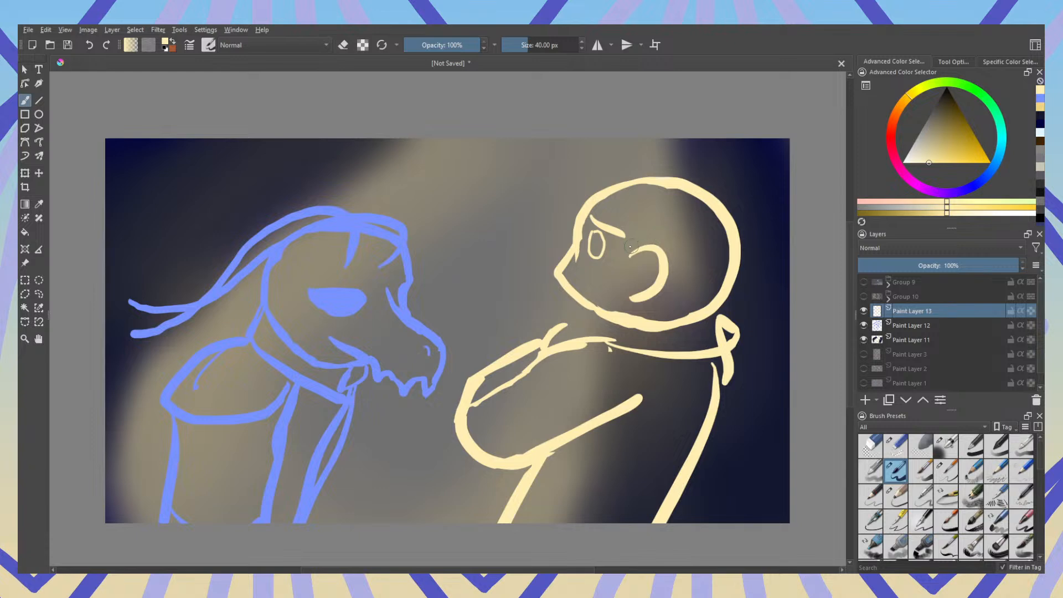
Step: Undo the cream figure's ear and redraw it as a narrower curve on the side of the head
{"action": "key", "text": "ctrl+z"}
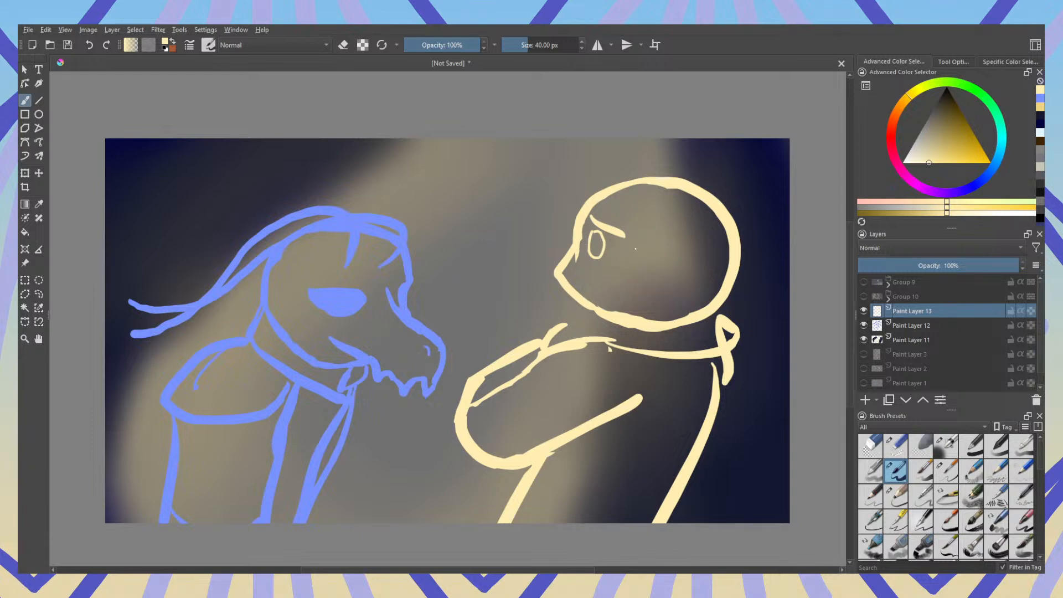
{"action": "mouse_move", "coordinate": [637, 247]}
{"action": "left_mouse_down"}
{"action": "mouse_move", "coordinate": [660, 276]}
{"action": "mouse_move", "coordinate": [634, 298]}
{"action": "left_mouse_up"}
{"action": "key", "text": "ctrl+z"}
{"action": "mouse_move", "coordinate": [638, 247]}
{"action": "left_mouse_down"}
{"action": "mouse_move", "coordinate": [664, 264]}
{"action": "mouse_move", "coordinate": [637, 296]}
{"action": "left_mouse_up"}
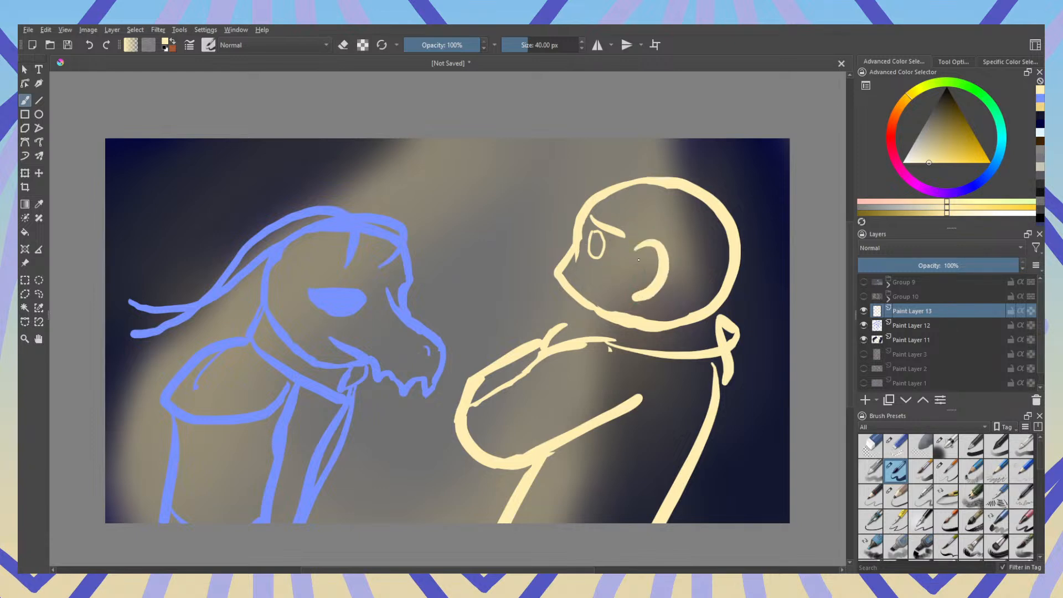
Step: Add jagged hair strokes in front of and below the ear, and erase the knot behind the cream figure's neck
{"action": "mouse_move", "coordinate": [627, 216]}
{"action": "left_mouse_down"}
{"action": "mouse_move", "coordinate": [630, 269]}
{"action": "mouse_move", "coordinate": [694, 309]}
{"action": "mouse_move", "coordinate": [736, 363]}
{"action": "left_mouse_up"}
{"action": "key", "text": "e"}
{"action": "key", "text": "e"}
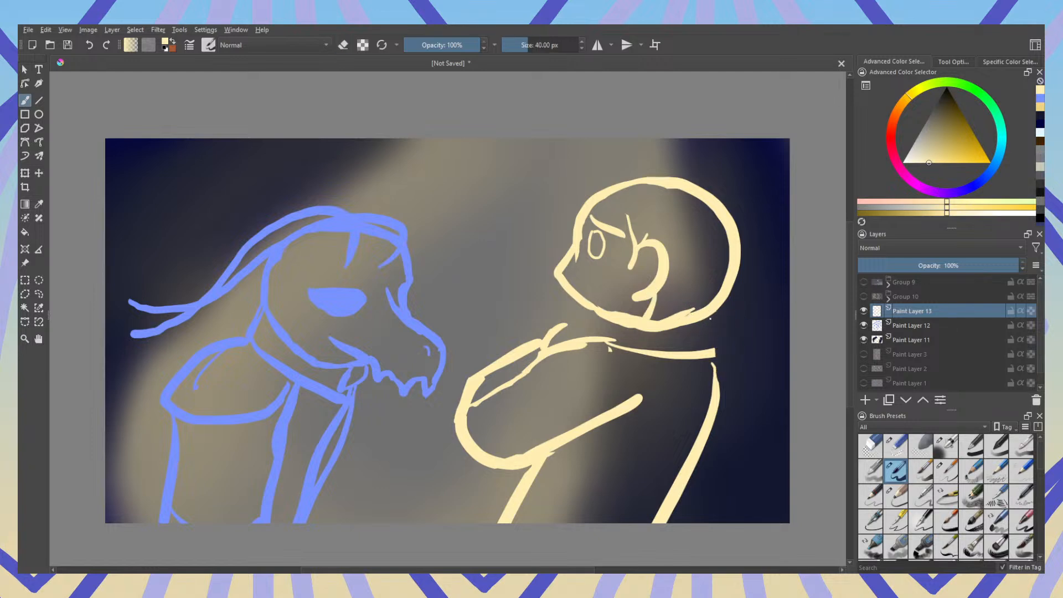
Step: Erase the cream figure's back line and redraw the nape and back further inward, down to the canvas edge
{"action": "key", "text": "e"}
{"action": "mouse_move", "coordinate": [715, 312]}
{"action": "left_mouse_down"}
{"action": "mouse_move", "coordinate": [698, 343]}
{"action": "mouse_move", "coordinate": [712, 356]}
{"action": "mouse_move", "coordinate": [661, 517]}
{"action": "left_mouse_up"}
{"action": "key", "text": "e"}
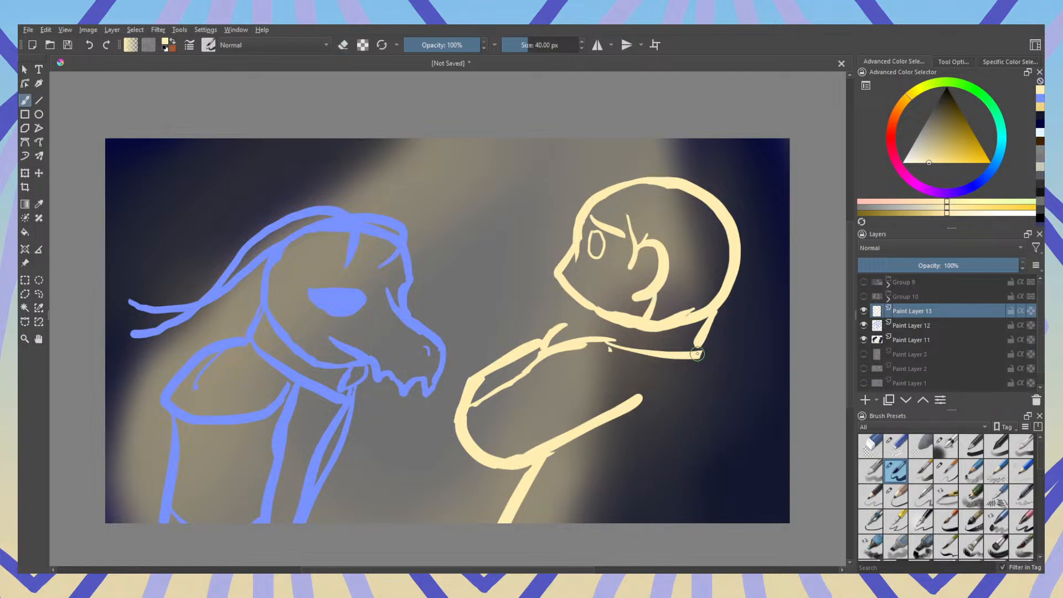
{"action": "mouse_move", "coordinate": [705, 334]}
{"action": "left_mouse_down"}
{"action": "mouse_move", "coordinate": [660, 485]}
{"action": "mouse_move", "coordinate": [648, 524]}
{"action": "left_mouse_up"}
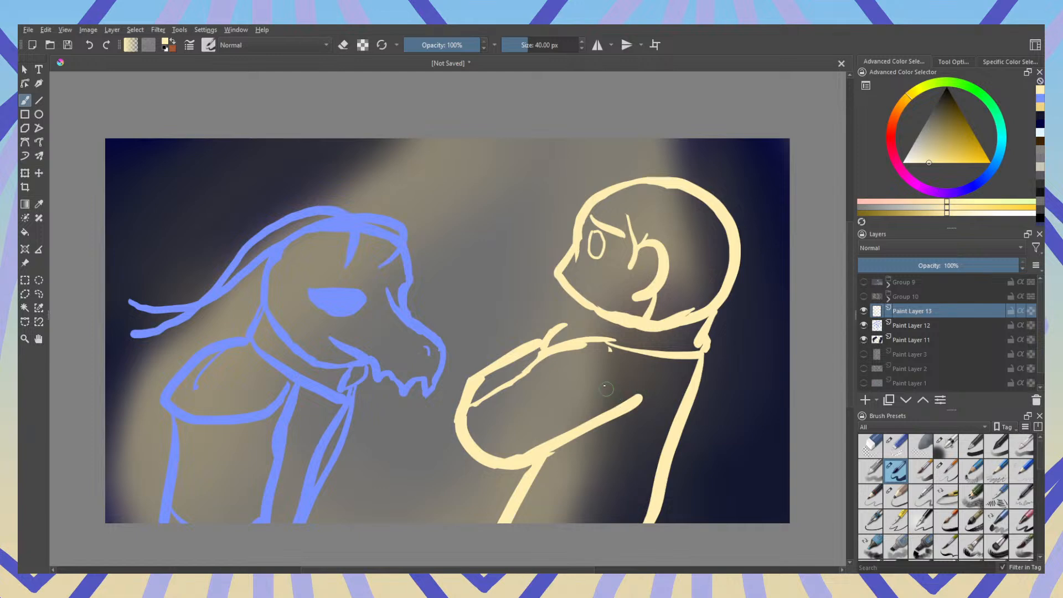
Step: Replace the cream figure's neckline with a collar band under the head and add a small knot at the chest
{"action": "mouse_move", "coordinate": [566, 339]}
{"action": "left_mouse_down"}
{"action": "mouse_move", "coordinate": [560, 318]}
{"action": "mouse_move", "coordinate": [553, 324]}
{"action": "mouse_move", "coordinate": [572, 316]}
{"action": "mouse_move", "coordinate": [542, 339]}
{"action": "left_mouse_up"}
{"action": "mouse_move", "coordinate": [603, 320]}
{"action": "left_mouse_down"}
{"action": "mouse_move", "coordinate": [609, 347]}
{"action": "mouse_move", "coordinate": [704, 354]}
{"action": "mouse_move", "coordinate": [673, 333]}
{"action": "mouse_move", "coordinate": [720, 319]}
{"action": "left_mouse_up"}
{"action": "key", "text": "e"}
{"action": "key", "text": "e"}
{"action": "mouse_move", "coordinate": [720, 320]}
{"action": "left_mouse_down"}
{"action": "mouse_move", "coordinate": [700, 348]}
{"action": "mouse_move", "coordinate": [683, 351]}
{"action": "mouse_move", "coordinate": [648, 324]}
{"action": "mouse_move", "coordinate": [710, 333]}
{"action": "mouse_move", "coordinate": [684, 354]}
{"action": "left_mouse_up"}
{"action": "key", "text": "e"}
{"action": "key", "text": "e"}
{"action": "mouse_move", "coordinate": [598, 328]}
{"action": "left_mouse_down"}
{"action": "mouse_move", "coordinate": [689, 347]}
{"action": "mouse_move", "coordinate": [715, 328]}
{"action": "mouse_move", "coordinate": [685, 409]}
{"action": "left_mouse_up"}
{"action": "key", "text": "e"}
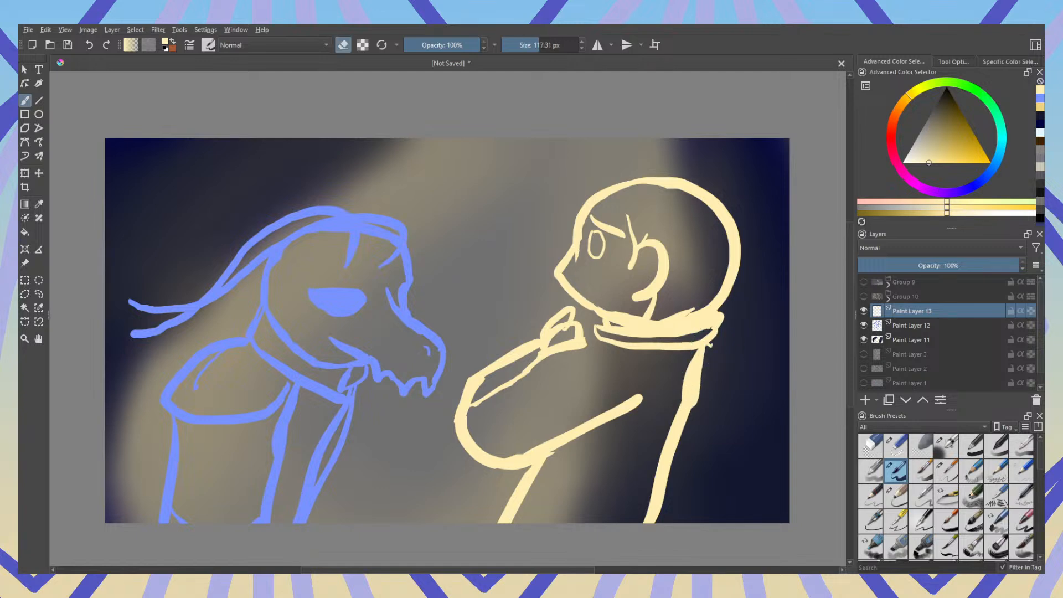
Step: Draw a narrow looped fold on the cream figure's upper back, just below the collar
{"action": "left_click_drag", "start_coordinate": [684, 368], "coordinate": [666, 416]}
{"action": "key", "text": "e"}
{"action": "mouse_move", "coordinate": [708, 348]}
{"action": "left_mouse_down"}
{"action": "mouse_move", "coordinate": [718, 363]}
{"action": "mouse_move", "coordinate": [680, 424]}
{"action": "left_mouse_up"}
{"action": "left_click_drag", "start_coordinate": [700, 381], "coordinate": [693, 371]}
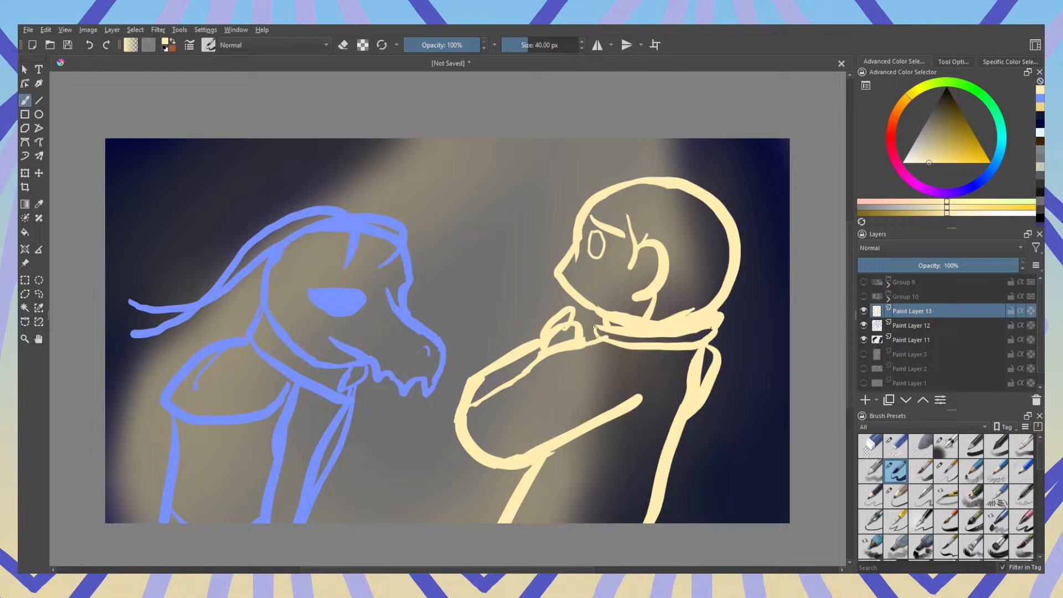
Step: Add a pointed fringe above the brow, erase the old top of the head and redraw it as a hair outline
{"action": "mouse_move", "coordinate": [577, 187]}
{"action": "left_mouse_down"}
{"action": "mouse_move", "coordinate": [579, 247]}
{"action": "mouse_move", "coordinate": [619, 205]}
{"action": "mouse_move", "coordinate": [623, 237]}
{"action": "mouse_move", "coordinate": [640, 220]}
{"action": "mouse_move", "coordinate": [604, 204]}
{"action": "mouse_move", "coordinate": [625, 187]}
{"action": "mouse_move", "coordinate": [660, 196]}
{"action": "mouse_move", "coordinate": [619, 170]}
{"action": "mouse_move", "coordinate": [577, 170]}
{"action": "mouse_move", "coordinate": [614, 175]}
{"action": "mouse_move", "coordinate": [598, 163]}
{"action": "mouse_move", "coordinate": [576, 173]}
{"action": "left_mouse_up"}
{"action": "key", "text": "e"}
{"action": "key", "text": "e"}
{"action": "key", "text": "e"}
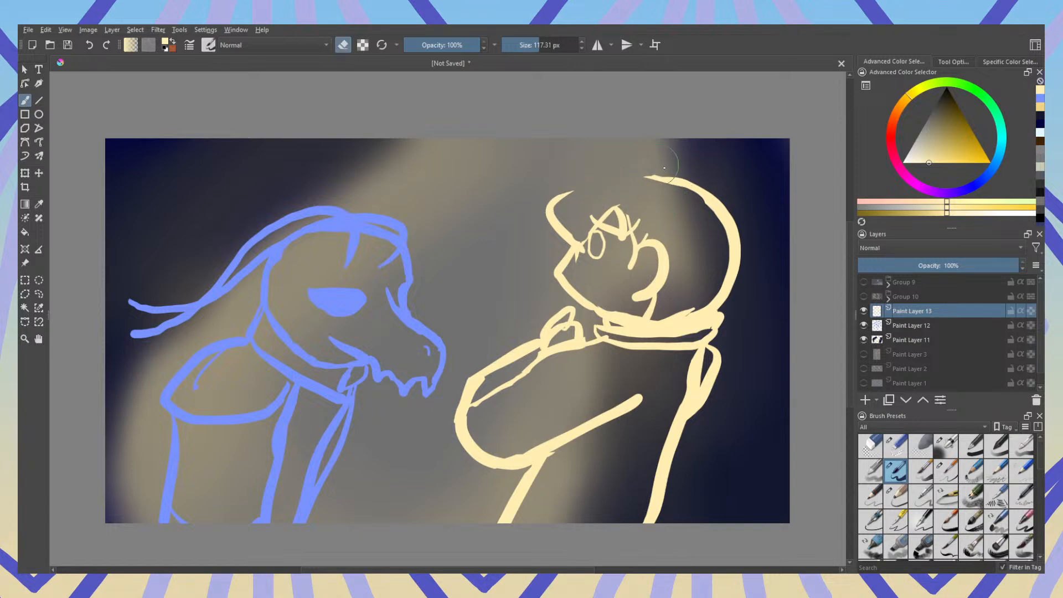
{"action": "key", "text": "e"}
{"action": "mouse_move", "coordinate": [672, 180]}
{"action": "left_mouse_down"}
{"action": "mouse_move", "coordinate": [577, 183]}
{"action": "mouse_move", "coordinate": [594, 187]}
{"action": "left_mouse_up"}
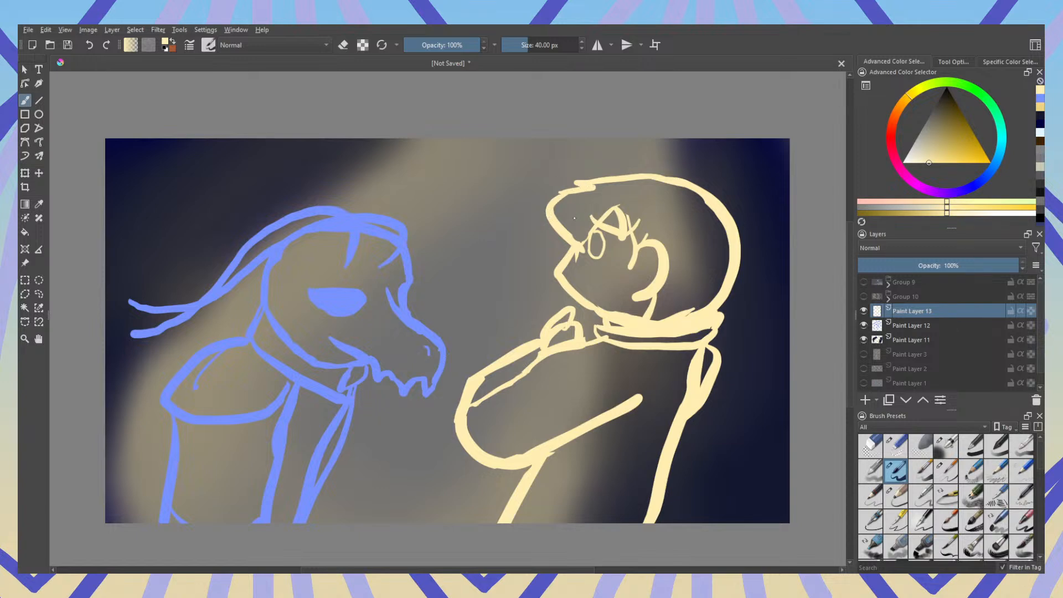
Step: Erase the back underside of the cream figure's head and draw spiky hair ends at the nape
{"action": "key", "text": "e"}
{"action": "mouse_move", "coordinate": [662, 311]}
{"action": "left_mouse_down"}
{"action": "mouse_move", "coordinate": [646, 319]}
{"action": "mouse_move", "coordinate": [719, 292]}
{"action": "mouse_move", "coordinate": [741, 313]}
{"action": "mouse_move", "coordinate": [714, 326]}
{"action": "left_mouse_up"}
{"action": "key", "text": "e"}
{"action": "mouse_move", "coordinate": [654, 301]}
{"action": "left_mouse_down"}
{"action": "mouse_move", "coordinate": [660, 332]}
{"action": "mouse_move", "coordinate": [616, 323]}
{"action": "mouse_move", "coordinate": [648, 339]}
{"action": "mouse_move", "coordinate": [686, 337]}
{"action": "mouse_move", "coordinate": [674, 343]}
{"action": "mouse_move", "coordinate": [717, 319]}
{"action": "mouse_move", "coordinate": [738, 331]}
{"action": "left_mouse_up"}
{"action": "key", "text": "e"}
{"action": "key", "text": "e"}
{"action": "key", "text": "e"}
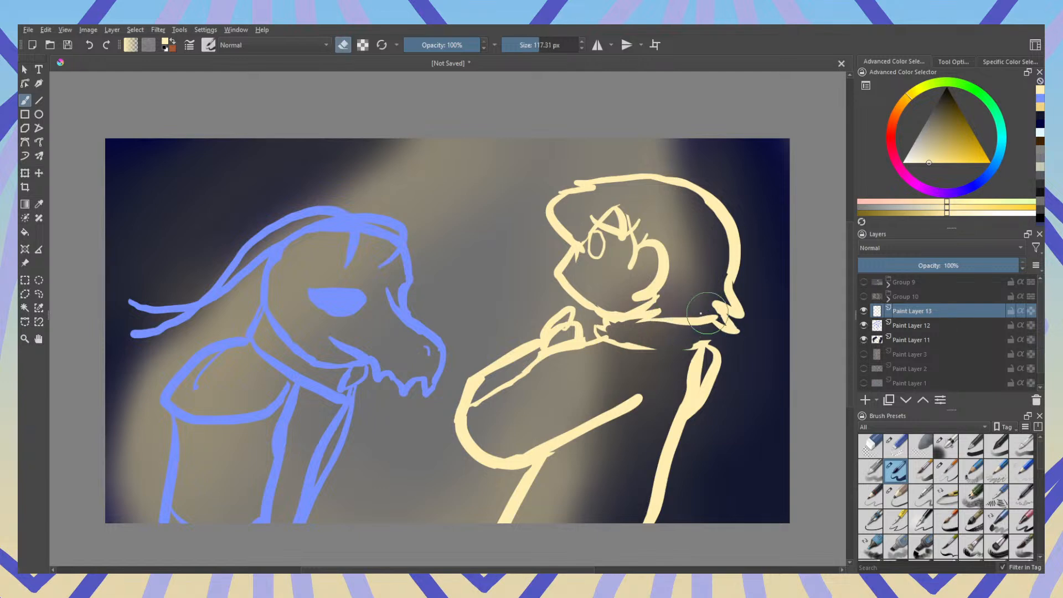
Step: Redraw the upper and lower edges of the cream figure's collar band beneath the hair
{"action": "mouse_move", "coordinate": [629, 331]}
{"action": "left_mouse_down"}
{"action": "mouse_move", "coordinate": [615, 326]}
{"action": "mouse_move", "coordinate": [704, 325]}
{"action": "left_mouse_up"}
{"action": "key", "text": "e"}
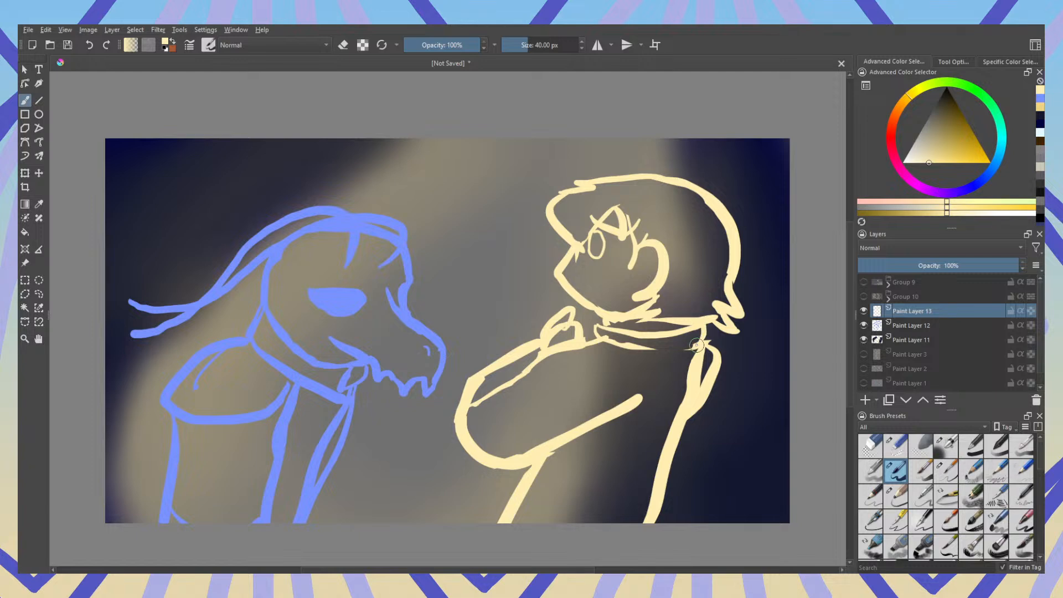
{"action": "key", "text": "e"}
{"action": "key", "text": "e"}
{"action": "mouse_move", "coordinate": [610, 348]}
{"action": "left_mouse_down"}
{"action": "mouse_move", "coordinate": [668, 347]}
{"action": "mouse_move", "coordinate": [709, 332]}
{"action": "left_mouse_up"}
{"action": "key", "text": "e"}
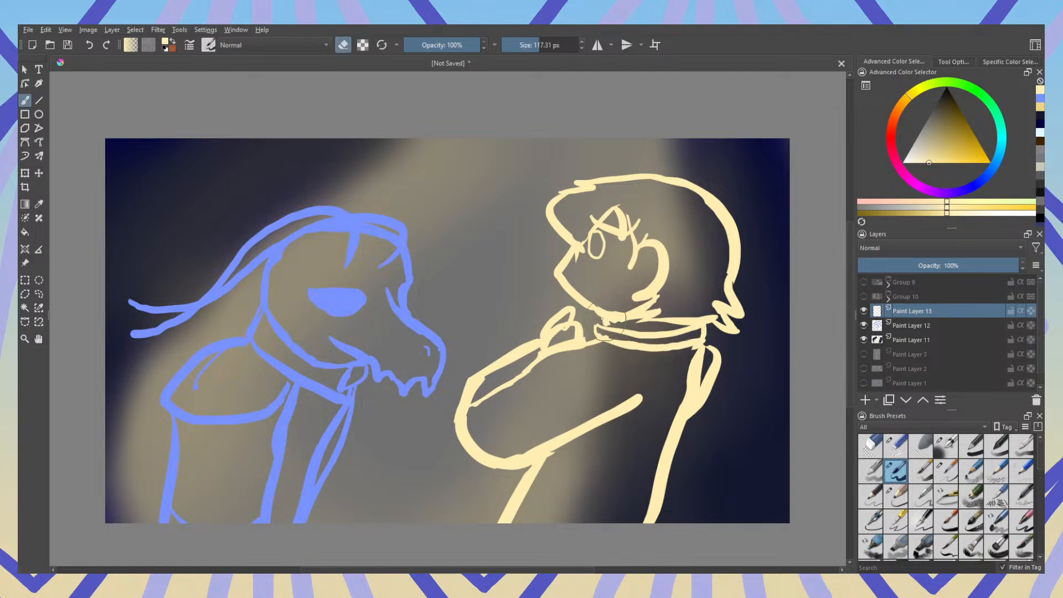
Step: Clean up the lines where the cream figure's chin meets the front end of the collar
{"action": "left_click_drag", "start_coordinate": [604, 320], "coordinate": [619, 325]}
{"action": "key", "text": "e"}
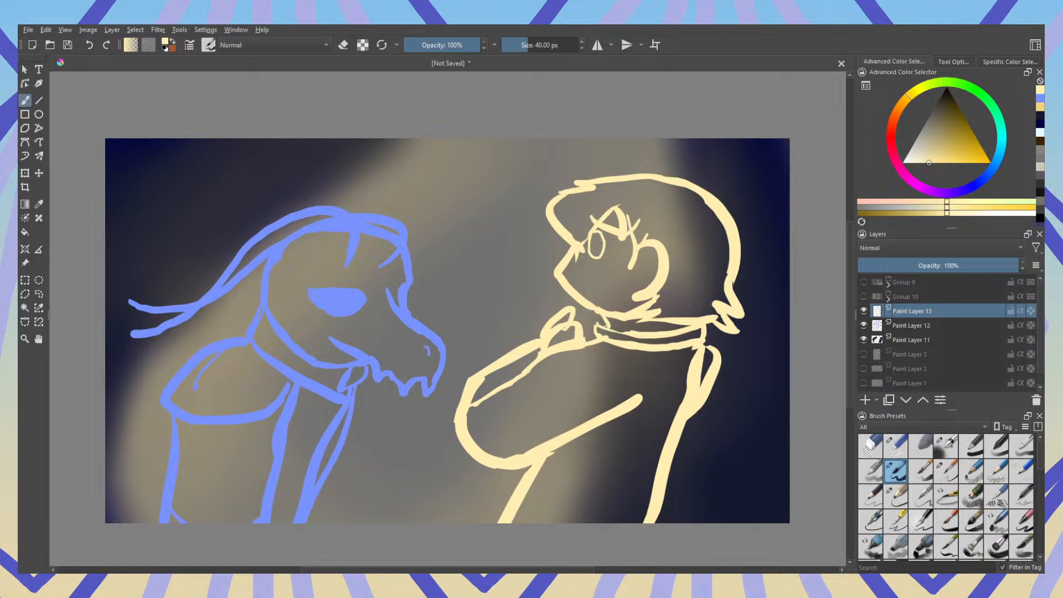
{"action": "key", "text": "e"}
{"action": "left_click_drag", "start_coordinate": [606, 315], "coordinate": [598, 327]}
{"action": "key", "text": "e"}
{"action": "key", "text": "e"}
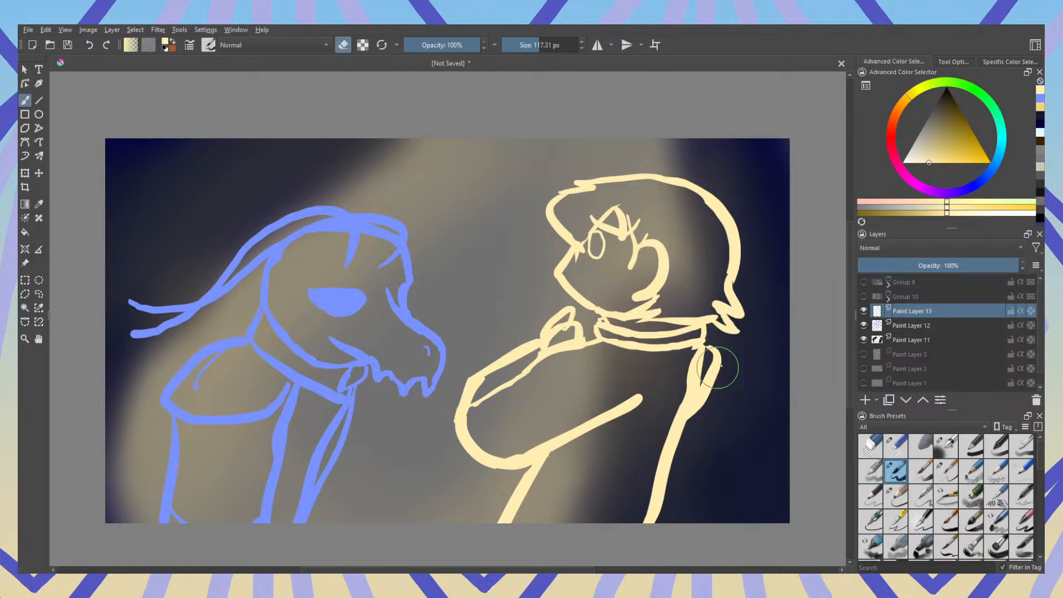
Step: Redraw the looped fold on the cream figure's back as a longer shape with a slim inner line
{"action": "key", "text": "e"}
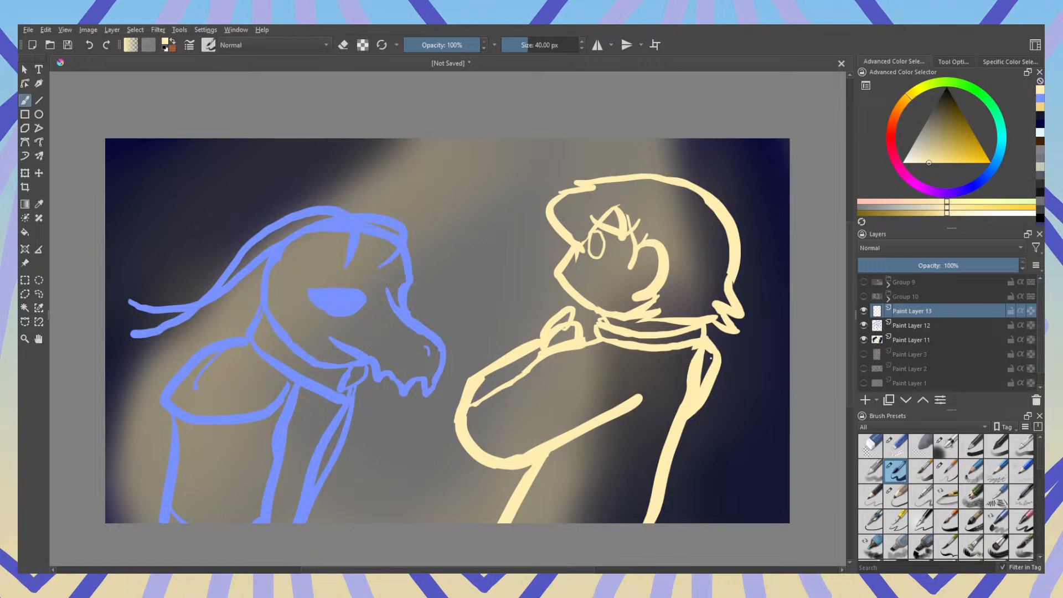
{"action": "key", "text": "e"}
{"action": "left_click_drag", "start_coordinate": [712, 358], "coordinate": [685, 435]}
{"action": "key", "text": "e"}
{"action": "left_click_drag", "start_coordinate": [704, 351], "coordinate": [671, 434]}
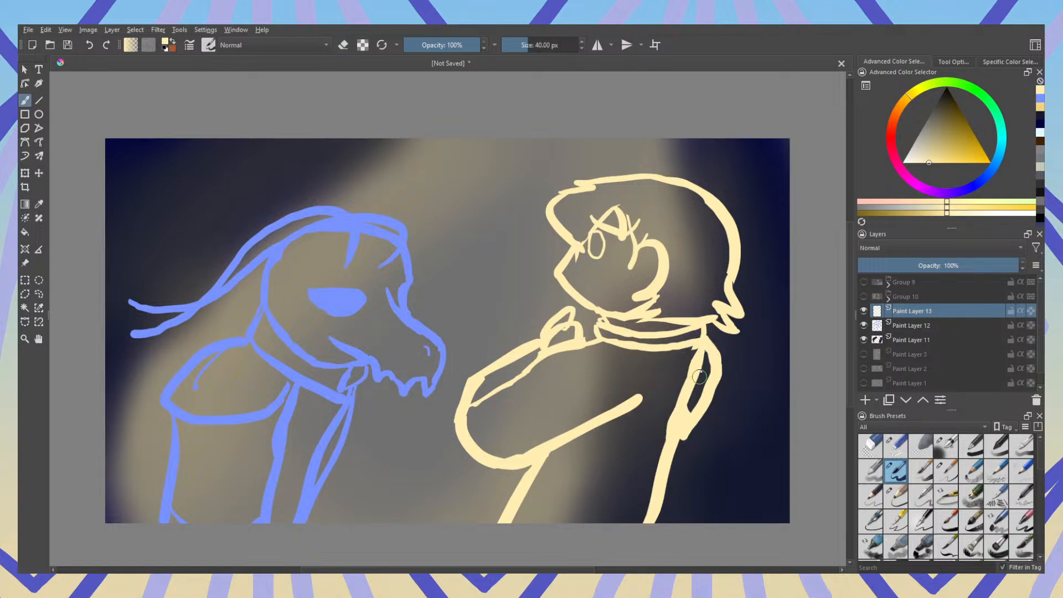
{"action": "key", "text": "ctrl+z"}
{"action": "left_click_drag", "start_coordinate": [701, 359], "coordinate": [671, 435]}
{"action": "key", "text": "ctrl+z"}
{"action": "left_click_drag", "start_coordinate": [691, 381], "coordinate": [667, 457]}
{"action": "key", "text": "e"}
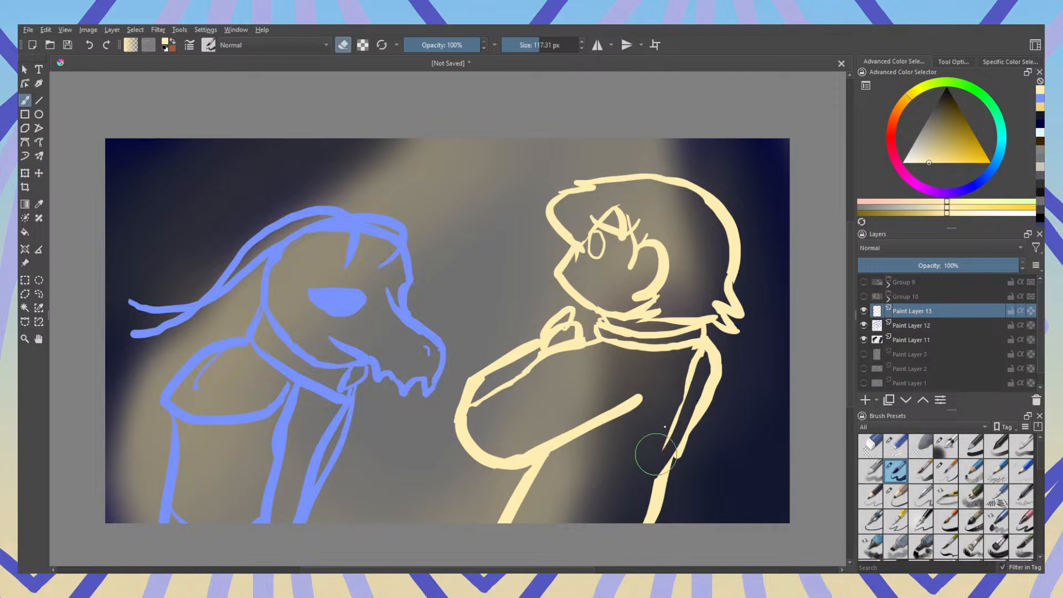
{"action": "key", "text": "e"}
{"action": "left_click_drag", "start_coordinate": [699, 354], "coordinate": [655, 492]}
{"action": "key", "text": "e"}
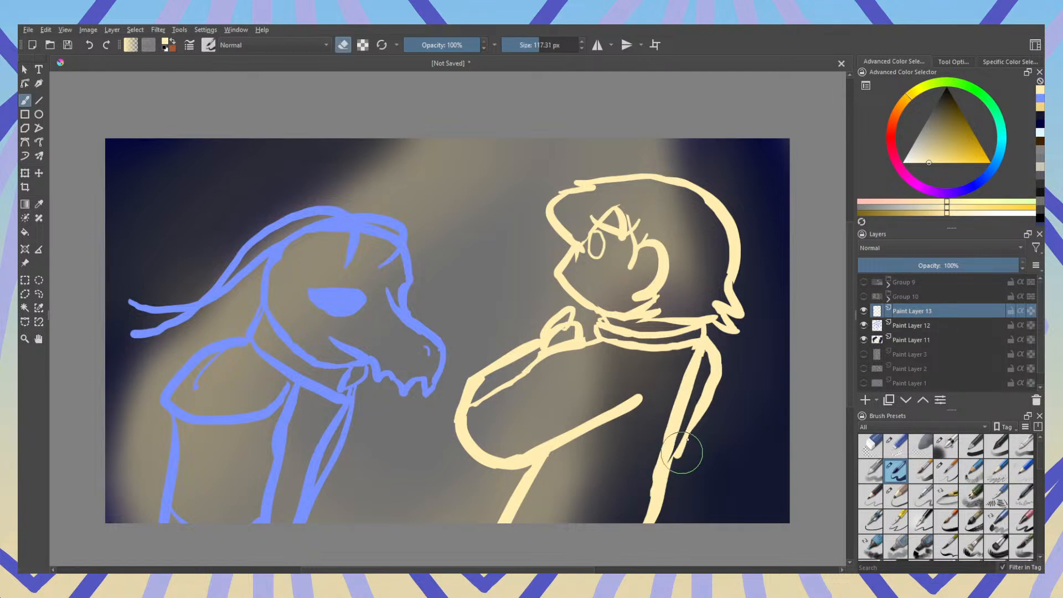
Step: Erase the cream figure's lower back line below the fold and redraw it slanting down to the canvas edge
{"action": "key", "text": "e"}
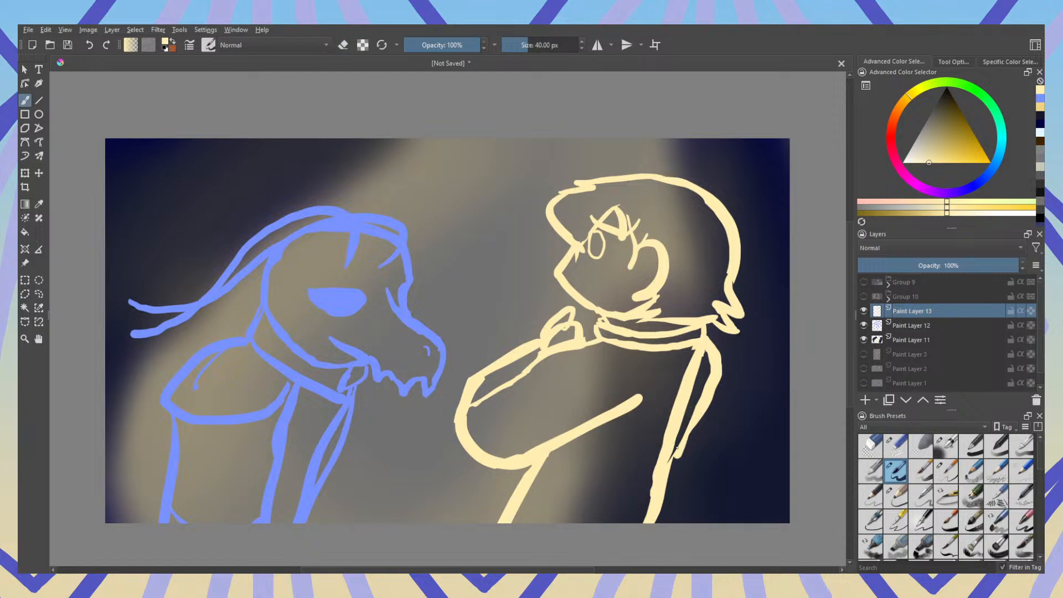
{"action": "left_click_drag", "start_coordinate": [667, 477], "coordinate": [686, 448]}
{"action": "key", "text": "e"}
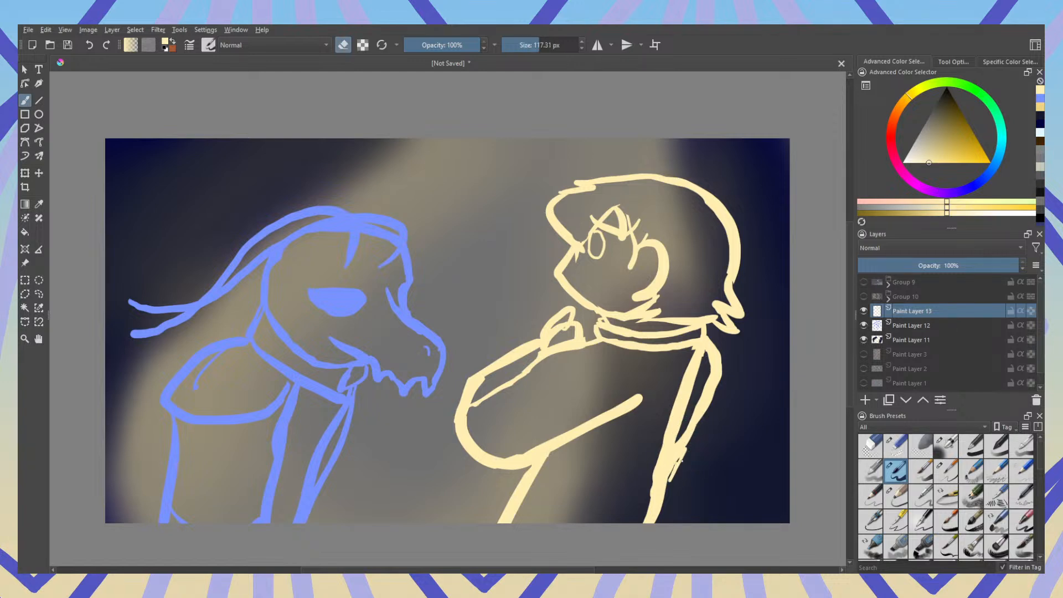
{"action": "left_click_drag", "start_coordinate": [698, 456], "coordinate": [668, 526]}
{"action": "key", "text": "e"}
{"action": "left_click_drag", "start_coordinate": [677, 451], "coordinate": [625, 562]}
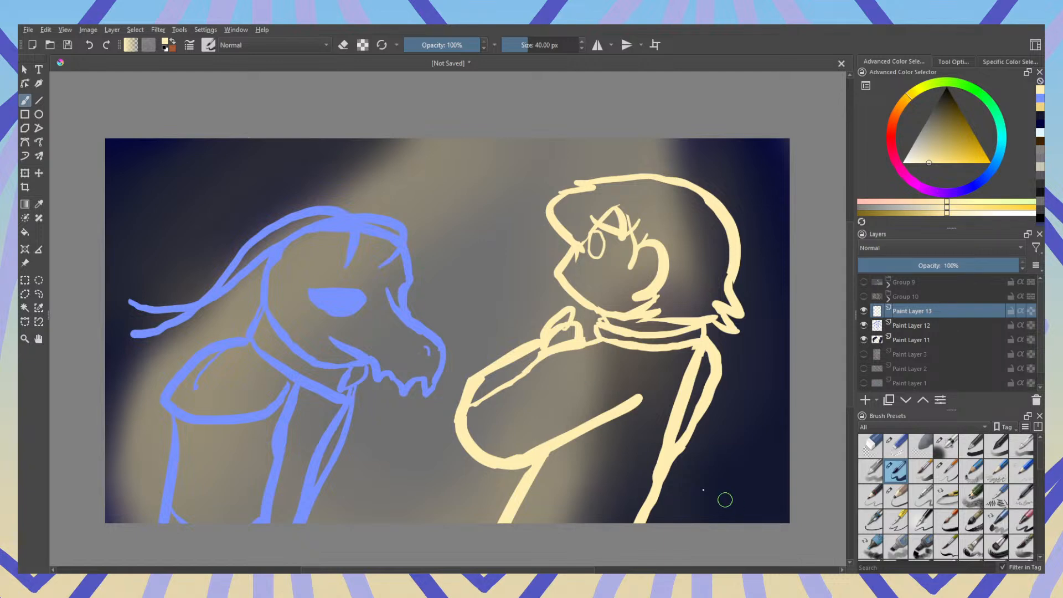
Step: Check the drawing mirrored, then on Paint Layer 12 redraw the blue creature's collar knot beneath the jaw in its sampled blue
{"action": "key", "text": "m"}
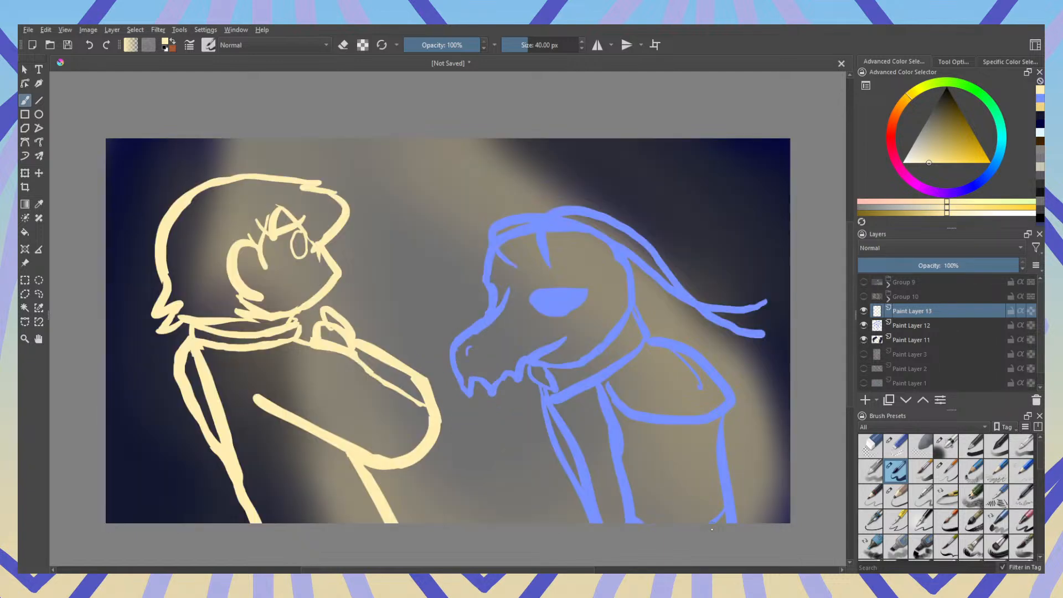
{"action": "key", "text": "m"}
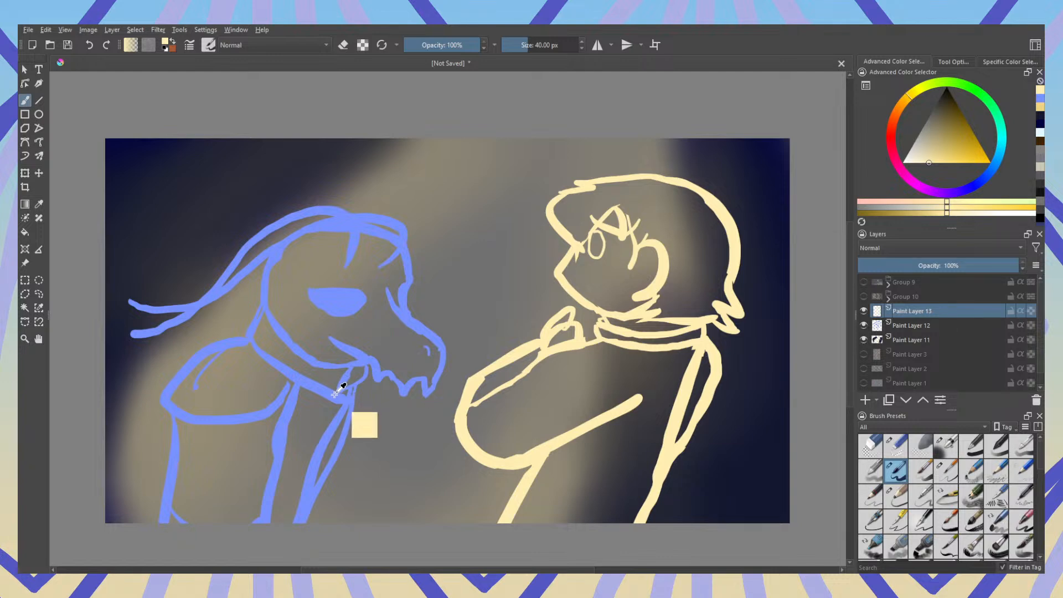
{"action": "left_click", "coordinate": [345, 381], "text": "ctrl"}
{"action": "left_click", "coordinate": [920, 327]}
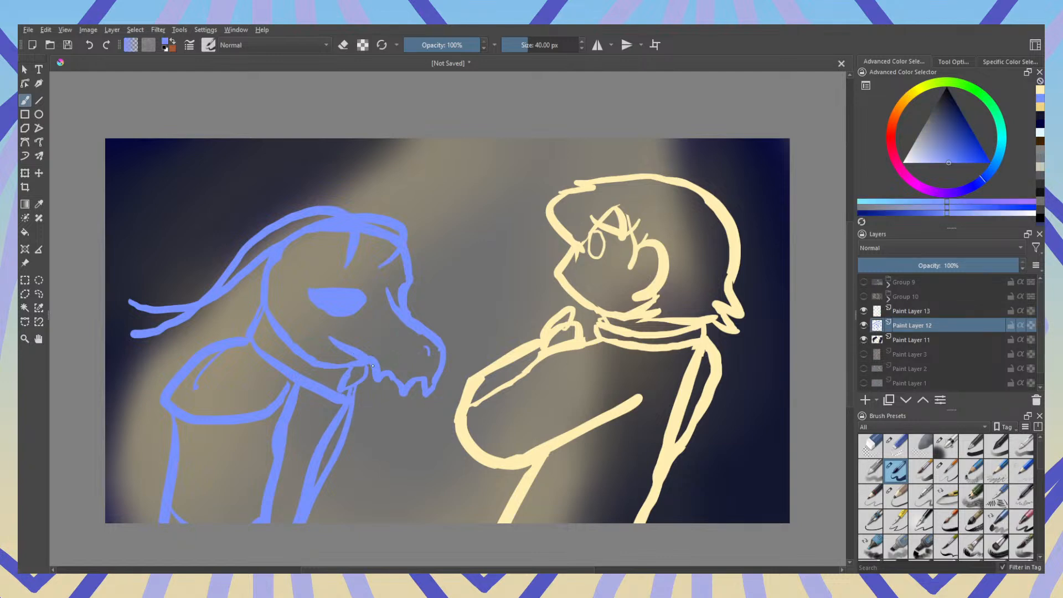
{"action": "key", "text": "e"}
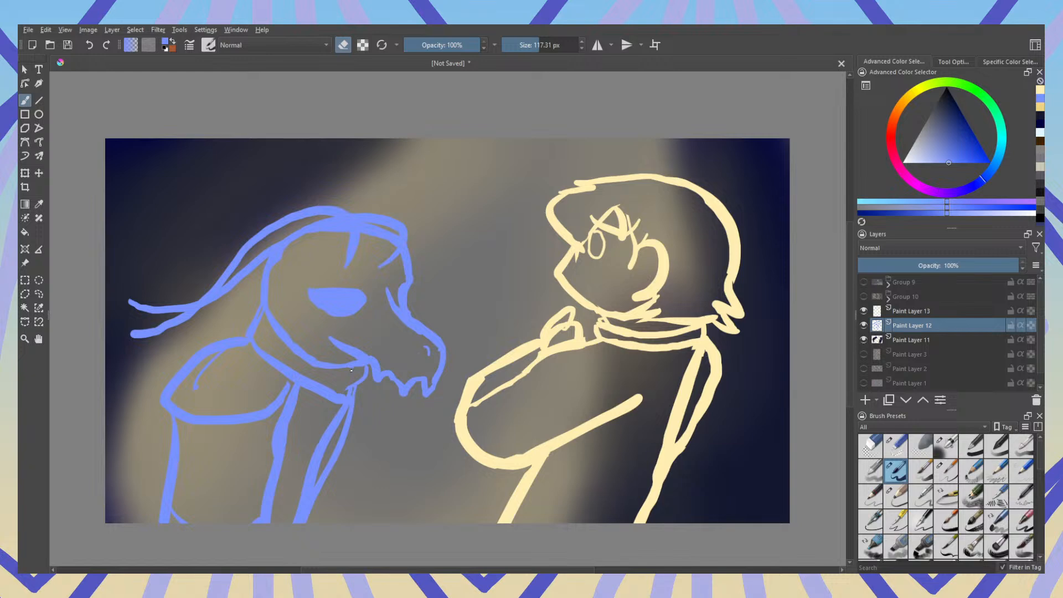
{"action": "key", "text": "e"}
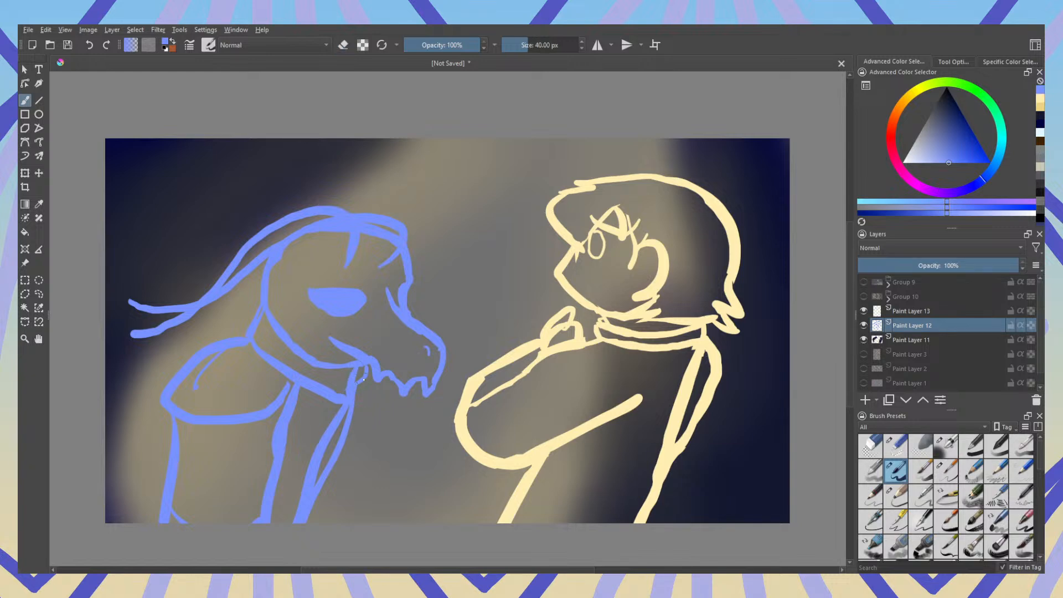
{"action": "left_click_drag", "start_coordinate": [363, 380], "coordinate": [331, 457]}
{"action": "key", "text": "ctrl+z"}
{"action": "left_click_drag", "start_coordinate": [357, 386], "coordinate": [339, 445]}
Step: On Paint Layer 11, airbrush sampled dark navy shadow behind the blue creature's head and body, raising the brush opacity to 52%
{"action": "left_click", "coordinate": [946, 340]}
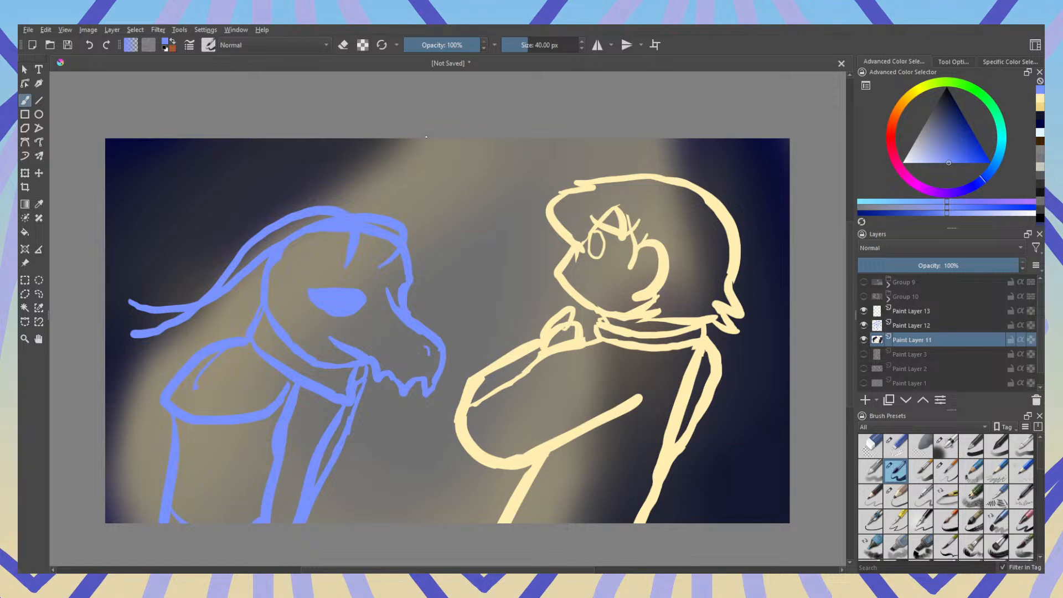
{"action": "left_click", "coordinate": [140, 153], "text": "ctrl"}
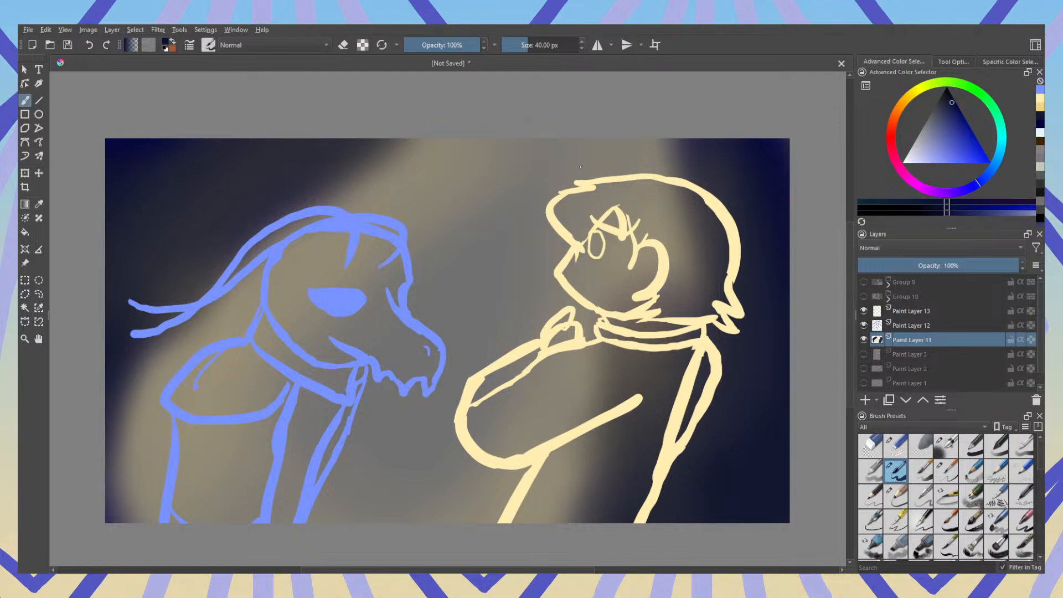
{"action": "left_click", "coordinate": [940, 443]}
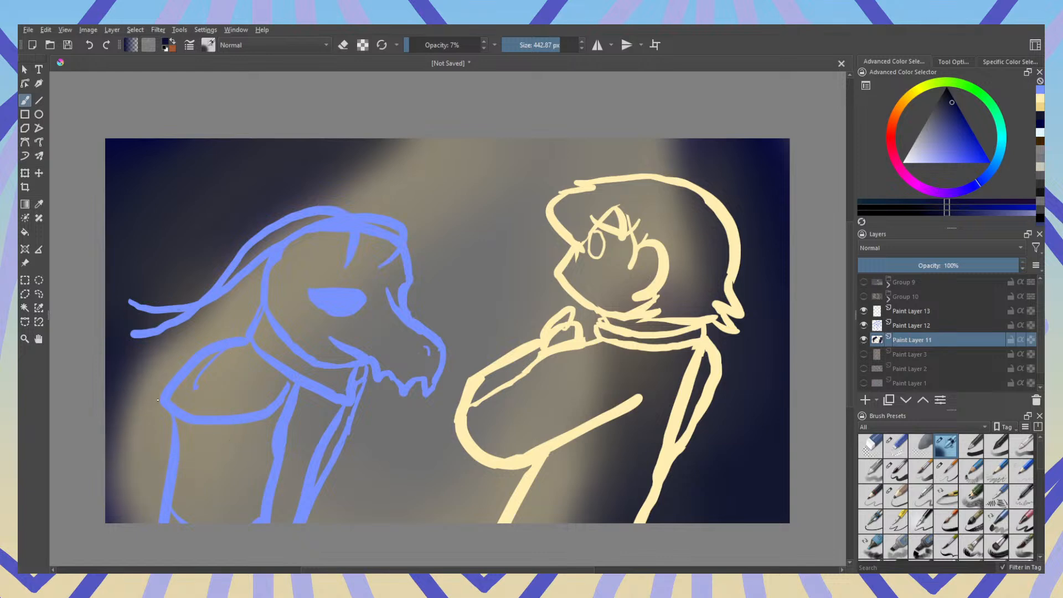
{"action": "mouse_move", "coordinate": [142, 380]}
{"action": "left_mouse_down"}
{"action": "mouse_move", "coordinate": [157, 358]}
{"action": "mouse_move", "coordinate": [119, 493]}
{"action": "left_mouse_up"}
{"action": "left_click", "coordinate": [445, 44]}
{"action": "mouse_move", "coordinate": [123, 456]}
{"action": "left_mouse_down"}
{"action": "mouse_move", "coordinate": [158, 366]}
{"action": "mouse_move", "coordinate": [321, 190]}
{"action": "mouse_move", "coordinate": [381, 148]}
{"action": "left_mouse_up"}
{"action": "mouse_move", "coordinate": [213, 392]}
{"action": "left_mouse_down"}
{"action": "mouse_move", "coordinate": [201, 476]}
{"action": "mouse_move", "coordinate": [157, 481]}
{"action": "mouse_move", "coordinate": [157, 385]}
{"action": "mouse_move", "coordinate": [220, 315]}
{"action": "mouse_move", "coordinate": [299, 274]}
{"action": "mouse_move", "coordinate": [221, 449]}
{"action": "left_mouse_up"}
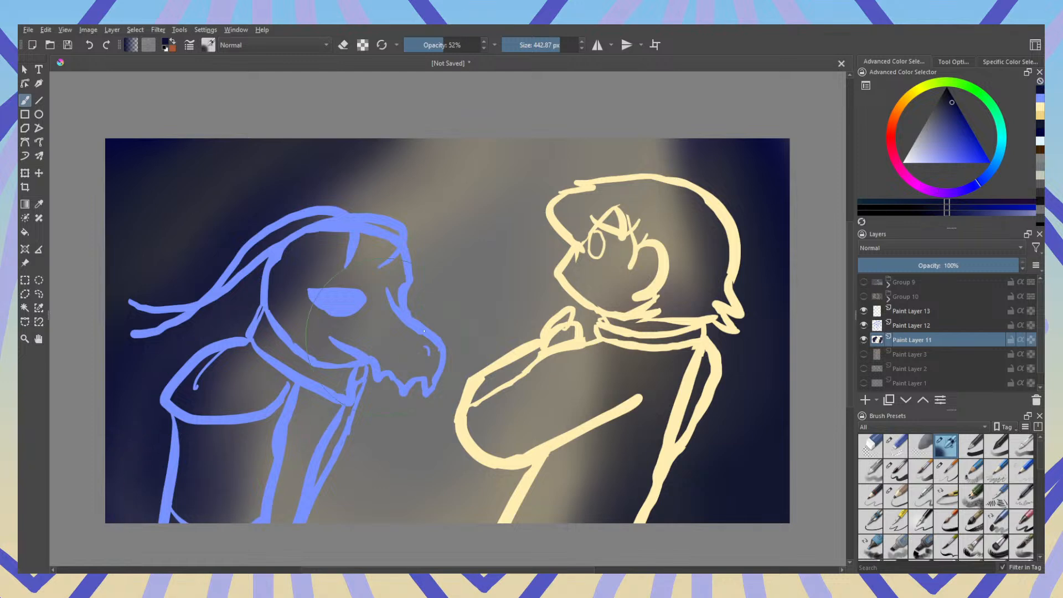
Step: Airbrush a pale yellow glow between the two figures and brighten its centre with near-white
{"action": "left_click", "coordinate": [451, 158], "text": "ctrl"}
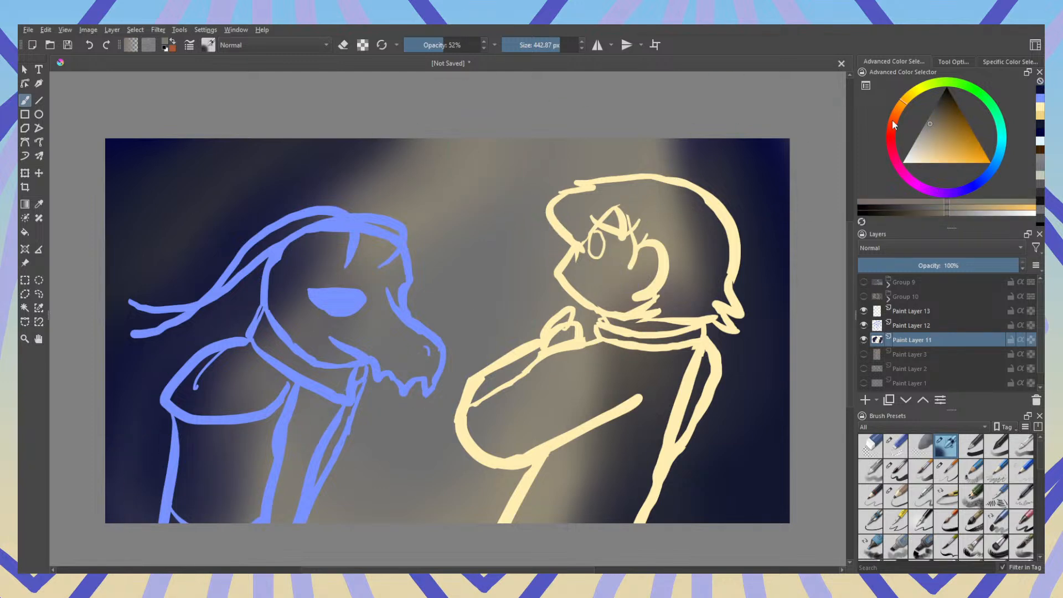
{"action": "left_click", "coordinate": [913, 92]}
{"action": "left_click", "coordinate": [934, 162]}
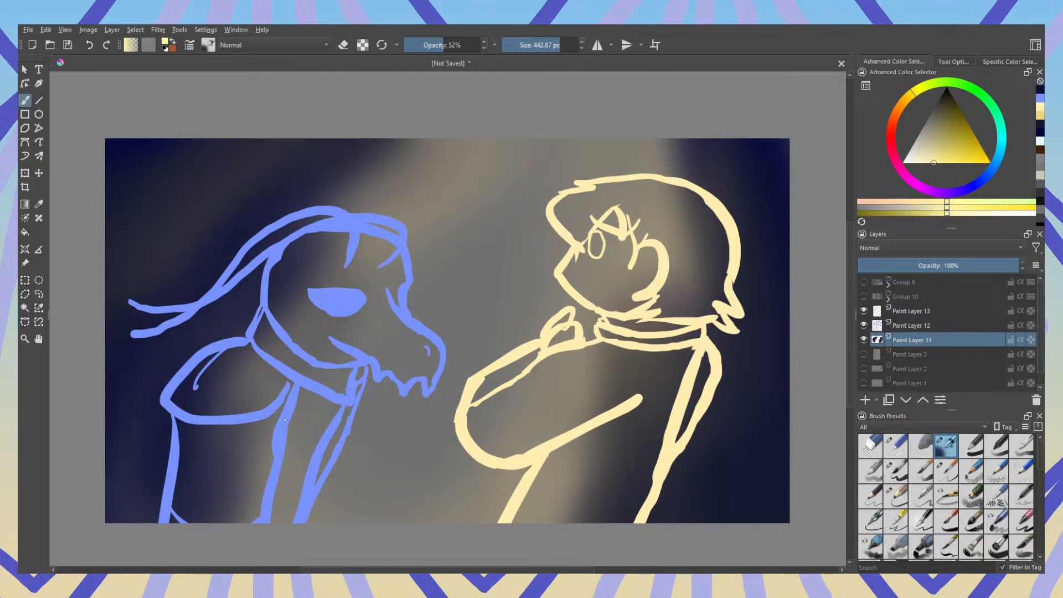
{"action": "mouse_move", "coordinate": [249, 499]}
{"action": "left_mouse_down"}
{"action": "mouse_move", "coordinate": [332, 397]}
{"action": "mouse_move", "coordinate": [376, 321]}
{"action": "mouse_move", "coordinate": [426, 288]}
{"action": "mouse_move", "coordinate": [438, 310]}
{"action": "mouse_move", "coordinate": [488, 249]}
{"action": "mouse_move", "coordinate": [355, 499]}
{"action": "mouse_move", "coordinate": [422, 361]}
{"action": "mouse_move", "coordinate": [467, 375]}
{"action": "left_mouse_up"}
{"action": "left_click", "coordinate": [905, 163]}
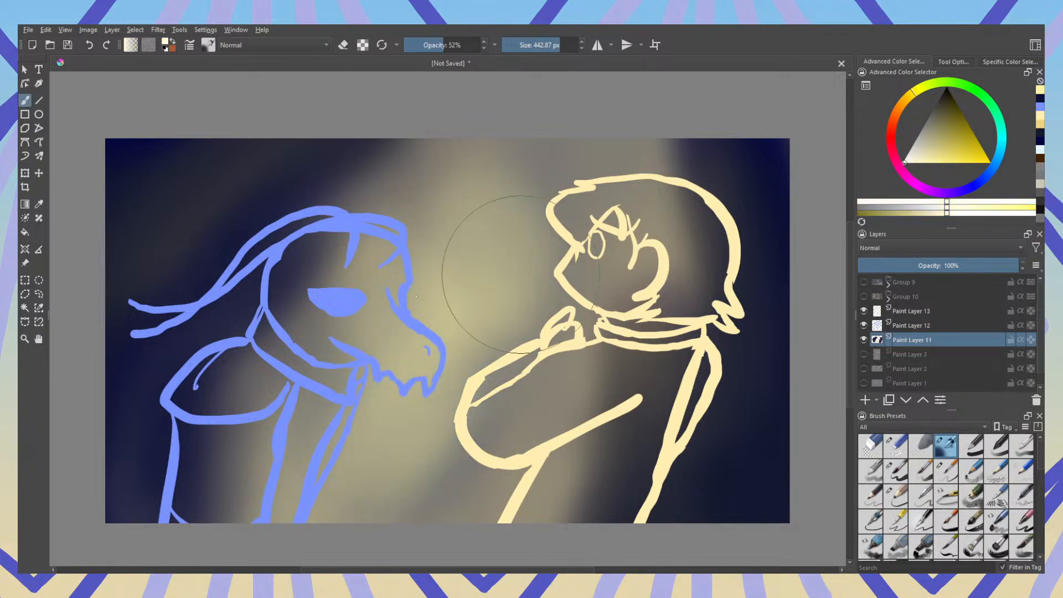
{"action": "mouse_move", "coordinate": [450, 327]}
{"action": "left_mouse_down"}
{"action": "mouse_move", "coordinate": [443, 233]}
{"action": "mouse_move", "coordinate": [404, 427]}
{"action": "mouse_move", "coordinate": [412, 451]}
{"action": "mouse_move", "coordinate": [377, 421]}
{"action": "mouse_move", "coordinate": [444, 388]}
{"action": "mouse_move", "coordinate": [493, 266]}
{"action": "mouse_move", "coordinate": [461, 352]}
{"action": "left_mouse_up"}
{"action": "mouse_move", "coordinate": [403, 435]}
{"action": "left_mouse_down"}
{"action": "mouse_move", "coordinate": [396, 460]}
{"action": "mouse_move", "coordinate": [443, 382]}
{"action": "mouse_move", "coordinate": [423, 464]}
{"action": "left_mouse_up"}
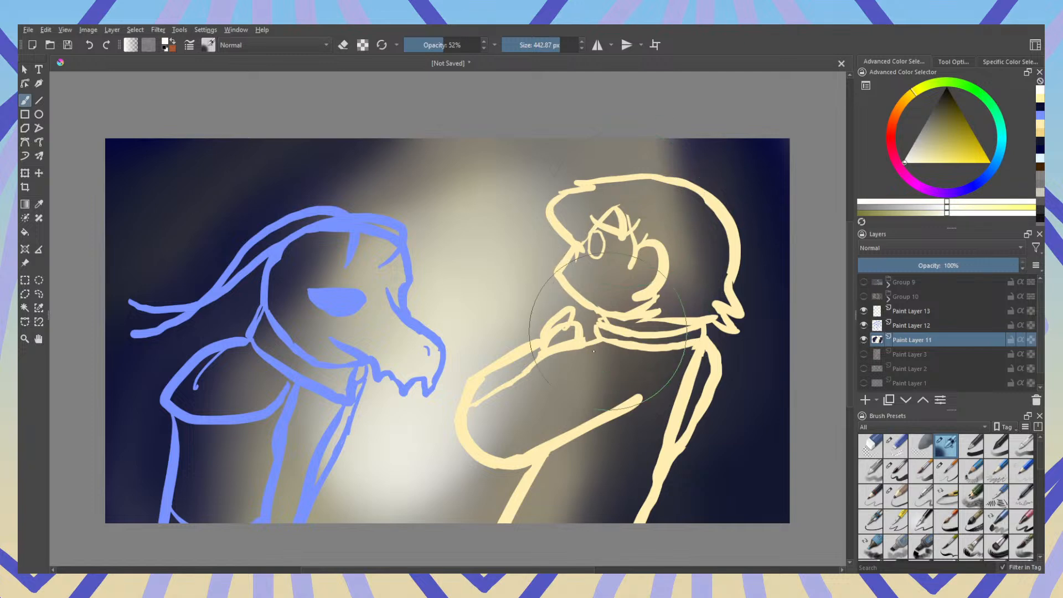
Step: Airbrush sampled dark navy at about 156 px over the blue creature's head, neck, shoulder and arm, and into the background above its head
{"action": "left_click", "coordinate": [194, 390], "text": "ctrl"}
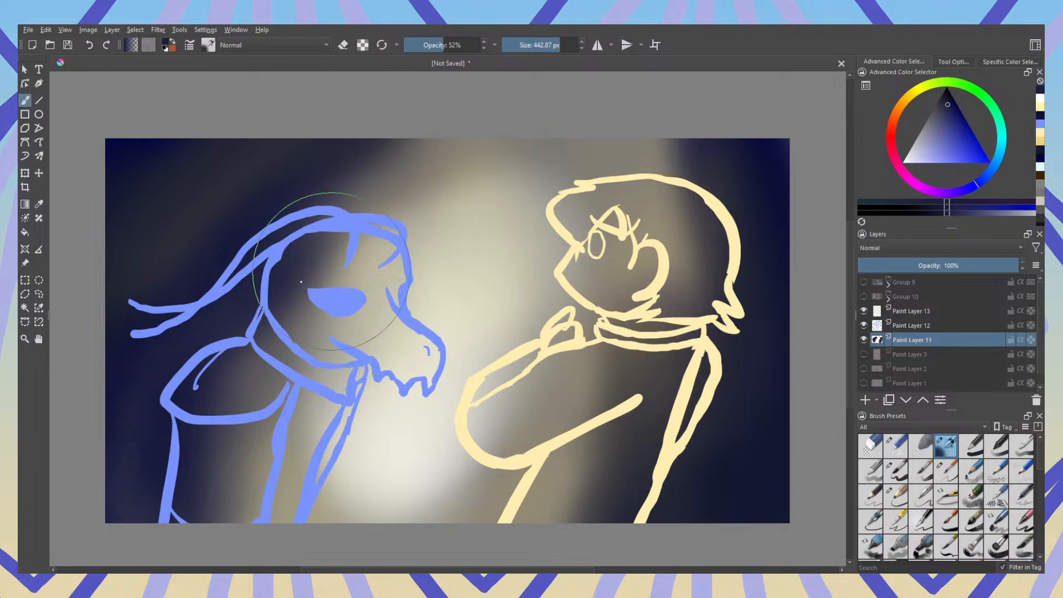
{"action": "left_click", "coordinate": [542, 47]}
{"action": "mouse_move", "coordinate": [288, 358]}
{"action": "left_mouse_down"}
{"action": "mouse_move", "coordinate": [296, 339]}
{"action": "mouse_move", "coordinate": [296, 362]}
{"action": "mouse_move", "coordinate": [318, 371]}
{"action": "left_mouse_up"}
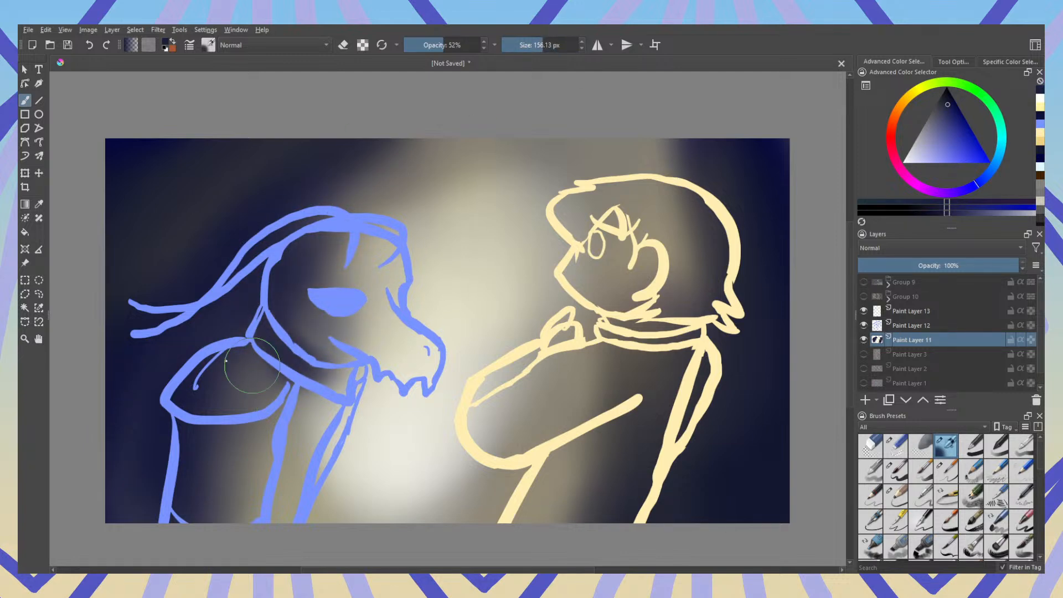
{"action": "mouse_move", "coordinate": [245, 372]}
{"action": "left_mouse_down"}
{"action": "mouse_move", "coordinate": [214, 402]}
{"action": "mouse_move", "coordinate": [255, 412]}
{"action": "mouse_move", "coordinate": [218, 398]}
{"action": "left_mouse_up"}
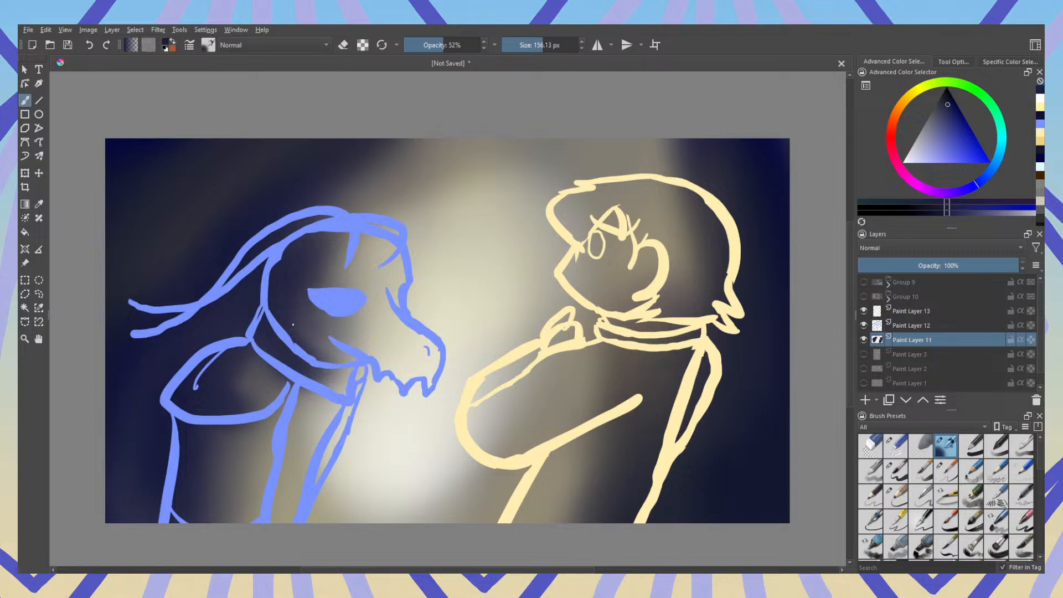
{"action": "mouse_move", "coordinate": [327, 258]}
{"action": "left_mouse_down"}
{"action": "mouse_move", "coordinate": [377, 247]}
{"action": "mouse_move", "coordinate": [339, 265]}
{"action": "left_mouse_up"}
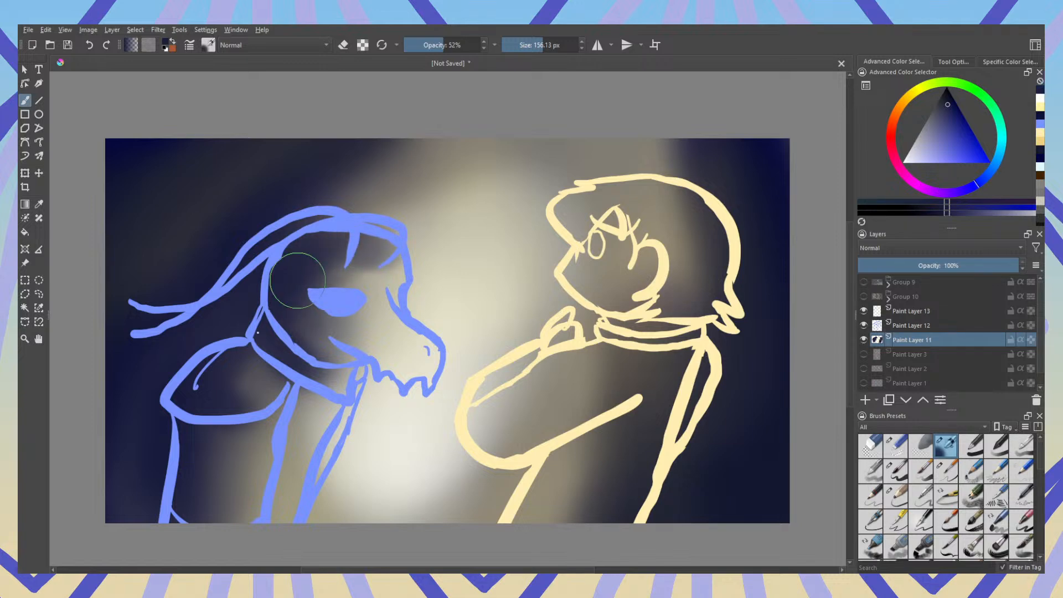
{"action": "mouse_move", "coordinate": [238, 470]}
{"action": "left_mouse_down"}
{"action": "mouse_move", "coordinate": [316, 410]}
{"action": "mouse_move", "coordinate": [254, 498]}
{"action": "left_mouse_up"}
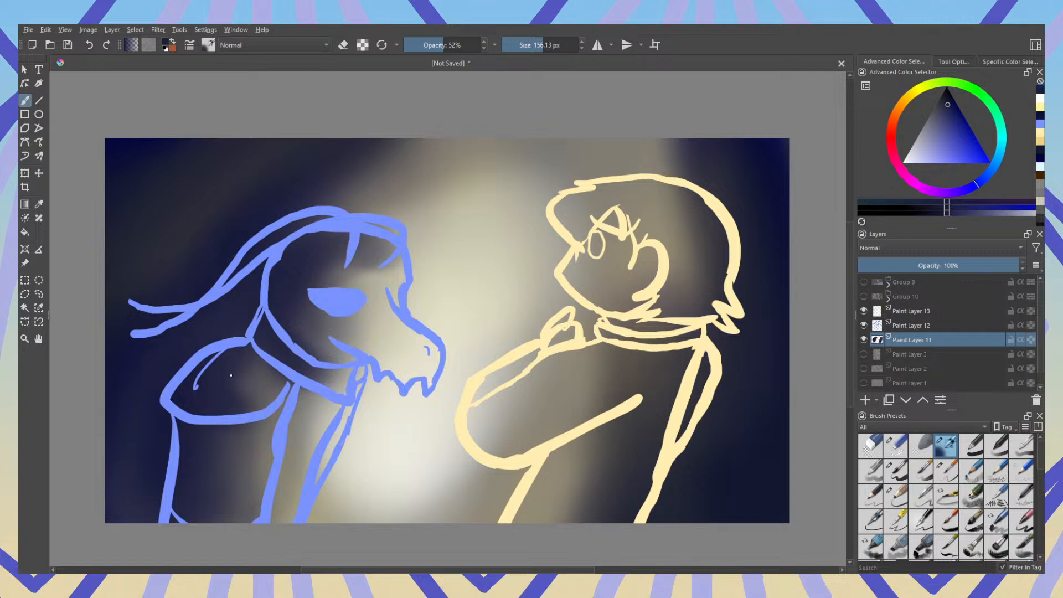
{"action": "mouse_move", "coordinate": [310, 368]}
{"action": "left_mouse_down"}
{"action": "mouse_move", "coordinate": [340, 400]}
{"action": "mouse_move", "coordinate": [295, 353]}
{"action": "mouse_move", "coordinate": [323, 385]}
{"action": "mouse_move", "coordinate": [349, 391]}
{"action": "mouse_move", "coordinate": [286, 395]}
{"action": "left_mouse_up"}
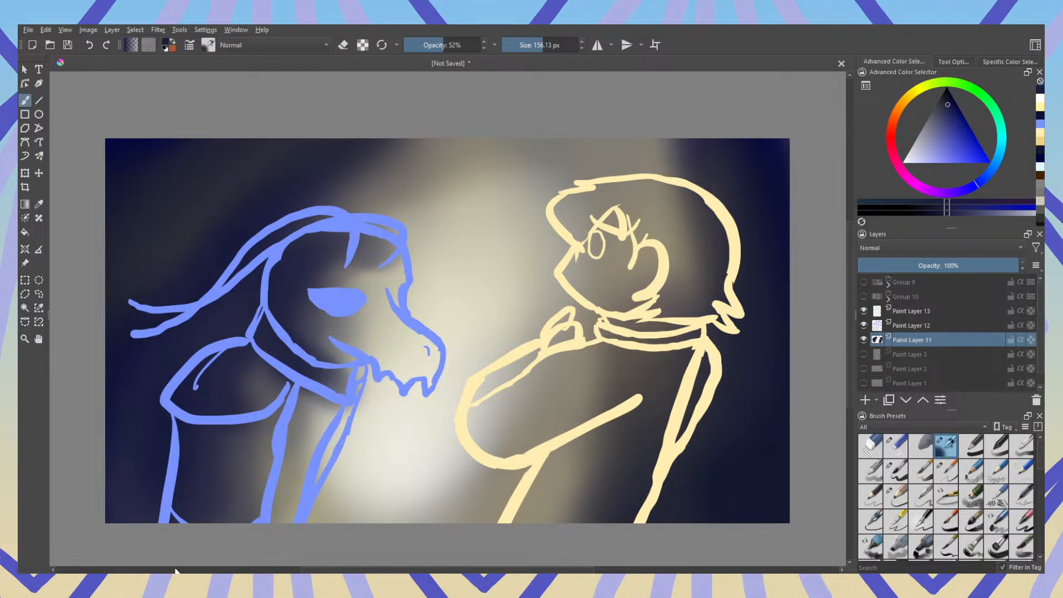
{"action": "left_click_drag", "start_coordinate": [296, 286], "coordinate": [382, 257]}
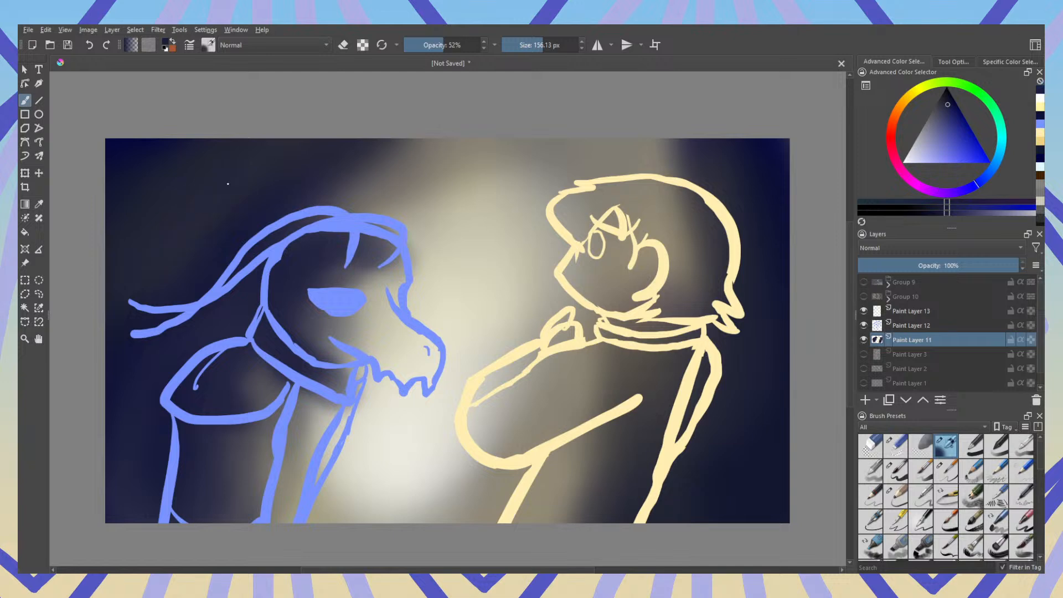
{"action": "mouse_move", "coordinate": [334, 199]}
{"action": "left_mouse_down"}
{"action": "mouse_move", "coordinate": [362, 194]}
{"action": "mouse_move", "coordinate": [390, 209]}
{"action": "mouse_move", "coordinate": [408, 136]}
{"action": "left_mouse_up"}
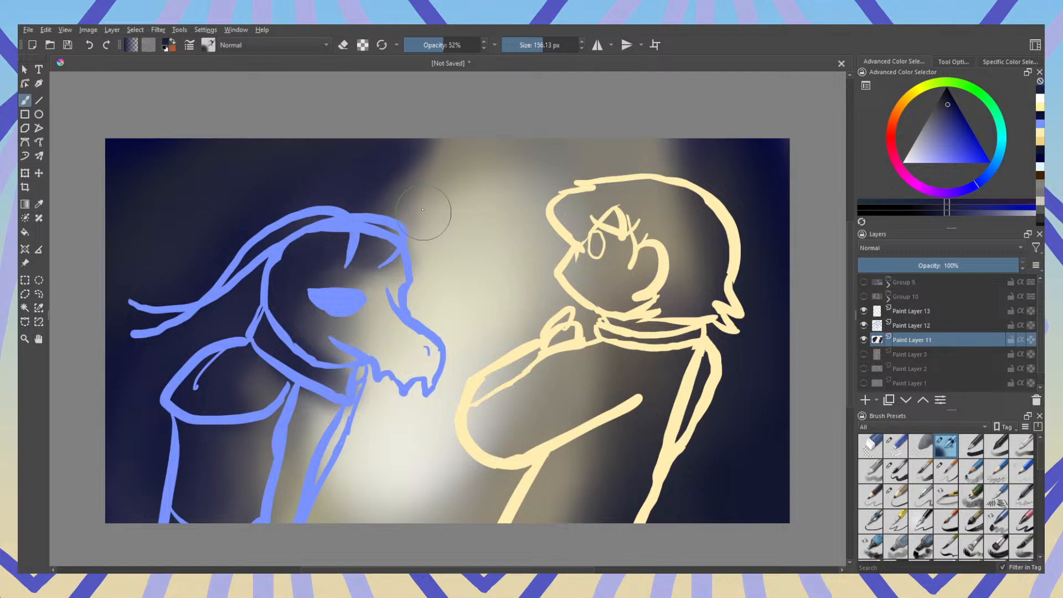
Step: Airbrush the sampled pale glow colour along the blue creature's face, above its brow and down the front of its body
{"action": "left_click", "coordinate": [492, 256], "text": "ctrl"}
{"action": "mouse_move", "coordinate": [378, 309]}
{"action": "left_mouse_down"}
{"action": "mouse_move", "coordinate": [377, 267]}
{"action": "mouse_move", "coordinate": [394, 264]}
{"action": "left_mouse_up"}
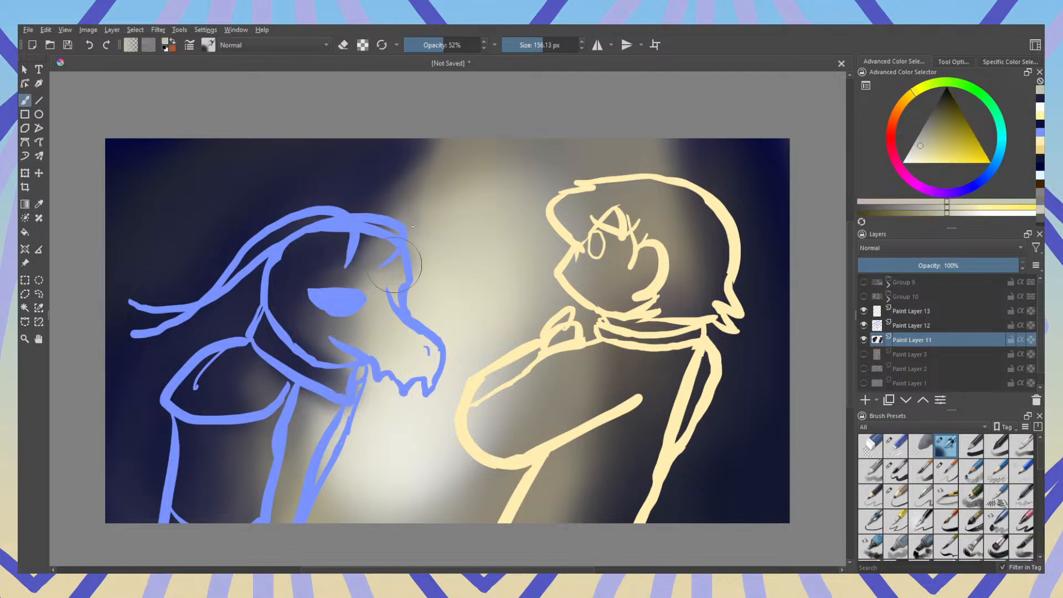
{"action": "mouse_move", "coordinate": [413, 226]}
{"action": "left_mouse_down"}
{"action": "mouse_move", "coordinate": [435, 185]}
{"action": "mouse_move", "coordinate": [432, 145]}
{"action": "left_mouse_up"}
{"action": "mouse_move", "coordinate": [361, 252]}
{"action": "left_mouse_down"}
{"action": "mouse_move", "coordinate": [338, 356]}
{"action": "mouse_move", "coordinate": [258, 396]}
{"action": "mouse_move", "coordinate": [233, 498]}
{"action": "mouse_move", "coordinate": [248, 494]}
{"action": "mouse_move", "coordinate": [262, 443]}
{"action": "mouse_move", "coordinate": [234, 502]}
{"action": "mouse_move", "coordinate": [249, 429]}
{"action": "mouse_move", "coordinate": [257, 550]}
{"action": "left_mouse_up"}
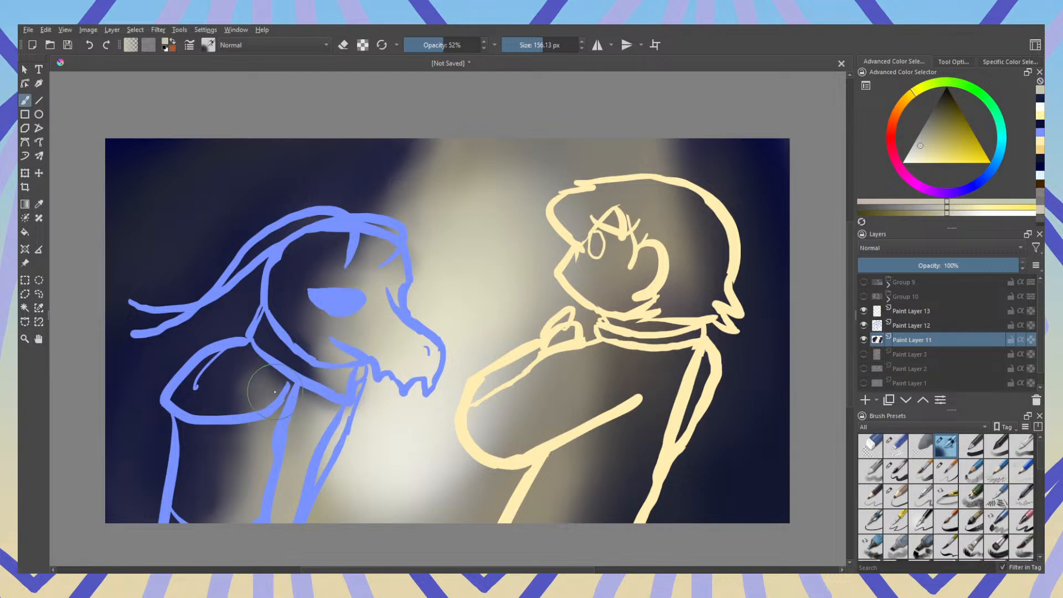
Step: Airbrush sampled dark navy shadow over the blue creature's arm, chest and the area beneath its collar
{"action": "left_click", "coordinate": [208, 445], "text": "ctrl"}
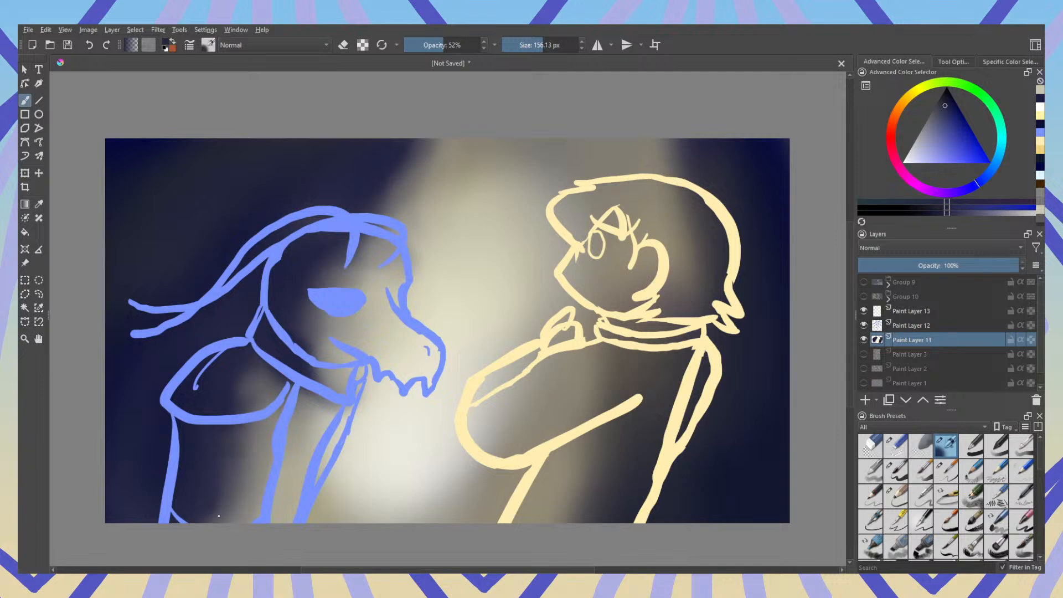
{"action": "left_click_drag", "start_coordinate": [247, 440], "coordinate": [252, 377]}
{"action": "left_click_drag", "start_coordinate": [276, 415], "coordinate": [309, 426]}
{"action": "left_click_drag", "start_coordinate": [324, 281], "coordinate": [321, 415]}
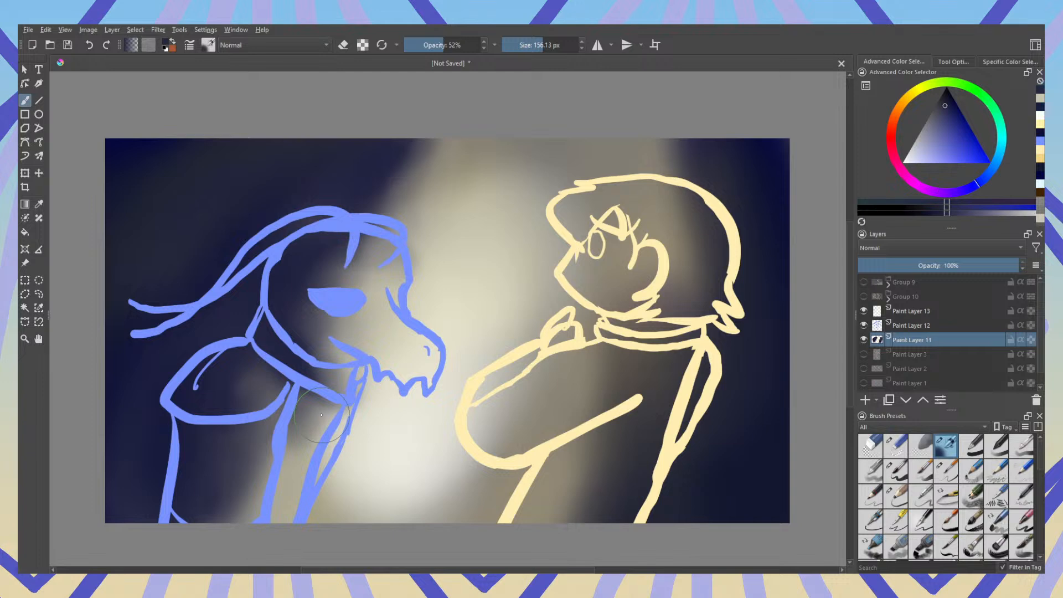
Step: Airbrush a band of sampled pale light behind the blue creature's back and up over its horns and head
{"action": "left_click", "coordinate": [459, 242], "text": "ctrl"}
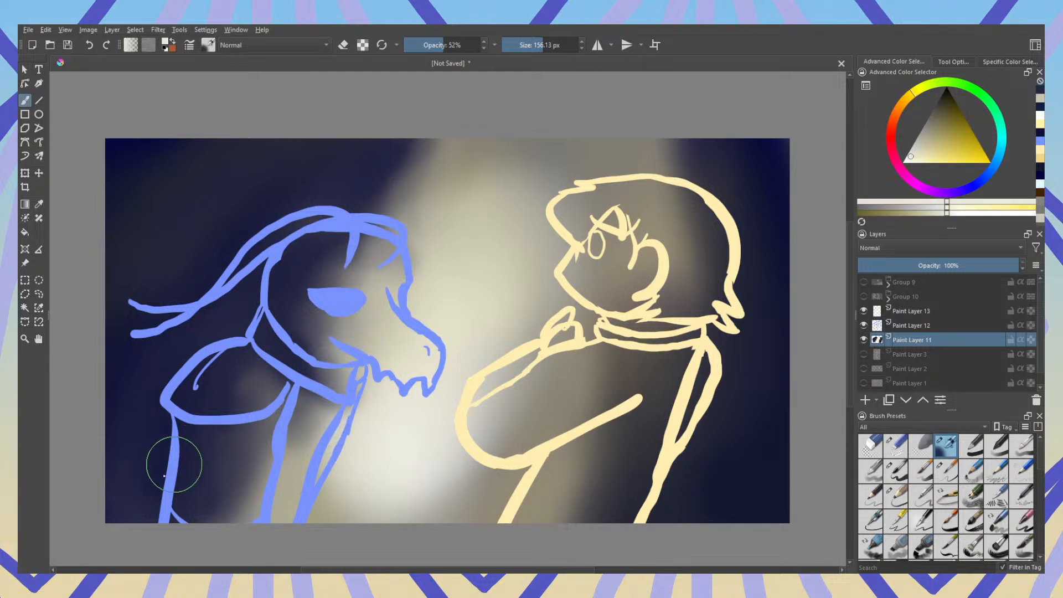
{"action": "mouse_move", "coordinate": [171, 463]}
{"action": "left_mouse_down"}
{"action": "mouse_move", "coordinate": [133, 497]}
{"action": "mouse_move", "coordinate": [131, 518]}
{"action": "mouse_move", "coordinate": [157, 437]}
{"action": "mouse_move", "coordinate": [149, 507]}
{"action": "left_mouse_up"}
{"action": "mouse_move", "coordinate": [163, 410]}
{"action": "left_mouse_down"}
{"action": "mouse_move", "coordinate": [145, 442]}
{"action": "mouse_move", "coordinate": [140, 413]}
{"action": "mouse_move", "coordinate": [231, 315]}
{"action": "mouse_move", "coordinate": [214, 313]}
{"action": "mouse_move", "coordinate": [213, 324]}
{"action": "mouse_move", "coordinate": [246, 308]}
{"action": "mouse_move", "coordinate": [257, 263]}
{"action": "mouse_move", "coordinate": [236, 273]}
{"action": "mouse_move", "coordinate": [263, 235]}
{"action": "mouse_move", "coordinate": [385, 187]}
{"action": "mouse_move", "coordinate": [260, 238]}
{"action": "mouse_move", "coordinate": [348, 181]}
{"action": "mouse_move", "coordinate": [343, 205]}
{"action": "mouse_move", "coordinate": [250, 247]}
{"action": "mouse_move", "coordinate": [251, 237]}
{"action": "mouse_move", "coordinate": [197, 301]}
{"action": "mouse_move", "coordinate": [131, 404]}
{"action": "mouse_move", "coordinate": [110, 473]}
{"action": "mouse_move", "coordinate": [115, 521]}
{"action": "mouse_move", "coordinate": [111, 465]}
{"action": "left_mouse_up"}
{"action": "left_click", "coordinate": [465, 189], "text": "ctrl"}
{"action": "mouse_move", "coordinate": [393, 172]}
{"action": "left_mouse_down"}
{"action": "mouse_move", "coordinate": [352, 166]}
{"action": "mouse_move", "coordinate": [233, 218]}
{"action": "mouse_move", "coordinate": [133, 311]}
{"action": "mouse_move", "coordinate": [333, 166]}
{"action": "mouse_move", "coordinate": [382, 160]}
{"action": "mouse_move", "coordinate": [381, 199]}
{"action": "left_mouse_up"}
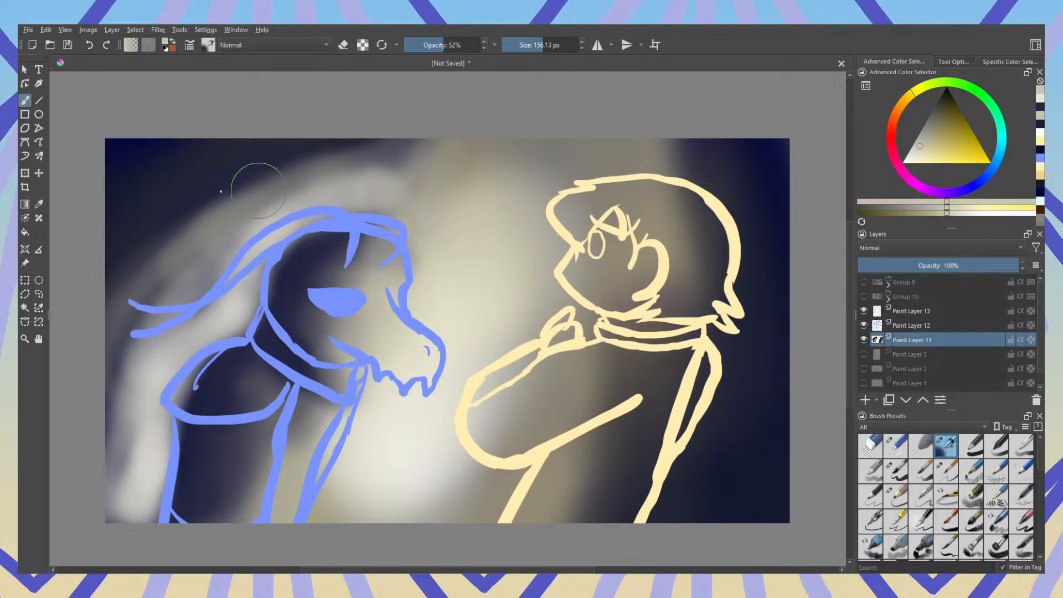
Step: Darken the outer part of the light band with sampled navy, using a brush of about 332 px at 77% opacity
{"action": "left_click", "coordinate": [136, 160], "text": "ctrl"}
{"action": "mouse_move", "coordinate": [345, 181]}
{"action": "left_mouse_down"}
{"action": "mouse_move", "coordinate": [294, 189]}
{"action": "mouse_move", "coordinate": [144, 303]}
{"action": "left_mouse_up"}
{"action": "left_click", "coordinate": [554, 45]}
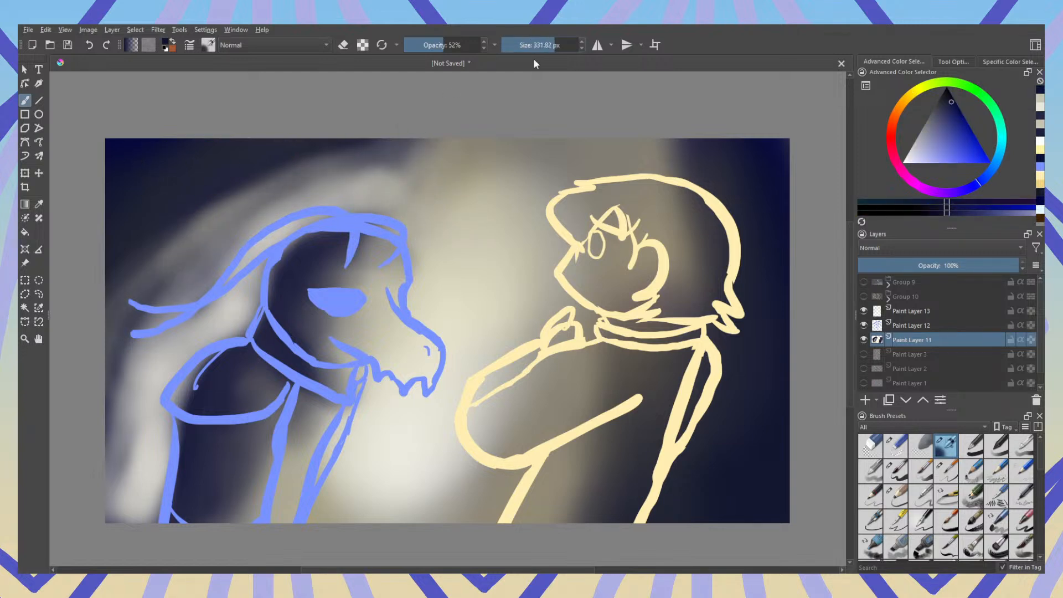
{"action": "left_click", "coordinate": [463, 45]}
{"action": "mouse_move", "coordinate": [246, 222]}
{"action": "left_mouse_down"}
{"action": "mouse_move", "coordinate": [197, 282]}
{"action": "mouse_move", "coordinate": [126, 507]}
{"action": "mouse_move", "coordinate": [228, 226]}
{"action": "mouse_move", "coordinate": [360, 177]}
{"action": "mouse_move", "coordinate": [352, 187]}
{"action": "left_mouse_up"}
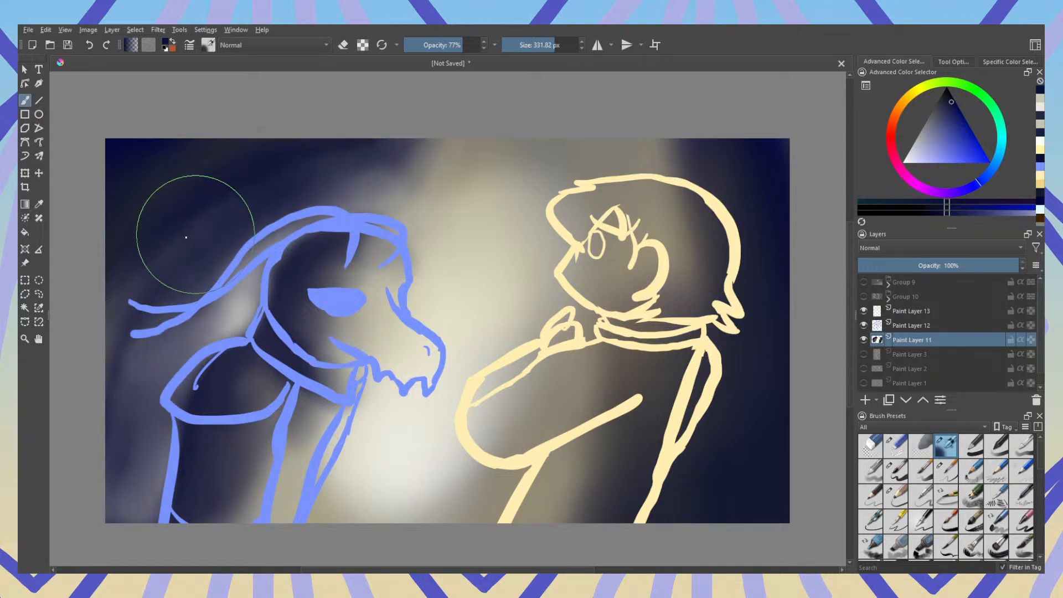
{"action": "mouse_move", "coordinate": [187, 237]}
{"action": "left_mouse_down"}
{"action": "mouse_move", "coordinate": [232, 215]}
{"action": "mouse_move", "coordinate": [245, 190]}
{"action": "mouse_move", "coordinate": [185, 263]}
{"action": "mouse_move", "coordinate": [248, 250]}
{"action": "mouse_move", "coordinate": [273, 214]}
{"action": "mouse_move", "coordinate": [139, 272]}
{"action": "mouse_move", "coordinate": [104, 318]}
{"action": "mouse_move", "coordinate": [124, 320]}
{"action": "mouse_move", "coordinate": [109, 346]}
{"action": "mouse_move", "coordinate": [161, 277]}
{"action": "mouse_move", "coordinate": [107, 429]}
{"action": "mouse_move", "coordinate": [113, 497]}
{"action": "mouse_move", "coordinate": [114, 385]}
{"action": "mouse_move", "coordinate": [186, 273]}
{"action": "left_mouse_up"}
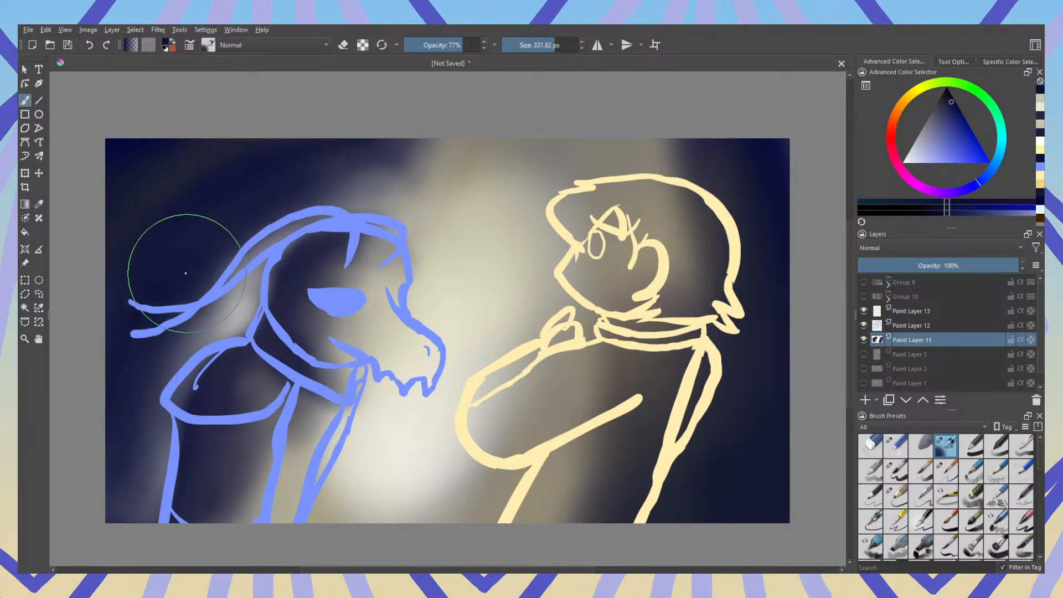
Step: Airbrush sampled grey rim light along the blue creature's back and horns, setting the brush to 89% opacity and about 117 px
{"action": "left_click", "coordinate": [235, 319], "text": "ctrl"}
{"action": "mouse_move", "coordinate": [177, 382]}
{"action": "left_mouse_down"}
{"action": "mouse_move", "coordinate": [138, 482]}
{"action": "mouse_move", "coordinate": [200, 359]}
{"action": "mouse_move", "coordinate": [141, 493]}
{"action": "mouse_move", "coordinate": [180, 429]}
{"action": "left_mouse_up"}
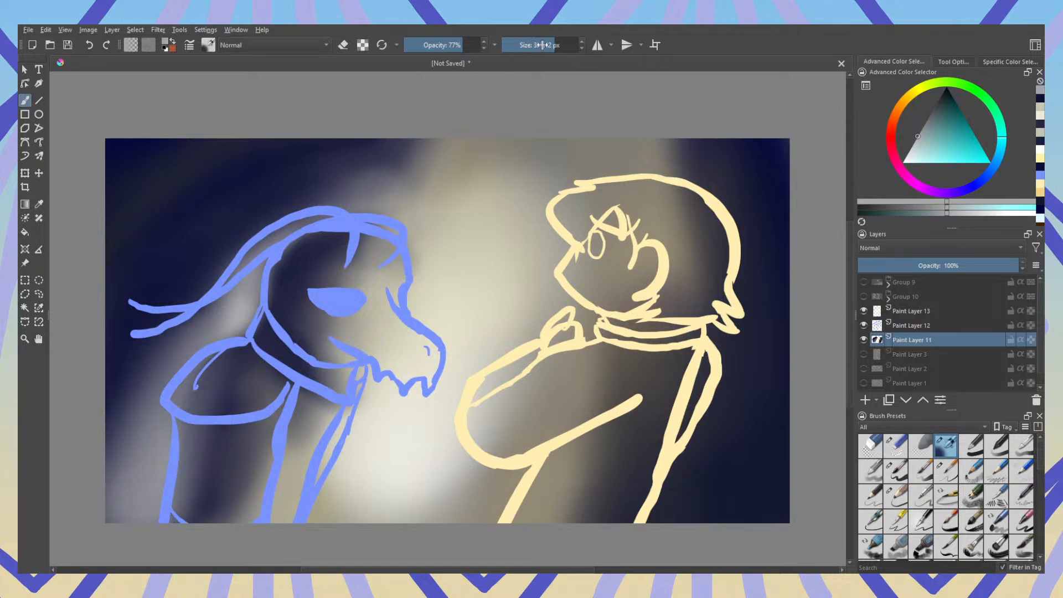
{"action": "left_click", "coordinate": [472, 44]}
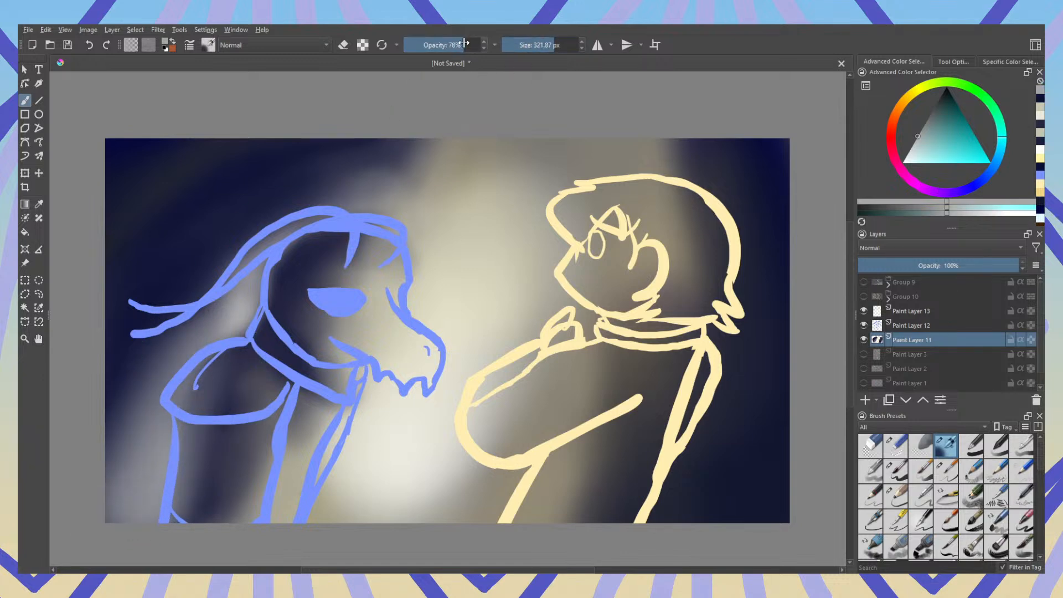
{"action": "left_click", "coordinate": [539, 45]}
{"action": "mouse_move", "coordinate": [176, 416]}
{"action": "left_mouse_down"}
{"action": "mouse_move", "coordinate": [147, 493]}
{"action": "mouse_move", "coordinate": [160, 393]}
{"action": "mouse_move", "coordinate": [219, 324]}
{"action": "left_mouse_up"}
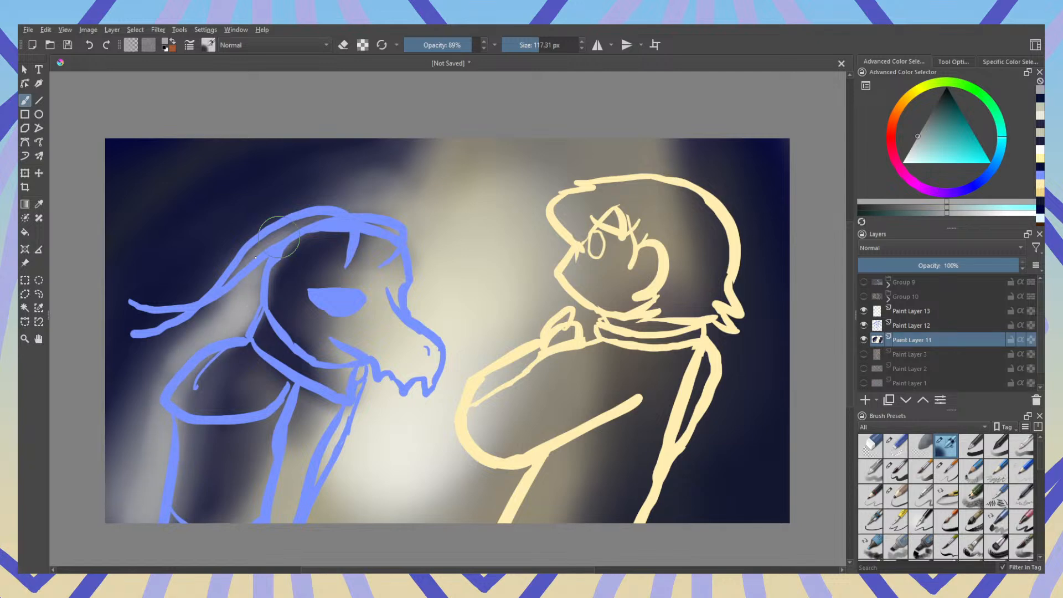
{"action": "left_click_drag", "start_coordinate": [256, 258], "coordinate": [302, 223]}
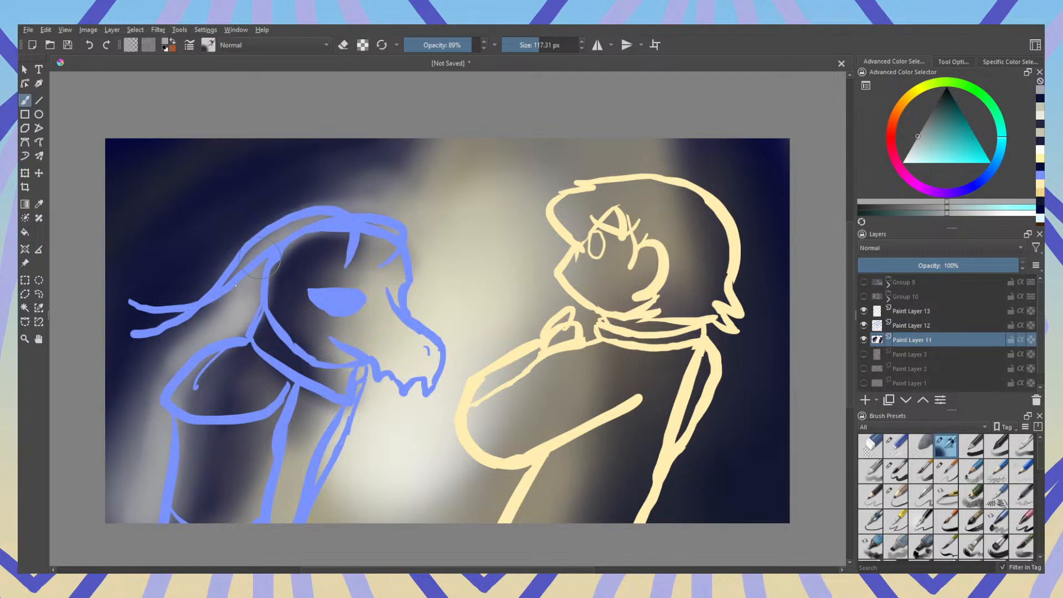
Step: Deepen the shadows inside the blue creature's head, neck, shoulder and arm with sampled dark navy
{"action": "left_click", "coordinate": [291, 291], "text": "ctrl"}
{"action": "left_click_drag", "start_coordinate": [290, 253], "coordinate": [284, 286]}
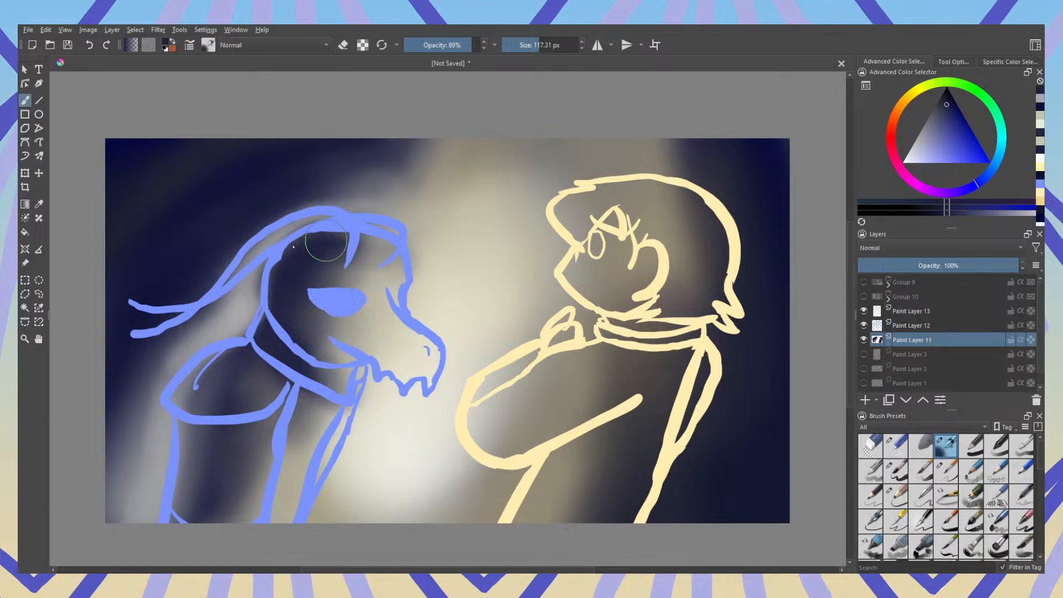
{"action": "left_click_drag", "start_coordinate": [326, 245], "coordinate": [373, 244]}
{"action": "mouse_move", "coordinate": [242, 369]}
{"action": "left_mouse_down"}
{"action": "mouse_move", "coordinate": [198, 414]}
{"action": "mouse_move", "coordinate": [207, 417]}
{"action": "mouse_move", "coordinate": [224, 357]}
{"action": "mouse_move", "coordinate": [191, 410]}
{"action": "mouse_move", "coordinate": [174, 404]}
{"action": "mouse_move", "coordinate": [212, 369]}
{"action": "mouse_move", "coordinate": [179, 502]}
{"action": "mouse_move", "coordinate": [194, 447]}
{"action": "left_mouse_up"}
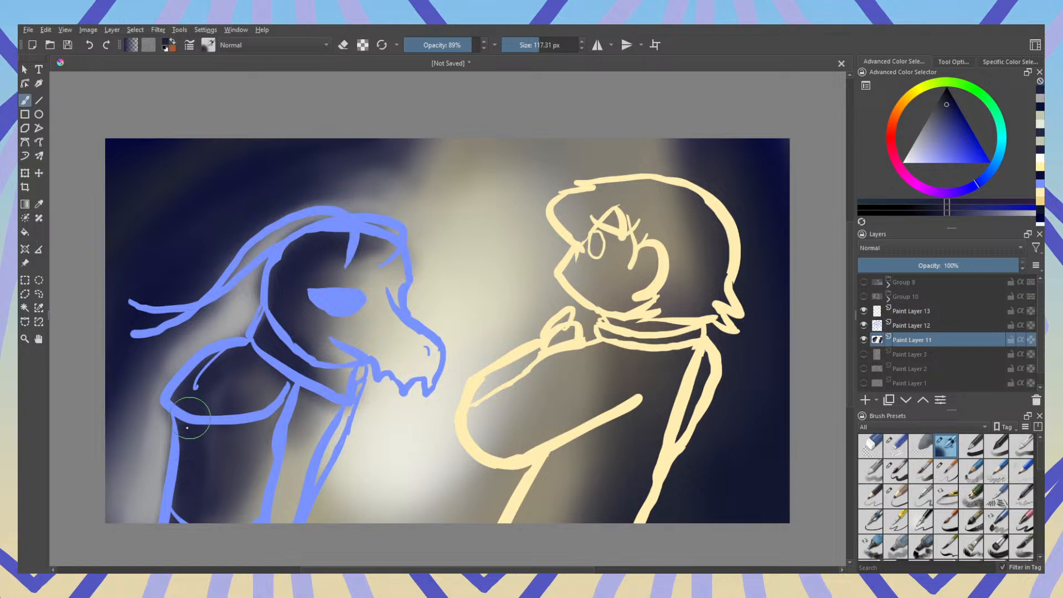
{"action": "left_click_drag", "start_coordinate": [262, 337], "coordinate": [285, 313]}
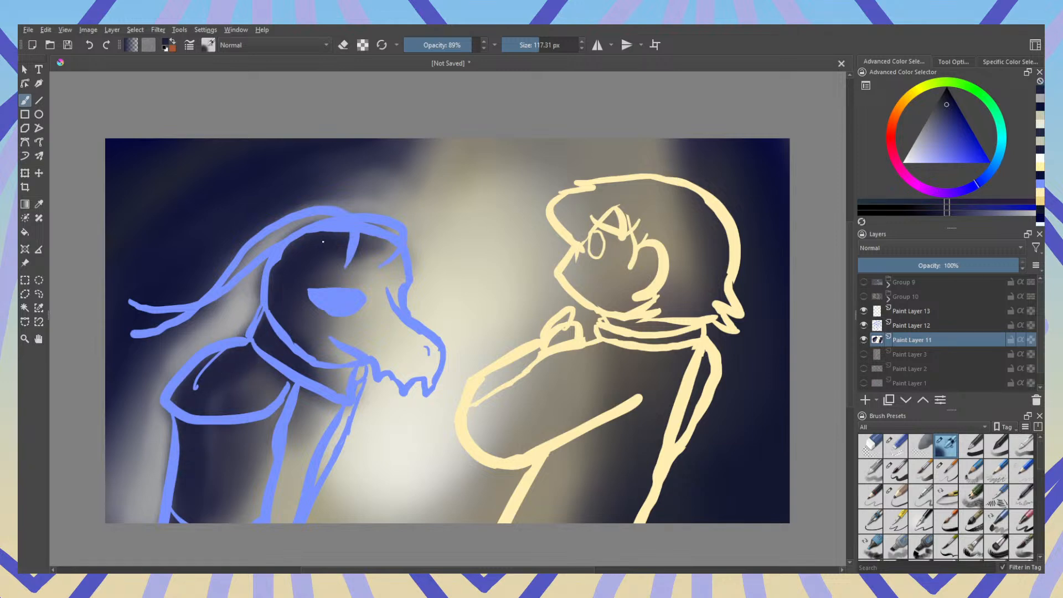
{"action": "left_click_drag", "start_coordinate": [327, 241], "coordinate": [367, 248]}
Step: Narrow the rim light by airbrushing sampled background navy along its outer edge behind the back, around the horns and above the head
{"action": "left_click", "coordinate": [180, 271], "text": "ctrl"}
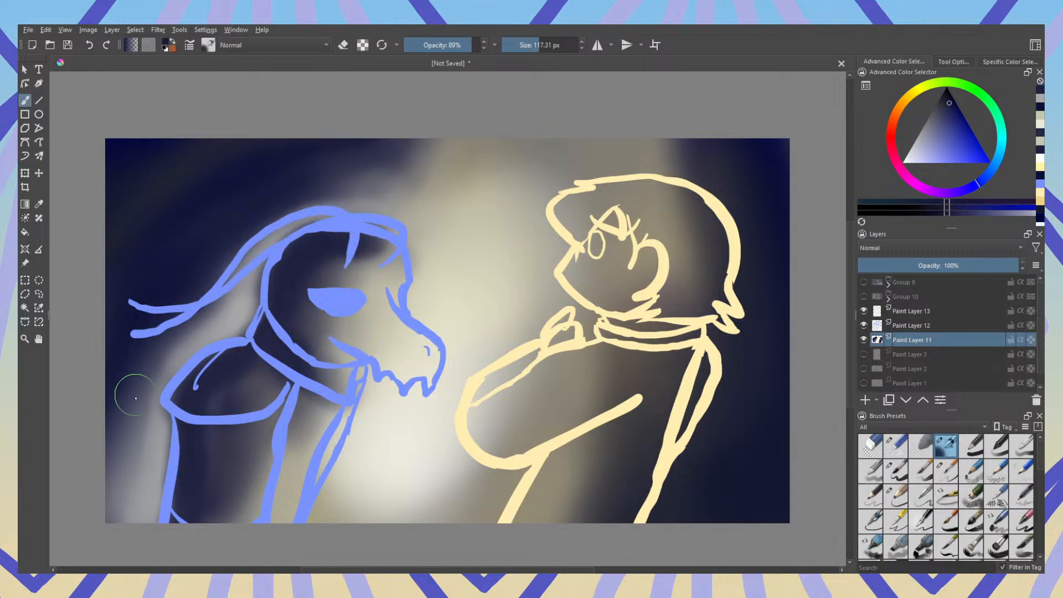
{"action": "mouse_move", "coordinate": [129, 403]}
{"action": "left_mouse_down"}
{"action": "mouse_move", "coordinate": [109, 479]}
{"action": "mouse_move", "coordinate": [122, 509]}
{"action": "mouse_move", "coordinate": [152, 374]}
{"action": "mouse_move", "coordinate": [250, 241]}
{"action": "mouse_move", "coordinate": [307, 207]}
{"action": "mouse_move", "coordinate": [410, 186]}
{"action": "mouse_move", "coordinate": [438, 147]}
{"action": "mouse_move", "coordinate": [452, 158]}
{"action": "mouse_move", "coordinate": [469, 145]}
{"action": "mouse_move", "coordinate": [382, 169]}
{"action": "left_mouse_up"}
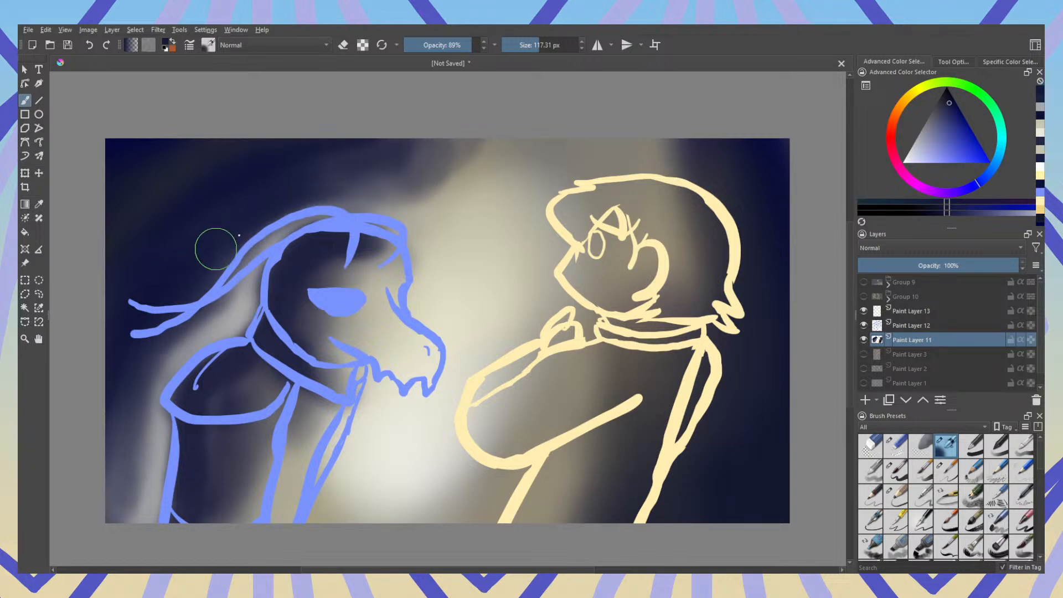
{"action": "mouse_move", "coordinate": [279, 231]}
{"action": "left_mouse_down"}
{"action": "mouse_move", "coordinate": [210, 271]}
{"action": "mouse_move", "coordinate": [333, 213]}
{"action": "mouse_move", "coordinate": [202, 290]}
{"action": "left_mouse_up"}
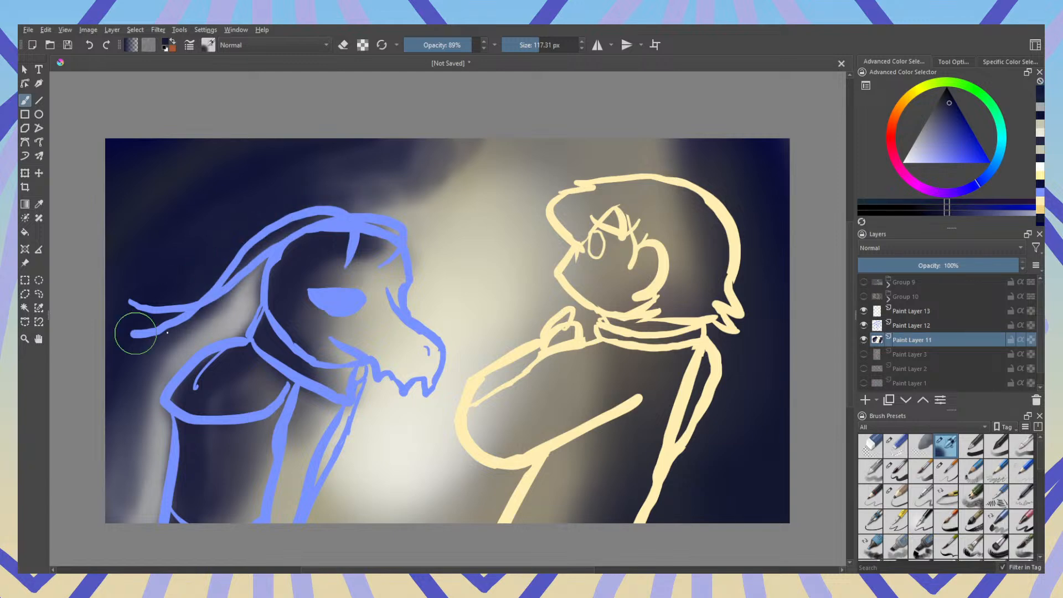
{"action": "mouse_move", "coordinate": [194, 357]}
{"action": "left_mouse_down"}
{"action": "mouse_move", "coordinate": [178, 338]}
{"action": "mouse_move", "coordinate": [229, 308]}
{"action": "mouse_move", "coordinate": [198, 280]}
{"action": "mouse_move", "coordinate": [186, 315]}
{"action": "mouse_move", "coordinate": [333, 199]}
{"action": "mouse_move", "coordinate": [382, 189]}
{"action": "mouse_move", "coordinate": [375, 170]}
{"action": "mouse_move", "coordinate": [340, 152]}
{"action": "mouse_move", "coordinate": [301, 173]}
{"action": "mouse_move", "coordinate": [391, 169]}
{"action": "mouse_move", "coordinate": [419, 134]}
{"action": "mouse_move", "coordinate": [454, 142]}
{"action": "mouse_move", "coordinate": [321, 205]}
{"action": "mouse_move", "coordinate": [269, 216]}
{"action": "mouse_move", "coordinate": [328, 179]}
{"action": "left_mouse_up"}
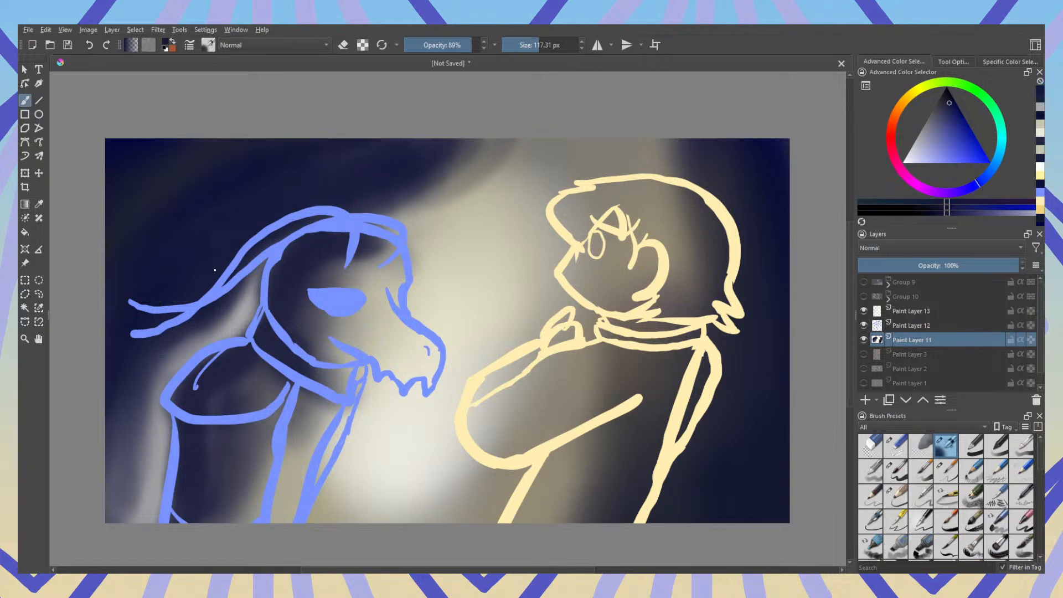
Step: Reduce the brush to about 60 px and refine the rim light along the blue creature's horns, brow and back with sampled grey, navy and cream
{"action": "left_click", "coordinate": [248, 309], "text": "ctrl"}
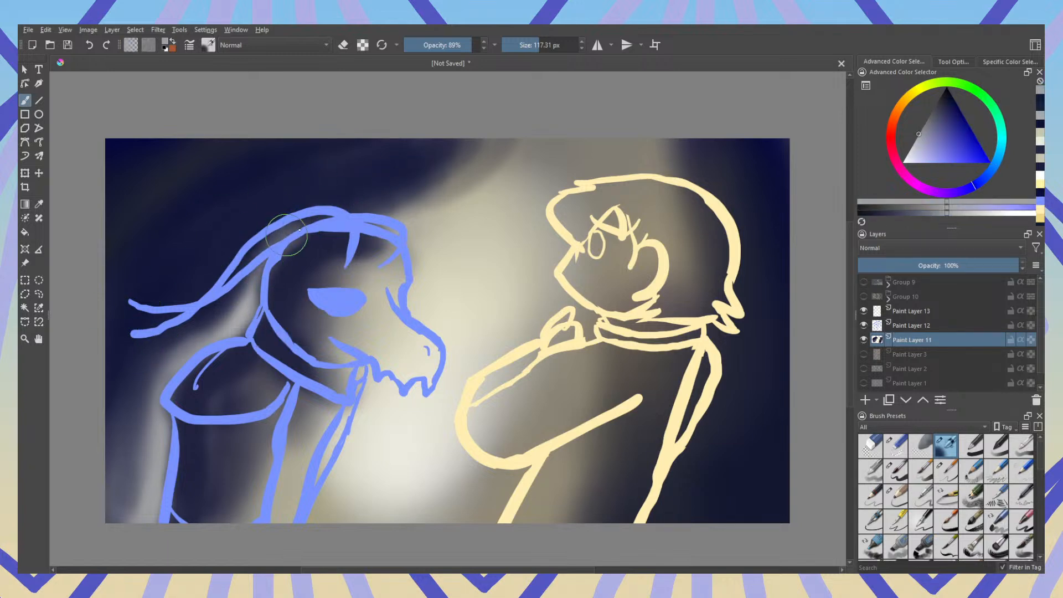
{"action": "left_click_drag", "start_coordinate": [539, 46], "coordinate": [533, 46]}
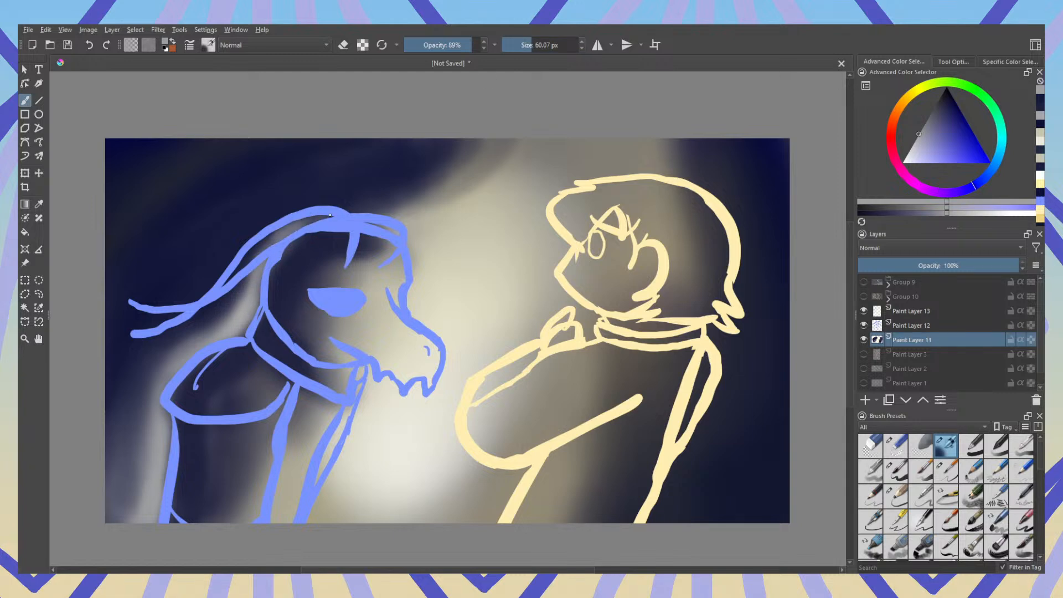
{"action": "left_click", "coordinate": [357, 192], "text": "ctrl"}
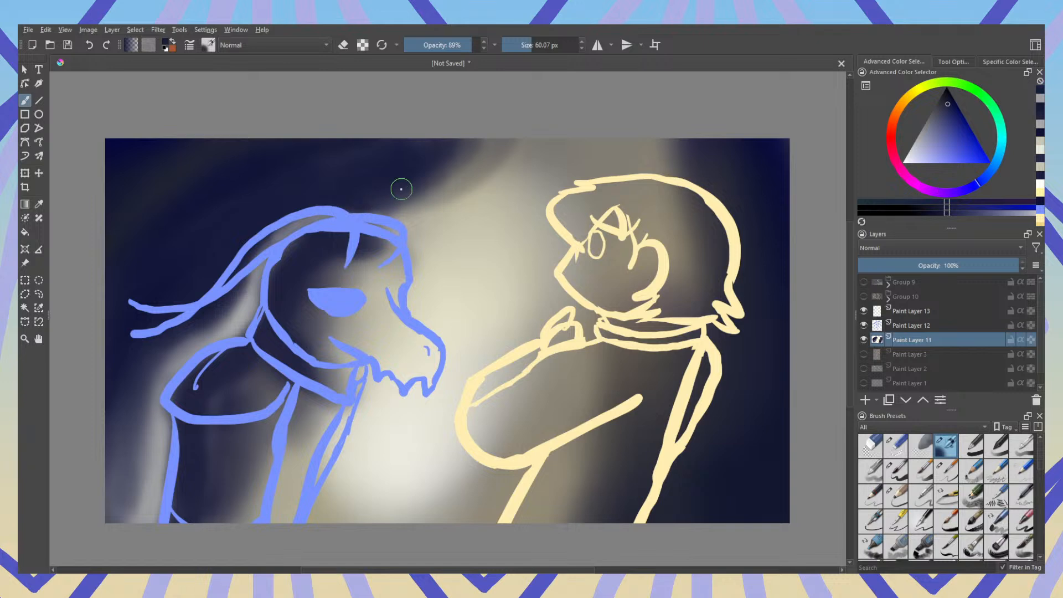
{"action": "left_click", "coordinate": [448, 246], "text": "ctrl"}
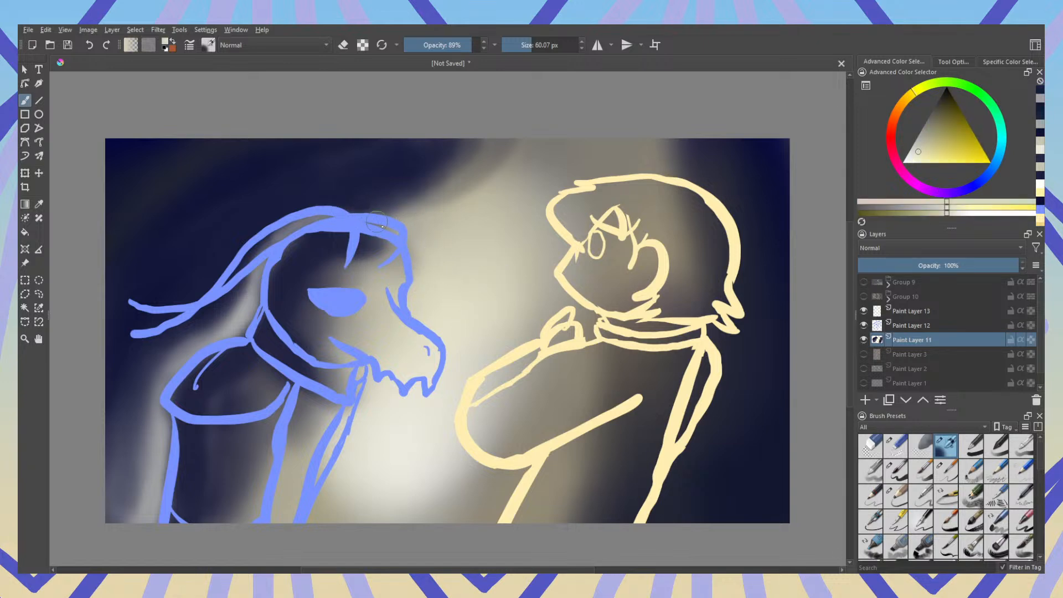
{"action": "mouse_move", "coordinate": [374, 225]}
{"action": "left_mouse_down"}
{"action": "mouse_move", "coordinate": [392, 229]}
{"action": "mouse_move", "coordinate": [368, 227]}
{"action": "mouse_move", "coordinate": [387, 245]}
{"action": "mouse_move", "coordinate": [375, 243]}
{"action": "mouse_move", "coordinate": [394, 230]}
{"action": "left_mouse_up"}
{"action": "left_click", "coordinate": [370, 239], "text": "ctrl"}
{"action": "left_click", "coordinate": [305, 223], "text": "ctrl"}
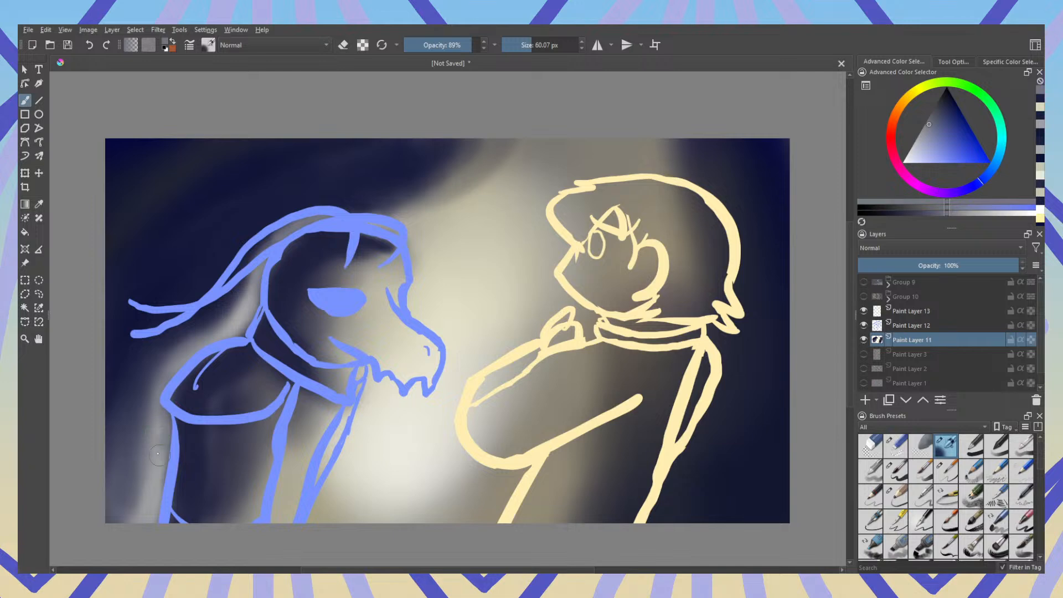
{"action": "left_click", "coordinate": [154, 426], "text": "ctrl"}
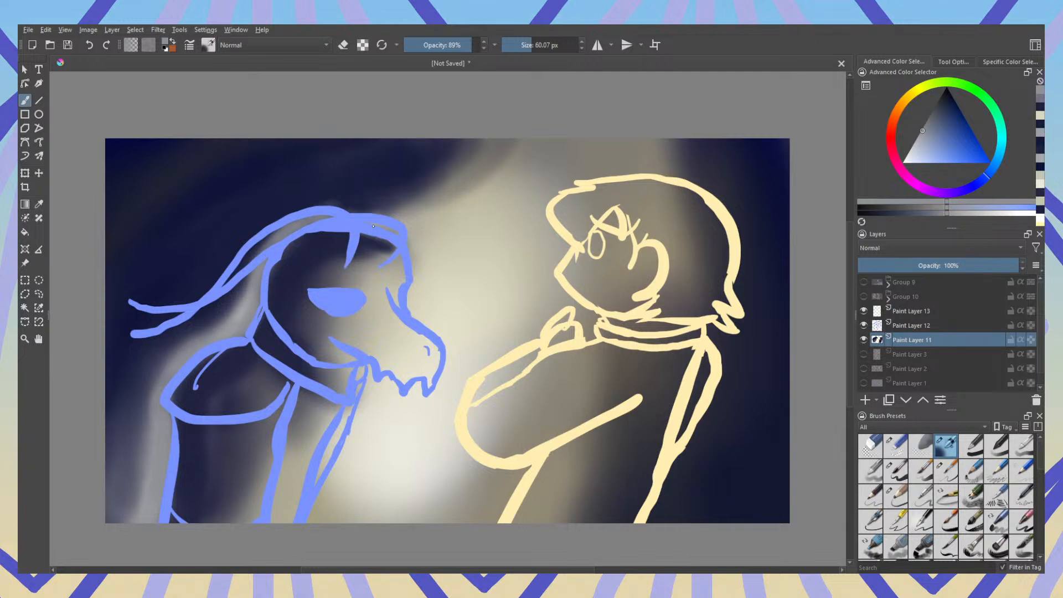
Step: Blend the rim light behind the blue creature's back and above its head using a blender brush at 60 px and 100% opacity
{"action": "scroll", "coordinate": [1024, 503], "scroll_direction": "down", "scroll_amount": 5}
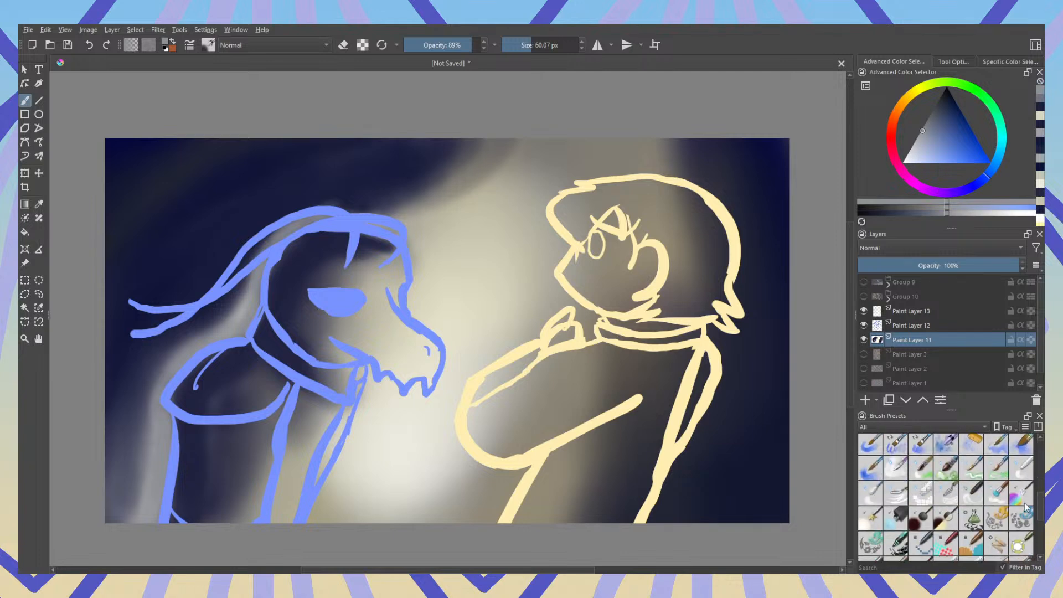
{"action": "left_click_drag", "start_coordinate": [147, 426], "coordinate": [134, 515]}
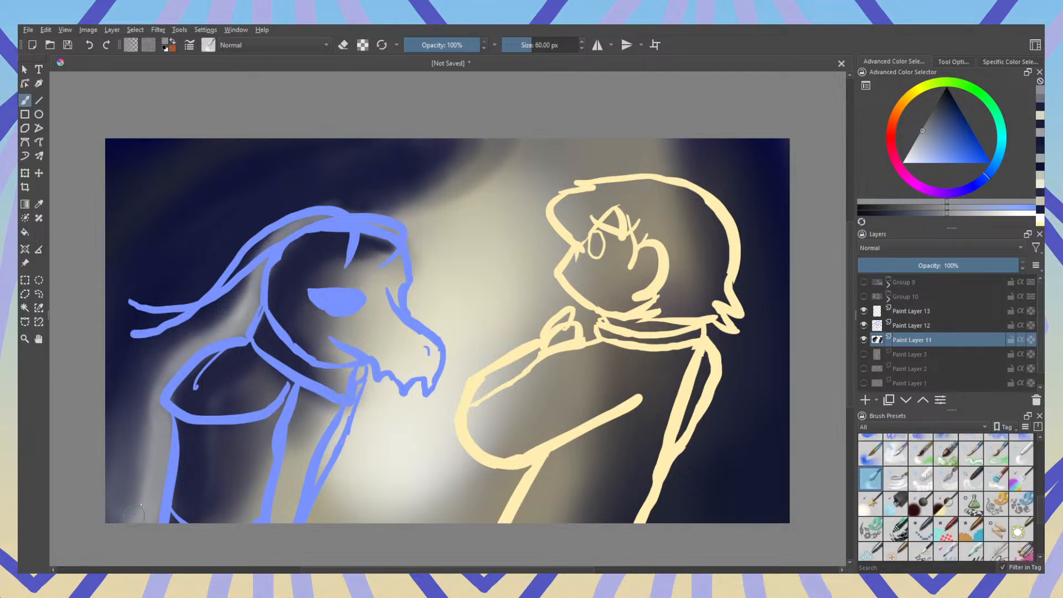
{"action": "mouse_move", "coordinate": [132, 440]}
{"action": "left_mouse_down"}
{"action": "mouse_move", "coordinate": [182, 310]}
{"action": "mouse_move", "coordinate": [238, 288]}
{"action": "mouse_move", "coordinate": [254, 252]}
{"action": "mouse_move", "coordinate": [221, 301]}
{"action": "mouse_move", "coordinate": [277, 208]}
{"action": "mouse_move", "coordinate": [365, 208]}
{"action": "mouse_move", "coordinate": [404, 195]}
{"action": "left_mouse_up"}
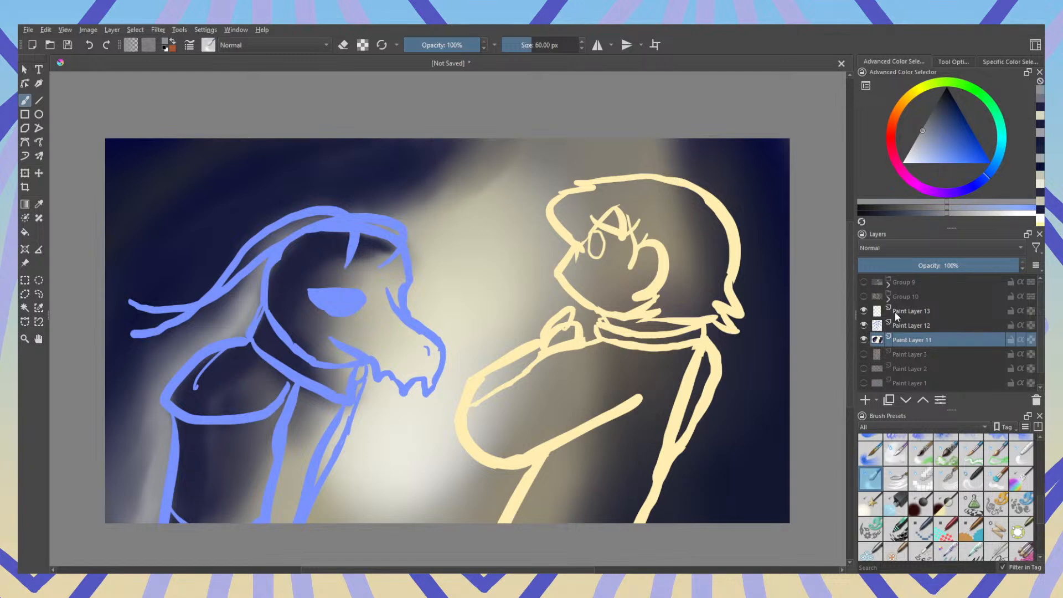
Step: Group Paint Layer 13, Paint Layer 12 and Paint Layer 11 together, and collapse the new group
{"action": "left_click", "coordinate": [911, 313]}
{"action": "left_click", "coordinate": [915, 326], "text": "ctrl"}
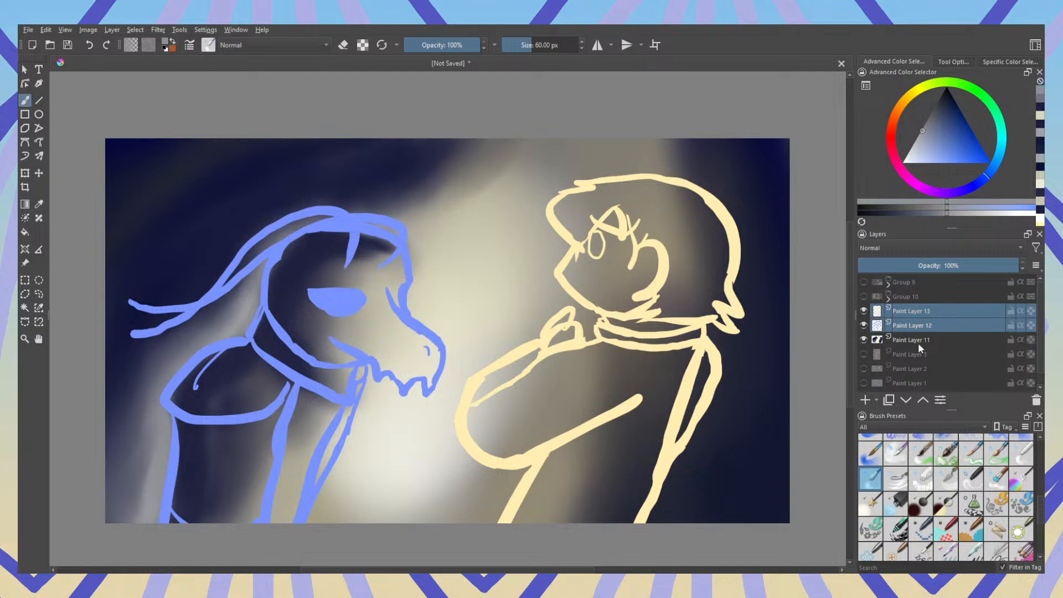
{"action": "left_click", "coordinate": [918, 341], "text": "ctrl"}
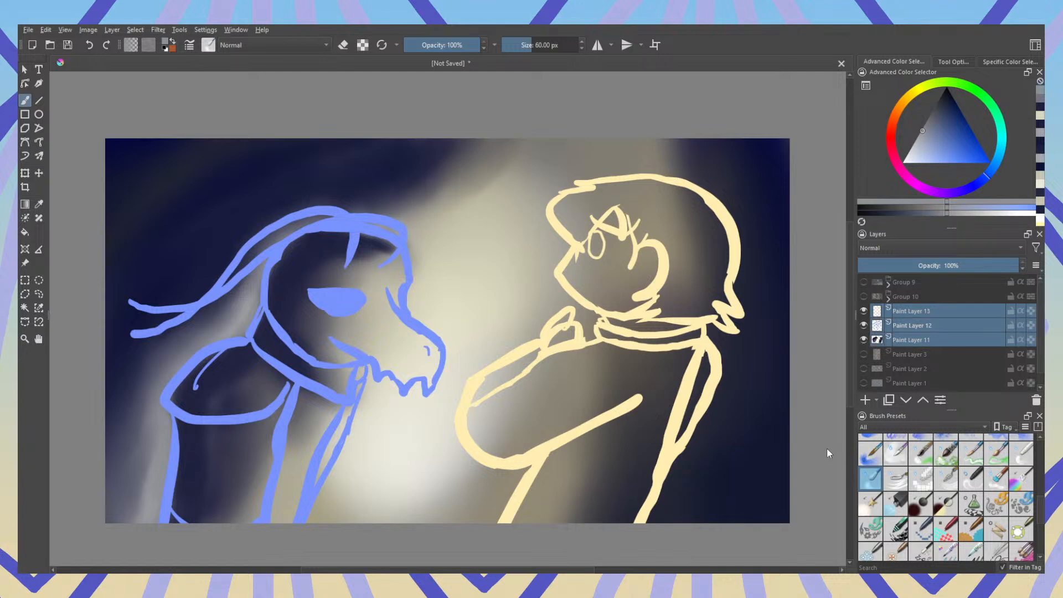
{"action": "key", "text": "ctrl+g"}
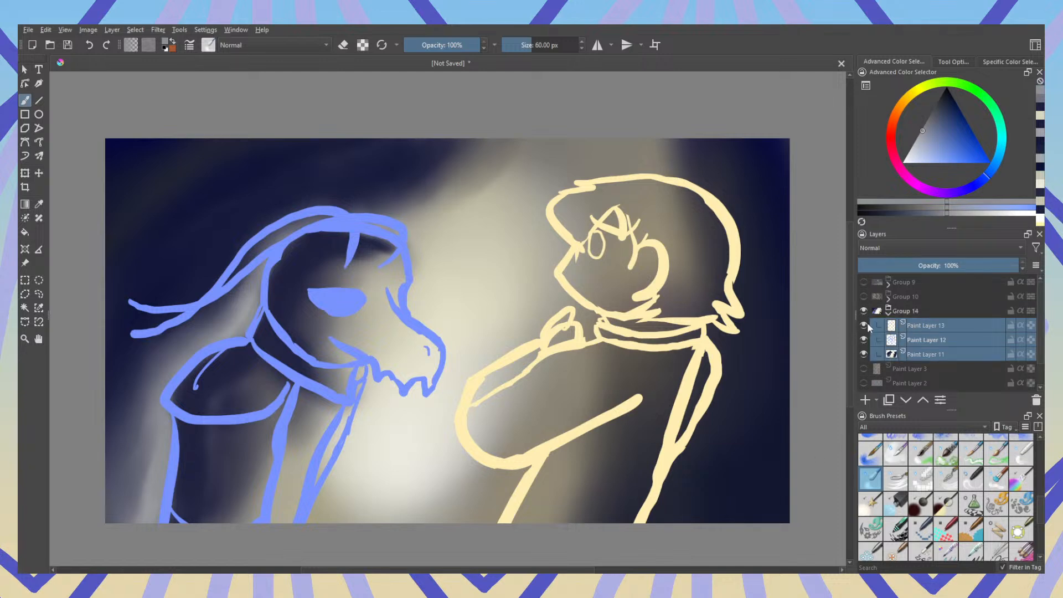
{"action": "left_click", "coordinate": [887, 314]}
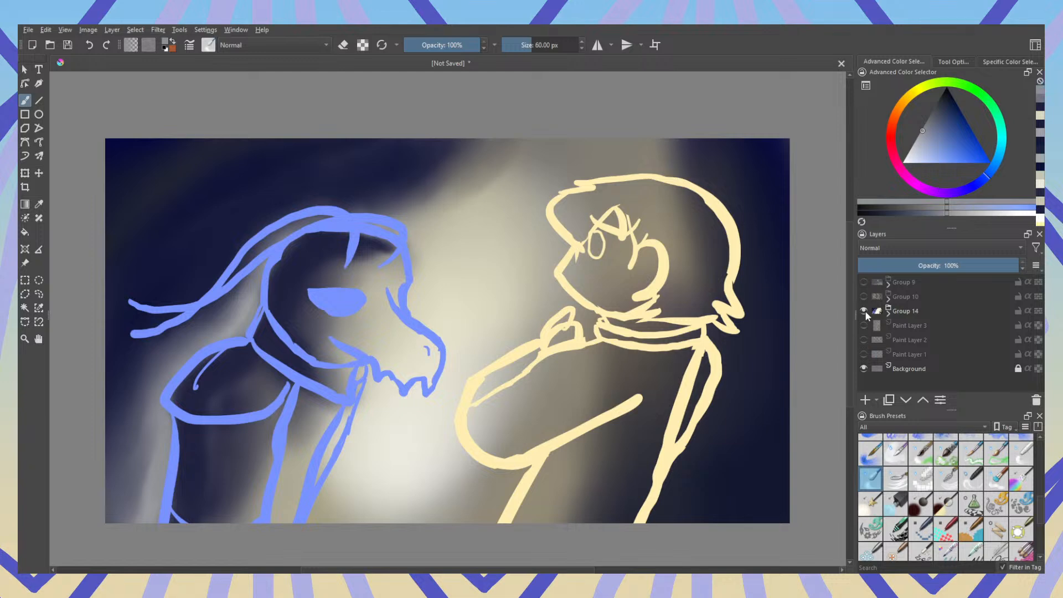
Step: Compare the lighting examples by showing Group 10, Group 9 and Group 14 one at a time, ending on Group 14
{"action": "left_click", "coordinate": [865, 311]}
{"action": "left_click", "coordinate": [863, 294]}
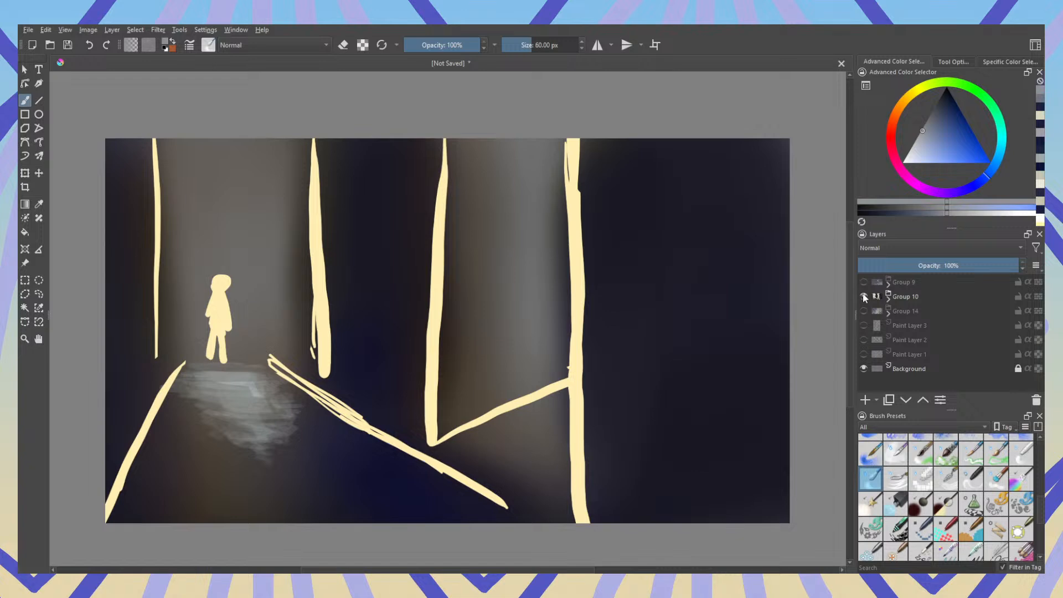
{"action": "left_click", "coordinate": [864, 297]}
{"action": "left_click", "coordinate": [864, 283]}
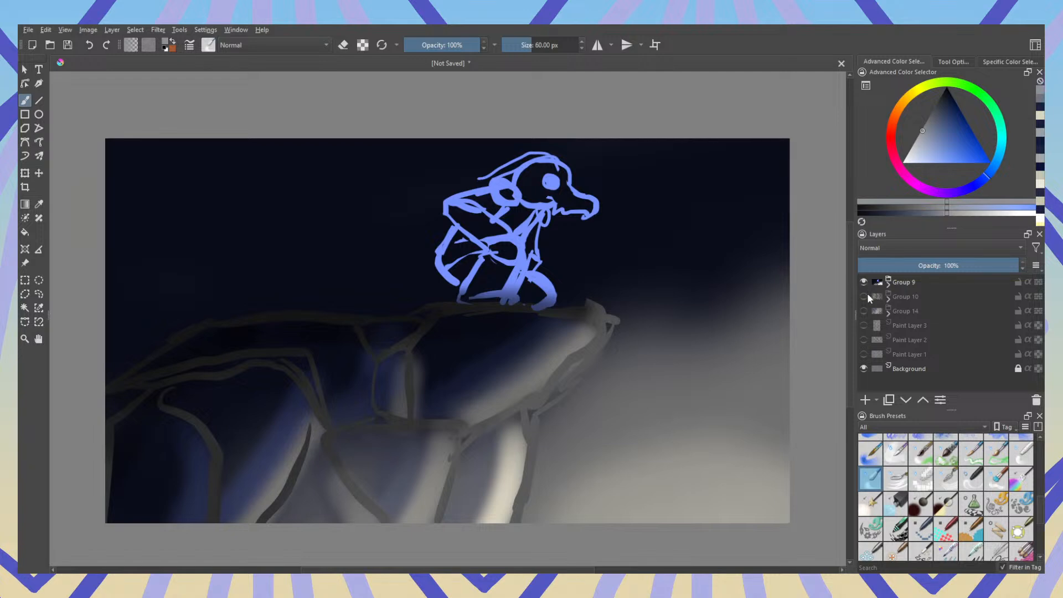
{"action": "left_click", "coordinate": [864, 297]}
{"action": "left_click", "coordinate": [863, 282]}
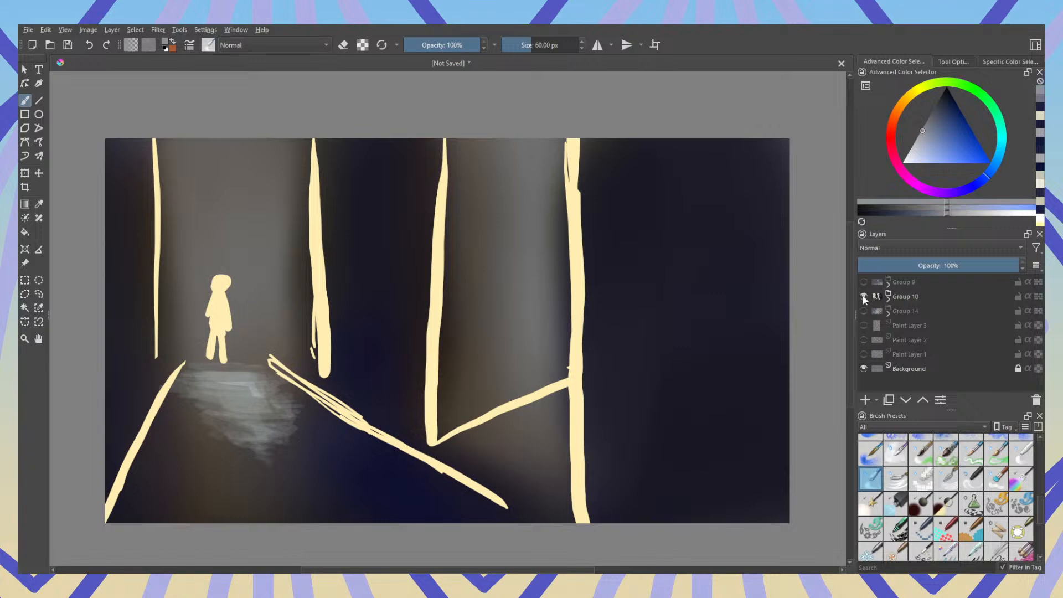
{"action": "left_click", "coordinate": [863, 296]}
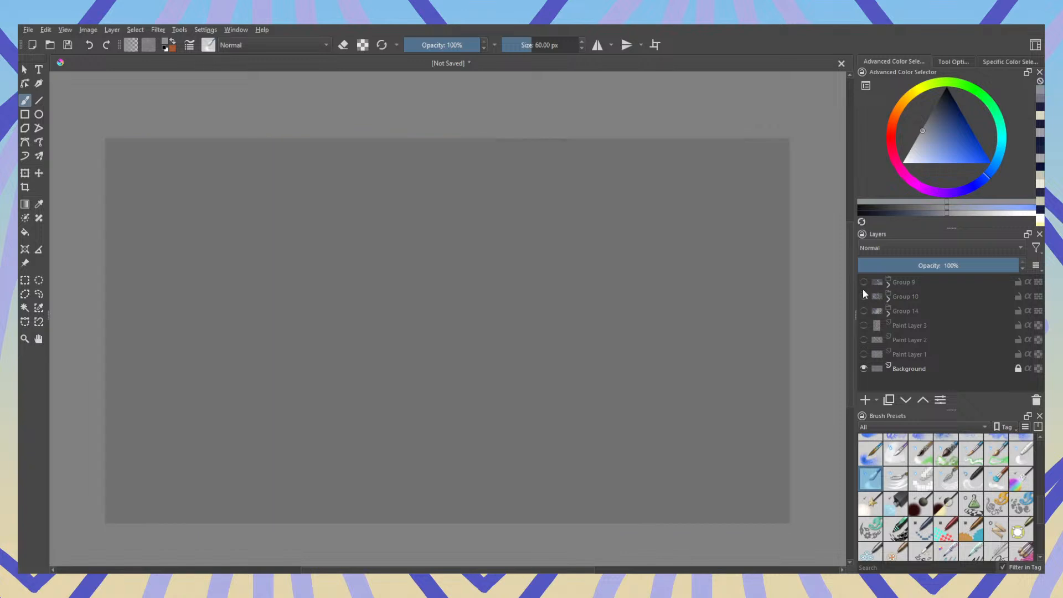
{"action": "left_click", "coordinate": [864, 282]}
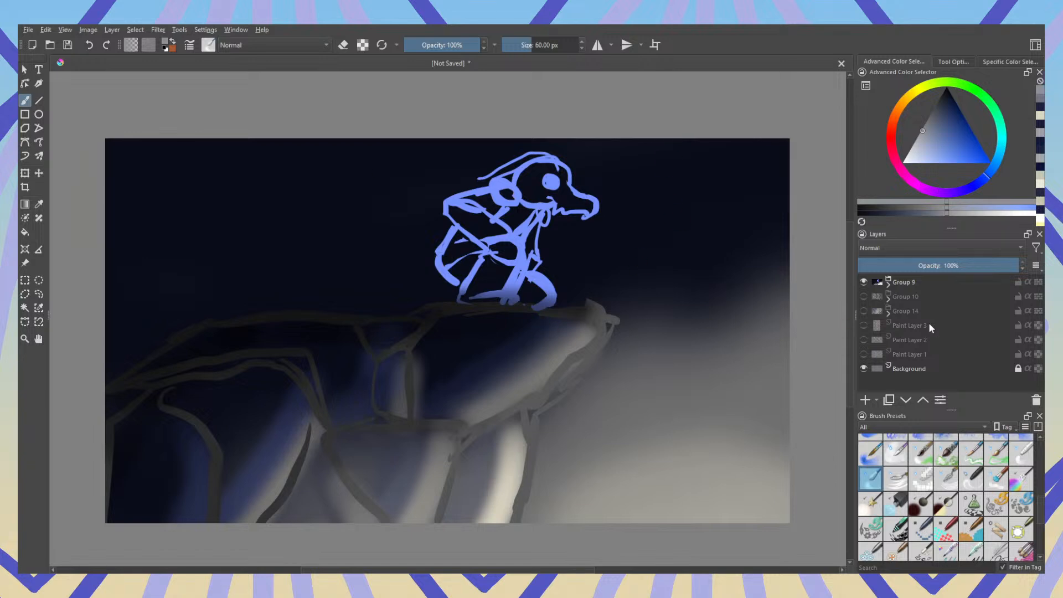
{"action": "left_click", "coordinate": [862, 282]}
{"action": "left_click", "coordinate": [863, 311]}
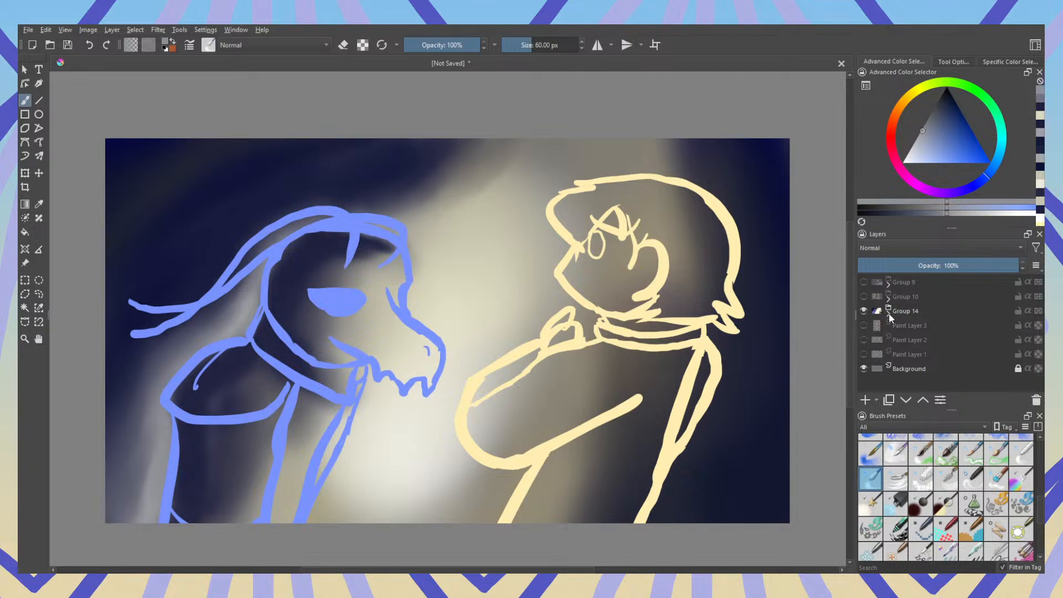
Step: Sample the creature's blue from its eye on Paint Layer 12 and switch to the 40 px inking brush with erasing off
{"action": "left_click", "coordinate": [889, 314]}
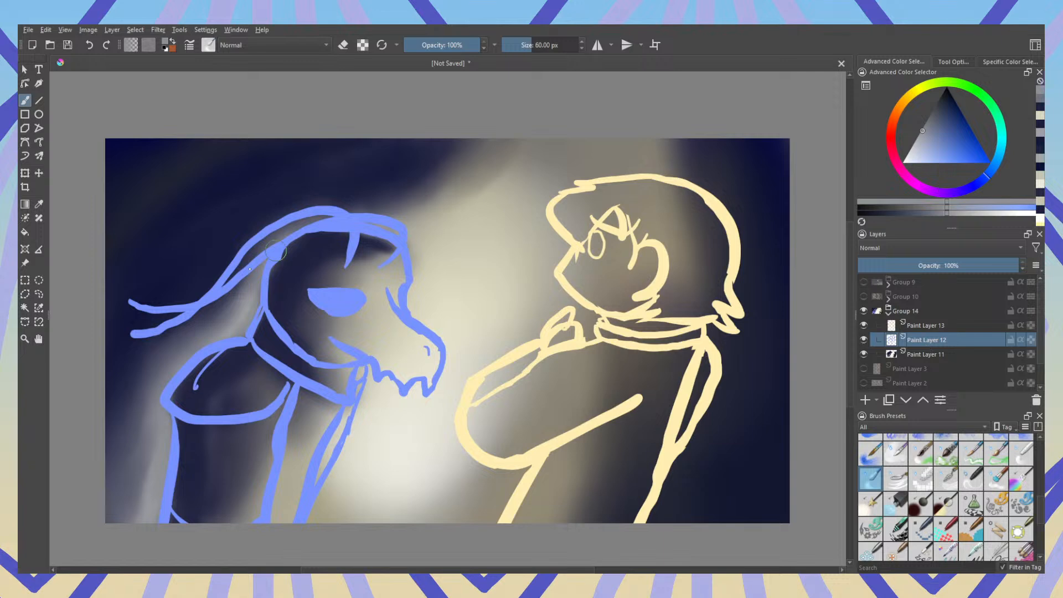
{"action": "left_click", "coordinate": [326, 296], "text": "ctrl"}
{"action": "key", "text": "e"}
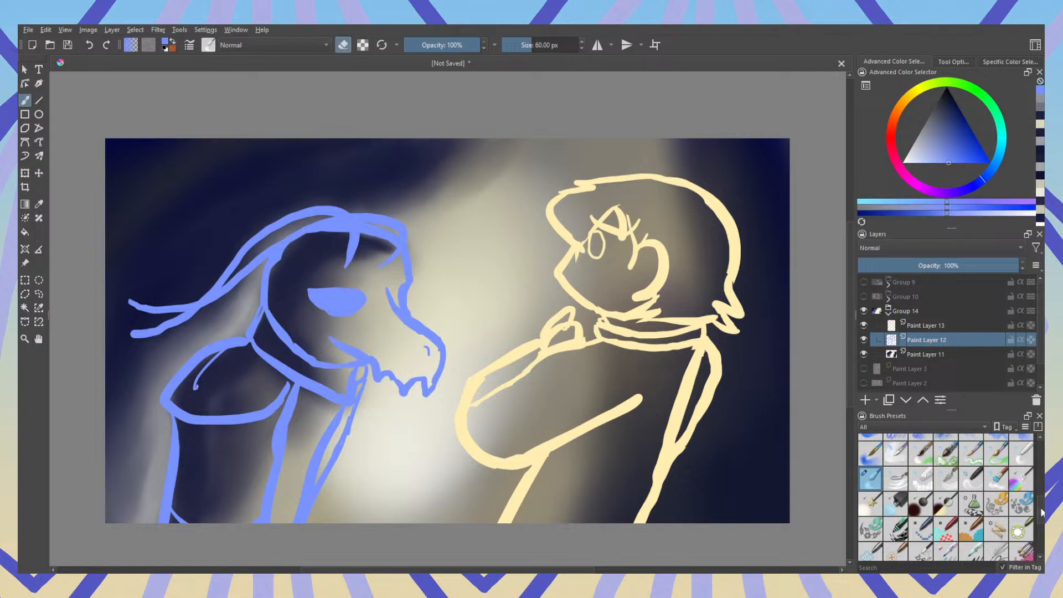
{"action": "scroll", "coordinate": [1043, 512], "scroll_direction": "up", "scroll_amount": 5}
{"action": "left_click", "coordinate": [904, 472]}
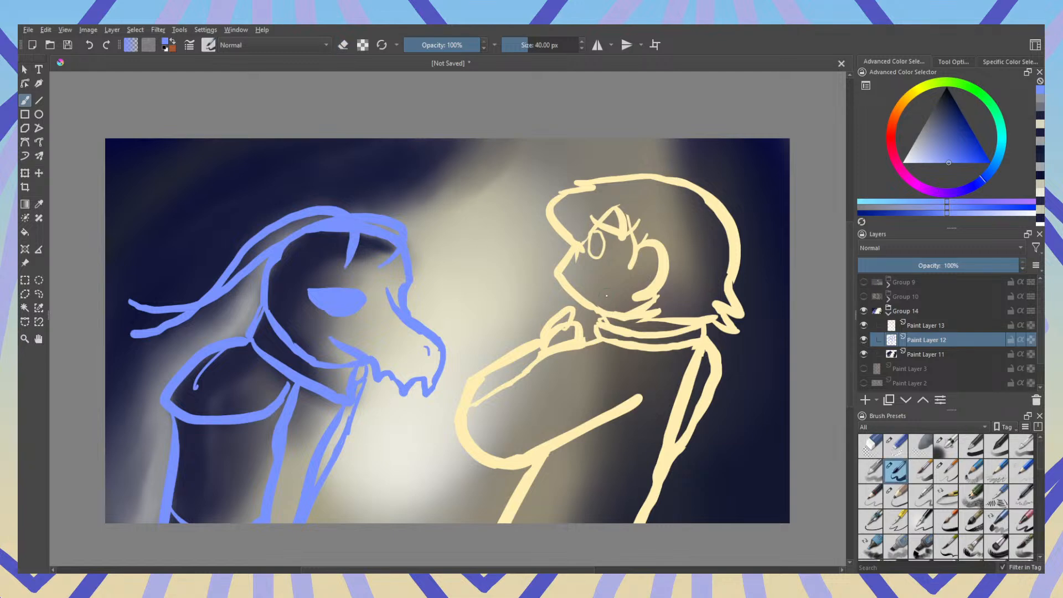
Step: Examine the orange character sketch on Paint Layer 3 by itself, and restore Group 14 as the displayed example
{"action": "left_click", "coordinate": [864, 368]}
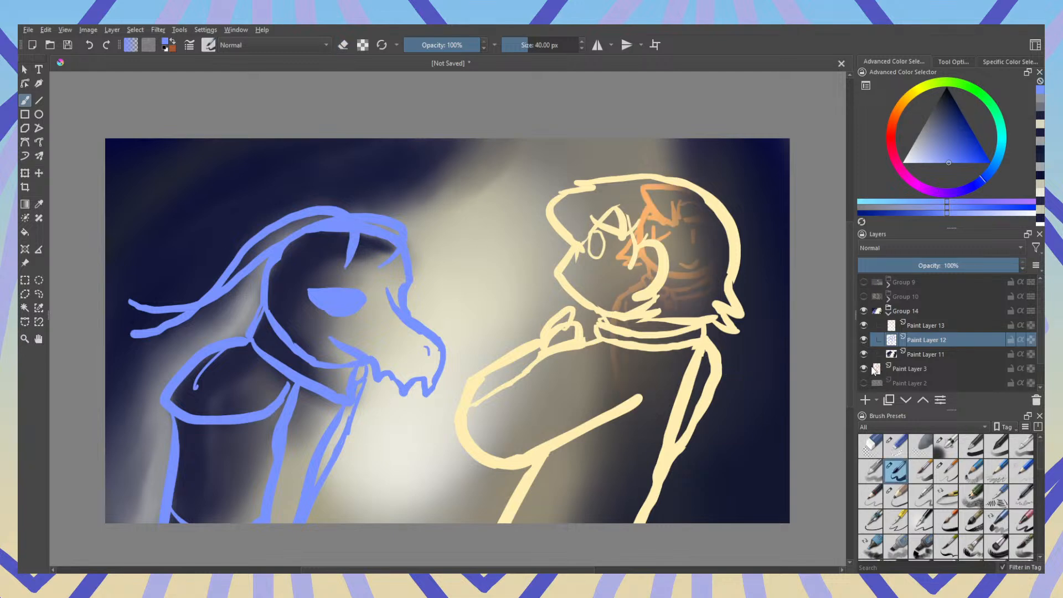
{"action": "left_click", "coordinate": [889, 314]}
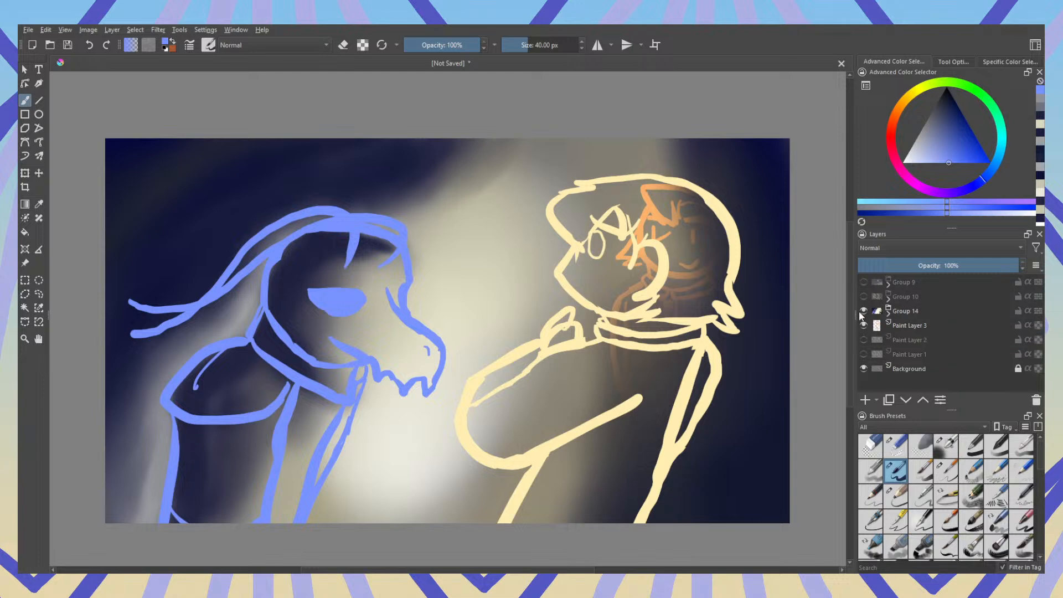
{"action": "left_click", "coordinate": [864, 312]}
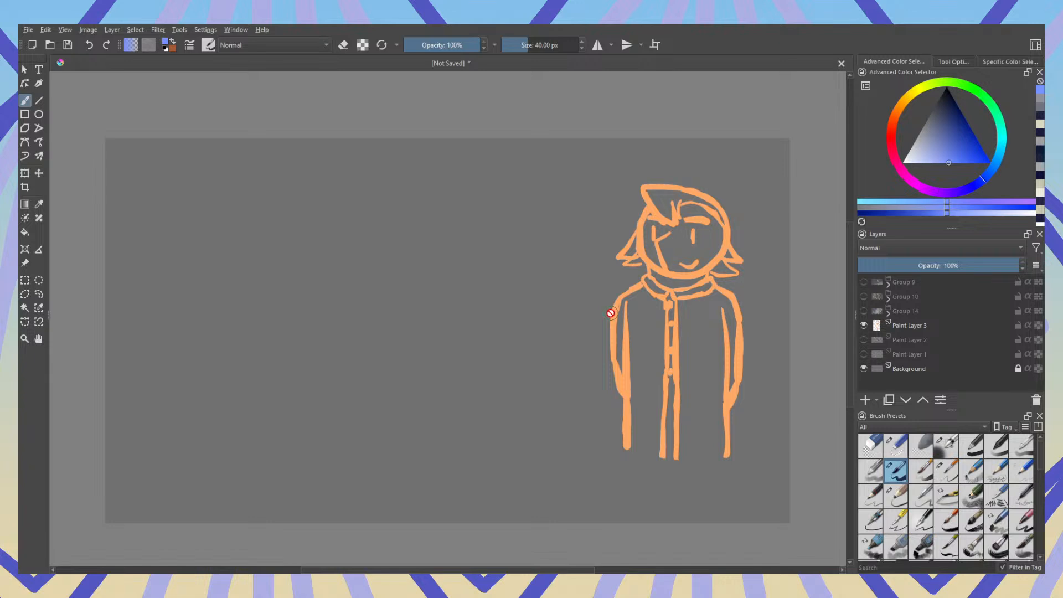
{"action": "left_click", "coordinate": [864, 325]}
{"action": "left_click", "coordinate": [865, 311]}
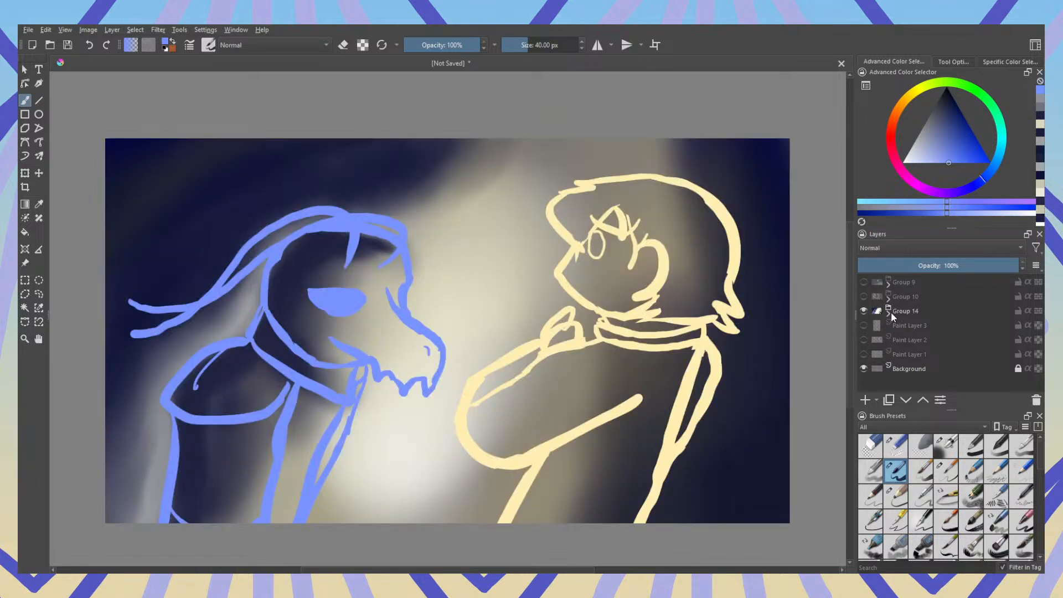
Step: Erase the blue creature's half-closed eye on Paint Layer 12 and redraw it as a solid rounded oval
{"action": "left_click", "coordinate": [890, 311]}
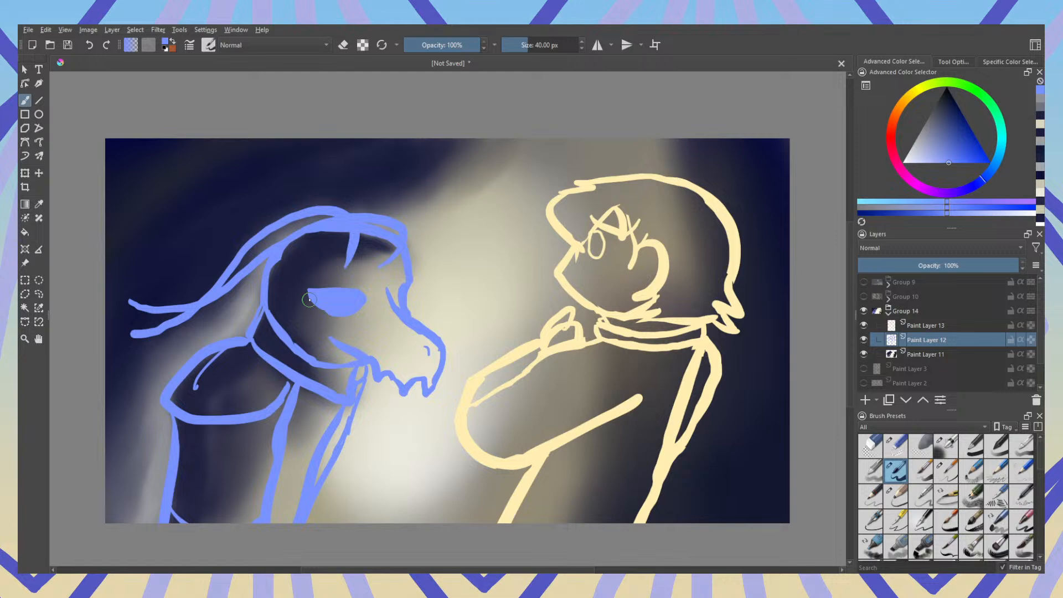
{"action": "key", "text": "e"}
{"action": "mouse_move", "coordinate": [333, 299]}
{"action": "left_mouse_down"}
{"action": "mouse_move", "coordinate": [310, 290]}
{"action": "mouse_move", "coordinate": [315, 309]}
{"action": "mouse_move", "coordinate": [356, 290]}
{"action": "mouse_move", "coordinate": [339, 313]}
{"action": "mouse_move", "coordinate": [361, 302]}
{"action": "left_mouse_up"}
{"action": "key", "text": "e"}
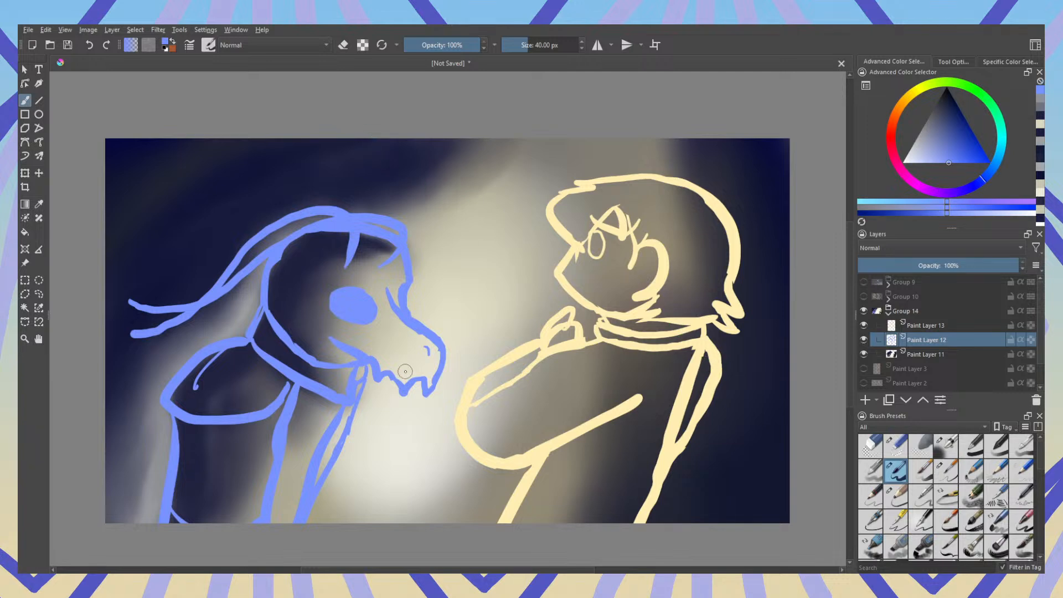
{"action": "key", "text": "e"}
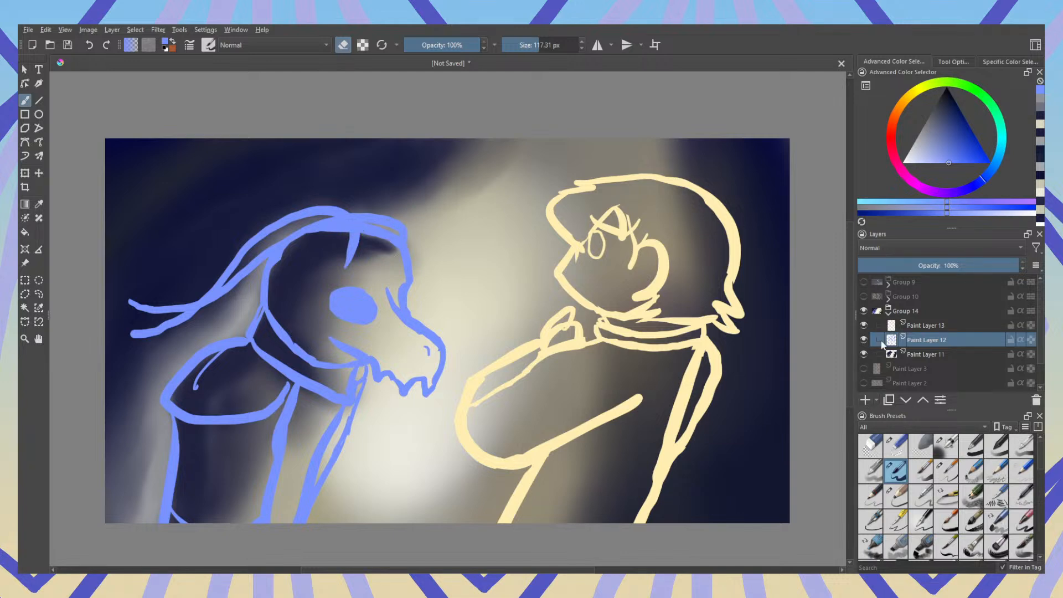
{"action": "left_click", "coordinate": [889, 314]}
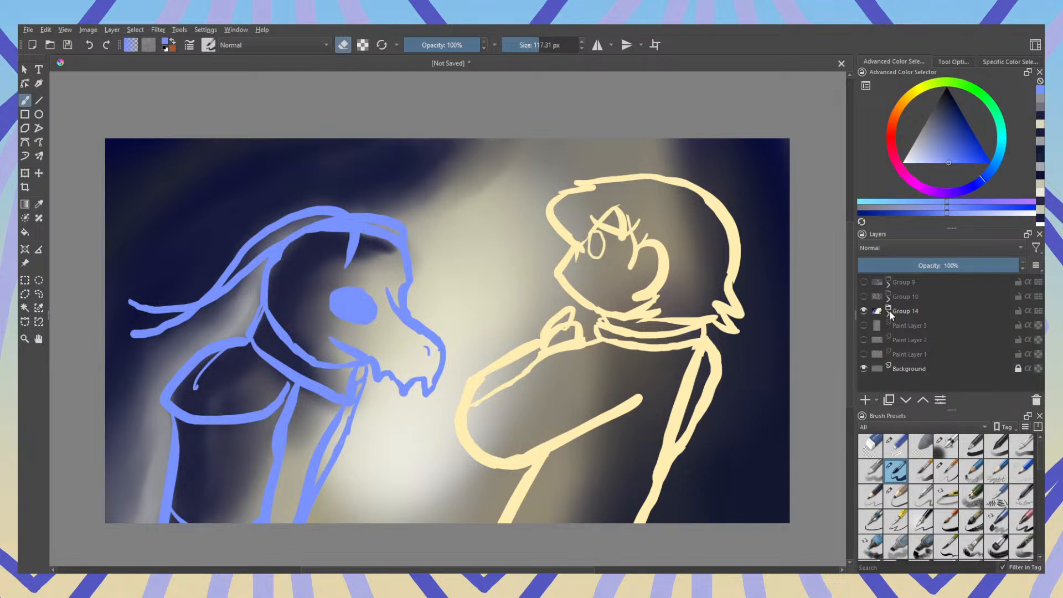
Step: Add a paint layer above Group 14, hide that group, and set the brush to dark navy at 40 px
{"action": "left_click", "coordinate": [865, 399]}
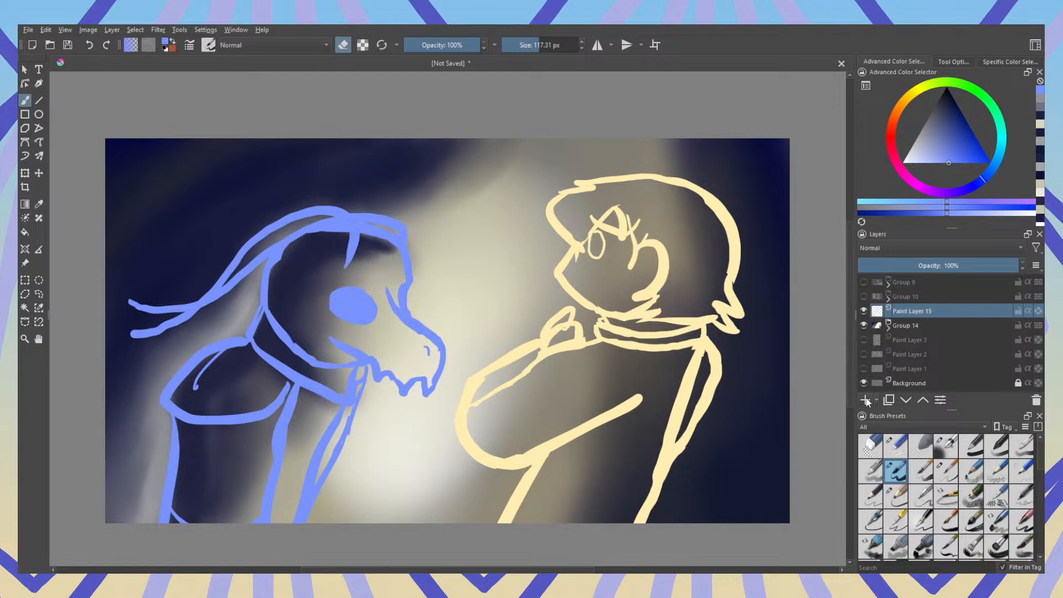
{"action": "left_click", "coordinate": [865, 325]}
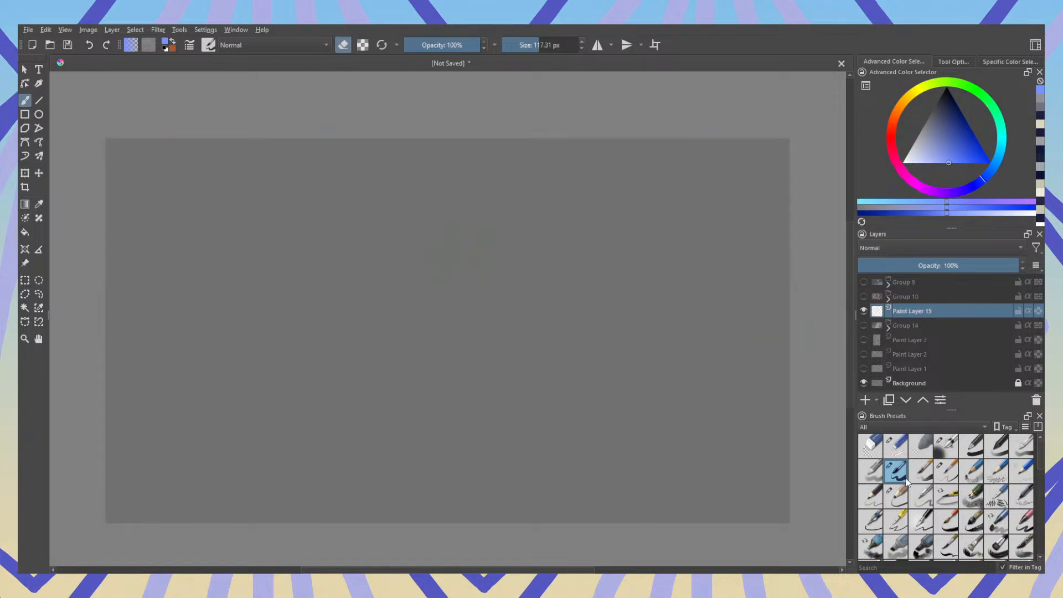
{"action": "key", "text": "e"}
{"action": "left_click", "coordinate": [943, 109]}
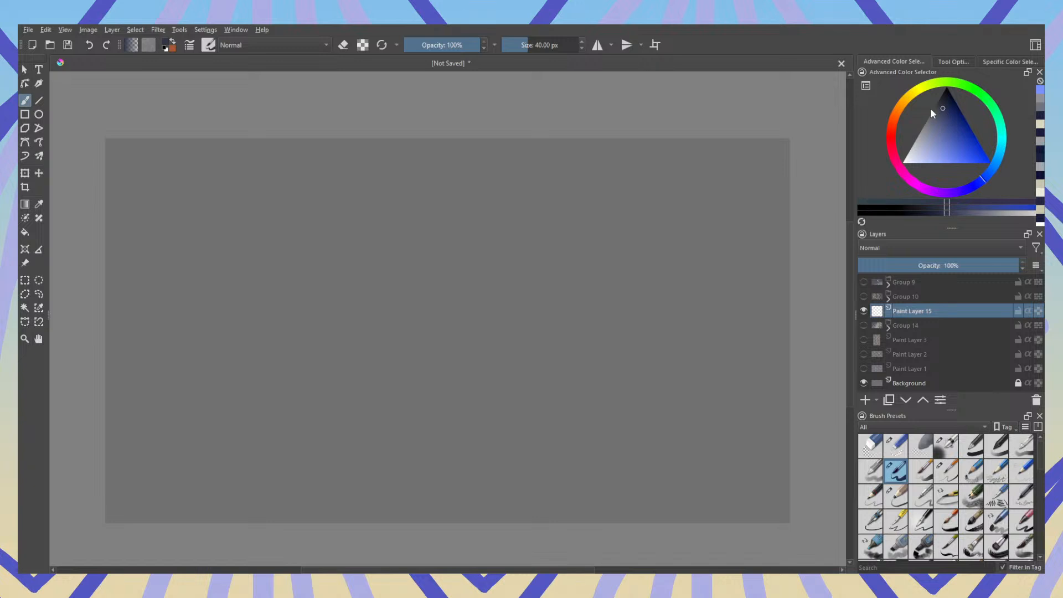
Step: Sketch a simple standing figure near the canvas's upper middle with a round head, two body lines, outstretched arms and circular hands
{"action": "left_click_drag", "start_coordinate": [476, 221], "coordinate": [462, 375]}
{"action": "left_click_drag", "start_coordinate": [545, 219], "coordinate": [529, 372]}
{"action": "left_click_drag", "start_coordinate": [475, 222], "coordinate": [392, 271]}
{"action": "mouse_move", "coordinate": [503, 148]}
{"action": "left_mouse_down"}
{"action": "mouse_move", "coordinate": [499, 232]}
{"action": "mouse_move", "coordinate": [537, 160]}
{"action": "mouse_move", "coordinate": [486, 157]}
{"action": "left_mouse_up"}
{"action": "left_click_drag", "start_coordinate": [380, 275], "coordinate": [387, 272]}
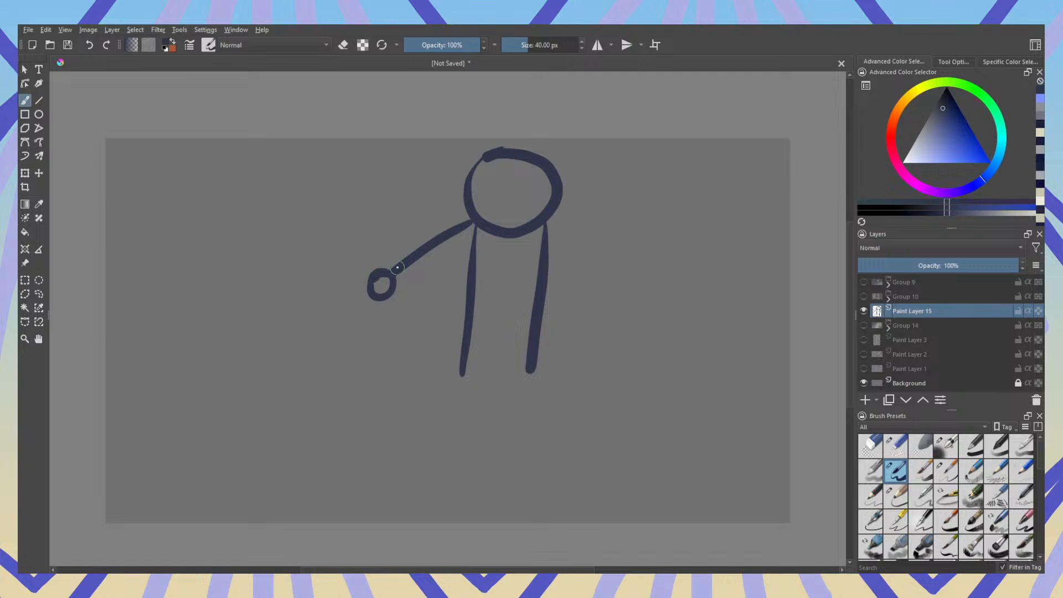
{"action": "mouse_move", "coordinate": [552, 224]}
{"action": "left_mouse_down"}
{"action": "mouse_move", "coordinate": [623, 310]}
{"action": "mouse_move", "coordinate": [596, 319]}
{"action": "mouse_move", "coordinate": [610, 298]}
{"action": "left_mouse_up"}
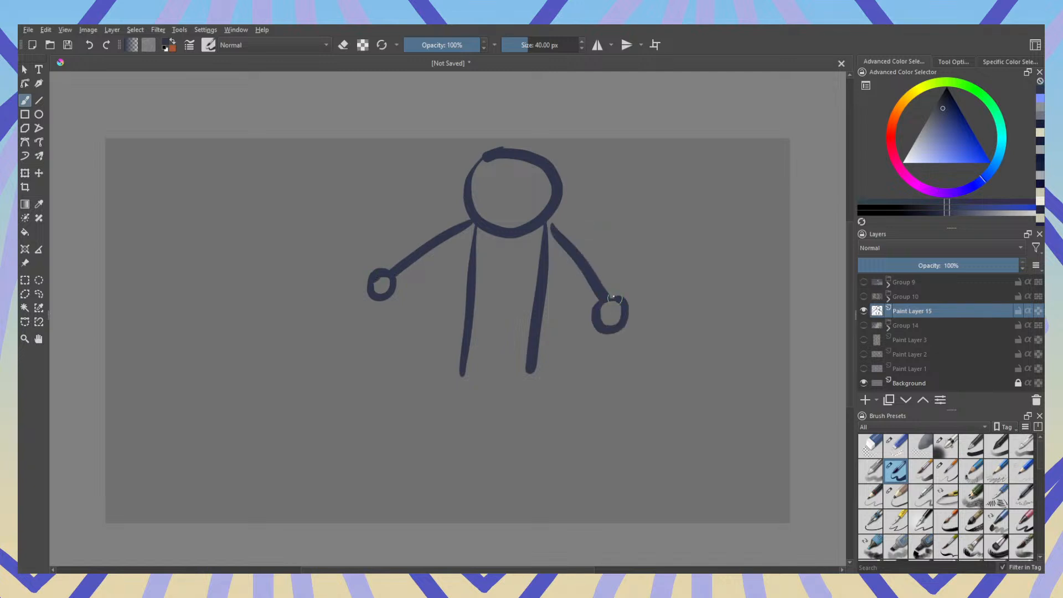
{"action": "left_click_drag", "start_coordinate": [547, 218], "coordinate": [557, 237]}
Step: Sketch a small bent figure in angular strokes at the canvas's left edge, beside the standing figure
{"action": "left_click_drag", "start_coordinate": [196, 229], "coordinate": [145, 281]}
{"action": "left_click_drag", "start_coordinate": [220, 238], "coordinate": [176, 320]}
{"action": "mouse_move", "coordinate": [131, 235]}
{"action": "left_mouse_down"}
{"action": "mouse_move", "coordinate": [134, 275]}
{"action": "mouse_move", "coordinate": [184, 320]}
{"action": "left_mouse_up"}
{"action": "mouse_move", "coordinate": [108, 268]}
{"action": "left_mouse_down"}
{"action": "mouse_move", "coordinate": [130, 244]}
{"action": "mouse_move", "coordinate": [113, 208]}
{"action": "mouse_move", "coordinate": [105, 259]}
{"action": "mouse_move", "coordinate": [129, 242]}
{"action": "left_mouse_up"}
Step: Select the bent sketch with a freehand outline, shift it fully onto the canvas toward the standing figure, and clear the selection
{"action": "left_click", "coordinate": [39, 294]}
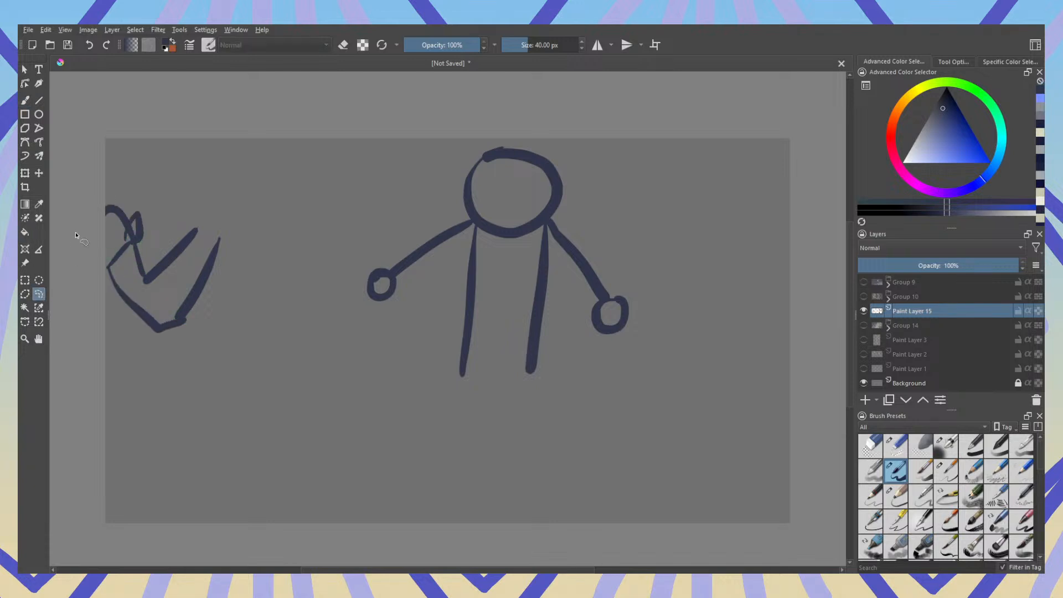
{"action": "mouse_move", "coordinate": [102, 176]}
{"action": "left_mouse_down"}
{"action": "mouse_move", "coordinate": [87, 244]}
{"action": "mouse_move", "coordinate": [211, 328]}
{"action": "mouse_move", "coordinate": [111, 177]}
{"action": "left_mouse_up"}
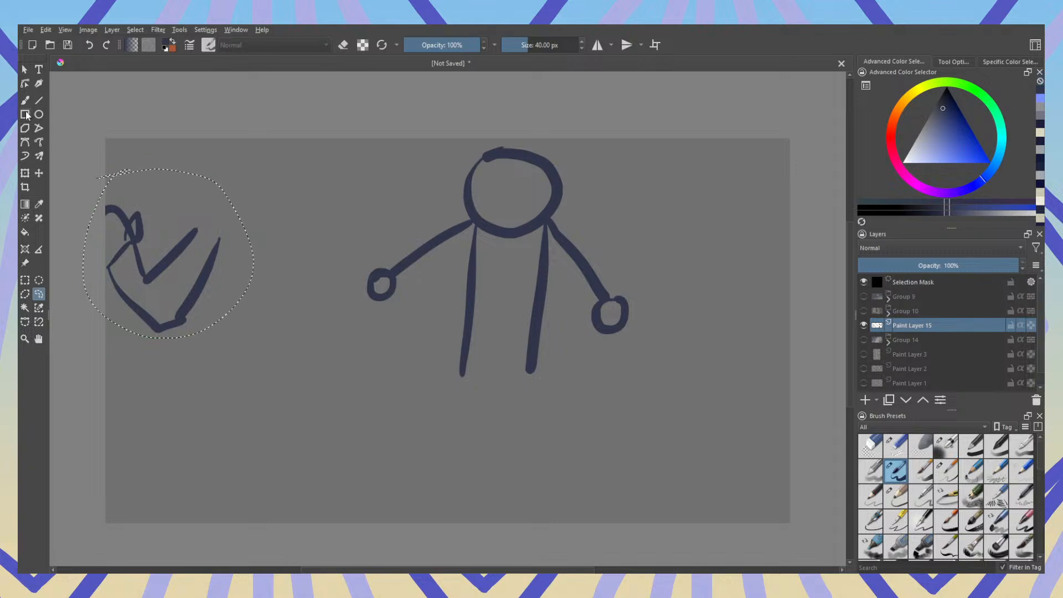
{"action": "key", "text": "ctrl+t"}
{"action": "left_click_drag", "start_coordinate": [179, 233], "coordinate": [261, 240]}
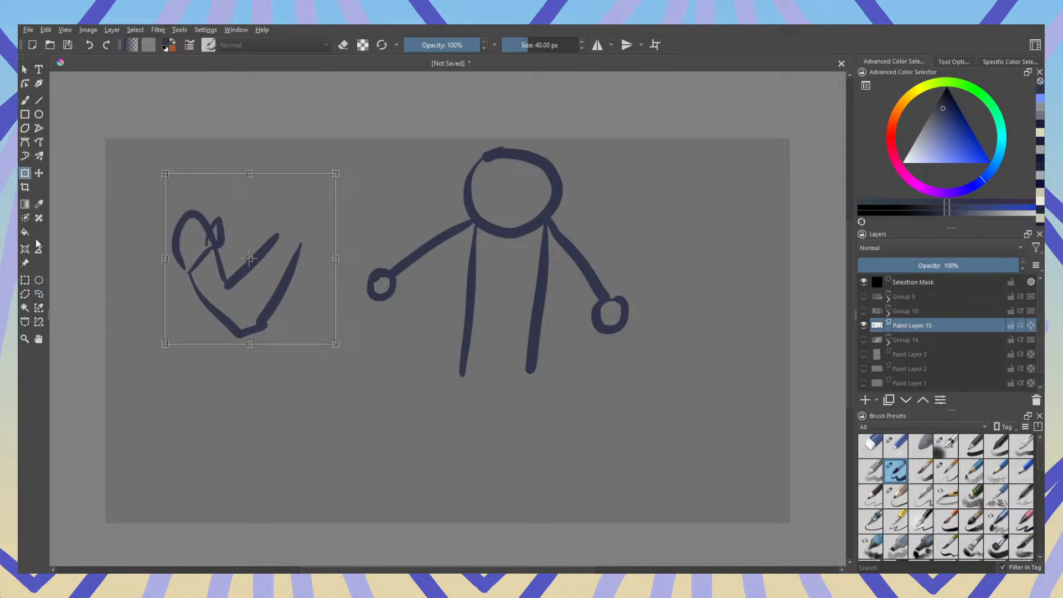
{"action": "left_click", "coordinate": [39, 294]}
{"action": "left_click", "coordinate": [77, 234]}
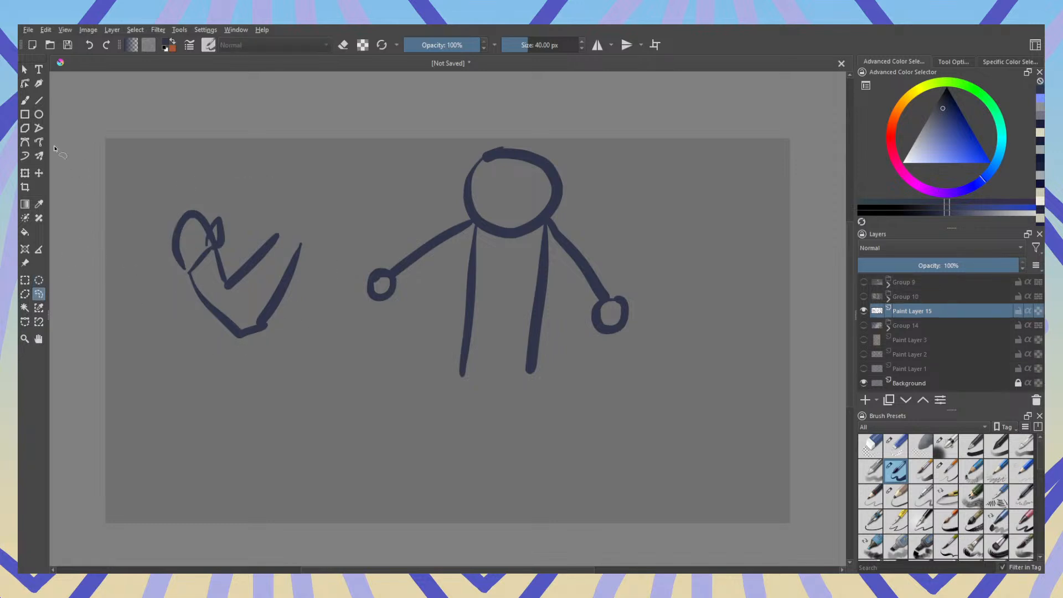
Step: Return to the brush and undo the bent sketch with its selection and move, plus the standing figure's last arm and hand strokes
{"action": "left_click", "coordinate": [27, 103]}
{"action": "key", "text": "ctrl+z"}
{"action": "key", "text": "ctrl+z"}
{"action": "key", "text": "ctrl+z"}
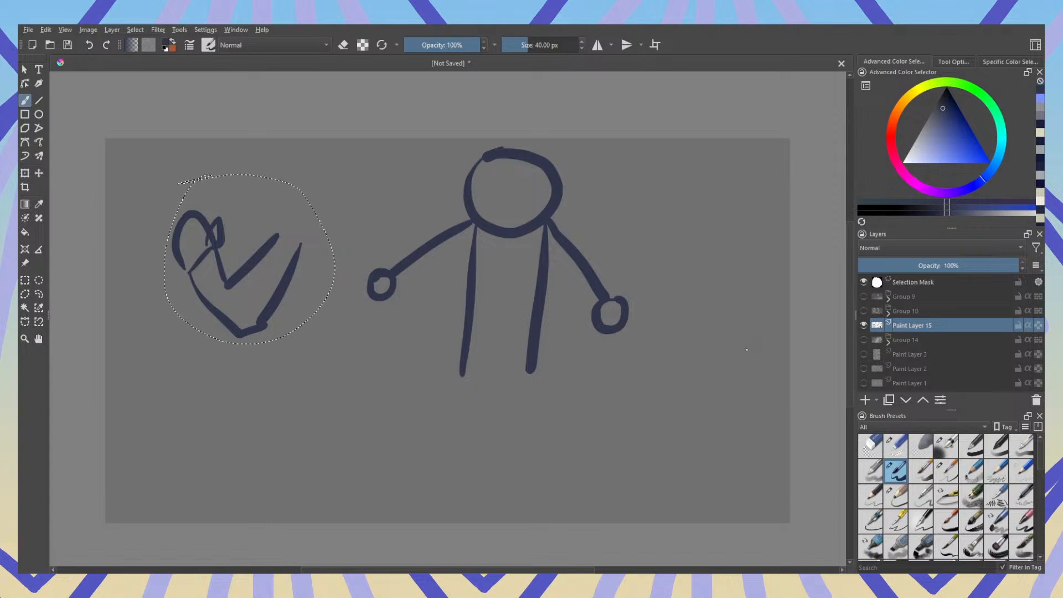
{"action": "key", "text": "ctrl+z"}
{"action": "key", "text": "ctrl+z"}
{"action": "key", "text": "ctrl+z"}
{"action": "key", "text": "ctrl+z"}
{"action": "key", "text": "ctrl+z"}
{"action": "key", "text": "ctrl+z"}
{"action": "key", "text": "ctrl+z"}
{"action": "key", "text": "ctrl+z"}
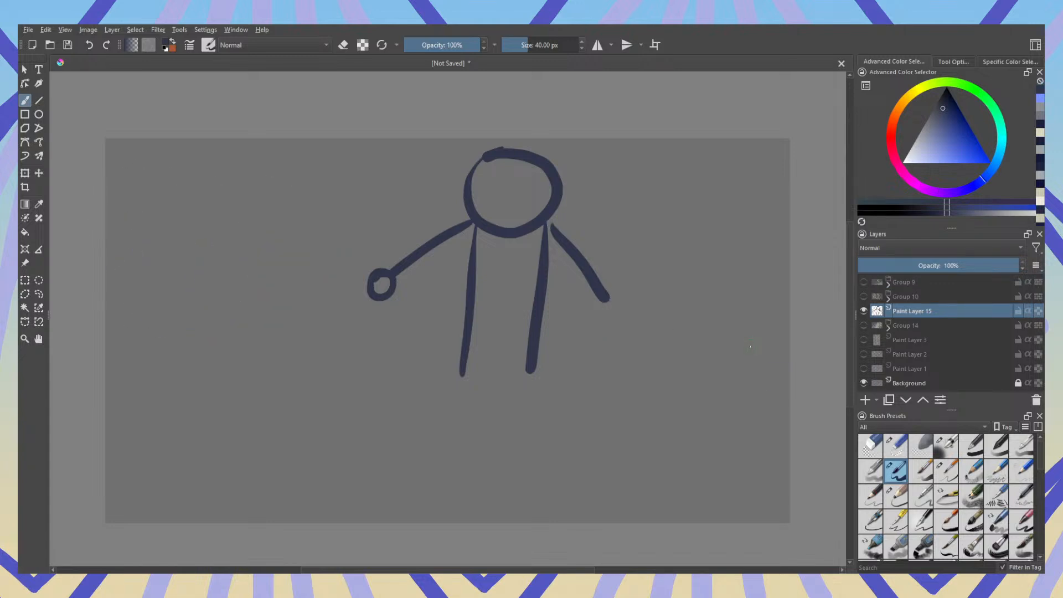
Step: Undo the standing figure's remaining strokes, the hiding of Group 14 and the addition of Paint Layer 15
{"action": "key", "text": "ctrl+z"}
{"action": "key", "text": "ctrl+z"}
{"action": "key", "text": "ctrl+z"}
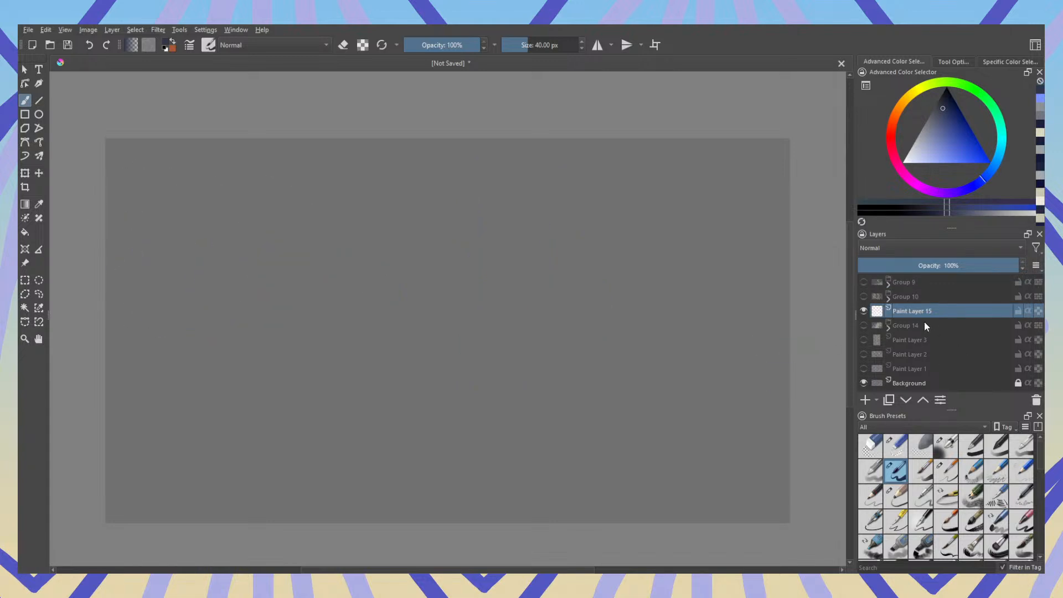
{"action": "key", "text": "ctrl+z"}
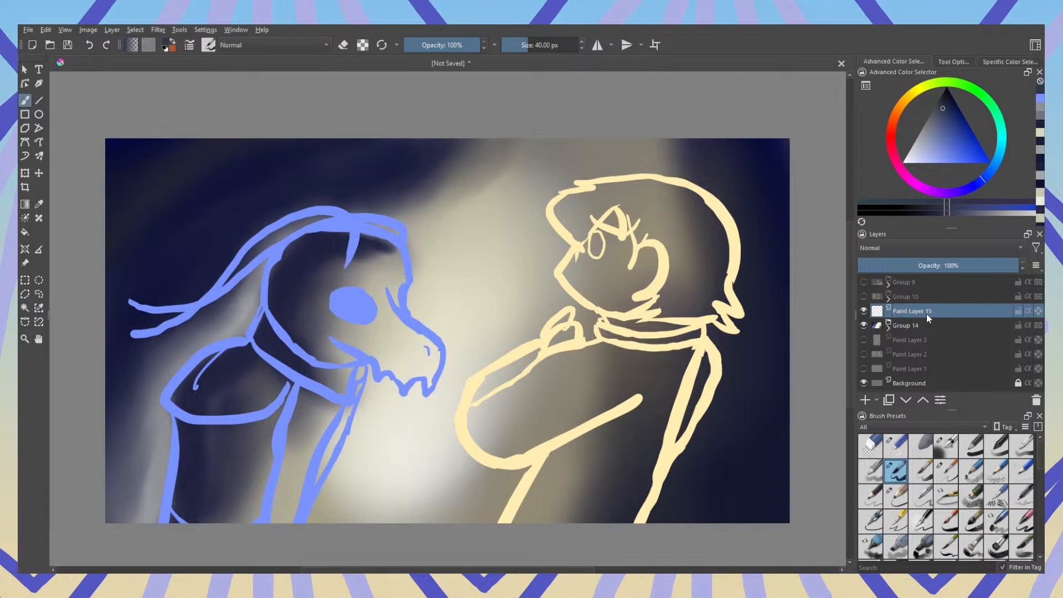
{"action": "key", "text": "ctrl+z"}
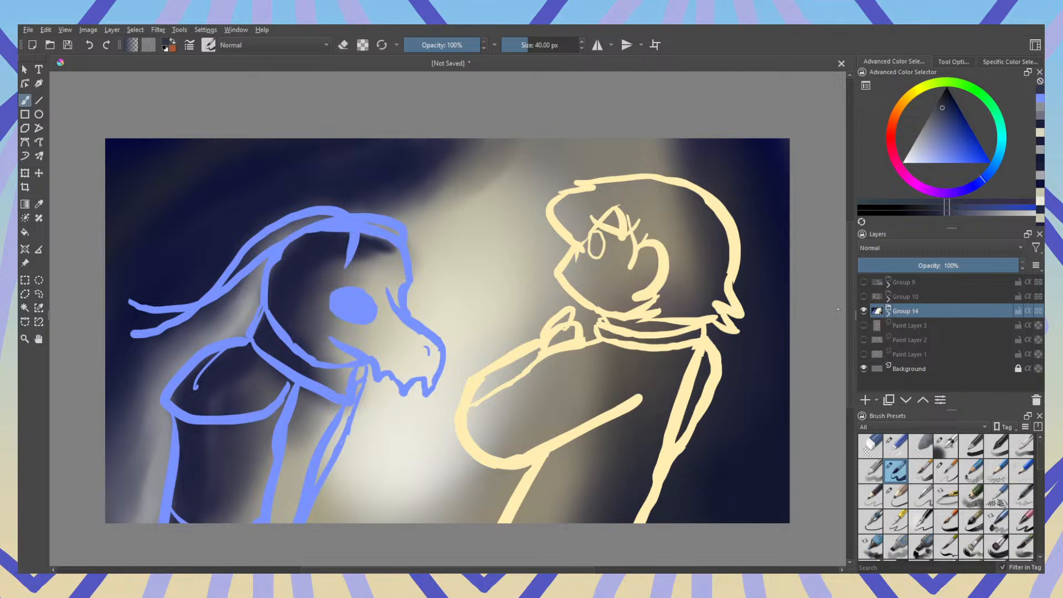
Step: Hide Group 14 and view the cliff creature example in Group 9, briefly toggling Group 10, leaving all three groups hidden
{"action": "left_click", "coordinate": [864, 311]}
{"action": "left_click", "coordinate": [864, 296]}
{"action": "left_click", "coordinate": [863, 298]}
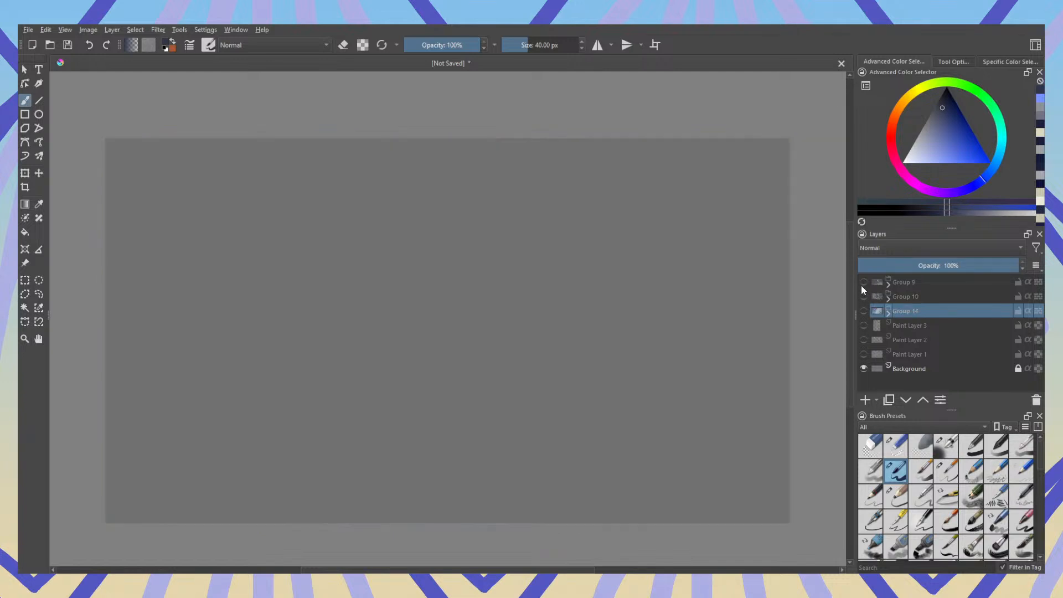
{"action": "left_click", "coordinate": [863, 284]}
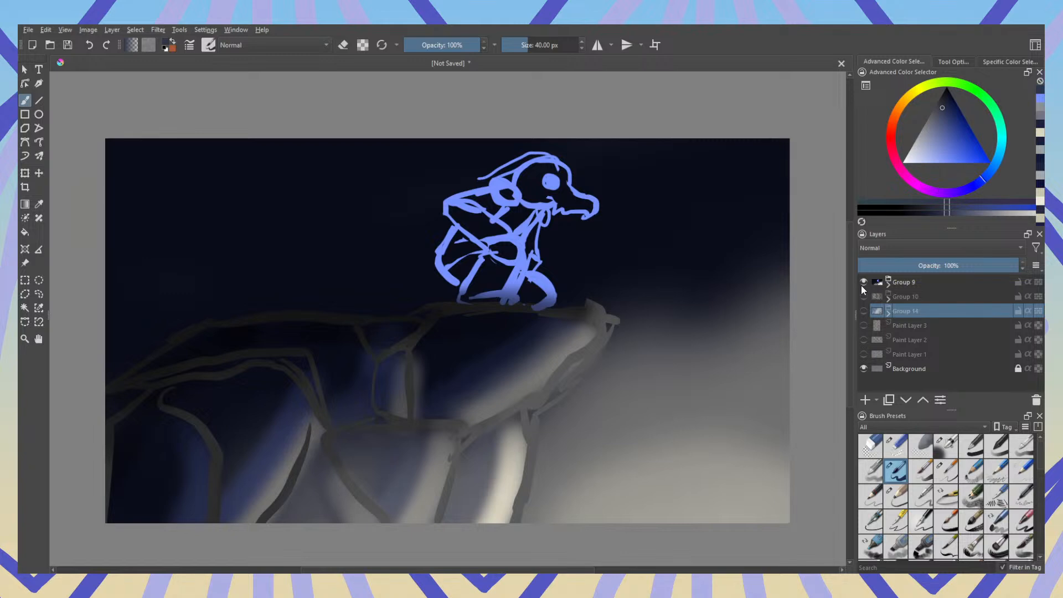
{"action": "left_click", "coordinate": [863, 284]}
{"action": "left_click", "coordinate": [864, 297]}
{"action": "left_click", "coordinate": [865, 298]}
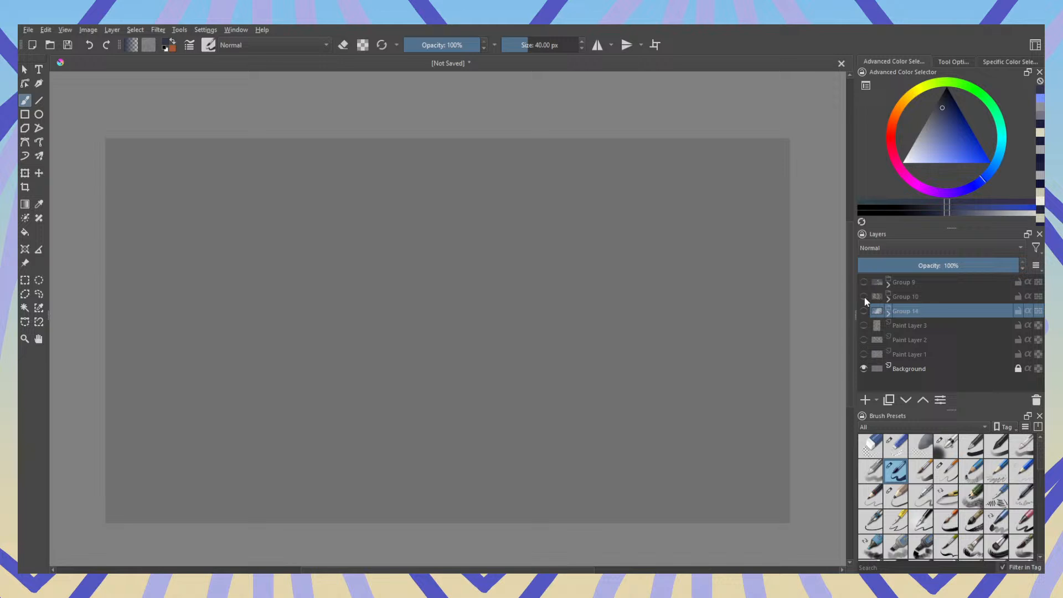
Step: Review the orange figure on Paint Layer 3 and the three figures on Paint Layers 1 and 2, returning to Group 14
{"action": "left_click", "coordinate": [862, 336]}
{"action": "left_click", "coordinate": [863, 327]}
{"action": "left_click", "coordinate": [861, 337]}
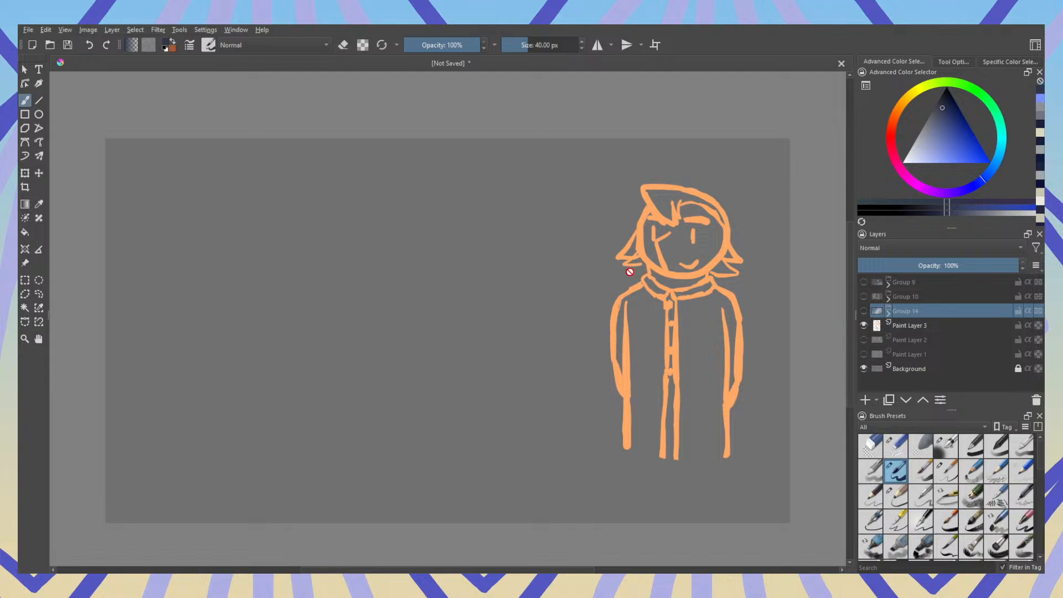
{"action": "left_click", "coordinate": [864, 326]}
{"action": "left_click", "coordinate": [864, 339]}
{"action": "left_click", "coordinate": [864, 354]}
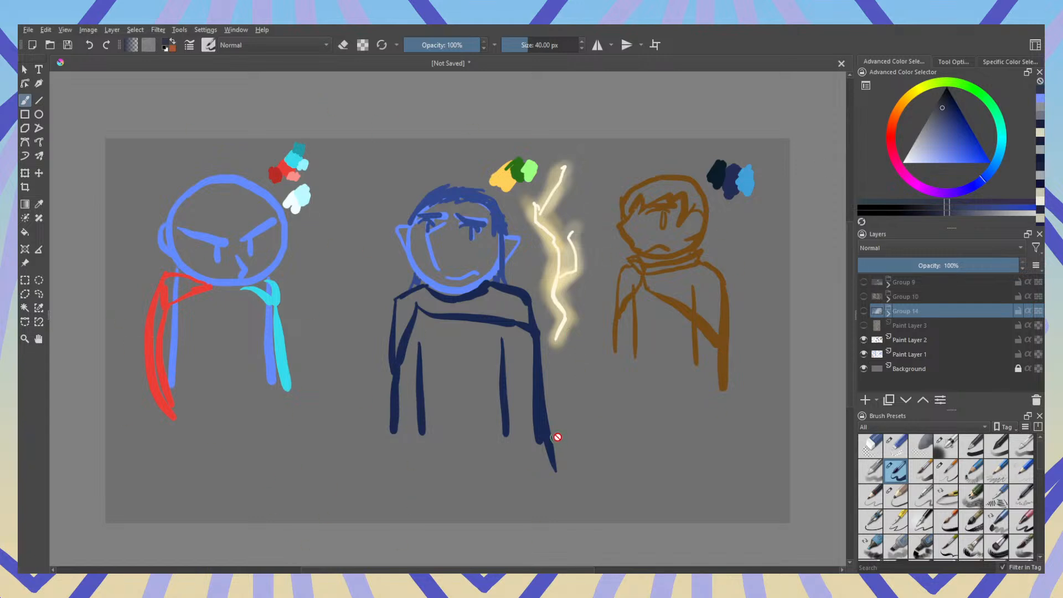
{"action": "left_click", "coordinate": [864, 355]}
{"action": "left_click", "coordinate": [864, 342]}
{"action": "left_click", "coordinate": [864, 326]}
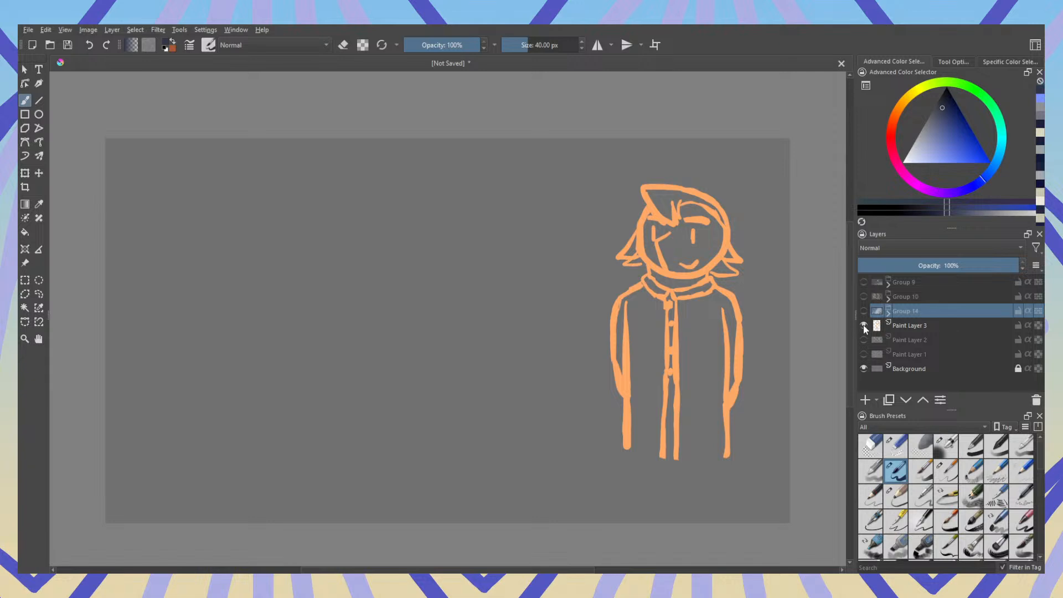
{"action": "left_click", "coordinate": [863, 325]}
{"action": "left_click", "coordinate": [861, 312]}
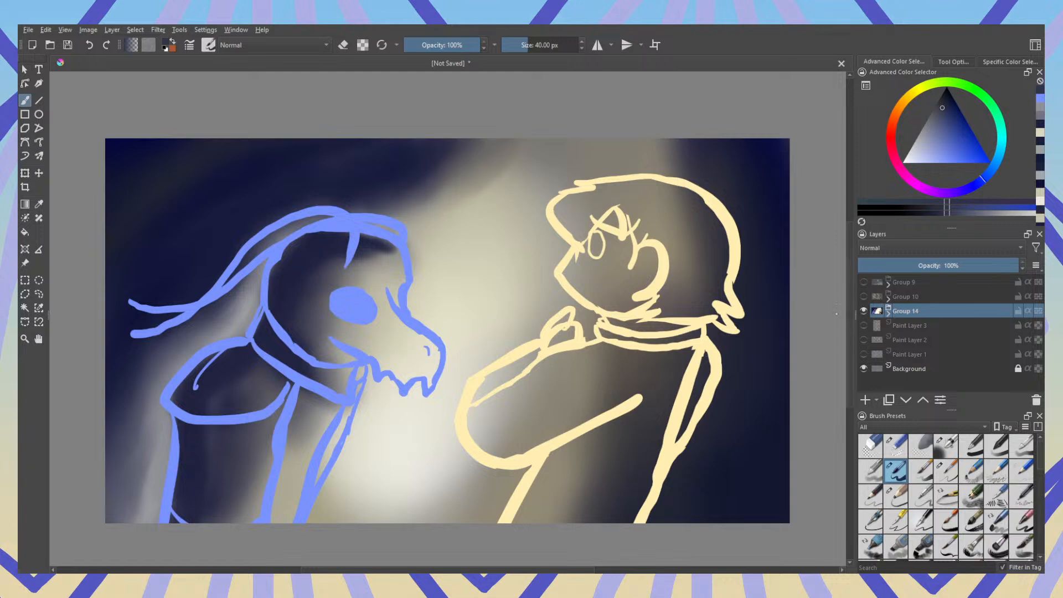
Step: Hide Group 14, move Group 10 above Group 9, and leave only Group 10 showing over the background
{"action": "left_click", "coordinate": [864, 311]}
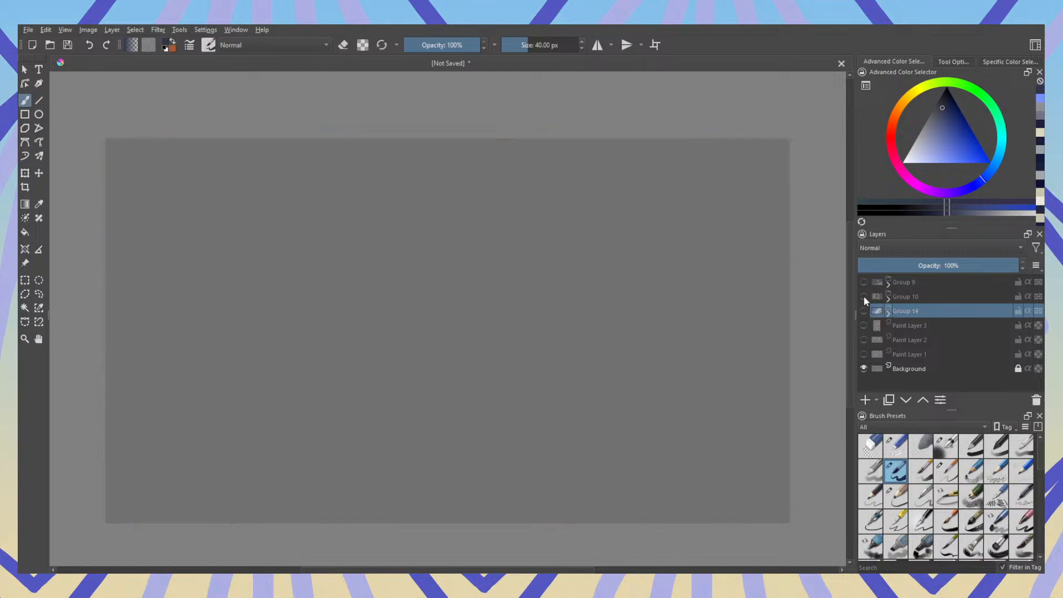
{"action": "left_click", "coordinate": [864, 296]}
{"action": "left_click", "coordinate": [864, 282]}
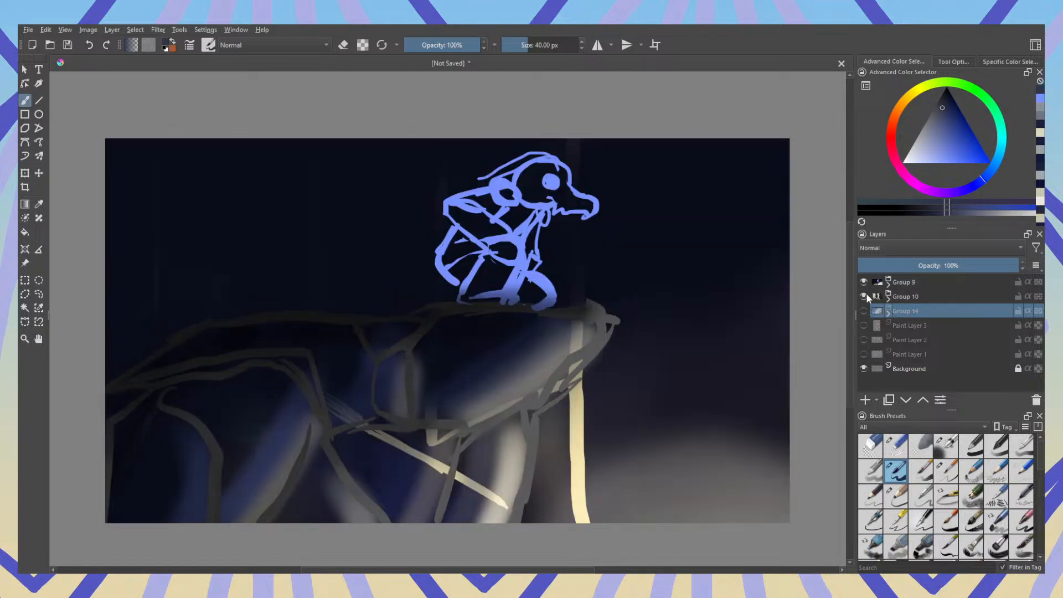
{"action": "left_click", "coordinate": [867, 294]}
{"action": "left_click", "coordinate": [866, 295]}
{"action": "left_click_drag", "start_coordinate": [882, 293], "coordinate": [926, 278]}
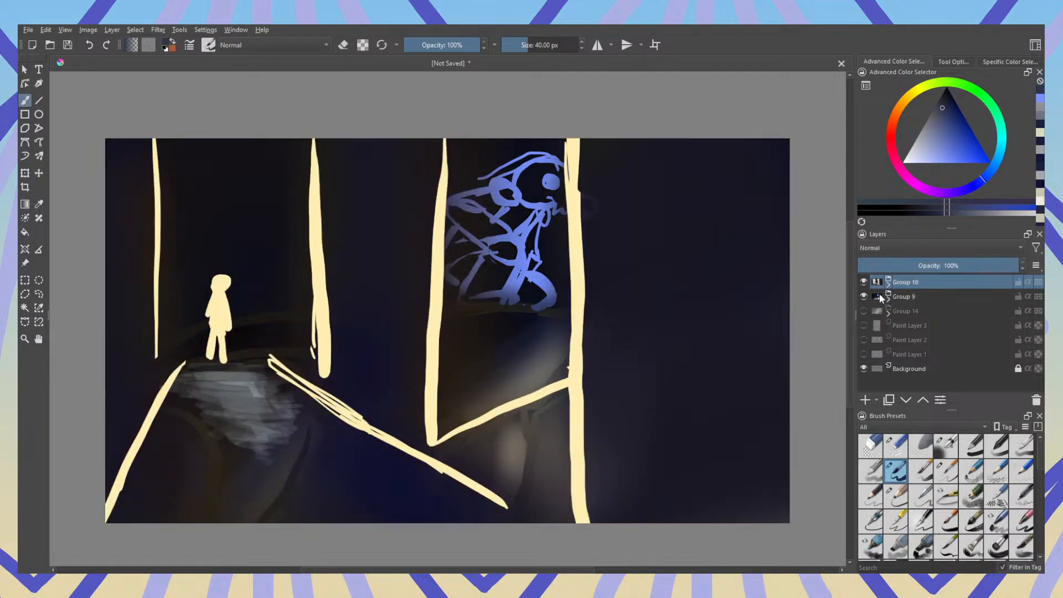
{"action": "left_click", "coordinate": [865, 296]}
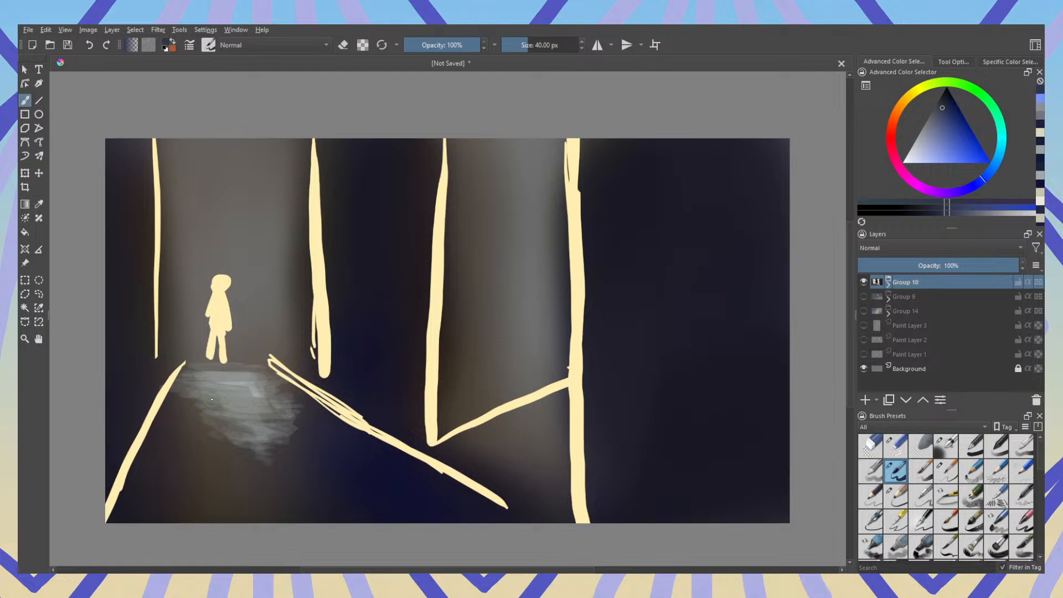
Step: Show all the layers beneath Group 10 and hide them from the top down until only Paint Layers 1 and 2 remain
{"action": "left_click", "coordinate": [863, 354]}
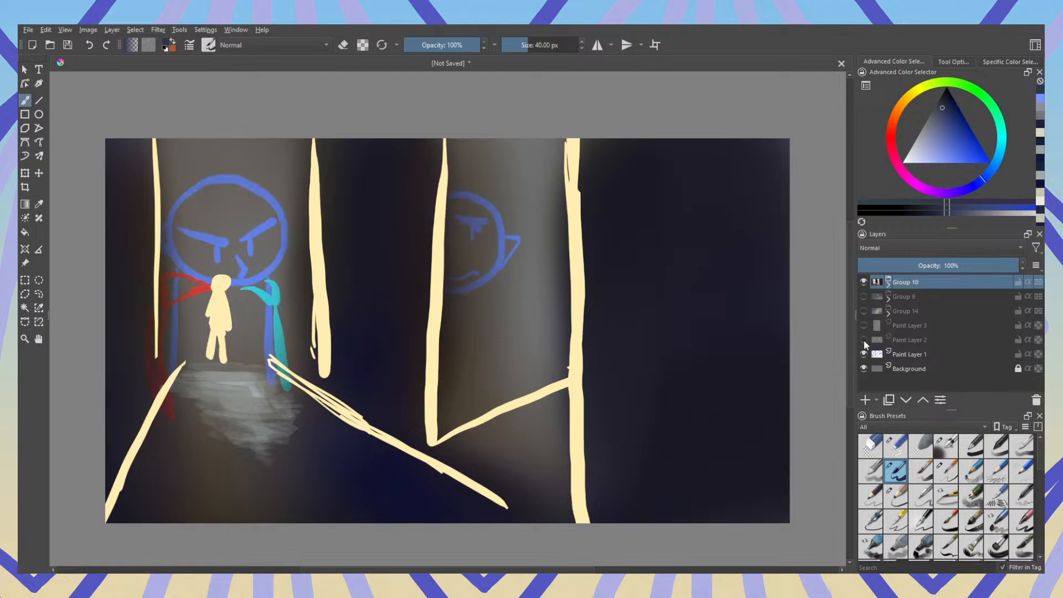
{"action": "left_click", "coordinate": [864, 340]}
{"action": "left_click", "coordinate": [864, 325]}
{"action": "left_click", "coordinate": [864, 312]}
{"action": "left_click", "coordinate": [865, 297]}
{"action": "left_click", "coordinate": [865, 282]}
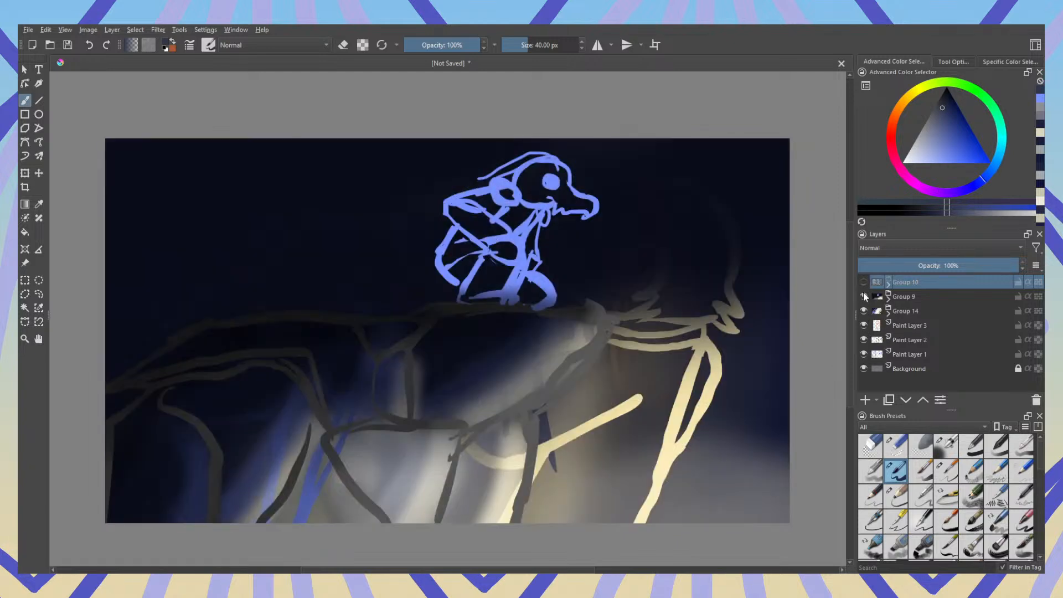
{"action": "left_click", "coordinate": [864, 297]}
{"action": "left_click", "coordinate": [863, 311]}
{"action": "left_click", "coordinate": [864, 326]}
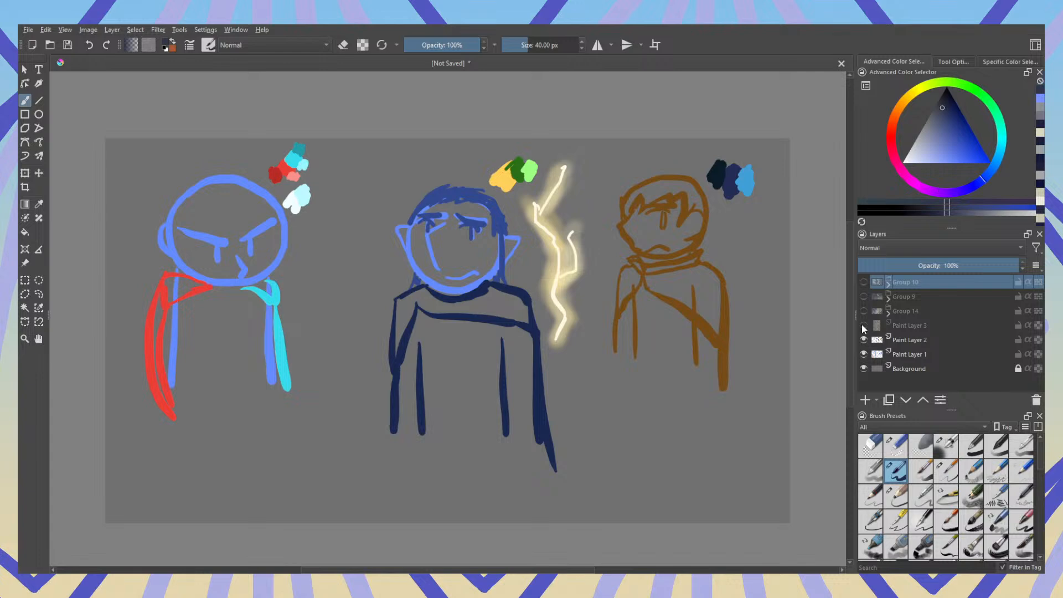
Step: Toggle the visibility of Paint Layers 3, 2 and 1 to examine which sketches each layer holds
{"action": "left_click", "coordinate": [864, 325]}
{"action": "left_click", "coordinate": [863, 338]}
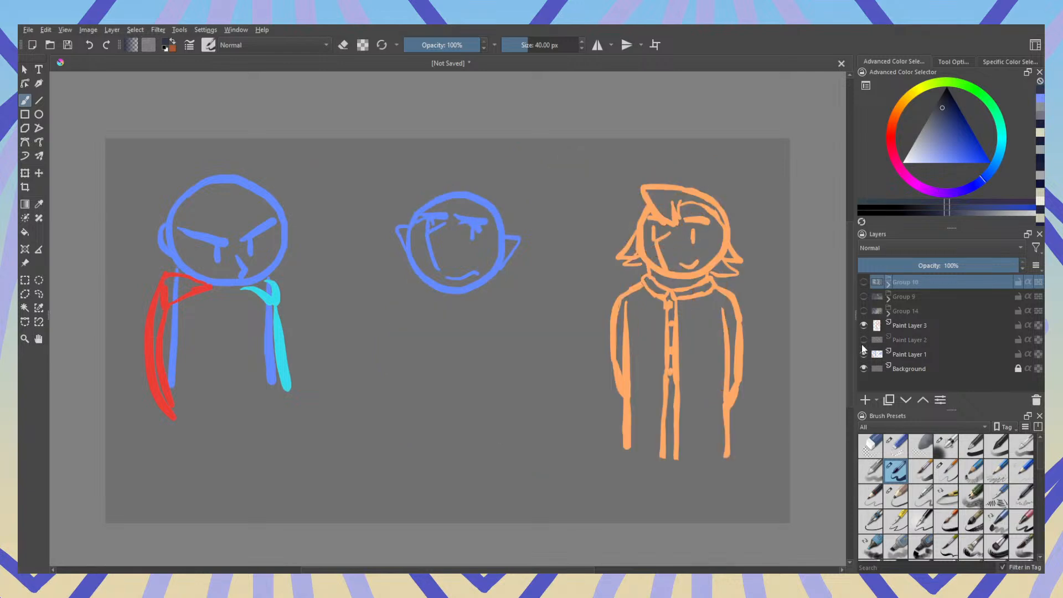
{"action": "left_click", "coordinate": [864, 355]}
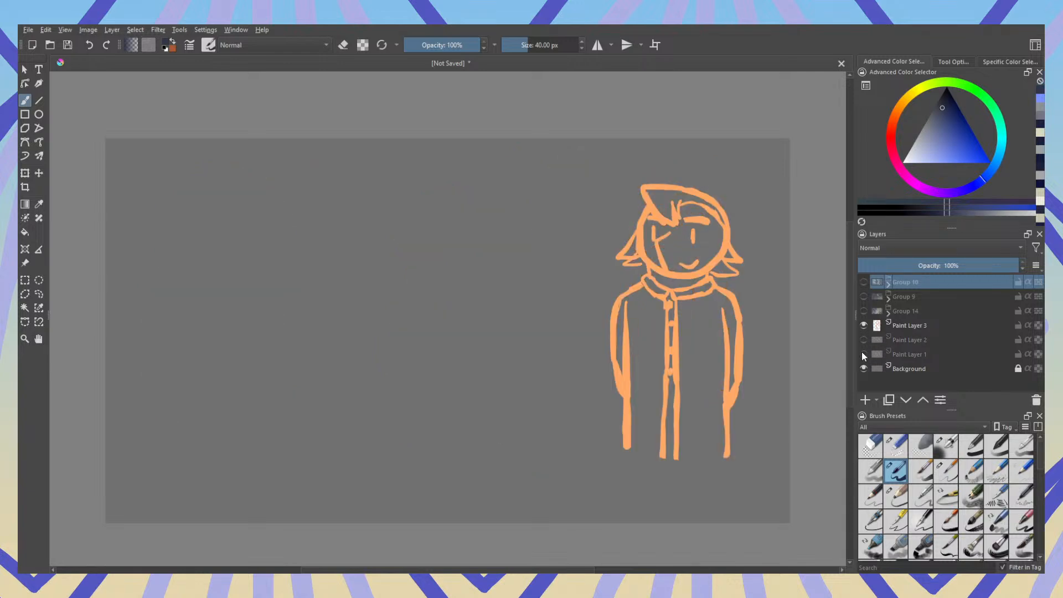
{"action": "left_click", "coordinate": [864, 326]}
{"action": "left_click", "coordinate": [864, 340]}
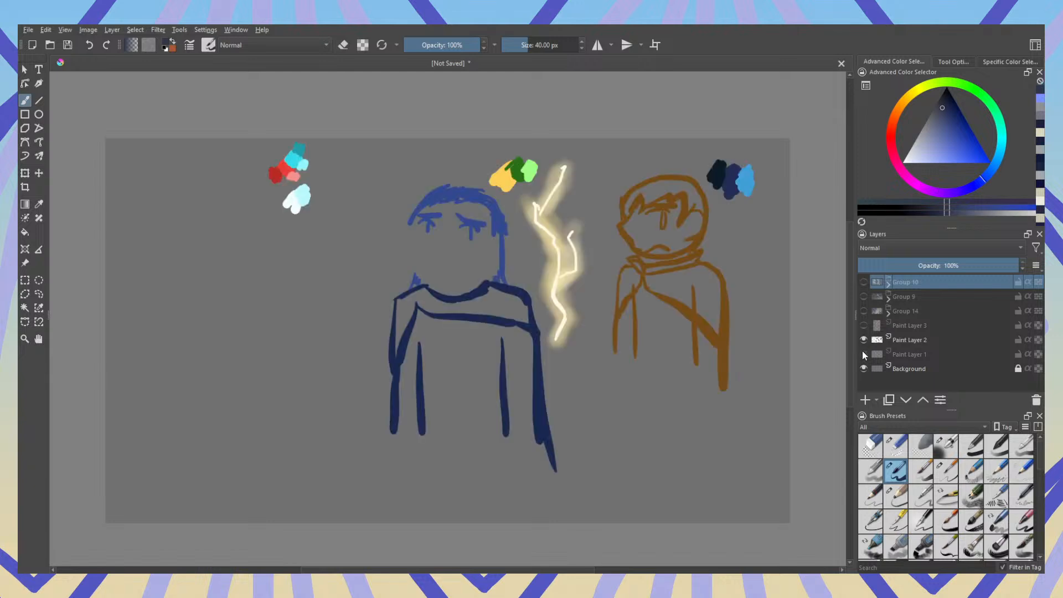
Step: Show Paint Layer 1 alongside Paint Layer 2, combine both into one layer group, and collapse the group
{"action": "left_click", "coordinate": [863, 354]}
{"action": "left_click", "coordinate": [932, 339]}
{"action": "left_click", "coordinate": [938, 353], "text": "ctrl"}
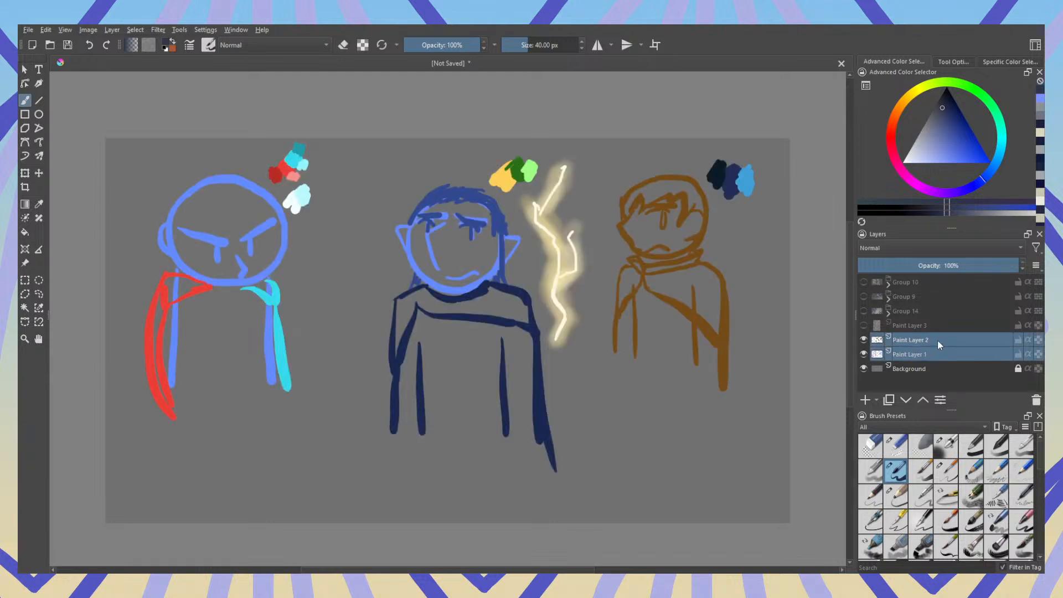
{"action": "key", "text": "ctrl+g"}
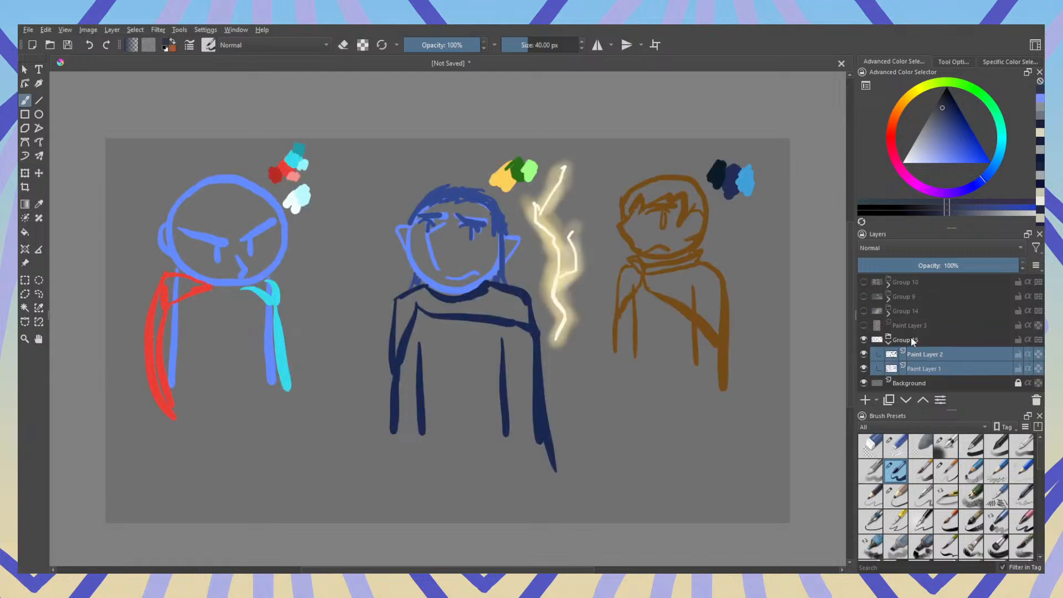
{"action": "left_click", "coordinate": [889, 342]}
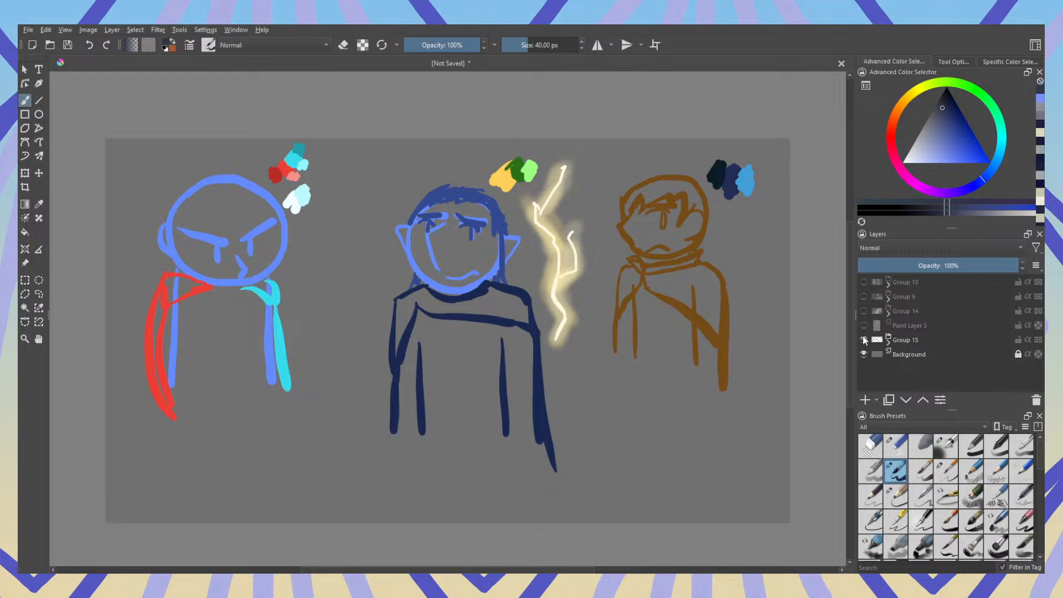
Step: Hide the new group of three figures and view the orange figure on Paint Layer 3, leaving both hidden
{"action": "left_click", "coordinate": [864, 339]}
{"action": "left_click", "coordinate": [864, 326]}
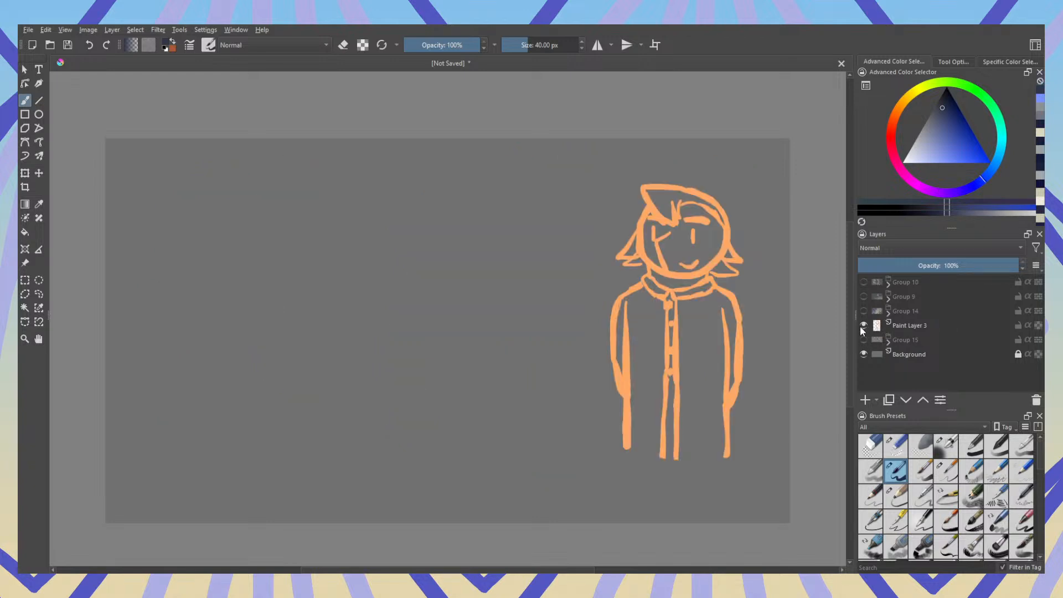
{"action": "left_click", "coordinate": [865, 326]}
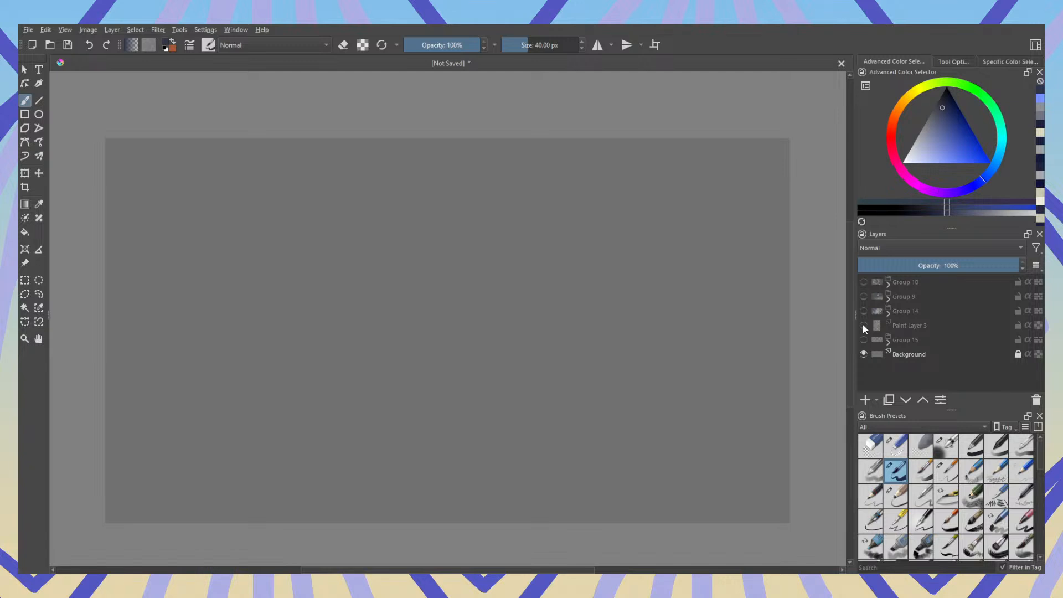
Step: Examine the lighting examples in Group 10, Group 9 and Group 14 one at a time
{"action": "left_click", "coordinate": [864, 282]}
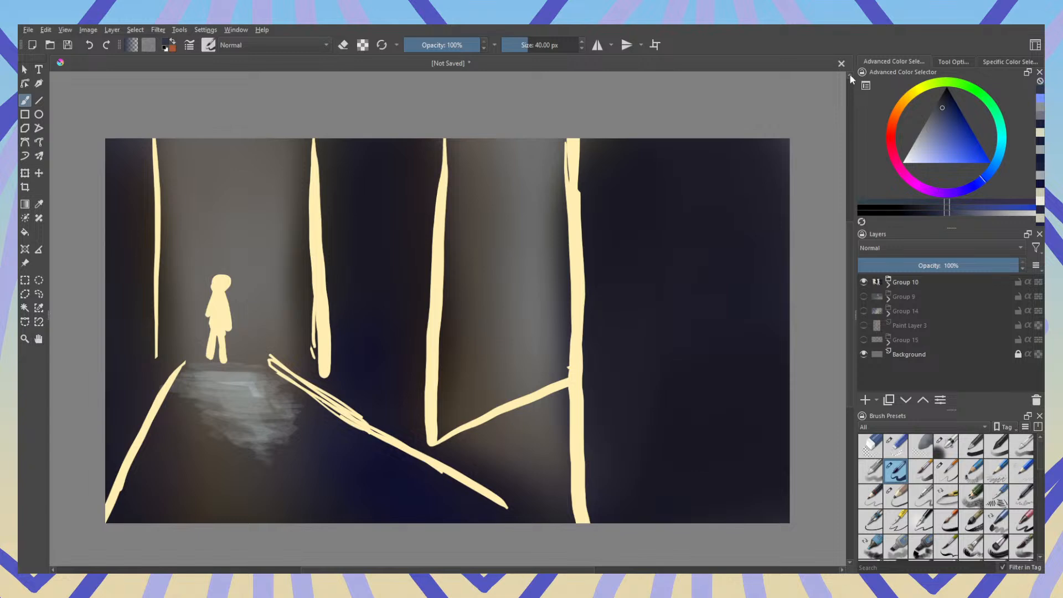
{"action": "left_click", "coordinate": [864, 281]}
{"action": "left_click", "coordinate": [863, 296]}
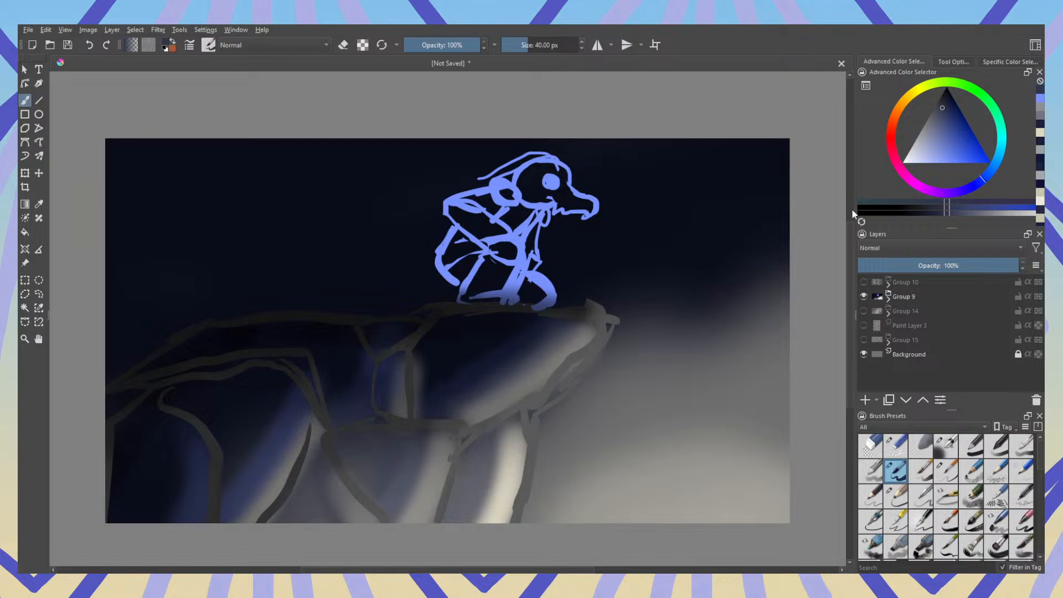
{"action": "left_click_drag", "start_coordinate": [852, 208], "coordinate": [852, 244]}
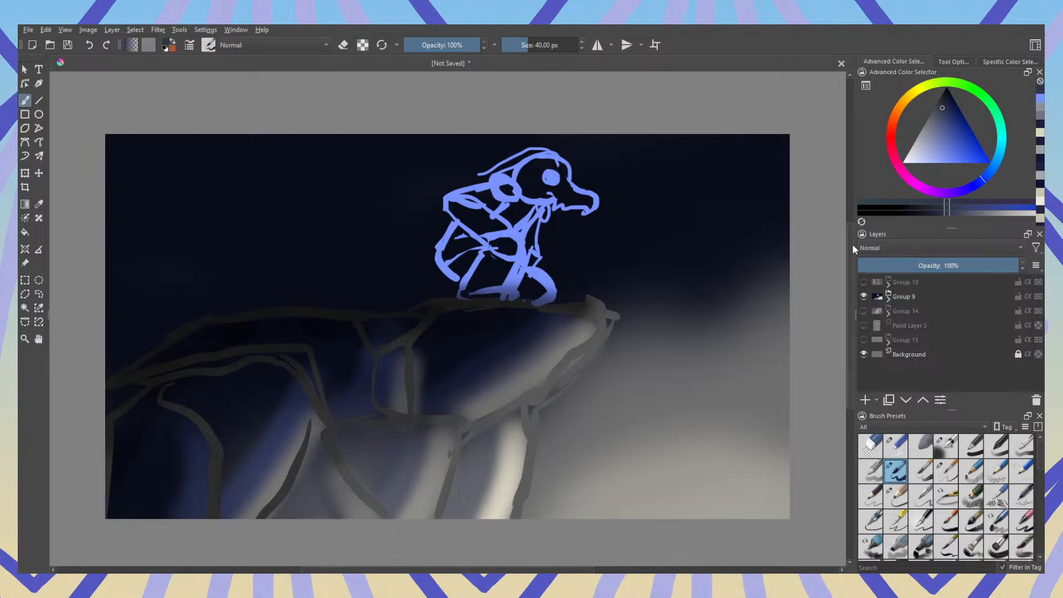
{"action": "left_click", "coordinate": [864, 297]}
{"action": "left_click", "coordinate": [864, 311]}
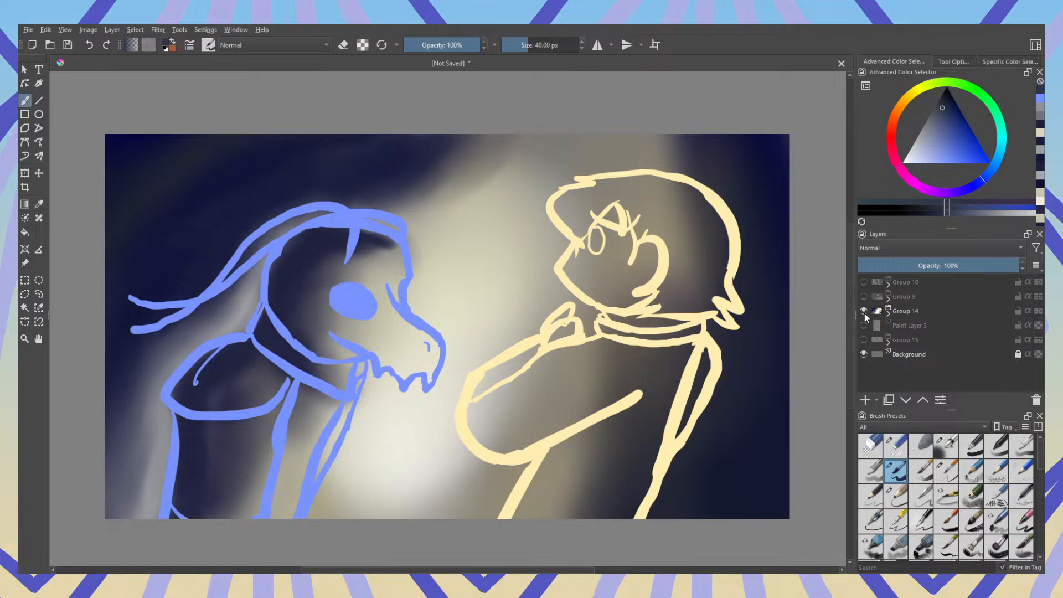
Step: Hide Group 14 and add a new paint layer directly above it
{"action": "left_click", "coordinate": [864, 312]}
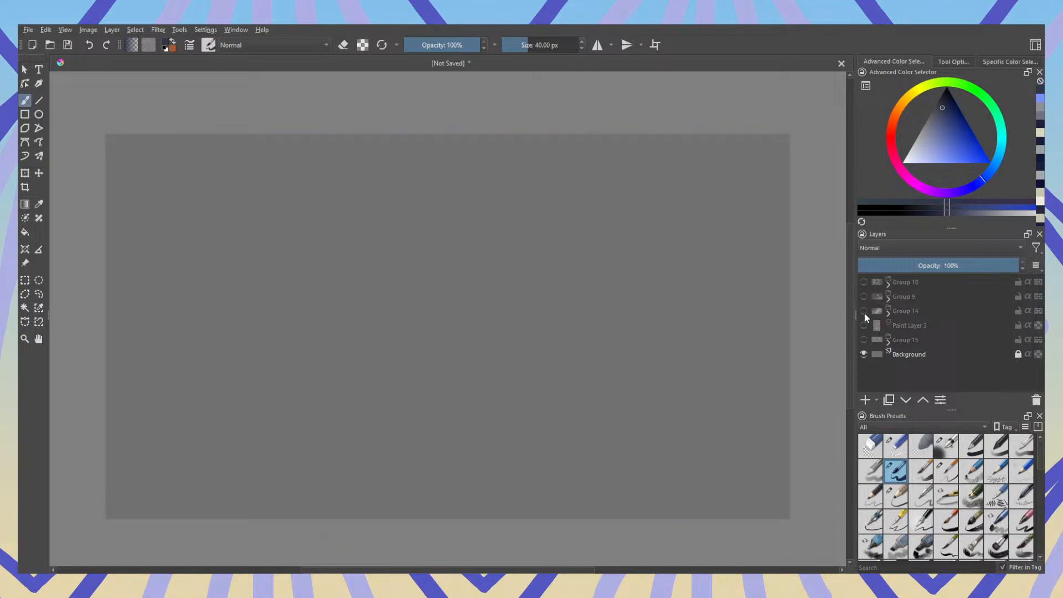
{"action": "left_click", "coordinate": [899, 313]}
{"action": "left_click", "coordinate": [866, 400]}
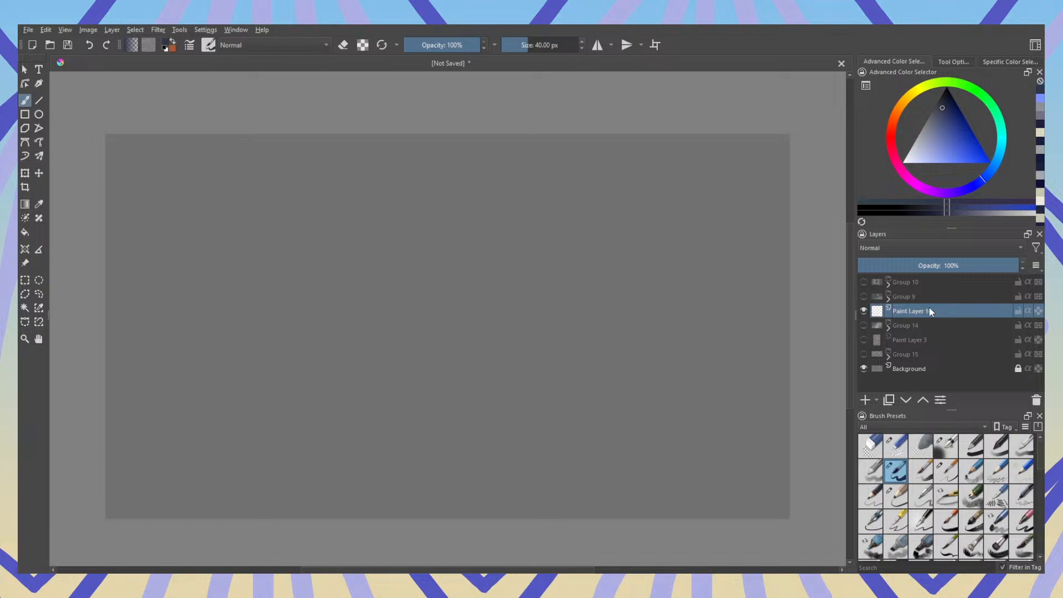
Step: View Group 10 with and without Group 14 showing, hide both groups, and select Group 9
{"action": "left_click", "coordinate": [926, 284]}
{"action": "left_click", "coordinate": [864, 282]}
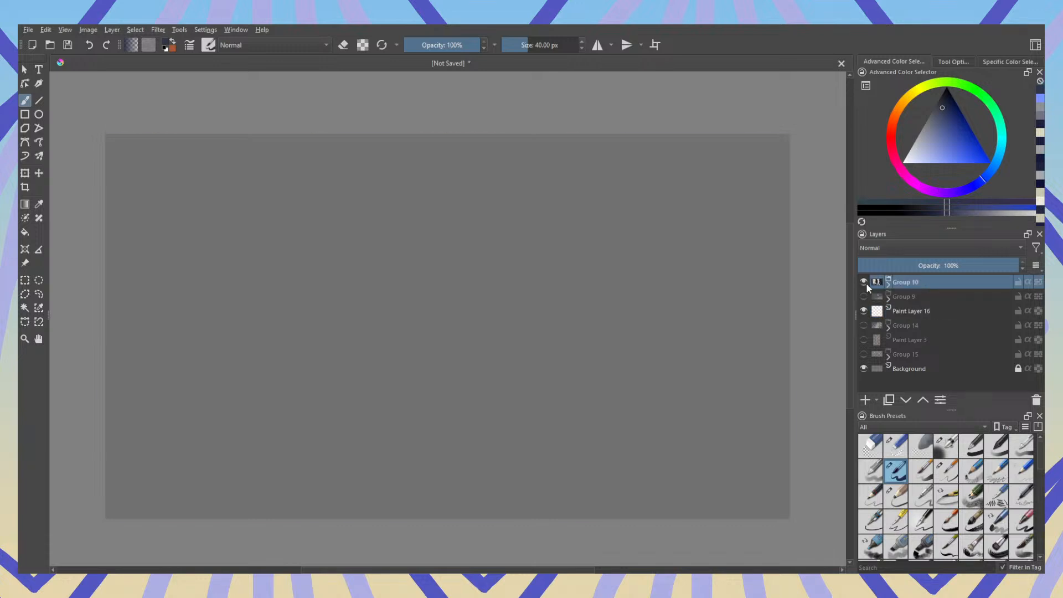
{"action": "left_click", "coordinate": [864, 325]}
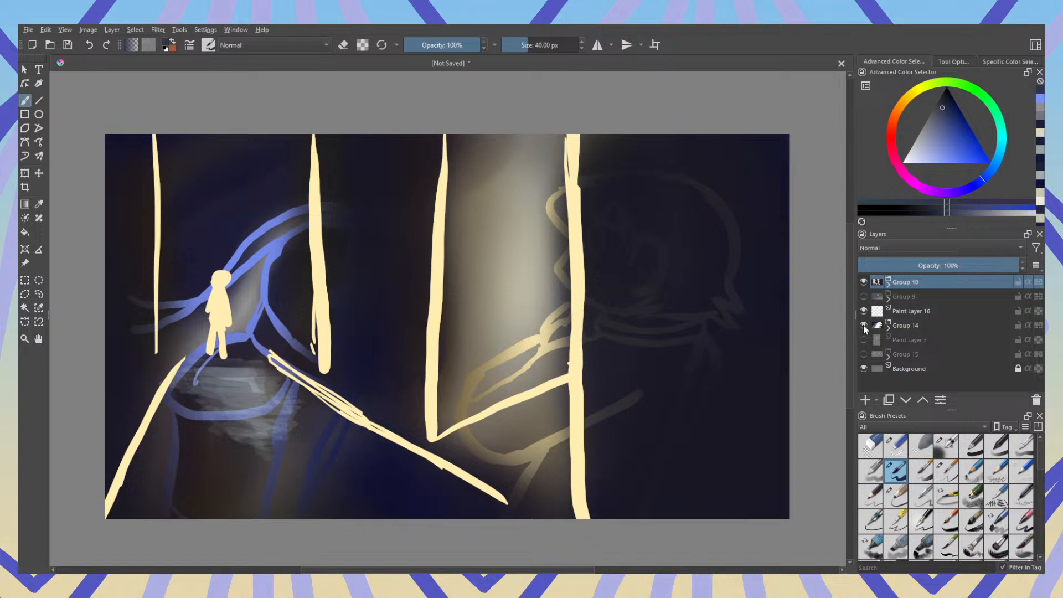
{"action": "left_click", "coordinate": [865, 326]}
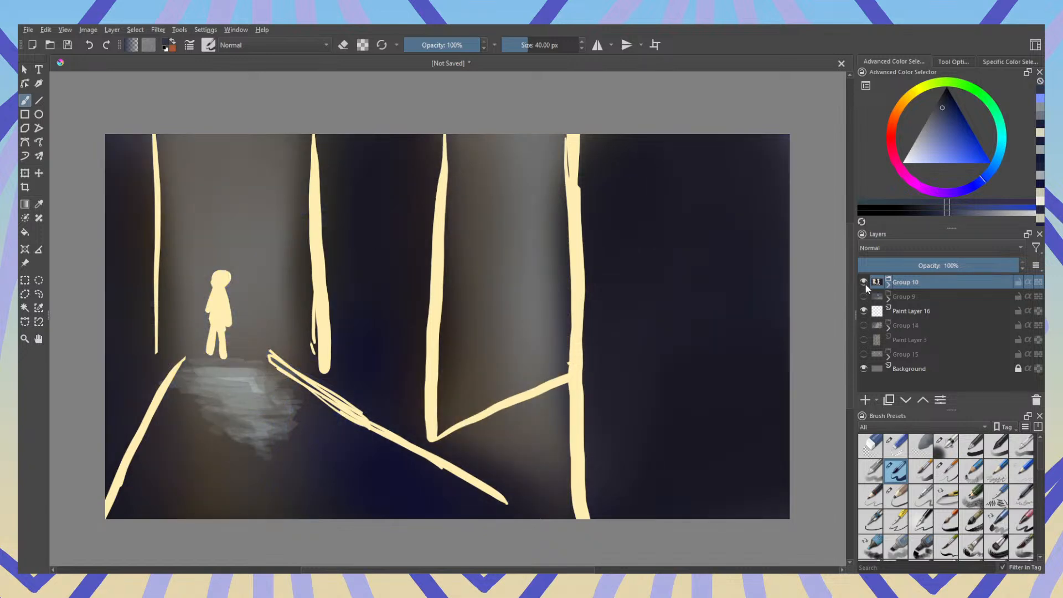
{"action": "left_click", "coordinate": [865, 282]}
{"action": "left_click", "coordinate": [913, 298]}
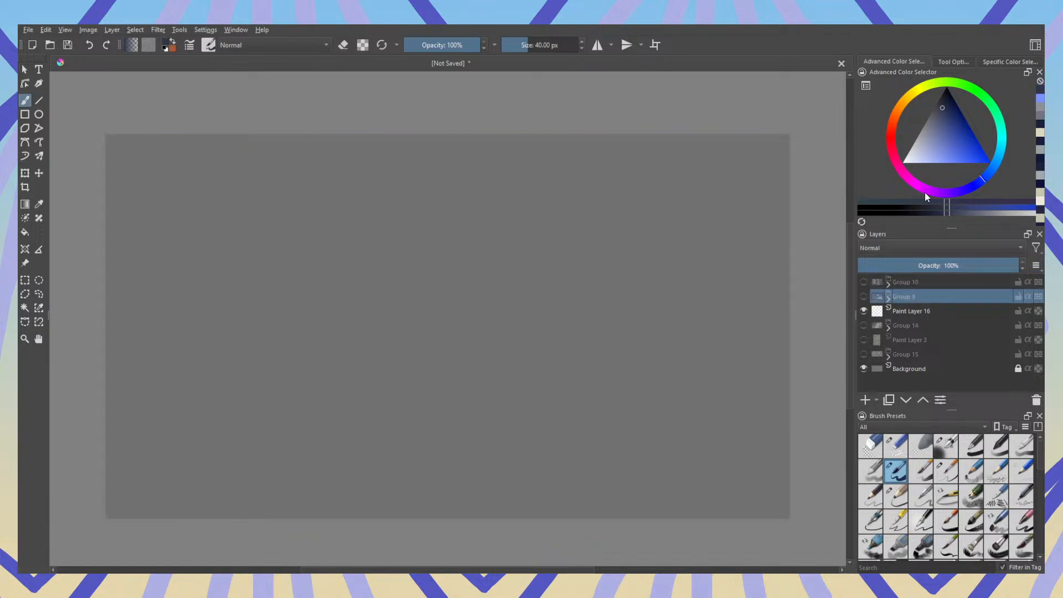
Step: Paint a soft dark navy shade along the canvas's right edge on Paint Layer 16 with the airbrush at 561.88 px
{"action": "left_click", "coordinate": [1042, 142]}
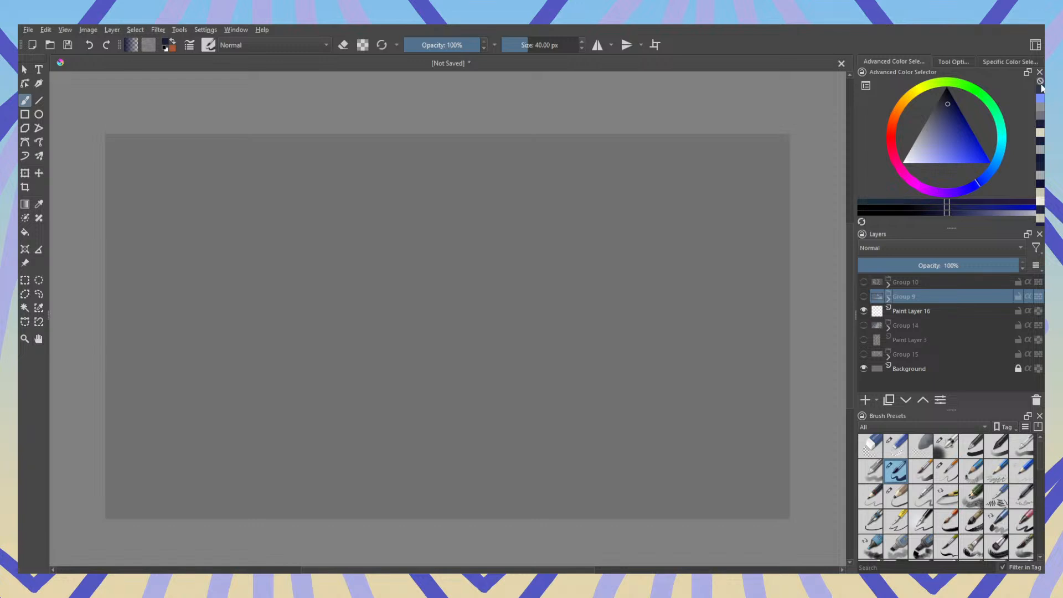
{"action": "left_click", "coordinate": [921, 313]}
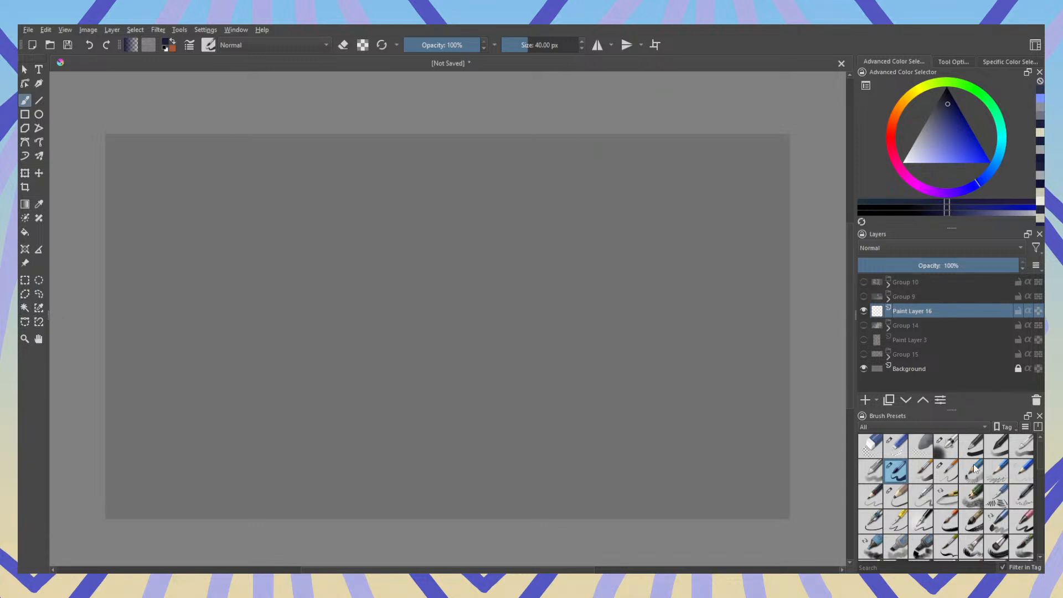
{"action": "left_click", "coordinate": [946, 447]}
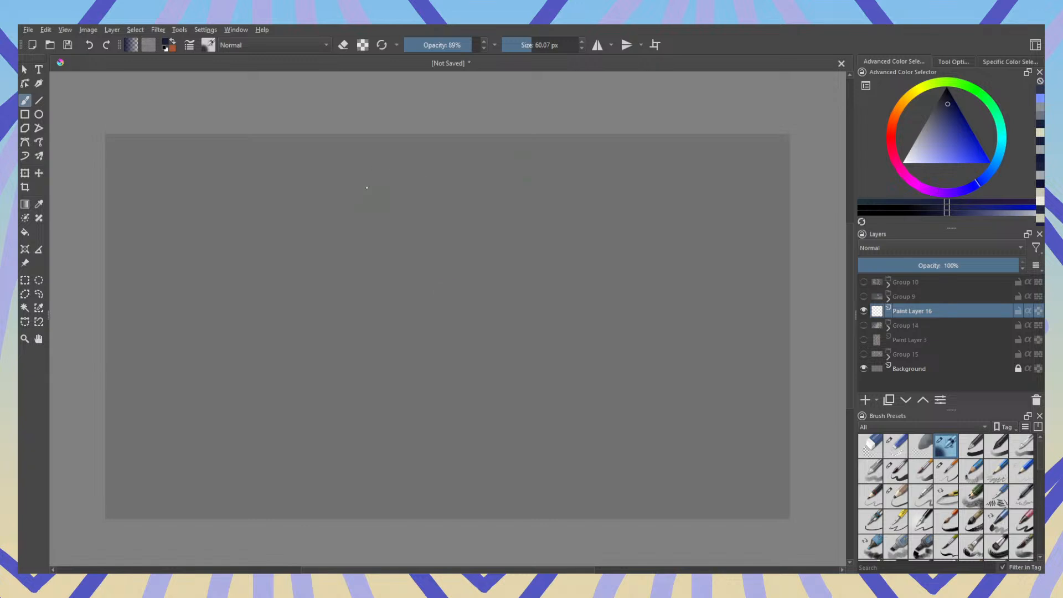
{"action": "left_click_drag", "start_coordinate": [514, 44], "coordinate": [563, 55]}
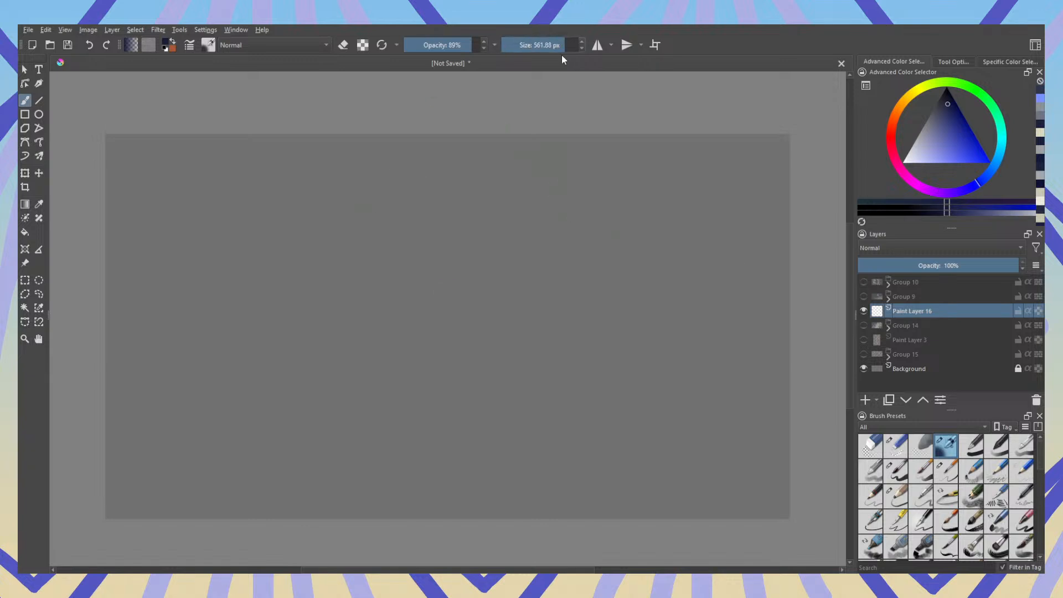
{"action": "mouse_move", "coordinate": [719, 404]}
{"action": "left_mouse_down"}
{"action": "mouse_move", "coordinate": [715, 501]}
{"action": "mouse_move", "coordinate": [776, 268]}
{"action": "mouse_move", "coordinate": [753, 288]}
{"action": "left_mouse_up"}
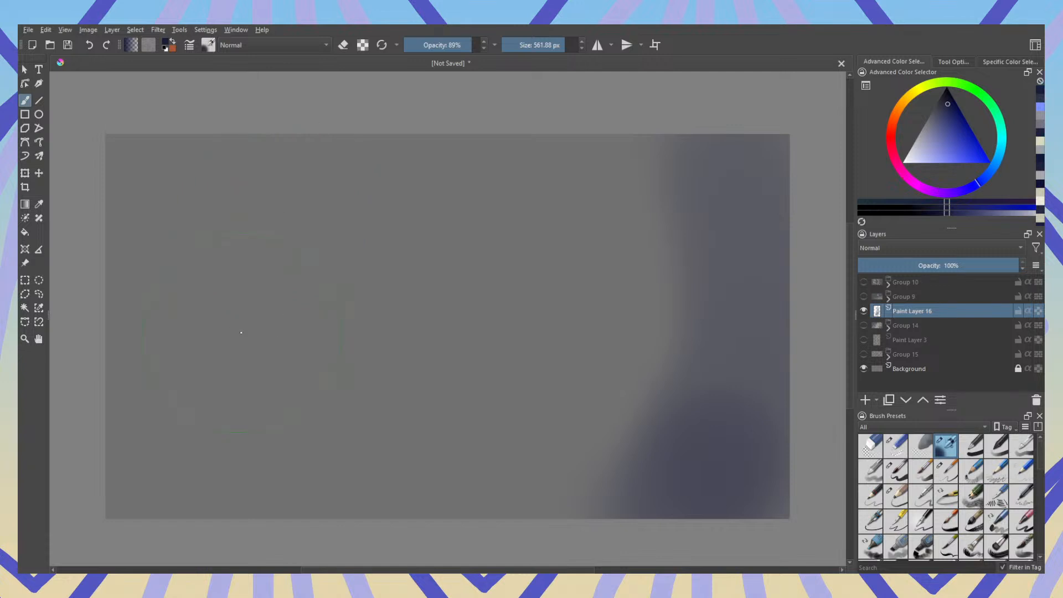
Step: Examine the lighting in Group 14, Group 10 and Group 9 as references, leaving all three hidden
{"action": "left_click", "coordinate": [865, 325]}
{"action": "left_click", "coordinate": [864, 283]}
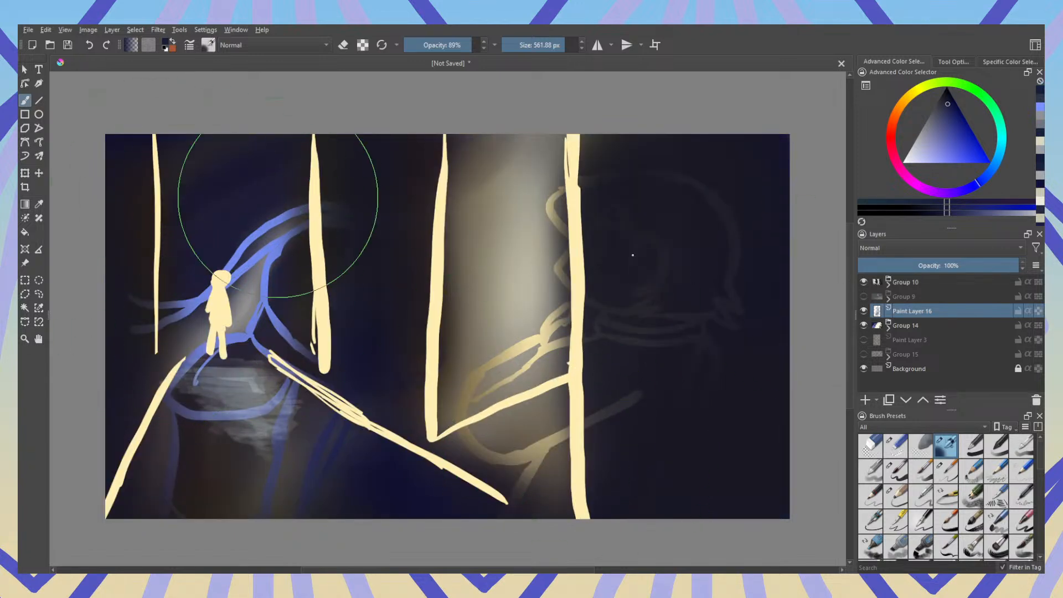
{"action": "left_click", "coordinate": [864, 282]}
{"action": "left_click", "coordinate": [865, 297]}
{"action": "left_click", "coordinate": [865, 297]}
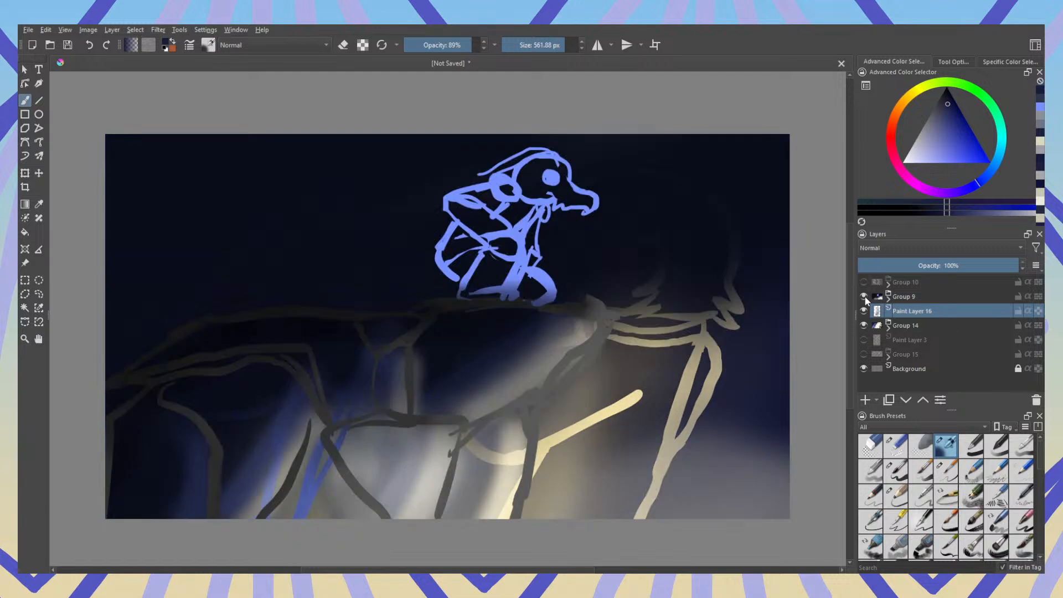
{"action": "left_click", "coordinate": [865, 297]}
{"action": "left_click", "coordinate": [865, 296]}
{"action": "left_click", "coordinate": [865, 297]}
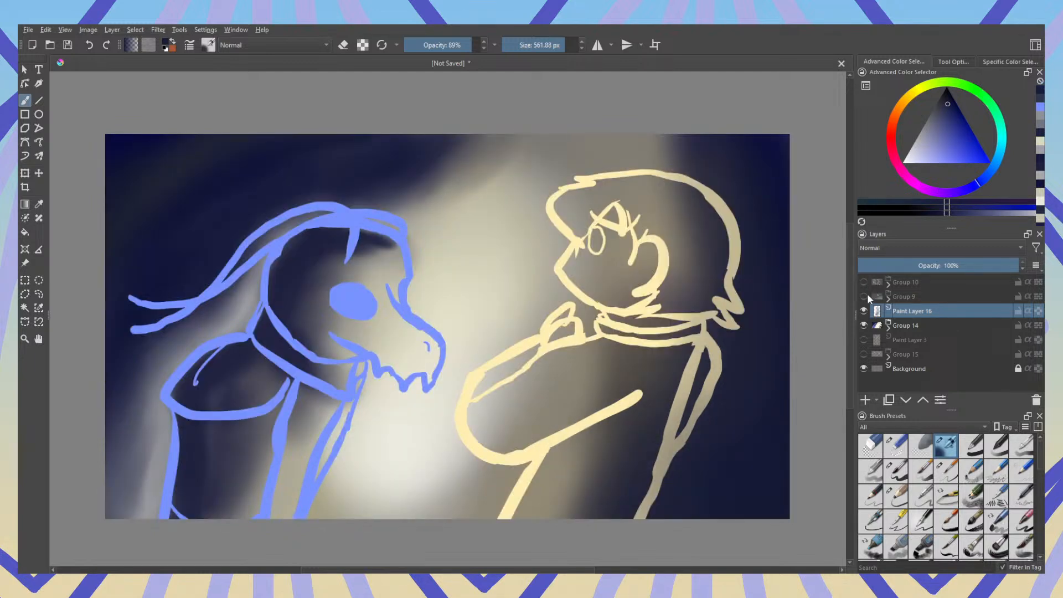
{"action": "left_click", "coordinate": [864, 326]}
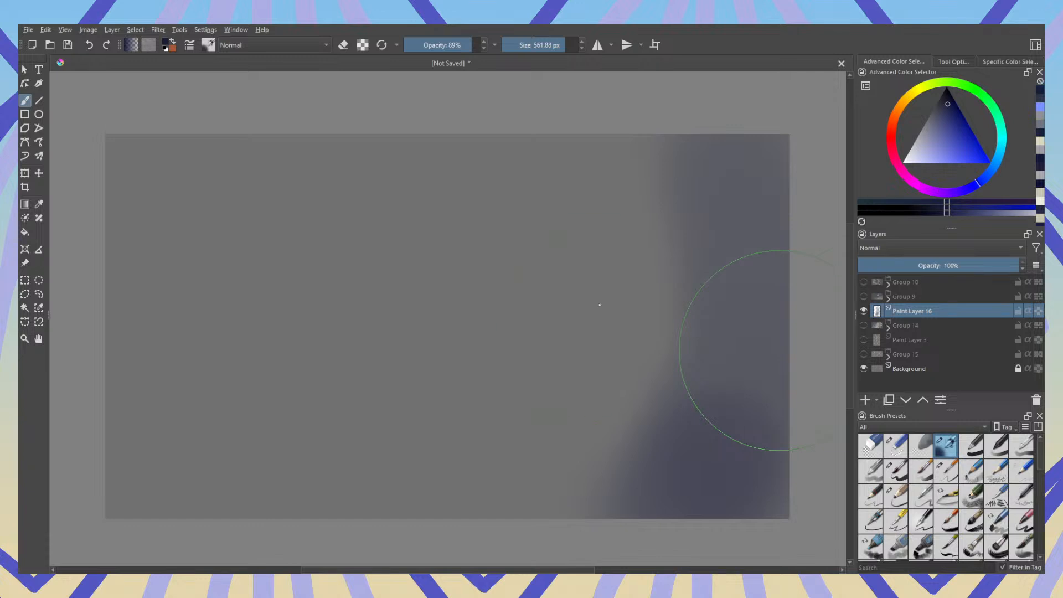
Step: Fill the right half of the canvas with soft navy and deepen it with a darker navy
{"action": "mouse_move", "coordinate": [600, 305]}
{"action": "left_mouse_down"}
{"action": "mouse_move", "coordinate": [570, 427]}
{"action": "mouse_move", "coordinate": [646, 485]}
{"action": "mouse_move", "coordinate": [634, 247]}
{"action": "mouse_move", "coordinate": [726, 283]}
{"action": "mouse_move", "coordinate": [762, 185]}
{"action": "left_mouse_up"}
{"action": "mouse_move", "coordinate": [565, 471]}
{"action": "left_mouse_down"}
{"action": "mouse_move", "coordinate": [561, 507]}
{"action": "mouse_move", "coordinate": [421, 484]}
{"action": "mouse_move", "coordinate": [548, 467]}
{"action": "mouse_move", "coordinate": [723, 409]}
{"action": "mouse_move", "coordinate": [770, 363]}
{"action": "mouse_move", "coordinate": [755, 385]}
{"action": "mouse_move", "coordinate": [643, 183]}
{"action": "mouse_move", "coordinate": [563, 237]}
{"action": "mouse_move", "coordinate": [696, 142]}
{"action": "mouse_move", "coordinate": [593, 157]}
{"action": "mouse_move", "coordinate": [704, 349]}
{"action": "left_mouse_up"}
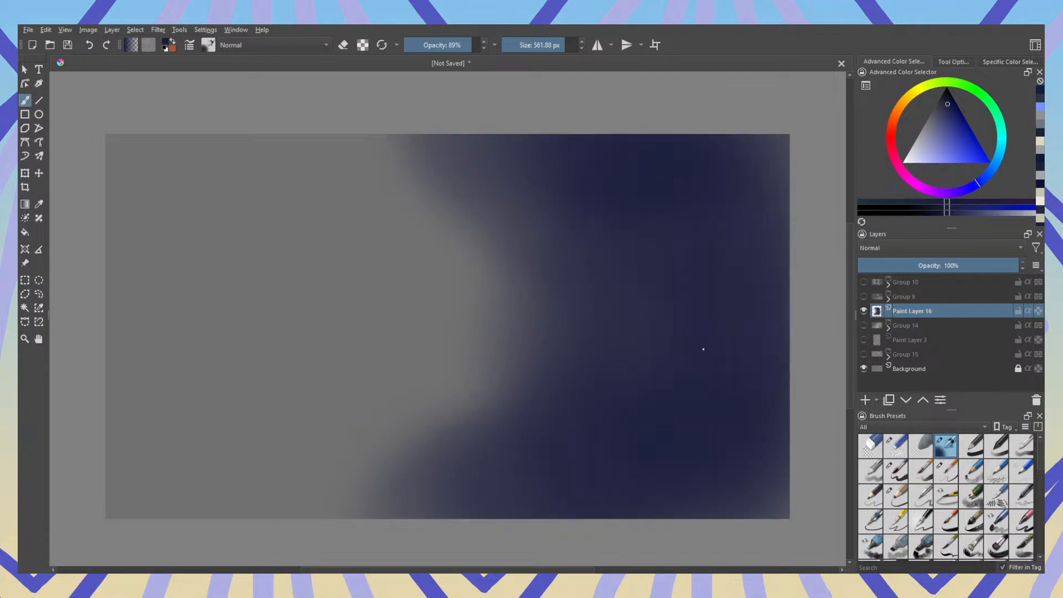
{"action": "mouse_move", "coordinate": [483, 163]}
{"action": "left_mouse_down"}
{"action": "mouse_move", "coordinate": [443, 182]}
{"action": "mouse_move", "coordinate": [682, 357]}
{"action": "left_mouse_up"}
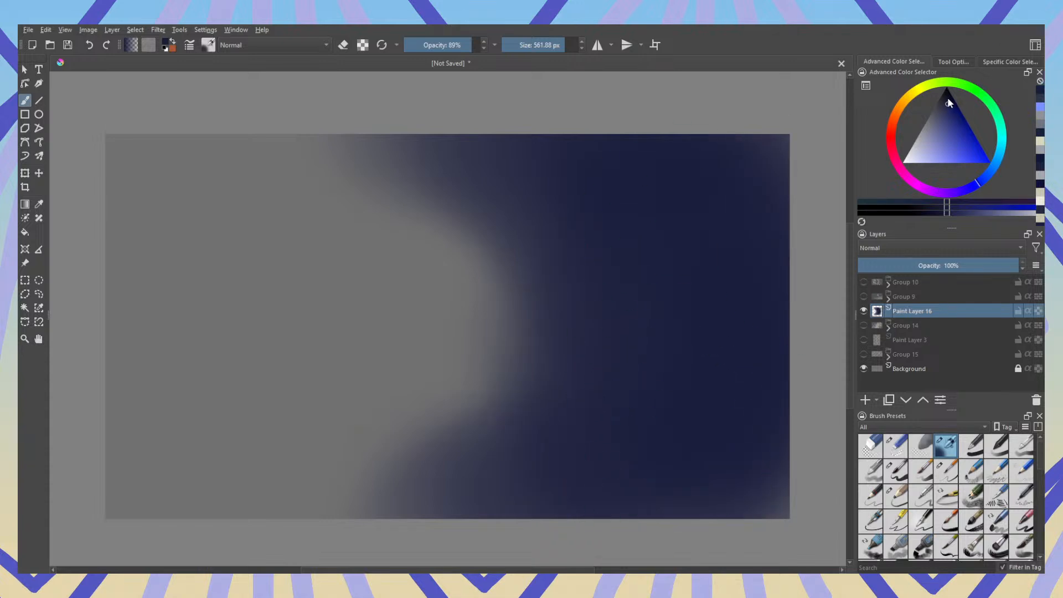
{"action": "left_click", "coordinate": [944, 97]}
{"action": "left_click_drag", "start_coordinate": [612, 207], "coordinate": [703, 250]}
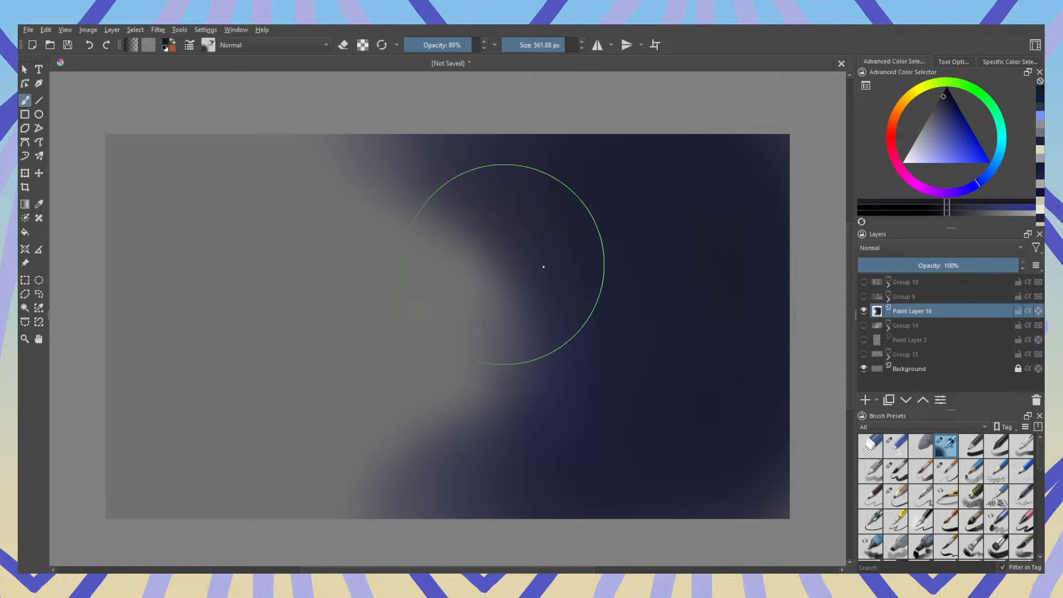
Step: Paint a soft light yellow glow across the left half of the canvas, up to the navy area
{"action": "left_click", "coordinate": [916, 94]}
{"action": "left_click", "coordinate": [949, 162]}
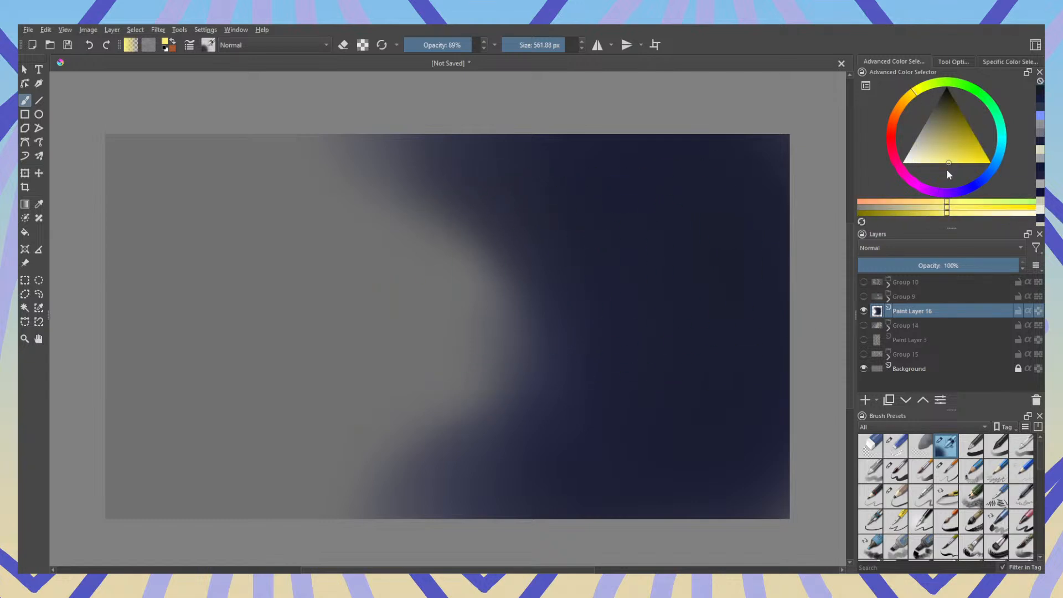
{"action": "mouse_move", "coordinate": [308, 210]}
{"action": "left_mouse_down"}
{"action": "mouse_move", "coordinate": [410, 241]}
{"action": "mouse_move", "coordinate": [400, 423]}
{"action": "mouse_move", "coordinate": [311, 477]}
{"action": "left_mouse_up"}
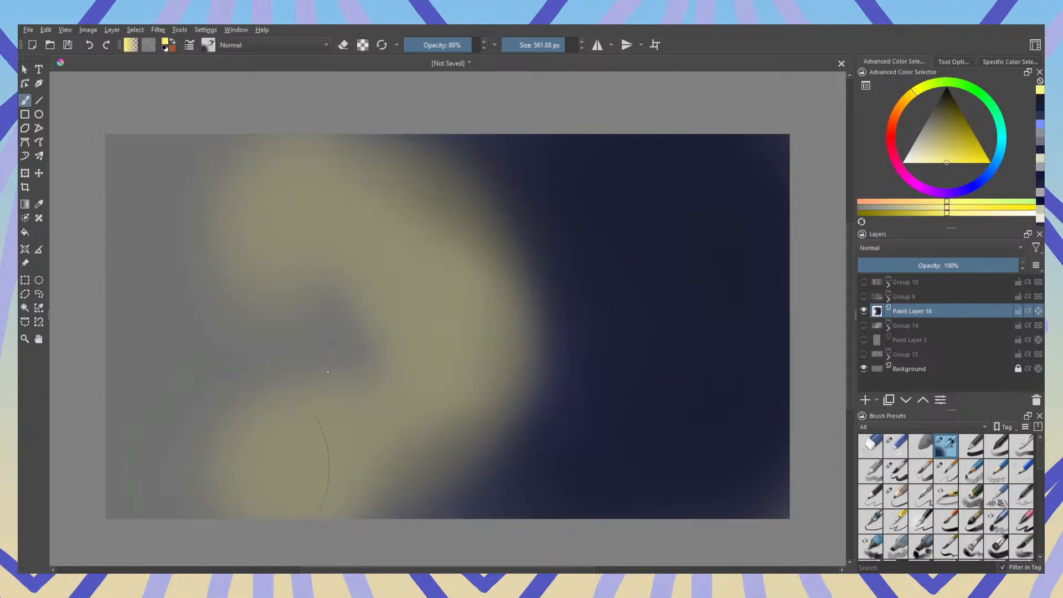
{"action": "mouse_move", "coordinate": [328, 372]}
{"action": "left_mouse_down"}
{"action": "mouse_move", "coordinate": [243, 460]}
{"action": "mouse_move", "coordinate": [150, 382]}
{"action": "mouse_move", "coordinate": [238, 233]}
{"action": "mouse_move", "coordinate": [394, 462]}
{"action": "left_mouse_up"}
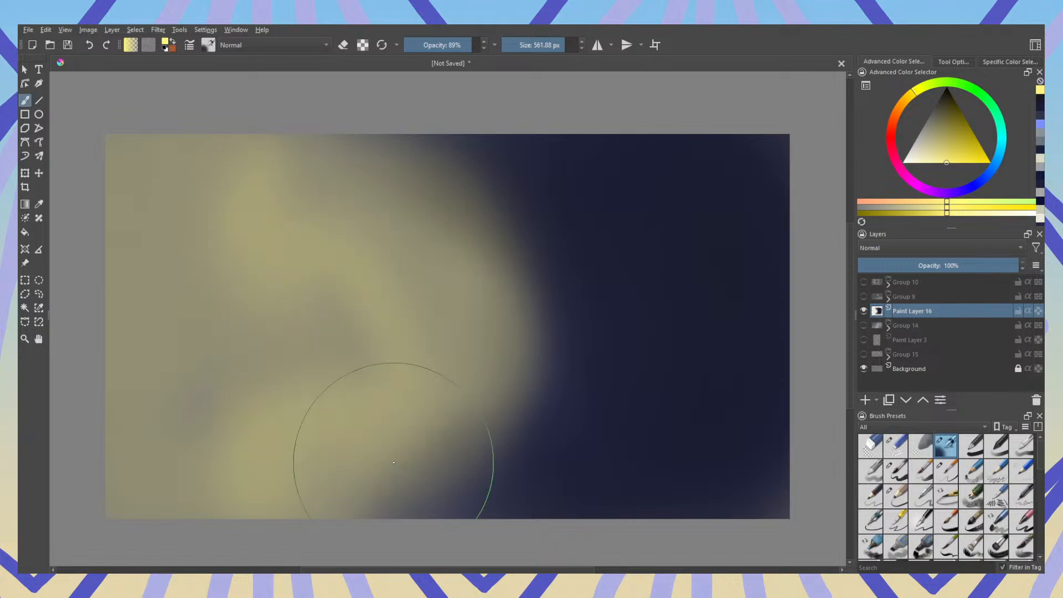
Step: Compare the new gradient with the lighting in Group 10 and Group 9, leaving both groups hidden
{"action": "left_click", "coordinate": [864, 282]}
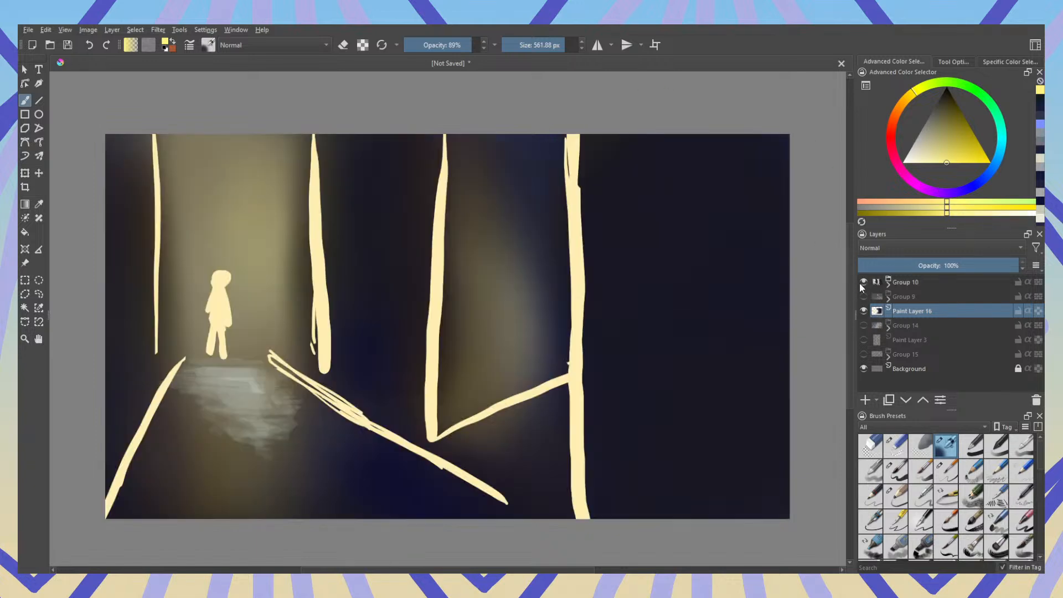
{"action": "left_click", "coordinate": [864, 282]}
{"action": "left_click", "coordinate": [864, 296]}
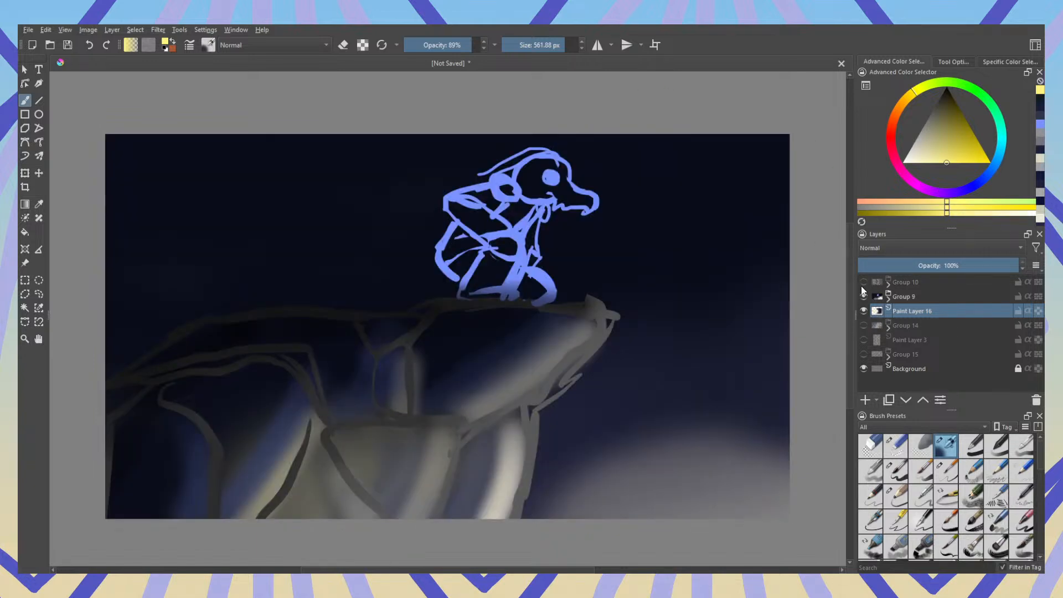
{"action": "left_click", "coordinate": [864, 282]}
{"action": "left_click", "coordinate": [863, 282]}
{"action": "left_click", "coordinate": [864, 296]}
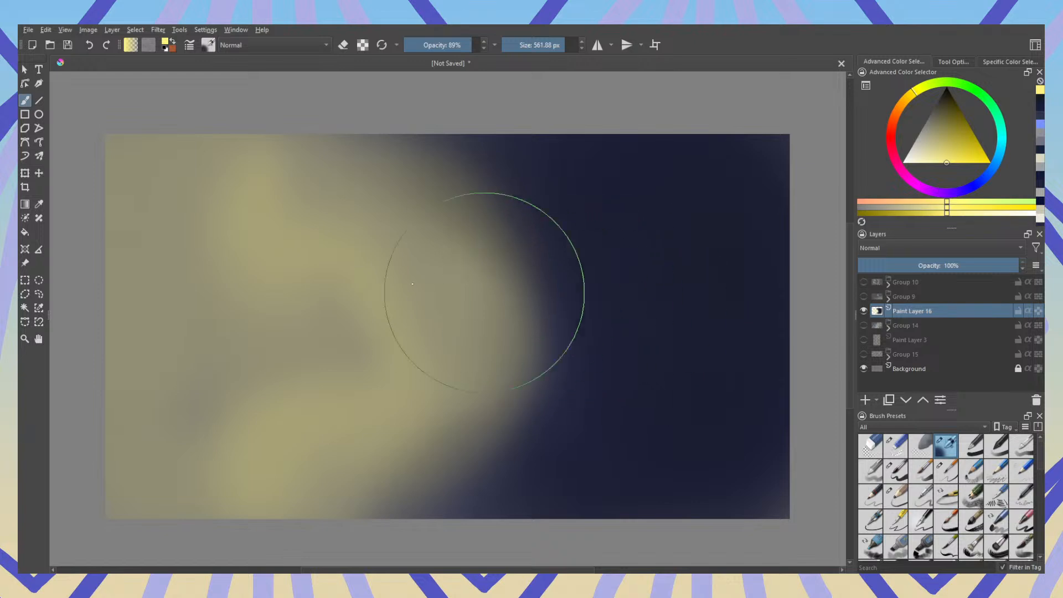
Step: Brighten the left side of the glow with near-white, and mute it with a soft warm grey
{"action": "left_click_drag", "start_coordinate": [936, 161], "coordinate": [908, 162]}
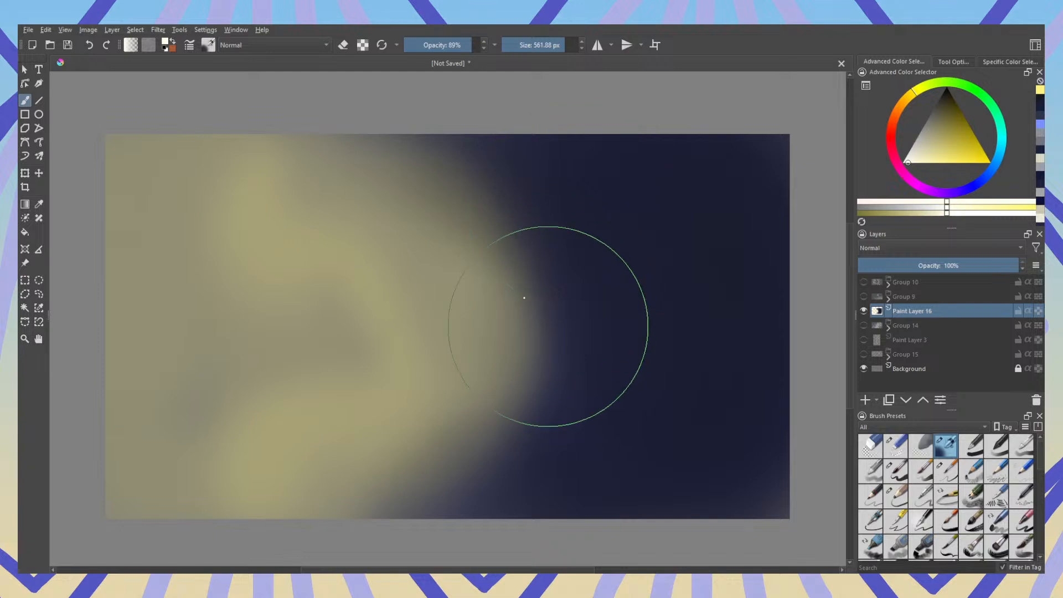
{"action": "mouse_move", "coordinate": [238, 386]}
{"action": "left_mouse_down"}
{"action": "mouse_move", "coordinate": [221, 332]}
{"action": "mouse_move", "coordinate": [238, 360]}
{"action": "mouse_move", "coordinate": [244, 380]}
{"action": "mouse_move", "coordinate": [177, 246]}
{"action": "mouse_move", "coordinate": [183, 333]}
{"action": "mouse_move", "coordinate": [213, 293]}
{"action": "mouse_move", "coordinate": [230, 217]}
{"action": "mouse_move", "coordinate": [268, 383]}
{"action": "left_mouse_up"}
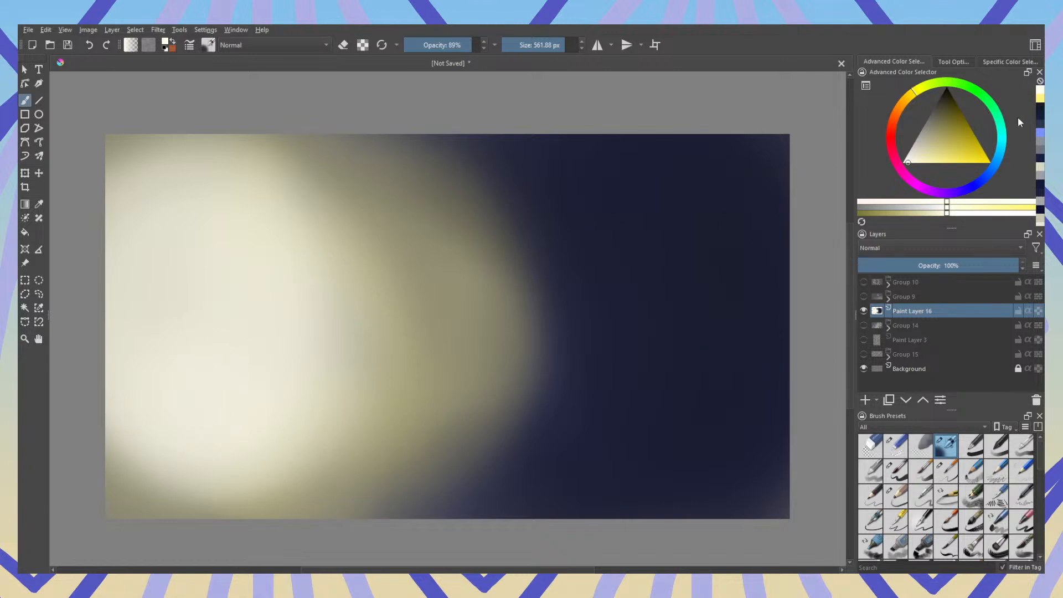
{"action": "left_click", "coordinate": [927, 130]}
{"action": "mouse_move", "coordinate": [158, 328]}
{"action": "left_mouse_down"}
{"action": "mouse_move", "coordinate": [183, 249]}
{"action": "mouse_move", "coordinate": [332, 194]}
{"action": "mouse_move", "coordinate": [221, 460]}
{"action": "mouse_move", "coordinate": [272, 394]}
{"action": "left_mouse_up"}
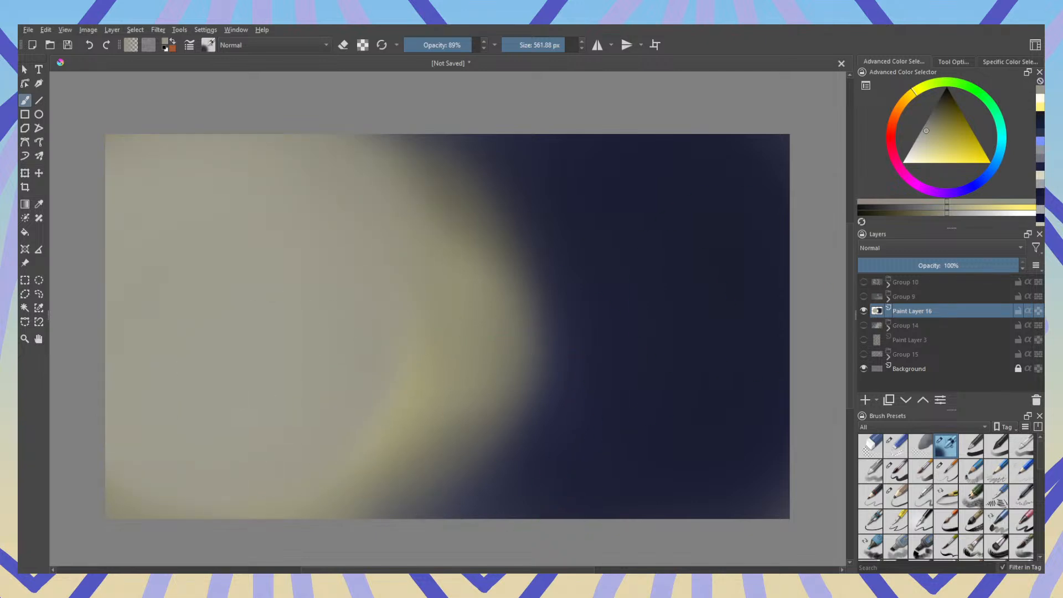
Step: Blend a muted orange-brown at 38% brush opacity along the glow's edge where it meets the navy
{"action": "left_click", "coordinate": [909, 98]}
{"action": "left_click", "coordinate": [952, 123]}
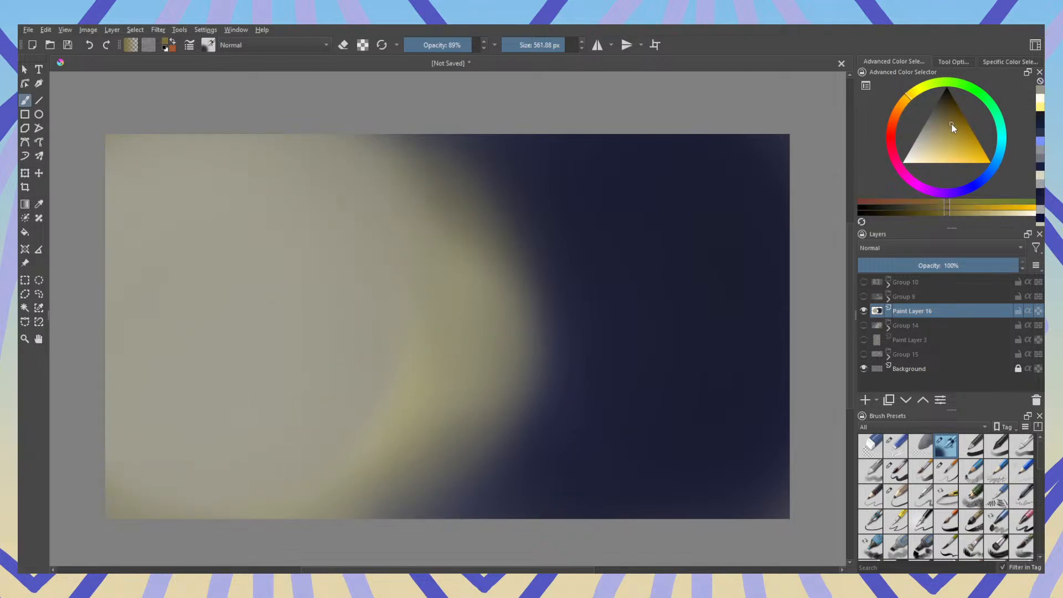
{"action": "left_click", "coordinate": [905, 102]}
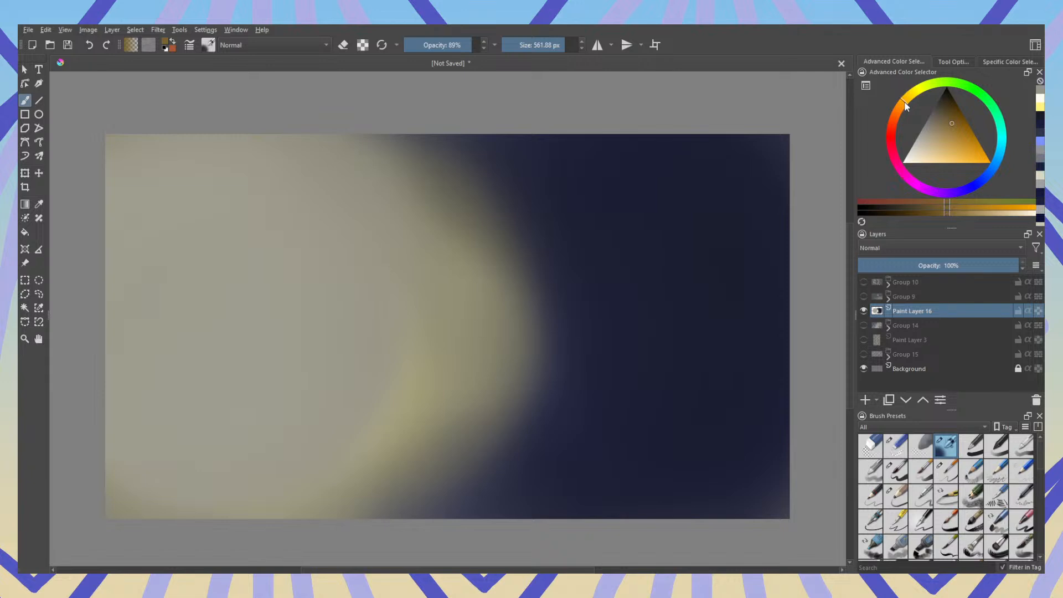
{"action": "left_click", "coordinate": [432, 45]}
{"action": "left_click_drag", "start_coordinate": [333, 520], "coordinate": [328, 518]}
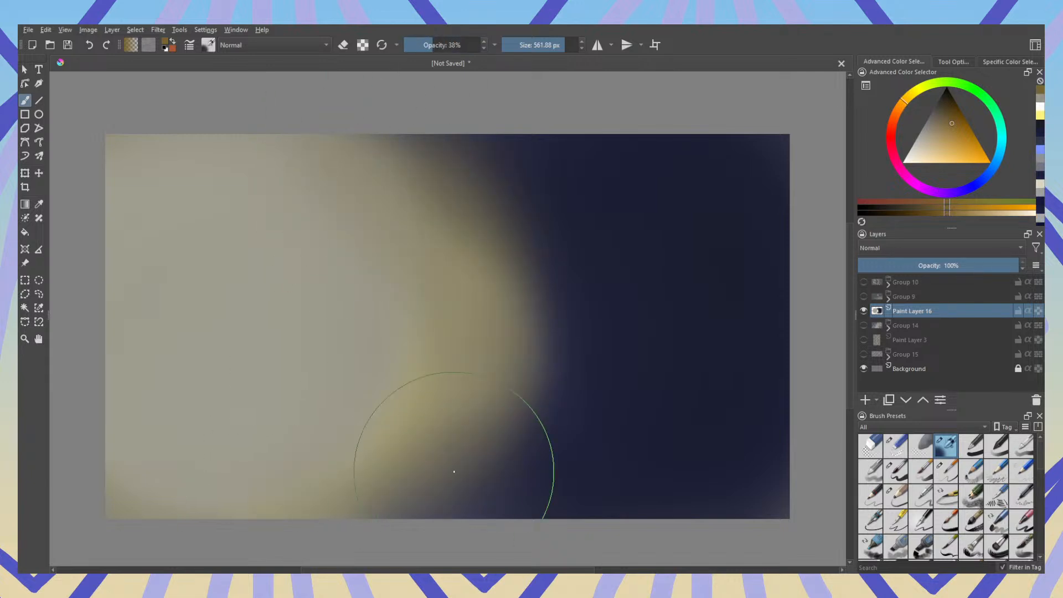
{"action": "mouse_move", "coordinate": [437, 161]}
{"action": "left_mouse_down"}
{"action": "mouse_move", "coordinate": [387, 487]}
{"action": "mouse_move", "coordinate": [328, 501]}
{"action": "left_mouse_up"}
Step: Add a new paint layer above Paint Layer 16, then show Group 14 and move it above the new layer
{"action": "left_click", "coordinate": [865, 400]}
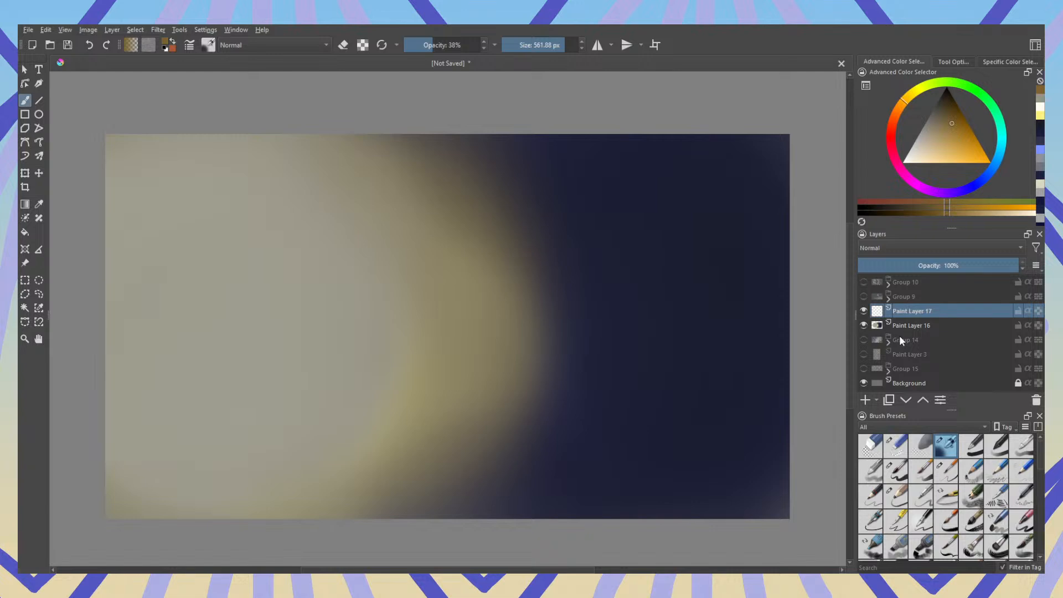
{"action": "left_click", "coordinate": [864, 340]}
{"action": "left_click_drag", "start_coordinate": [903, 340], "coordinate": [903, 308]}
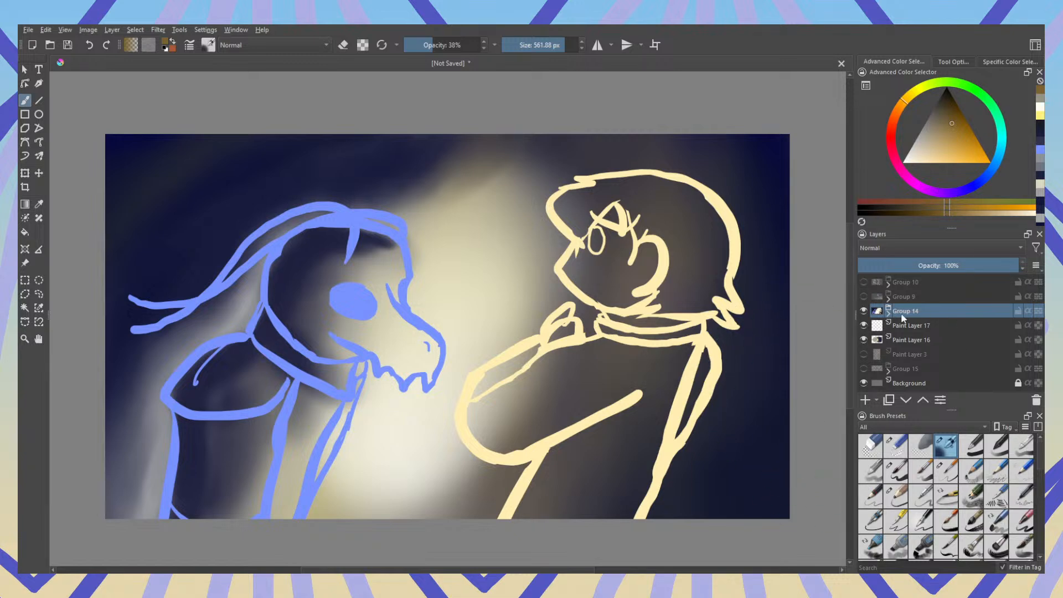
Step: View Group 14 without Paint Layer 16, then hide the group, select Paint Layer 17 and show Paint Layer 16 again
{"action": "left_click", "coordinate": [864, 340]}
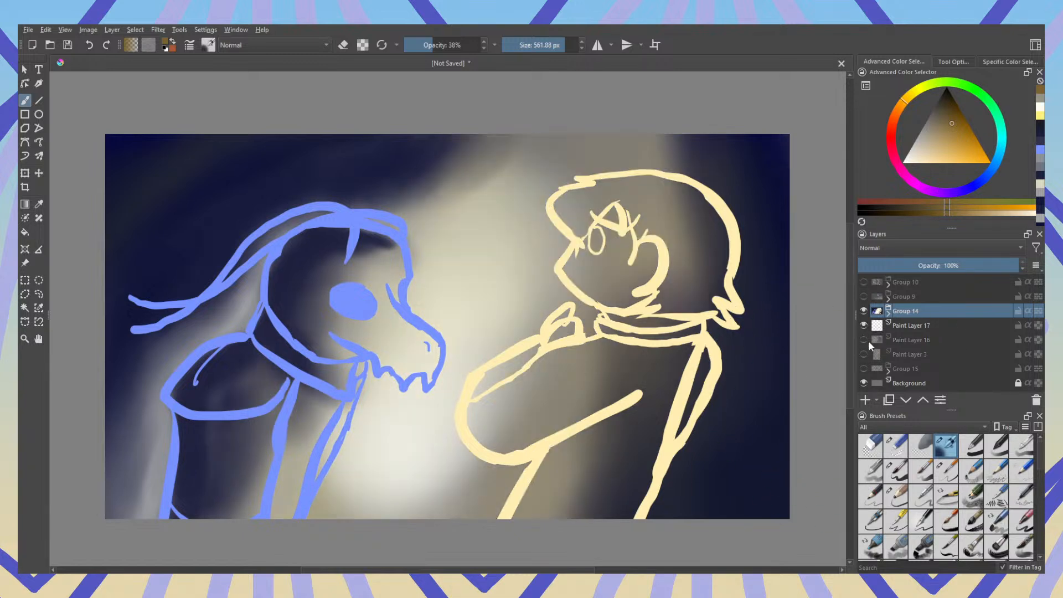
{"action": "left_click", "coordinate": [864, 310]}
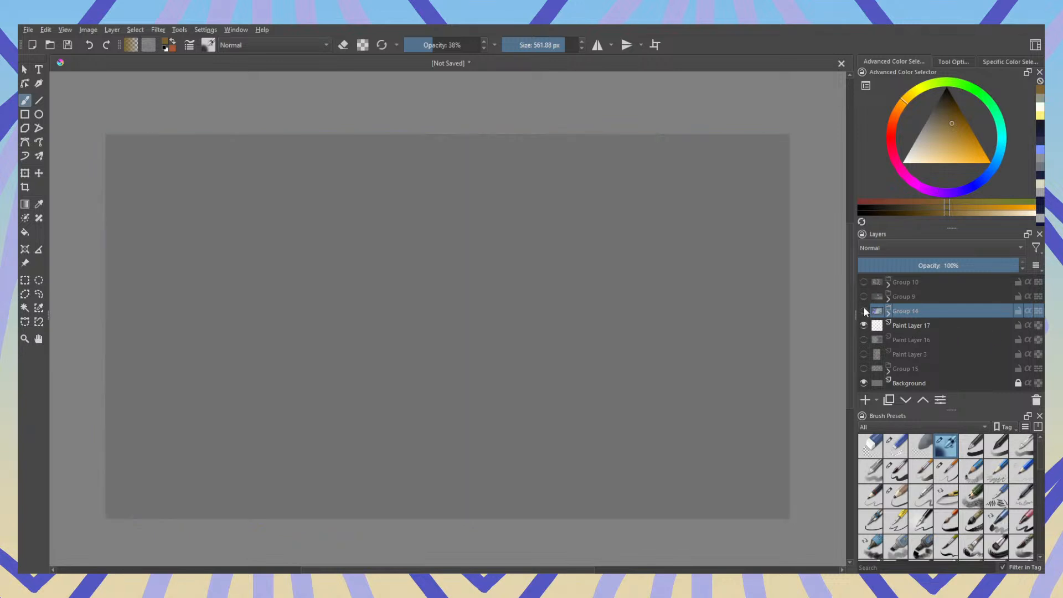
{"action": "left_click", "coordinate": [920, 327]}
{"action": "left_click", "coordinate": [863, 340]}
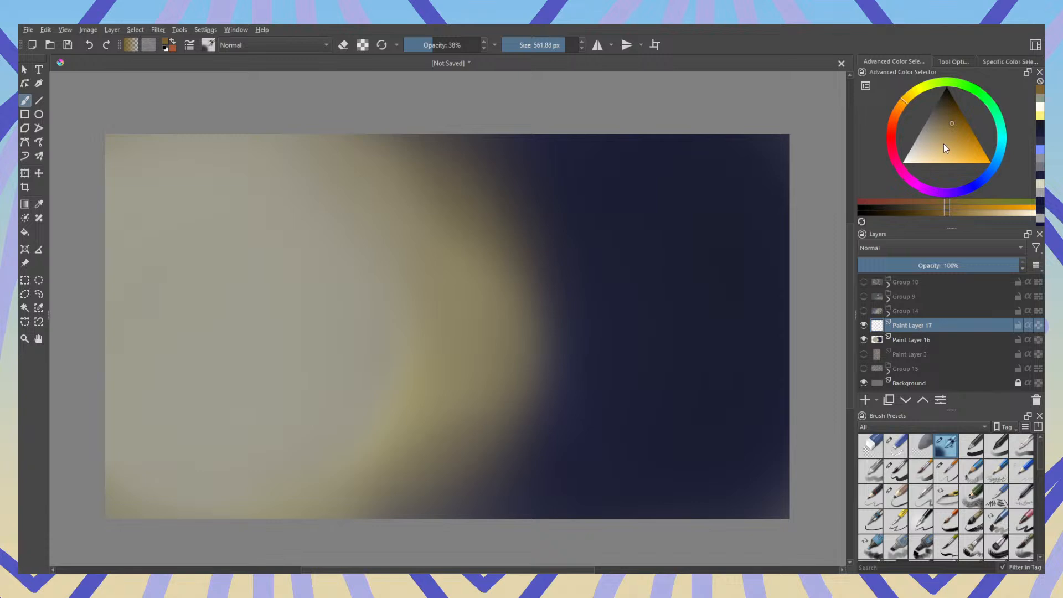
Step: Sample the cream line color from Group 14, hide the group, and ready the 40 px ink brush on Paint Layer 17
{"action": "left_click", "coordinate": [911, 313]}
{"action": "left_click", "coordinate": [864, 310]}
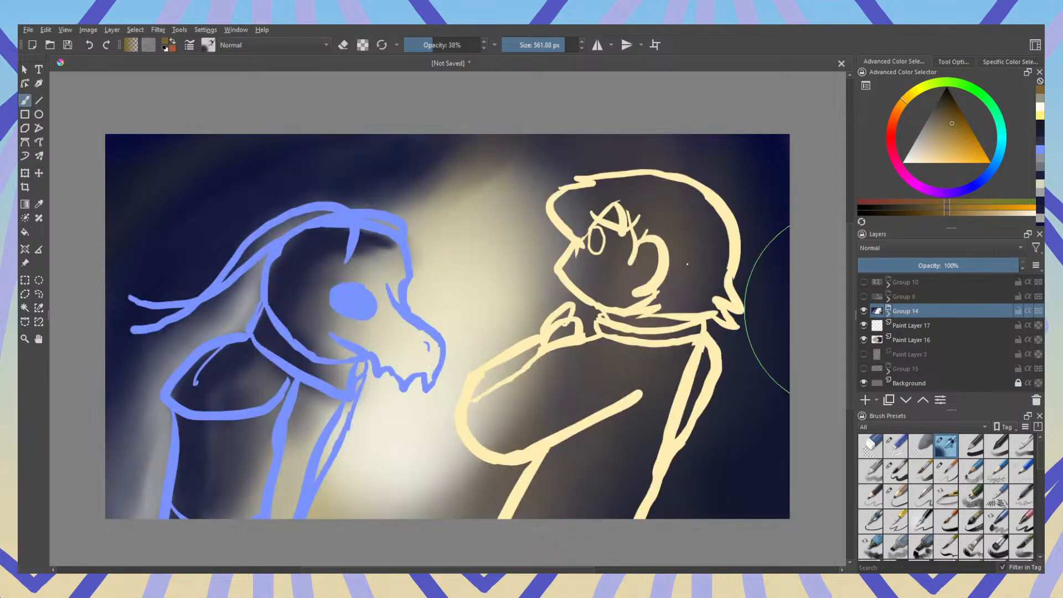
{"action": "left_click", "coordinate": [692, 336], "text": "ctrl"}
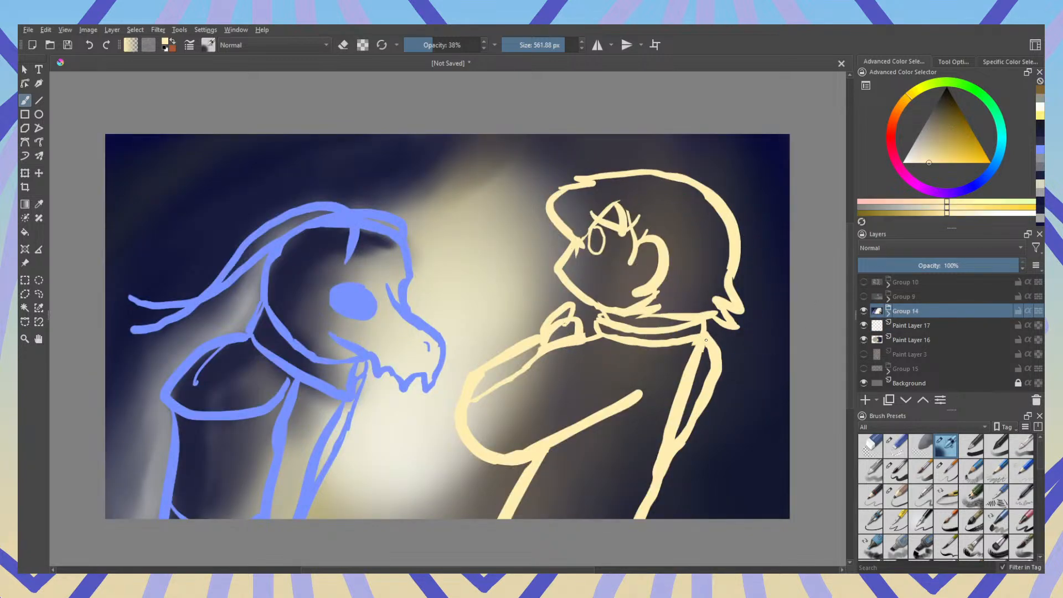
{"action": "left_click", "coordinate": [864, 312]}
{"action": "left_click", "coordinate": [922, 325]}
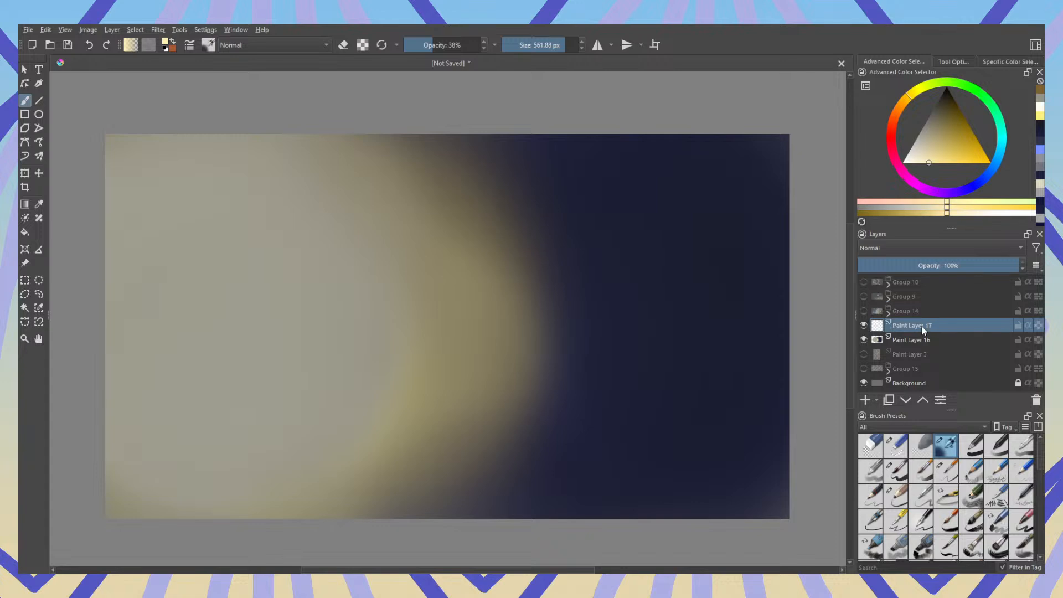
{"action": "left_click", "coordinate": [896, 471]}
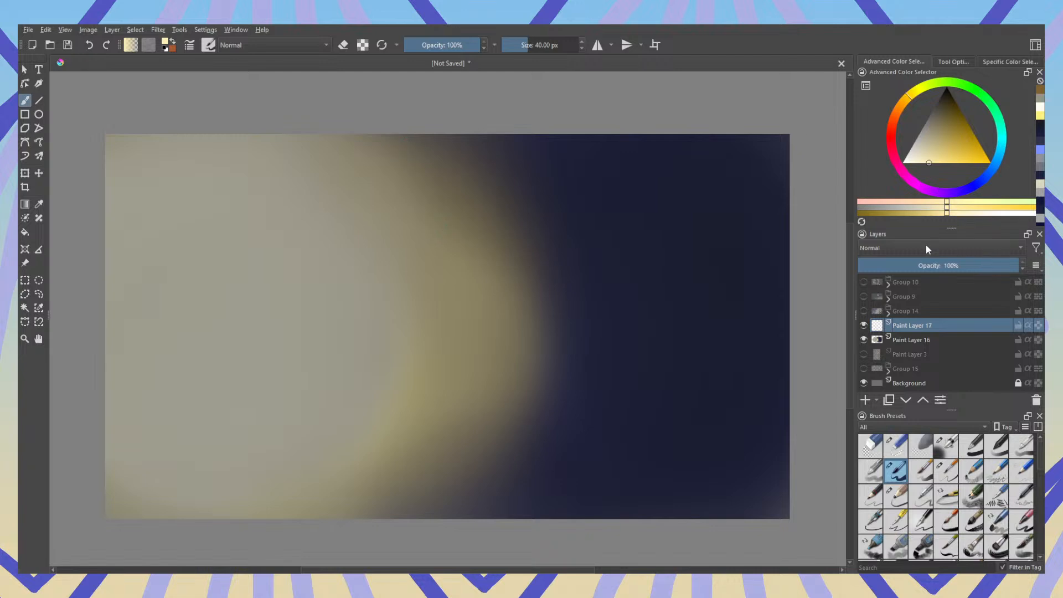
Step: Compare the line art of Group 10, Group 9 and Group 14, leaving only Group 14 showing among them
{"action": "left_click", "coordinate": [864, 282]}
{"action": "left_click", "coordinate": [863, 298]}
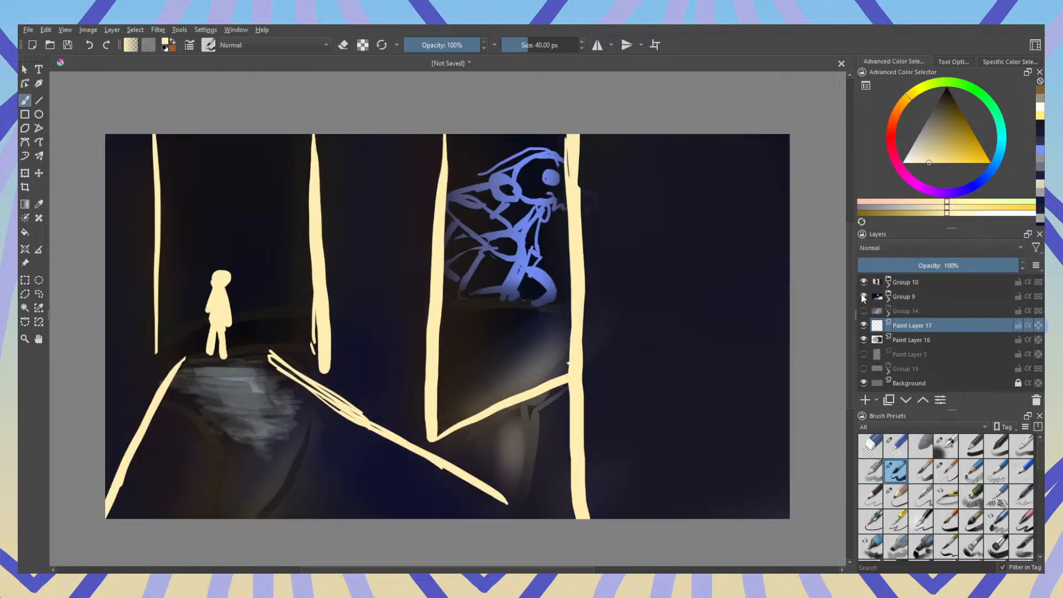
{"action": "left_click", "coordinate": [864, 283]}
{"action": "left_click", "coordinate": [863, 312]}
{"action": "left_click", "coordinate": [864, 298]}
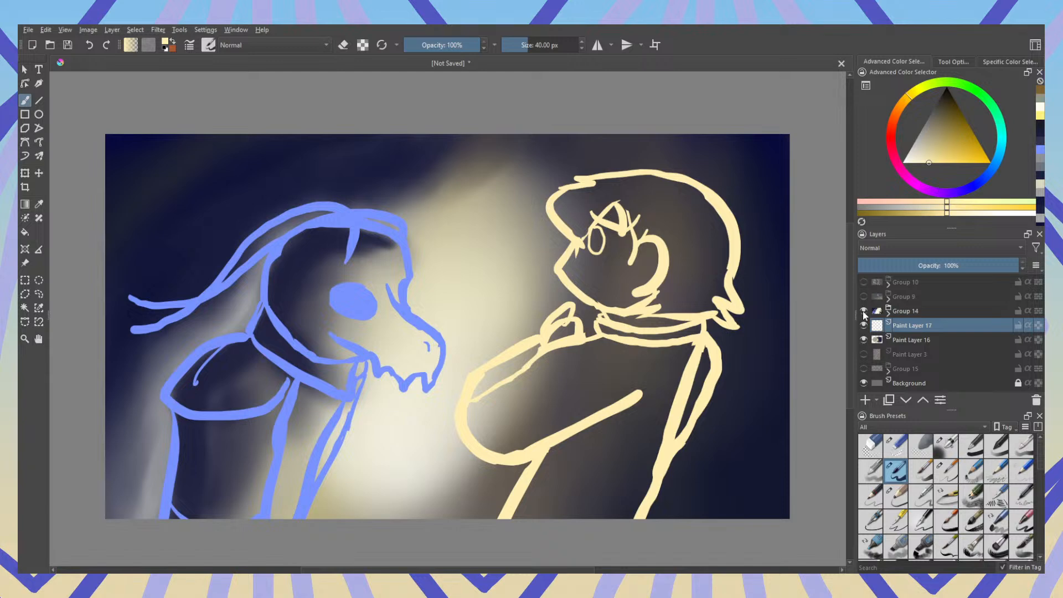
Step: Hide Group 14 and draw a cream circle for a head over the warm light area on Paint Layer 17
{"action": "left_click", "coordinate": [864, 313]}
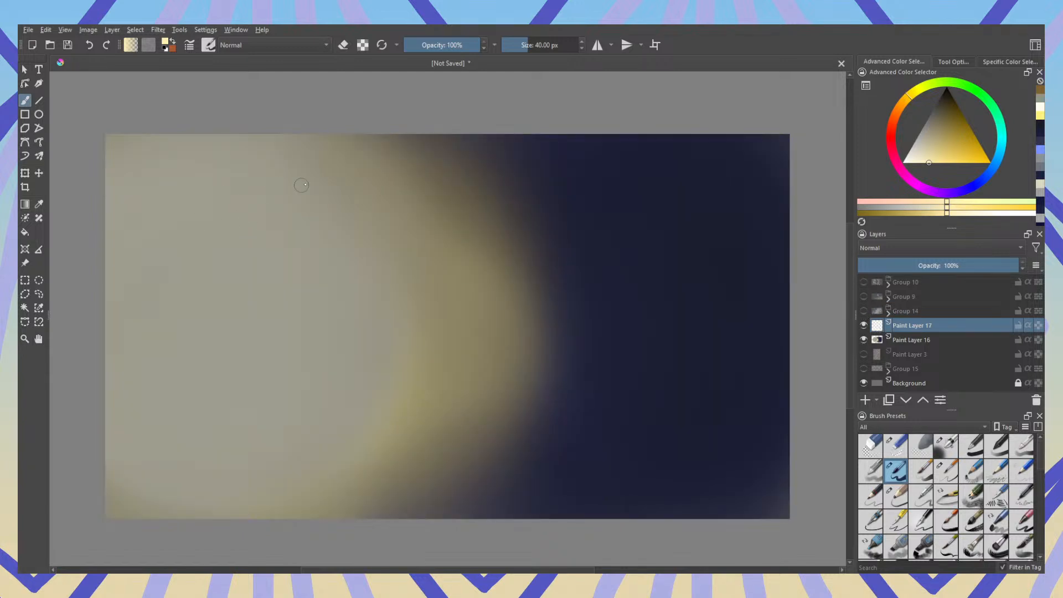
{"action": "mouse_move", "coordinate": [296, 177]}
{"action": "left_mouse_down"}
{"action": "mouse_move", "coordinate": [240, 185]}
{"action": "mouse_move", "coordinate": [302, 330]}
{"action": "mouse_move", "coordinate": [315, 171]}
{"action": "mouse_move", "coordinate": [268, 167]}
{"action": "left_mouse_up"}
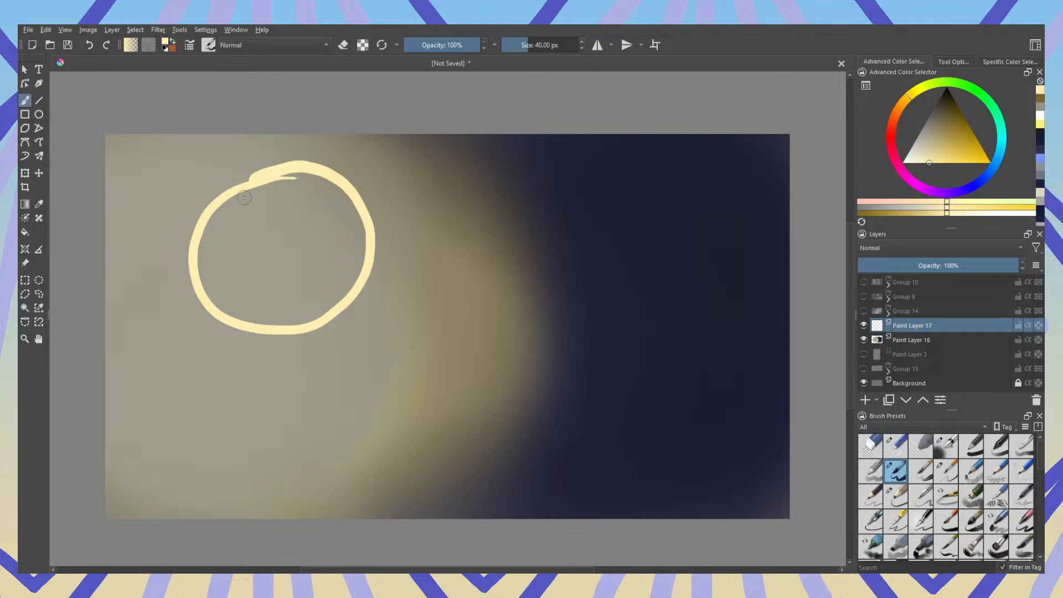
{"action": "key", "text": "ctrl+z"}
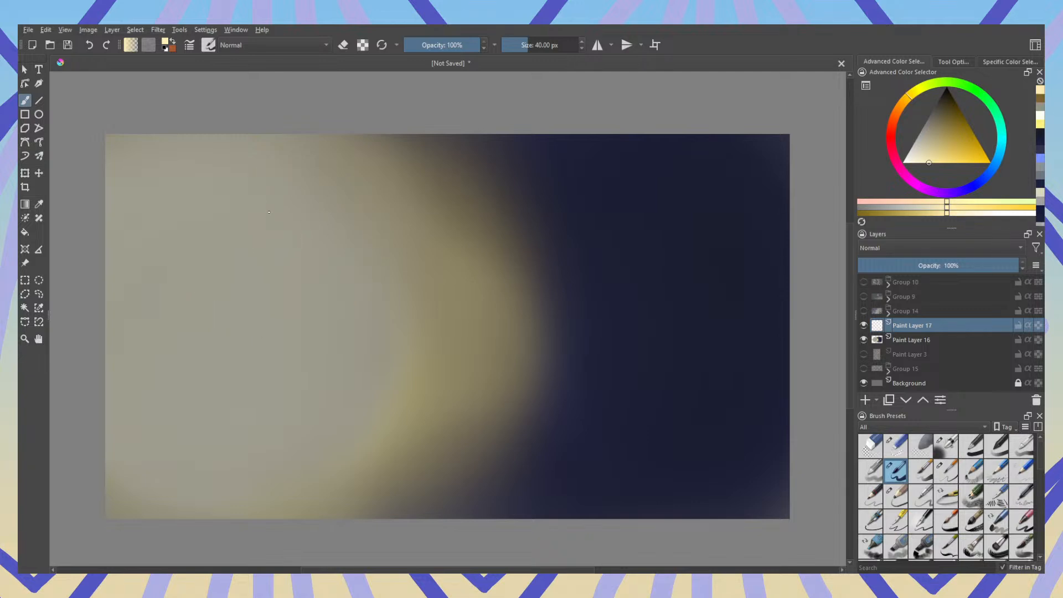
{"action": "mouse_move", "coordinate": [301, 213]}
{"action": "left_mouse_down"}
{"action": "mouse_move", "coordinate": [249, 339]}
{"action": "mouse_move", "coordinate": [385, 249]}
{"action": "mouse_move", "coordinate": [253, 211]}
{"action": "mouse_move", "coordinate": [231, 321]}
{"action": "left_mouse_up"}
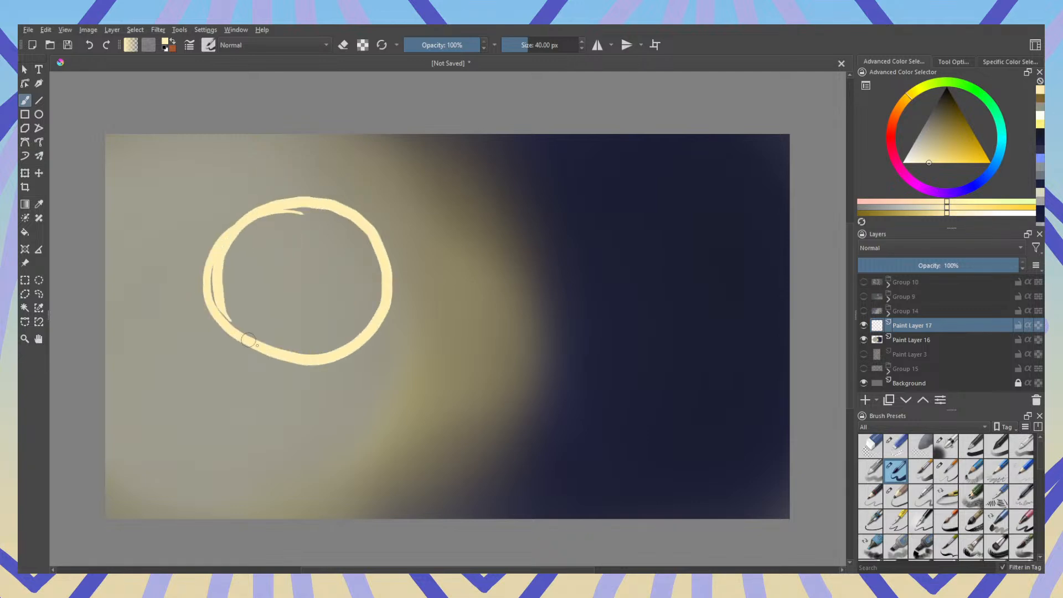
Step: Erase the doubled line on the head circle's left side and redraw it as one curve down to the chin
{"action": "key", "text": "e"}
{"action": "left_click_drag", "start_coordinate": [219, 235], "coordinate": [213, 266]}
{"action": "key", "text": "e"}
{"action": "mouse_move", "coordinate": [239, 221]}
{"action": "left_mouse_down"}
{"action": "mouse_move", "coordinate": [224, 235]}
{"action": "mouse_move", "coordinate": [244, 322]}
{"action": "mouse_move", "coordinate": [275, 347]}
{"action": "left_mouse_up"}
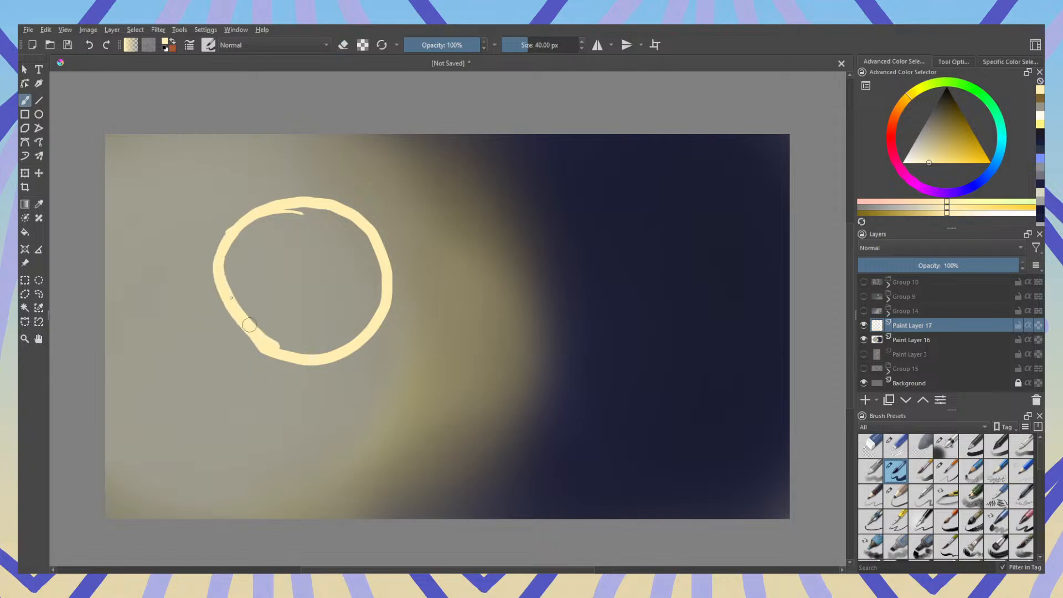
{"action": "key", "text": "e"}
{"action": "key", "text": "e"}
{"action": "mouse_move", "coordinate": [214, 268]}
{"action": "left_mouse_down"}
{"action": "mouse_move", "coordinate": [236, 317]}
{"action": "mouse_move", "coordinate": [265, 342]}
{"action": "left_mouse_up"}
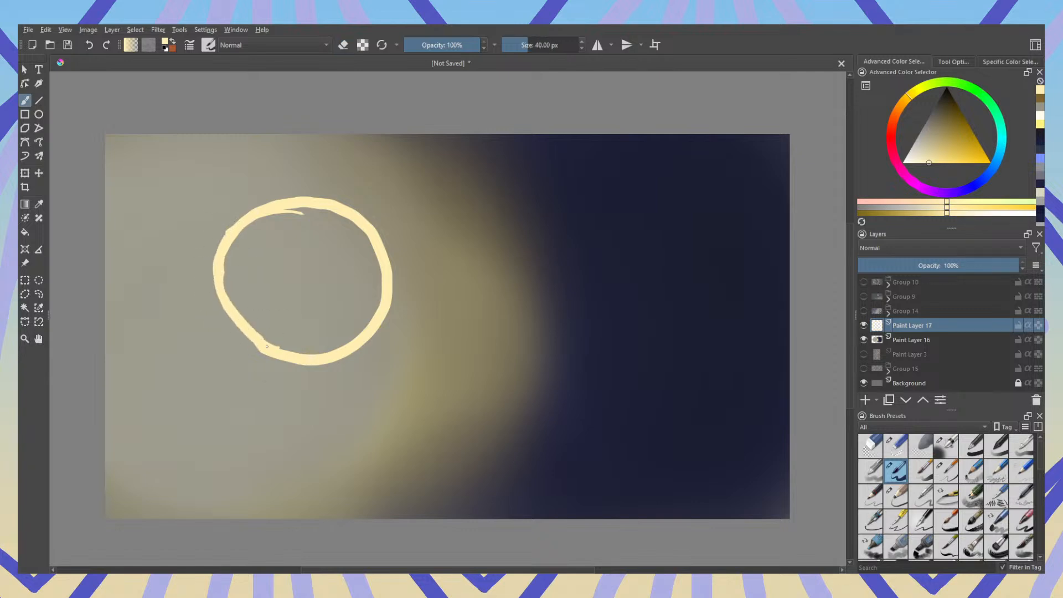
Step: Draw an angular nose line from the middle of the face down toward the chin
{"action": "mouse_move", "coordinate": [292, 256]}
{"action": "left_mouse_down"}
{"action": "mouse_move", "coordinate": [249, 302]}
{"action": "mouse_move", "coordinate": [277, 343]}
{"action": "left_mouse_up"}
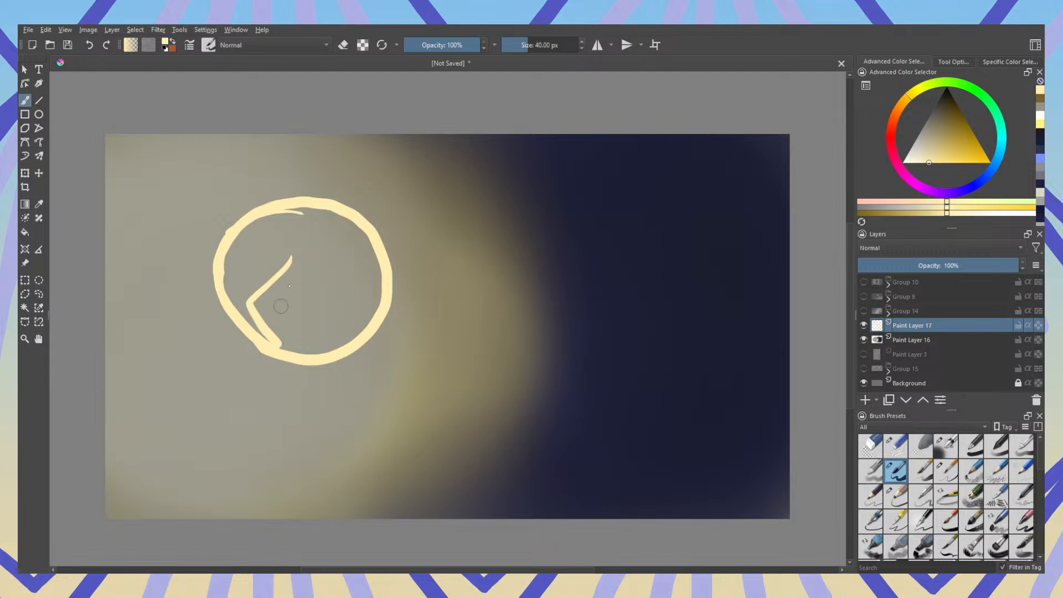
{"action": "mouse_move", "coordinate": [303, 251]}
{"action": "left_mouse_down"}
{"action": "mouse_move", "coordinate": [344, 252]}
{"action": "mouse_move", "coordinate": [306, 246]}
{"action": "left_mouse_up"}
{"action": "key", "text": "ctrl+z"}
{"action": "key", "text": "ctrl+z"}
Step: Draw two oval eyes under slanted brow lines on either side of the nose, reworking the strokes as needed
{"action": "mouse_move", "coordinate": [236, 248]}
{"action": "left_mouse_down"}
{"action": "mouse_move", "coordinate": [275, 242]}
{"action": "mouse_move", "coordinate": [247, 252]}
{"action": "mouse_move", "coordinate": [260, 255]}
{"action": "left_mouse_up"}
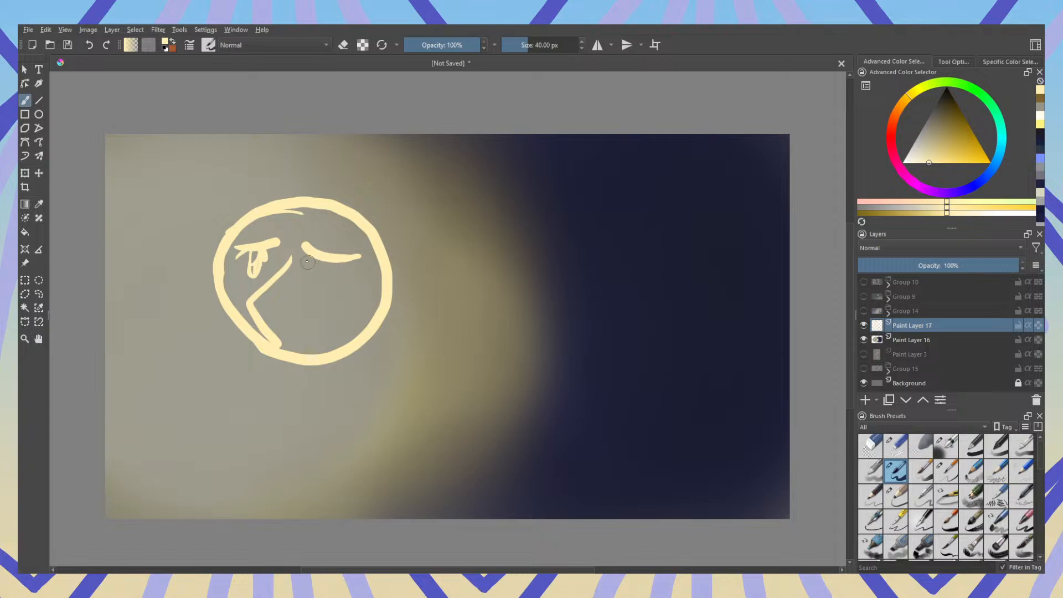
{"action": "left_click", "coordinate": [261, 245], "text": "ctrl"}
{"action": "key", "text": "ctrl+z"}
{"action": "key", "text": "ctrl+z"}
{"action": "key", "text": "ctrl+z"}
{"action": "mouse_move", "coordinate": [256, 253]}
{"action": "left_mouse_down"}
{"action": "mouse_move", "coordinate": [268, 276]}
{"action": "mouse_move", "coordinate": [252, 251]}
{"action": "left_mouse_up"}
{"action": "key", "text": "ctrl+z"}
{"action": "mouse_move", "coordinate": [260, 251]}
{"action": "left_mouse_down"}
{"action": "mouse_move", "coordinate": [263, 281]}
{"action": "mouse_move", "coordinate": [267, 256]}
{"action": "mouse_move", "coordinate": [244, 256]}
{"action": "mouse_move", "coordinate": [271, 252]}
{"action": "mouse_move", "coordinate": [258, 255]}
{"action": "mouse_move", "coordinate": [264, 280]}
{"action": "mouse_move", "coordinate": [268, 251]}
{"action": "mouse_move", "coordinate": [321, 260]}
{"action": "mouse_move", "coordinate": [328, 269]}
{"action": "mouse_move", "coordinate": [318, 285]}
{"action": "mouse_move", "coordinate": [330, 263]}
{"action": "left_mouse_up"}
{"action": "key", "text": "ctrl+z"}
{"action": "key", "text": "ctrl+z"}
{"action": "key", "text": "ctrl+z"}
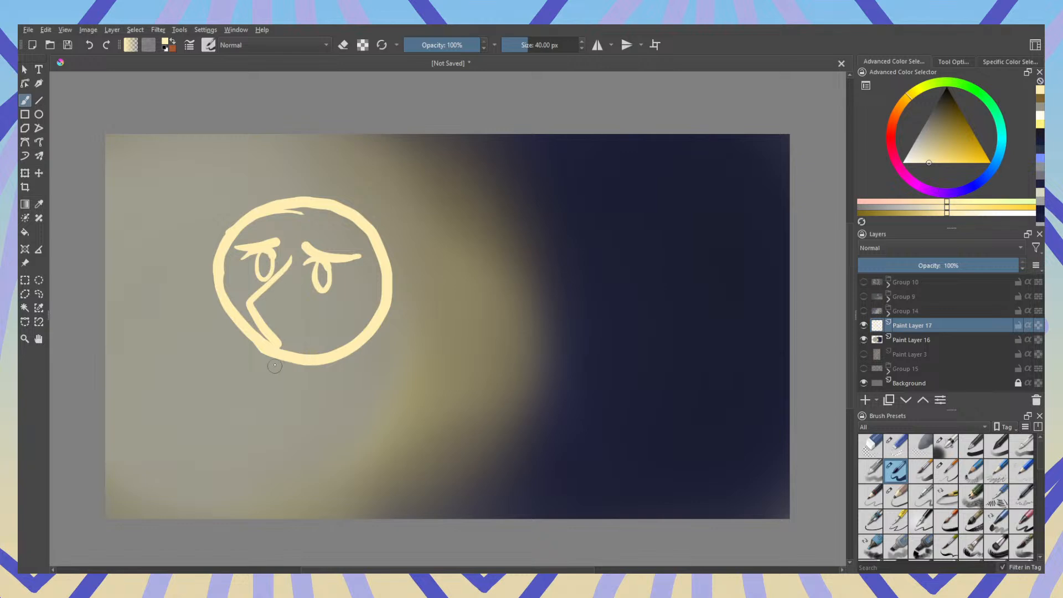
Step: Clean up the stray line end at the top of the head and draw pointed hair tufts behind the jaw on the right
{"action": "key", "text": "e"}
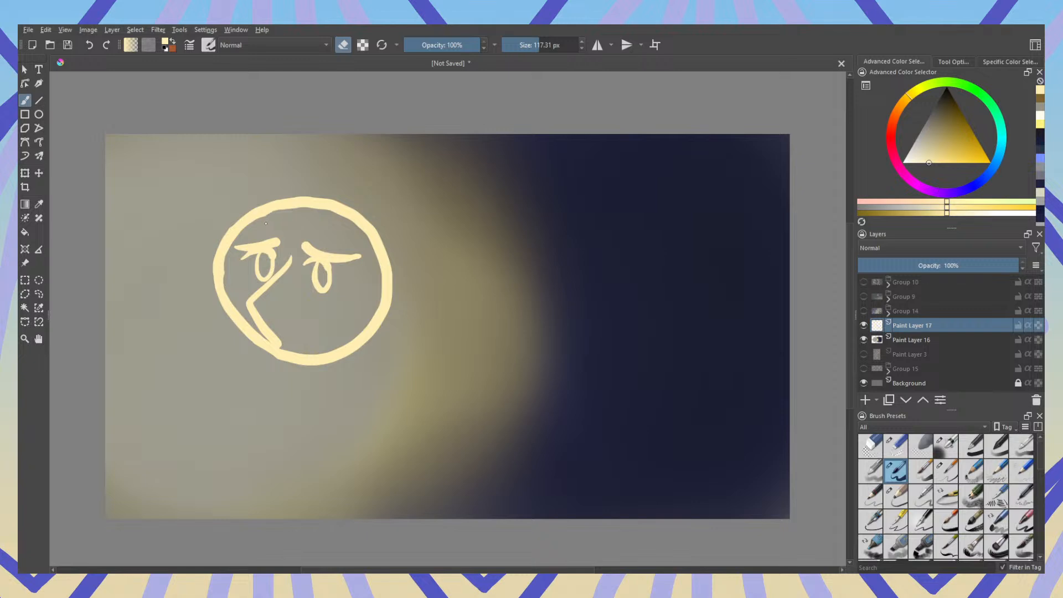
{"action": "key", "text": "e"}
{"action": "key", "text": "e"}
{"action": "left_click_drag", "start_coordinate": [394, 300], "coordinate": [416, 355]}
{"action": "key", "text": "e"}
{"action": "left_click_drag", "start_coordinate": [387, 314], "coordinate": [414, 357]}
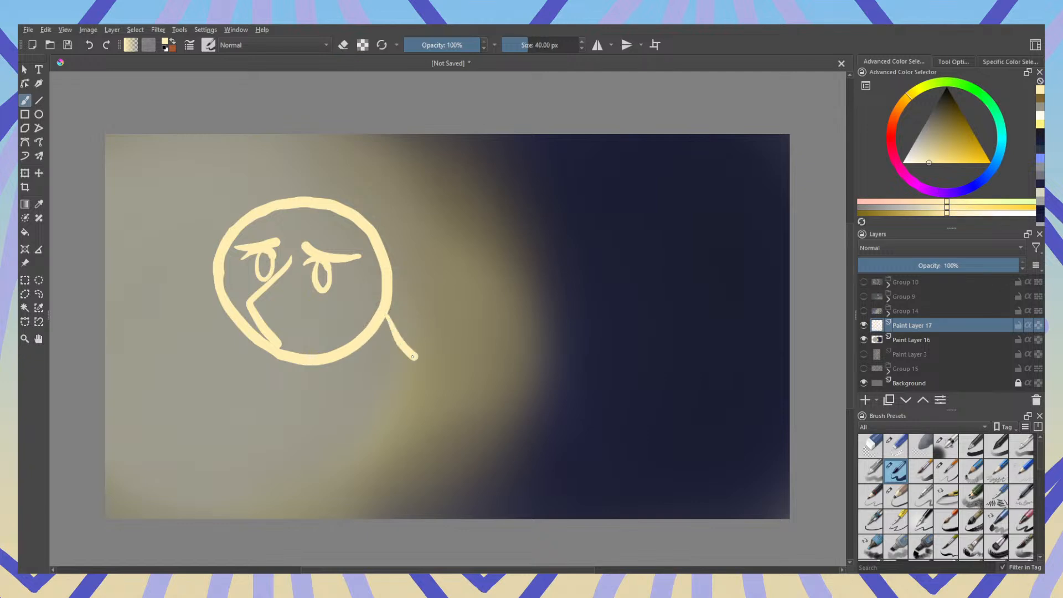
{"action": "key", "text": "ctrl+z"}
{"action": "mouse_move", "coordinate": [386, 314]}
{"action": "left_mouse_down"}
{"action": "mouse_move", "coordinate": [408, 338]}
{"action": "mouse_move", "coordinate": [368, 341]}
{"action": "mouse_move", "coordinate": [382, 361]}
{"action": "mouse_move", "coordinate": [359, 357]}
{"action": "left_mouse_up"}
{"action": "key", "text": "e"}
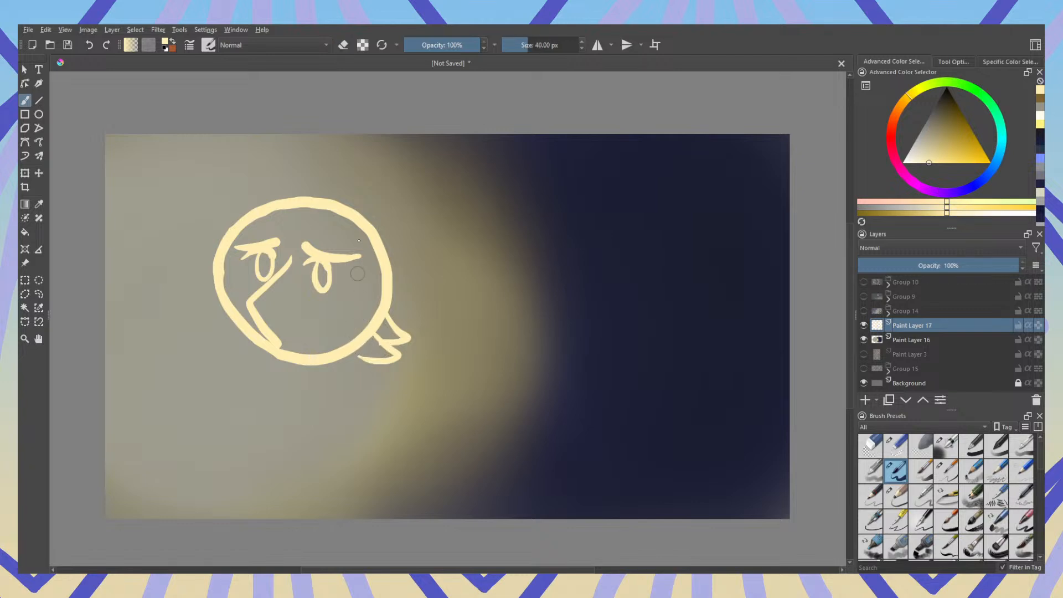
Step: Draw a parted fringe with a pointed strand over the forehead and erase the circle line crossing it
{"action": "key", "text": "e"}
{"action": "mouse_move", "coordinate": [315, 185]}
{"action": "left_mouse_down"}
{"action": "mouse_move", "coordinate": [250, 203]}
{"action": "mouse_move", "coordinate": [285, 260]}
{"action": "mouse_move", "coordinate": [313, 213]}
{"action": "mouse_move", "coordinate": [322, 238]}
{"action": "mouse_move", "coordinate": [337, 214]}
{"action": "left_mouse_up"}
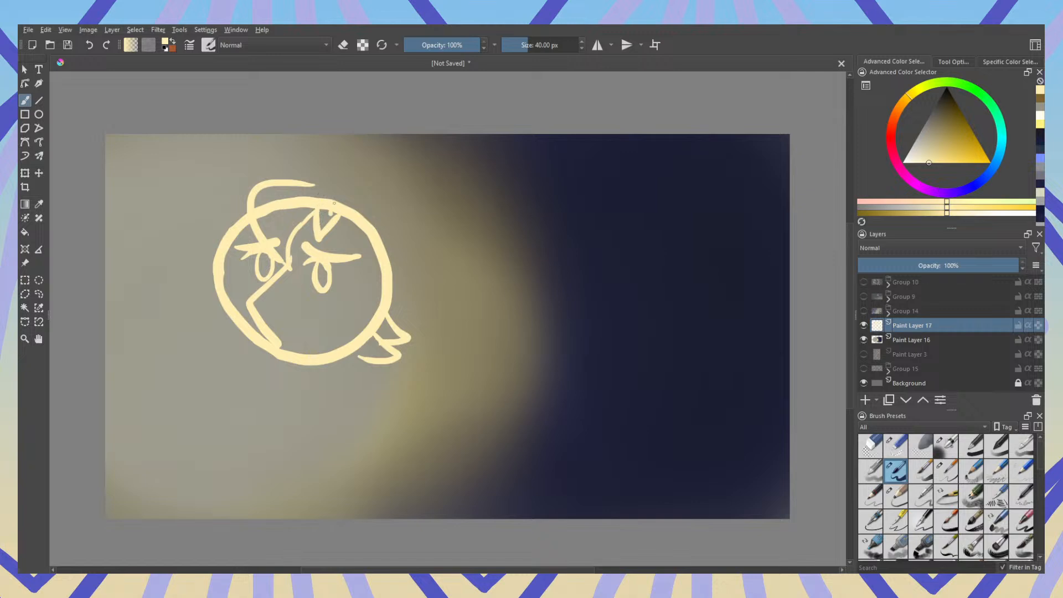
{"action": "key", "text": "e"}
{"action": "mouse_move", "coordinate": [324, 204]}
{"action": "left_mouse_down"}
{"action": "mouse_move", "coordinate": [337, 207]}
{"action": "mouse_move", "coordinate": [269, 214]}
{"action": "left_mouse_up"}
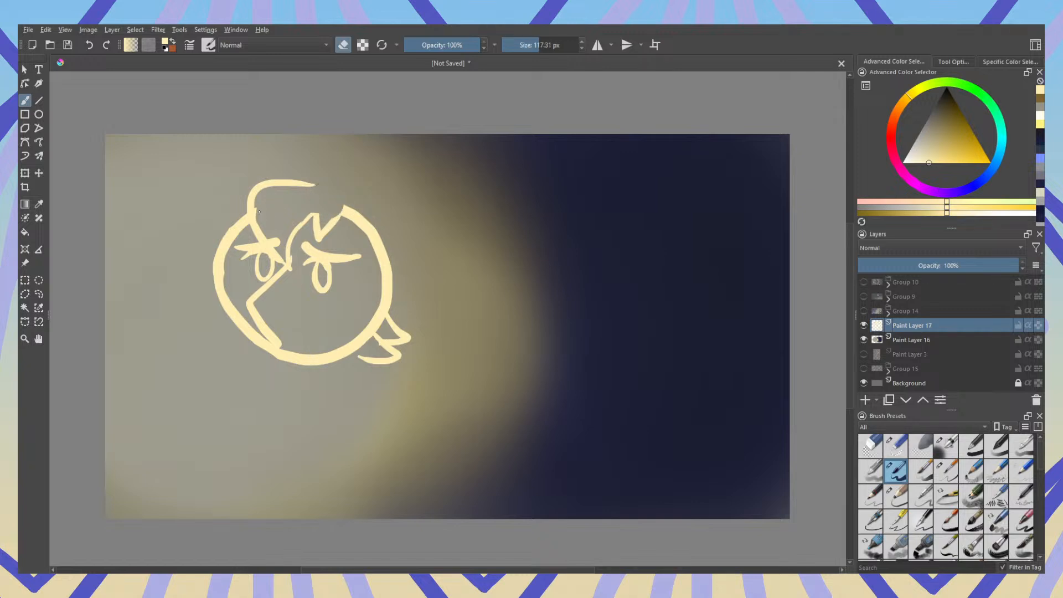
Step: Continue the jagged hairline down to the right temple and erase the old head outline beside it
{"action": "key", "text": "e"}
{"action": "mouse_move", "coordinate": [338, 217]}
{"action": "left_mouse_down"}
{"action": "mouse_move", "coordinate": [375, 253]}
{"action": "mouse_move", "coordinate": [342, 208]}
{"action": "mouse_move", "coordinate": [383, 247]}
{"action": "mouse_move", "coordinate": [364, 225]}
{"action": "mouse_move", "coordinate": [337, 219]}
{"action": "mouse_move", "coordinate": [375, 267]}
{"action": "left_mouse_up"}
{"action": "key", "text": "e"}
{"action": "key", "text": "e"}
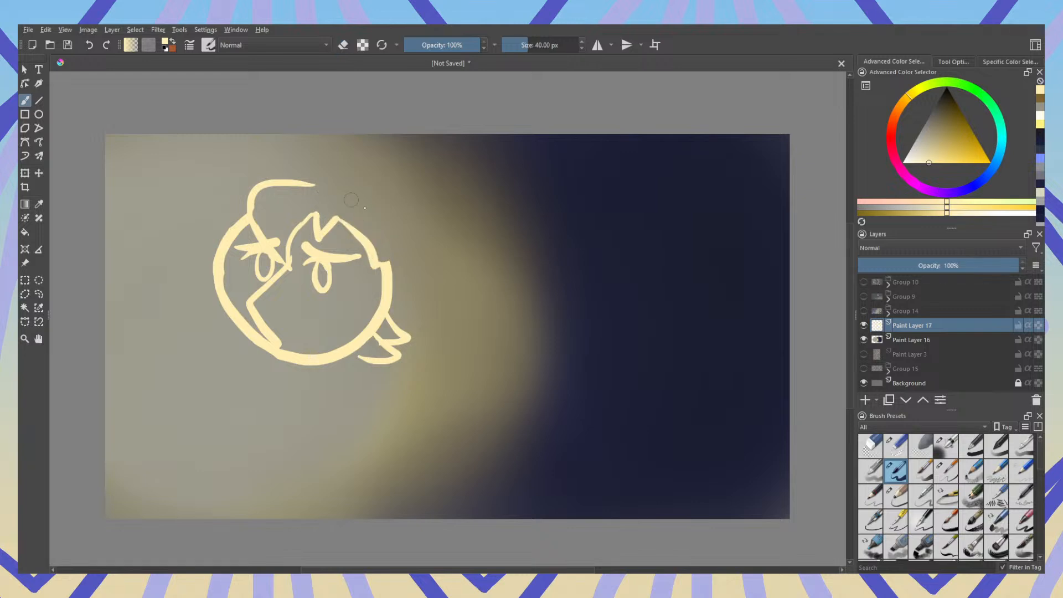
Step: Draw the outer hair contour over the back of the head, add the right ear, and erase the lines overlapping it
{"action": "mouse_move", "coordinate": [311, 183]}
{"action": "left_mouse_down"}
{"action": "mouse_move", "coordinate": [365, 209]}
{"action": "mouse_move", "coordinate": [398, 280]}
{"action": "mouse_move", "coordinate": [370, 333]}
{"action": "left_mouse_up"}
{"action": "key", "text": "e"}
{"action": "key", "text": "e"}
{"action": "mouse_move", "coordinate": [370, 278]}
{"action": "left_mouse_down"}
{"action": "mouse_move", "coordinate": [391, 304]}
{"action": "mouse_move", "coordinate": [367, 323]}
{"action": "left_mouse_up"}
{"action": "left_click_drag", "start_coordinate": [367, 265], "coordinate": [360, 308]}
{"action": "key", "text": "e"}
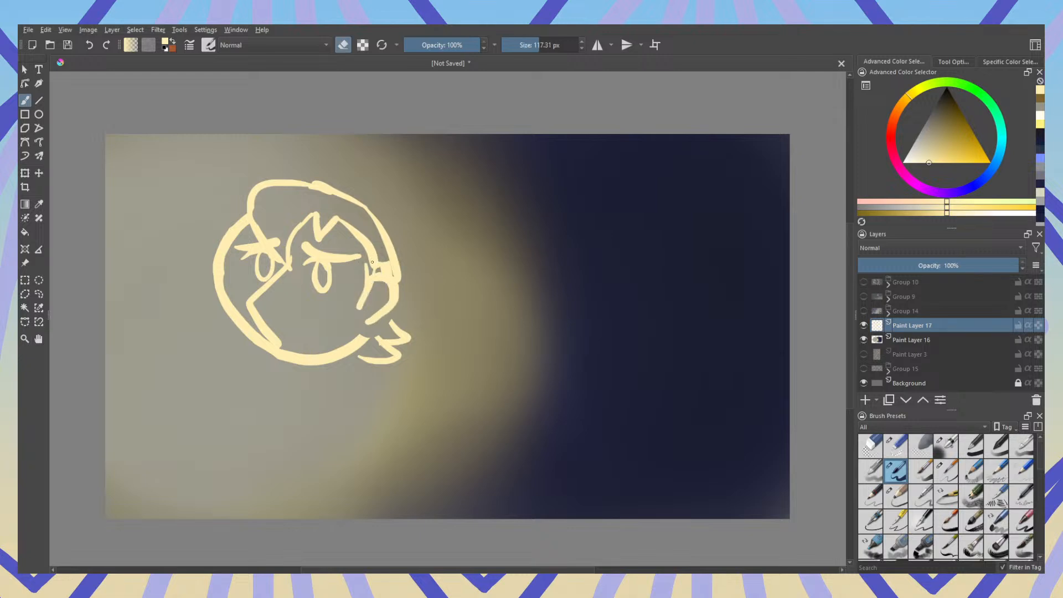
{"action": "left_click_drag", "start_coordinate": [373, 262], "coordinate": [381, 263]}
{"action": "key", "text": "e"}
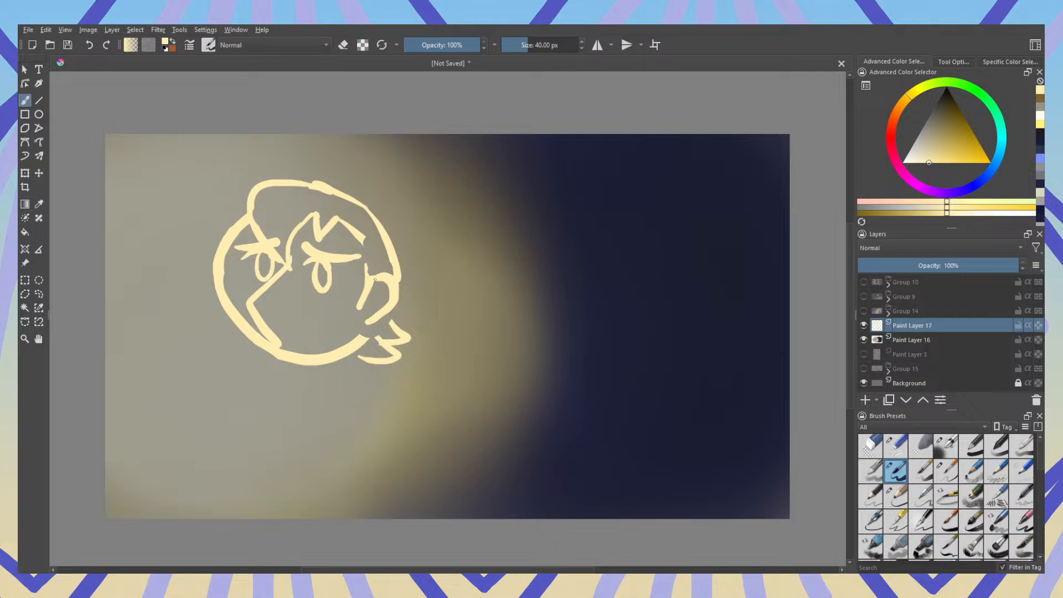
Step: Close the gaps at the right jaw and sideburn, and refine the hair outline above the ear
{"action": "mouse_move", "coordinate": [369, 335]}
{"action": "left_mouse_down"}
{"action": "mouse_move", "coordinate": [381, 319]}
{"action": "mouse_move", "coordinate": [378, 336]}
{"action": "left_mouse_up"}
{"action": "left_click_drag", "start_coordinate": [367, 273], "coordinate": [362, 229]}
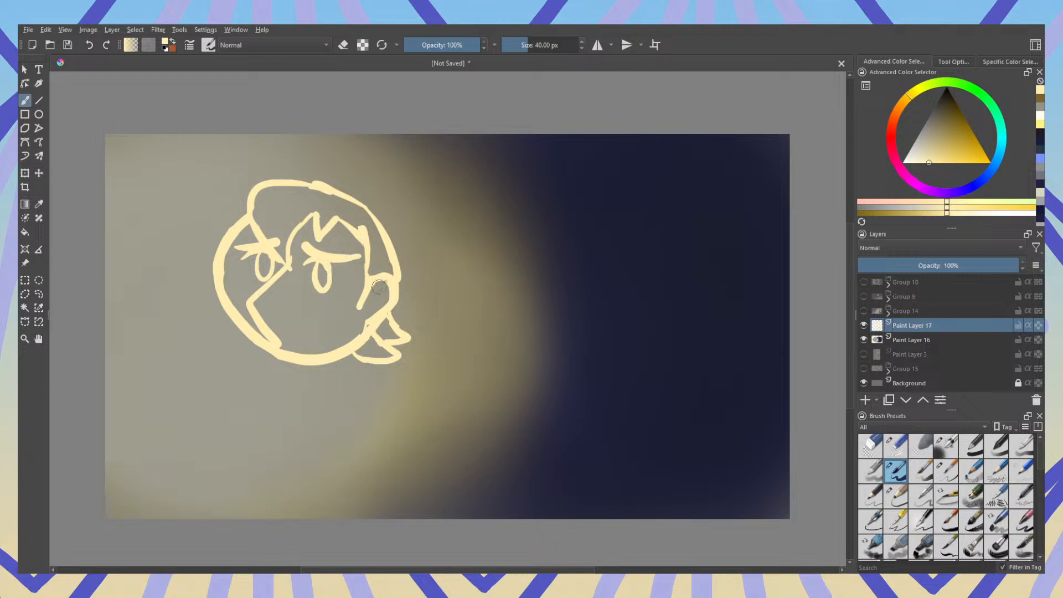
{"action": "key", "text": "e"}
{"action": "mouse_move", "coordinate": [392, 250]}
{"action": "left_mouse_down"}
{"action": "mouse_move", "coordinate": [361, 205]}
{"action": "mouse_move", "coordinate": [391, 228]}
{"action": "mouse_move", "coordinate": [390, 265]}
{"action": "mouse_move", "coordinate": [402, 280]}
{"action": "mouse_move", "coordinate": [381, 200]}
{"action": "mouse_move", "coordinate": [394, 278]}
{"action": "left_mouse_up"}
{"action": "key", "text": "e"}
{"action": "key", "text": "e"}
{"action": "key", "text": "e"}
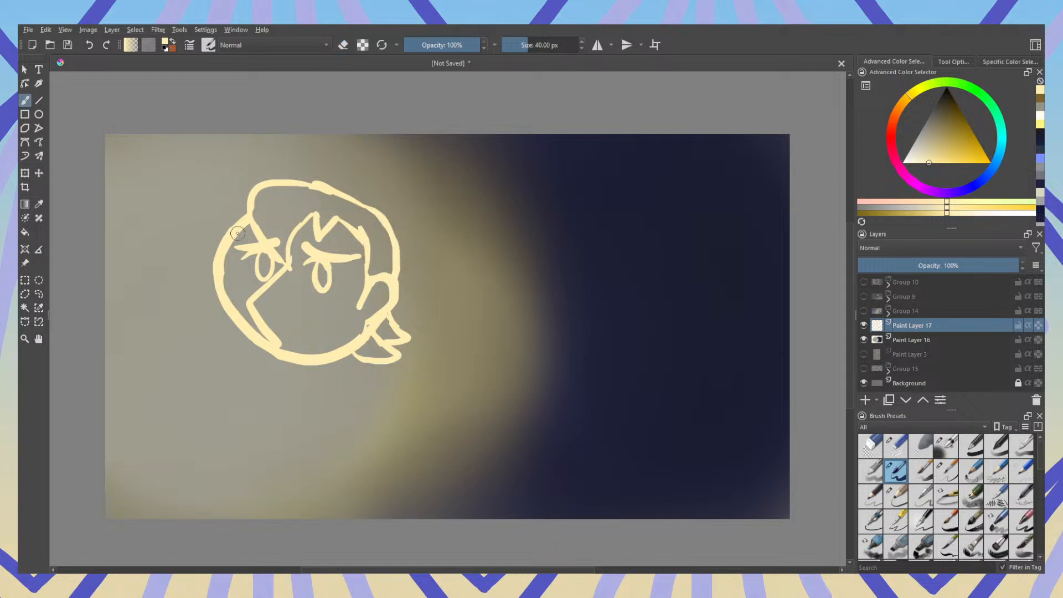
Step: Draw the hair strand along the left temple and narrow the left side of the face by erasing its outer edge
{"action": "mouse_move", "coordinate": [247, 202]}
{"action": "left_mouse_down"}
{"action": "mouse_move", "coordinate": [222, 259]}
{"action": "mouse_move", "coordinate": [225, 229]}
{"action": "mouse_move", "coordinate": [251, 198]}
{"action": "mouse_move", "coordinate": [244, 290]}
{"action": "mouse_move", "coordinate": [223, 256]}
{"action": "mouse_move", "coordinate": [217, 333]}
{"action": "left_mouse_up"}
{"action": "key", "text": "e"}
{"action": "key", "text": "e"}
{"action": "left_click_drag", "start_coordinate": [227, 237], "coordinate": [239, 315]}
{"action": "key", "text": "e"}
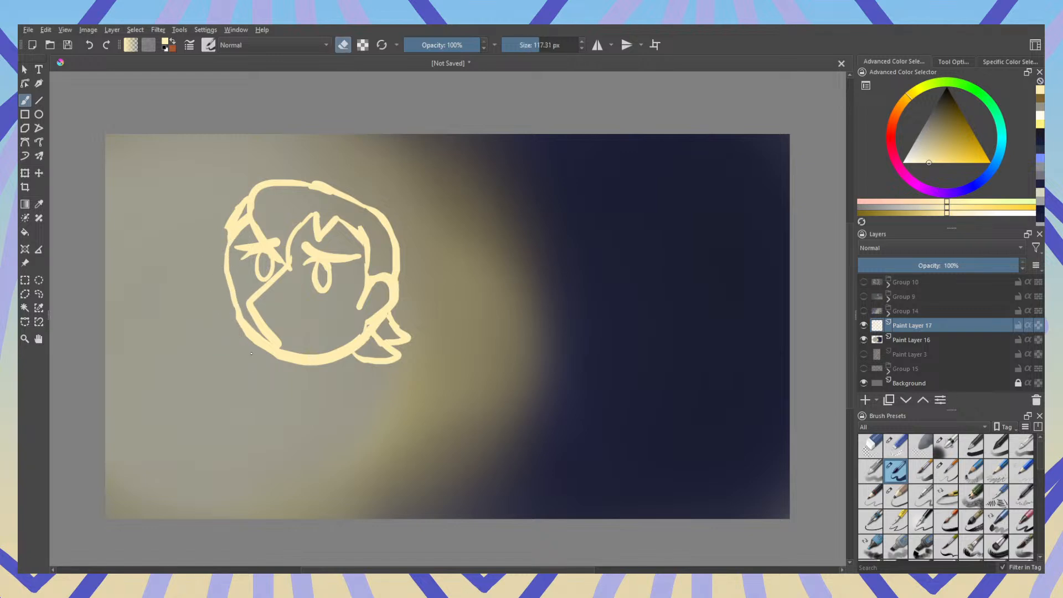
Step: Draw a short, straight mouth line just above the chin
{"action": "key", "text": "e"}
{"action": "left_click_drag", "start_coordinate": [295, 346], "coordinate": [324, 346]}
{"action": "key", "text": "e"}
{"action": "key", "text": "e"}
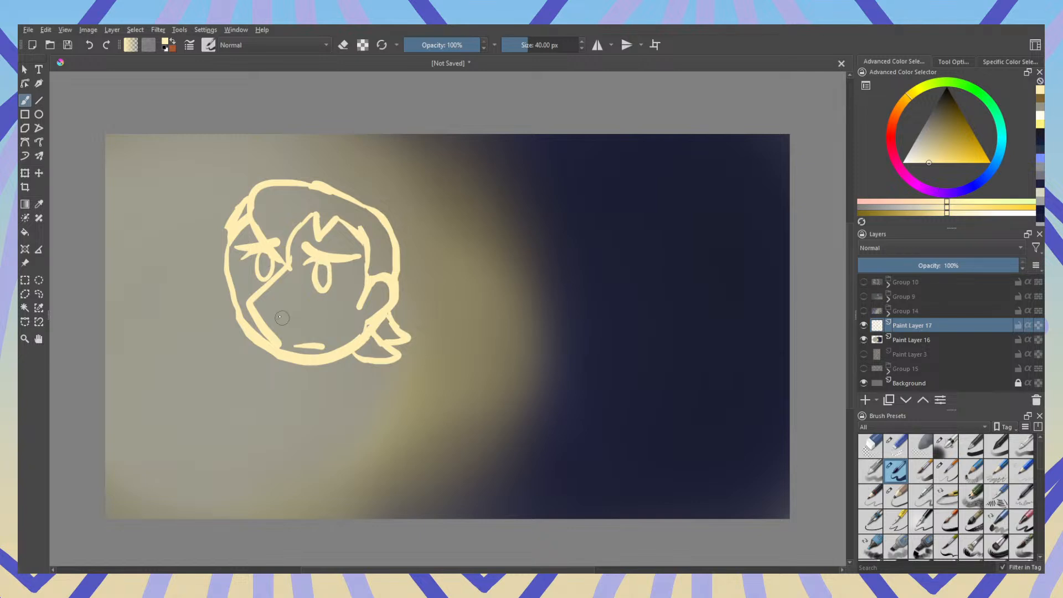
Step: Extend the left temple hair downward and trim the lower nose line where it meets the jaw
{"action": "key", "text": "e"}
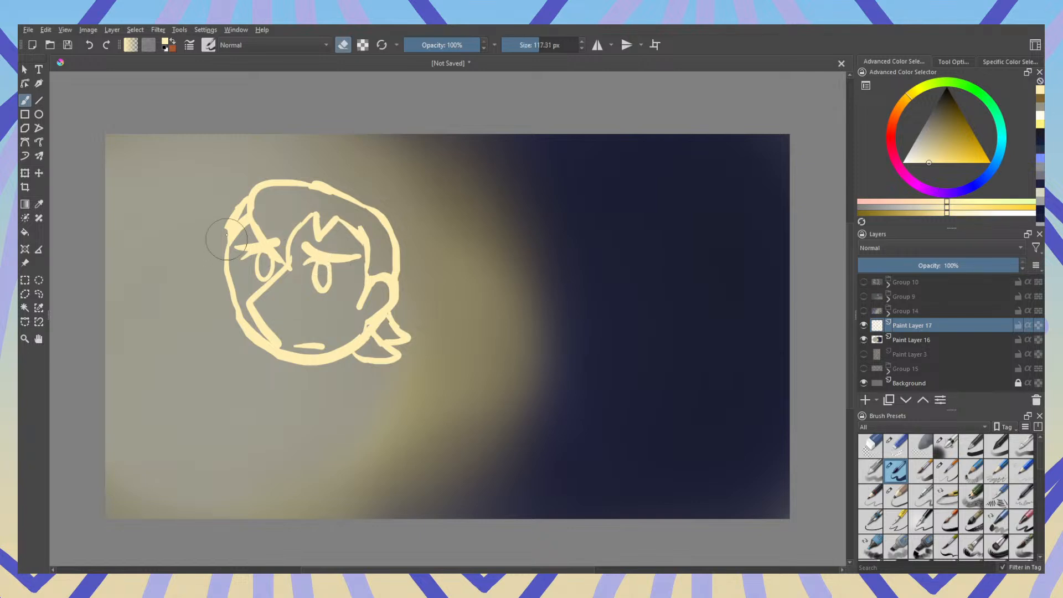
{"action": "key", "text": "e"}
{"action": "left_click_drag", "start_coordinate": [236, 218], "coordinate": [224, 256]}
{"action": "key", "text": "e"}
{"action": "left_click_drag", "start_coordinate": [273, 314], "coordinate": [278, 325]}
{"action": "key", "text": "e"}
Step: Erase both eyes with their brows and the fringe strands overlapping them
{"action": "left_click_drag", "start_coordinate": [244, 258], "coordinate": [273, 259]}
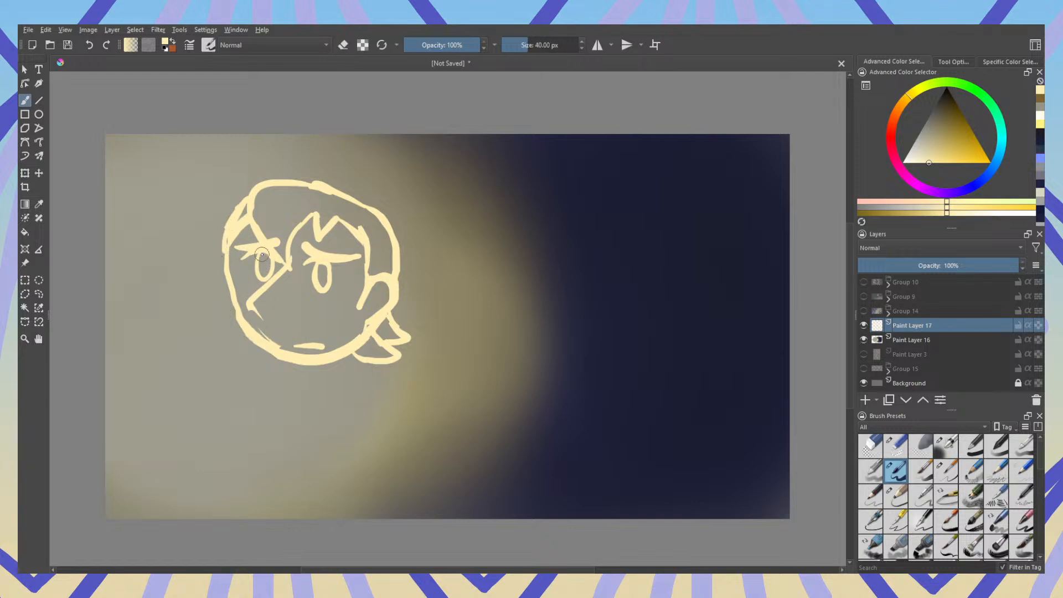
{"action": "key", "text": "e"}
{"action": "mouse_move", "coordinate": [257, 250]}
{"action": "left_mouse_down"}
{"action": "mouse_move", "coordinate": [287, 266]}
{"action": "mouse_move", "coordinate": [330, 271]}
{"action": "mouse_move", "coordinate": [322, 266]}
{"action": "mouse_move", "coordinate": [328, 304]}
{"action": "mouse_move", "coordinate": [318, 273]}
{"action": "mouse_move", "coordinate": [248, 276]}
{"action": "mouse_move", "coordinate": [301, 247]}
{"action": "mouse_move", "coordinate": [343, 258]}
{"action": "left_mouse_up"}
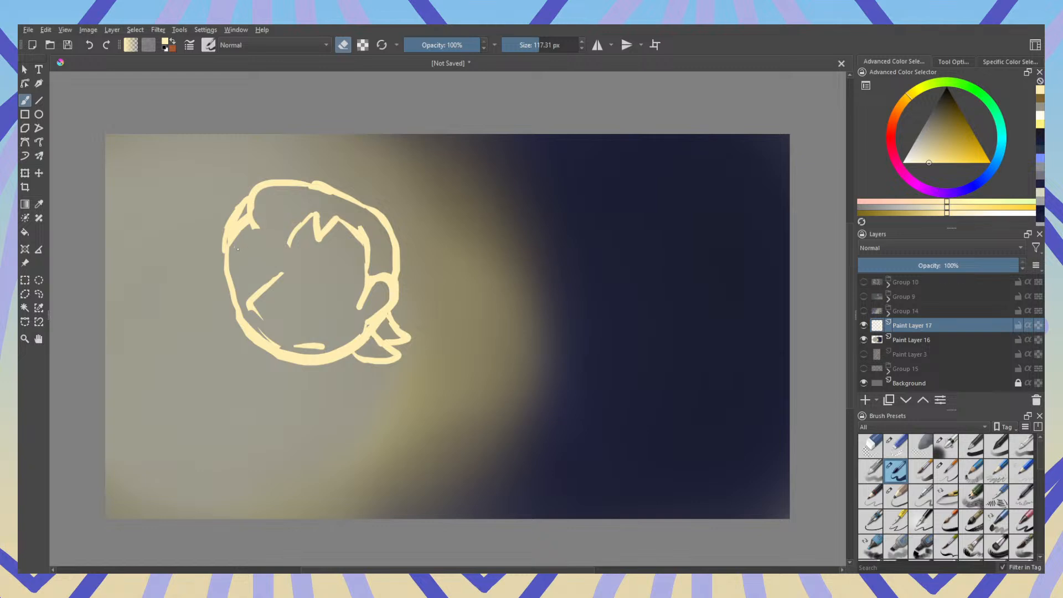
Step: Redraw the left cheek outline and restore the lower nose line beside it
{"action": "key", "text": "e"}
{"action": "mouse_move", "coordinate": [236, 243]}
{"action": "left_mouse_down"}
{"action": "mouse_move", "coordinate": [232, 301]}
{"action": "mouse_move", "coordinate": [256, 336]}
{"action": "mouse_move", "coordinate": [266, 328]}
{"action": "mouse_move", "coordinate": [244, 307]}
{"action": "mouse_move", "coordinate": [282, 344]}
{"action": "mouse_move", "coordinate": [246, 307]}
{"action": "mouse_move", "coordinate": [265, 327]}
{"action": "mouse_move", "coordinate": [249, 304]}
{"action": "mouse_move", "coordinate": [264, 286]}
{"action": "left_mouse_up"}
{"action": "key", "text": "e"}
{"action": "key", "text": "e"}
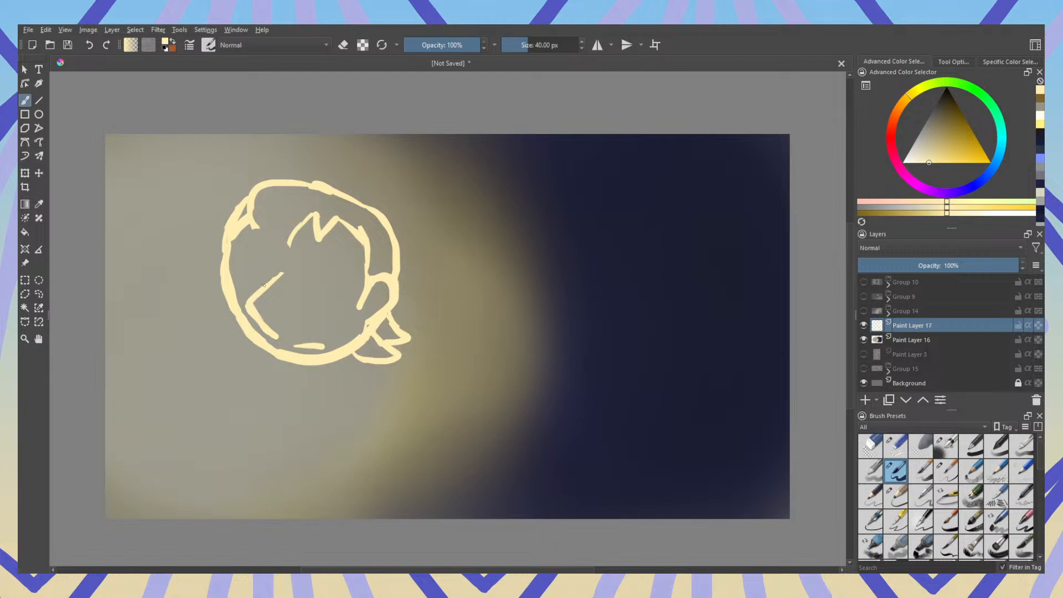
Step: Draw a pointed hair tuft outside the left cheek and erase the excess line around it
{"action": "key", "text": "e"}
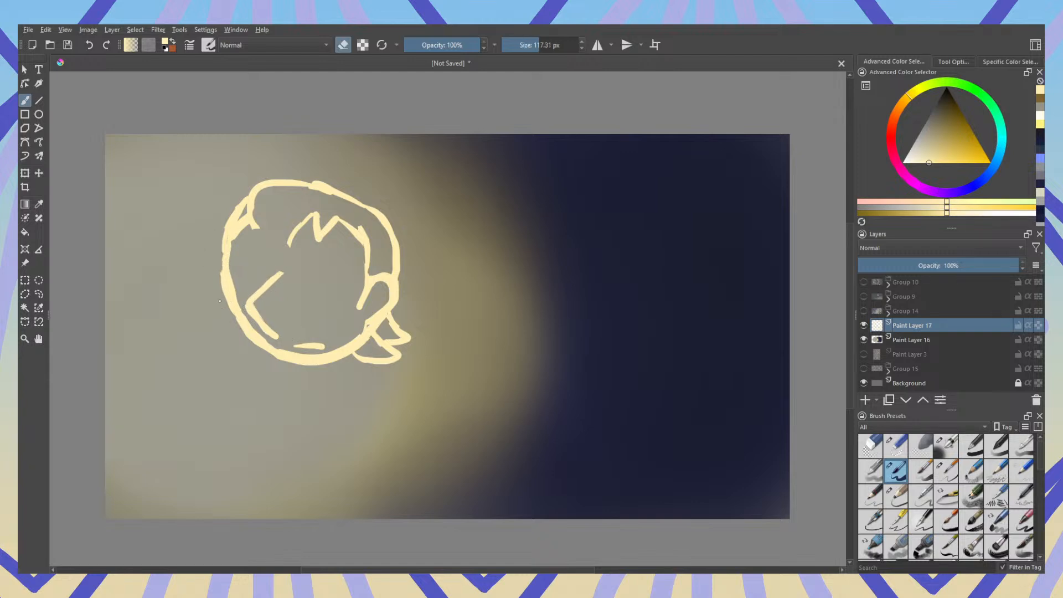
{"action": "key", "text": "e"}
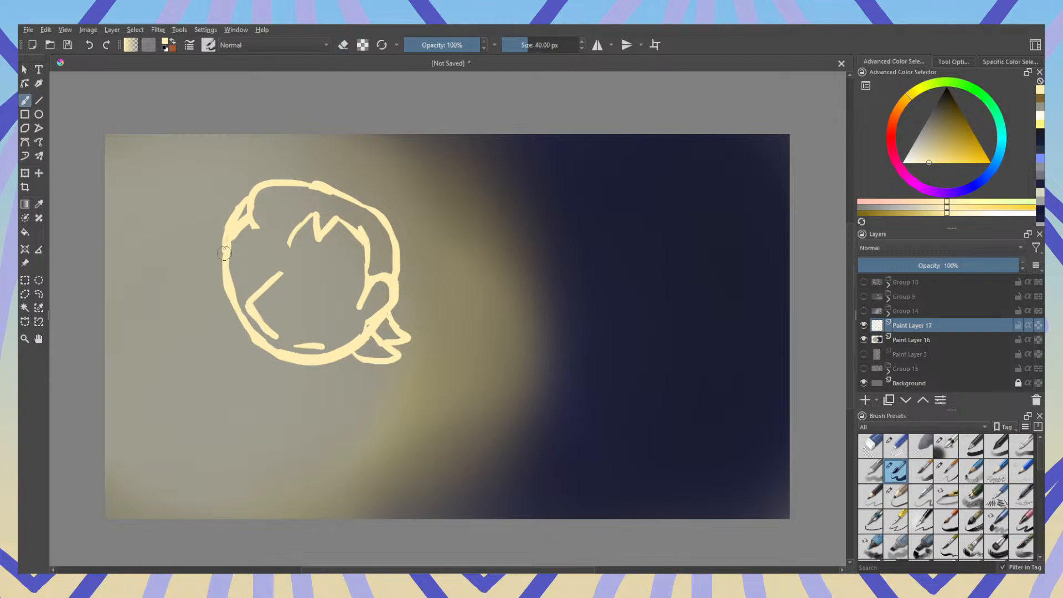
{"action": "mouse_move", "coordinate": [223, 257]}
{"action": "left_mouse_down"}
{"action": "mouse_move", "coordinate": [215, 315]}
{"action": "mouse_move", "coordinate": [234, 309]}
{"action": "mouse_move", "coordinate": [240, 331]}
{"action": "left_mouse_up"}
{"action": "key", "text": "e"}
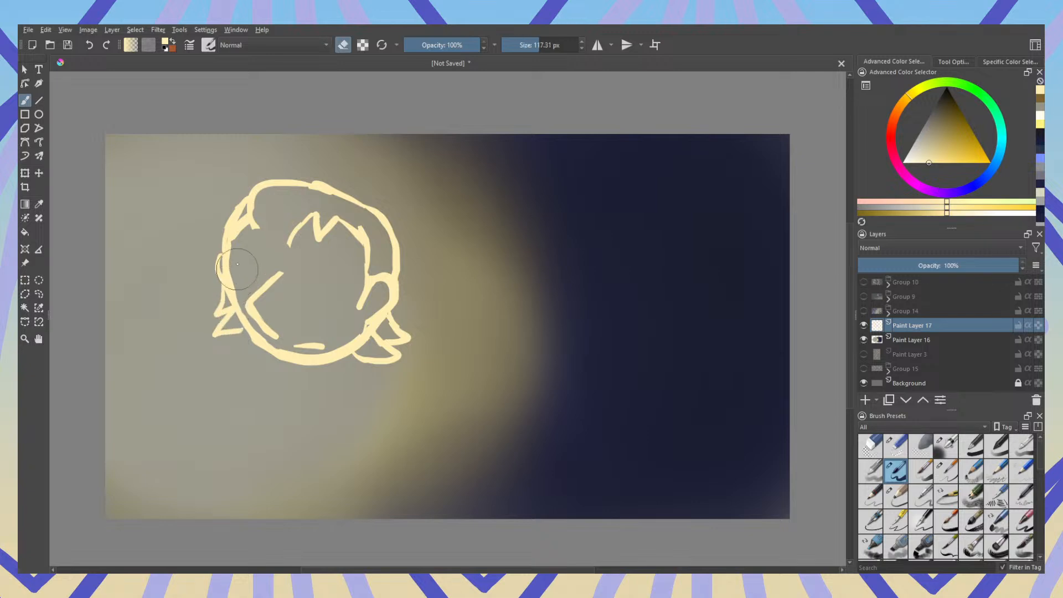
{"action": "key", "text": "e"}
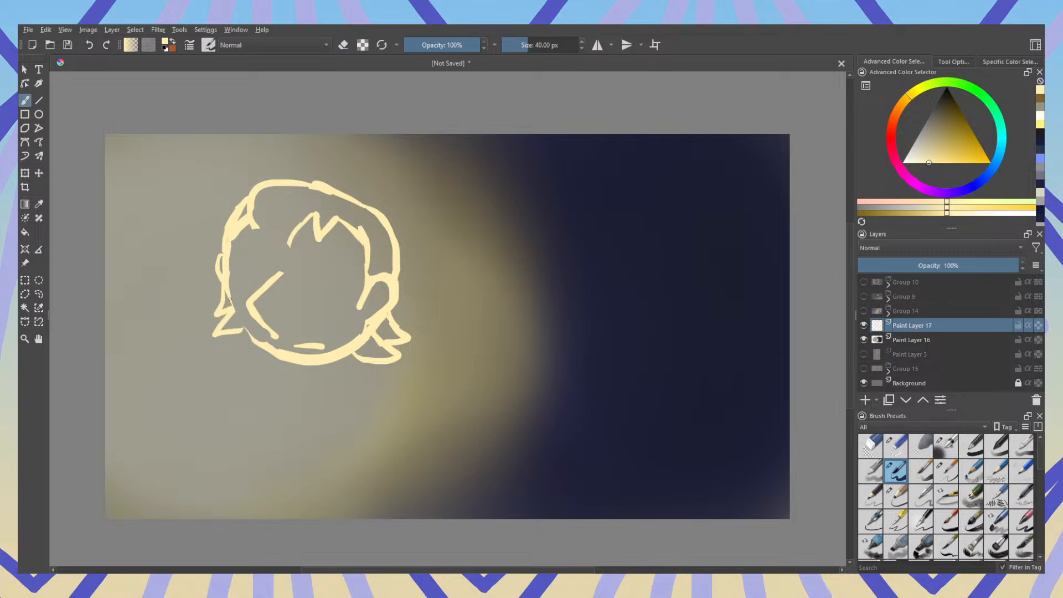
Step: Smooth the jaw outline between the left hair tuft and the chin by erasing and redrawing it
{"action": "key", "text": "e"}
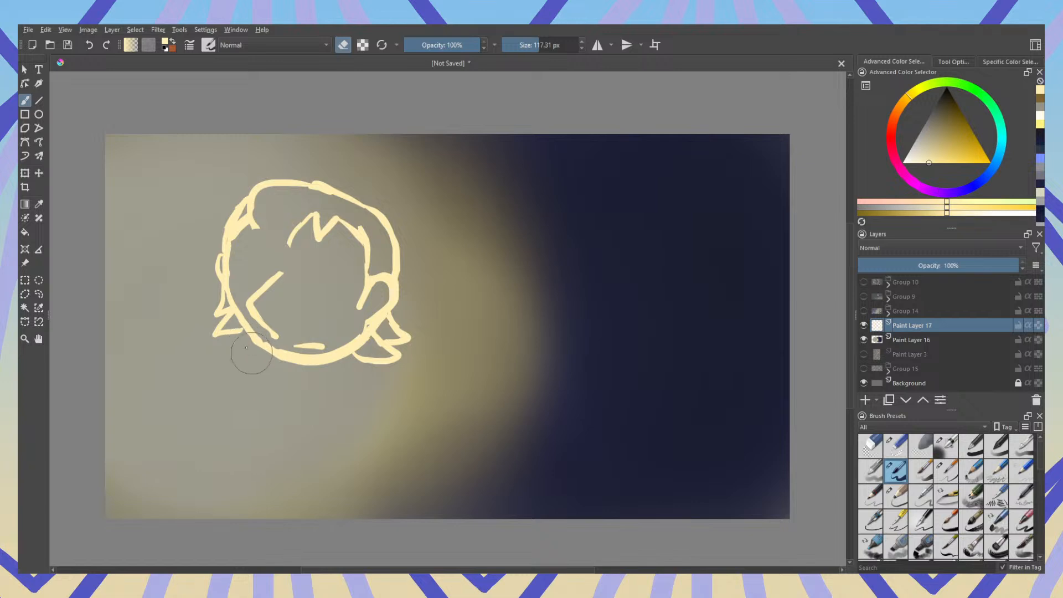
{"action": "key", "text": "e"}
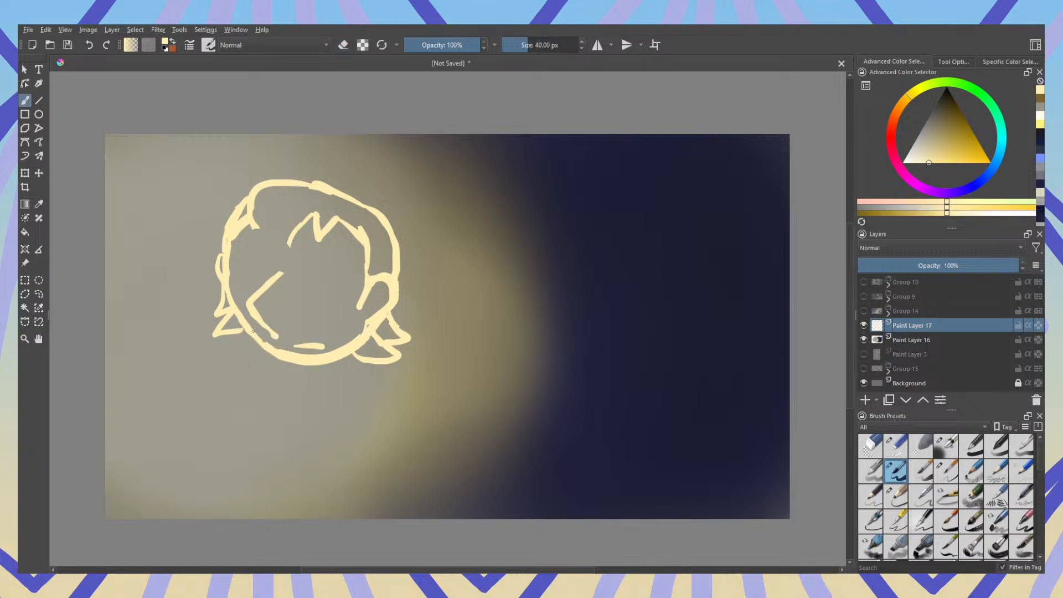
{"action": "key", "text": "e"}
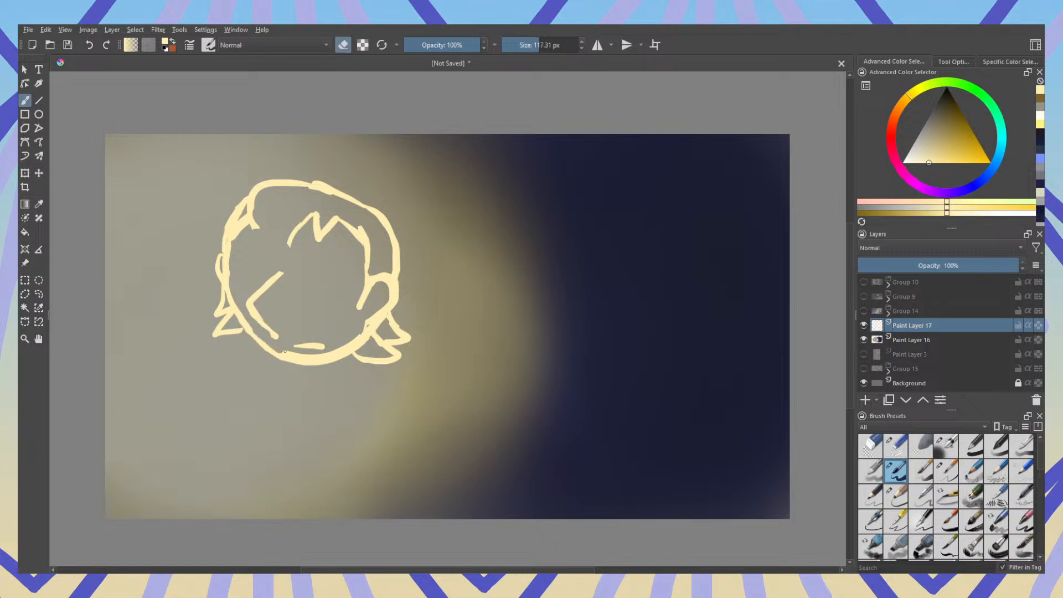
{"action": "key", "text": "e"}
{"action": "left_click_drag", "start_coordinate": [285, 353], "coordinate": [269, 344]}
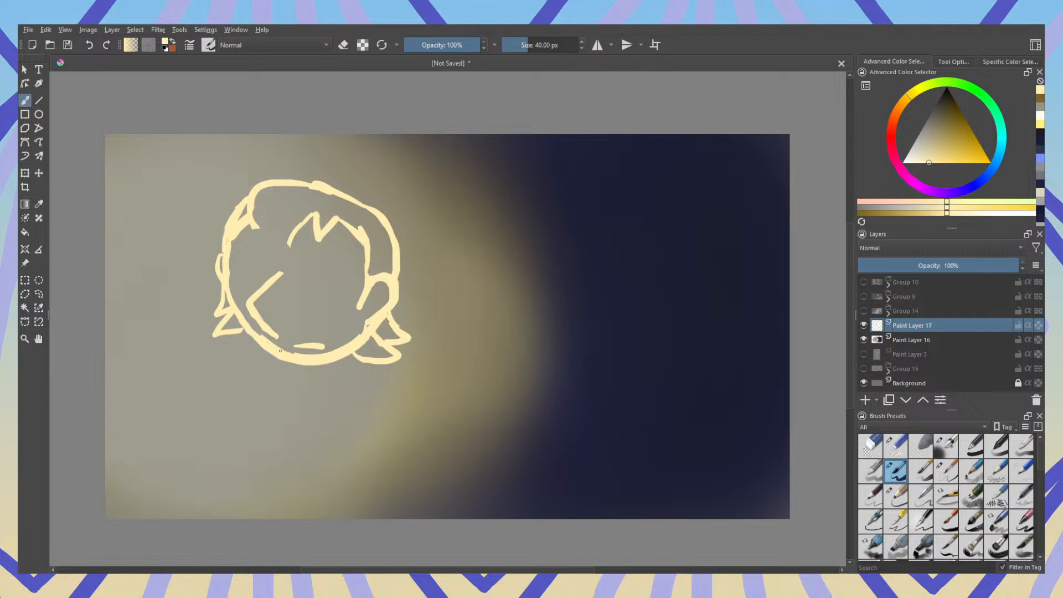
Step: Redraw the fringe strand down to the nose bridge and add two half-closed eyes with flat upper lids
{"action": "key", "text": "e"}
{"action": "key", "text": "e"}
{"action": "mouse_move", "coordinate": [252, 217]}
{"action": "left_mouse_down"}
{"action": "mouse_move", "coordinate": [281, 254]}
{"action": "mouse_move", "coordinate": [262, 261]}
{"action": "mouse_move", "coordinate": [343, 265]}
{"action": "mouse_move", "coordinate": [327, 285]}
{"action": "mouse_move", "coordinate": [327, 277]}
{"action": "left_mouse_up"}
{"action": "key", "text": "ctrl+z"}
{"action": "mouse_move", "coordinate": [237, 263]}
{"action": "left_mouse_down"}
{"action": "mouse_move", "coordinate": [263, 268]}
{"action": "mouse_move", "coordinate": [257, 284]}
{"action": "mouse_move", "coordinate": [263, 267]}
{"action": "left_mouse_up"}
{"action": "key", "text": "ctrl+z"}
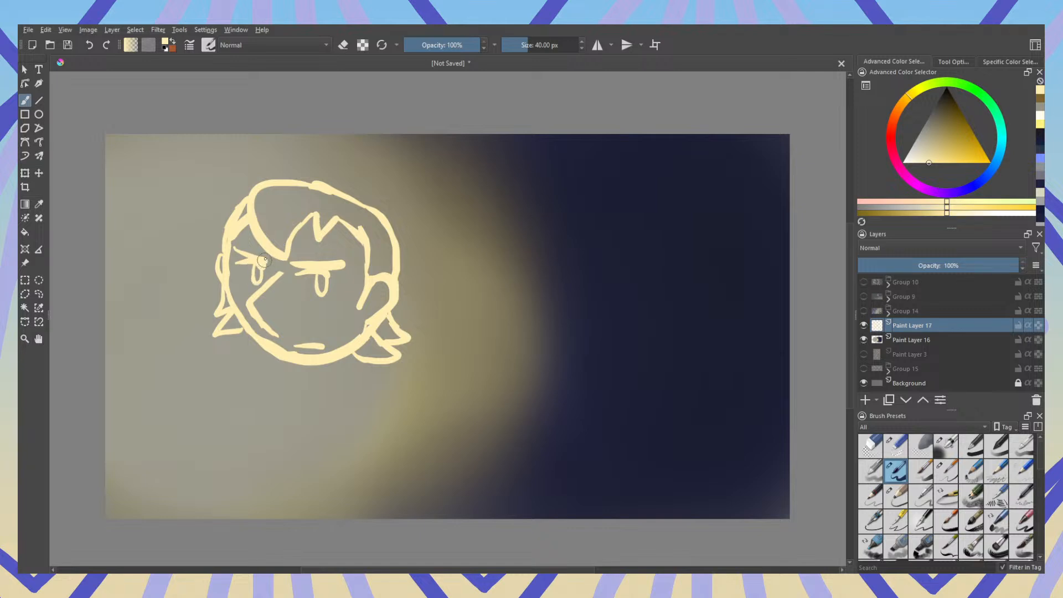
Step: Erase the thick mouth stroke and thin the chin outline from inside the face
{"action": "key", "text": "e"}
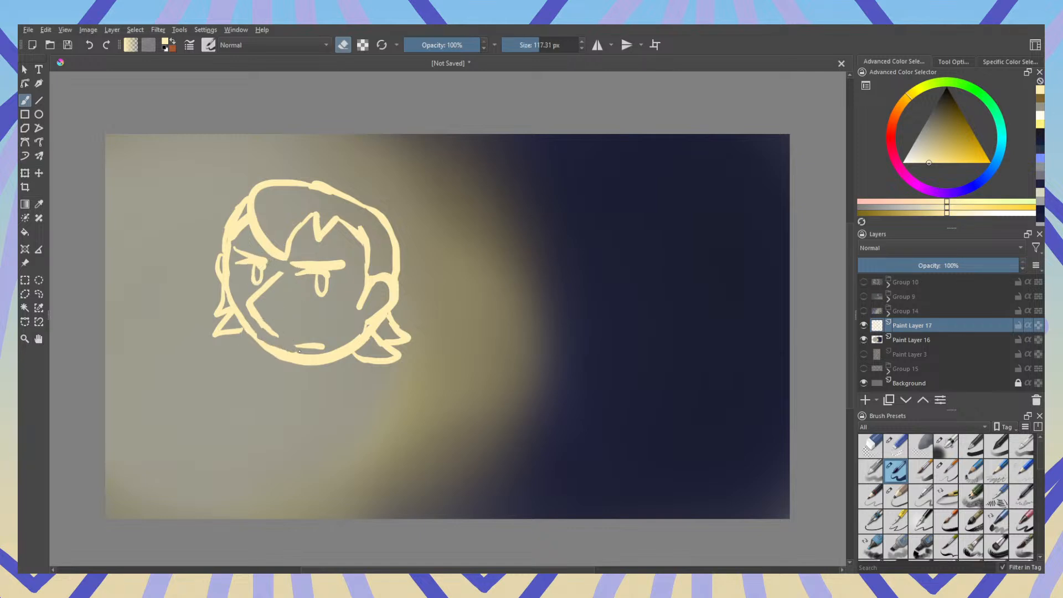
{"action": "mouse_move", "coordinate": [277, 338]}
{"action": "left_mouse_down"}
{"action": "mouse_move", "coordinate": [313, 347]}
{"action": "mouse_move", "coordinate": [282, 346]}
{"action": "mouse_move", "coordinate": [294, 351]}
{"action": "left_mouse_up"}
{"action": "key", "text": "e"}
{"action": "key", "text": "e"}
{"action": "key", "text": "e"}
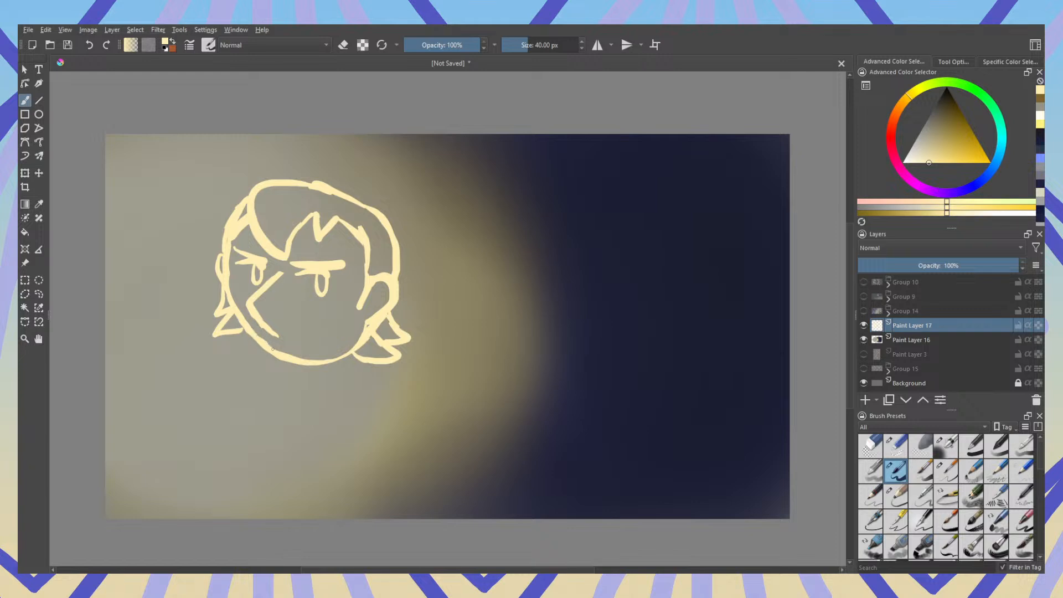
Step: Redraw the lower jaw curve, trim its thick edges with the eraser, and tidy the right hair tips beside it
{"action": "mouse_move", "coordinate": [274, 349]}
{"action": "left_mouse_down"}
{"action": "mouse_move", "coordinate": [333, 354]}
{"action": "mouse_move", "coordinate": [253, 337]}
{"action": "mouse_move", "coordinate": [327, 357]}
{"action": "mouse_move", "coordinate": [370, 323]}
{"action": "mouse_move", "coordinate": [366, 312]}
{"action": "left_mouse_up"}
{"action": "key", "text": "ctrl+z"}
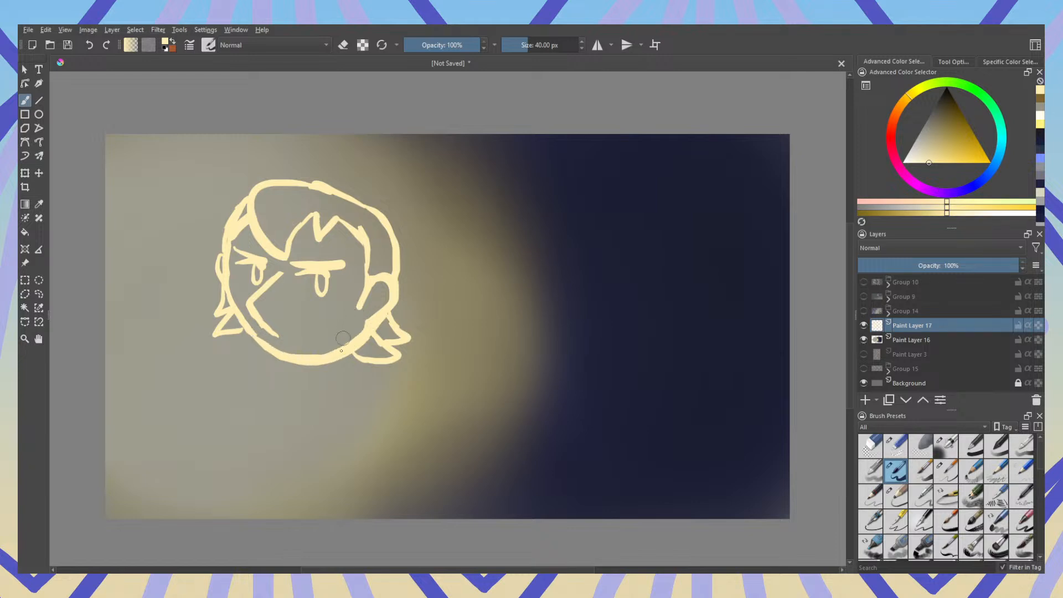
{"action": "key", "text": "e"}
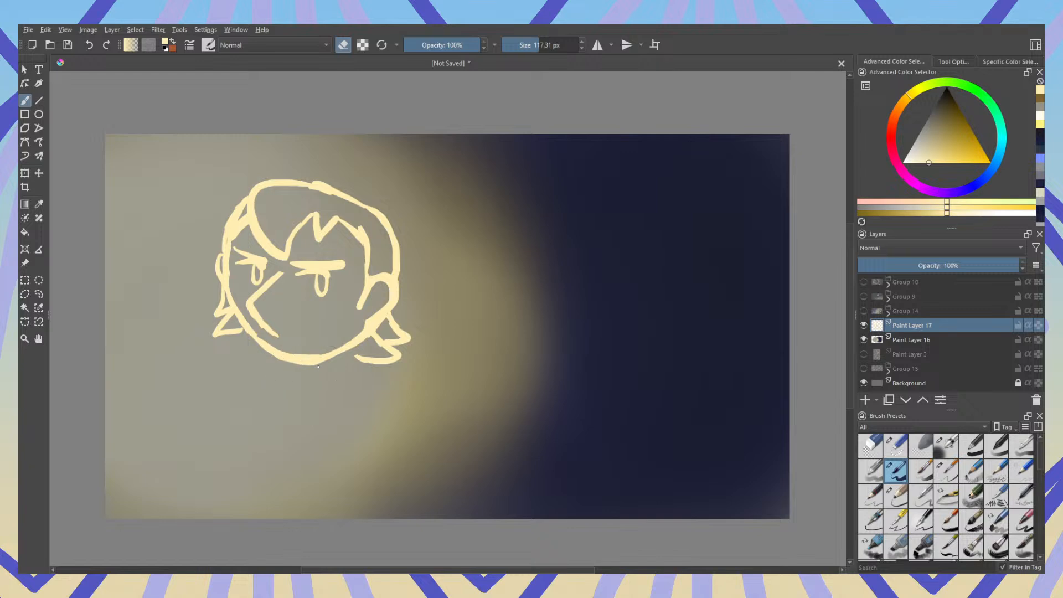
{"action": "key", "text": "e"}
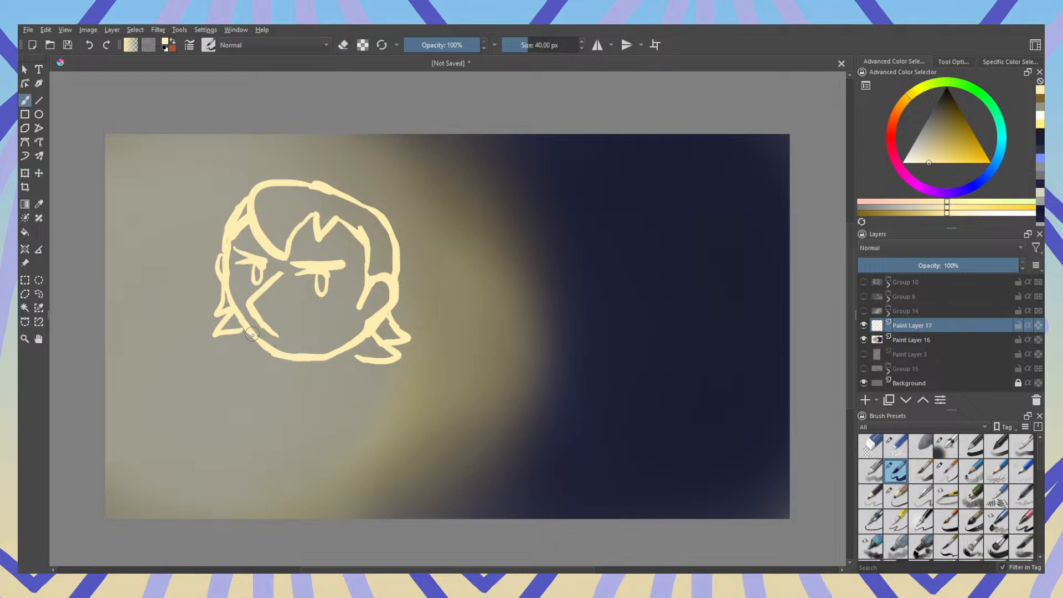
{"action": "key", "text": "e"}
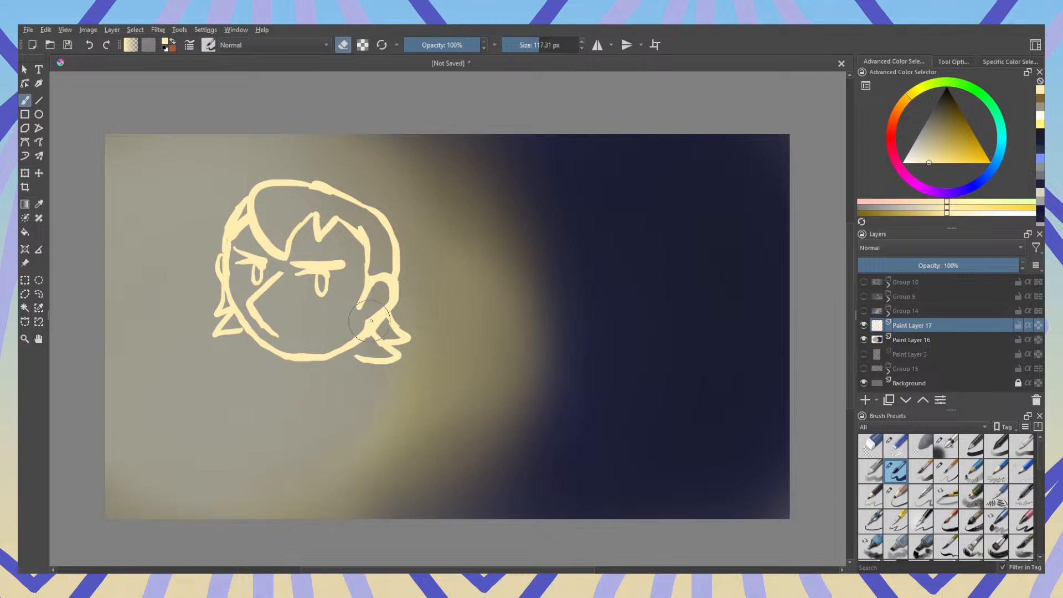
{"action": "key", "text": "e"}
{"action": "key", "text": "e"}
{"action": "key", "text": "e"}
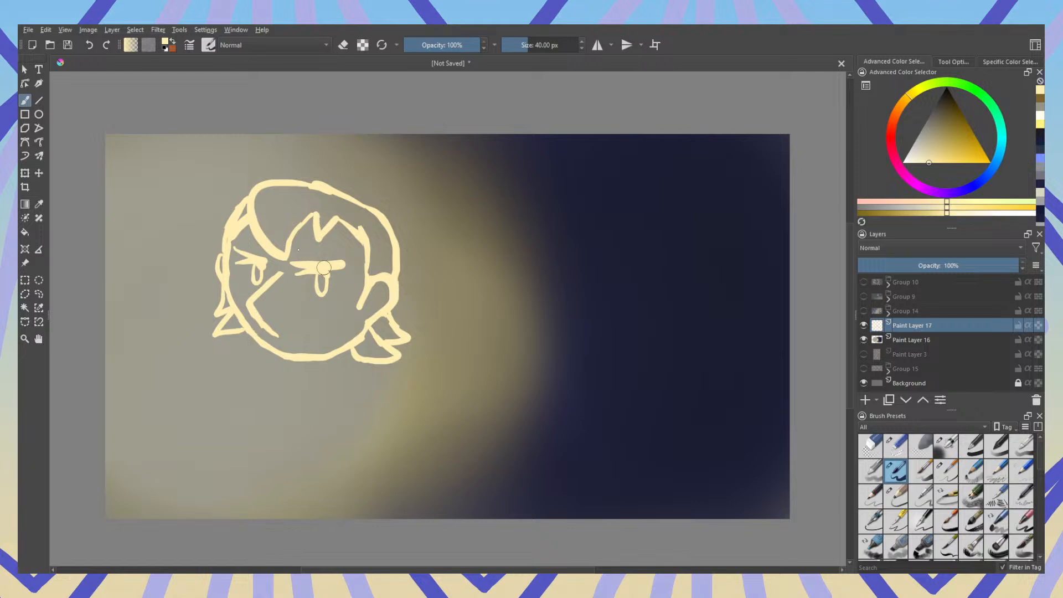
Step: Draw a short, nearly straight mouth just above the chin, undoing and repeating the stroke until it fits
{"action": "left_click_drag", "start_coordinate": [290, 346], "coordinate": [327, 345]}
{"action": "key", "text": "ctrl+z"}
{"action": "left_click_drag", "start_coordinate": [290, 345], "coordinate": [333, 338]}
{"action": "key", "text": "ctrl+z"}
{"action": "key", "text": "ctrl+z"}
{"action": "key", "text": "ctrl+z"}
{"action": "key", "text": "ctrl+z"}
{"action": "key", "text": "ctrl+z"}
{"action": "key", "text": "ctrl+z"}
{"action": "key", "text": "ctrl+z"}
{"action": "key", "text": "ctrl+z"}
{"action": "key", "text": "ctrl+z"}
{"action": "key", "text": "ctrl+z"}
{"action": "key", "text": "ctrl+z"}
{"action": "key", "text": "ctrl+z"}
{"action": "key", "text": "ctrl+z"}
{"action": "left_click_drag", "start_coordinate": [287, 347], "coordinate": [327, 344]}
{"action": "key", "text": "ctrl+z"}
Step: Sketch the neck, the shoulder line, both sides of the torso down to the canvas edge, and an inner arm line
{"action": "left_click_drag", "start_coordinate": [353, 351], "coordinate": [336, 381]}
{"action": "mouse_move", "coordinate": [252, 379]}
{"action": "left_mouse_down"}
{"action": "mouse_move", "coordinate": [325, 373]}
{"action": "mouse_move", "coordinate": [348, 395]}
{"action": "mouse_move", "coordinate": [271, 438]}
{"action": "mouse_move", "coordinate": [260, 488]}
{"action": "left_mouse_up"}
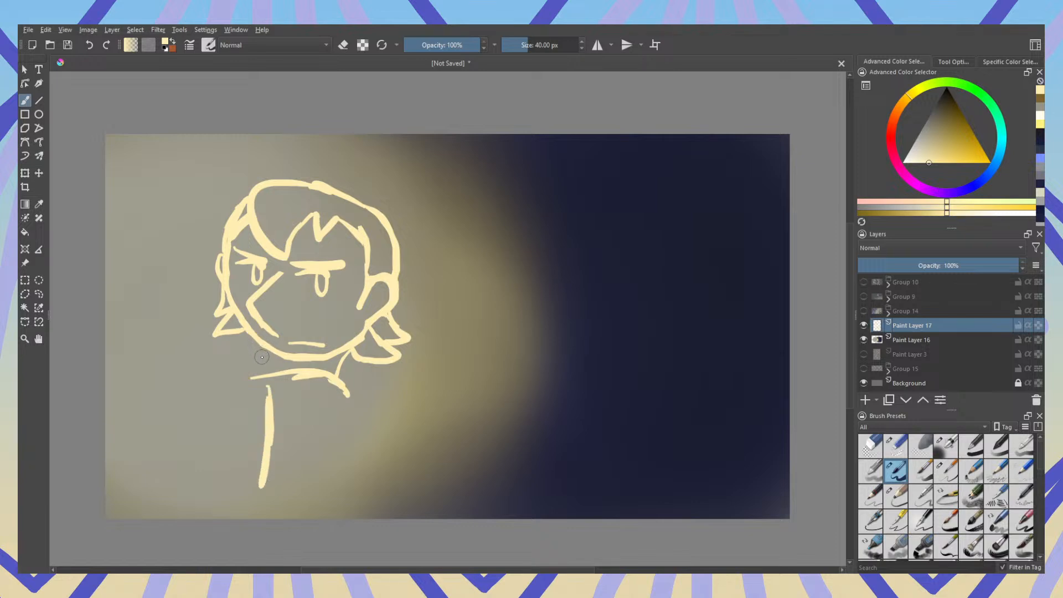
{"action": "left_click_drag", "start_coordinate": [258, 345], "coordinate": [229, 519]}
{"action": "left_click_drag", "start_coordinate": [347, 392], "coordinate": [383, 519]}
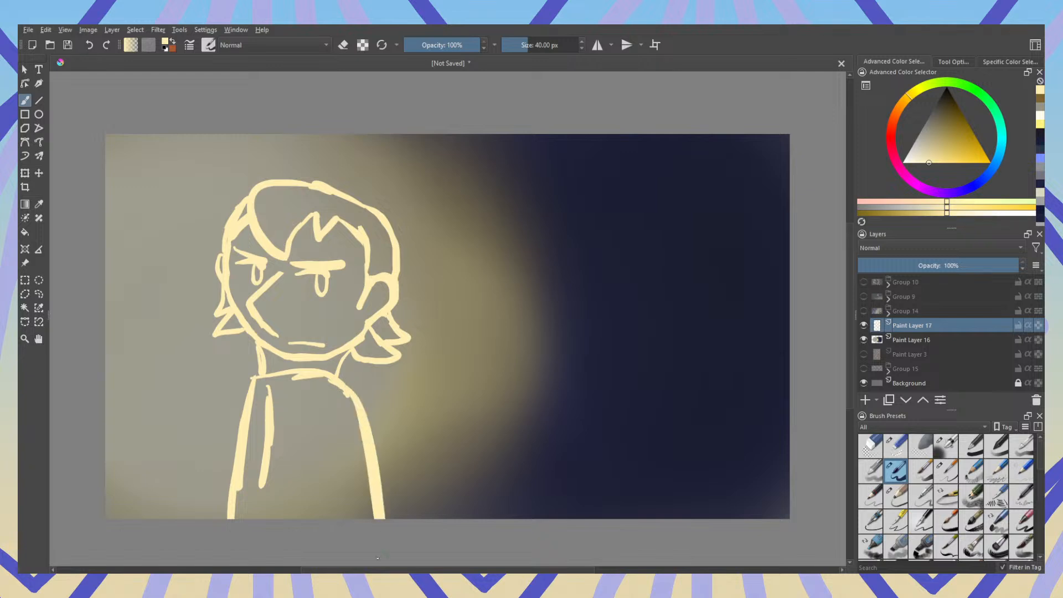
{"action": "left_click_drag", "start_coordinate": [291, 399], "coordinate": [299, 519]}
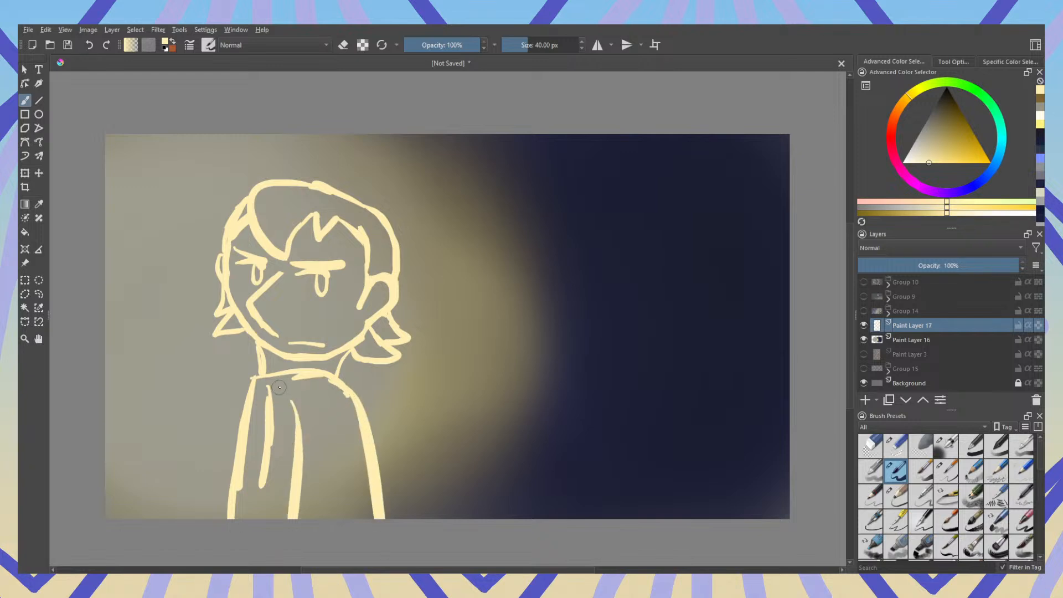
Step: Erase the left torso lines and the right shoulder curve, and sketch a collar around the base of the neck
{"action": "key", "text": "e"}
{"action": "left_click_drag", "start_coordinate": [264, 382], "coordinate": [262, 490]}
{"action": "left_click_drag", "start_coordinate": [245, 385], "coordinate": [233, 532]}
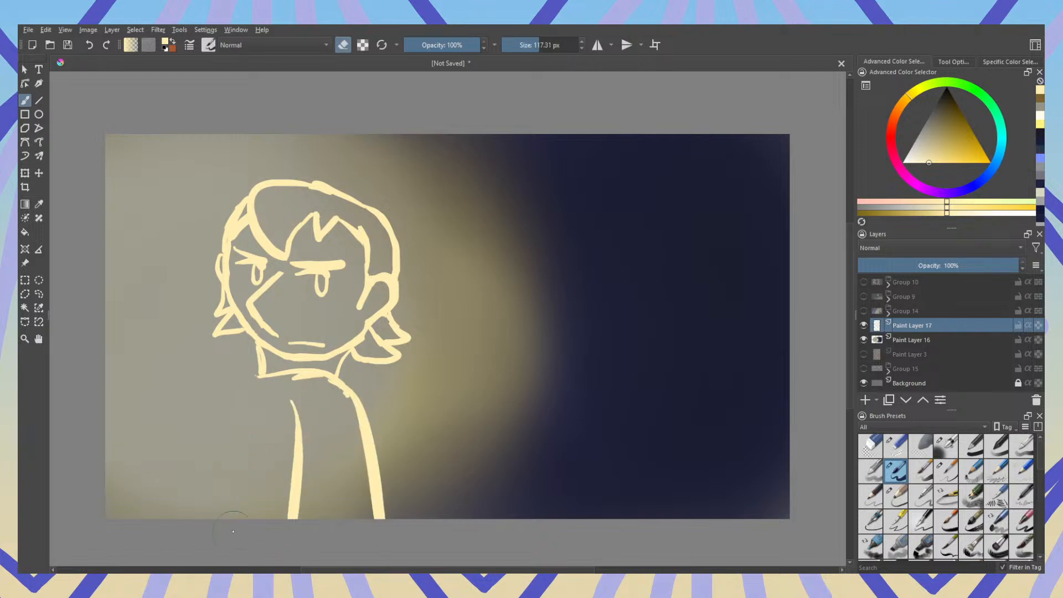
{"action": "key", "text": "e"}
{"action": "mouse_move", "coordinate": [265, 352]}
{"action": "left_mouse_down"}
{"action": "mouse_move", "coordinate": [244, 376]}
{"action": "mouse_move", "coordinate": [342, 367]}
{"action": "mouse_move", "coordinate": [356, 399]}
{"action": "mouse_move", "coordinate": [340, 383]}
{"action": "mouse_move", "coordinate": [324, 389]}
{"action": "mouse_move", "coordinate": [352, 435]}
{"action": "left_mouse_up"}
{"action": "key", "text": "e"}
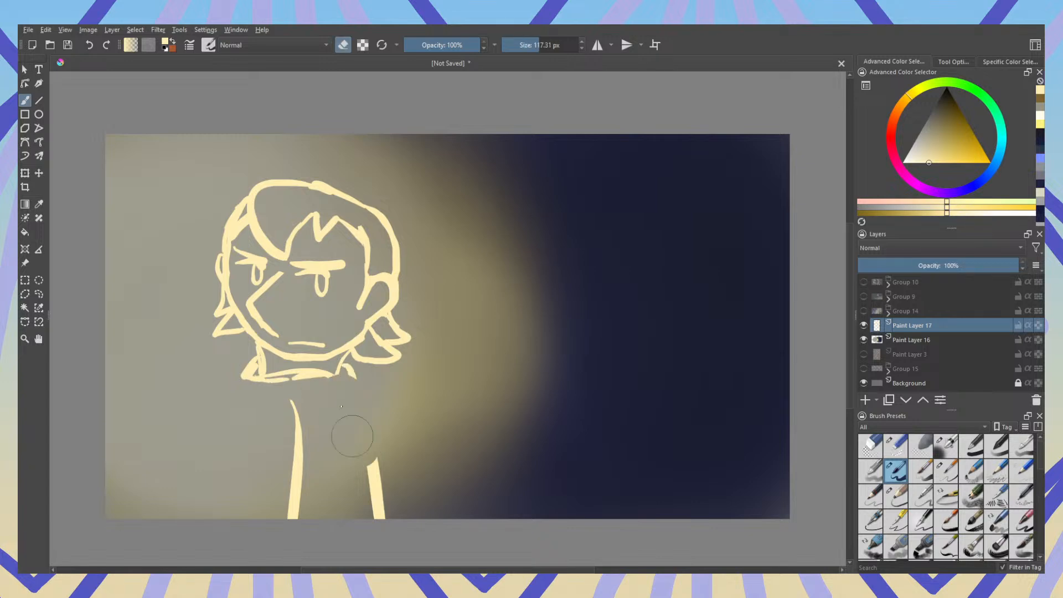
Step: Redraw the right shoulder and outer arm as one contour curving from the collar to the bottom canvas edge
{"action": "key", "text": "e"}
{"action": "mouse_move", "coordinate": [331, 375]}
{"action": "left_mouse_down"}
{"action": "mouse_move", "coordinate": [355, 382]}
{"action": "mouse_move", "coordinate": [376, 508]}
{"action": "left_mouse_up"}
{"action": "key", "text": "e"}
{"action": "left_click_drag", "start_coordinate": [398, 470], "coordinate": [373, 520]}
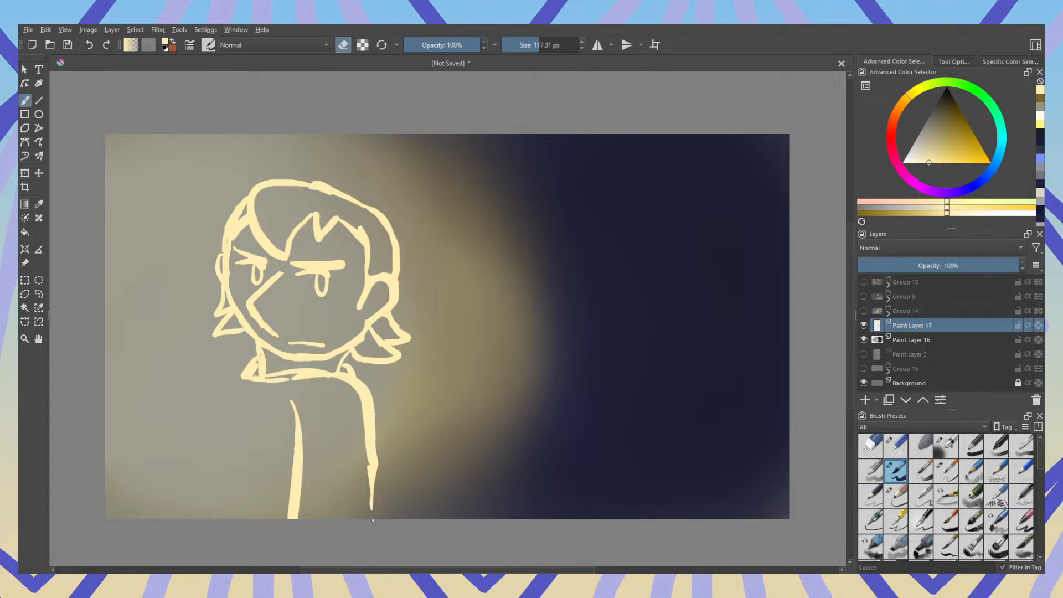
{"action": "key", "text": "e"}
{"action": "left_click_drag", "start_coordinate": [368, 450], "coordinate": [381, 519]}
{"action": "key", "text": "ctrl+z"}
{"action": "key", "text": "e"}
{"action": "key", "text": "e"}
{"action": "left_click_drag", "start_coordinate": [368, 449], "coordinate": [375, 518]}
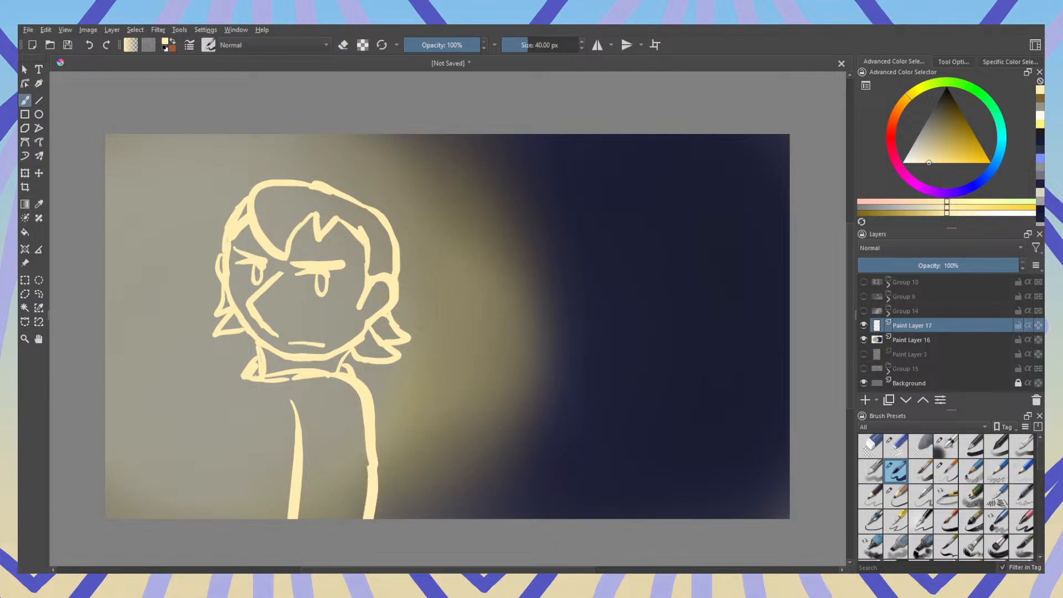
Step: Draw the shirt's front placket lines down the left of the torso and reshape the collar into a band below the chin
{"action": "left_click_drag", "start_coordinate": [245, 381], "coordinate": [237, 518]}
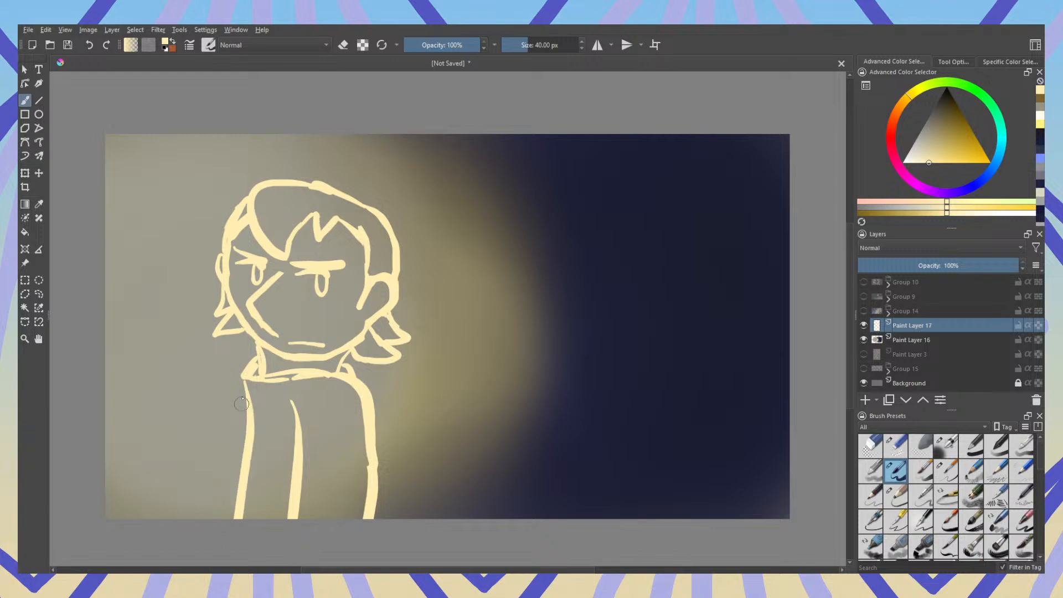
{"action": "mouse_move", "coordinate": [252, 380]}
{"action": "left_mouse_down"}
{"action": "mouse_move", "coordinate": [252, 530]}
{"action": "mouse_move", "coordinate": [234, 558]}
{"action": "left_mouse_up"}
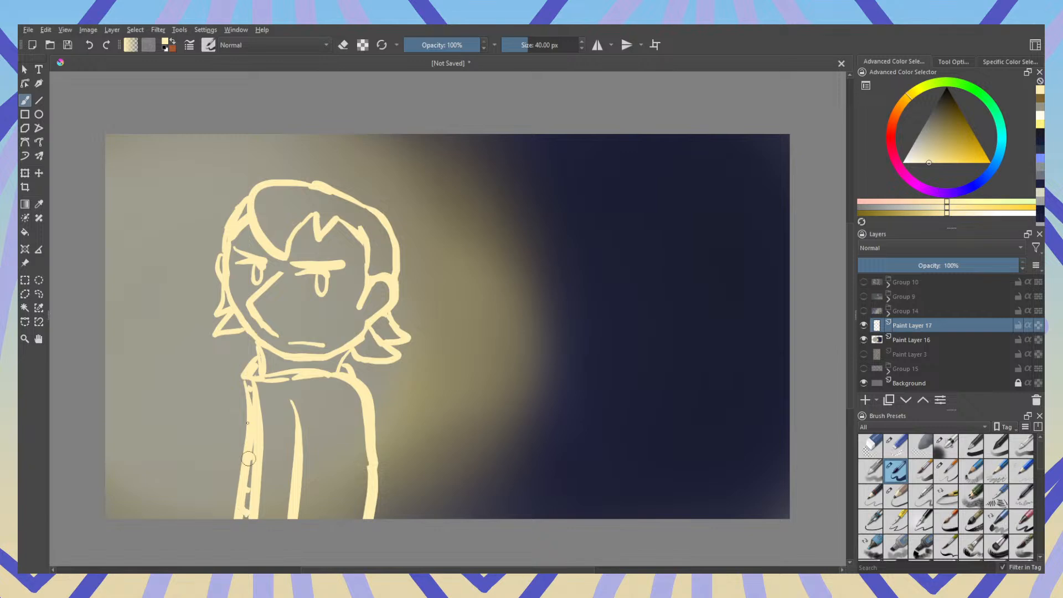
{"action": "key", "text": "e"}
{"action": "mouse_move", "coordinate": [284, 379]}
{"action": "left_mouse_down"}
{"action": "mouse_move", "coordinate": [358, 365]}
{"action": "mouse_move", "coordinate": [257, 388]}
{"action": "mouse_move", "coordinate": [350, 377]}
{"action": "mouse_move", "coordinate": [356, 362]}
{"action": "left_mouse_up"}
{"action": "key", "text": "e"}
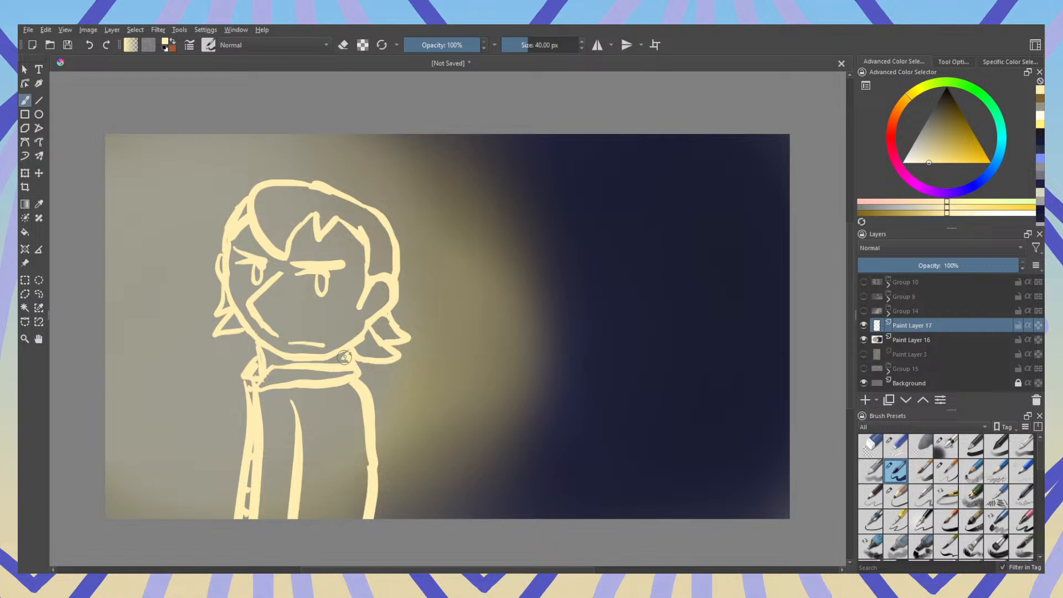
{"action": "key", "text": "e"}
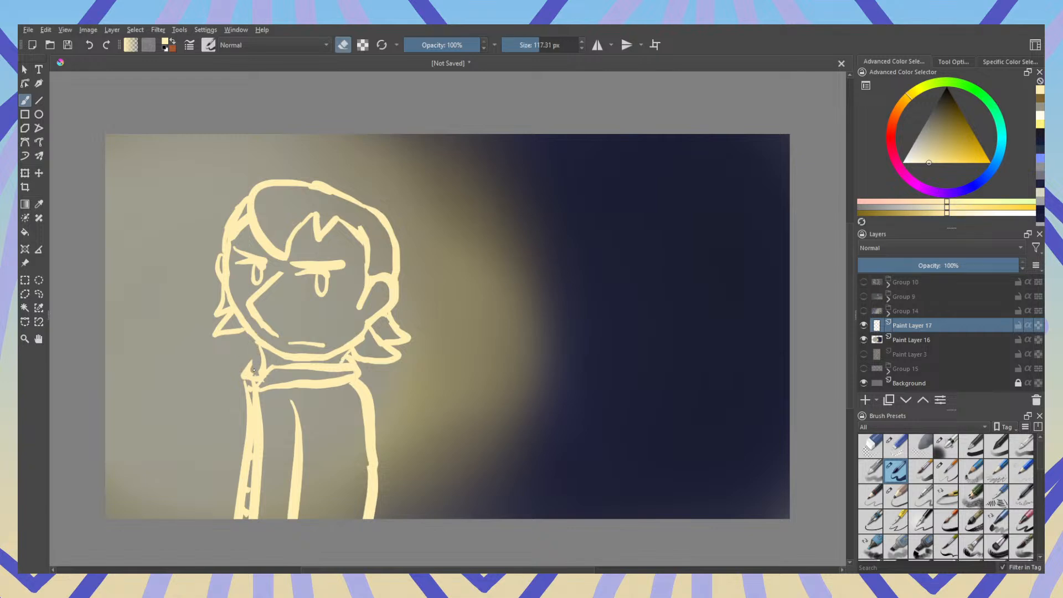
{"action": "key", "text": "e"}
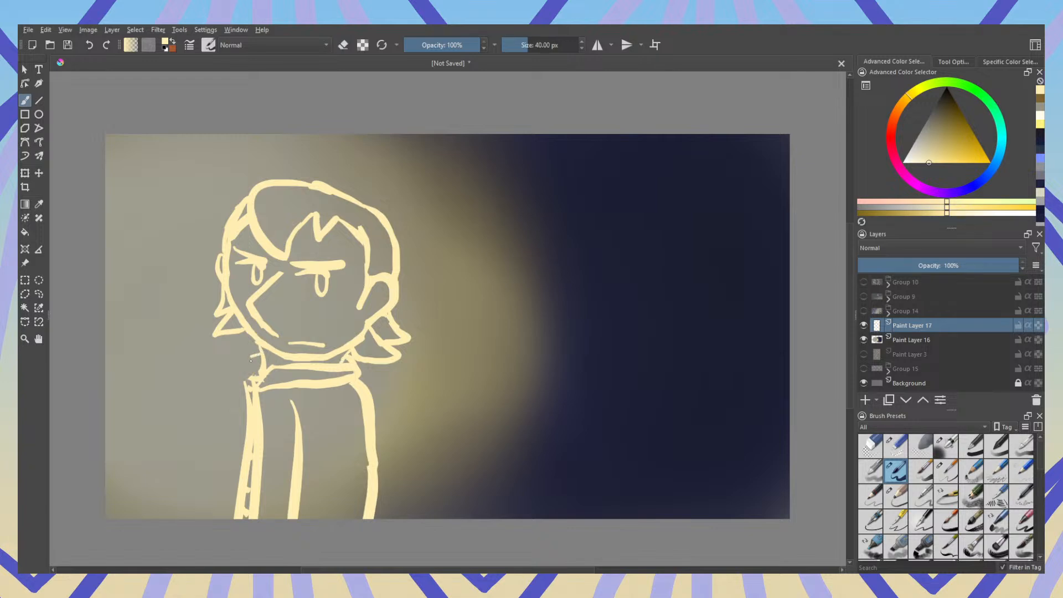
Step: Draw the left collar tip and the left shoulder and arm outline, running from the collar to the bottom canvas edge
{"action": "left_click_drag", "start_coordinate": [251, 360], "coordinate": [250, 378]}
{"action": "key", "text": "e"}
{"action": "mouse_move", "coordinate": [254, 375]}
{"action": "left_mouse_down"}
{"action": "mouse_move", "coordinate": [213, 552]}
{"action": "mouse_move", "coordinate": [234, 453]}
{"action": "mouse_move", "coordinate": [210, 526]}
{"action": "left_mouse_up"}
{"action": "key", "text": "ctrl+z"}
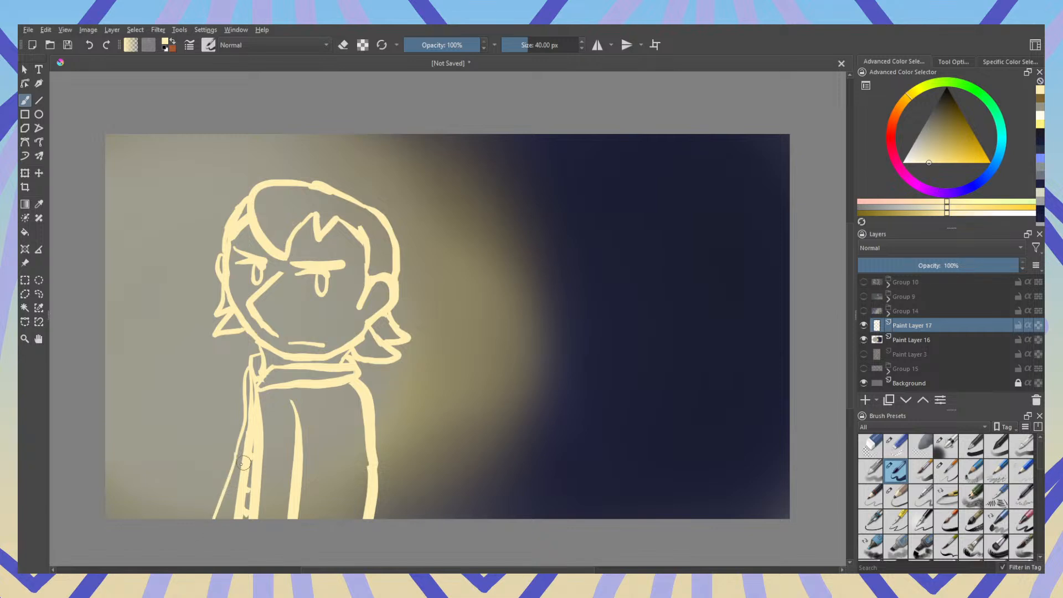
{"action": "left_click_drag", "start_coordinate": [237, 453], "coordinate": [214, 534]}
{"action": "key", "text": "ctrl+z"}
{"action": "left_click_drag", "start_coordinate": [236, 454], "coordinate": [214, 520]}
{"action": "key", "text": "ctrl+z"}
{"action": "key", "text": "ctrl+z"}
{"action": "key", "text": "ctrl+z"}
{"action": "key", "text": "ctrl+z"}
{"action": "left_click_drag", "start_coordinate": [252, 360], "coordinate": [194, 519]}
{"action": "key", "text": "ctrl+z"}
{"action": "mouse_move", "coordinate": [251, 363]}
{"action": "left_mouse_down"}
{"action": "mouse_move", "coordinate": [223, 482]}
{"action": "mouse_move", "coordinate": [201, 532]}
{"action": "left_mouse_up"}
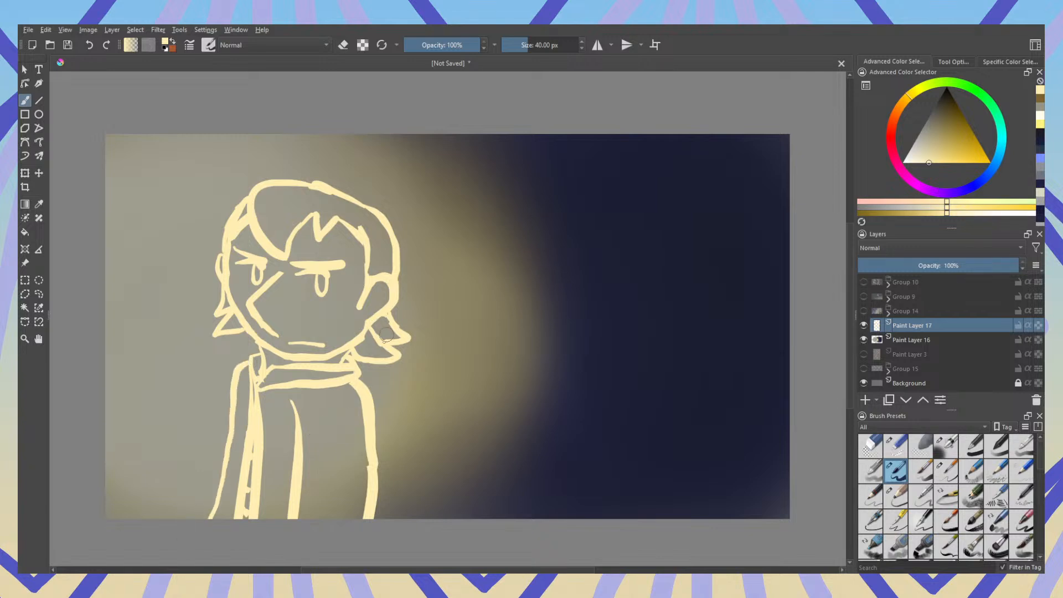
Step: Erase the right shoulder and arm contour and redraw it farther out, making the body wider
{"action": "key", "text": "e"}
{"action": "mouse_move", "coordinate": [351, 386]}
{"action": "left_mouse_down"}
{"action": "mouse_move", "coordinate": [367, 401]}
{"action": "mouse_move", "coordinate": [370, 512]}
{"action": "left_mouse_up"}
{"action": "key", "text": "e"}
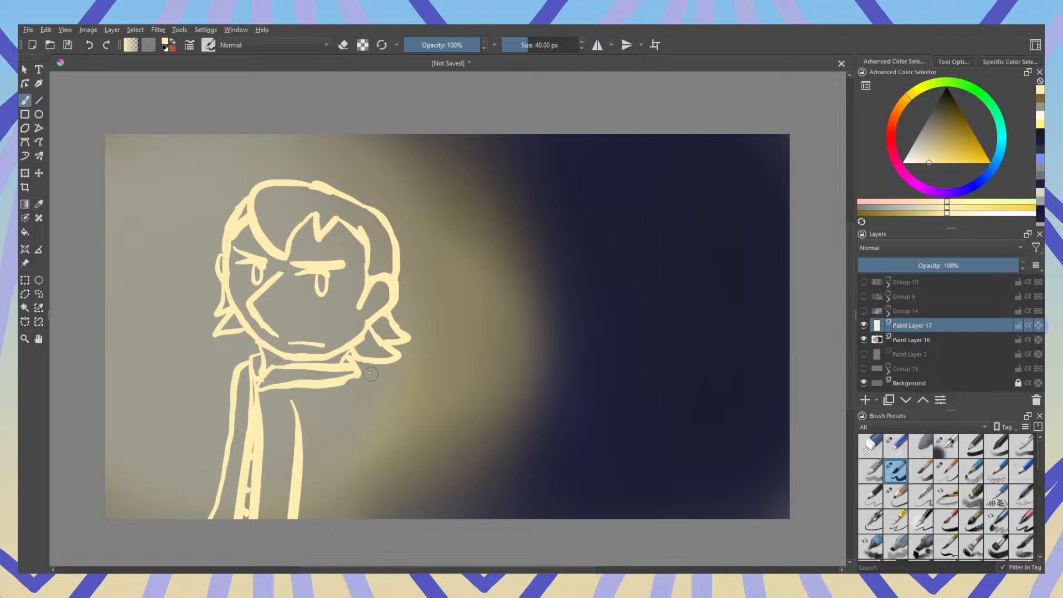
{"action": "mouse_move", "coordinate": [356, 377]}
{"action": "left_mouse_down"}
{"action": "mouse_move", "coordinate": [383, 402]}
{"action": "mouse_move", "coordinate": [381, 521]}
{"action": "left_mouse_up"}
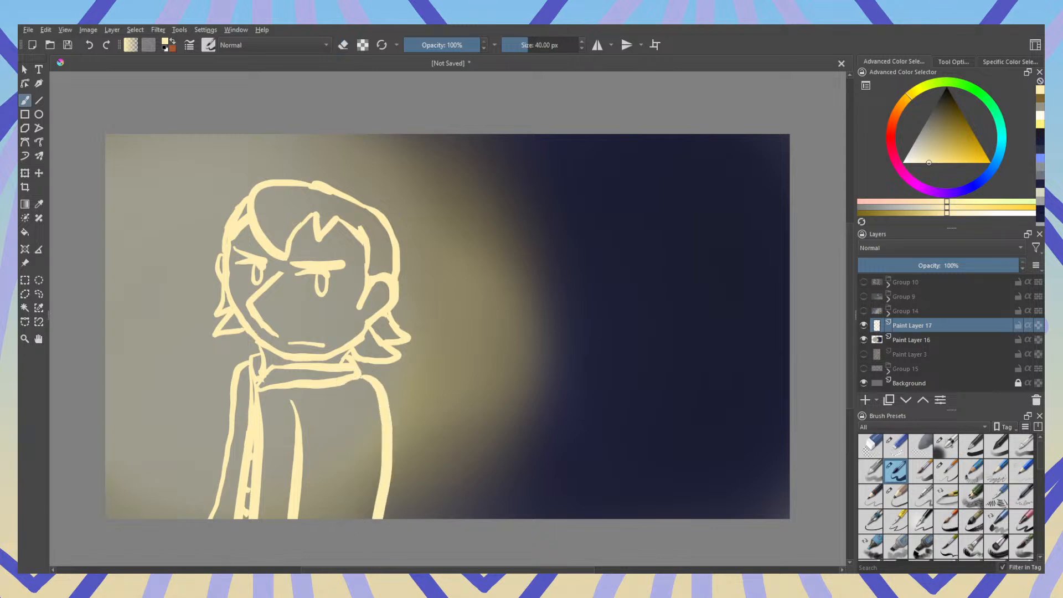
{"action": "key", "text": "e"}
{"action": "left_click_drag", "start_coordinate": [373, 472], "coordinate": [368, 515]}
{"action": "key", "text": "e"}
{"action": "left_click_drag", "start_coordinate": [386, 464], "coordinate": [380, 522]}
{"action": "key", "text": "e"}
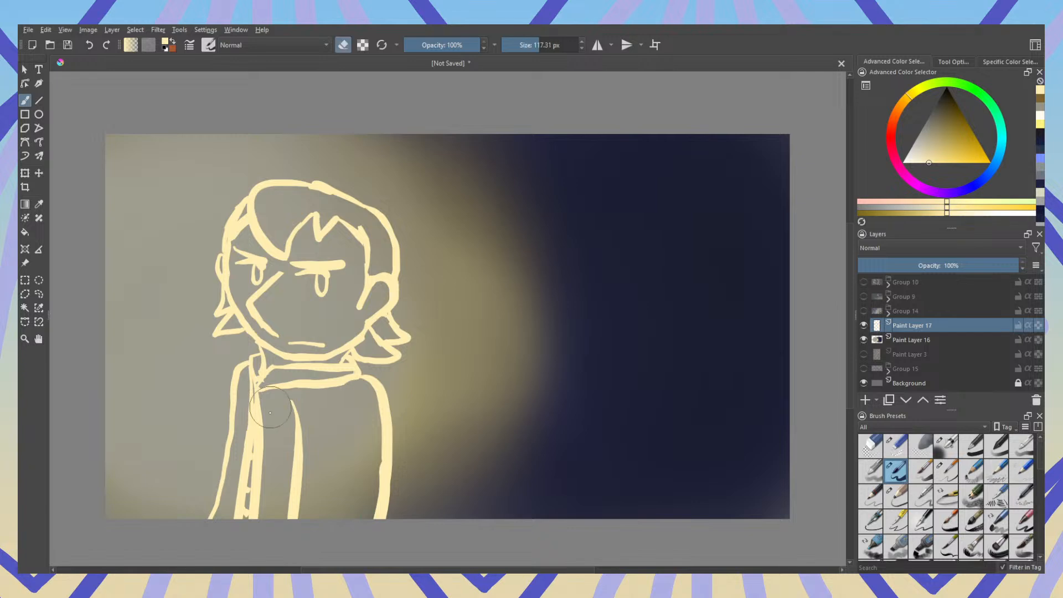
Step: Erase the thick placket strokes below the collar and redraw the placket's left edge as a thin line
{"action": "mouse_move", "coordinate": [248, 387]}
{"action": "left_mouse_down"}
{"action": "mouse_move", "coordinate": [261, 451]}
{"action": "mouse_move", "coordinate": [255, 396]}
{"action": "mouse_move", "coordinate": [250, 518]}
{"action": "left_mouse_up"}
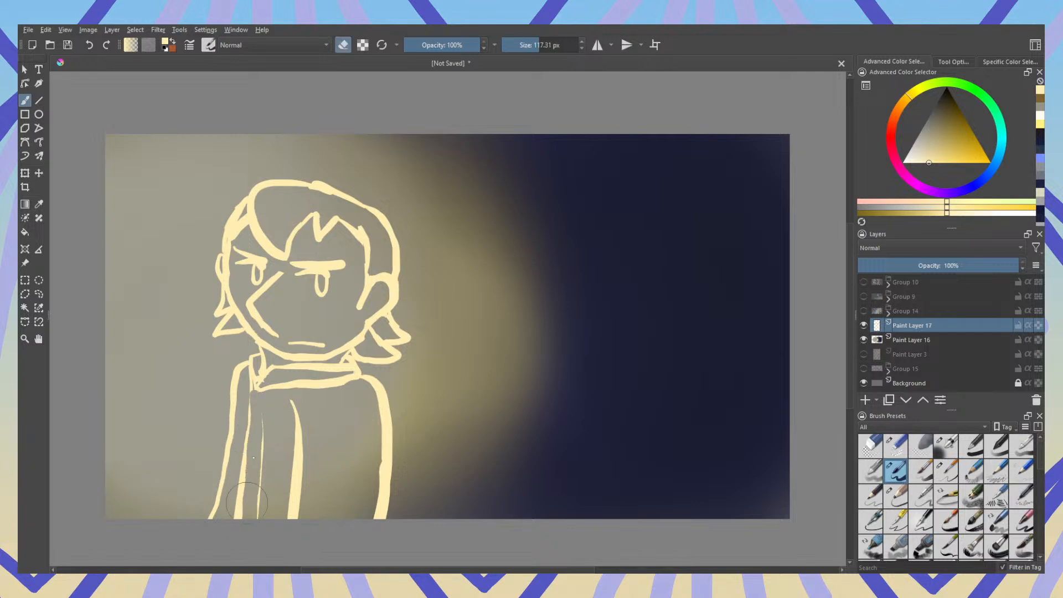
{"action": "left_click_drag", "start_coordinate": [260, 429], "coordinate": [260, 518]}
{"action": "key", "text": "e"}
{"action": "left_click_drag", "start_coordinate": [251, 382], "coordinate": [249, 444]}
{"action": "key", "text": "ctrl+z"}
{"action": "key", "text": "ctrl+z"}
{"action": "left_click_drag", "start_coordinate": [252, 381], "coordinate": [248, 457]}
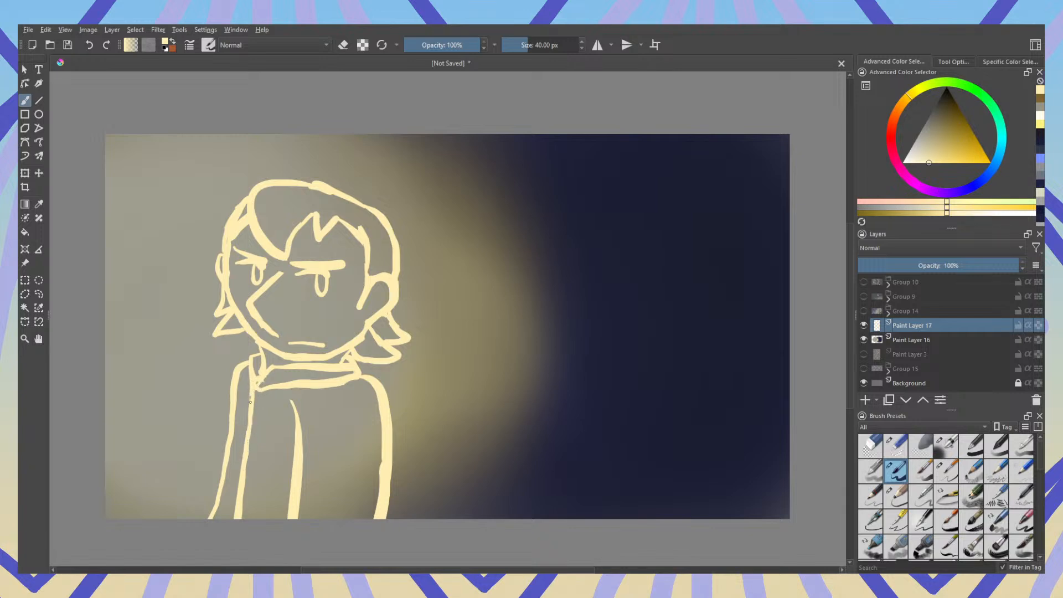
Step: Redraw the placket's right edge down to the canvas bottom and add a column of button dots between the two lines
{"action": "left_click_drag", "start_coordinate": [262, 384], "coordinate": [256, 519]}
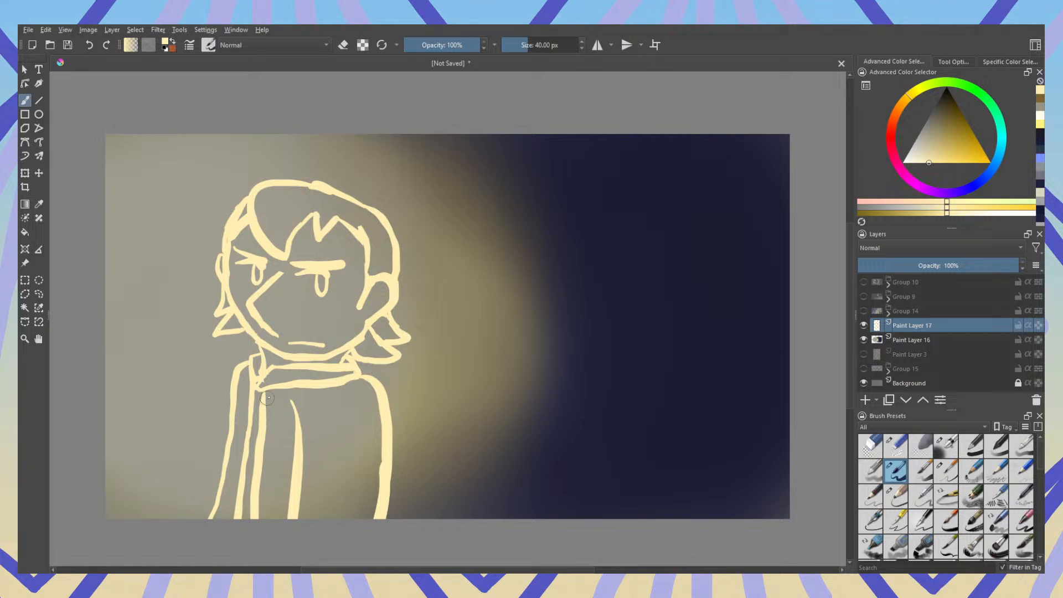
{"action": "key", "text": "ctrl+z"}
{"action": "left_click_drag", "start_coordinate": [264, 391], "coordinate": [262, 520]}
{"action": "key", "text": "ctrl+z"}
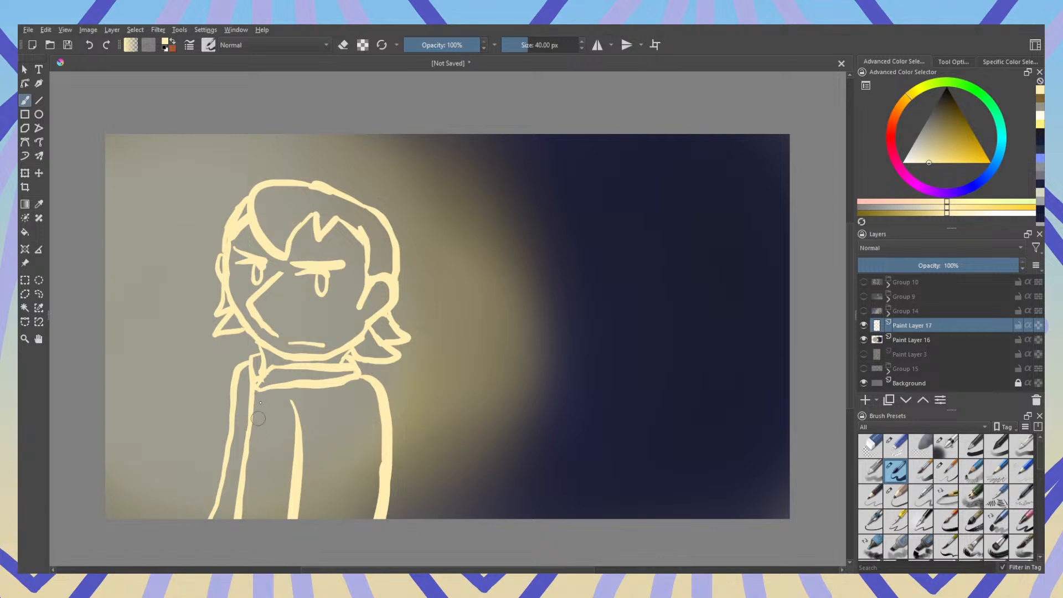
{"action": "left_click_drag", "start_coordinate": [261, 387], "coordinate": [252, 519]}
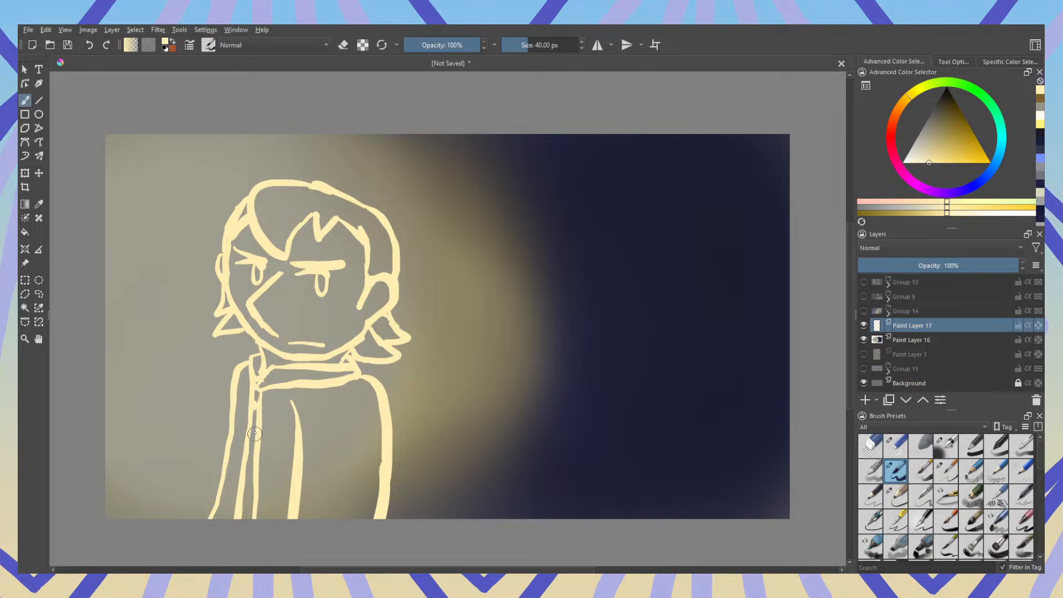
{"action": "left_click", "coordinate": [250, 455]}
{"action": "left_click", "coordinate": [247, 480]}
{"action": "left_click", "coordinate": [246, 502]}
Step: On Paint Layer 16, airbrush sampled navy over the background around the character, shrinking the yellow glow to the figure's edge and the left side
{"action": "scroll", "coordinate": [573, 320], "scroll_direction": "down", "scroll_amount": 3}
{"action": "scroll", "coordinate": [574, 320], "scroll_direction": "up", "scroll_amount": 2}
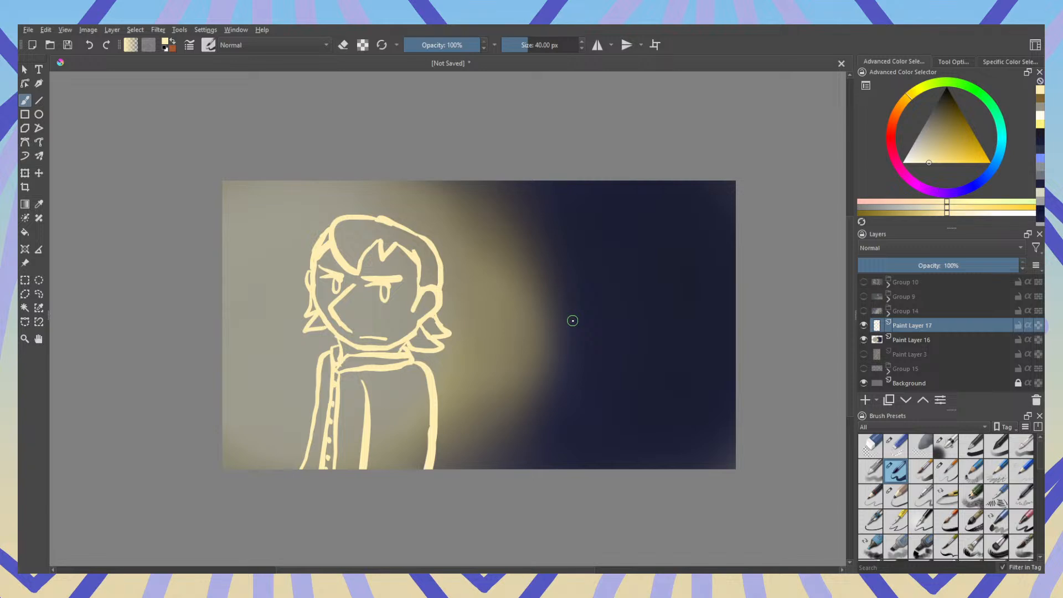
{"action": "left_click", "coordinate": [621, 249], "text": "ctrl"}
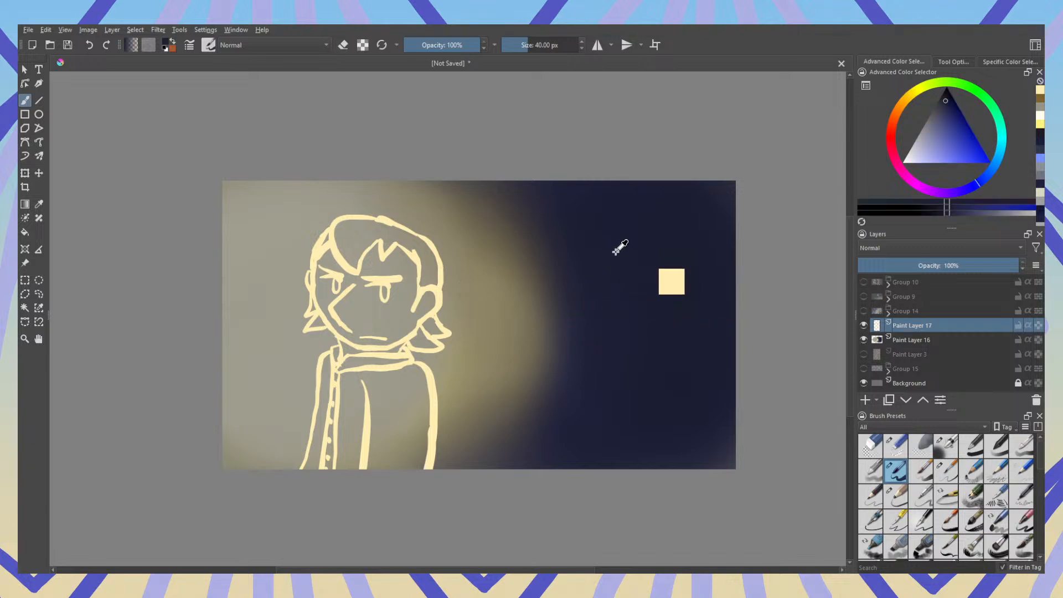
{"action": "left_click", "coordinate": [925, 340]}
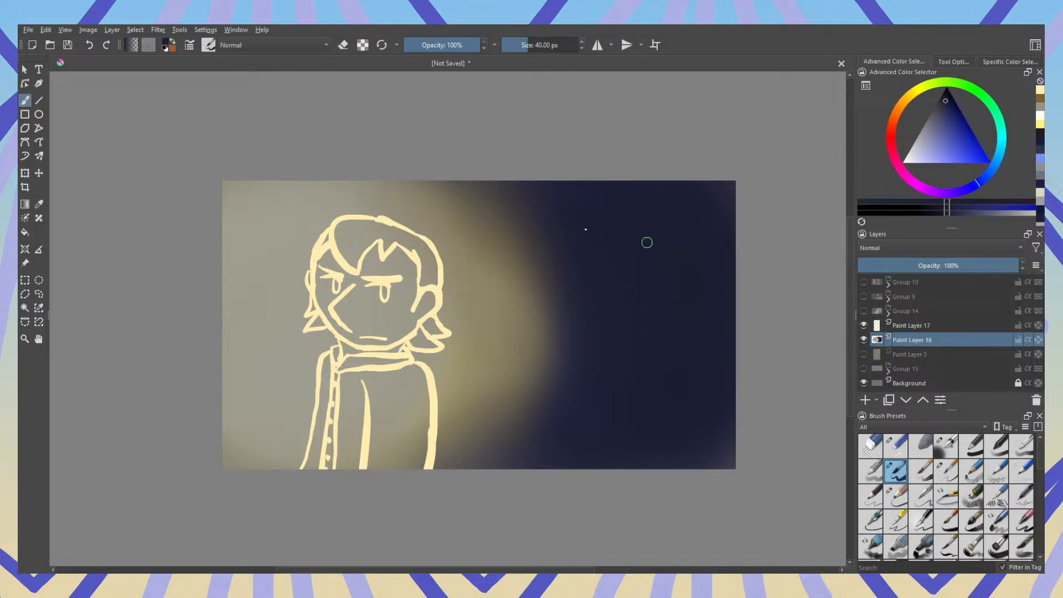
{"action": "left_click", "coordinate": [922, 446]}
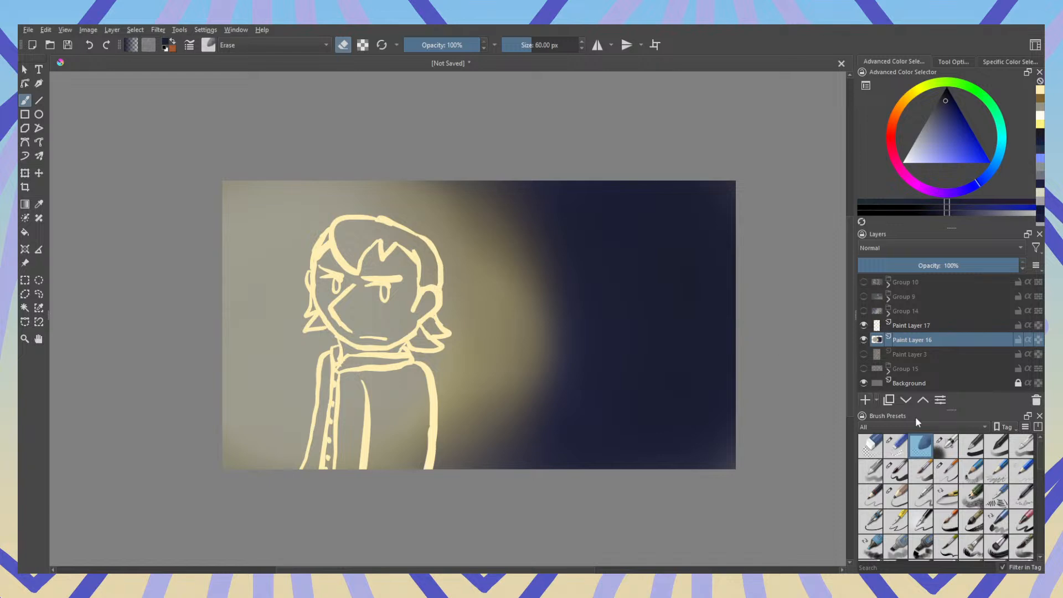
{"action": "left_click", "coordinate": [945, 450]}
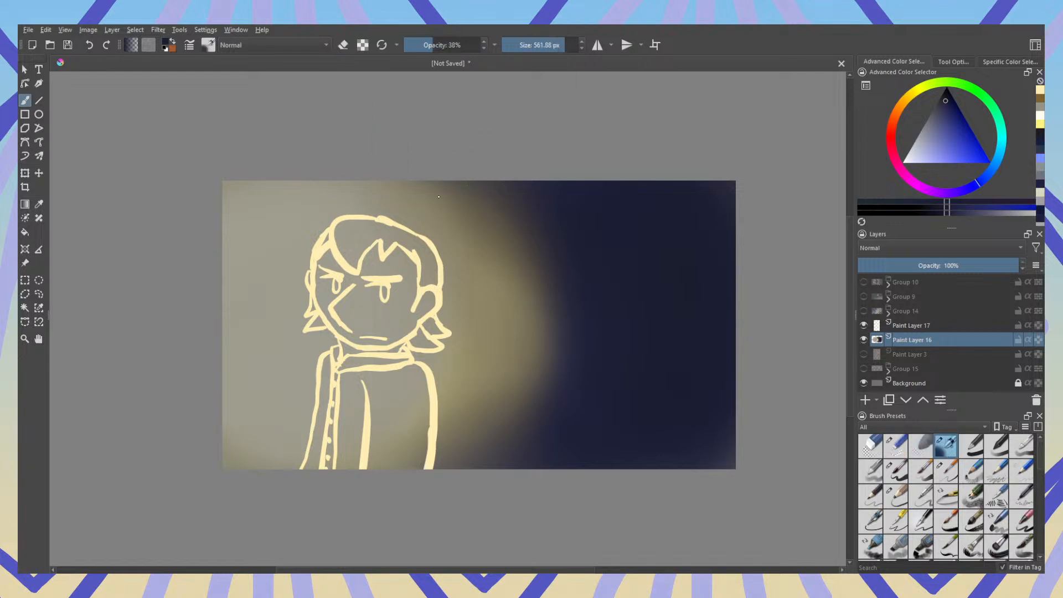
{"action": "mouse_move", "coordinate": [447, 200]}
{"action": "left_mouse_down"}
{"action": "mouse_move", "coordinate": [418, 191]}
{"action": "mouse_move", "coordinate": [497, 241]}
{"action": "left_mouse_up"}
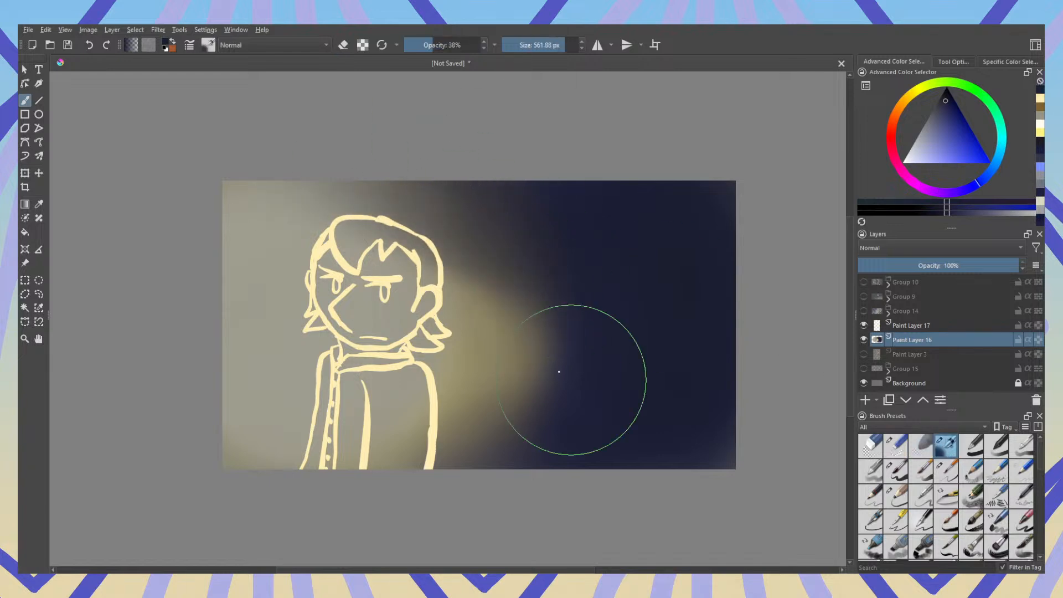
{"action": "mouse_move", "coordinate": [490, 426]}
{"action": "left_mouse_down"}
{"action": "mouse_move", "coordinate": [501, 440]}
{"action": "mouse_move", "coordinate": [358, 470]}
{"action": "mouse_move", "coordinate": [416, 448]}
{"action": "mouse_move", "coordinate": [301, 488]}
{"action": "left_mouse_up"}
{"action": "mouse_move", "coordinate": [581, 337]}
{"action": "left_mouse_down"}
{"action": "mouse_move", "coordinate": [489, 425]}
{"action": "mouse_move", "coordinate": [533, 366]}
{"action": "left_mouse_up"}
{"action": "left_click_drag", "start_coordinate": [402, 205], "coordinate": [260, 195]}
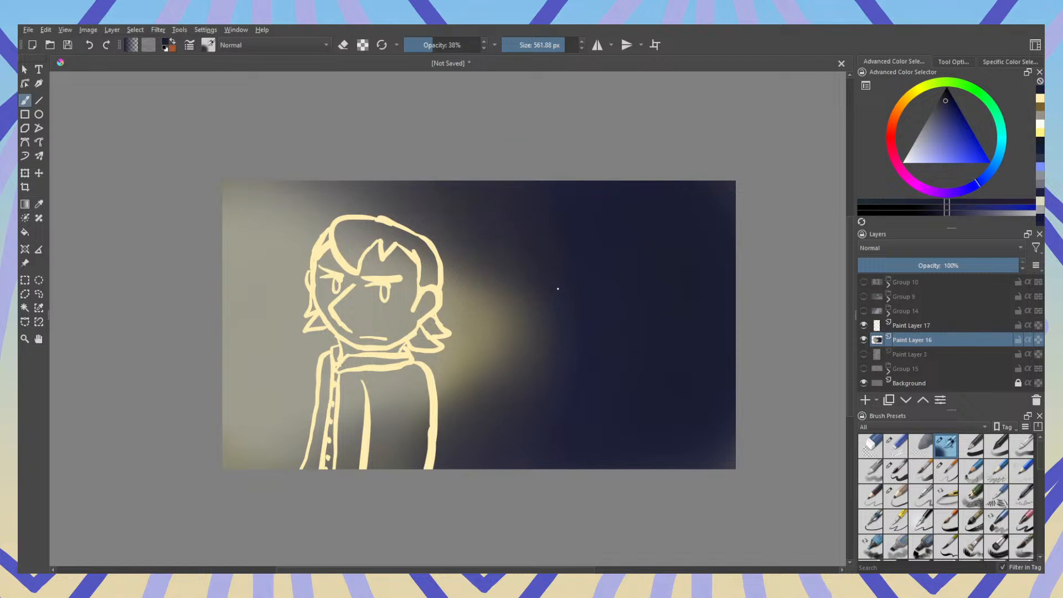
{"action": "mouse_move", "coordinate": [521, 288]}
{"action": "left_mouse_down"}
{"action": "mouse_move", "coordinate": [513, 399]}
{"action": "mouse_move", "coordinate": [501, 394]}
{"action": "mouse_move", "coordinate": [487, 414]}
{"action": "left_mouse_up"}
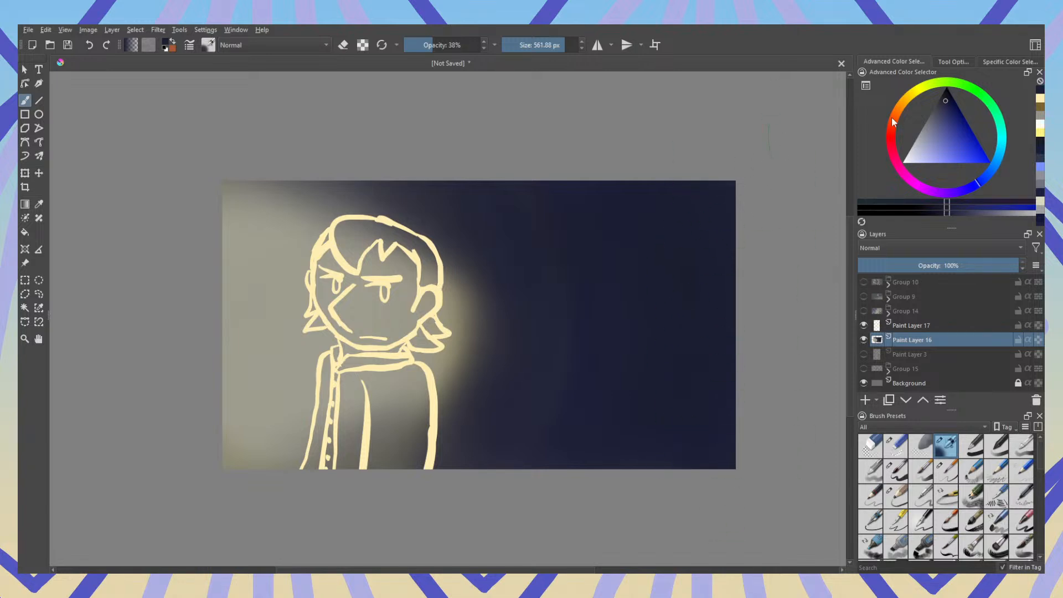
Step: Airbrush darker near-black navy over the right part of the background on Paint Layer 16
{"action": "left_click", "coordinate": [948, 97]}
{"action": "left_click", "coordinate": [946, 98]}
{"action": "mouse_move", "coordinate": [660, 277]}
{"action": "left_mouse_down"}
{"action": "mouse_move", "coordinate": [626, 228]}
{"action": "mouse_move", "coordinate": [593, 400]}
{"action": "left_mouse_up"}
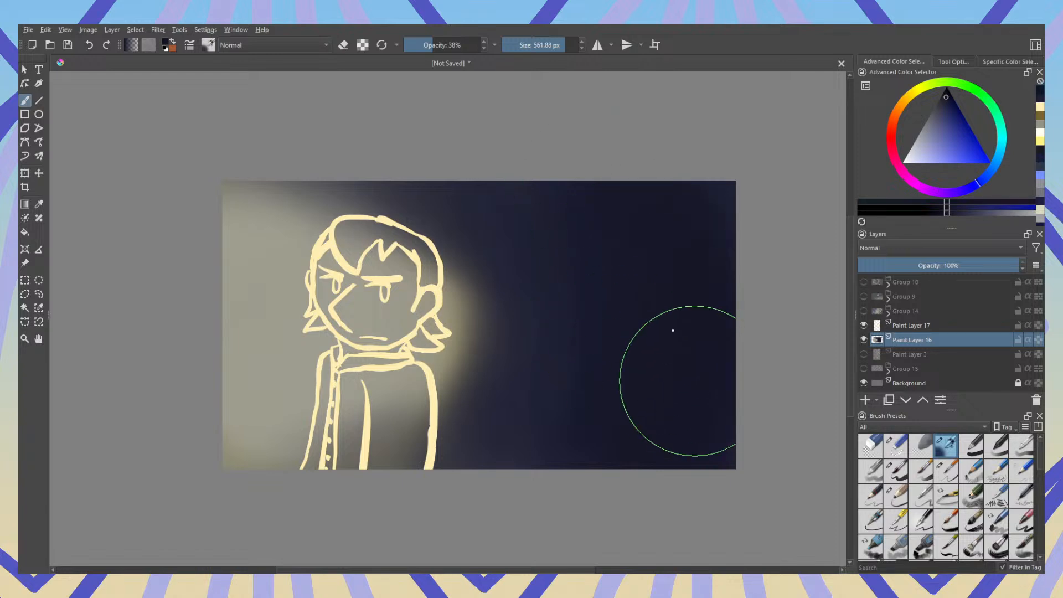
{"action": "left_click", "coordinate": [949, 92]}
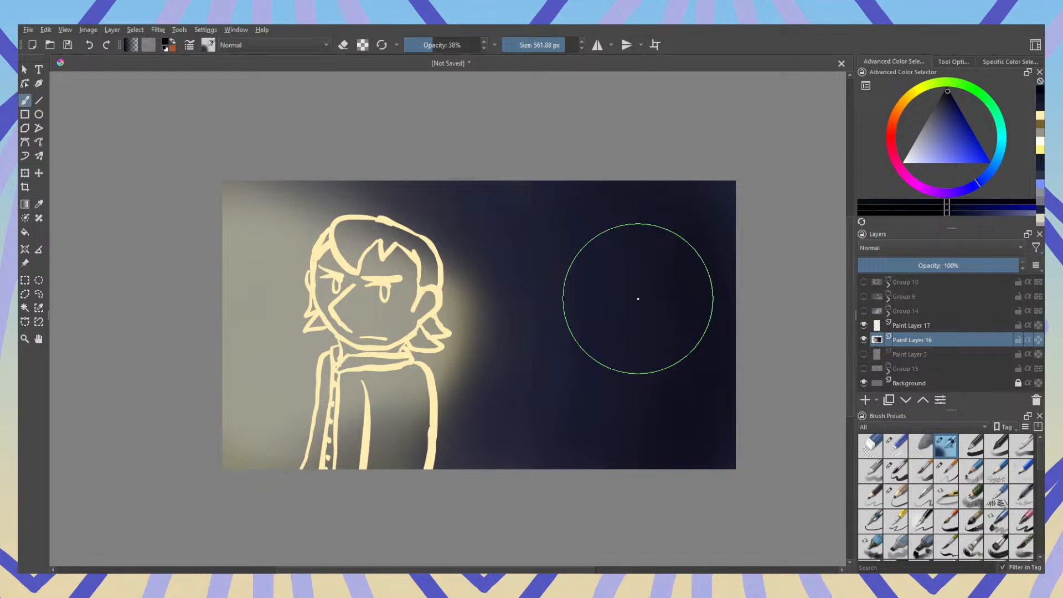
Step: Group Paint Layer 17 and Paint Layer 16, collapse the group and hide it
{"action": "left_click", "coordinate": [939, 328]}
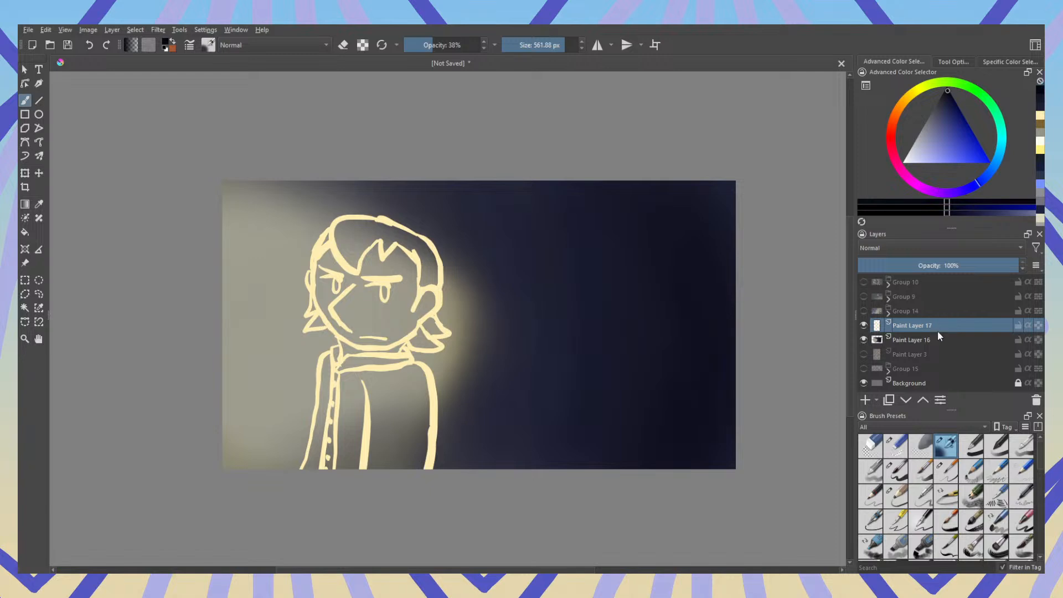
{"action": "left_click", "coordinate": [938, 339], "text": "ctrl"}
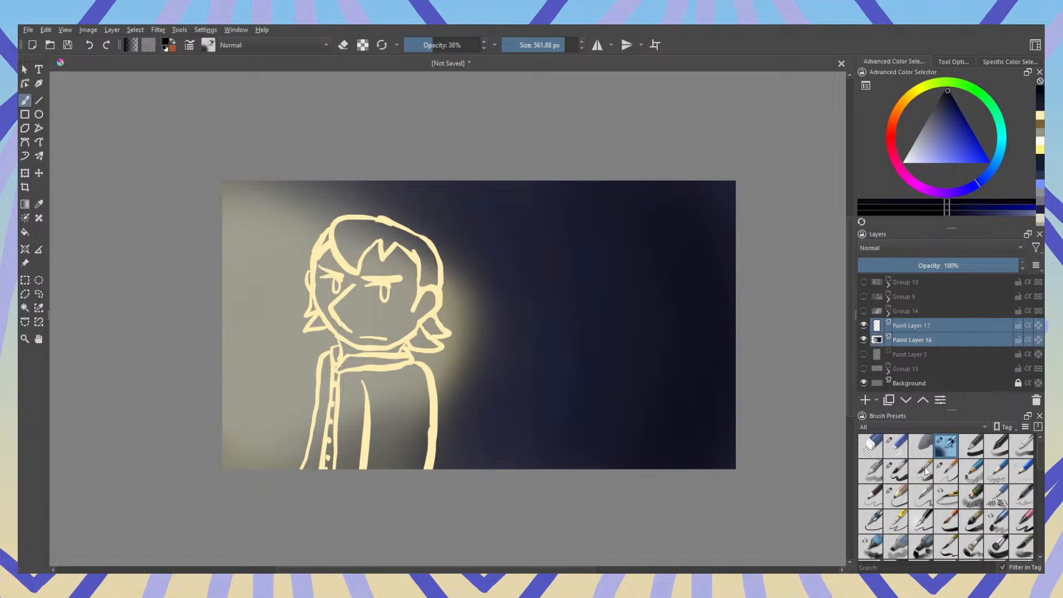
{"action": "key", "text": "ctrl+g"}
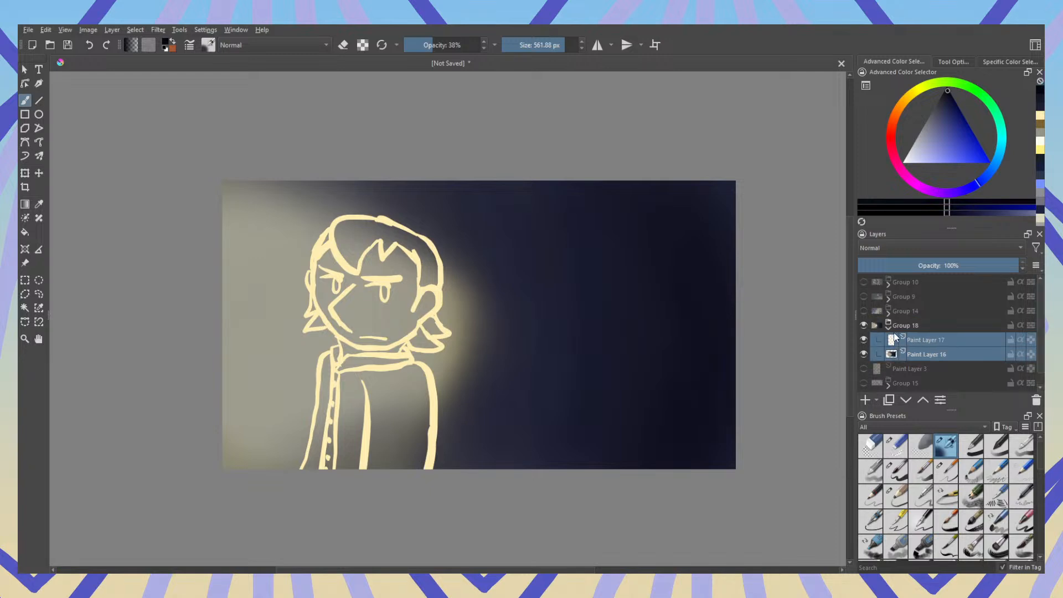
{"action": "left_click", "coordinate": [889, 328]}
{"action": "left_click", "coordinate": [864, 325]}
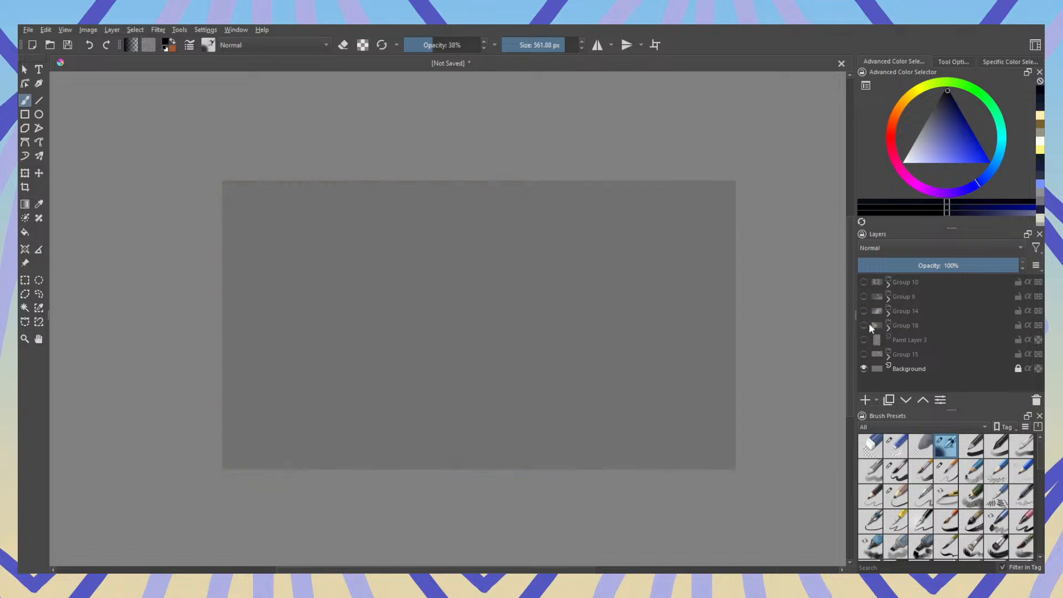
Step: Show Group 14 and move it below Group 18 in the layer stack
{"action": "left_click", "coordinate": [910, 311]}
{"action": "left_click", "coordinate": [864, 311]}
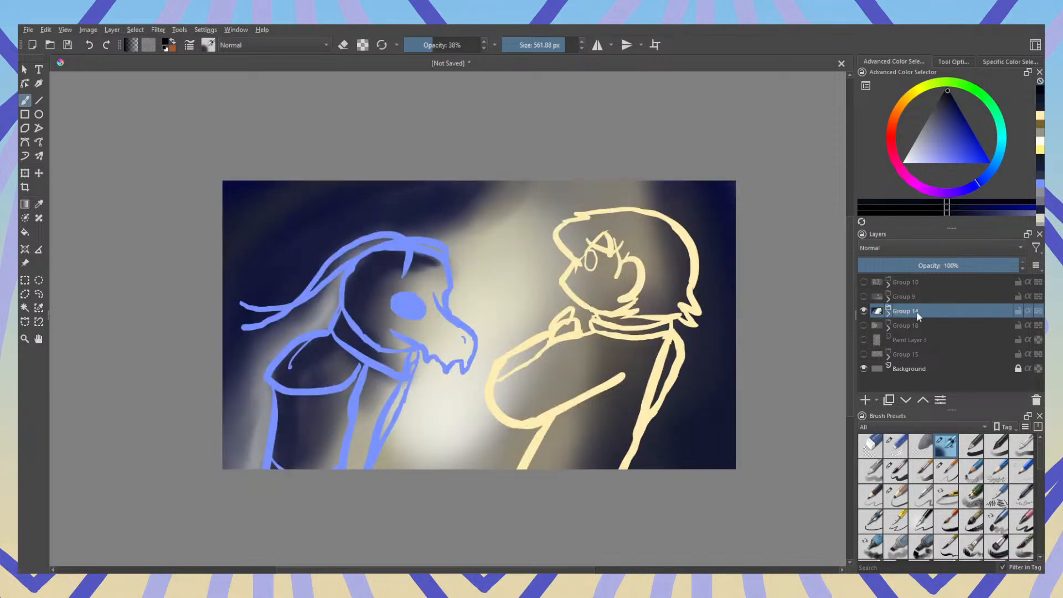
{"action": "left_click_drag", "start_coordinate": [920, 314], "coordinate": [922, 333]}
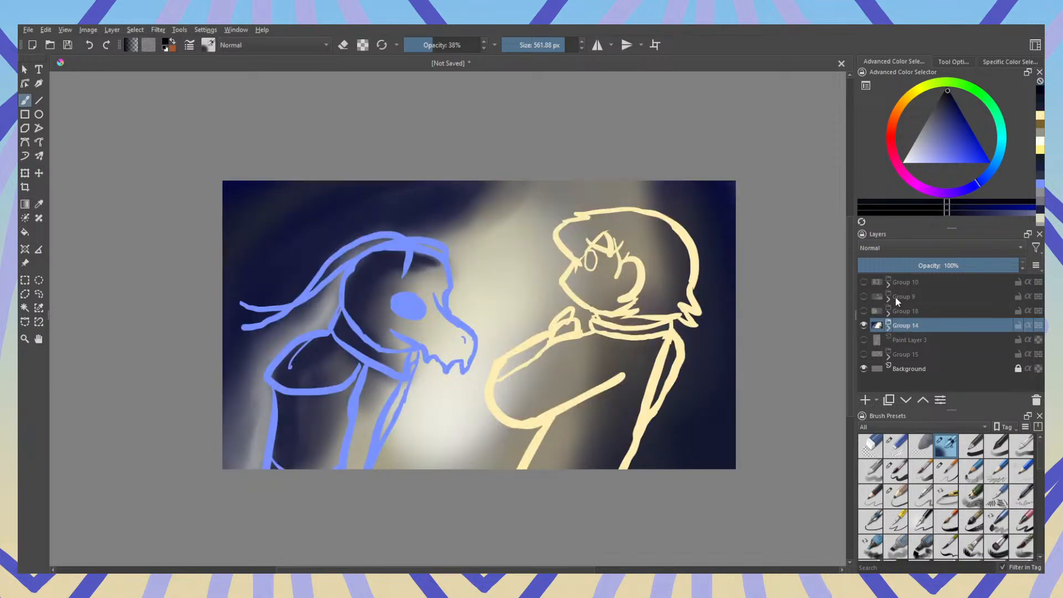
Step: Review the sketches in order by showing Group 10, Group 9, Group 18 and Group 14 one at a time
{"action": "left_click", "coordinate": [864, 326]}
{"action": "left_click", "coordinate": [865, 282]}
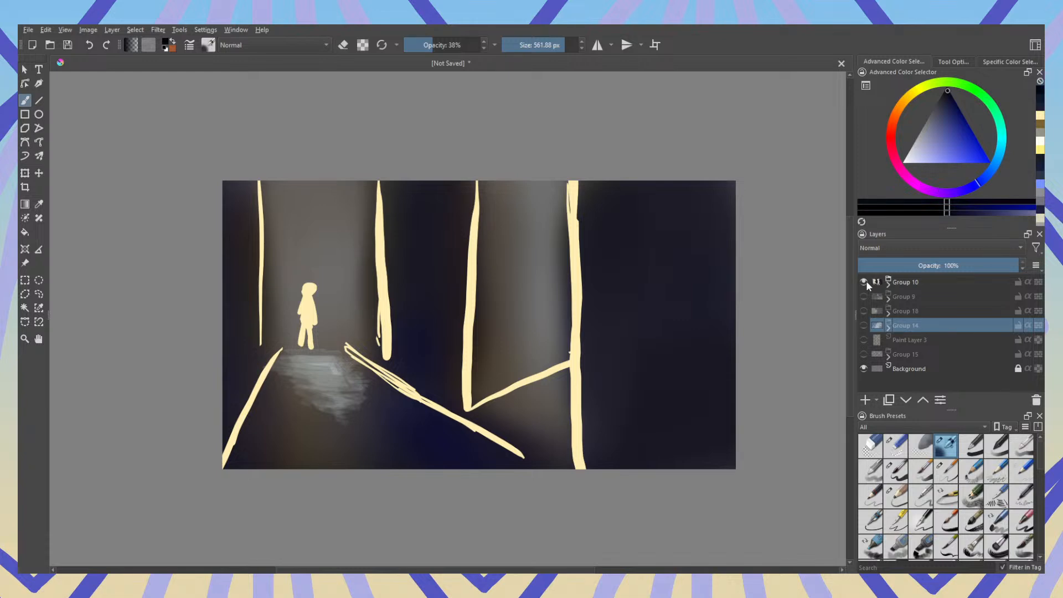
{"action": "left_click", "coordinate": [865, 282]}
{"action": "left_click", "coordinate": [864, 296]}
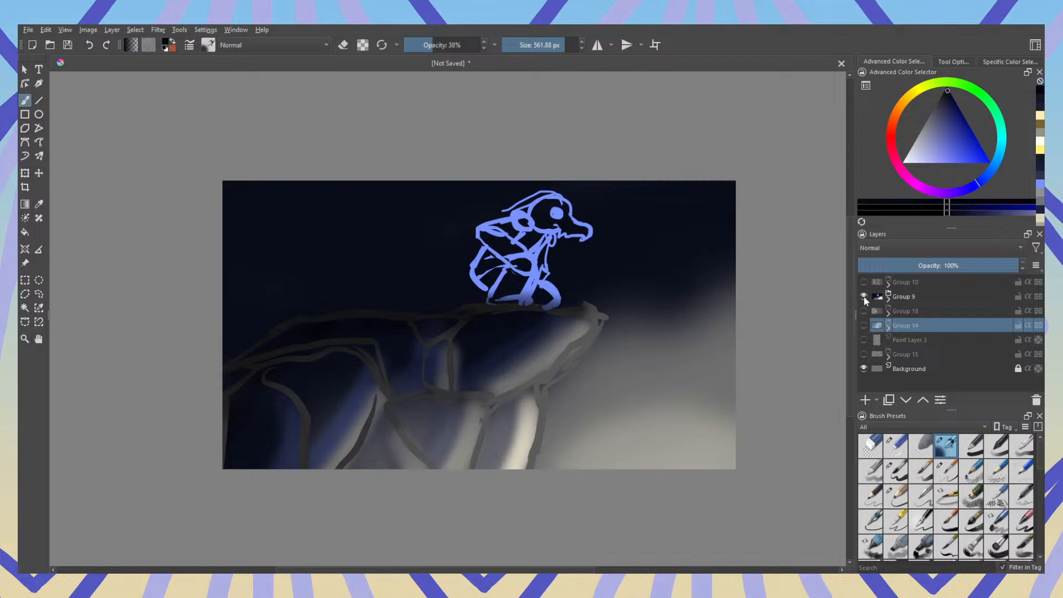
{"action": "left_click", "coordinate": [865, 296]}
{"action": "left_click", "coordinate": [864, 311]}
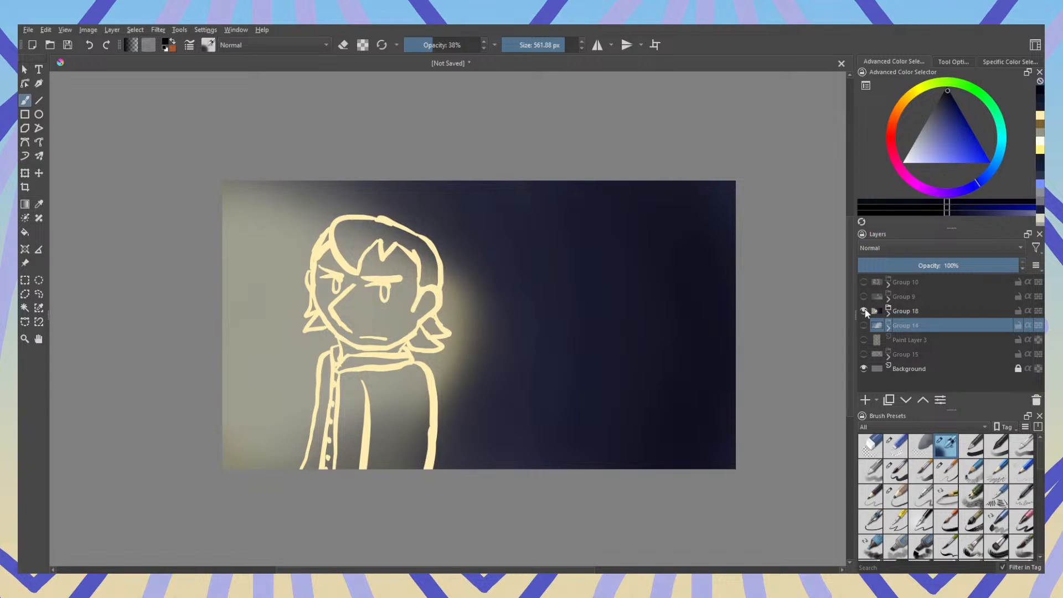
{"action": "left_click", "coordinate": [865, 312]}
{"action": "left_click", "coordinate": [864, 326]}
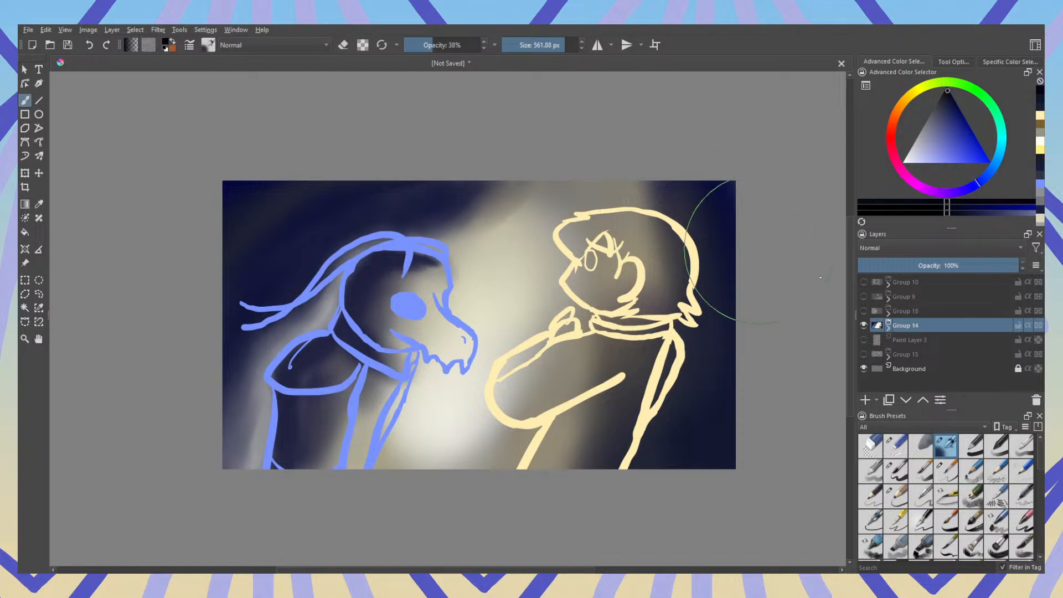
Step: On Paint Layer 11 in Group 14, airbrush sampled navy and a darker navy over the background's dark edges and corners, and collapse the group
{"action": "left_click", "coordinate": [888, 327]}
{"action": "left_click", "coordinate": [926, 369]}
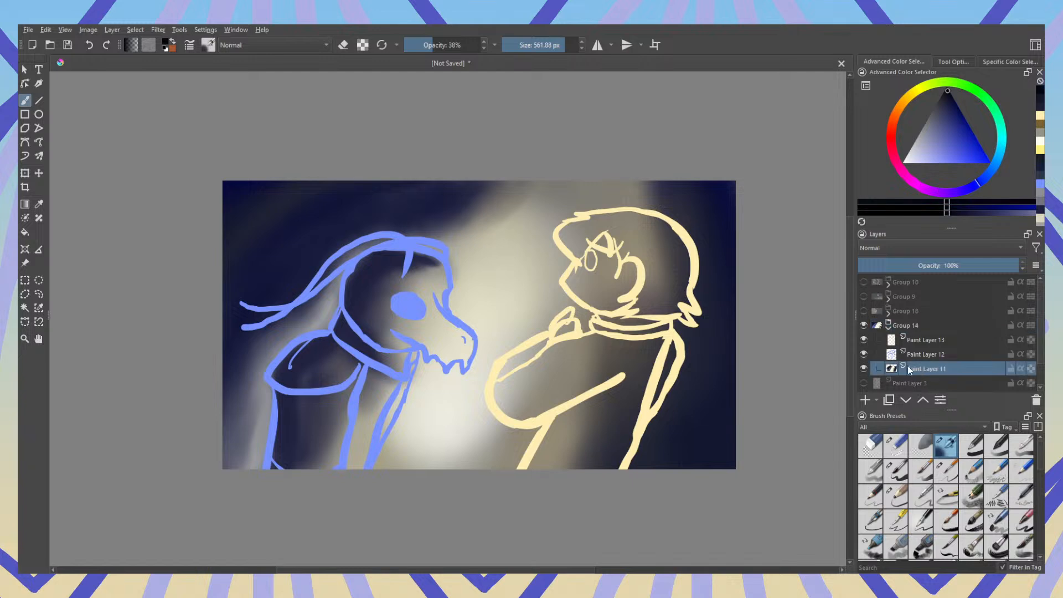
{"action": "left_click", "coordinate": [288, 245], "text": "ctrl"}
{"action": "mouse_move", "coordinate": [301, 169]}
{"action": "left_mouse_down"}
{"action": "mouse_move", "coordinate": [241, 227]}
{"action": "mouse_move", "coordinate": [258, 216]}
{"action": "mouse_move", "coordinate": [310, 108]}
{"action": "mouse_move", "coordinate": [234, 256]}
{"action": "mouse_move", "coordinate": [288, 194]}
{"action": "left_mouse_up"}
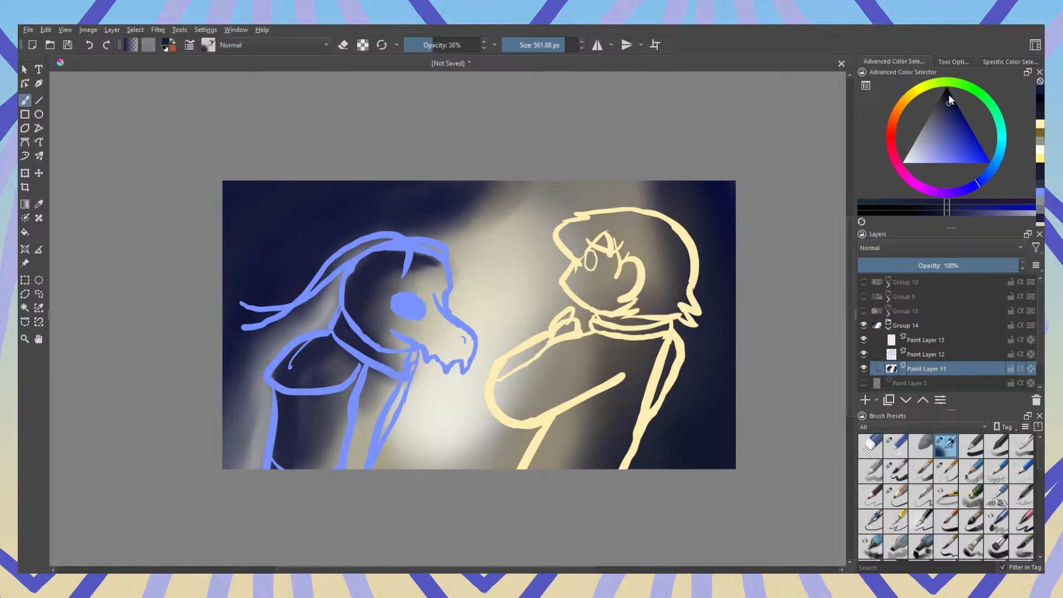
{"action": "left_click", "coordinate": [949, 96]}
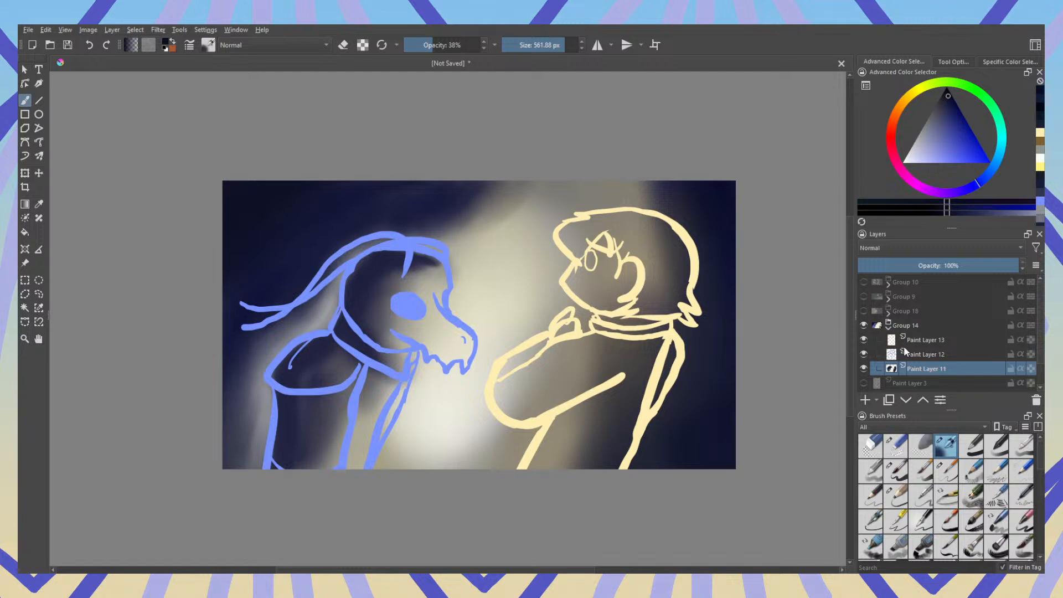
{"action": "left_click", "coordinate": [864, 325]}
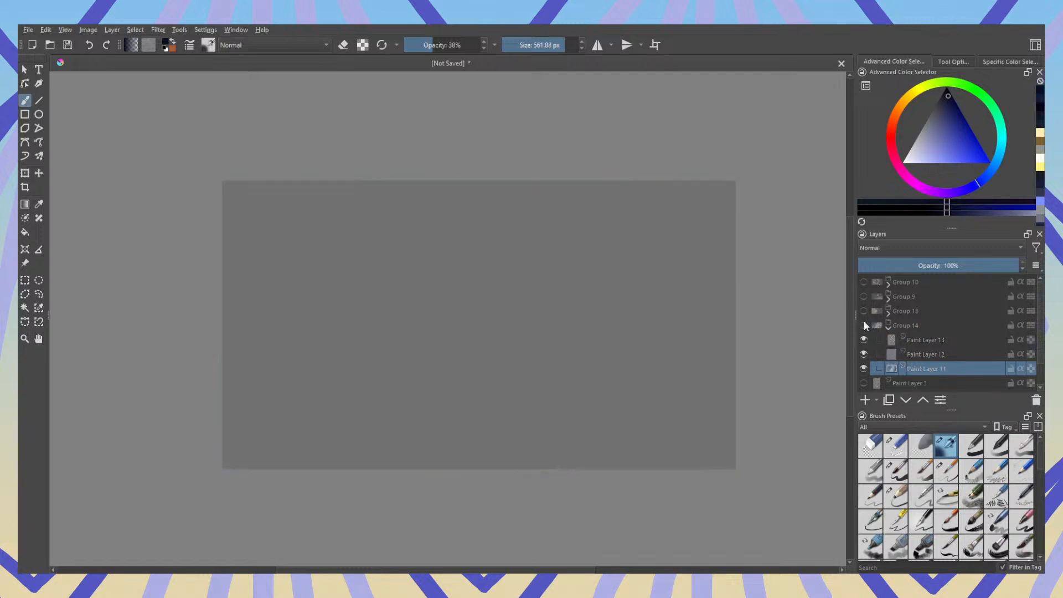
{"action": "left_click", "coordinate": [864, 325]}
{"action": "left_click", "coordinate": [889, 327]}
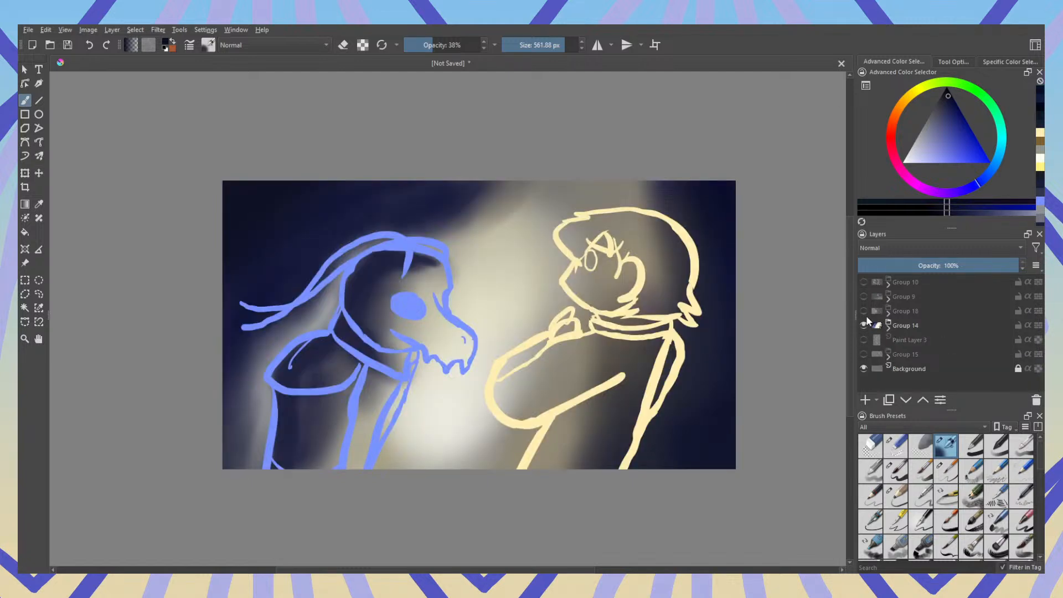
Step: Examine Group 10, Group 9 and Group 18 individually again, and check Paint Layer 3
{"action": "left_click", "coordinate": [864, 325]}
{"action": "left_click", "coordinate": [864, 282]}
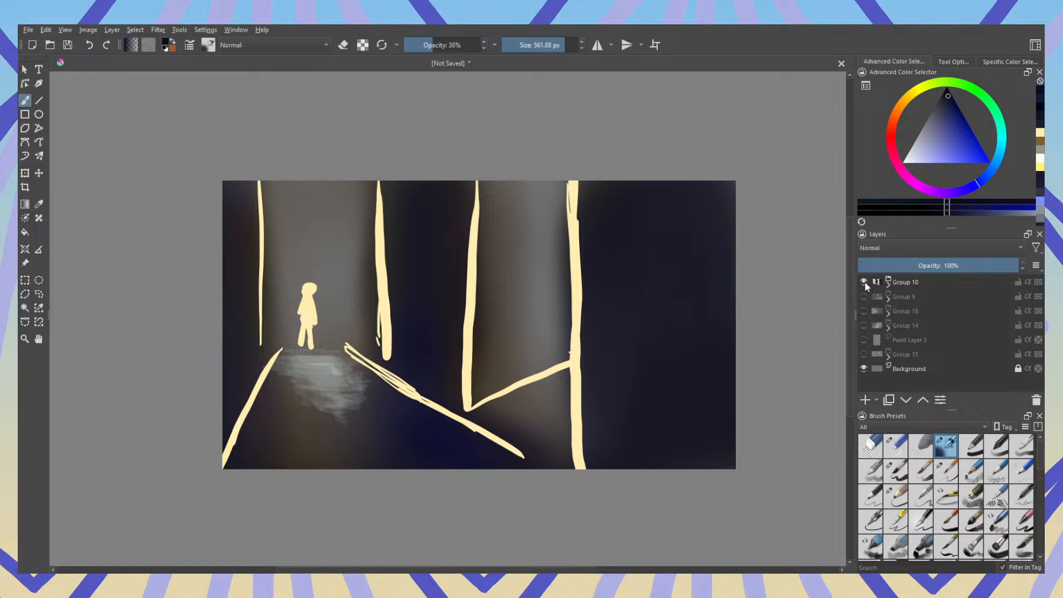
{"action": "left_click", "coordinate": [864, 283]}
{"action": "left_click", "coordinate": [864, 297]}
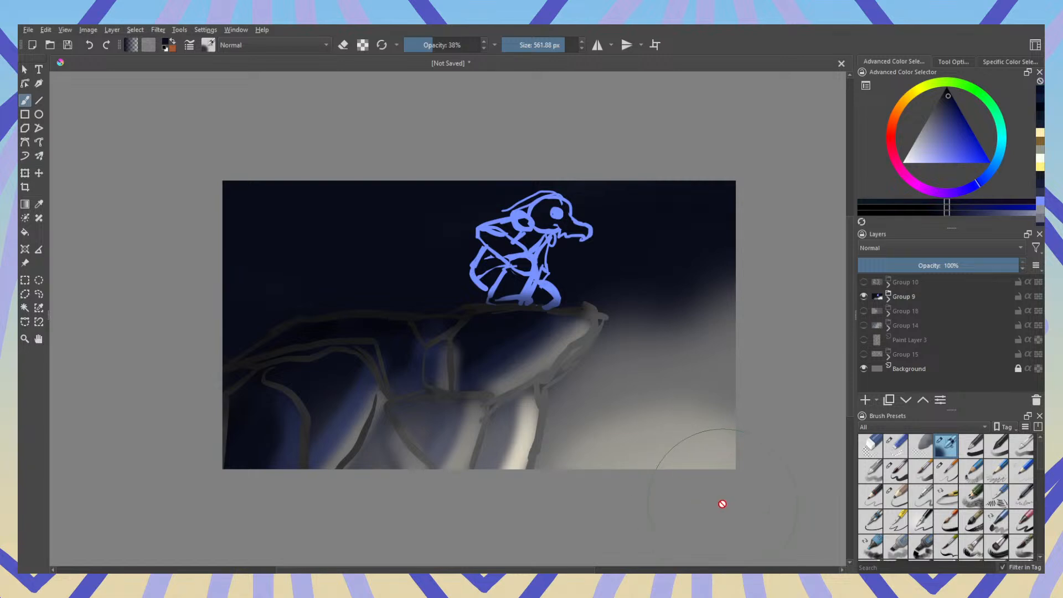
{"action": "left_click", "coordinate": [864, 296]}
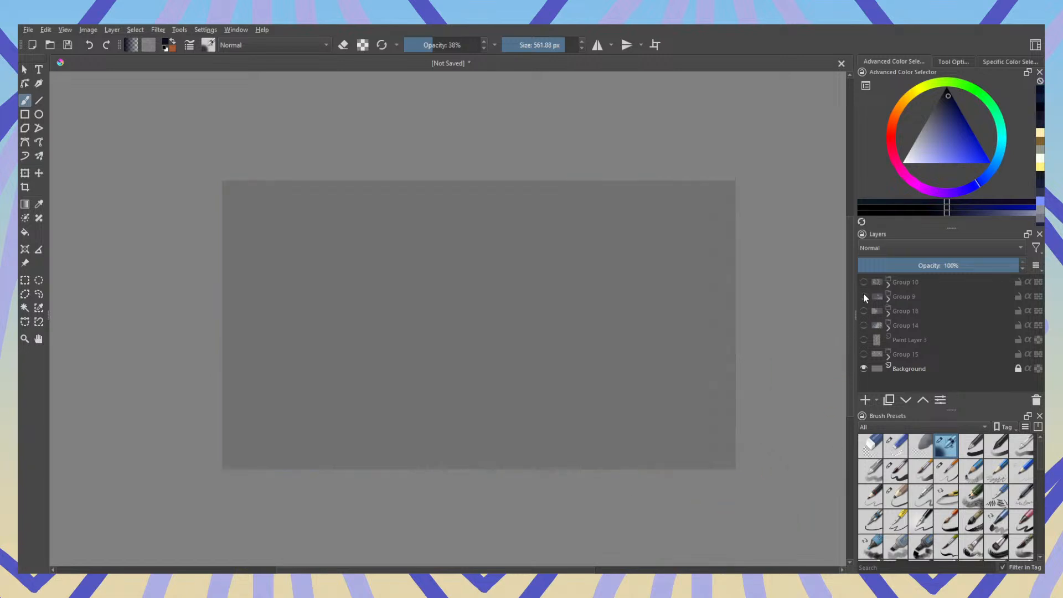
{"action": "left_click", "coordinate": [863, 311]}
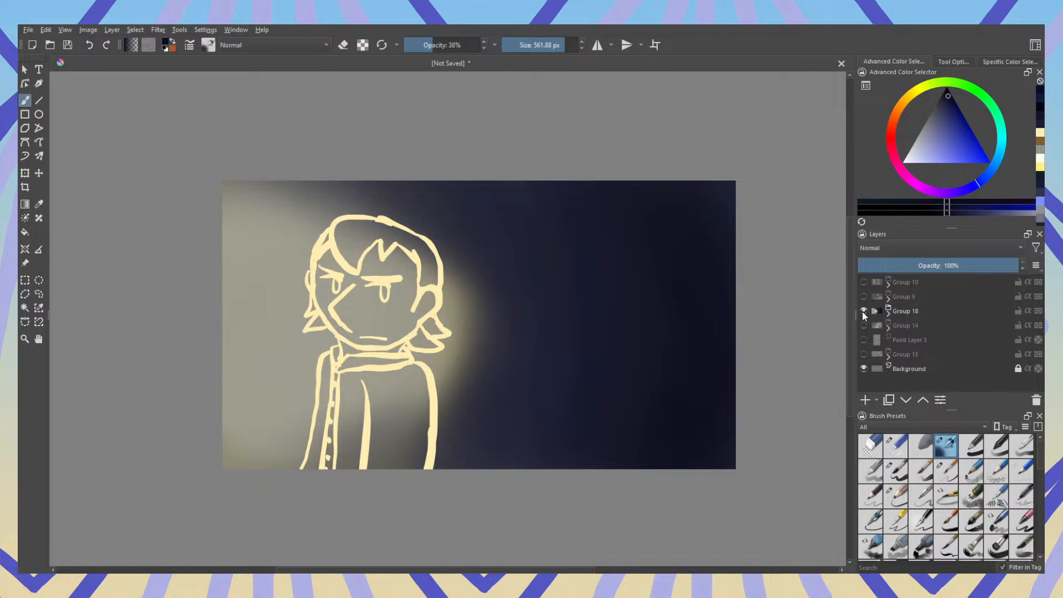
{"action": "left_click", "coordinate": [864, 340]}
{"action": "left_click", "coordinate": [864, 340]}
Step: Hide Group 18 and add a new paint layer directly above the visible Background layer
{"action": "left_click", "coordinate": [864, 311]}
{"action": "left_click", "coordinate": [864, 368]}
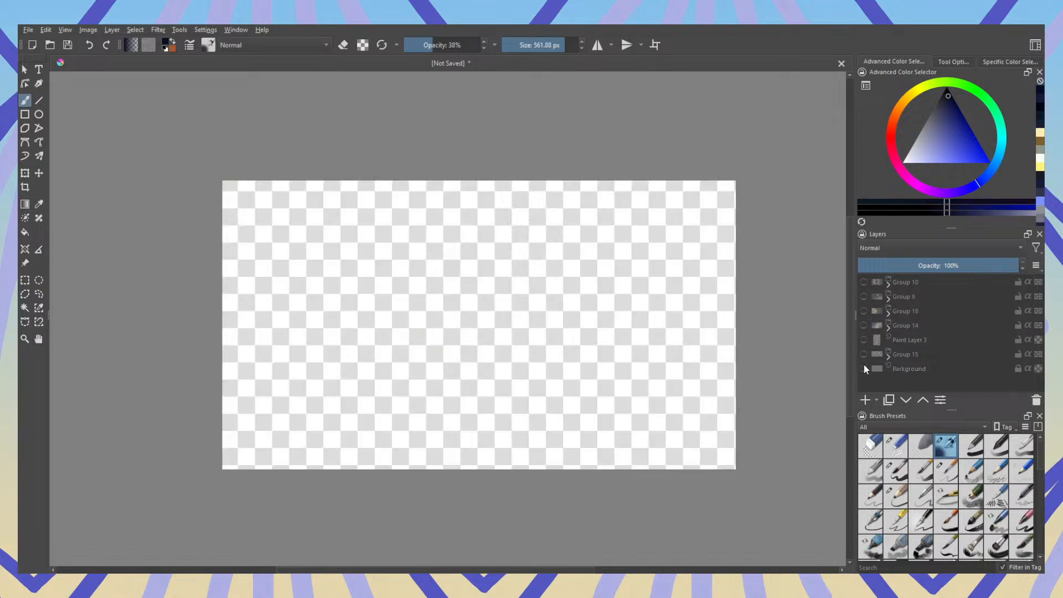
{"action": "left_click", "coordinate": [865, 369]}
{"action": "left_click", "coordinate": [866, 400]}
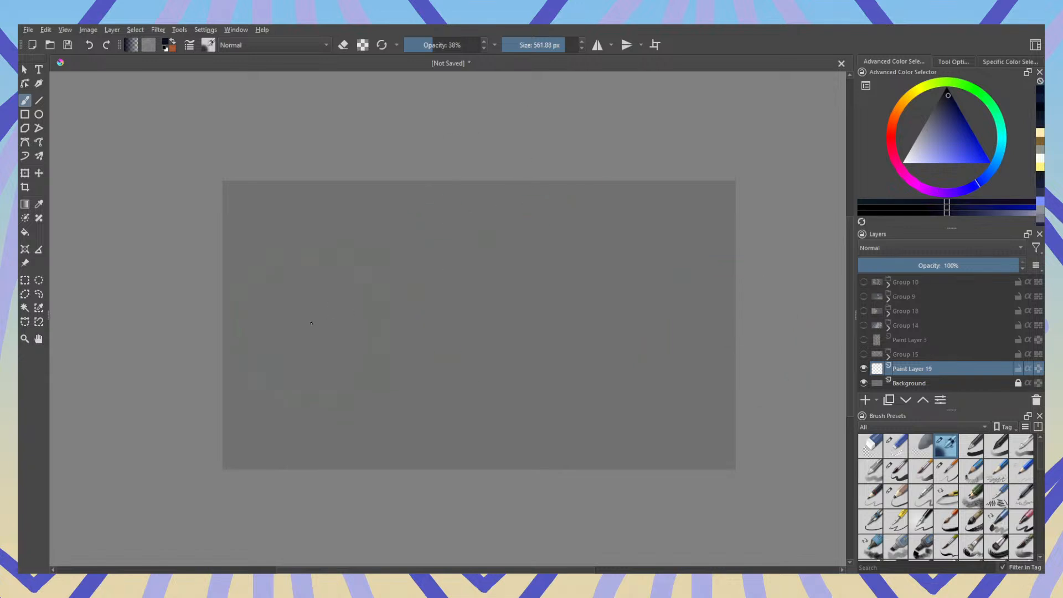
Step: On Paint Layer 19, sketch a boxy camera body with a protruding lens and a small top block in light blue with a 40 px pen
{"action": "left_click", "coordinate": [952, 163]}
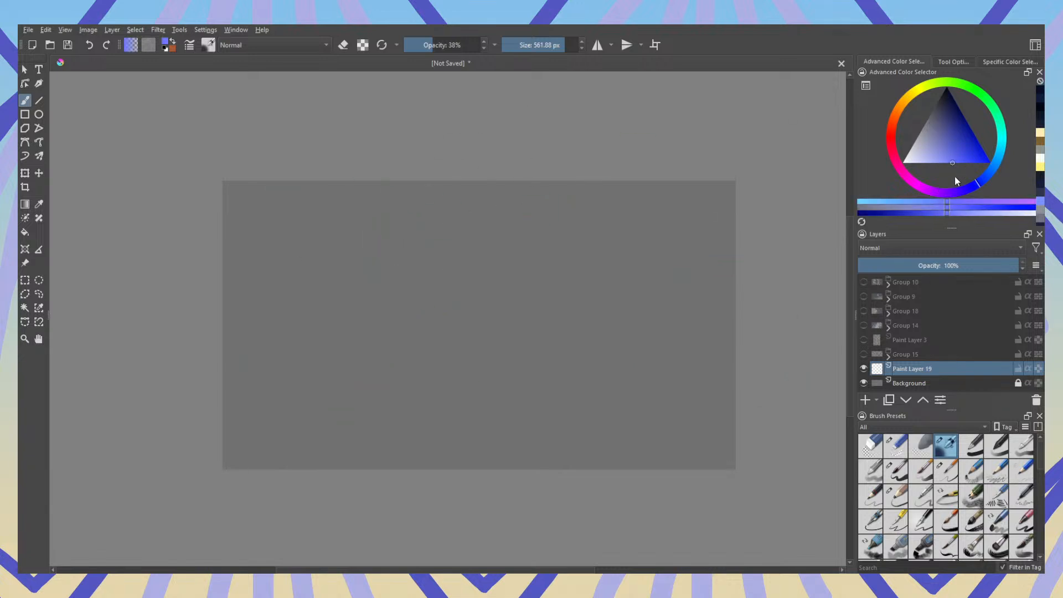
{"action": "left_click", "coordinate": [901, 470]}
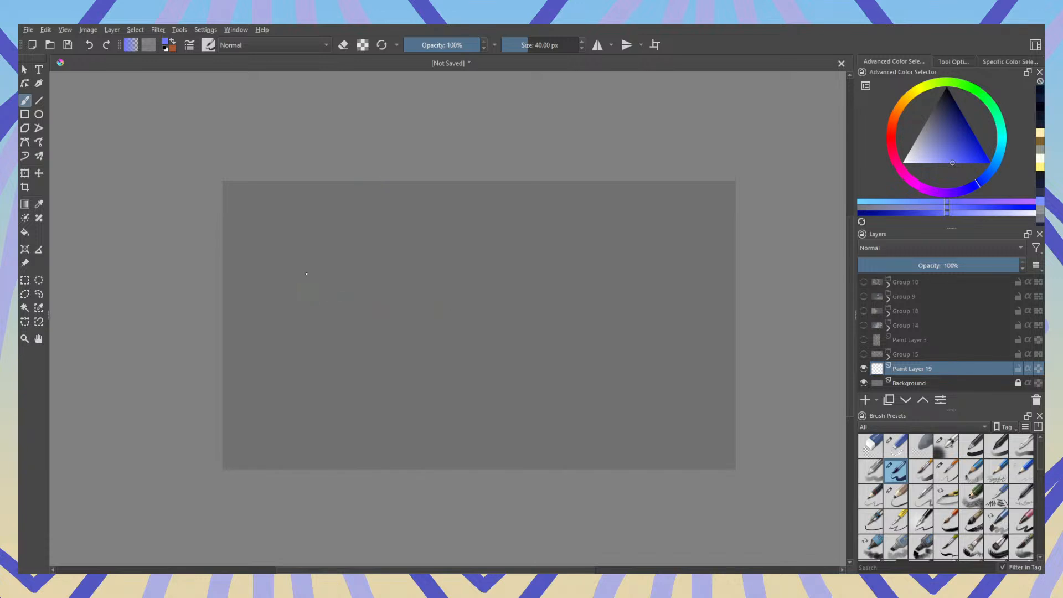
{"action": "left_click_drag", "start_coordinate": [307, 274], "coordinate": [423, 261]}
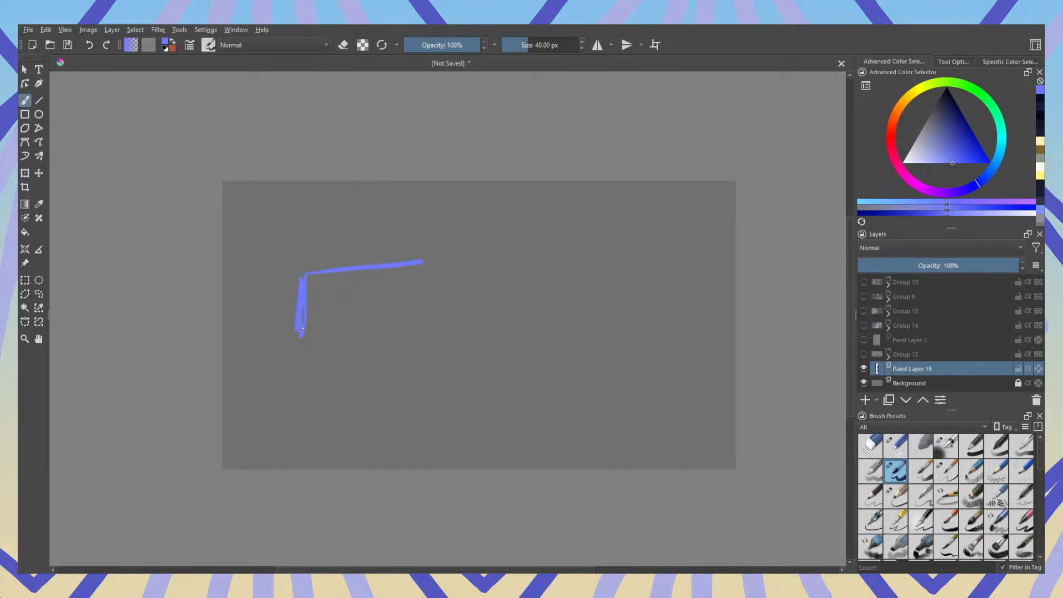
{"action": "left_click_drag", "start_coordinate": [302, 338], "coordinate": [424, 317]}
{"action": "left_click_drag", "start_coordinate": [414, 265], "coordinate": [424, 311]}
{"action": "mouse_move", "coordinate": [365, 254]}
{"action": "left_mouse_down"}
{"action": "mouse_move", "coordinate": [458, 217]}
{"action": "mouse_move", "coordinate": [475, 352]}
{"action": "left_mouse_up"}
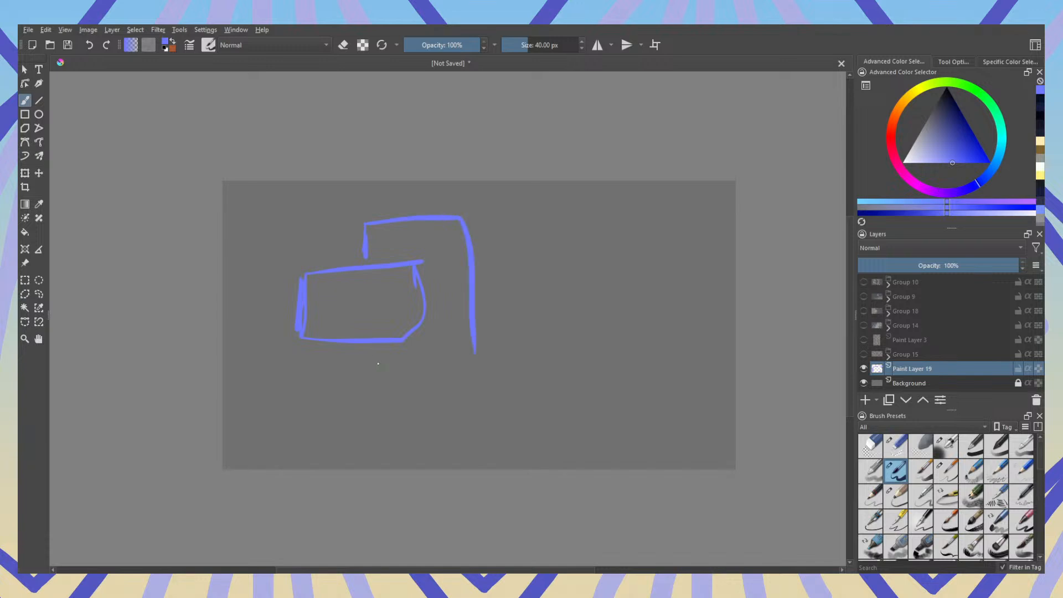
{"action": "left_click_drag", "start_coordinate": [360, 352], "coordinate": [474, 364]}
{"action": "left_click_drag", "start_coordinate": [409, 207], "coordinate": [436, 213]}
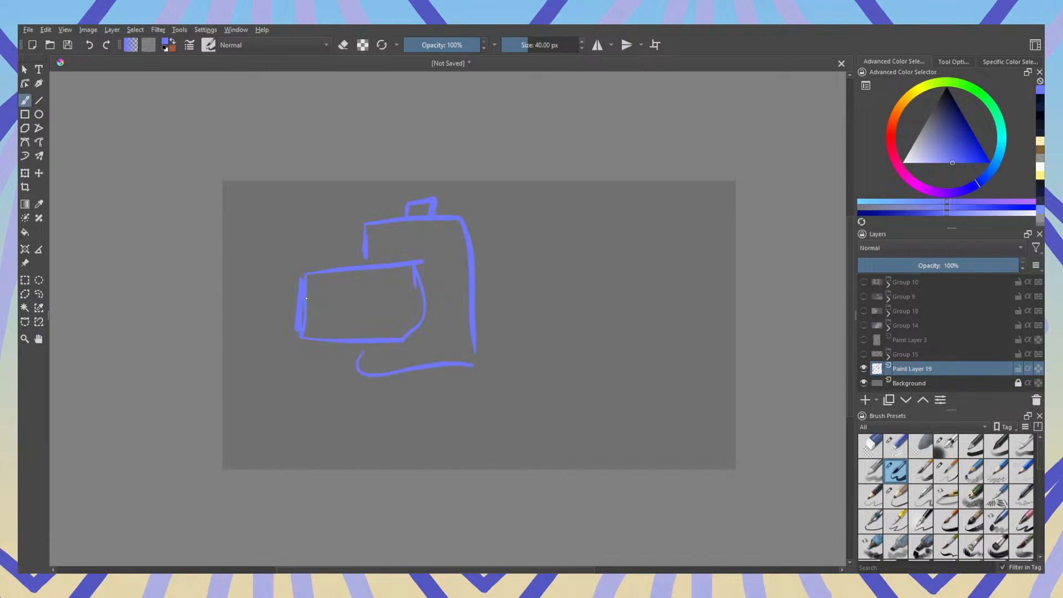
{"action": "mouse_move", "coordinate": [303, 280]}
{"action": "left_mouse_down"}
{"action": "mouse_move", "coordinate": [332, 313]}
{"action": "mouse_move", "coordinate": [294, 293]}
{"action": "left_mouse_up"}
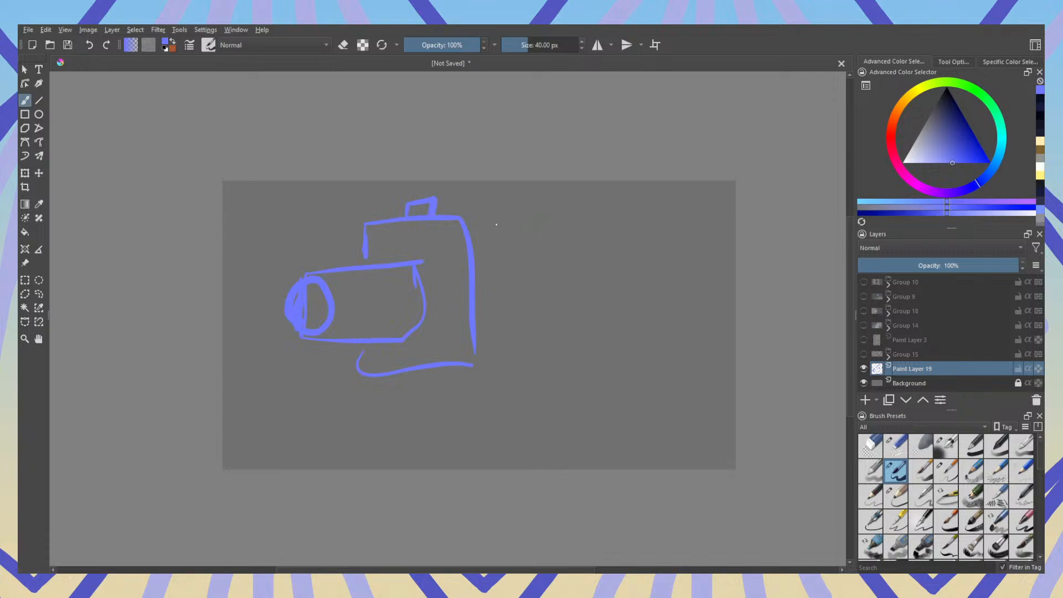
{"action": "key", "text": "e"}
{"action": "mouse_move", "coordinate": [299, 291]}
{"action": "left_mouse_down"}
{"action": "mouse_move", "coordinate": [301, 324]}
{"action": "mouse_move", "coordinate": [296, 289]}
{"action": "left_mouse_up"}
{"action": "key", "text": "e"}
{"action": "key", "text": "ctrl+z"}
{"action": "left_click_drag", "start_coordinate": [298, 292], "coordinate": [303, 298]}
{"action": "key", "text": "ctrl+z"}
Step: Rework the camera lens with a larger round front ring, erasing the old boxy barrel lines and redrawing the body's lower edge
{"action": "left_click_drag", "start_coordinate": [344, 376], "coordinate": [472, 366]}
{"action": "mouse_move", "coordinate": [353, 265]}
{"action": "left_mouse_down"}
{"action": "mouse_move", "coordinate": [352, 244]}
{"action": "mouse_move", "coordinate": [460, 224]}
{"action": "left_mouse_up"}
{"action": "key", "text": "e"}
{"action": "mouse_move", "coordinate": [303, 338]}
{"action": "left_mouse_down"}
{"action": "mouse_move", "coordinate": [387, 338]}
{"action": "mouse_move", "coordinate": [396, 265]}
{"action": "mouse_move", "coordinate": [422, 310]}
{"action": "left_mouse_up"}
{"action": "key", "text": "e"}
{"action": "key", "text": "e"}
{"action": "mouse_move", "coordinate": [312, 303]}
{"action": "left_mouse_down"}
{"action": "mouse_move", "coordinate": [324, 283]}
{"action": "mouse_move", "coordinate": [316, 277]}
{"action": "mouse_move", "coordinate": [338, 360]}
{"action": "mouse_move", "coordinate": [282, 319]}
{"action": "left_mouse_up"}
{"action": "key", "text": "e"}
Step: Draw curved bands around the lens barrel behind the front ring
{"action": "left_click_drag", "start_coordinate": [350, 364], "coordinate": [395, 355]}
{"action": "mouse_move", "coordinate": [378, 259]}
{"action": "left_mouse_down"}
{"action": "mouse_move", "coordinate": [424, 313]}
{"action": "mouse_move", "coordinate": [399, 350]}
{"action": "left_mouse_up"}
{"action": "left_click_drag", "start_coordinate": [362, 279], "coordinate": [393, 354]}
Step: Erase the camera's old top and right edges, and redraw the body with a rounded grip and a viewfinder hump containing a small frame
{"action": "key", "text": "e"}
{"action": "mouse_move", "coordinate": [354, 244]}
{"action": "left_mouse_down"}
{"action": "mouse_move", "coordinate": [465, 219]}
{"action": "mouse_move", "coordinate": [435, 199]}
{"action": "mouse_move", "coordinate": [367, 252]}
{"action": "left_mouse_up"}
{"action": "left_click_drag", "start_coordinate": [469, 241], "coordinate": [471, 368]}
{"action": "left_click_drag", "start_coordinate": [471, 244], "coordinate": [471, 354]}
{"action": "key", "text": "e"}
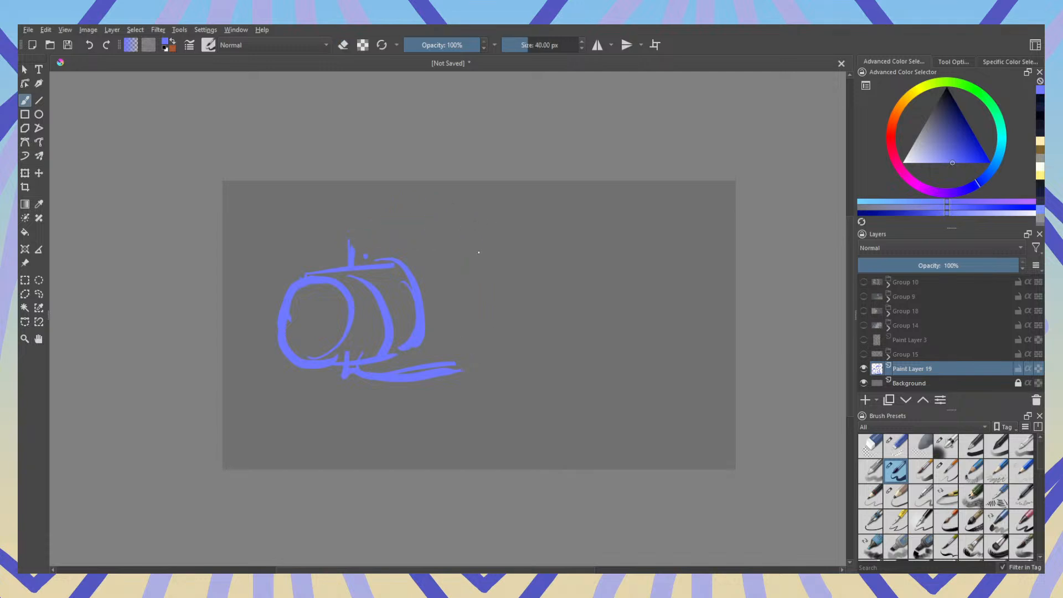
{"action": "mouse_move", "coordinate": [475, 254]}
{"action": "left_mouse_down"}
{"action": "mouse_move", "coordinate": [446, 315]}
{"action": "mouse_move", "coordinate": [470, 375]}
{"action": "mouse_move", "coordinate": [516, 320]}
{"action": "mouse_move", "coordinate": [484, 256]}
{"action": "mouse_move", "coordinate": [360, 249]}
{"action": "mouse_move", "coordinate": [383, 225]}
{"action": "mouse_move", "coordinate": [433, 218]}
{"action": "mouse_move", "coordinate": [462, 248]}
{"action": "left_mouse_up"}
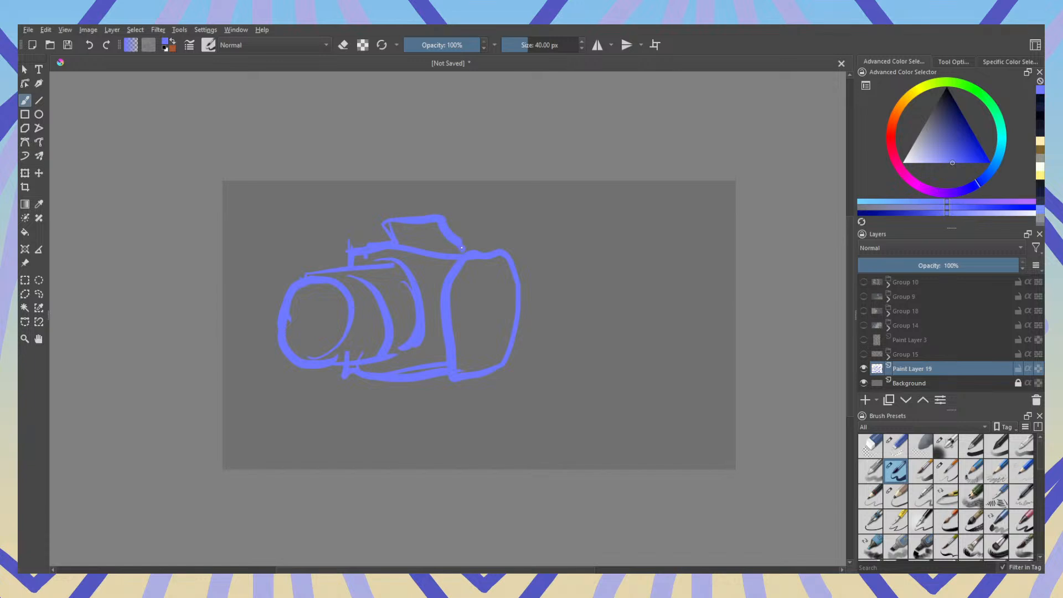
{"action": "left_click_drag", "start_coordinate": [404, 229], "coordinate": [436, 244]}
Step: Sketch a long narrow bar with a bracket at its left end, a small sun above it and a crescent moon below
{"action": "mouse_move", "coordinate": [521, 214]}
{"action": "left_mouse_down"}
{"action": "mouse_move", "coordinate": [706, 200]}
{"action": "mouse_move", "coordinate": [519, 215]}
{"action": "mouse_move", "coordinate": [525, 226]}
{"action": "mouse_move", "coordinate": [678, 215]}
{"action": "mouse_move", "coordinate": [705, 199]}
{"action": "left_mouse_up"}
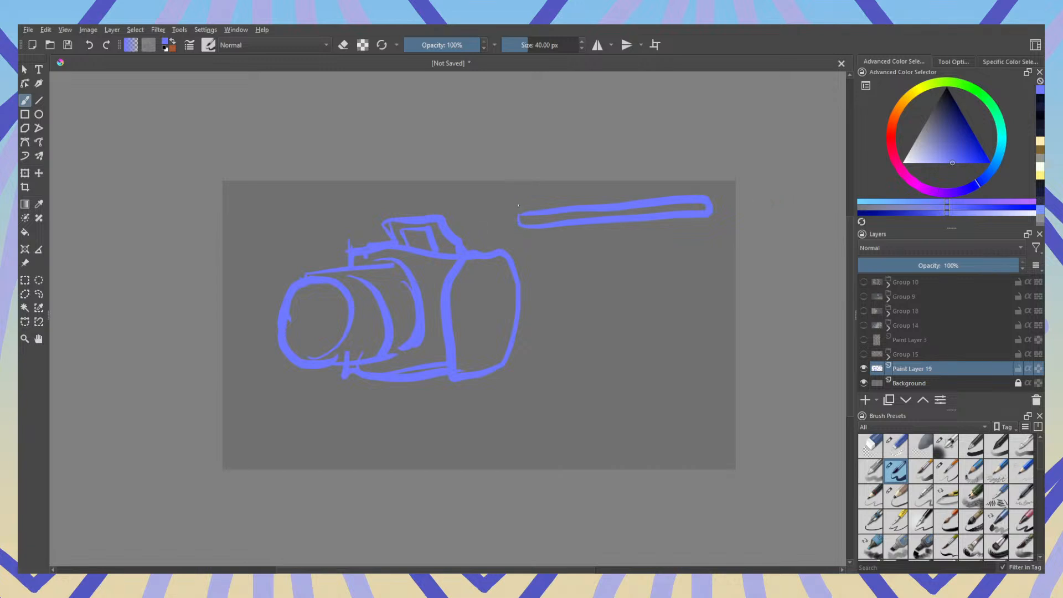
{"action": "mouse_move", "coordinate": [518, 206]}
{"action": "left_mouse_down"}
{"action": "mouse_move", "coordinate": [502, 220]}
{"action": "mouse_move", "coordinate": [526, 239]}
{"action": "left_mouse_up"}
{"action": "key", "text": "ctrl+z"}
{"action": "left_click_drag", "start_coordinate": [519, 205], "coordinate": [522, 238]}
{"action": "mouse_move", "coordinate": [549, 253]}
{"action": "left_mouse_down"}
{"action": "mouse_move", "coordinate": [525, 272]}
{"action": "mouse_move", "coordinate": [551, 275]}
{"action": "mouse_move", "coordinate": [552, 253]}
{"action": "mouse_move", "coordinate": [543, 284]}
{"action": "mouse_move", "coordinate": [555, 277]}
{"action": "mouse_move", "coordinate": [545, 253]}
{"action": "mouse_move", "coordinate": [563, 280]}
{"action": "mouse_move", "coordinate": [536, 279]}
{"action": "left_mouse_up"}
{"action": "key", "text": "ctrl+z"}
{"action": "key", "text": "ctrl+z"}
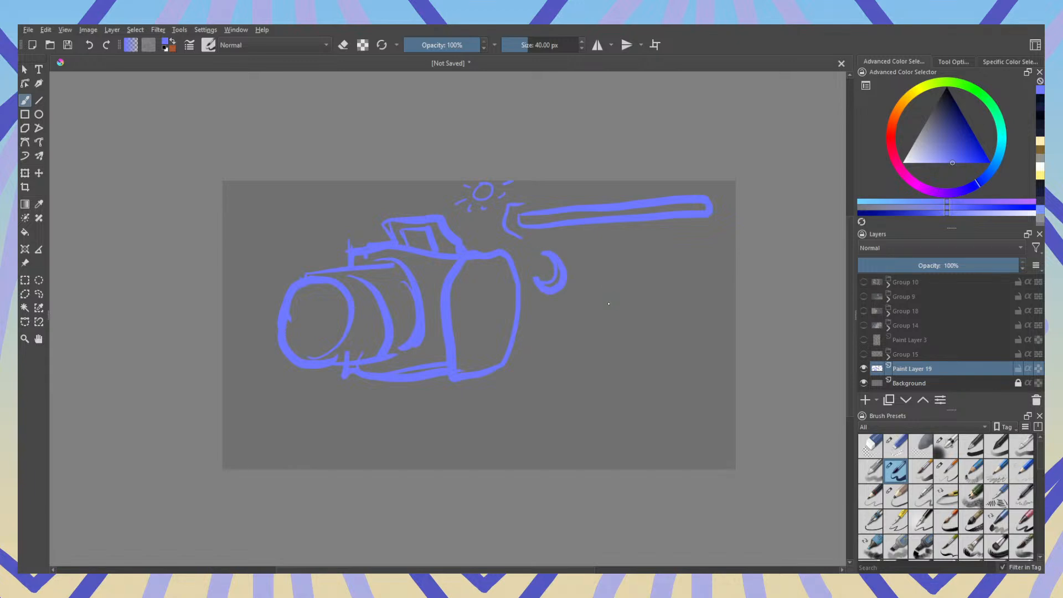
Step: Sketch a rounded square screen to the right of the camera, with a thin bracket line along its left side
{"action": "mouse_move", "coordinate": [607, 277]}
{"action": "left_mouse_down"}
{"action": "mouse_move", "coordinate": [581, 337]}
{"action": "mouse_move", "coordinate": [634, 344]}
{"action": "left_mouse_up"}
{"action": "mouse_move", "coordinate": [593, 276]}
{"action": "left_mouse_down"}
{"action": "mouse_move", "coordinate": [645, 274]}
{"action": "mouse_move", "coordinate": [647, 326]}
{"action": "mouse_move", "coordinate": [631, 338]}
{"action": "left_mouse_up"}
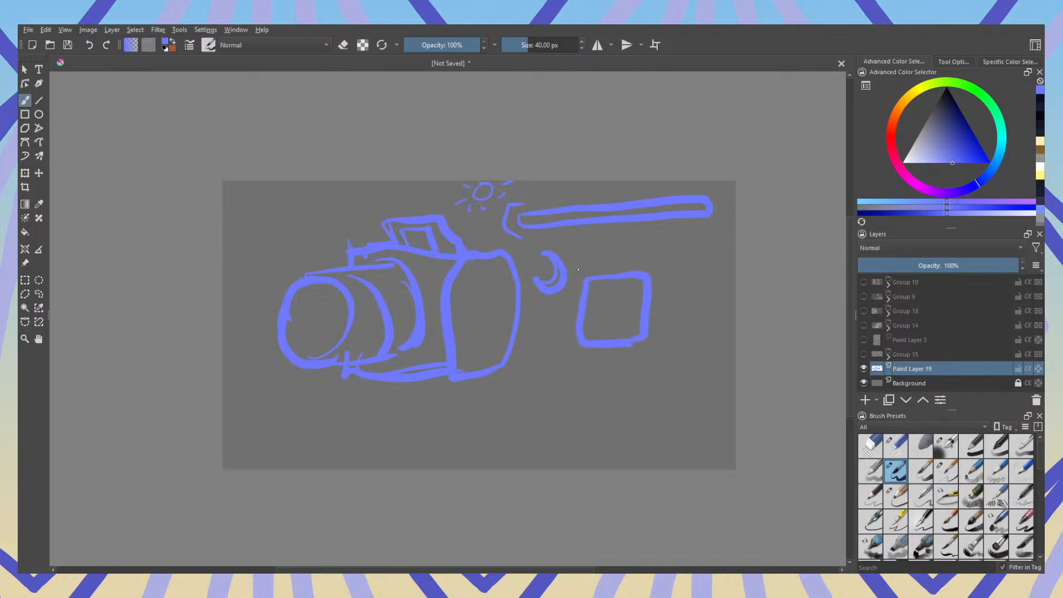
{"action": "mouse_move", "coordinate": [568, 318]}
{"action": "left_mouse_down"}
{"action": "mouse_move", "coordinate": [559, 358]}
{"action": "mouse_move", "coordinate": [587, 360]}
{"action": "left_mouse_up"}
Step: Hide the camera sketch to examine the scene in Group 18, and check the camera sketch again
{"action": "left_click", "coordinate": [864, 369]}
{"action": "left_click", "coordinate": [861, 327]}
{"action": "left_click", "coordinate": [861, 326]}
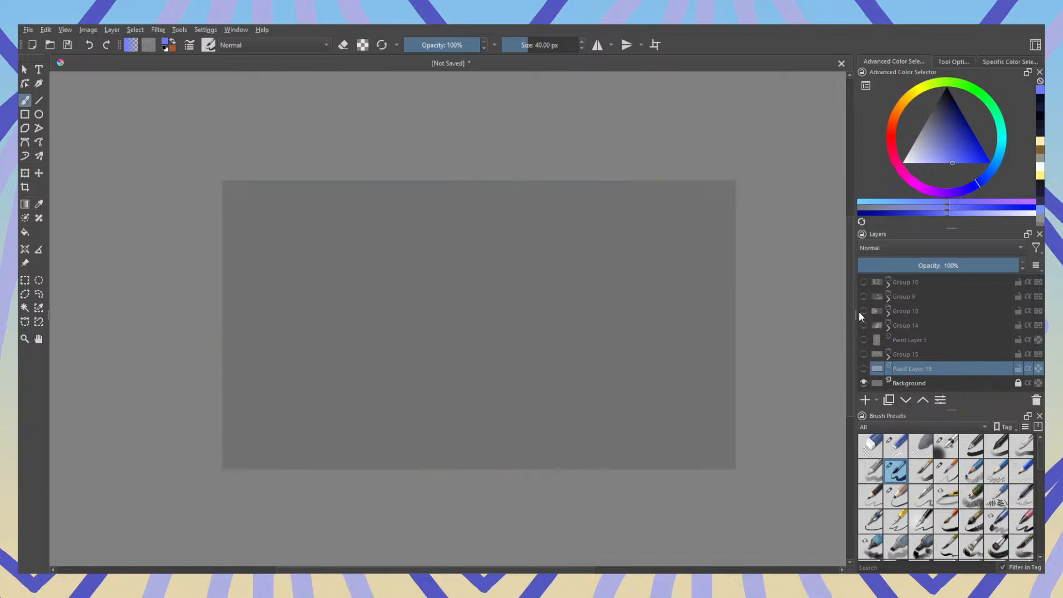
{"action": "left_click", "coordinate": [862, 311]}
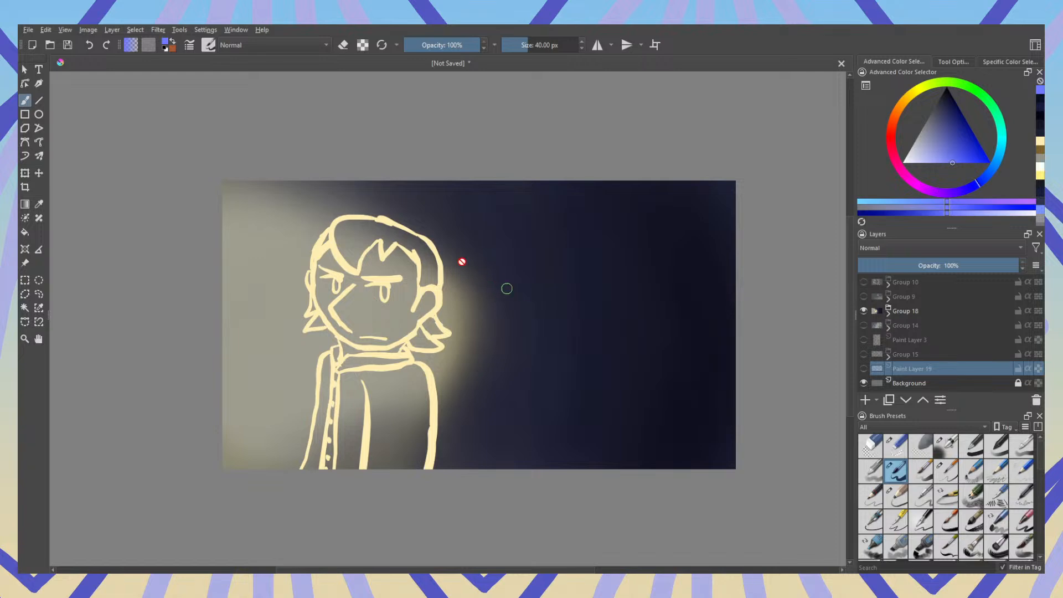
{"action": "left_click", "coordinate": [864, 310]}
{"action": "left_click", "coordinate": [864, 368]}
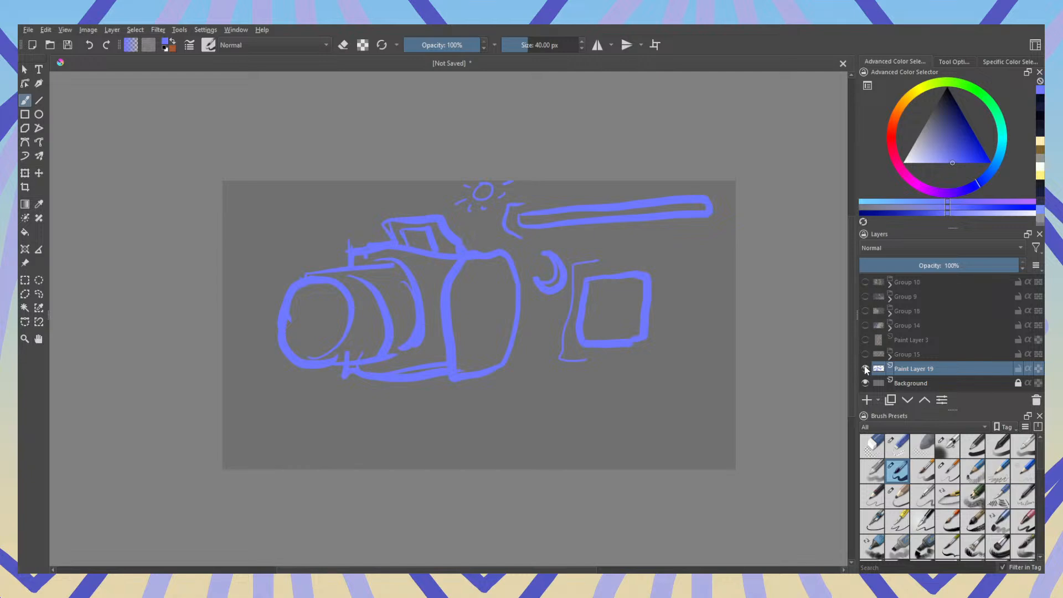
{"action": "left_click", "coordinate": [866, 369]}
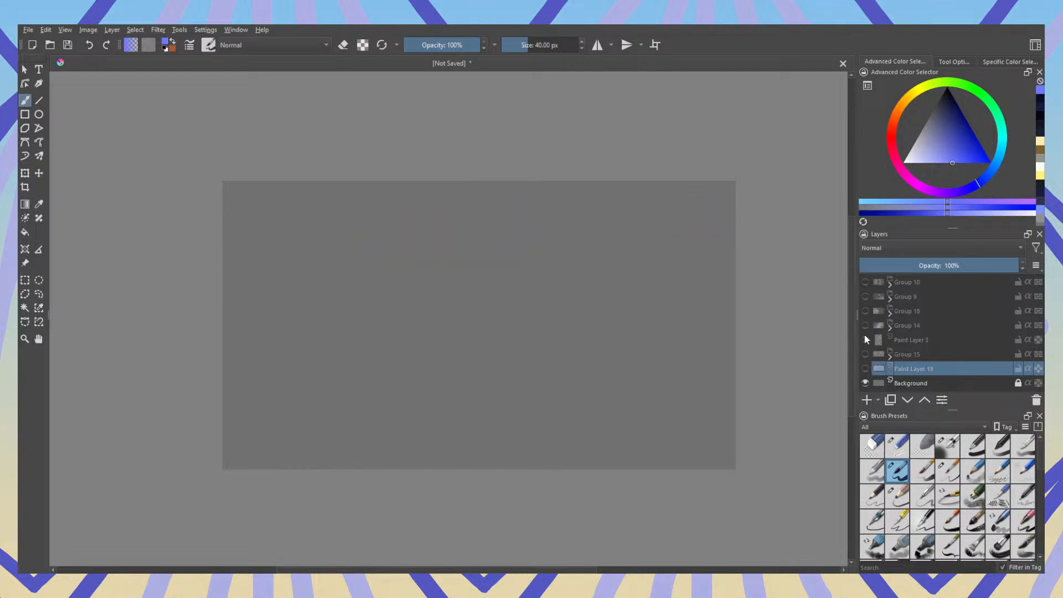
Step: Examine the scenes in Group 14, Group 18, Group 10 and Group 9 by showing each one alone
{"action": "left_click", "coordinate": [864, 326]}
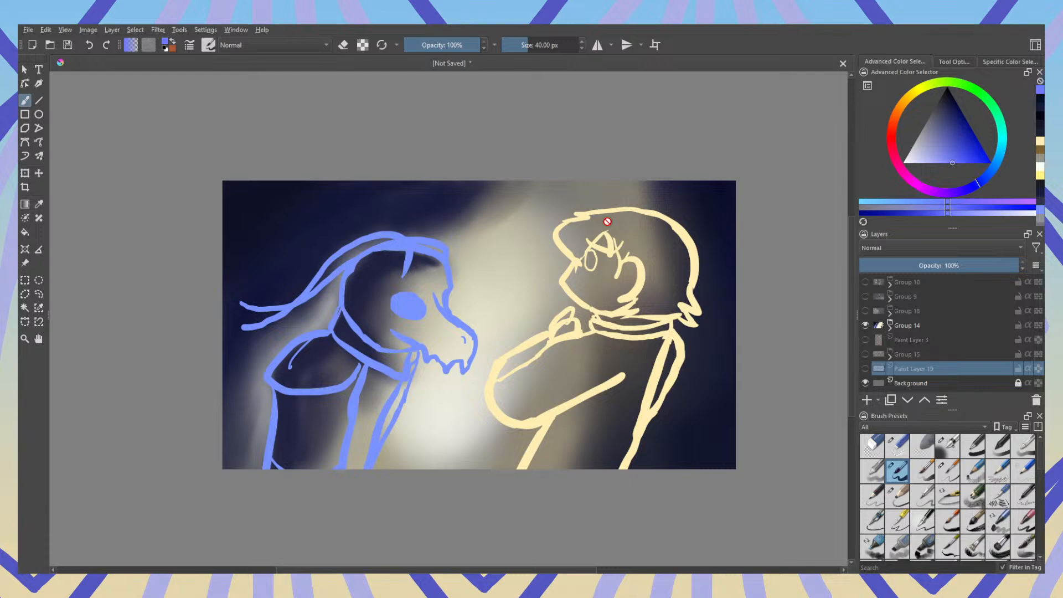
{"action": "left_click", "coordinate": [866, 325]}
{"action": "left_click", "coordinate": [866, 310]}
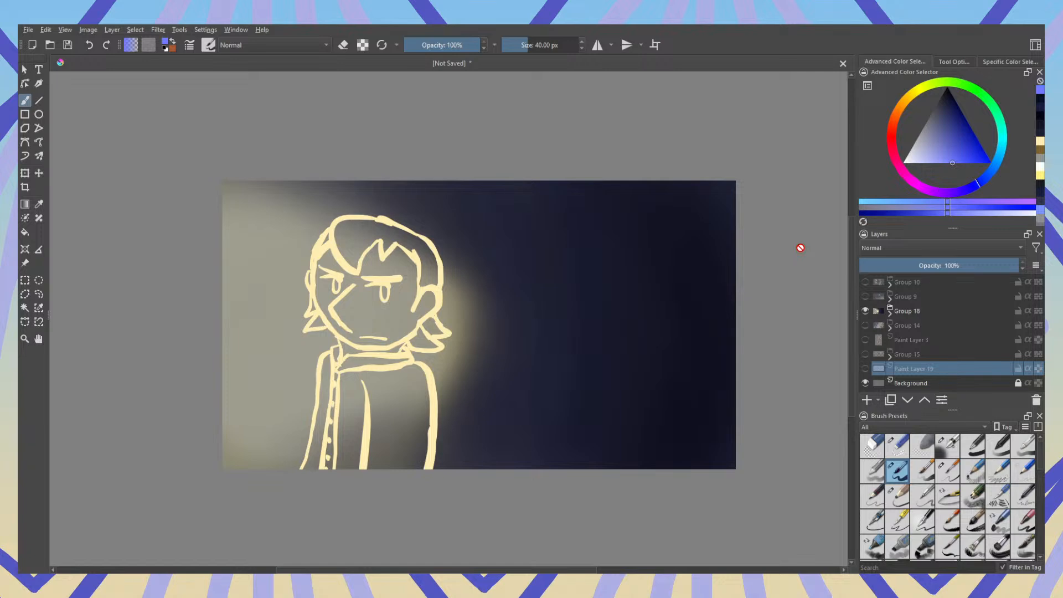
{"action": "left_click", "coordinate": [865, 311]}
{"action": "left_click", "coordinate": [866, 326]}
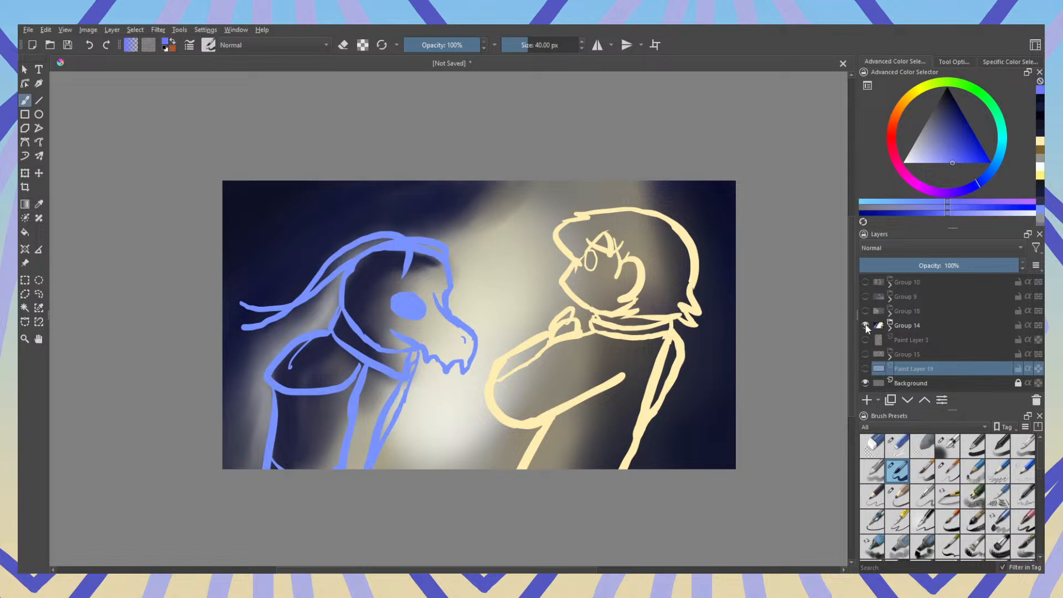
{"action": "left_click", "coordinate": [866, 326]}
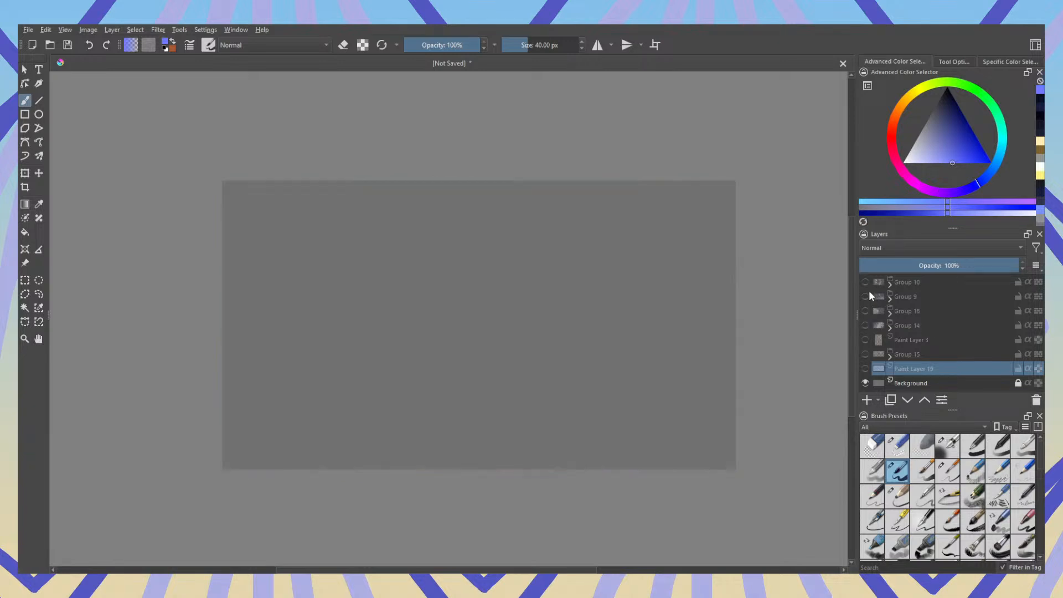
{"action": "left_click", "coordinate": [866, 283]}
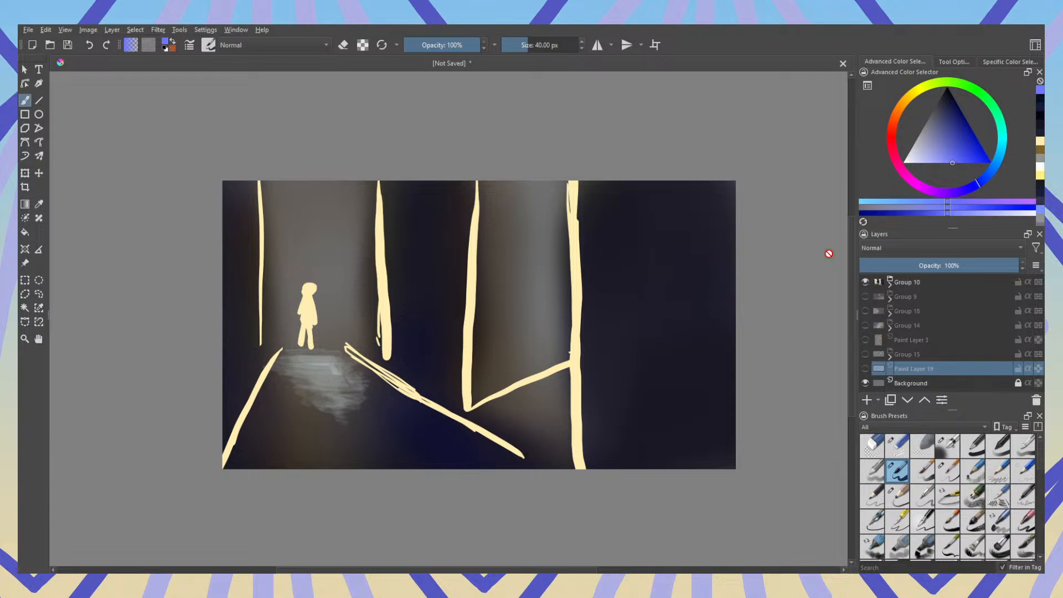
{"action": "left_click", "coordinate": [866, 282]}
{"action": "left_click", "coordinate": [865, 297]}
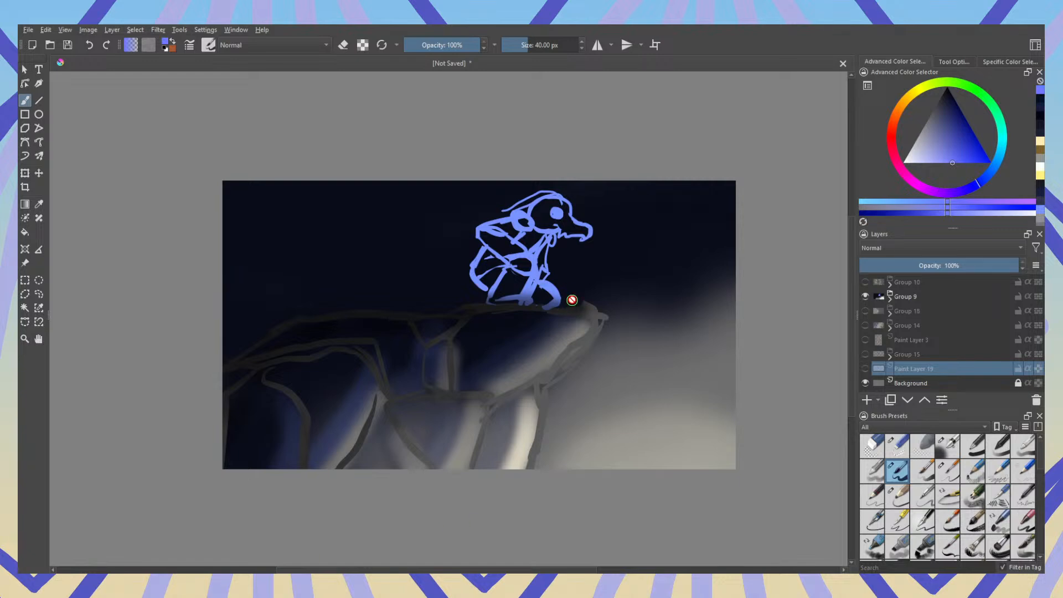
{"action": "left_click", "coordinate": [908, 295]}
{"action": "left_click", "coordinate": [865, 297]}
Step: Show Group 18, Group 14, Group 9 and Group 10 together, and hide the upper three to view Group 14 alone
{"action": "left_click", "coordinate": [866, 310]}
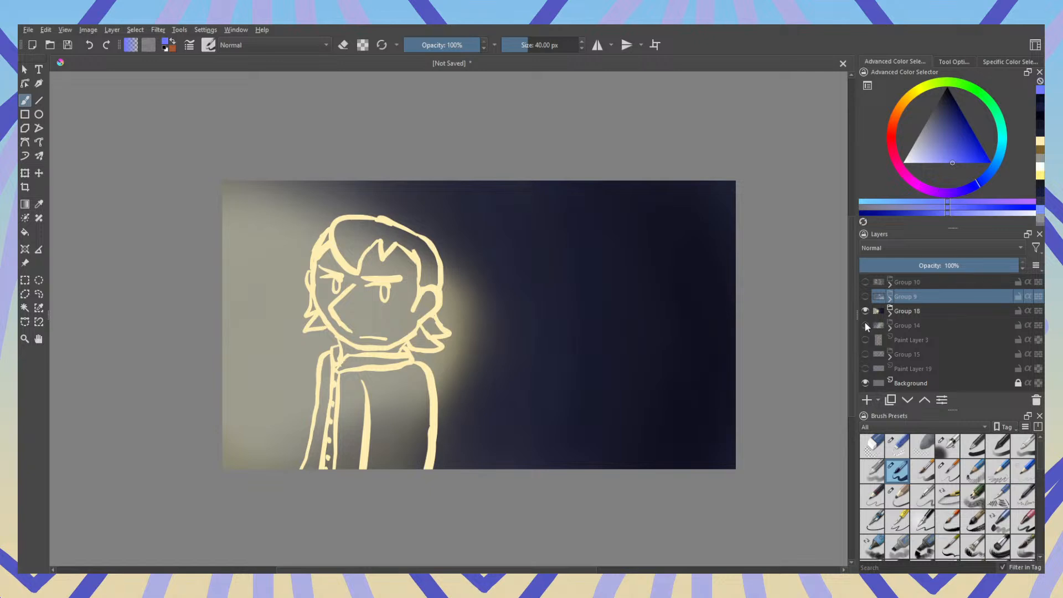
{"action": "left_click", "coordinate": [865, 326]}
{"action": "left_click", "coordinate": [866, 297]}
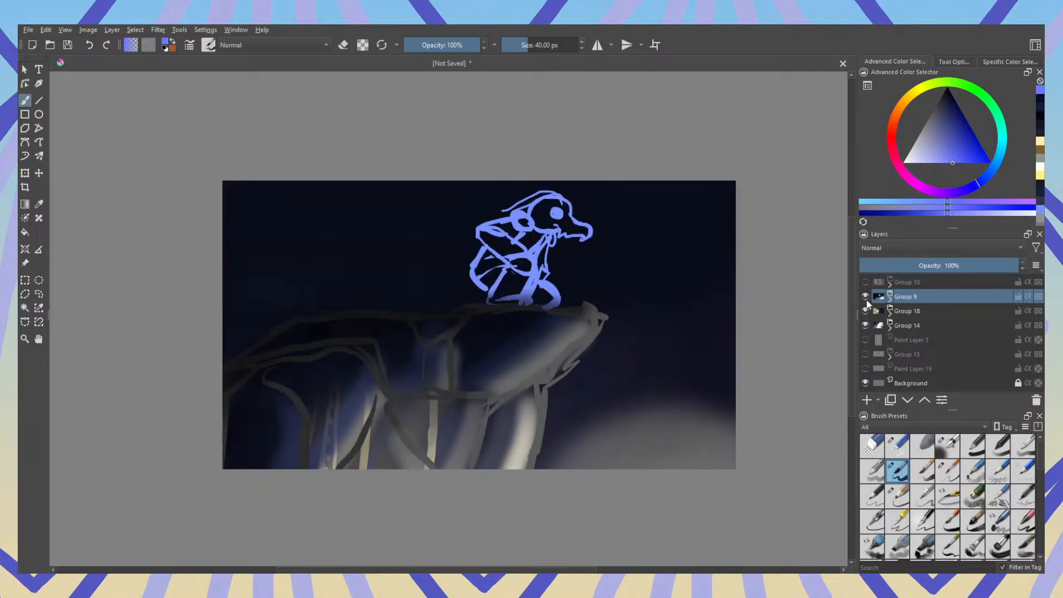
{"action": "left_click", "coordinate": [866, 297]}
{"action": "left_click", "coordinate": [865, 297]}
{"action": "left_click", "coordinate": [865, 282]}
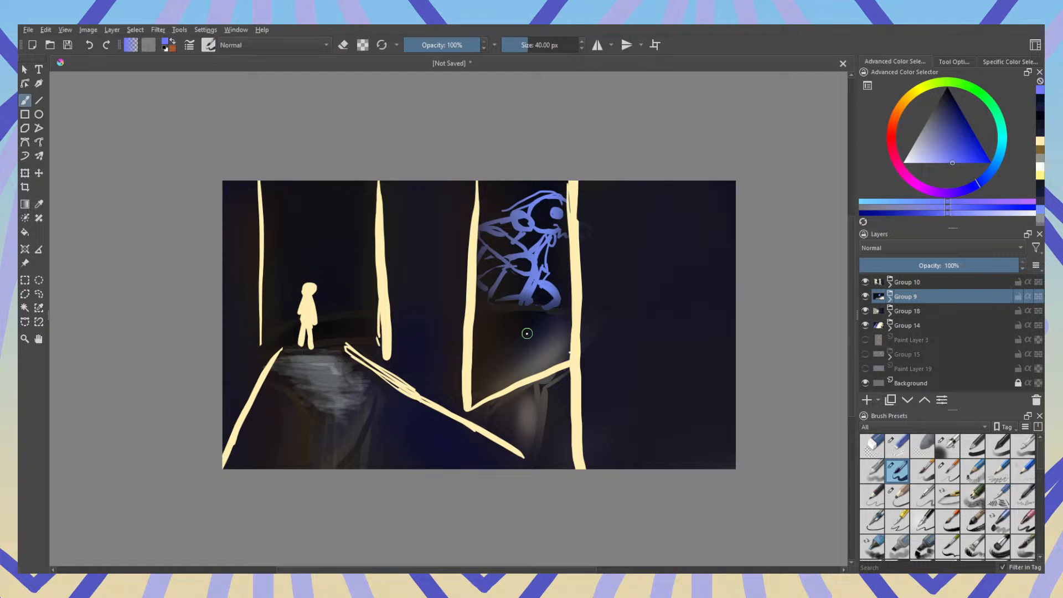
{"action": "left_click", "coordinate": [865, 283]}
{"action": "left_click", "coordinate": [865, 296]}
{"action": "left_click", "coordinate": [865, 311]}
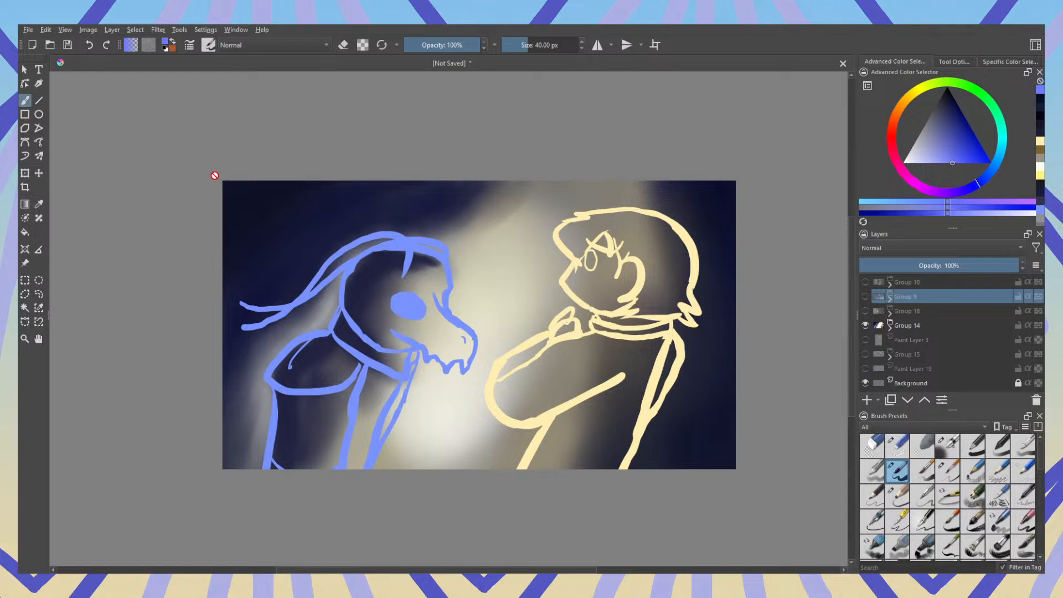
Step: Show Group 10, Group 9 and Group 18 again, and hide every other scene group to view Group 10 alone
{"action": "left_click", "coordinate": [867, 283]}
{"action": "left_click", "coordinate": [866, 297]}
{"action": "left_click", "coordinate": [864, 310]}
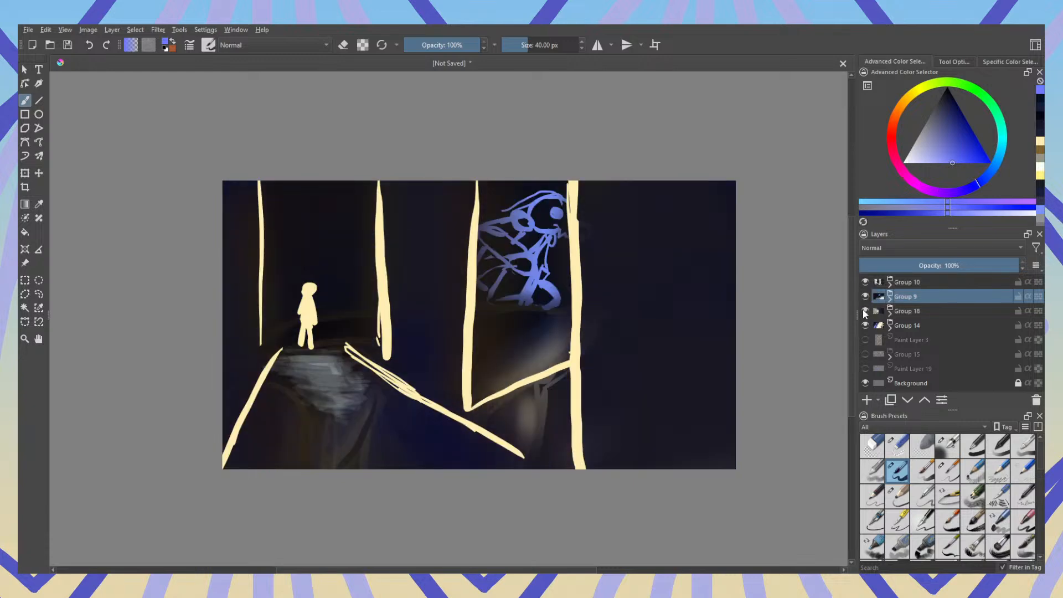
{"action": "left_click", "coordinate": [866, 326]}
{"action": "left_click", "coordinate": [865, 311]}
{"action": "left_click", "coordinate": [865, 297]}
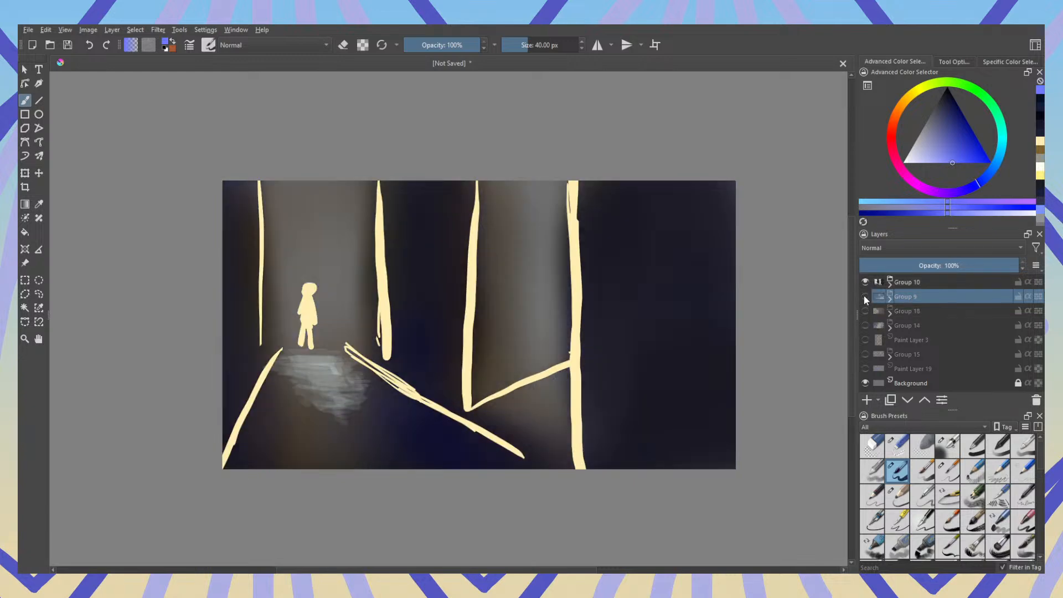
Step: Reselect Paint Layer 19 and view its camera sketch in place of Group 10, briefly comparing it with Group 15
{"action": "left_click", "coordinate": [928, 283]}
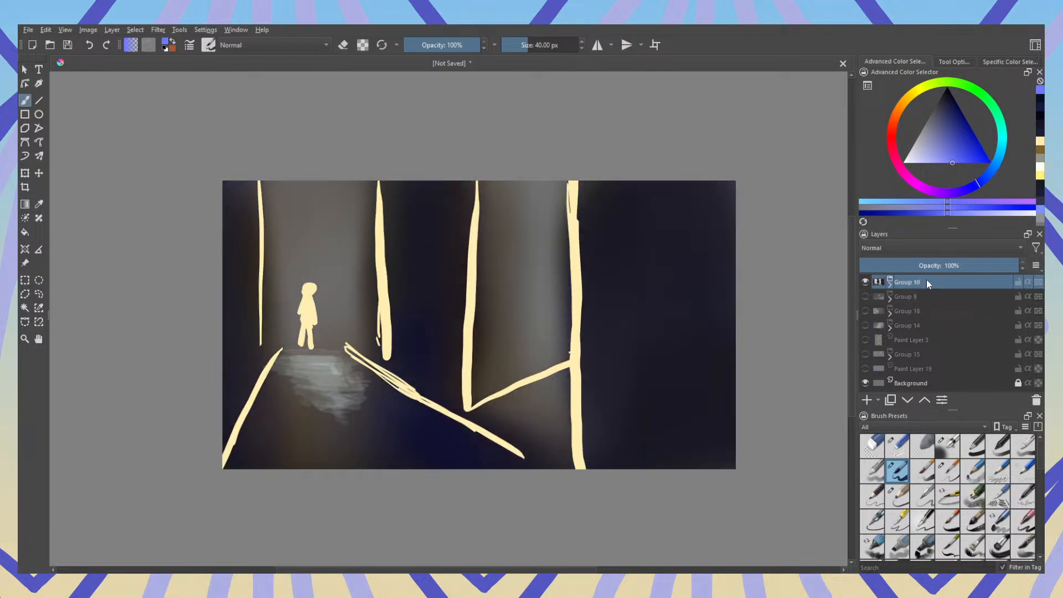
{"action": "left_click", "coordinate": [930, 370]}
{"action": "left_click", "coordinate": [866, 282]}
{"action": "left_click", "coordinate": [865, 369]}
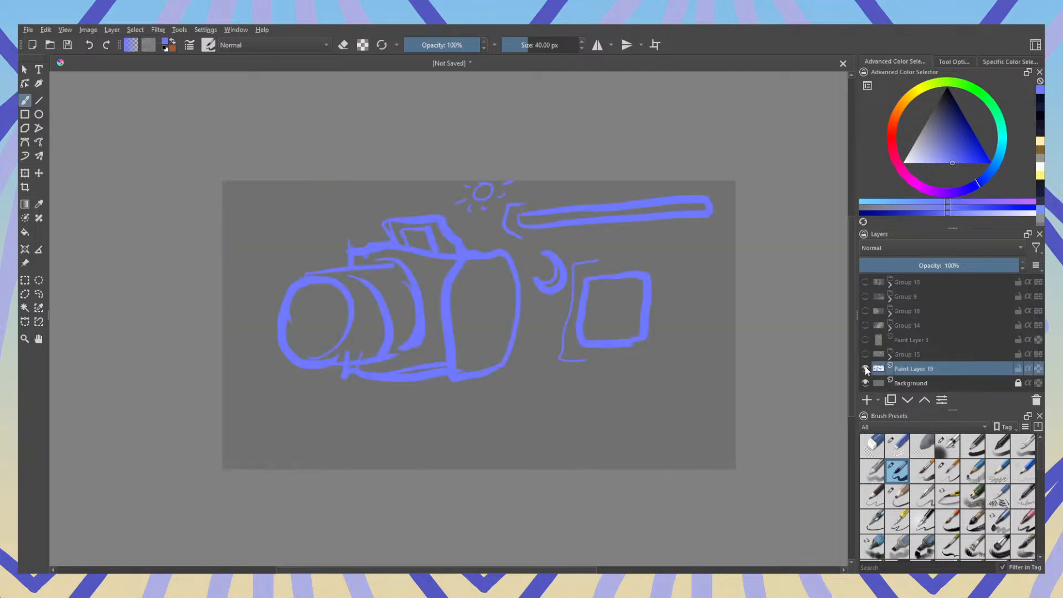
{"action": "left_click", "coordinate": [866, 354]}
{"action": "left_click", "coordinate": [865, 355]}
{"action": "left_click", "coordinate": [865, 369]}
Step: Examine the character sketches in Group 15 and Paint Layer 3, check Group 10 briefly, and leave only Group 15 shown above the Background
{"action": "left_click", "coordinate": [865, 354]}
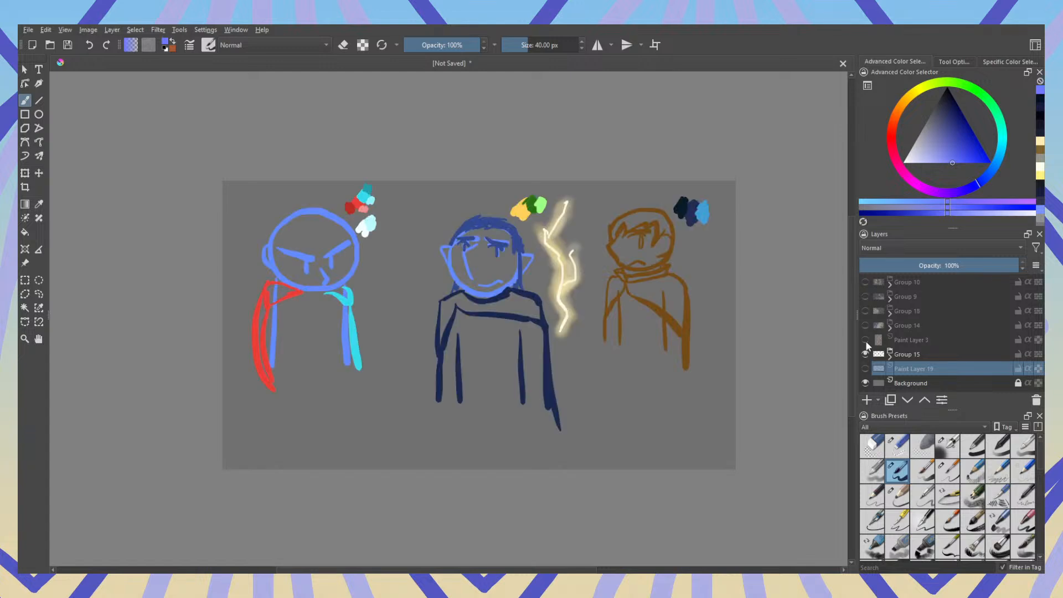
{"action": "left_click", "coordinate": [865, 340]}
{"action": "left_click", "coordinate": [865, 340]}
{"action": "left_click", "coordinate": [866, 354]}
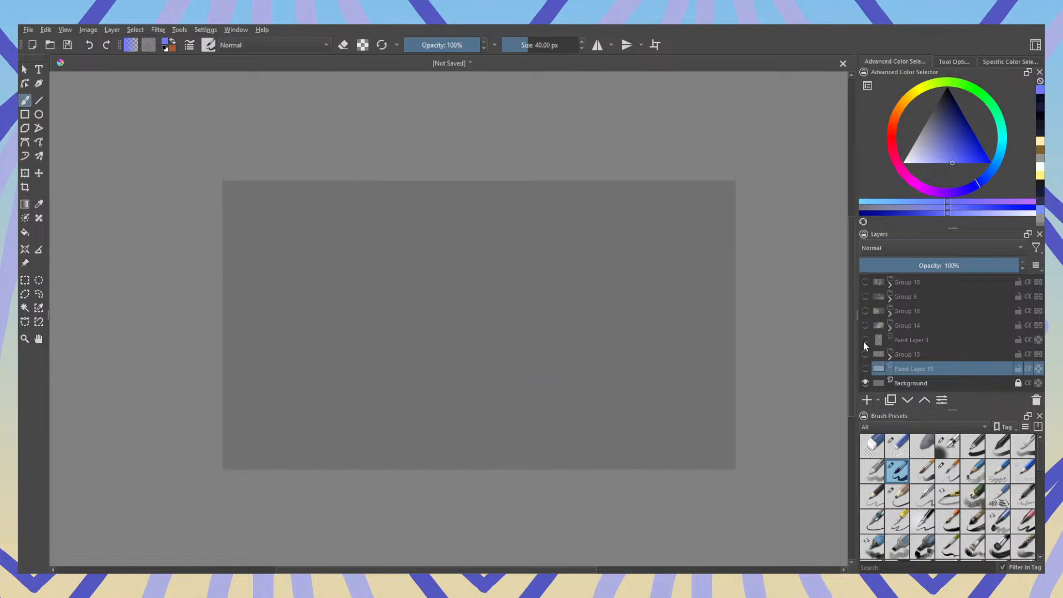
{"action": "left_click", "coordinate": [865, 340]}
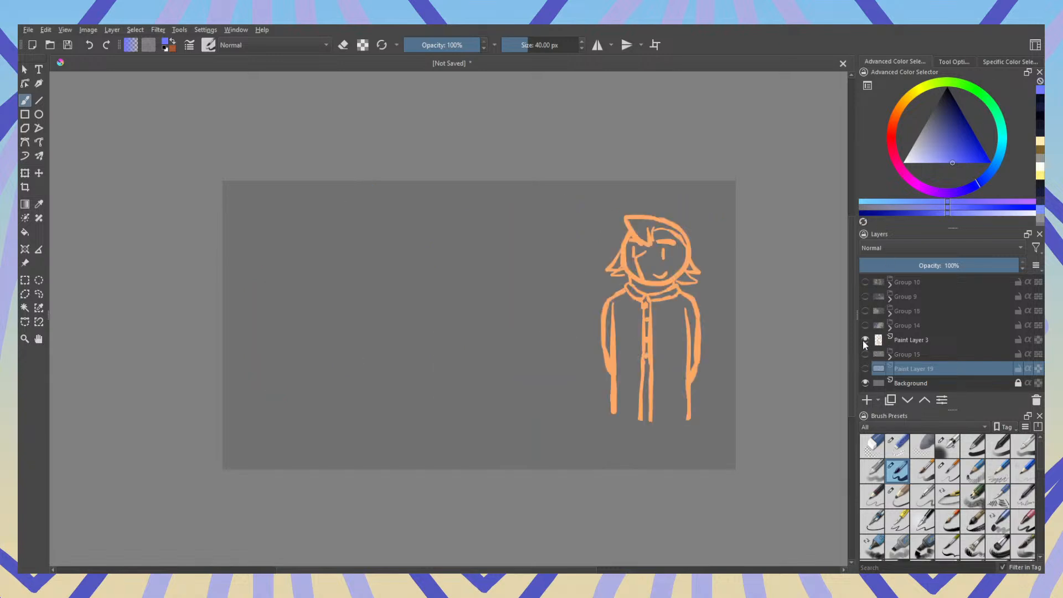
{"action": "left_click", "coordinate": [865, 282]}
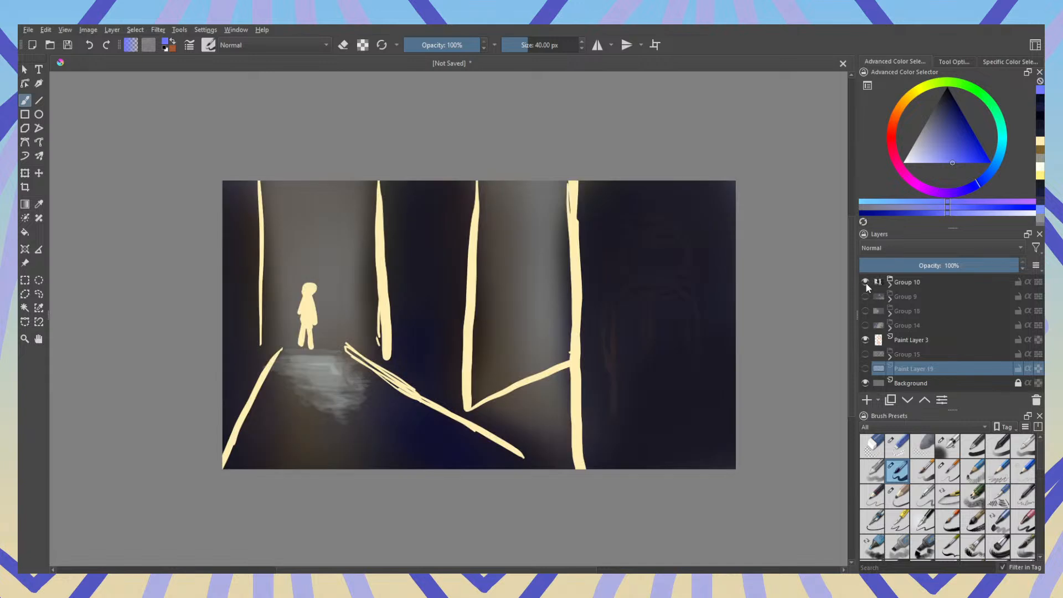
{"action": "left_click", "coordinate": [865, 282]}
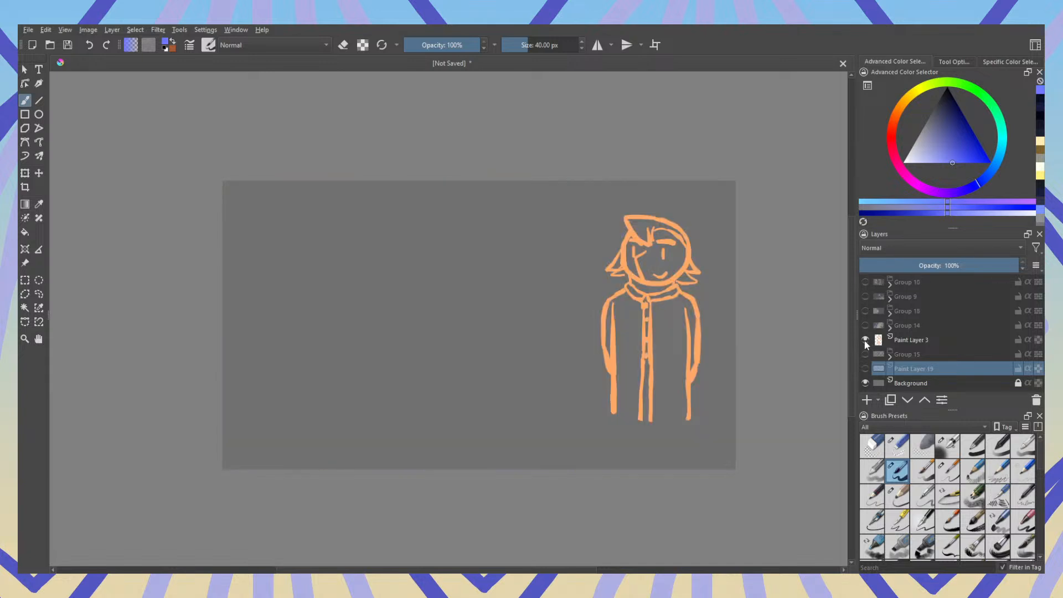
{"action": "left_click", "coordinate": [865, 341]}
{"action": "left_click", "coordinate": [865, 354]}
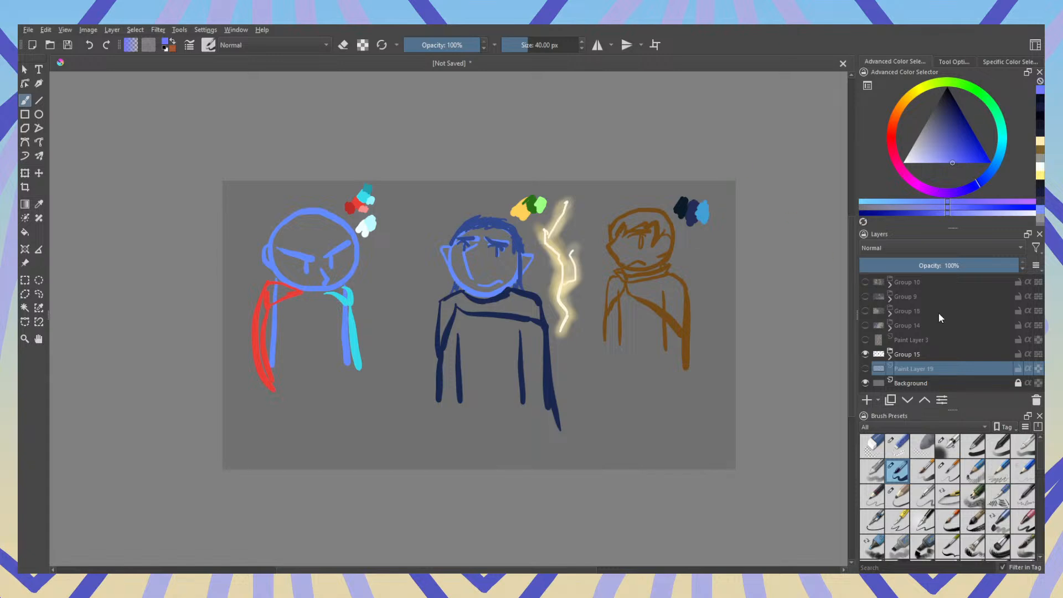
Step: Hide Group 15, view Group 10 and Group 9 one at a time, and check Group 15's character sketches again
{"action": "left_click", "coordinate": [865, 354]}
{"action": "left_click", "coordinate": [865, 282]}
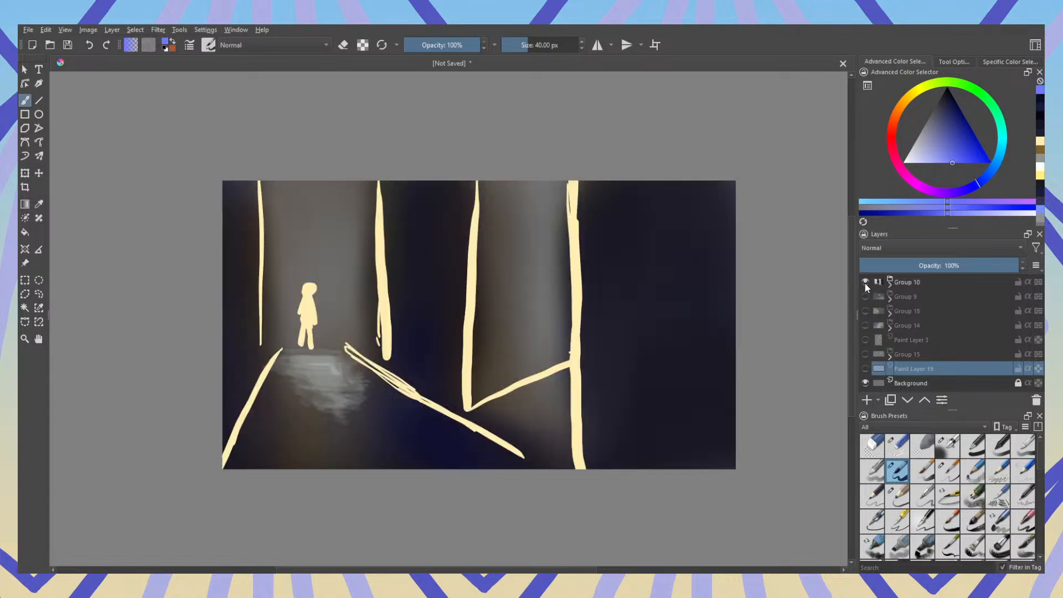
{"action": "left_click", "coordinate": [866, 296]}
{"action": "left_click", "coordinate": [864, 282]}
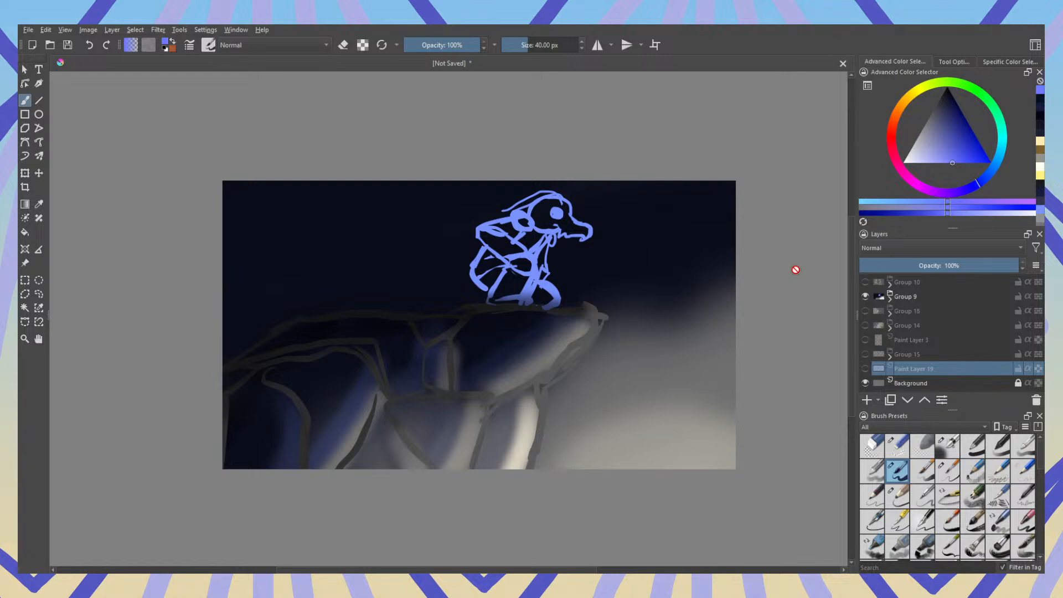
{"action": "left_click", "coordinate": [866, 297]}
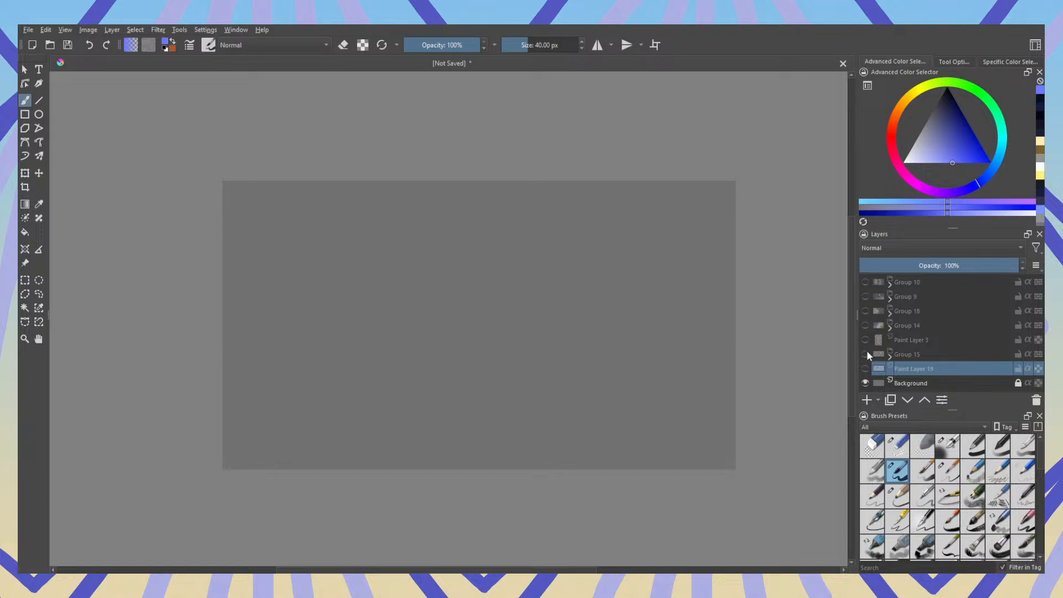
{"action": "left_click", "coordinate": [866, 354]}
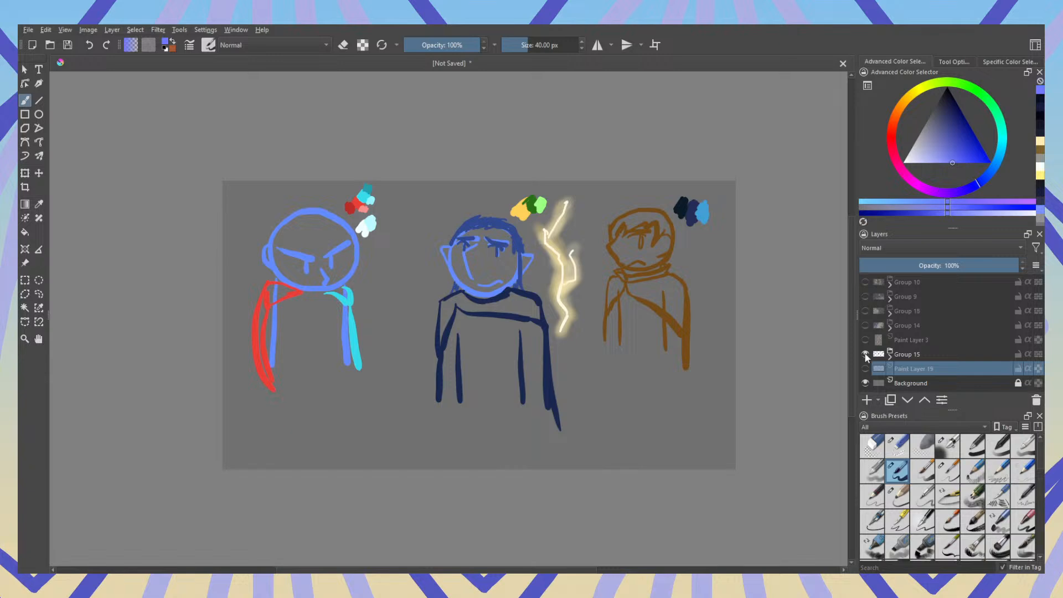
{"action": "left_click", "coordinate": [865, 355]}
Step: View the scene sketches in Group 10, Group 9, Group 14 and Group 18 in turn, hiding each one after viewing
{"action": "left_click", "coordinate": [866, 282]}
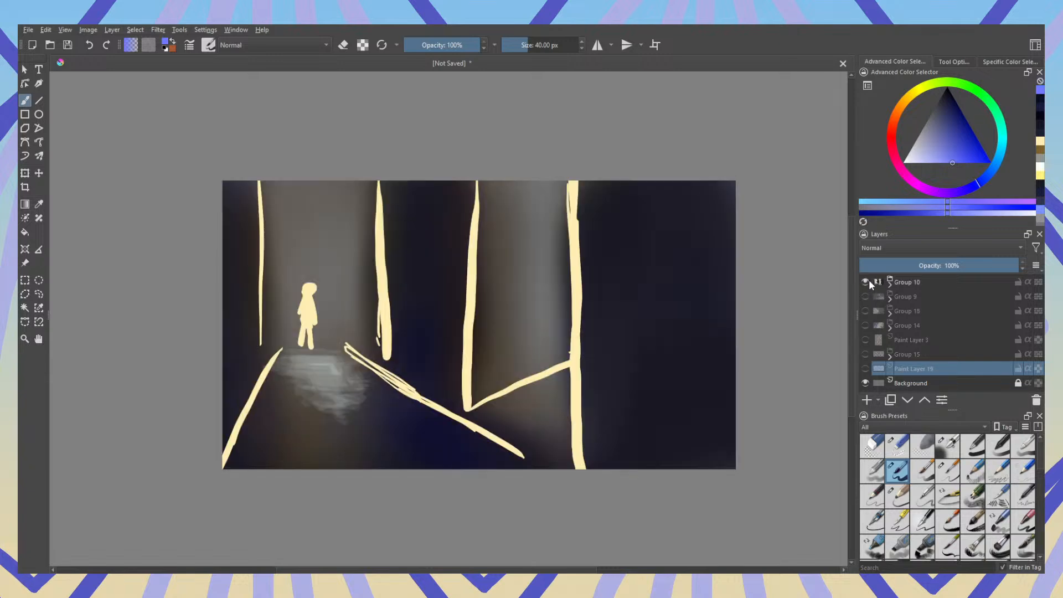
{"action": "left_click", "coordinate": [867, 282]}
{"action": "left_click", "coordinate": [866, 297]}
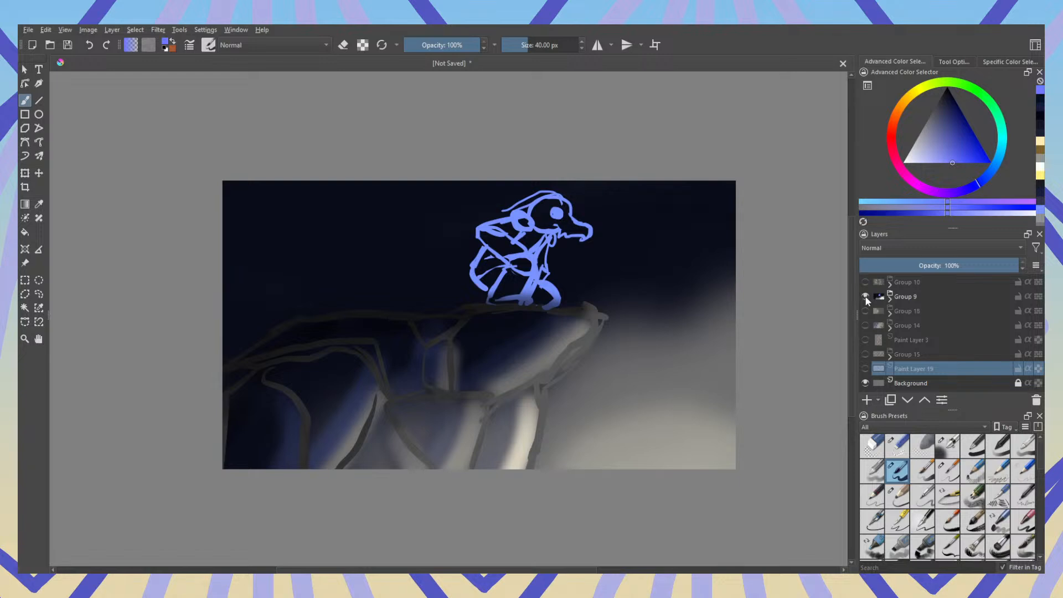
{"action": "left_click", "coordinate": [866, 296]}
{"action": "left_click", "coordinate": [866, 326]}
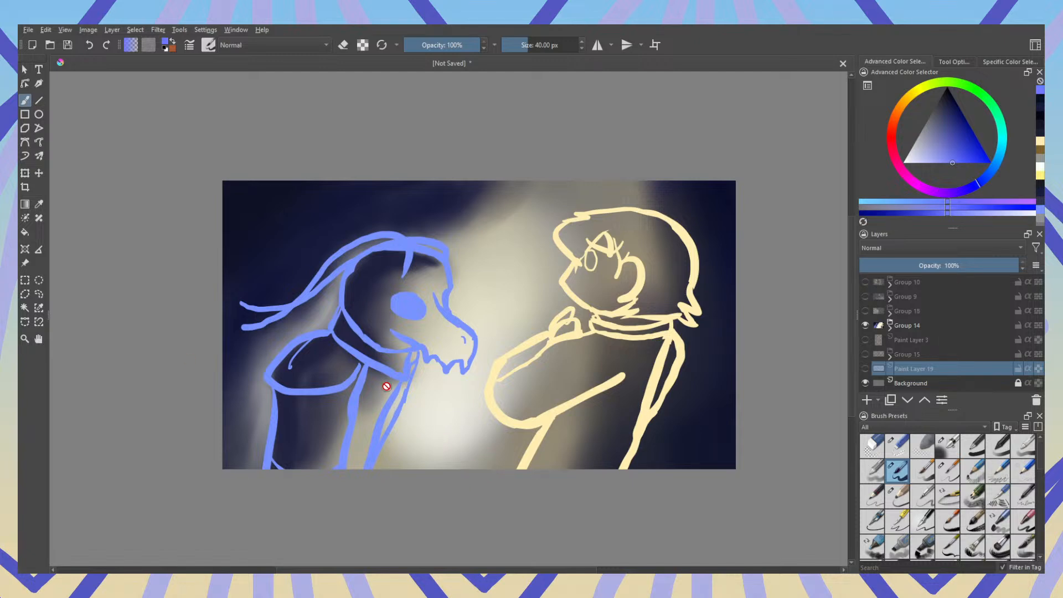
{"action": "left_click", "coordinate": [865, 326]}
{"action": "left_click", "coordinate": [865, 311]}
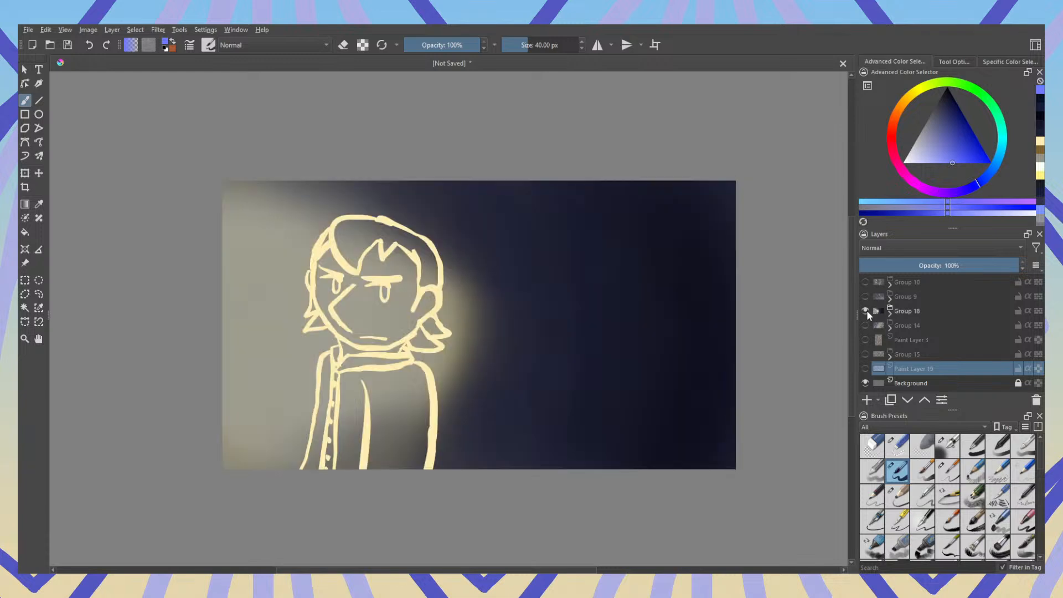
{"action": "left_click", "coordinate": [866, 311]}
{"action": "left_click", "coordinate": [866, 311]}
{"action": "left_click", "coordinate": [865, 311]}
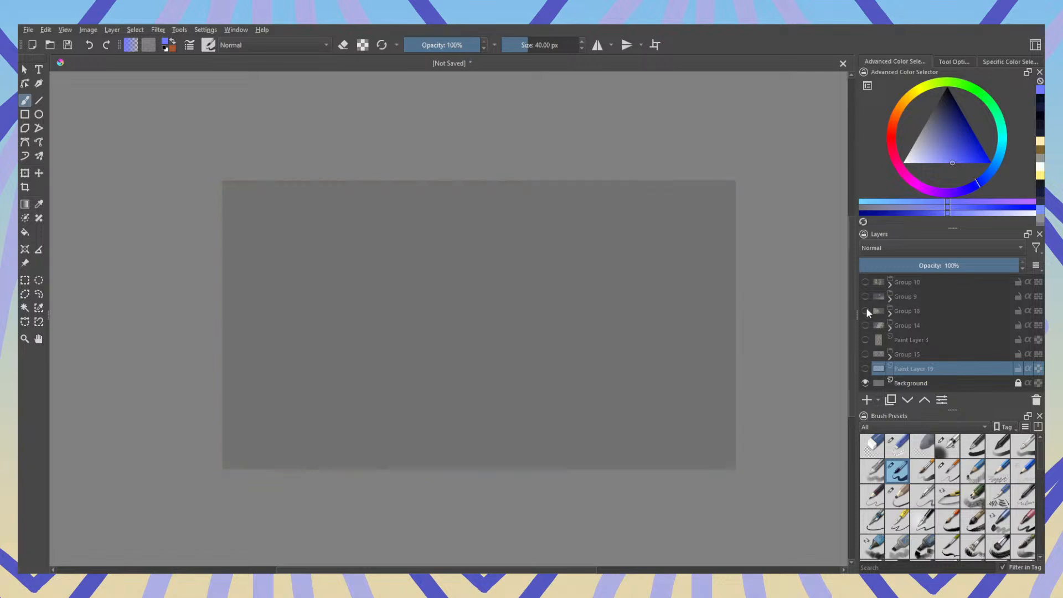
Step: View Group 9's cliff scene and Group 10's corridor scene separately, leaving both groups hidden
{"action": "left_click", "coordinate": [865, 296]}
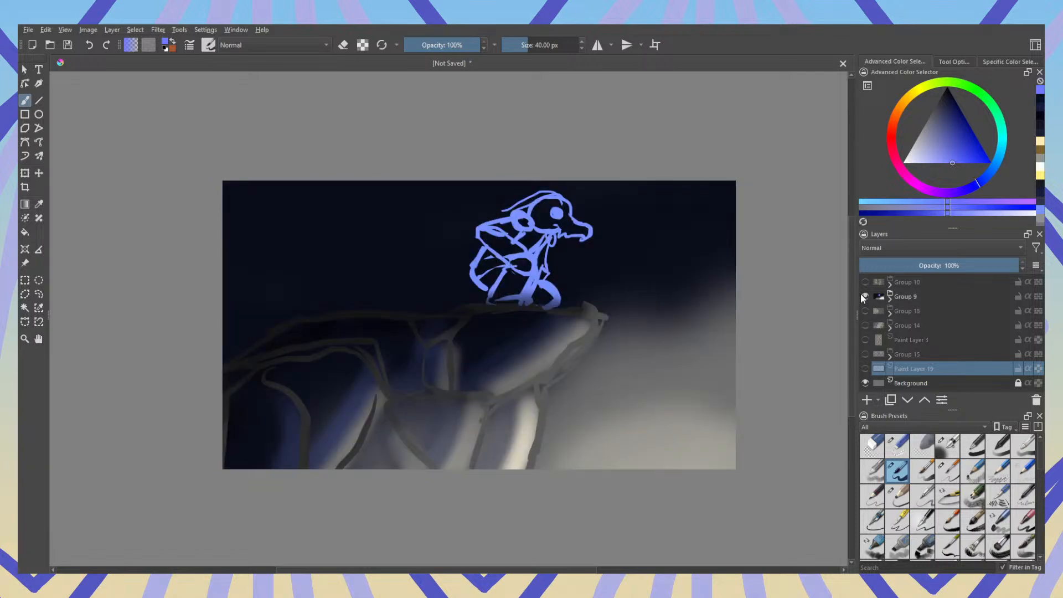
{"action": "left_click", "coordinate": [864, 295]}
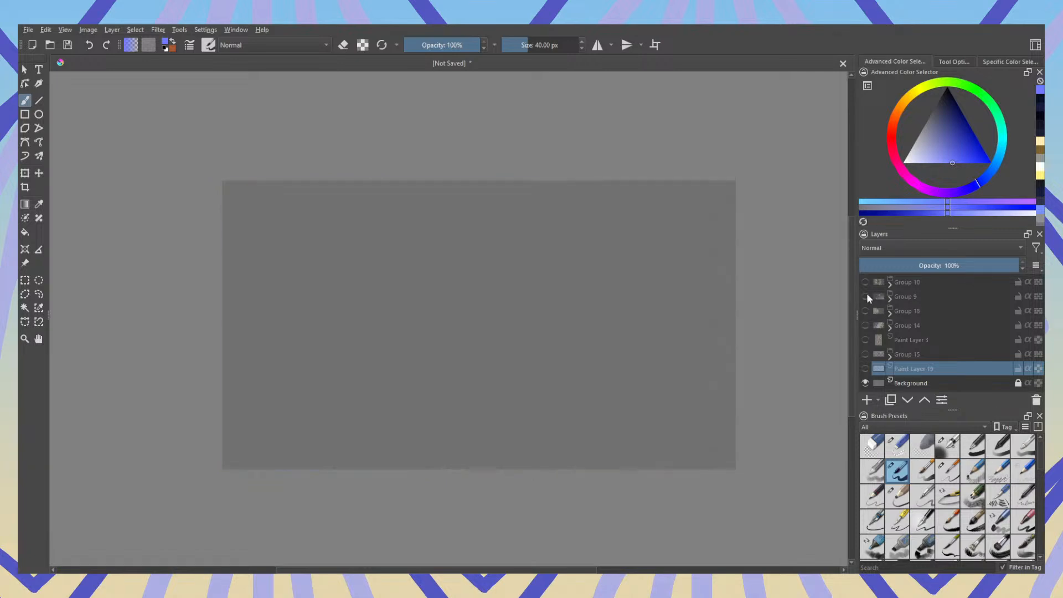
{"action": "left_click", "coordinate": [867, 281]}
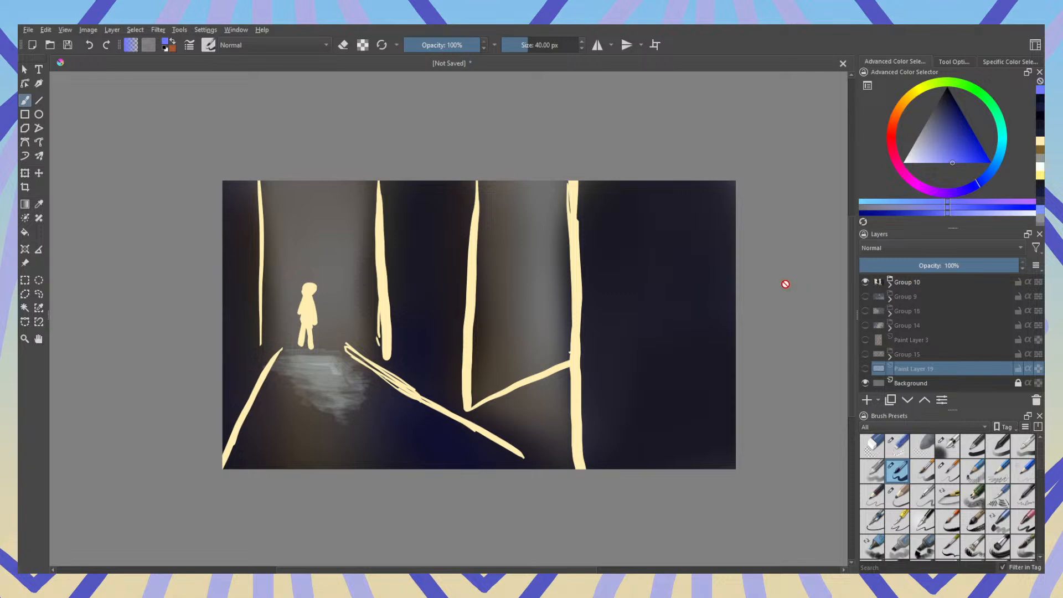
{"action": "left_click", "coordinate": [866, 282]}
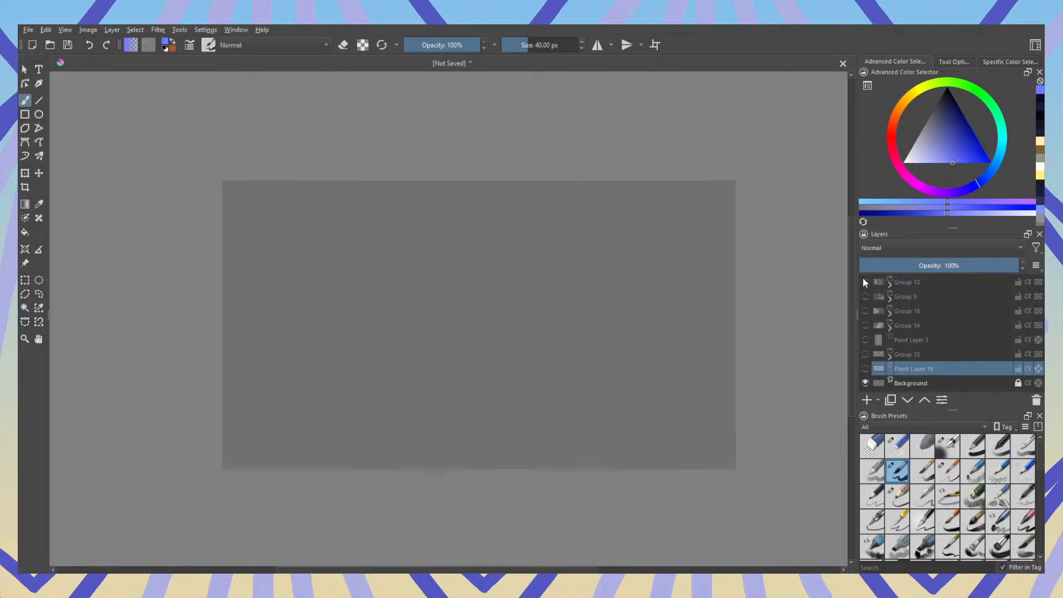
Step: View the sketches in Group 15, Paint Layer 3 and Group 14 one at a time, leaving all three hidden
{"action": "left_click", "coordinate": [866, 354]}
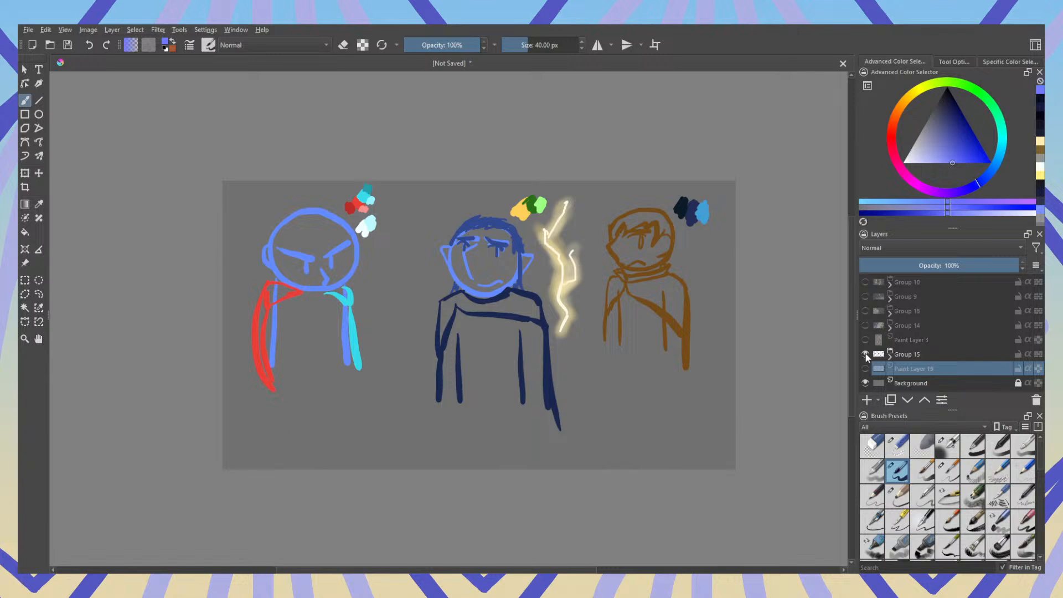
{"action": "left_click", "coordinate": [866, 355]}
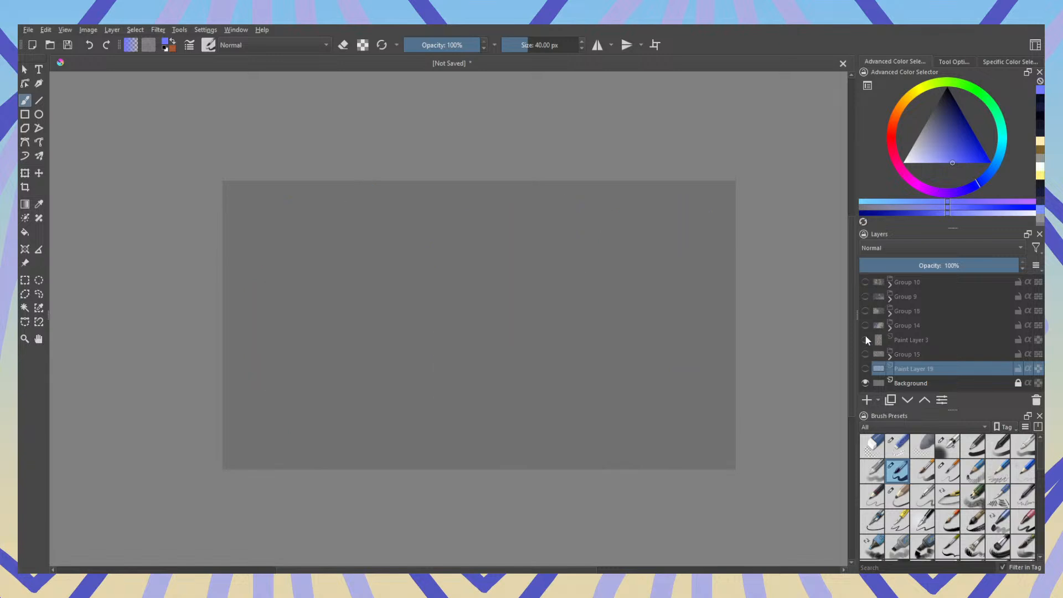
{"action": "left_click", "coordinate": [866, 340]}
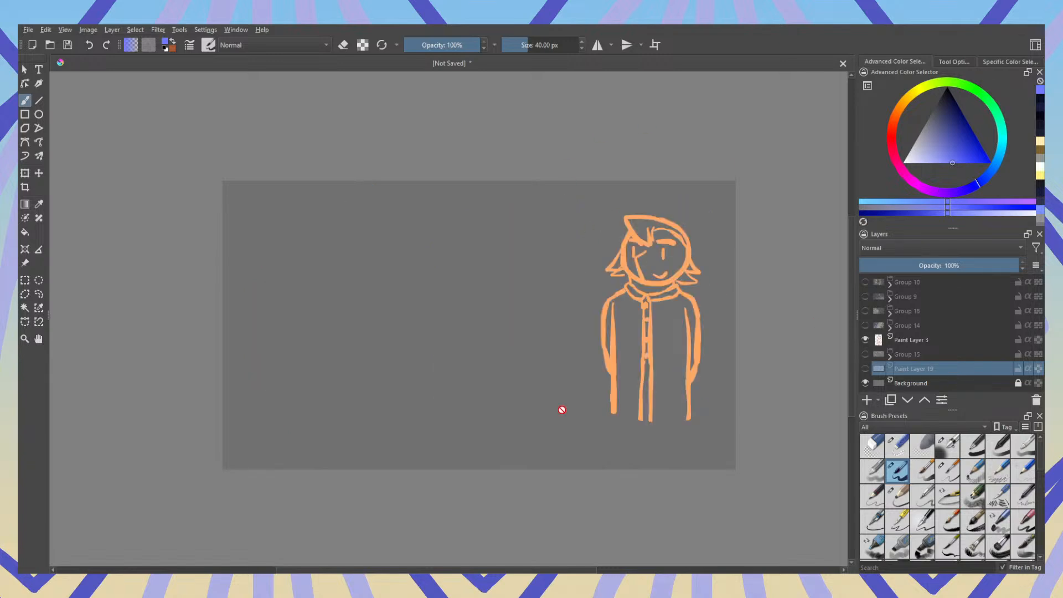
{"action": "left_click", "coordinate": [865, 339]}
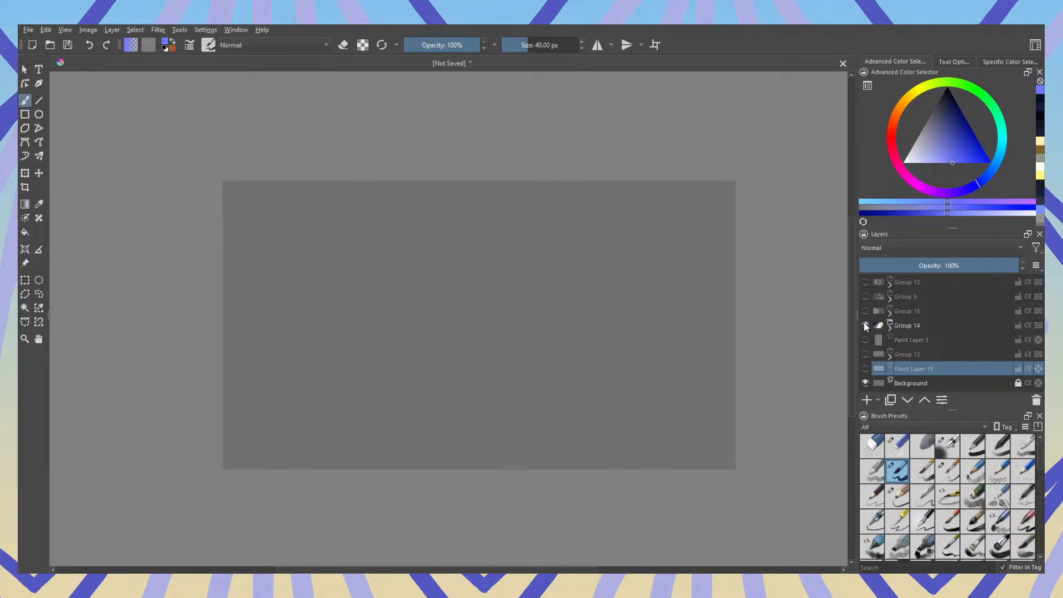
{"action": "left_click", "coordinate": [866, 326]}
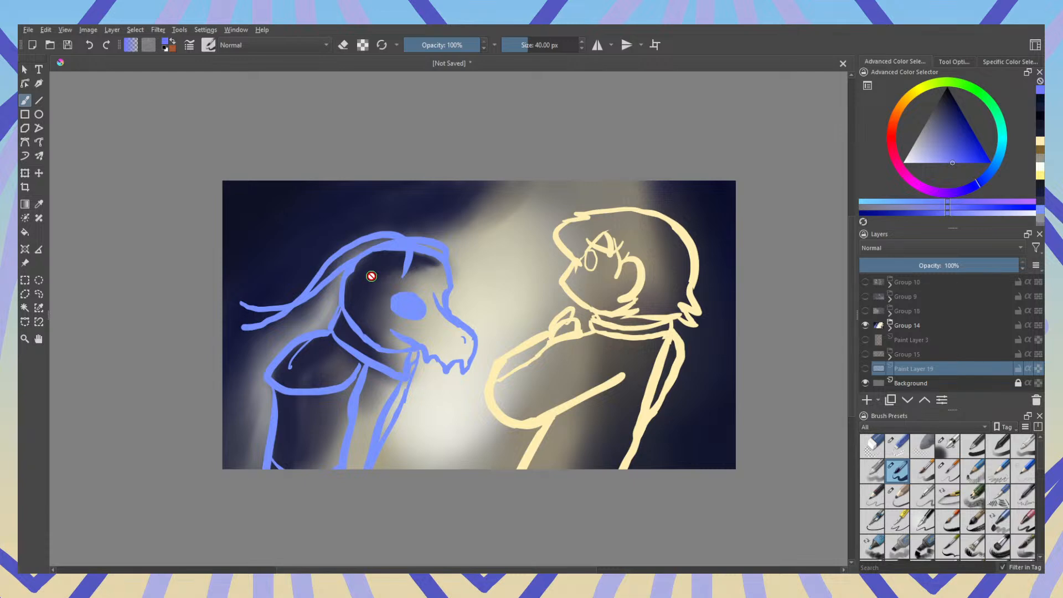
{"action": "left_click", "coordinate": [865, 326]}
Step: Show Paint Layer 19 together with Group 15, view Group 15's three characters alone, and hide both
{"action": "left_click", "coordinate": [865, 369]}
{"action": "left_click", "coordinate": [865, 354]}
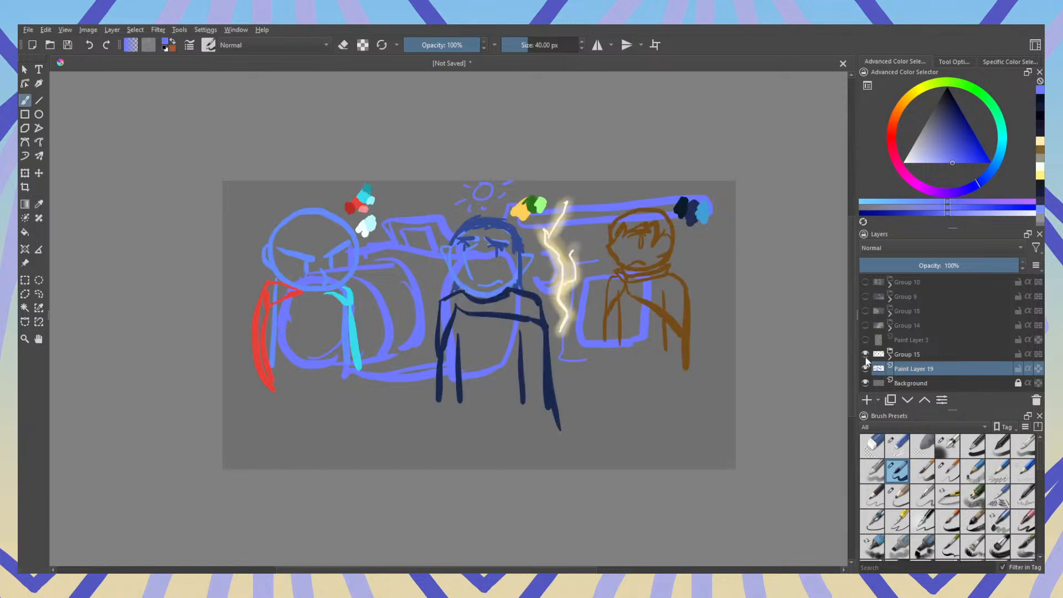
{"action": "left_click", "coordinate": [865, 368]}
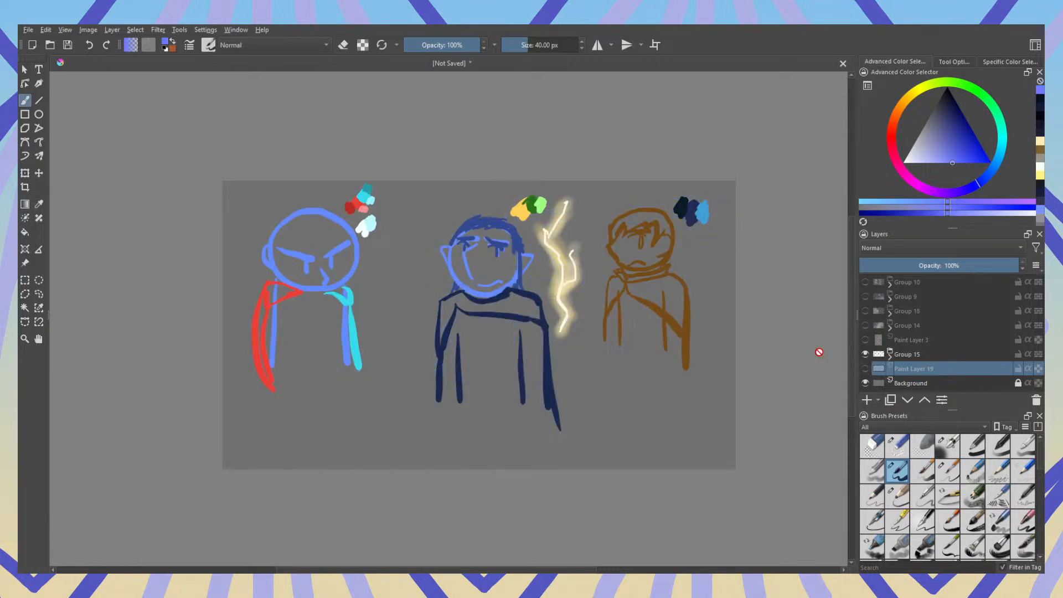
{"action": "left_click", "coordinate": [866, 354]}
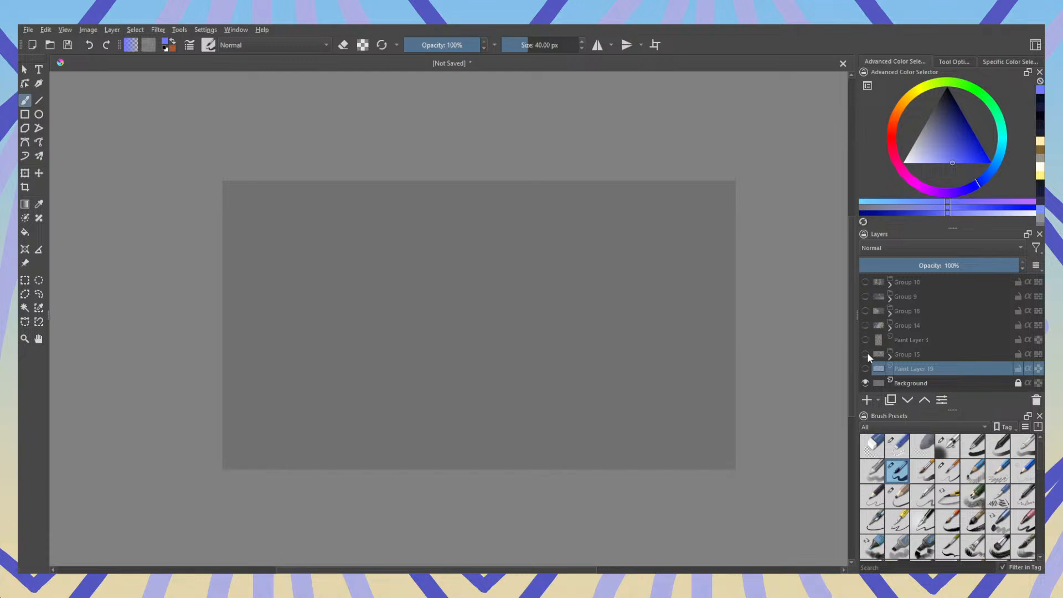
{"action": "left_click", "coordinate": [867, 354]}
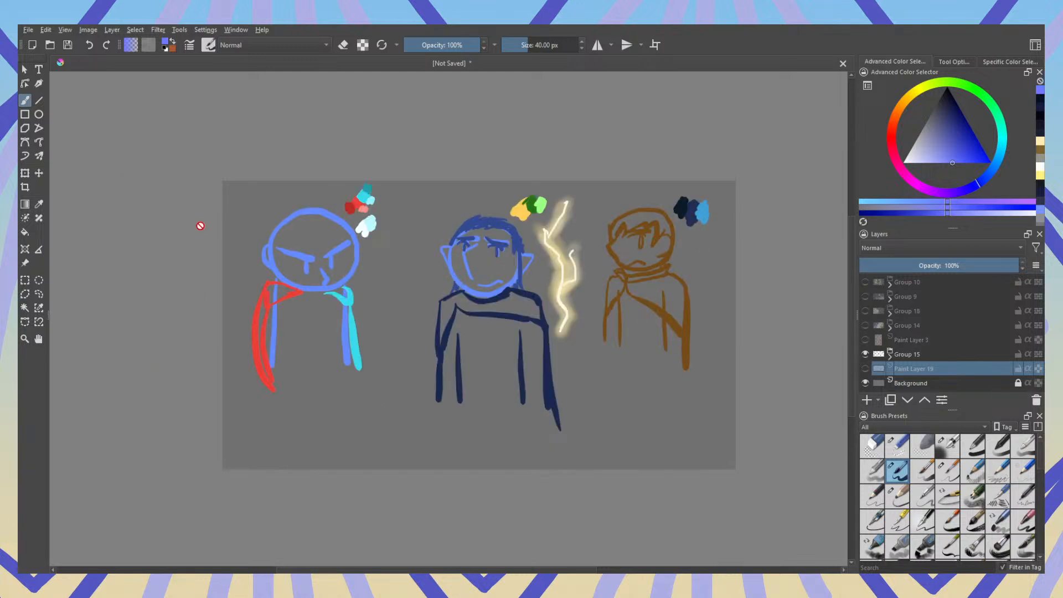
{"action": "left_click", "coordinate": [865, 354]}
Step: Show Paint Layer 3 with Group 15, move the orange character between the red-caped and navy-cloaked characters, and return to the Freehand Brush
{"action": "left_click", "coordinate": [866, 340]}
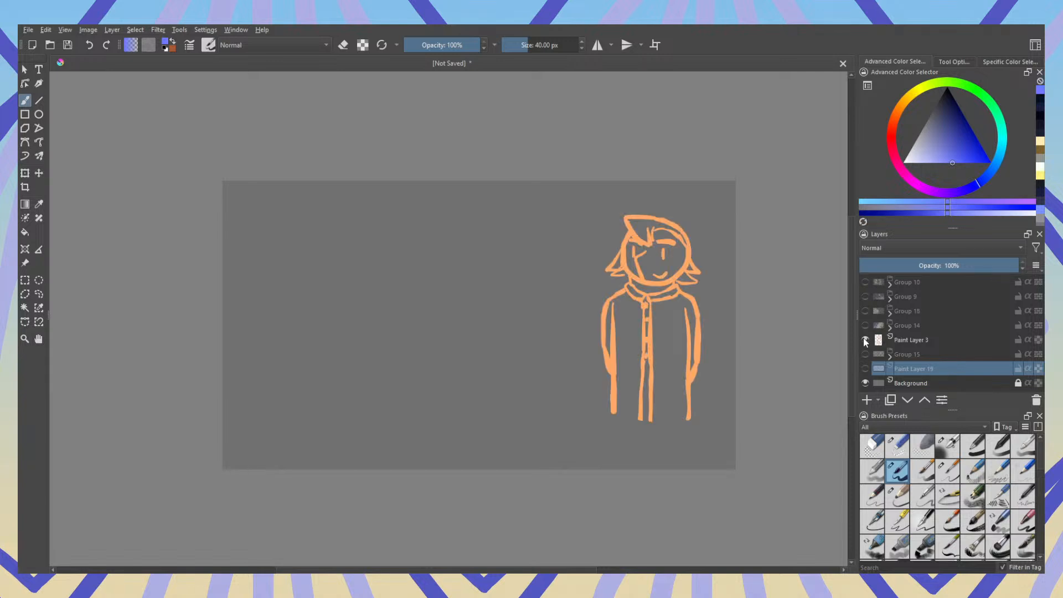
{"action": "left_click", "coordinate": [866, 354]}
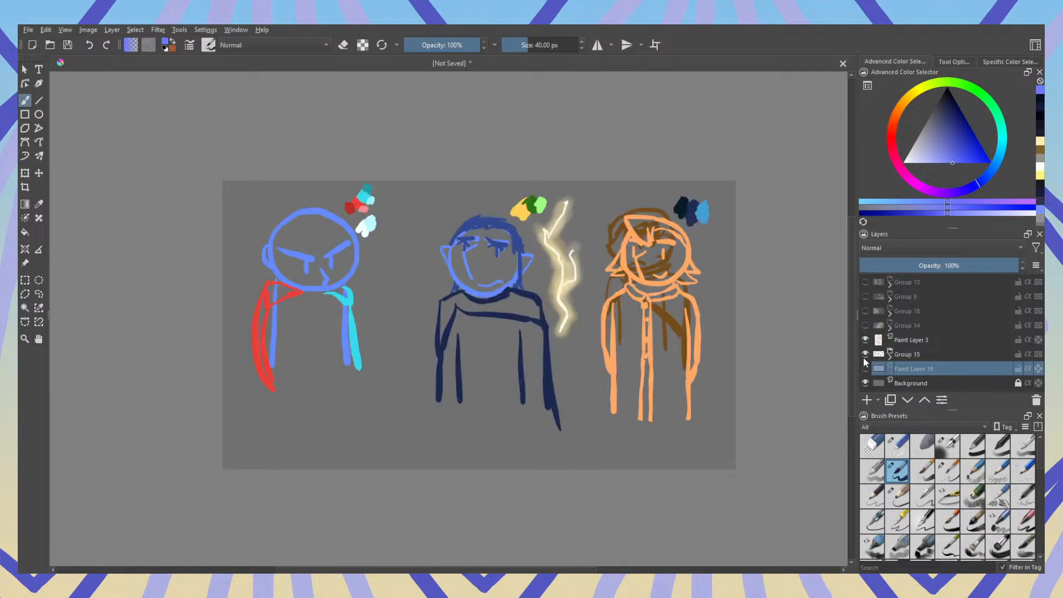
{"action": "left_click", "coordinate": [906, 338]}
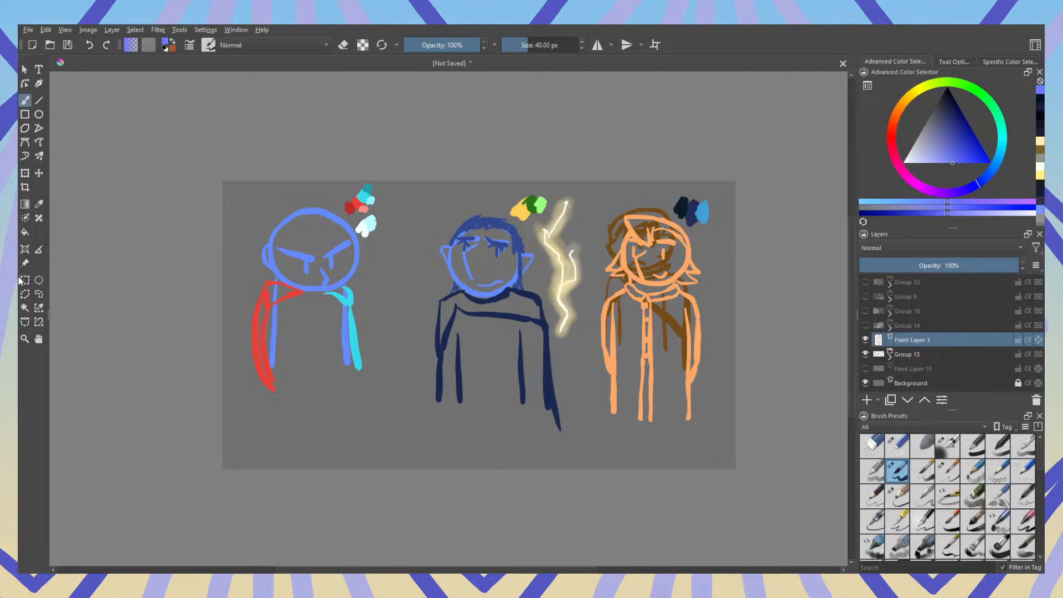
{"action": "left_click", "coordinate": [25, 173]}
{"action": "left_click_drag", "start_coordinate": [464, 370], "coordinate": [391, 366]}
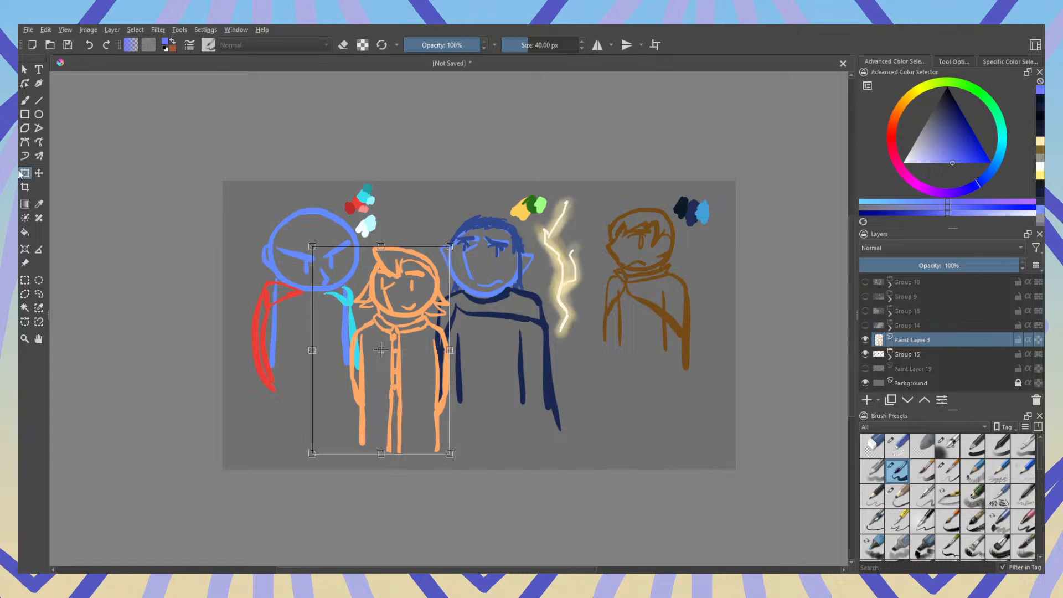
{"action": "left_click", "coordinate": [40, 295]}
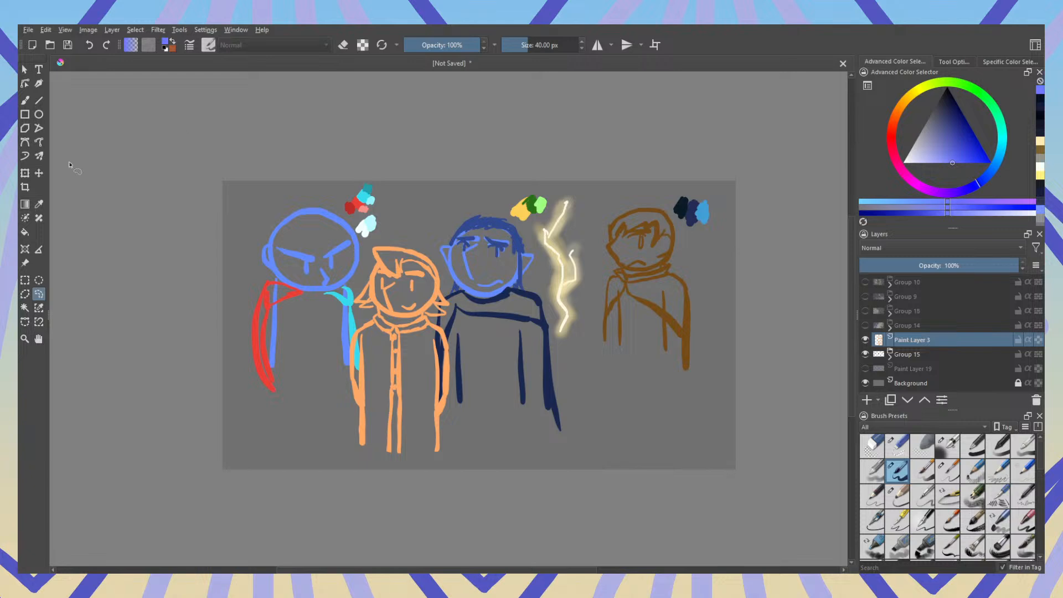
{"action": "left_click", "coordinate": [25, 99]}
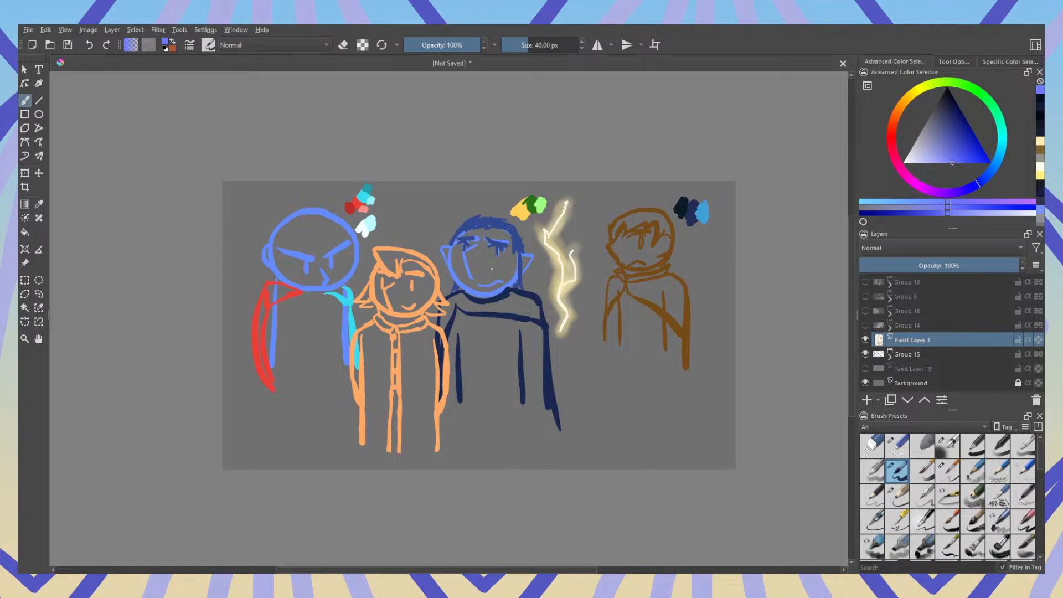
{"action": "scroll", "coordinate": [492, 269], "scroll_direction": "up", "scroll_amount": 4}
{"action": "scroll", "coordinate": [488, 295], "scroll_direction": "down", "scroll_amount": 4}
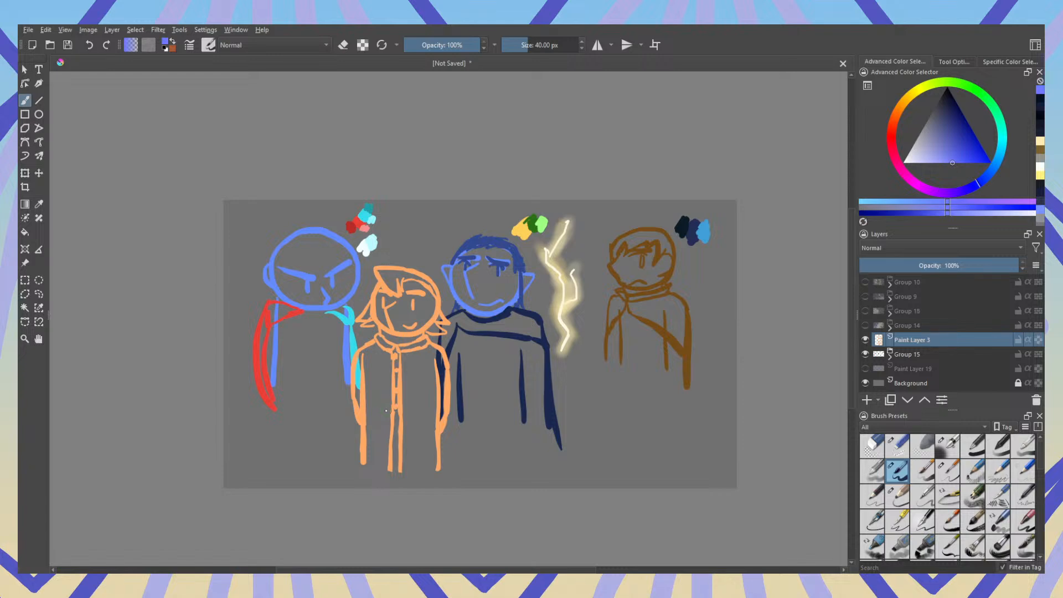
Step: Select Group 14, hide Paint Layer 3 and Group 15, and show Group 14 alone above the Background
{"action": "left_click", "coordinate": [916, 326]}
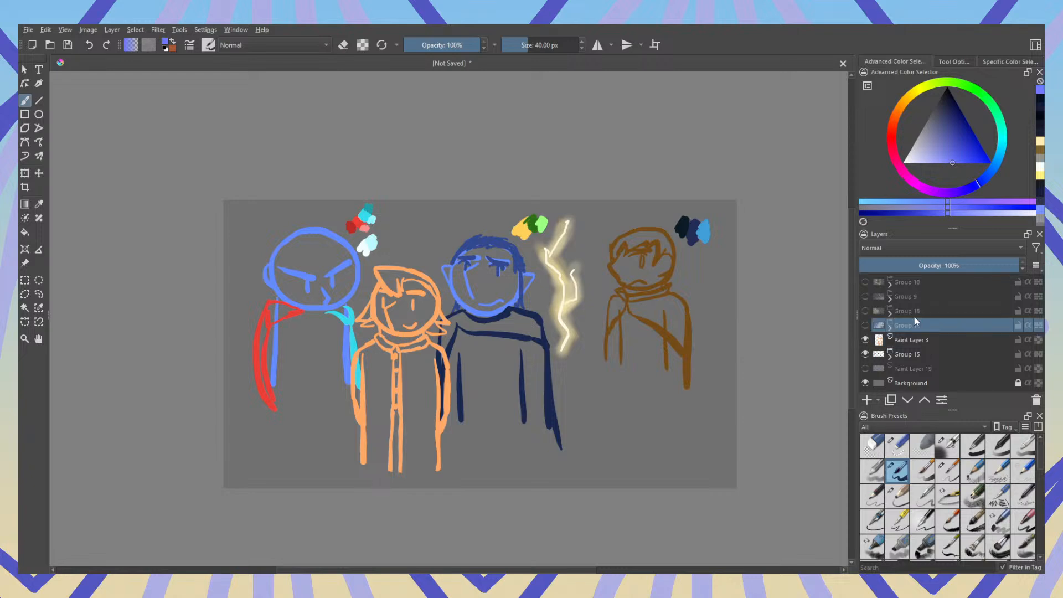
{"action": "left_click", "coordinate": [864, 340]}
{"action": "left_click", "coordinate": [865, 353]}
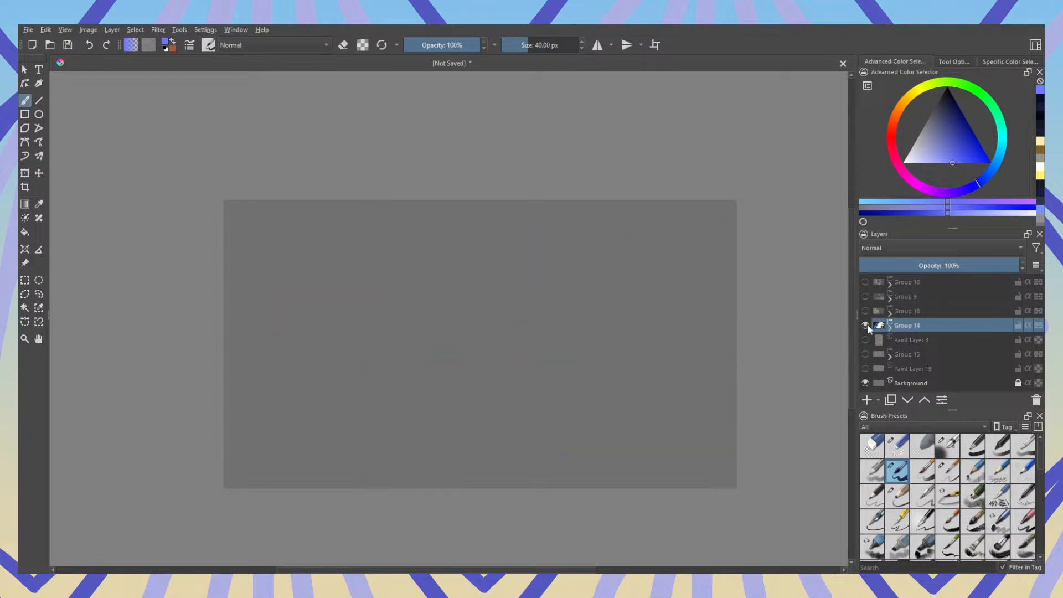
{"action": "left_click", "coordinate": [865, 325]}
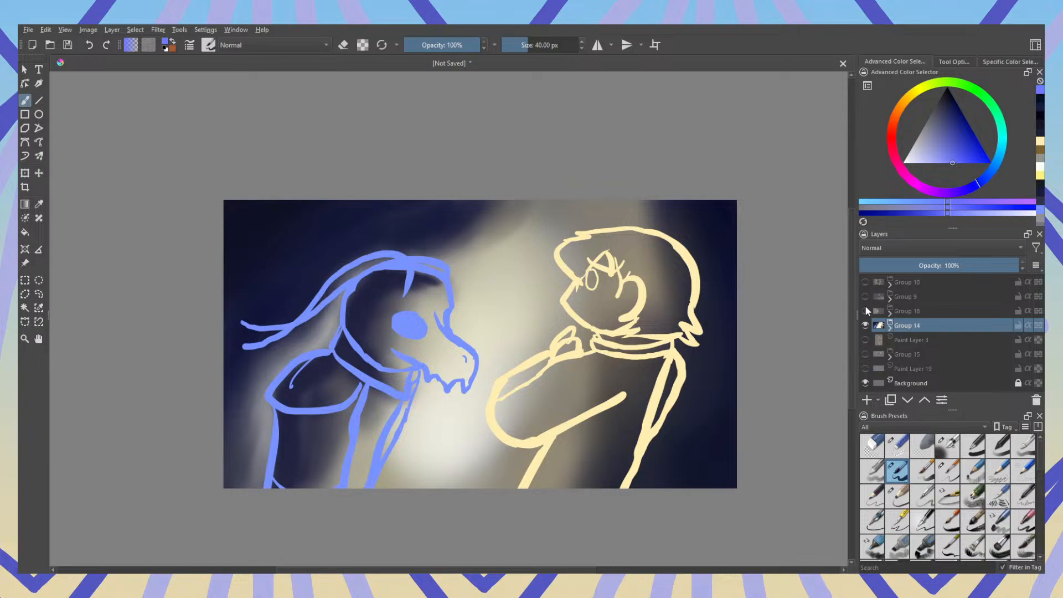
Step: Show Paint Layer 3 and Group 15 again beneath Group 14, and select those two layers together
{"action": "left_click", "coordinate": [864, 340]}
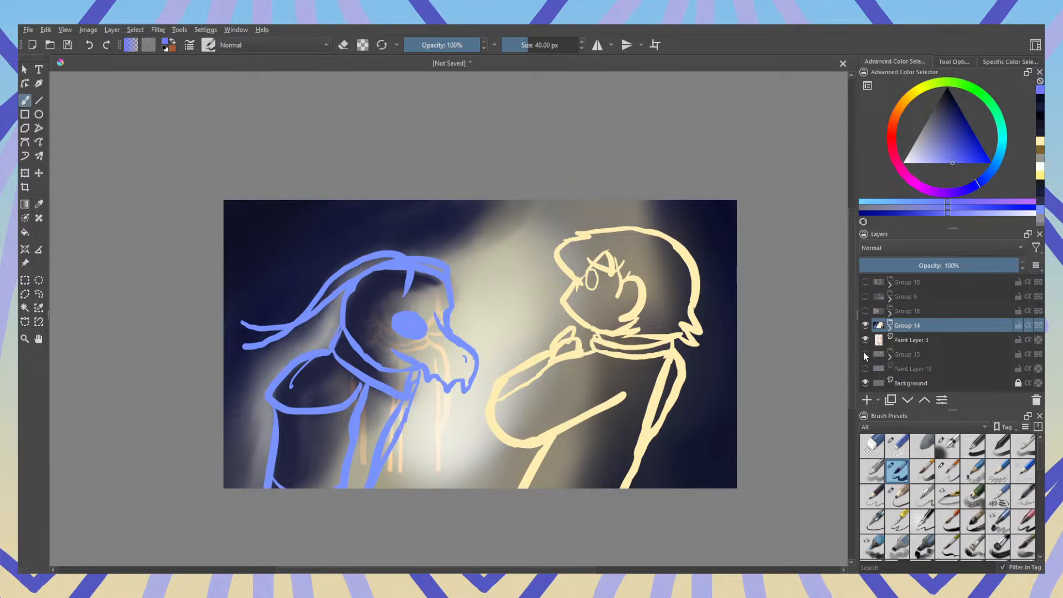
{"action": "left_click", "coordinate": [865, 354]}
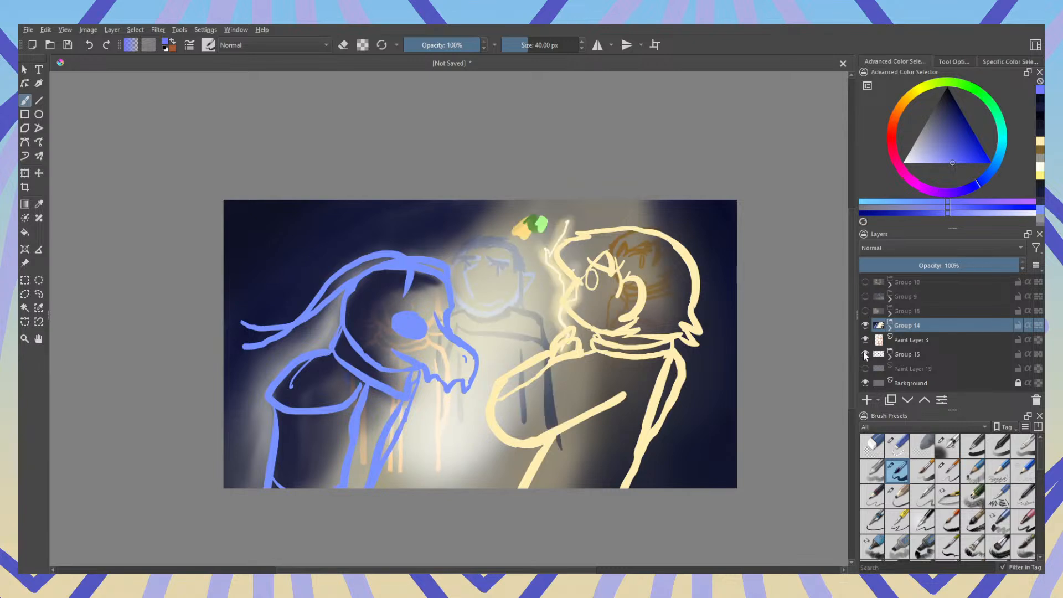
{"action": "left_click", "coordinate": [929, 355], "text": "shift"}
{"action": "left_click", "coordinate": [926, 322], "text": "ctrl"}
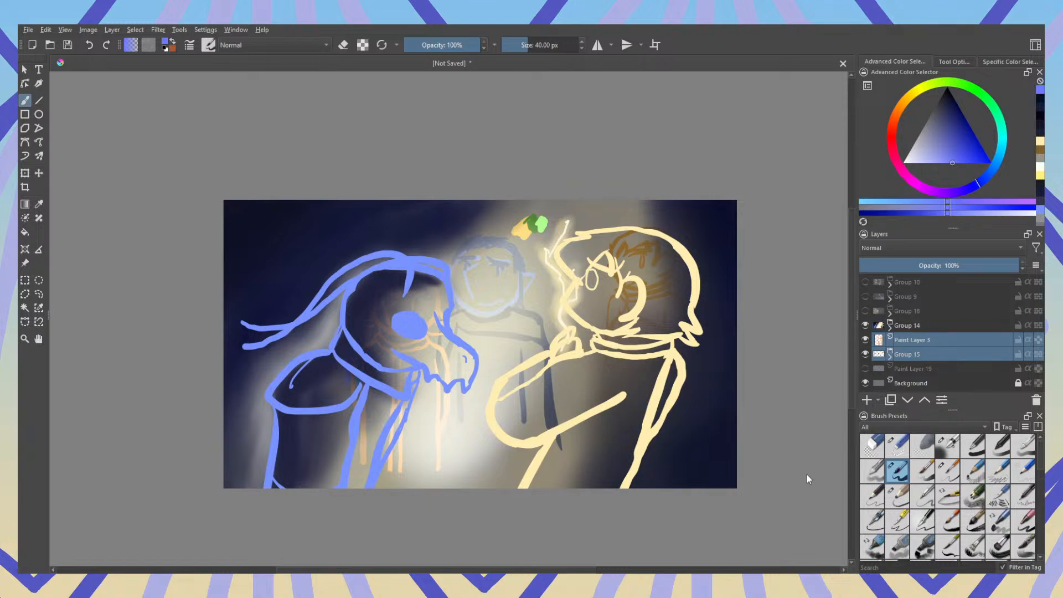
Step: Group Paint Layer 3 and Group 15 together, collapse the new group, and hide Group 14
{"action": "key", "text": "ctrl+g"}
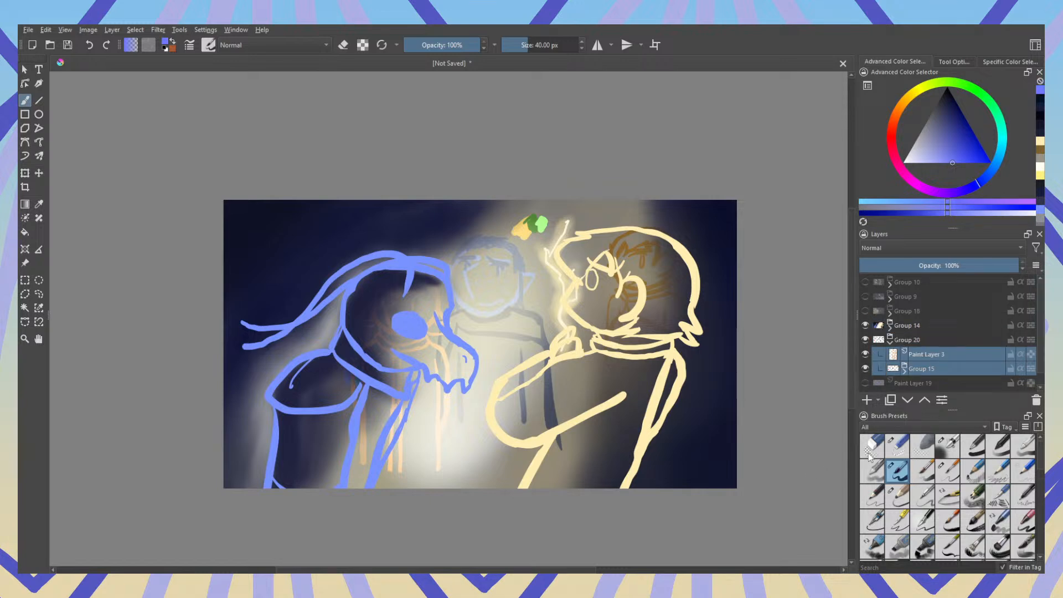
{"action": "left_click", "coordinate": [890, 341]}
{"action": "left_click", "coordinate": [866, 326]}
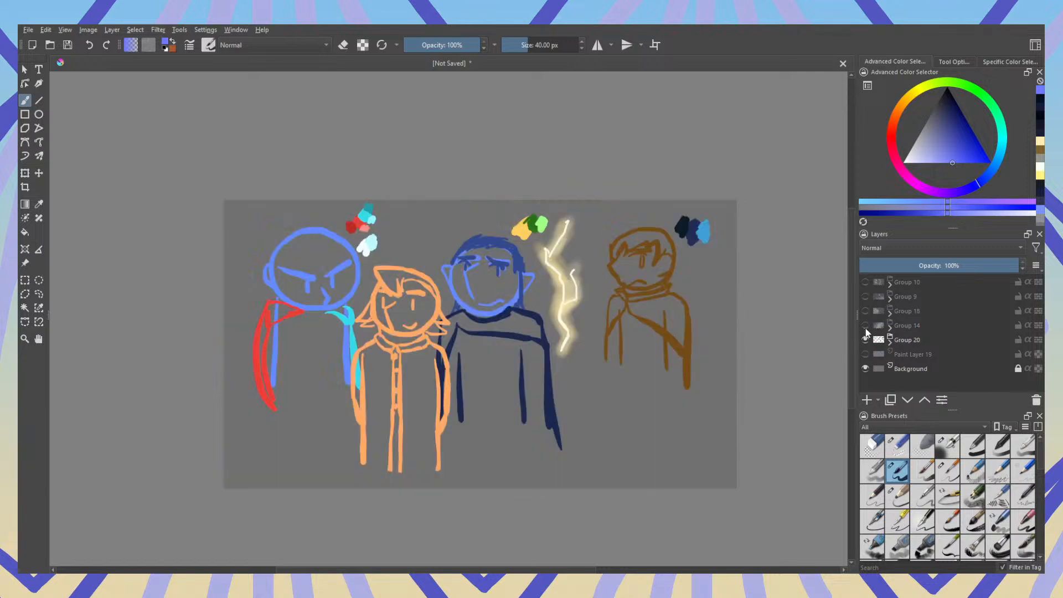
Step: Compare the Group 20 character lineup with the Group 14 scene, and leave both groups hidden
{"action": "left_click", "coordinate": [865, 340]}
{"action": "left_click", "coordinate": [865, 341]}
{"action": "left_click", "coordinate": [866, 340]}
{"action": "left_click", "coordinate": [866, 326]}
{"action": "left_click", "coordinate": [866, 326]}
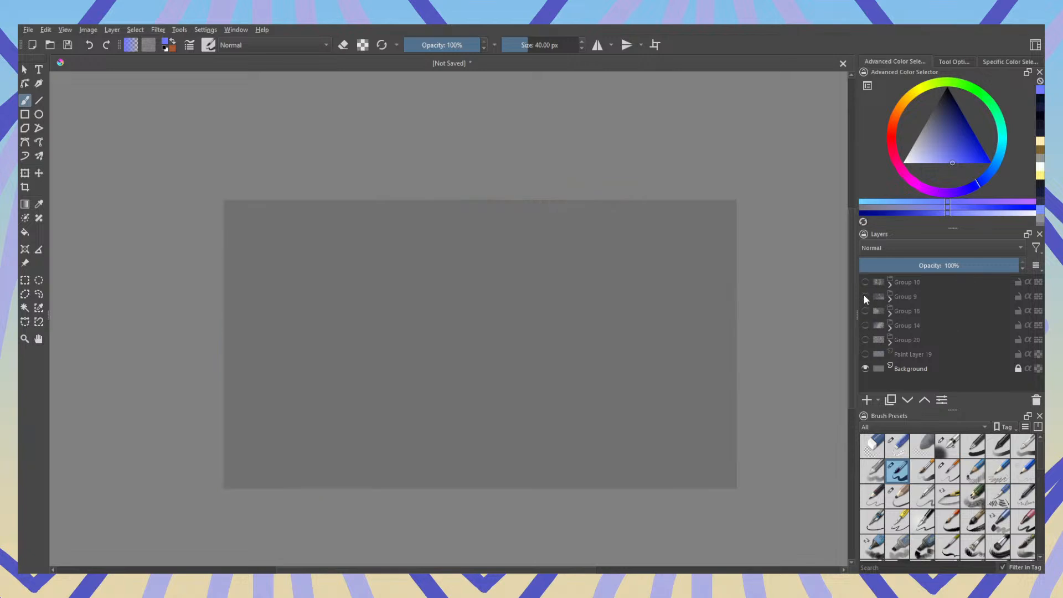
Step: View the Group 10 corridor scene and the Group 9 cliff scene separately, and leave both hidden
{"action": "left_click", "coordinate": [866, 282]}
{"action": "left_click", "coordinate": [865, 282]}
{"action": "left_click", "coordinate": [866, 296]}
{"action": "left_click", "coordinate": [865, 297]}
{"action": "left_click", "coordinate": [865, 296]}
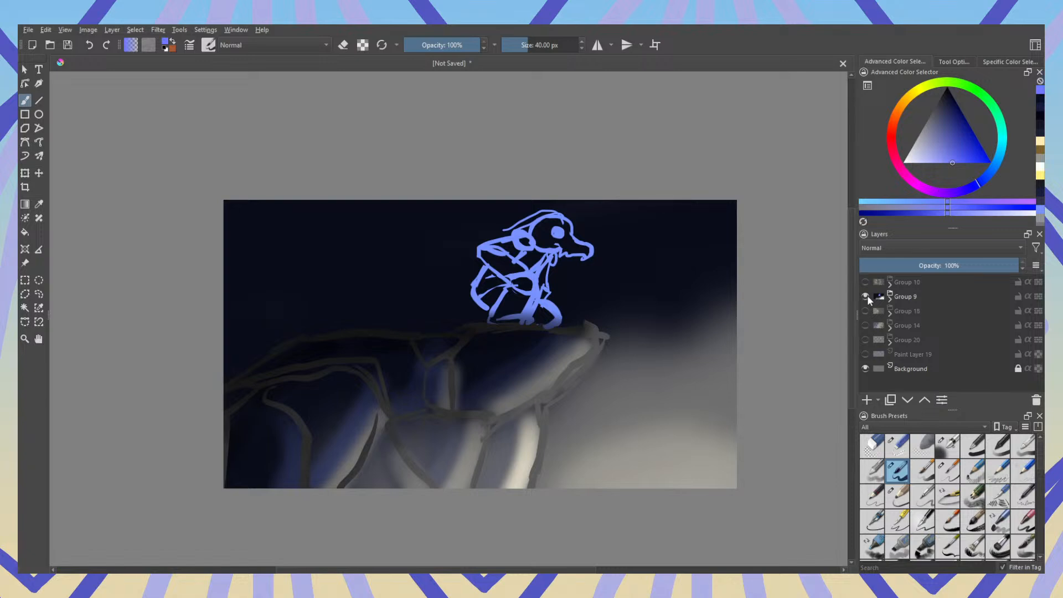
{"action": "left_click", "coordinate": [866, 297]}
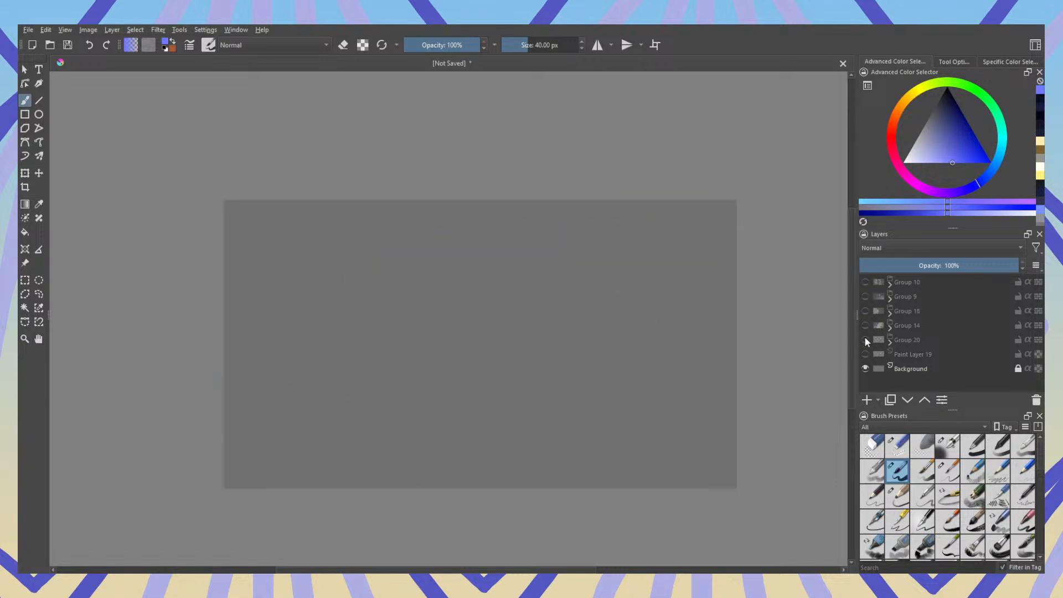
Step: Review Group 20, Group 18, Group 9 and Group 10 one at a time, hiding each after viewing
{"action": "left_click", "coordinate": [866, 340]}
{"action": "left_click", "coordinate": [866, 340]}
{"action": "left_click", "coordinate": [866, 311]}
{"action": "left_click", "coordinate": [866, 311]}
{"action": "left_click", "coordinate": [866, 297]}
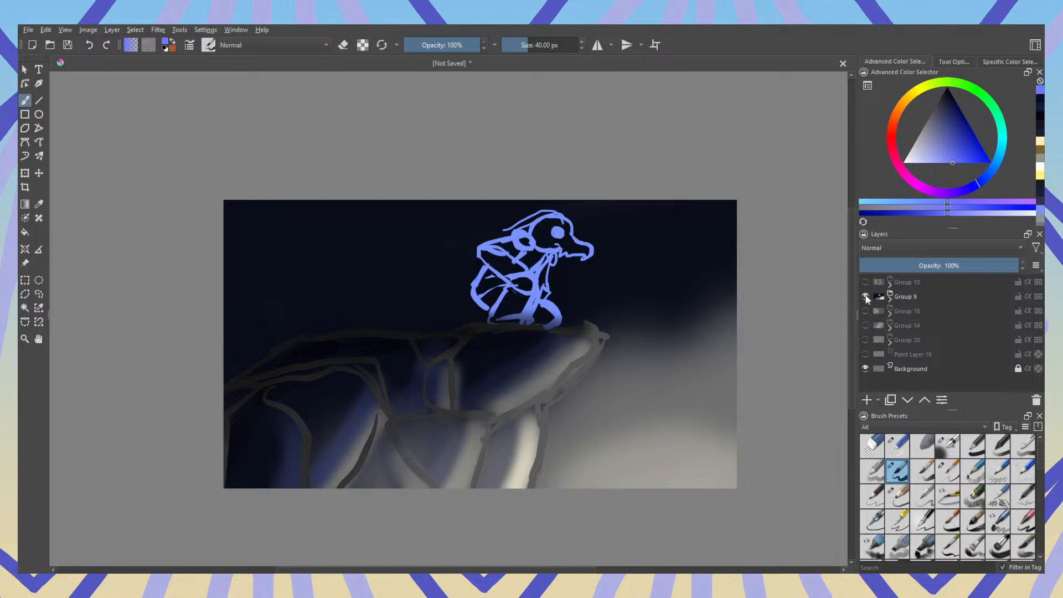
{"action": "left_click", "coordinate": [865, 297]}
{"action": "left_click", "coordinate": [865, 282]}
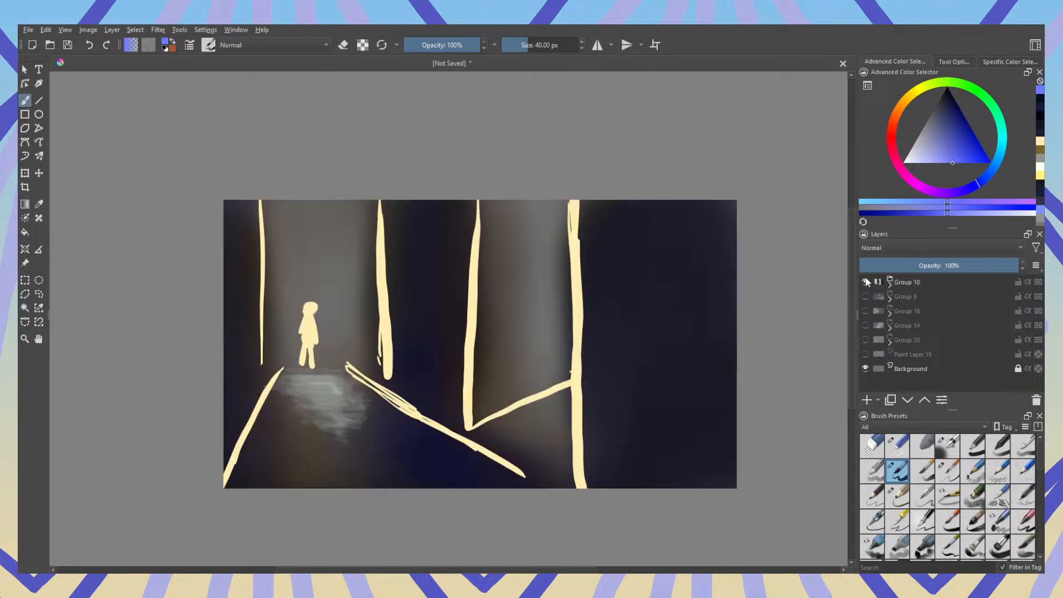
{"action": "left_click", "coordinate": [866, 282]}
{"action": "left_click", "coordinate": [865, 297]}
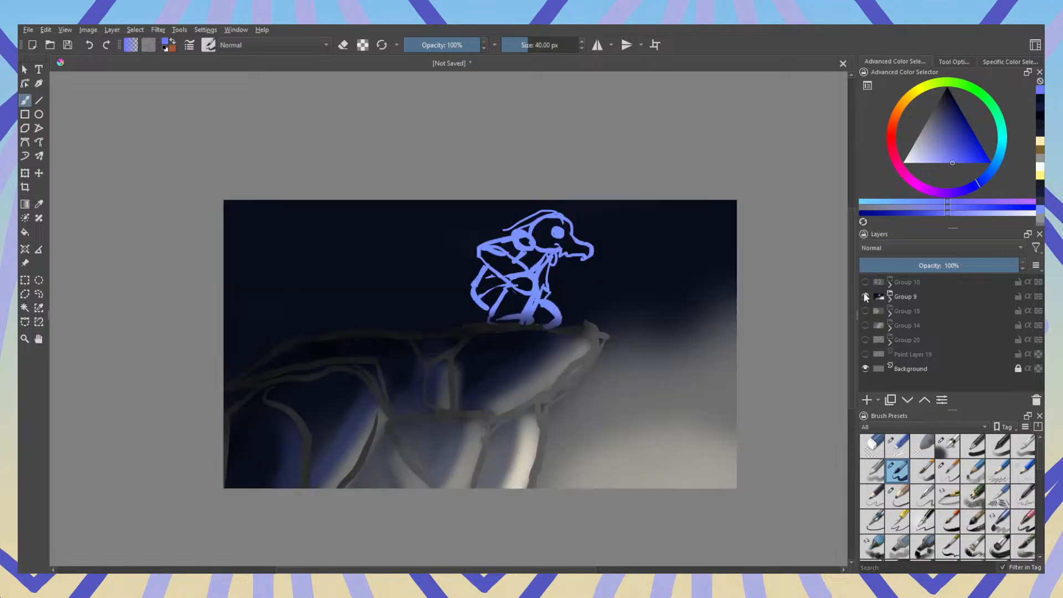
{"action": "left_click", "coordinate": [866, 297]}
Step: Show Group 14 and examine the faces of the yellow character and the blue skull-faced character up close
{"action": "left_click", "coordinate": [865, 325]}
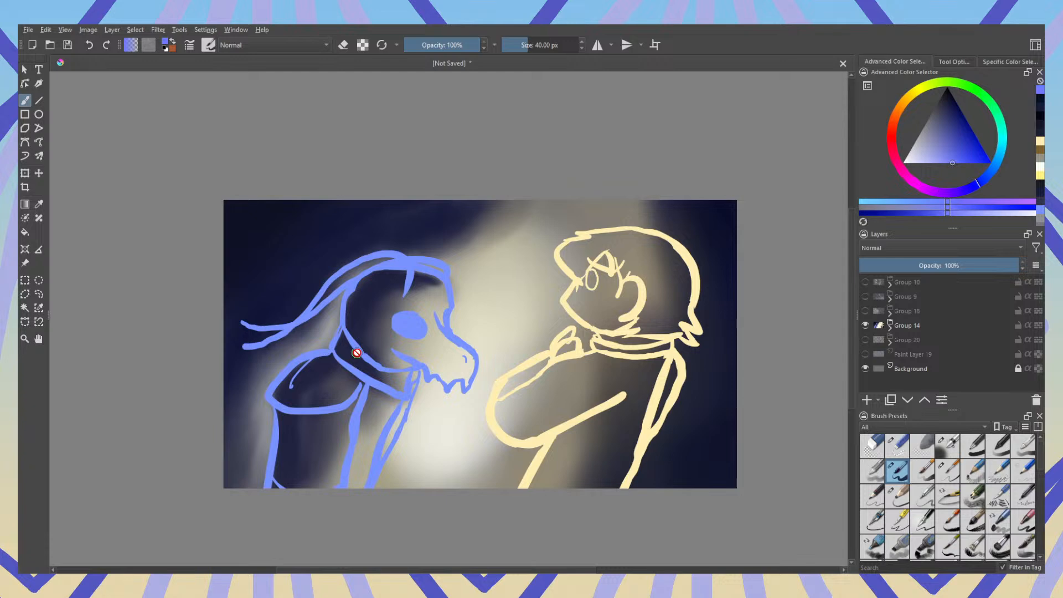
{"action": "scroll", "coordinate": [640, 300], "scroll_direction": "up", "scroll_amount": 3}
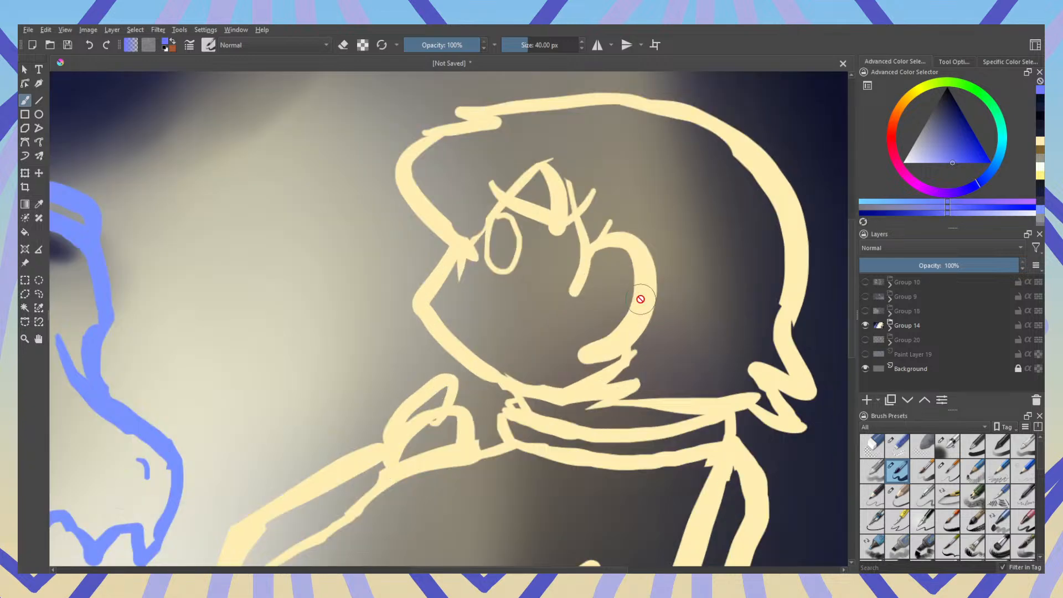
{"action": "scroll", "coordinate": [641, 299], "scroll_direction": "down", "scroll_amount": 3}
{"action": "scroll", "coordinate": [378, 321], "scroll_direction": "up", "scroll_amount": 3}
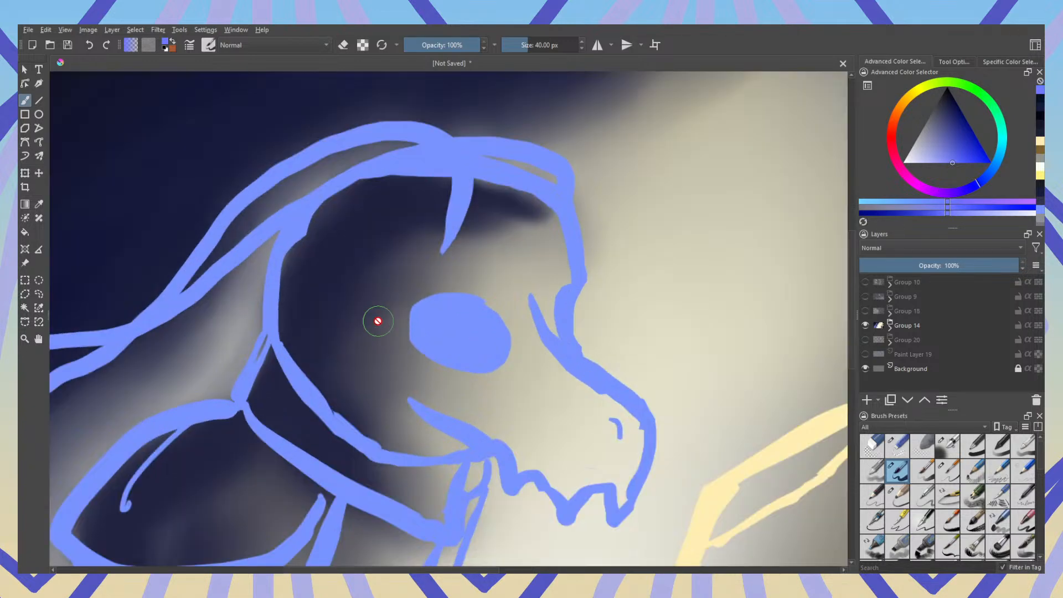
{"action": "scroll", "coordinate": [377, 322], "scroll_direction": "down", "scroll_amount": 3}
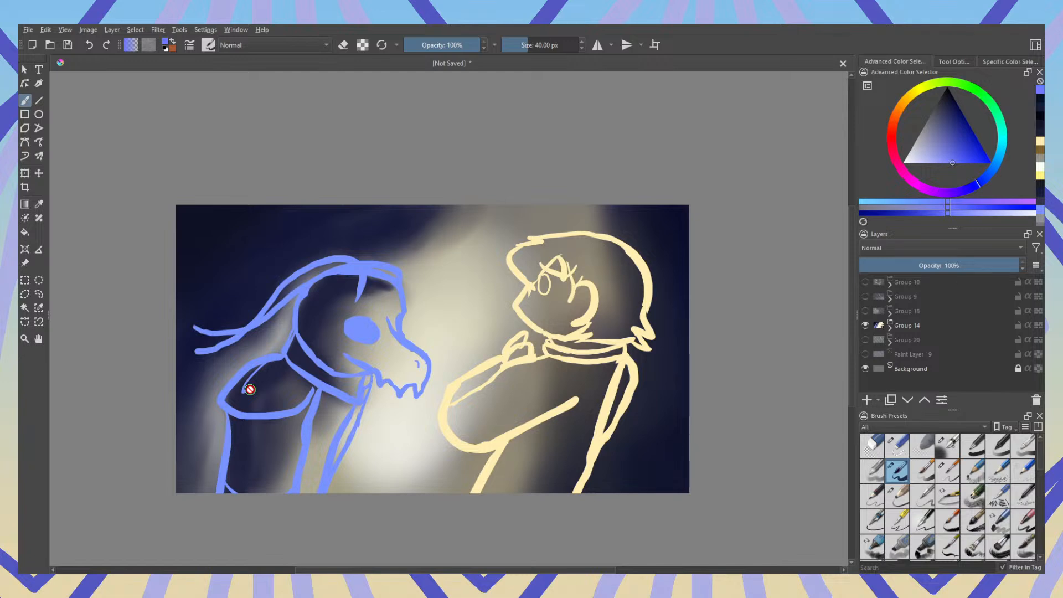
{"action": "scroll", "coordinate": [585, 311], "scroll_direction": "up", "scroll_amount": 5}
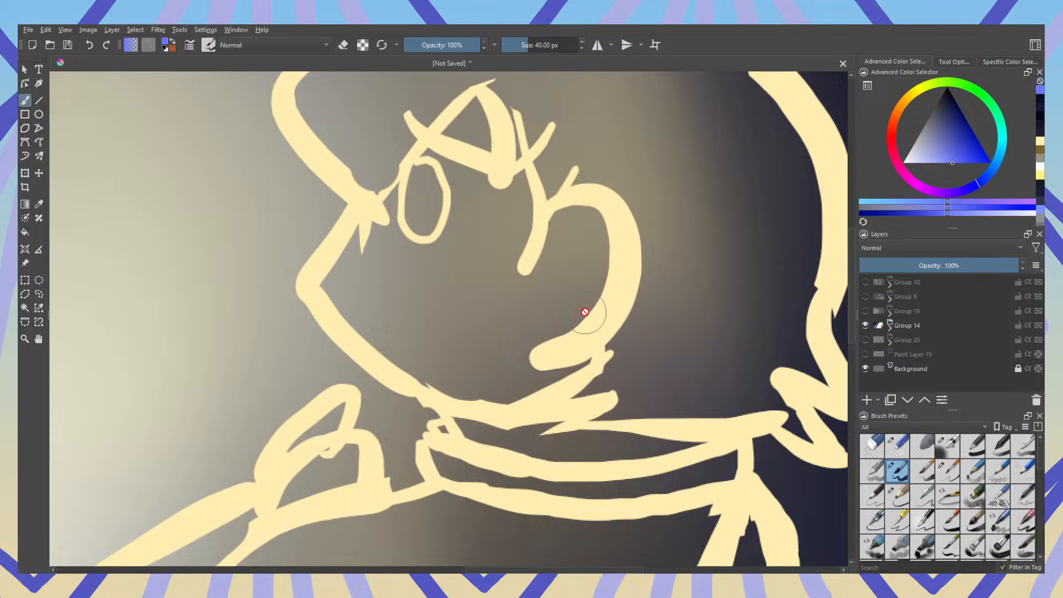
{"action": "scroll", "coordinate": [584, 312], "scroll_direction": "down", "scroll_amount": 5}
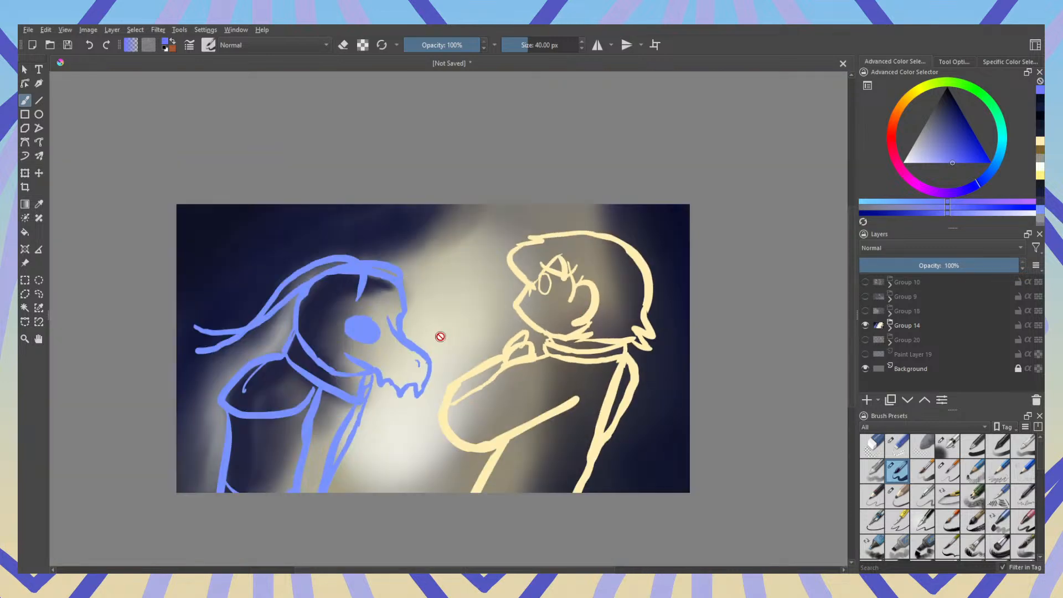
{"action": "scroll", "coordinate": [369, 327], "scroll_direction": "up", "scroll_amount": 4}
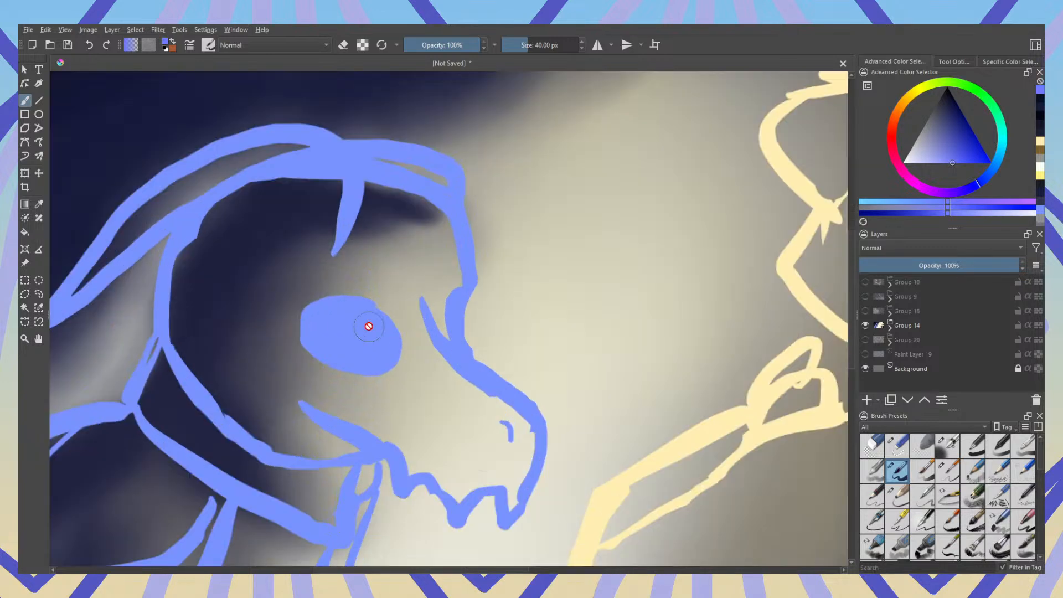
{"action": "scroll", "coordinate": [369, 325], "scroll_direction": "down", "scroll_amount": 4}
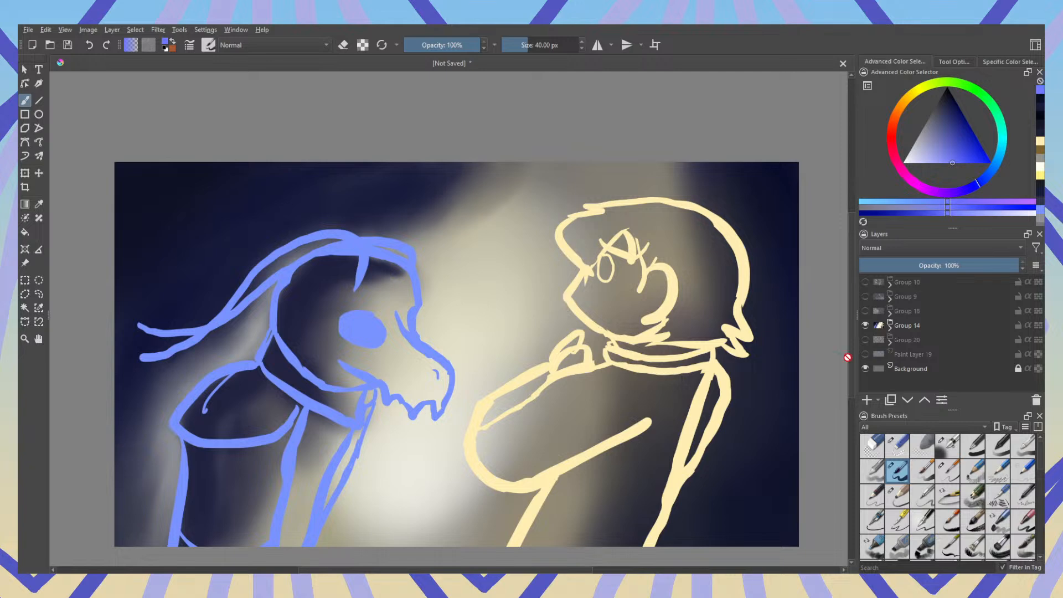
Step: Hide Group 14, view Group 20 and Group 18 in turn, and hide them both
{"action": "left_click", "coordinate": [865, 326]}
{"action": "left_click", "coordinate": [865, 340]}
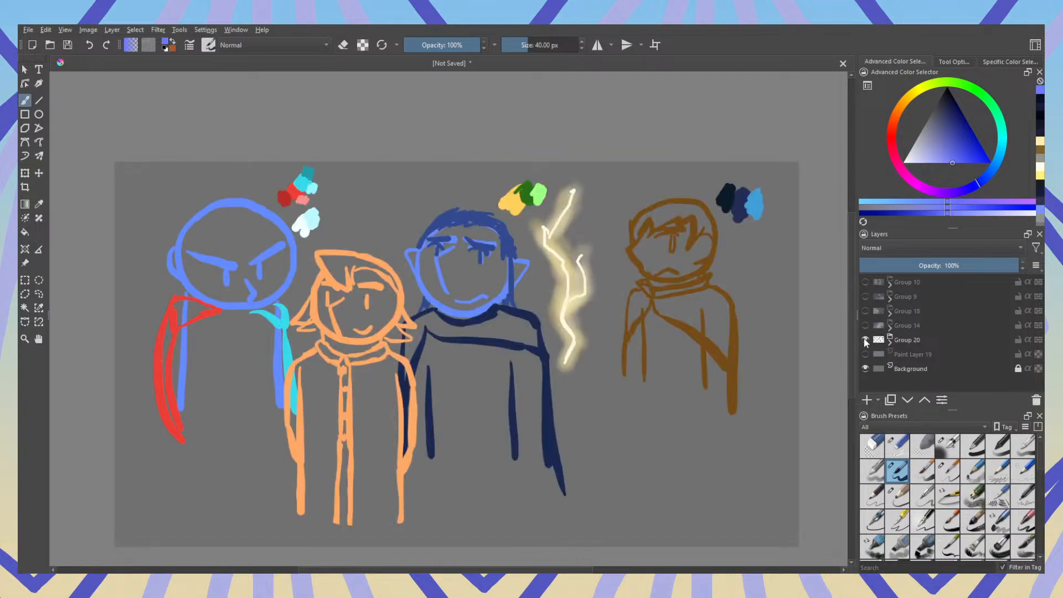
{"action": "left_click", "coordinate": [866, 340]}
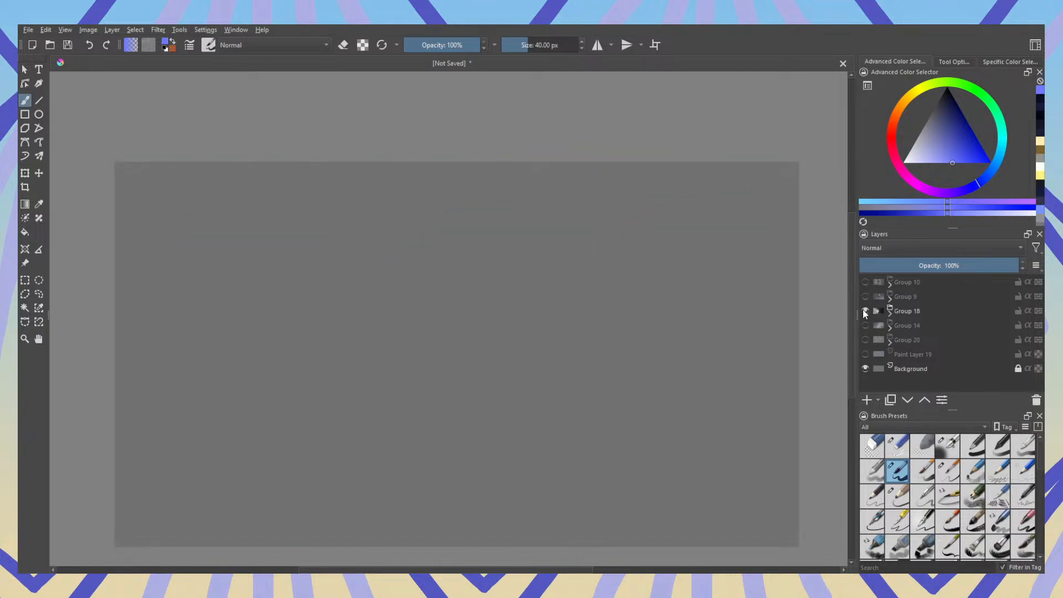
{"action": "left_click", "coordinate": [865, 311]}
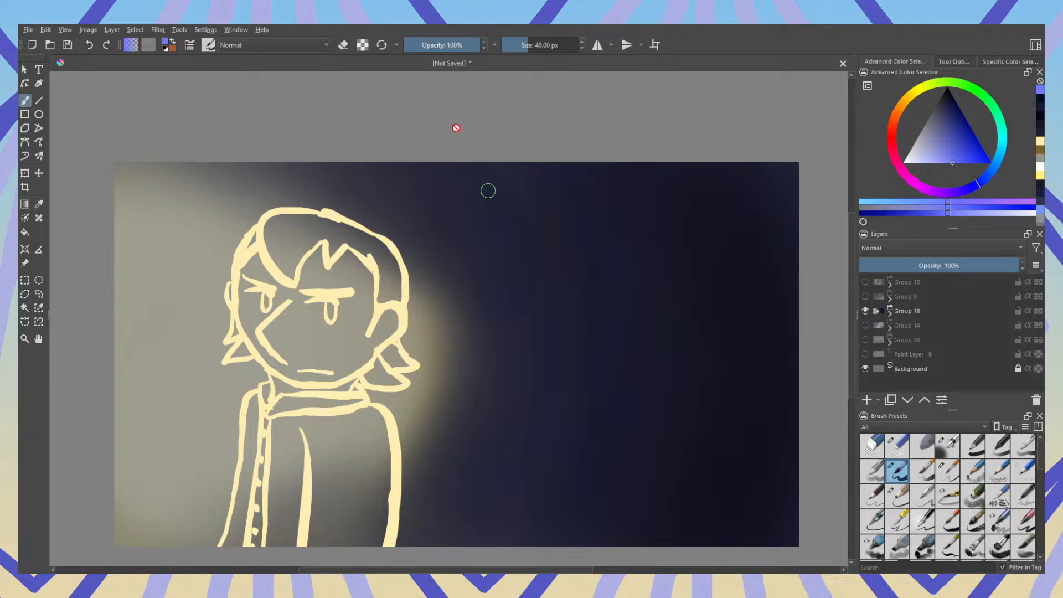
{"action": "left_click", "coordinate": [865, 312]}
Step: Select Group 10 while viewing Group 9, Group 10 and Group 18 one at a time, leaving all three hidden
{"action": "left_click", "coordinate": [865, 298]}
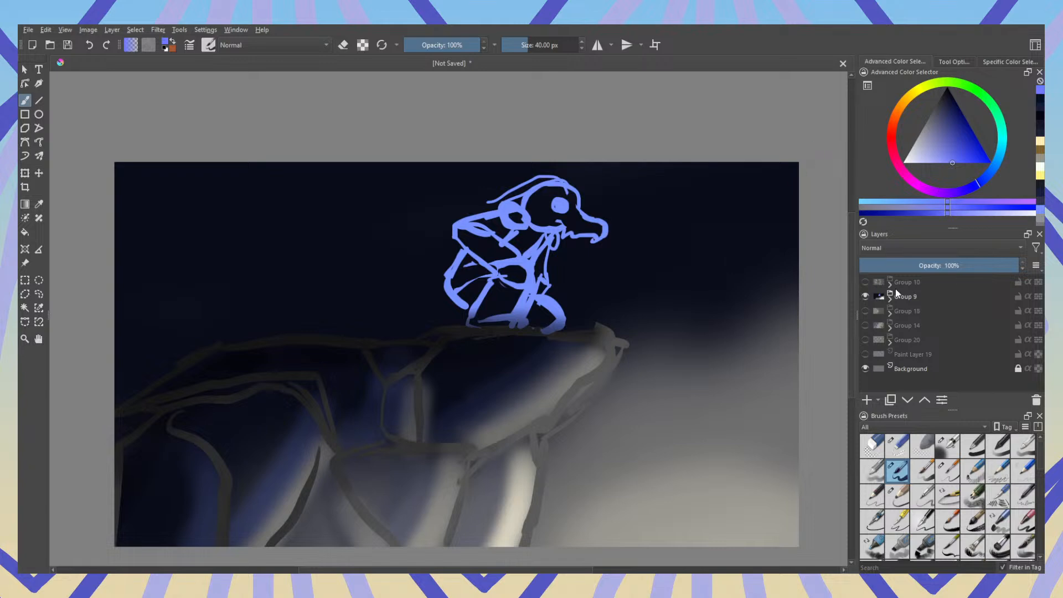
{"action": "left_click", "coordinate": [927, 282]}
{"action": "left_click", "coordinate": [865, 296]}
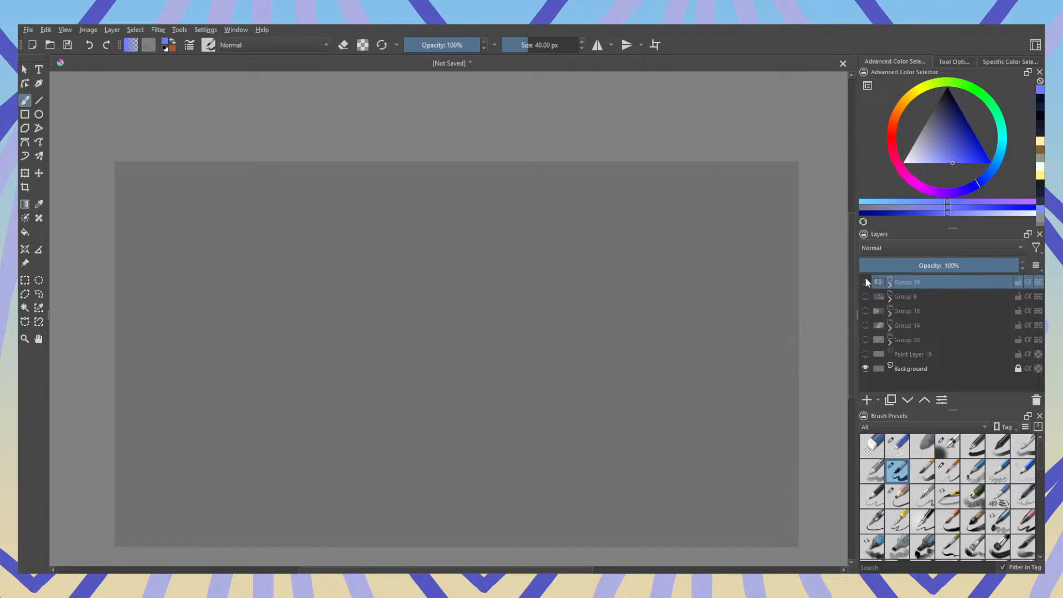
{"action": "left_click", "coordinate": [866, 282]}
{"action": "left_click", "coordinate": [865, 282]}
{"action": "left_click", "coordinate": [865, 311]}
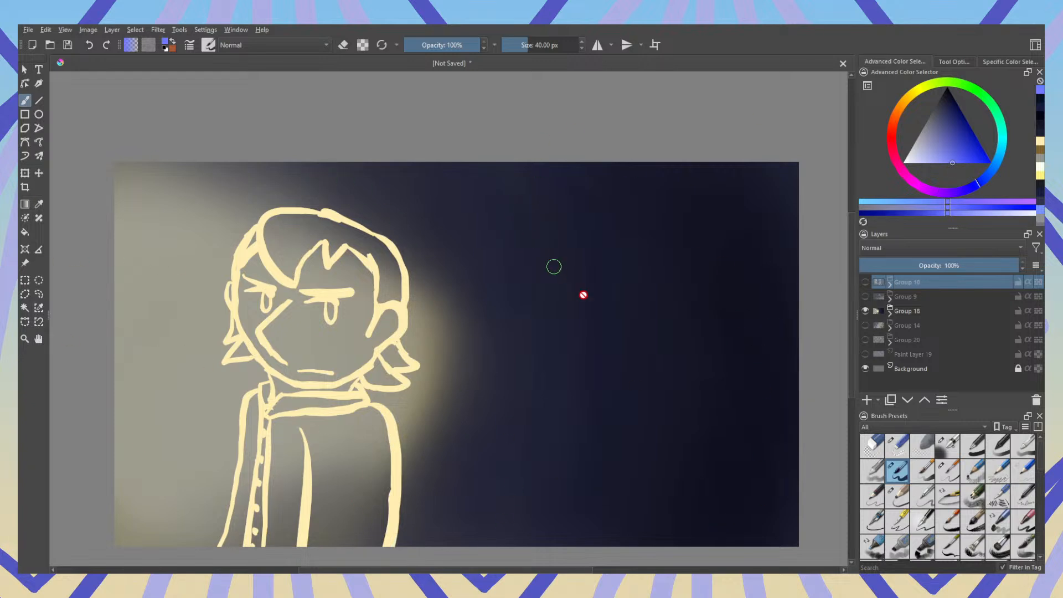
{"action": "left_click", "coordinate": [866, 311]}
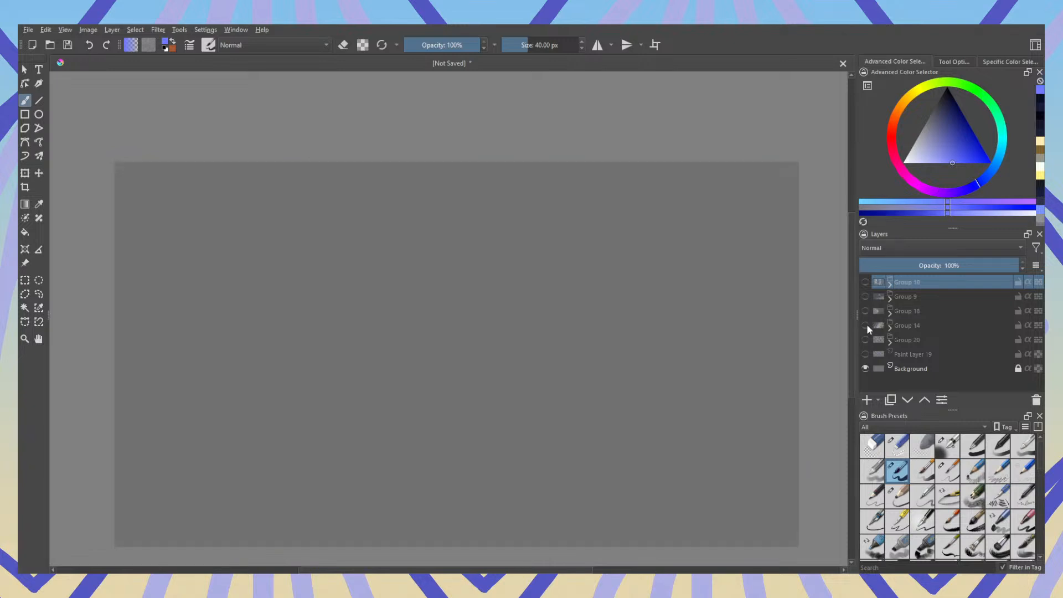
Step: Show Group 14 and choose the 60 px brush preset that works in eraser mode
{"action": "left_click", "coordinate": [865, 325]}
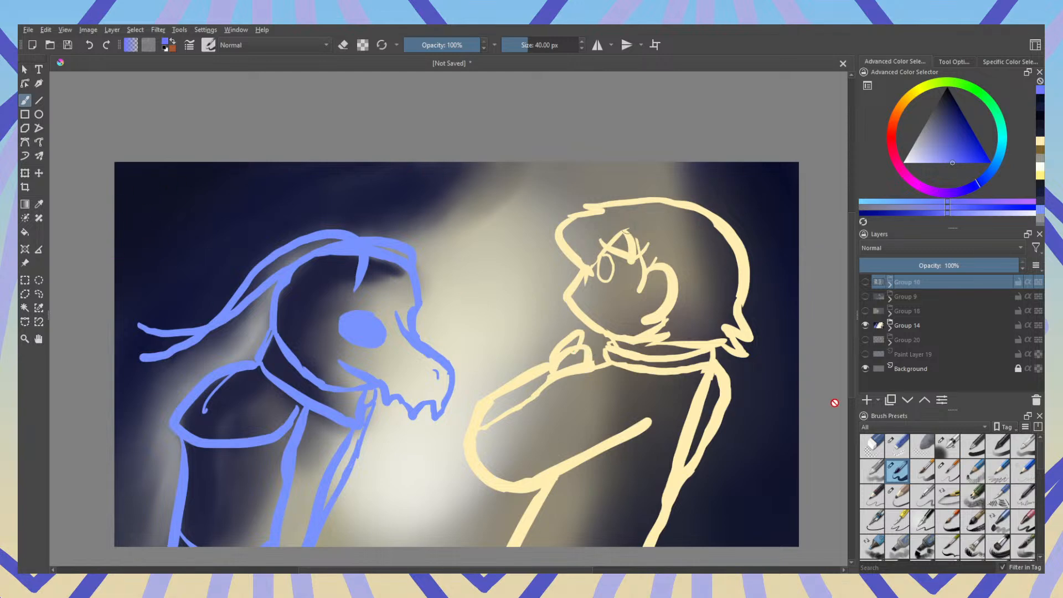
{"action": "scroll", "coordinate": [907, 494], "scroll_direction": "down", "scroll_amount": 15}
{"action": "scroll", "coordinate": [907, 494], "scroll_direction": "up", "scroll_amount": 10}
{"action": "left_click", "coordinate": [873, 497]}
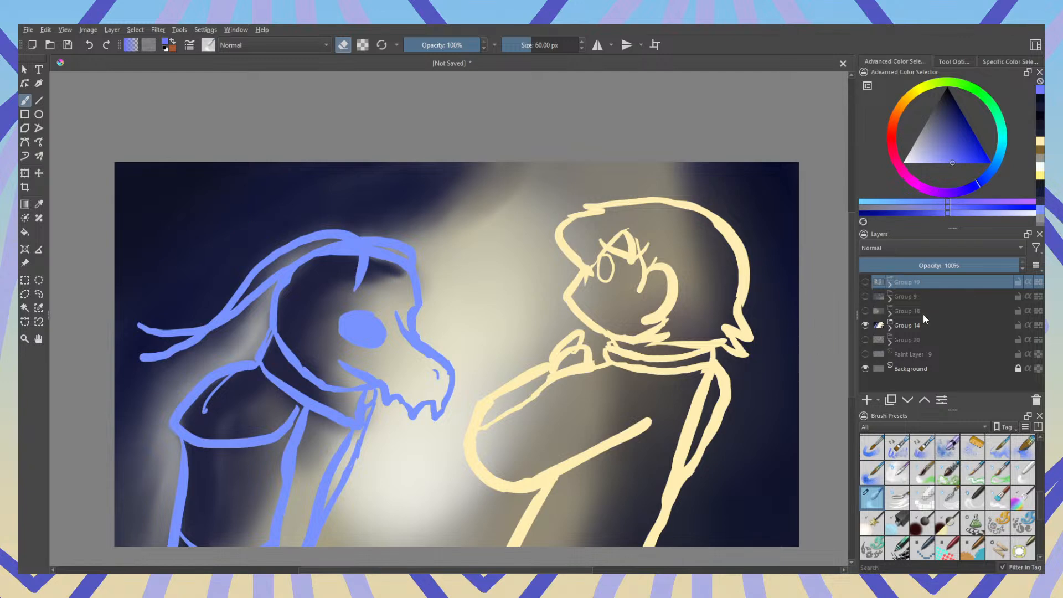
Step: Expand Group 14 and select Paint Layer 11, the shading layer behind the two characters
{"action": "left_click", "coordinate": [904, 325]}
{"action": "left_click", "coordinate": [890, 328]}
{"action": "left_click", "coordinate": [917, 370]}
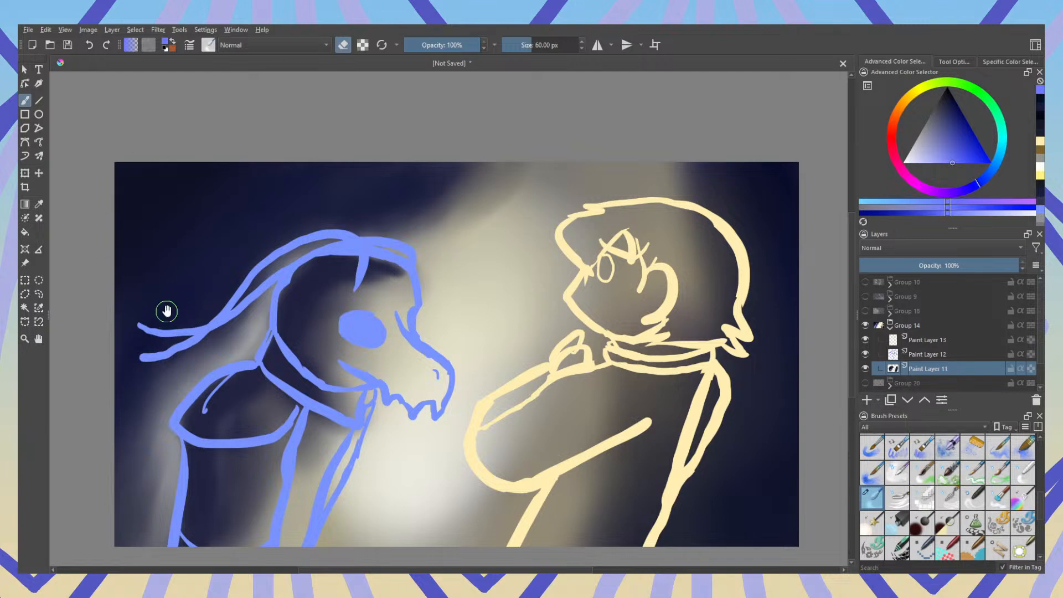
{"action": "left_click_drag", "start_coordinate": [166, 310], "coordinate": [243, 220]}
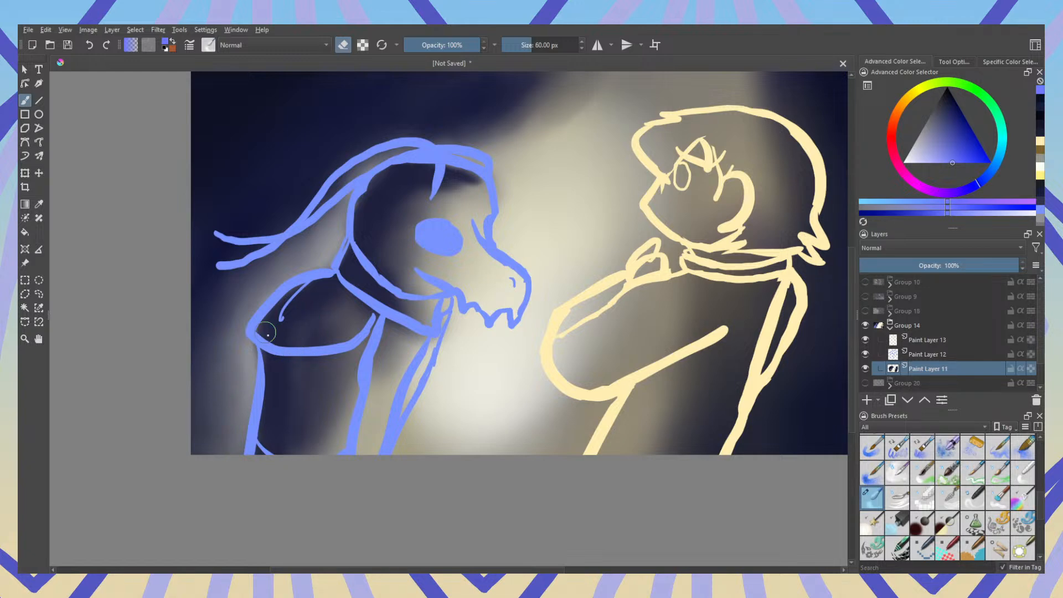
{"action": "key", "text": "ctrl"}
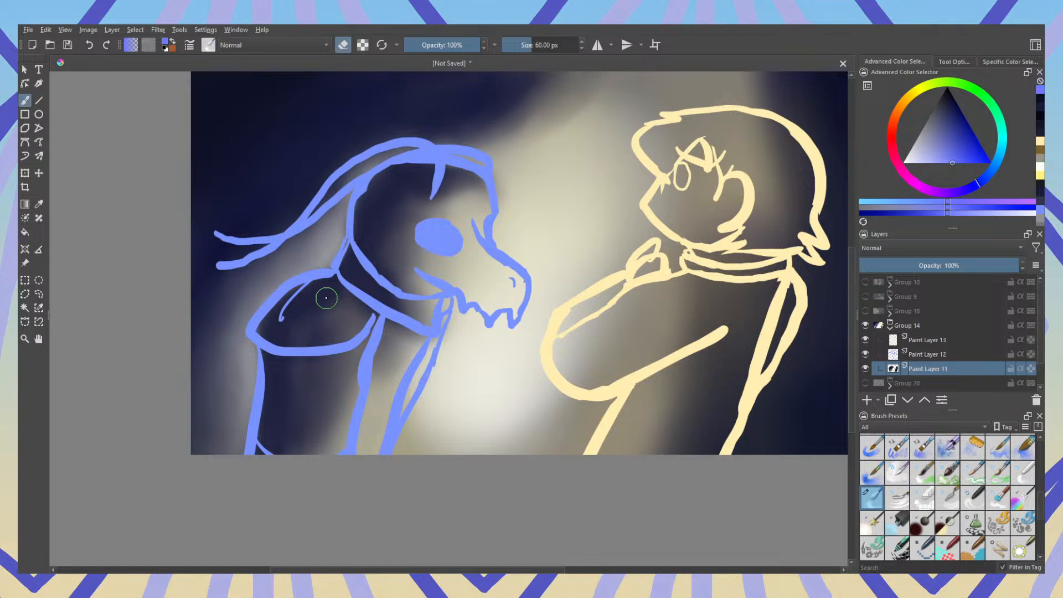
Step: Collapse and hide Group 14, and check Group 10 and Group 9 one after the other
{"action": "left_click", "coordinate": [890, 328]}
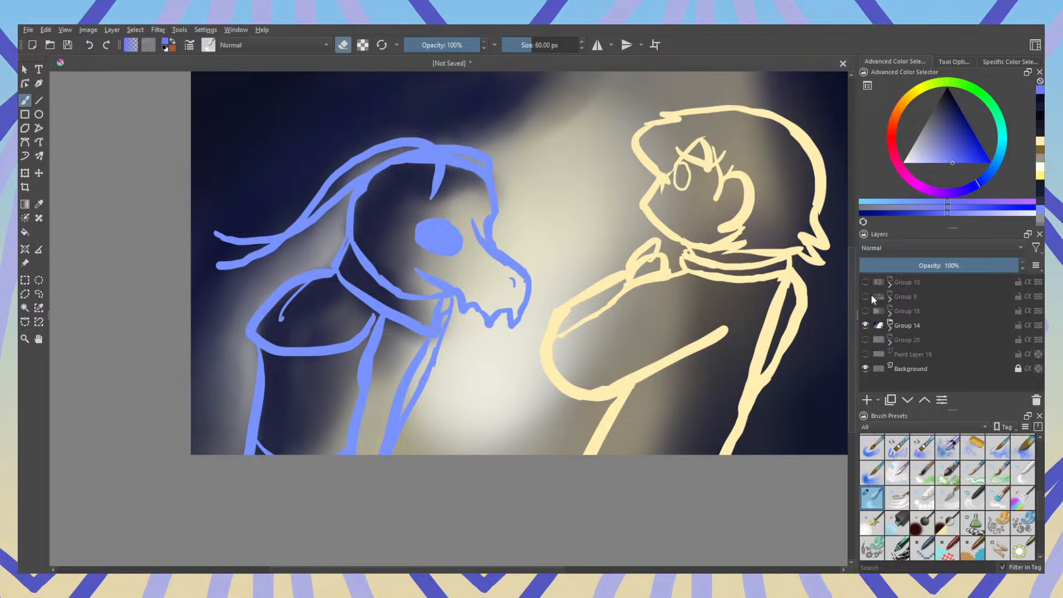
{"action": "left_click", "coordinate": [866, 326]}
{"action": "left_click", "coordinate": [866, 283]}
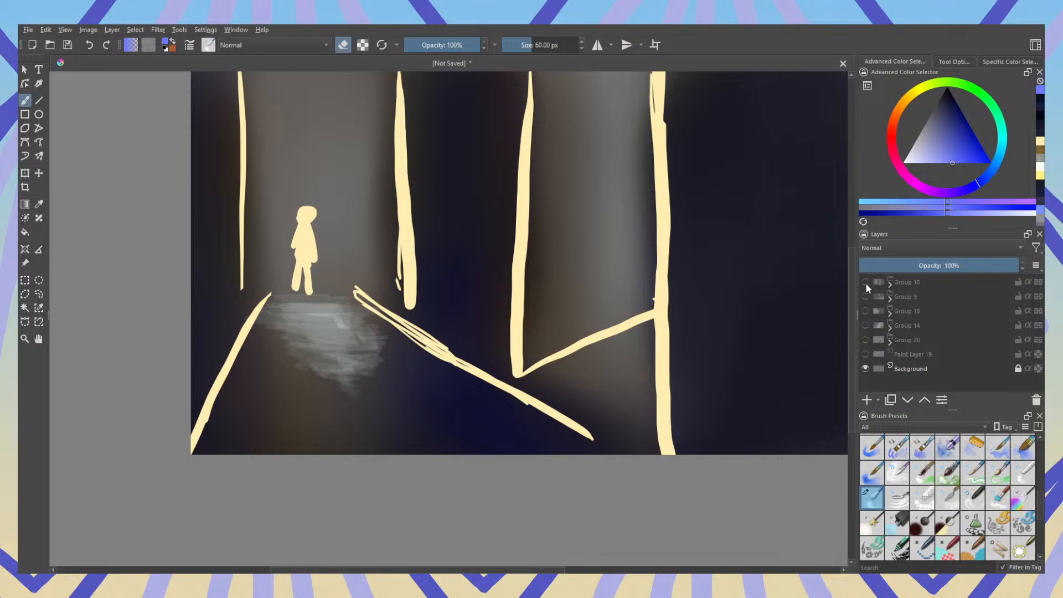
{"action": "left_click", "coordinate": [866, 282]}
{"action": "left_click", "coordinate": [866, 297]}
{"action": "left_click", "coordinate": [866, 297]}
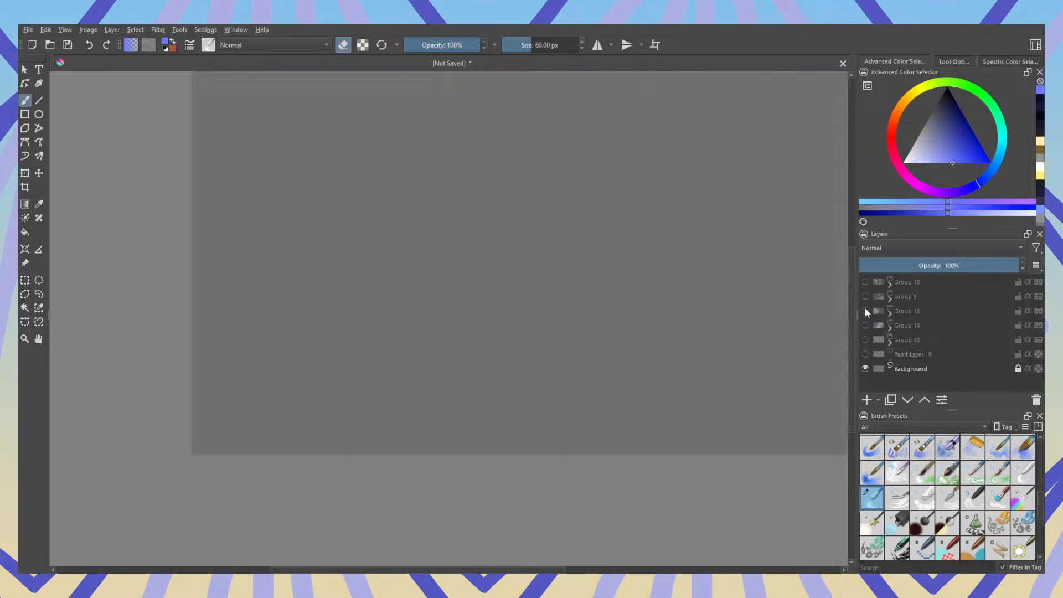
Step: View Group 18, switch to Group 14 to inspect its two facing characters, and return to Group 18 alone
{"action": "left_click", "coordinate": [866, 312]}
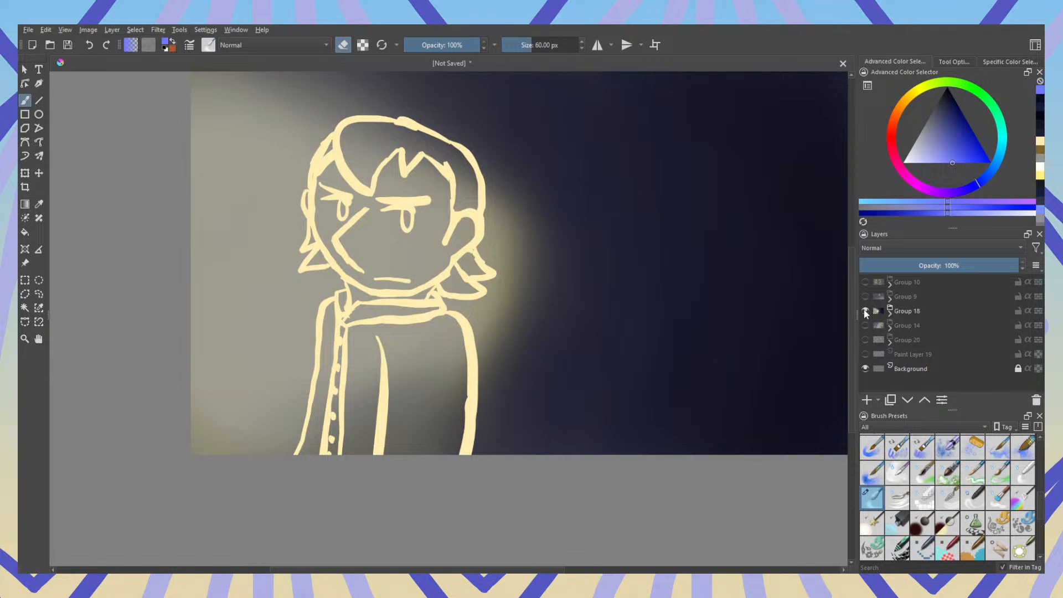
{"action": "left_click", "coordinate": [865, 311]}
{"action": "left_click", "coordinate": [866, 325]}
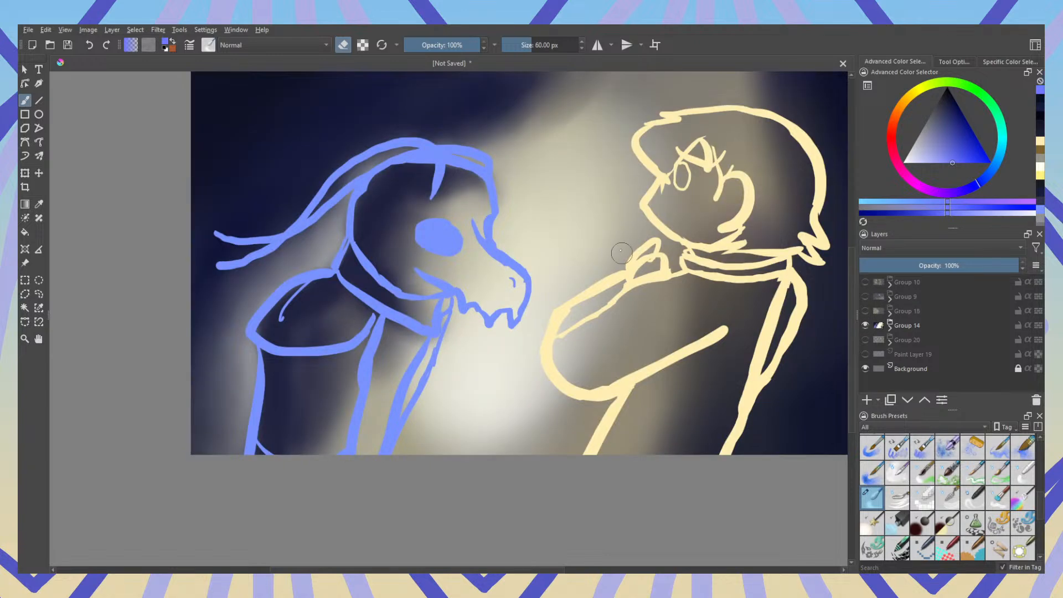
{"action": "left_click_drag", "start_coordinate": [622, 244], "coordinate": [522, 276]}
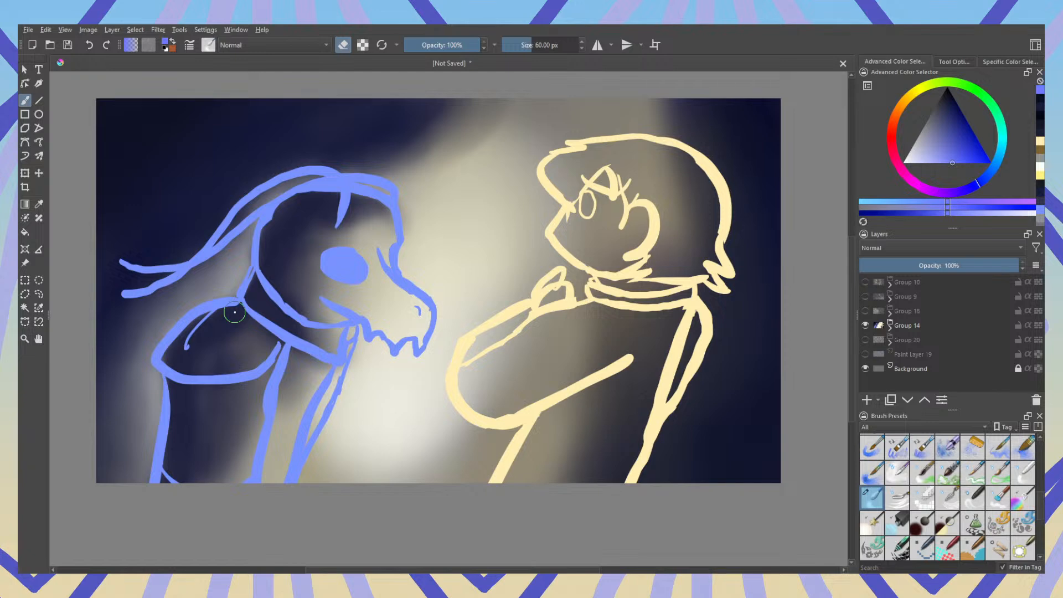
{"action": "left_click_drag", "start_coordinate": [234, 312], "coordinate": [248, 307]}
{"action": "left_click", "coordinate": [866, 326]}
{"action": "left_click", "coordinate": [866, 311]}
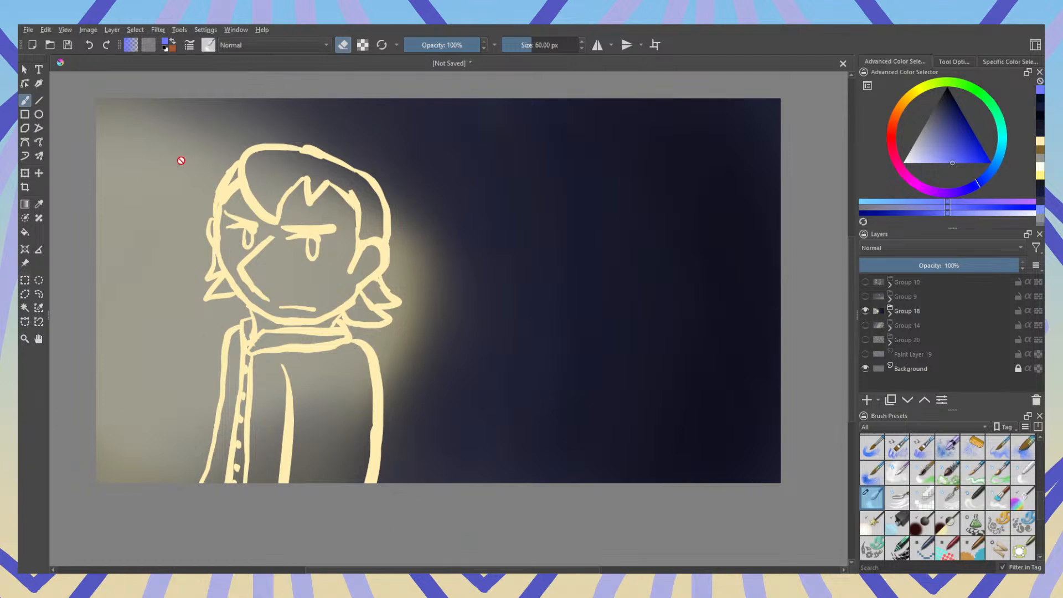
Step: View Group 9 instead of Group 18 and examine the blue creature crouching on the rock
{"action": "left_click", "coordinate": [479, 452]}
{"action": "left_click", "coordinate": [865, 311]}
{"action": "left_click", "coordinate": [866, 296]}
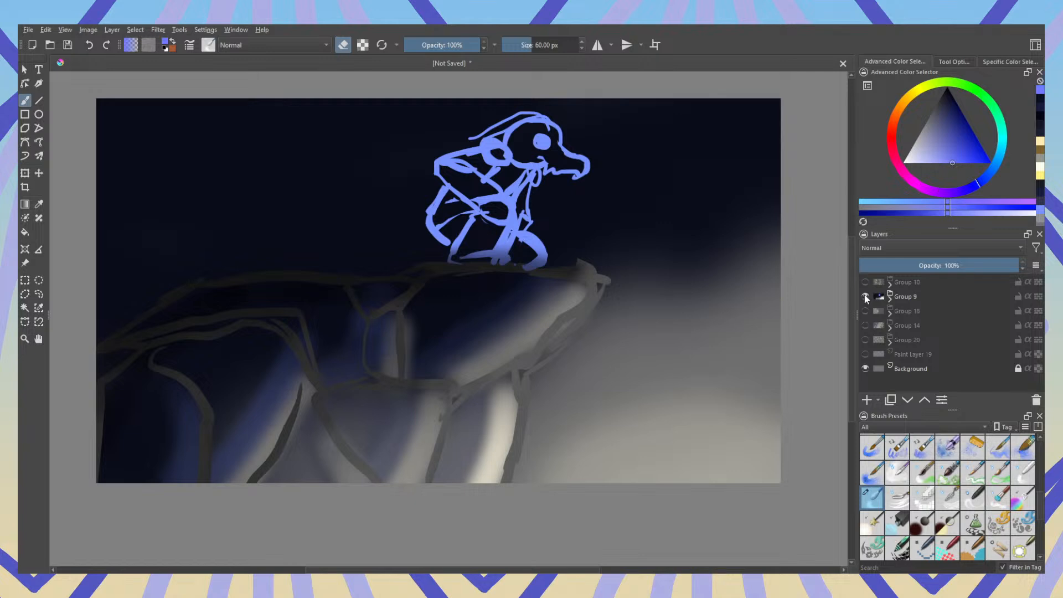
{"action": "scroll", "coordinate": [499, 111], "scroll_direction": "up", "scroll_amount": 5}
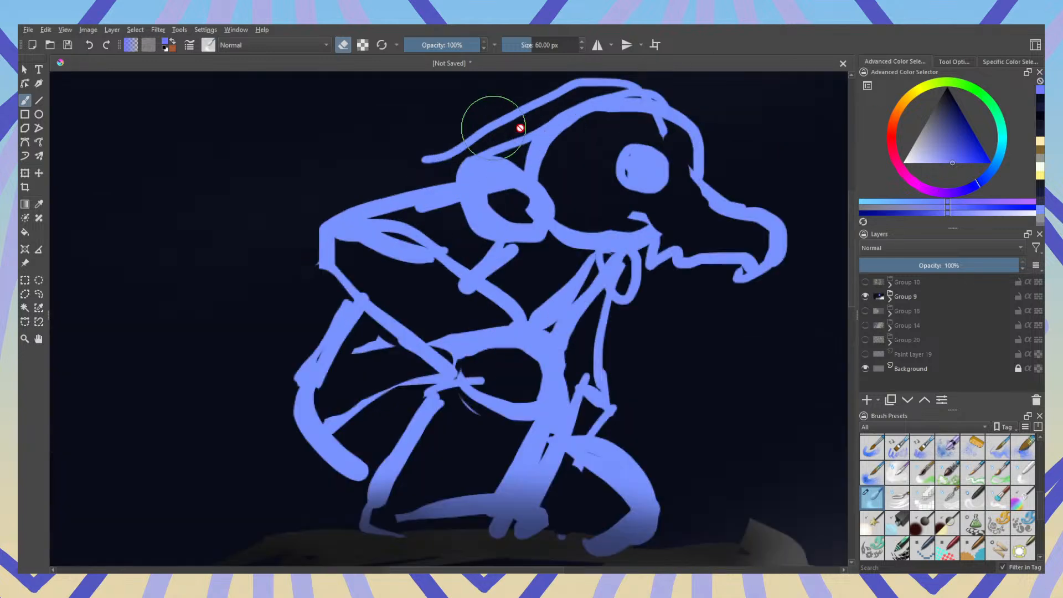
{"action": "scroll", "coordinate": [594, 147], "scroll_direction": "down", "scroll_amount": 1}
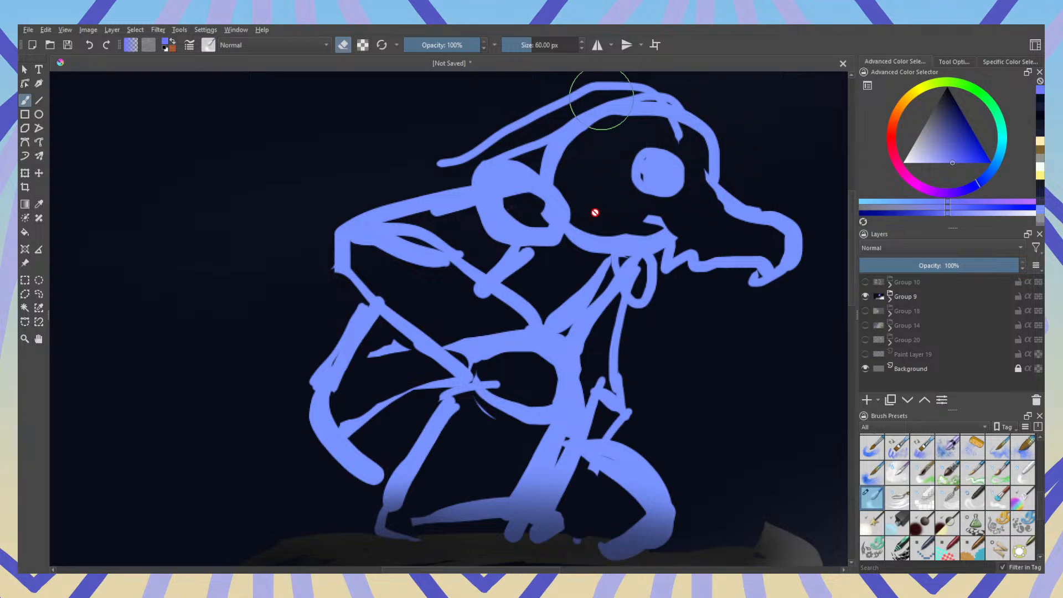
{"action": "scroll", "coordinate": [596, 214], "scroll_direction": "down", "scroll_amount": 5}
{"action": "left_click_drag", "start_coordinate": [556, 292], "coordinate": [475, 296]}
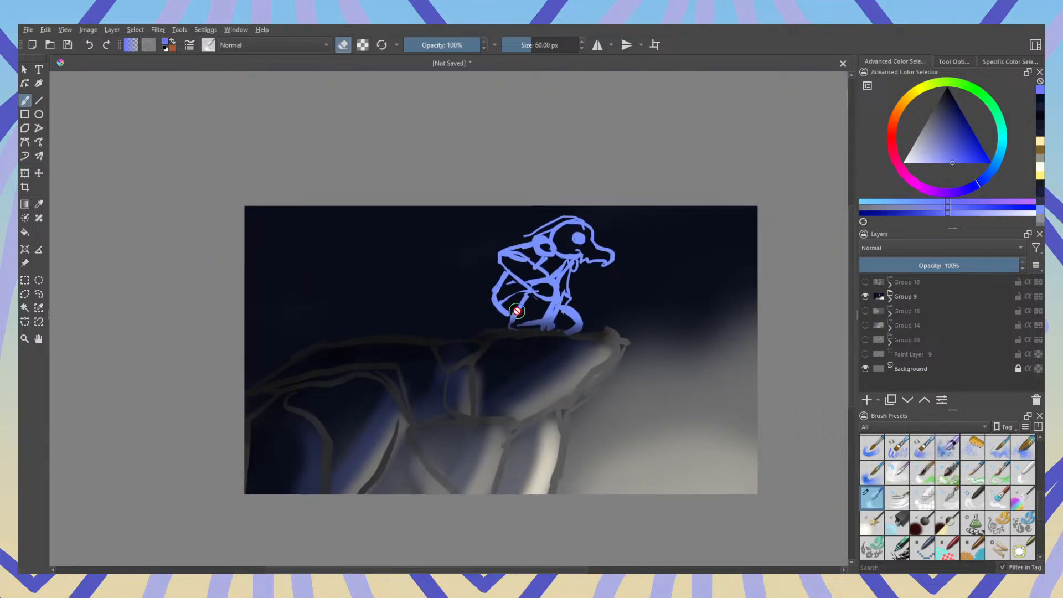
Step: Hide Group 9, check Group 10 briefly, and show Group 14 alone to inspect its two facing characters up close
{"action": "left_click", "coordinate": [865, 296]}
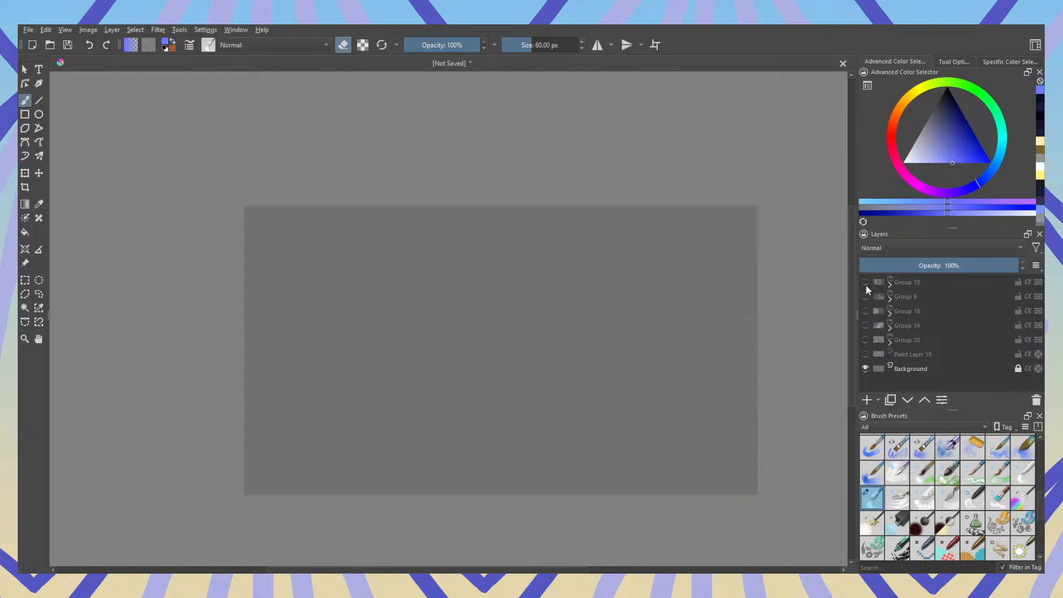
{"action": "left_click", "coordinate": [866, 282]}
{"action": "left_click", "coordinate": [866, 282]}
{"action": "left_click", "coordinate": [862, 324]}
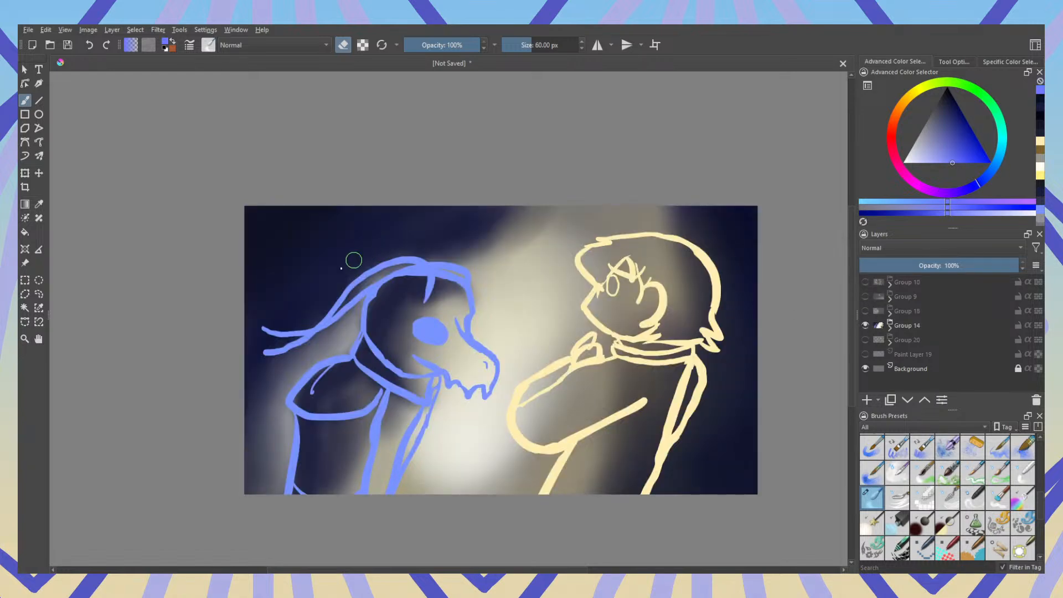
{"action": "scroll", "coordinate": [341, 271], "scroll_direction": "up", "scroll_amount": 2}
{"action": "left_click_drag", "start_coordinate": [498, 285], "coordinate": [516, 193]}
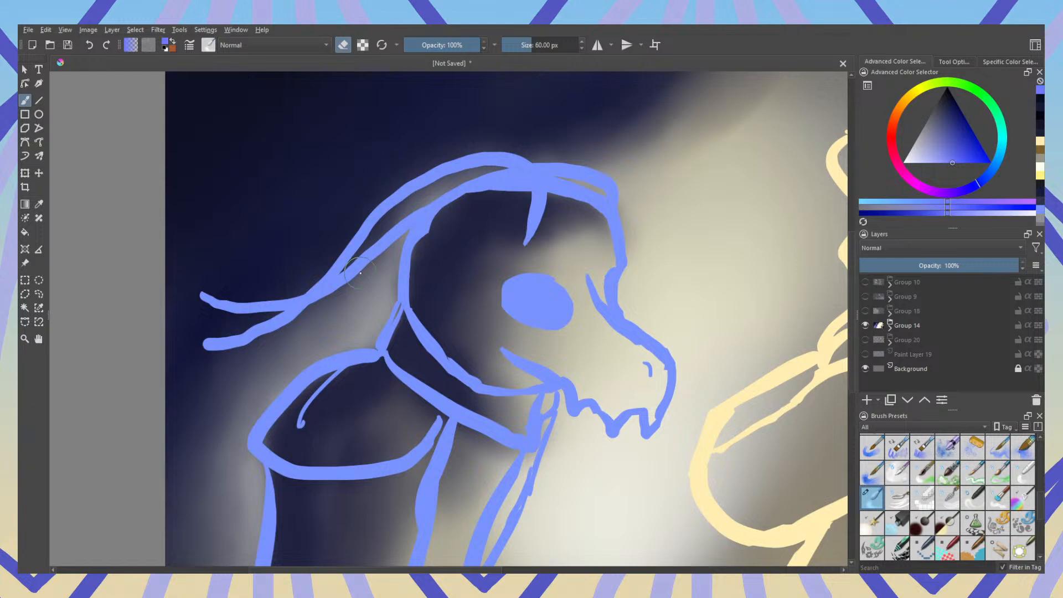
{"action": "left_click_drag", "start_coordinate": [622, 273], "coordinate": [219, 275]}
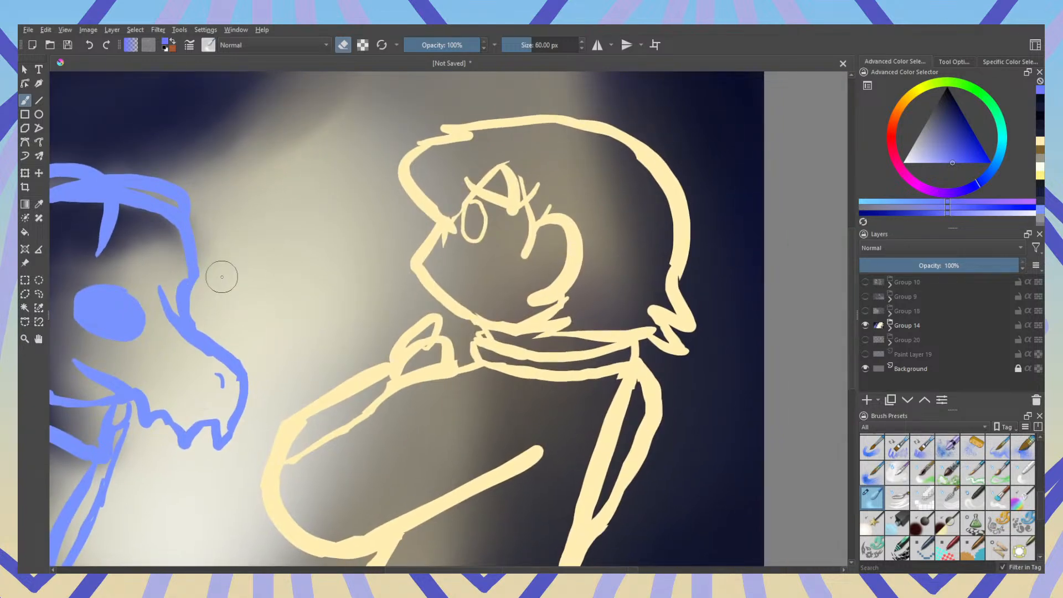
{"action": "scroll", "coordinate": [221, 277], "scroll_direction": "down", "scroll_amount": 3}
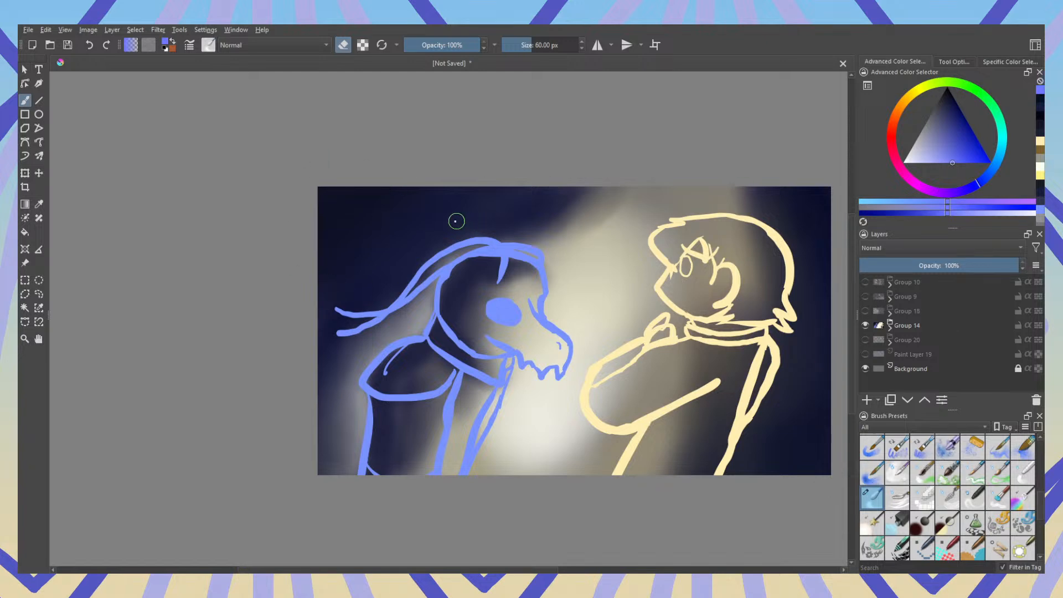
{"action": "scroll", "coordinate": [518, 302], "scroll_direction": "up", "scroll_amount": 3}
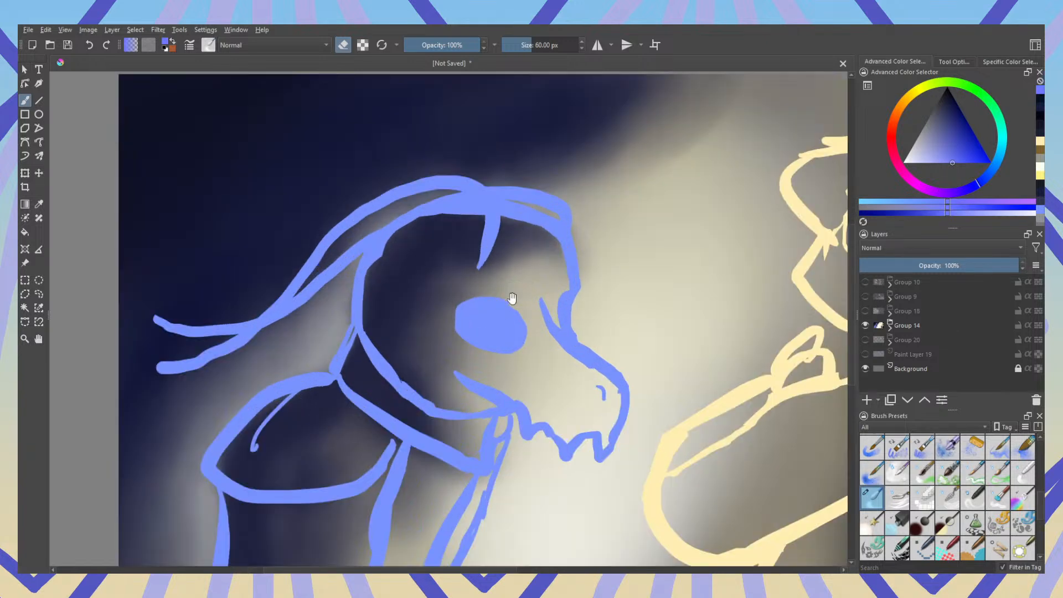
{"action": "left_click_drag", "start_coordinate": [548, 295], "coordinate": [490, 235]}
{"action": "scroll", "coordinate": [493, 235], "scroll_direction": "down", "scroll_amount": 3}
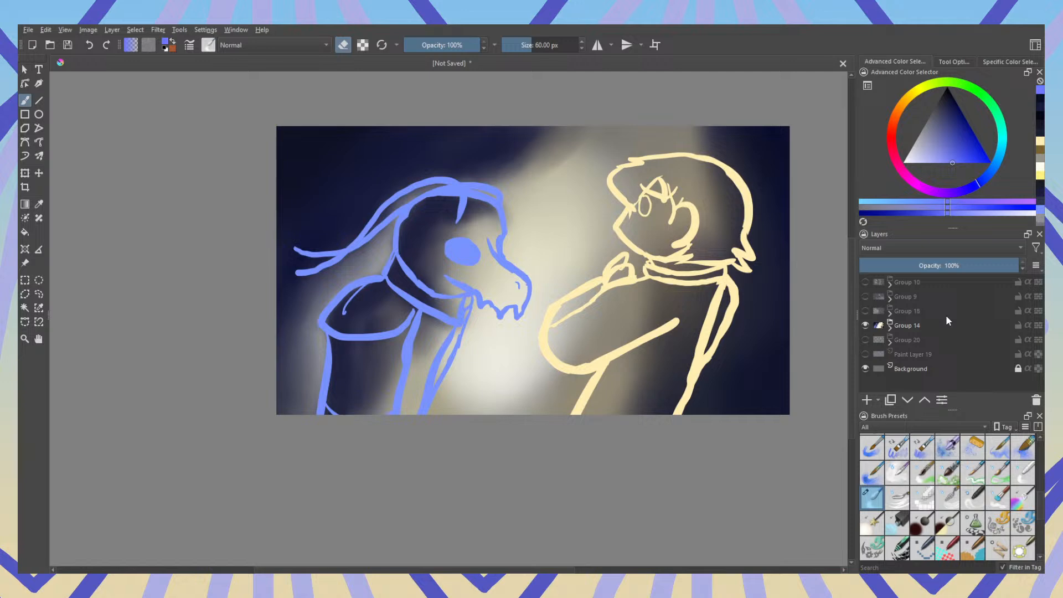
Step: Expand Group 14 and hide Paint Layer 12 to examine the yellow character without the blue one
{"action": "left_click", "coordinate": [891, 328]}
{"action": "left_click", "coordinate": [865, 340]}
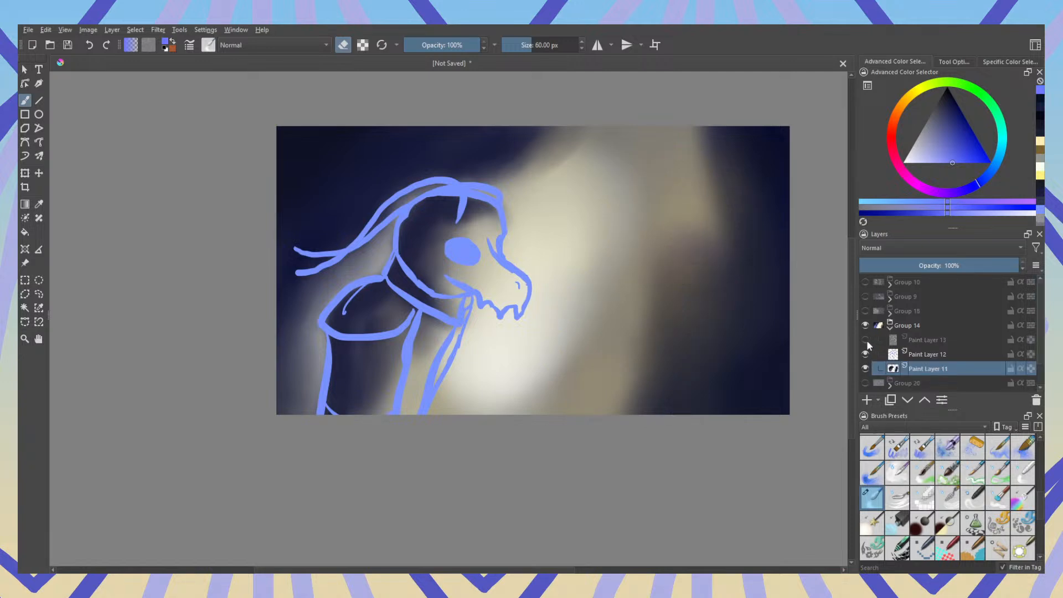
{"action": "left_click", "coordinate": [865, 340]}
{"action": "left_click", "coordinate": [866, 354]}
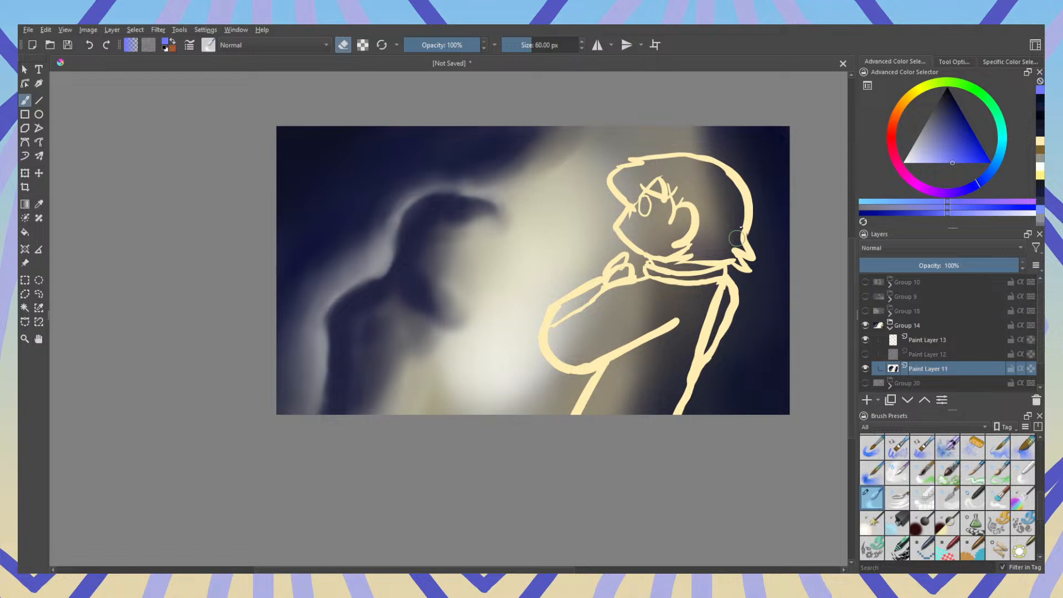
{"action": "scroll", "coordinate": [741, 228], "scroll_direction": "up", "scroll_amount": 3}
{"action": "scroll", "coordinate": [742, 228], "scroll_direction": "down", "scroll_amount": 2}
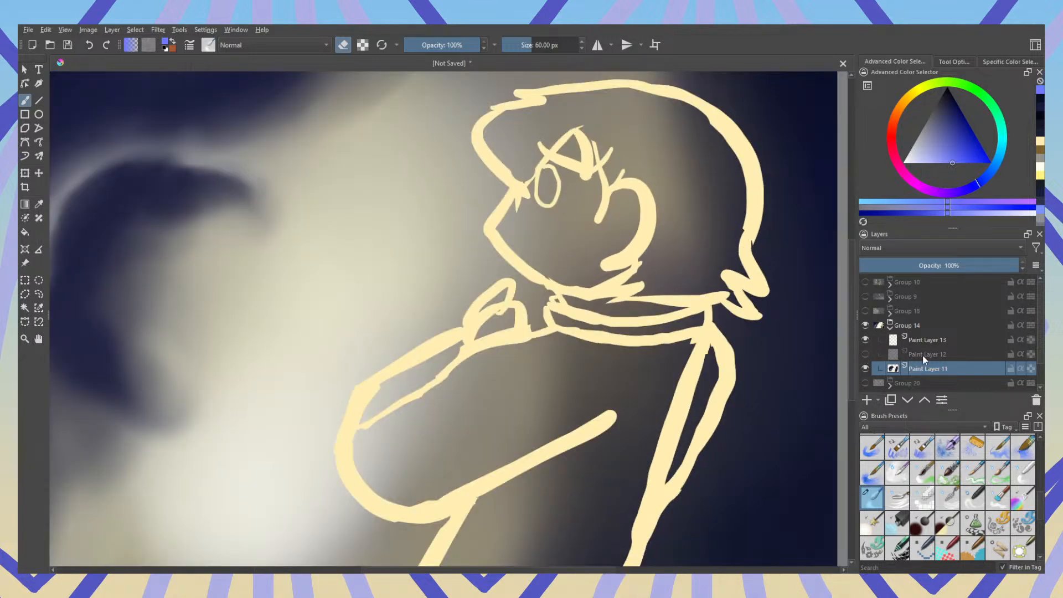
Step: Show Paint Layer 12 and hide Paint Layer 13 to examine the blue skull-headed character on its own
{"action": "left_click", "coordinate": [865, 354]}
{"action": "left_click", "coordinate": [865, 340]}
{"action": "mouse_move", "coordinate": [335, 342]}
{"action": "left_mouse_down"}
{"action": "mouse_move", "coordinate": [907, 380]}
{"action": "mouse_move", "coordinate": [646, 380]}
{"action": "left_mouse_up"}
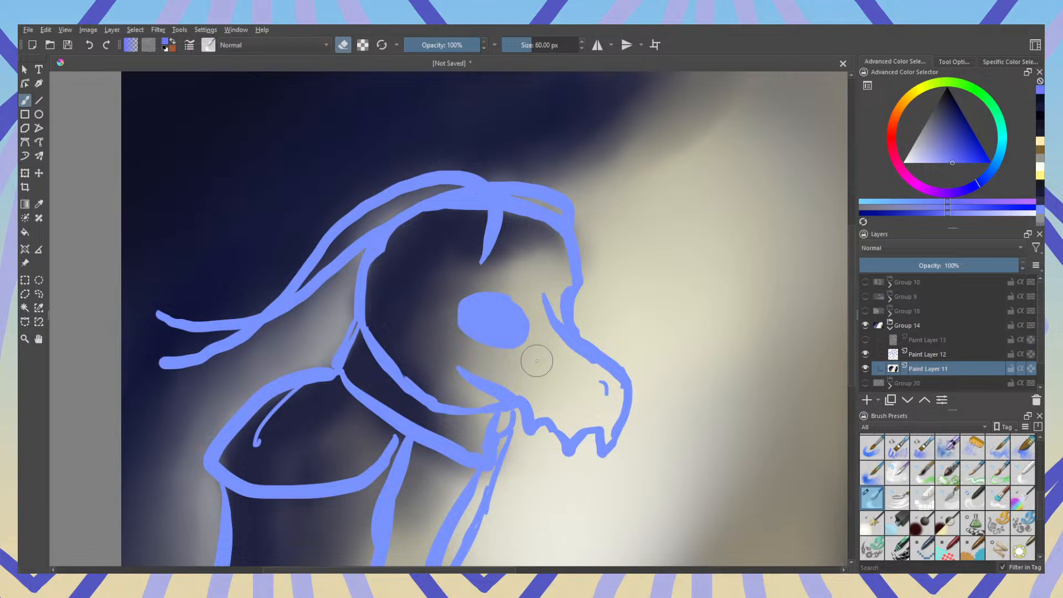
{"action": "scroll", "coordinate": [520, 319], "scroll_direction": "down", "scroll_amount": 2}
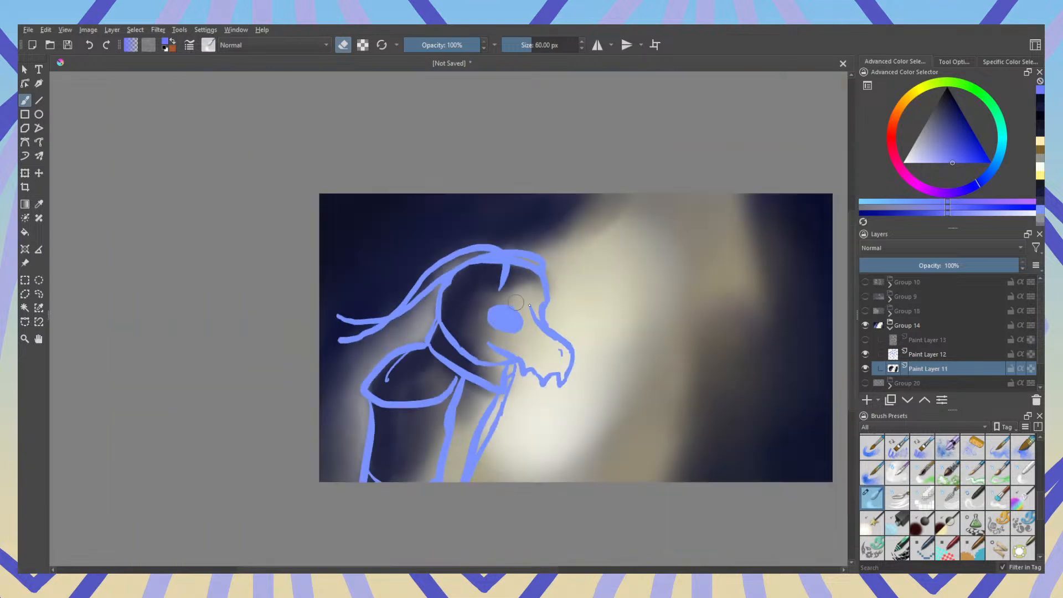
{"action": "left_click_drag", "start_coordinate": [515, 308], "coordinate": [324, 302]}
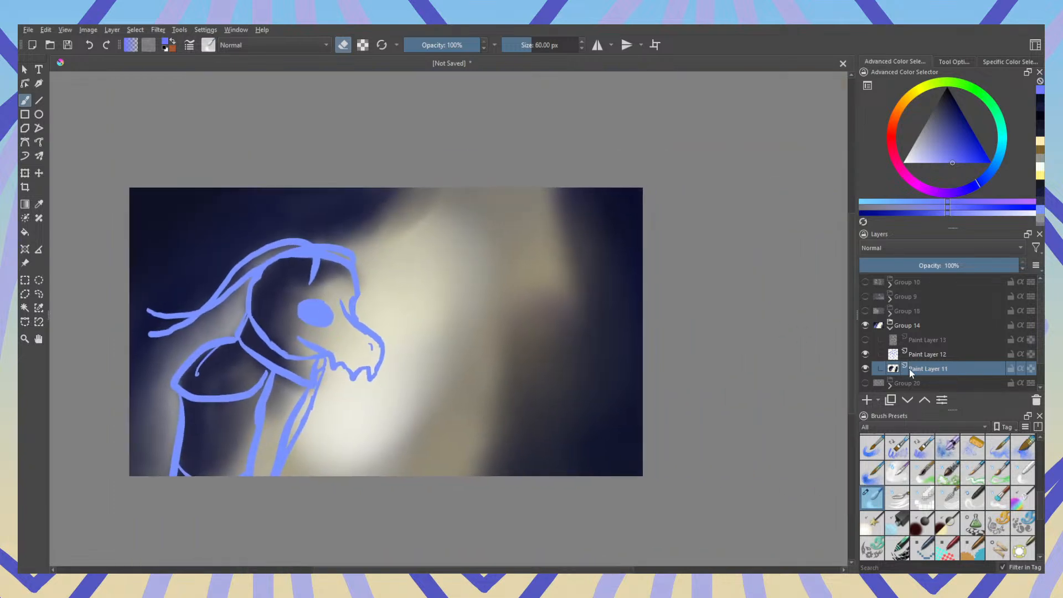
Step: Show Paint Layer 13 again, inspect both characters together, and collapse and hide Group 14
{"action": "left_click", "coordinate": [865, 340]}
{"action": "scroll", "coordinate": [522, 311], "scroll_direction": "up", "scroll_amount": 2}
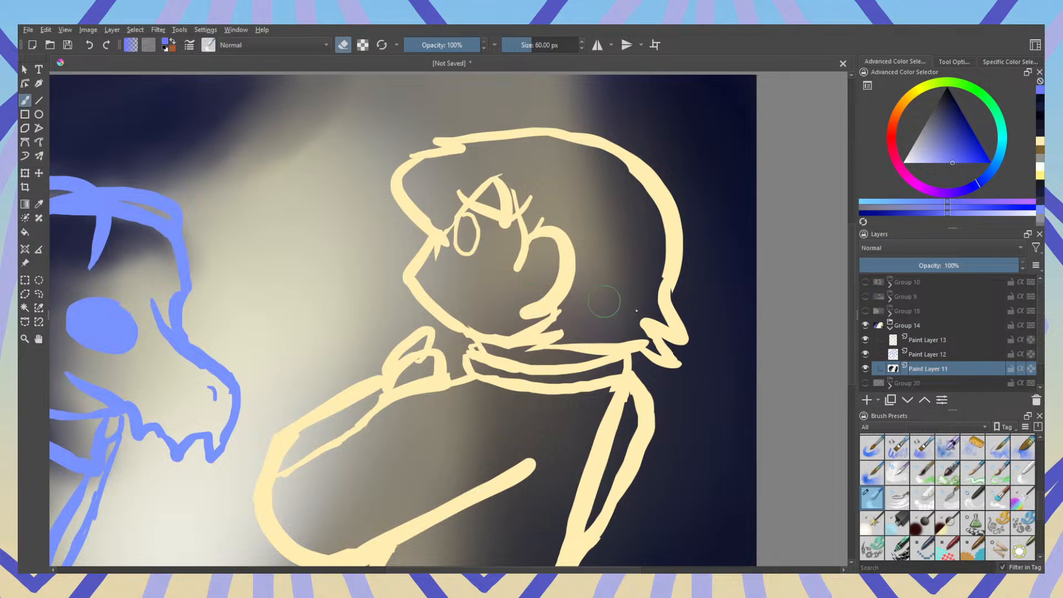
{"action": "left_click_drag", "start_coordinate": [624, 311], "coordinate": [519, 318]}
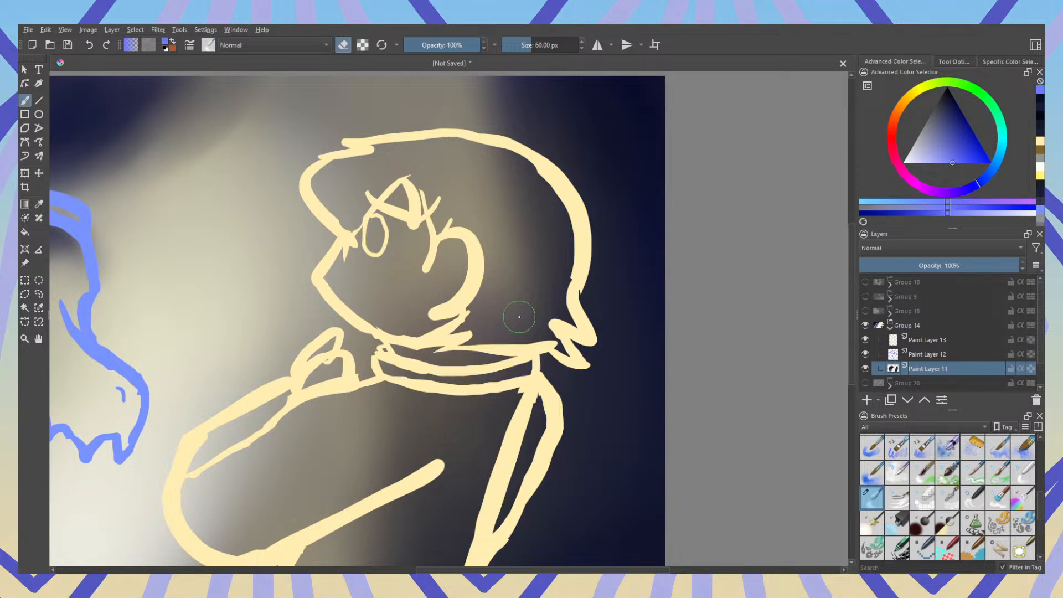
{"action": "scroll", "coordinate": [349, 261], "scroll_direction": "down", "scroll_amount": 1}
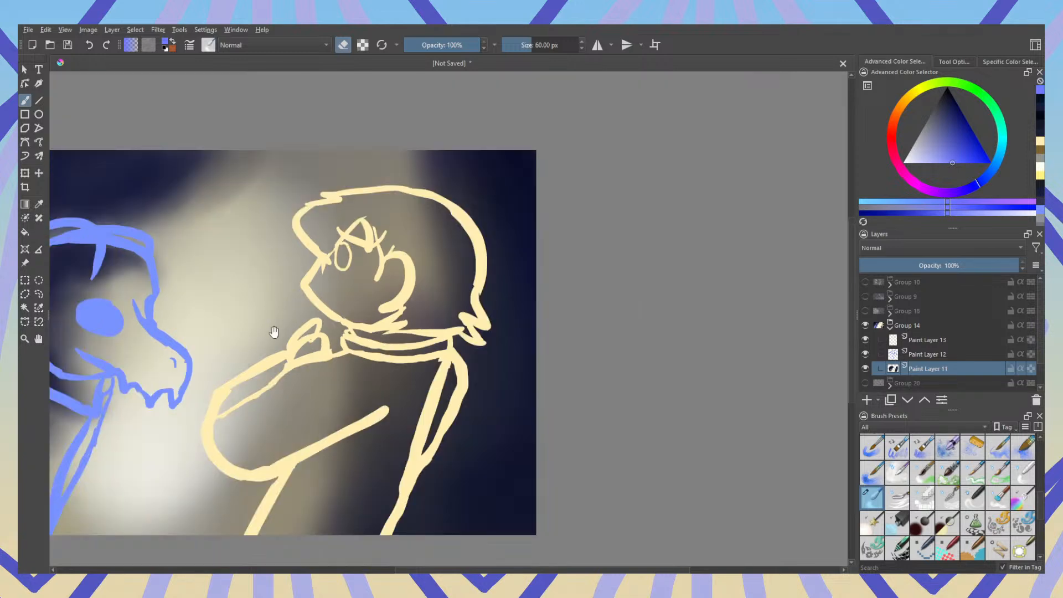
{"action": "left_click_drag", "start_coordinate": [275, 333], "coordinate": [574, 359]}
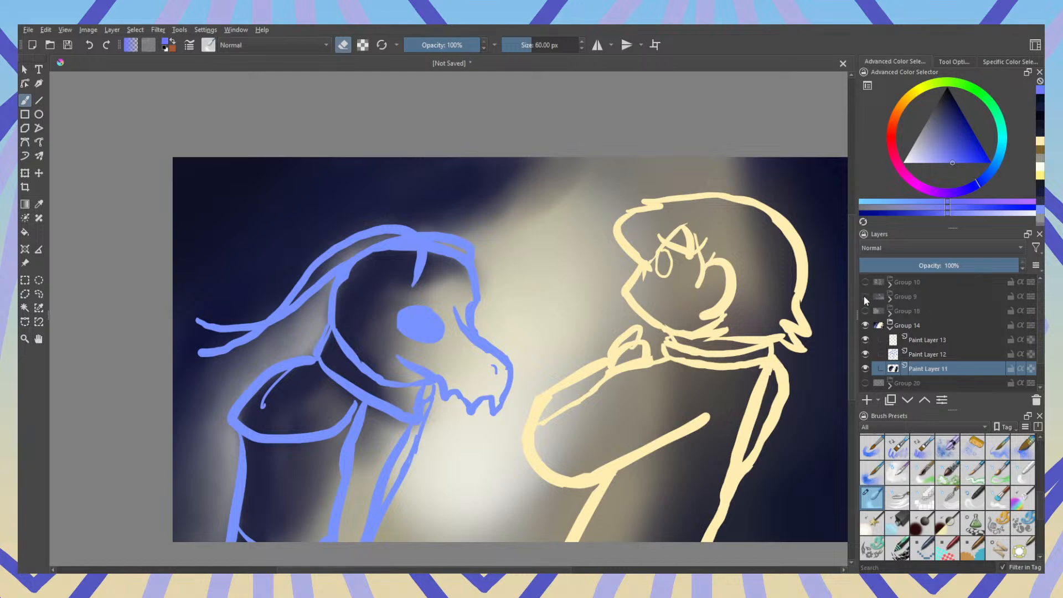
{"action": "left_click", "coordinate": [890, 328]}
{"action": "left_click", "coordinate": [865, 325]}
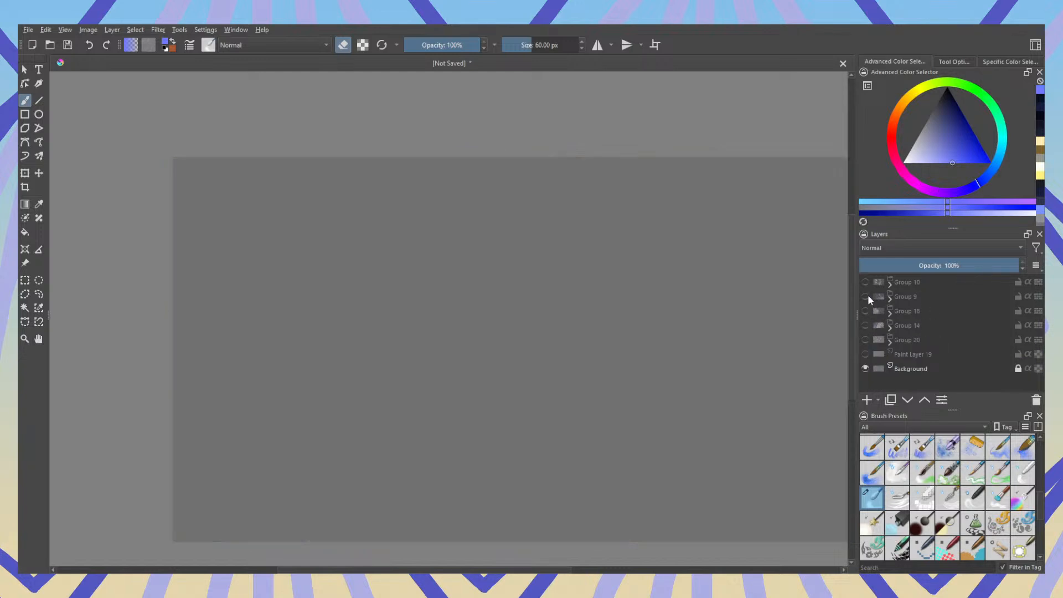
Step: Show Group 10, the corridor scene, and switch Groups 9, 18 and 14 on and off beneath it for comparison
{"action": "left_click", "coordinate": [865, 283]}
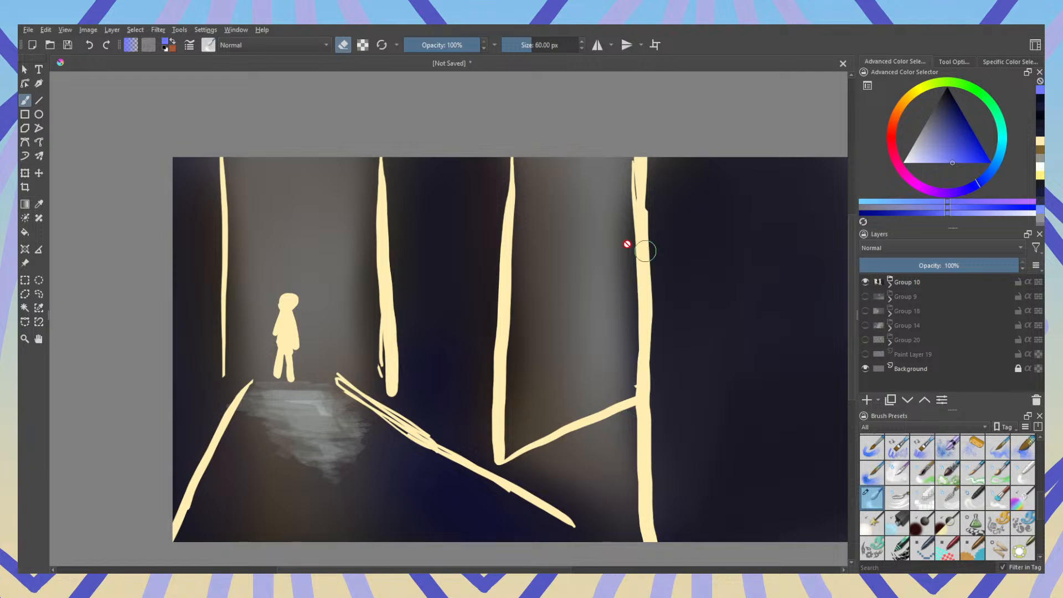
{"action": "left_click", "coordinate": [865, 298]}
{"action": "left_click", "coordinate": [866, 298]}
{"action": "left_click", "coordinate": [865, 311]}
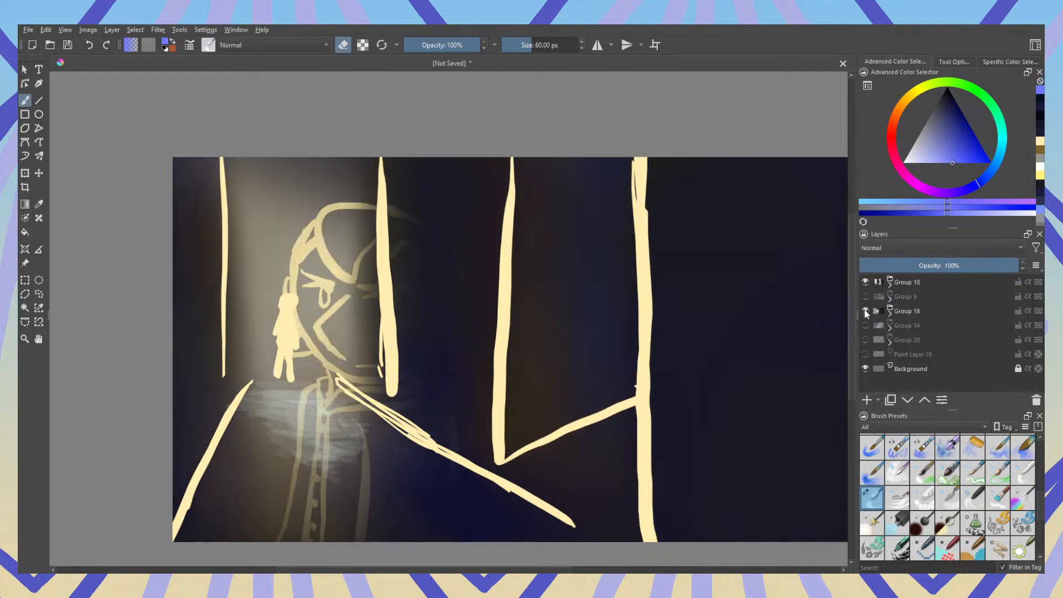
{"action": "left_click", "coordinate": [865, 311]}
{"action": "left_click", "coordinate": [865, 326]}
{"action": "left_click", "coordinate": [865, 326]}
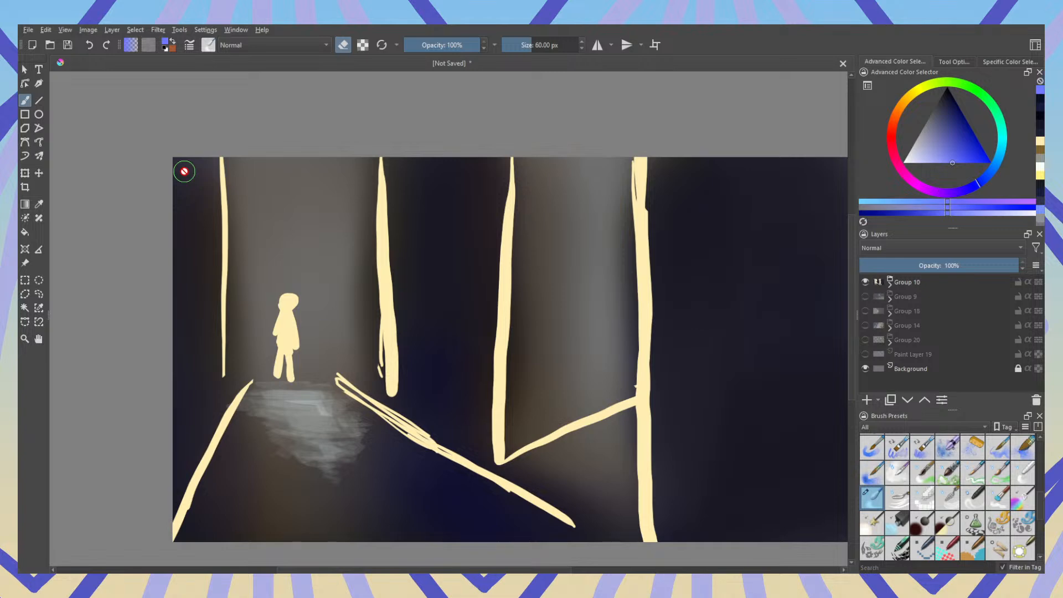
Step: Hide Group 10 and check Group 9 and Group 18 one at a time, ending with both hidden
{"action": "left_click", "coordinate": [865, 282]}
{"action": "left_click", "coordinate": [866, 296]}
{"action": "left_click", "coordinate": [866, 297]}
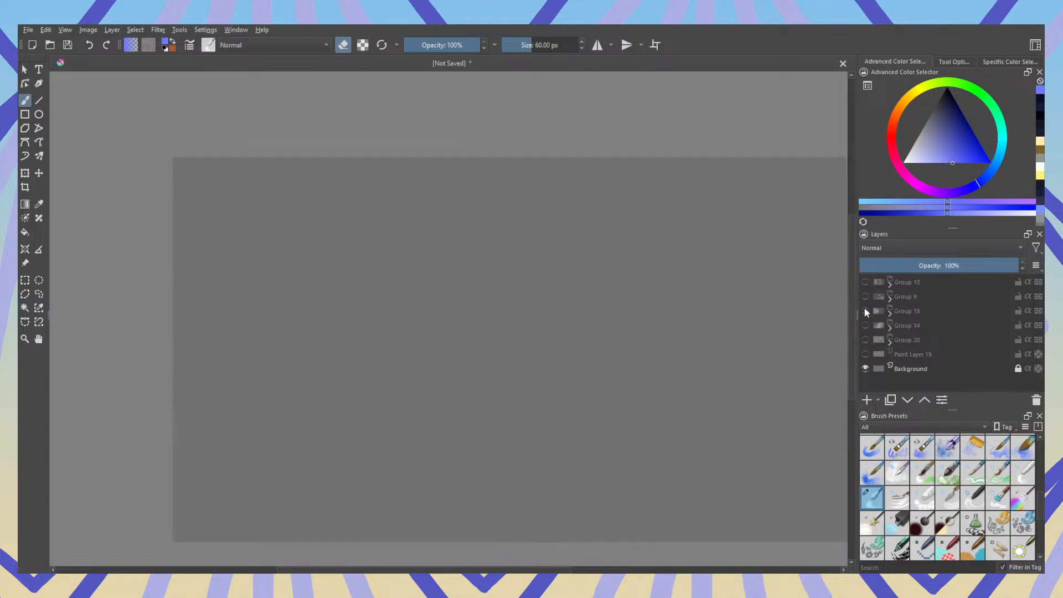
{"action": "left_click", "coordinate": [866, 311]}
{"action": "left_click", "coordinate": [866, 311]}
{"action": "left_click", "coordinate": [865, 296]}
{"action": "left_click", "coordinate": [866, 296]}
Step: View Groups 10, 9 and 18 separately in sequence, and return to Group 10 alone
{"action": "left_click", "coordinate": [865, 283]}
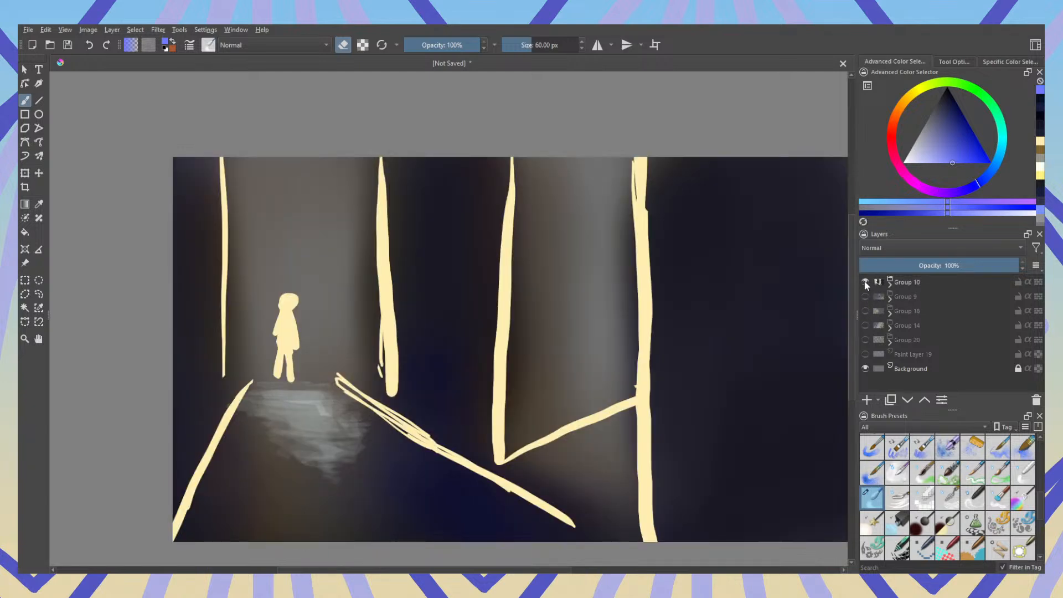
{"action": "left_click", "coordinate": [866, 283]}
{"action": "left_click", "coordinate": [866, 297]}
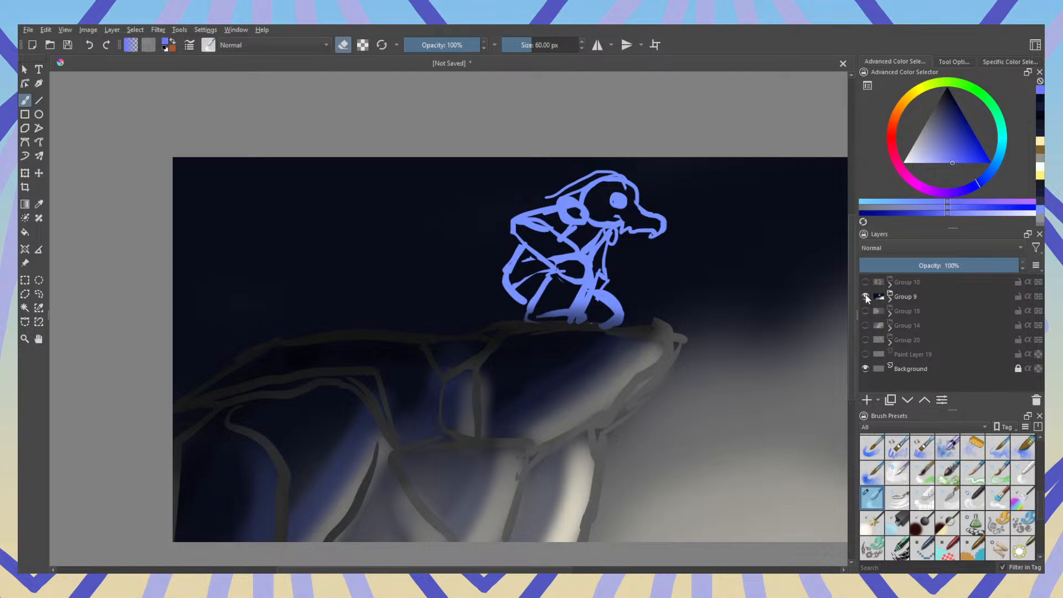
{"action": "left_click", "coordinate": [866, 296]}
{"action": "left_click", "coordinate": [866, 311]}
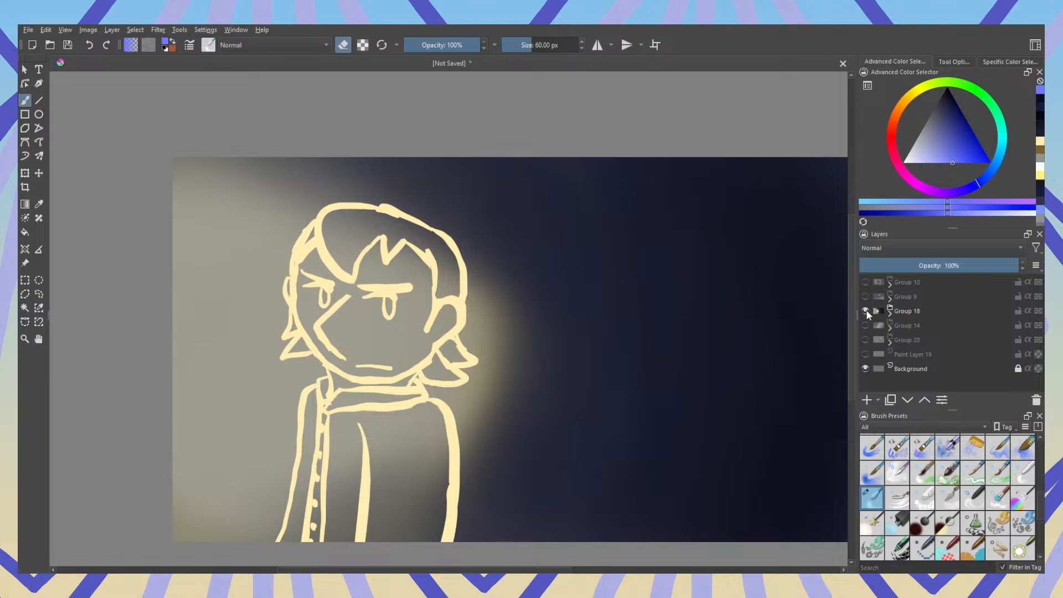
{"action": "left_click", "coordinate": [866, 311]}
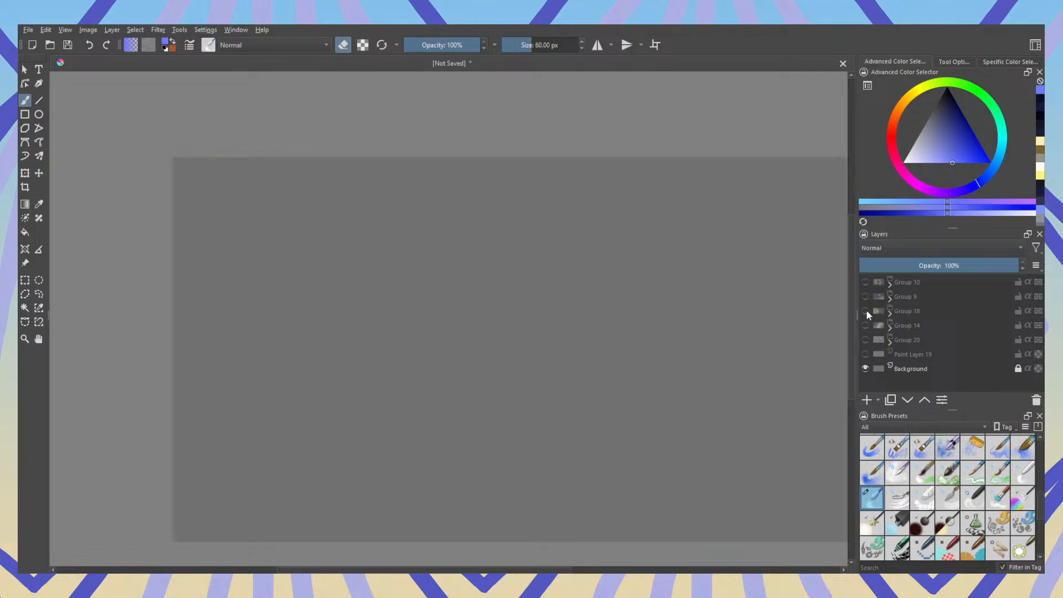
{"action": "left_click", "coordinate": [866, 282]}
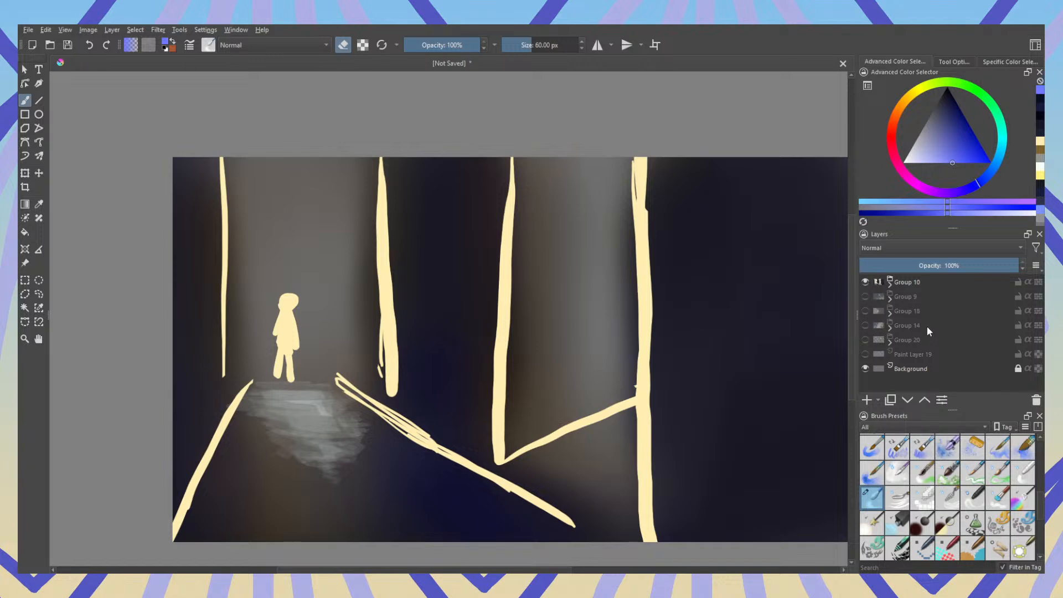
Step: Hide Group 10 and add a new paint layer directly below Group 14
{"action": "left_click", "coordinate": [928, 327]}
{"action": "left_click", "coordinate": [866, 281]}
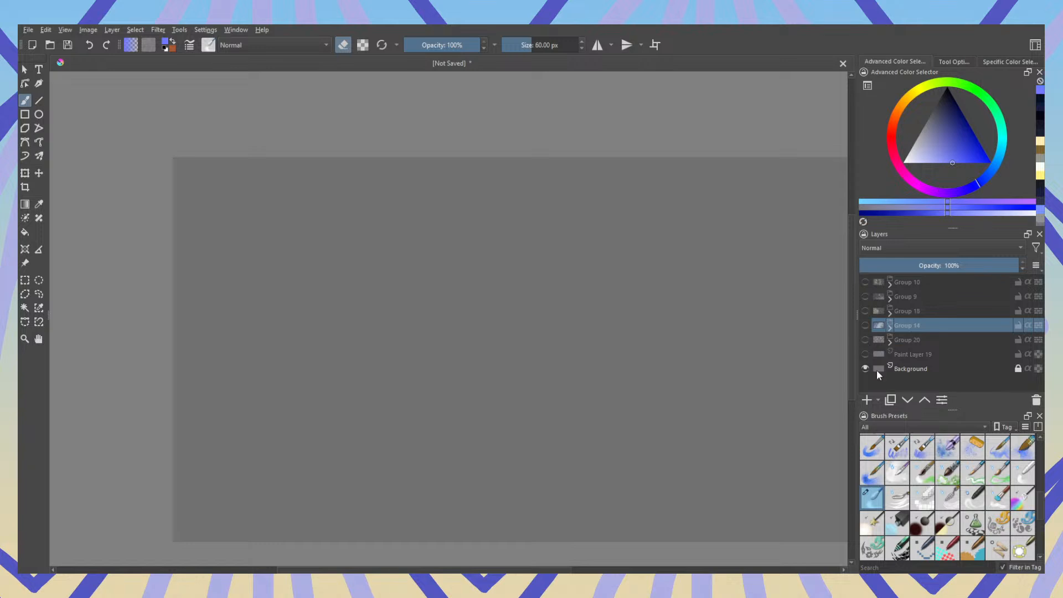
{"action": "left_click", "coordinate": [867, 399]}
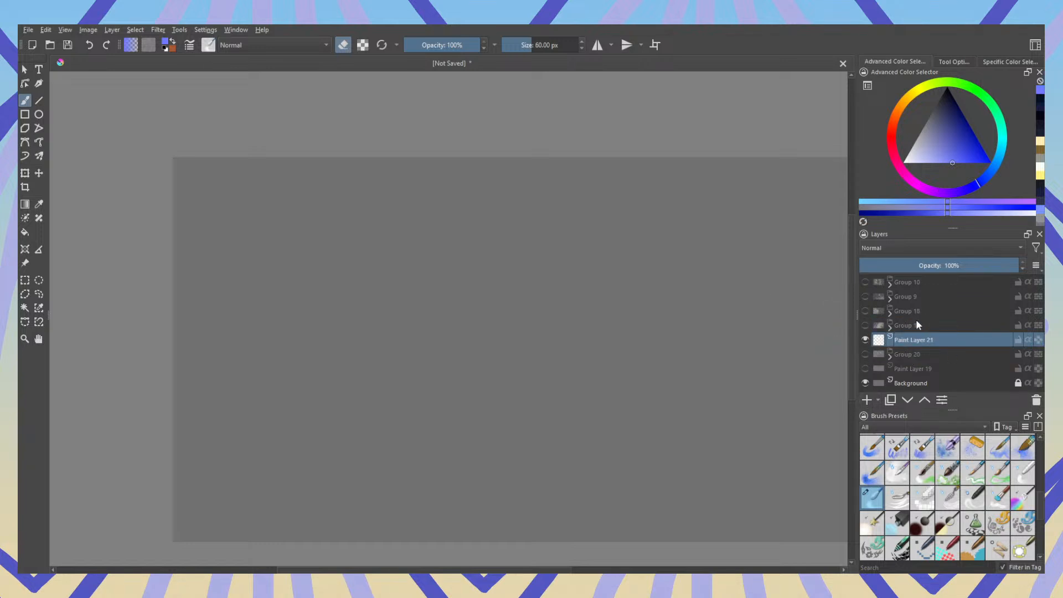
Step: Expand Group 14 and select Paint Layer 12, the blue character's line art, keeping the layer visible
{"action": "left_click", "coordinate": [888, 326]}
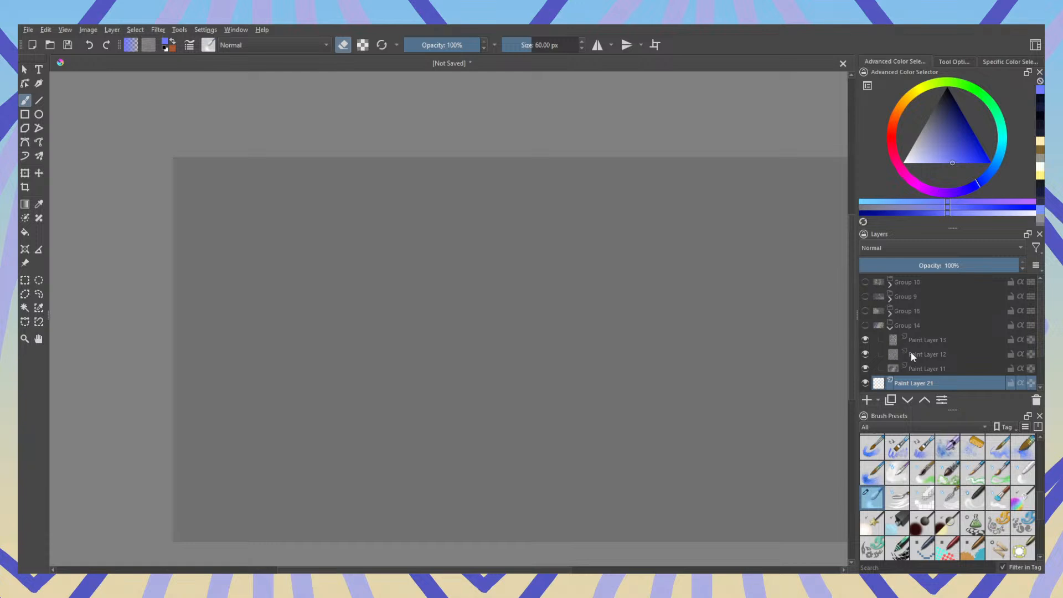
{"action": "left_click", "coordinate": [912, 353]}
{"action": "left_click", "coordinate": [866, 354]}
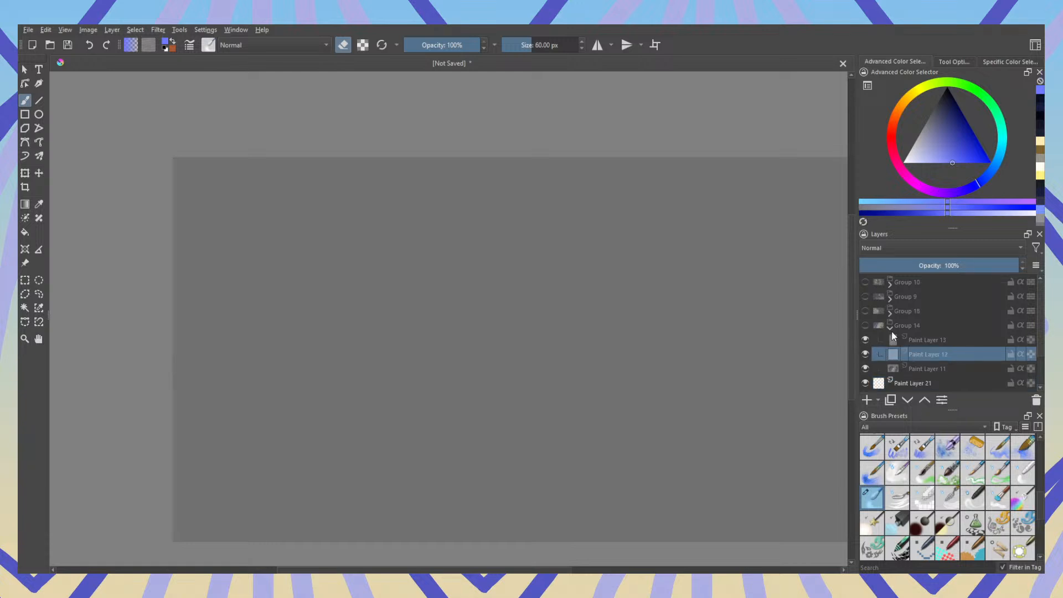
Step: Sample the blue of the character's line art in Group 14, with the group shown only for sampling, and select Paint Layer 21
{"action": "left_click", "coordinate": [866, 325]}
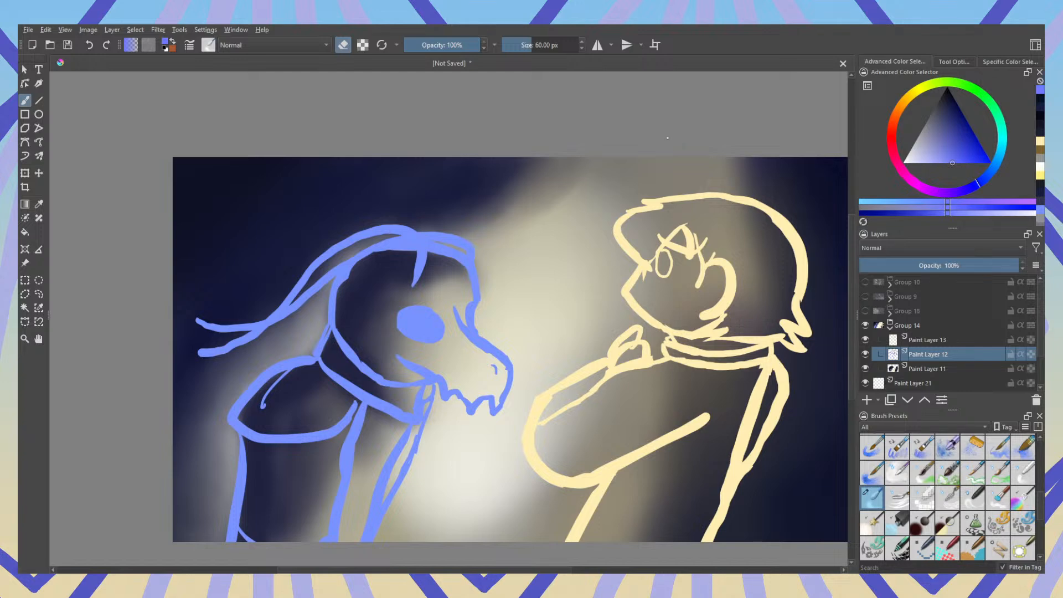
{"action": "left_click", "coordinate": [418, 233], "text": "ctrl"}
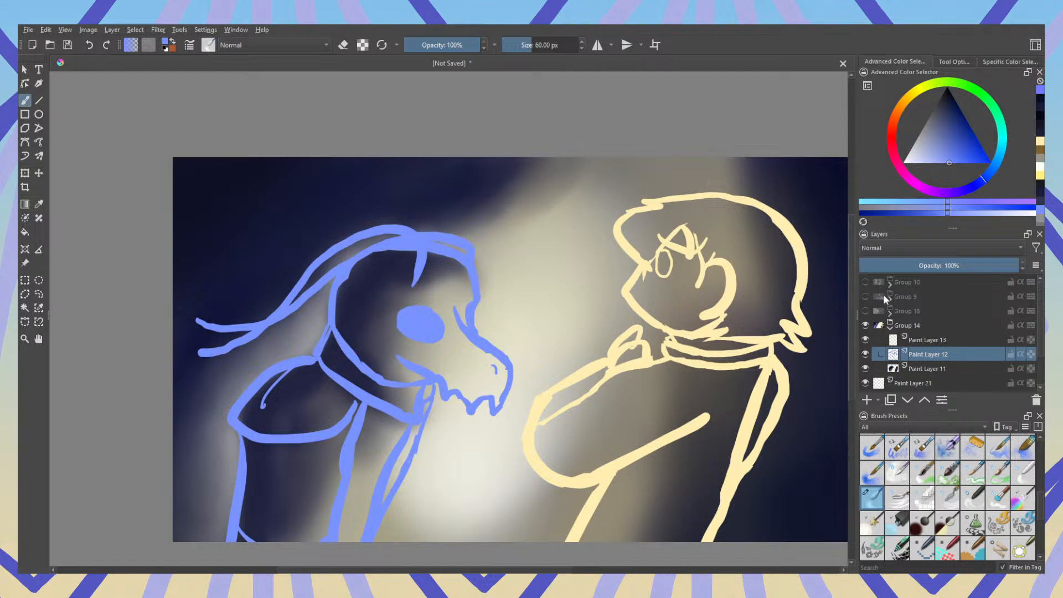
{"action": "left_click", "coordinate": [910, 380]}
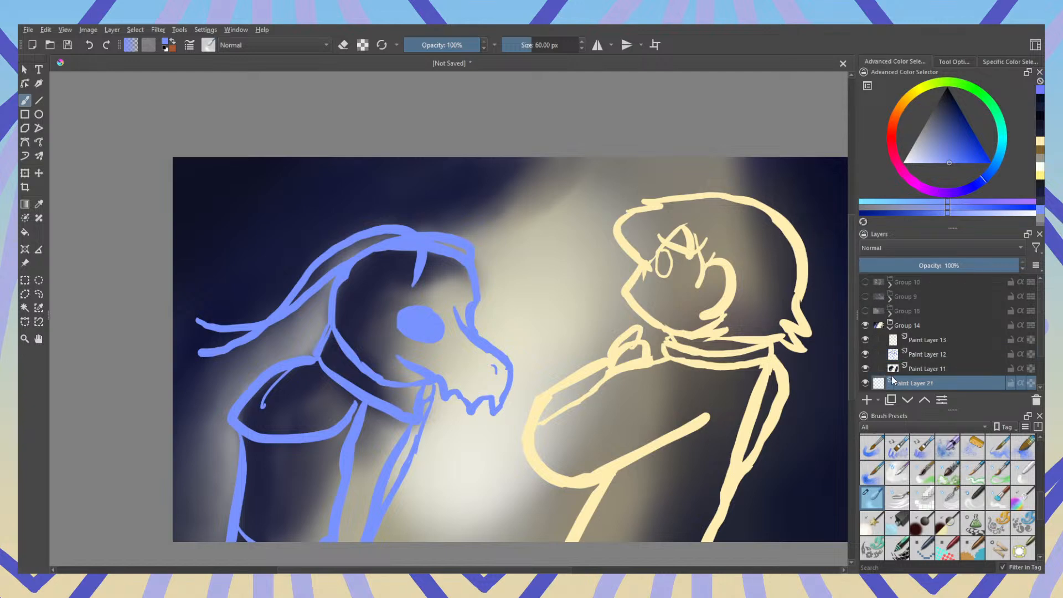
{"action": "left_click", "coordinate": [866, 326]}
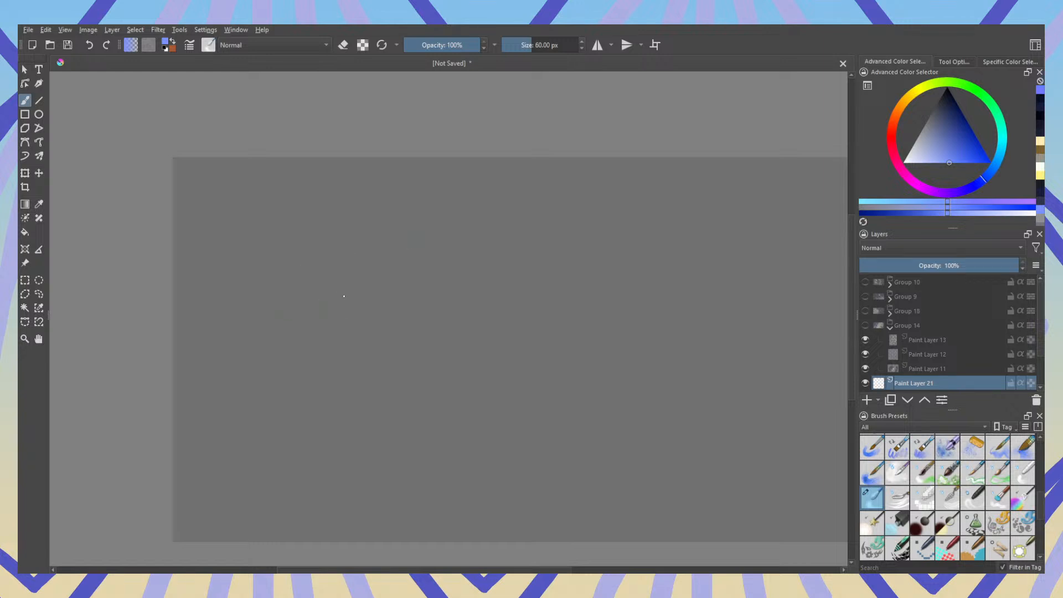
Step: Switch to the 40 px inking brush preset and try a stroke on Paint Layer 21, undoing it
{"action": "left_click_drag", "start_coordinate": [344, 296], "coordinate": [328, 293]}
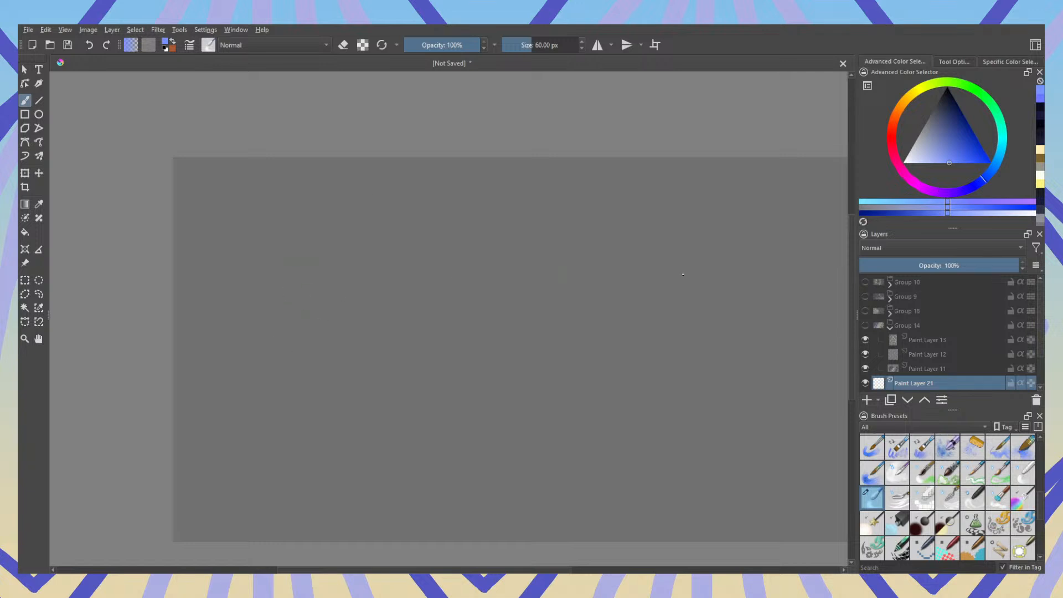
{"action": "left_click_drag", "start_coordinate": [1041, 508], "coordinate": [1038, 442]}
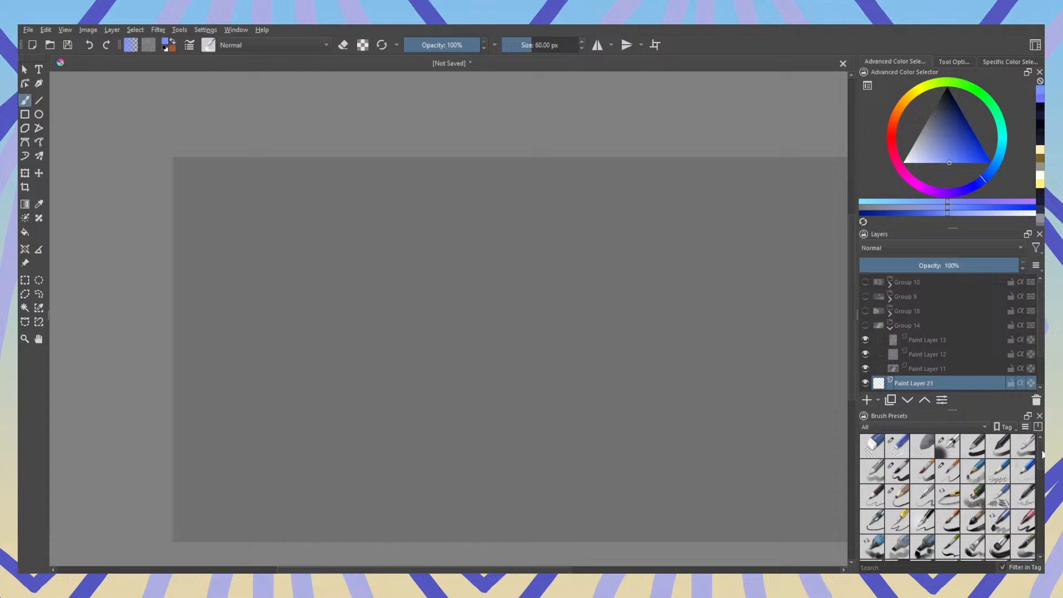
{"action": "left_click", "coordinate": [899, 471]}
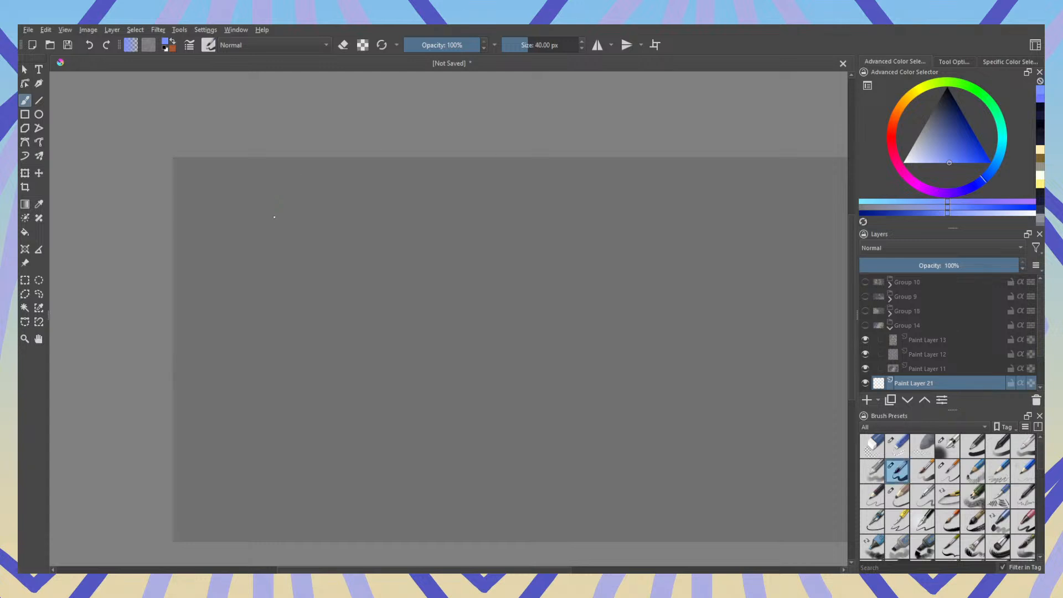
{"action": "mouse_move", "coordinate": [366, 244]}
{"action": "left_mouse_down"}
{"action": "mouse_move", "coordinate": [283, 264]}
{"action": "mouse_move", "coordinate": [350, 370]}
{"action": "mouse_move", "coordinate": [414, 273]}
{"action": "mouse_move", "coordinate": [356, 219]}
{"action": "mouse_move", "coordinate": [309, 235]}
{"action": "mouse_move", "coordinate": [277, 268]}
{"action": "mouse_move", "coordinate": [280, 297]}
{"action": "left_mouse_up"}
{"action": "key", "text": "ctrl+z"}
Step: Show Group 10, lower its opacity to 43% as a tracing guide, and select Paint Layer 21
{"action": "left_click", "coordinate": [866, 282]}
{"action": "left_click", "coordinate": [899, 282]}
{"action": "left_click_drag", "start_coordinate": [936, 265], "coordinate": [929, 265]}
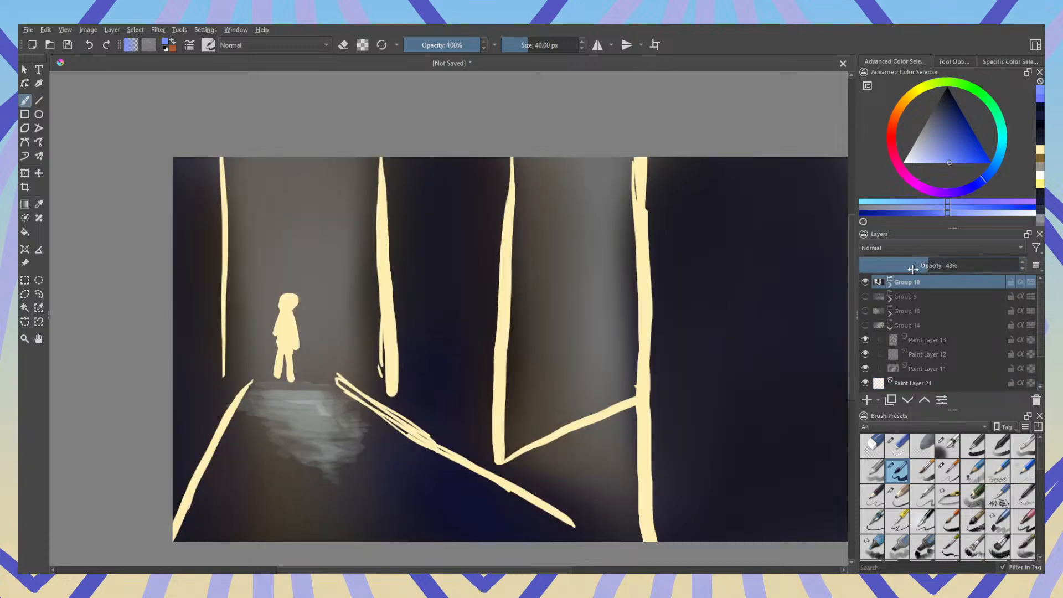
{"action": "left_click", "coordinate": [914, 382]}
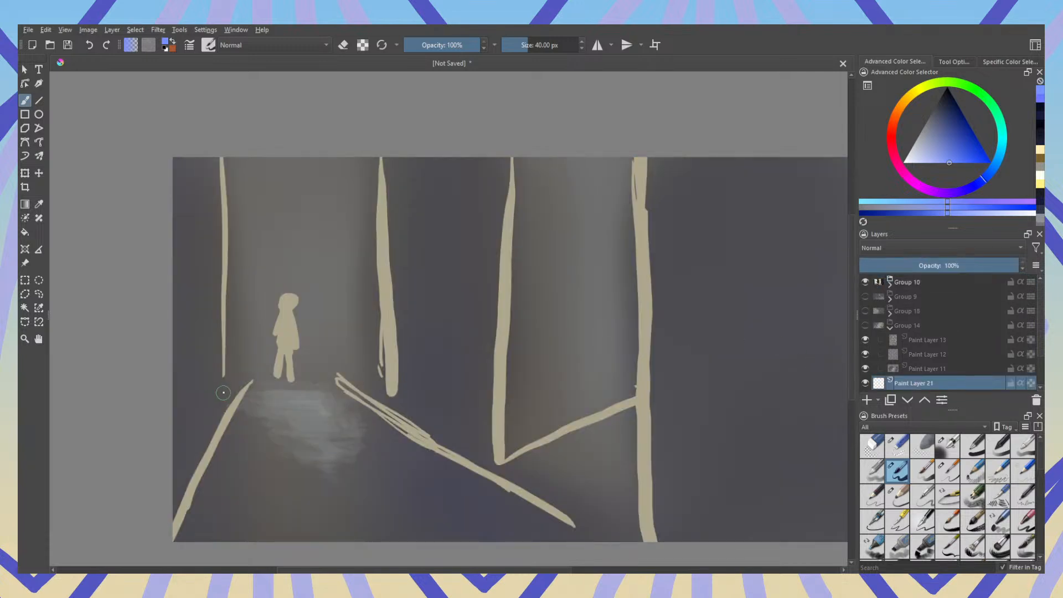
Step: Draw blue diagonal floor edges on both sides of the small figure and a vertical wall line at the scene's left edge
{"action": "left_click_drag", "start_coordinate": [254, 324], "coordinate": [174, 437]}
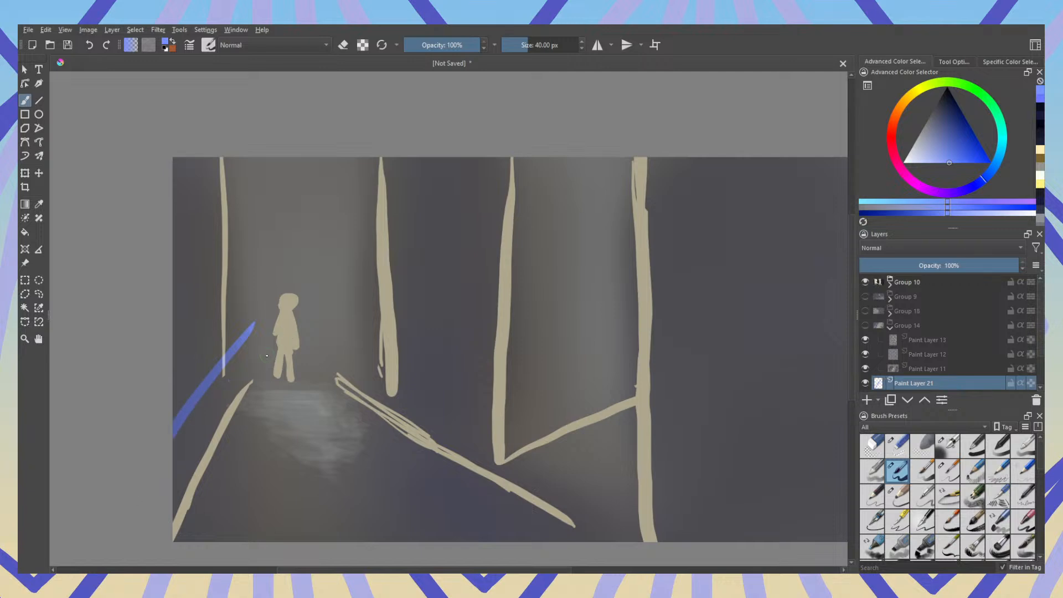
{"action": "key", "text": "e"}
{"action": "left_click", "coordinate": [866, 383]}
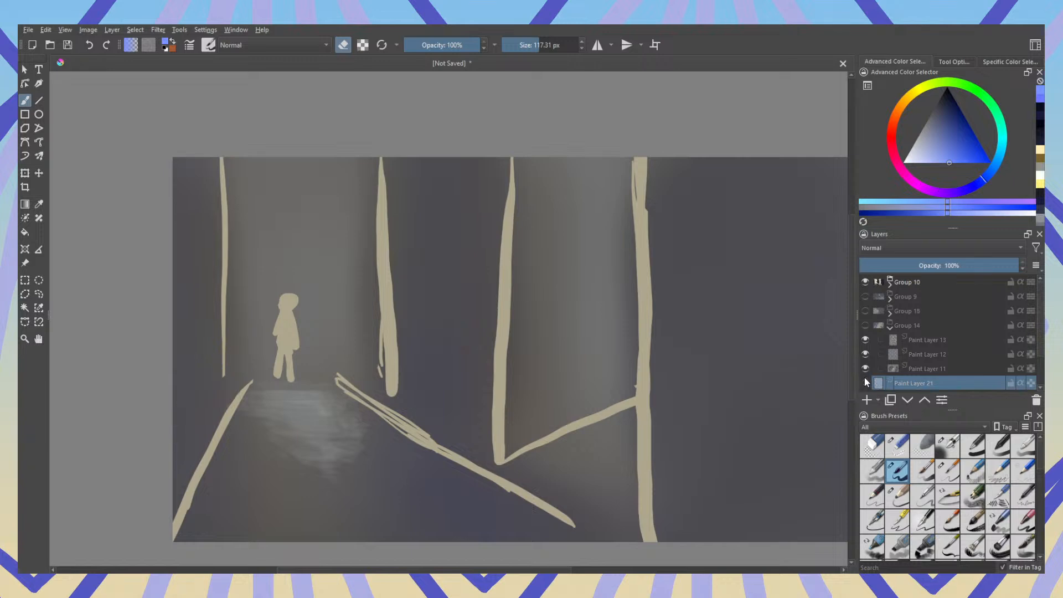
{"action": "left_click", "coordinate": [866, 382]}
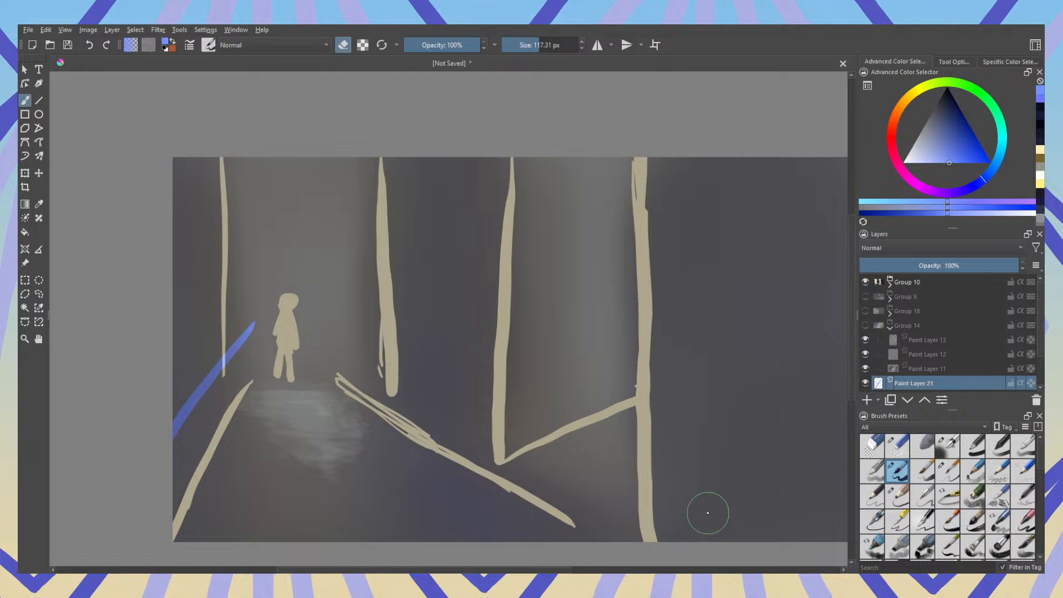
{"action": "key", "text": "e"}
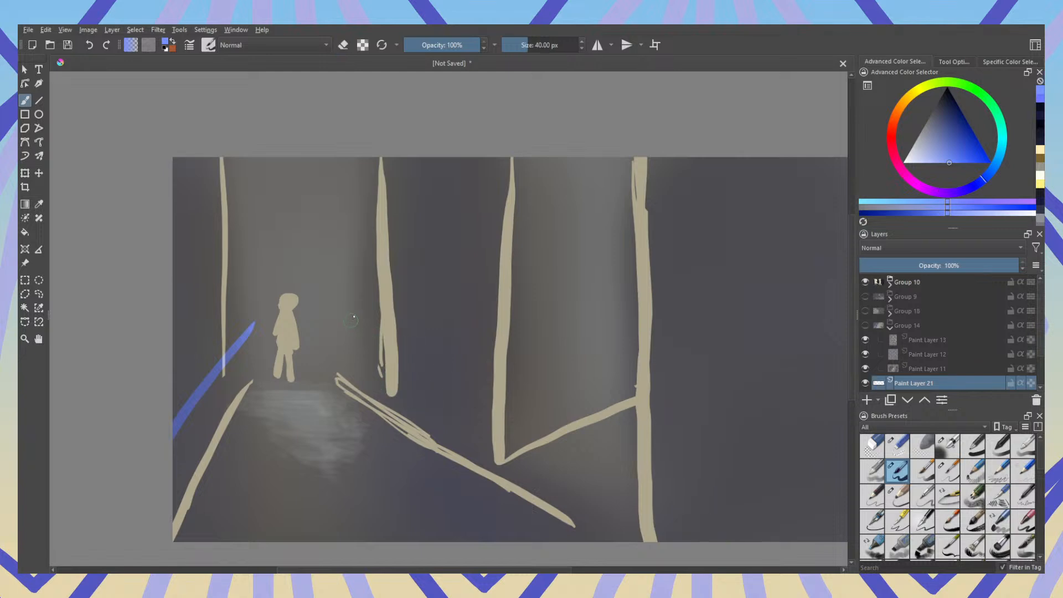
{"action": "left_click_drag", "start_coordinate": [354, 317], "coordinate": [814, 556]}
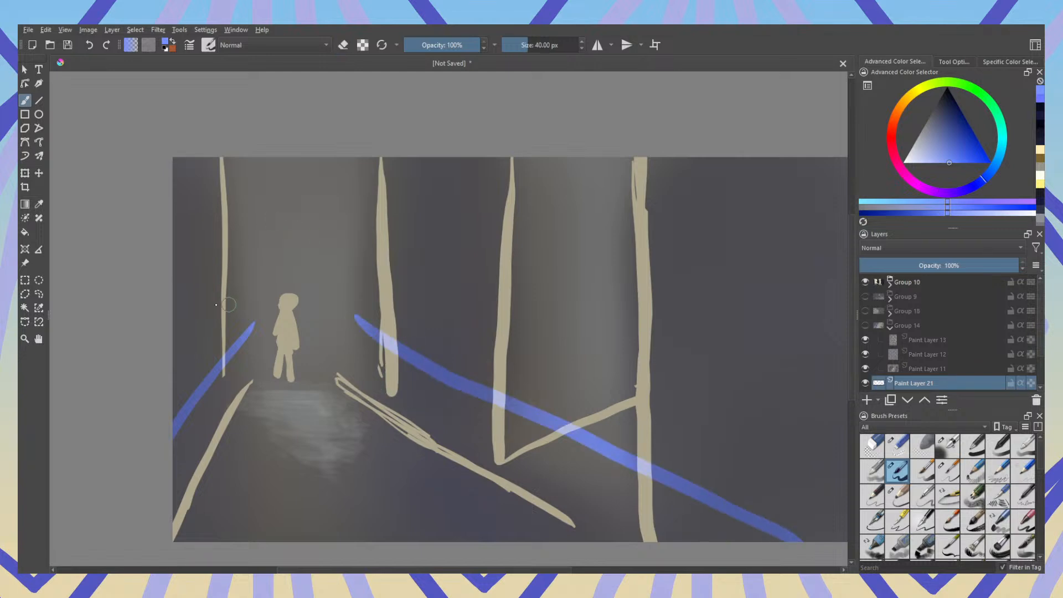
{"action": "left_click_drag", "start_coordinate": [175, 219], "coordinate": [191, 382]}
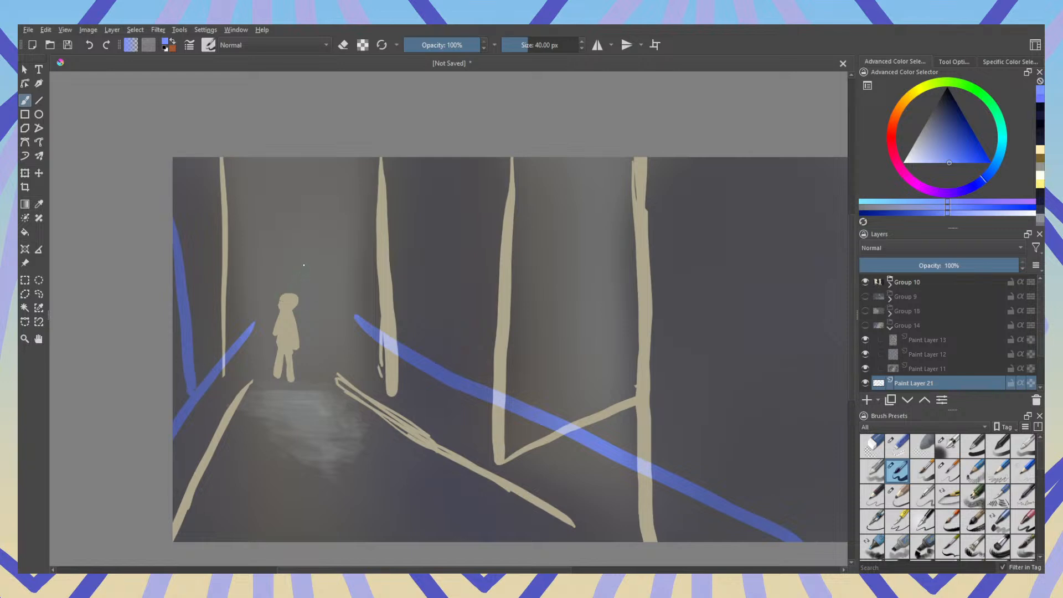
Step: Paint a solid blue character over the small figure, with a round head, two pigtails, a body, arms and legs
{"action": "mouse_move", "coordinate": [284, 257]}
{"action": "left_mouse_down"}
{"action": "mouse_move", "coordinate": [311, 272]}
{"action": "mouse_move", "coordinate": [295, 274]}
{"action": "mouse_move", "coordinate": [308, 256]}
{"action": "mouse_move", "coordinate": [291, 266]}
{"action": "mouse_move", "coordinate": [305, 273]}
{"action": "mouse_move", "coordinate": [283, 236]}
{"action": "mouse_move", "coordinate": [230, 284]}
{"action": "left_mouse_up"}
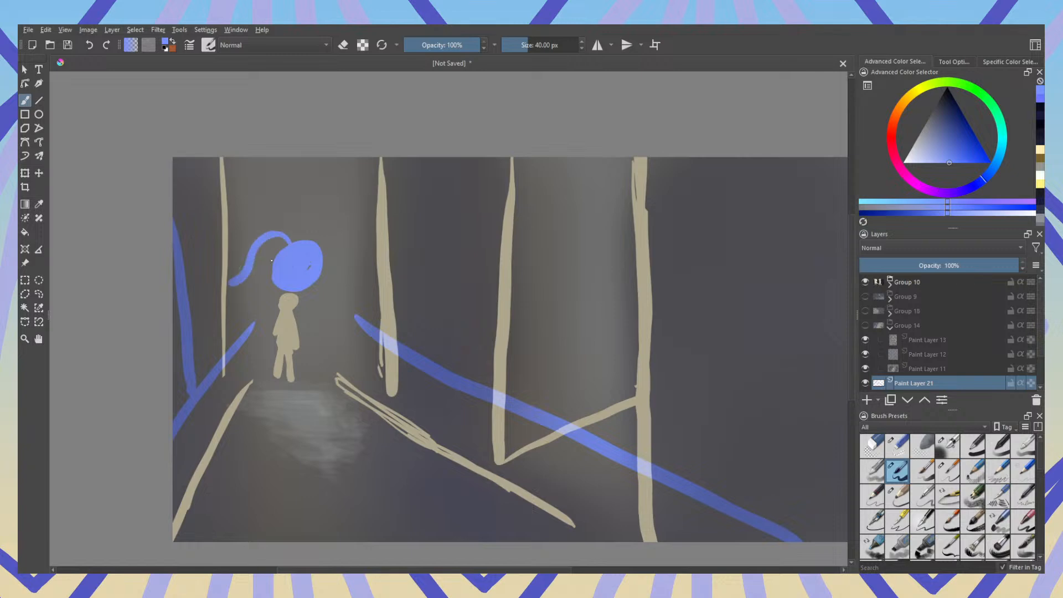
{"action": "mouse_move", "coordinate": [314, 239]}
{"action": "left_mouse_down"}
{"action": "mouse_move", "coordinate": [320, 230]}
{"action": "mouse_move", "coordinate": [345, 267]}
{"action": "left_mouse_up"}
{"action": "left_click_drag", "start_coordinate": [282, 292], "coordinate": [272, 377]}
{"action": "left_click_drag", "start_coordinate": [313, 284], "coordinate": [315, 370]}
{"action": "mouse_move", "coordinate": [256, 345]}
{"action": "left_mouse_down"}
{"action": "mouse_move", "coordinate": [284, 295]}
{"action": "mouse_move", "coordinate": [334, 341]}
{"action": "mouse_move", "coordinate": [274, 407]}
{"action": "mouse_move", "coordinate": [278, 352]}
{"action": "mouse_move", "coordinate": [302, 355]}
{"action": "mouse_move", "coordinate": [305, 281]}
{"action": "left_mouse_up"}
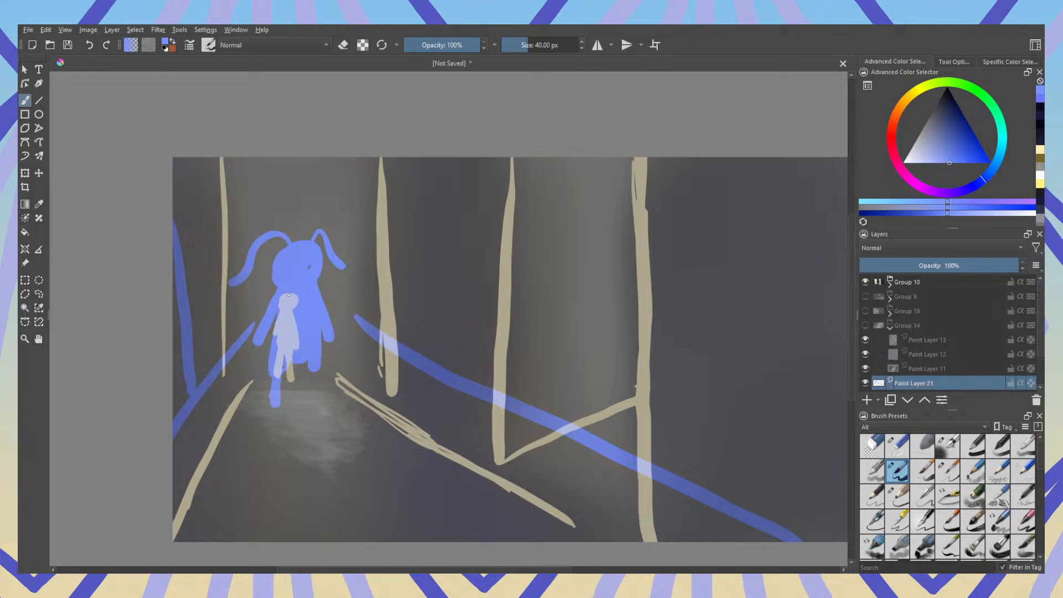
{"action": "mouse_move", "coordinate": [284, 350]}
{"action": "left_mouse_down"}
{"action": "mouse_move", "coordinate": [272, 419]}
{"action": "mouse_move", "coordinate": [282, 364]}
{"action": "mouse_move", "coordinate": [313, 404]}
{"action": "mouse_move", "coordinate": [299, 366]}
{"action": "left_mouse_up"}
{"action": "mouse_move", "coordinate": [315, 415]}
{"action": "left_mouse_down"}
{"action": "mouse_move", "coordinate": [316, 374]}
{"action": "mouse_move", "coordinate": [319, 407]}
{"action": "left_mouse_up"}
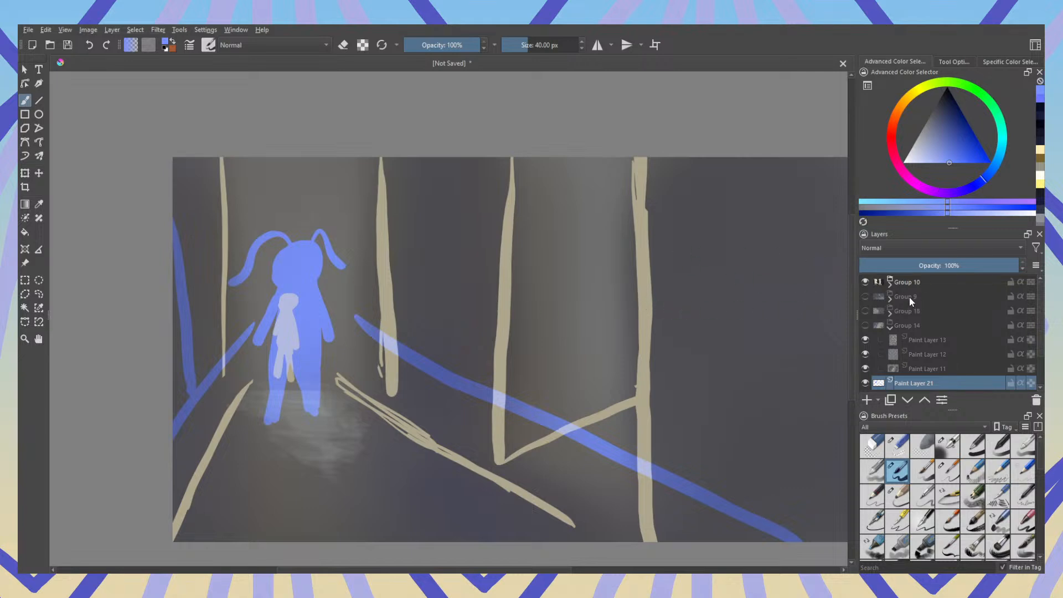
Step: Show Group 14, hide Group 10, and sample the pale yellow of the right-hand character's line art
{"action": "left_click", "coordinate": [917, 284]}
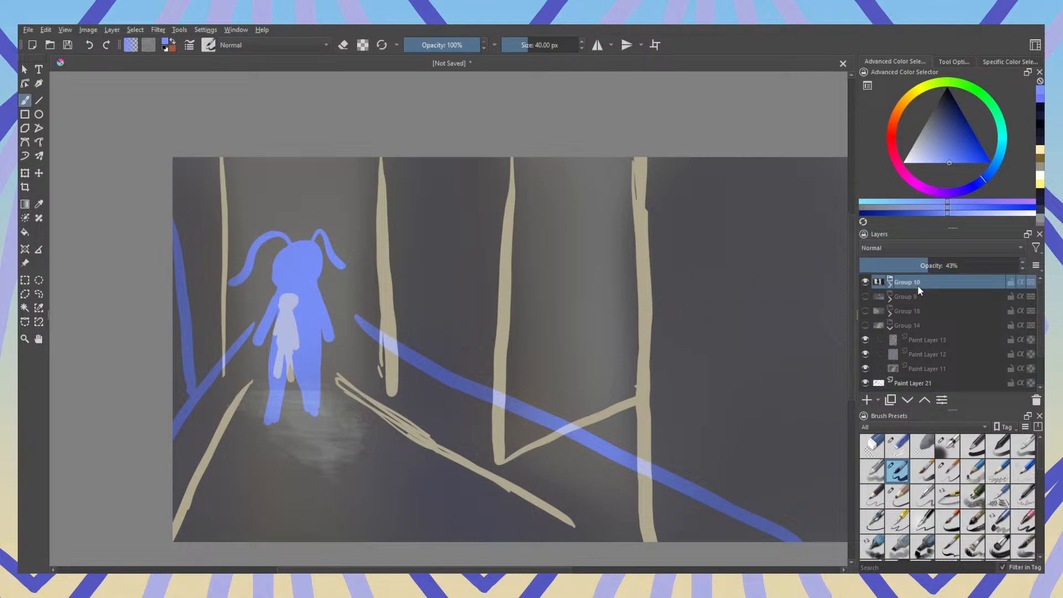
{"action": "left_click", "coordinate": [912, 323]}
{"action": "left_click", "coordinate": [864, 326]}
{"action": "left_click", "coordinate": [923, 341]}
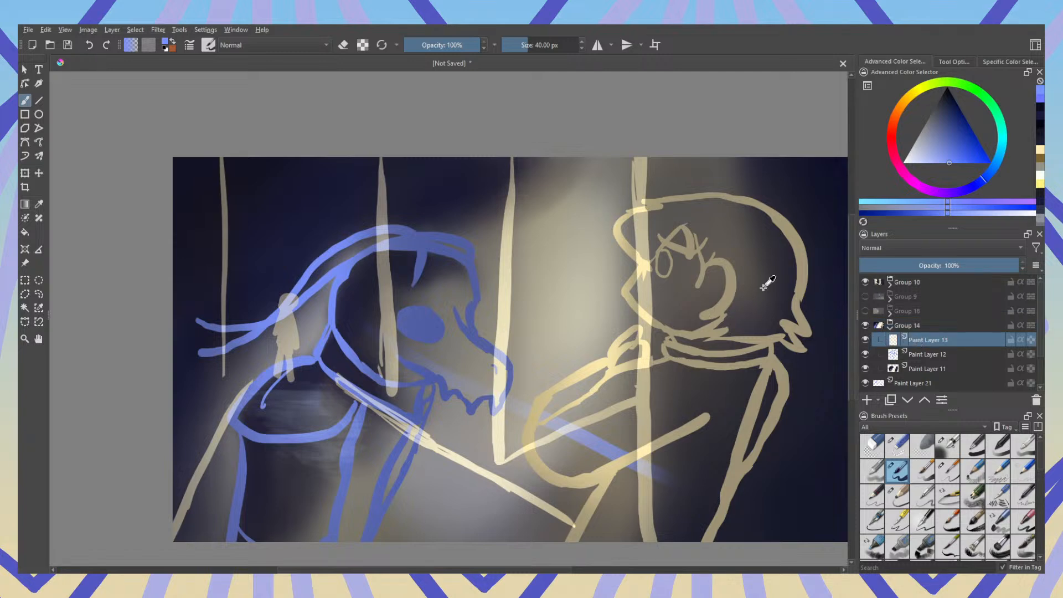
{"action": "left_click", "coordinate": [806, 260], "text": "ctrl"}
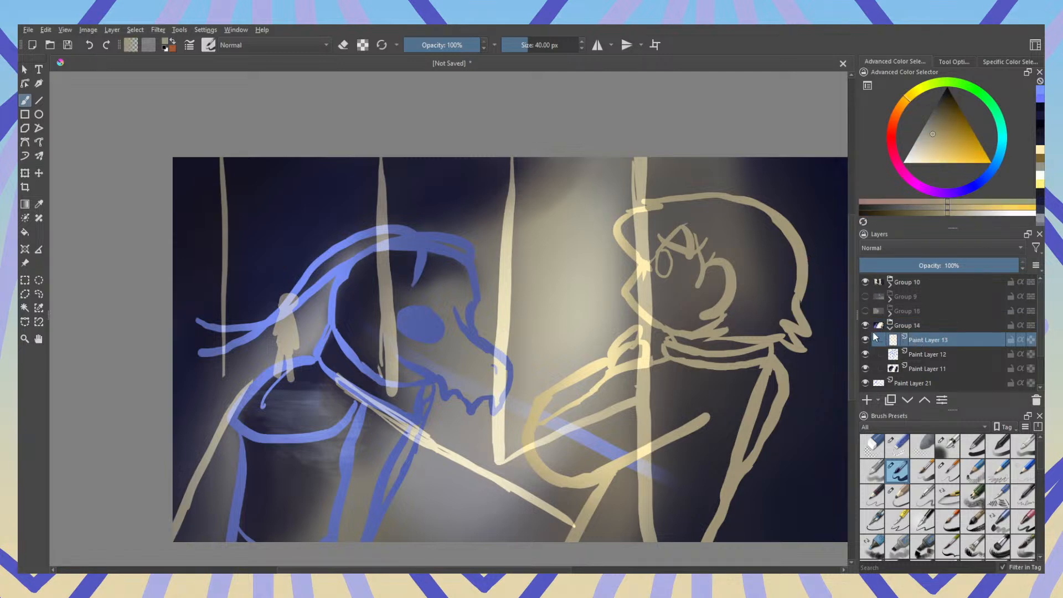
{"action": "left_click", "coordinate": [916, 326]}
{"action": "left_click", "coordinate": [866, 282]}
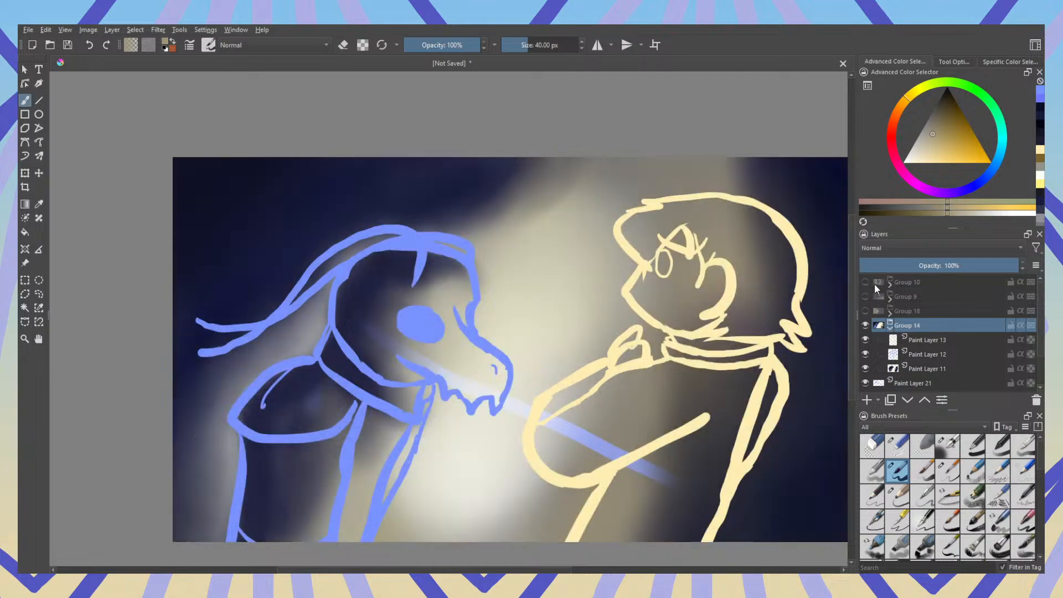
{"action": "left_click", "coordinate": [802, 269], "text": "ctrl"}
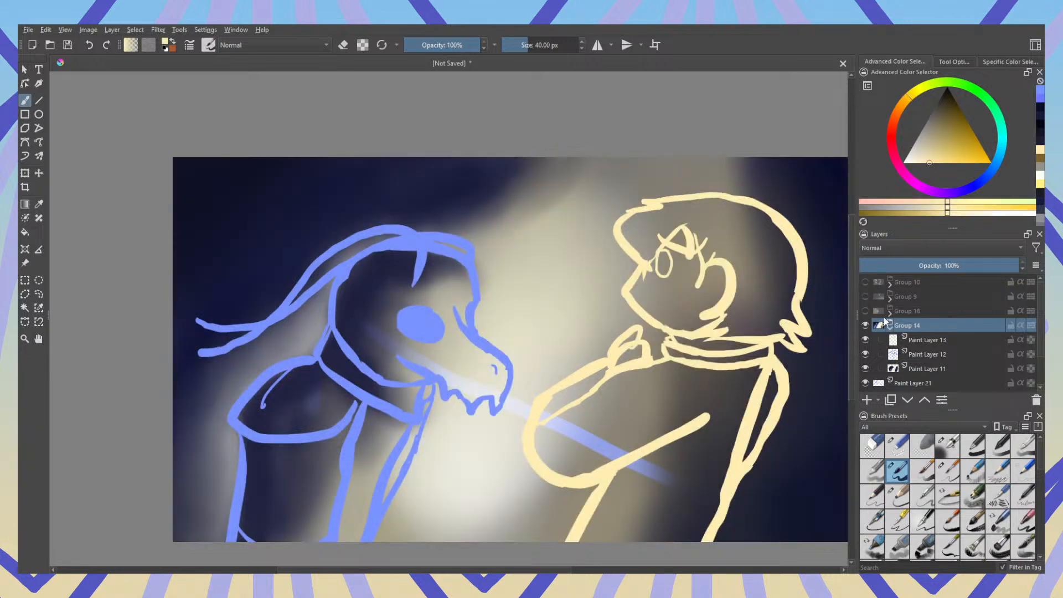
Step: Bring back the faded Group 10, hide Group 14, and make Paint Layer 21 the active layer
{"action": "left_click", "coordinate": [866, 282]}
{"action": "left_click", "coordinate": [866, 326]}
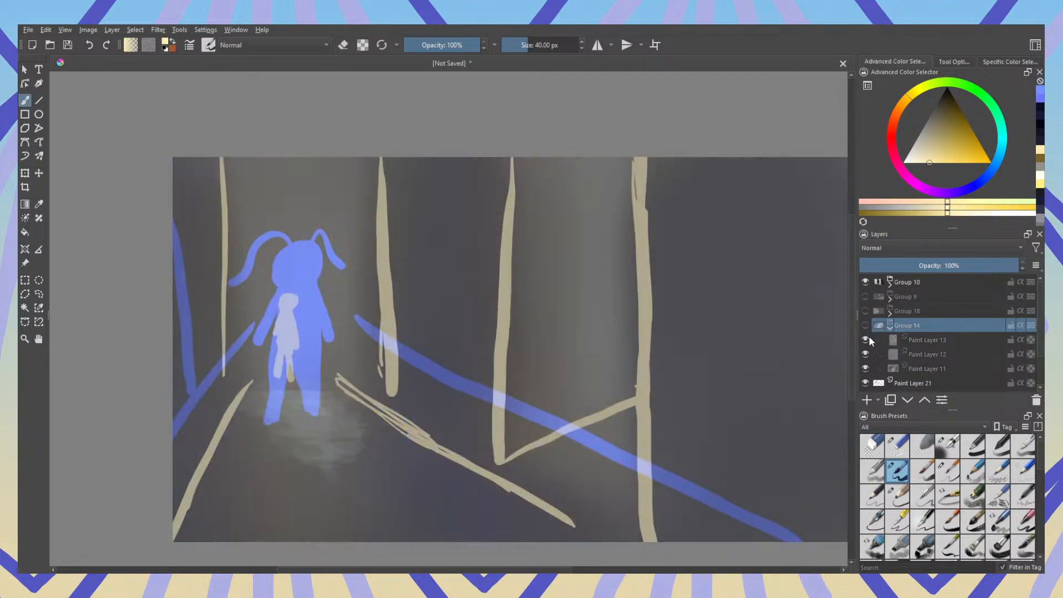
{"action": "left_click", "coordinate": [914, 383]}
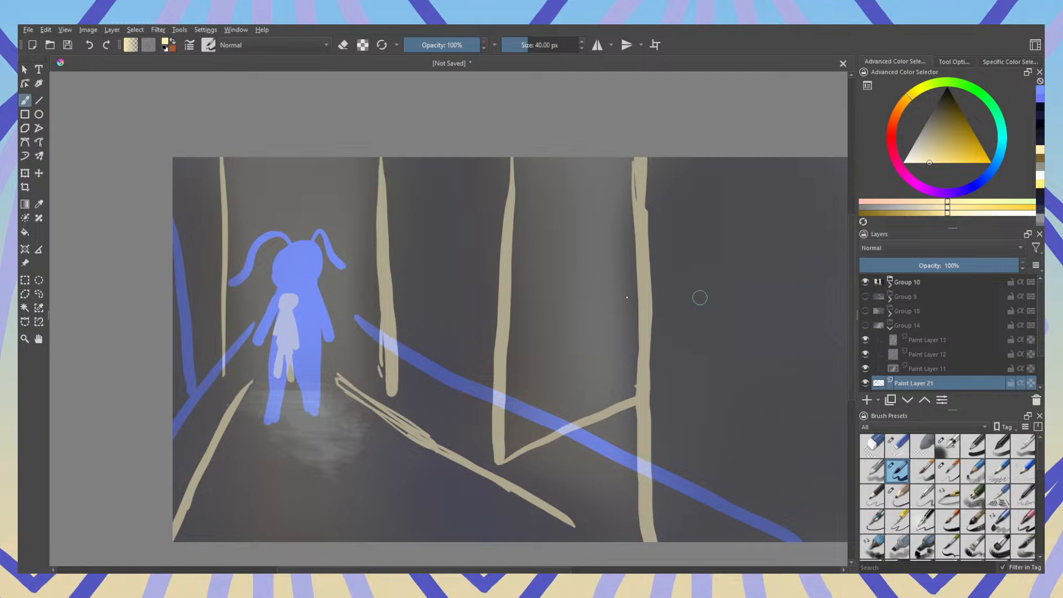
Step: Draw a large yellow round head across the rightmost pillar, with an eye, brow and ear, undoing a stray stroke
{"action": "mouse_move", "coordinate": [604, 229]}
{"action": "left_mouse_down"}
{"action": "mouse_move", "coordinate": [600, 340]}
{"action": "mouse_move", "coordinate": [701, 286]}
{"action": "mouse_move", "coordinate": [648, 226]}
{"action": "mouse_move", "coordinate": [599, 238]}
{"action": "mouse_move", "coordinate": [578, 271]}
{"action": "mouse_move", "coordinate": [588, 323]}
{"action": "mouse_move", "coordinate": [575, 258]}
{"action": "mouse_move", "coordinate": [599, 277]}
{"action": "left_mouse_up"}
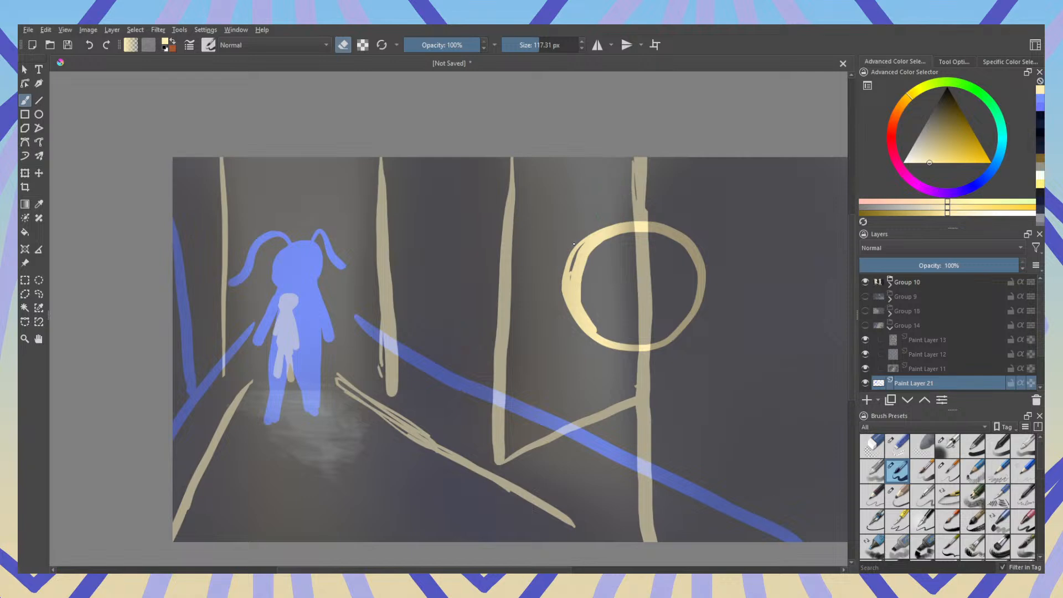
{"action": "key", "text": "ctrl+z"}
{"action": "mouse_move", "coordinate": [598, 241]}
{"action": "left_mouse_down"}
{"action": "mouse_move", "coordinate": [576, 299]}
{"action": "mouse_move", "coordinate": [591, 331]}
{"action": "mouse_move", "coordinate": [612, 341]}
{"action": "left_mouse_up"}
{"action": "mouse_move", "coordinate": [598, 263]}
{"action": "left_mouse_down"}
{"action": "mouse_move", "coordinate": [594, 276]}
{"action": "mouse_move", "coordinate": [626, 259]}
{"action": "mouse_move", "coordinate": [647, 317]}
{"action": "mouse_move", "coordinate": [635, 326]}
{"action": "mouse_move", "coordinate": [643, 354]}
{"action": "mouse_move", "coordinate": [674, 333]}
{"action": "mouse_move", "coordinate": [695, 283]}
{"action": "left_mouse_up"}
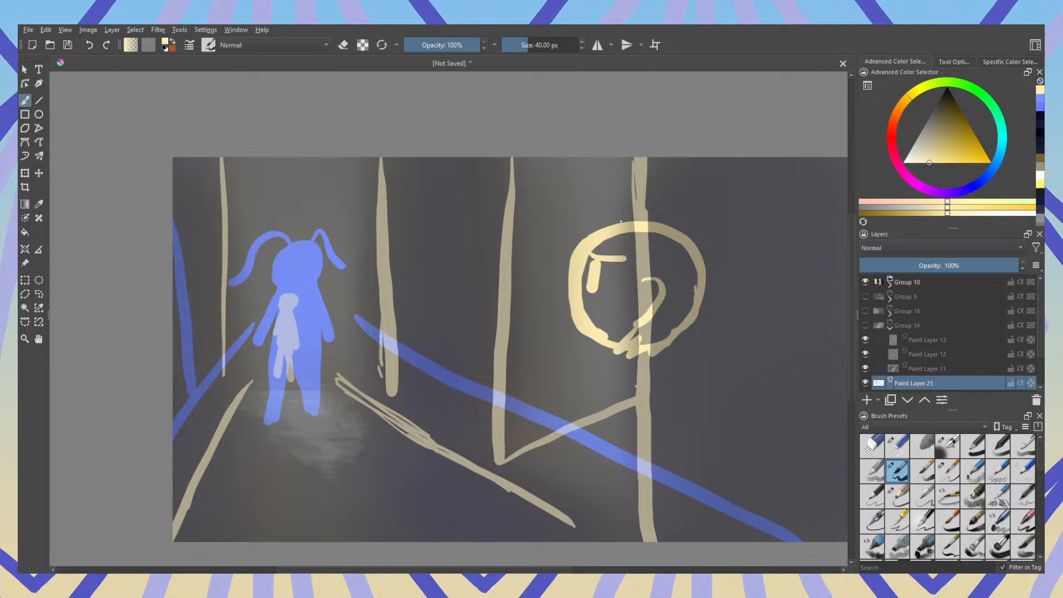
Step: Add a hair tuft above the forehead and a pointed nose to the yellow head, erasing the overlapping inner outline
{"action": "mouse_move", "coordinate": [615, 225]}
{"action": "left_mouse_down"}
{"action": "mouse_move", "coordinate": [565, 258]}
{"action": "mouse_move", "coordinate": [582, 326]}
{"action": "left_mouse_up"}
{"action": "key", "text": "e"}
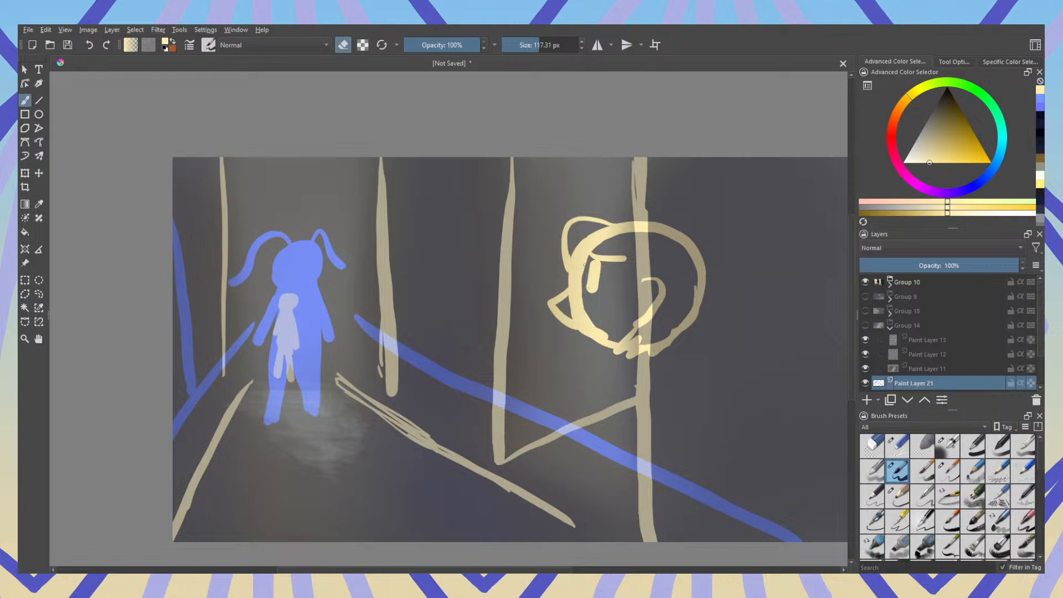
{"action": "key", "text": "e"}
{"action": "key", "text": "e"}
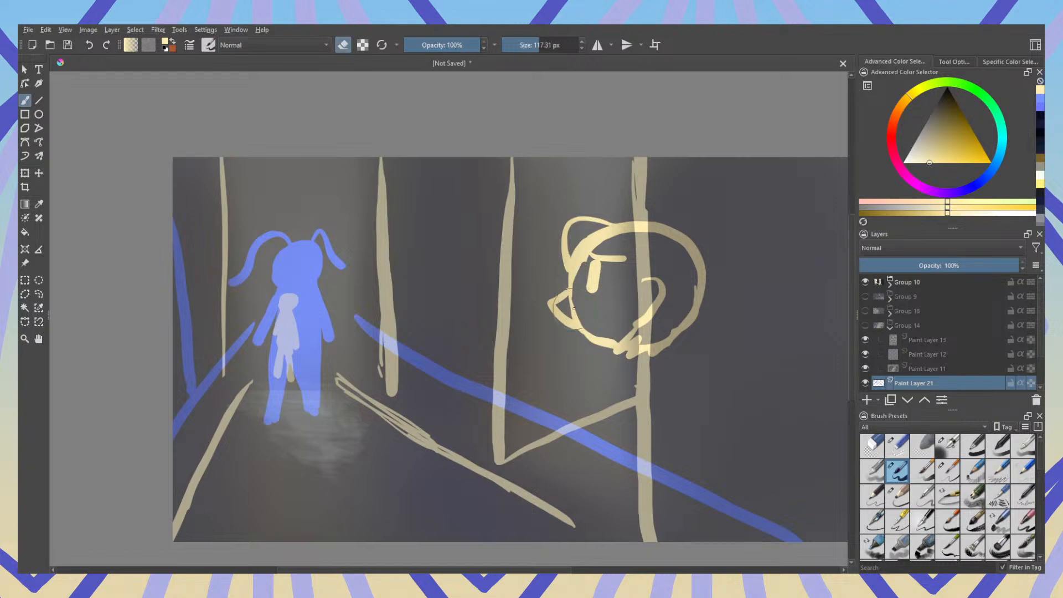
{"action": "key", "text": "e"}
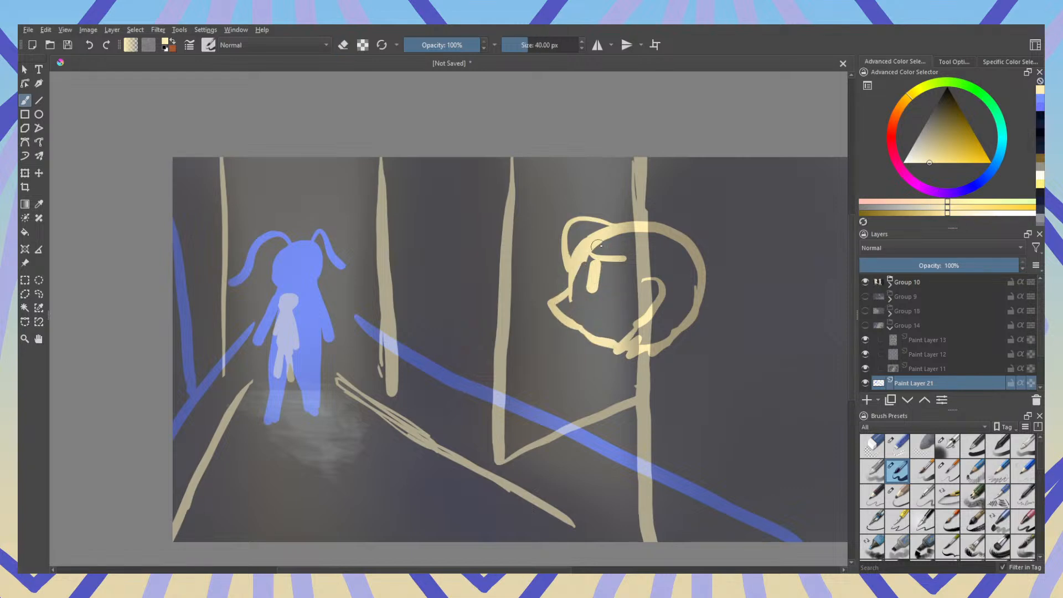
Step: Draw a curved yellow hairline over the eye and down to the ear, undoing the first version
{"action": "mouse_move", "coordinate": [599, 246]}
{"action": "left_mouse_down"}
{"action": "mouse_move", "coordinate": [632, 253]}
{"action": "mouse_move", "coordinate": [630, 304]}
{"action": "left_mouse_up"}
{"action": "key", "text": "ctrl+z"}
{"action": "mouse_move", "coordinate": [595, 253]}
{"action": "left_mouse_down"}
{"action": "mouse_move", "coordinate": [632, 245]}
{"action": "mouse_move", "coordinate": [629, 293]}
{"action": "mouse_move", "coordinate": [645, 273]}
{"action": "mouse_move", "coordinate": [627, 262]}
{"action": "mouse_move", "coordinate": [634, 249]}
{"action": "mouse_move", "coordinate": [616, 244]}
{"action": "mouse_move", "coordinate": [641, 258]}
{"action": "left_mouse_up"}
{"action": "key", "text": "e"}
{"action": "key", "text": "e"}
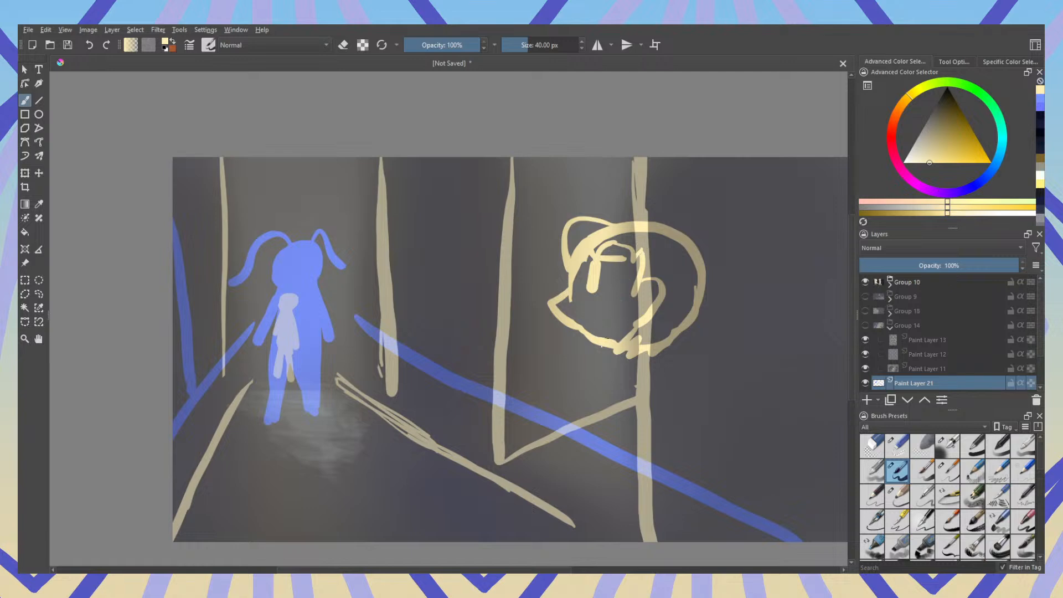
Step: Sketch the yellow character's front and back torso lines below the head, and erase the inner front line
{"action": "left_click_drag", "start_coordinate": [583, 339], "coordinate": [572, 541]}
{"action": "left_click_drag", "start_coordinate": [694, 330], "coordinate": [685, 541]}
{"action": "mouse_move", "coordinate": [581, 339]}
{"action": "left_mouse_down"}
{"action": "mouse_move", "coordinate": [556, 416]}
{"action": "mouse_move", "coordinate": [551, 540]}
{"action": "left_mouse_up"}
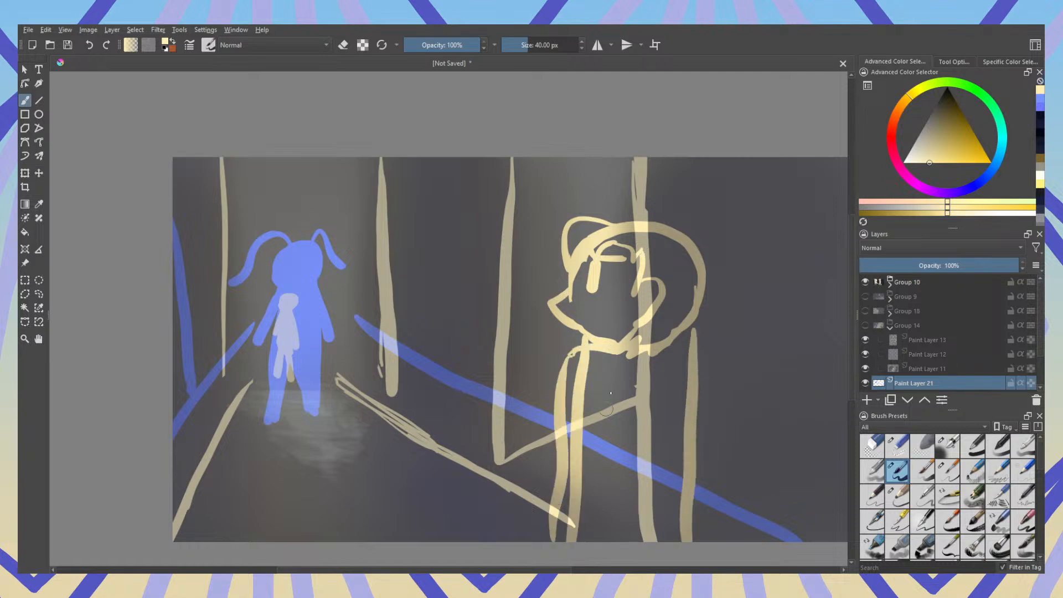
{"action": "key", "text": "e"}
{"action": "left_click_drag", "start_coordinate": [587, 372], "coordinate": [564, 540]}
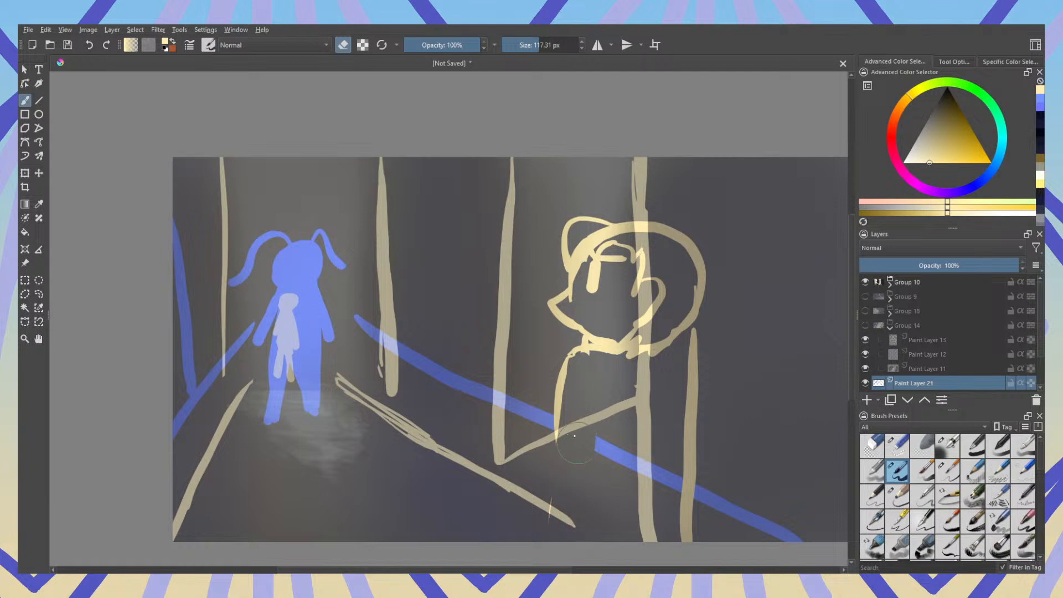
Step: Draw the yellow character's front and back torso lines down to the canvas's lower edge, erasing and redrawing the back line
{"action": "key", "text": "e"}
{"action": "mouse_move", "coordinate": [583, 351]}
{"action": "left_mouse_down"}
{"action": "mouse_move", "coordinate": [544, 407]}
{"action": "mouse_move", "coordinate": [532, 540]}
{"action": "left_mouse_up"}
{"action": "mouse_move", "coordinate": [682, 335]}
{"action": "left_mouse_down"}
{"action": "mouse_move", "coordinate": [690, 390]}
{"action": "mouse_move", "coordinate": [669, 515]}
{"action": "left_mouse_up"}
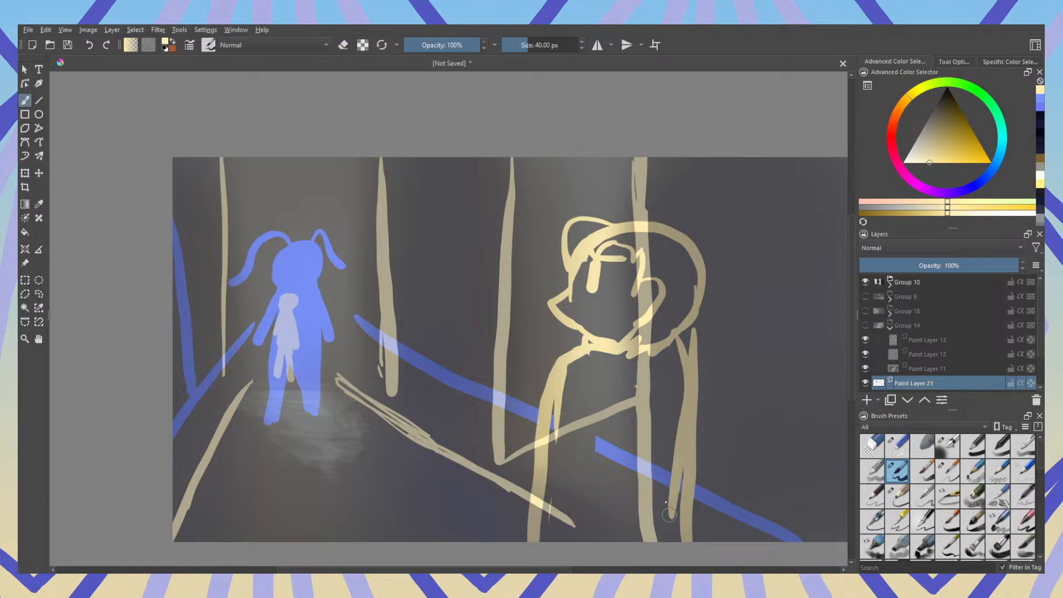
{"action": "key", "text": "e"}
{"action": "left_click_drag", "start_coordinate": [696, 337], "coordinate": [671, 522]}
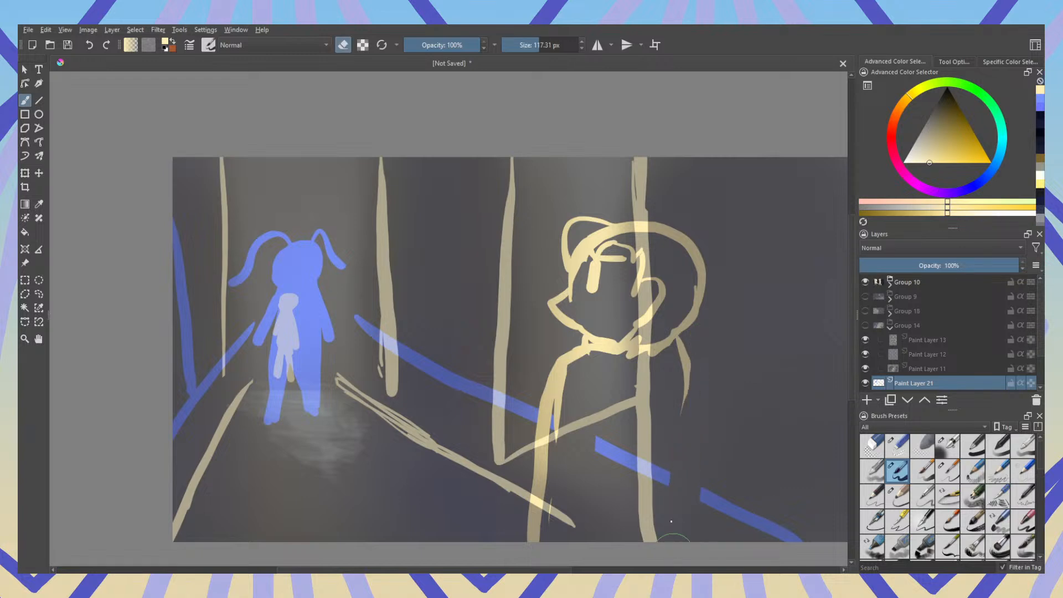
{"action": "key", "text": "e"}
{"action": "left_click_drag", "start_coordinate": [687, 355], "coordinate": [687, 540]}
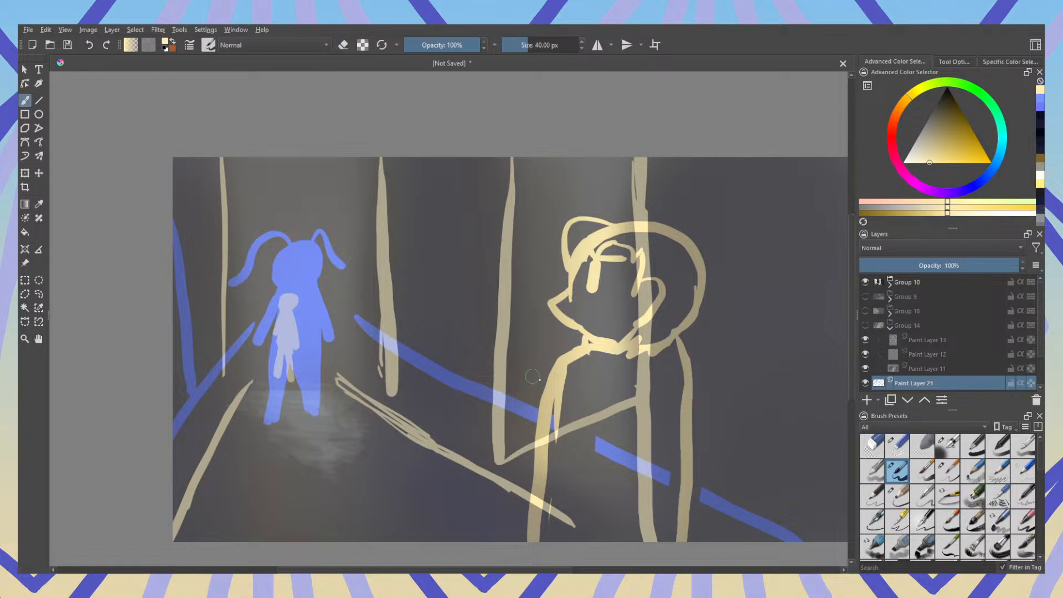
Step: Erase the leftover inner stroke and the blue floor line inside the yellow torso, and draw an inner arm line, redoing it once
{"action": "key", "text": "e"}
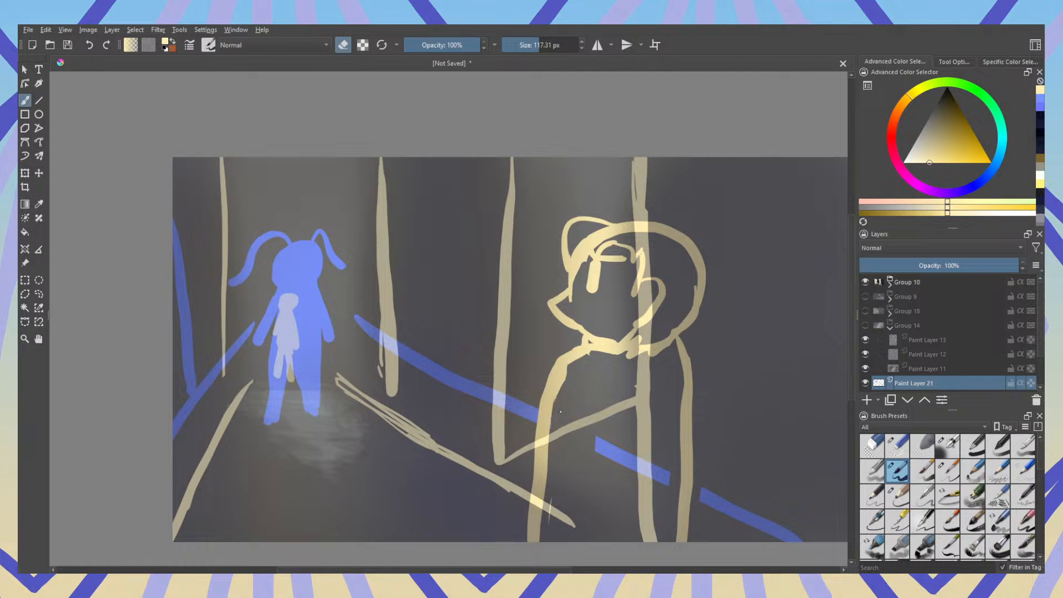
{"action": "mouse_move", "coordinate": [600, 429]}
{"action": "left_mouse_down"}
{"action": "mouse_move", "coordinate": [626, 473]}
{"action": "mouse_move", "coordinate": [648, 455]}
{"action": "left_mouse_up"}
{"action": "key", "text": "e"}
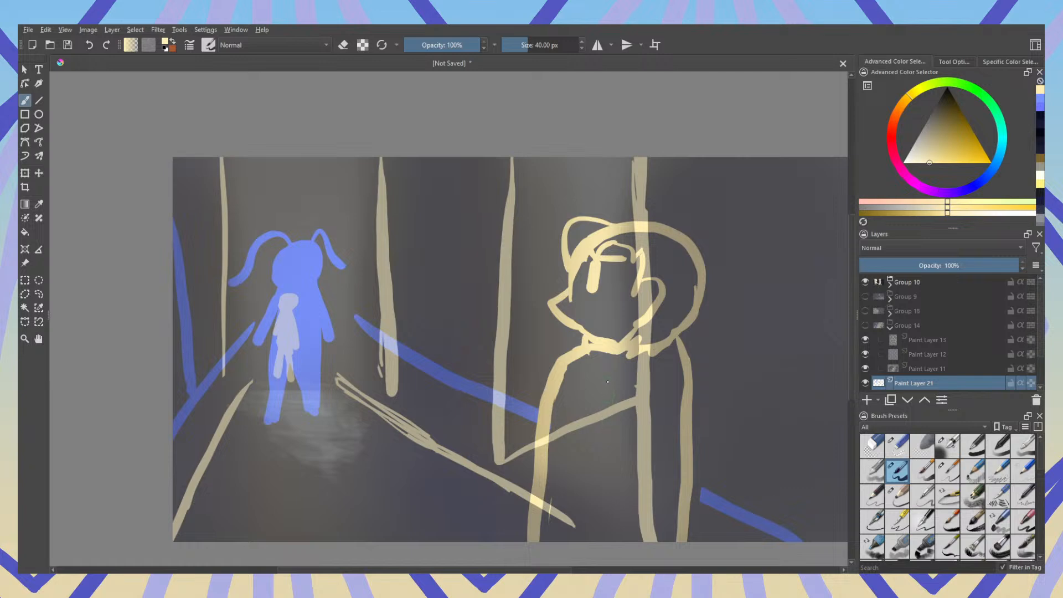
{"action": "left_click_drag", "start_coordinate": [608, 382], "coordinate": [581, 540]}
{"action": "key", "text": "ctrl+z"}
{"action": "left_click_drag", "start_coordinate": [595, 388], "coordinate": [582, 541]}
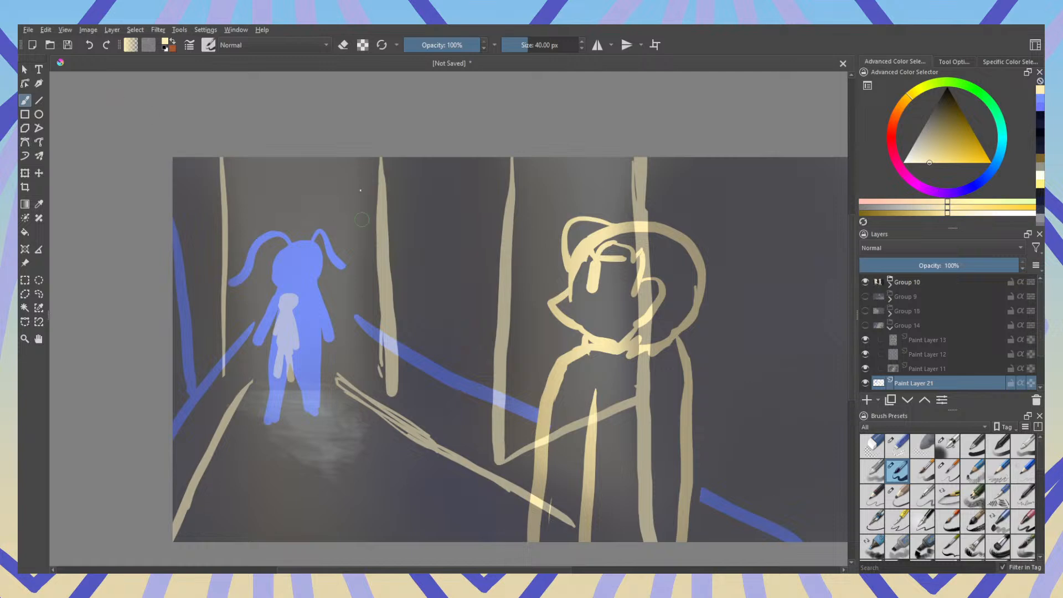
Step: Hide Group 10 and draw three light blue vertical wall lines rising from the floor line, redoing the one behind the yellow character
{"action": "left_click", "coordinate": [193, 350], "text": "ctrl"}
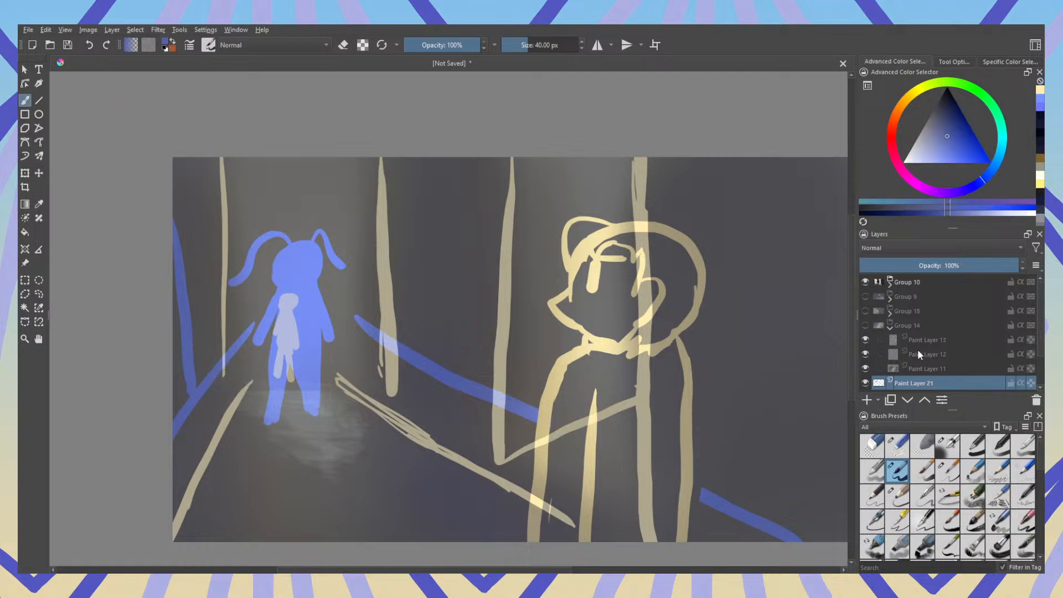
{"action": "left_click", "coordinate": [866, 282]}
{"action": "left_click", "coordinate": [442, 366], "text": "ctrl"}
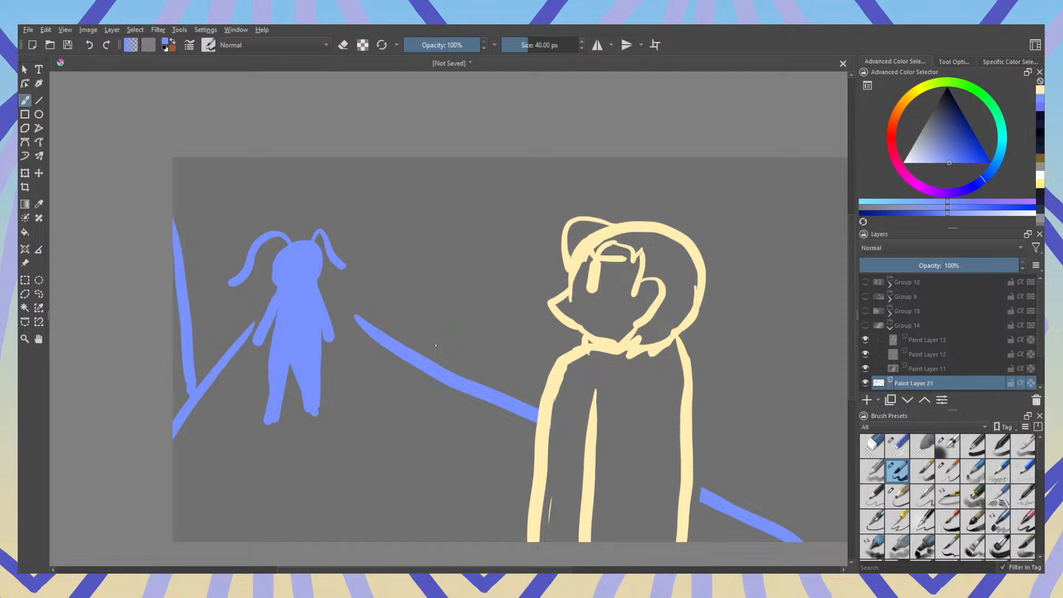
{"action": "left_click_drag", "start_coordinate": [413, 349], "coordinate": [400, 158]}
{"action": "left_click_drag", "start_coordinate": [516, 398], "coordinate": [534, 158]}
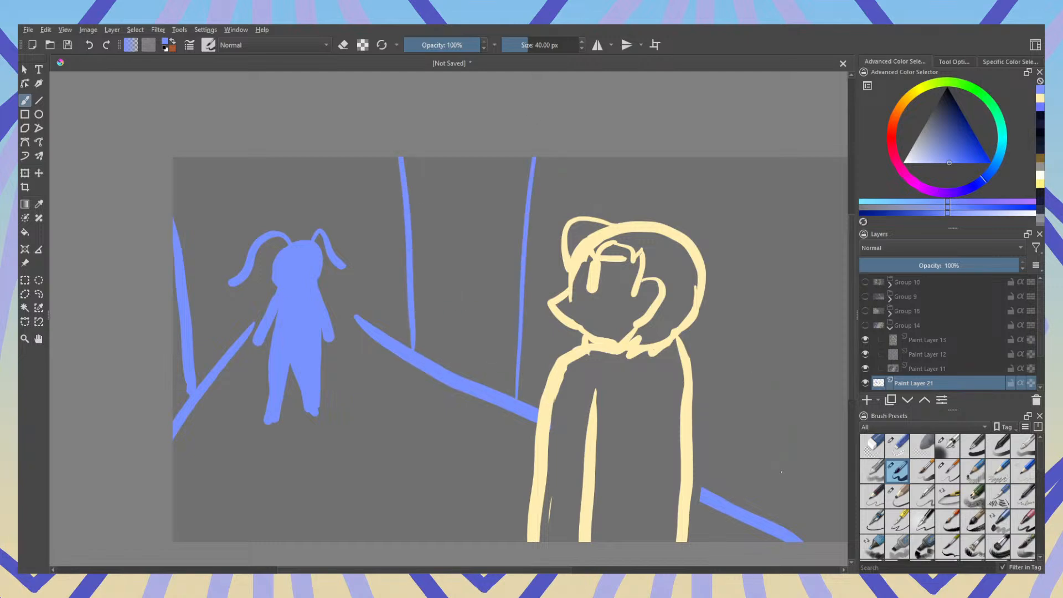
{"action": "left_click_drag", "start_coordinate": [761, 493], "coordinate": [748, 291]}
{"action": "key", "text": "ctrl+z"}
{"action": "left_click_drag", "start_coordinate": [756, 504], "coordinate": [778, 157]}
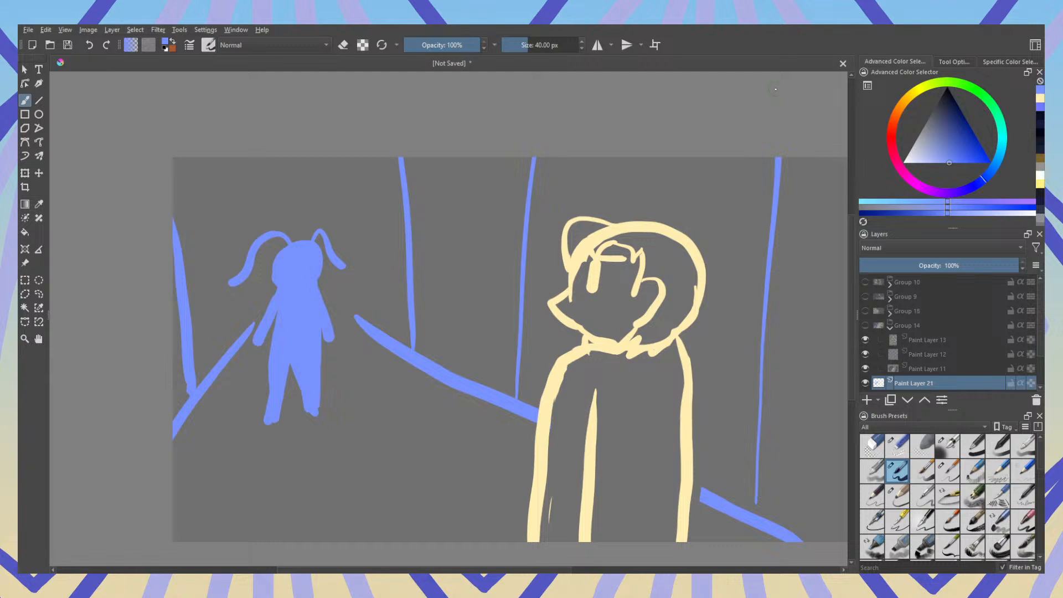
Step: Hide Paint Layer 21, briefly show the camera sketch on Paint Layer 19, and show the character lineup in Group 20
{"action": "left_click", "coordinate": [866, 382]}
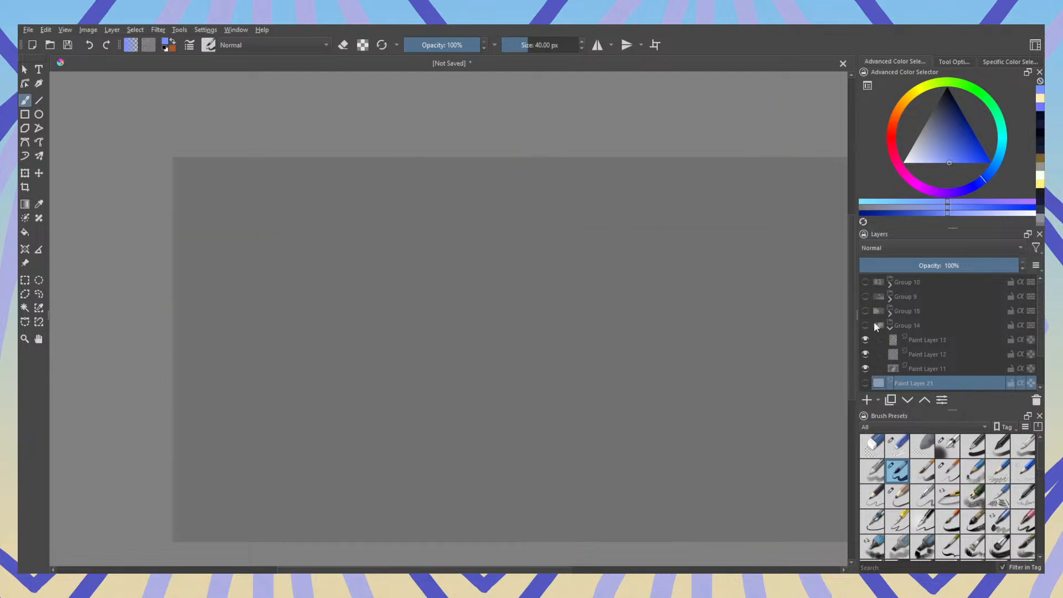
{"action": "scroll", "coordinate": [874, 326], "scroll_direction": "down", "scroll_amount": 1}
{"action": "left_click", "coordinate": [866, 369]}
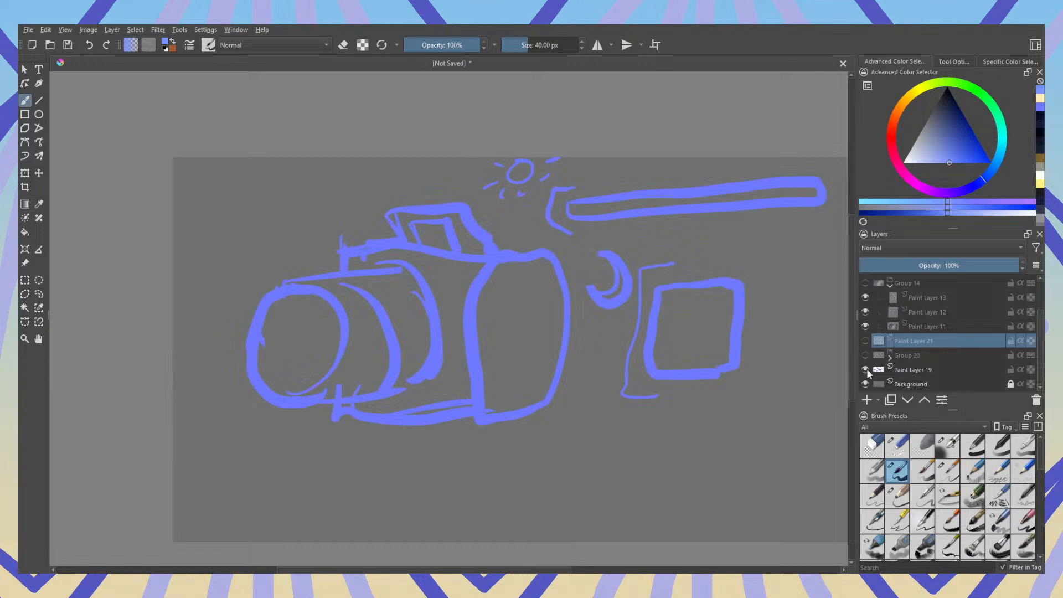
{"action": "left_click", "coordinate": [866, 368]}
{"action": "left_click", "coordinate": [868, 359]}
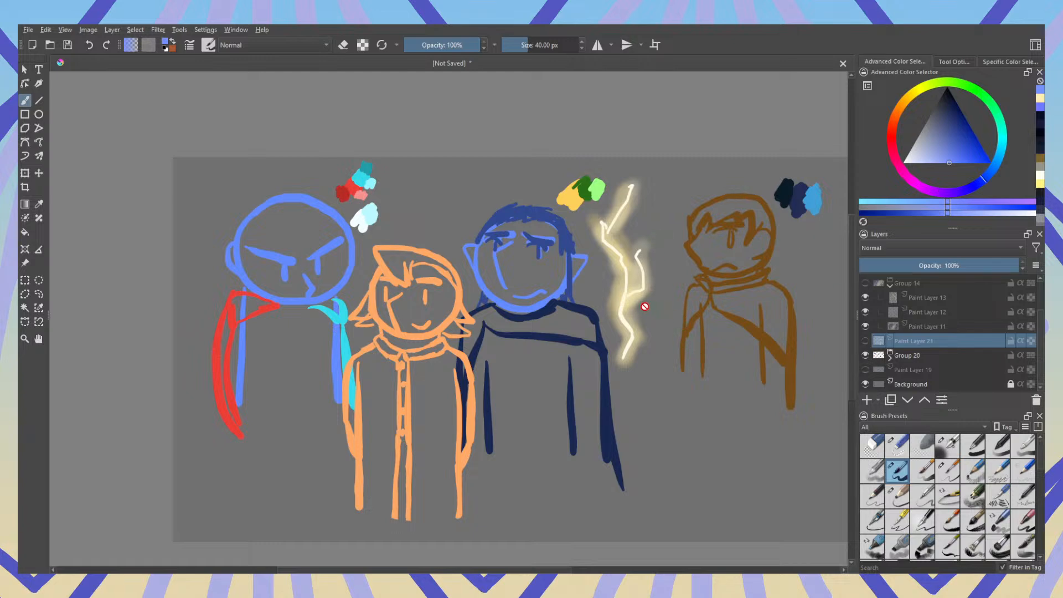
Step: Examine the character lineup up close, focusing on the pointy-eared blue character and the glowing lightning bolt beside it
{"action": "scroll", "coordinate": [616, 287], "scroll_direction": "up", "scroll_amount": 2}
{"action": "scroll", "coordinate": [612, 283], "scroll_direction": "up", "scroll_amount": 2}
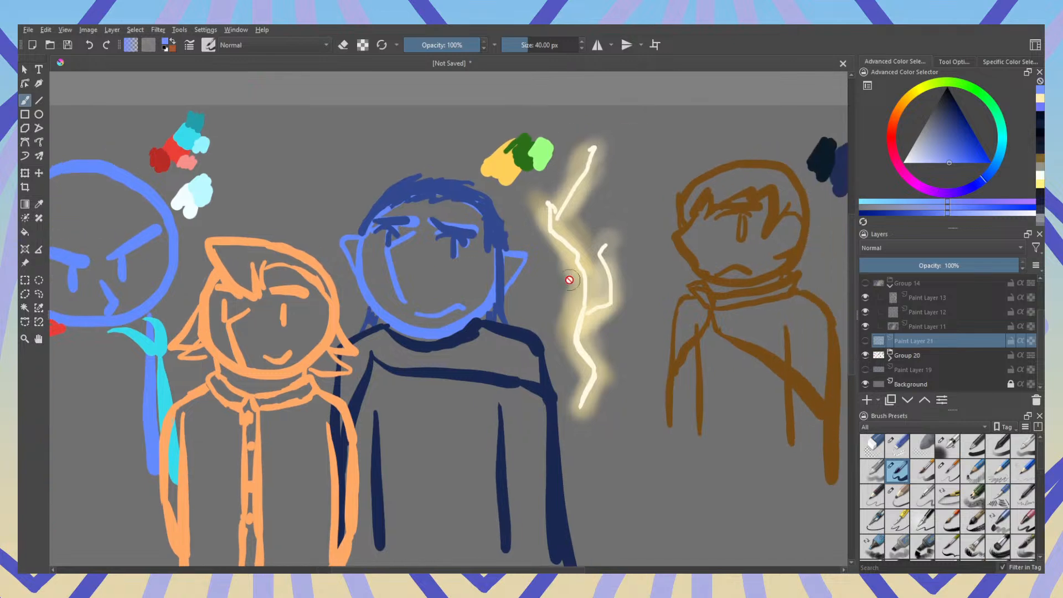
{"action": "scroll", "coordinate": [554, 285], "scroll_direction": "down", "scroll_amount": 1}
{"action": "scroll", "coordinate": [555, 284], "scroll_direction": "up", "scroll_amount": 3}
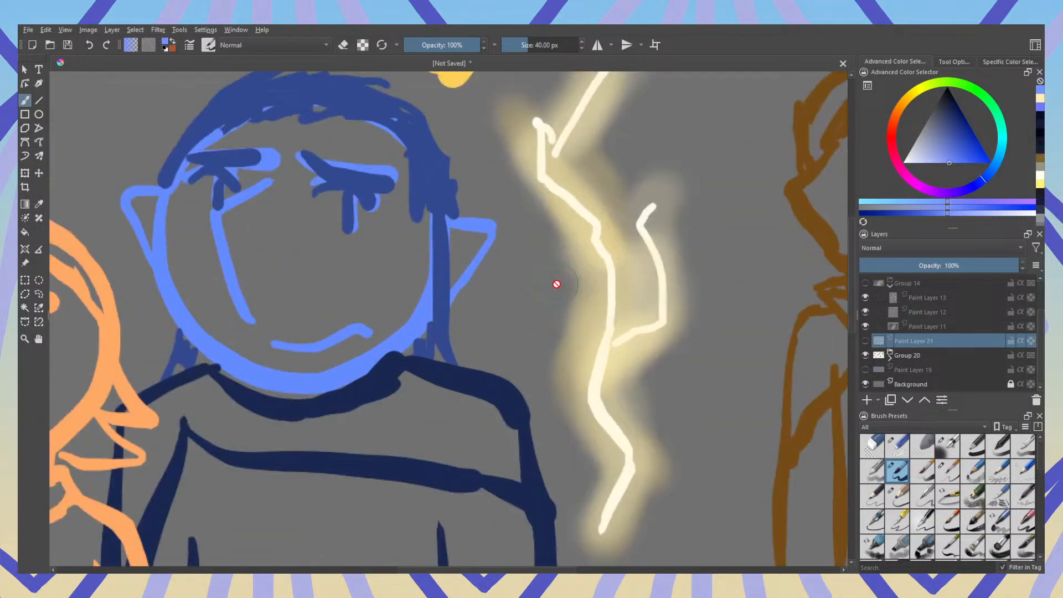
{"action": "left_click_drag", "start_coordinate": [564, 287], "coordinate": [662, 305]}
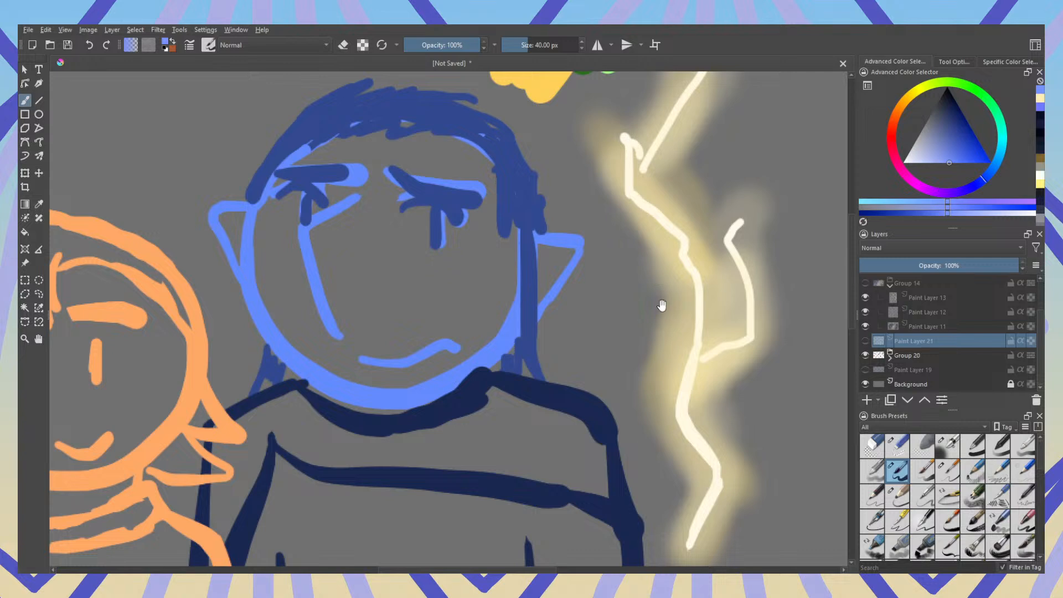
{"action": "left_click_drag", "start_coordinate": [662, 305], "coordinate": [651, 237]}
{"action": "left_click_drag", "start_coordinate": [614, 137], "coordinate": [581, 331]}
{"action": "left_click_drag", "start_coordinate": [629, 446], "coordinate": [640, 351]}
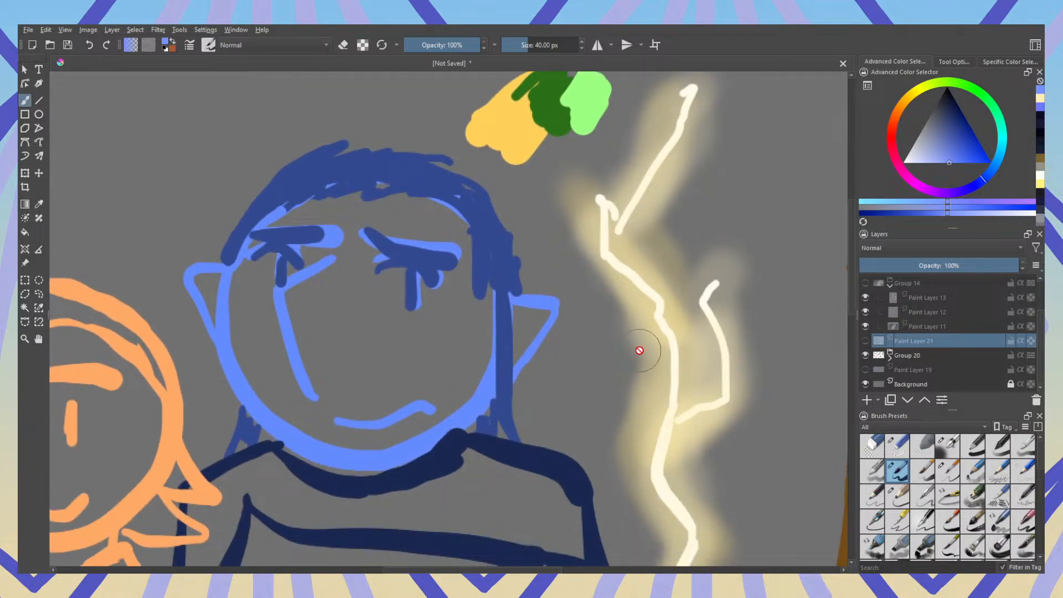
{"action": "scroll", "coordinate": [635, 336], "scroll_direction": "down", "scroll_amount": 4}
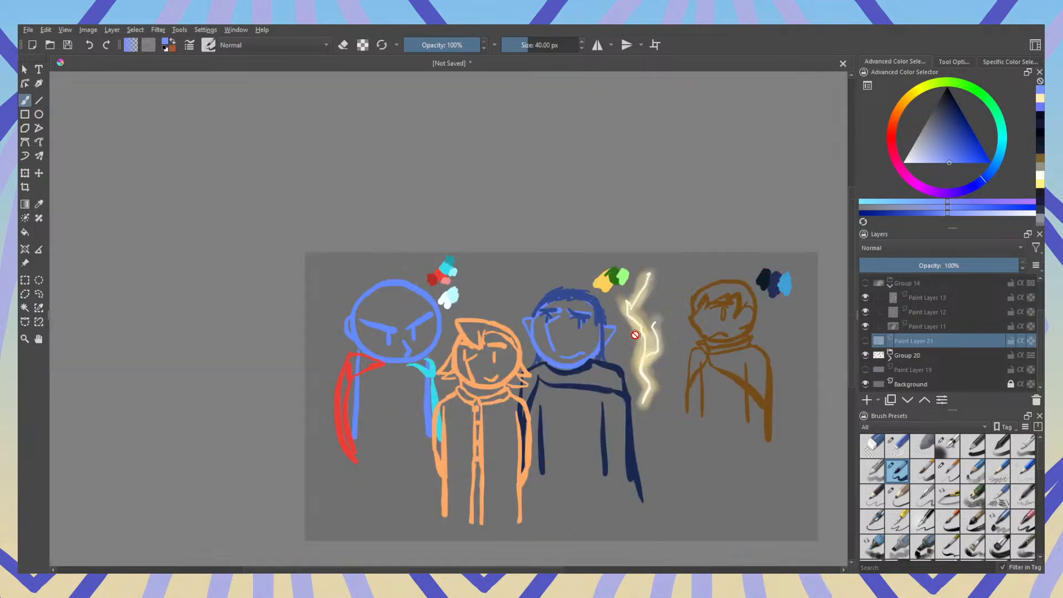
{"action": "scroll", "coordinate": [636, 335], "scroll_direction": "up", "scroll_amount": 3}
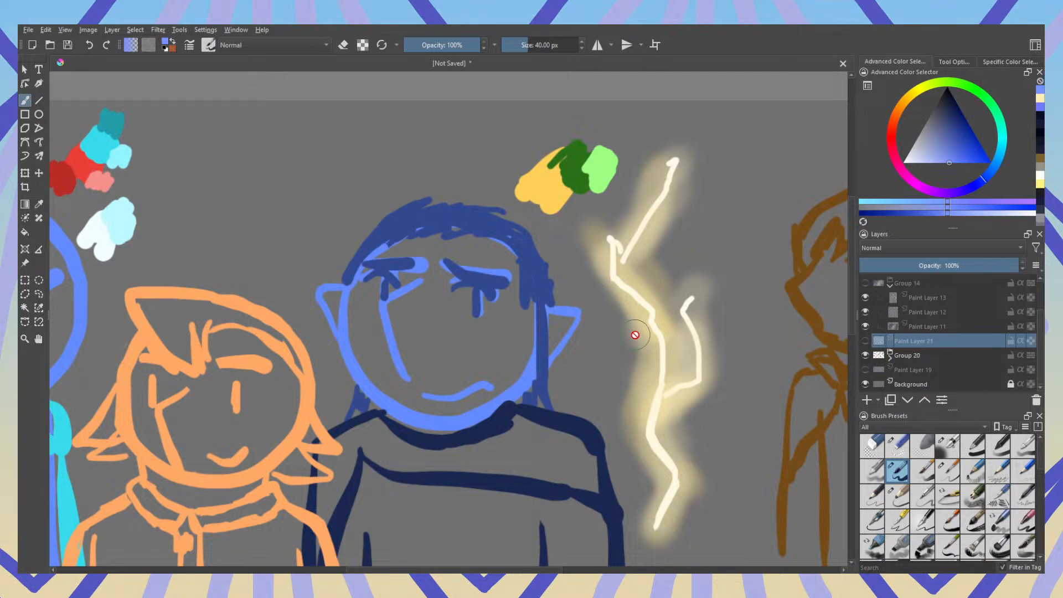
{"action": "scroll", "coordinate": [636, 335], "scroll_direction": "down", "scroll_amount": 3}
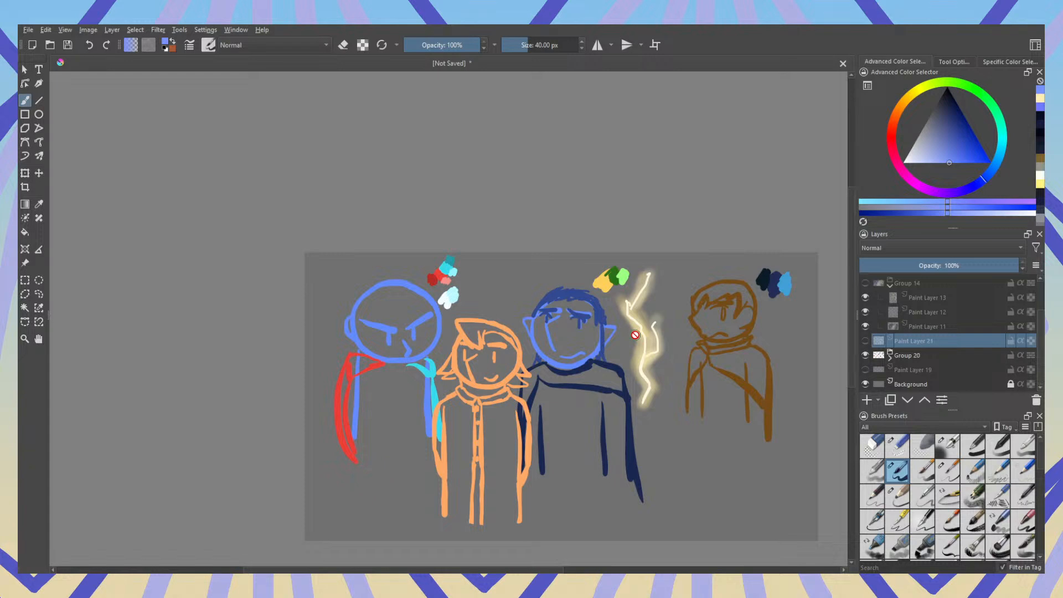
{"action": "scroll", "coordinate": [635, 335], "scroll_direction": "up", "scroll_amount": 2}
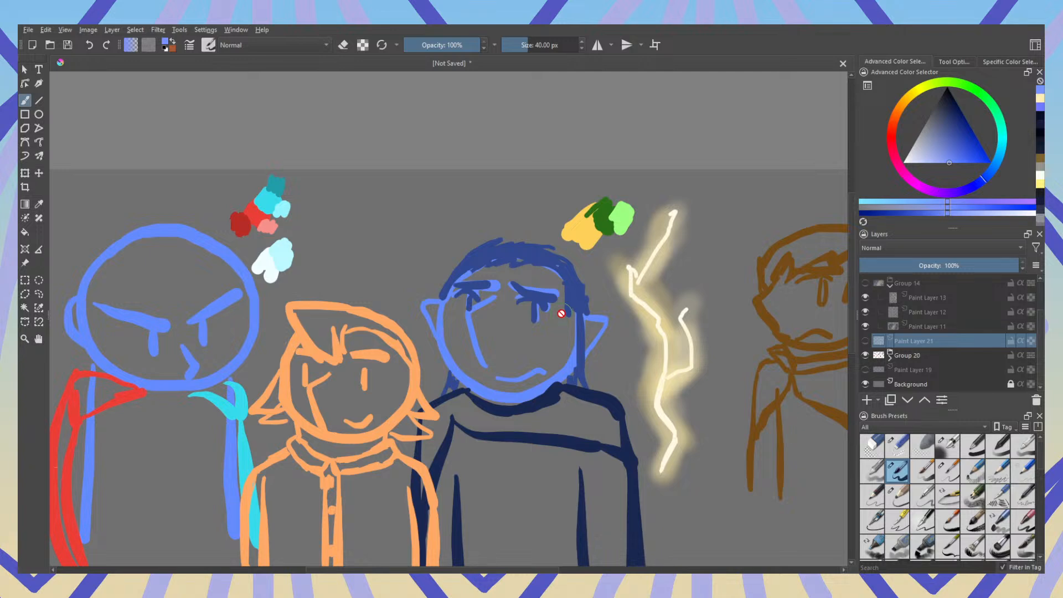
Step: Activate Paint Layer 2 inside Group 15 of Group 20, try a turquoise stroke above the green swatches, and undo it
{"action": "left_click", "coordinate": [1003, 131]}
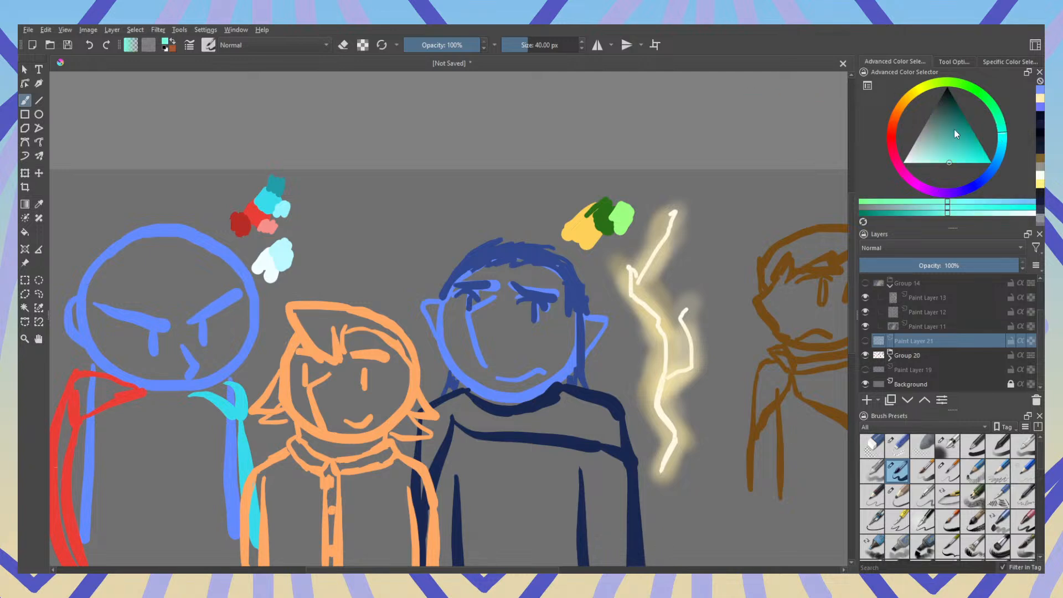
{"action": "left_click", "coordinate": [898, 358]}
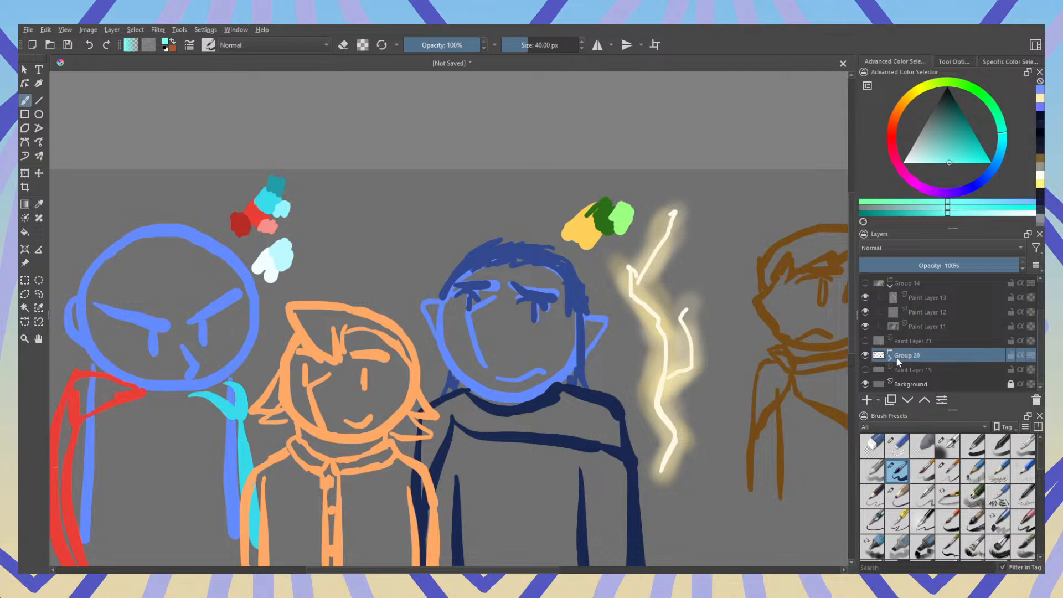
{"action": "left_click", "coordinate": [890, 357]}
{"action": "left_click", "coordinate": [917, 371]}
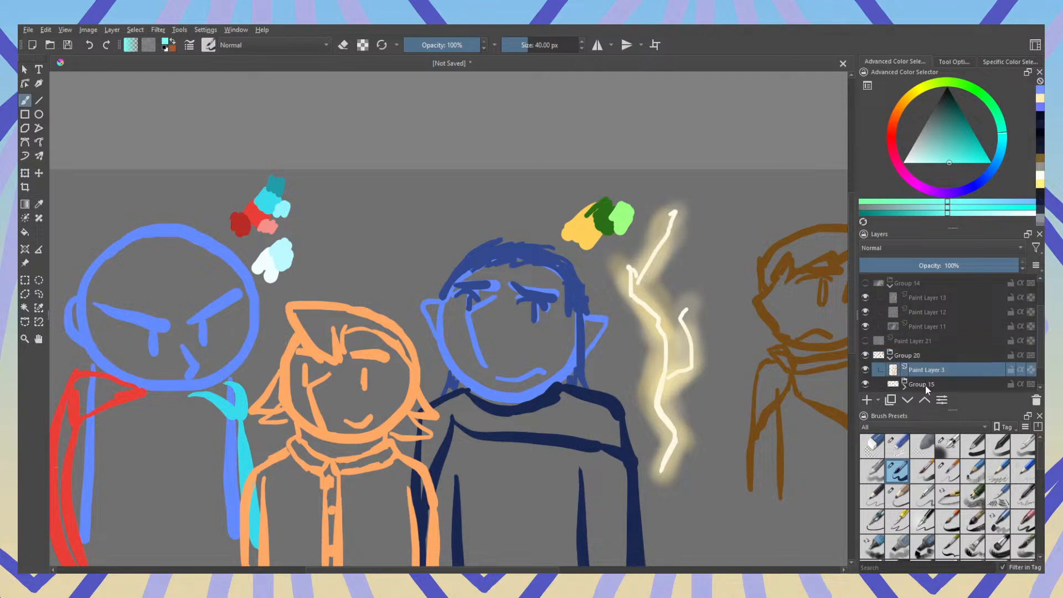
{"action": "left_click", "coordinate": [926, 385]}
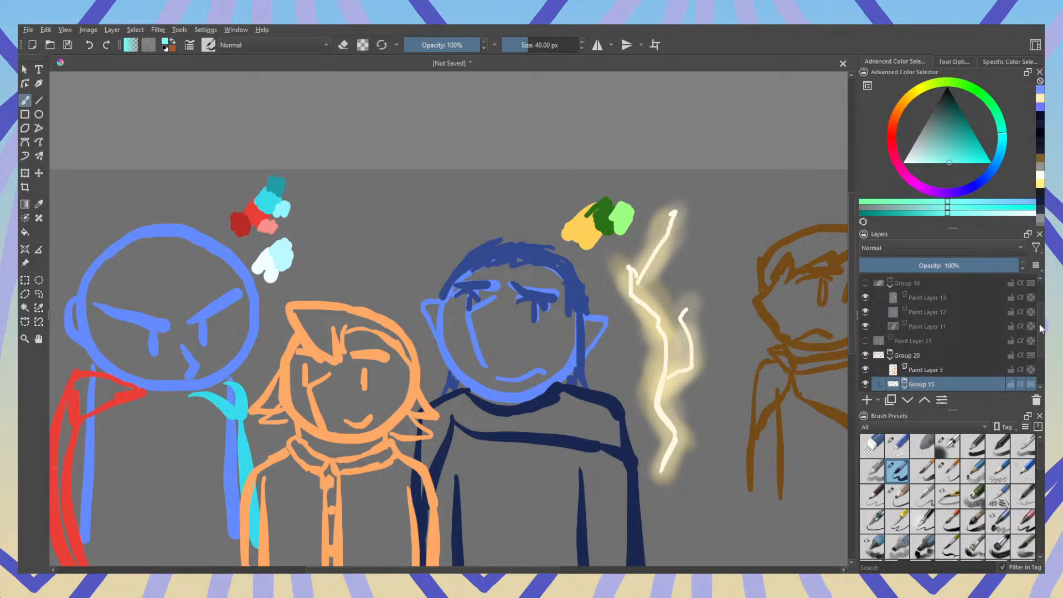
{"action": "left_click_drag", "start_coordinate": [1039, 323], "coordinate": [1034, 353]}
{"action": "left_click", "coordinate": [958, 345]}
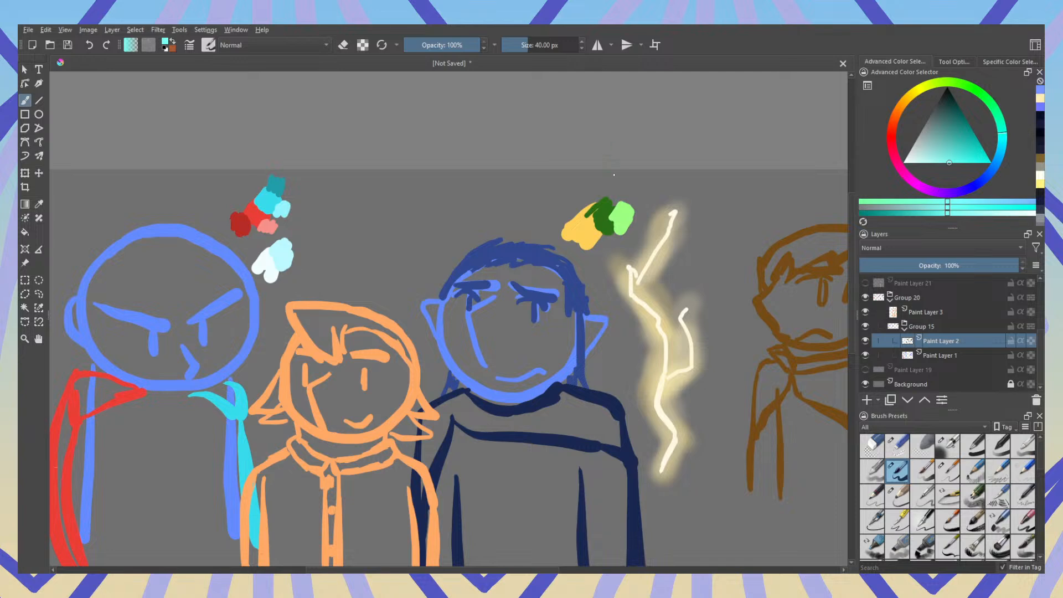
{"action": "left_click_drag", "start_coordinate": [633, 186], "coordinate": [655, 179]}
{"action": "key", "text": "ctrl+z"}
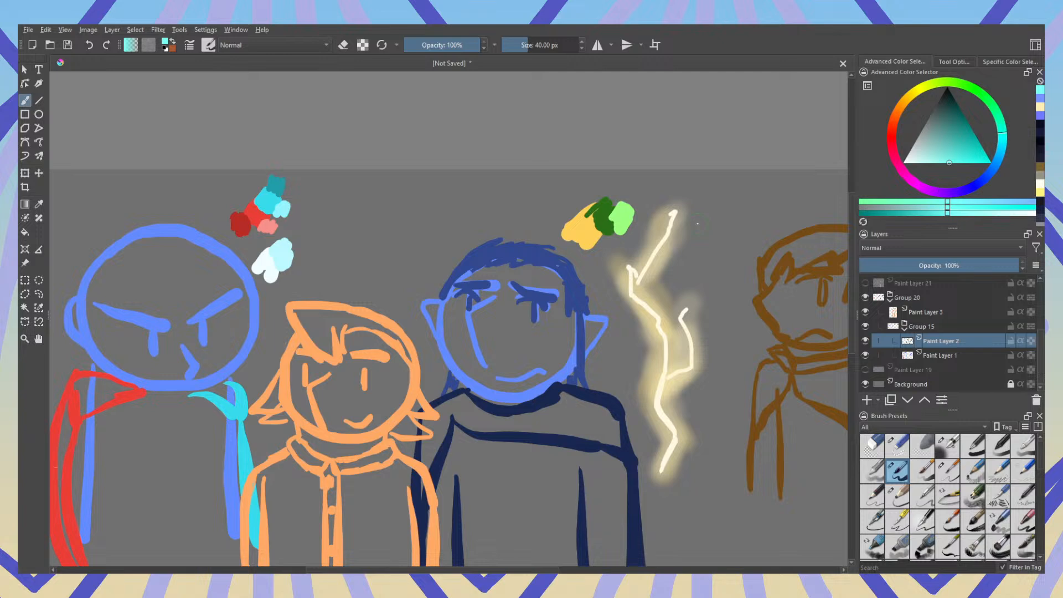
{"action": "left_click_drag", "start_coordinate": [698, 223], "coordinate": [441, 180]}
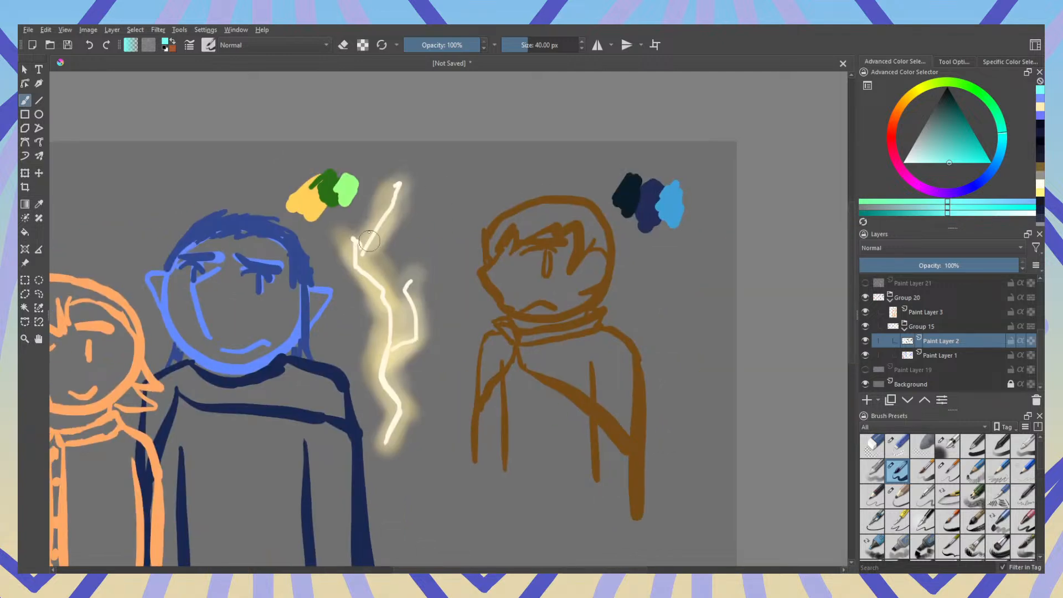
{"action": "left_click_drag", "start_coordinate": [394, 223], "coordinate": [599, 237]}
{"action": "scroll", "coordinate": [407, 256], "scroll_direction": "up", "scroll_amount": 2}
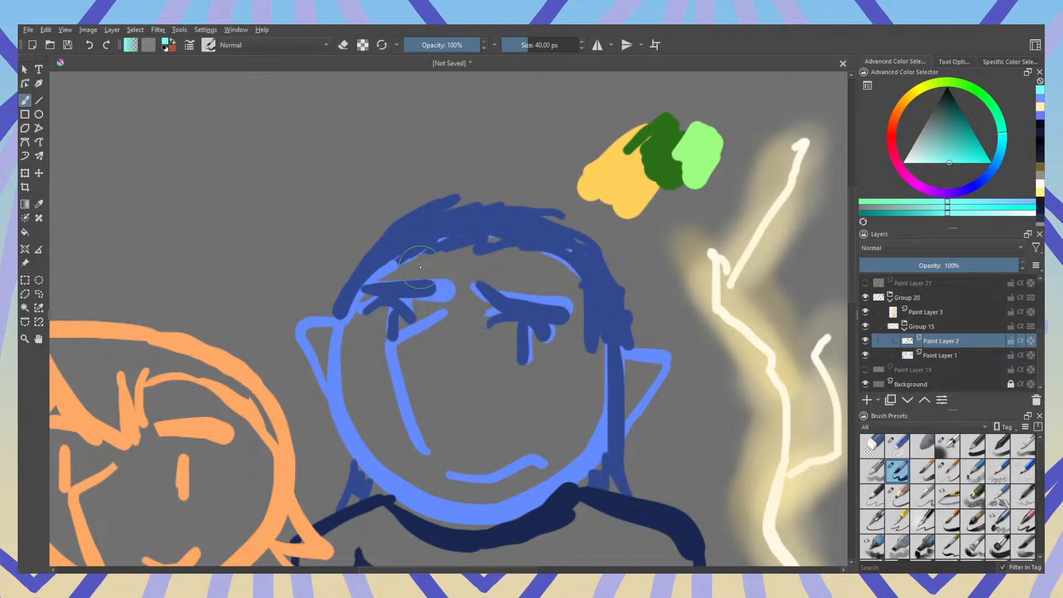
{"action": "scroll", "coordinate": [439, 256], "scroll_direction": "down", "scroll_amount": 2}
{"action": "scroll", "coordinate": [512, 267], "scroll_direction": "down", "scroll_amount": 1}
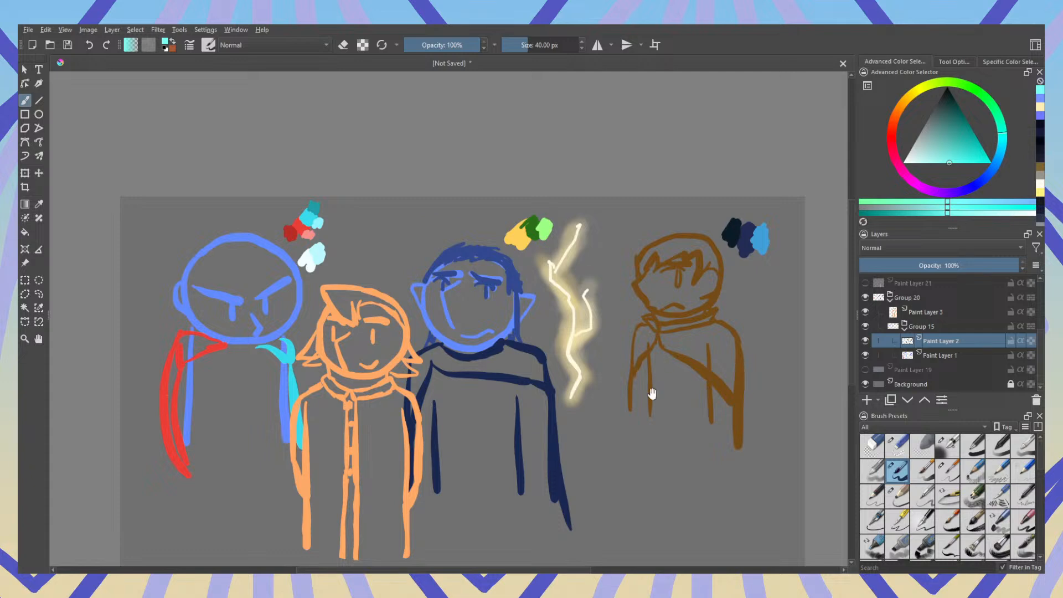
Step: Add a pale blue swatch to the brown character's blue palette, undoing the first version and repainting it with an 18.77 px brush
{"action": "left_click_drag", "start_coordinate": [618, 342], "coordinate": [474, 337]}
{"action": "scroll", "coordinate": [588, 301], "scroll_direction": "up", "scroll_amount": 3}
{"action": "left_click_drag", "start_coordinate": [642, 282], "coordinate": [564, 291]}
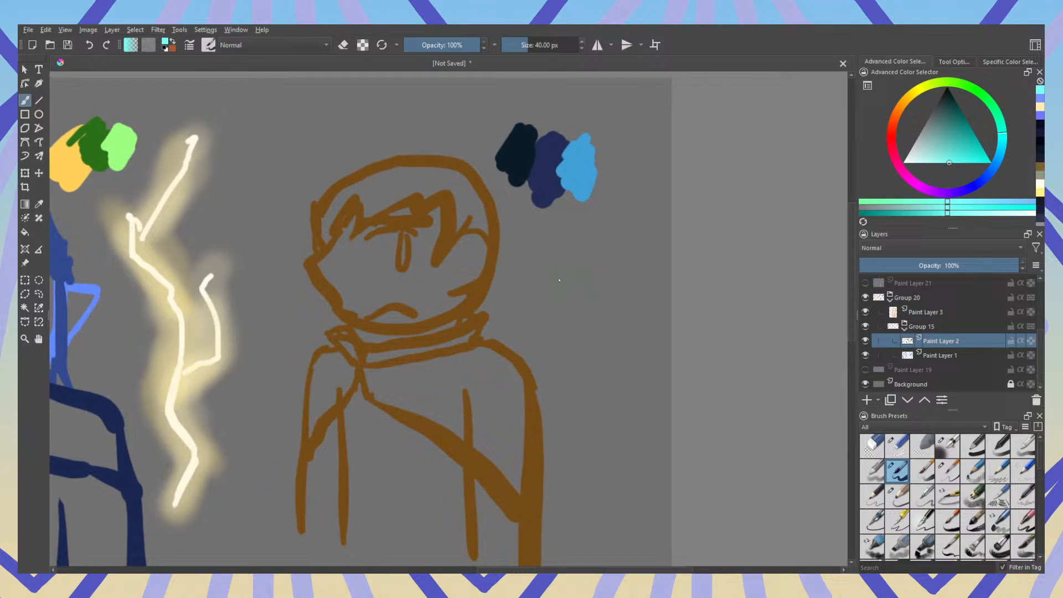
{"action": "left_click", "coordinate": [584, 175], "text": "ctrl"}
{"action": "left_click_drag", "start_coordinate": [959, 161], "coordinate": [942, 179]}
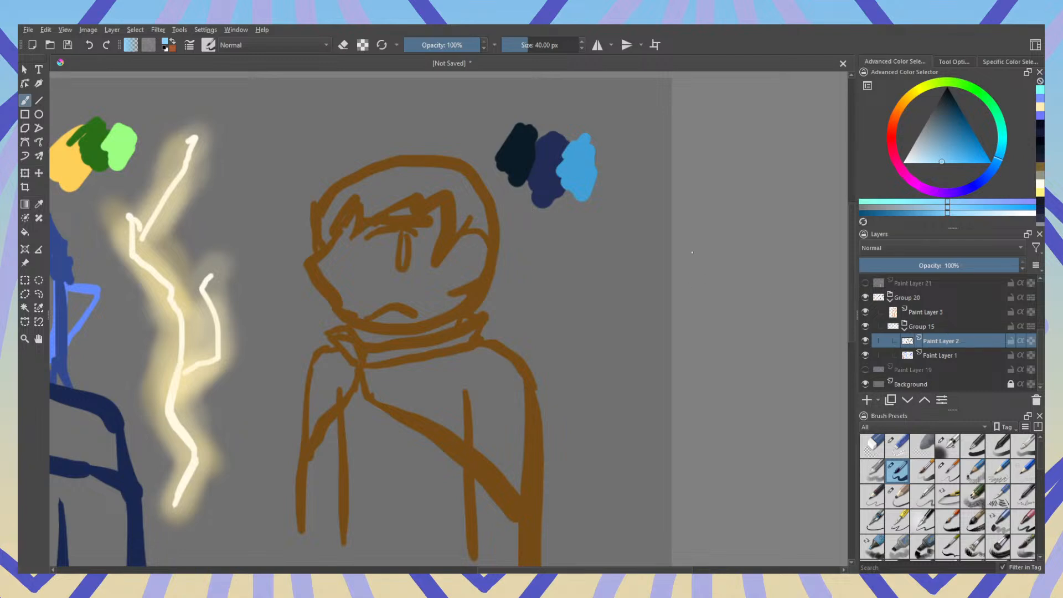
{"action": "left_click_drag", "start_coordinate": [588, 193], "coordinate": [614, 165]}
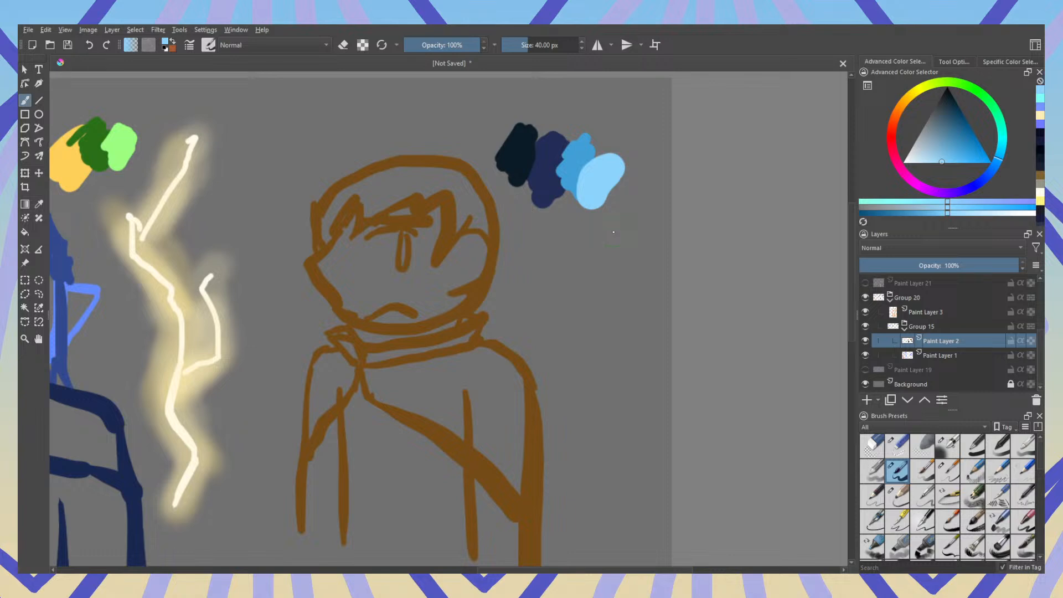
{"action": "key", "text": "ctrl+z"}
{"action": "left_click", "coordinate": [523, 45]}
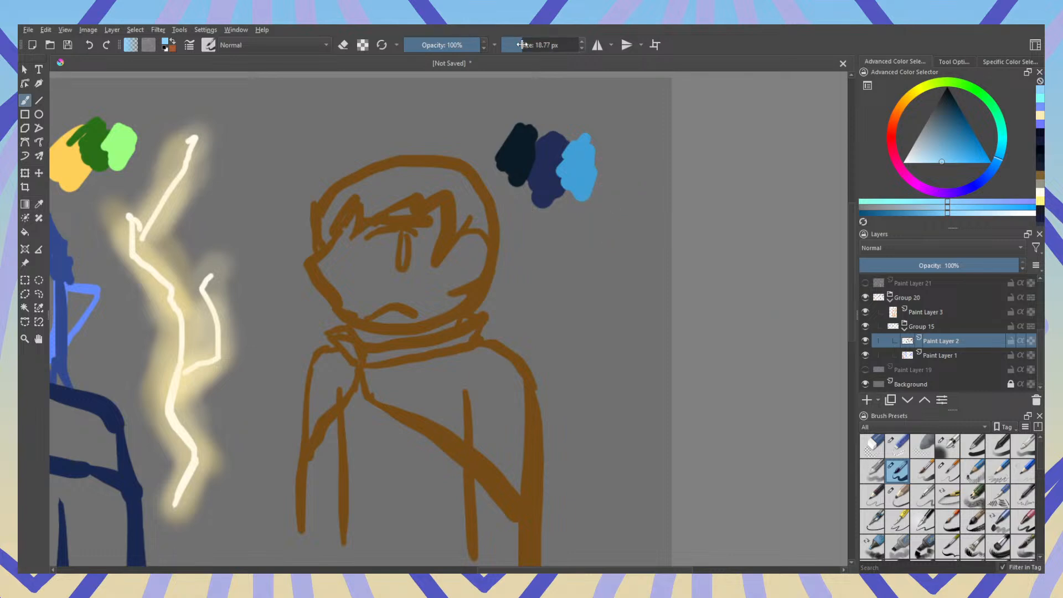
{"action": "mouse_move", "coordinate": [587, 196]}
{"action": "left_mouse_down"}
{"action": "mouse_move", "coordinate": [607, 167]}
{"action": "mouse_move", "coordinate": [604, 193]}
{"action": "left_mouse_up"}
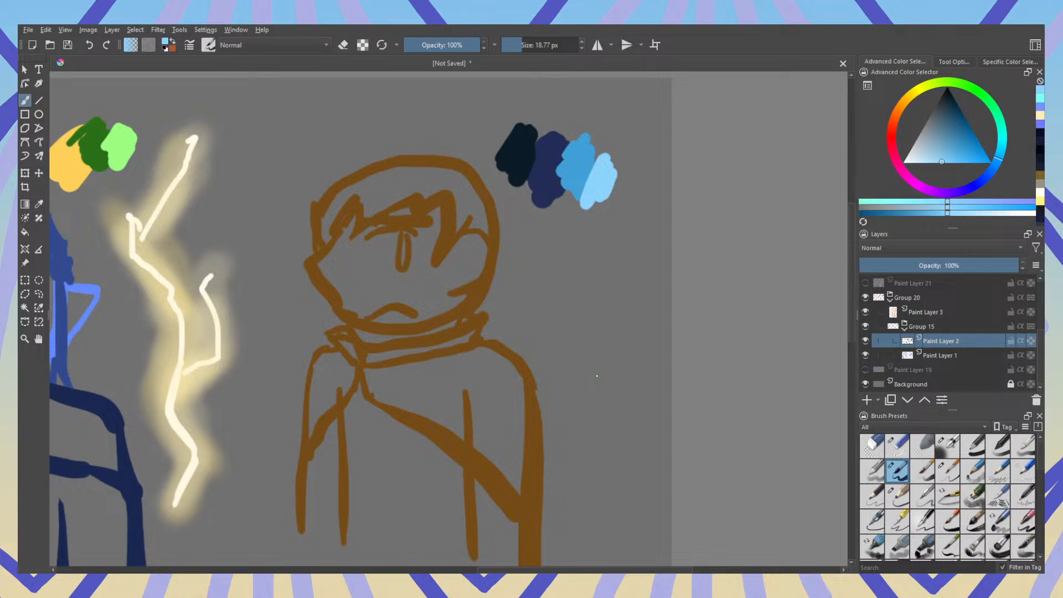
Step: Compare the pointy-eared blue character with the brown character and the blue palette beside it
{"action": "scroll", "coordinate": [597, 354], "scroll_direction": "down", "scroll_amount": 2}
{"action": "mouse_move", "coordinate": [519, 377]}
{"action": "left_mouse_down"}
{"action": "mouse_move", "coordinate": [510, 383]}
{"action": "mouse_move", "coordinate": [660, 380]}
{"action": "left_mouse_up"}
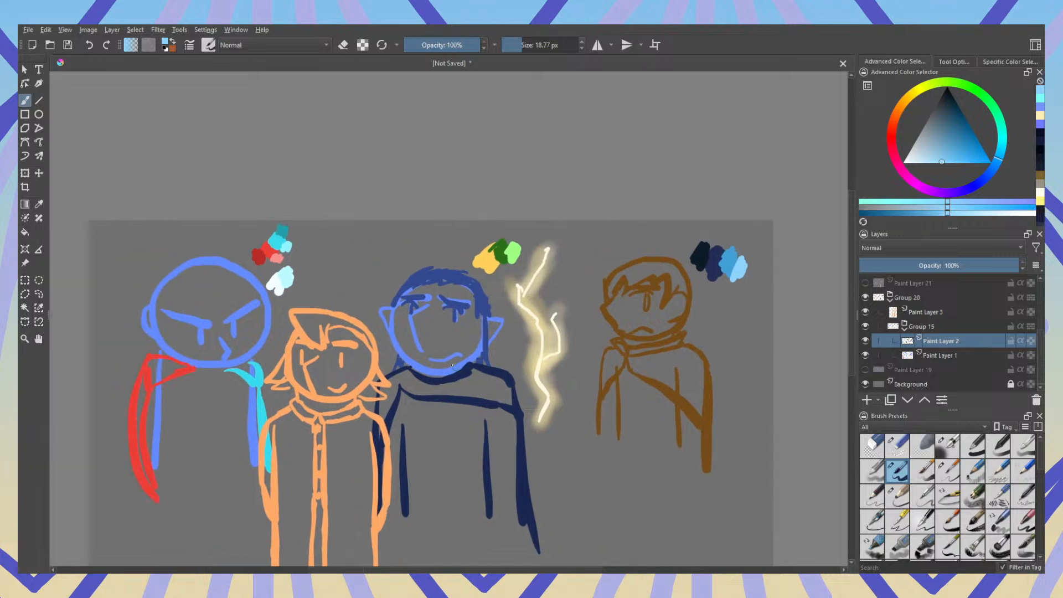
{"action": "scroll", "coordinate": [425, 376], "scroll_direction": "up", "scroll_amount": 3}
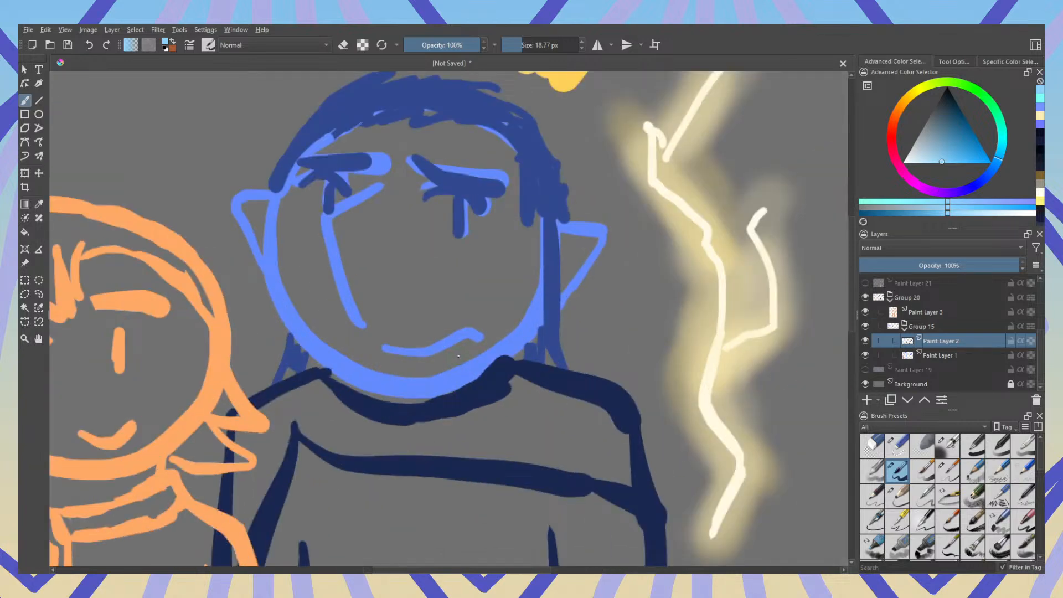
{"action": "scroll", "coordinate": [568, 355], "scroll_direction": "down", "scroll_amount": 3}
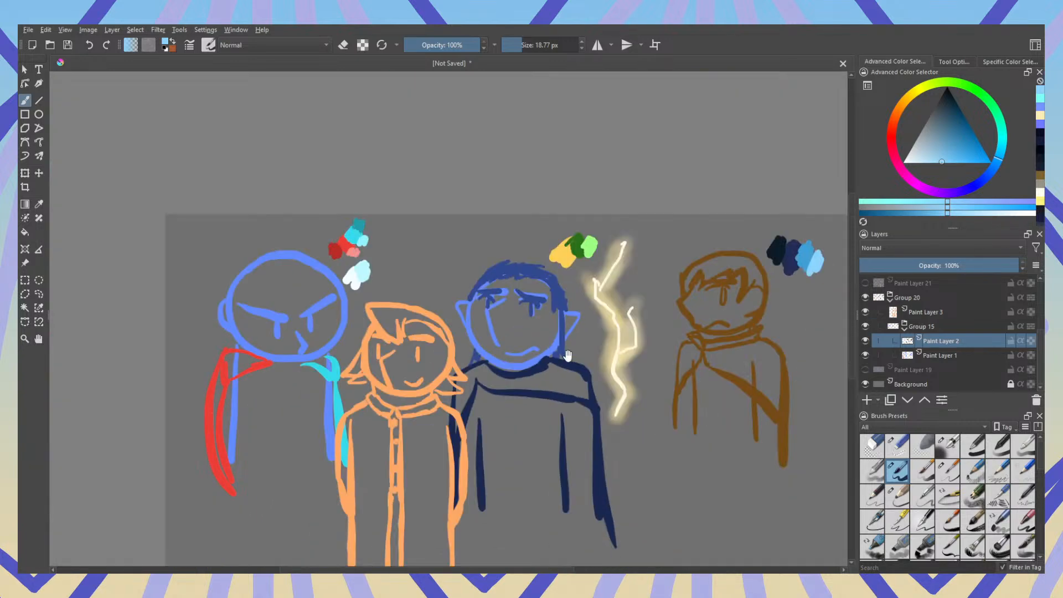
{"action": "left_click_drag", "start_coordinate": [569, 356], "coordinate": [329, 355]}
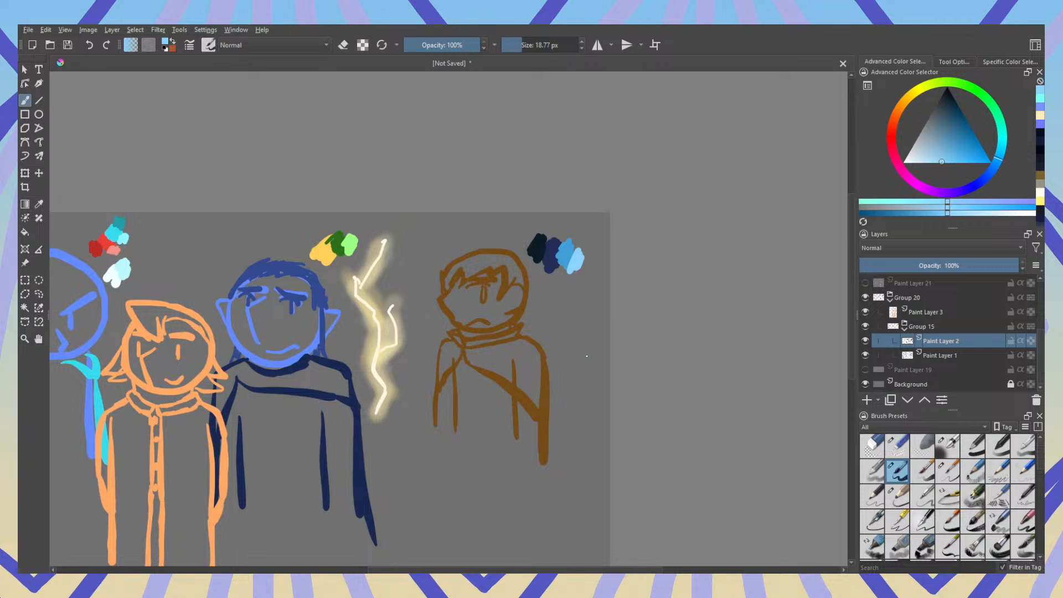
{"action": "scroll", "coordinate": [586, 356], "scroll_direction": "up", "scroll_amount": 4}
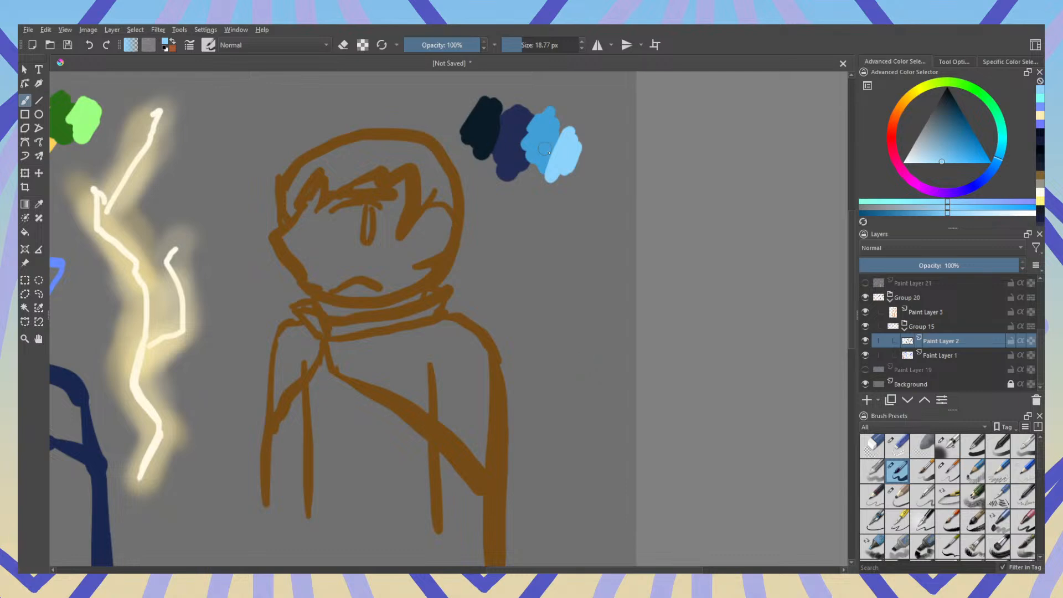
Step: Try a pink and a pale pink swatch next to the brown character's light blue swatch, and undo both
{"action": "left_click", "coordinate": [907, 174]}
{"action": "left_click_drag", "start_coordinate": [940, 161], "coordinate": [929, 163]}
{"action": "mouse_move", "coordinate": [584, 169]}
{"action": "left_mouse_down"}
{"action": "mouse_move", "coordinate": [580, 195]}
{"action": "mouse_move", "coordinate": [557, 189]}
{"action": "mouse_move", "coordinate": [583, 156]}
{"action": "left_mouse_up"}
{"action": "left_click", "coordinate": [902, 159]}
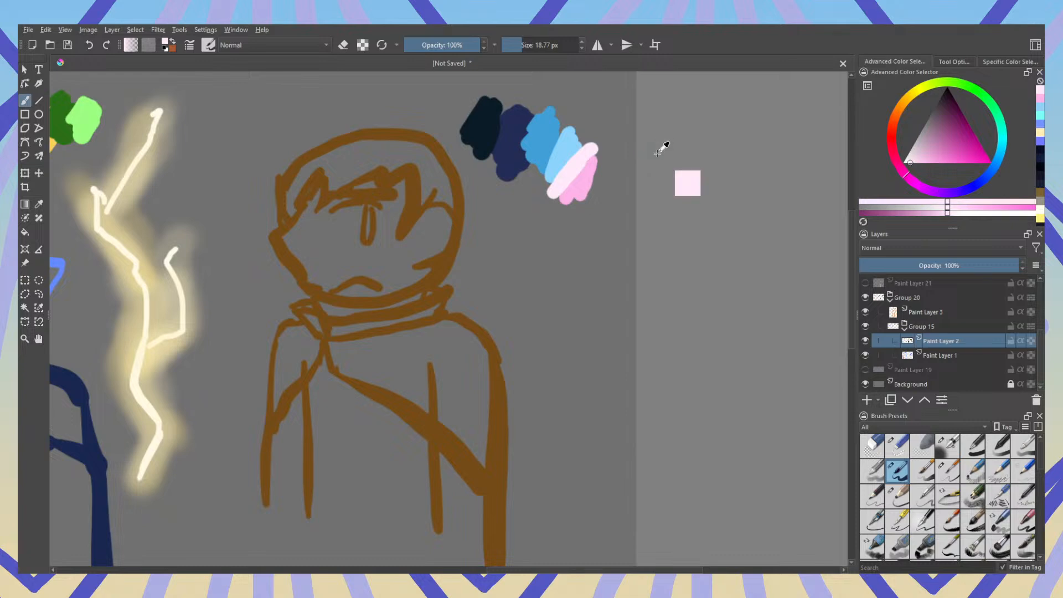
{"action": "key", "text": "ctrl+z"}
{"action": "key", "text": "ctrl+z"}
{"action": "key", "text": "ctrl+z"}
{"action": "key", "text": "ctrl+shift+z"}
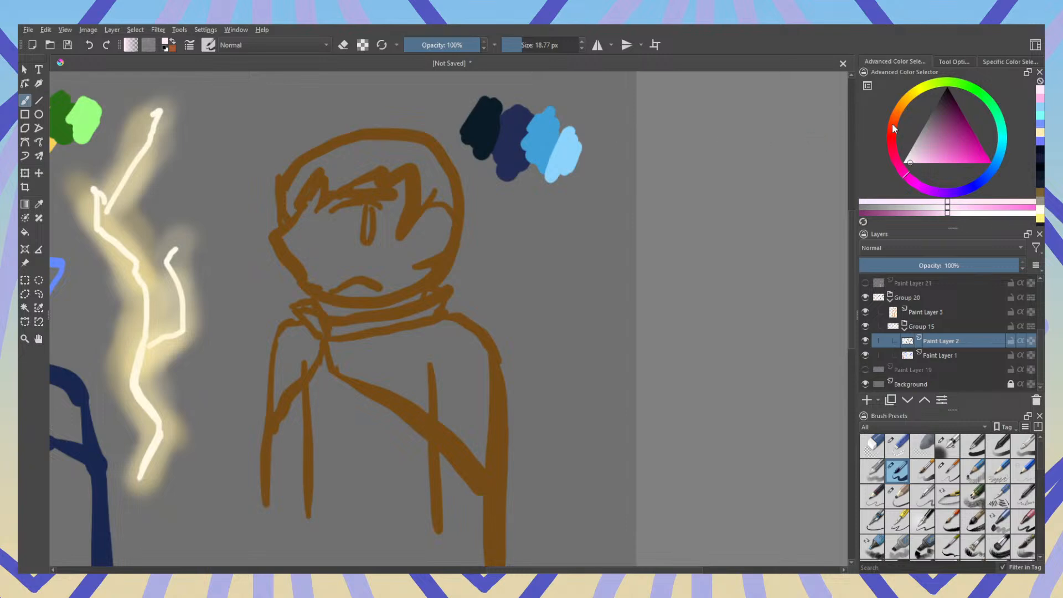
Step: Try grey and dark grey strokes over the brown character's mid-blue and navy swatches, and undo them
{"action": "left_click", "coordinate": [926, 123]}
{"action": "mouse_move", "coordinate": [544, 109]}
{"action": "left_mouse_down"}
{"action": "mouse_move", "coordinate": [526, 168]}
{"action": "mouse_move", "coordinate": [544, 116]}
{"action": "mouse_move", "coordinate": [555, 154]}
{"action": "left_mouse_up"}
{"action": "left_click", "coordinate": [936, 105]}
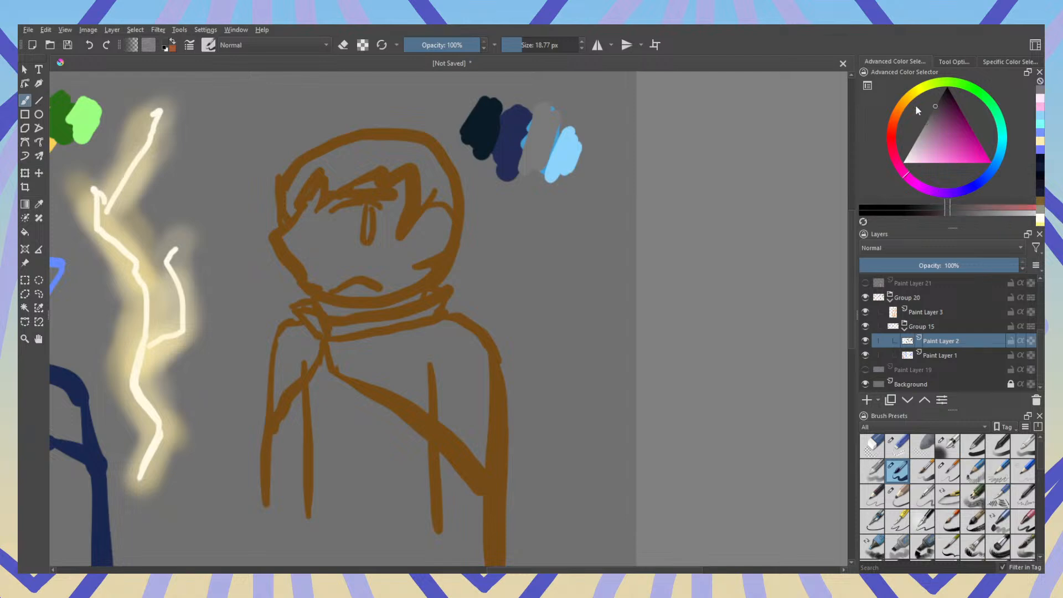
{"action": "mouse_move", "coordinate": [526, 111]}
{"action": "left_mouse_down"}
{"action": "mouse_move", "coordinate": [502, 197]}
{"action": "mouse_move", "coordinate": [505, 158]}
{"action": "left_mouse_up"}
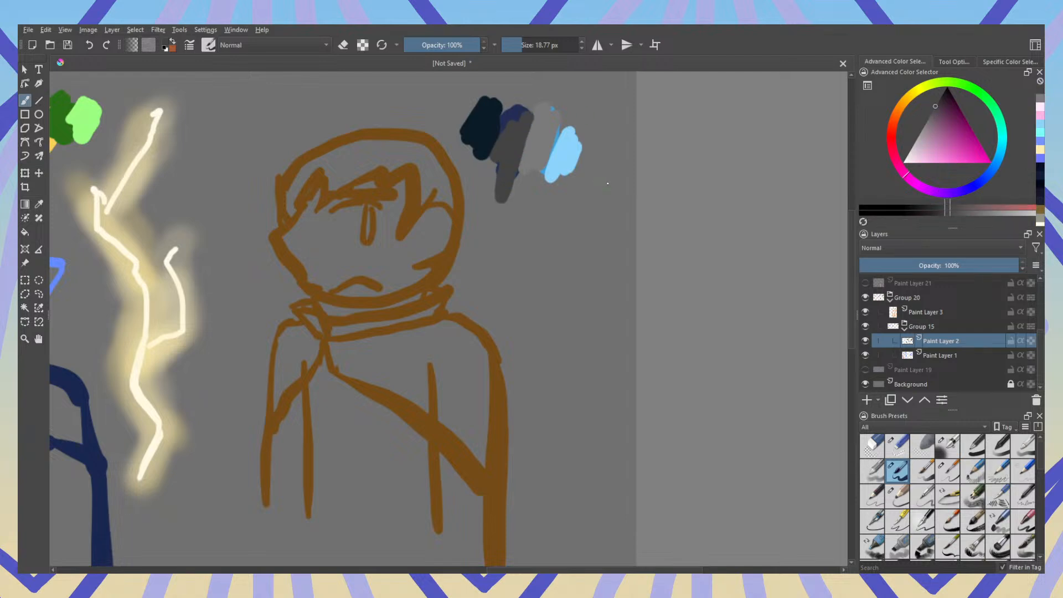
{"action": "key", "text": "ctrl+z"}
{"action": "key", "text": "ctrl+z"}
{"action": "key", "text": "ctrl+z"}
{"action": "key", "text": "ctrl+z"}
{"action": "key", "text": "ctrl+shift+z"}
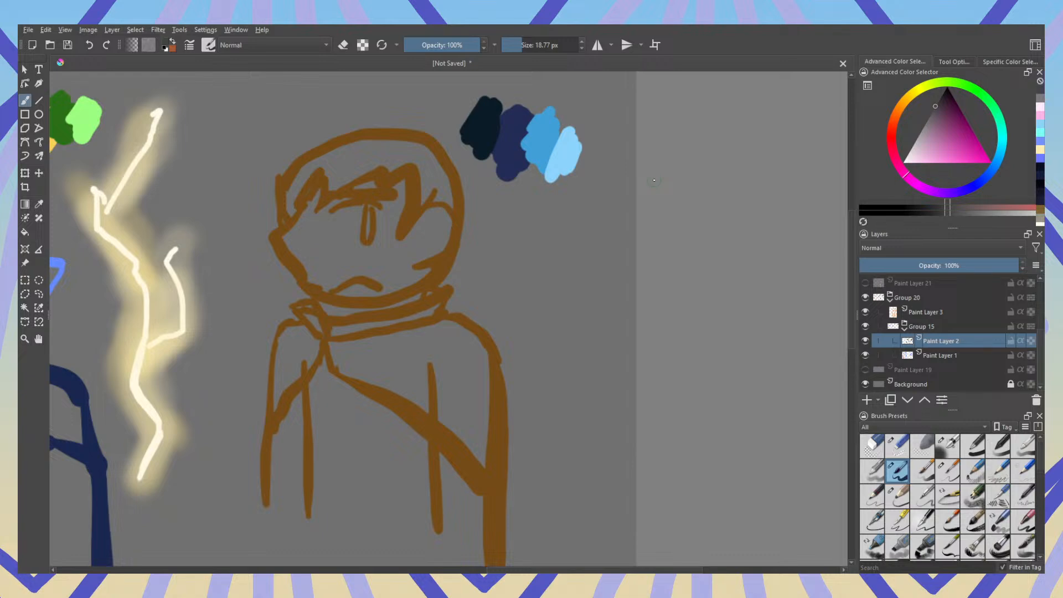
Step: Examine the pointy-eared blue character, the lightning bolt and the brown character up close
{"action": "left_click_drag", "start_coordinate": [448, 233], "coordinate": [688, 237]}
{"action": "left_click_drag", "start_coordinate": [548, 304], "coordinate": [598, 304]}
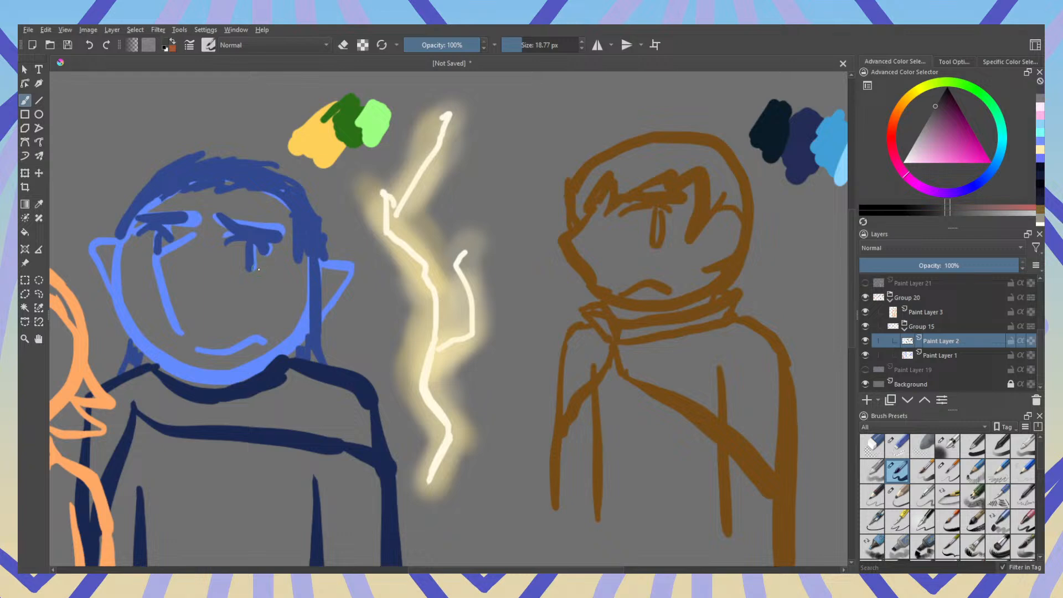
{"action": "scroll", "coordinate": [269, 265], "scroll_direction": "down", "scroll_amount": 2}
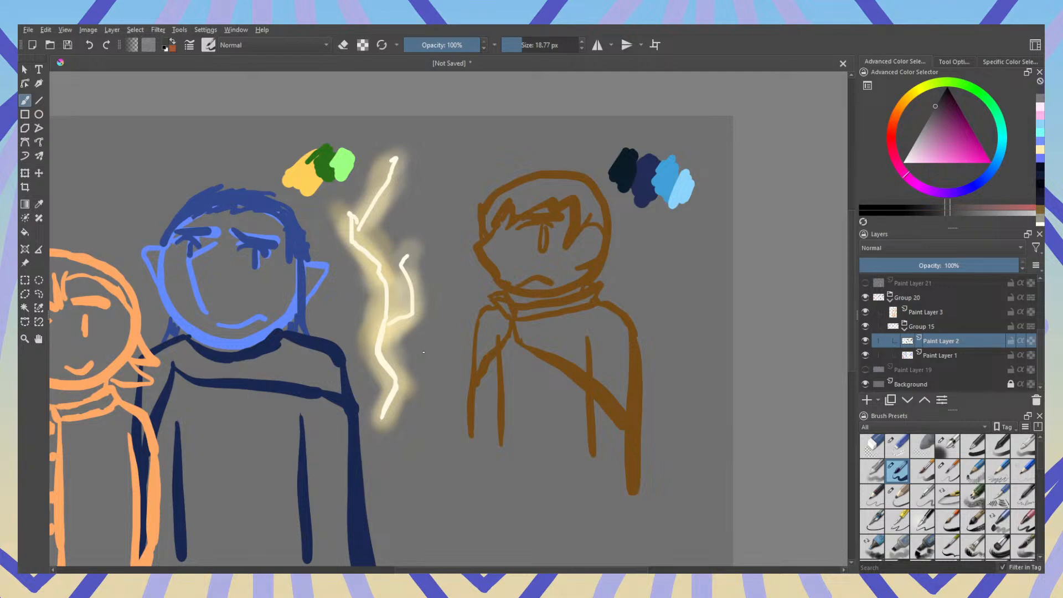
{"action": "scroll", "coordinate": [270, 304], "scroll_direction": "up", "scroll_amount": 1}
{"action": "left_click_drag", "start_coordinate": [286, 321], "coordinate": [534, 309]}
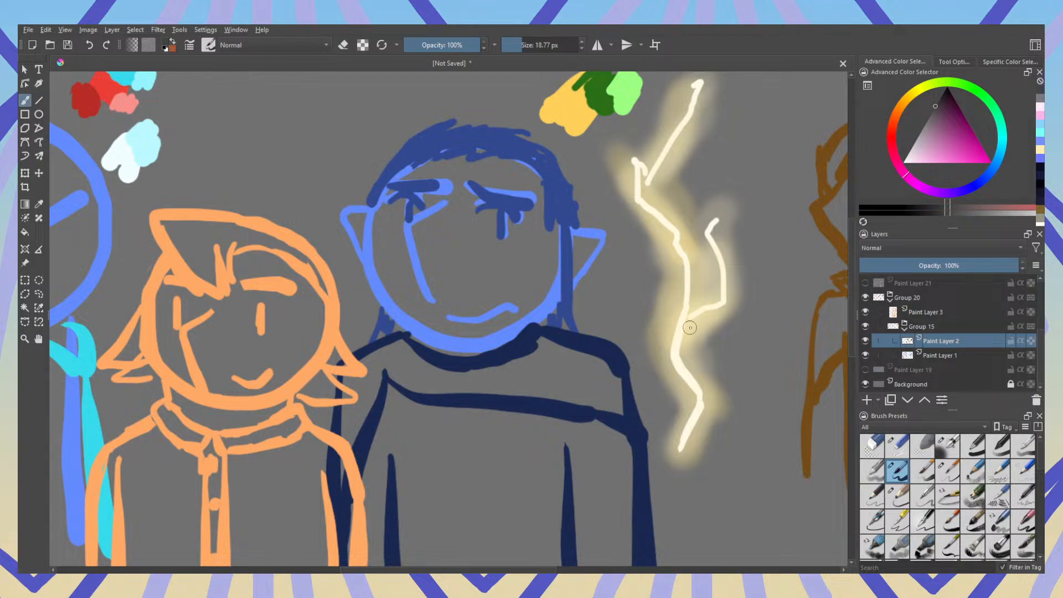
{"action": "mouse_move", "coordinate": [720, 326]}
{"action": "left_mouse_down"}
{"action": "mouse_move", "coordinate": [244, 284]}
{"action": "mouse_move", "coordinate": [235, 356]}
{"action": "mouse_move", "coordinate": [180, 368]}
{"action": "left_mouse_up"}
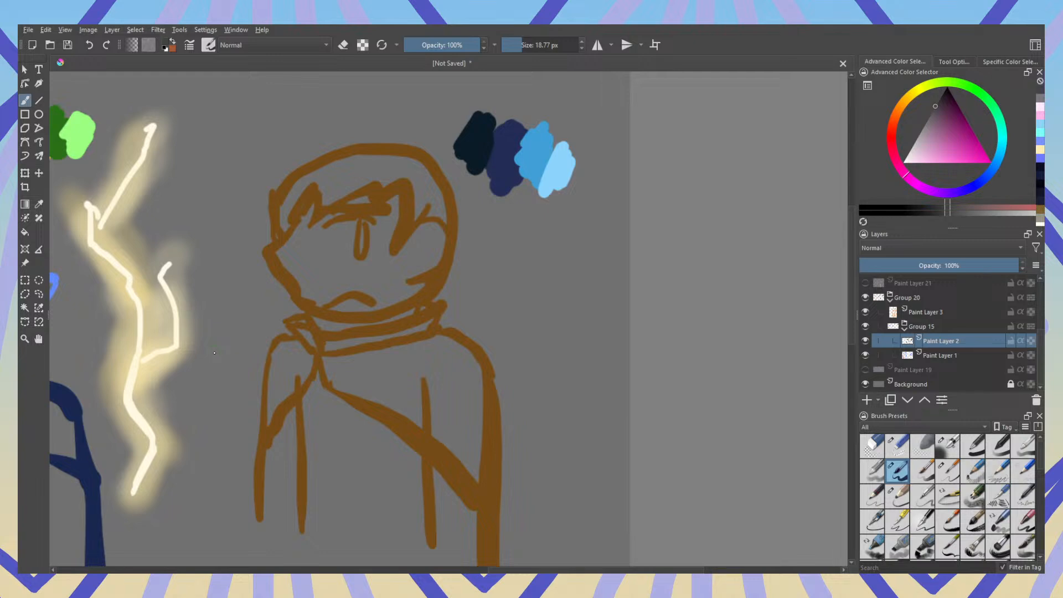
Step: Review the whole character lineup from the angry round-headed blue character across to the brown character
{"action": "scroll", "coordinate": [243, 240], "scroll_direction": "down", "scroll_amount": 3}
{"action": "left_click_drag", "start_coordinate": [181, 247], "coordinate": [486, 286]}
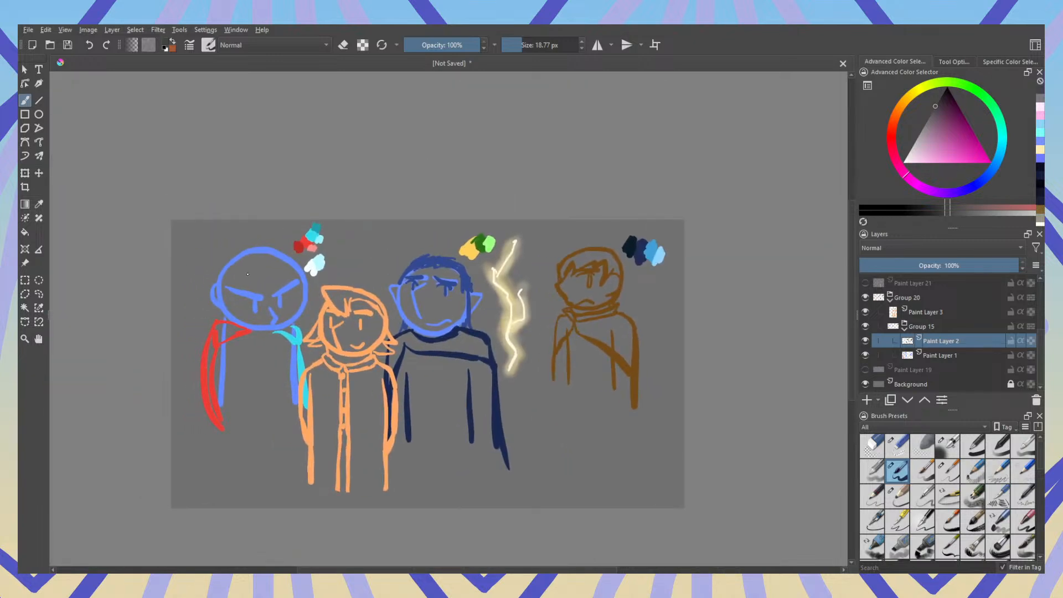
{"action": "scroll", "coordinate": [233, 302], "scroll_direction": "up", "scroll_amount": 3}
{"action": "left_click_drag", "start_coordinate": [289, 318], "coordinate": [466, 307]}
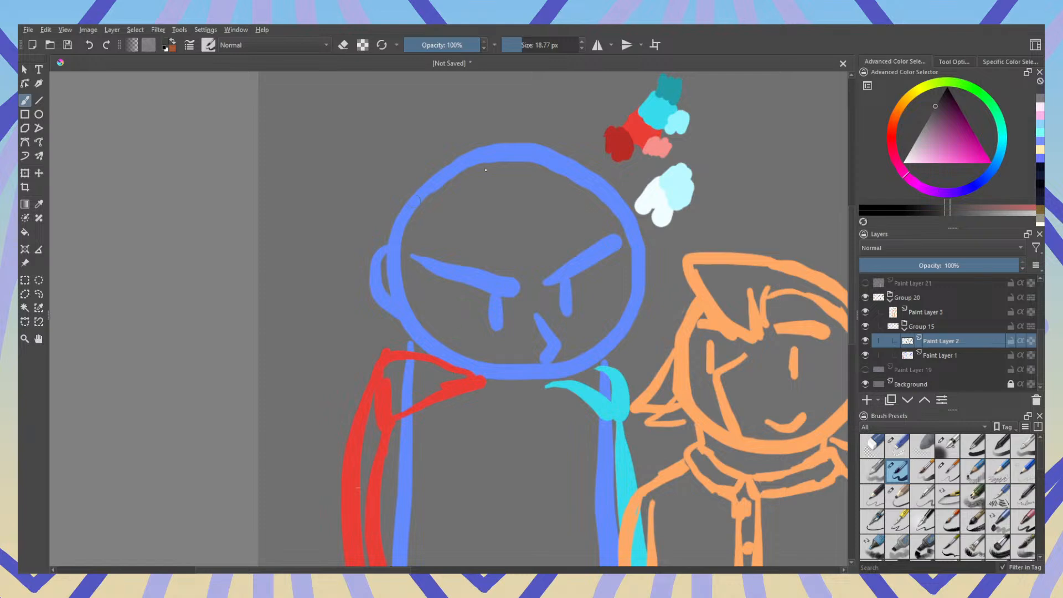
{"action": "left_click_drag", "start_coordinate": [546, 275], "coordinate": [171, 288]}
{"action": "left_click_drag", "start_coordinate": [642, 310], "coordinate": [243, 305]}
{"action": "left_click_drag", "start_coordinate": [587, 299], "coordinate": [416, 294]}
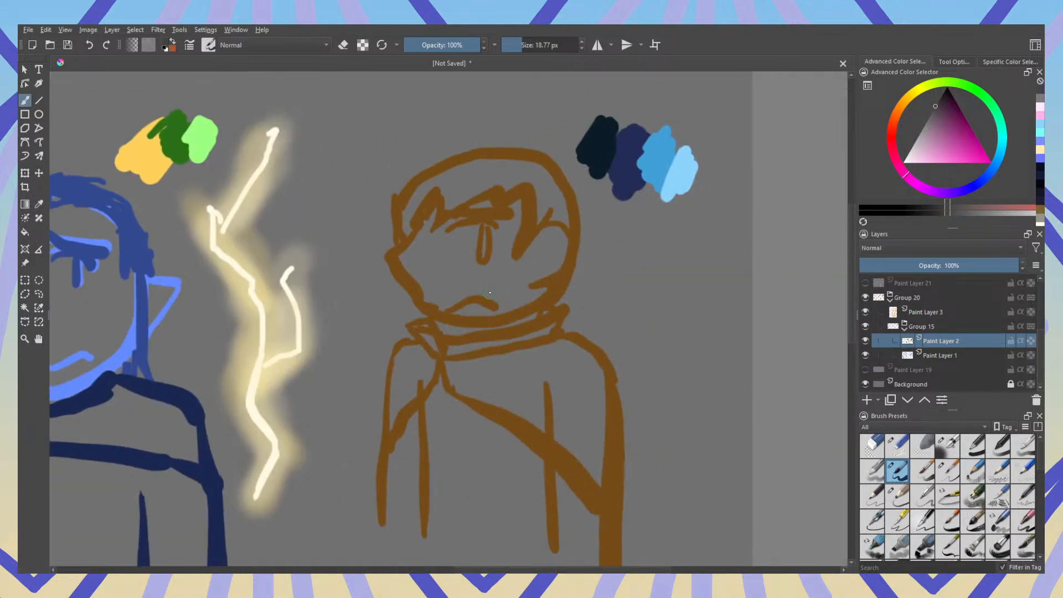
{"action": "scroll", "coordinate": [496, 259], "scroll_direction": "down", "scroll_amount": 2}
{"action": "left_click_drag", "start_coordinate": [472, 322], "coordinate": [848, 349]}
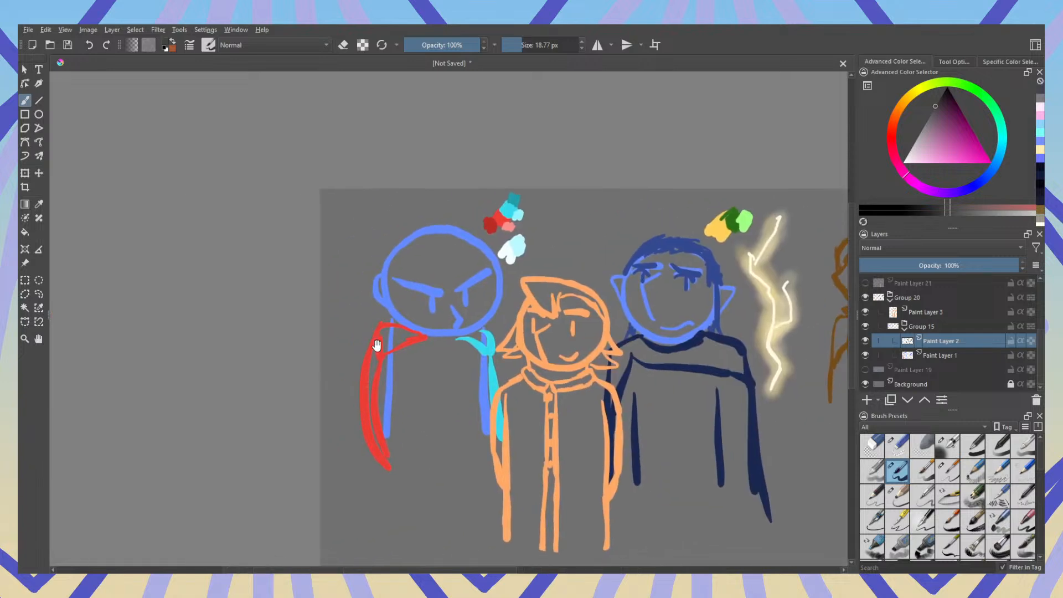
Step: Try a red and a turquoise eye on the angry blue character, sampling the colours from its outfit, and undo both
{"action": "scroll", "coordinate": [383, 335], "scroll_direction": "up", "scroll_amount": 2}
{"action": "scroll", "coordinate": [430, 330], "scroll_direction": "down", "scroll_amount": 3}
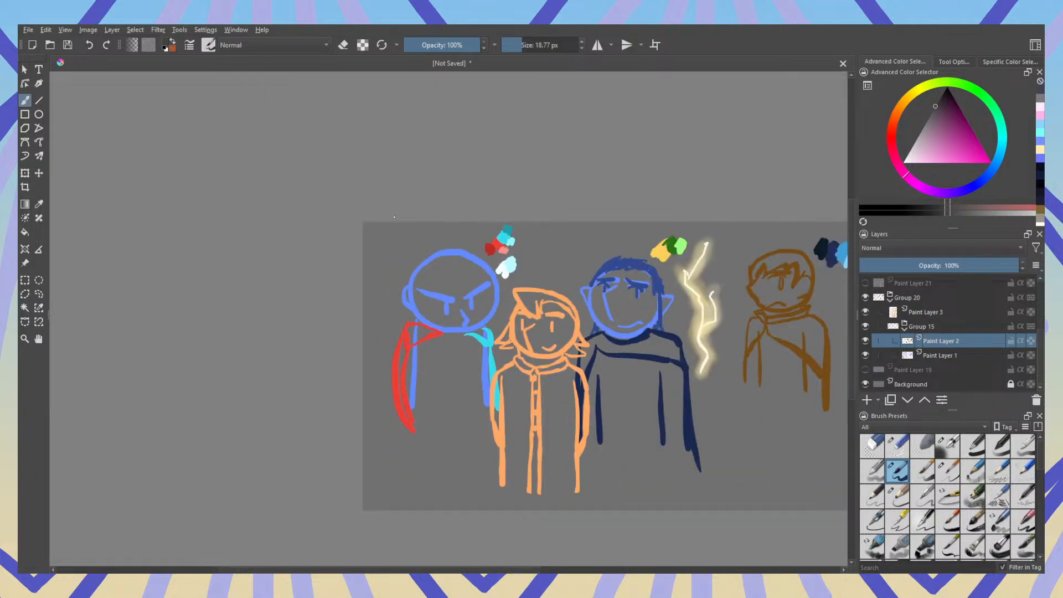
{"action": "scroll", "coordinate": [383, 326], "scroll_direction": "up", "scroll_amount": 3}
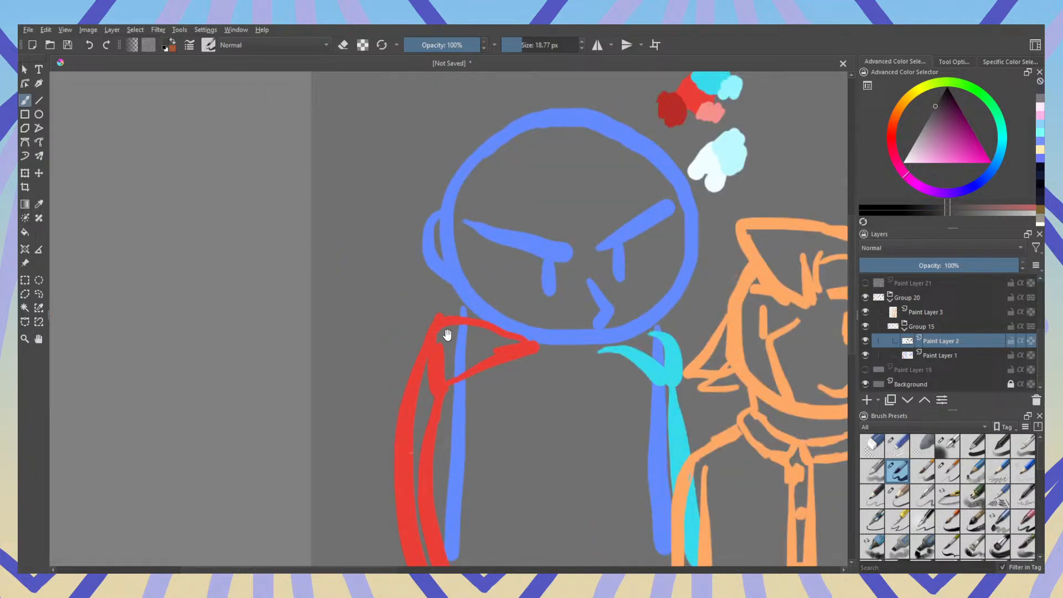
{"action": "left_click_drag", "start_coordinate": [446, 336], "coordinate": [376, 325]}
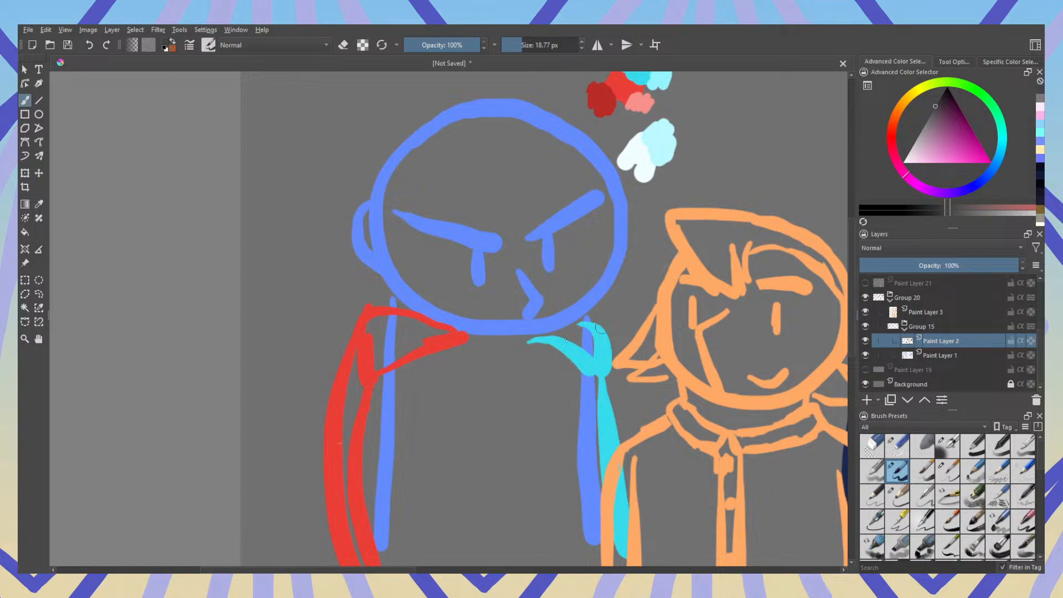
{"action": "left_click", "coordinate": [450, 339], "text": "ctrl"}
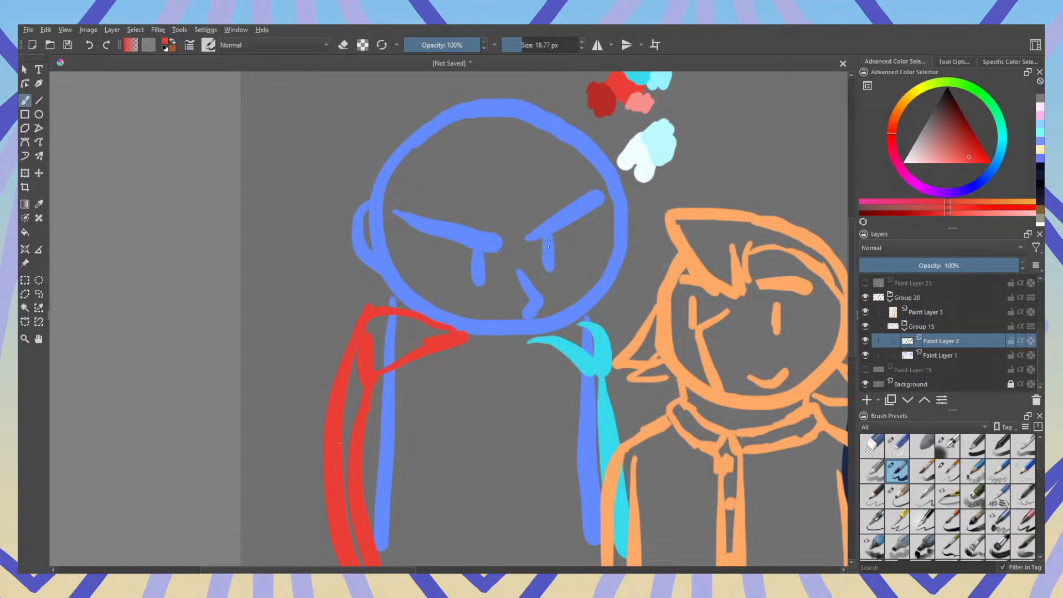
{"action": "left_click_drag", "start_coordinate": [549, 247], "coordinate": [549, 267]}
{"action": "left_click", "coordinate": [608, 384], "text": "ctrl"}
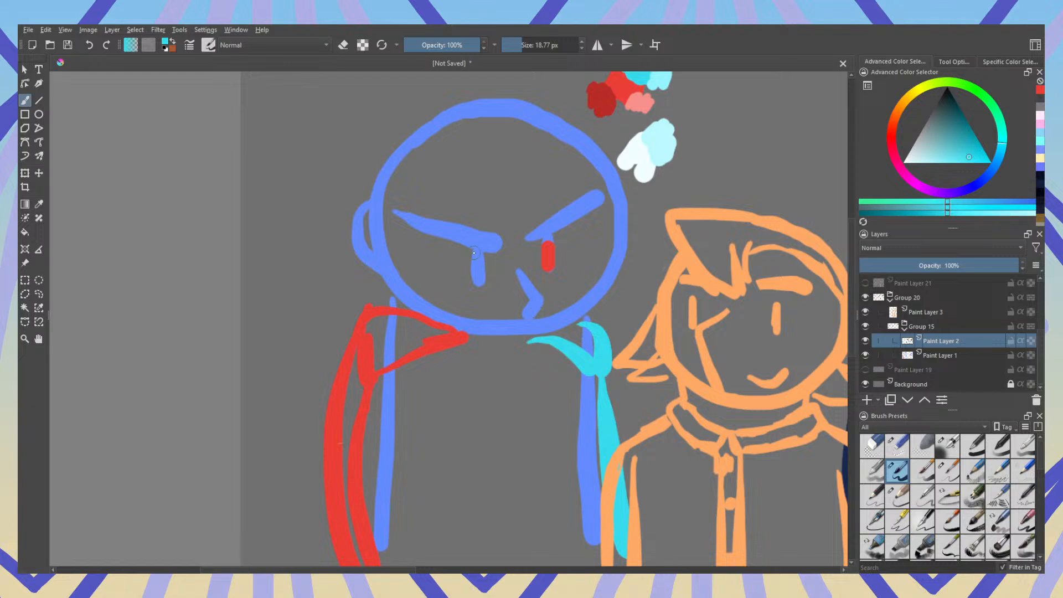
{"action": "left_click_drag", "start_coordinate": [473, 253], "coordinate": [477, 285]}
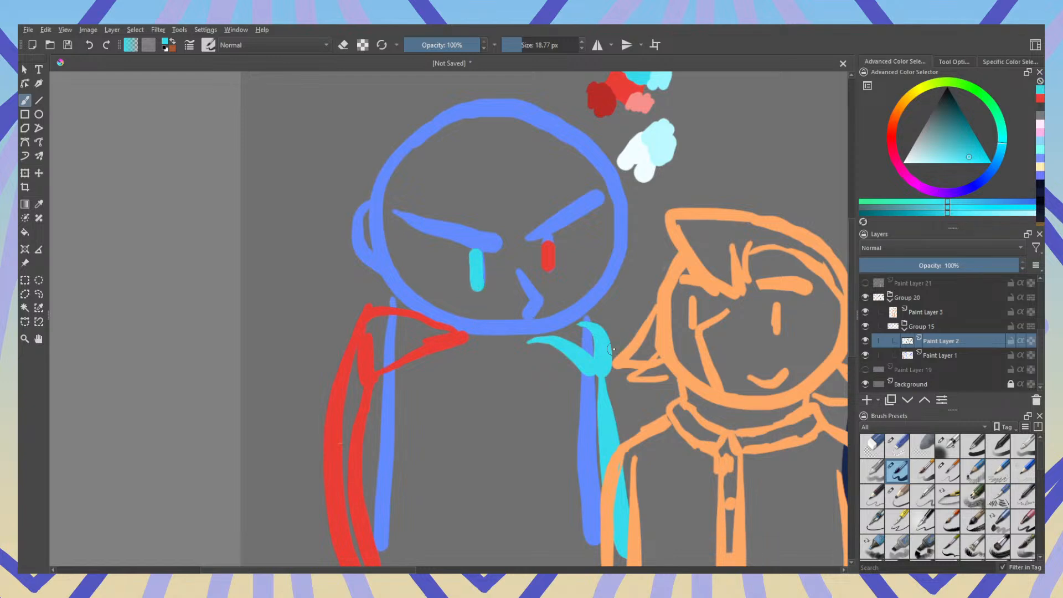
{"action": "key", "text": "ctrl+z"}
{"action": "key", "text": "ctrl+z"}
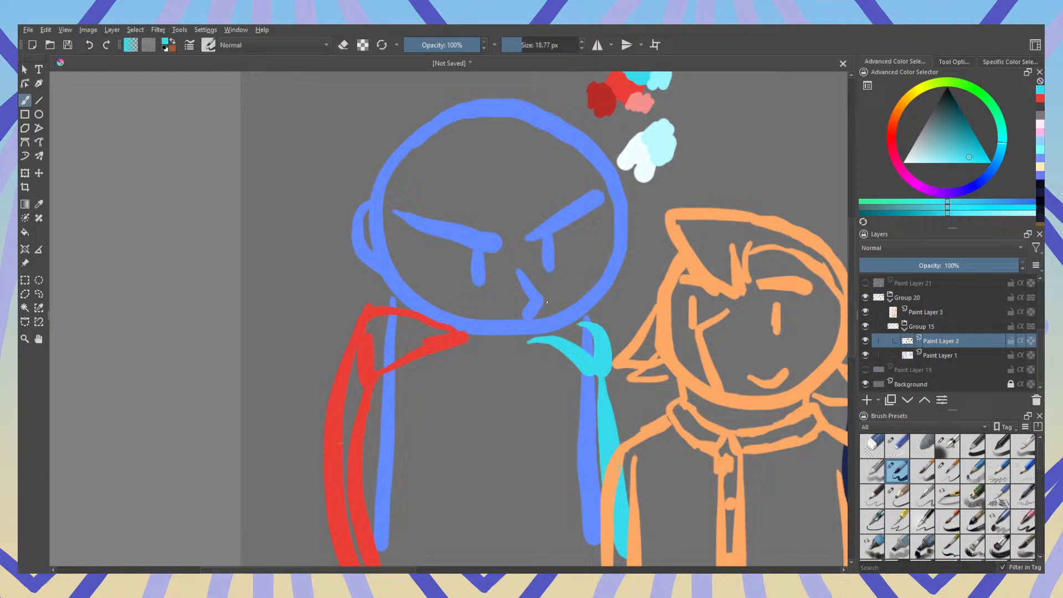
Step: Examine the angry blue character's red and turquoise outfit up close and against the full lineup
{"action": "left_click_drag", "start_coordinate": [514, 398], "coordinate": [477, 326]}
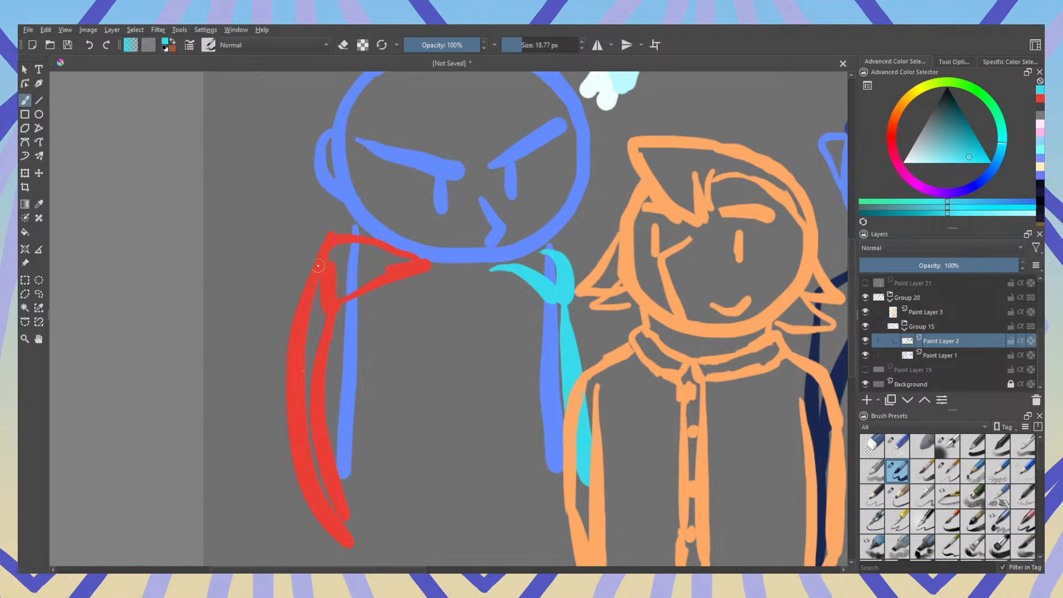
{"action": "scroll", "coordinate": [319, 266], "scroll_direction": "down", "scroll_amount": 5}
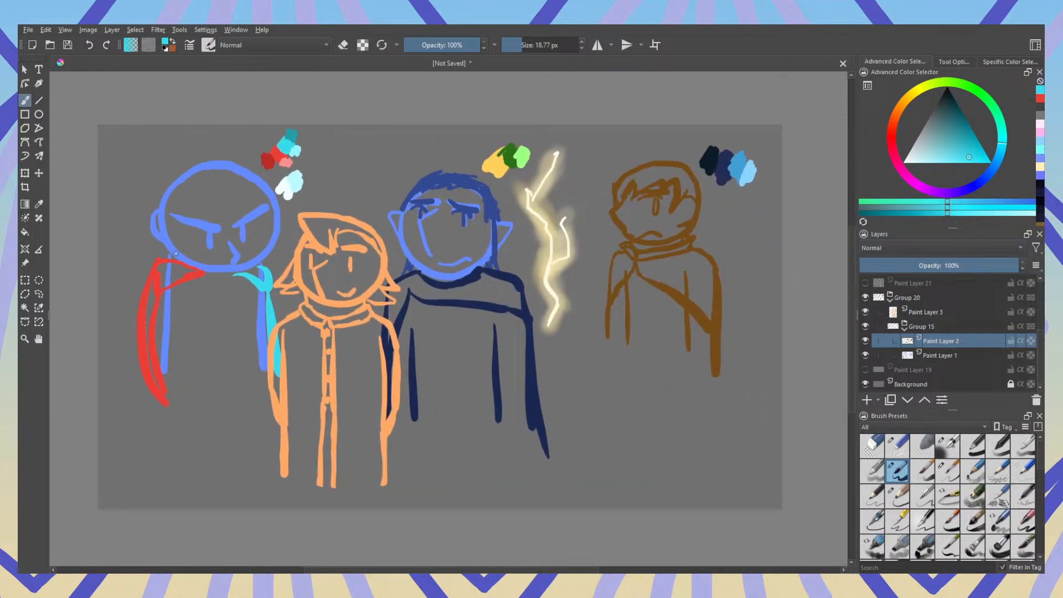
{"action": "scroll", "coordinate": [171, 254], "scroll_direction": "up", "scroll_amount": 3}
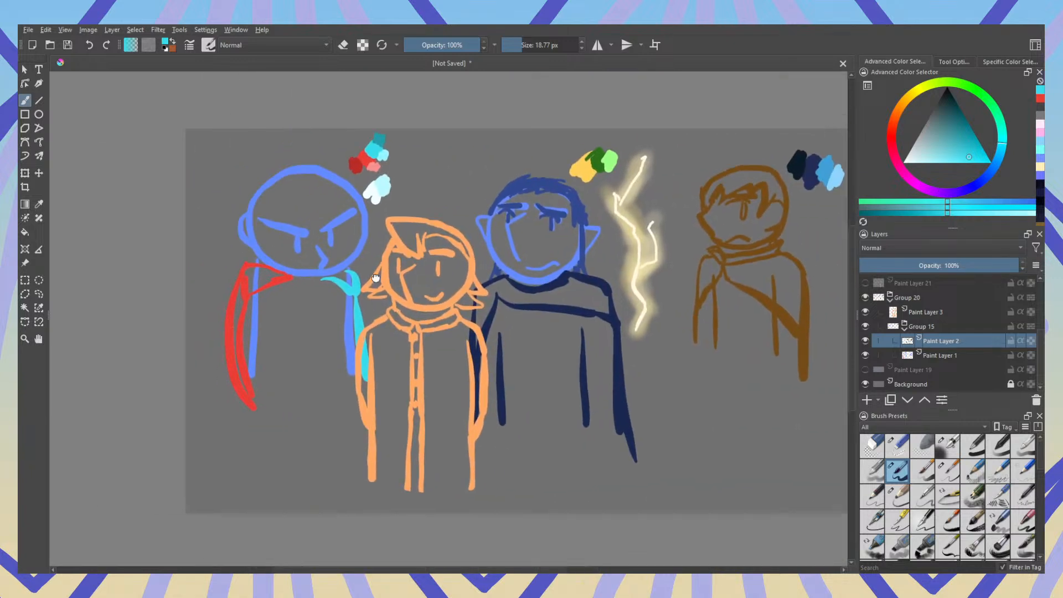
{"action": "scroll", "coordinate": [467, 331], "scroll_direction": "down", "scroll_amount": 4}
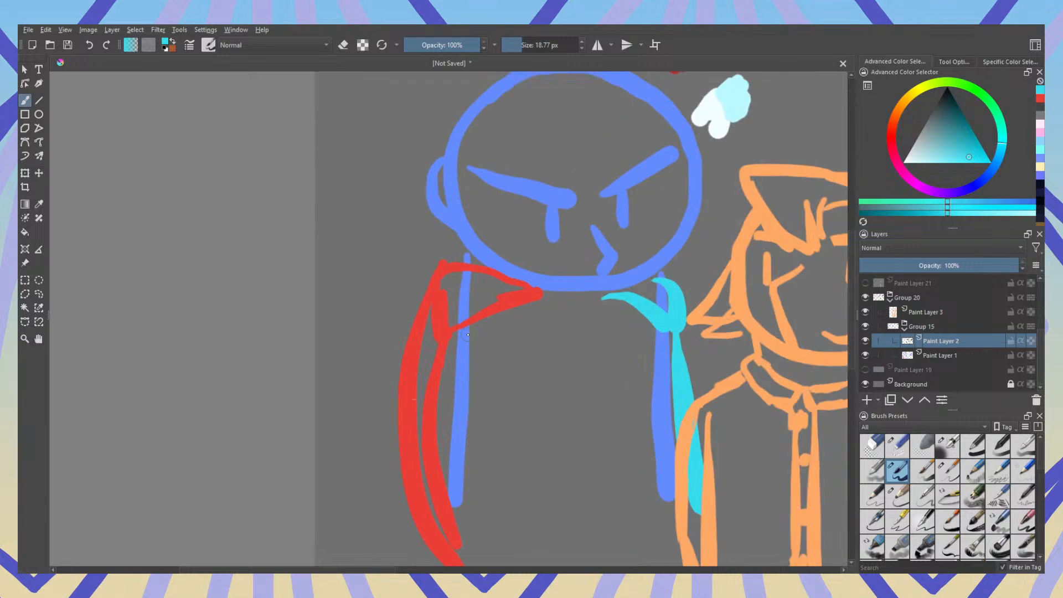
{"action": "left_click_drag", "start_coordinate": [510, 394], "coordinate": [362, 379]}
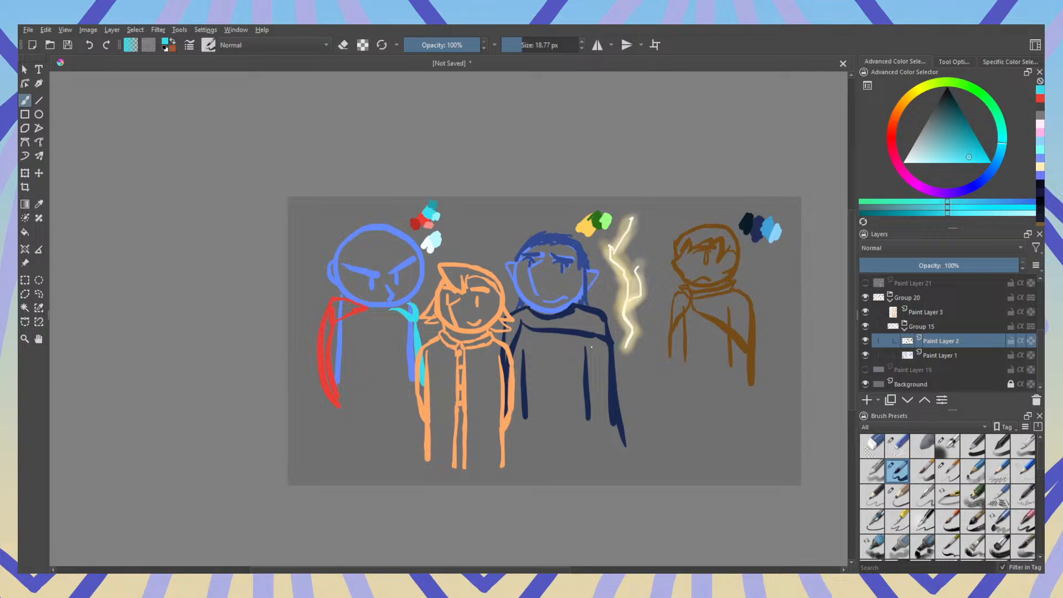
{"action": "scroll", "coordinate": [325, 319], "scroll_direction": "up", "scroll_amount": 2}
{"action": "left_click_drag", "start_coordinate": [505, 375], "coordinate": [574, 383]}
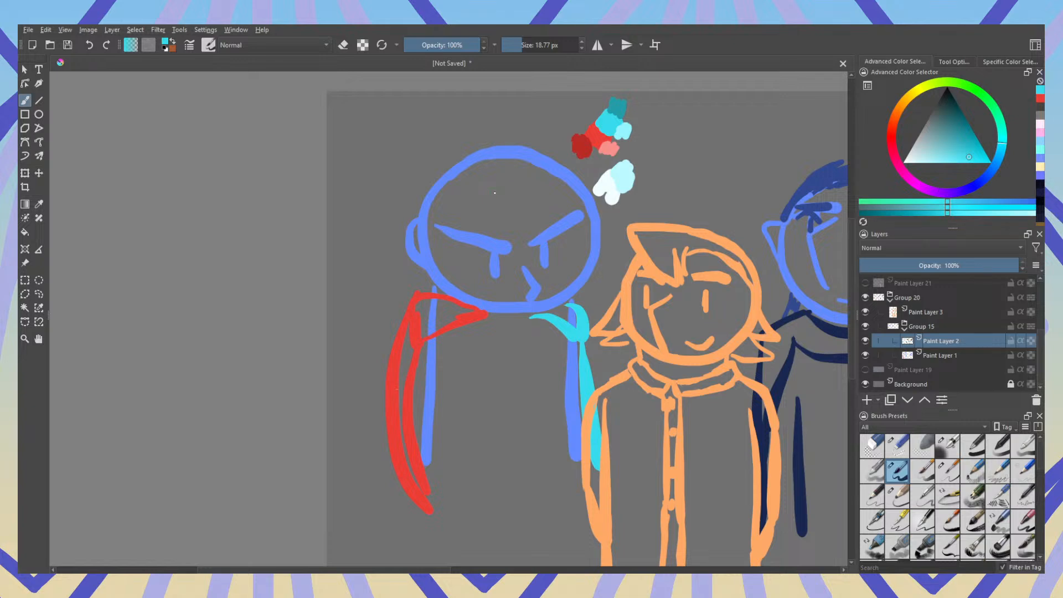
{"action": "scroll", "coordinate": [495, 190], "scroll_direction": "down", "scroll_amount": 4}
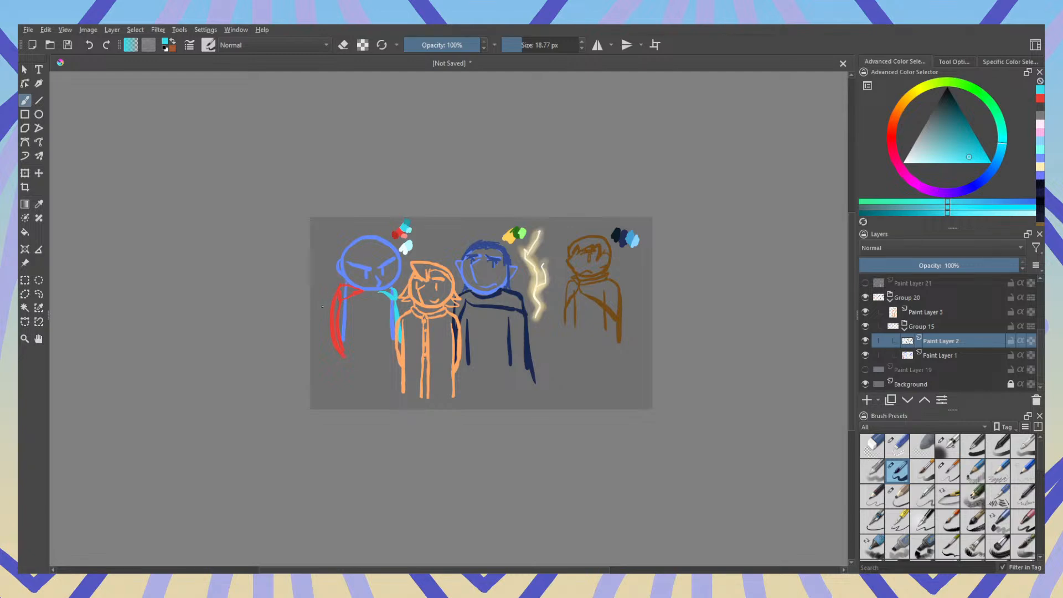
{"action": "scroll", "coordinate": [322, 306], "scroll_direction": "up", "scroll_amount": 4}
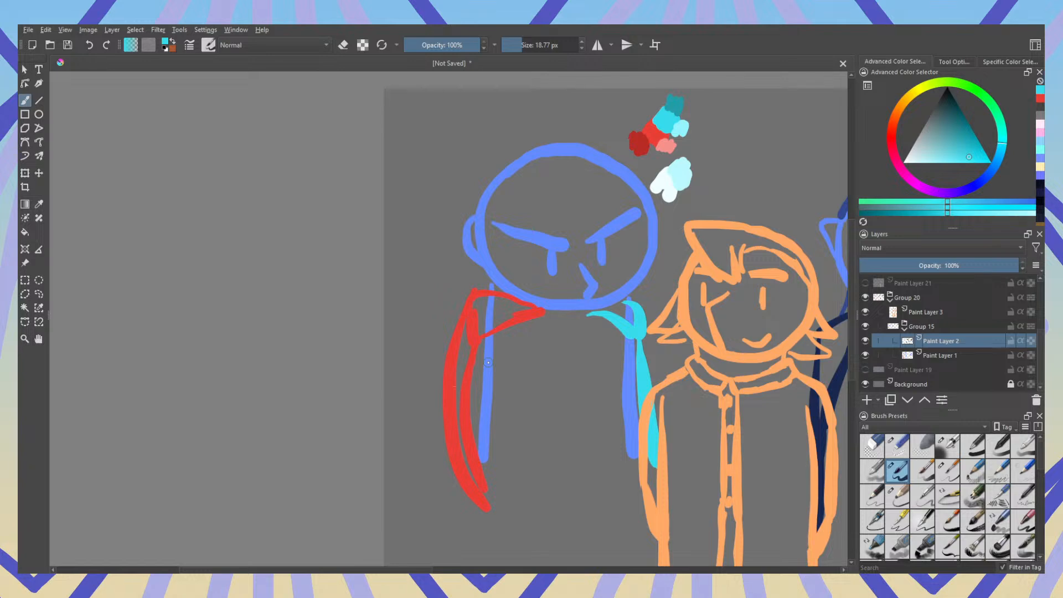
Step: Show Group 9, the dark scene with the blue beaked creature crouching on a ledge, and view the creature up close
{"action": "scroll", "coordinate": [506, 352], "scroll_direction": "down", "scroll_amount": 5}
{"action": "scroll", "coordinate": [883, 292], "scroll_direction": "up", "scroll_amount": 3}
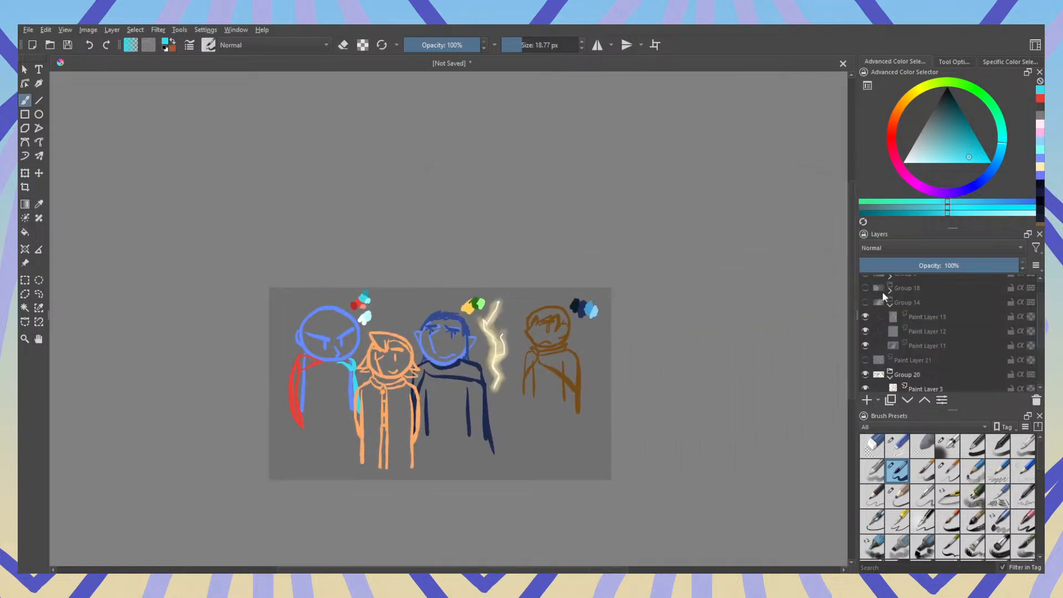
{"action": "scroll", "coordinate": [870, 288], "scroll_direction": "up", "scroll_amount": 2}
{"action": "left_click", "coordinate": [866, 296]}
{"action": "scroll", "coordinate": [494, 350], "scroll_direction": "up", "scroll_amount": 3}
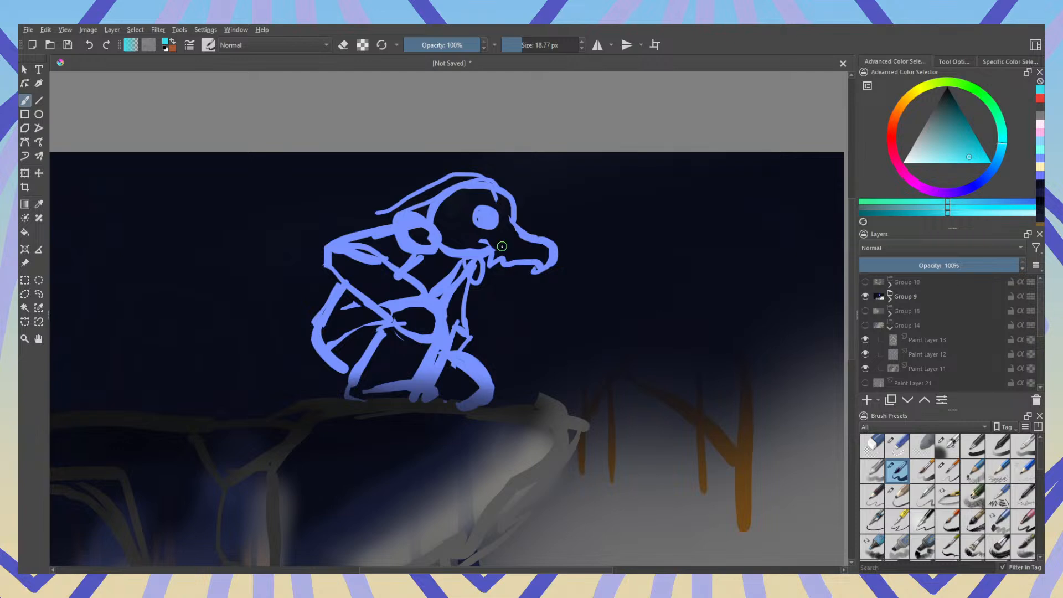
Step: Hide Group 9 and examine the angry blue character up close and against the rest of the lineup
{"action": "left_click", "coordinate": [866, 296]}
{"action": "scroll", "coordinate": [870, 324], "scroll_direction": "down", "scroll_amount": 3}
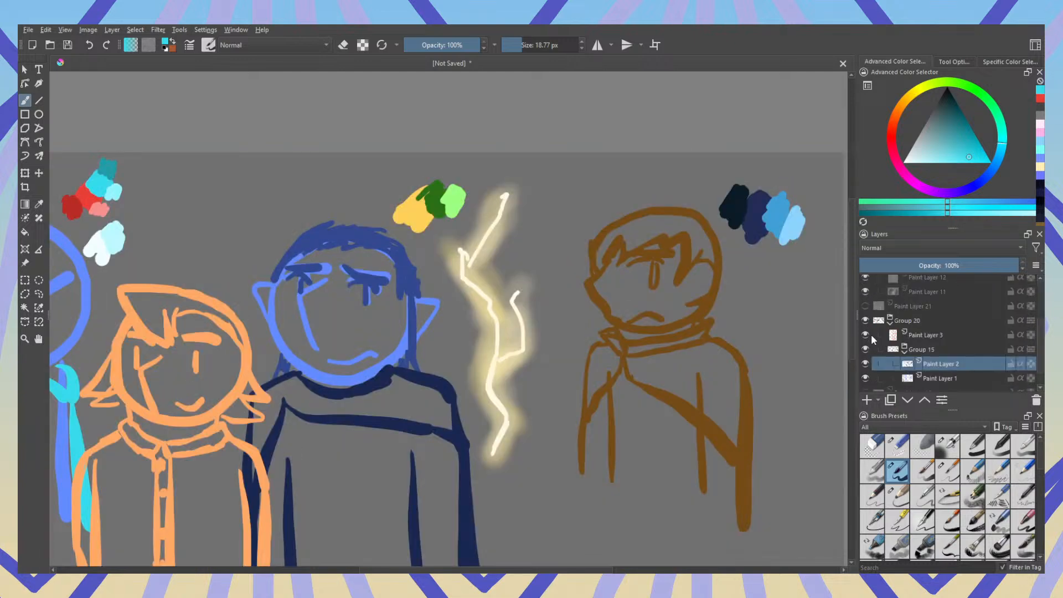
{"action": "scroll", "coordinate": [448, 281], "scroll_direction": "down", "scroll_amount": 1}
{"action": "left_click_drag", "start_coordinate": [431, 341], "coordinate": [781, 322]}
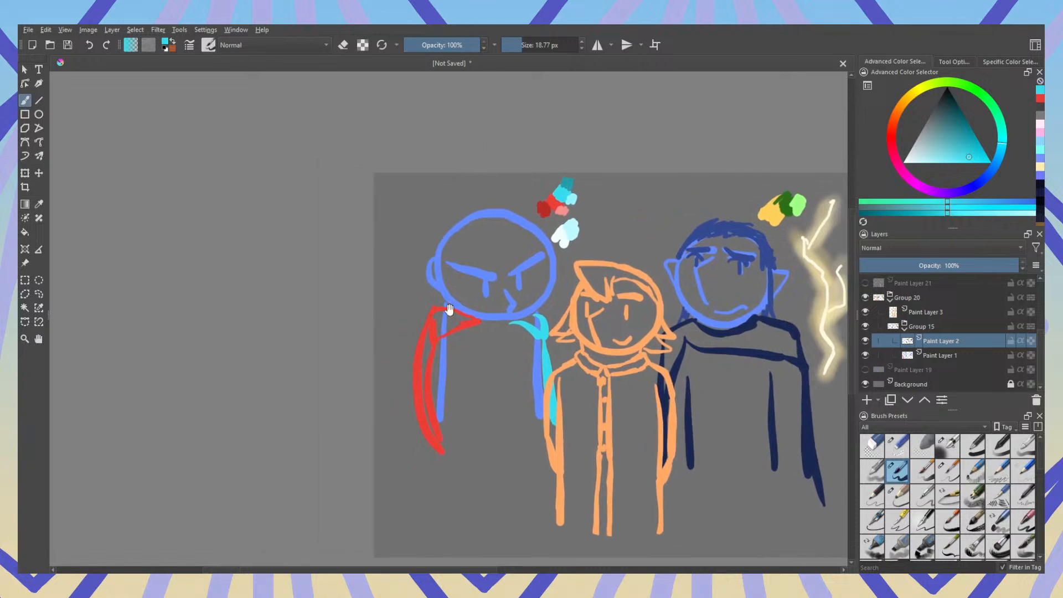
{"action": "scroll", "coordinate": [425, 299], "scroll_direction": "up", "scroll_amount": 2}
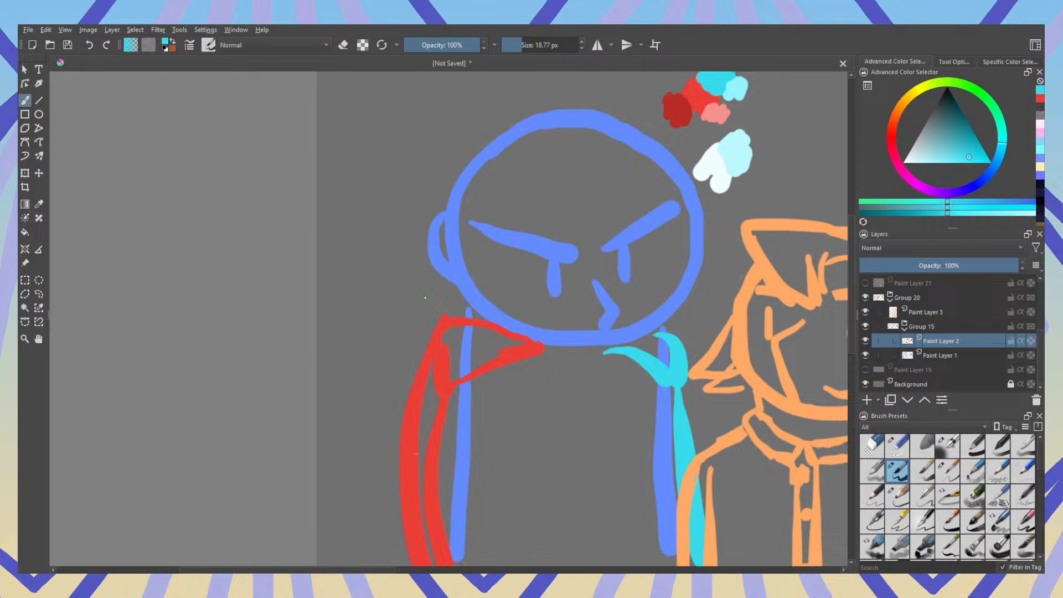
{"action": "scroll", "coordinate": [425, 298], "scroll_direction": "down", "scroll_amount": 3}
{"action": "left_click_drag", "start_coordinate": [432, 299], "coordinate": [245, 308]}
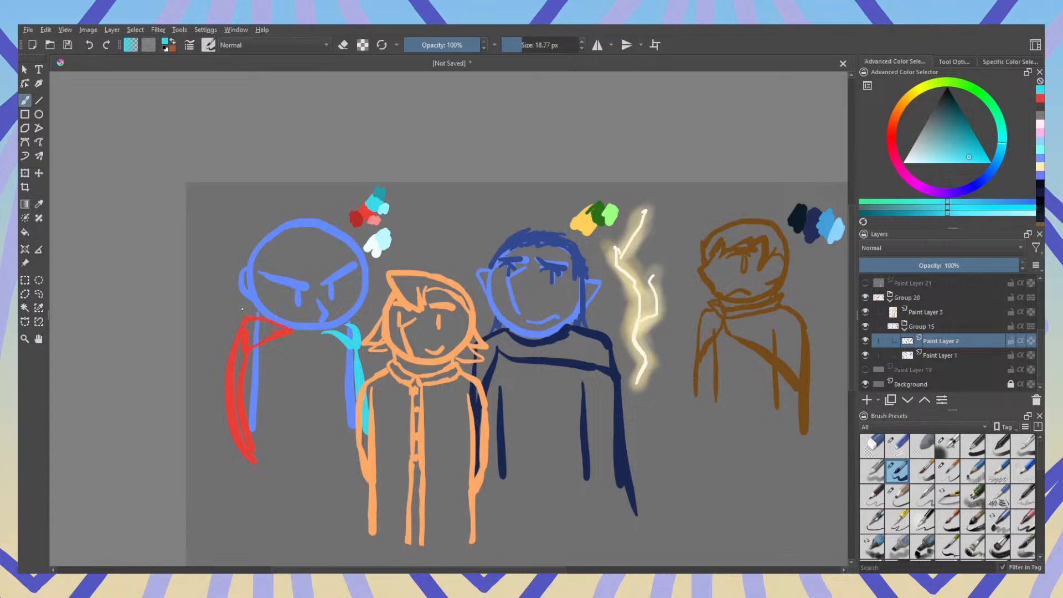
{"action": "scroll", "coordinate": [240, 235], "scroll_direction": "up", "scroll_amount": 3}
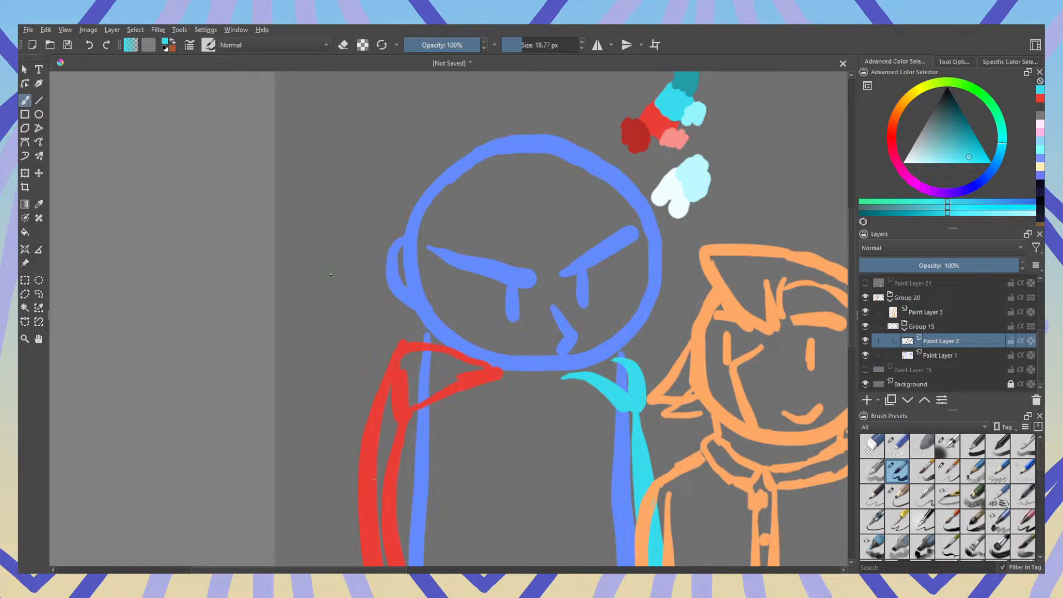
{"action": "scroll", "coordinate": [380, 209], "scroll_direction": "down", "scroll_amount": 4}
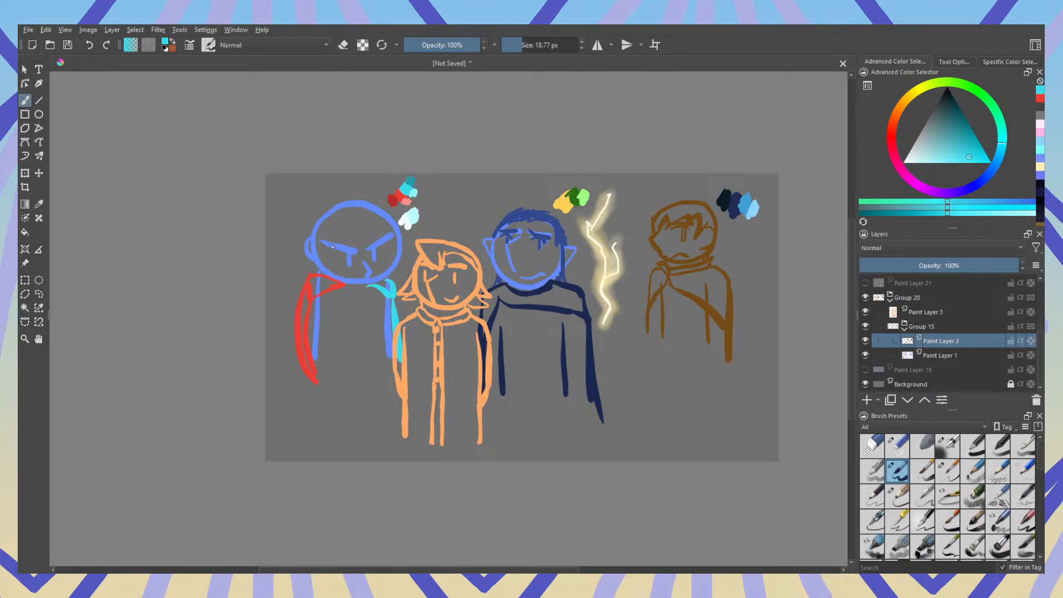
{"action": "scroll", "coordinate": [323, 271], "scroll_direction": "up", "scroll_amount": 4}
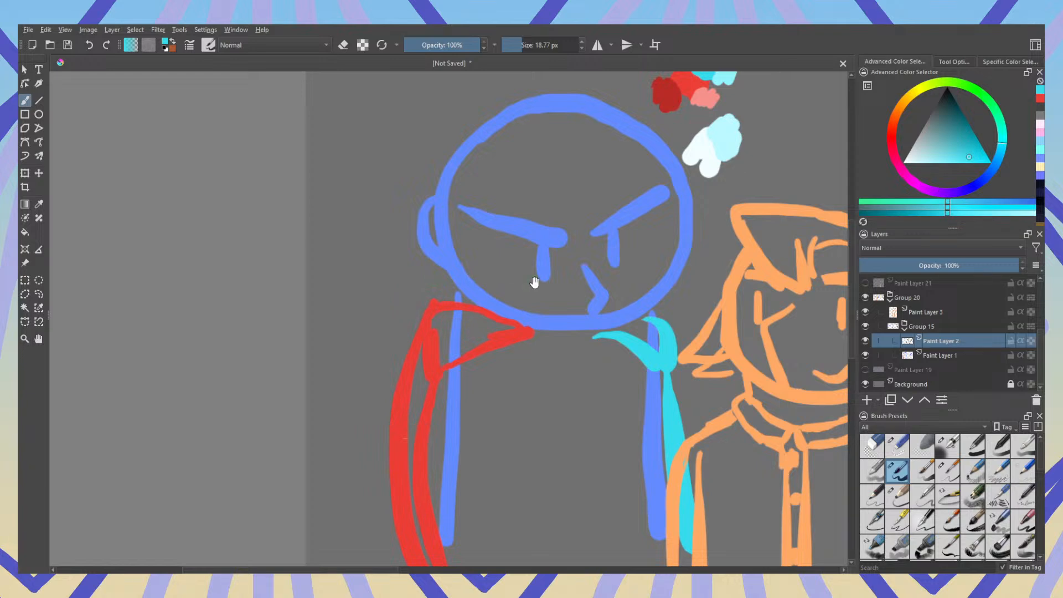
{"action": "left_click_drag", "start_coordinate": [532, 280], "coordinate": [431, 307]}
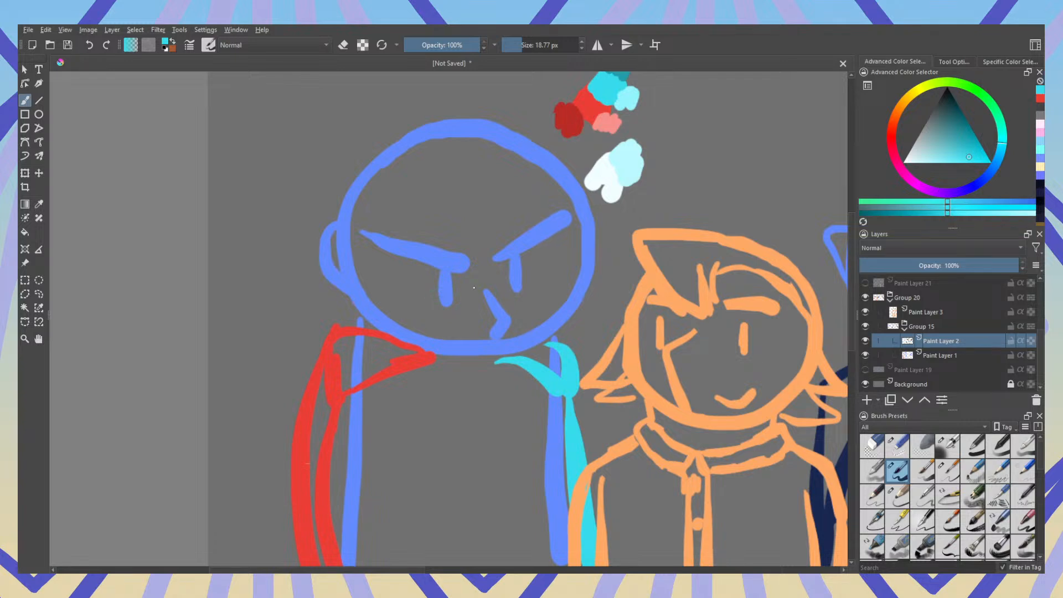
Step: Examine the orange character up close and compare it with the lineup's other characters
{"action": "scroll", "coordinate": [474, 288], "scroll_direction": "down", "scroll_amount": 2}
{"action": "mouse_move", "coordinate": [611, 325]}
{"action": "left_mouse_down"}
{"action": "mouse_move", "coordinate": [493, 312]}
{"action": "mouse_move", "coordinate": [565, 264]}
{"action": "left_mouse_up"}
{"action": "scroll", "coordinate": [497, 313], "scroll_direction": "up", "scroll_amount": 2}
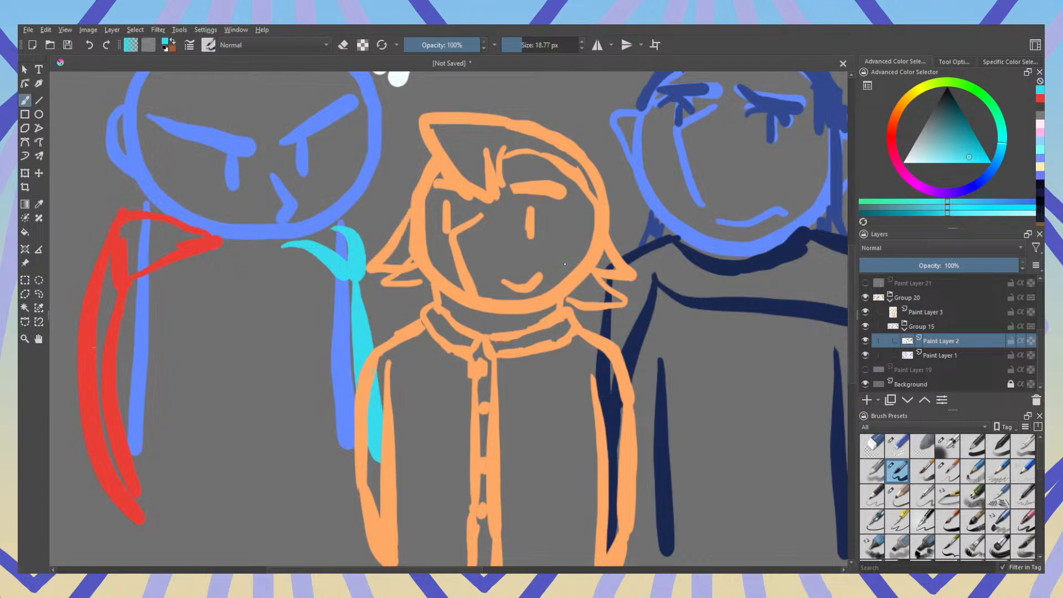
{"action": "mouse_move", "coordinate": [602, 247]}
{"action": "left_mouse_down"}
{"action": "mouse_move", "coordinate": [271, 294]}
{"action": "mouse_move", "coordinate": [124, 337]}
{"action": "mouse_move", "coordinate": [128, 375]}
{"action": "left_mouse_up"}
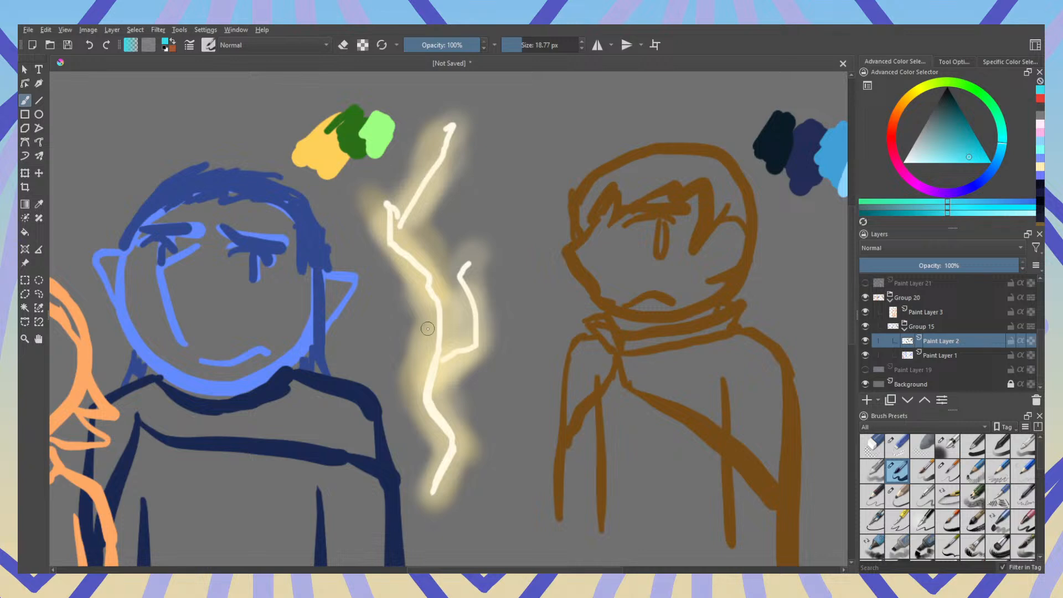
{"action": "scroll", "coordinate": [428, 328], "scroll_direction": "down", "scroll_amount": 1}
{"action": "left_click_drag", "start_coordinate": [442, 335], "coordinate": [734, 294]}
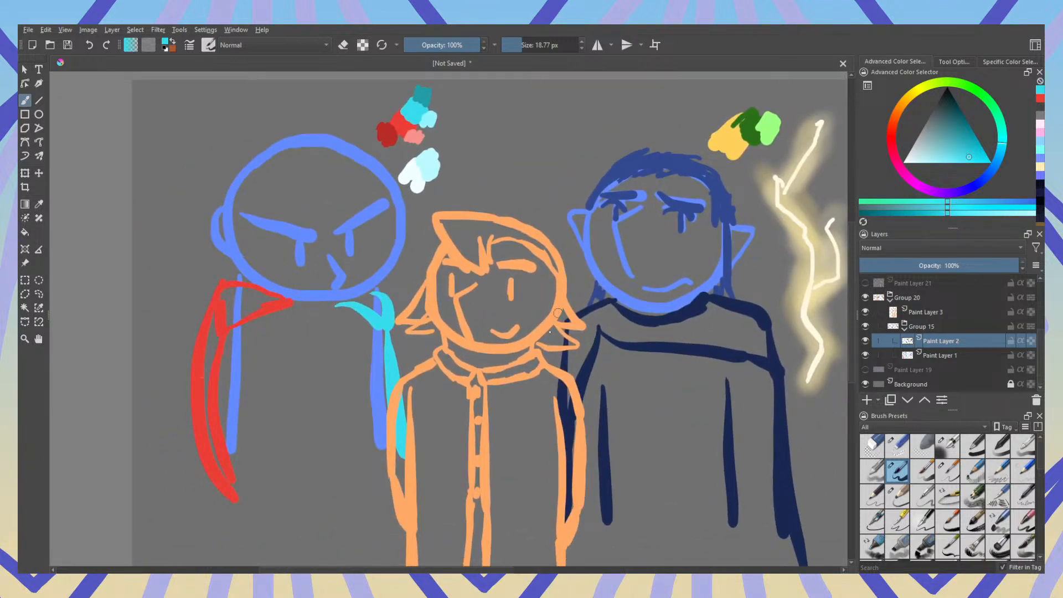
{"action": "scroll", "coordinate": [558, 311], "scroll_direction": "down", "scroll_amount": 2}
{"action": "scroll", "coordinate": [534, 393], "scroll_direction": "up", "scroll_amount": 2}
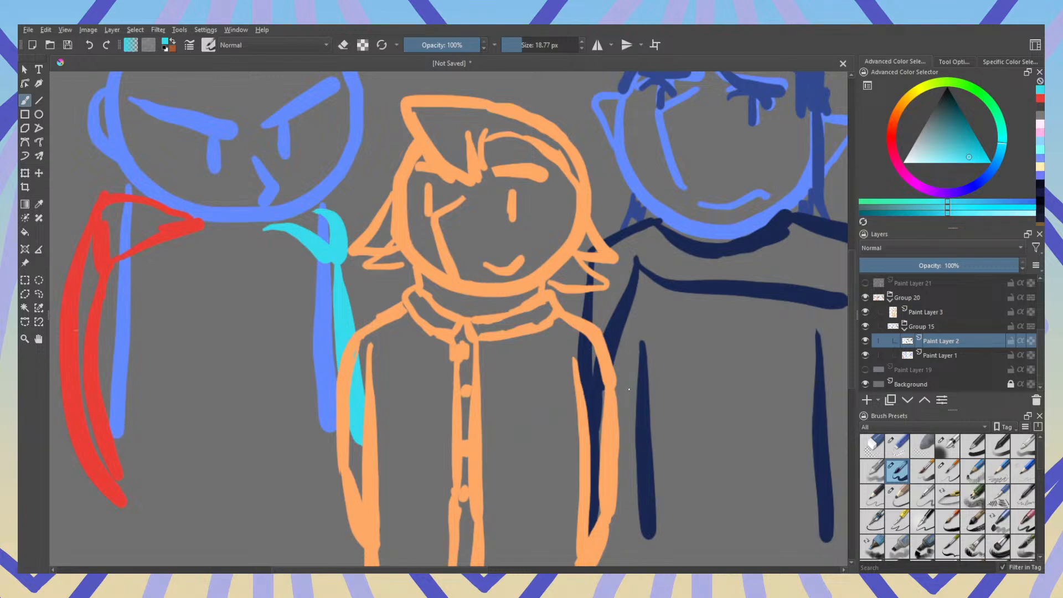
{"action": "scroll", "coordinate": [629, 389], "scroll_direction": "down", "scroll_amount": 4}
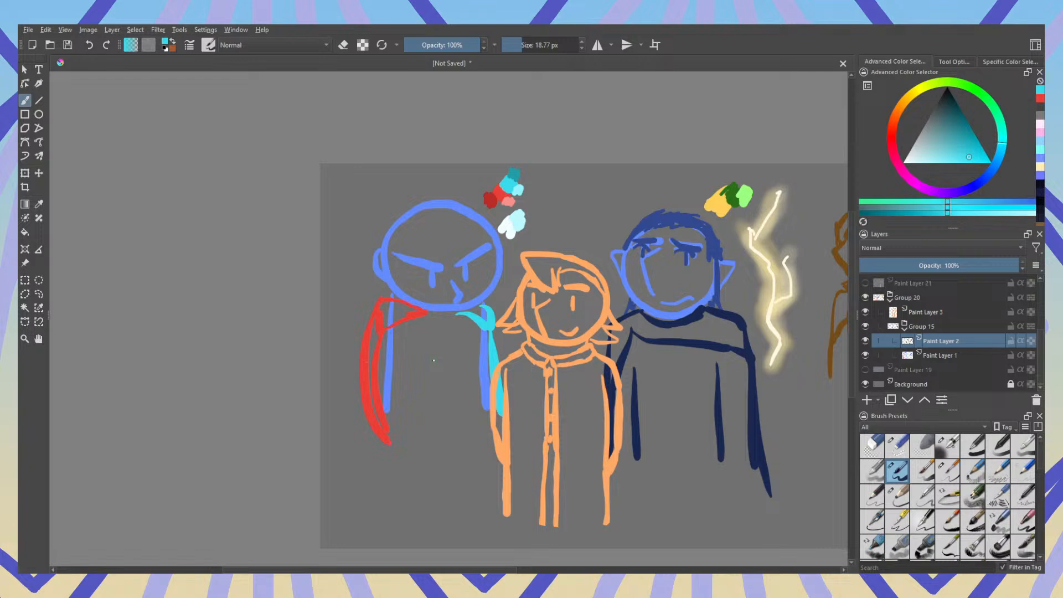
Step: Sketch a small round head with swept hair and an ear in dark brown below the brown character
{"action": "left_click_drag", "start_coordinate": [692, 371], "coordinate": [277, 318]}
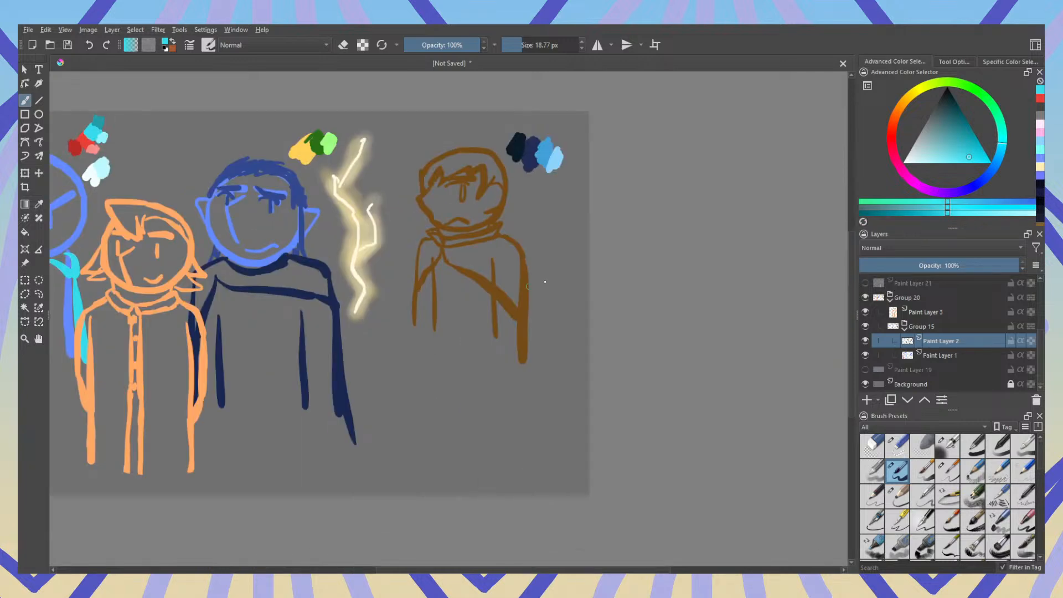
{"action": "left_click", "coordinate": [892, 113]}
{"action": "left_click", "coordinate": [951, 111]}
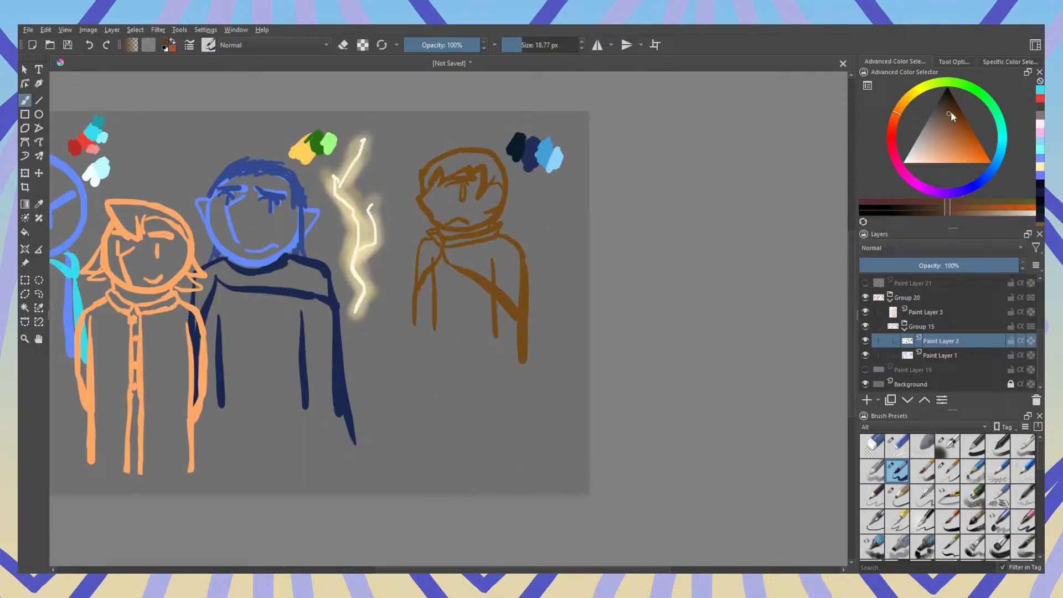
{"action": "mouse_move", "coordinate": [475, 380]}
{"action": "left_mouse_down"}
{"action": "mouse_move", "coordinate": [436, 449]}
{"action": "mouse_move", "coordinate": [451, 464]}
{"action": "mouse_move", "coordinate": [480, 412]}
{"action": "mouse_move", "coordinate": [504, 396]}
{"action": "mouse_move", "coordinate": [477, 380]}
{"action": "mouse_move", "coordinate": [516, 388]}
{"action": "mouse_move", "coordinate": [519, 406]}
{"action": "left_mouse_up"}
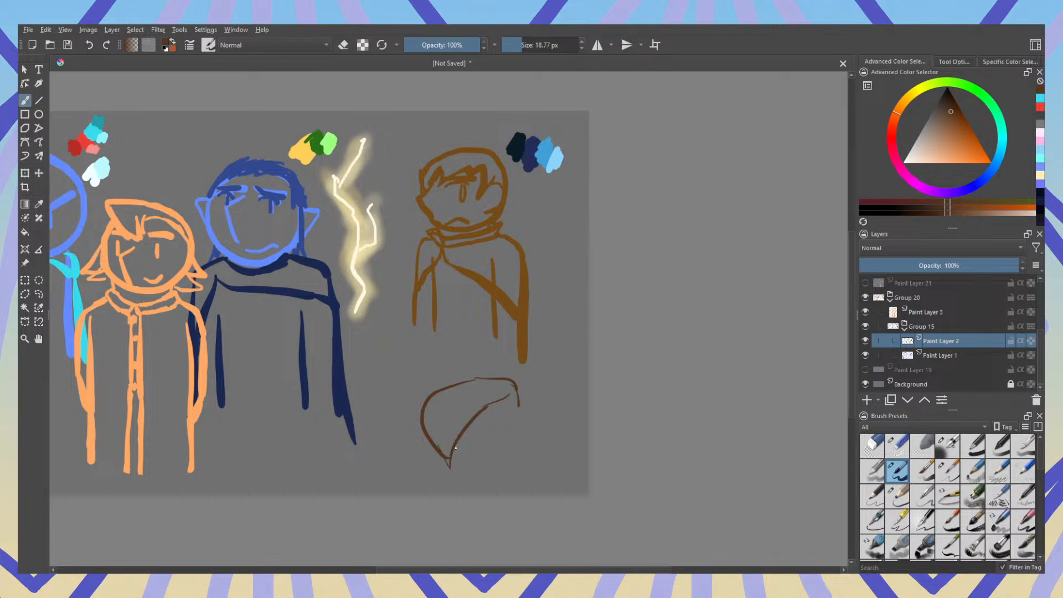
{"action": "mouse_move", "coordinate": [455, 448]}
{"action": "left_mouse_down"}
{"action": "mouse_move", "coordinate": [492, 454]}
{"action": "mouse_move", "coordinate": [504, 408]}
{"action": "left_mouse_up"}
{"action": "key", "text": "ctrl+z"}
{"action": "mouse_move", "coordinate": [452, 461]}
{"action": "left_mouse_down"}
{"action": "mouse_move", "coordinate": [480, 474]}
{"action": "mouse_move", "coordinate": [517, 450]}
{"action": "mouse_move", "coordinate": [516, 421]}
{"action": "mouse_move", "coordinate": [501, 405]}
{"action": "mouse_move", "coordinate": [514, 400]}
{"action": "mouse_move", "coordinate": [517, 443]}
{"action": "mouse_move", "coordinate": [529, 424]}
{"action": "mouse_move", "coordinate": [521, 445]}
{"action": "left_mouse_up"}
{"action": "key", "text": "ctrl+z"}
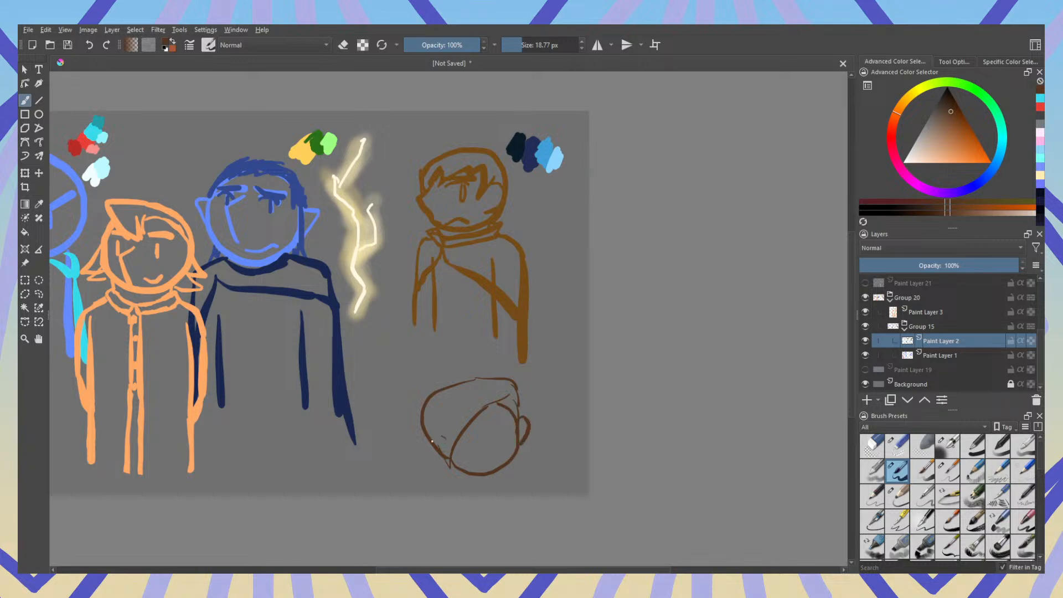
Step: Reshape the small head's hair edge by erasing the outer line, and add its second ear and two eyes
{"action": "mouse_move", "coordinate": [432, 442]}
{"action": "left_mouse_down"}
{"action": "mouse_move", "coordinate": [447, 468]}
{"action": "mouse_move", "coordinate": [424, 411]}
{"action": "mouse_move", "coordinate": [474, 362]}
{"action": "mouse_move", "coordinate": [432, 414]}
{"action": "mouse_move", "coordinate": [450, 452]}
{"action": "left_mouse_up"}
{"action": "key", "text": "e"}
{"action": "key", "text": "e"}
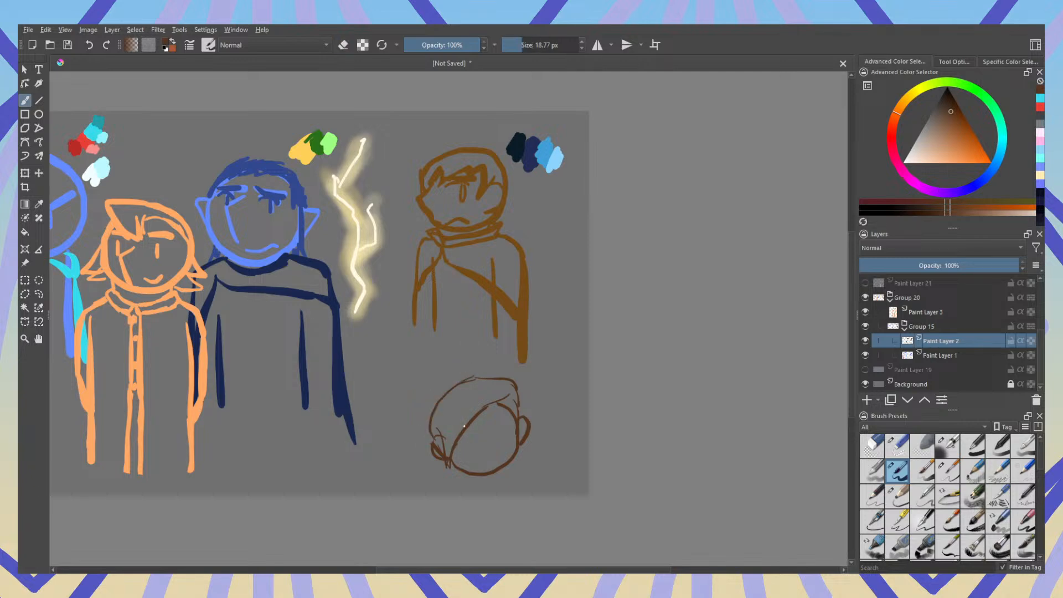
{"action": "left_click_drag", "start_coordinate": [441, 410], "coordinate": [443, 452]}
{"action": "left_click_drag", "start_coordinate": [486, 427], "coordinate": [463, 437]}
Step: Compare the small dark brown head with the lineup, lasso it and cut it from Paint Layer 2
{"action": "left_click_drag", "start_coordinate": [479, 411], "coordinate": [713, 383]}
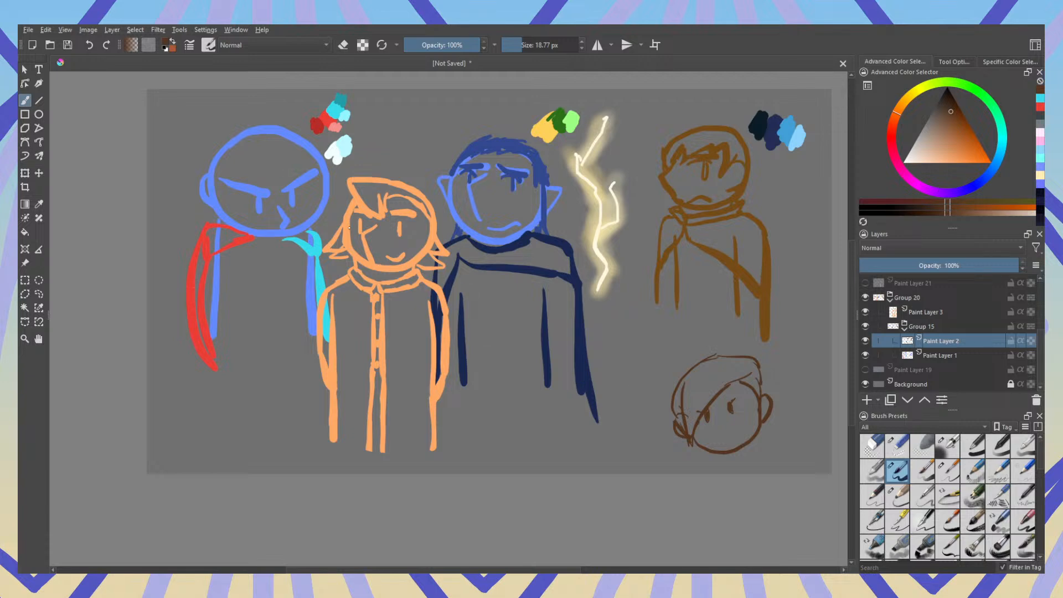
{"action": "scroll", "coordinate": [374, 200], "scroll_direction": "up", "scroll_amount": 1}
{"action": "left_click_drag", "start_coordinate": [614, 357], "coordinate": [320, 284]}
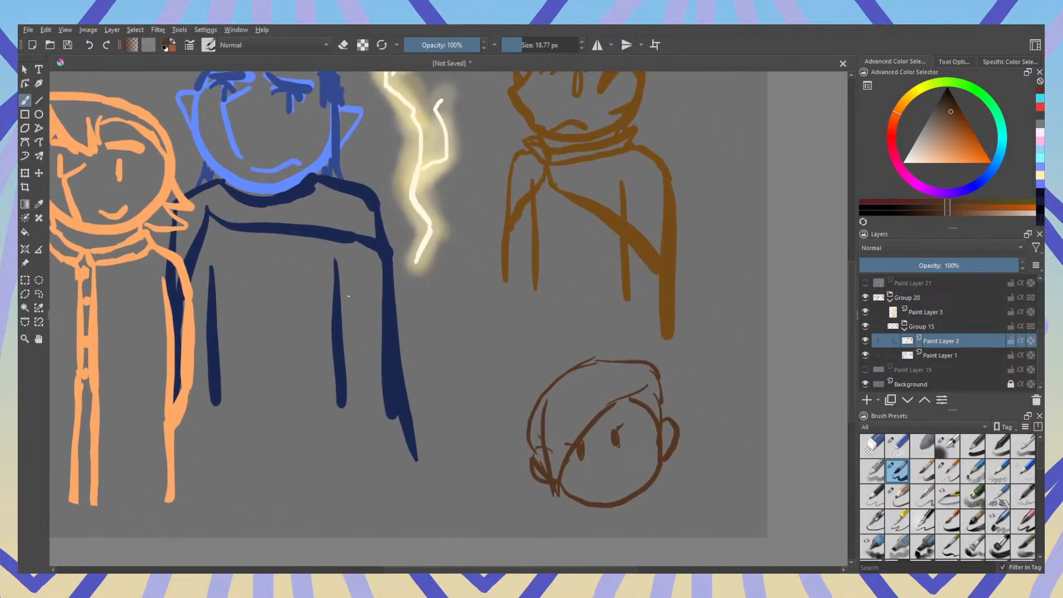
{"action": "scroll", "coordinate": [504, 343], "scroll_direction": "down", "scroll_amount": 1}
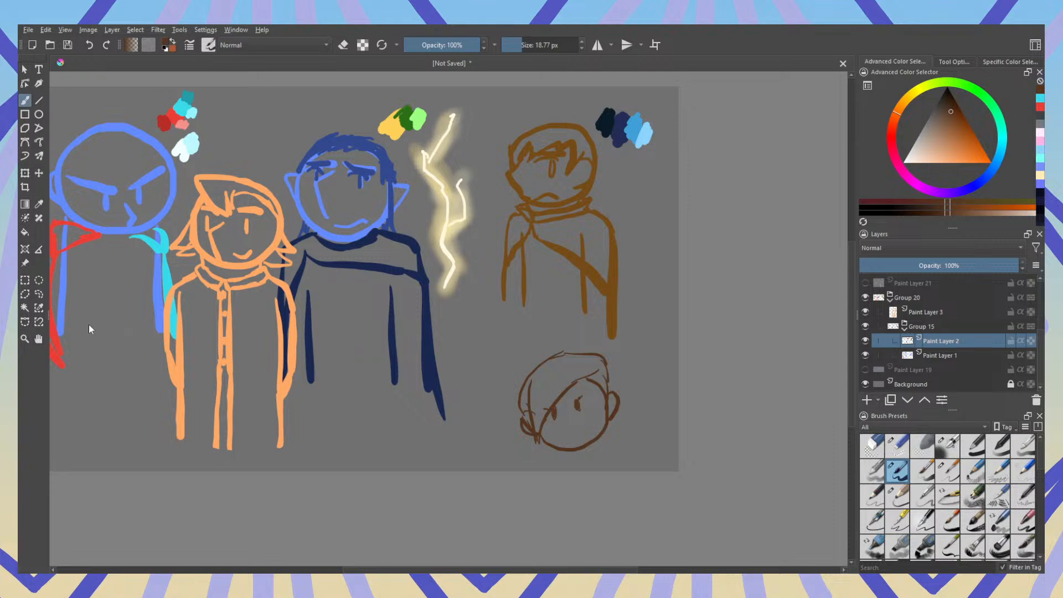
{"action": "left_click", "coordinate": [39, 293]}
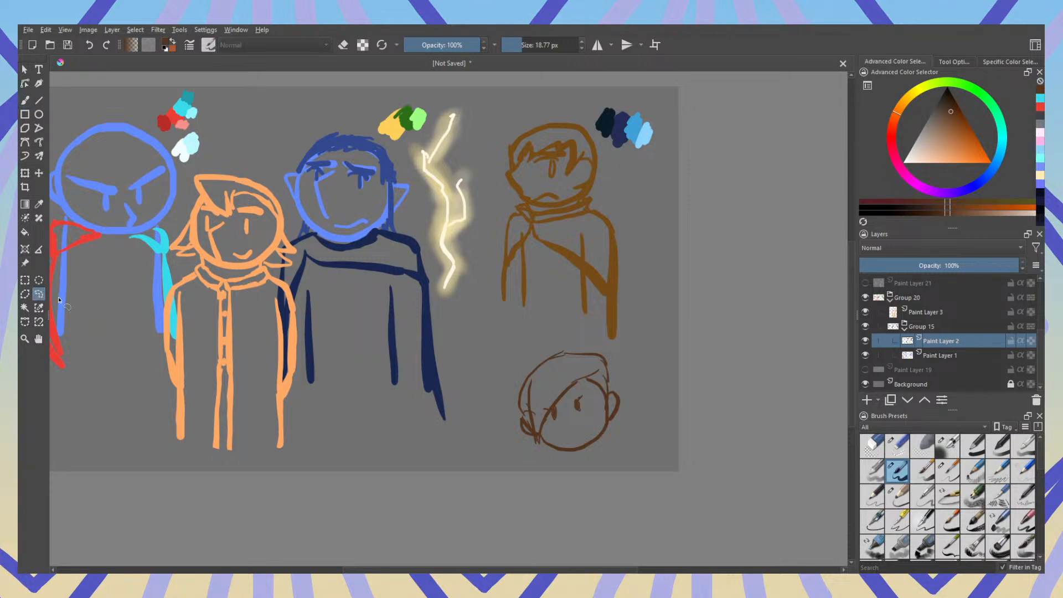
{"action": "mouse_move", "coordinate": [493, 453]}
{"action": "left_mouse_down"}
{"action": "mouse_move", "coordinate": [592, 473]}
{"action": "mouse_move", "coordinate": [650, 414]}
{"action": "mouse_move", "coordinate": [628, 355]}
{"action": "mouse_move", "coordinate": [573, 338]}
{"action": "mouse_move", "coordinate": [521, 348]}
{"action": "left_mouse_up"}
{"action": "key", "text": "Delete"}
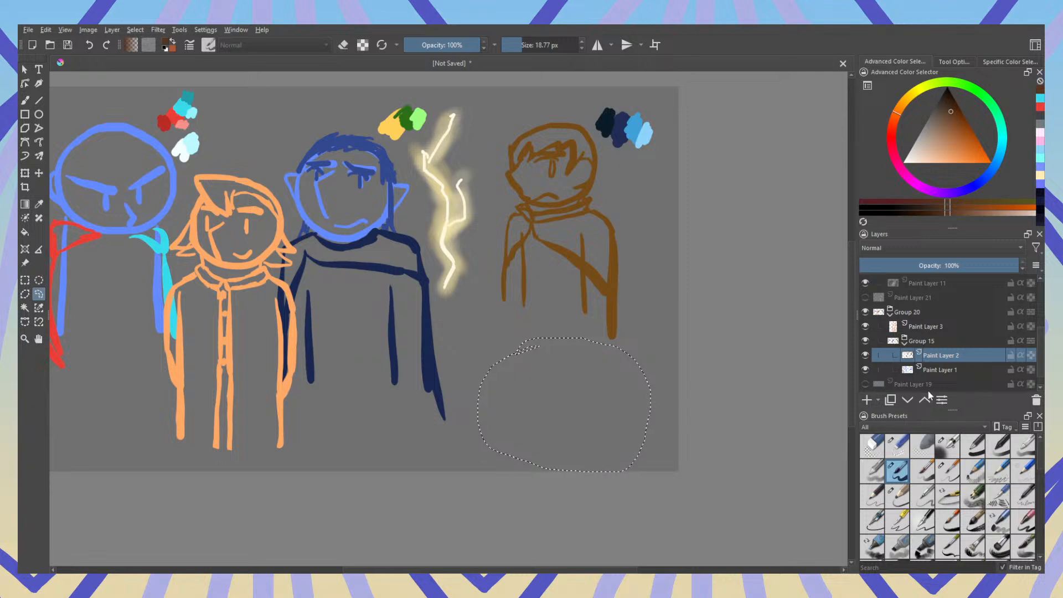
Step: Paste the cut head as a hidden layer above Paint Layer 19, clear the selection and return to the brush
{"action": "scroll", "coordinate": [935, 370], "scroll_direction": "down", "scroll_amount": 1}
{"action": "left_click", "coordinate": [922, 369]}
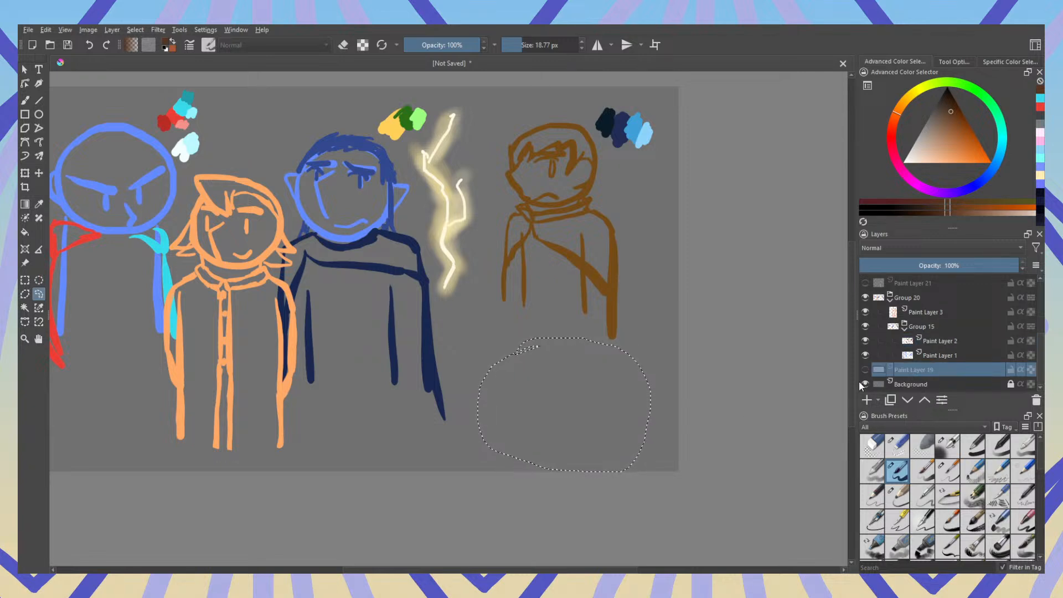
{"action": "key", "text": "ctrl+v"}
{"action": "left_click", "coordinate": [865, 370]}
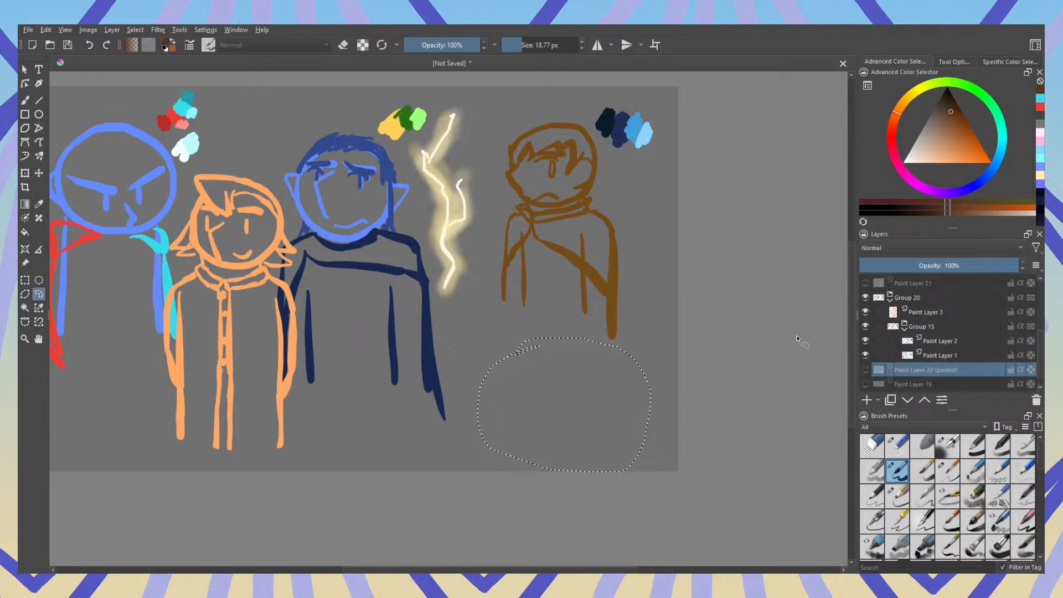
{"action": "key", "text": "ctrl+shift+a"}
{"action": "left_click", "coordinate": [26, 101]}
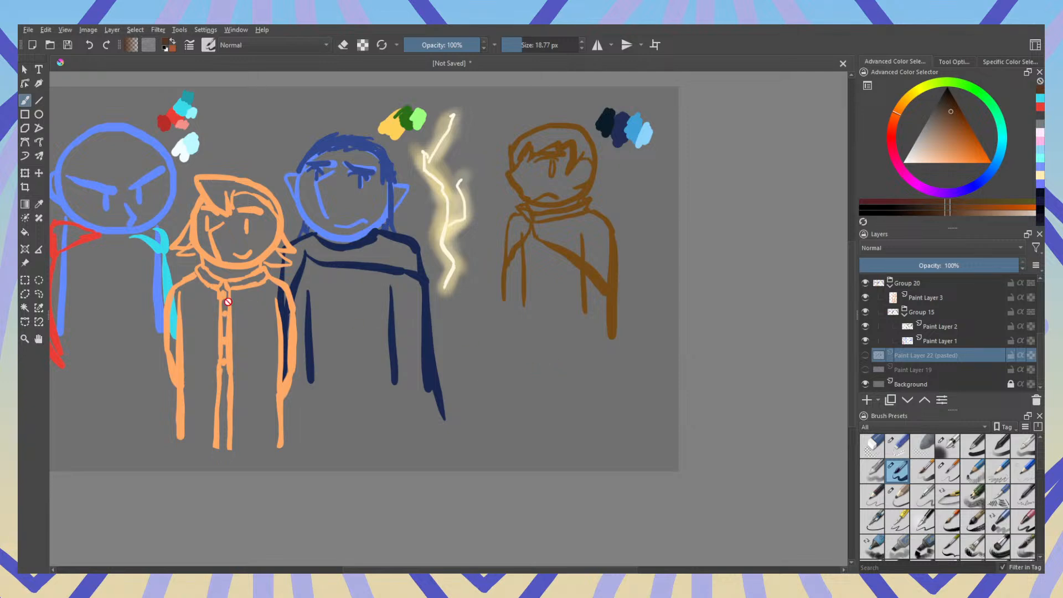
Step: Toggle Paint Layers 2, 1 and 3 to compare the lineup with and without parts, and view the orange character up close
{"action": "left_click_drag", "start_coordinate": [238, 303], "coordinate": [480, 301]}
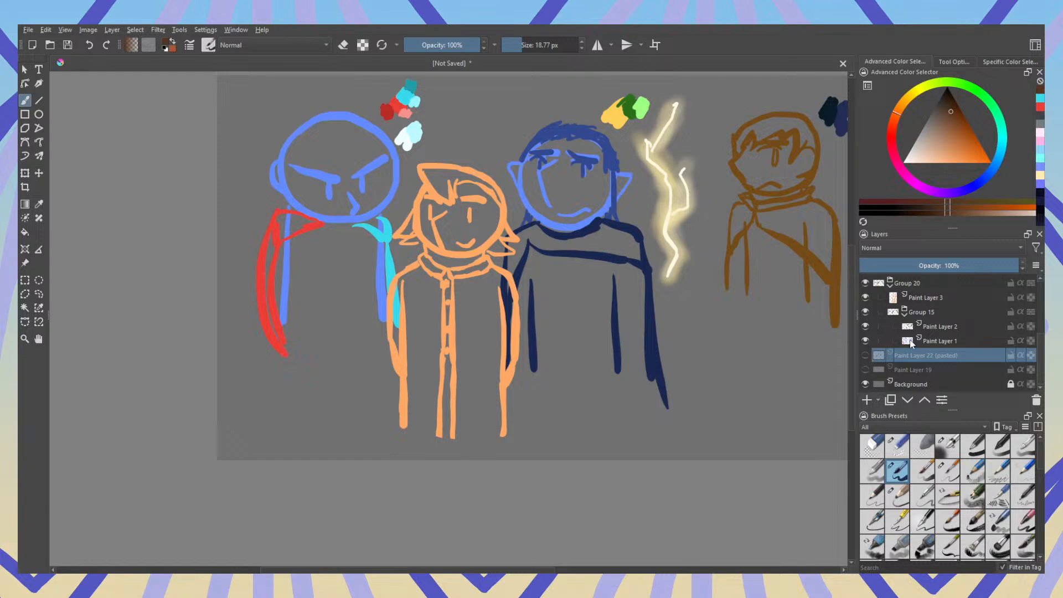
{"action": "left_click_drag", "start_coordinate": [857, 339], "coordinate": [862, 339]}
{"action": "left_click", "coordinate": [870, 326]}
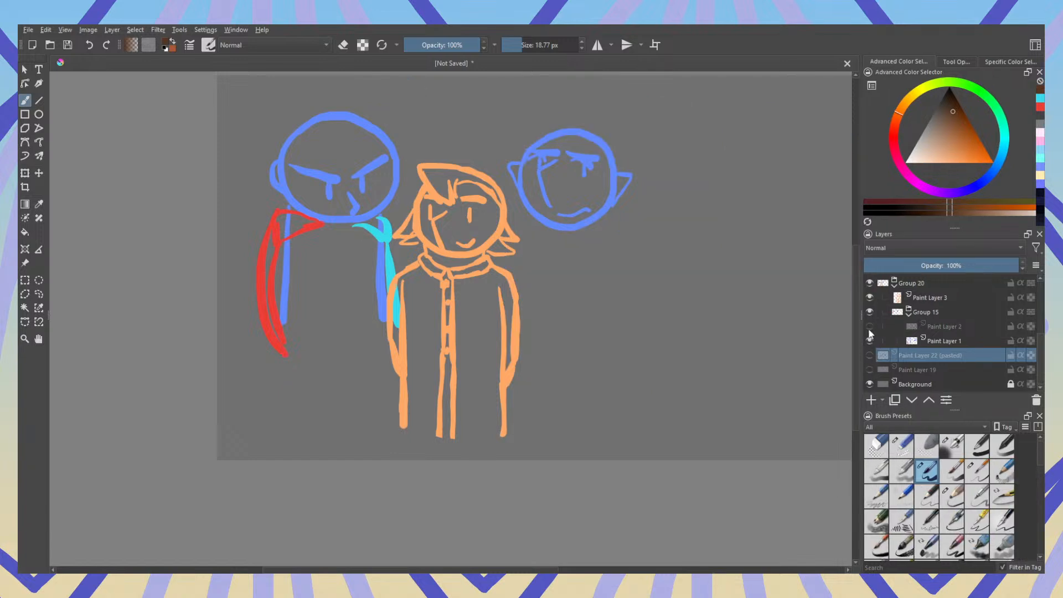
{"action": "left_click", "coordinate": [869, 327]}
{"action": "left_click", "coordinate": [870, 339]}
{"action": "left_click", "coordinate": [870, 341]}
{"action": "left_click", "coordinate": [870, 298]}
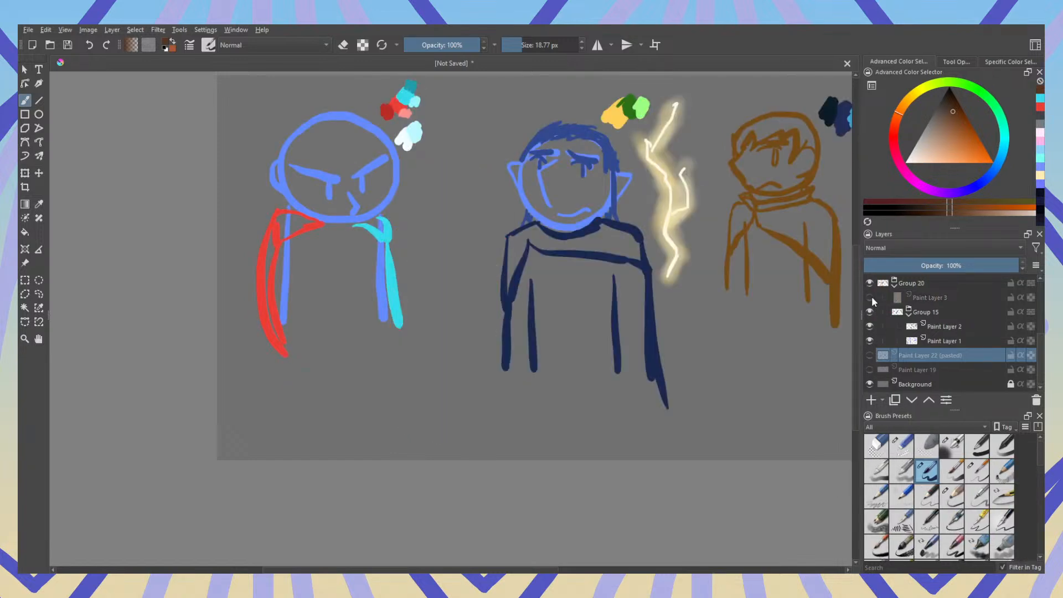
{"action": "scroll", "coordinate": [432, 336], "scroll_direction": "up", "scroll_amount": 3}
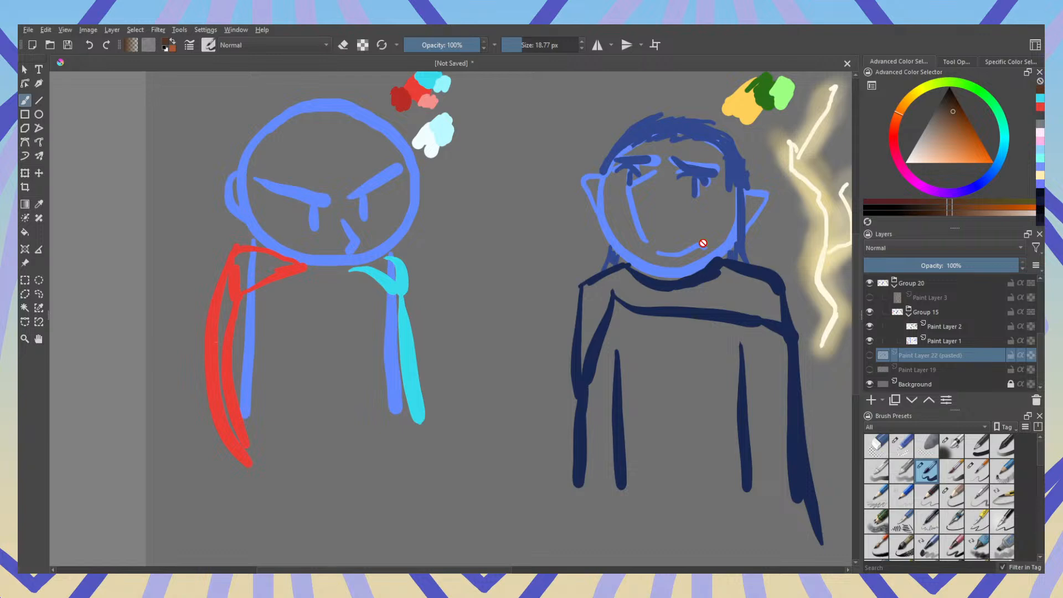
{"action": "left_click", "coordinate": [870, 298]}
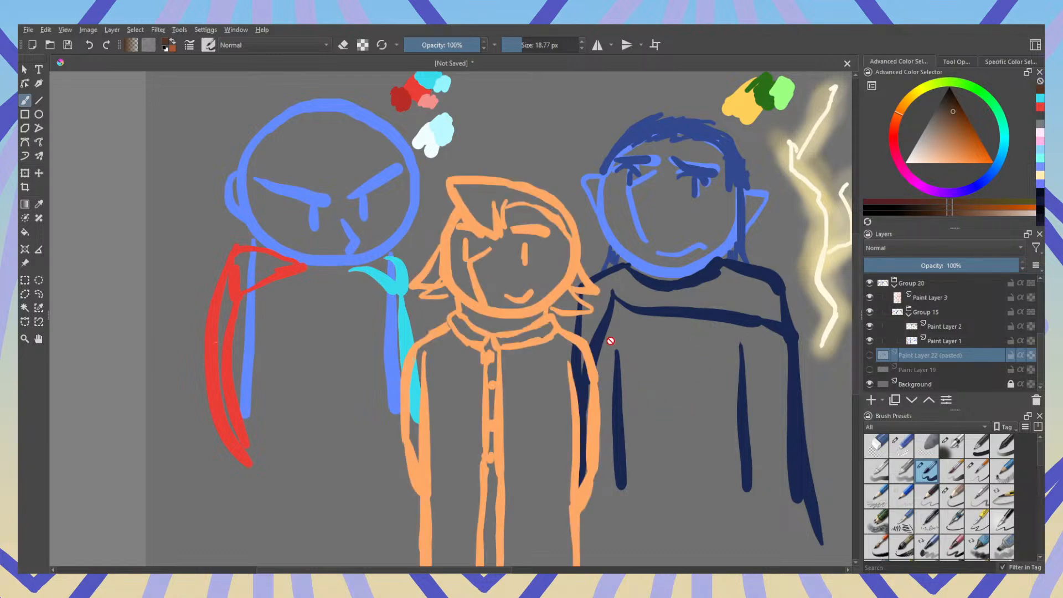
{"action": "scroll", "coordinate": [529, 251], "scroll_direction": "up", "scroll_amount": 4}
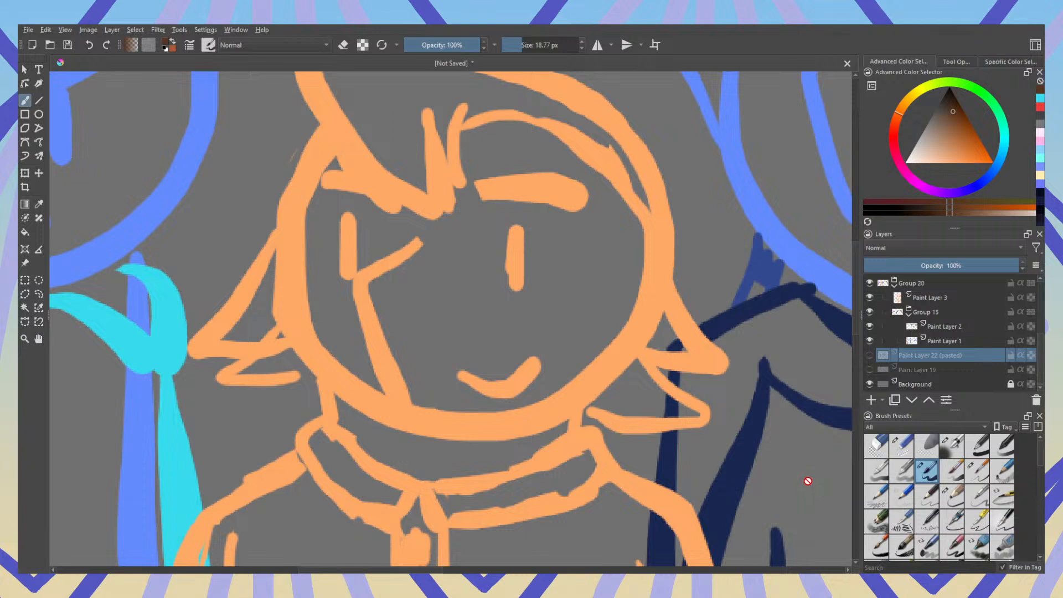
{"action": "scroll", "coordinate": [801, 460], "scroll_direction": "down", "scroll_amount": 5}
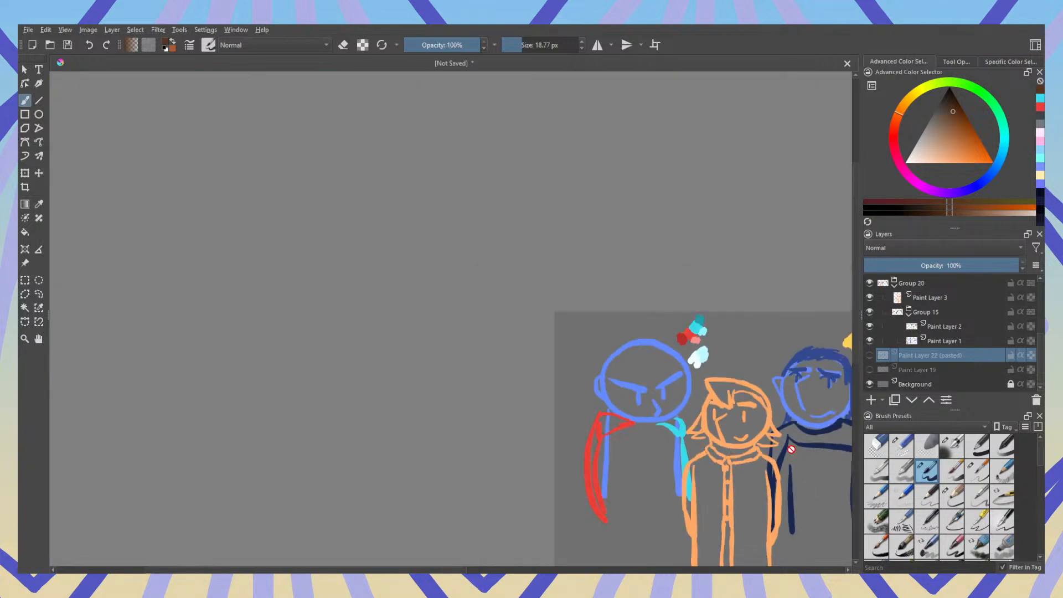
{"action": "left_click_drag", "start_coordinate": [801, 461], "coordinate": [555, 361]}
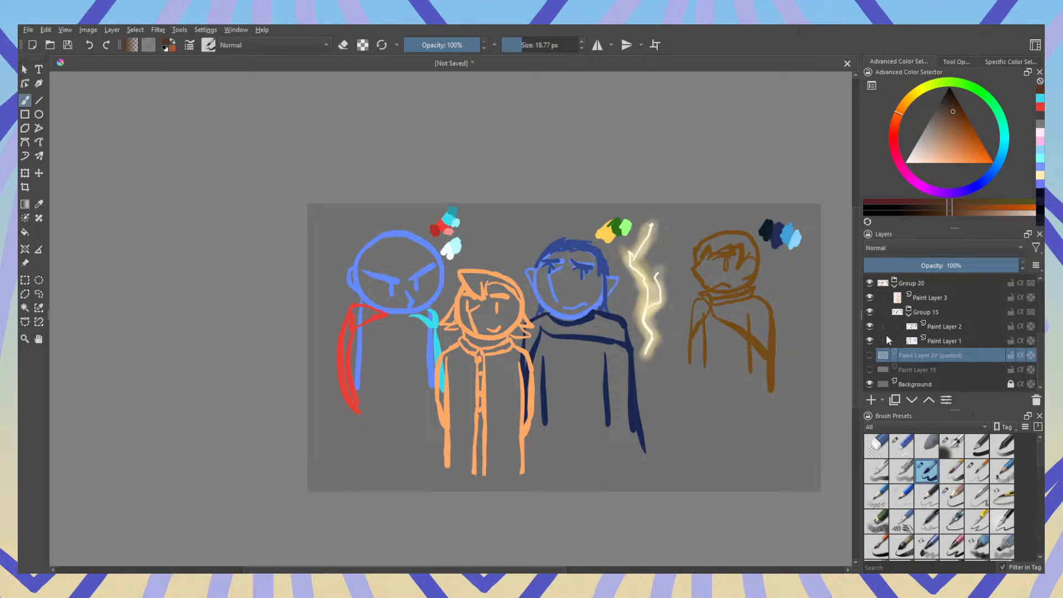
Step: Check Group 15 by toggling its visibility, and hide the whole character lineup in Group 20
{"action": "left_click", "coordinate": [870, 311]}
{"action": "left_click", "coordinate": [871, 312]}
{"action": "left_click", "coordinate": [869, 283]}
{"action": "scroll", "coordinate": [912, 367], "scroll_direction": "up", "scroll_amount": 2}
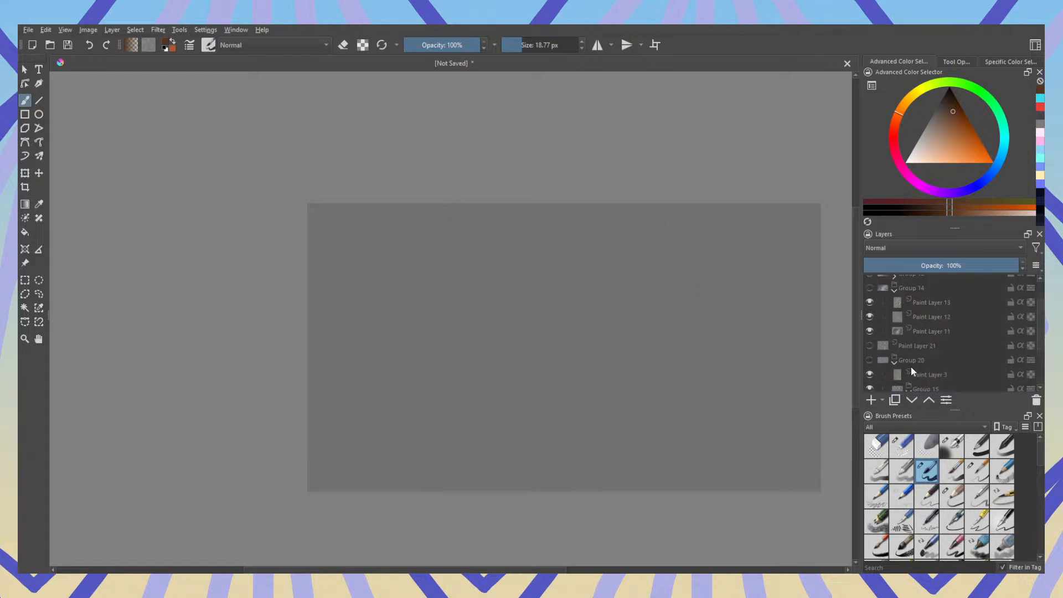
Step: Collapse Group 20 and Group 14 in the layer stack, select Group 10 and return its opacity to 100%
{"action": "left_click", "coordinate": [893, 361]}
{"action": "left_click", "coordinate": [896, 291]}
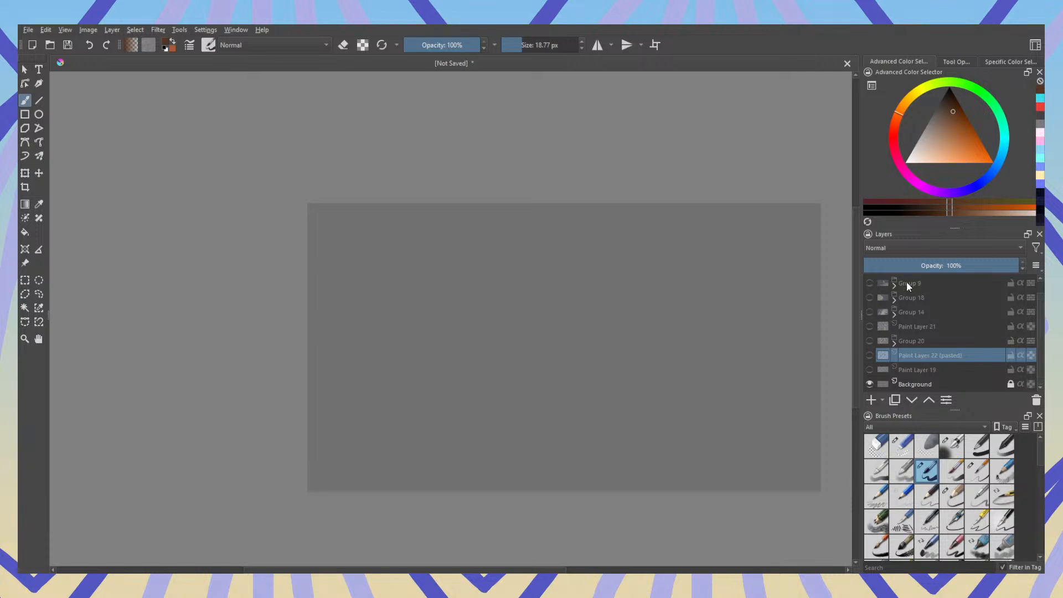
{"action": "key", "text": "ctrl+z"}
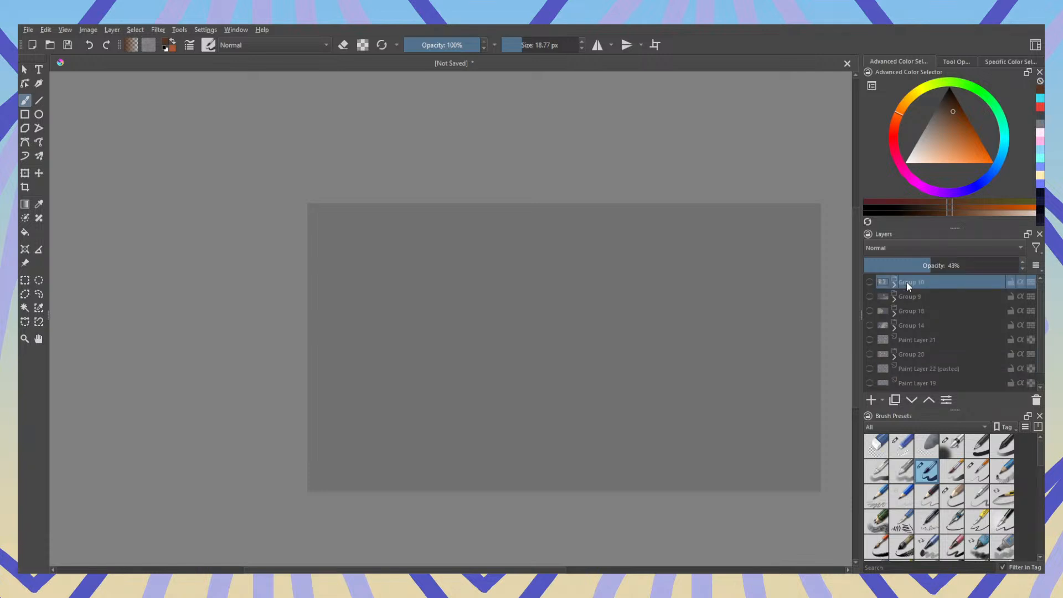
{"action": "key", "text": "ctrl+z"}
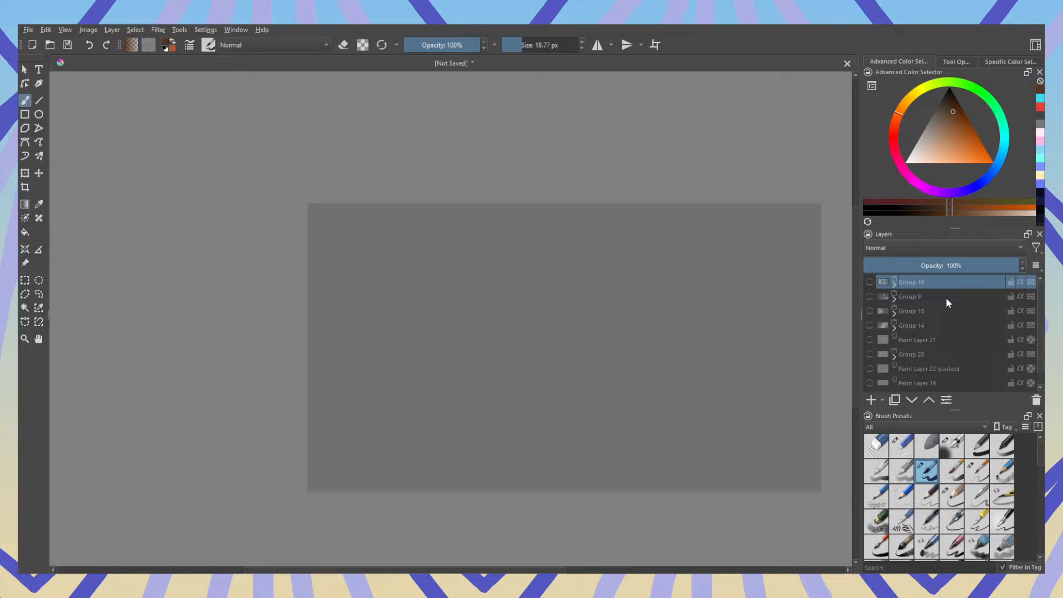
Step: Compare the corridor scene in Group 10 with the creature scene in Group 9 by toggling each group's visibility
{"action": "left_click", "coordinate": [870, 283]}
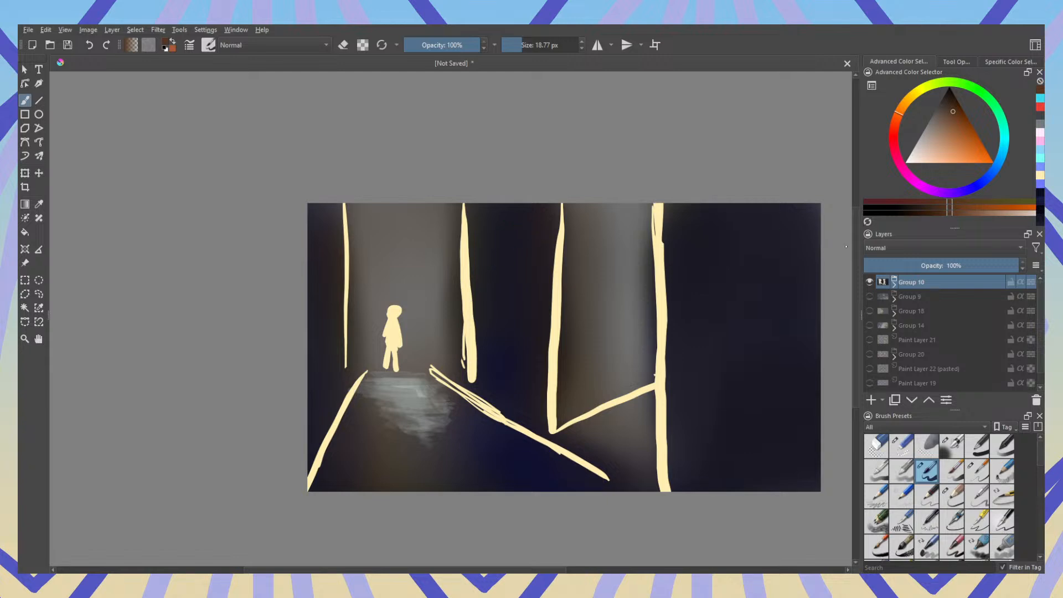
{"action": "left_click", "coordinate": [870, 283]}
{"action": "left_click", "coordinate": [870, 296]}
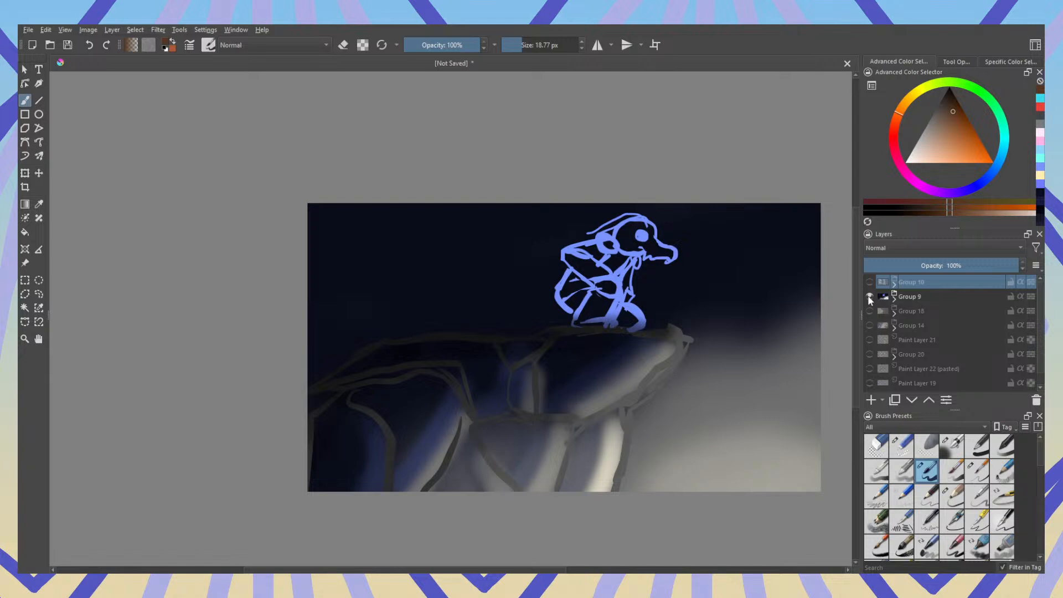
{"action": "left_click", "coordinate": [870, 296]}
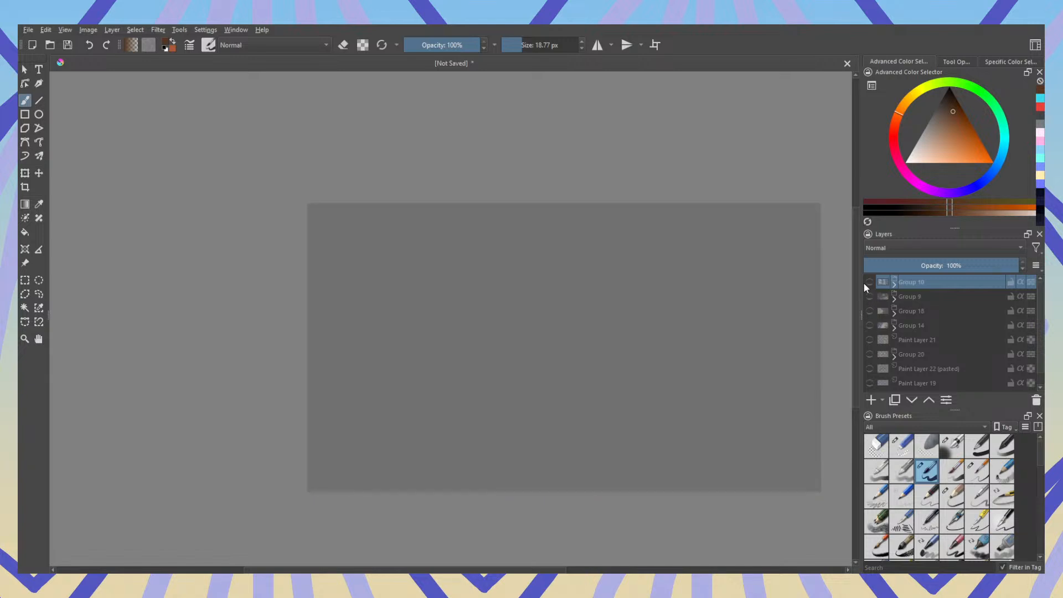
{"action": "left_click", "coordinate": [871, 282]}
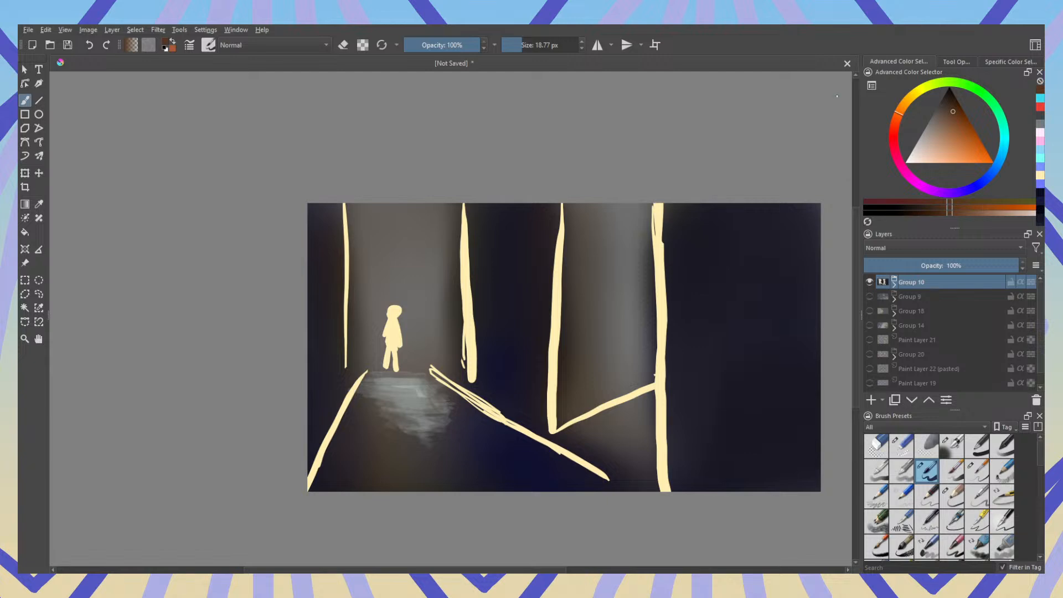
{"action": "left_click", "coordinate": [870, 282]}
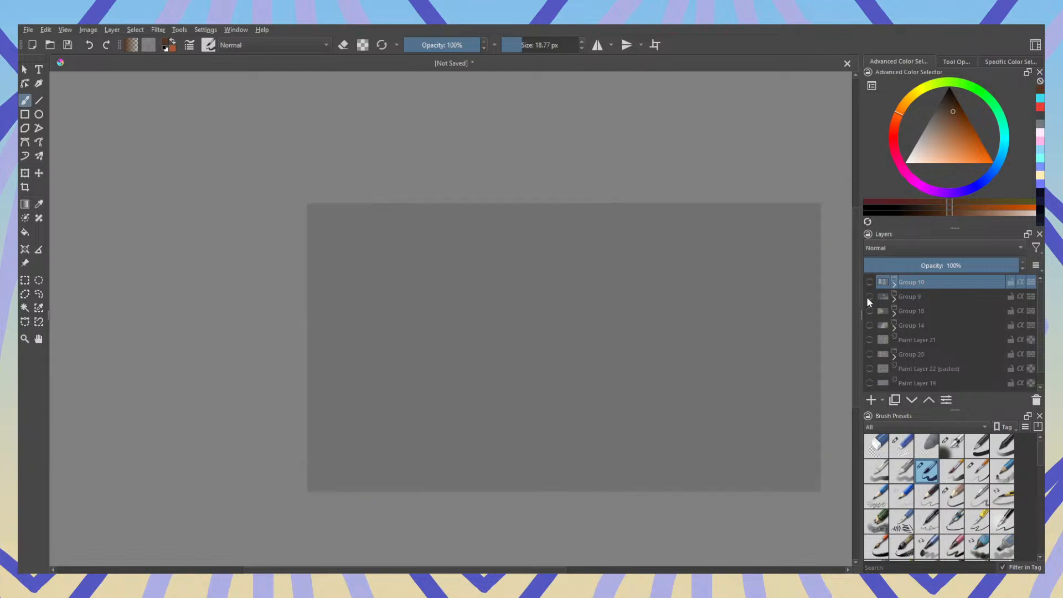
Step: Show Group 9 alone and examine the blue beaked figure on the rocky ledge up close
{"action": "left_click", "coordinate": [868, 297]}
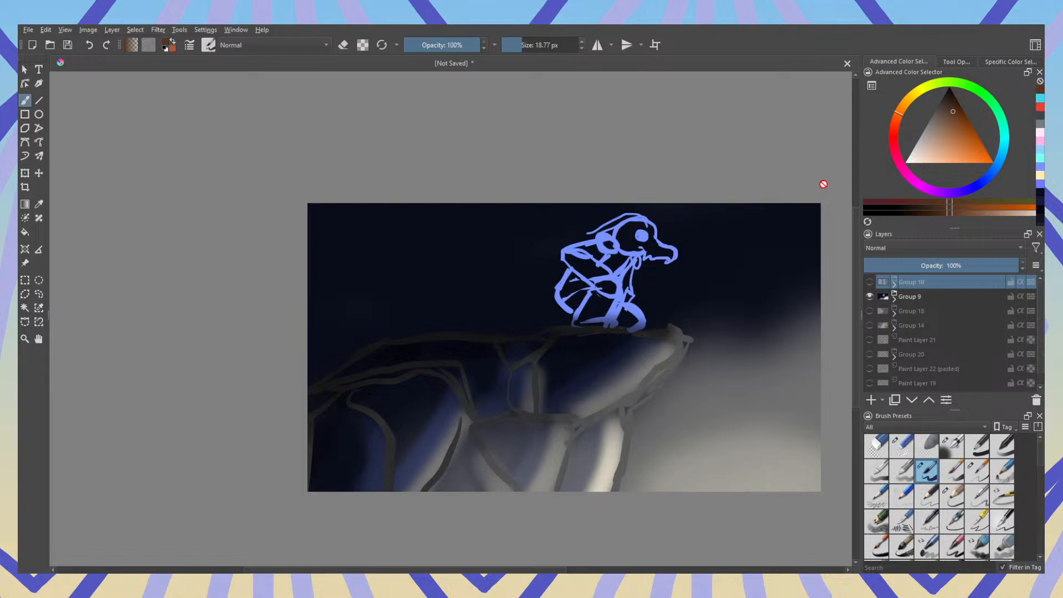
{"action": "scroll", "coordinate": [756, 256], "scroll_direction": "up", "scroll_amount": 1}
{"action": "left_click_drag", "start_coordinate": [708, 292], "coordinate": [641, 211]}
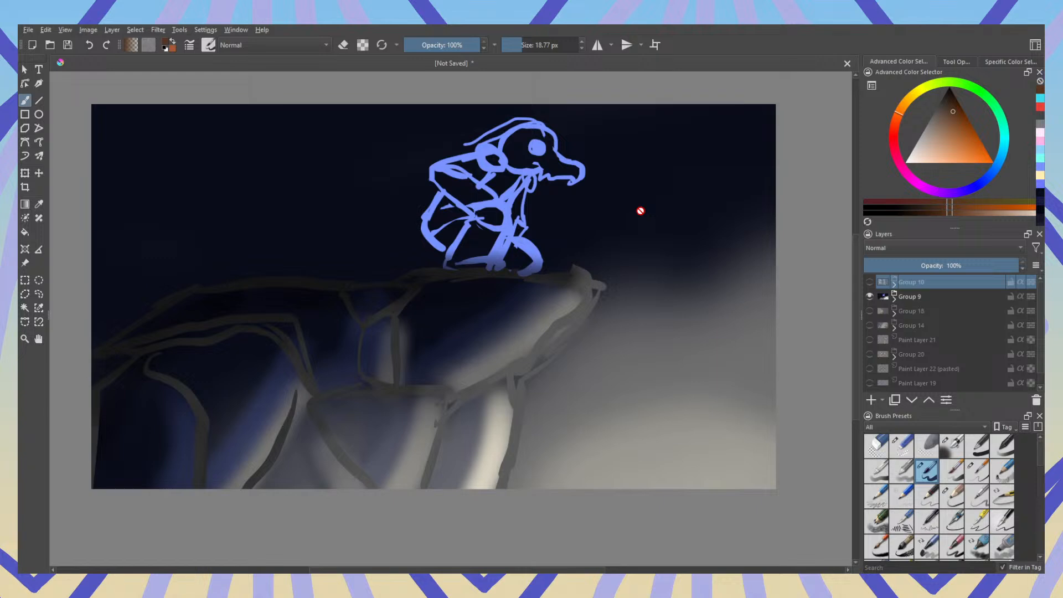
Step: Compare the corridor scene in Group 10 with the cliff scene in Group 9, leaving only Group 9 visible
{"action": "left_click", "coordinate": [870, 296]}
{"action": "left_click", "coordinate": [870, 282]}
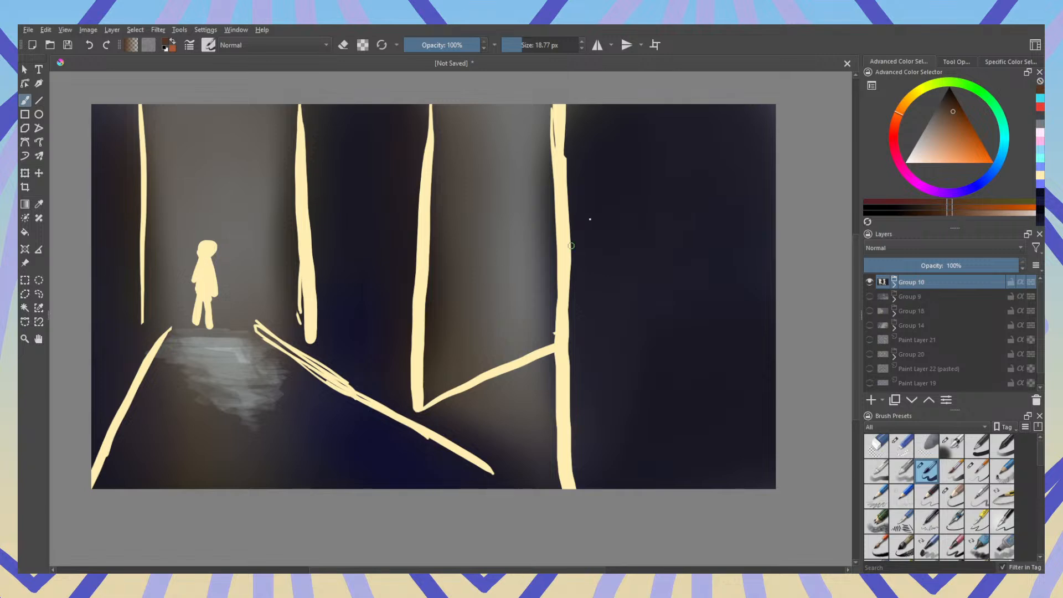
{"action": "left_click", "coordinate": [869, 281]}
{"action": "left_click", "coordinate": [871, 296]}
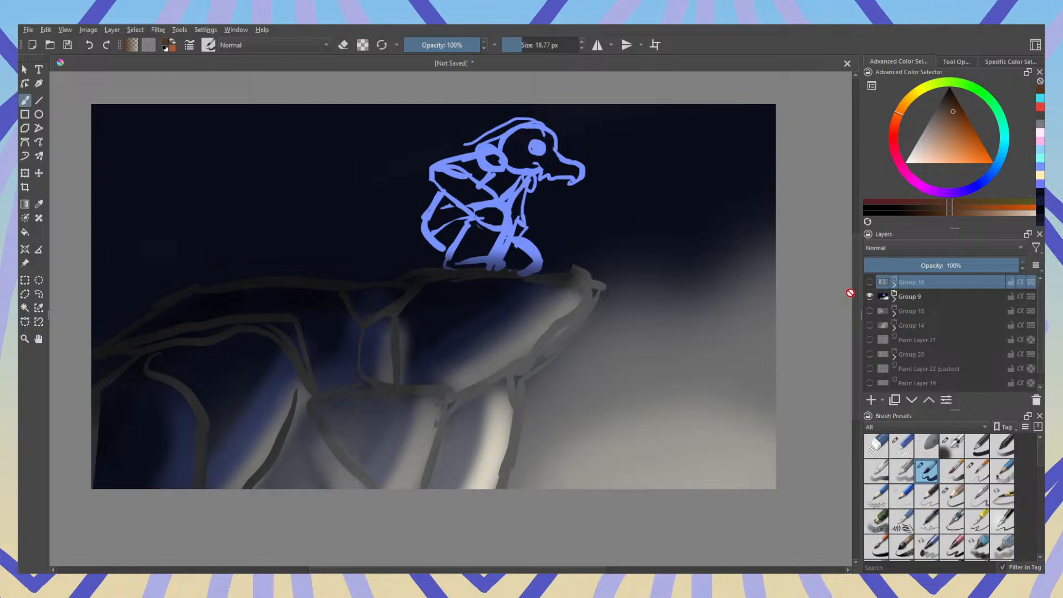
{"action": "mouse_move", "coordinate": [854, 295]}
{"action": "left_mouse_down"}
{"action": "mouse_move", "coordinate": [851, 408]}
{"action": "mouse_move", "coordinate": [844, 282]}
{"action": "left_mouse_up"}
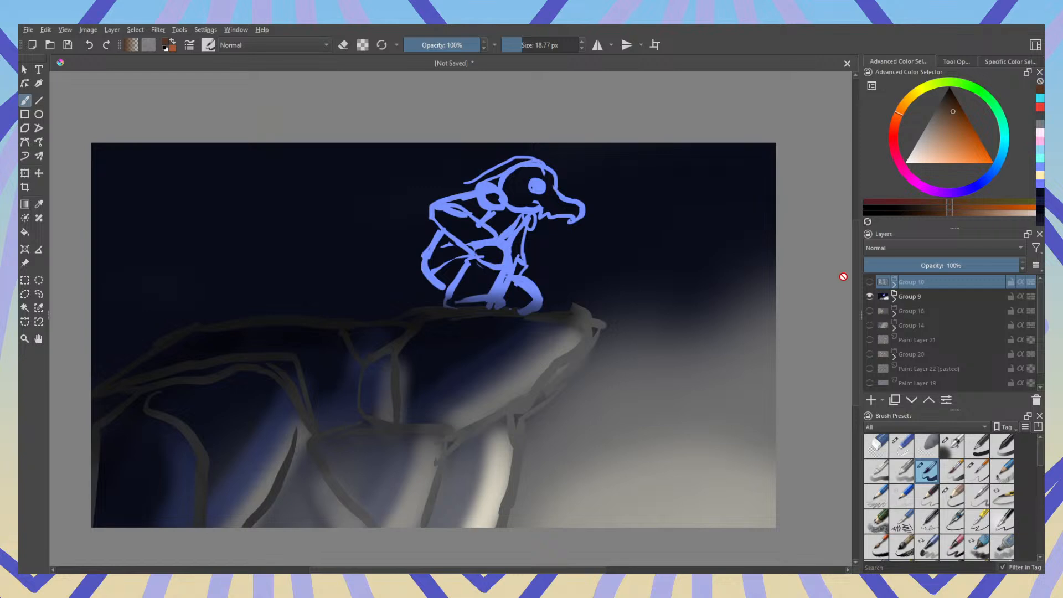
Step: Hide Group 9 and show Group 18 to view the lone character portrait against the dark background
{"action": "left_click", "coordinate": [870, 297]}
{"action": "left_click", "coordinate": [869, 310]}
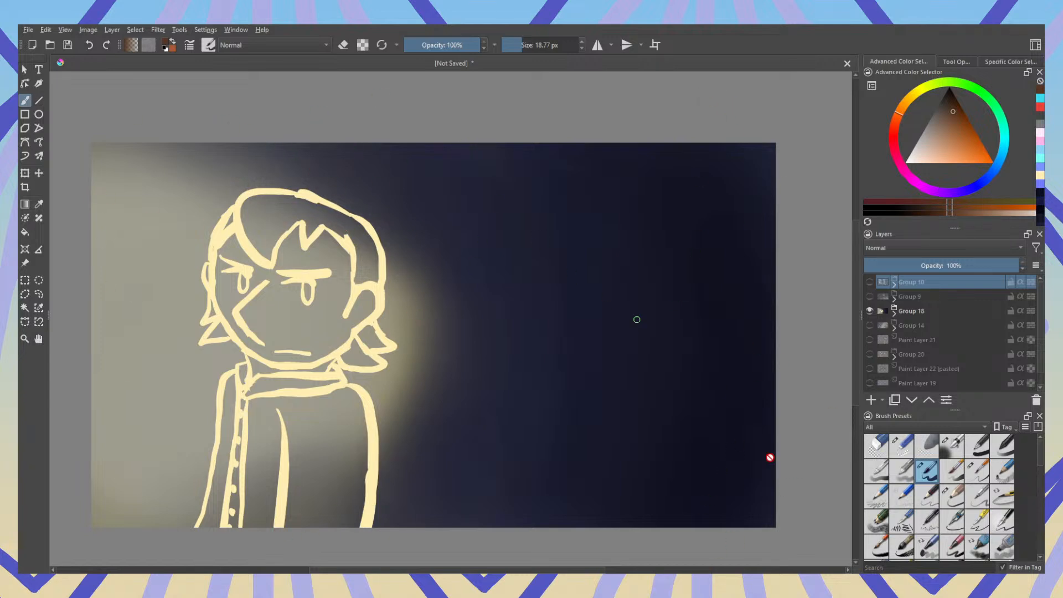
{"action": "left_click", "coordinate": [953, 445]}
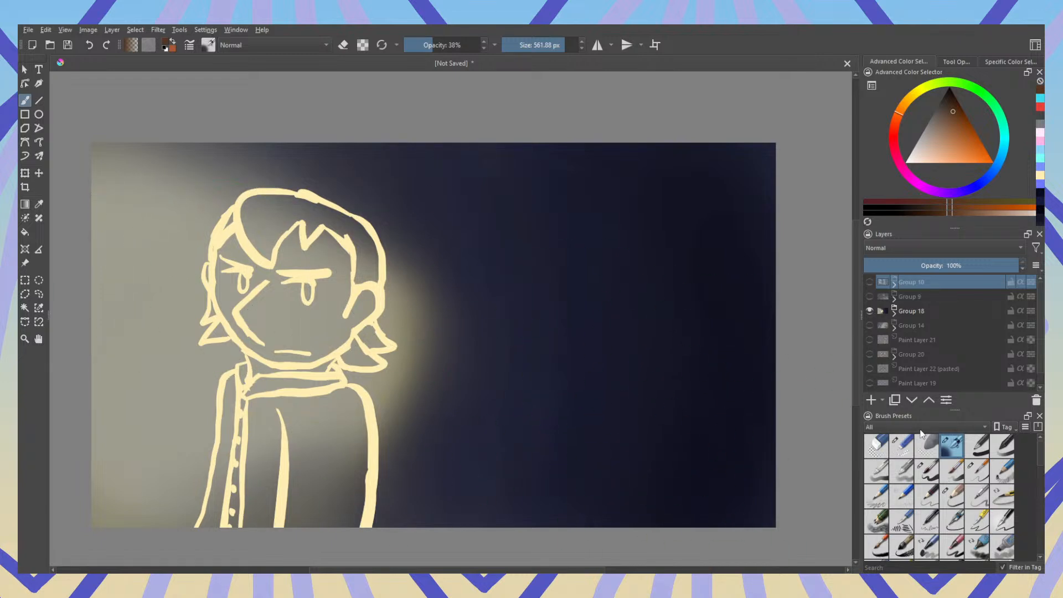
{"action": "left_click", "coordinate": [934, 476]}
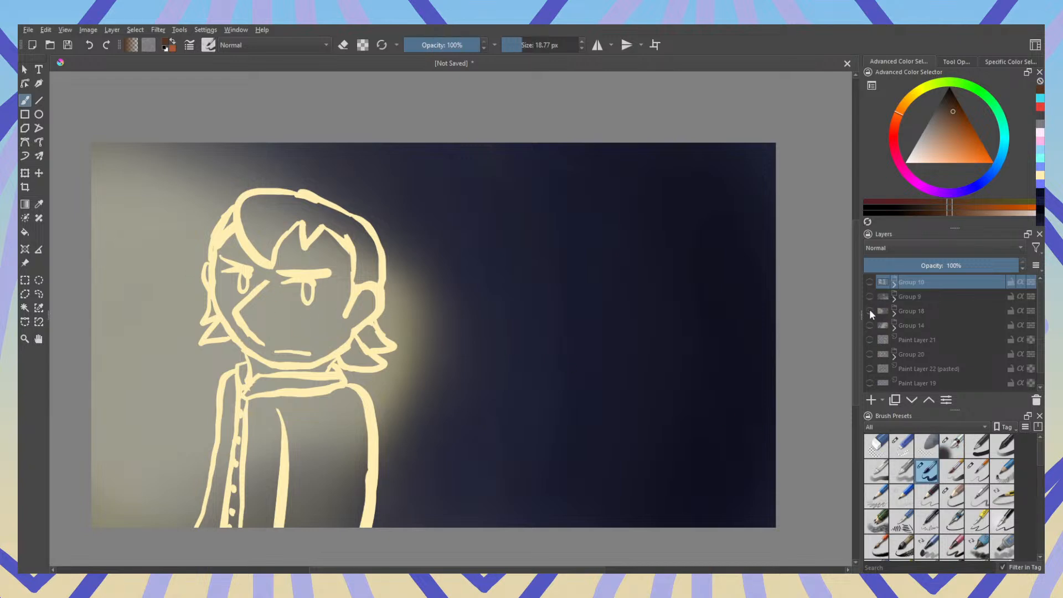
Step: Hide Group 18, show Group 14, and examine the blue skull-faced creature facing the yellow character
{"action": "left_click", "coordinate": [870, 311]}
{"action": "left_click", "coordinate": [869, 324]}
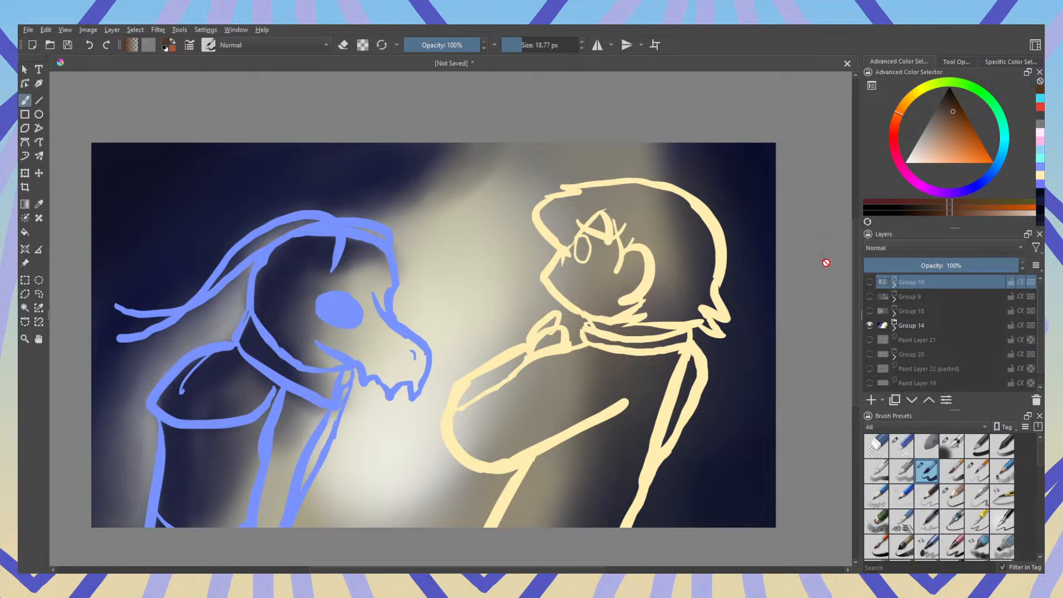
{"action": "scroll", "coordinate": [849, 211], "scroll_direction": "up", "scroll_amount": 3}
{"action": "scroll", "coordinate": [846, 261], "scroll_direction": "down", "scroll_amount": 5}
{"action": "scroll", "coordinate": [839, 298], "scroll_direction": "up", "scroll_amount": 2}
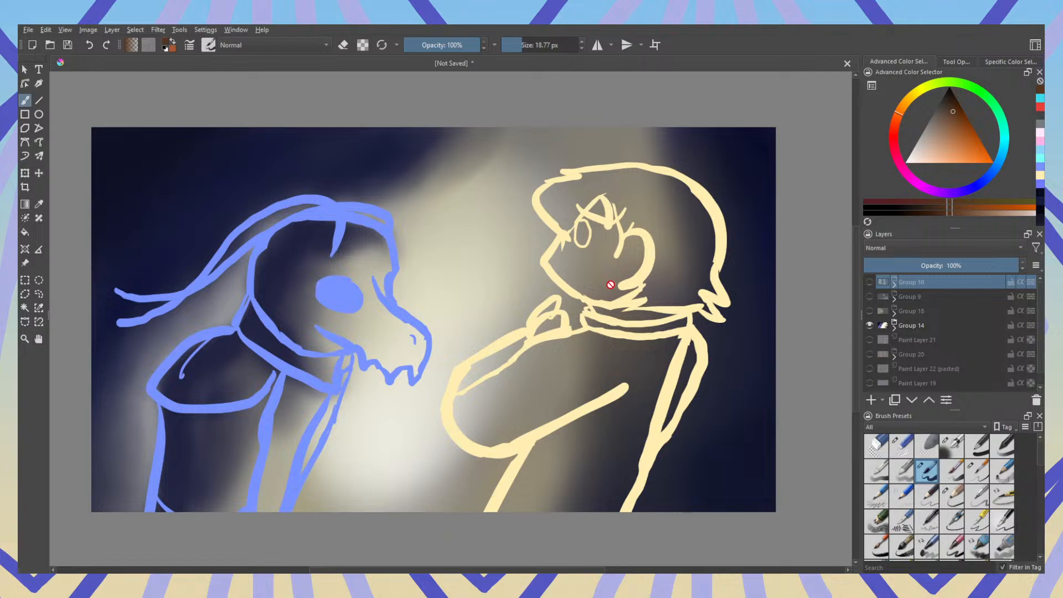
{"action": "scroll", "coordinate": [253, 306], "scroll_direction": "up", "scroll_amount": 3}
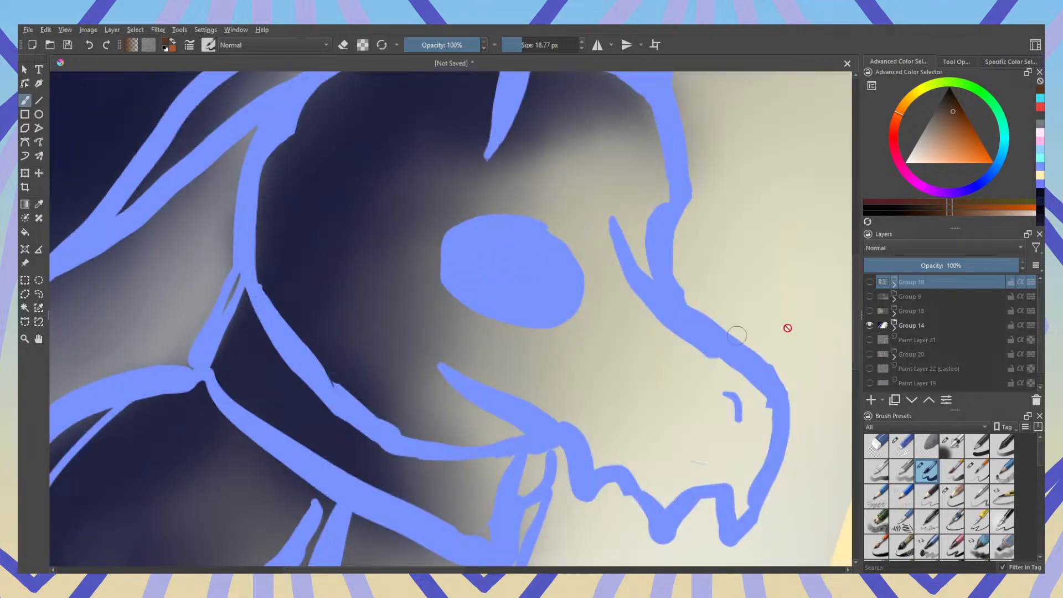
{"action": "scroll", "coordinate": [681, 310], "scroll_direction": "down", "scroll_amount": 3}
{"action": "scroll", "coordinate": [559, 313], "scroll_direction": "up", "scroll_amount": 2}
{"action": "left_click_drag", "start_coordinate": [559, 314], "coordinate": [404, 327]}
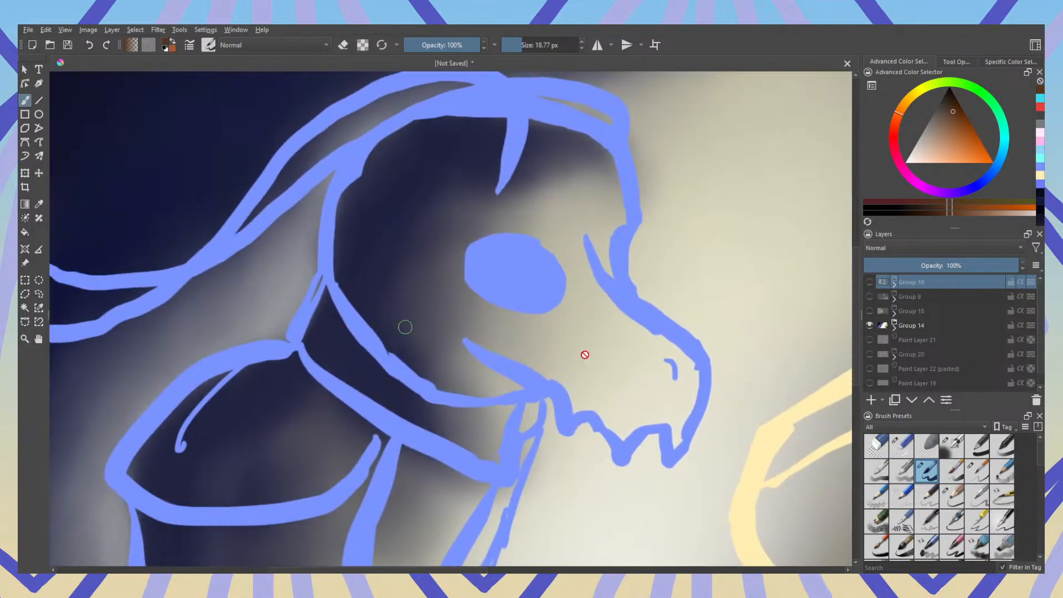
{"action": "scroll", "coordinate": [877, 351], "scroll_direction": "down", "scroll_amount": 1}
Step: Hide Group 14 and show Group 20 to examine the character lineup and its colour swatches
{"action": "left_click", "coordinate": [869, 312]}
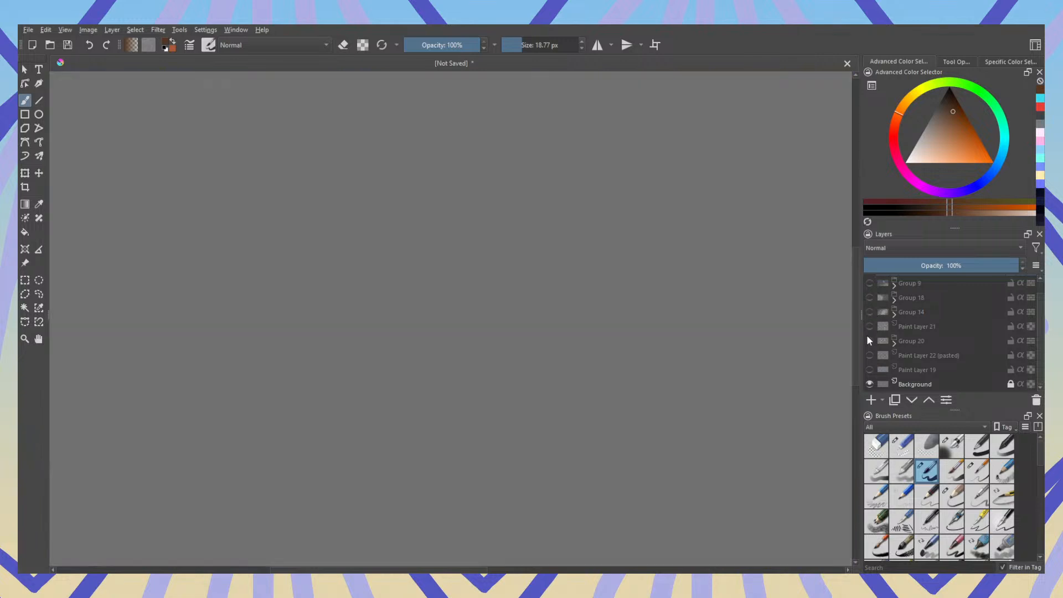
{"action": "left_click", "coordinate": [870, 355]}
{"action": "left_click", "coordinate": [869, 355]}
{"action": "left_click", "coordinate": [870, 340]}
{"action": "scroll", "coordinate": [529, 250], "scroll_direction": "down", "scroll_amount": 2}
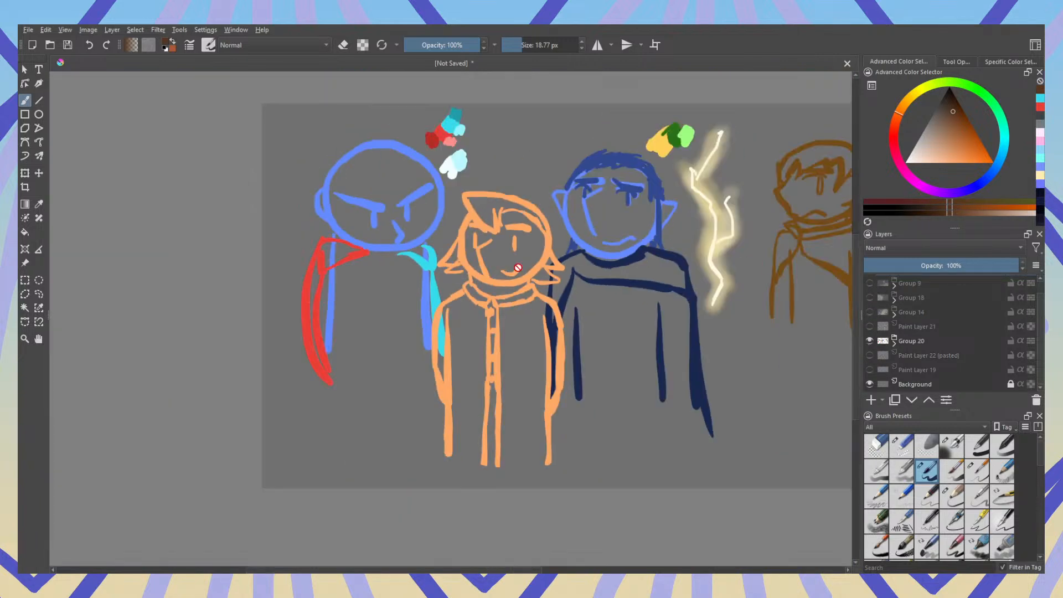
{"action": "left_click_drag", "start_coordinate": [572, 323], "coordinate": [386, 323]}
{"action": "scroll", "coordinate": [386, 323], "scroll_direction": "up", "scroll_amount": 2}
{"action": "left_click_drag", "start_coordinate": [498, 308], "coordinate": [290, 351]}
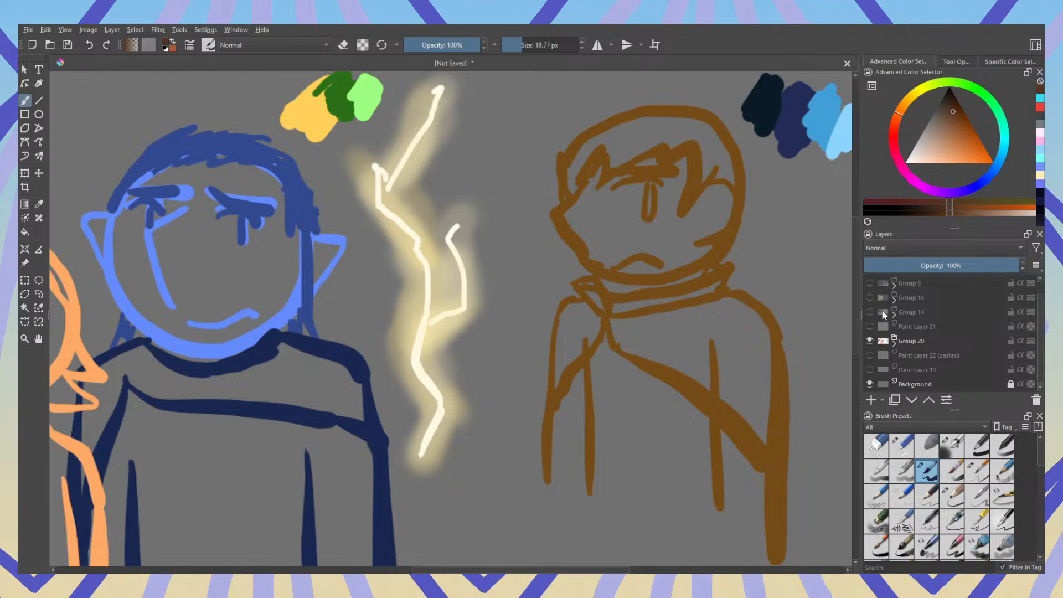
Step: Hide Group 20, check Group 18 briefly, and bring back the two facing characters in Group 14
{"action": "left_click", "coordinate": [869, 340]}
{"action": "left_click", "coordinate": [870, 298]}
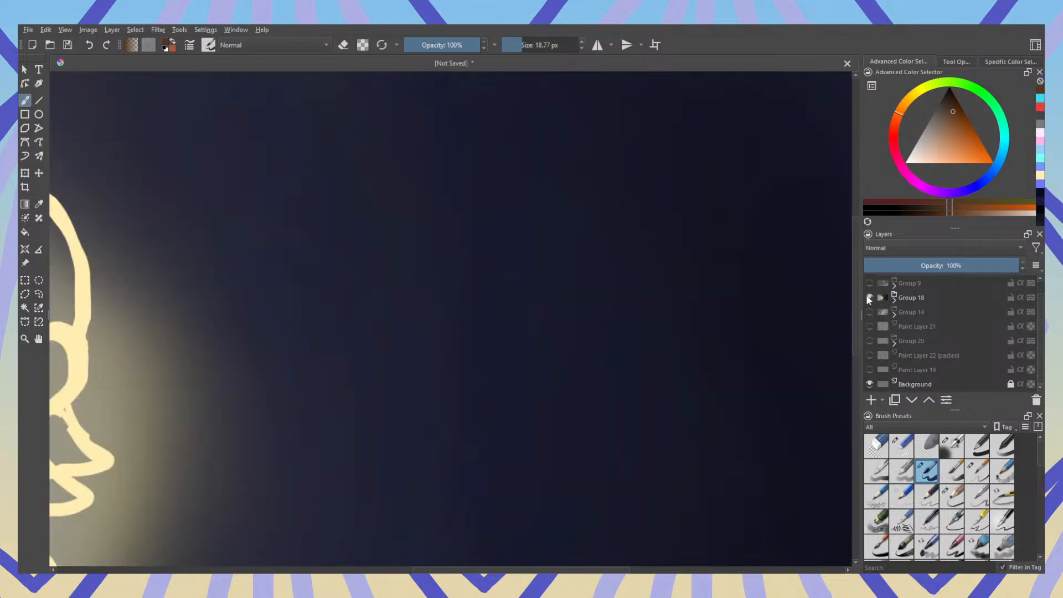
{"action": "left_click", "coordinate": [870, 298]}
{"action": "left_click", "coordinate": [870, 312]}
{"action": "scroll", "coordinate": [528, 323], "scroll_direction": "down", "scroll_amount": 2}
{"action": "left_click_drag", "start_coordinate": [345, 395], "coordinate": [551, 344]}
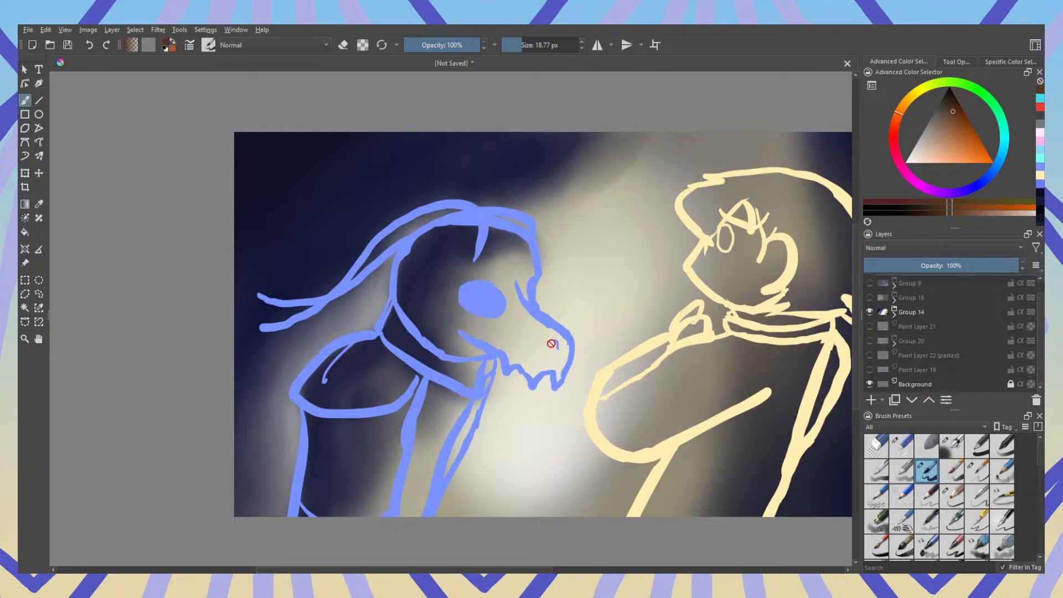
Step: Hide Group 14, check Paint Layer 19 and Paint Layer 22 (pasted), and show the Group 20 lineup again
{"action": "left_click", "coordinate": [870, 312]}
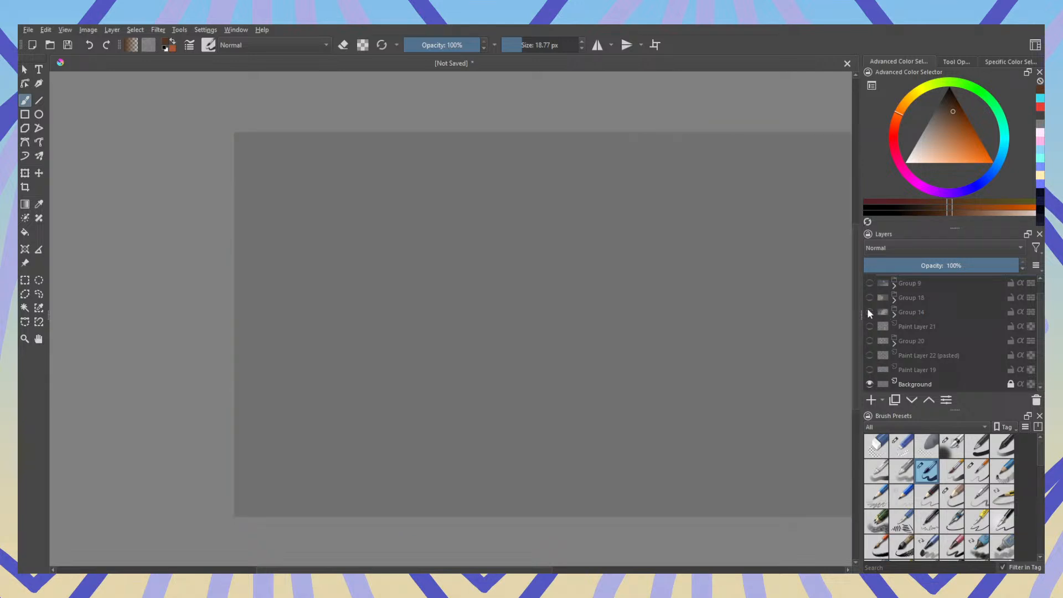
{"action": "left_click", "coordinate": [870, 370]}
{"action": "left_click", "coordinate": [869, 370]}
{"action": "left_click", "coordinate": [870, 355]}
{"action": "left_click", "coordinate": [870, 355]}
{"action": "left_click", "coordinate": [869, 340]}
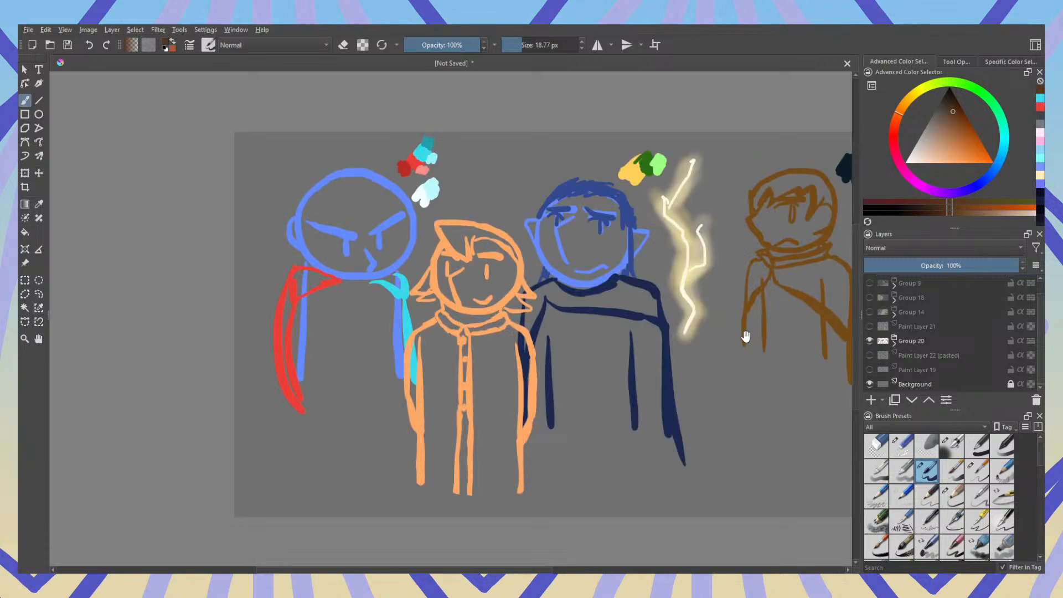
{"action": "left_click_drag", "start_coordinate": [747, 337], "coordinate": [634, 348]}
{"action": "scroll", "coordinate": [876, 304], "scroll_direction": "up", "scroll_amount": 1}
Step: Compare the cliff scene in Group 9 with Group 20, and examine the blue and brown characters in the lineup
{"action": "left_click", "coordinate": [870, 296]}
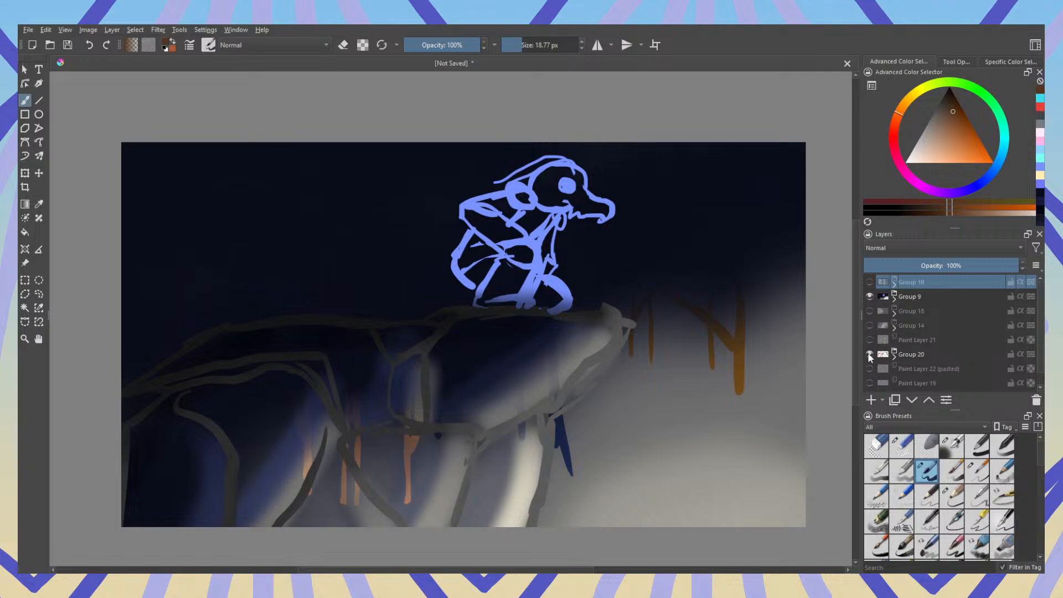
{"action": "left_click", "coordinate": [870, 355]}
{"action": "left_click", "coordinate": [870, 298]}
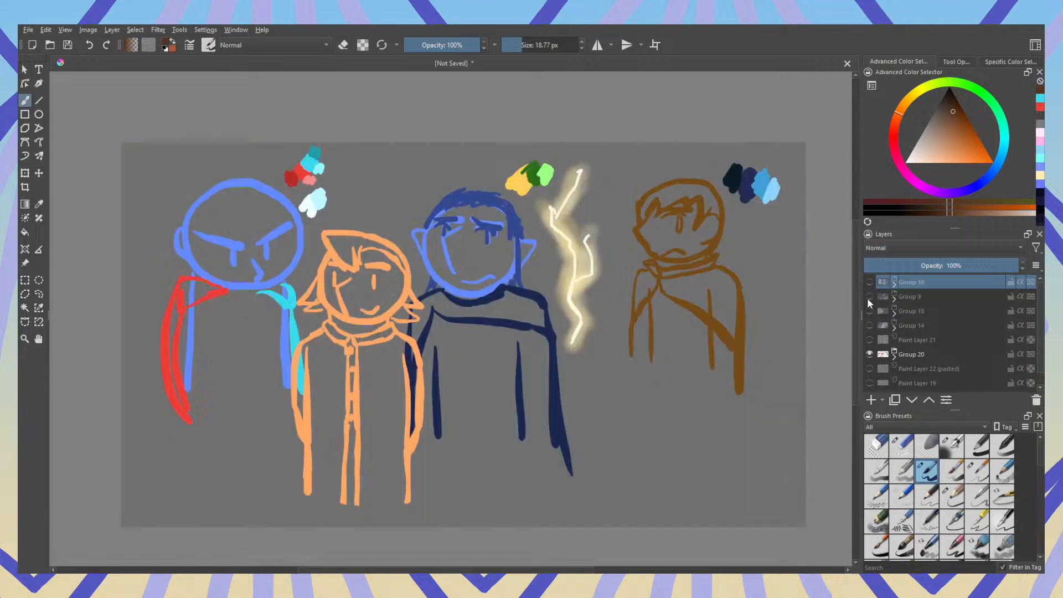
{"action": "scroll", "coordinate": [494, 254], "scroll_direction": "up", "scroll_amount": 1}
{"action": "scroll", "coordinate": [502, 250], "scroll_direction": "up", "scroll_amount": 1}
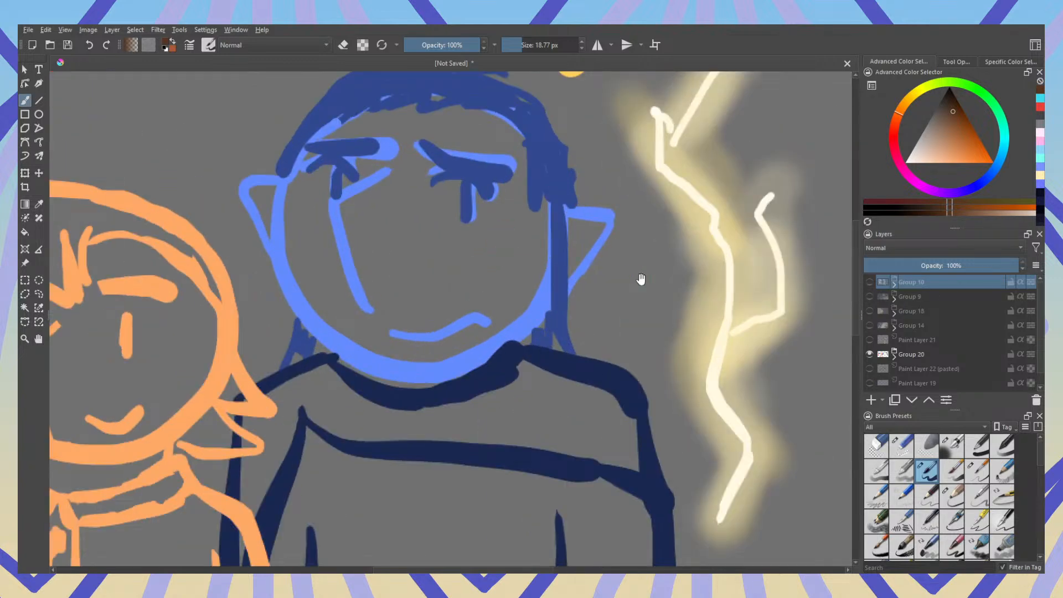
{"action": "left_click_drag", "start_coordinate": [641, 278], "coordinate": [595, 309]}
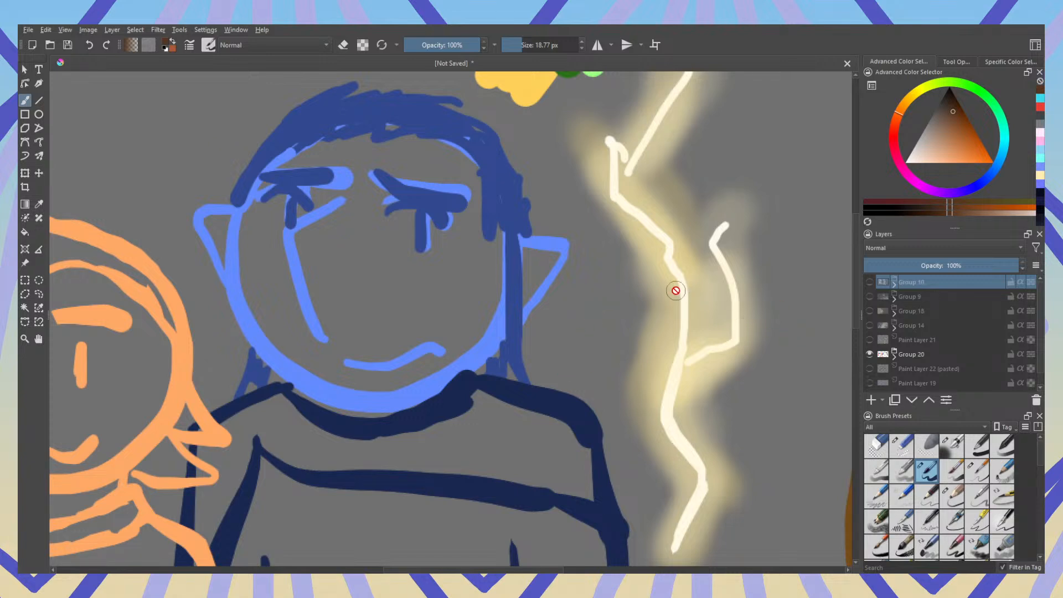
{"action": "scroll", "coordinate": [676, 291], "scroll_direction": "down", "scroll_amount": 3}
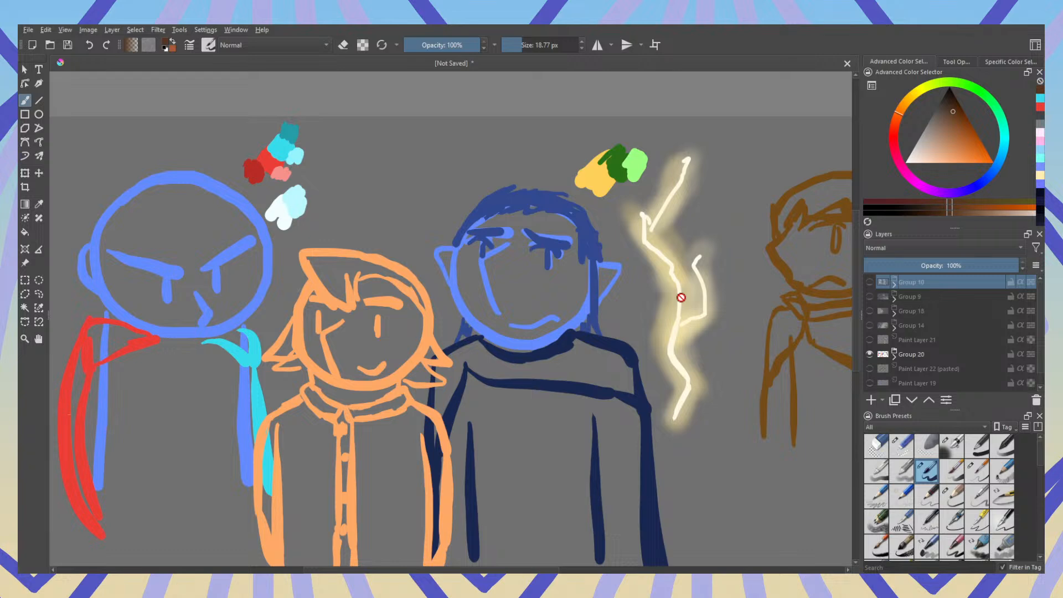
{"action": "left_click_drag", "start_coordinate": [681, 297], "coordinate": [451, 315]}
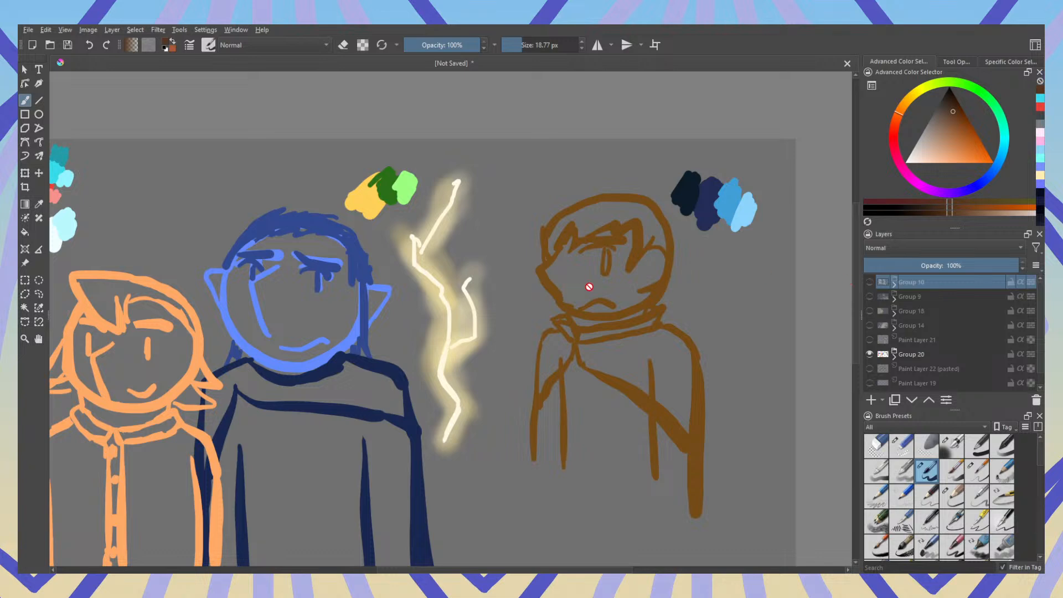
Step: Hide Group 20, check Group 10 and Group 18 in turn, and leave only Group 14 visible
{"action": "left_click", "coordinate": [871, 282]}
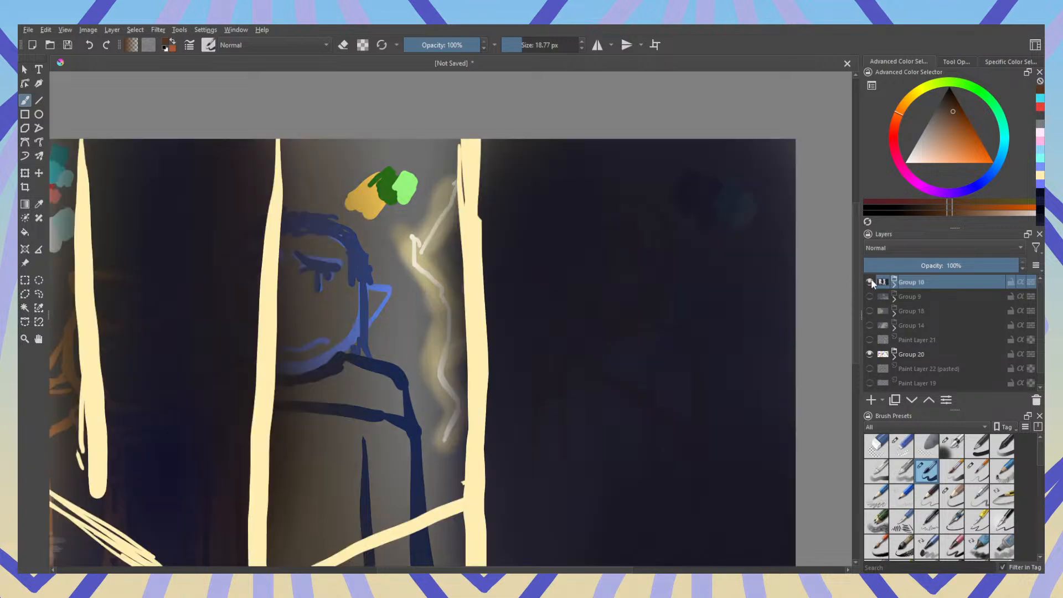
{"action": "left_click", "coordinate": [869, 353]}
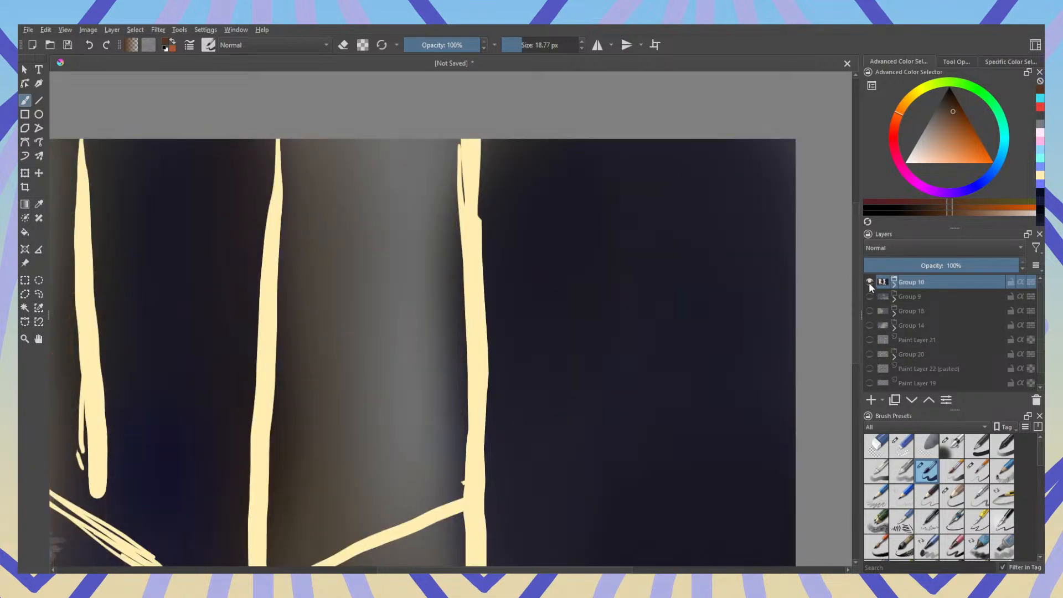
{"action": "left_click", "coordinate": [869, 282]}
{"action": "left_click", "coordinate": [870, 310]}
{"action": "left_click", "coordinate": [869, 325]}
{"action": "left_click", "coordinate": [869, 313]}
Step: Examine the yellow character's head and the blue creature's face up close in the Group 14 scene
{"action": "scroll", "coordinate": [464, 330], "scroll_direction": "down", "scroll_amount": 3}
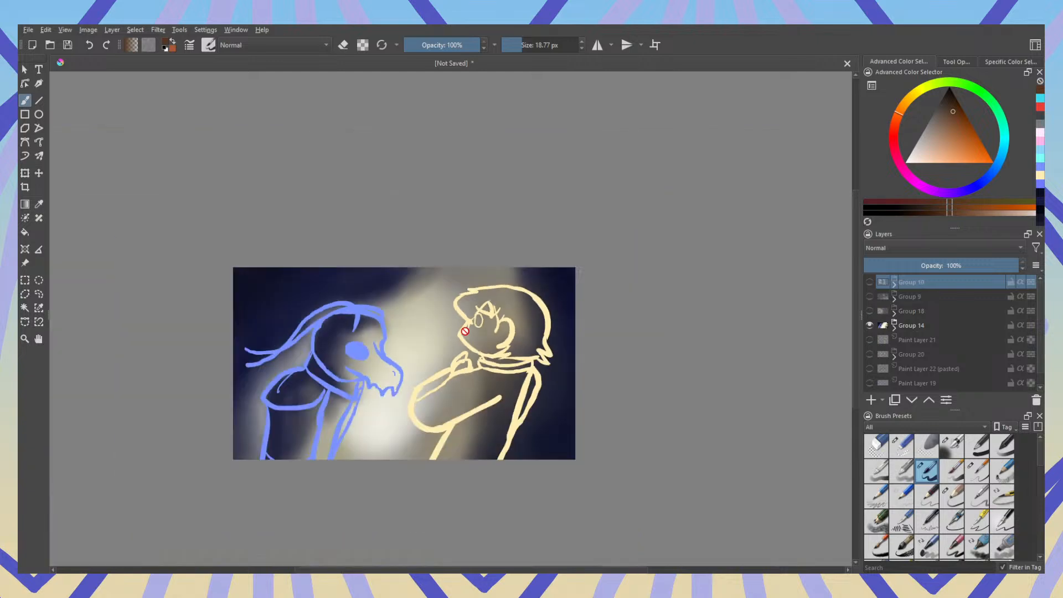
{"action": "left_click_drag", "start_coordinate": [458, 375], "coordinate": [572, 347]}
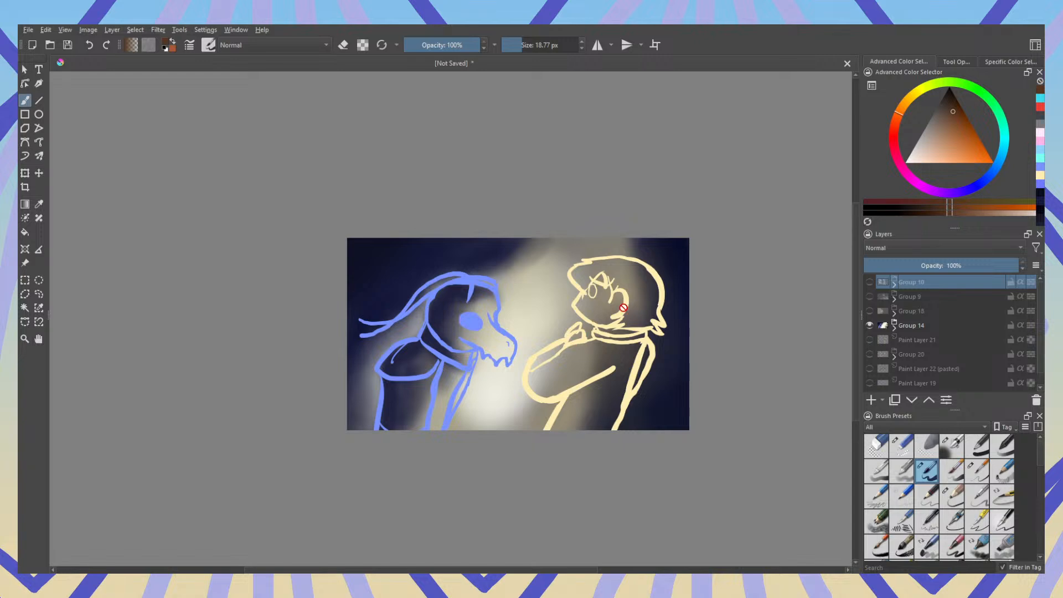
{"action": "scroll", "coordinate": [572, 346], "scroll_direction": "up", "scroll_amount": 3}
{"action": "scroll", "coordinate": [564, 339], "scroll_direction": "up", "scroll_amount": 1}
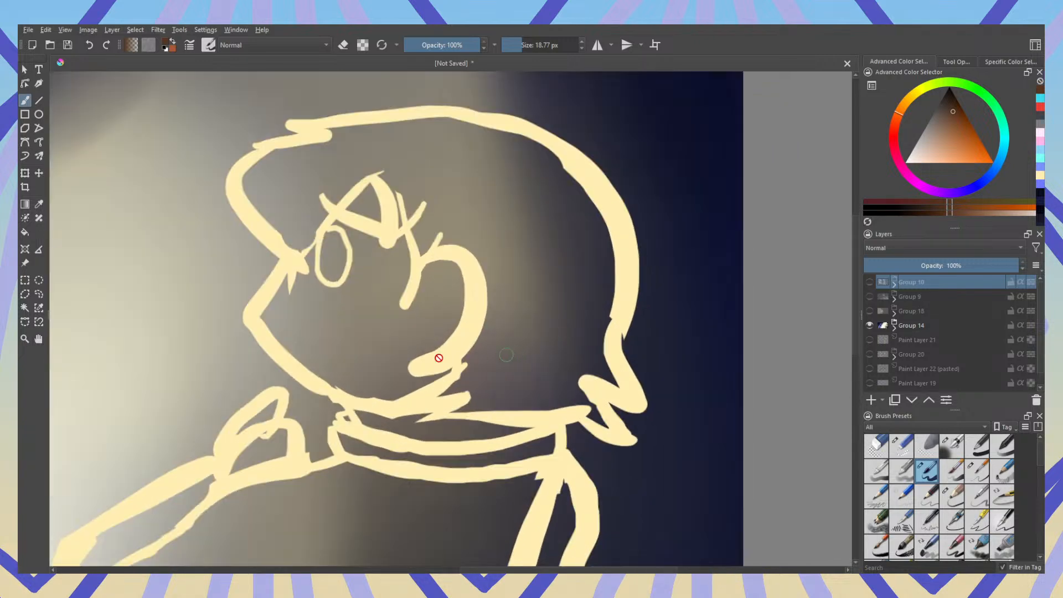
{"action": "left_click_drag", "start_coordinate": [337, 386], "coordinate": [819, 385]}
{"action": "left_click_drag", "start_coordinate": [560, 447], "coordinate": [675, 405]}
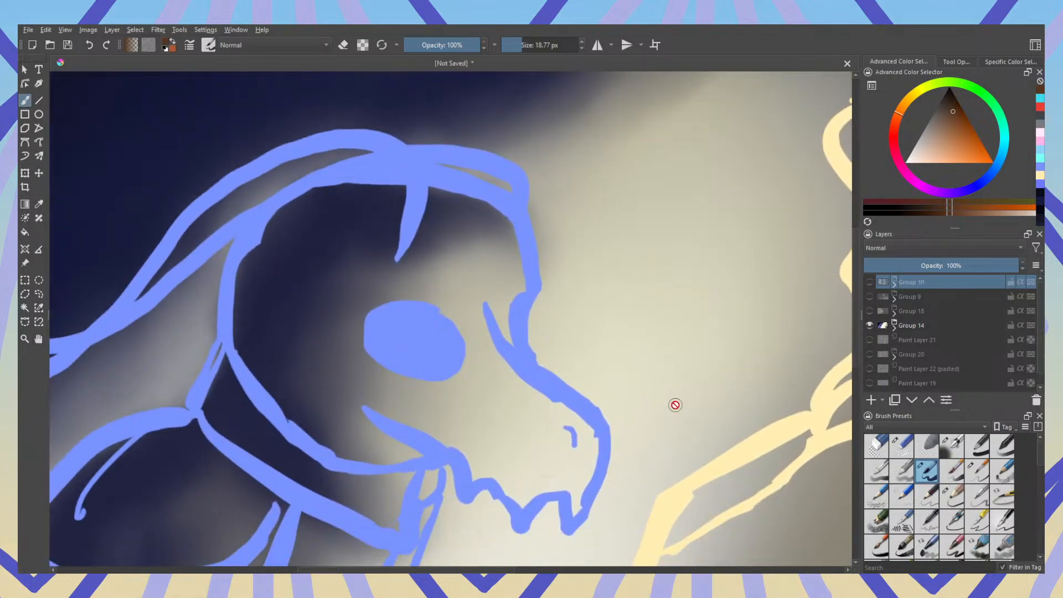
{"action": "scroll", "coordinate": [675, 405], "scroll_direction": "down", "scroll_amount": 5}
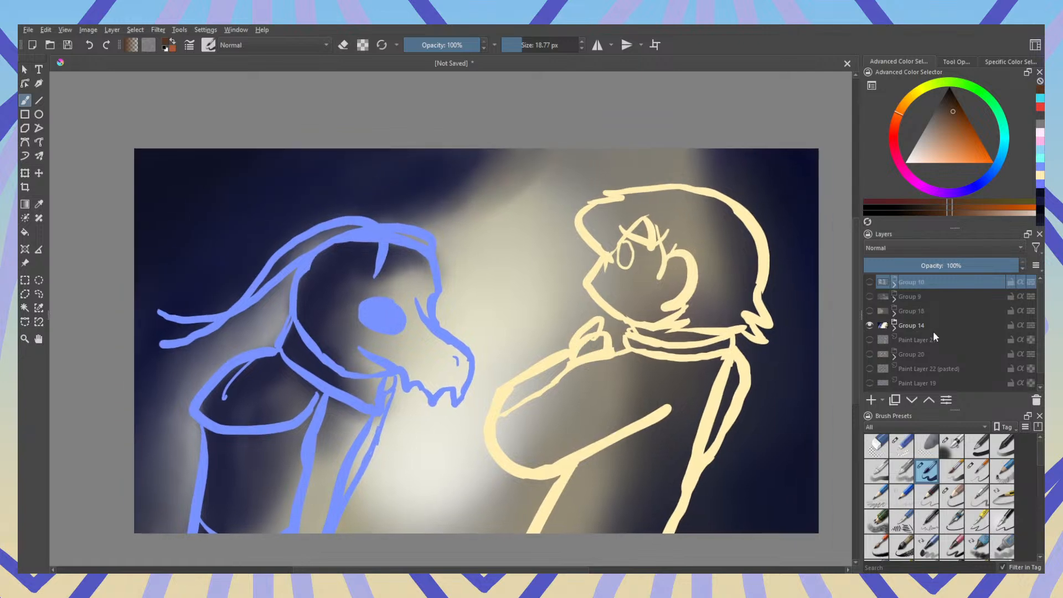
Step: Compare the corridor scene in Group 10 with Group 14, returning to the blue creature in Group 14
{"action": "left_click", "coordinate": [870, 282]}
{"action": "left_click", "coordinate": [869, 325]}
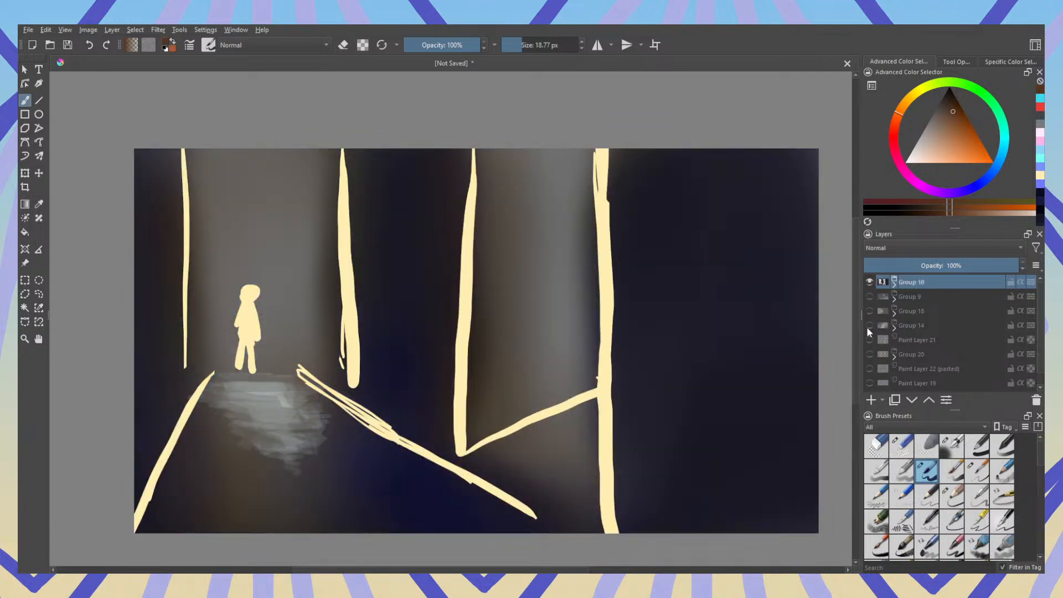
{"action": "left_click", "coordinate": [869, 325]}
{"action": "left_click", "coordinate": [870, 281]}
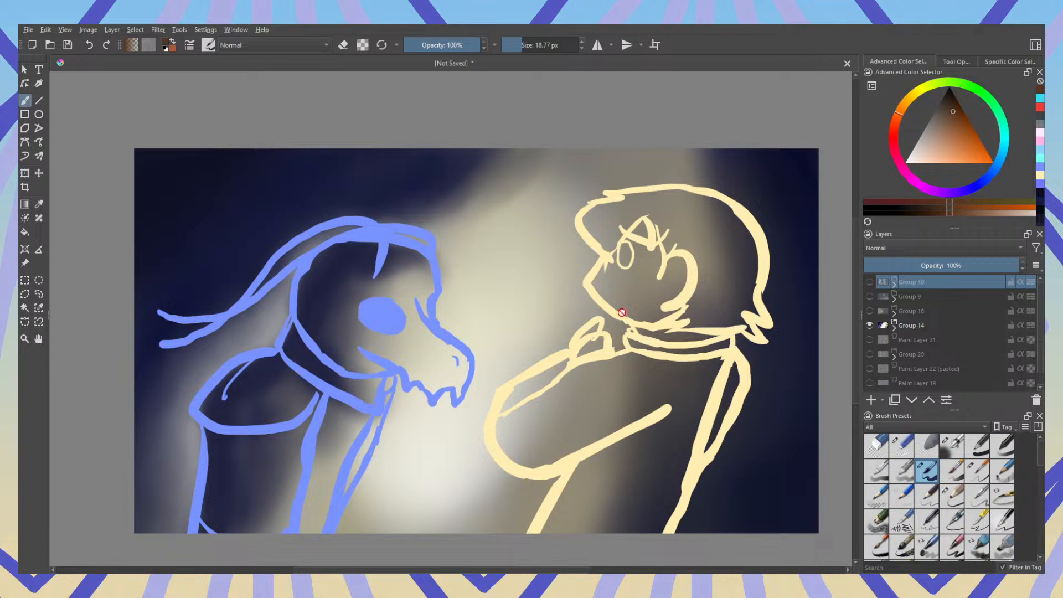
{"action": "left_click_drag", "start_coordinate": [364, 348], "coordinate": [545, 340]}
{"action": "scroll", "coordinate": [545, 340], "scroll_direction": "up", "scroll_amount": 2}
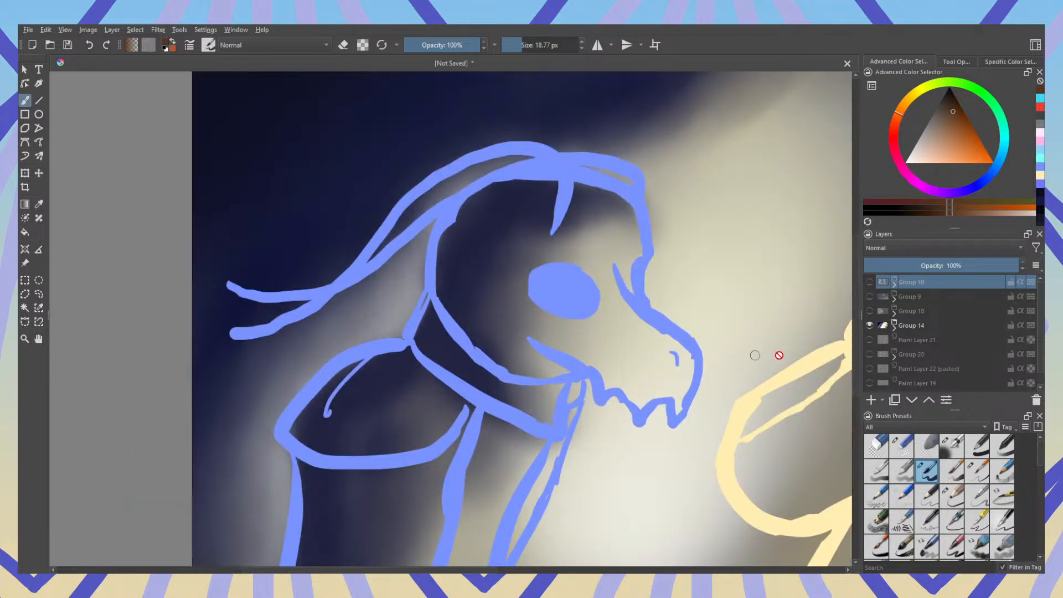
{"action": "mouse_move", "coordinate": [778, 356]}
{"action": "left_mouse_down"}
{"action": "mouse_move", "coordinate": [341, 407]}
{"action": "mouse_move", "coordinate": [707, 410]}
{"action": "mouse_move", "coordinate": [337, 436]}
{"action": "mouse_move", "coordinate": [500, 414]}
{"action": "mouse_move", "coordinate": [458, 430]}
{"action": "mouse_move", "coordinate": [715, 409]}
{"action": "mouse_move", "coordinate": [774, 382]}
{"action": "left_mouse_up"}
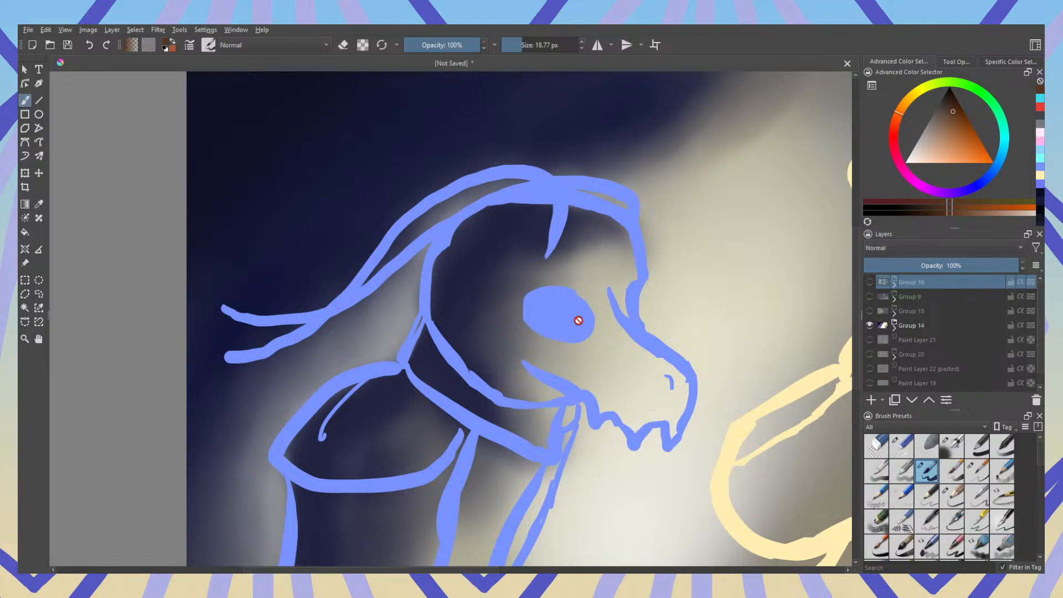
{"action": "scroll", "coordinate": [597, 305], "scroll_direction": "down", "scroll_amount": 5}
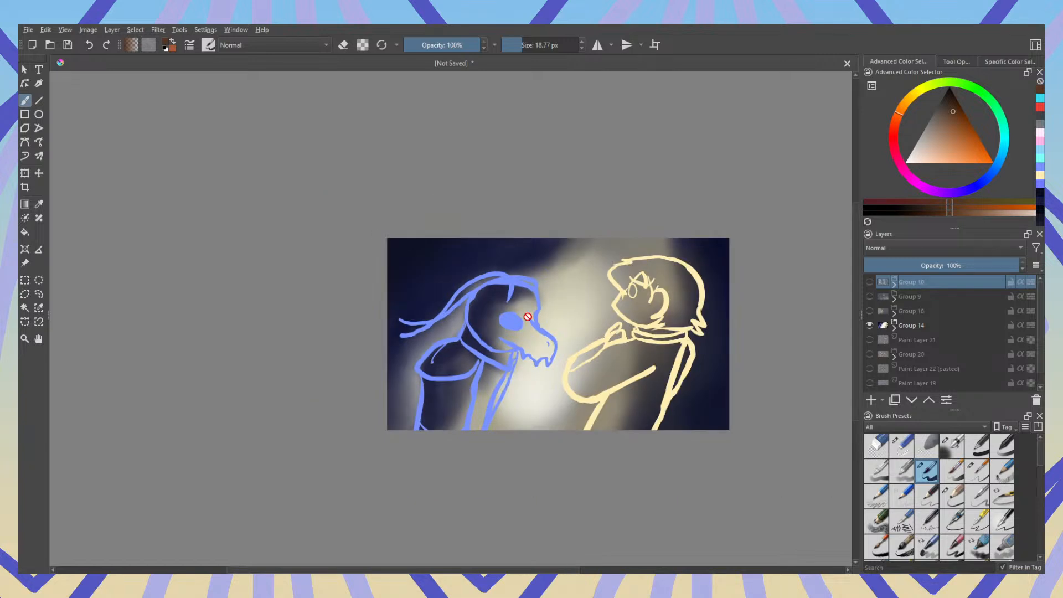
Step: Hide Group 14, show the Group 20 lineup, and examine the brown character up close
{"action": "left_click", "coordinate": [870, 325]}
{"action": "left_click", "coordinate": [869, 354]}
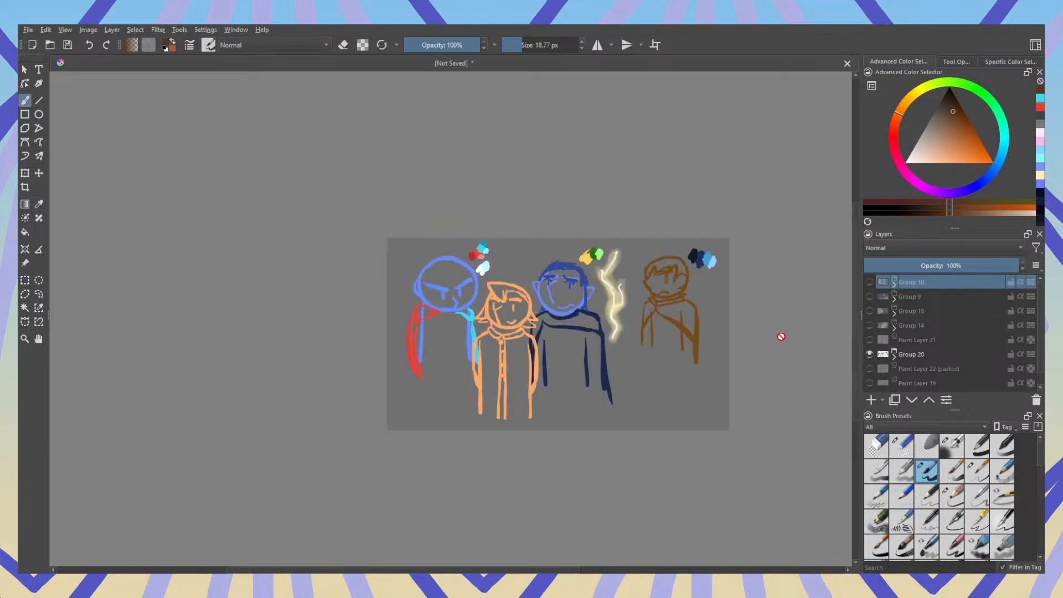
{"action": "scroll", "coordinate": [671, 320], "scroll_direction": "up", "scroll_amount": 3}
{"action": "left_click_drag", "start_coordinate": [722, 317], "coordinate": [646, 353]}
{"action": "scroll", "coordinate": [643, 349], "scroll_direction": "up", "scroll_amount": 1}
{"action": "left_click_drag", "start_coordinate": [727, 332], "coordinate": [805, 352]}
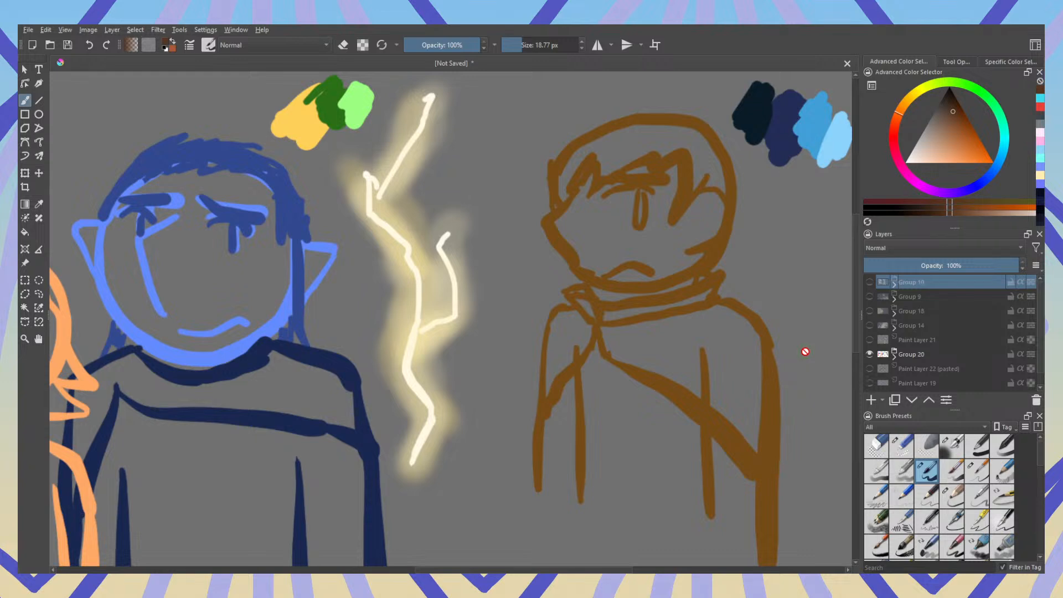
Step: Examine the pointed-ear blue character and the glowing lightning bolt beside it in the Group 20 lineup
{"action": "scroll", "coordinate": [585, 371], "scroll_direction": "down", "scroll_amount": 5}
{"action": "left_click_drag", "start_coordinate": [582, 360], "coordinate": [539, 340]}
{"action": "scroll", "coordinate": [568, 309], "scroll_direction": "up", "scroll_amount": 3}
{"action": "left_click_drag", "start_coordinate": [432, 416], "coordinate": [886, 421]}
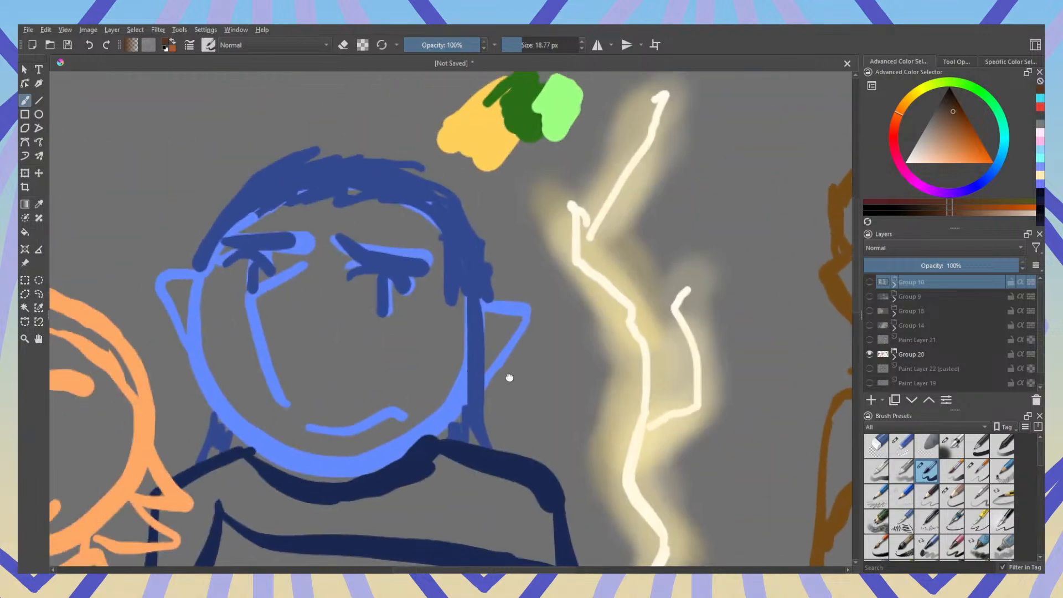
{"action": "left_click_drag", "start_coordinate": [510, 378], "coordinate": [876, 409]}
Step: Make the docker column slightly narrower and examine the orange character's face in the lineup
{"action": "left_click_drag", "start_coordinate": [861, 315], "coordinate": [459, 285]}
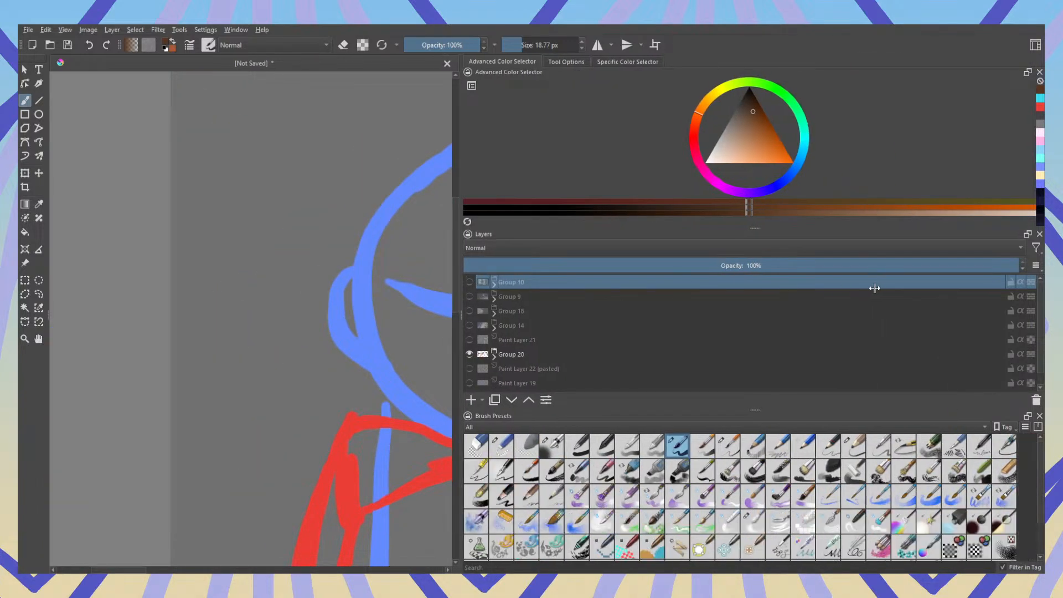
{"action": "left_click_drag", "start_coordinate": [874, 288], "coordinate": [909, 289]}
{"action": "left_click_drag", "start_coordinate": [743, 250], "coordinate": [257, 182]}
{"action": "left_click_drag", "start_coordinate": [467, 305], "coordinate": [517, 275]}
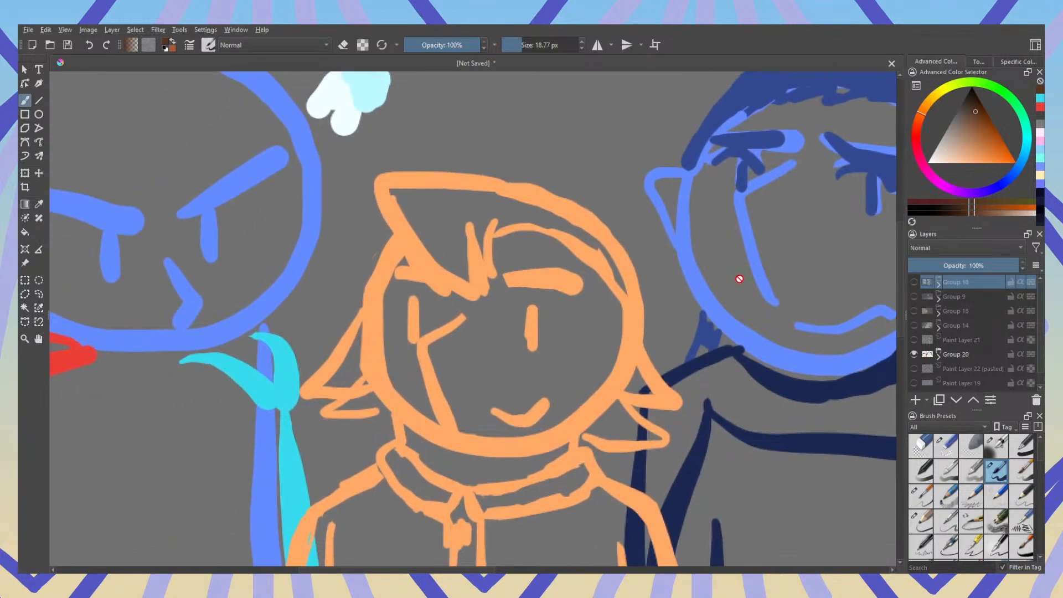
Step: Inspect the pointed-ear character's face again and bring the whole Group 20 lineup into view
{"action": "mouse_move", "coordinate": [679, 381]}
{"action": "left_mouse_down"}
{"action": "mouse_move", "coordinate": [701, 326]}
{"action": "mouse_move", "coordinate": [234, 364]}
{"action": "left_mouse_up"}
{"action": "left_click_drag", "start_coordinate": [515, 327], "coordinate": [440, 466]}
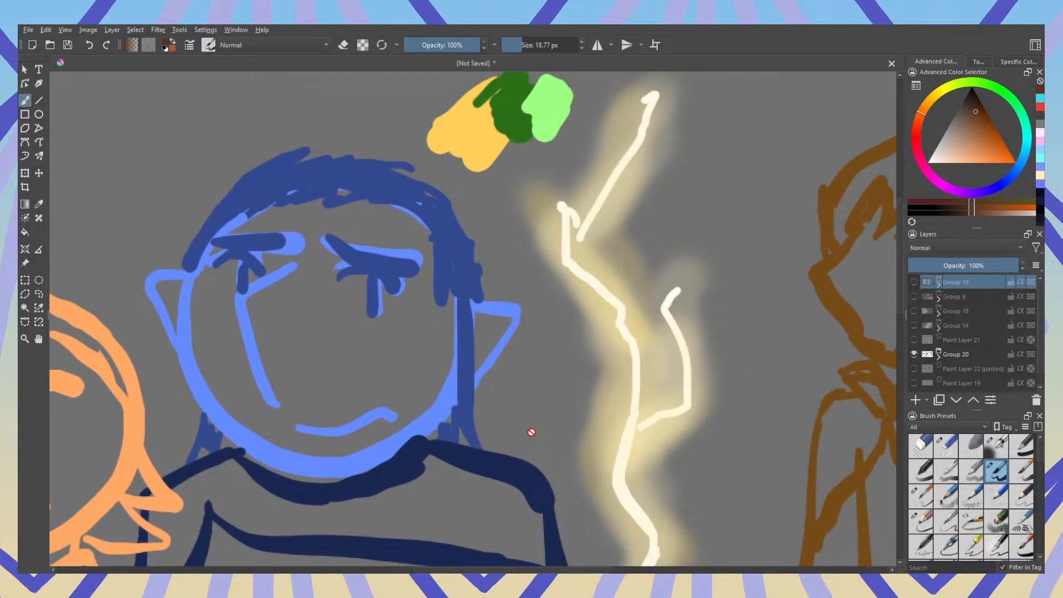
{"action": "scroll", "coordinate": [525, 413], "scroll_direction": "down", "scroll_amount": 3}
{"action": "left_click_drag", "start_coordinate": [569, 442], "coordinate": [621, 368]}
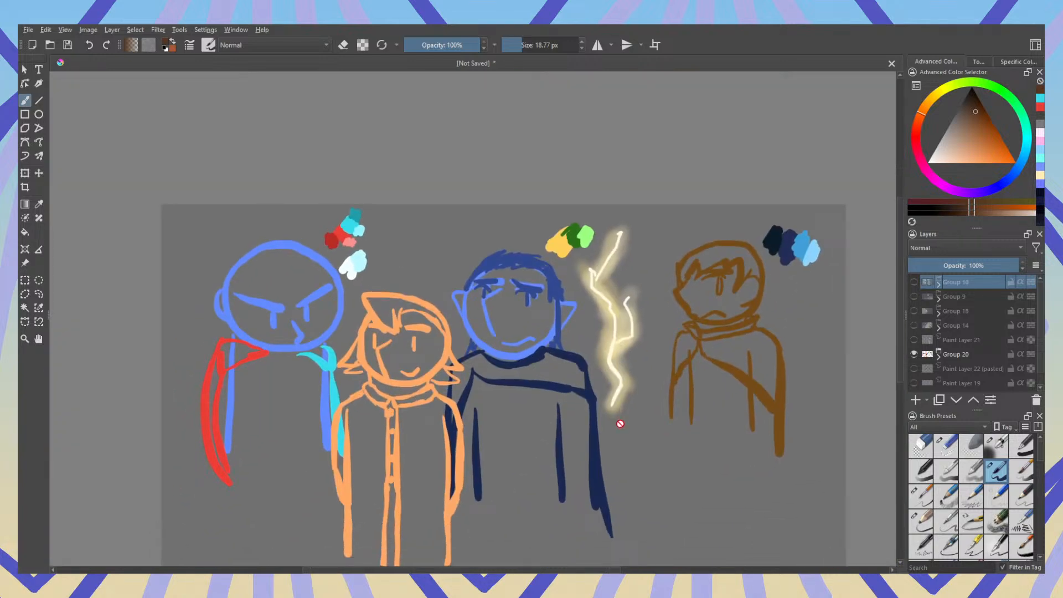
{"action": "left_click_drag", "start_coordinate": [617, 423], "coordinate": [622, 380]}
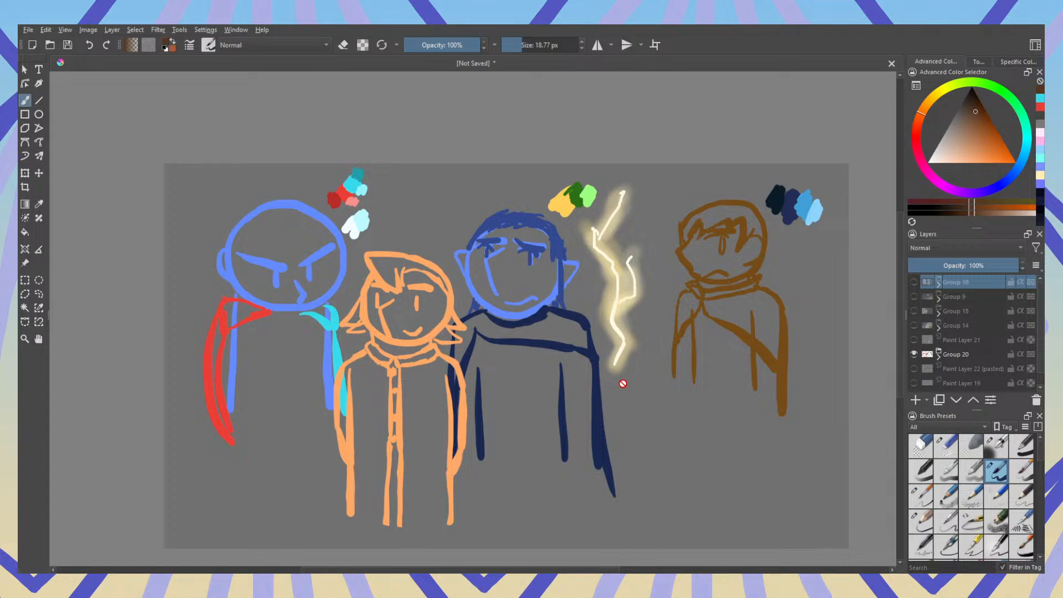
Step: Select Group 14 and show its confrontation scene in place of the Group 20 lineup
{"action": "left_click", "coordinate": [968, 311]}
{"action": "left_click", "coordinate": [954, 327]}
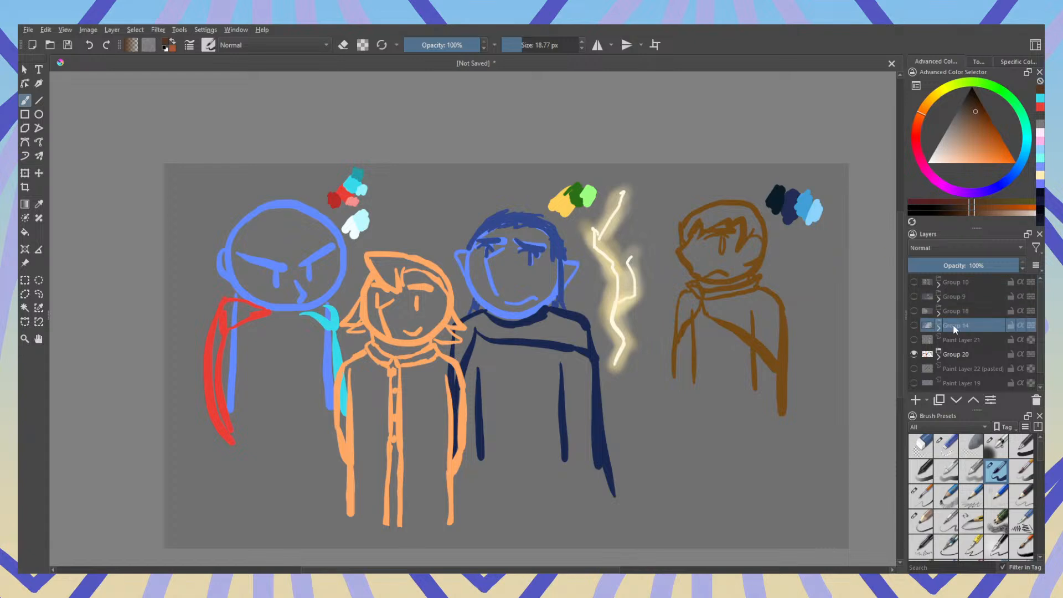
{"action": "left_click", "coordinate": [914, 325]}
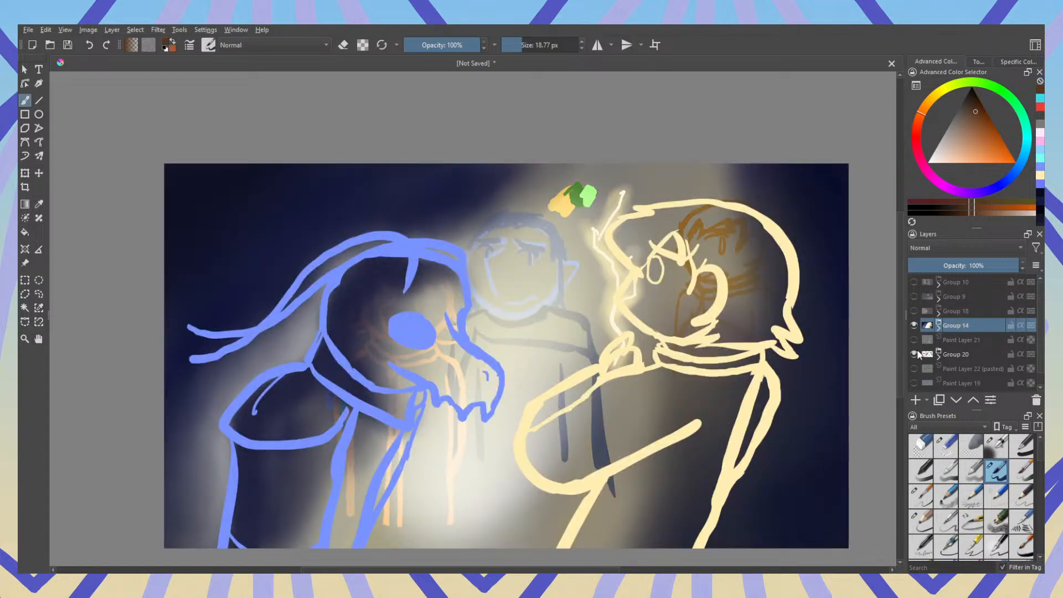
{"action": "left_click", "coordinate": [915, 355]}
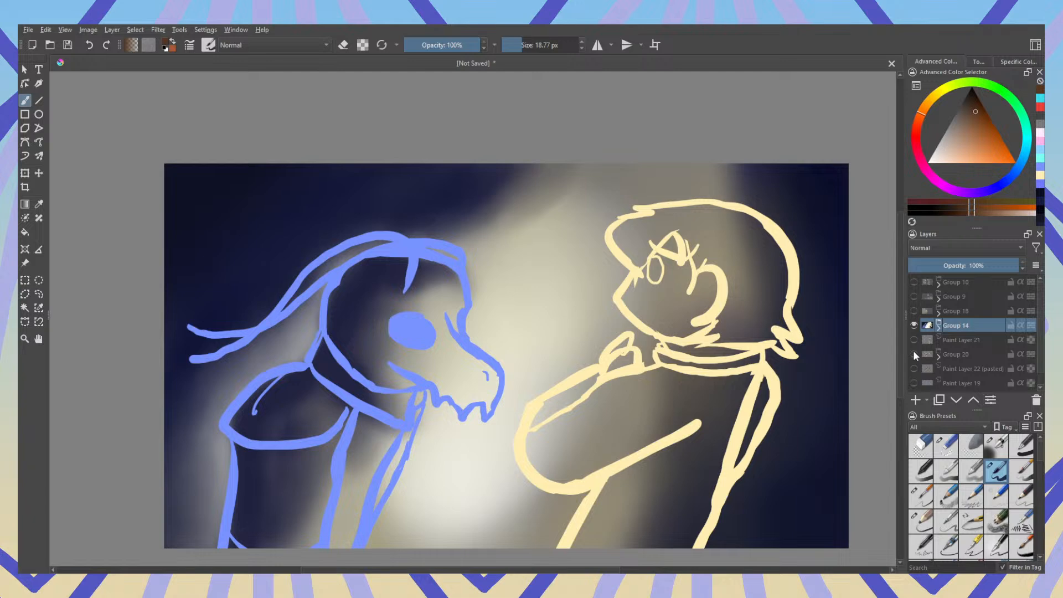
{"action": "scroll", "coordinate": [428, 348], "scroll_direction": "up", "scroll_amount": 1}
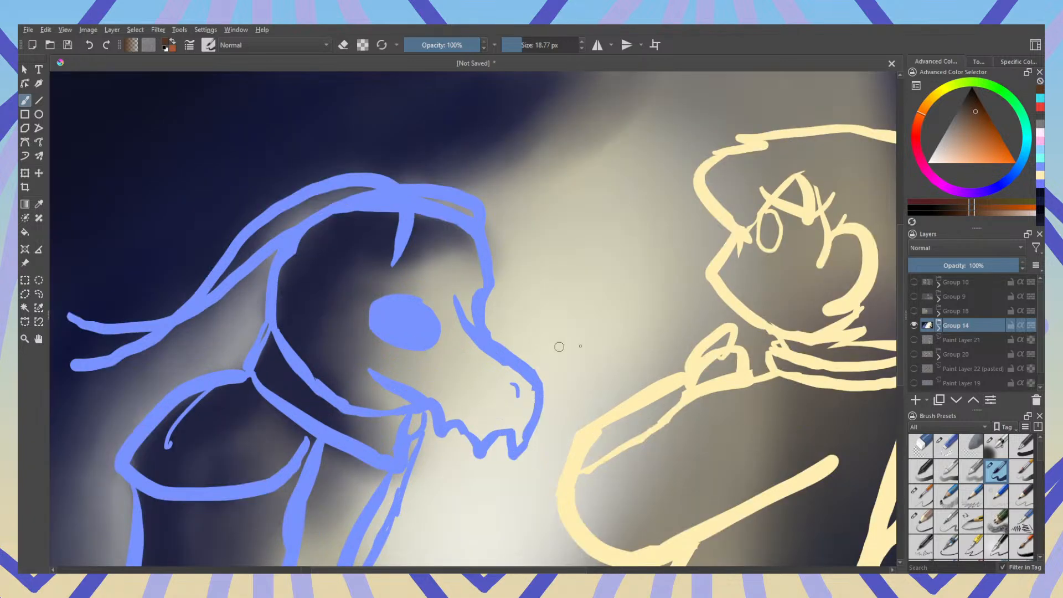
{"action": "scroll", "coordinate": [582, 345], "scroll_direction": "down", "scroll_amount": 1}
Step: Expand Group 14 and toggle Paint Layer 13 and Paint Layer 12 in turn to inspect each character separately
{"action": "left_click", "coordinate": [940, 328]}
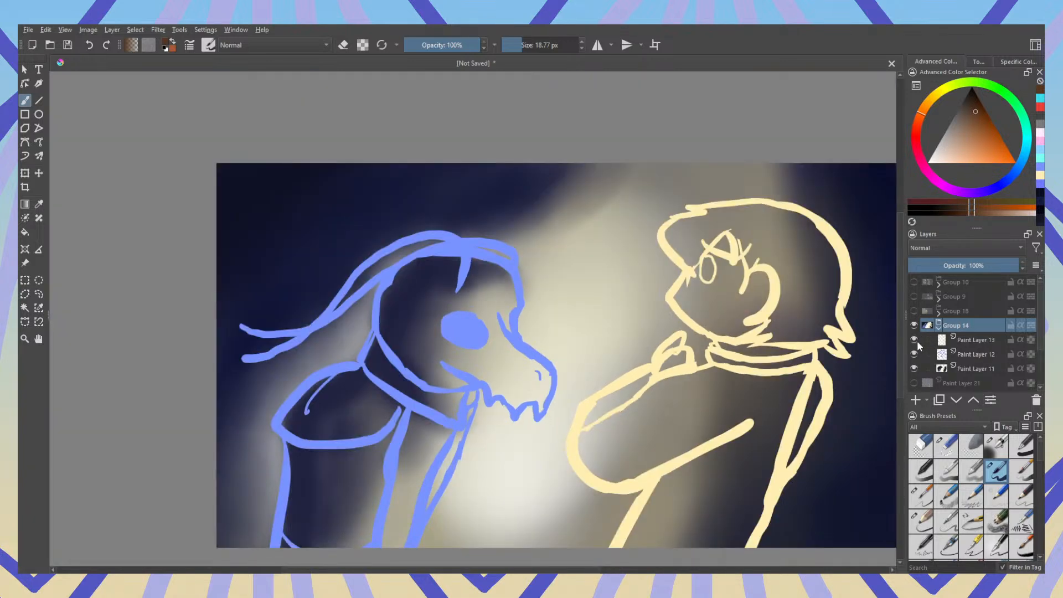
{"action": "left_click", "coordinate": [915, 341]}
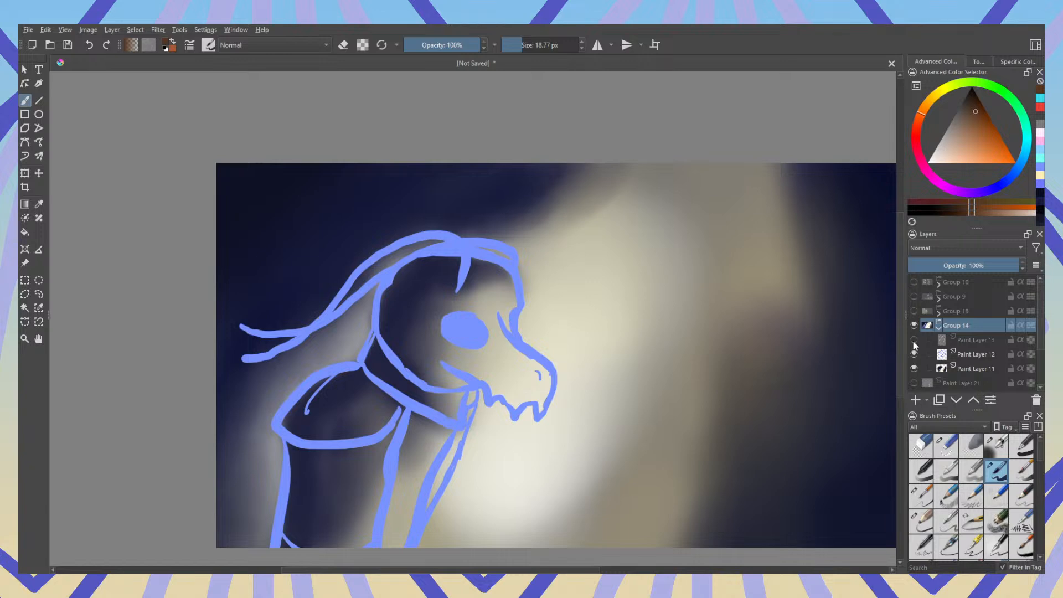
{"action": "left_click", "coordinate": [915, 341]}
{"action": "left_click", "coordinate": [914, 354]}
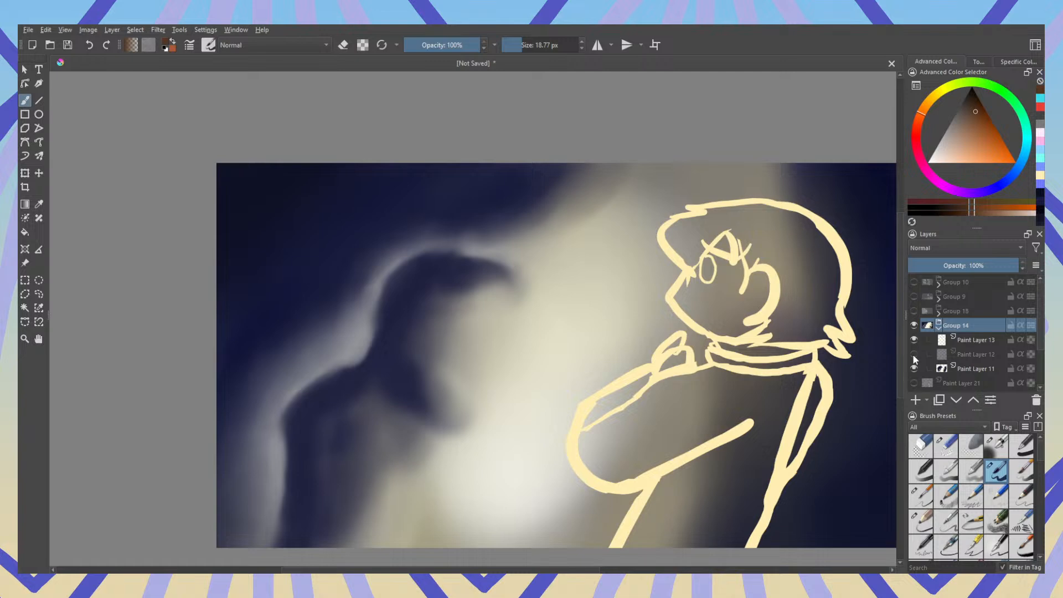
{"action": "left_click", "coordinate": [914, 355]}
{"action": "left_click", "coordinate": [914, 340]}
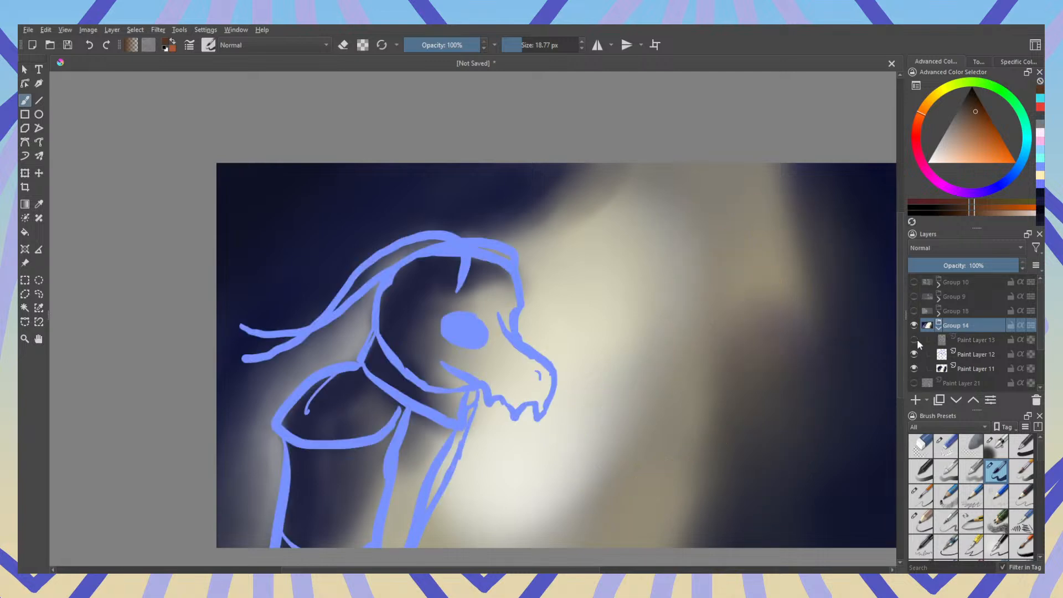
{"action": "left_click", "coordinate": [914, 340]}
Step: Examine the yellow character without Paint Layer 12 and the blue creature without Paint Layer 13, restoring both layers
{"action": "left_click", "coordinate": [914, 354]}
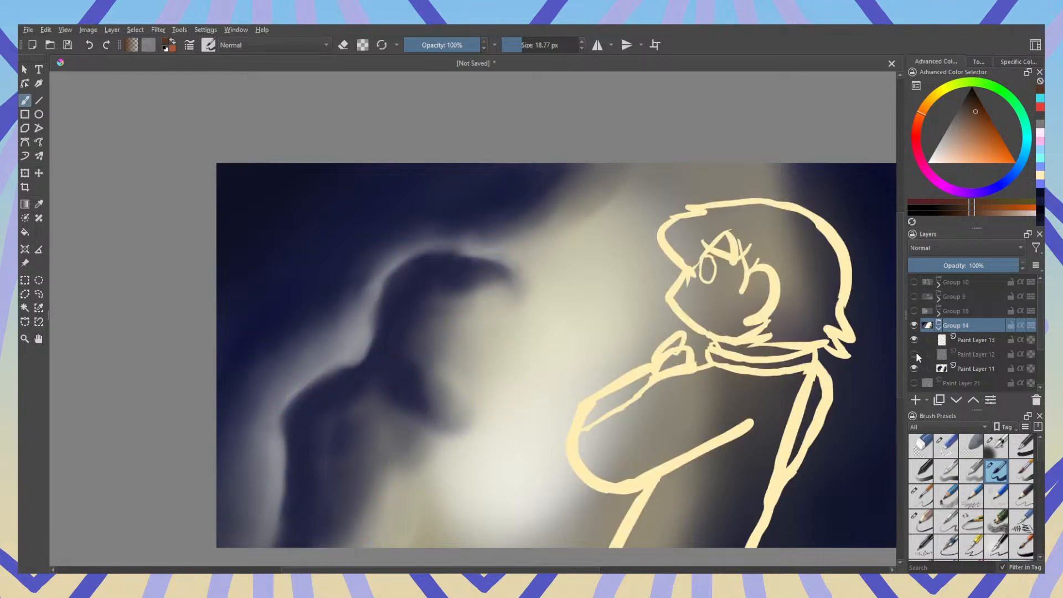
{"action": "scroll", "coordinate": [686, 365], "scroll_direction": "up", "scroll_amount": 3}
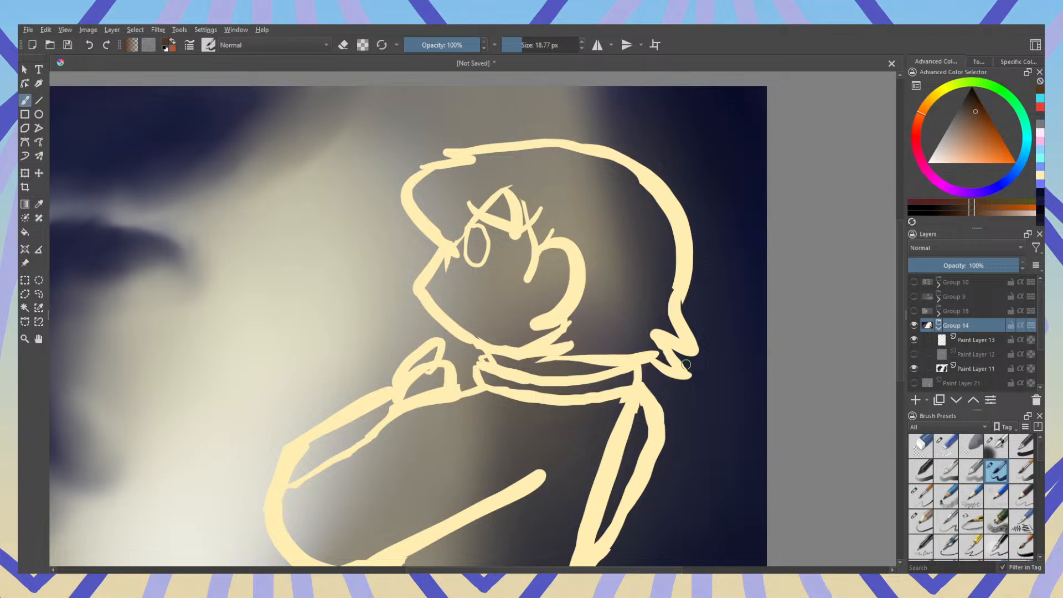
{"action": "left_click", "coordinate": [915, 355]}
{"action": "left_click", "coordinate": [915, 340]}
{"action": "mouse_move", "coordinate": [476, 379]}
{"action": "left_mouse_down"}
{"action": "mouse_move", "coordinate": [629, 332]}
{"action": "mouse_move", "coordinate": [797, 322]}
{"action": "mouse_move", "coordinate": [544, 315]}
{"action": "left_mouse_up"}
{"action": "left_click", "coordinate": [915, 340]}
{"action": "scroll", "coordinate": [743, 300], "scroll_direction": "down", "scroll_amount": 2}
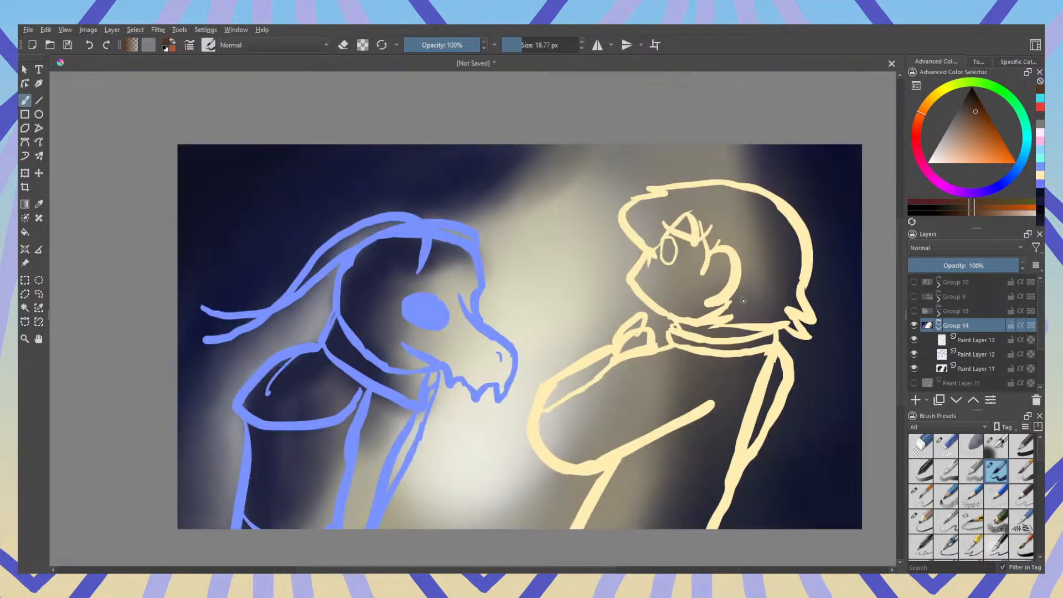
{"action": "scroll", "coordinate": [743, 301], "scroll_direction": "down", "scroll_amount": 2}
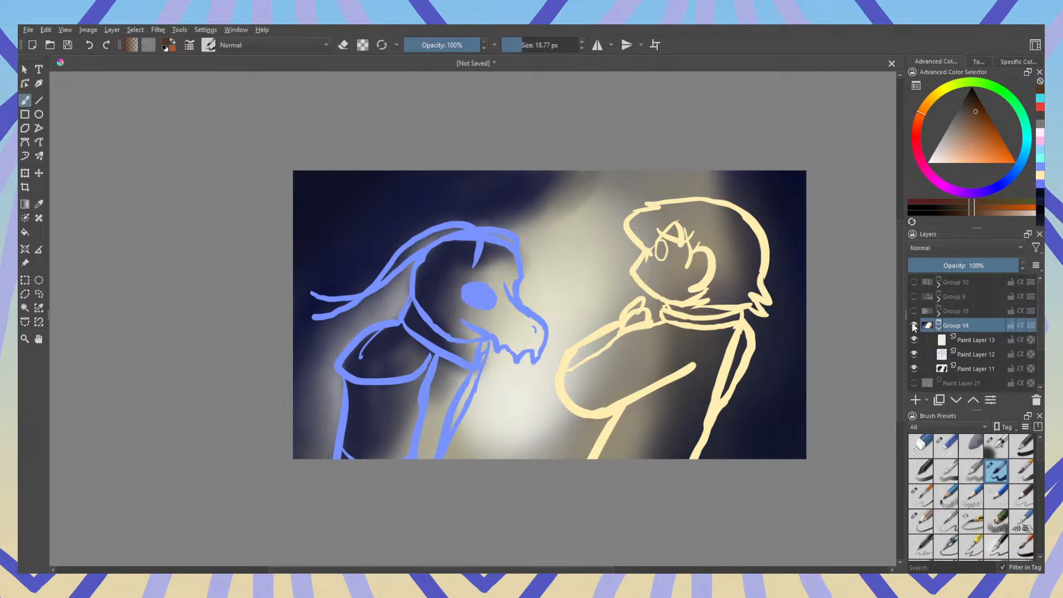
Step: Hide and collapse Group 14, and show the sketch on Paint Layer 21
{"action": "left_click", "coordinate": [915, 325]}
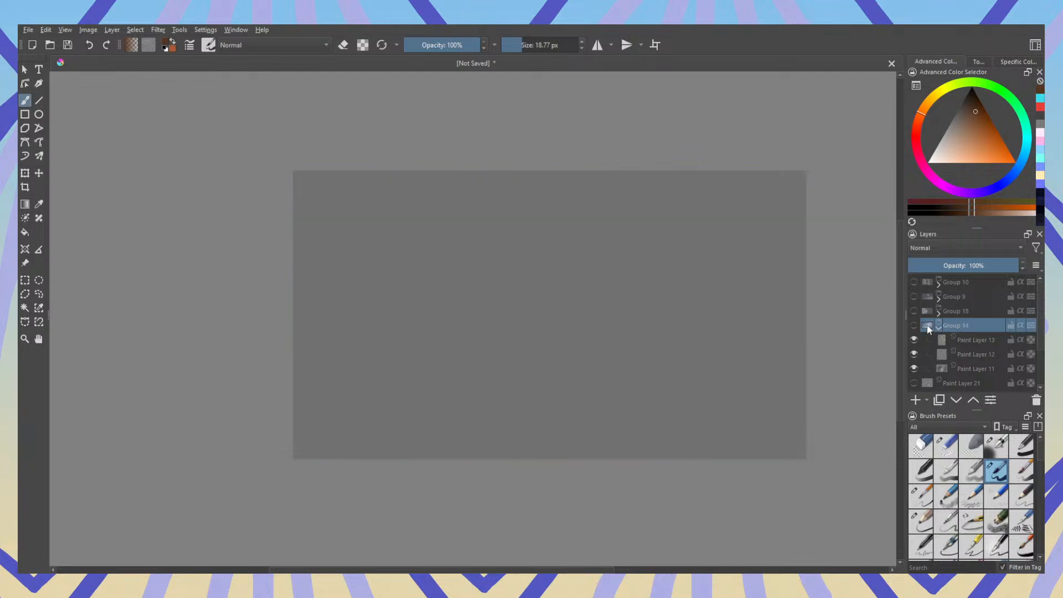
{"action": "left_click", "coordinate": [938, 327]}
{"action": "left_click", "coordinate": [914, 340]}
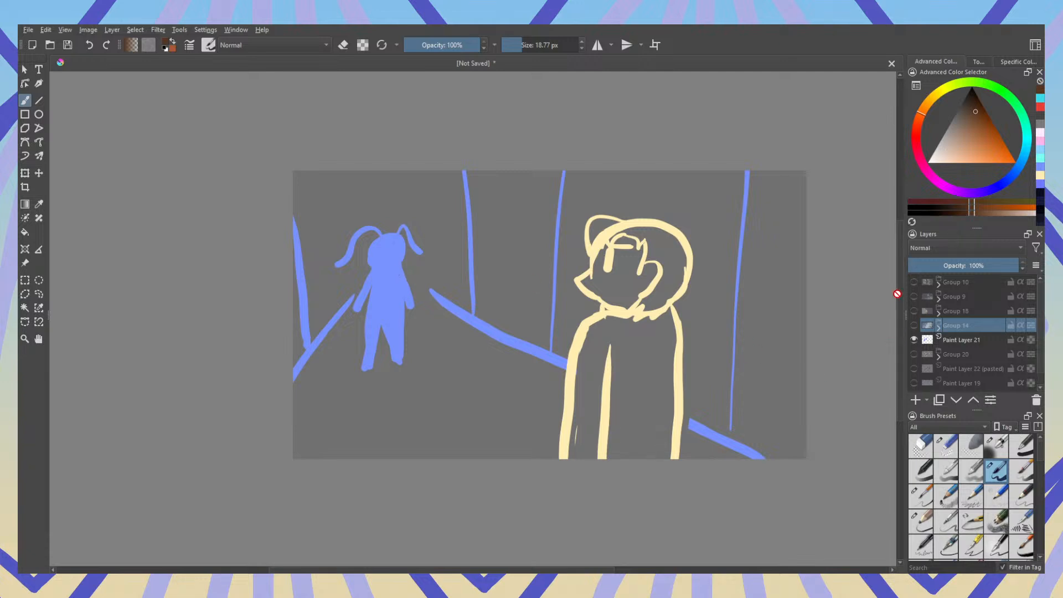
Step: Compare the Group 10 corridor scene with the Paint Layer 21 sketch, leaving only Group 10 visible
{"action": "left_click", "coordinate": [914, 282]}
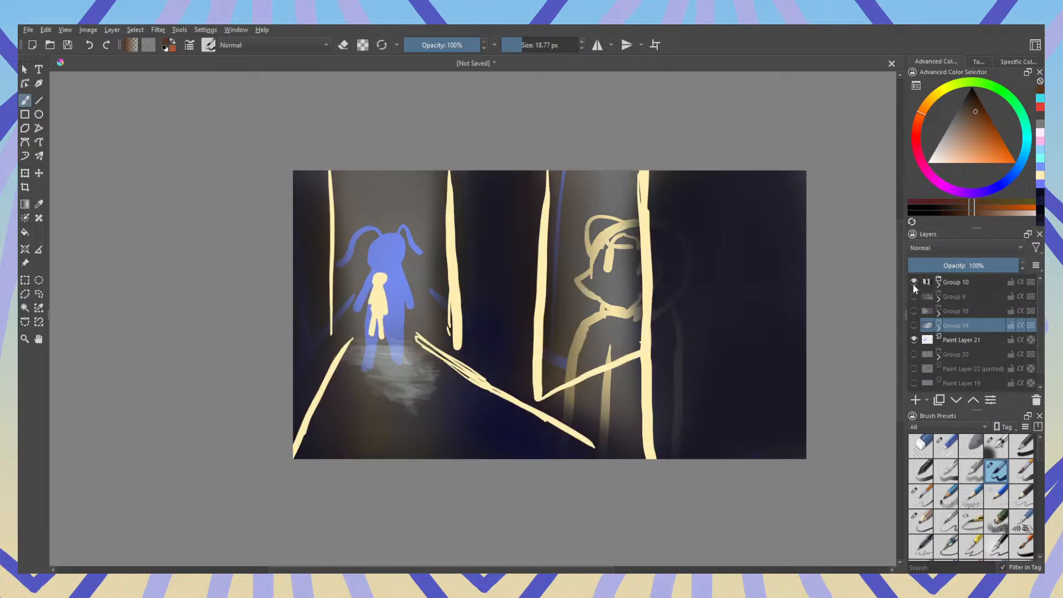
{"action": "left_click", "coordinate": [913, 282]}
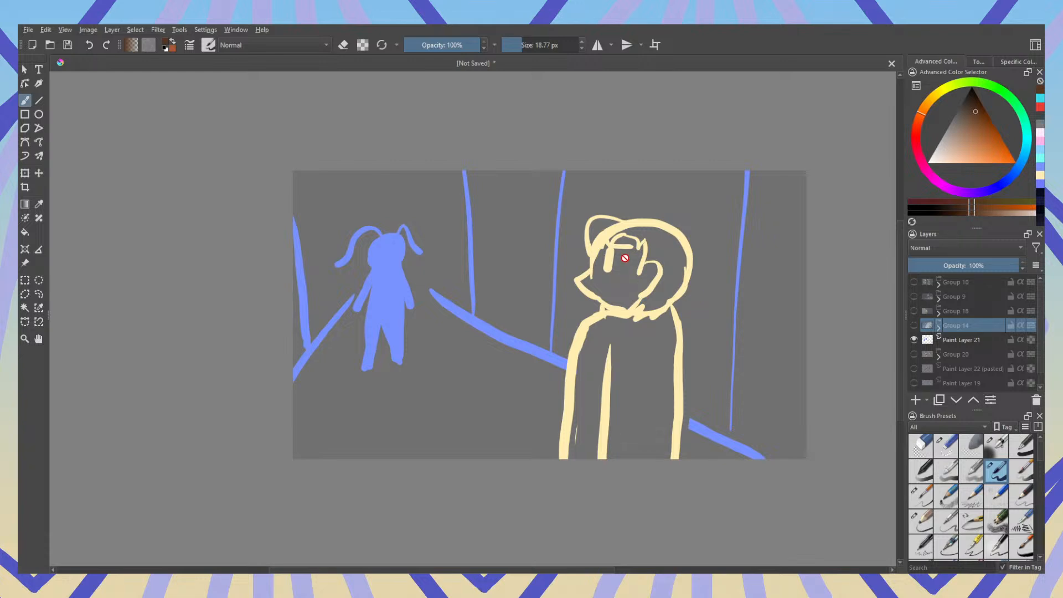
{"action": "left_click", "coordinate": [915, 283]}
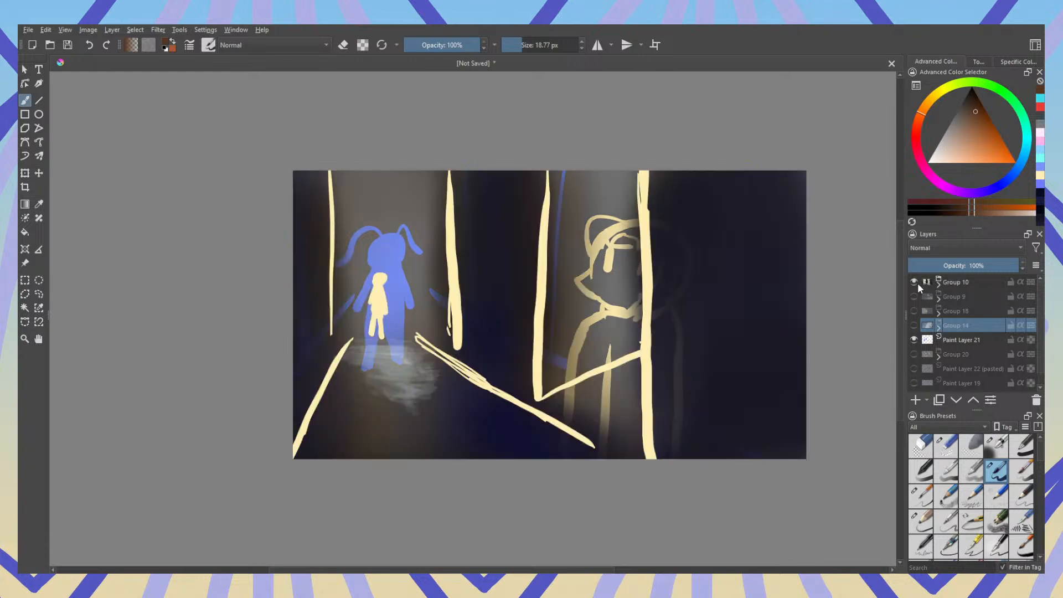
{"action": "left_click", "coordinate": [915, 340]}
Step: Check the Group 20 lineup beneath the Group 10 corridor scene, and hide both groups
{"action": "left_click", "coordinate": [914, 354]}
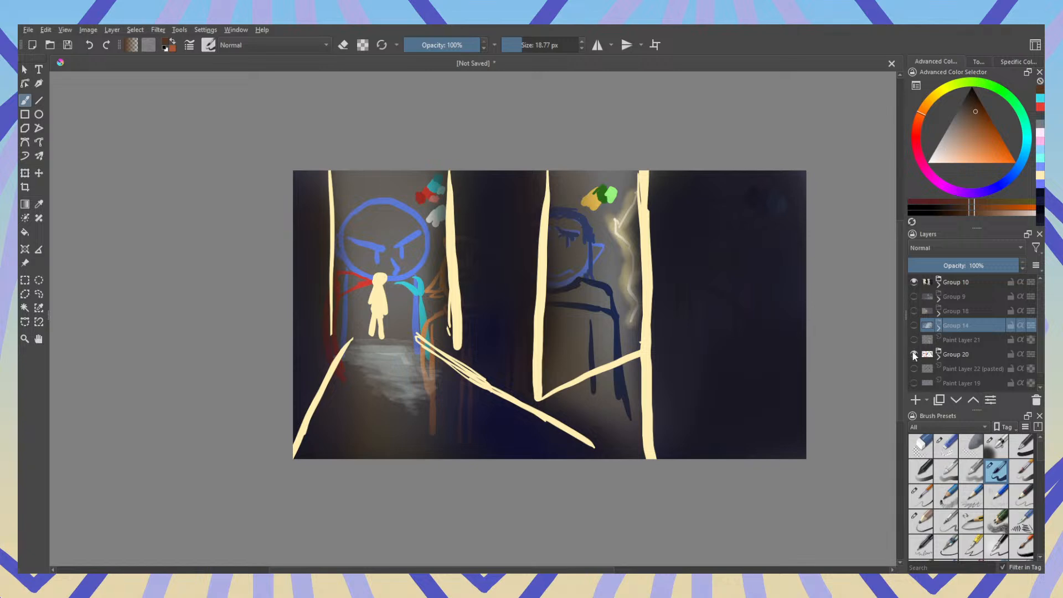
{"action": "left_click", "coordinate": [915, 354]}
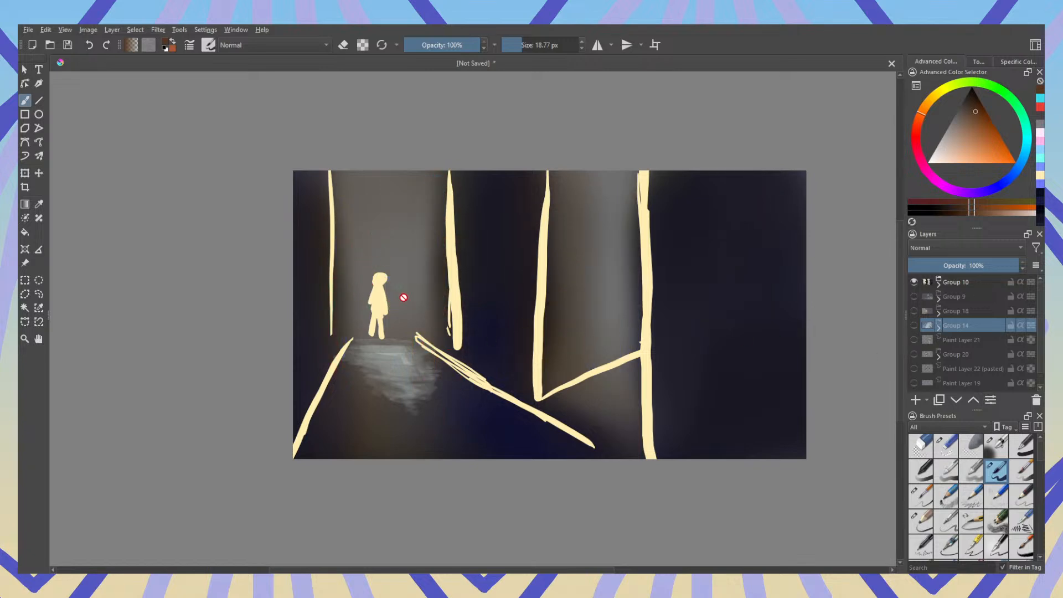
{"action": "left_click", "coordinate": [914, 282]}
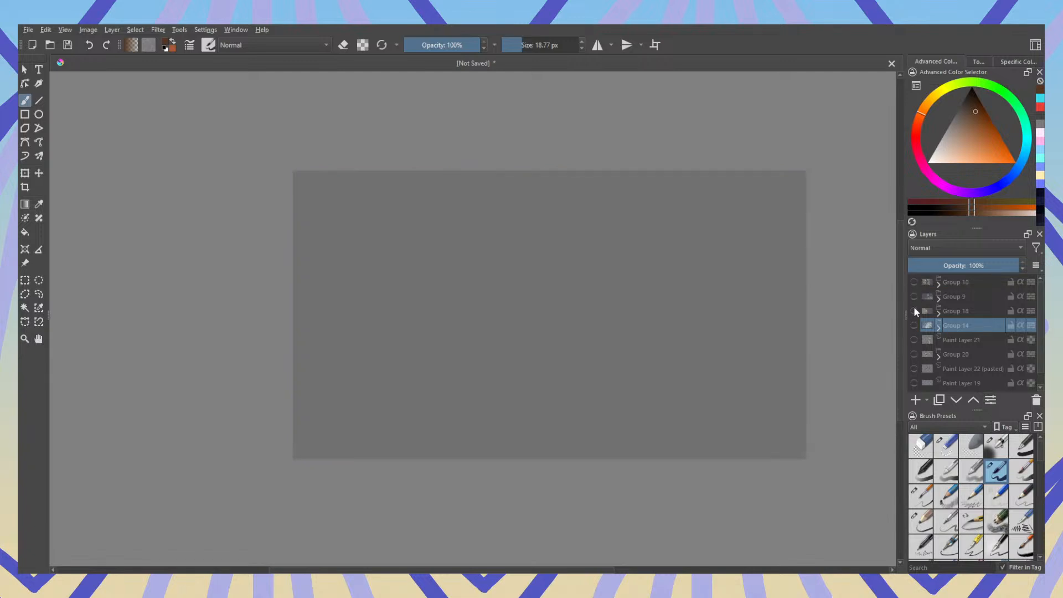
Step: Check the scenes in Group 14, Group 10, Group 9 and Group 18 one at a time, hiding each again
{"action": "left_click", "coordinate": [914, 326]}
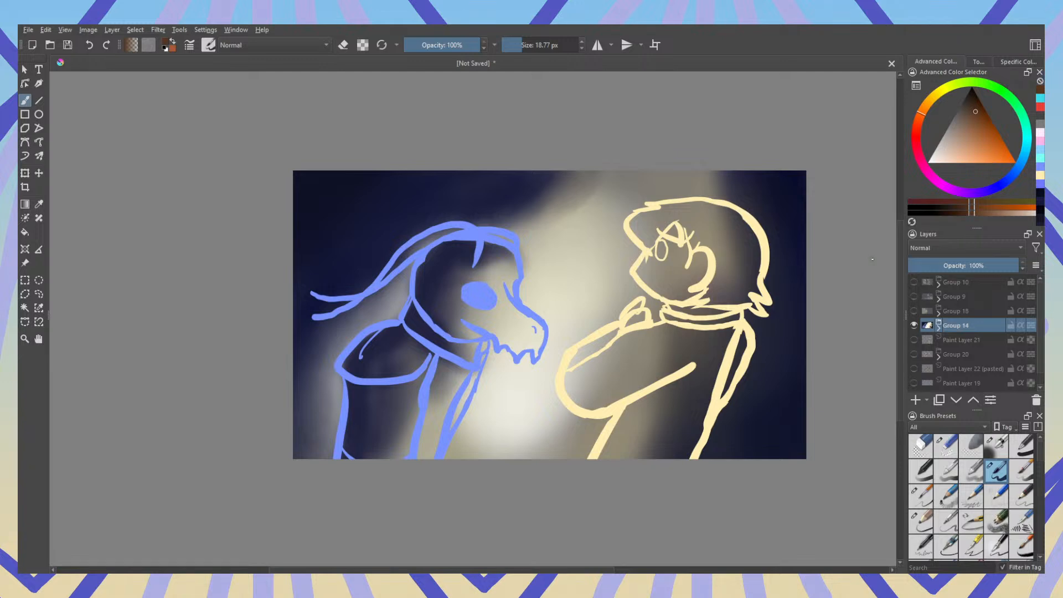
{"action": "left_click", "coordinate": [914, 326]}
{"action": "left_click", "coordinate": [914, 281]}
{"action": "left_click", "coordinate": [914, 283]}
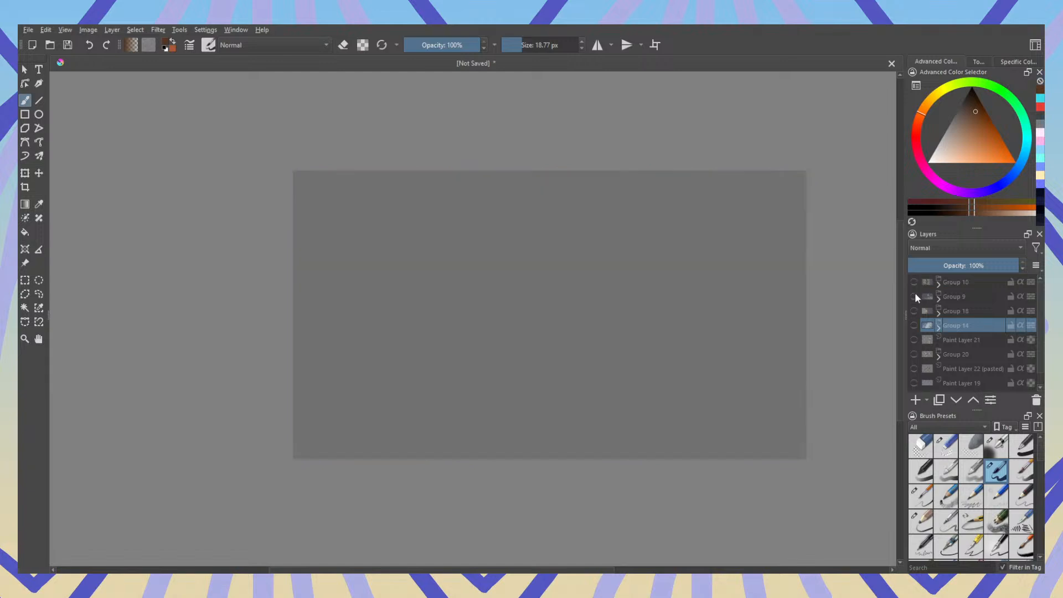
{"action": "left_click", "coordinate": [914, 296]}
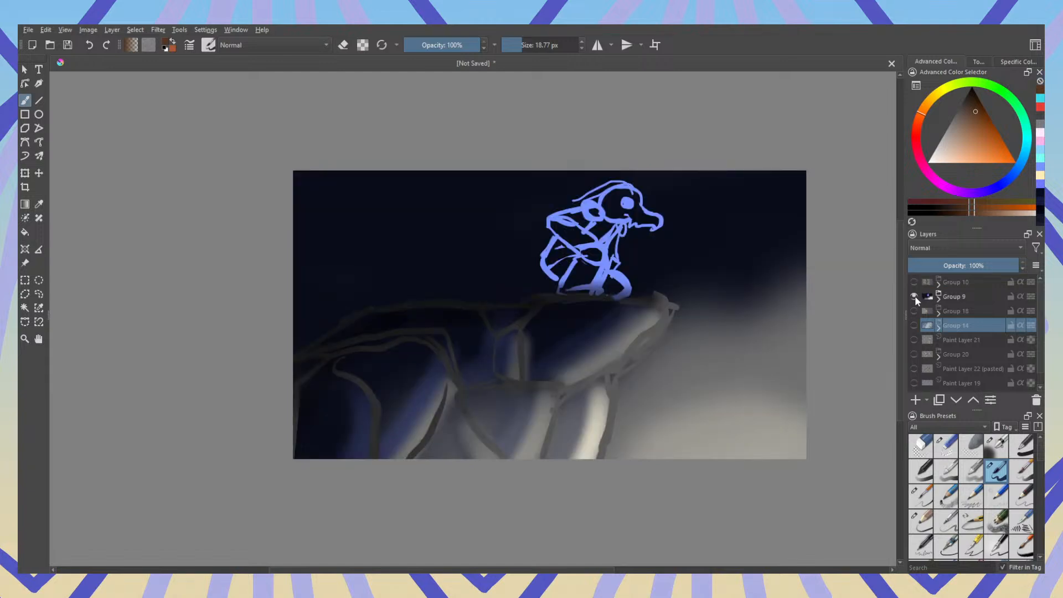
{"action": "left_click", "coordinate": [914, 296]}
{"action": "left_click", "coordinate": [913, 311]}
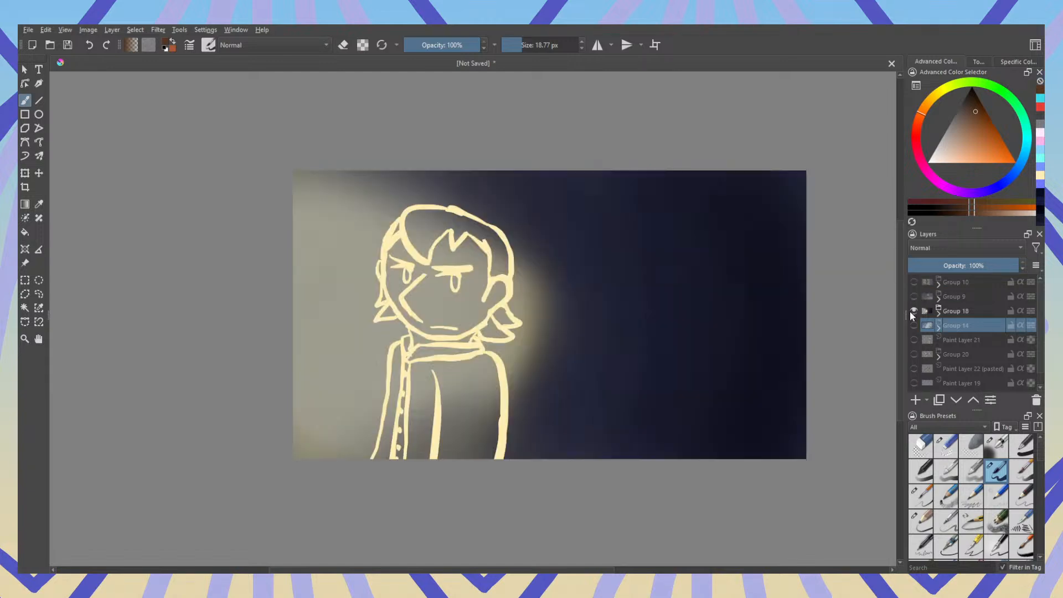
{"action": "left_click", "coordinate": [914, 311]}
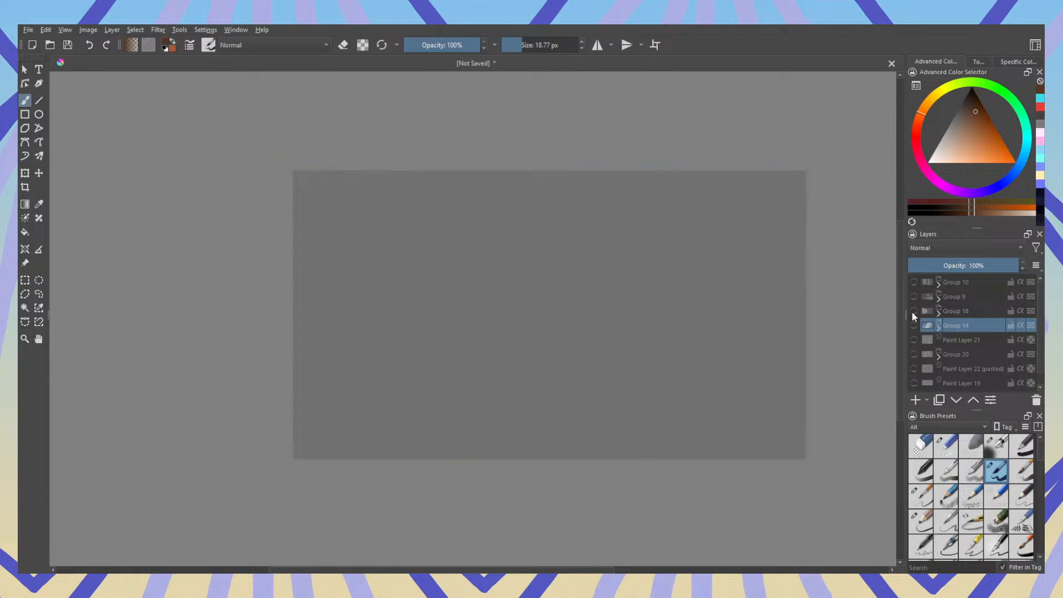
Step: View the Group 14 scene again, and switch to the yellow character's scene in Group 18
{"action": "left_click", "coordinate": [914, 326]}
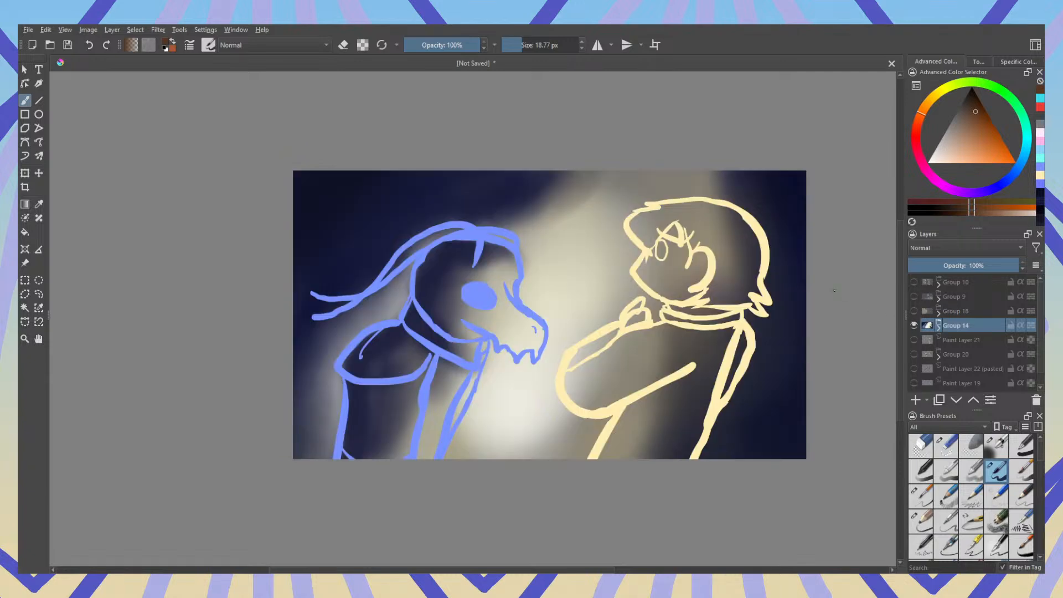
{"action": "left_click", "coordinate": [915, 326]}
{"action": "left_click", "coordinate": [915, 311]}
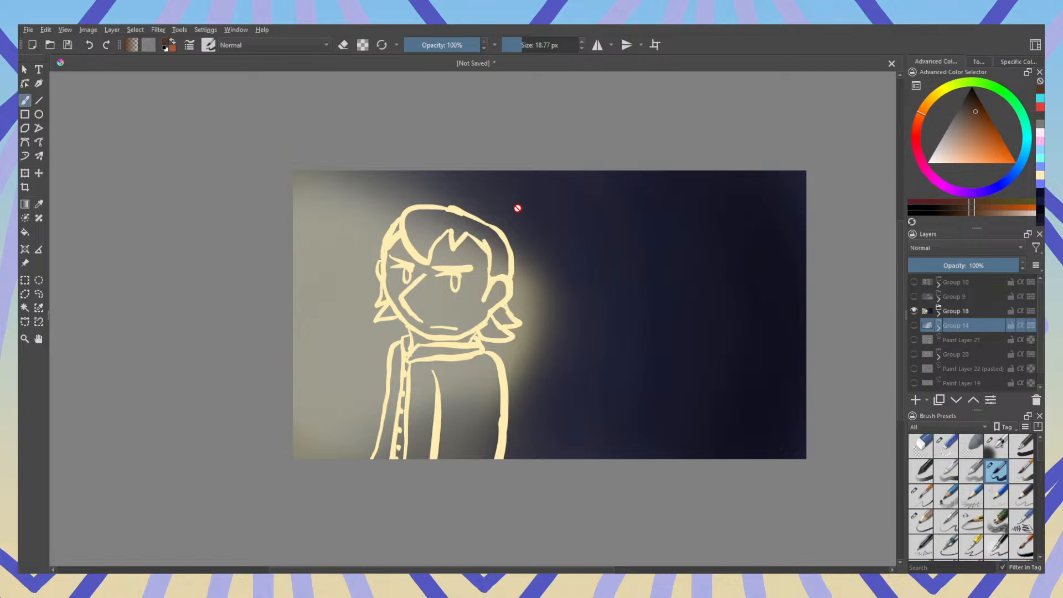
Step: Check the scenes in Group 14, Group 18, Group 9 and Group 10 one at a time, hiding each again
{"action": "left_click", "coordinate": [915, 310]}
{"action": "left_click", "coordinate": [914, 325]}
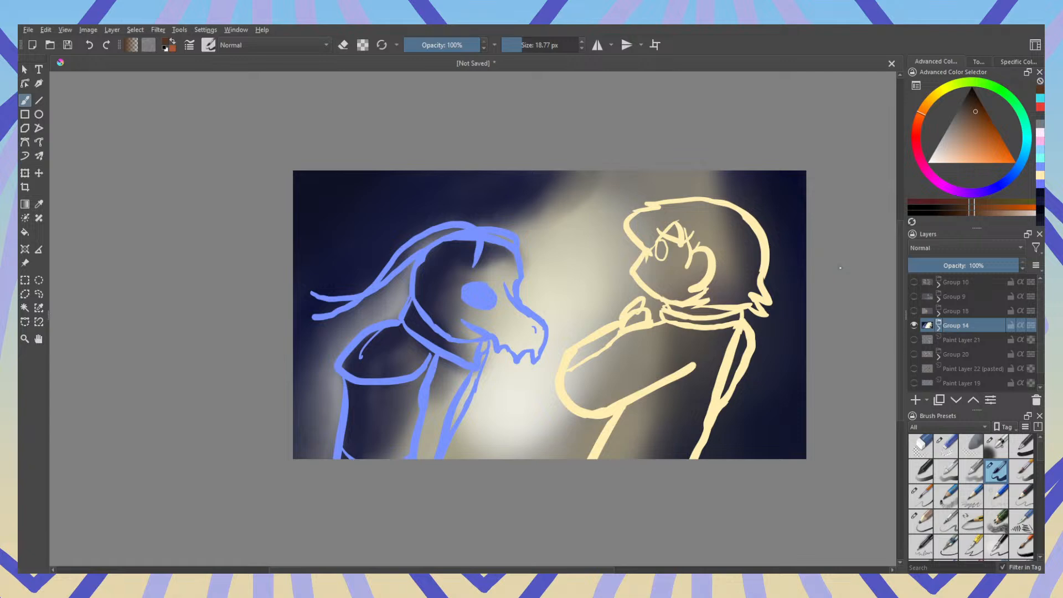
{"action": "left_click", "coordinate": [914, 325]}
{"action": "left_click", "coordinate": [914, 310]}
{"action": "left_click", "coordinate": [914, 311]}
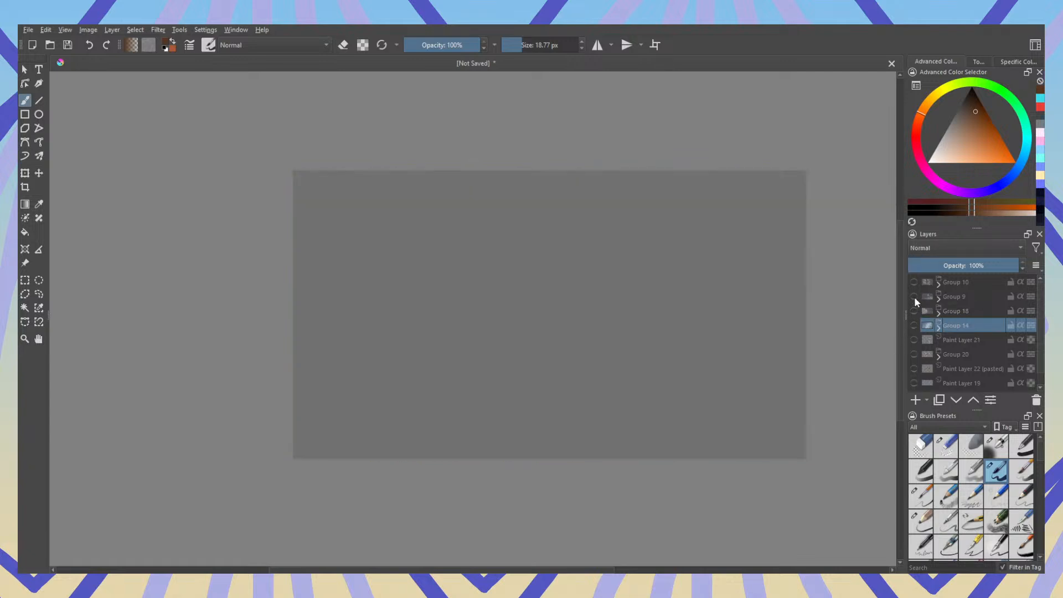
{"action": "left_click", "coordinate": [914, 296]}
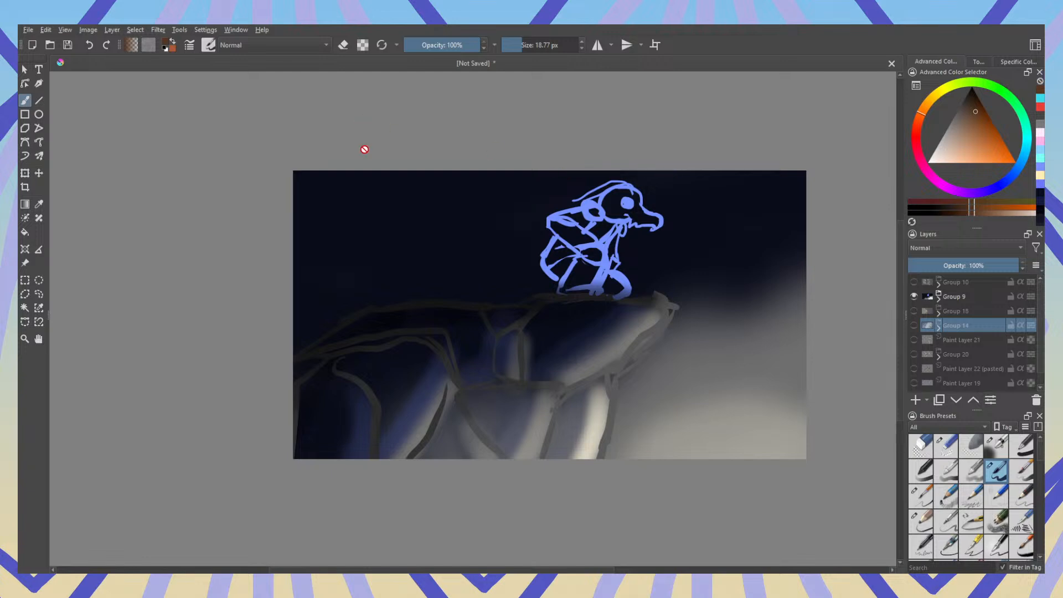
{"action": "left_click", "coordinate": [914, 297]}
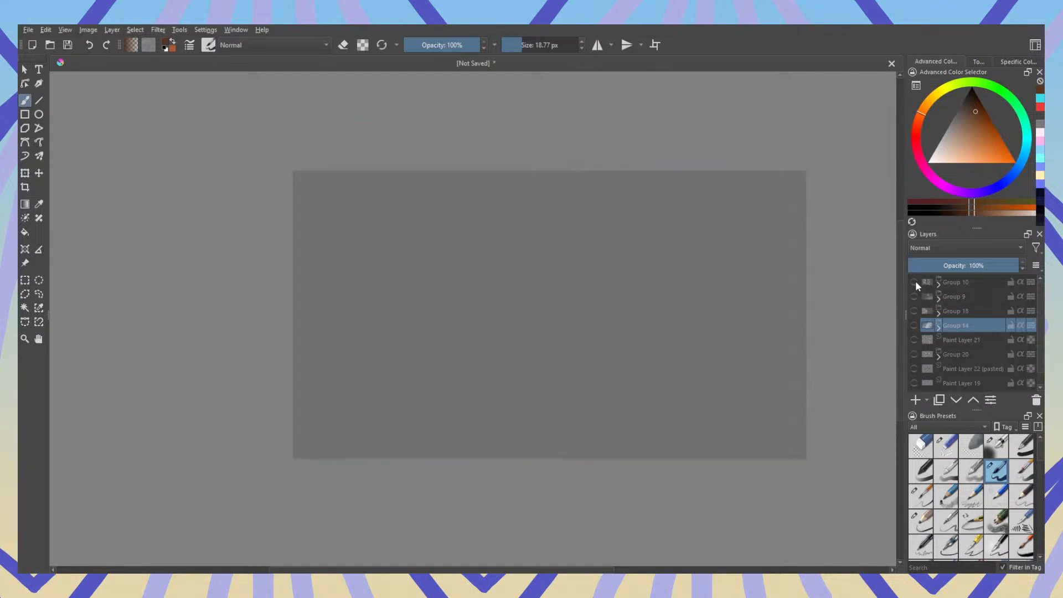
{"action": "left_click", "coordinate": [914, 281]}
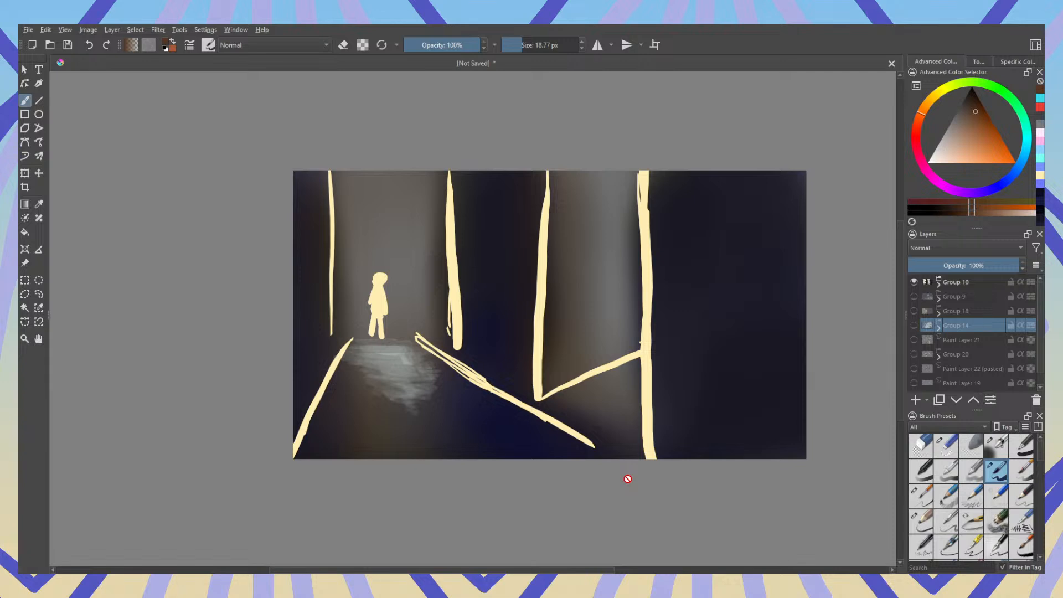
{"action": "left_click", "coordinate": [914, 284]}
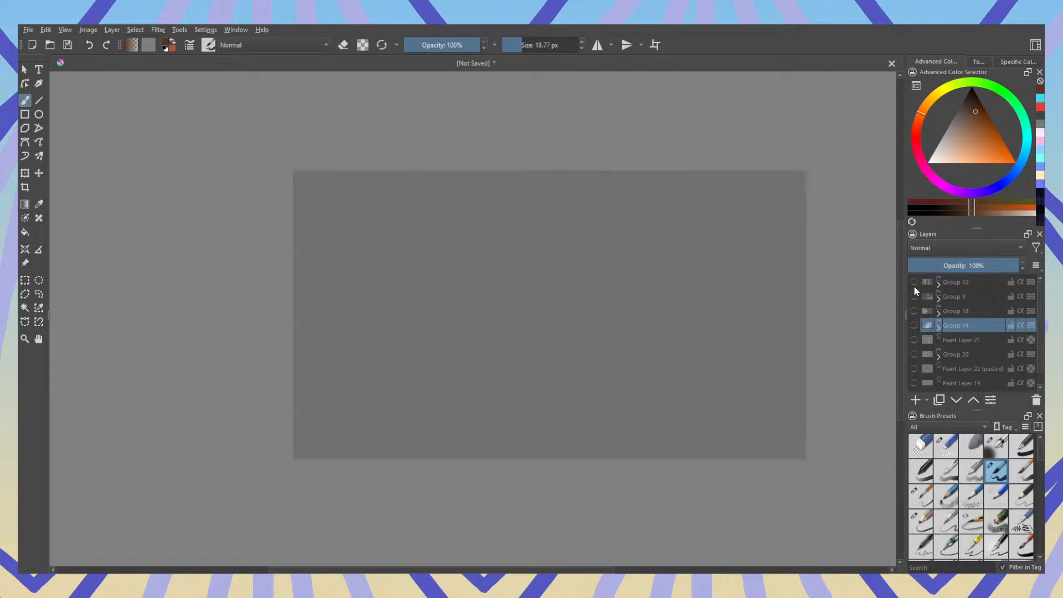
Step: View the Group 14 scene, switch to the Group 10 corridor, and sample the dark brown beside its third vertical line
{"action": "left_click", "coordinate": [914, 325]}
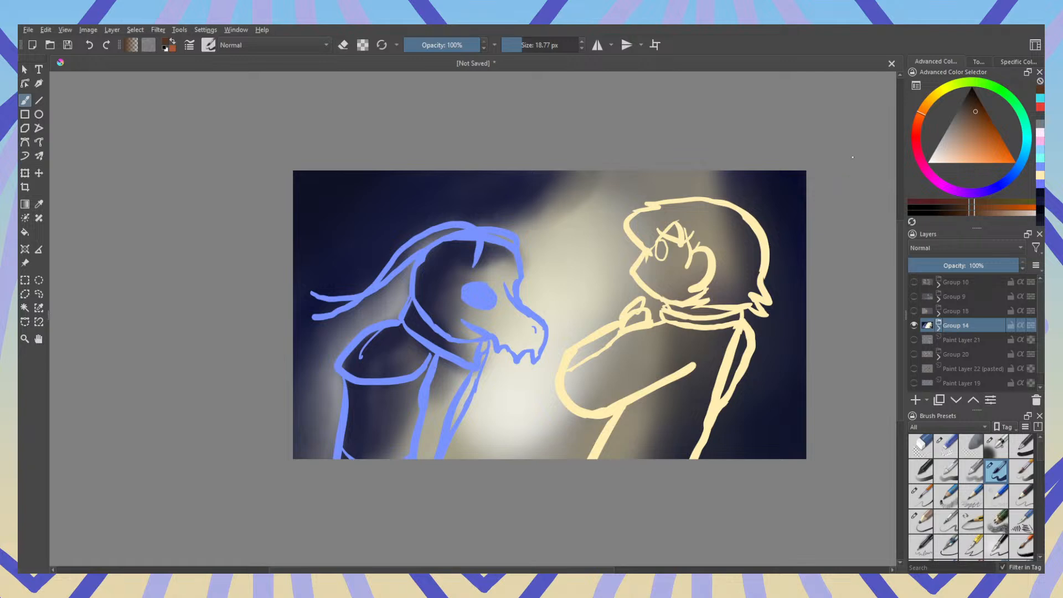
{"action": "left_click", "coordinate": [915, 326]}
{"action": "left_click", "coordinate": [915, 282]}
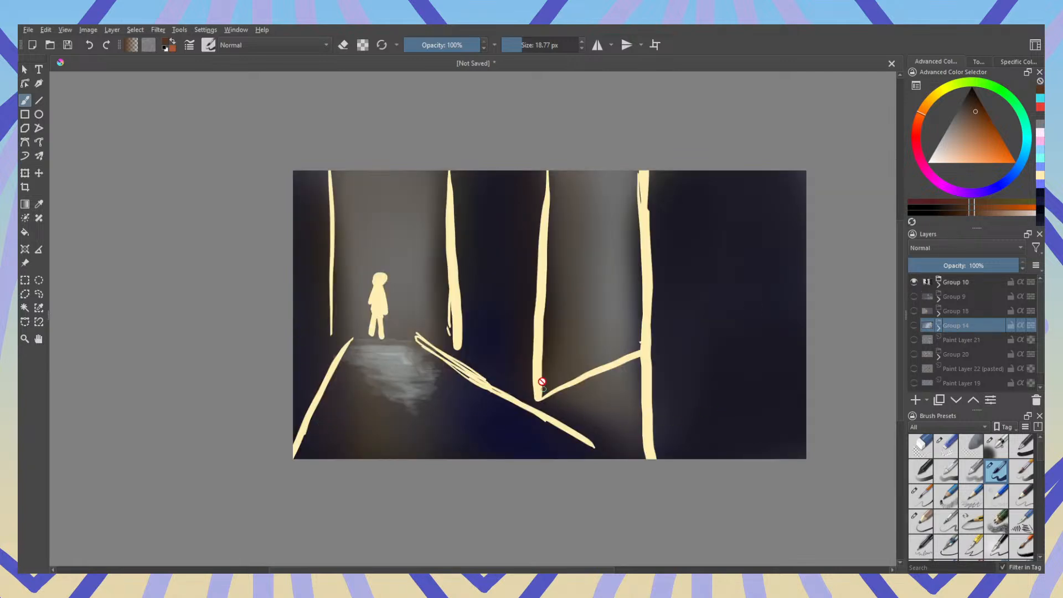
{"action": "scroll", "coordinate": [565, 360], "scroll_direction": "up", "scroll_amount": 8}
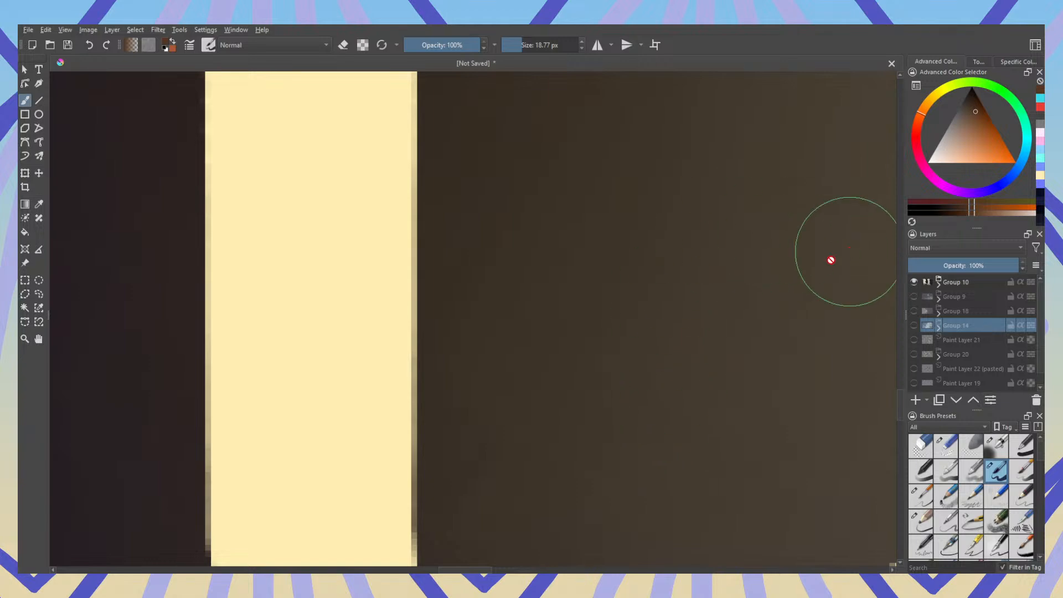
{"action": "left_click", "coordinate": [574, 376], "text": "ctrl"}
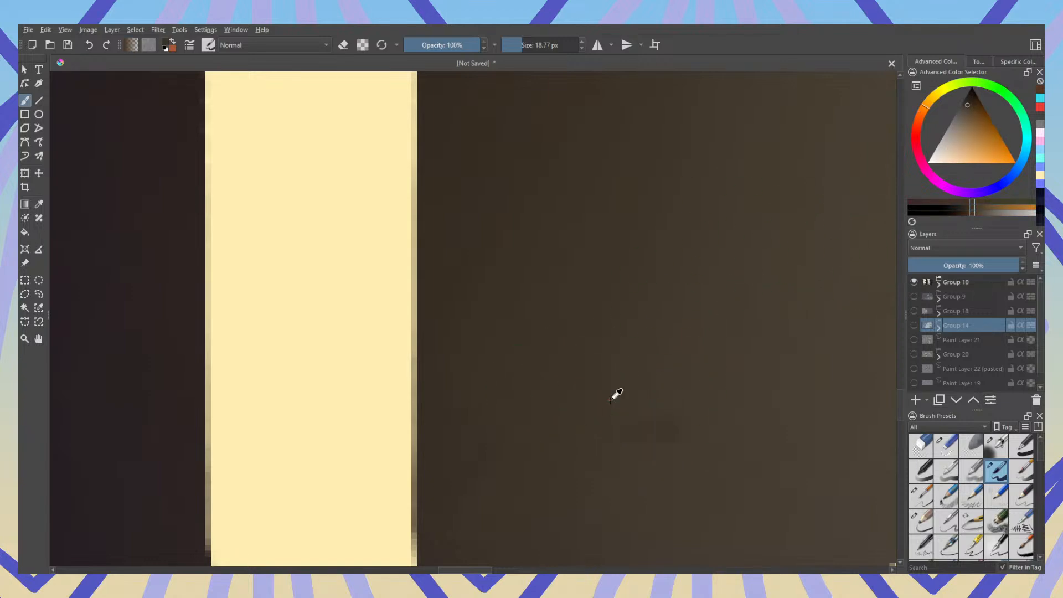
{"action": "left_click", "coordinate": [622, 357], "text": "ctrl"}
{"action": "scroll", "coordinate": [543, 237], "scroll_direction": "down", "scroll_amount": 8}
{"action": "scroll", "coordinate": [544, 271], "scroll_direction": "down", "scroll_amount": 2}
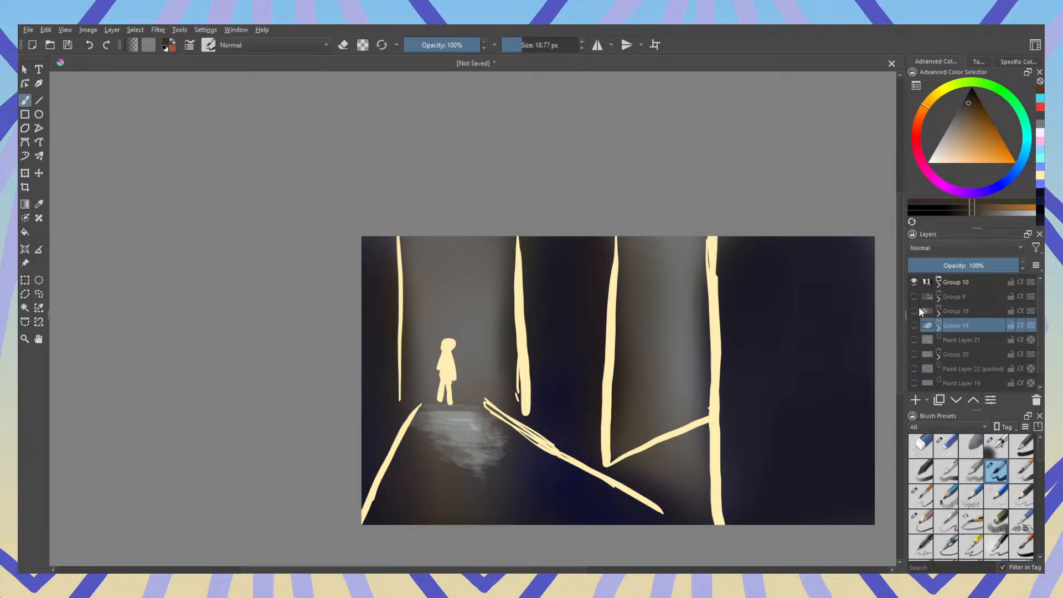
Step: Compare the Group 10 corridor with the Group 18 and Group 9 scenes, leaving only Group 10 visible
{"action": "left_click", "coordinate": [914, 311]}
{"action": "left_click", "coordinate": [914, 281]}
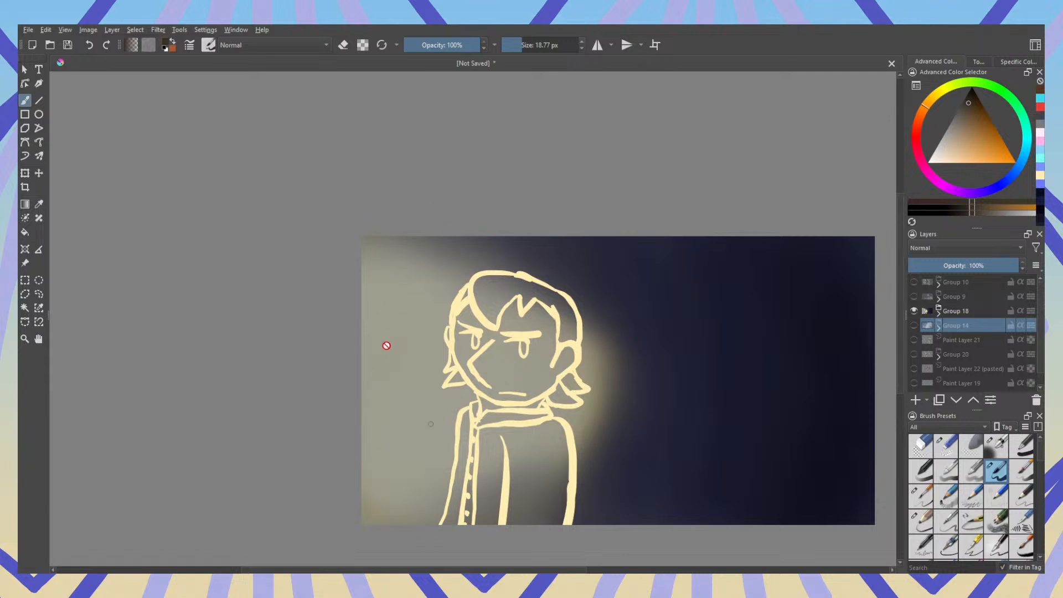
{"action": "left_click", "coordinate": [914, 311]}
{"action": "left_click", "coordinate": [915, 297]}
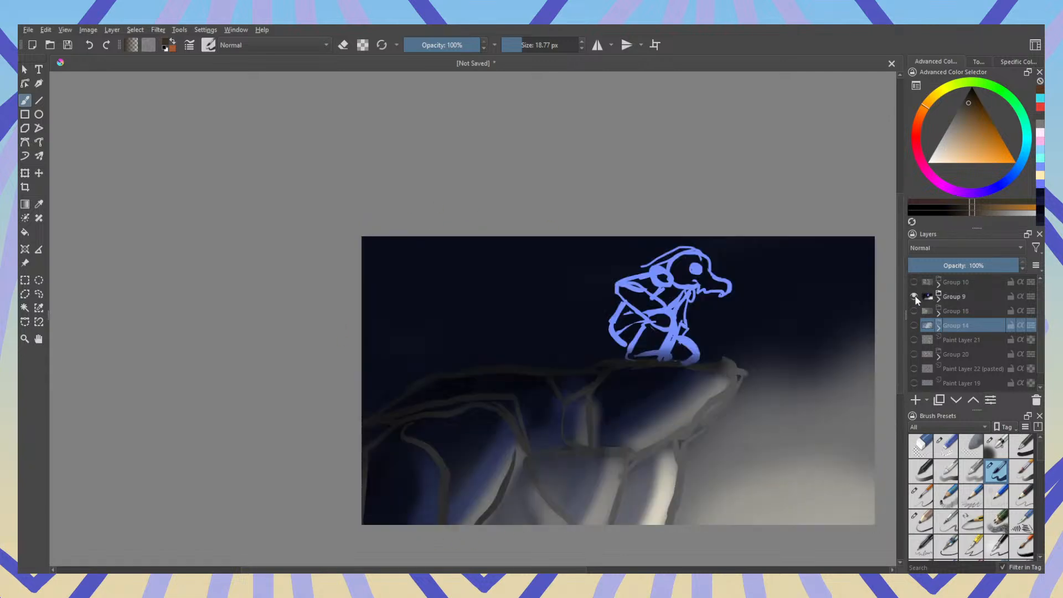
{"action": "left_click", "coordinate": [915, 297]}
{"action": "left_click", "coordinate": [915, 282]}
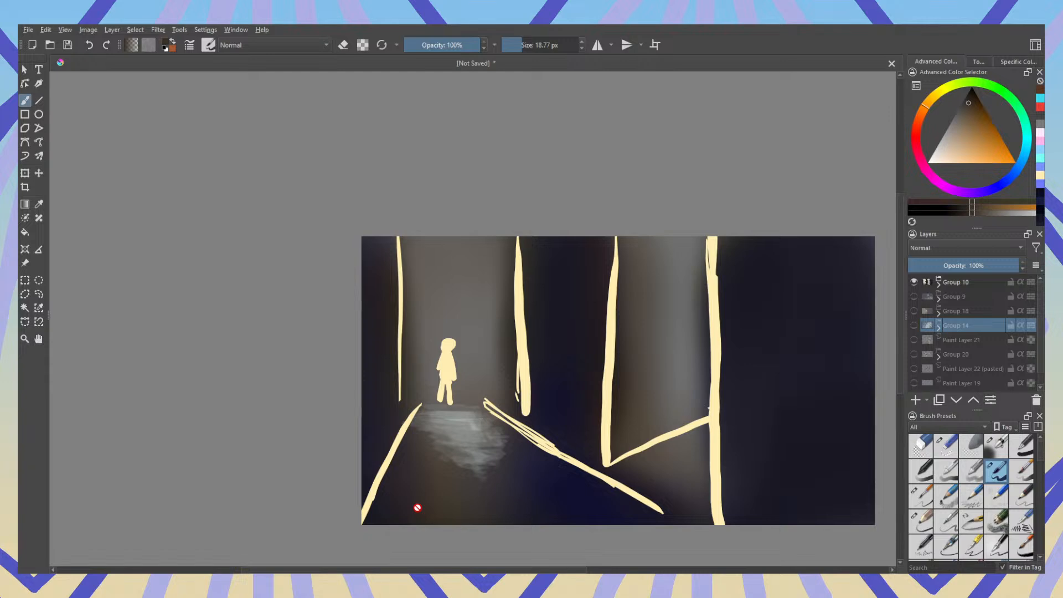
Step: Inspect the Group 10 corridor's lighting up close, and sample the floor's dark blue and dark brown, keeping the brown as the foreground colour
{"action": "scroll", "coordinate": [441, 292], "scroll_direction": "up", "scroll_amount": 8}
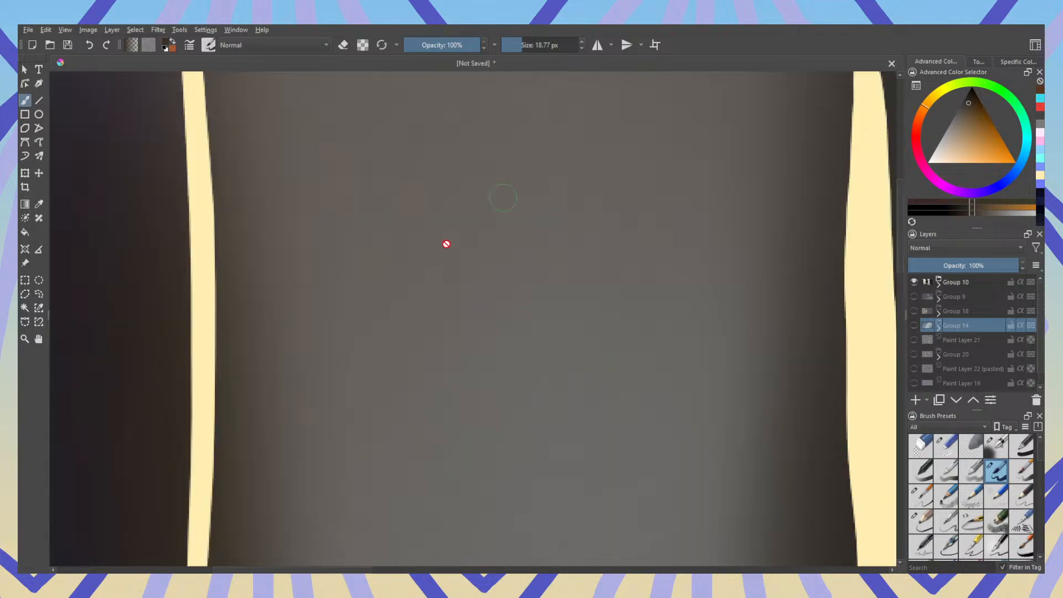
{"action": "scroll", "coordinate": [474, 413], "scroll_direction": "down", "scroll_amount": 8}
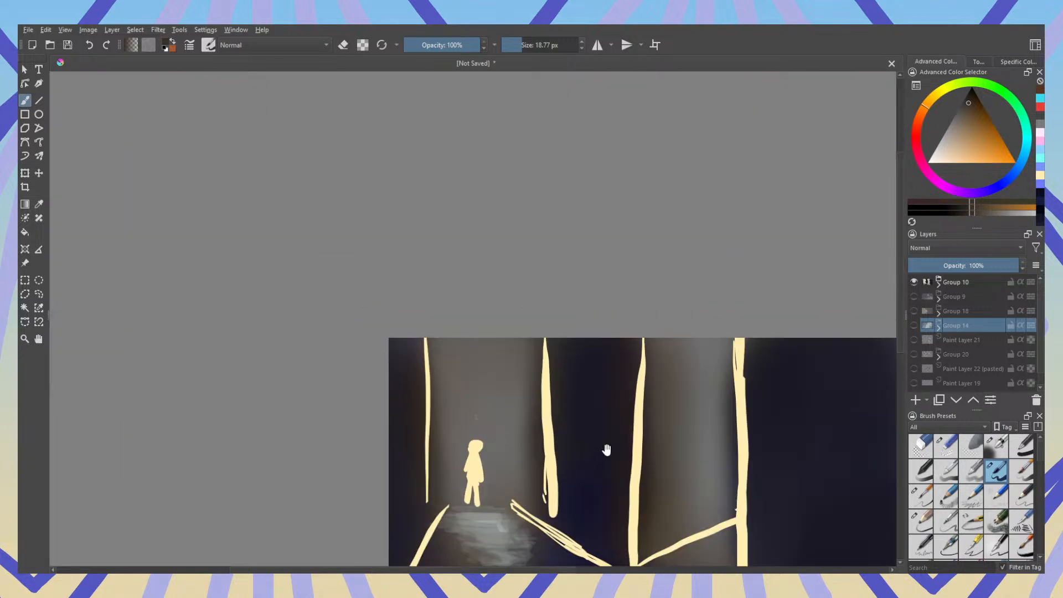
{"action": "left_click_drag", "start_coordinate": [607, 450], "coordinate": [598, 335]}
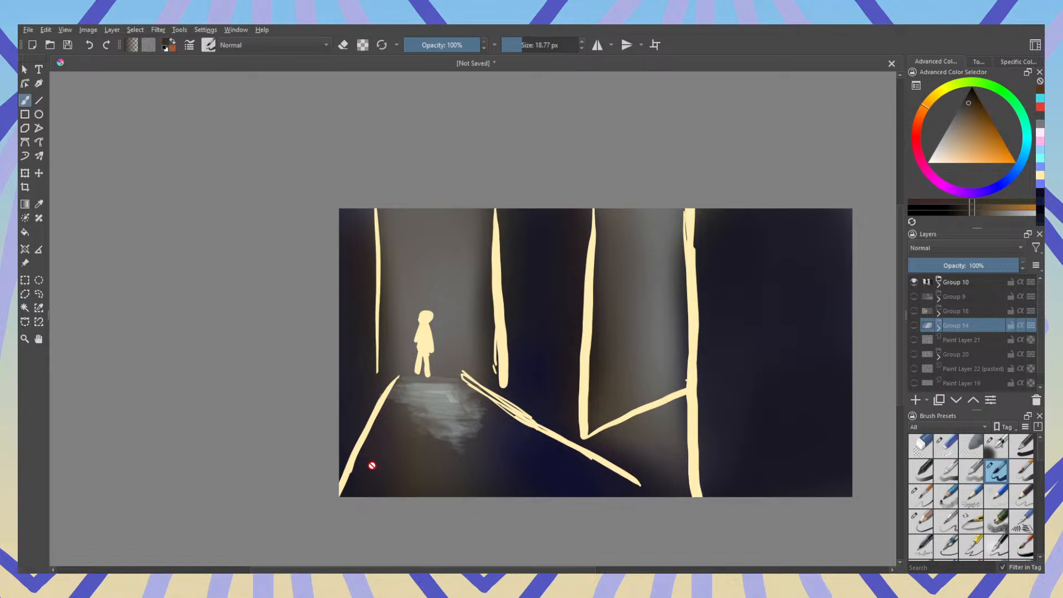
{"action": "scroll", "coordinate": [399, 471], "scroll_direction": "up", "scroll_amount": 2}
{"action": "scroll", "coordinate": [399, 473], "scroll_direction": "down", "scroll_amount": 4}
{"action": "scroll", "coordinate": [497, 406], "scroll_direction": "up", "scroll_amount": 2}
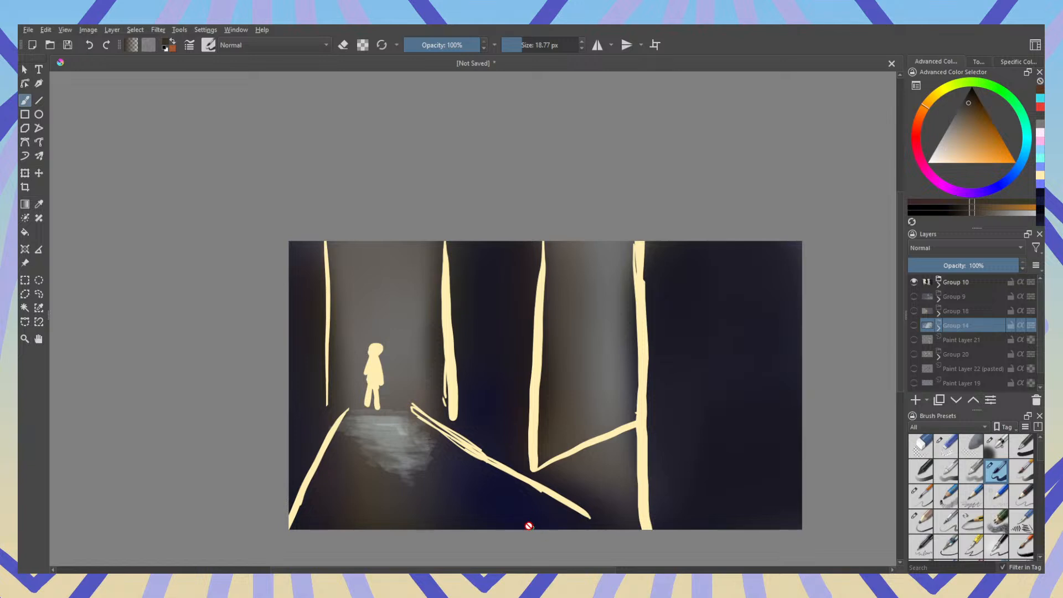
{"action": "left_click", "coordinate": [497, 498], "text": "ctrl"}
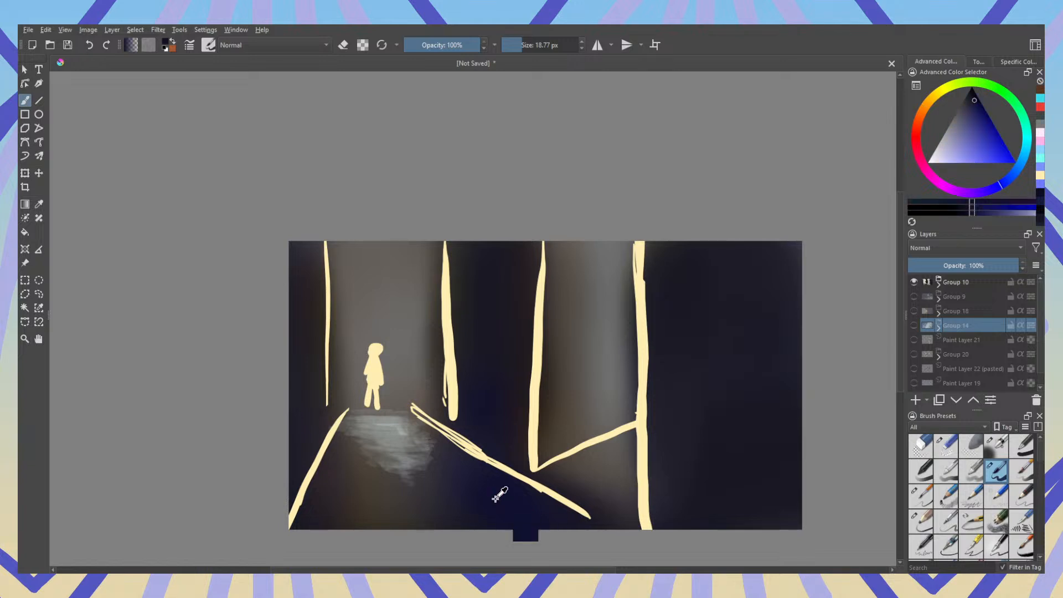
{"action": "left_click", "coordinate": [362, 499], "text": "ctrl"}
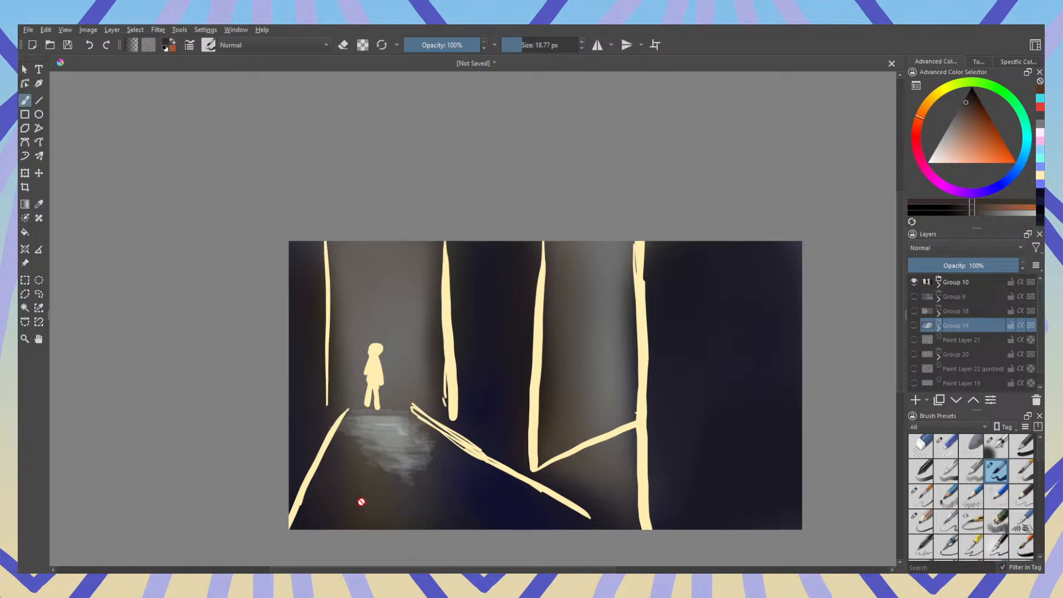
Step: Alternate between the Group 10 corridor and the Group 9 creature scene, leaving only Group 10 visible
{"action": "left_click", "coordinate": [915, 282]}
{"action": "left_click", "coordinate": [914, 297]}
{"action": "left_click", "coordinate": [915, 282]}
{"action": "left_click", "coordinate": [915, 297]}
{"action": "left_click", "coordinate": [914, 282]}
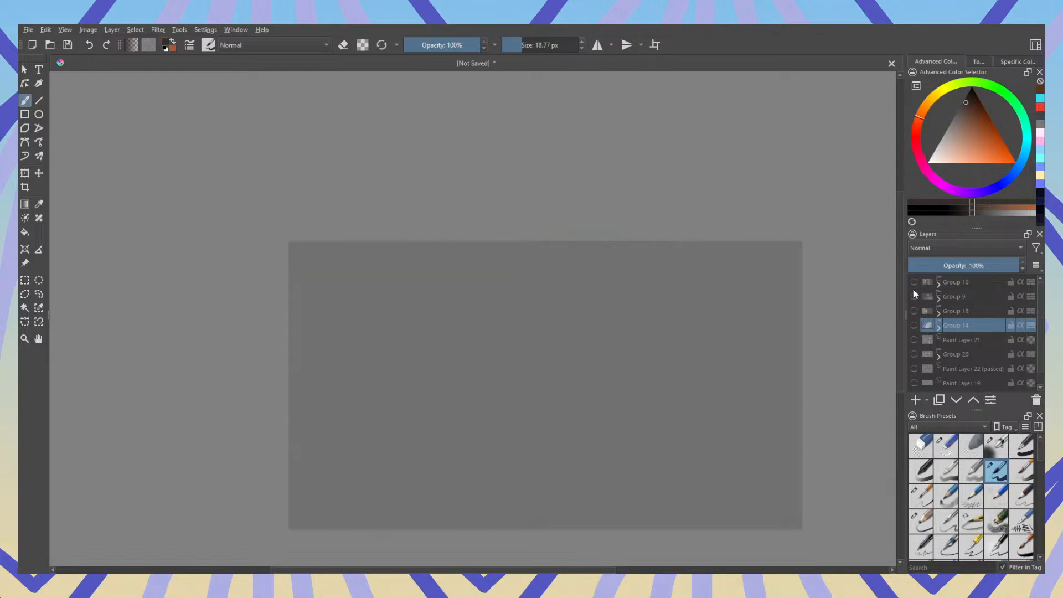
{"action": "left_click", "coordinate": [915, 297]}
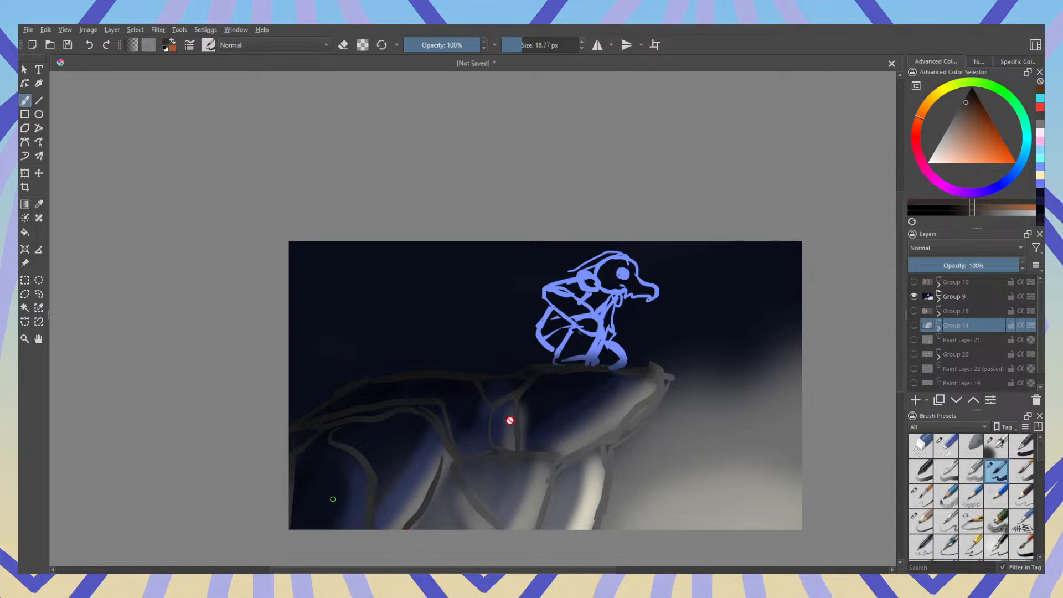
{"action": "left_click", "coordinate": [915, 297]}
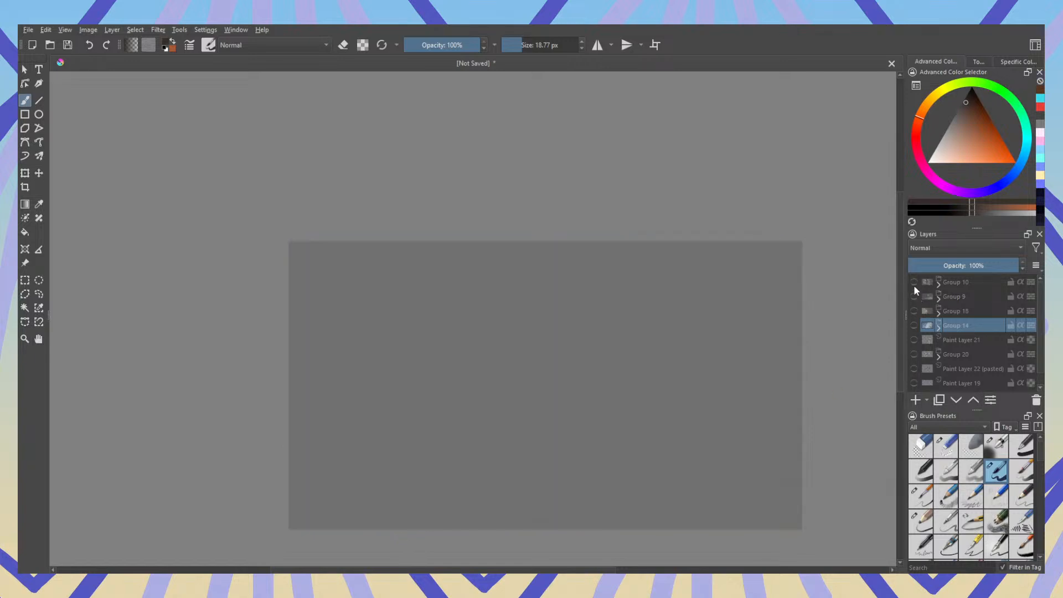
{"action": "left_click", "coordinate": [914, 283]}
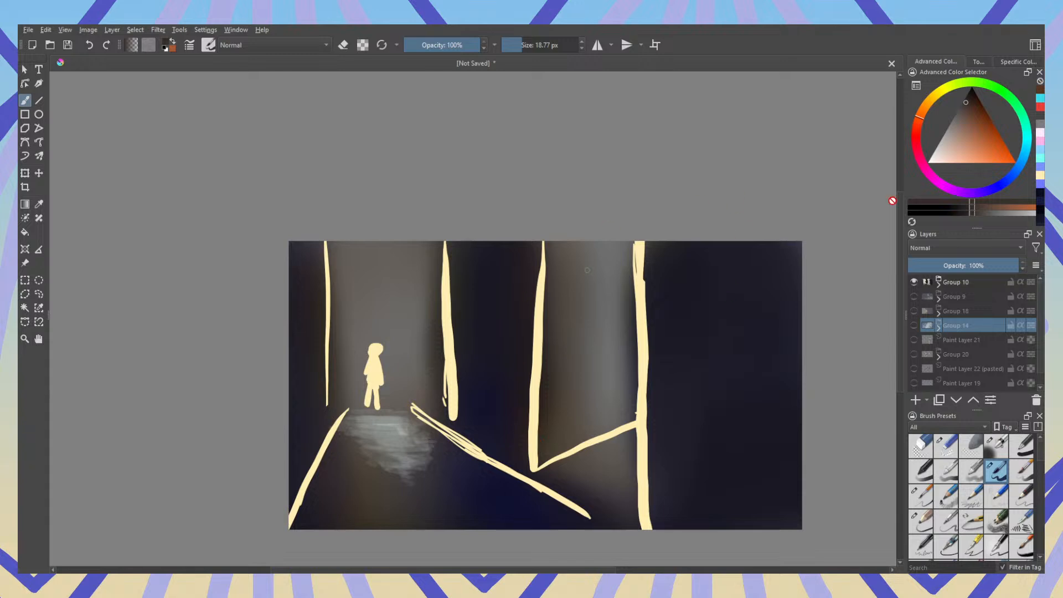
Step: View the scenes in Group 18, Group 14 and Group 9 in turn, and return to the Group 10 corridor
{"action": "left_click", "coordinate": [915, 282]}
{"action": "left_click", "coordinate": [915, 312]}
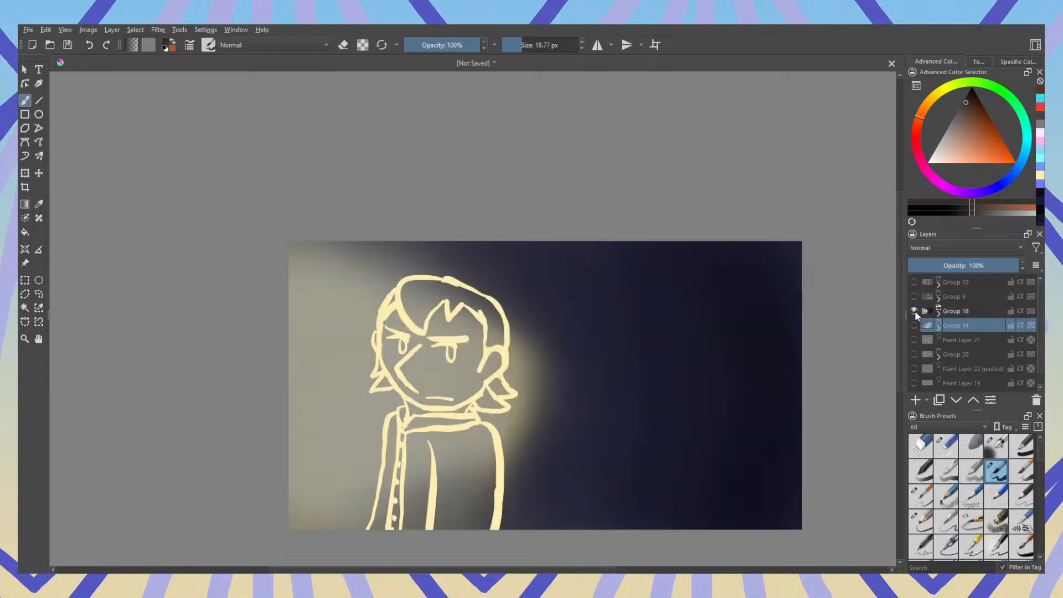
{"action": "left_click", "coordinate": [914, 311]}
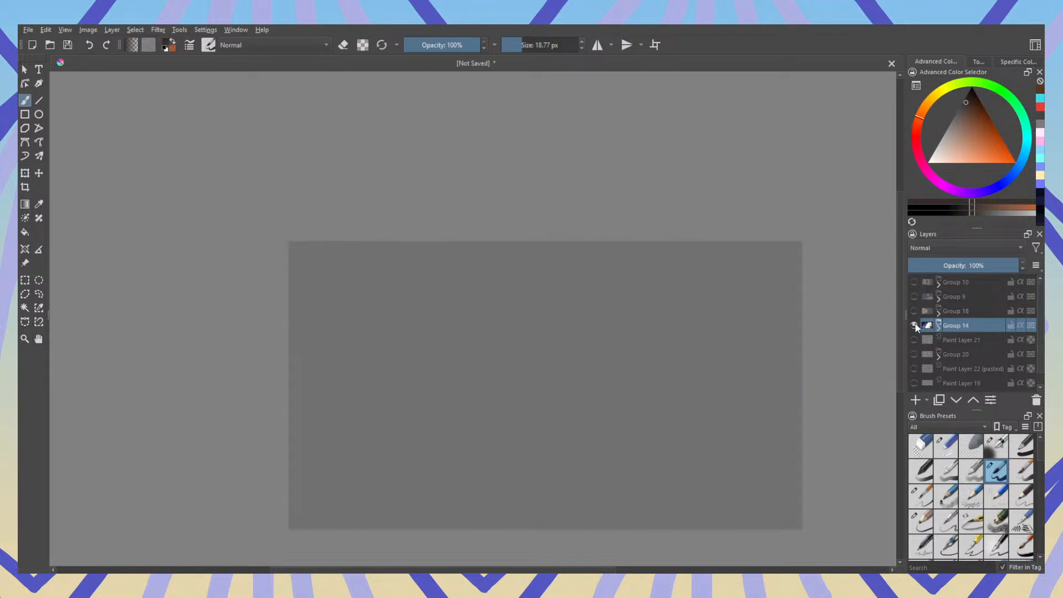
{"action": "left_click", "coordinate": [915, 325]}
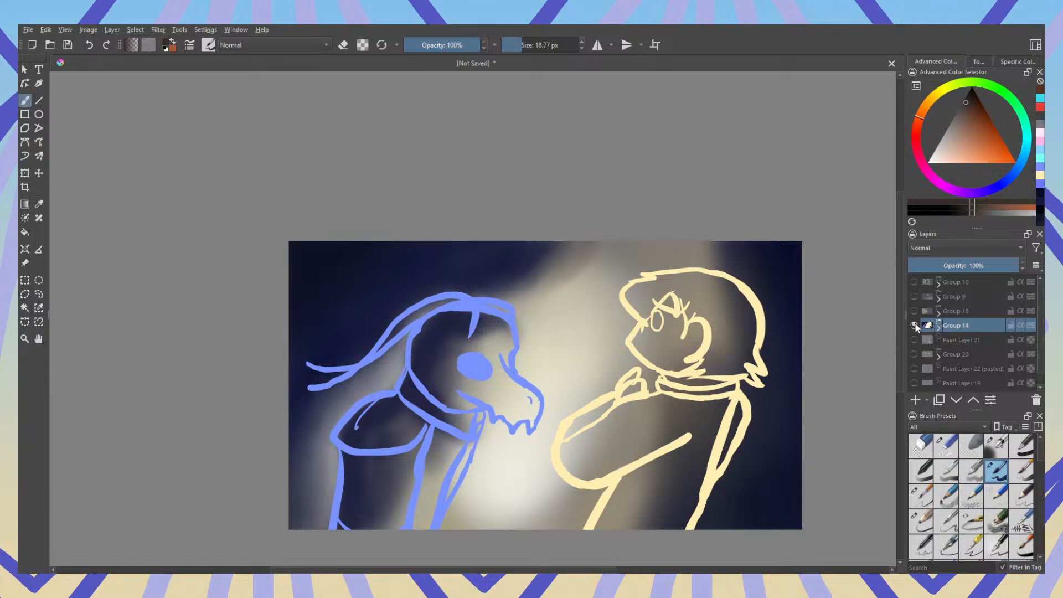
{"action": "left_click", "coordinate": [915, 326]}
{"action": "left_click", "coordinate": [914, 297]}
{"action": "left_click", "coordinate": [914, 297]}
{"action": "left_click", "coordinate": [914, 283]}
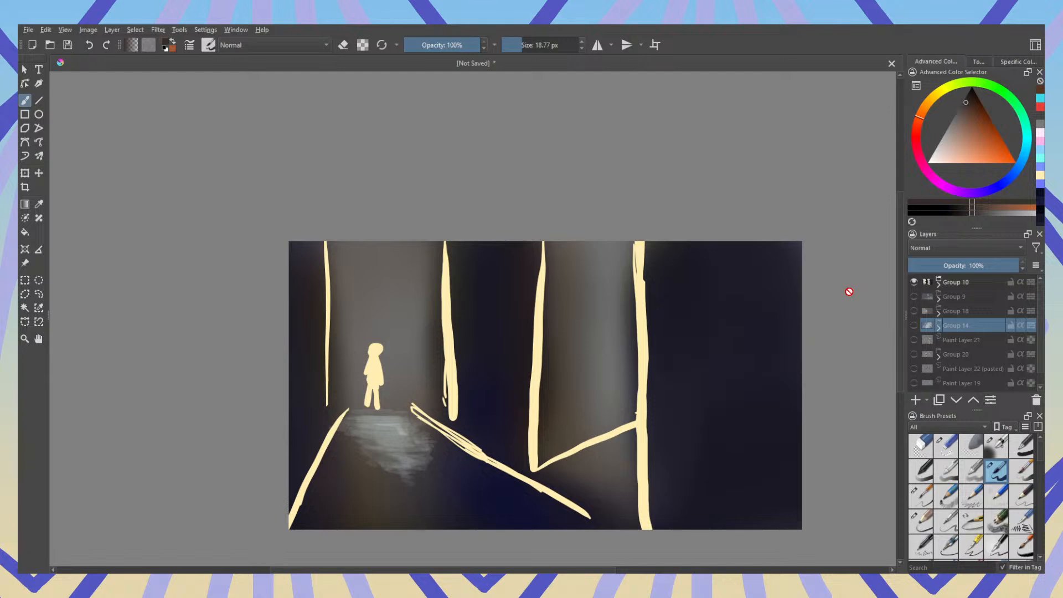
Step: Hide the Group 10 corridor and alternate between the Group 9 and Group 18 scenes, leaving only Group 18 visible
{"action": "left_click", "coordinate": [914, 282]}
{"action": "left_click", "coordinate": [914, 297]}
{"action": "left_click", "coordinate": [914, 297]}
{"action": "left_click", "coordinate": [914, 311]}
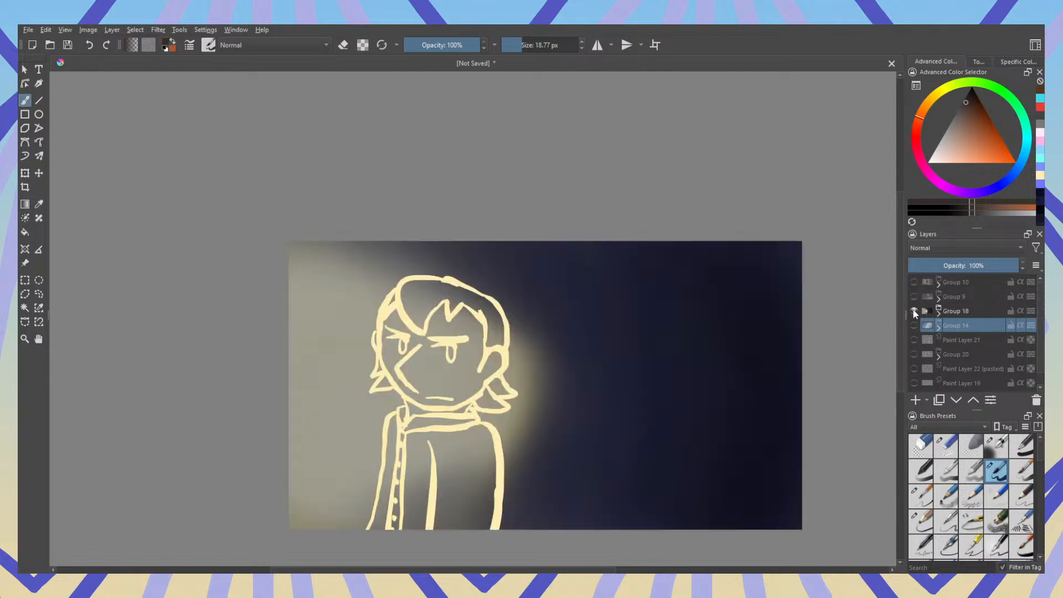
{"action": "left_click", "coordinate": [914, 310]}
{"action": "left_click", "coordinate": [914, 297]}
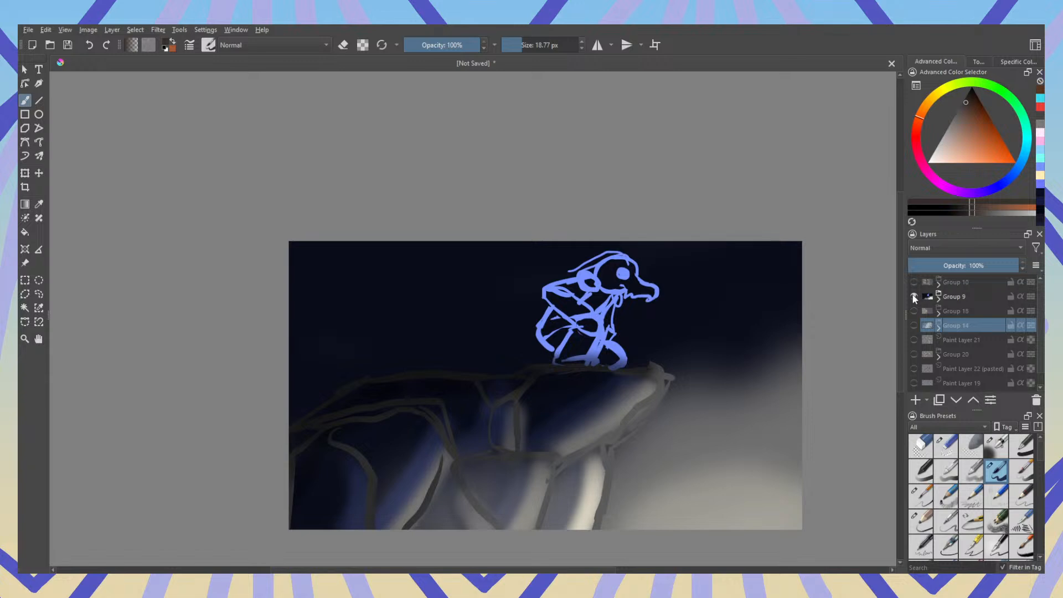
{"action": "left_click", "coordinate": [914, 297]}
{"action": "left_click", "coordinate": [914, 311]}
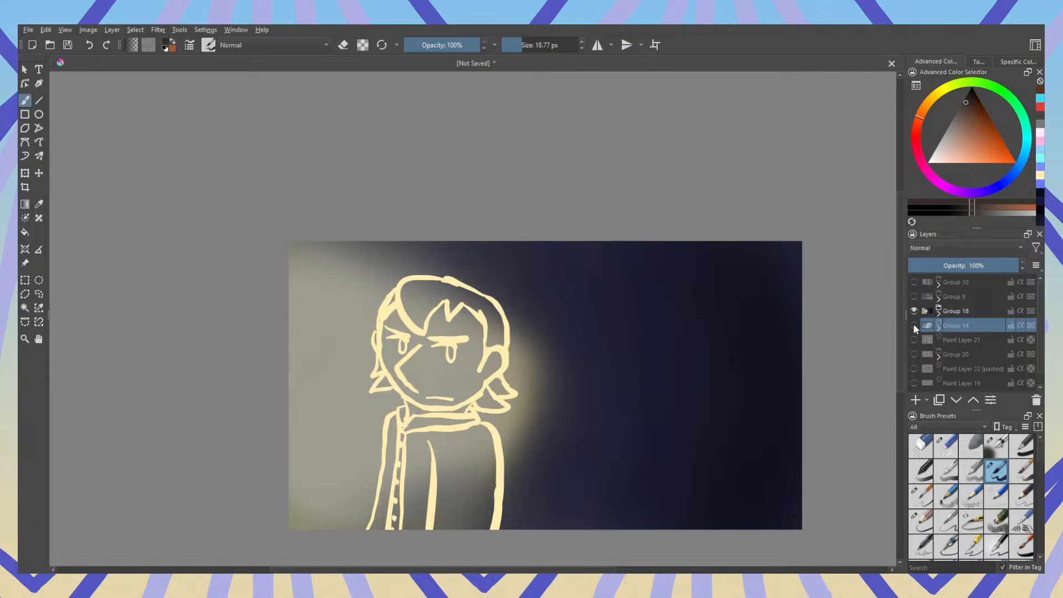
Step: View the scenes in Group 14, Group 10 and Group 9 one at a time, and return to the Group 18 scene
{"action": "left_click", "coordinate": [914, 325]}
{"action": "left_click", "coordinate": [914, 312]}
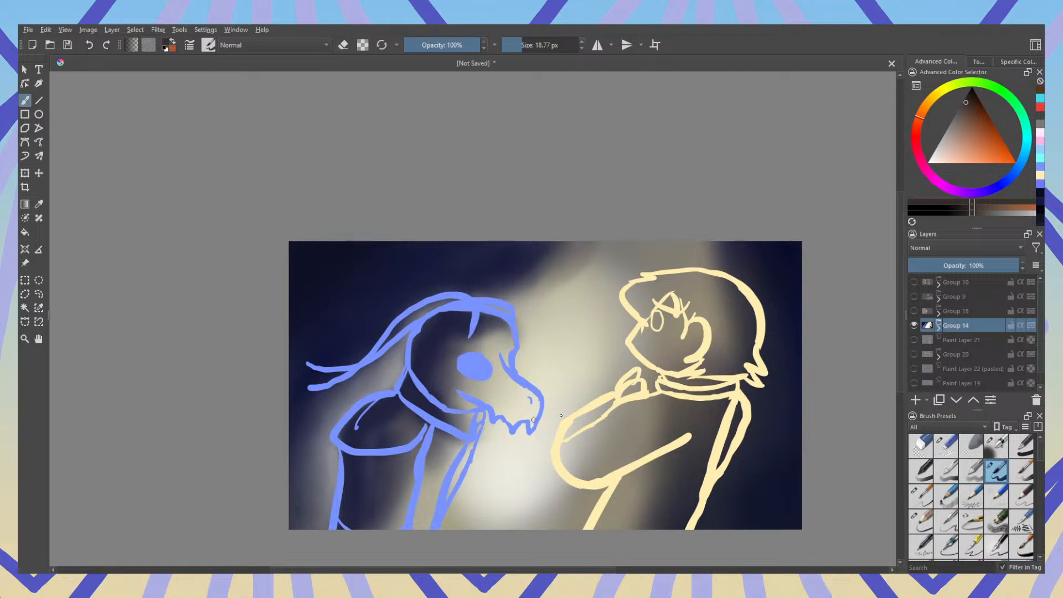
{"action": "left_click", "coordinate": [914, 326]}
{"action": "left_click", "coordinate": [914, 282]}
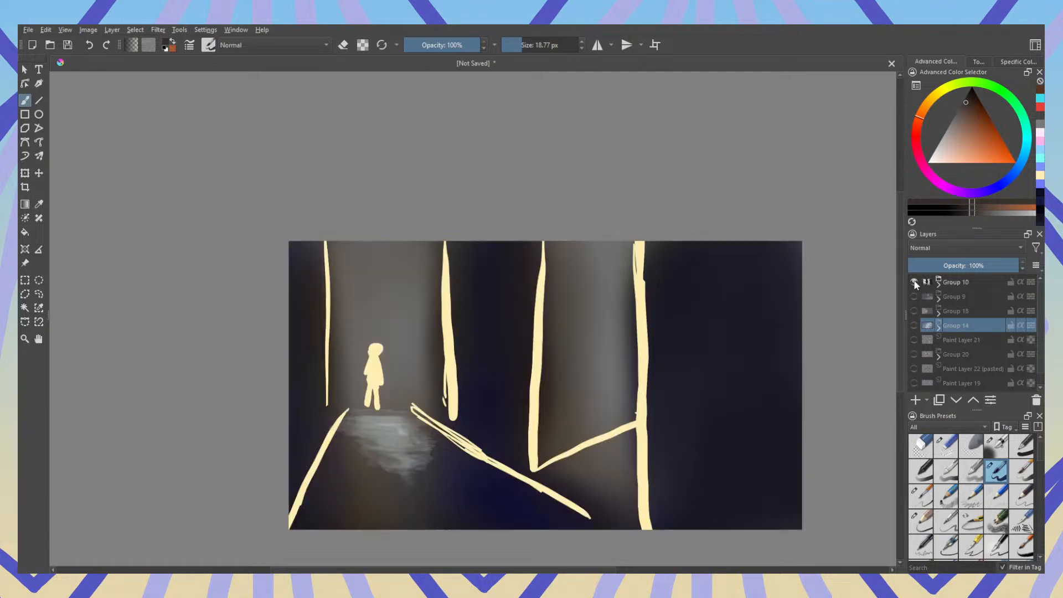
{"action": "left_click", "coordinate": [914, 282]}
{"action": "left_click", "coordinate": [915, 297]}
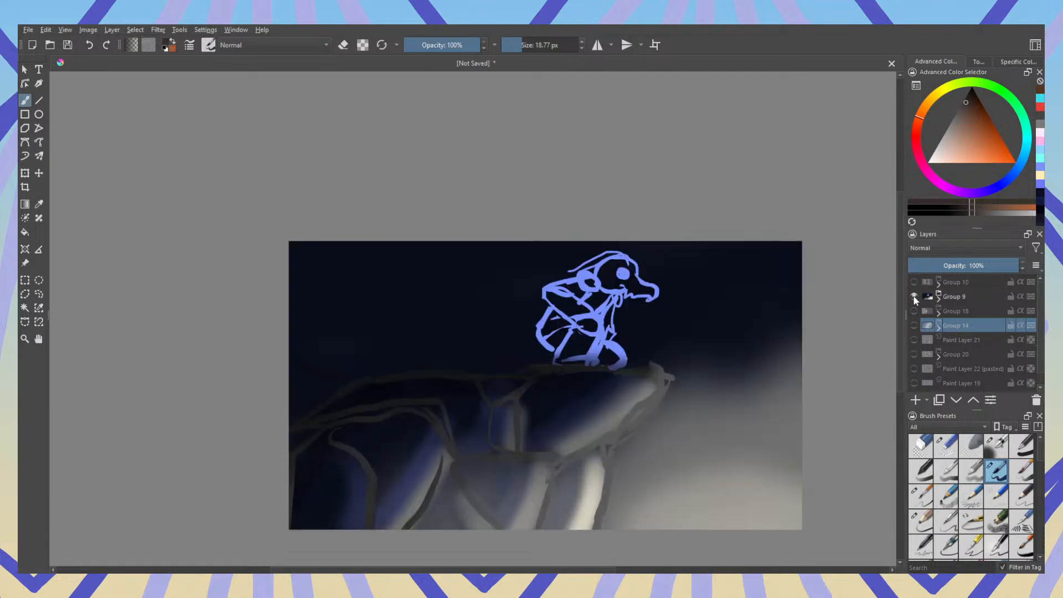
{"action": "left_click", "coordinate": [915, 297]}
{"action": "left_click", "coordinate": [914, 311]}
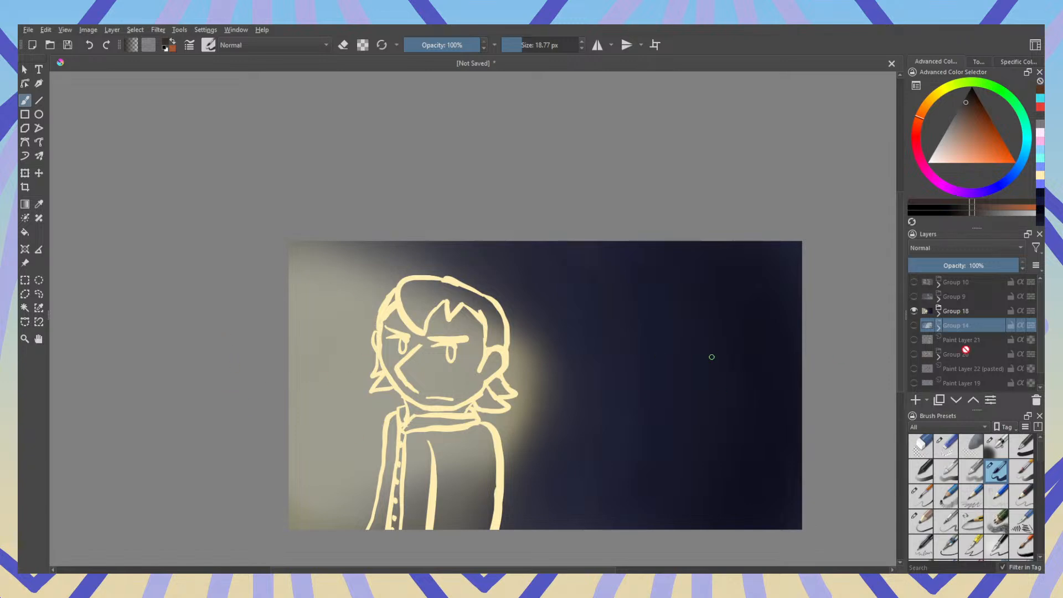
Step: Hide the Group 18 scene and view Group 14, Paint Layer 21 and Group 20 one at a time
{"action": "left_click", "coordinate": [915, 312]}
{"action": "left_click", "coordinate": [914, 326]}
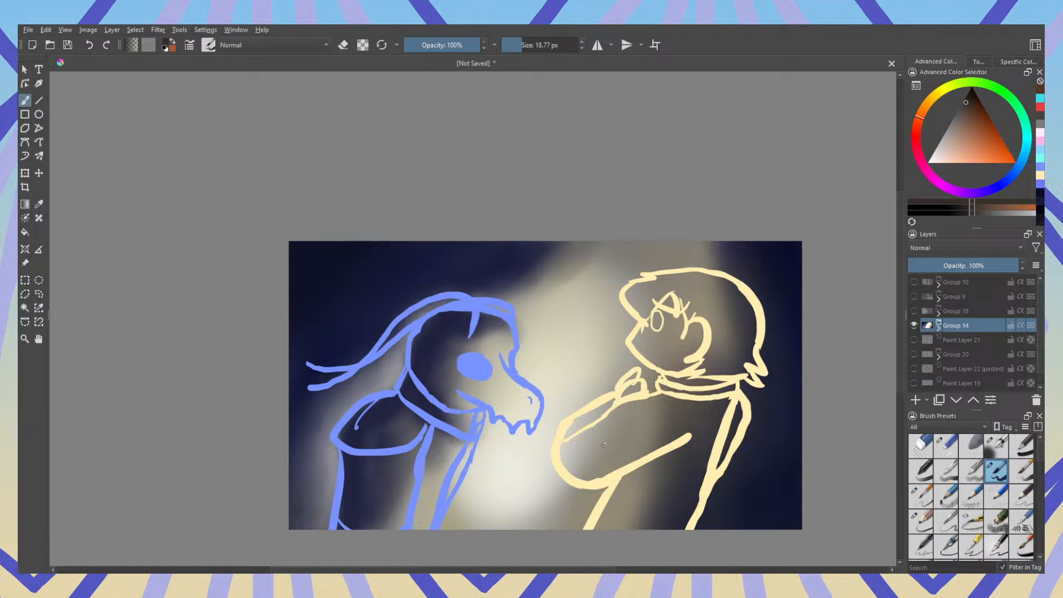
{"action": "left_click", "coordinate": [915, 331]}
{"action": "left_click", "coordinate": [915, 338]}
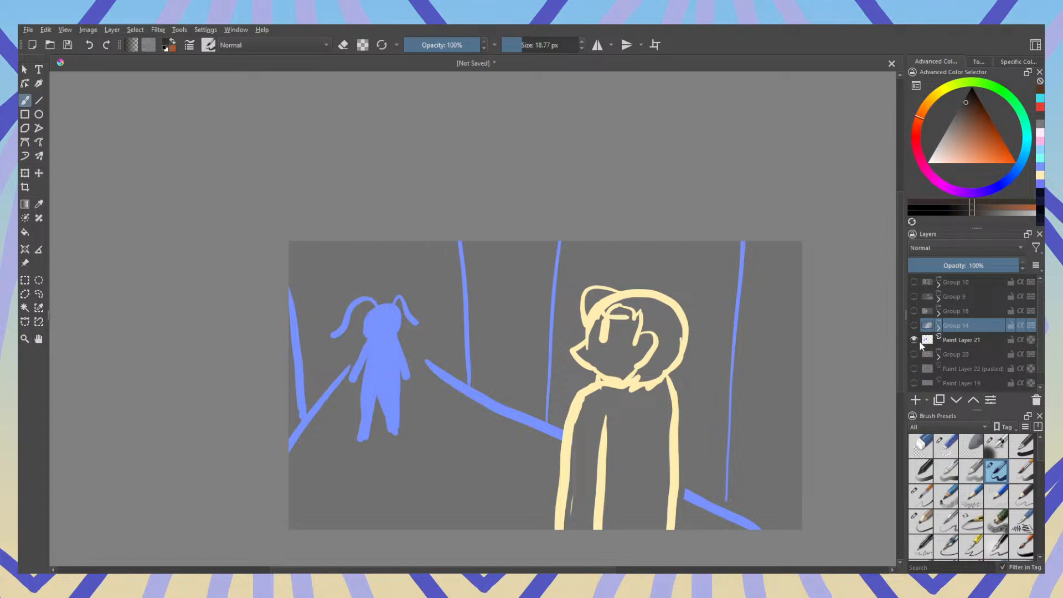
{"action": "left_click", "coordinate": [916, 340]}
{"action": "left_click", "coordinate": [917, 354]}
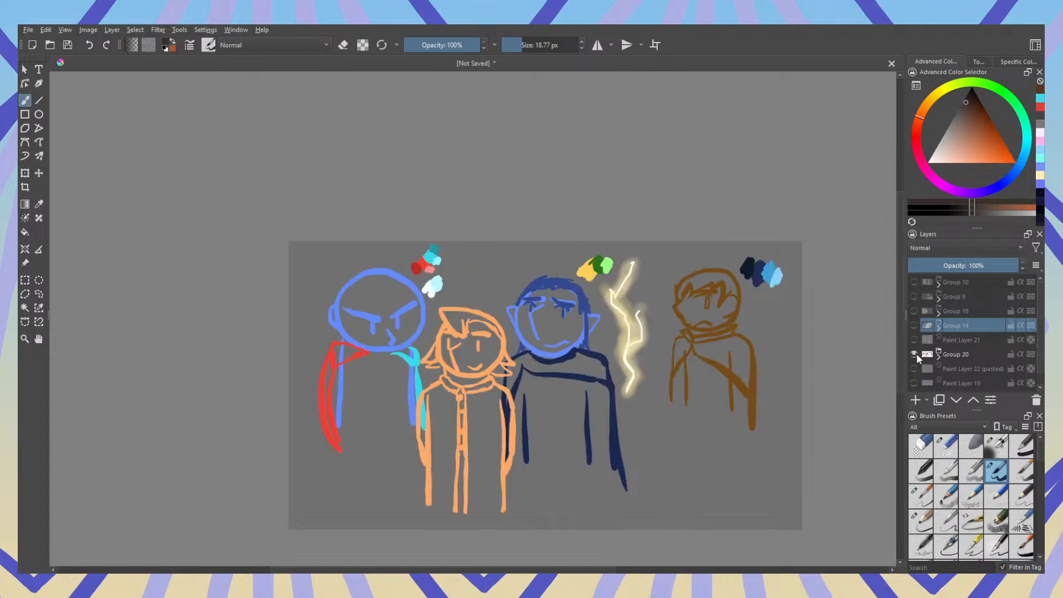
{"action": "left_click", "coordinate": [915, 354]}
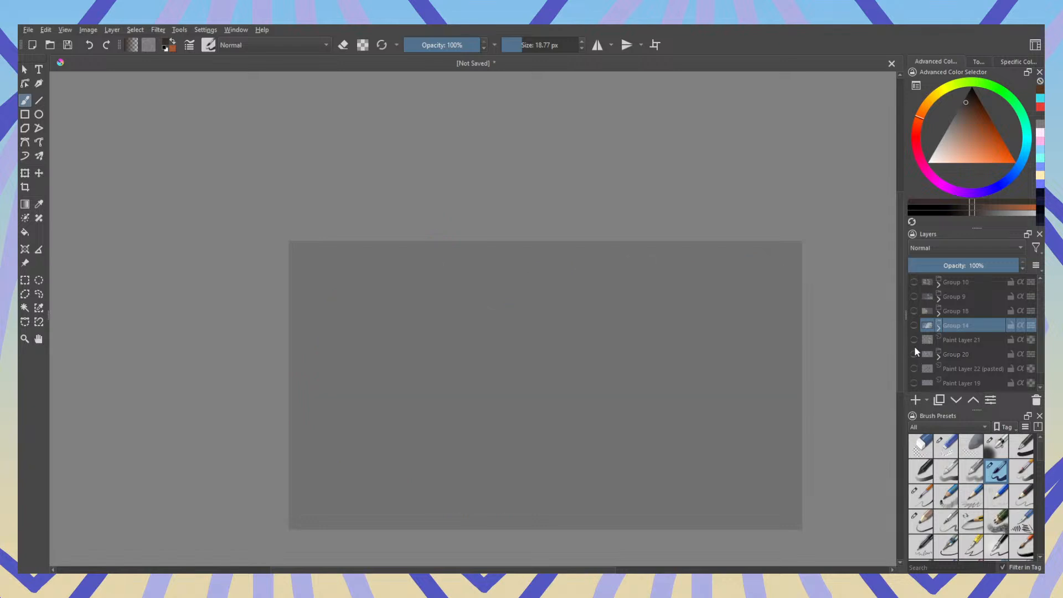
Step: Show the Group 14 scene again and inspect its two facing figures and lighting more closely
{"action": "left_click", "coordinate": [914, 325]}
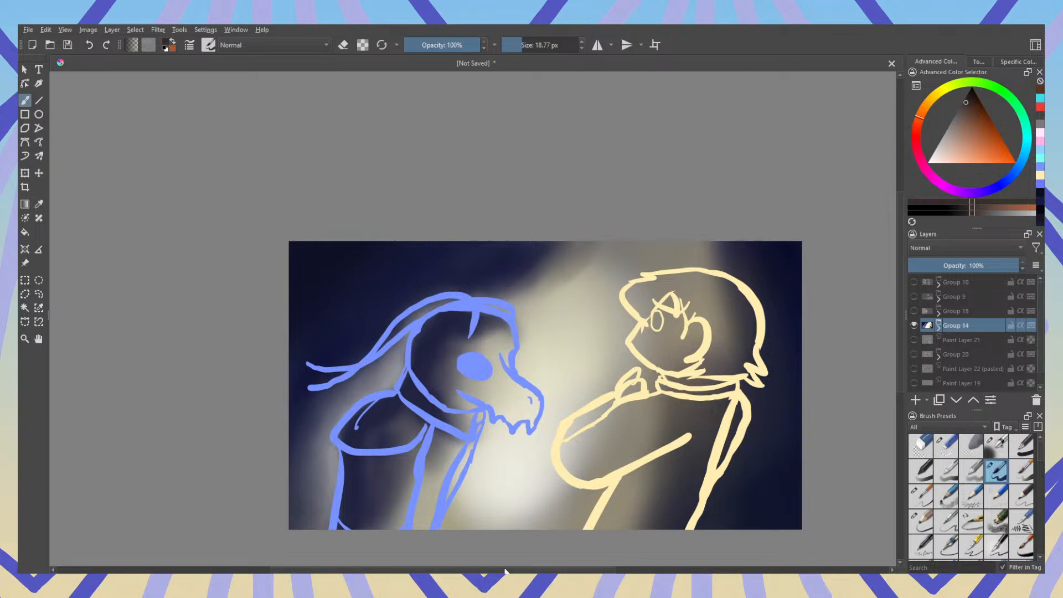
{"action": "left_click_drag", "start_coordinate": [269, 371], "coordinate": [213, 289]}
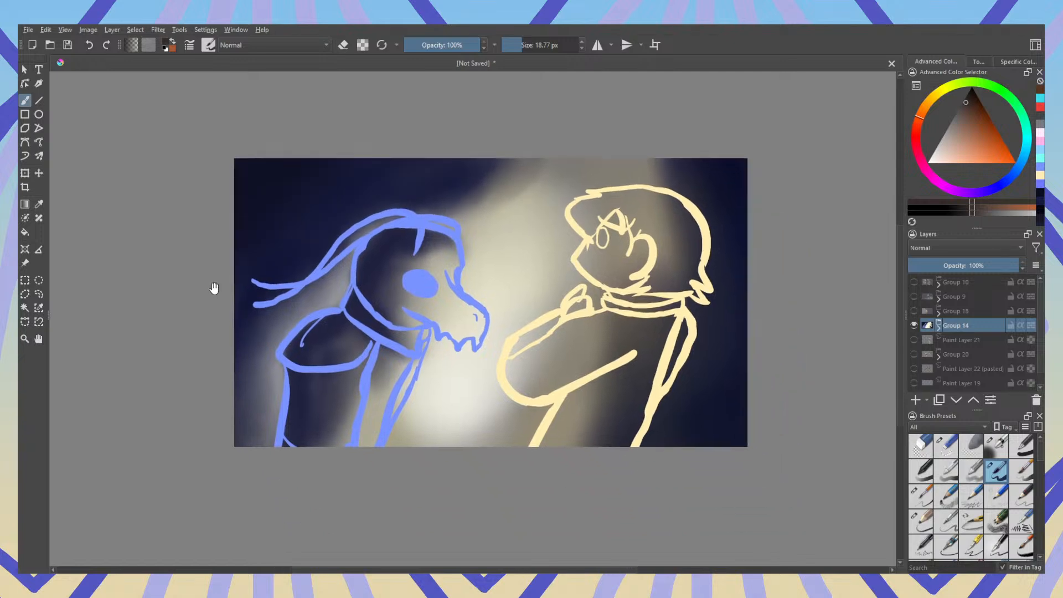
{"action": "scroll", "coordinate": [226, 297], "scroll_direction": "up", "scroll_amount": 1}
{"action": "left_click_drag", "start_coordinate": [220, 337], "coordinate": [123, 369]}
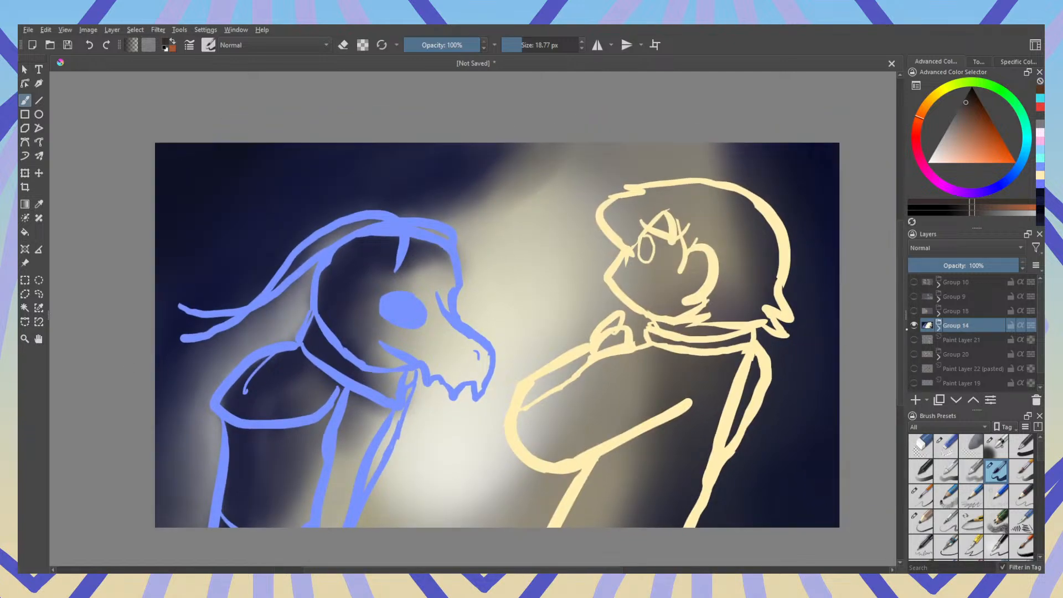
Step: Hide Group 14, toggle Paint Layer 22 (pasted) on and off, and show the Group 20 character line-up
{"action": "left_click", "coordinate": [914, 325]}
{"action": "left_click", "coordinate": [914, 368]}
{"action": "left_click", "coordinate": [914, 369]}
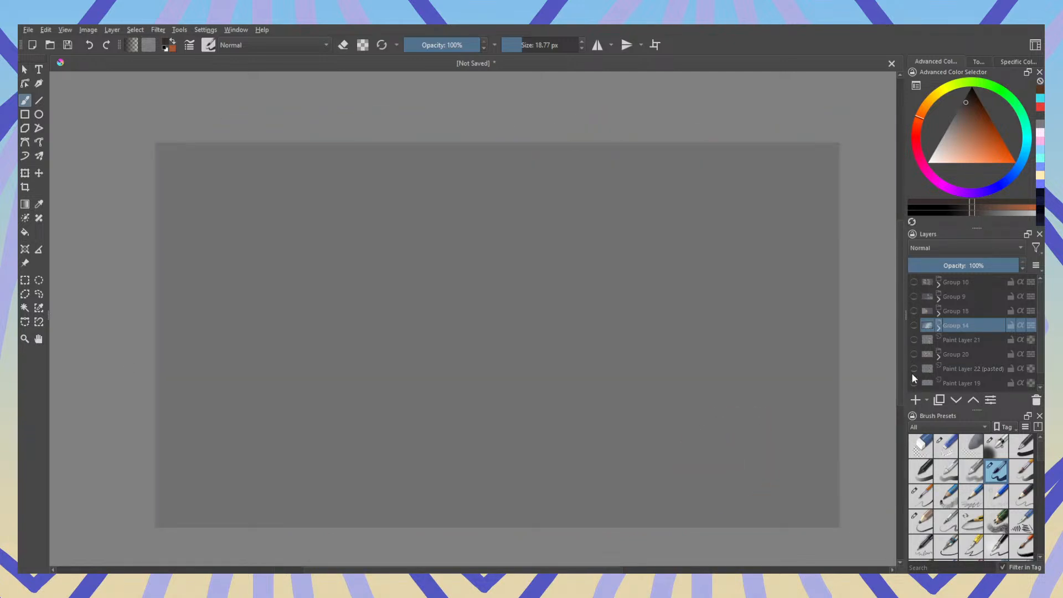
{"action": "left_click", "coordinate": [914, 368]}
{"action": "left_click", "coordinate": [914, 368]}
{"action": "left_click", "coordinate": [914, 354]}
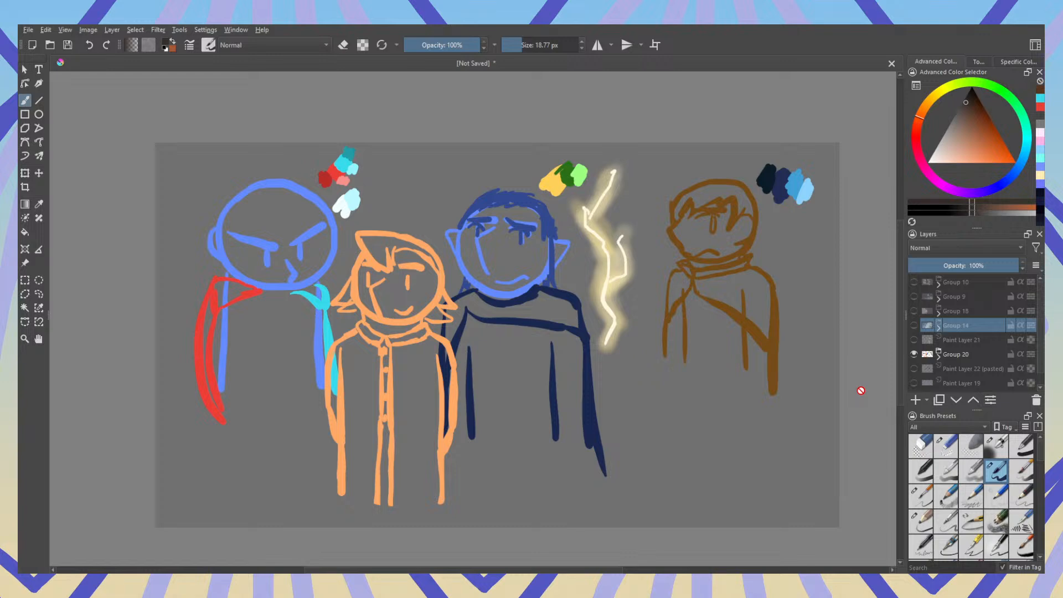
Step: Examine the pointy-eared blue figure, the glowing lightning bolt and the neighbouring characters in the Group 20 line-up
{"action": "scroll", "coordinate": [700, 239], "scroll_direction": "up", "scroll_amount": 3}
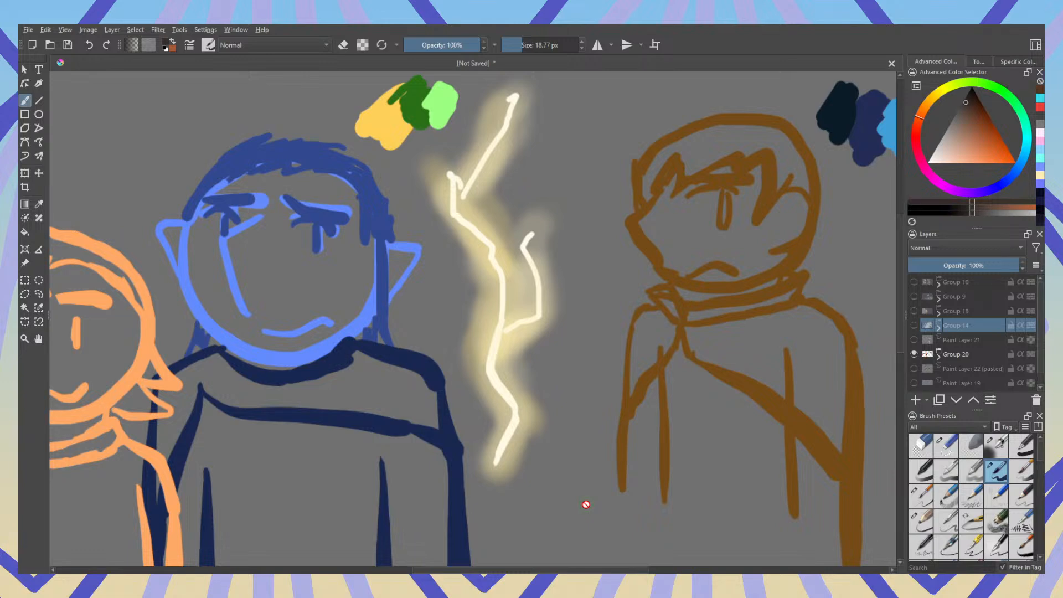
{"action": "scroll", "coordinate": [586, 504], "scroll_direction": "down", "scroll_amount": 5}
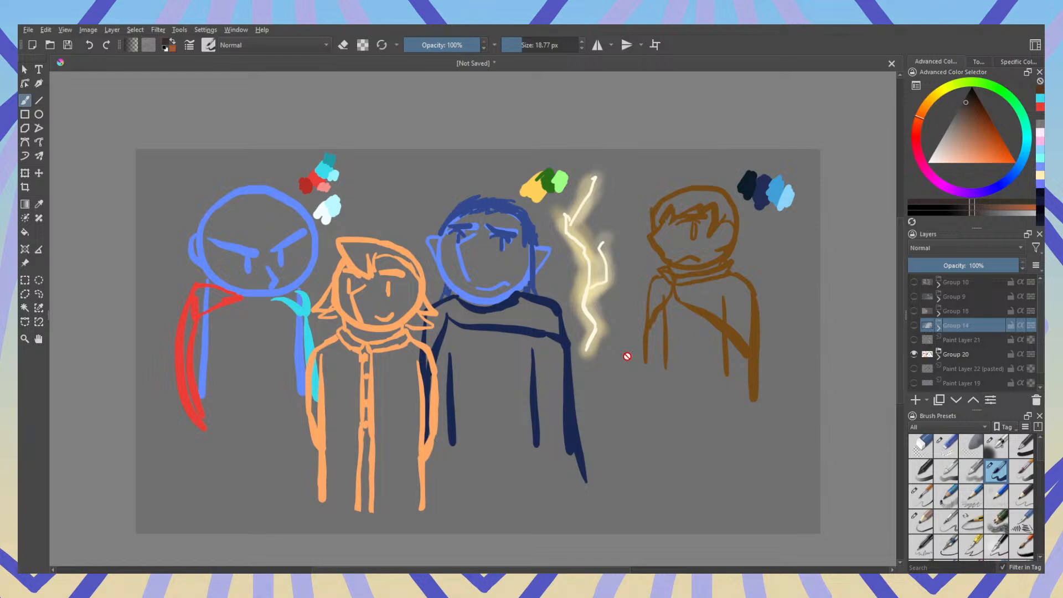
{"action": "scroll", "coordinate": [494, 255], "scroll_direction": "up", "scroll_amount": 3}
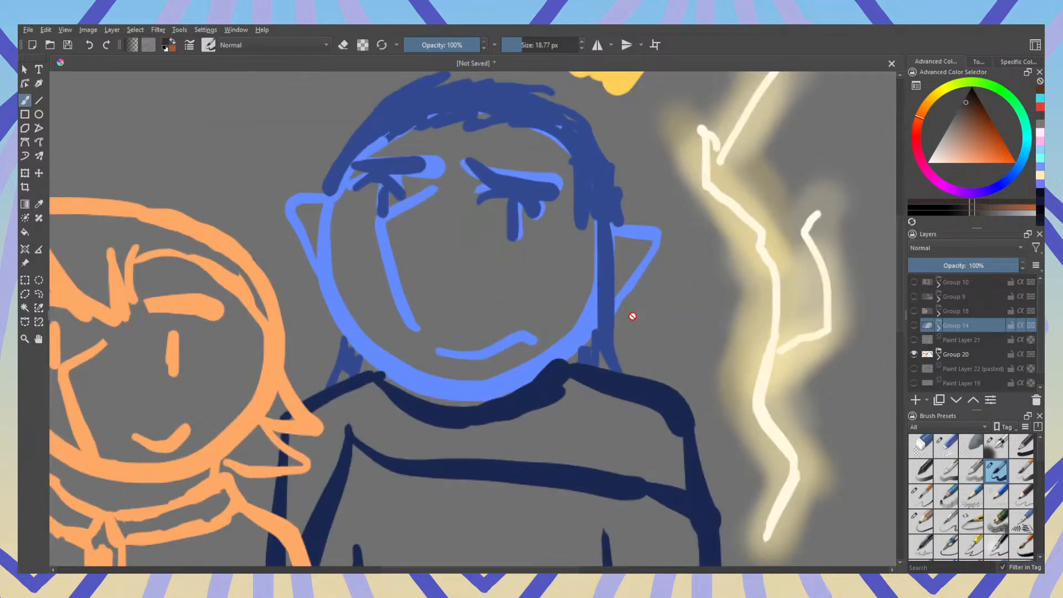
{"action": "left_click_drag", "start_coordinate": [667, 297], "coordinate": [553, 327]}
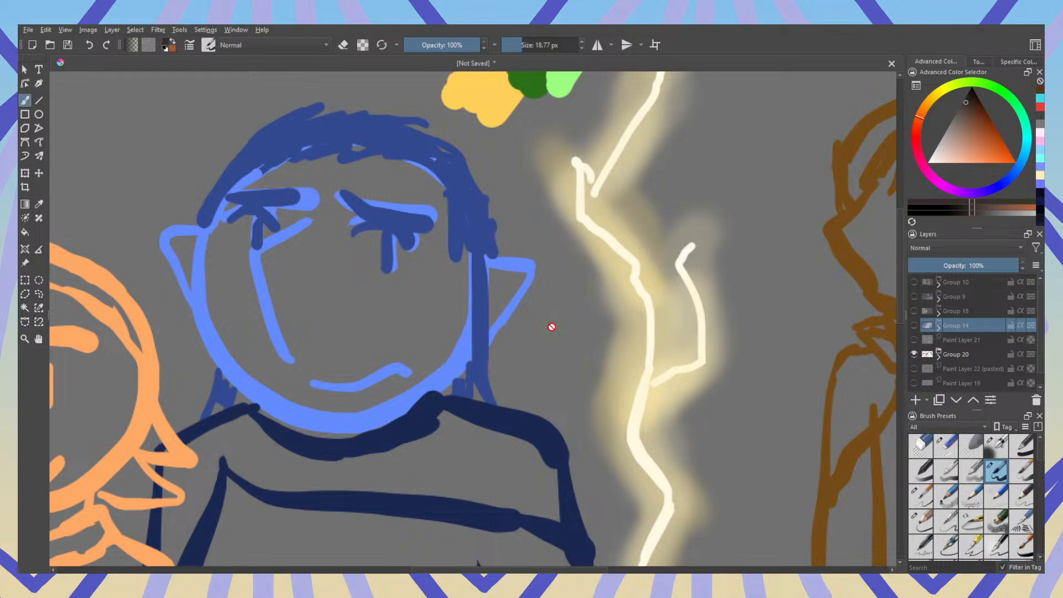
{"action": "scroll", "coordinate": [552, 326], "scroll_direction": "down", "scroll_amount": 3}
{"action": "left_click_drag", "start_coordinate": [564, 353], "coordinate": [570, 342]}
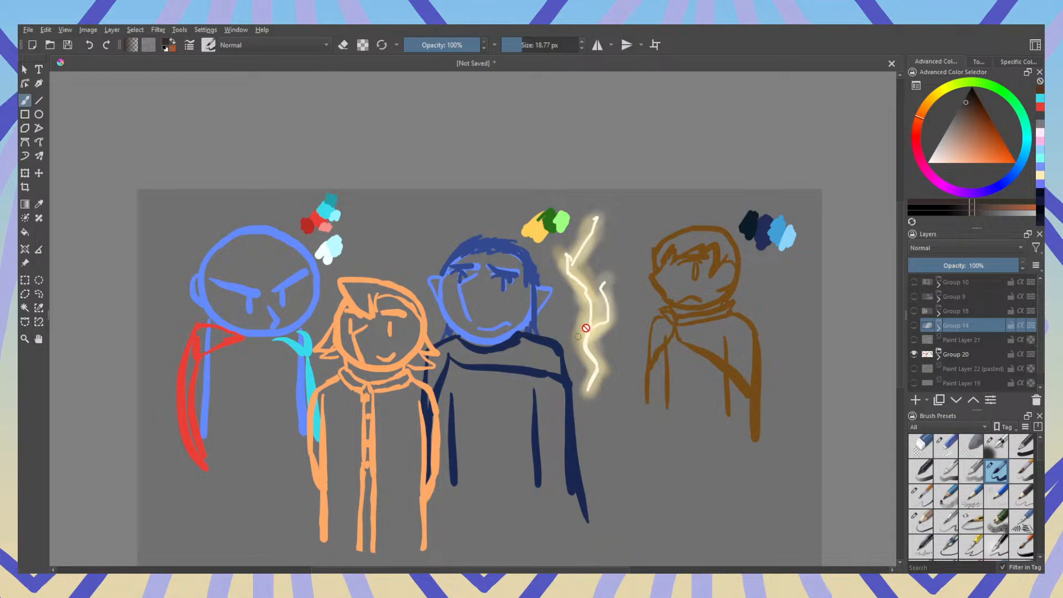
{"action": "scroll", "coordinate": [583, 327], "scroll_direction": "up", "scroll_amount": 3}
{"action": "left_click_drag", "start_coordinate": [556, 304], "coordinate": [583, 348]}
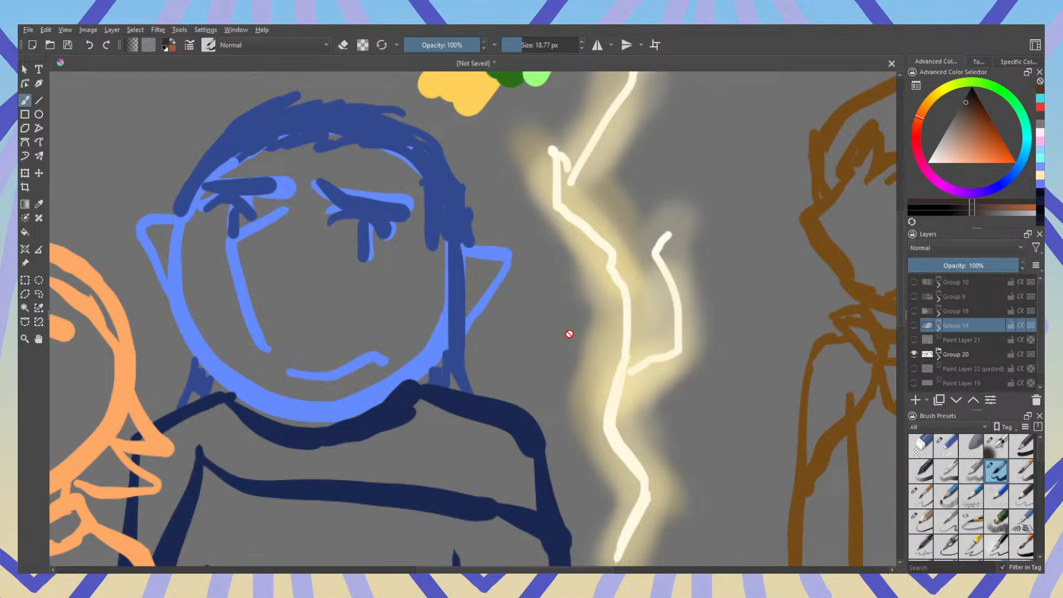
{"action": "scroll", "coordinate": [559, 333], "scroll_direction": "down", "scroll_amount": 5}
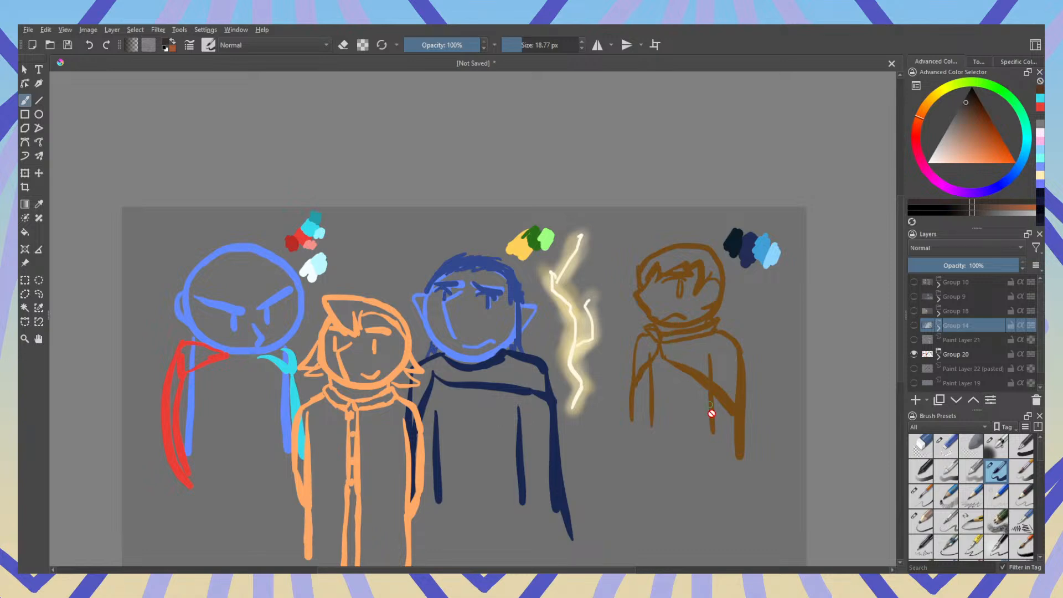
Step: Alternate between the Group 20 line-up and the Group 10 corridor scene, leaving only Group 20 visible
{"action": "left_click", "coordinate": [915, 354]}
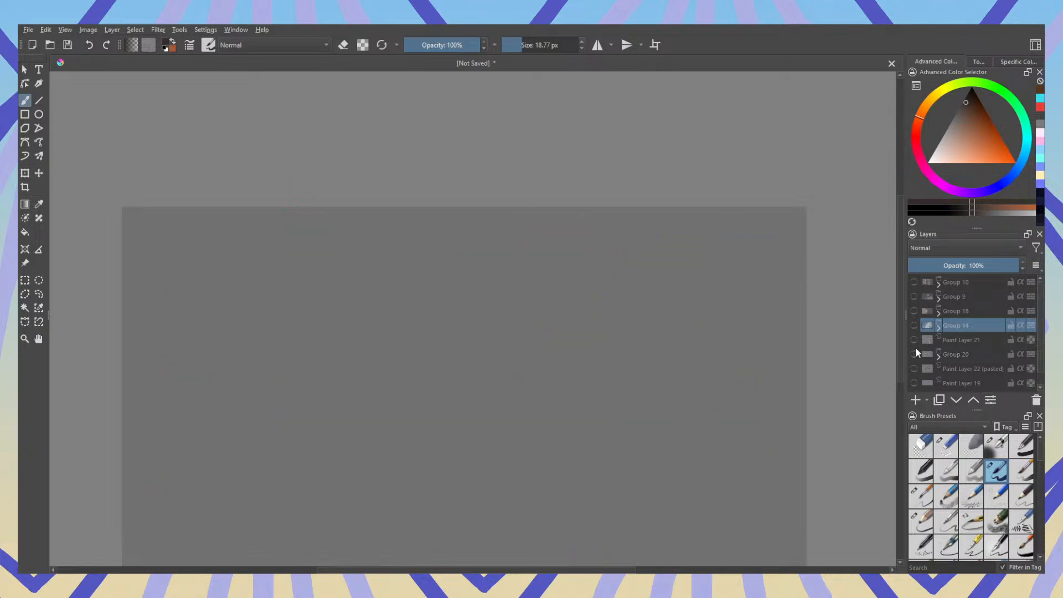
{"action": "left_click", "coordinate": [913, 284]}
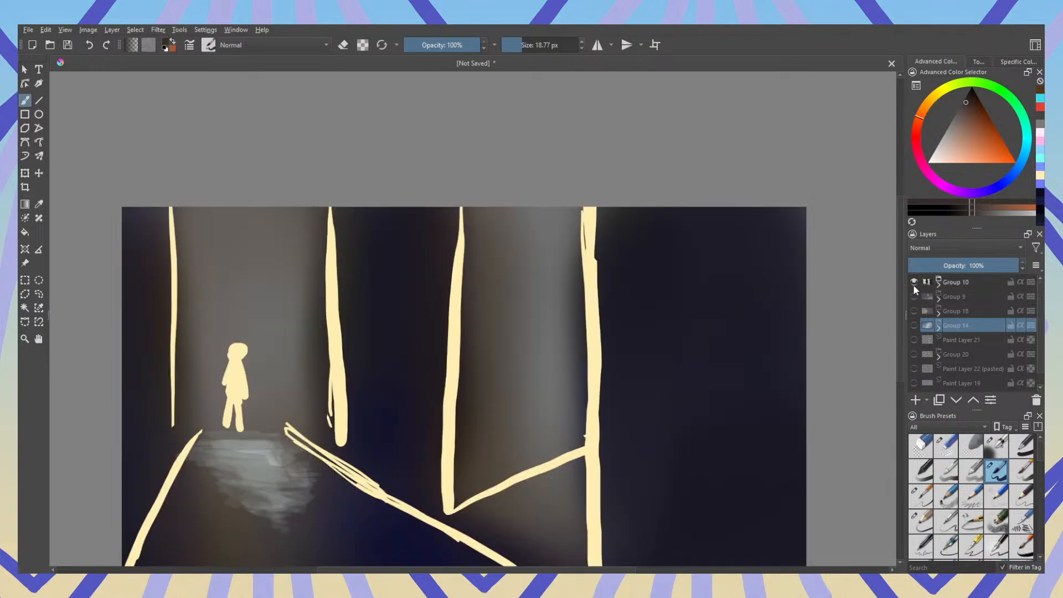
{"action": "left_click", "coordinate": [913, 284]}
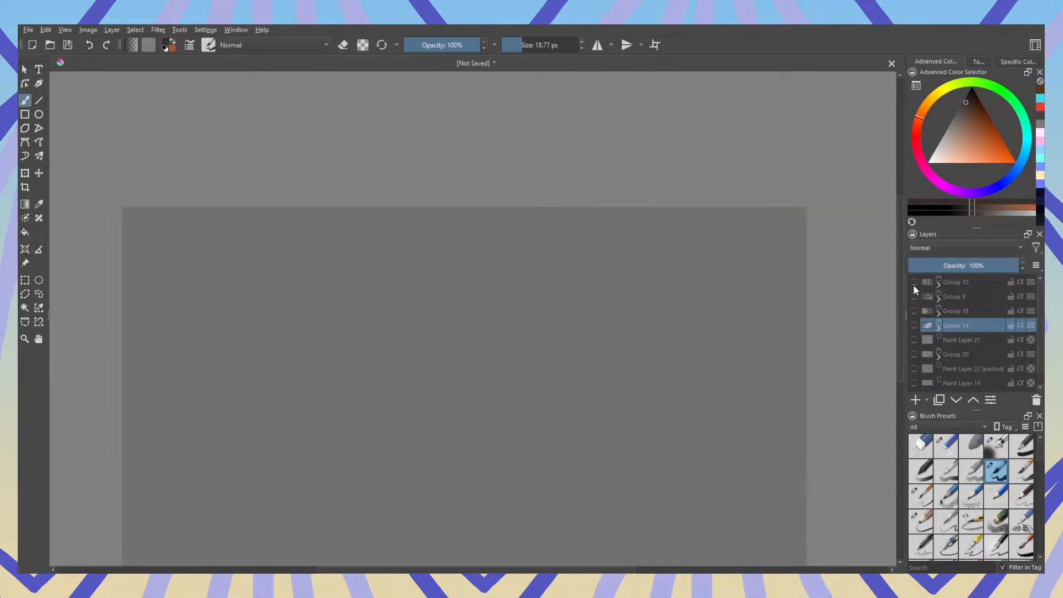
{"action": "left_click", "coordinate": [914, 354]}
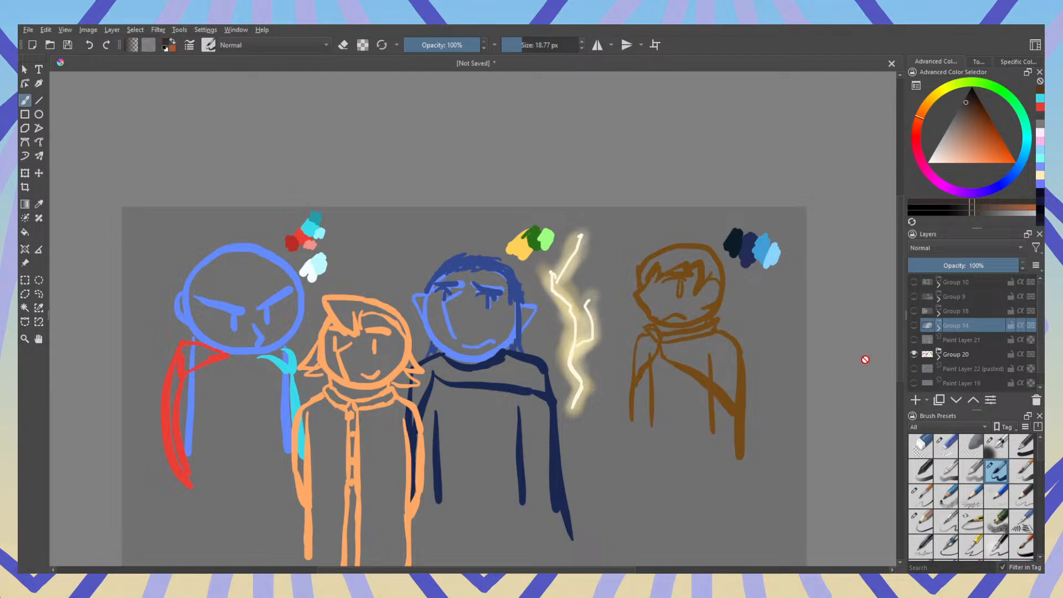
{"action": "left_click", "coordinate": [914, 354]}
{"action": "left_click", "coordinate": [914, 354]}
{"action": "left_click", "coordinate": [915, 354]}
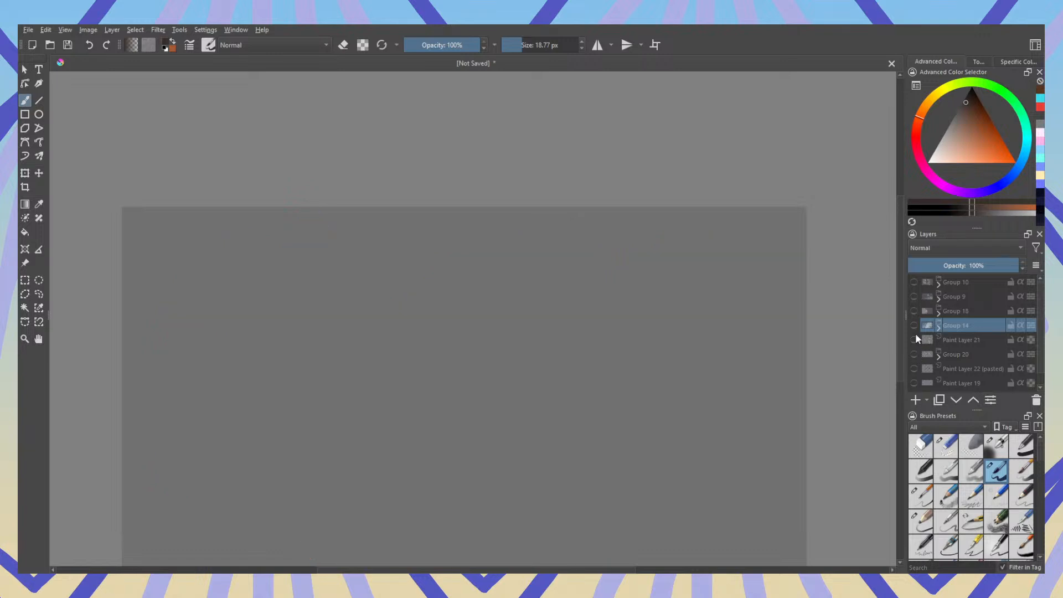
{"action": "left_click", "coordinate": [915, 282]}
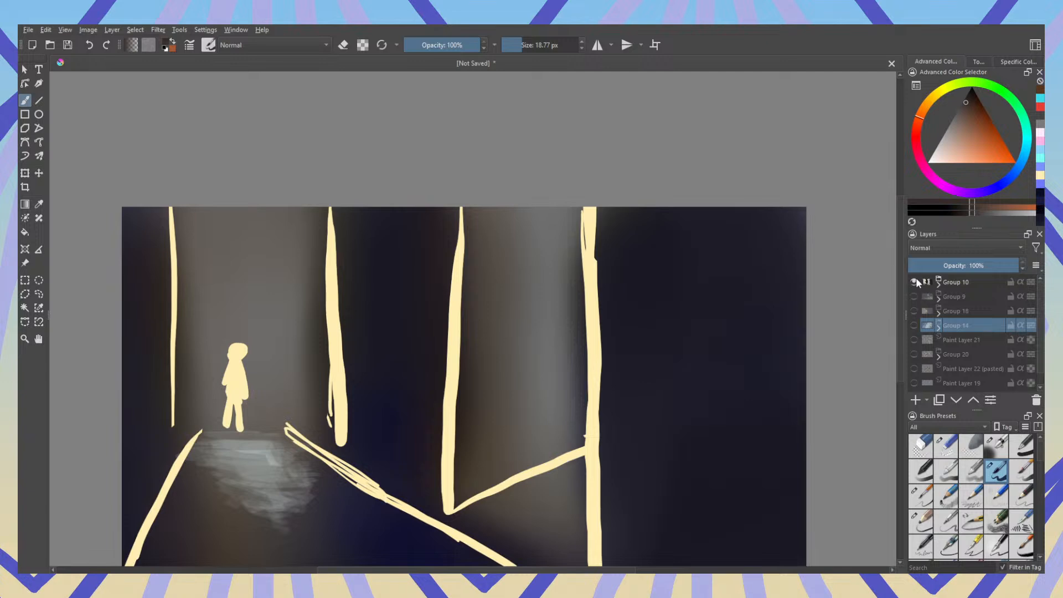
{"action": "left_click", "coordinate": [915, 281]}
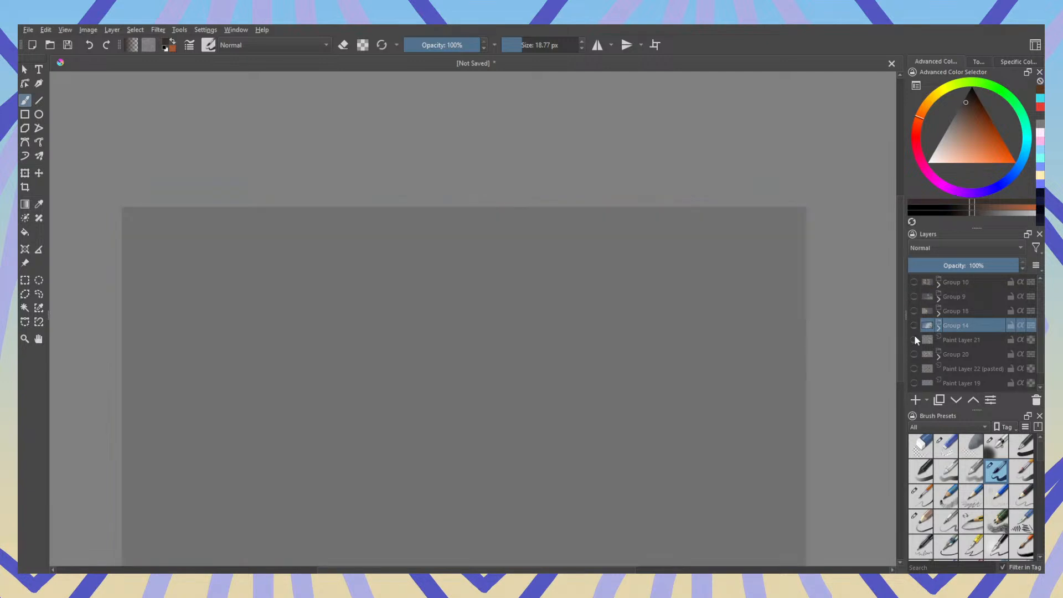
{"action": "left_click", "coordinate": [915, 355]}
Step: Examine the blue and orange characters' faces up close and return to the full Group 20 line-up
{"action": "scroll", "coordinate": [504, 312], "scroll_direction": "up", "scroll_amount": 4}
{"action": "scroll", "coordinate": [485, 320], "scroll_direction": "down", "scroll_amount": 1}
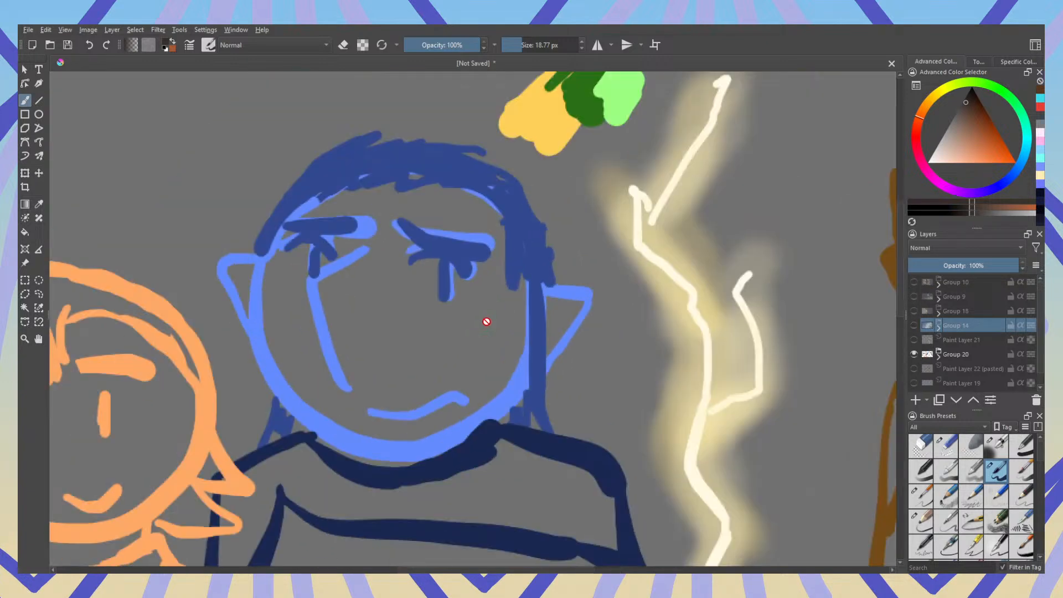
{"action": "left_click_drag", "start_coordinate": [610, 338], "coordinate": [115, 363]}
{"action": "left_click_drag", "start_coordinate": [111, 408], "coordinate": [771, 384]}
{"action": "mouse_move", "coordinate": [182, 398]}
{"action": "left_mouse_down"}
{"action": "mouse_move", "coordinate": [803, 436]}
{"action": "mouse_move", "coordinate": [463, 285]}
{"action": "left_mouse_up"}
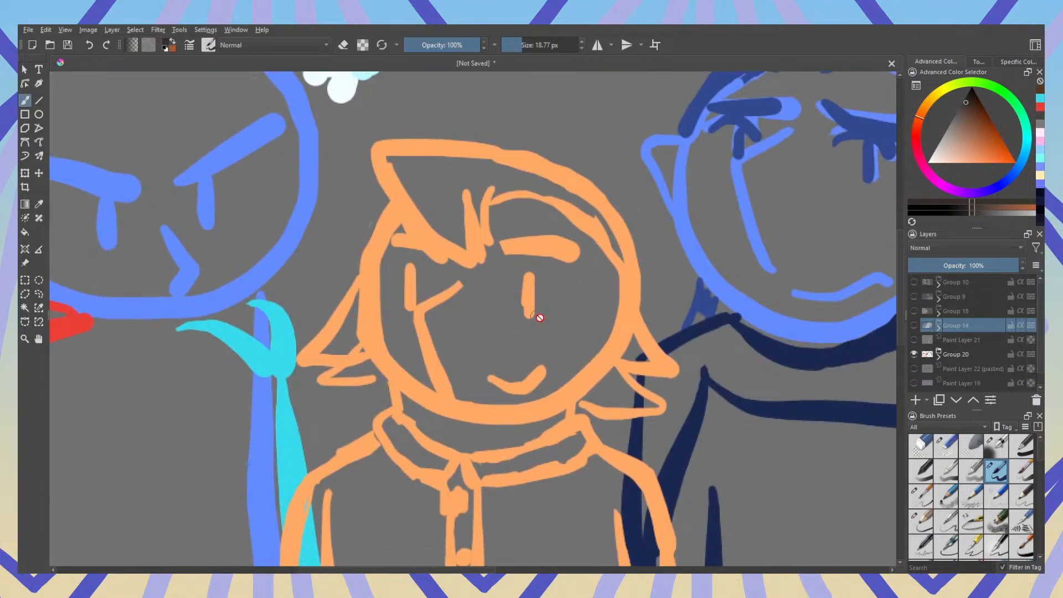
{"action": "scroll", "coordinate": [559, 321], "scroll_direction": "down", "scroll_amount": 6}
{"action": "scroll", "coordinate": [582, 355], "scroll_direction": "up", "scroll_amount": 1}
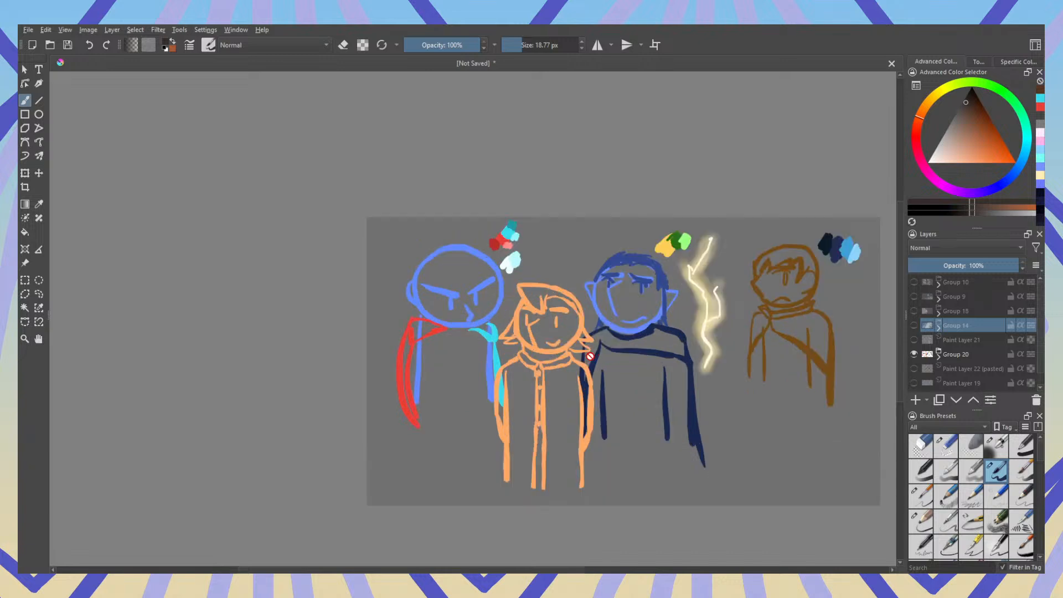
{"action": "mouse_move", "coordinate": [605, 447]}
{"action": "left_mouse_down"}
{"action": "mouse_move", "coordinate": [439, 403]}
{"action": "mouse_move", "coordinate": [473, 406]}
{"action": "left_mouse_up"}
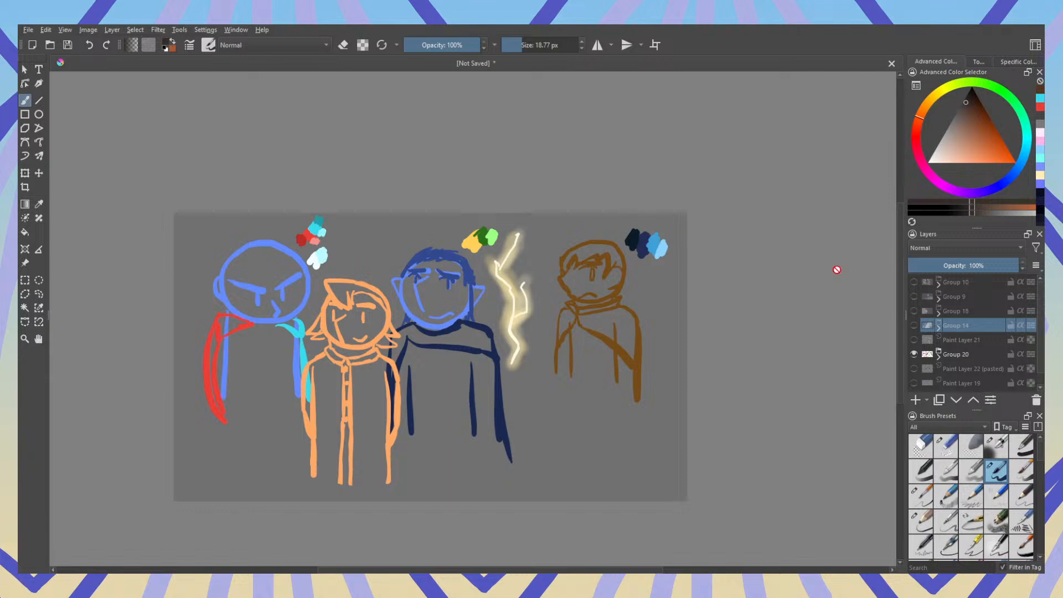
Step: Toggle the Group 9 creature scene over the Group 20 line-up, and inspect the brown figure and its blue colour swatches
{"action": "left_click", "coordinate": [915, 297]}
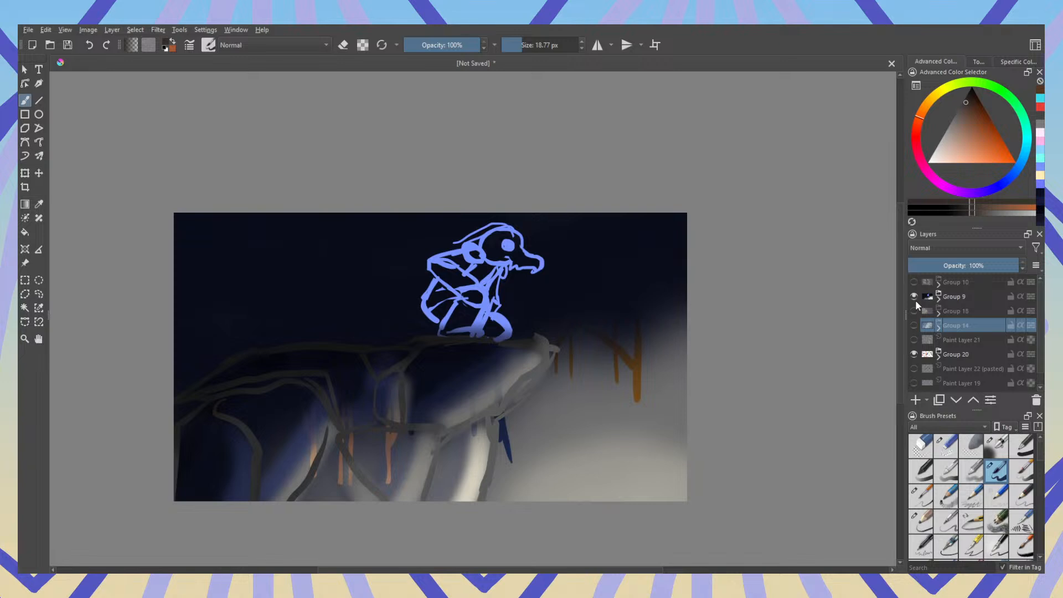
{"action": "left_click", "coordinate": [914, 297]}
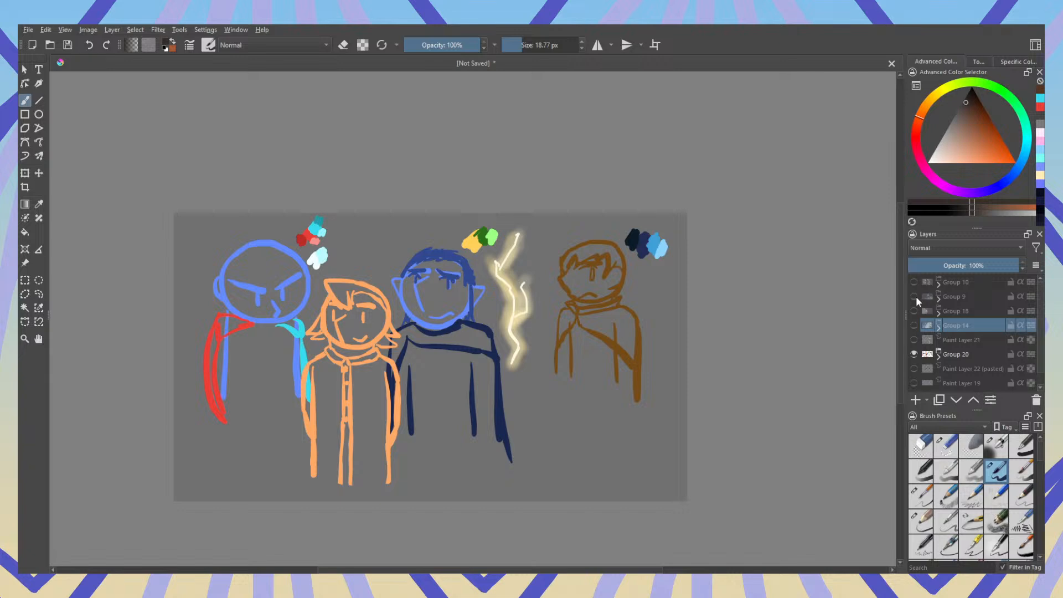
{"action": "scroll", "coordinate": [587, 257], "scroll_direction": "up", "scroll_amount": 4}
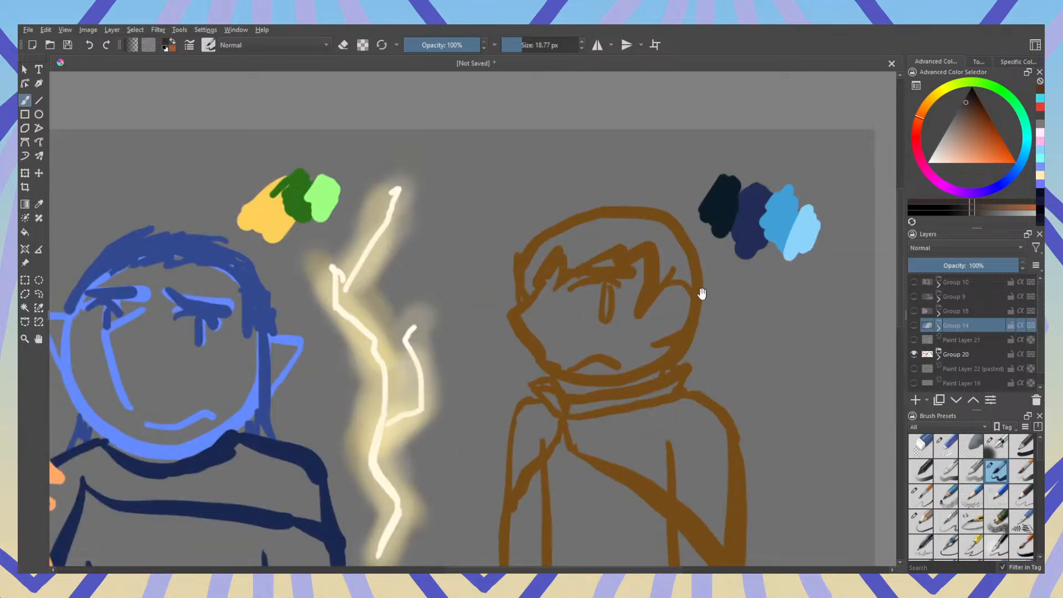
{"action": "left_click_drag", "start_coordinate": [703, 293], "coordinate": [571, 286]}
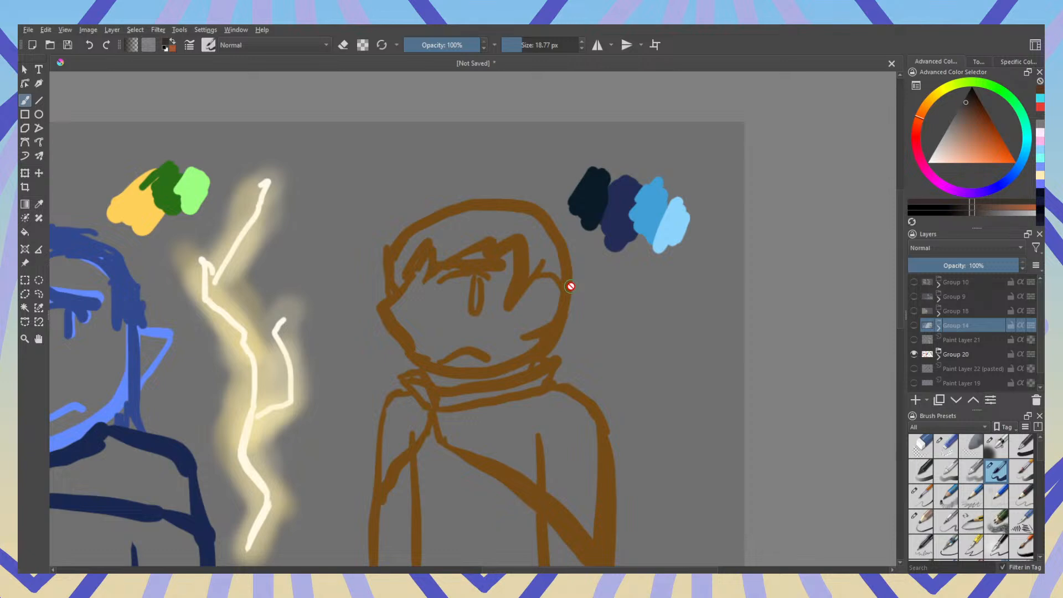
{"action": "scroll", "coordinate": [570, 286], "scroll_direction": "down", "scroll_amount": 4}
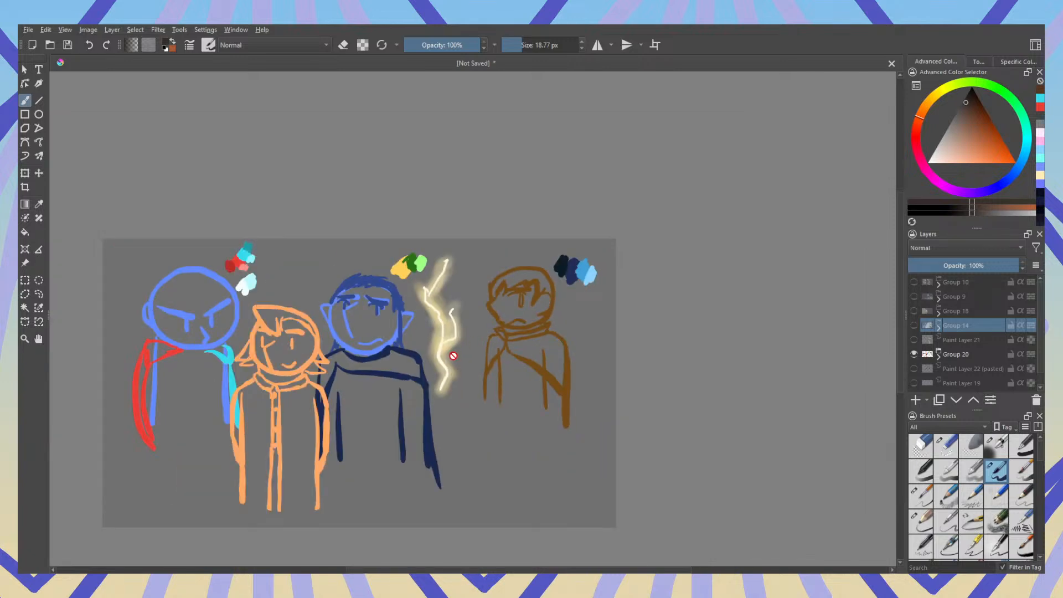
{"action": "left_click_drag", "start_coordinate": [453, 355], "coordinate": [501, 351]}
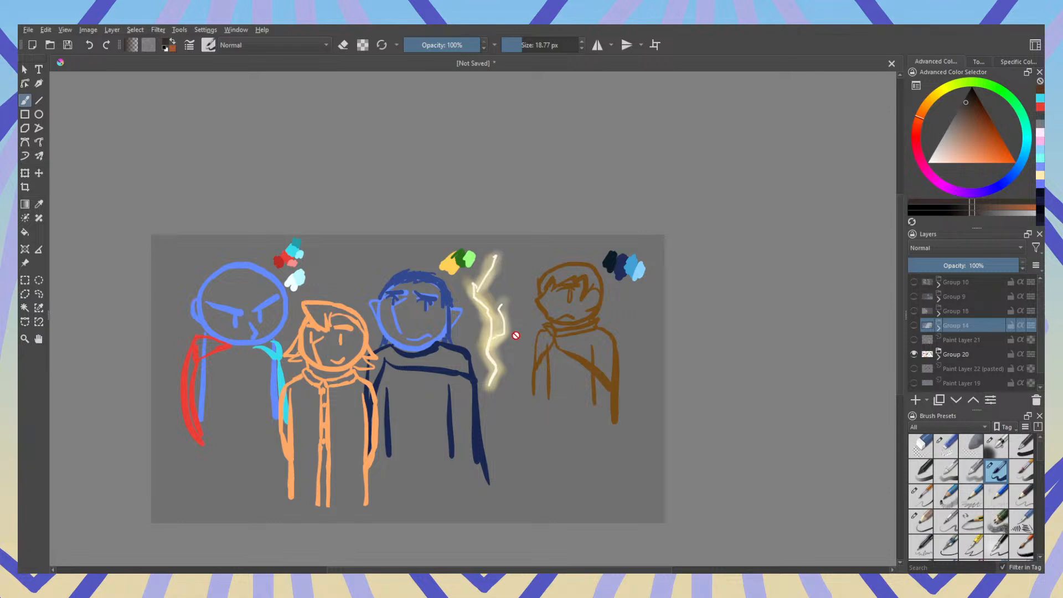
{"action": "left_click_drag", "start_coordinate": [499, 333], "coordinate": [538, 331]}
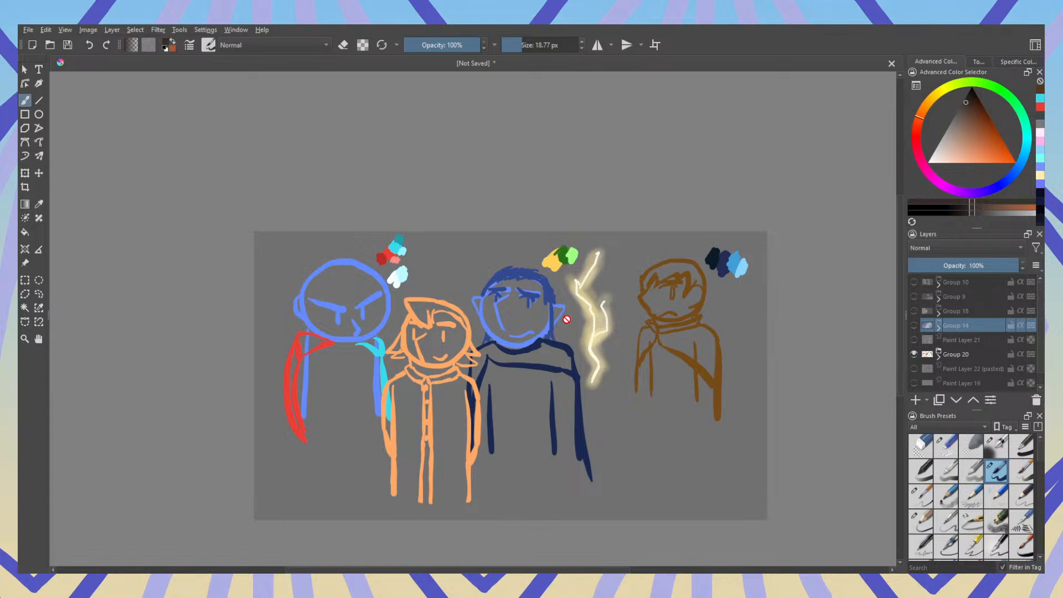
{"action": "scroll", "coordinate": [564, 313], "scroll_direction": "up", "scroll_amount": 3}
{"action": "scroll", "coordinate": [564, 311], "scroll_direction": "down", "scroll_amount": 2}
{"action": "left_click_drag", "start_coordinate": [608, 347], "coordinate": [617, 291]}
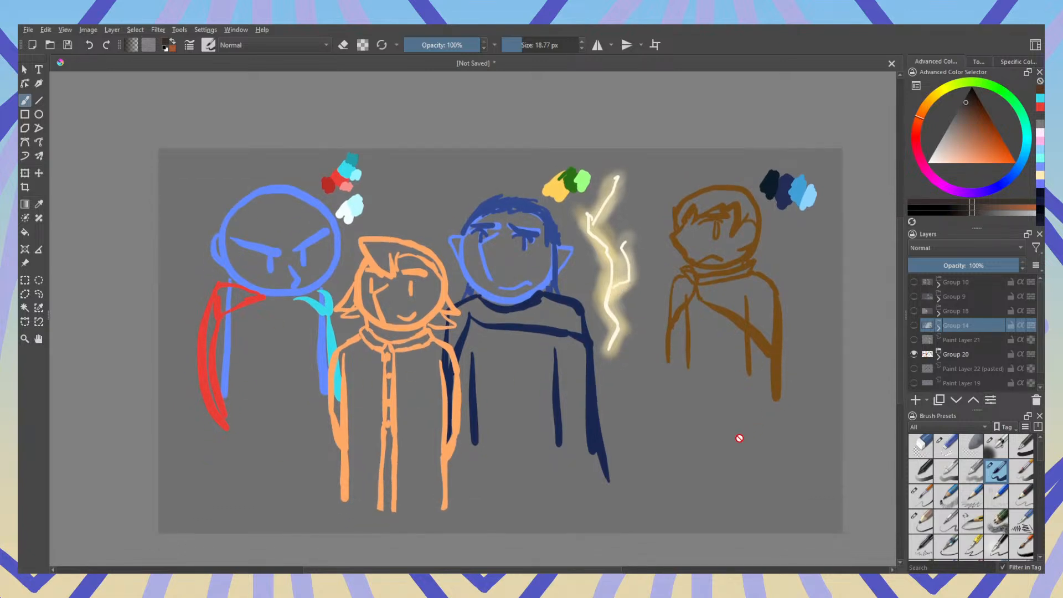
Step: Examine the Group 20 line-up, looking closely at the pointy-eared figure, the lightning bolt and the red-and-cyan caped figure
{"action": "scroll", "coordinate": [724, 436], "scroll_direction": "down", "scroll_amount": 1}
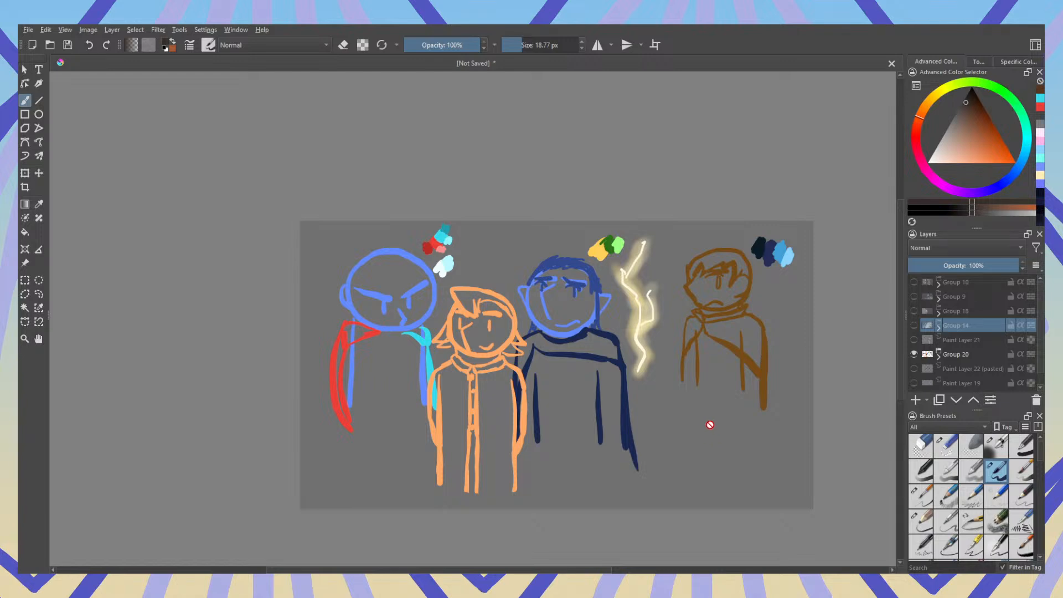
{"action": "scroll", "coordinate": [621, 305], "scroll_direction": "up", "scroll_amount": 3}
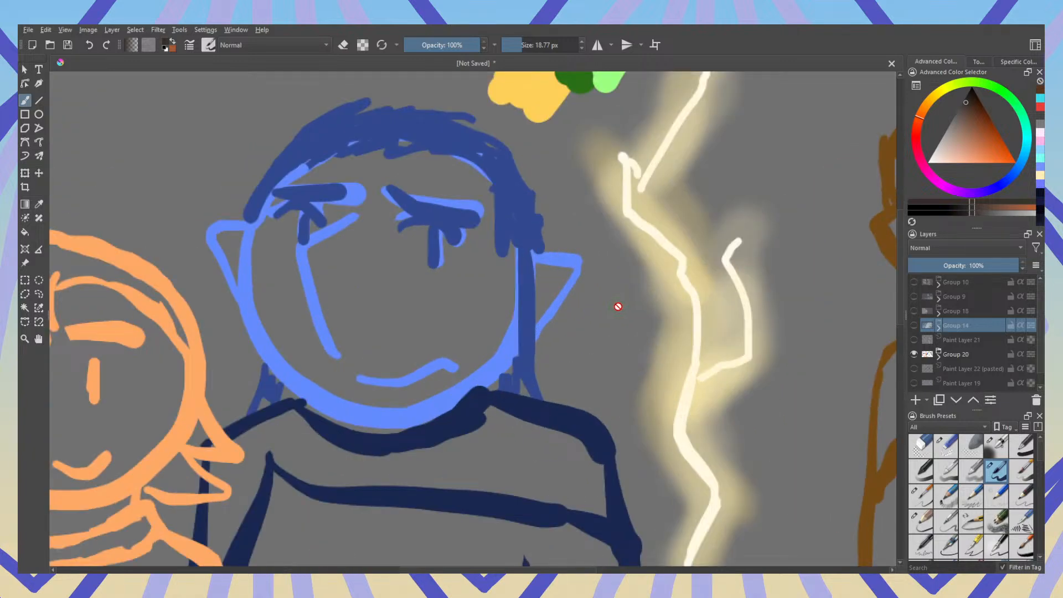
{"action": "scroll", "coordinate": [619, 306], "scroll_direction": "down", "scroll_amount": 4}
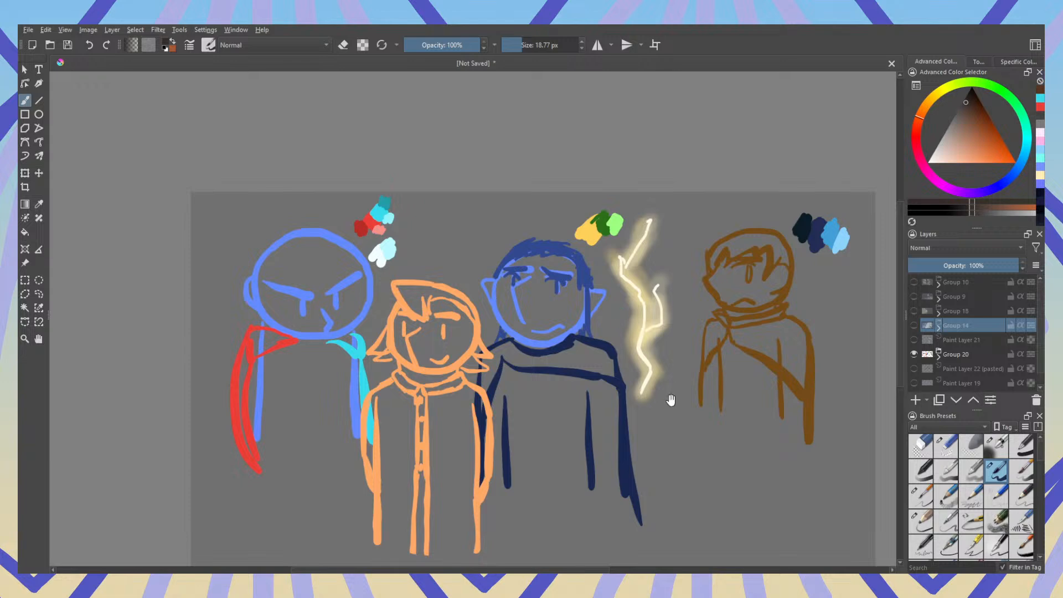
{"action": "scroll", "coordinate": [654, 351], "scroll_direction": "down", "scroll_amount": 1}
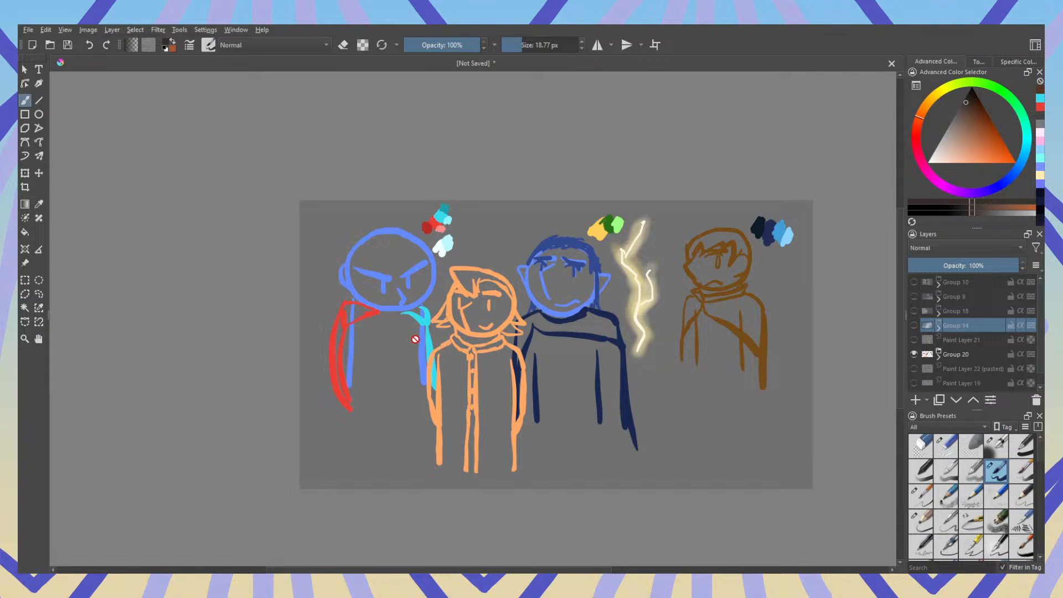
{"action": "scroll", "coordinate": [333, 314], "scroll_direction": "up", "scroll_amount": 3}
{"action": "scroll", "coordinate": [333, 313], "scroll_direction": "down", "scroll_amount": 1}
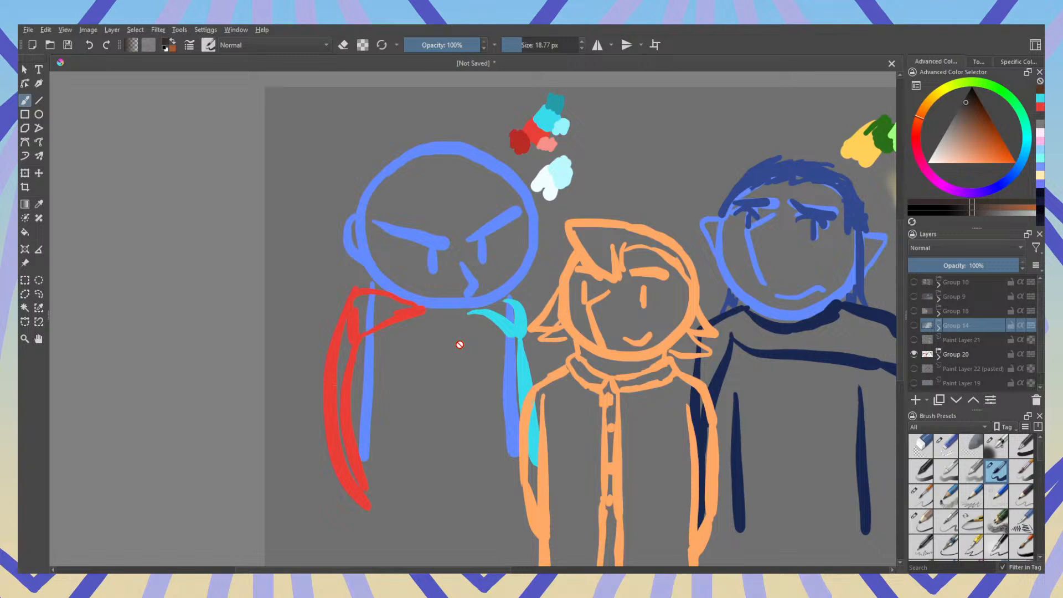
{"action": "scroll", "coordinate": [469, 333], "scroll_direction": "down", "scroll_amount": 2}
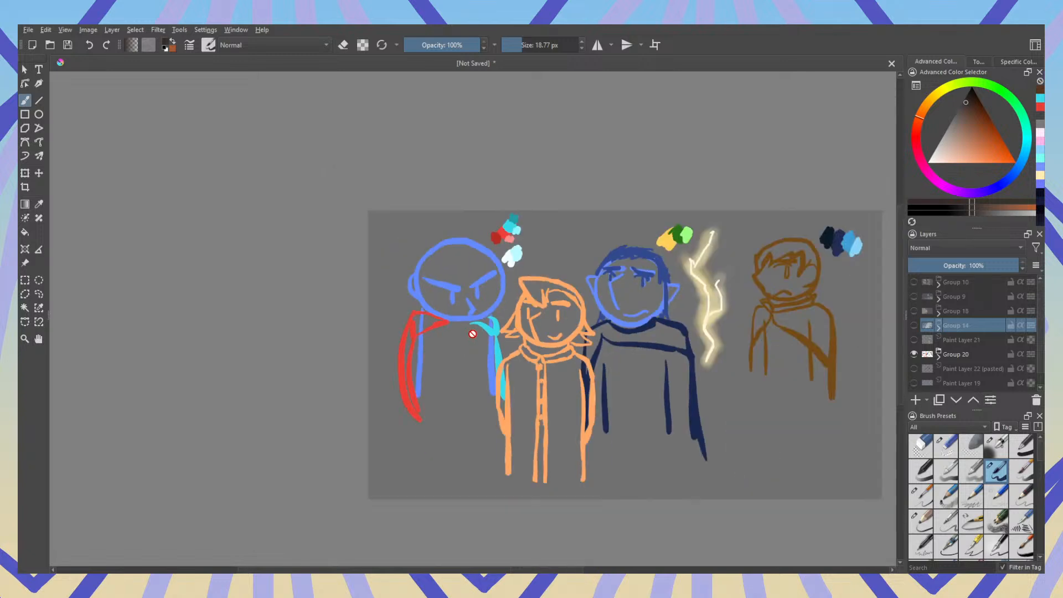
{"action": "left_click_drag", "start_coordinate": [498, 345], "coordinate": [377, 368]}
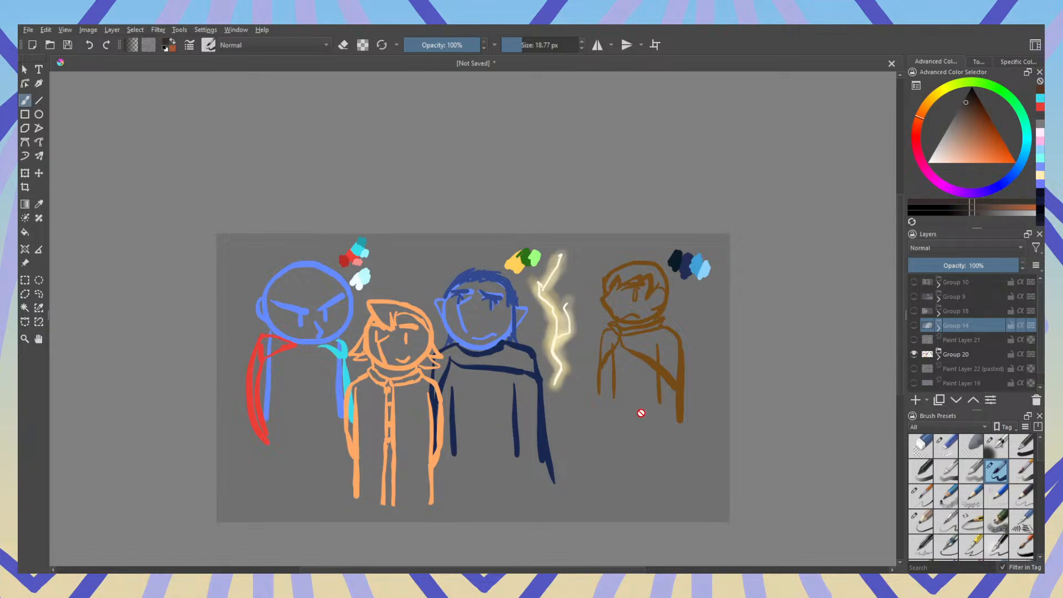
{"action": "scroll", "coordinate": [631, 413], "scroll_direction": "down", "scroll_amount": 1}
{"action": "scroll", "coordinate": [630, 413], "scroll_direction": "up", "scroll_amount": 1}
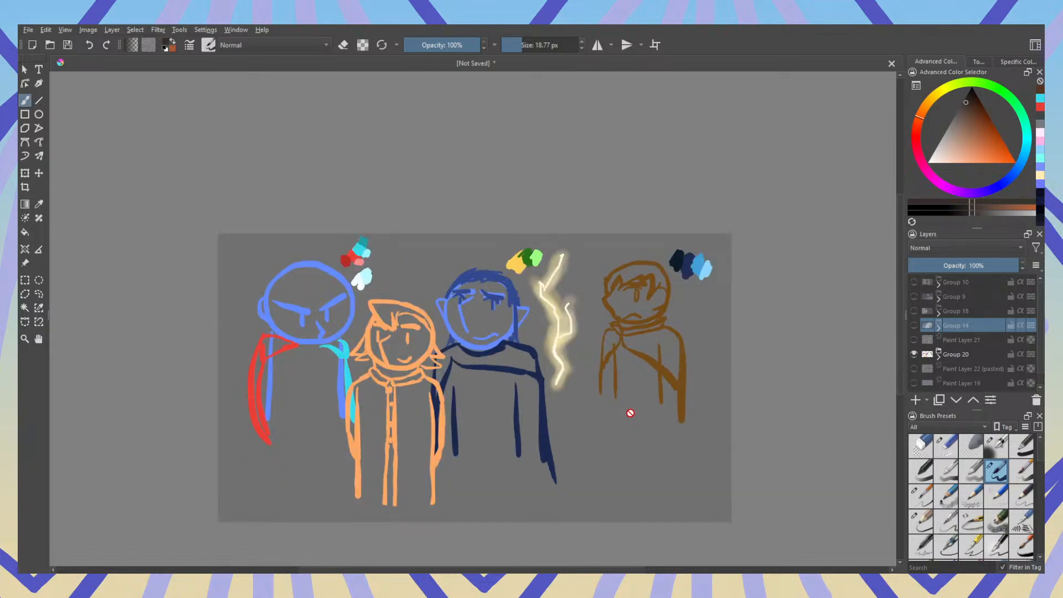
Step: Check the Group 14 and Group 18 lighting scenes one after the other over the character line-up
{"action": "left_click", "coordinate": [914, 325]}
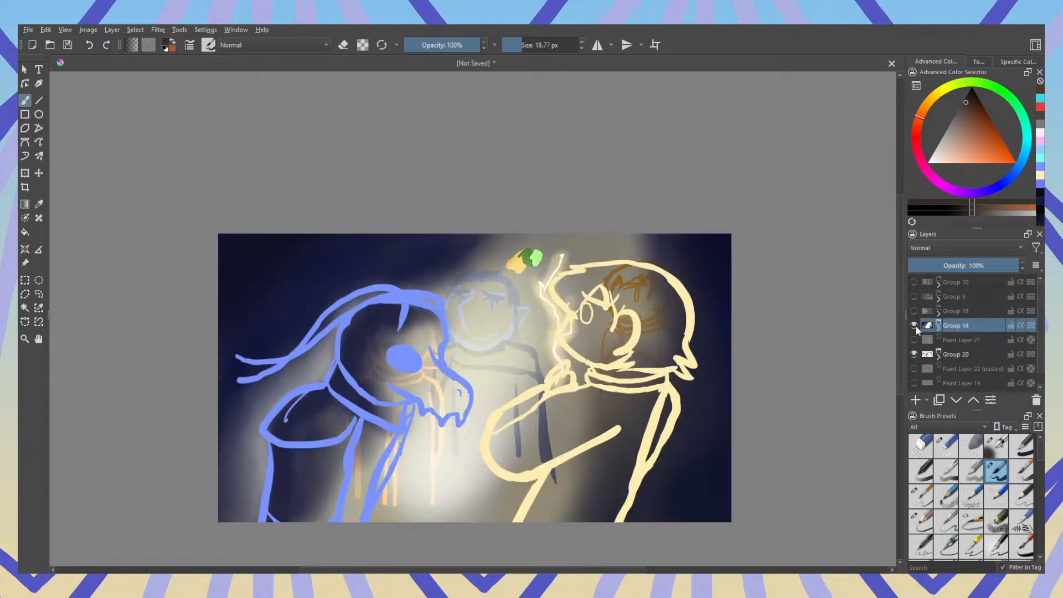
{"action": "left_click", "coordinate": [915, 325]}
{"action": "left_click", "coordinate": [914, 311]}
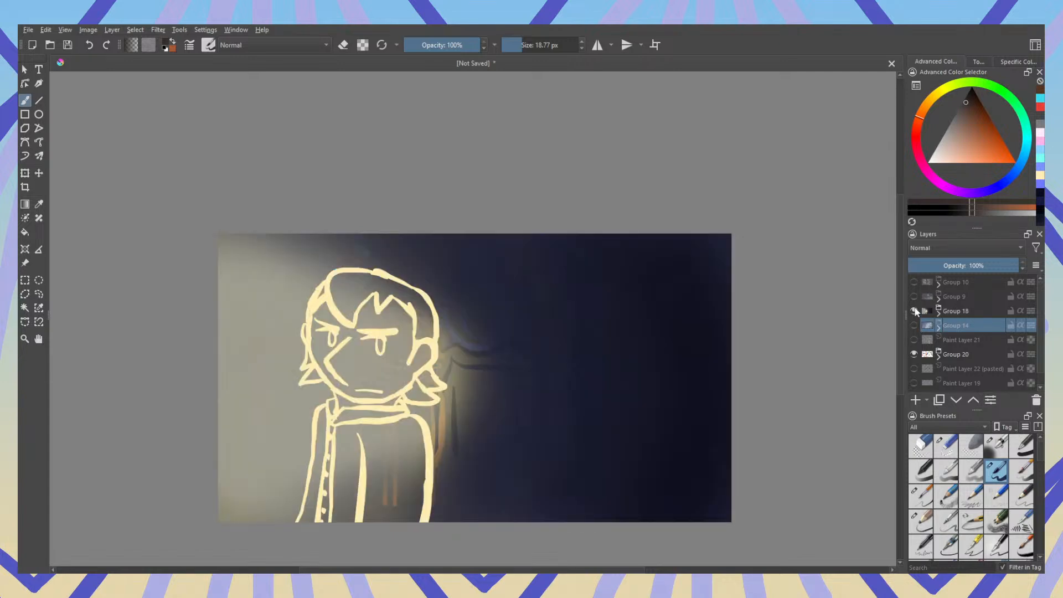
{"action": "left_click", "coordinate": [915, 311]}
Step: Hide Group 20, show the Paint Layer 21 corridor sketch, and add a new paint layer directly beneath it
{"action": "left_click", "coordinate": [914, 354]}
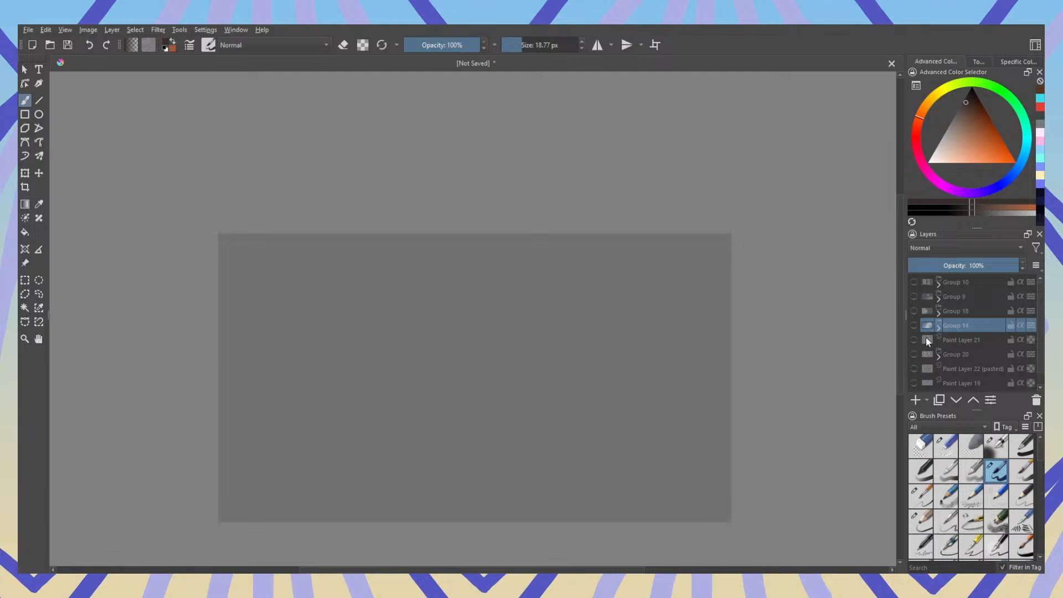
{"action": "left_click", "coordinate": [914, 340]}
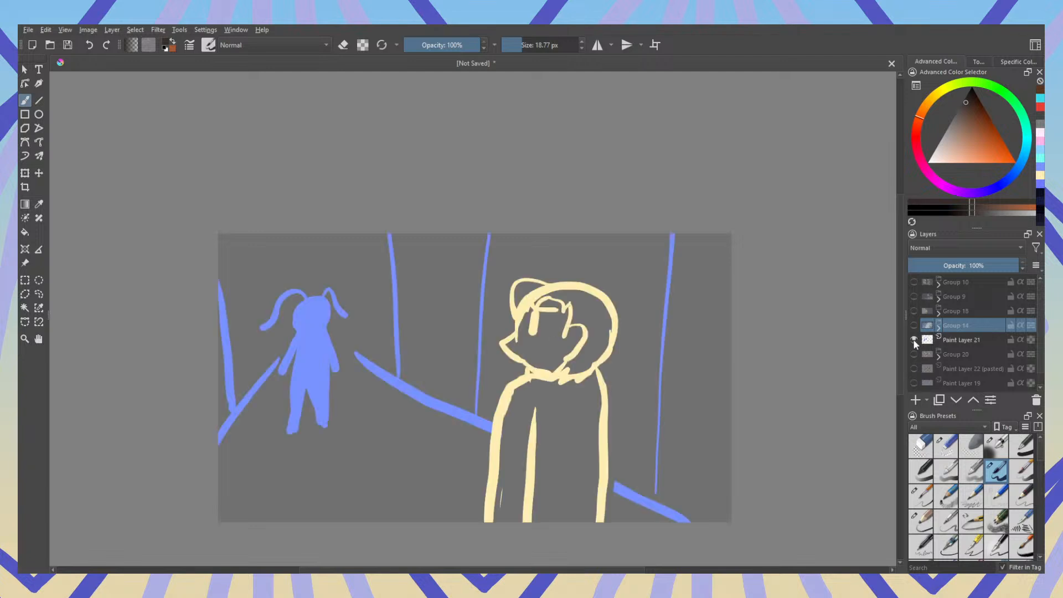
{"action": "left_click", "coordinate": [974, 341]}
{"action": "key", "text": "Insert"}
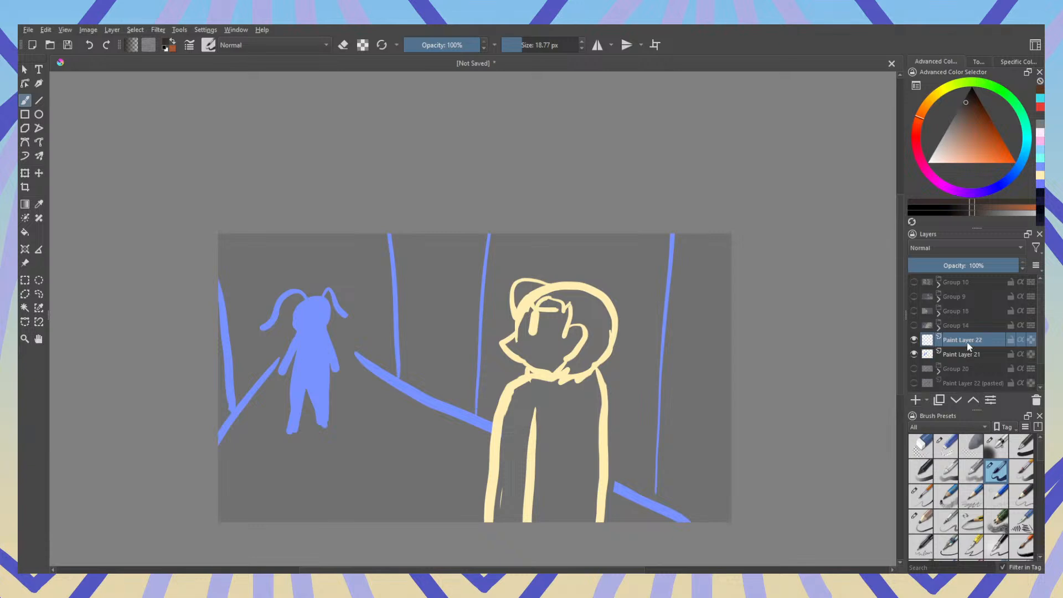
{"action": "left_click_drag", "start_coordinate": [969, 343], "coordinate": [971, 355]}
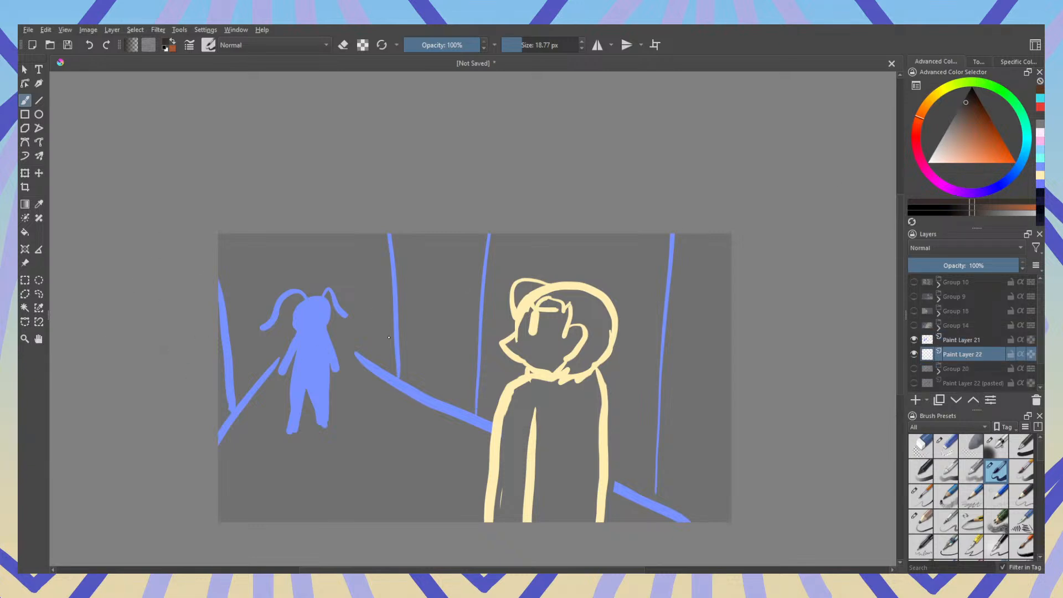
Step: Paint the corridor walls behind both figures dark blue with the large soft airbrush at 38% opacity
{"action": "left_click", "coordinate": [972, 96]}
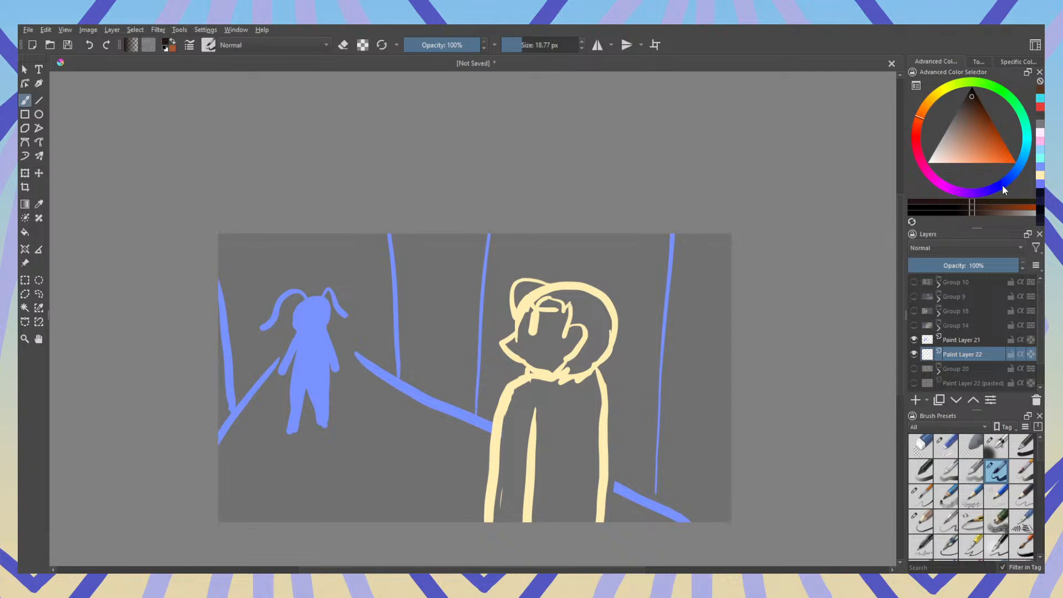
{"action": "left_click", "coordinate": [1002, 185]}
{"action": "mouse_move", "coordinate": [976, 132]}
{"action": "left_mouse_down"}
{"action": "mouse_move", "coordinate": [989, 138]}
{"action": "mouse_move", "coordinate": [981, 117]}
{"action": "left_mouse_up"}
{"action": "left_click", "coordinate": [997, 446]}
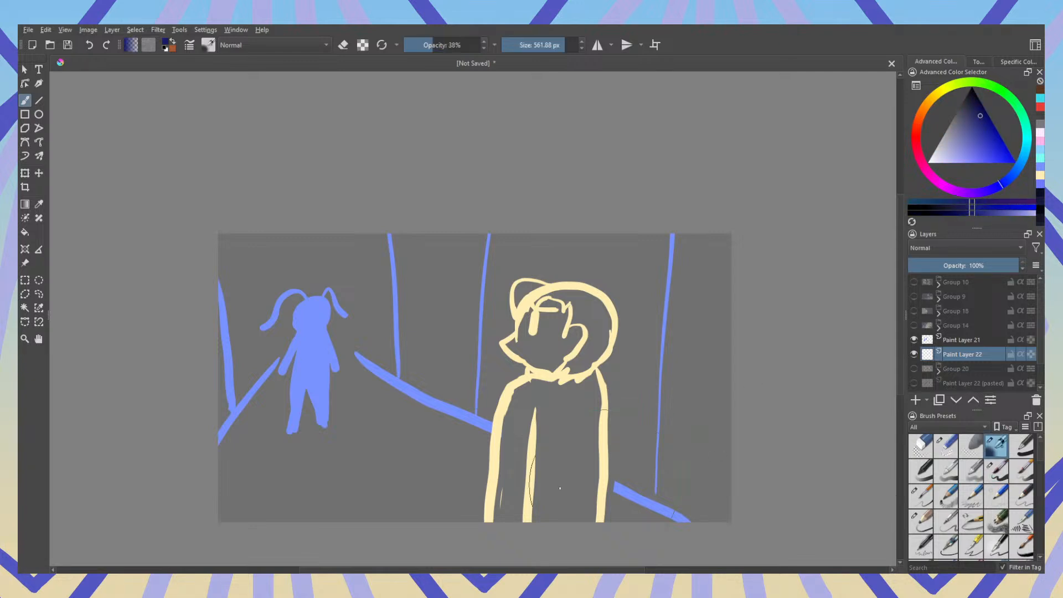
{"action": "mouse_move", "coordinate": [579, 310]}
{"action": "left_mouse_down"}
{"action": "mouse_move", "coordinate": [569, 370]}
{"action": "mouse_move", "coordinate": [546, 360]}
{"action": "mouse_move", "coordinate": [576, 432]}
{"action": "mouse_move", "coordinate": [726, 465]}
{"action": "left_mouse_up"}
{"action": "mouse_move", "coordinate": [419, 274]}
{"action": "left_mouse_down"}
{"action": "mouse_move", "coordinate": [272, 244]}
{"action": "mouse_move", "coordinate": [233, 283]}
{"action": "mouse_move", "coordinate": [228, 347]}
{"action": "left_mouse_up"}
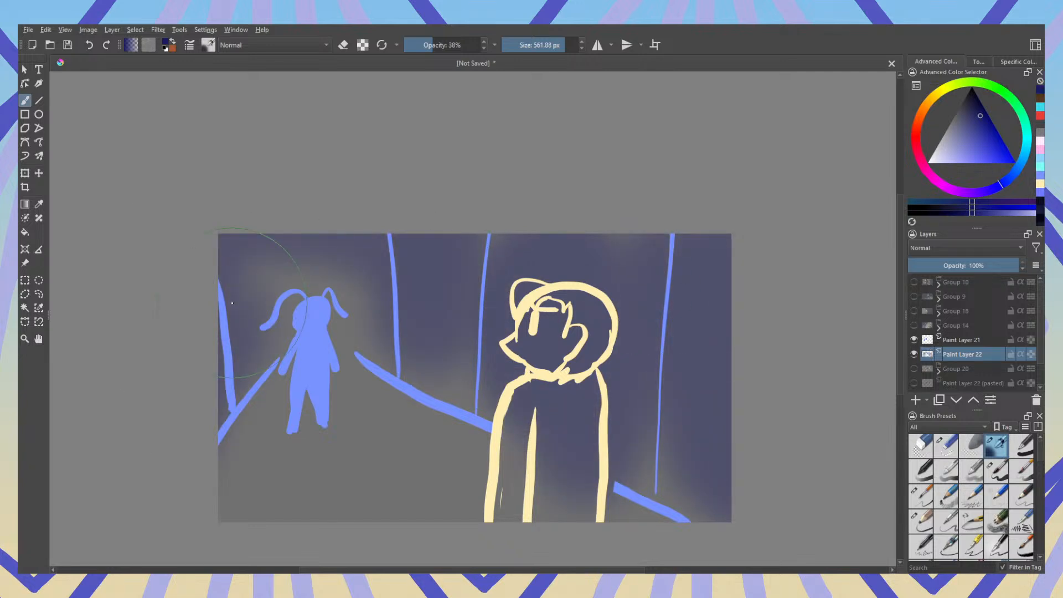
{"action": "left_click_drag", "start_coordinate": [238, 221], "coordinate": [465, 188]}
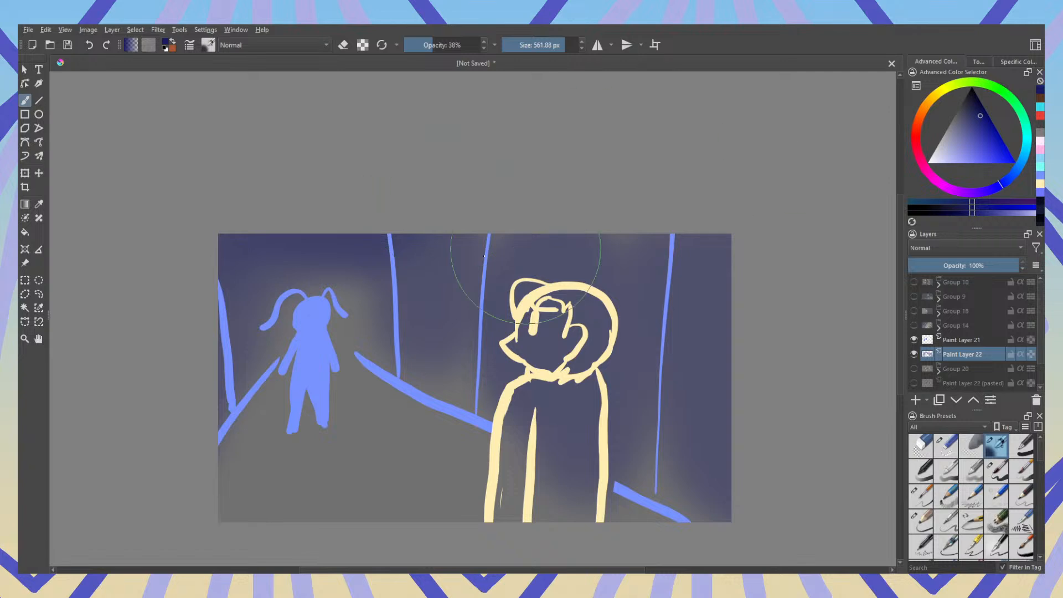
{"action": "mouse_move", "coordinate": [448, 238]}
{"action": "left_mouse_down"}
{"action": "mouse_move", "coordinate": [456, 372]}
{"action": "mouse_move", "coordinate": [620, 311]}
{"action": "mouse_move", "coordinate": [581, 255]}
{"action": "mouse_move", "coordinate": [703, 477]}
{"action": "mouse_move", "coordinate": [715, 299]}
{"action": "mouse_move", "coordinate": [723, 454]}
{"action": "mouse_move", "coordinate": [326, 229]}
{"action": "mouse_move", "coordinate": [195, 355]}
{"action": "mouse_move", "coordinate": [327, 222]}
{"action": "left_mouse_up"}
{"action": "left_click_drag", "start_coordinate": [481, 230], "coordinate": [451, 343]}
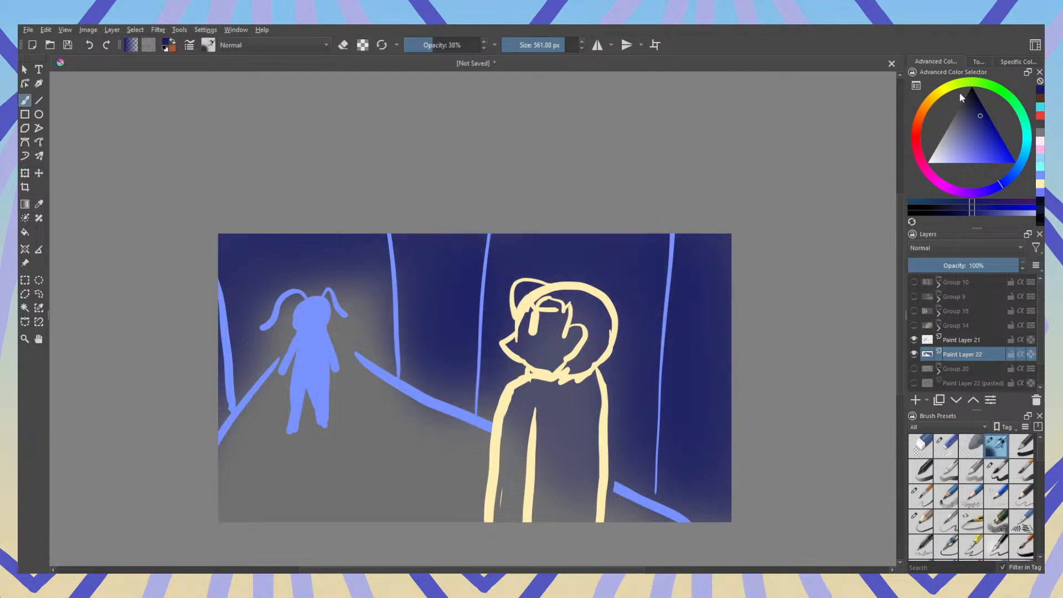
Step: Airbrush a warm orange glow over the corridor floor and around the blue figure
{"action": "left_click", "coordinate": [990, 152]}
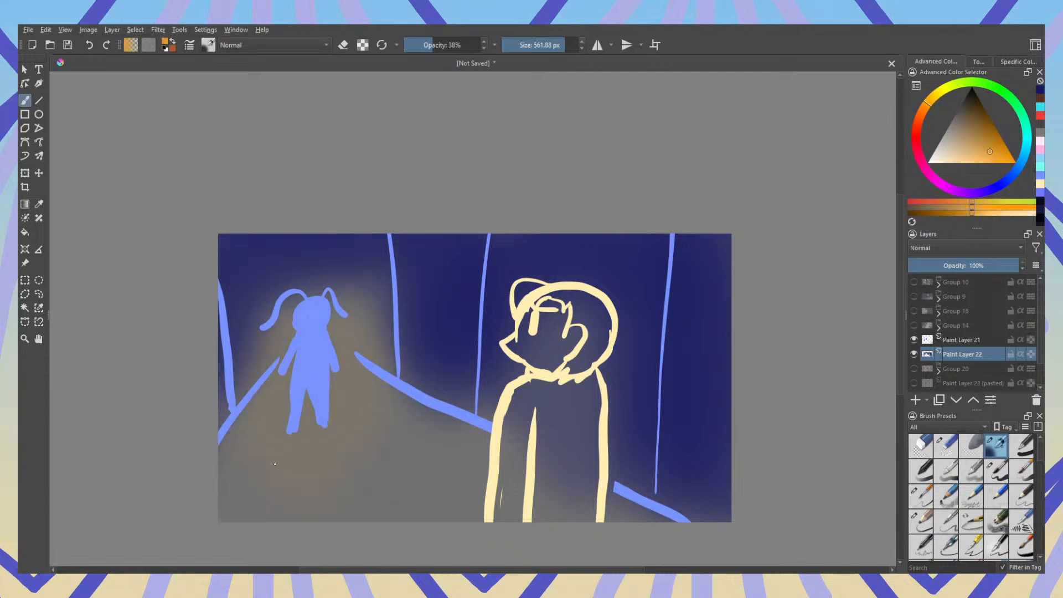
{"action": "mouse_move", "coordinate": [274, 464]}
{"action": "left_mouse_down"}
{"action": "mouse_move", "coordinate": [303, 412]}
{"action": "mouse_move", "coordinate": [272, 442]}
{"action": "mouse_move", "coordinate": [598, 468]}
{"action": "left_mouse_up"}
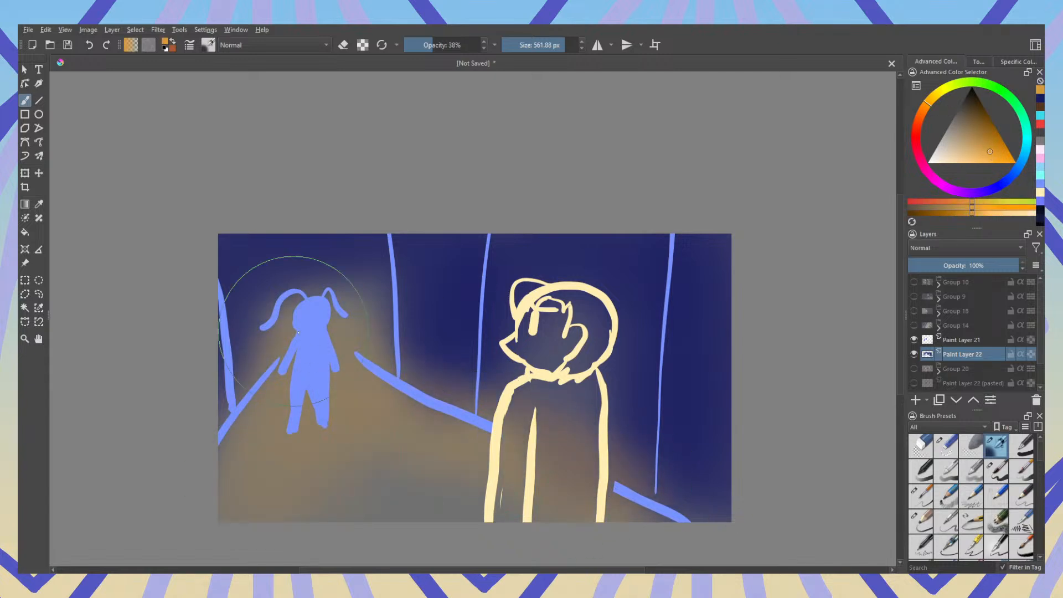
{"action": "left_click_drag", "start_coordinate": [299, 332], "coordinate": [303, 354]}
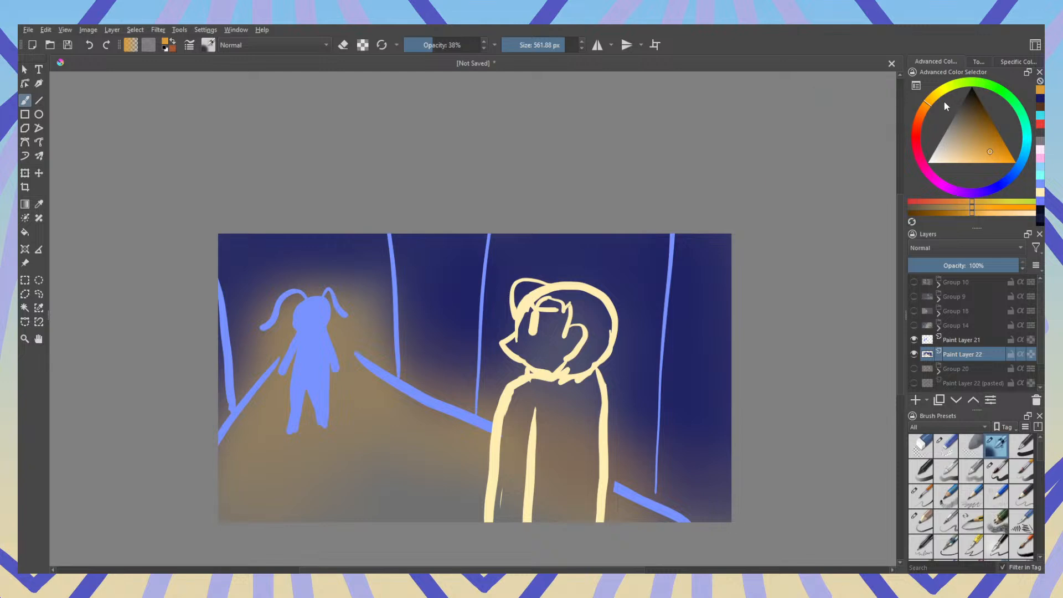
Step: Brighten the floor around the blue figure with soft pale yellow, and try a light peach along the canvas edge
{"action": "left_click", "coordinate": [938, 94]}
{"action": "left_click", "coordinate": [962, 163]}
{"action": "mouse_move", "coordinate": [321, 479]}
{"action": "left_mouse_down"}
{"action": "mouse_move", "coordinate": [275, 455]}
{"action": "mouse_move", "coordinate": [285, 425]}
{"action": "mouse_move", "coordinate": [305, 513]}
{"action": "mouse_move", "coordinate": [486, 520]}
{"action": "mouse_move", "coordinate": [499, 511]}
{"action": "mouse_move", "coordinate": [371, 464]}
{"action": "mouse_move", "coordinate": [338, 485]}
{"action": "left_mouse_up"}
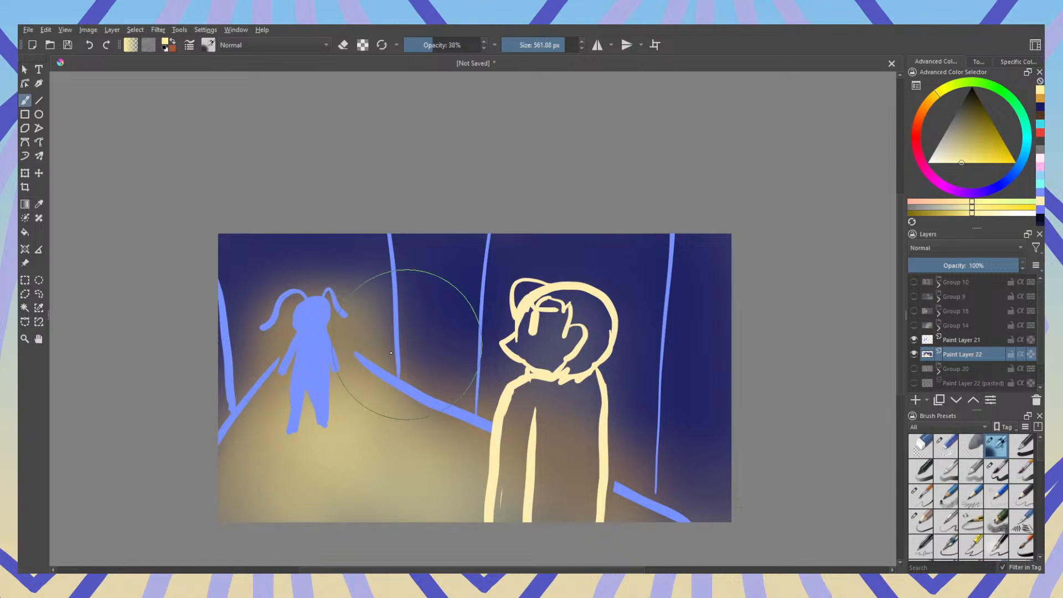
{"action": "left_click", "coordinate": [928, 111]}
{"action": "left_click_drag", "start_coordinate": [197, 346], "coordinate": [145, 424]}
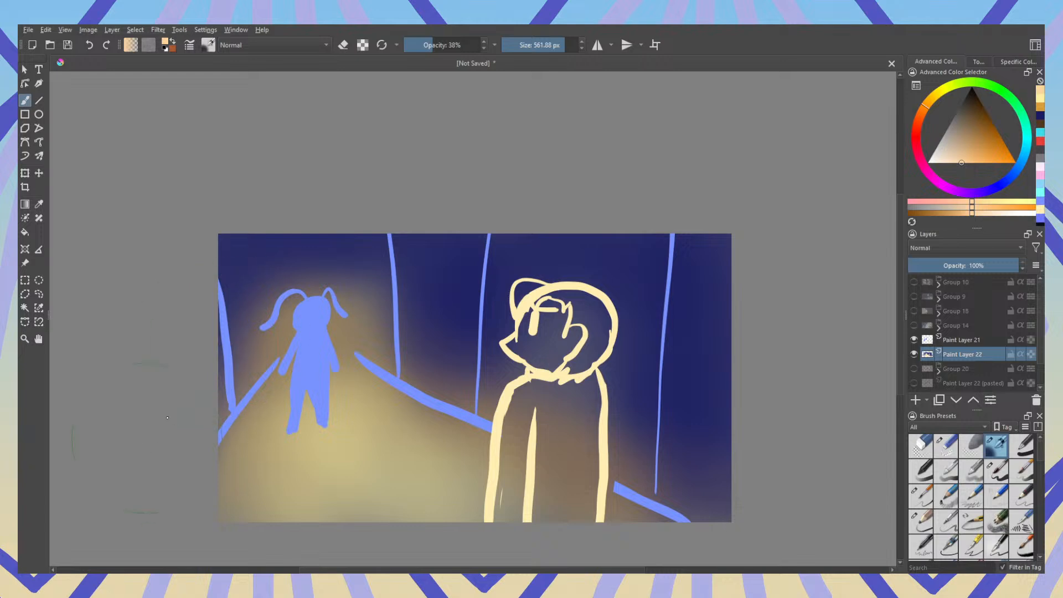
Step: Darken the upper edge of the wall behind the foreground character with a near-black blue
{"action": "left_click", "coordinate": [1006, 186]}
{"action": "left_click", "coordinate": [975, 98]}
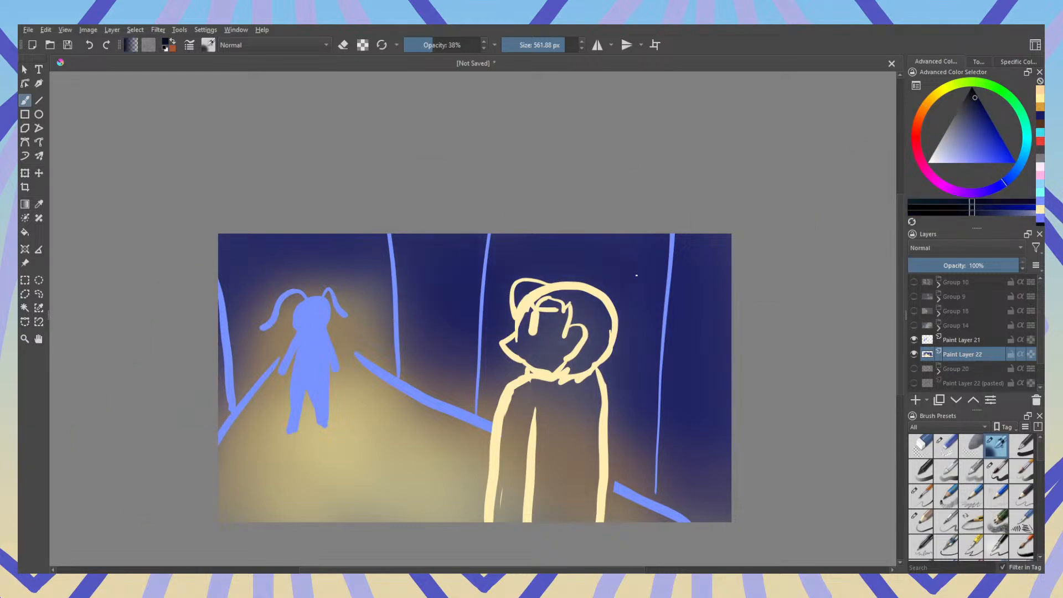
{"action": "left_click_drag", "start_coordinate": [674, 220], "coordinate": [552, 232]}
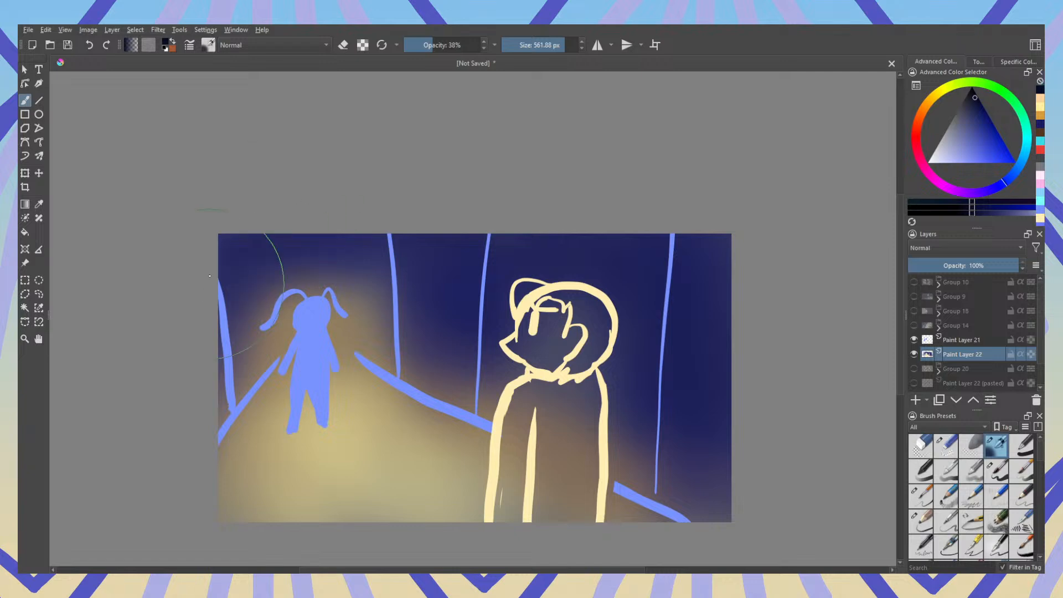
Step: Paint a pale yellow light beam down over the blue figure, and brighten it and the floor with near-white
{"action": "left_click", "coordinate": [934, 97]}
{"action": "left_click_drag", "start_coordinate": [969, 138], "coordinate": [963, 163]}
{"action": "mouse_move", "coordinate": [319, 300]}
{"action": "left_mouse_down"}
{"action": "mouse_move", "coordinate": [319, 193]}
{"action": "mouse_move", "coordinate": [319, 309]}
{"action": "mouse_move", "coordinate": [301, 414]}
{"action": "mouse_move", "coordinate": [316, 211]}
{"action": "mouse_move", "coordinate": [331, 251]}
{"action": "mouse_move", "coordinate": [419, 306]}
{"action": "mouse_move", "coordinate": [353, 280]}
{"action": "mouse_move", "coordinate": [364, 441]}
{"action": "mouse_move", "coordinate": [335, 415]}
{"action": "mouse_move", "coordinate": [273, 417]}
{"action": "mouse_move", "coordinate": [341, 522]}
{"action": "left_mouse_up"}
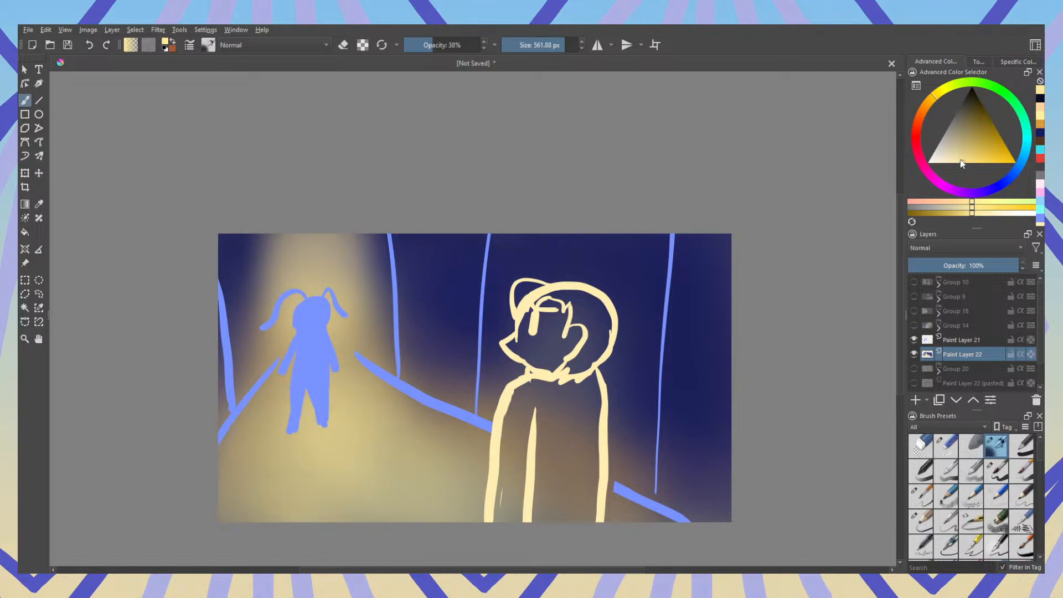
{"action": "left_click_drag", "start_coordinate": [963, 164], "coordinate": [932, 163]}
{"action": "mouse_move", "coordinate": [305, 266]}
{"action": "left_mouse_down"}
{"action": "mouse_move", "coordinate": [305, 364]}
{"action": "mouse_move", "coordinate": [434, 527]}
{"action": "mouse_move", "coordinate": [400, 502]}
{"action": "left_mouse_up"}
{"action": "mouse_move", "coordinate": [310, 510]}
{"action": "left_mouse_down"}
{"action": "mouse_move", "coordinate": [279, 452]}
{"action": "mouse_move", "coordinate": [345, 532]}
{"action": "left_mouse_up"}
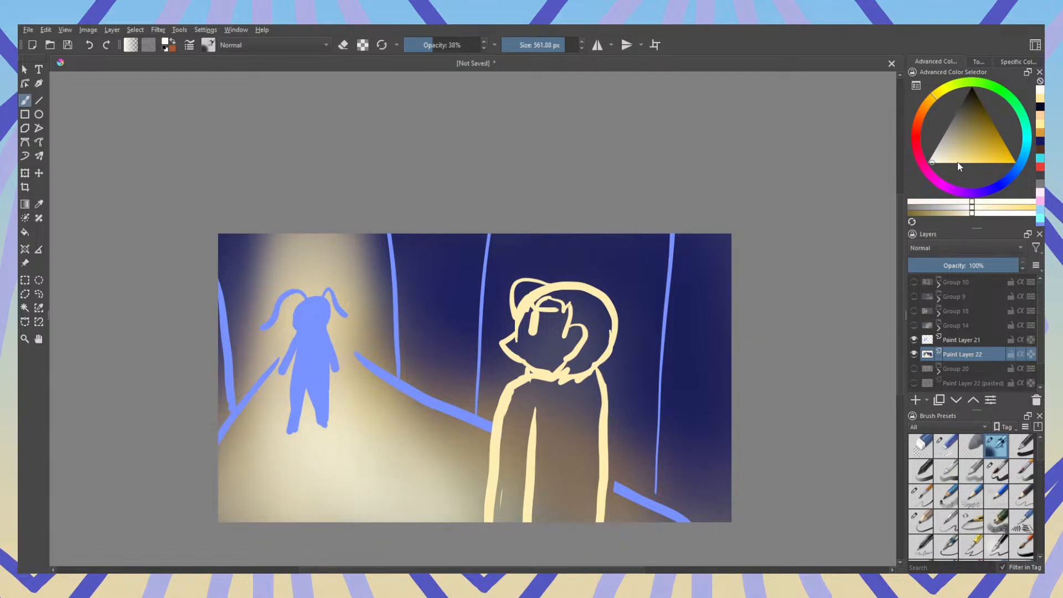
Step: Tone down the light beam above and around the blue figure's head with soft dark blue
{"action": "left_click", "coordinate": [947, 137]}
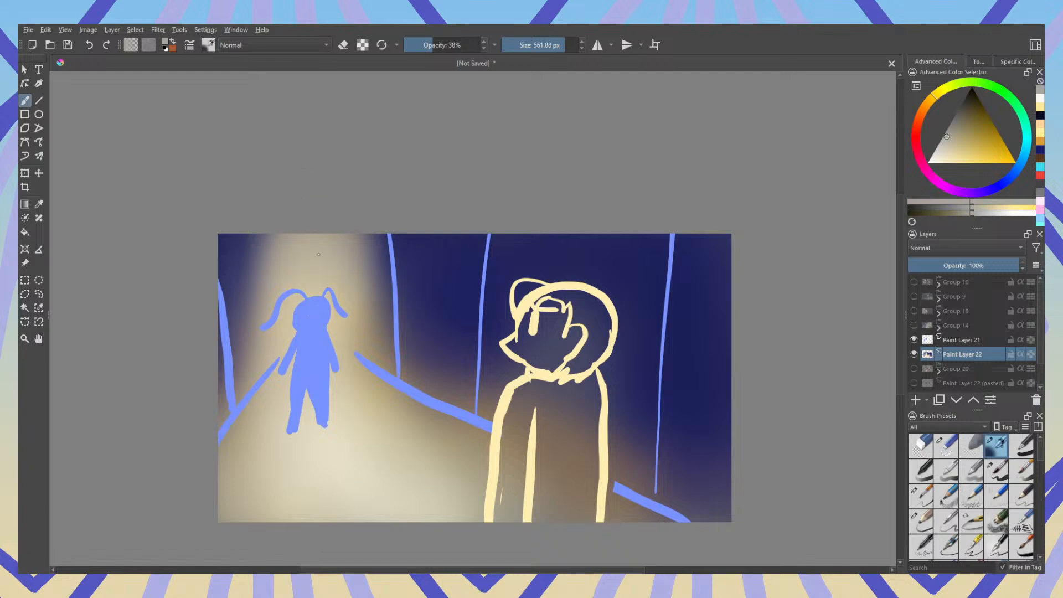
{"action": "left_click", "coordinate": [1000, 184]}
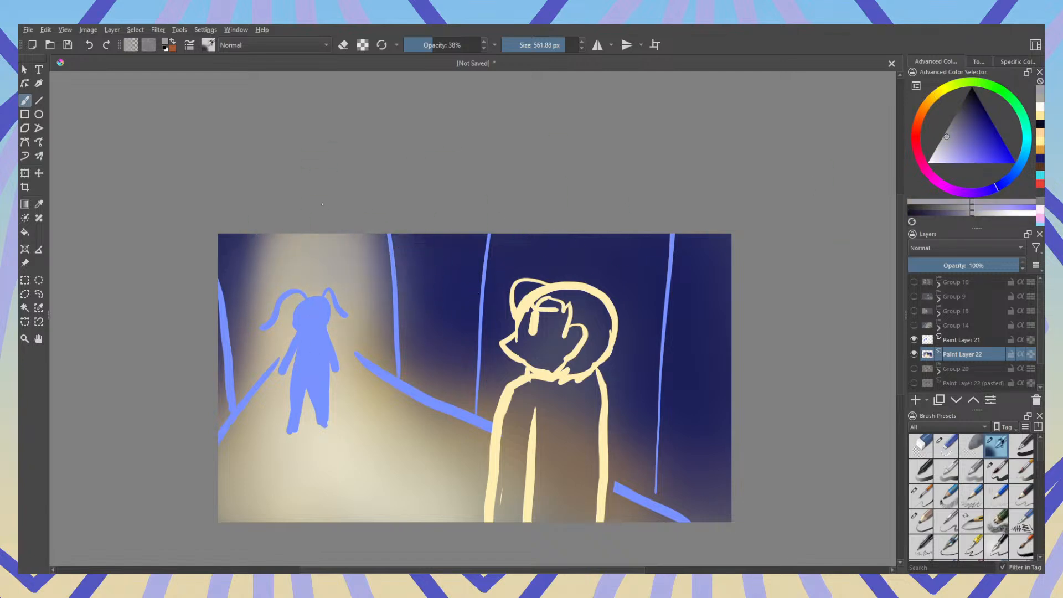
{"action": "left_click", "coordinate": [984, 122]}
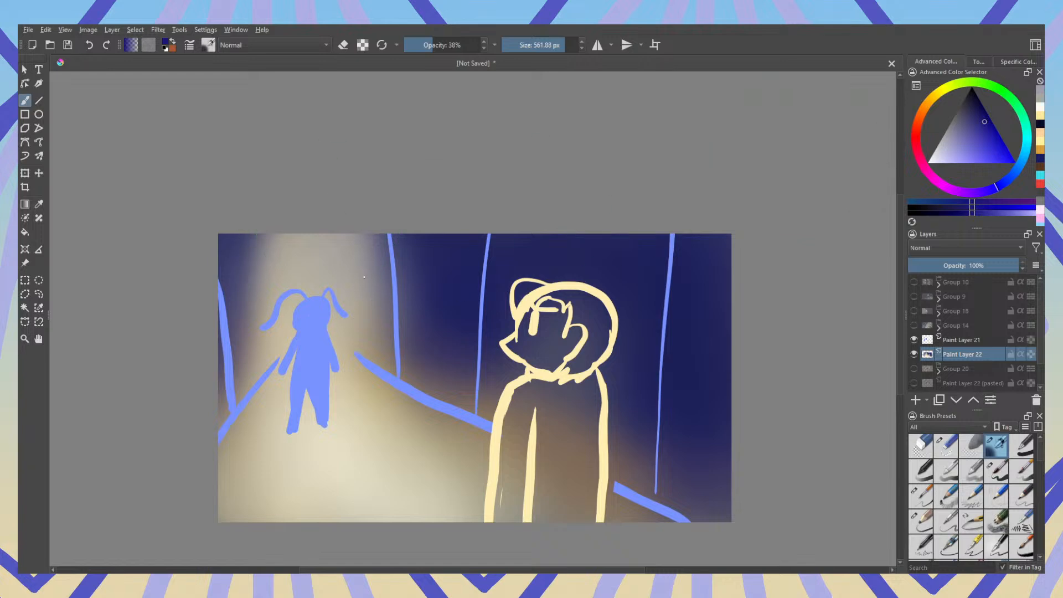
{"action": "mouse_move", "coordinate": [364, 277]}
{"action": "left_mouse_down"}
{"action": "mouse_move", "coordinate": [343, 244]}
{"action": "mouse_move", "coordinate": [266, 237]}
{"action": "mouse_move", "coordinate": [352, 260]}
{"action": "left_mouse_up"}
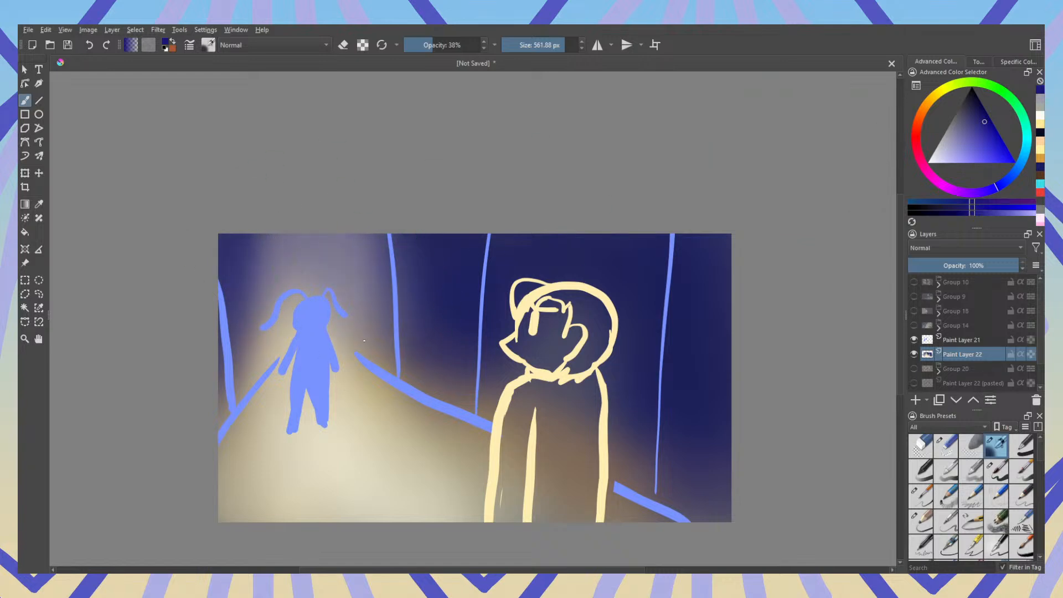
{"action": "mouse_move", "coordinate": [364, 340]}
{"action": "left_mouse_down"}
{"action": "mouse_move", "coordinate": [221, 354]}
{"action": "mouse_move", "coordinate": [236, 314]}
{"action": "mouse_move", "coordinate": [241, 331]}
{"action": "left_mouse_up"}
{"action": "mouse_move", "coordinate": [329, 293]}
{"action": "left_mouse_down"}
{"action": "mouse_move", "coordinate": [360, 352]}
{"action": "mouse_move", "coordinate": [365, 261]}
{"action": "left_mouse_up"}
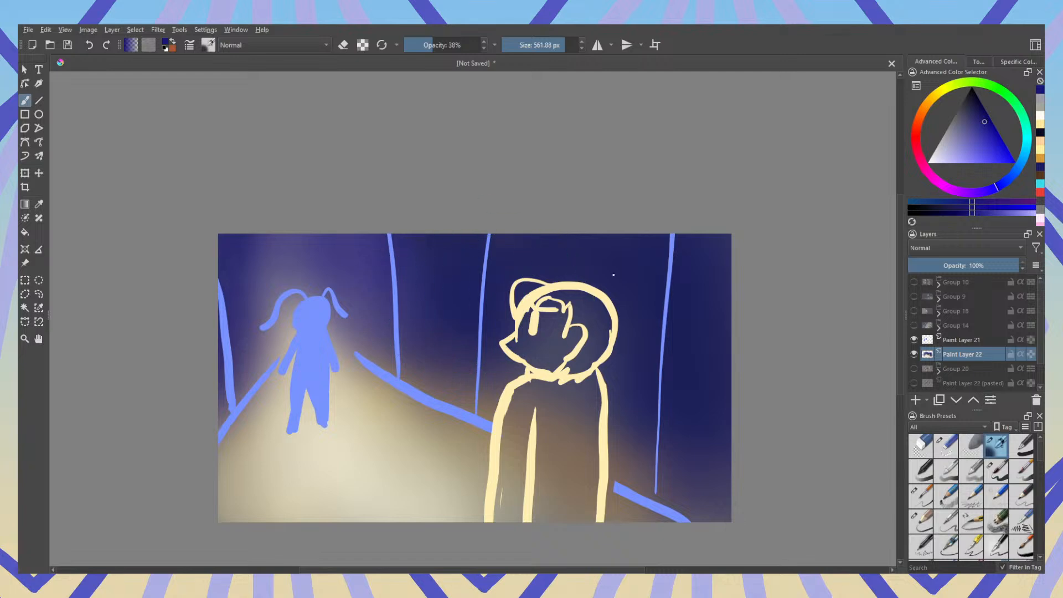
Step: Darken the corridor walls around both figures and along the upper edge with a soft near-black blue
{"action": "left_click", "coordinate": [972, 94]}
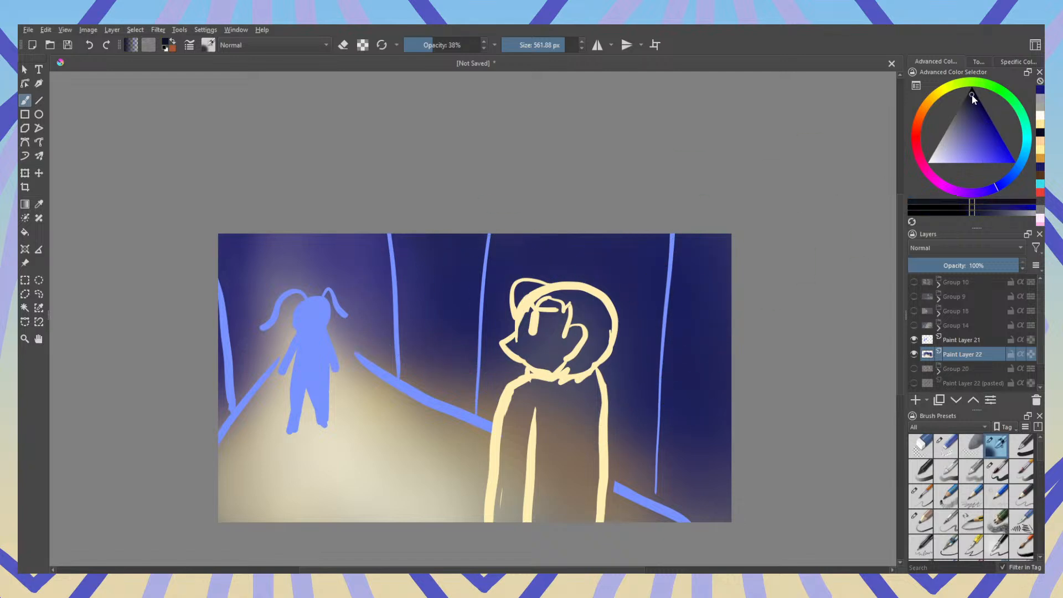
{"action": "left_click_drag", "start_coordinate": [450, 280], "coordinate": [526, 254]}
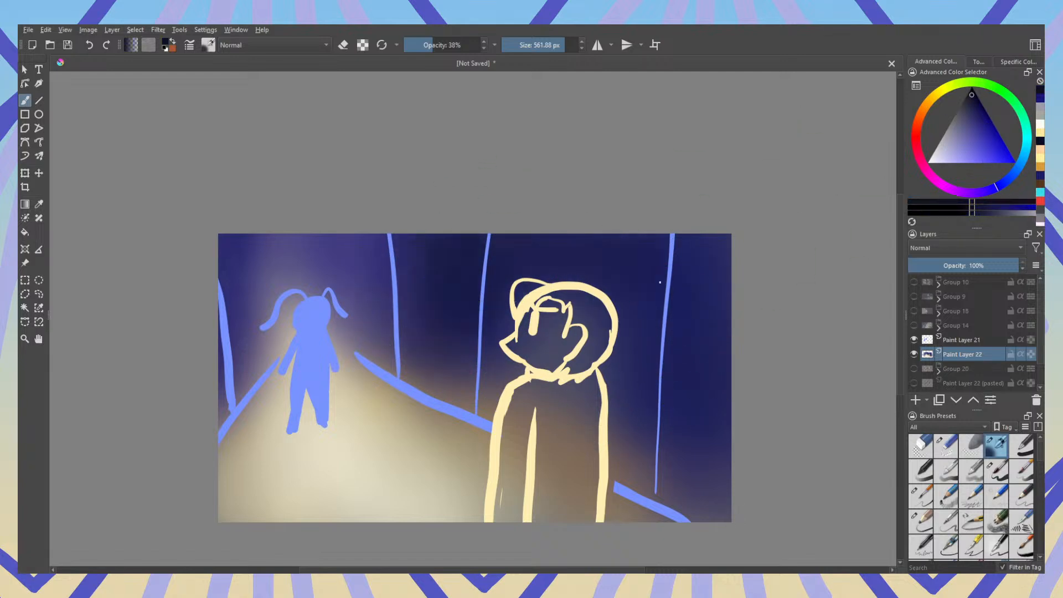
{"action": "left_click_drag", "start_coordinate": [665, 459], "coordinate": [654, 488]}
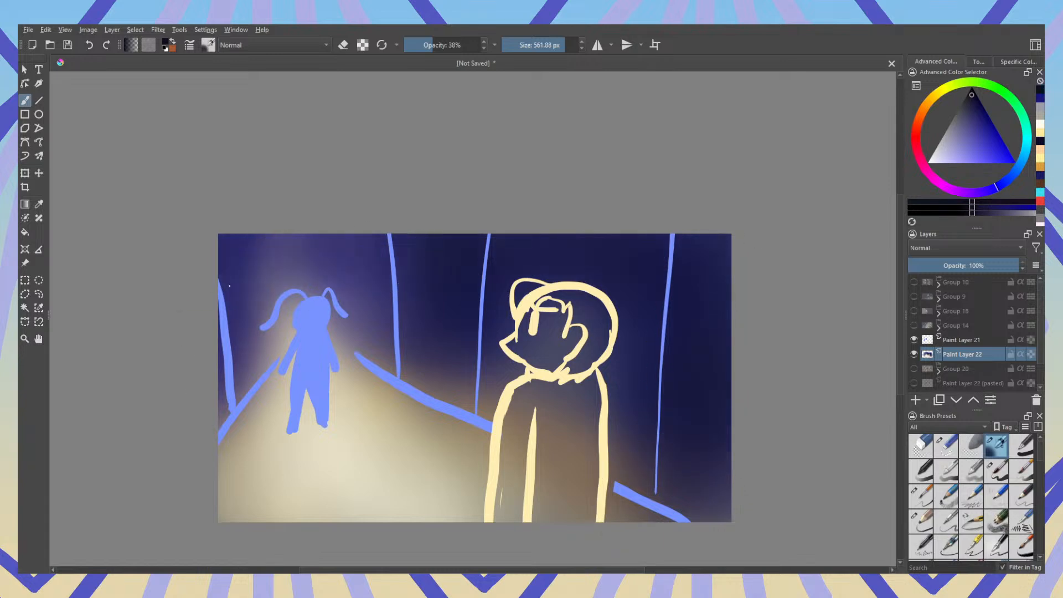
{"action": "mouse_move", "coordinate": [341, 243]}
{"action": "left_mouse_down"}
{"action": "mouse_move", "coordinate": [302, 234]}
{"action": "mouse_move", "coordinate": [371, 241]}
{"action": "left_mouse_up"}
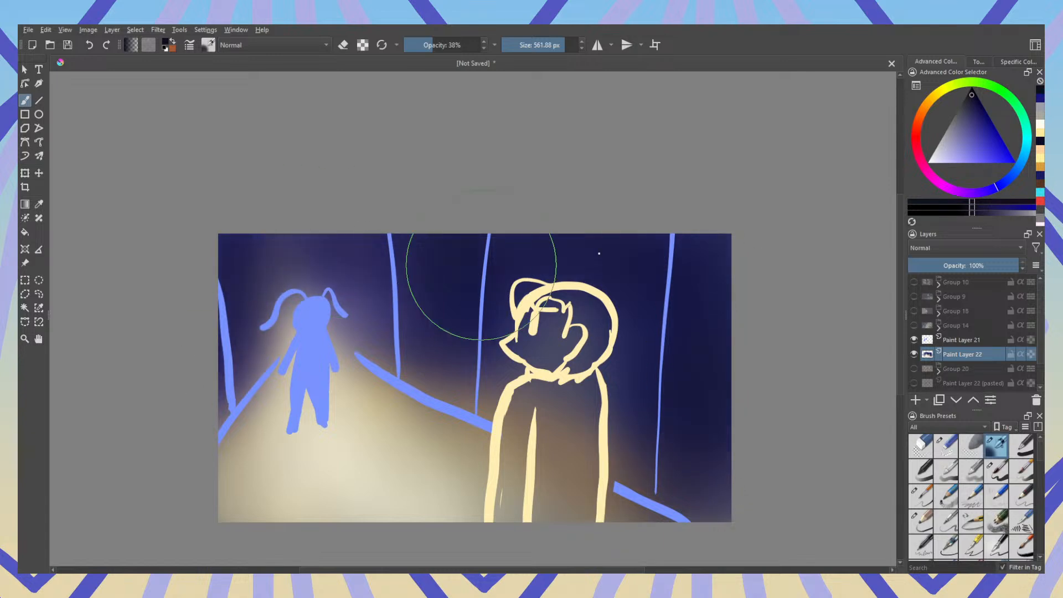
Step: Compare the corridor lighting with the Group 10 and Group 18 scenes, and show only Paint Layers 21 and 22 again
{"action": "left_click", "coordinate": [914, 282]}
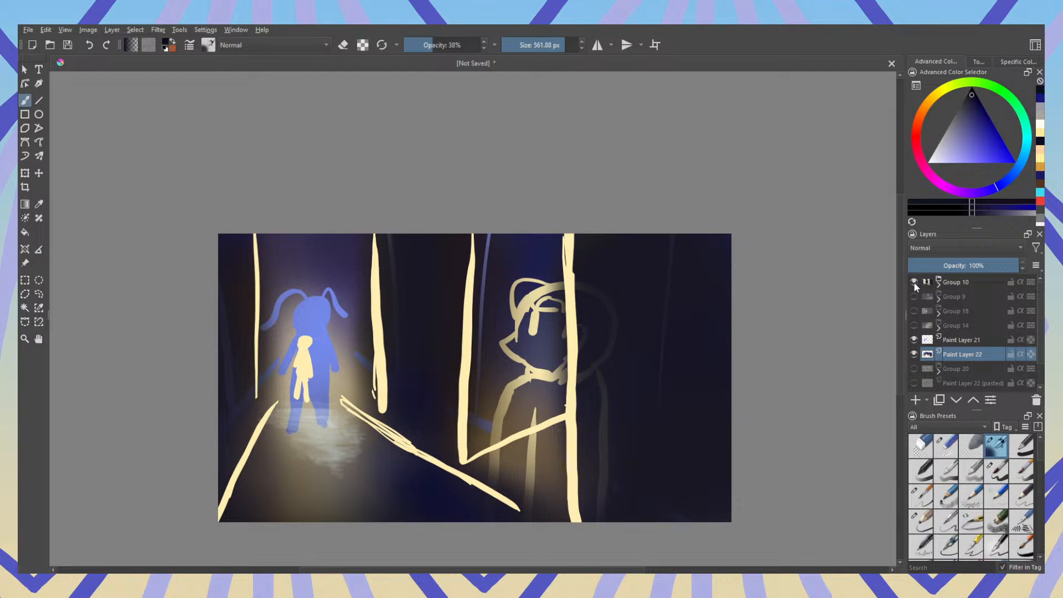
{"action": "left_click", "coordinate": [914, 354]}
{"action": "left_click", "coordinate": [915, 340]}
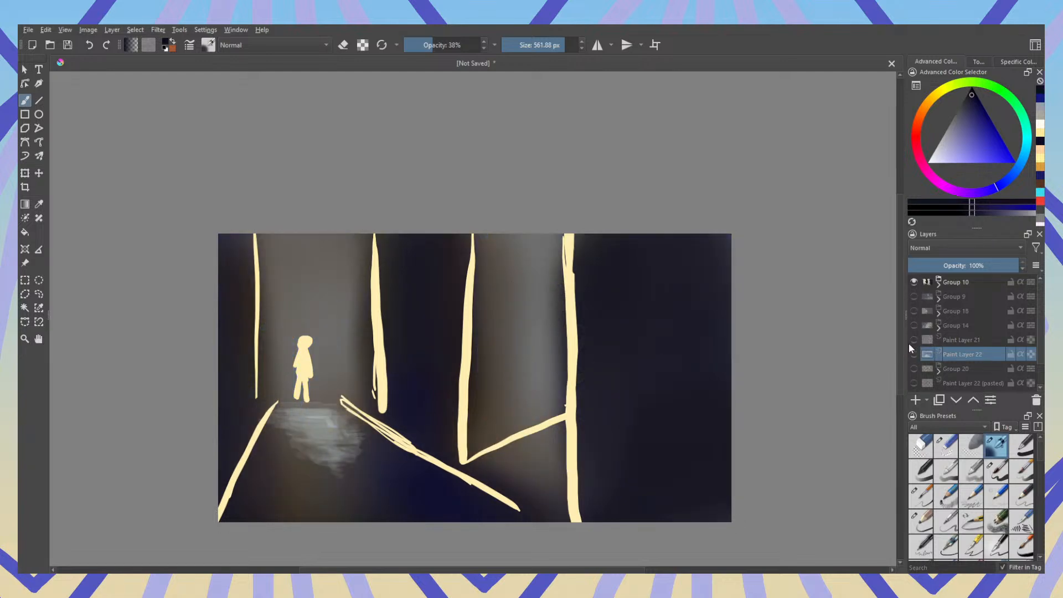
{"action": "left_click", "coordinate": [914, 283]}
{"action": "left_click", "coordinate": [914, 311]}
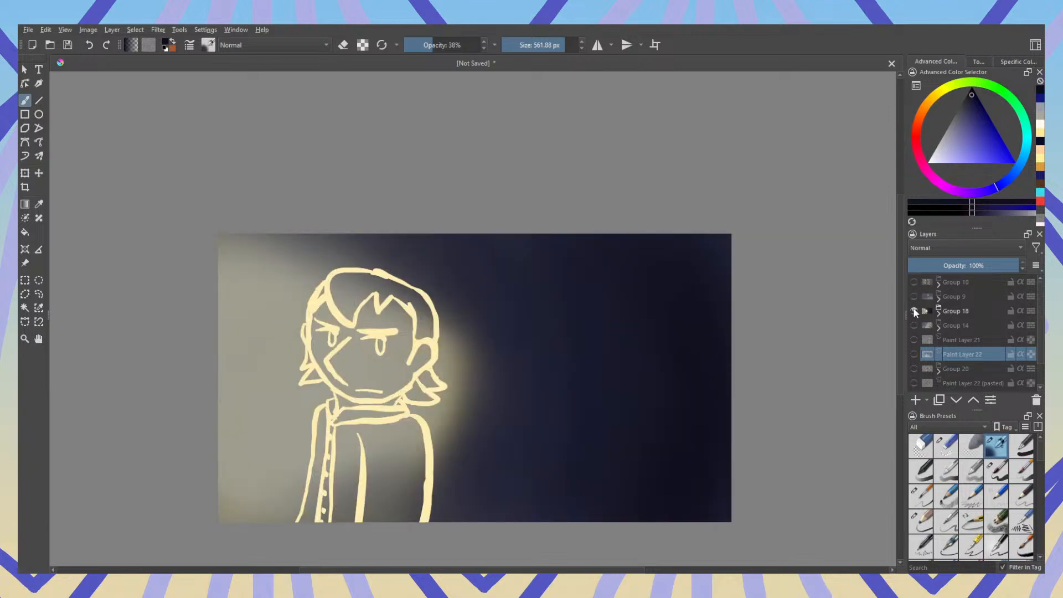
{"action": "left_click", "coordinate": [914, 312]}
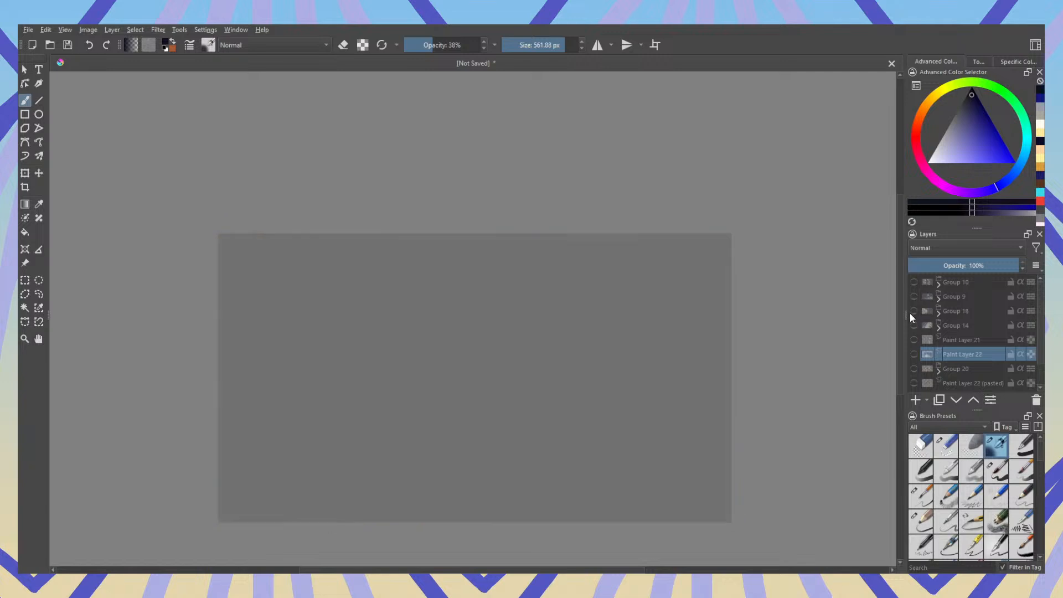
{"action": "left_click", "coordinate": [914, 354]}
{"action": "left_click", "coordinate": [915, 339]}
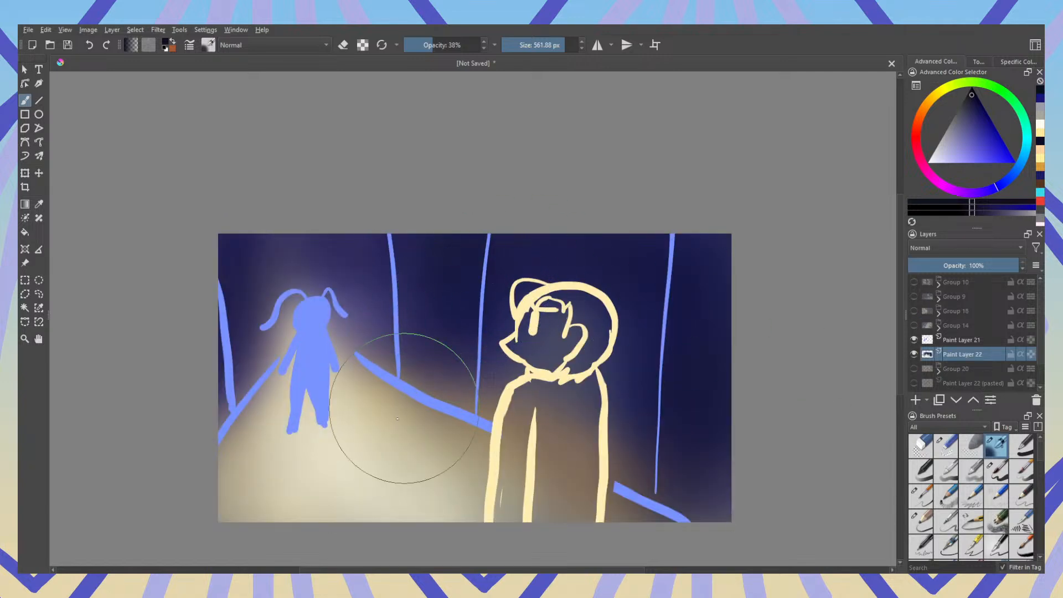
Step: Sample the pale floor light and paint a soft cream beam down over the foreground character
{"action": "left_click", "coordinate": [356, 479], "text": "ctrl"}
{"action": "mouse_move", "coordinate": [554, 260]}
{"action": "left_mouse_down"}
{"action": "mouse_move", "coordinate": [628, 255]}
{"action": "mouse_move", "coordinate": [532, 288]}
{"action": "mouse_move", "coordinate": [587, 266]}
{"action": "mouse_move", "coordinate": [554, 299]}
{"action": "left_mouse_up"}
{"action": "mouse_move", "coordinate": [463, 316]}
{"action": "left_mouse_down"}
{"action": "mouse_move", "coordinate": [321, 239]}
{"action": "mouse_move", "coordinate": [416, 261]}
{"action": "mouse_move", "coordinate": [239, 321]}
{"action": "mouse_move", "coordinate": [221, 394]}
{"action": "mouse_move", "coordinate": [250, 311]}
{"action": "mouse_move", "coordinate": [288, 260]}
{"action": "mouse_move", "coordinate": [244, 266]}
{"action": "mouse_move", "coordinate": [291, 234]}
{"action": "mouse_move", "coordinate": [282, 276]}
{"action": "mouse_move", "coordinate": [297, 299]}
{"action": "mouse_move", "coordinate": [328, 271]}
{"action": "mouse_move", "coordinate": [318, 347]}
{"action": "mouse_move", "coordinate": [385, 350]}
{"action": "mouse_move", "coordinate": [418, 333]}
{"action": "mouse_move", "coordinate": [403, 307]}
{"action": "left_mouse_up"}
Step: Sample the dark wall blue and paint over the glow above and around the blue figure
{"action": "left_click", "coordinate": [434, 269], "text": "ctrl"}
{"action": "mouse_move", "coordinate": [386, 251]}
{"action": "left_mouse_down"}
{"action": "mouse_move", "coordinate": [327, 250]}
{"action": "mouse_move", "coordinate": [310, 277]}
{"action": "left_mouse_up"}
{"action": "left_click_drag", "start_coordinate": [379, 292], "coordinate": [391, 327]}
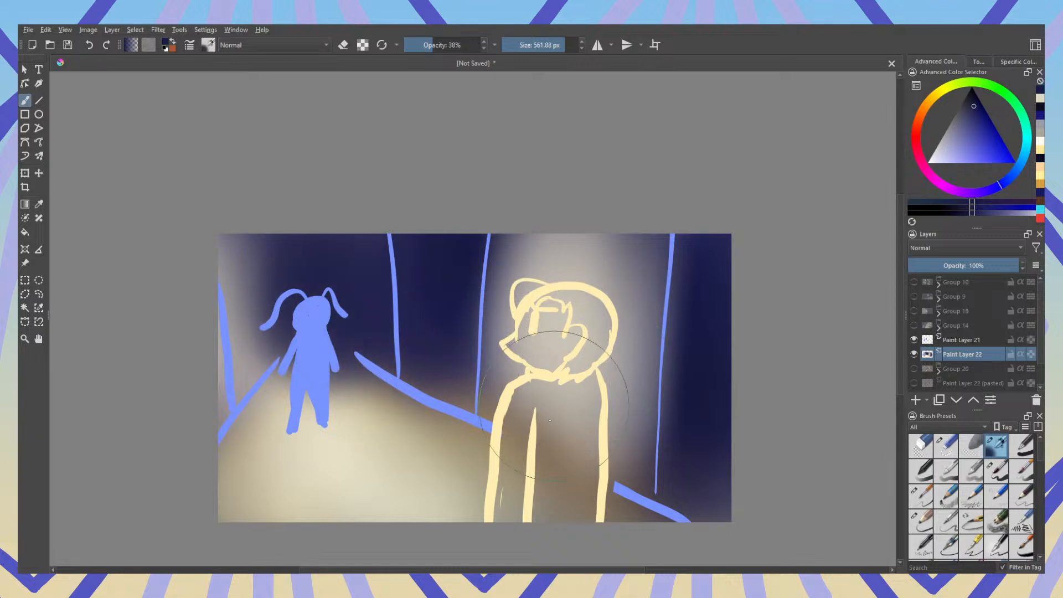
Step: Deepen the floor edges with sampled brown, and cover the bright floor below the blue figure with soft dark blue
{"action": "left_click", "coordinate": [554, 421], "text": "ctrl"}
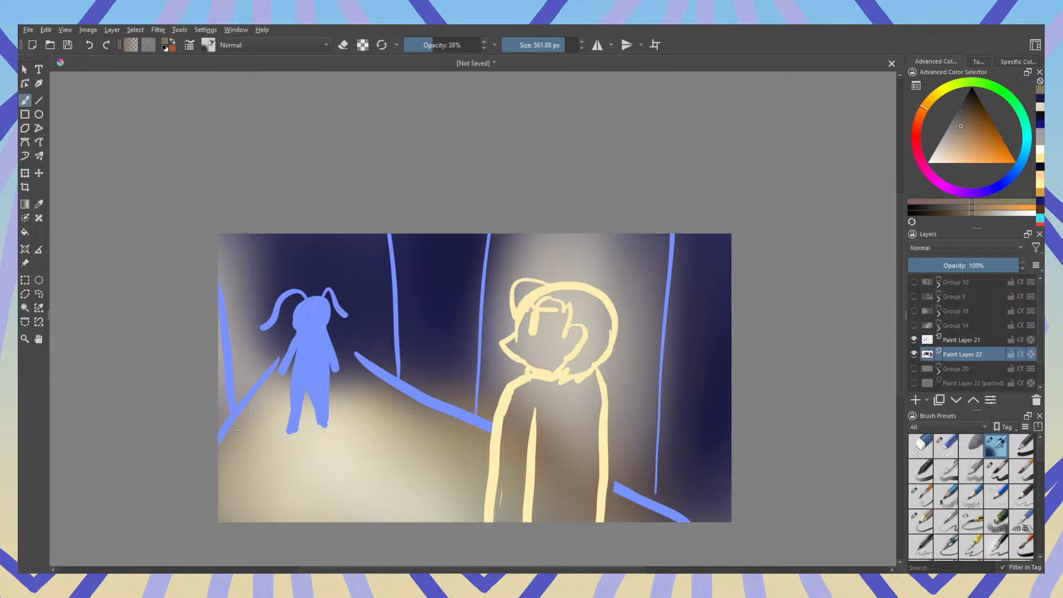
{"action": "left_click", "coordinate": [447, 293], "text": "ctrl"}
{"action": "mouse_move", "coordinate": [280, 466]}
{"action": "left_mouse_down"}
{"action": "mouse_move", "coordinate": [303, 410]}
{"action": "mouse_move", "coordinate": [331, 480]}
{"action": "mouse_move", "coordinate": [358, 477]}
{"action": "mouse_move", "coordinate": [426, 517]}
{"action": "mouse_move", "coordinate": [469, 505]}
{"action": "mouse_move", "coordinate": [354, 434]}
{"action": "mouse_move", "coordinate": [346, 464]}
{"action": "mouse_move", "coordinate": [331, 418]}
{"action": "mouse_move", "coordinate": [308, 435]}
{"action": "mouse_move", "coordinate": [377, 369]}
{"action": "mouse_move", "coordinate": [318, 419]}
{"action": "mouse_move", "coordinate": [272, 499]}
{"action": "left_mouse_up"}
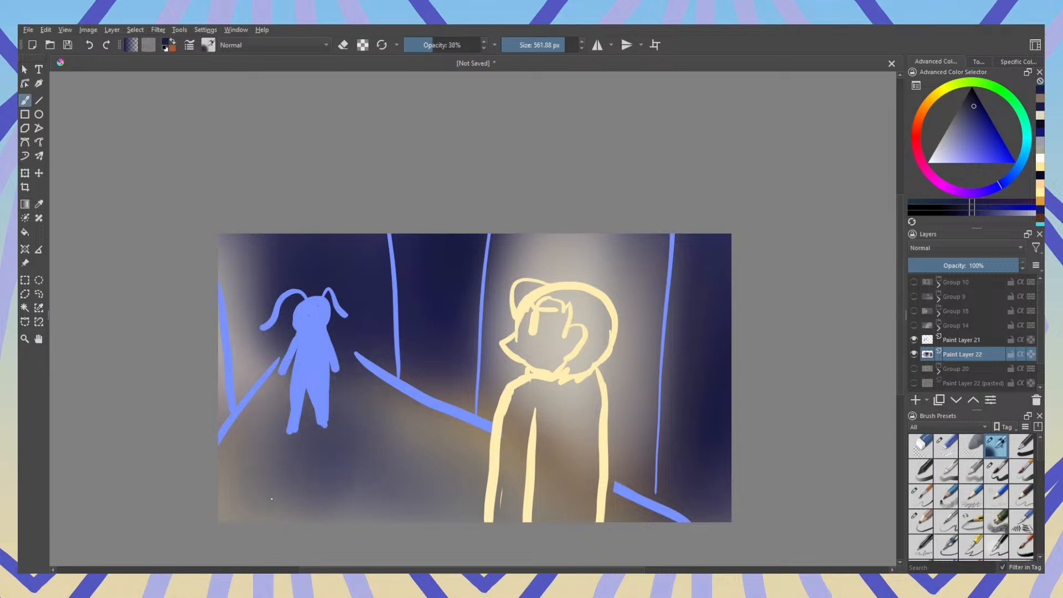
{"action": "mouse_move", "coordinate": [304, 463]}
{"action": "left_mouse_down"}
{"action": "mouse_move", "coordinate": [360, 427]}
{"action": "mouse_move", "coordinate": [448, 511]}
{"action": "mouse_move", "coordinate": [325, 528]}
{"action": "mouse_move", "coordinate": [357, 497]}
{"action": "left_mouse_up"}
Step: Add a paint layer above Paint Layer 22 and block in a pale lavender reflection below the blue figure at 43% brush opacity
{"action": "left_click_drag", "start_coordinate": [972, 154], "coordinate": [948, 177]}
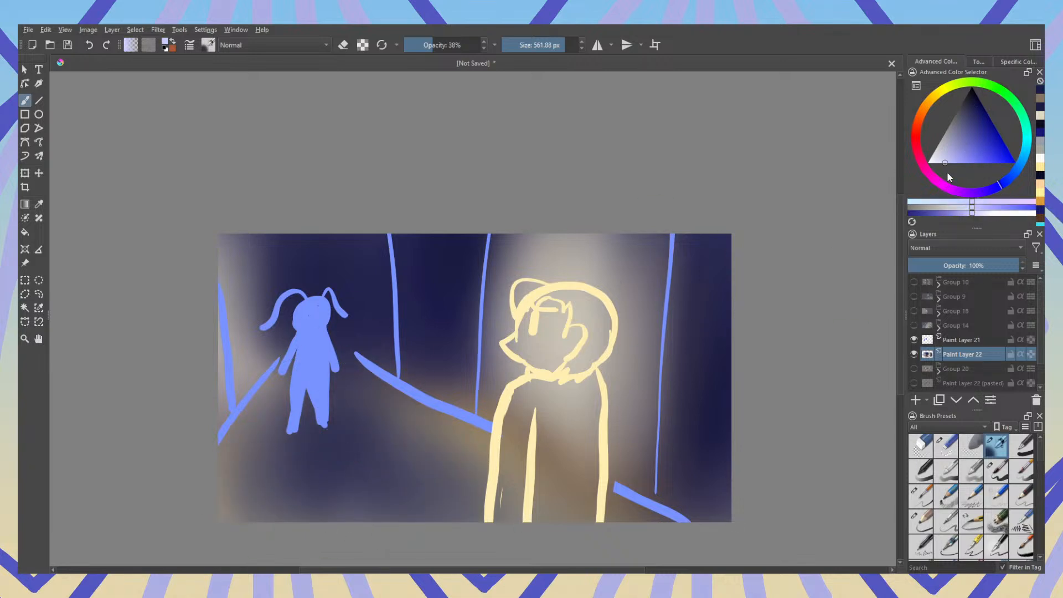
{"action": "left_click", "coordinate": [916, 400]}
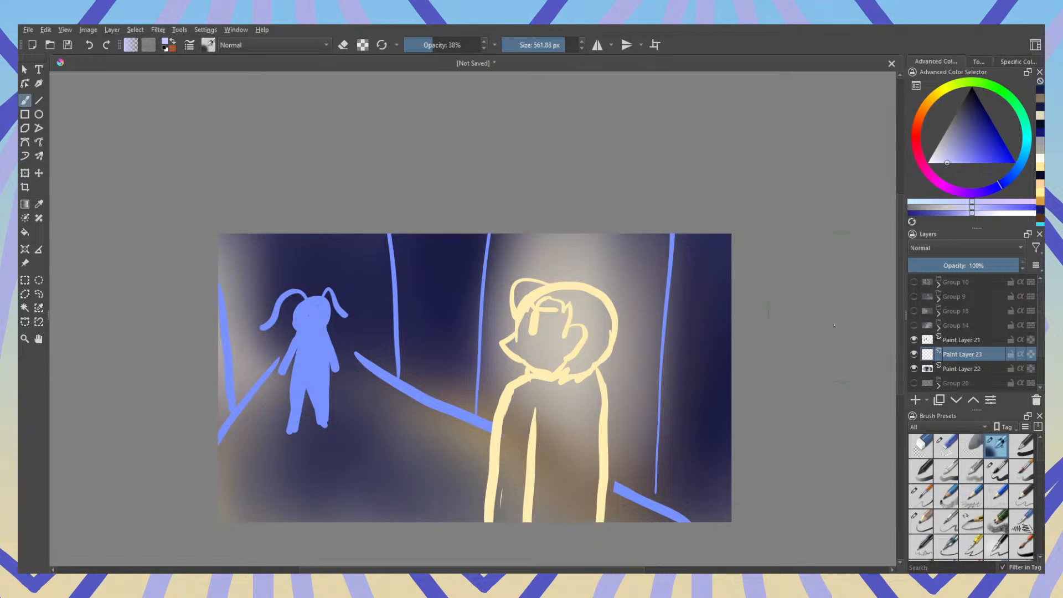
{"action": "left_click", "coordinate": [954, 497]}
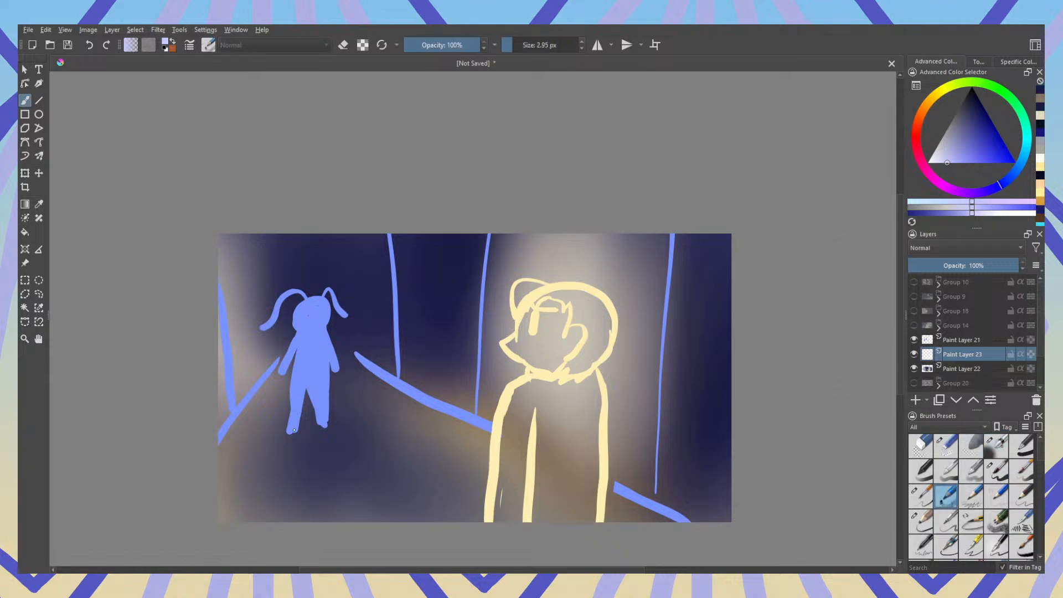
{"action": "left_click_drag", "start_coordinate": [400, 470], "coordinate": [398, 477]}
{"action": "key", "text": "ctrl+z"}
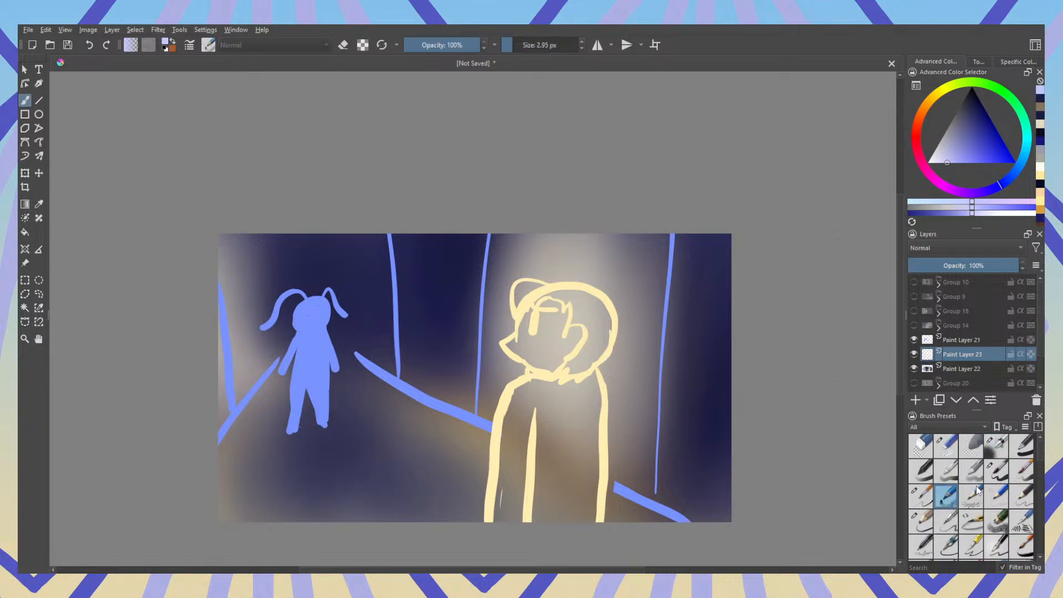
{"action": "left_click", "coordinate": [921, 496]}
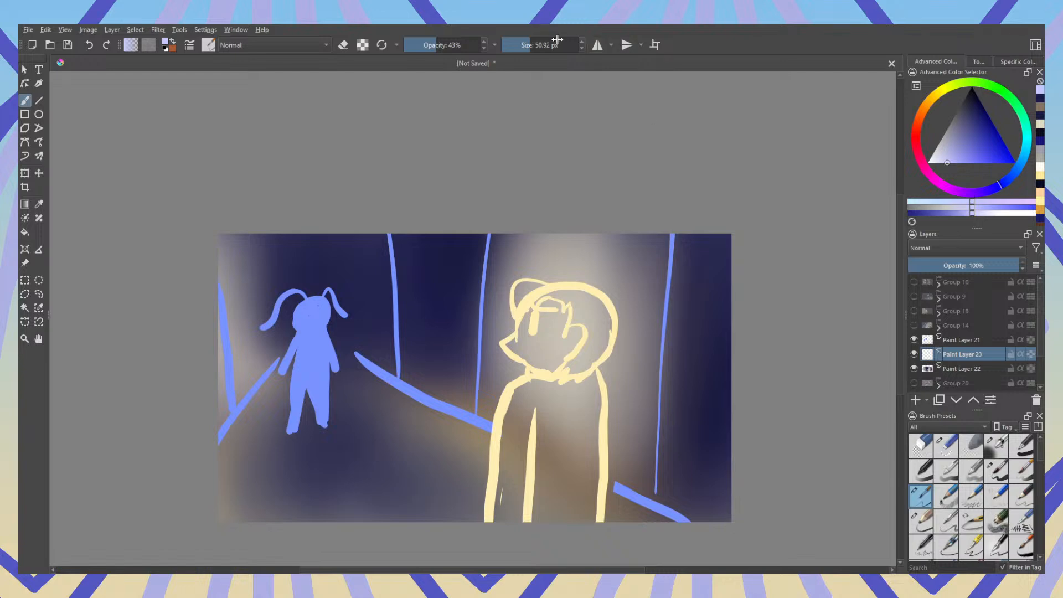
{"action": "left_click_drag", "start_coordinate": [558, 39], "coordinate": [548, 47]}
{"action": "mouse_move", "coordinate": [283, 432]}
{"action": "left_mouse_down"}
{"action": "mouse_move", "coordinate": [321, 466]}
{"action": "mouse_move", "coordinate": [302, 478]}
{"action": "mouse_move", "coordinate": [342, 490]}
{"action": "mouse_move", "coordinate": [317, 434]}
{"action": "mouse_move", "coordinate": [315, 458]}
{"action": "mouse_move", "coordinate": [339, 474]}
{"action": "mouse_move", "coordinate": [355, 498]}
{"action": "left_mouse_up"}
Step: Build up and widen the lavender floor reflection with layered strokes, using brush sizes of about 175, 67 and 210 px
{"action": "left_click_drag", "start_coordinate": [554, 51], "coordinate": [545, 47]}
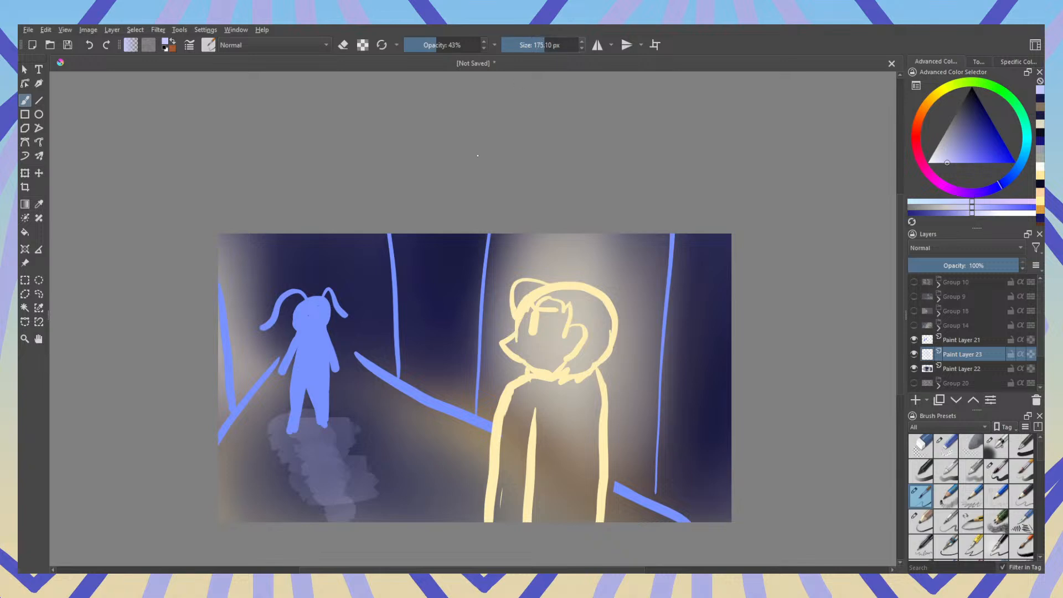
{"action": "mouse_move", "coordinate": [287, 415]}
{"action": "left_mouse_down"}
{"action": "mouse_move", "coordinate": [334, 459]}
{"action": "mouse_move", "coordinate": [312, 476]}
{"action": "mouse_move", "coordinate": [337, 491]}
{"action": "mouse_move", "coordinate": [336, 517]}
{"action": "left_mouse_up"}
{"action": "left_click_drag", "start_coordinate": [535, 44], "coordinate": [533, 51]}
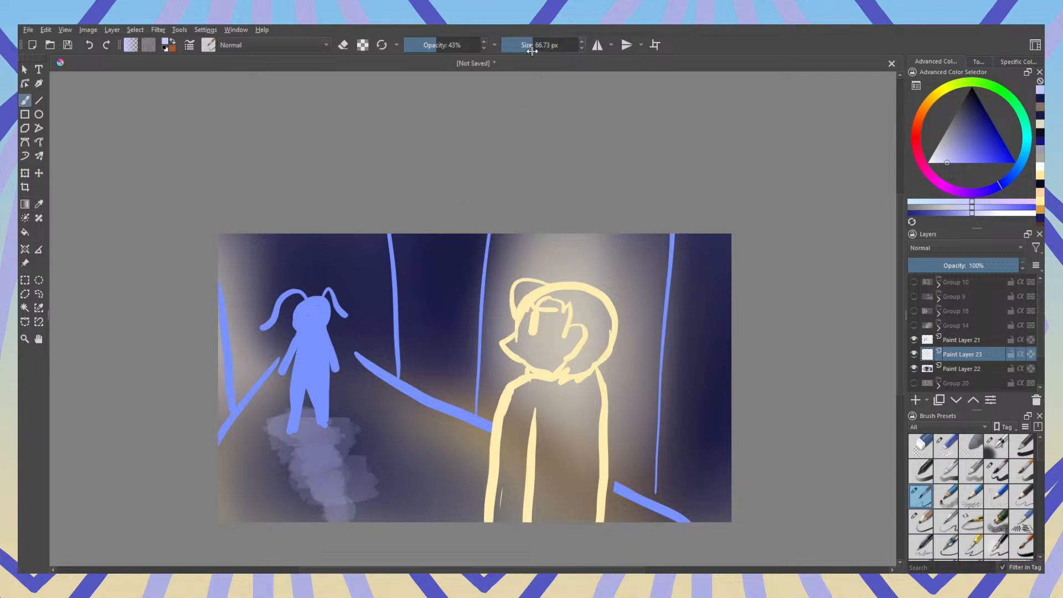
{"action": "mouse_move", "coordinate": [277, 458]}
{"action": "left_mouse_down"}
{"action": "mouse_move", "coordinate": [286, 432]}
{"action": "mouse_move", "coordinate": [317, 447]}
{"action": "left_mouse_up"}
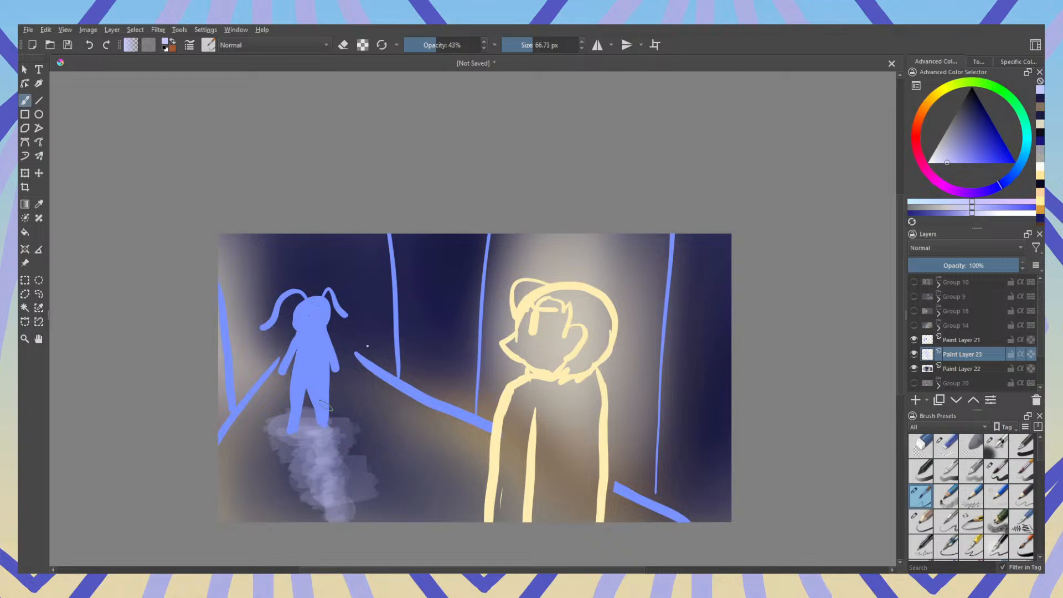
{"action": "left_click", "coordinate": [547, 46]}
{"action": "left_click_drag", "start_coordinate": [329, 486], "coordinate": [341, 514]}
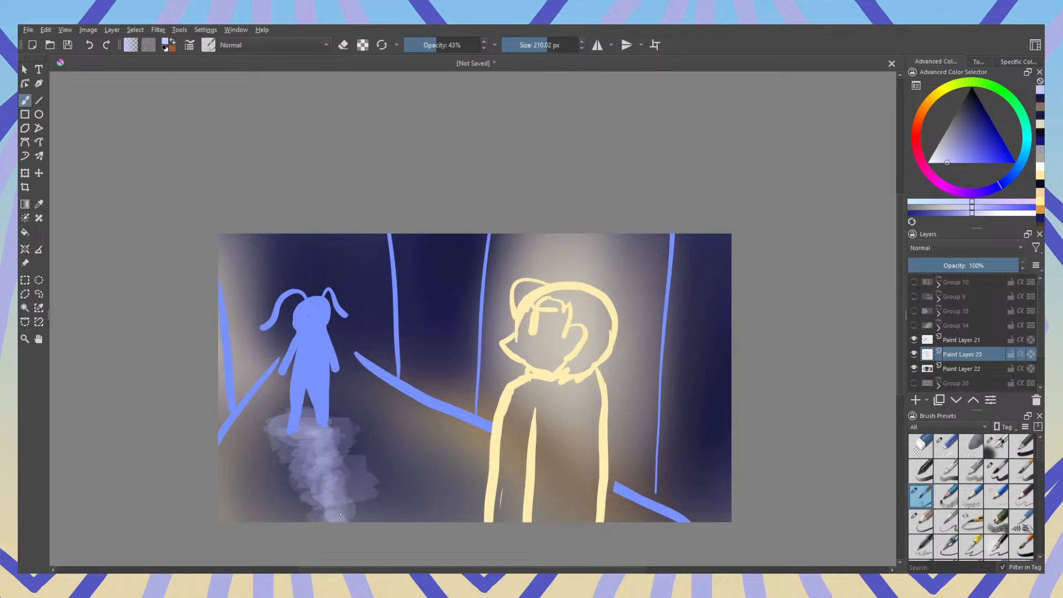
{"action": "mouse_move", "coordinate": [329, 475]}
{"action": "left_mouse_down"}
{"action": "mouse_move", "coordinate": [307, 463]}
{"action": "mouse_move", "coordinate": [319, 440]}
{"action": "mouse_move", "coordinate": [298, 428]}
{"action": "mouse_move", "coordinate": [324, 420]}
{"action": "mouse_move", "coordinate": [299, 407]}
{"action": "left_mouse_up"}
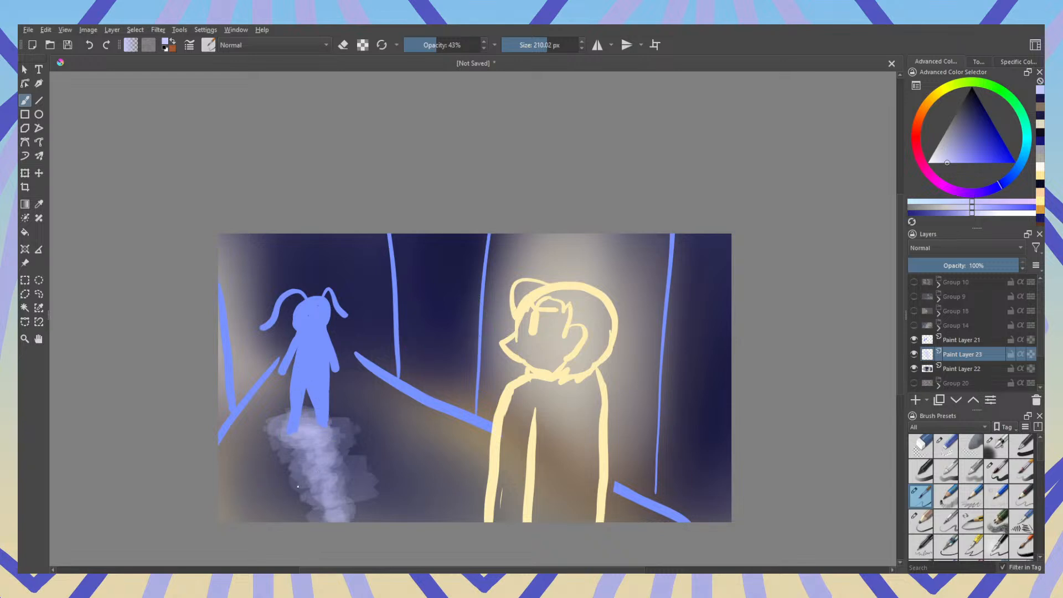
{"action": "mouse_move", "coordinate": [274, 482]}
{"action": "left_mouse_down"}
{"action": "mouse_move", "coordinate": [299, 504]}
{"action": "mouse_move", "coordinate": [289, 409]}
{"action": "left_mouse_up"}
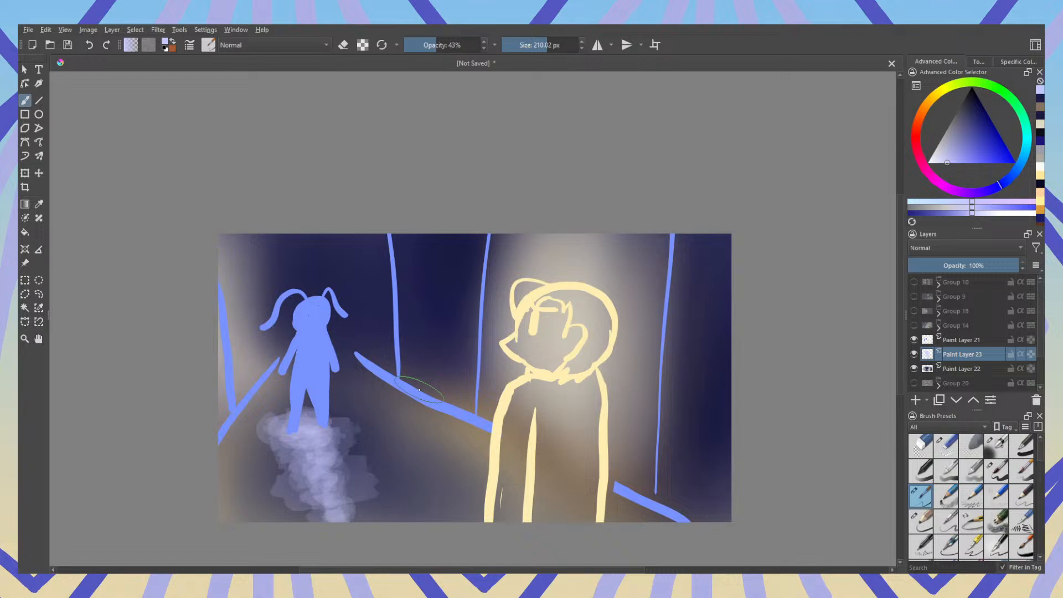
Step: Darken the walls and floor on Paint Layer 22 with near-black blue using the soft airbrush
{"action": "left_click", "coordinate": [970, 95]}
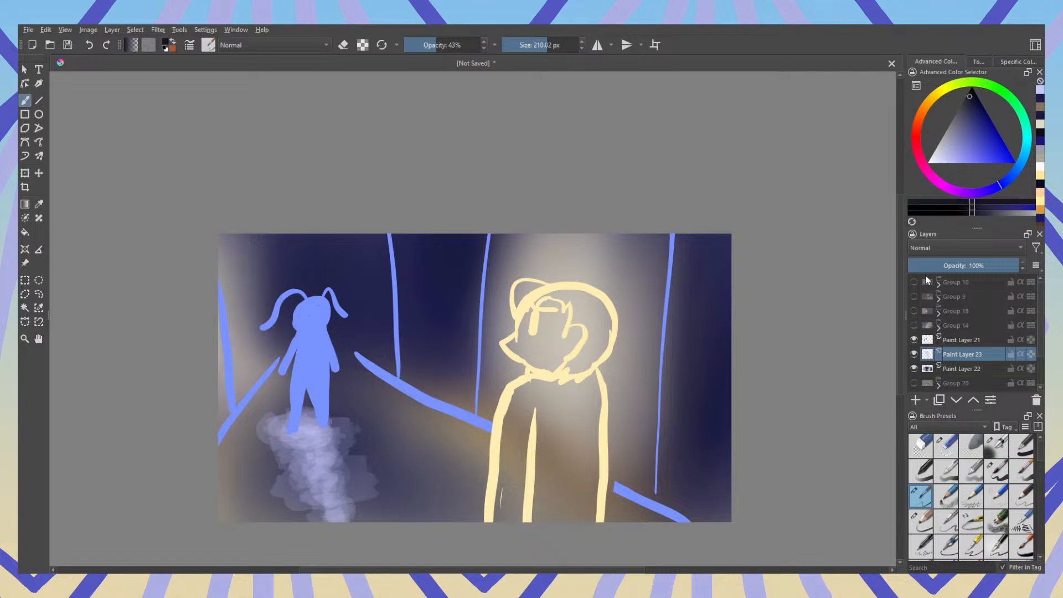
{"action": "left_click", "coordinate": [952, 368]}
{"action": "left_click", "coordinate": [997, 446]}
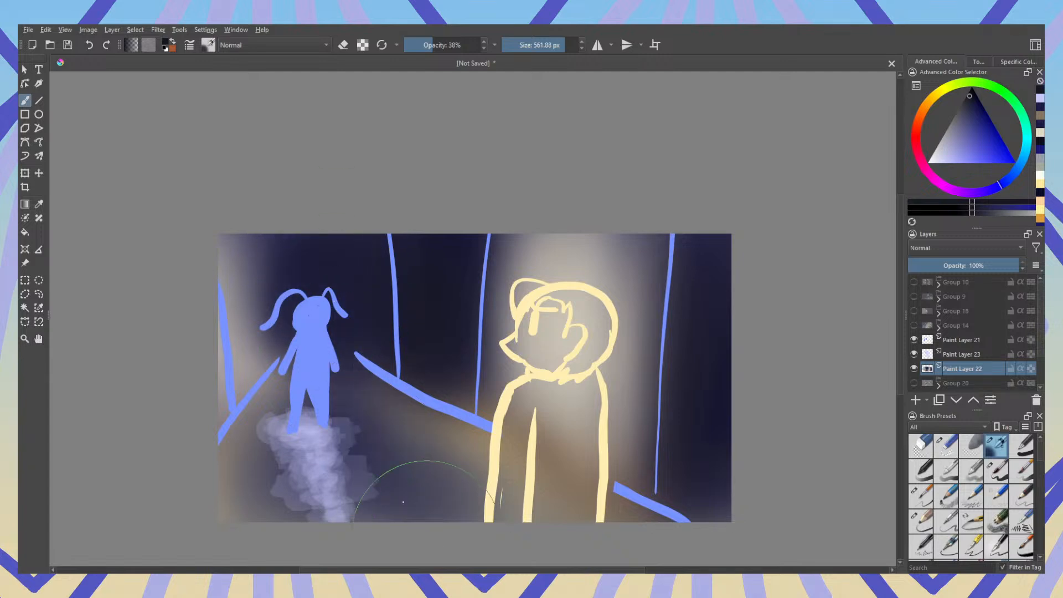
{"action": "left_click_drag", "start_coordinate": [256, 491], "coordinate": [273, 416]}
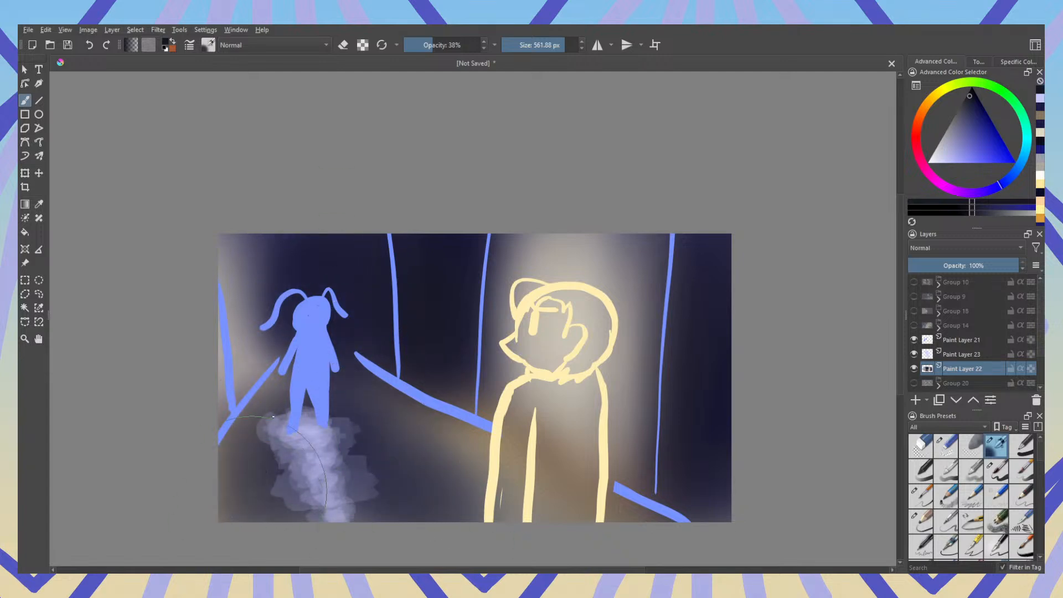
{"action": "left_click_drag", "start_coordinate": [391, 543], "coordinate": [459, 547]}
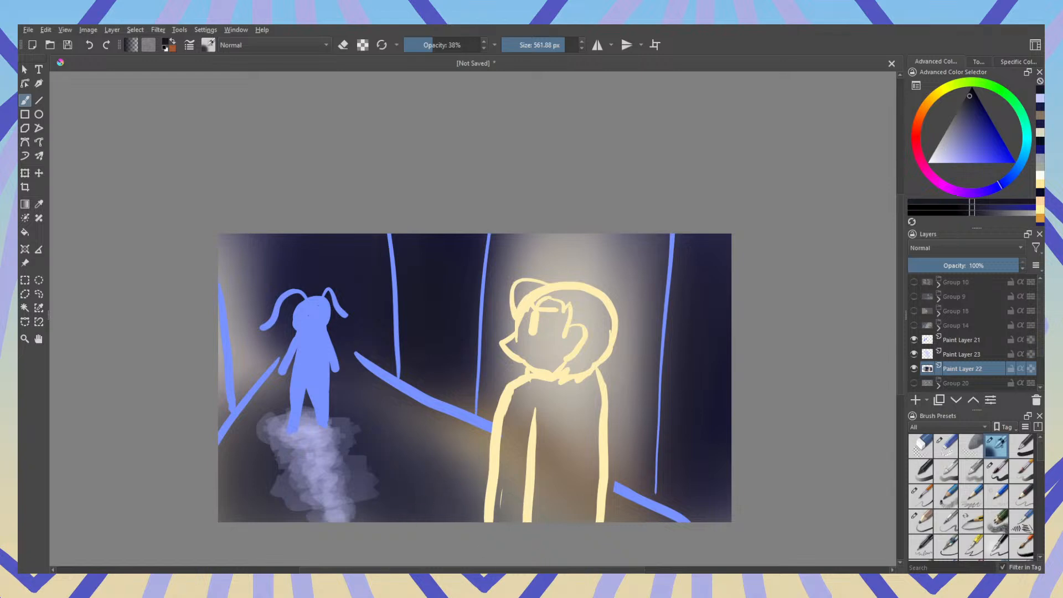
Step: Hide the corridor layers and examine the lighting of the Group 10 scene by switching its visibility on and off
{"action": "left_click_drag", "start_coordinate": [914, 369], "coordinate": [916, 326]}
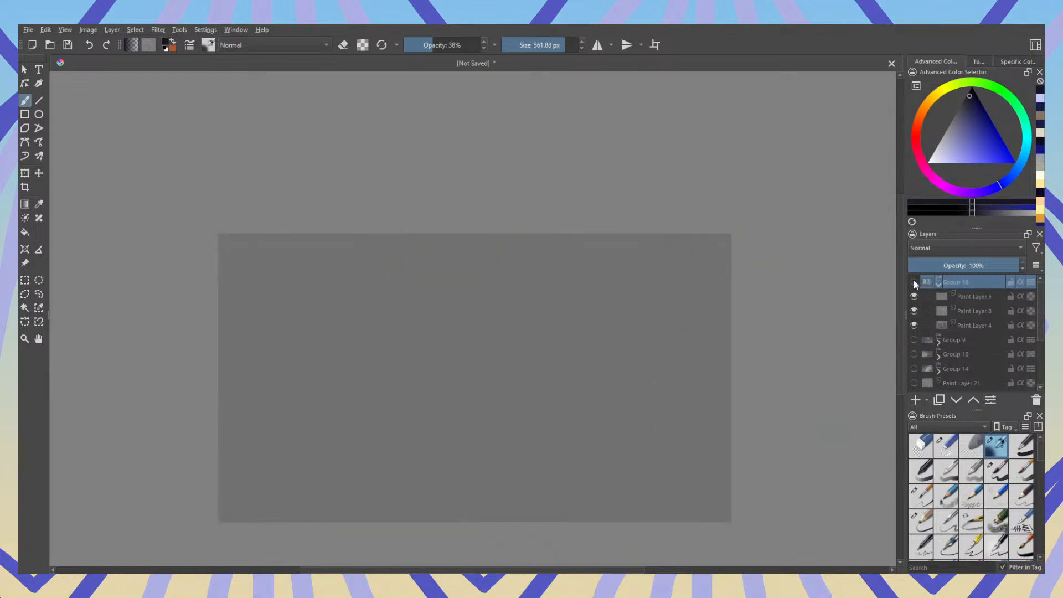
{"action": "left_click", "coordinate": [915, 281]}
{"action": "left_click", "coordinate": [915, 281]}
{"action": "left_click", "coordinate": [914, 284]}
{"action": "left_click", "coordinate": [915, 283]}
{"action": "left_click", "coordinate": [914, 283]}
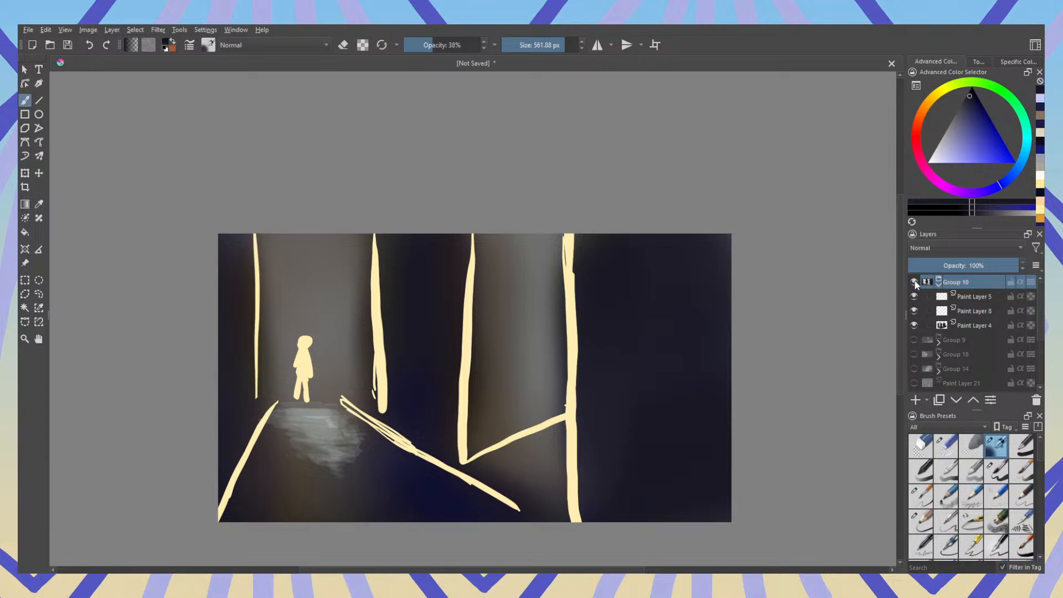
{"action": "left_click", "coordinate": [915, 283]}
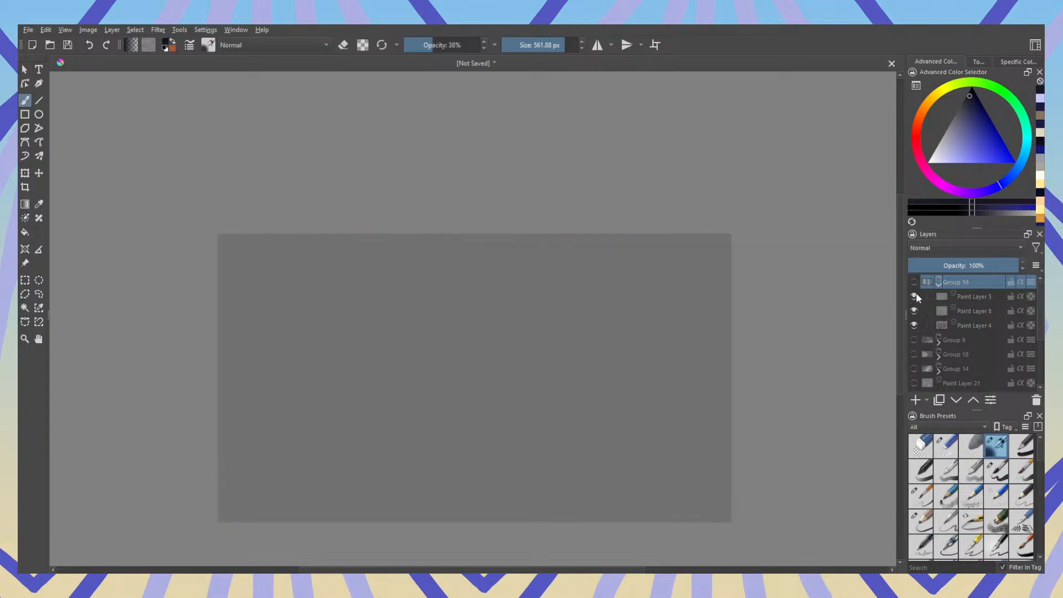
Step: Sample the grey light colour beside the pillar in the Group 10 scene and collapse the group
{"action": "left_click", "coordinate": [915, 282]}
{"action": "left_click", "coordinate": [569, 326], "text": "ctrl"}
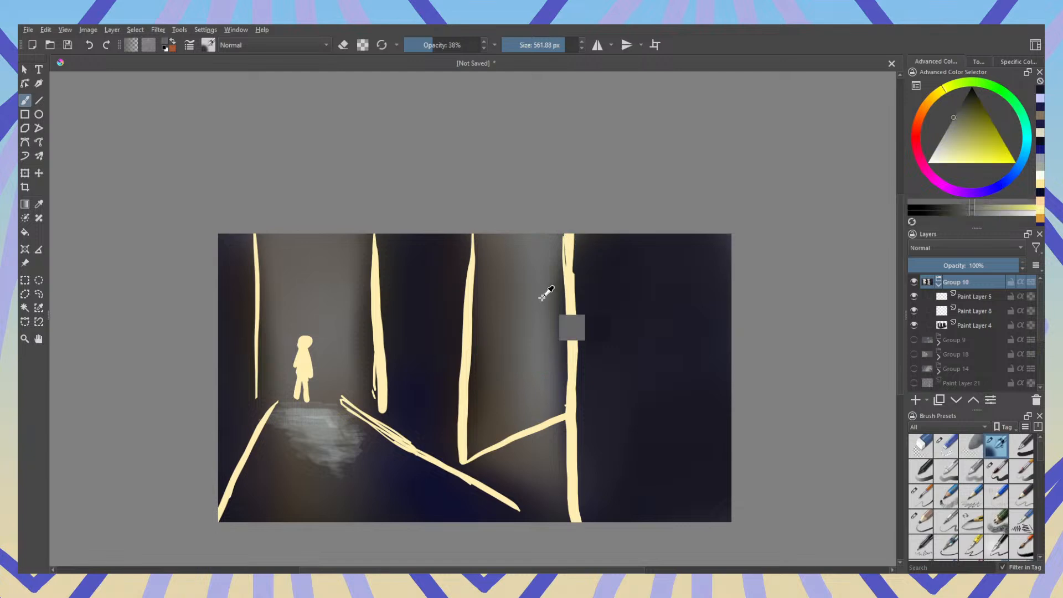
{"action": "left_click", "coordinate": [914, 282]}
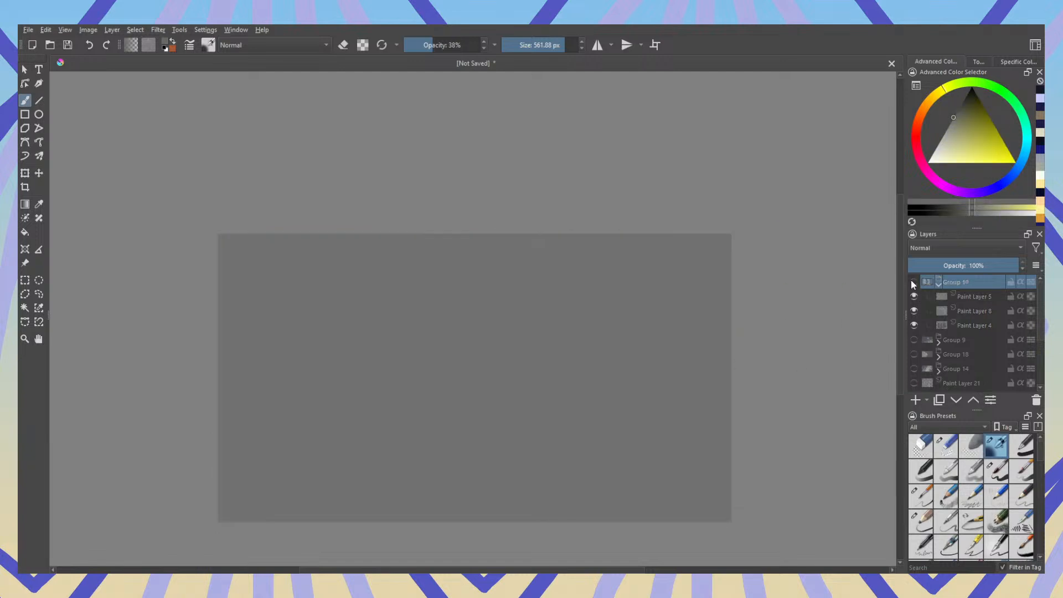
{"action": "left_click", "coordinate": [914, 282]}
{"action": "left_click", "coordinate": [940, 284]}
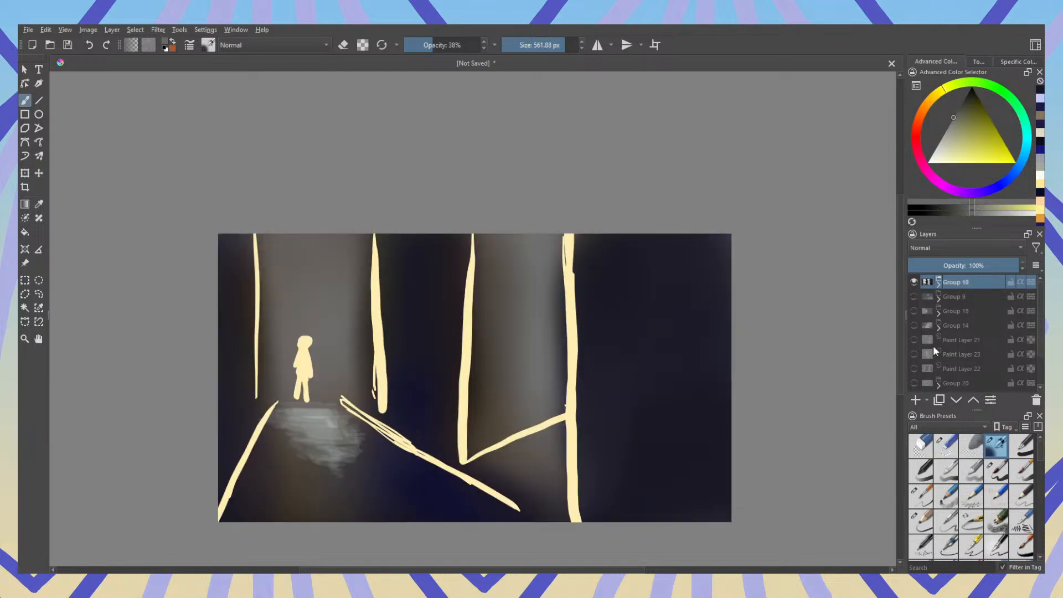
Step: Show Paint Layers 21, 22 and 23 of the corridor sketch and hide Group 10
{"action": "scroll", "coordinate": [935, 351], "scroll_direction": "down", "scroll_amount": 1}
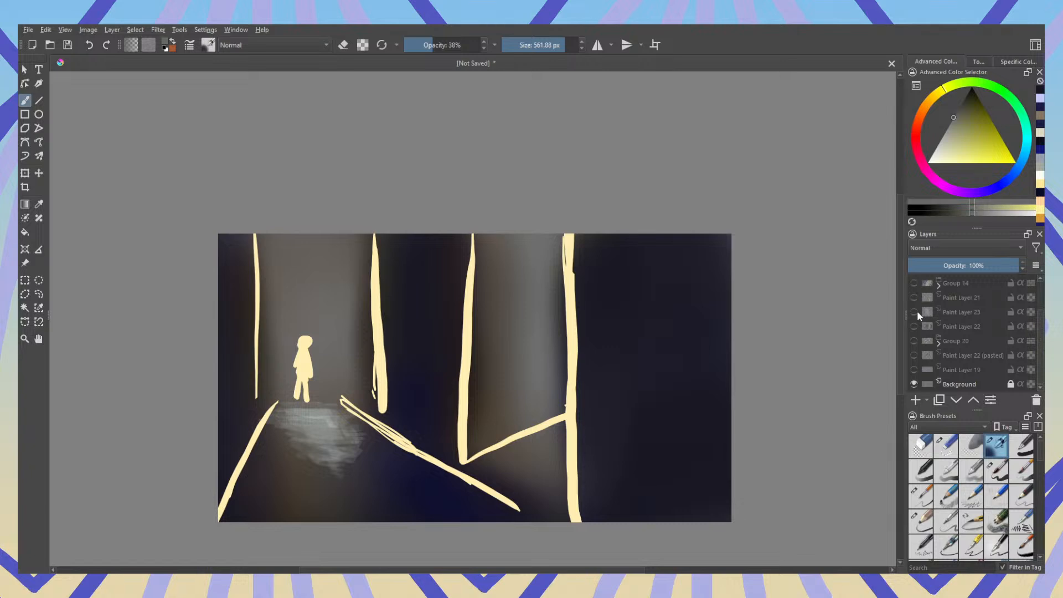
{"action": "left_click", "coordinate": [915, 312]}
{"action": "left_click", "coordinate": [915, 298]}
{"action": "left_click", "coordinate": [914, 327]}
{"action": "scroll", "coordinate": [917, 313], "scroll_direction": "up", "scroll_amount": 1}
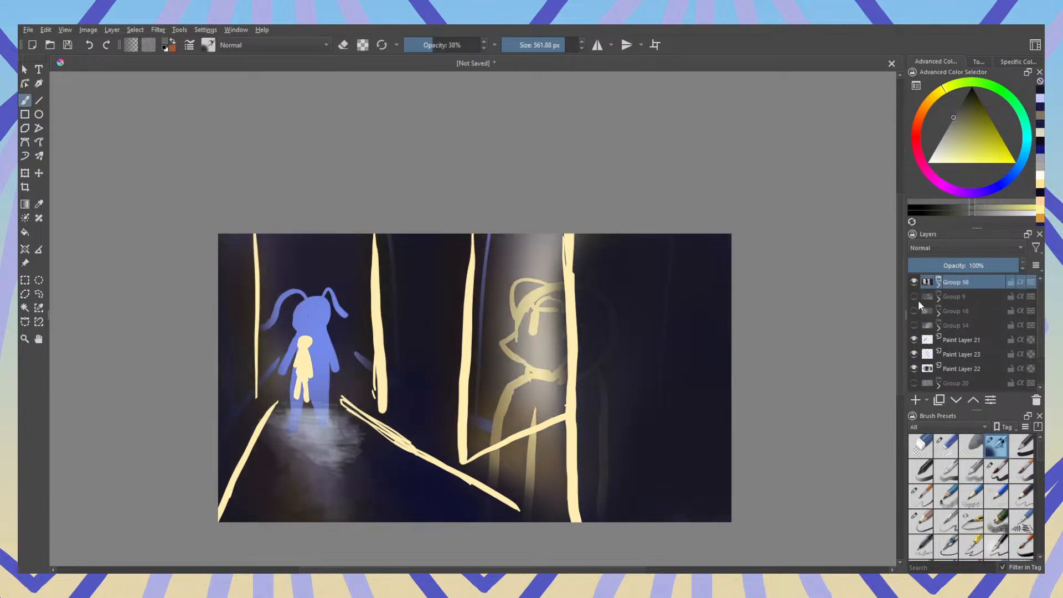
{"action": "left_click", "coordinate": [914, 282]}
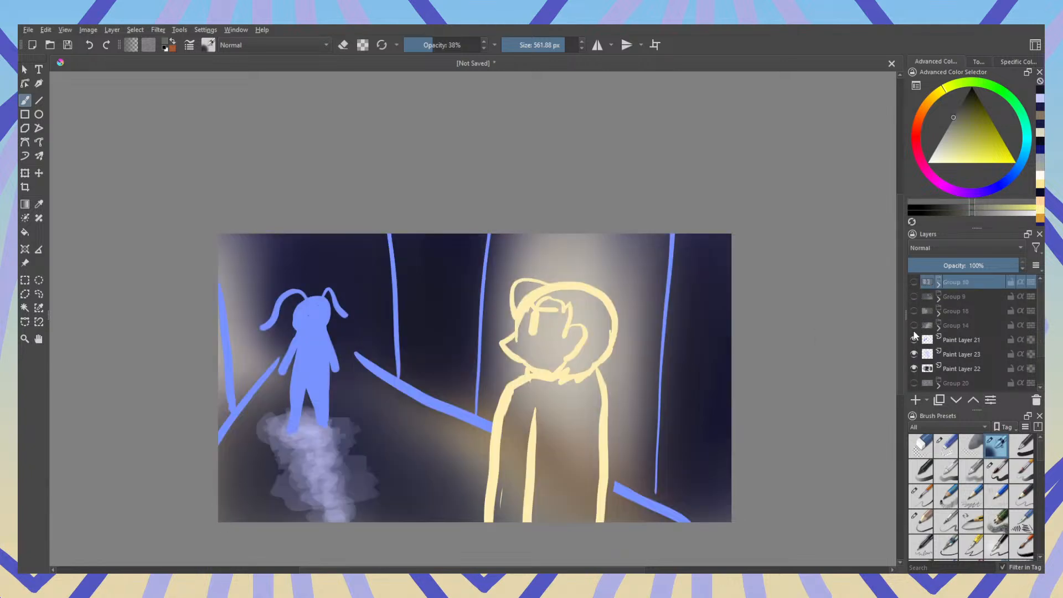
Step: Group Paint Layers 21, 23 and 22 together
{"action": "left_click", "coordinate": [979, 340]}
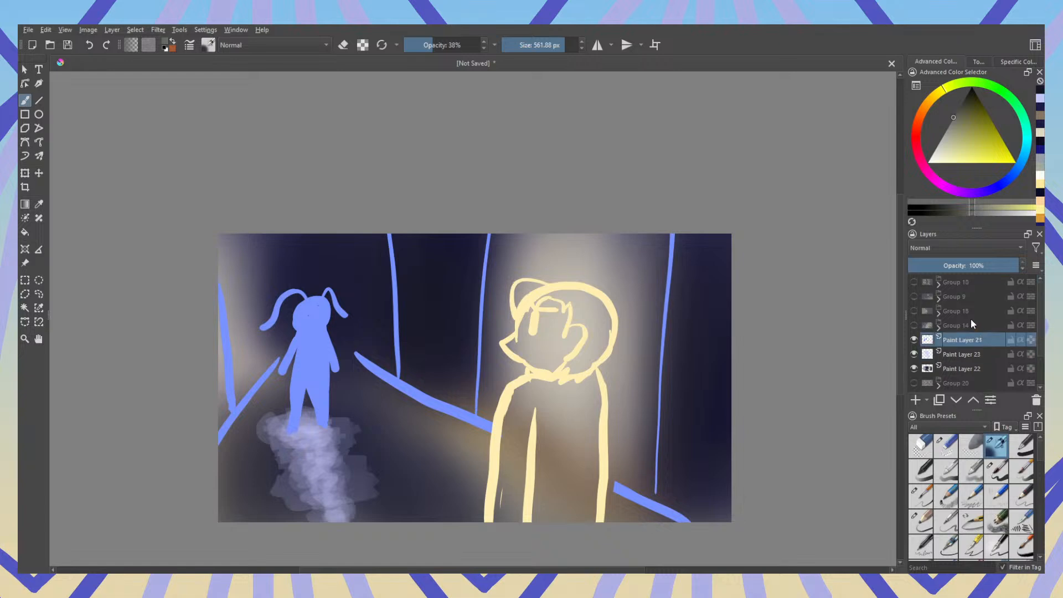
{"action": "left_click", "coordinate": [969, 369], "text": "shift"}
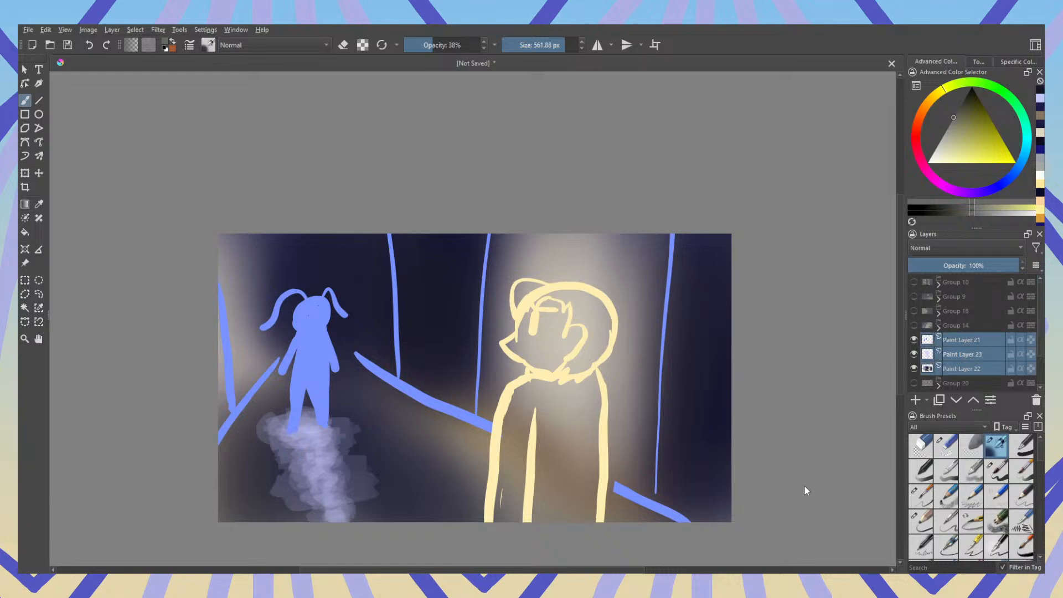
{"action": "key", "text": "ctrl+g"}
{"action": "scroll", "coordinate": [967, 332], "scroll_direction": "down", "scroll_amount": 2}
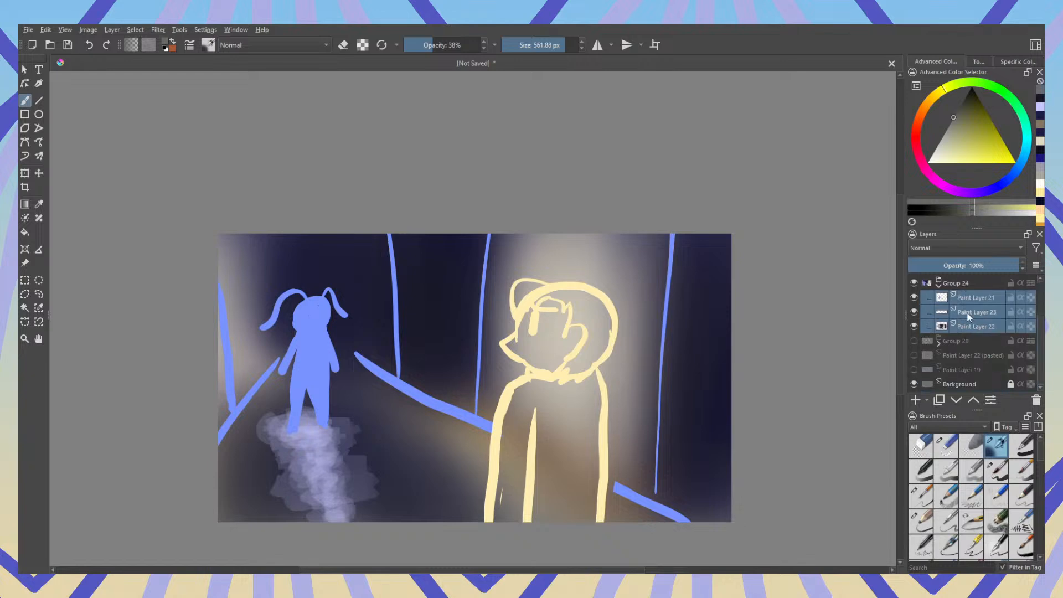
{"action": "left_click", "coordinate": [970, 298]}
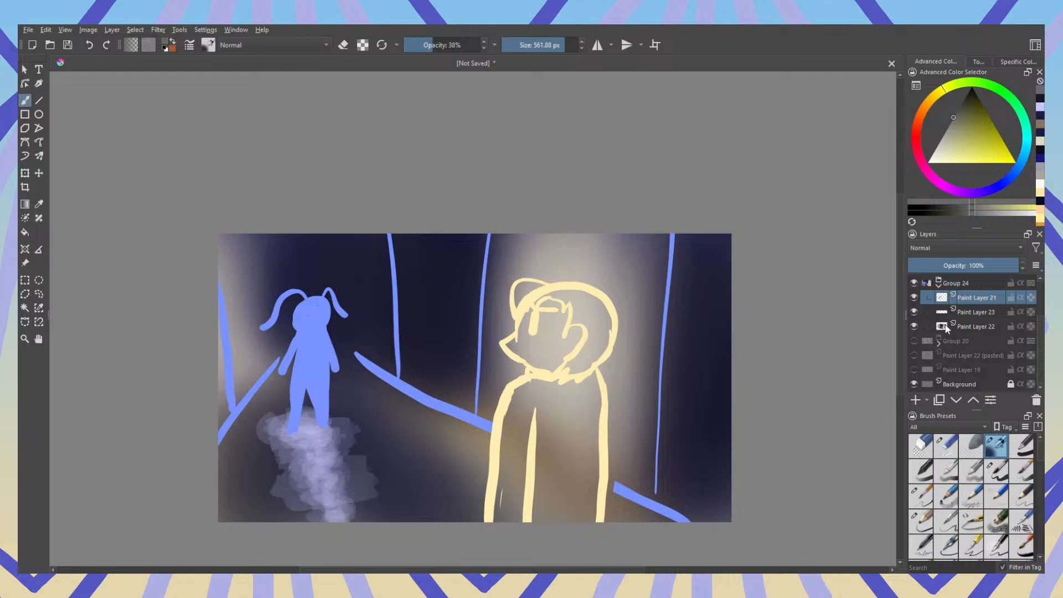
Step: Brighten the beam behind the yellow figure and the left floor edge with pale yellow on Paint Layer 22, and deepen the shadow beside the pigtailed figure with dark blue
{"action": "left_click", "coordinate": [969, 327]}
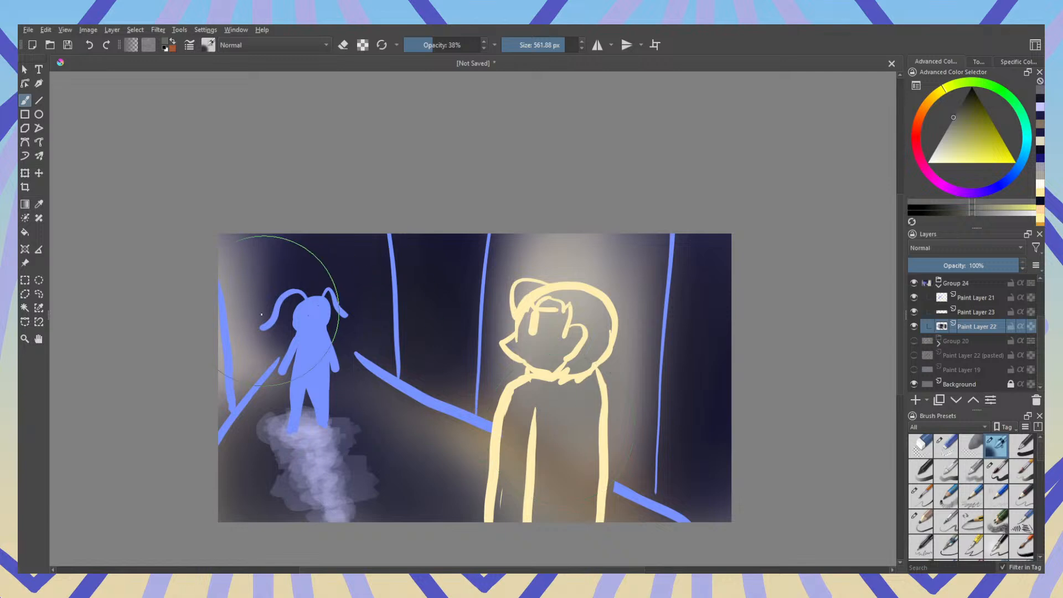
{"action": "left_click", "coordinate": [528, 269], "text": "ctrl"}
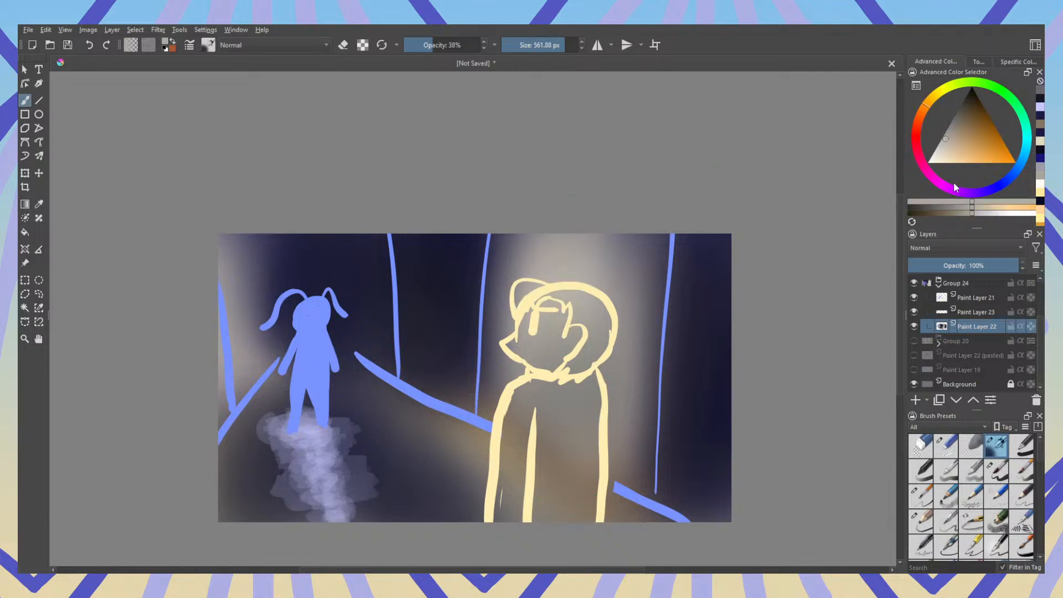
{"action": "left_click", "coordinate": [937, 97]}
{"action": "left_click", "coordinate": [946, 163]}
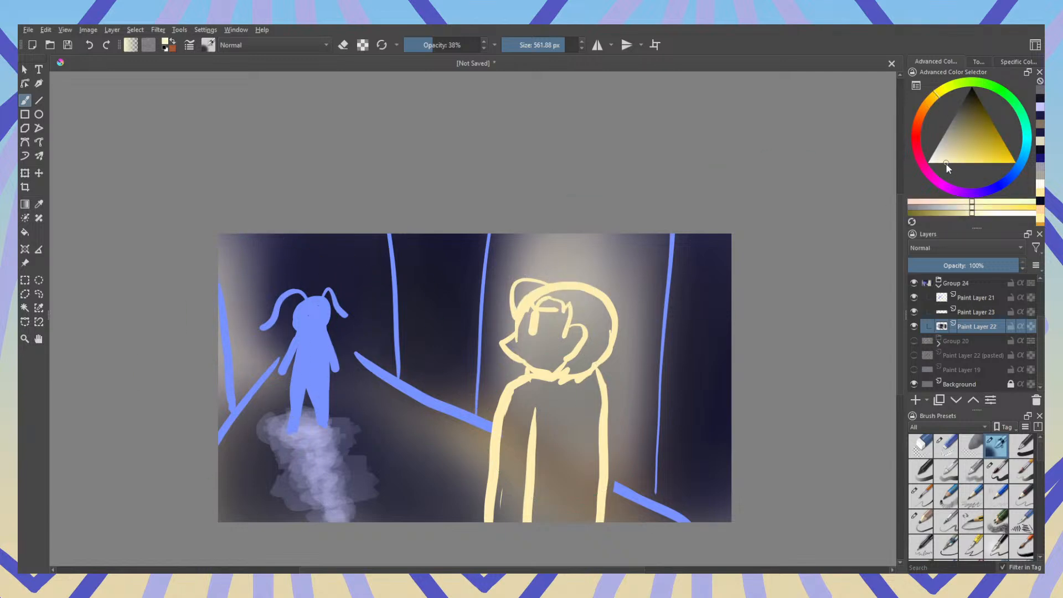
{"action": "left_click", "coordinate": [574, 253]}
{"action": "mouse_move", "coordinate": [575, 253]}
{"action": "left_mouse_down"}
{"action": "mouse_move", "coordinate": [594, 382]}
{"action": "mouse_move", "coordinate": [588, 305]}
{"action": "left_mouse_up"}
{"action": "left_click_drag", "start_coordinate": [219, 376], "coordinate": [223, 493]}
{"action": "left_click", "coordinate": [397, 446], "text": "ctrl"}
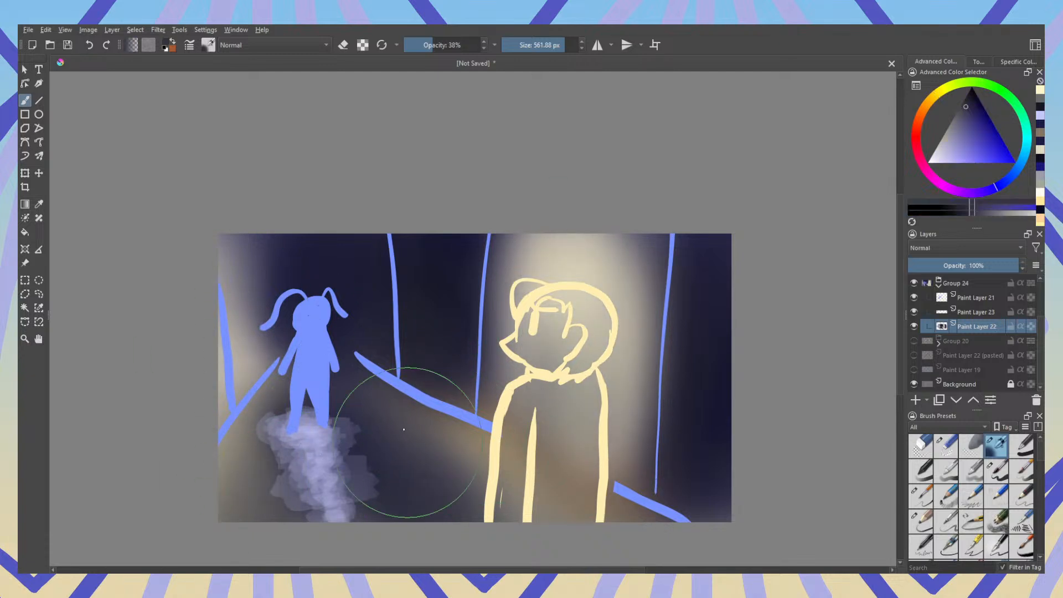
{"action": "left_click", "coordinate": [262, 297]}
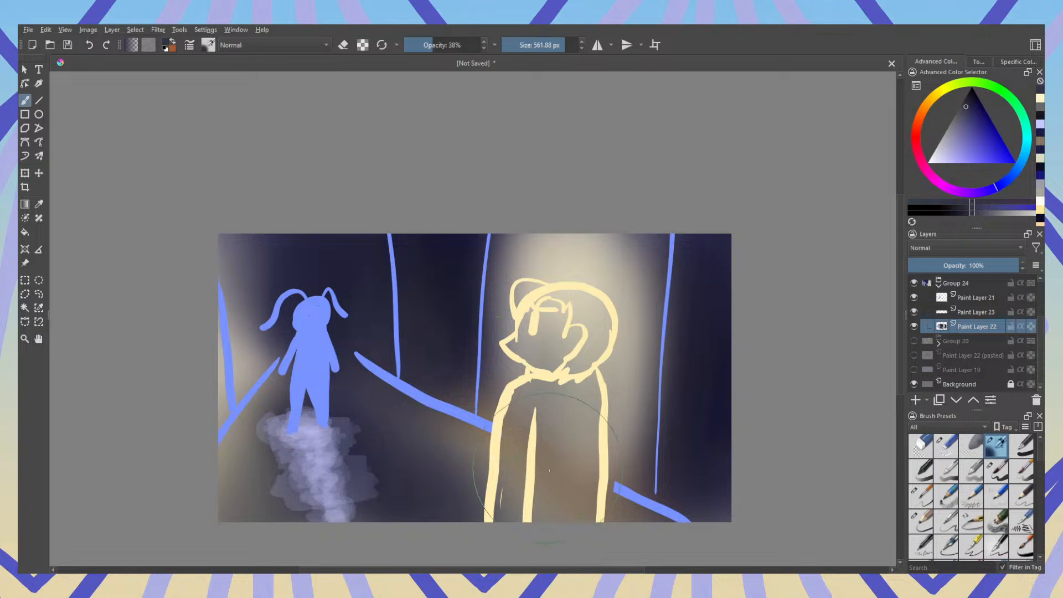
Step: Erase the stray dark mark beside the yellow figure's sleeve on Paint Layer 21, using the inking brush in eraser mode at about 117 px
{"action": "left_click", "coordinate": [956, 299]}
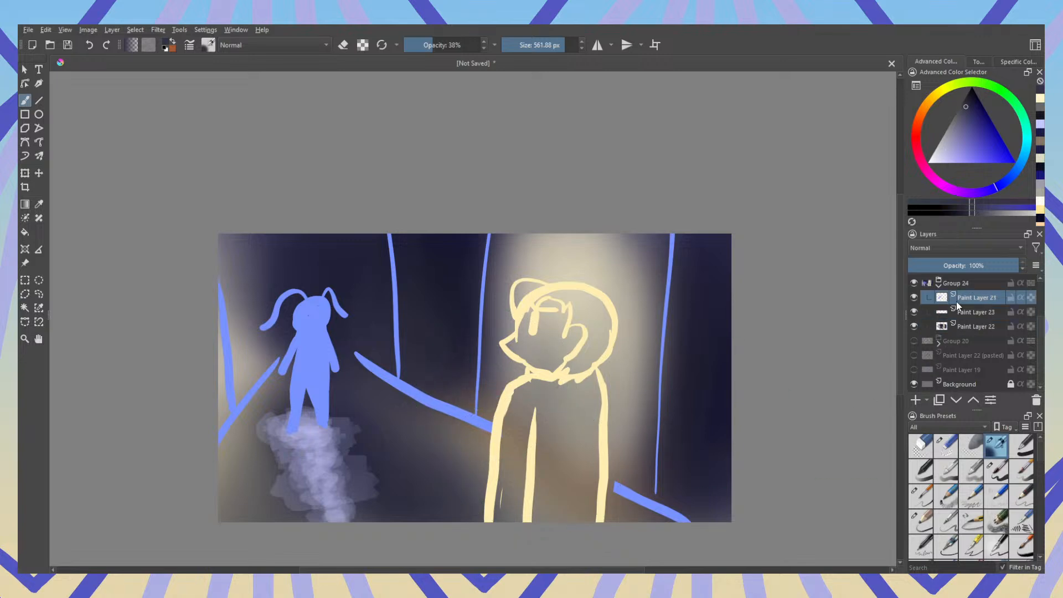
{"action": "key", "text": "e"}
{"action": "left_click", "coordinate": [922, 470]}
{"action": "left_click", "coordinate": [997, 471]}
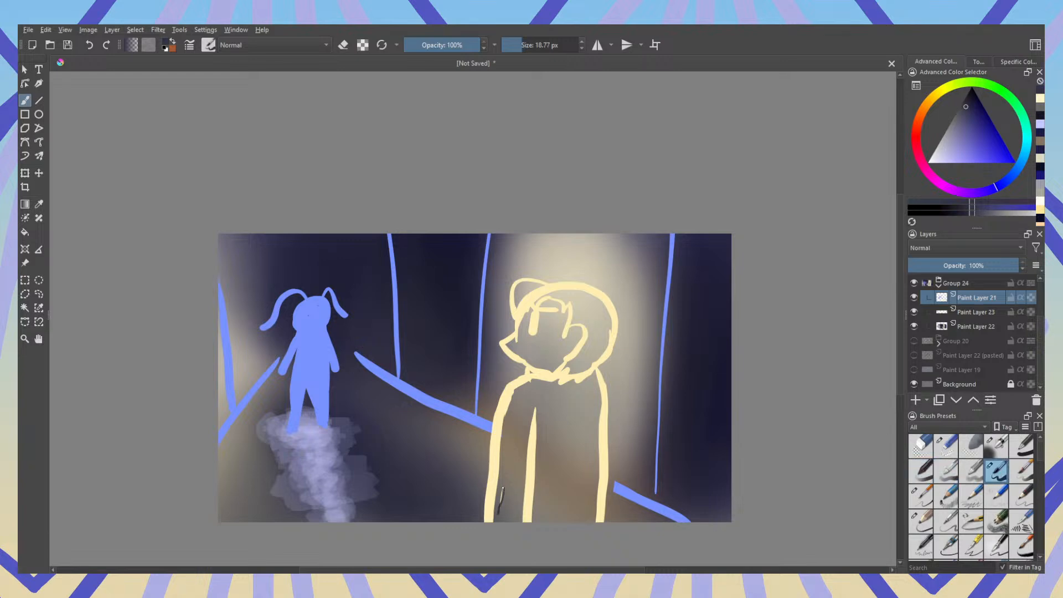
{"action": "key", "text": "e"}
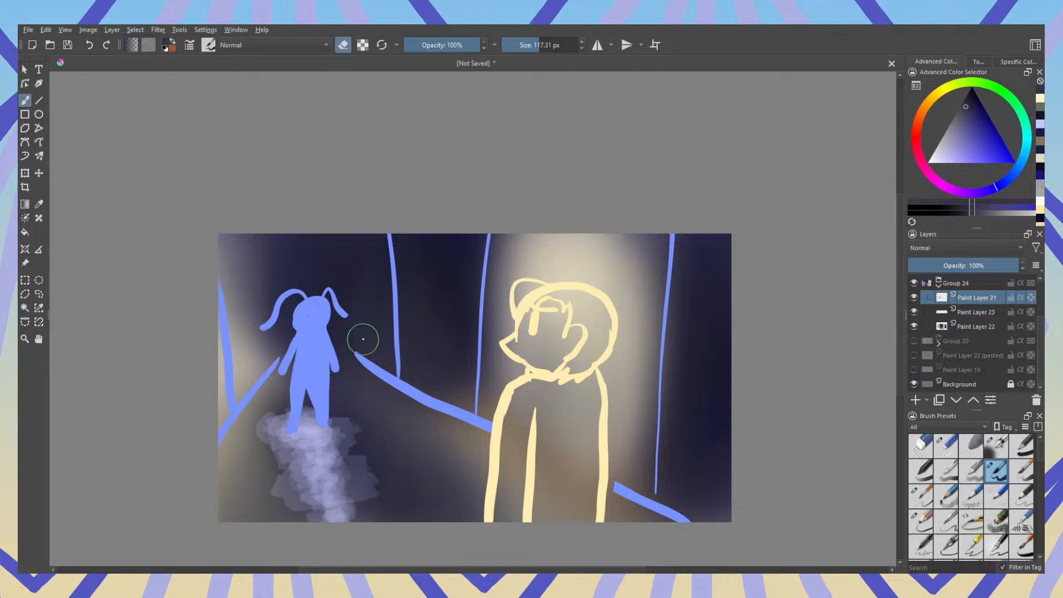
Step: Hide and collapse Group 24, and look briefly at the Group 9 scene
{"action": "left_click", "coordinate": [914, 283]}
{"action": "scroll", "coordinate": [921, 300], "scroll_direction": "up", "scroll_amount": 2}
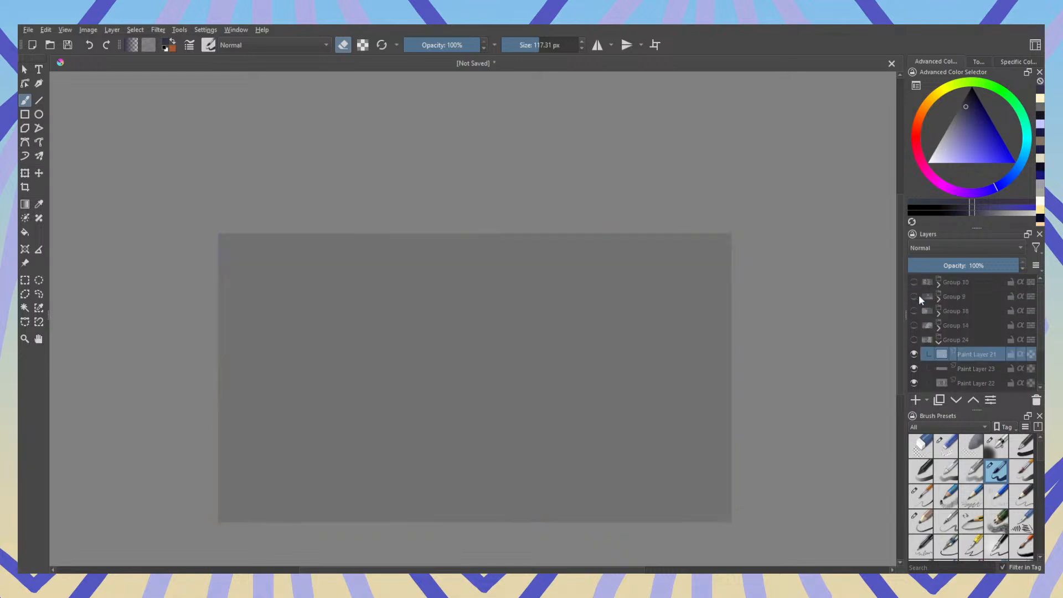
{"action": "left_click", "coordinate": [937, 339]}
{"action": "left_click", "coordinate": [914, 297]}
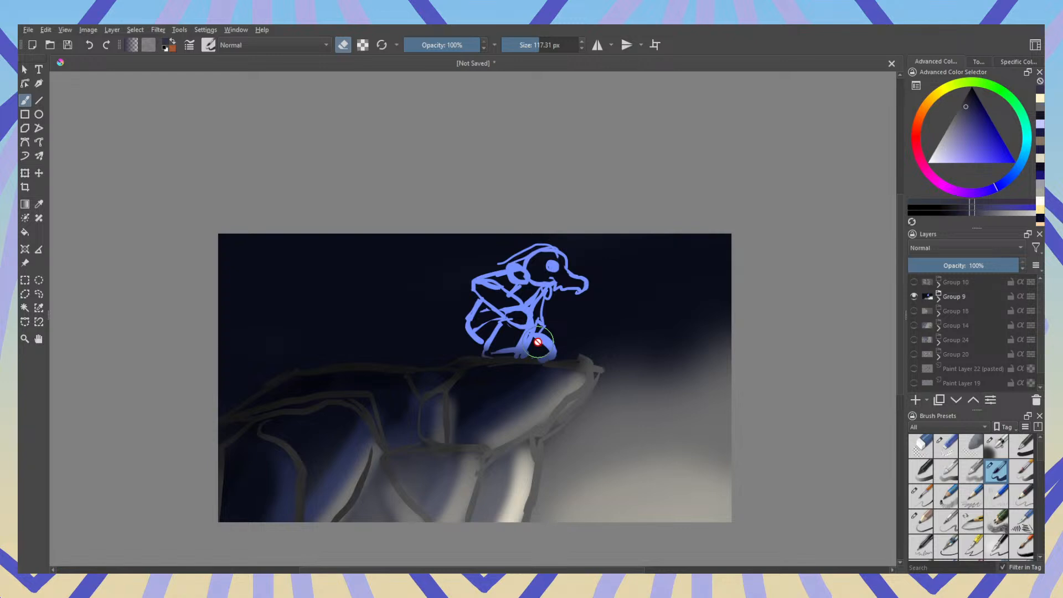
{"action": "left_click", "coordinate": [915, 297]}
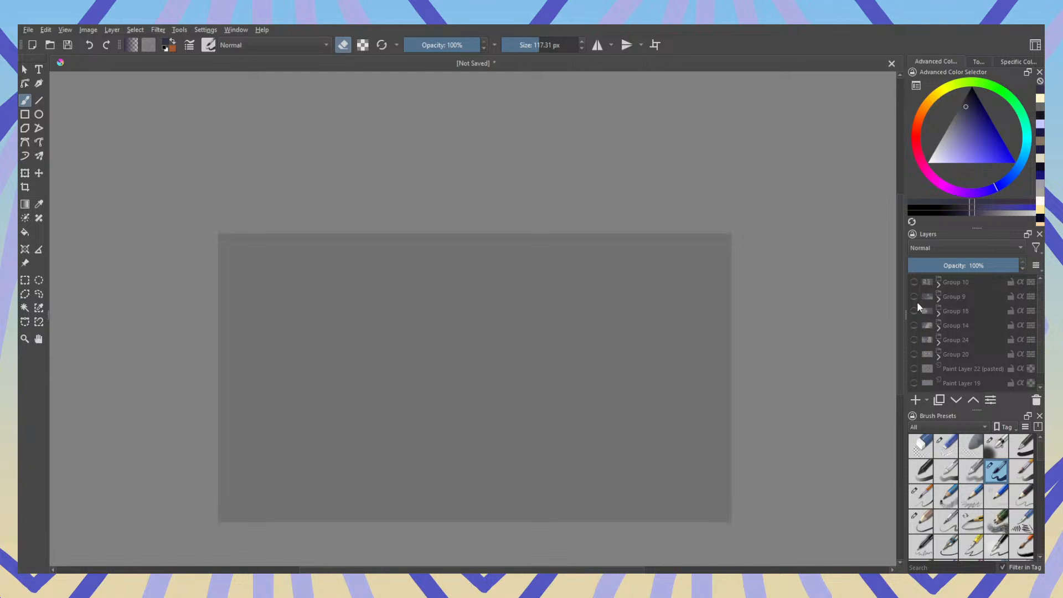
Step: Examine the scenes in Groups 24, 14, 18 and 9 one at a time, including a close look at the crouching figure in Group 9
{"action": "left_click", "coordinate": [915, 340]}
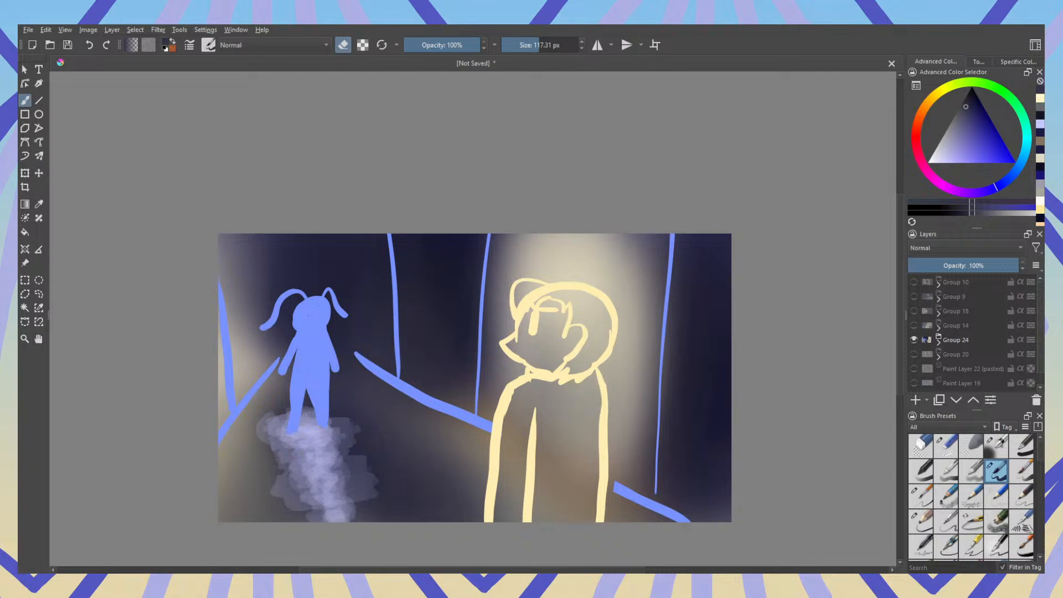
{"action": "left_click", "coordinate": [915, 339]}
{"action": "left_click", "coordinate": [915, 325]}
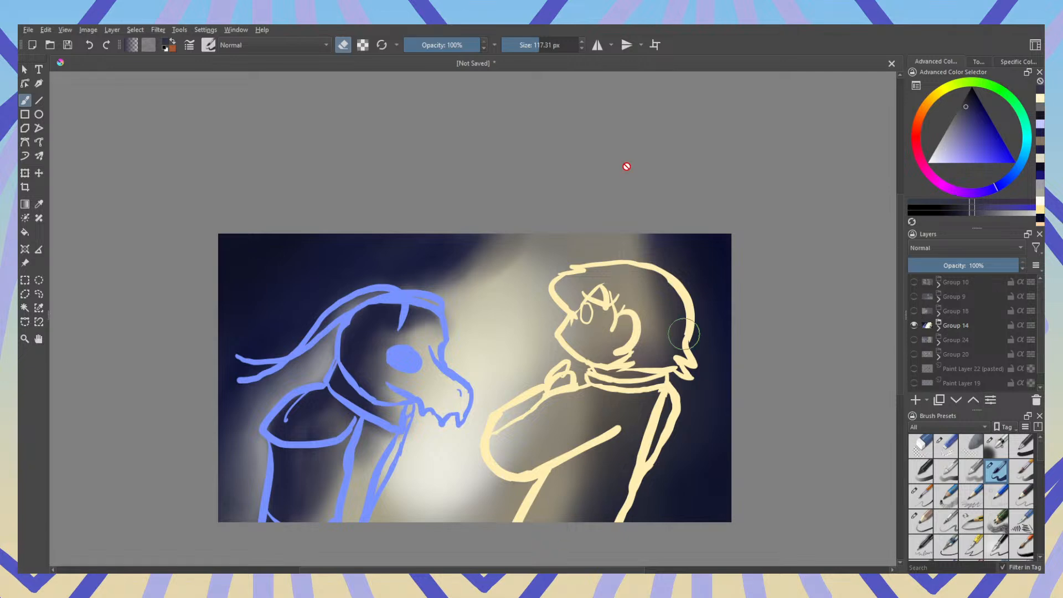
{"action": "left_click", "coordinate": [915, 325]}
{"action": "left_click", "coordinate": [914, 311]}
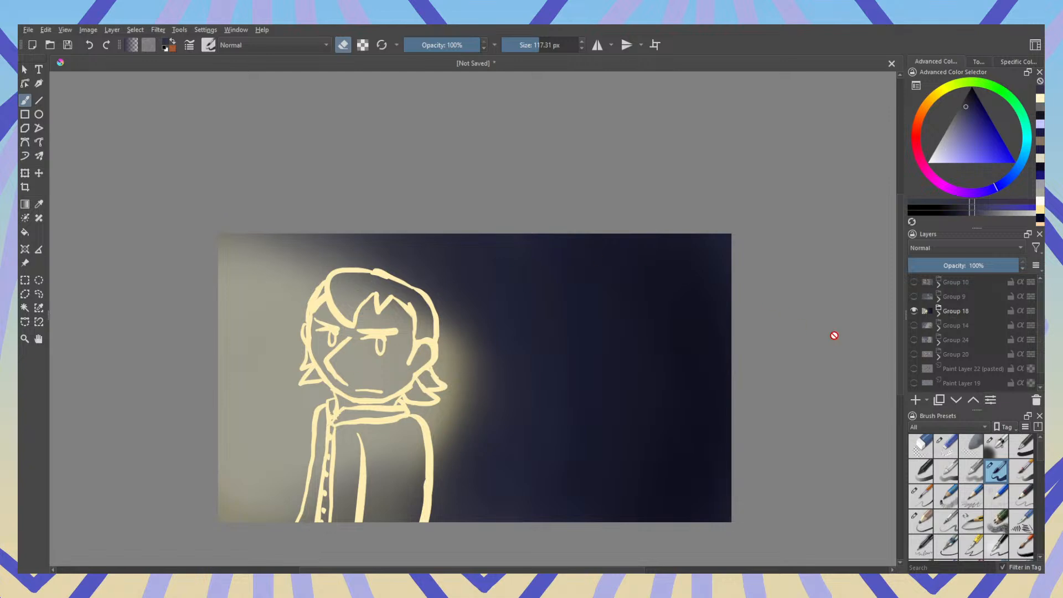
{"action": "left_click", "coordinate": [914, 310]}
{"action": "left_click", "coordinate": [914, 297]}
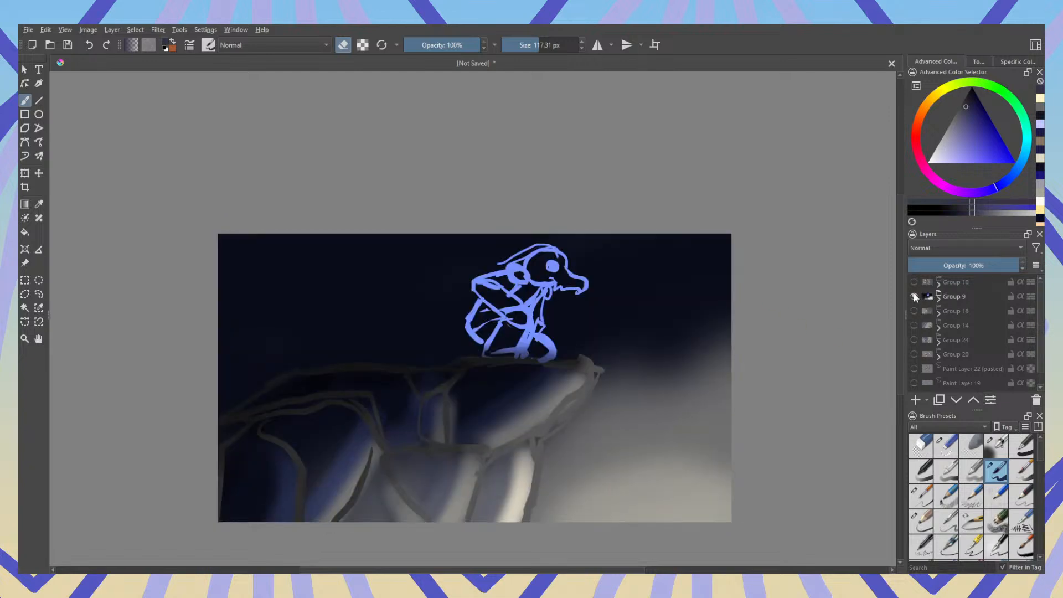
{"action": "scroll", "coordinate": [623, 304], "scroll_direction": "up", "scroll_amount": 2}
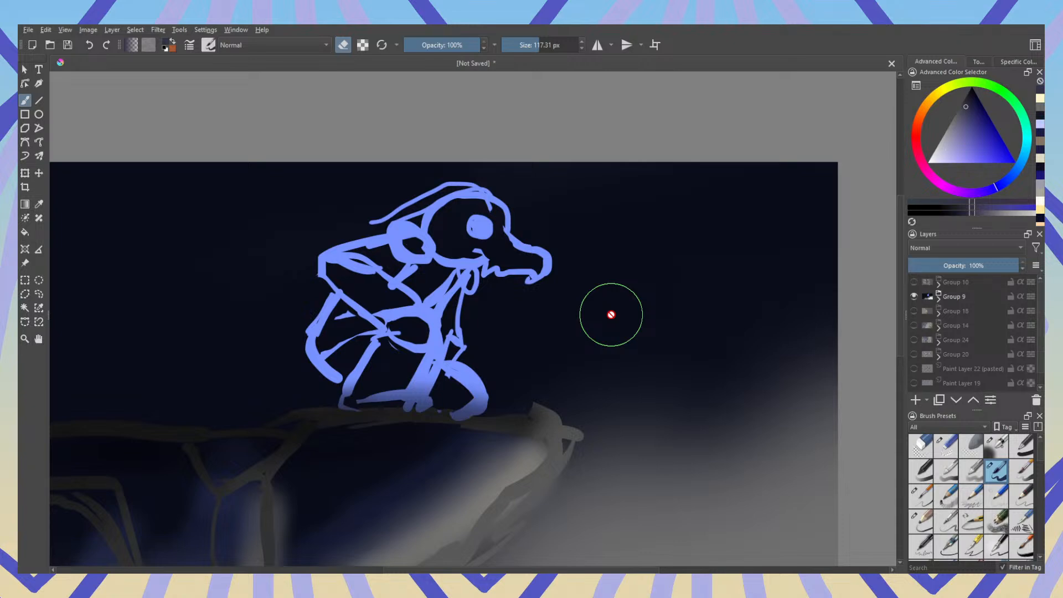
{"action": "scroll", "coordinate": [612, 315], "scroll_direction": "down", "scroll_amount": 3}
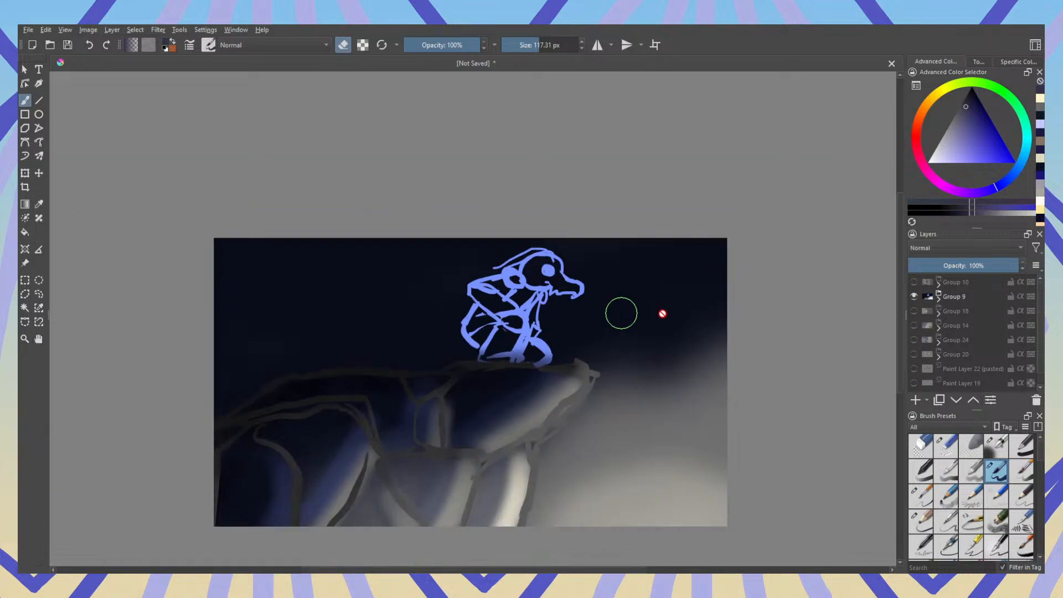
Step: Review the scenes in order from Group 10 through Groups 9, 18, 14 and 24 to compare their lighting
{"action": "left_click", "coordinate": [914, 296]}
{"action": "left_click", "coordinate": [915, 283]}
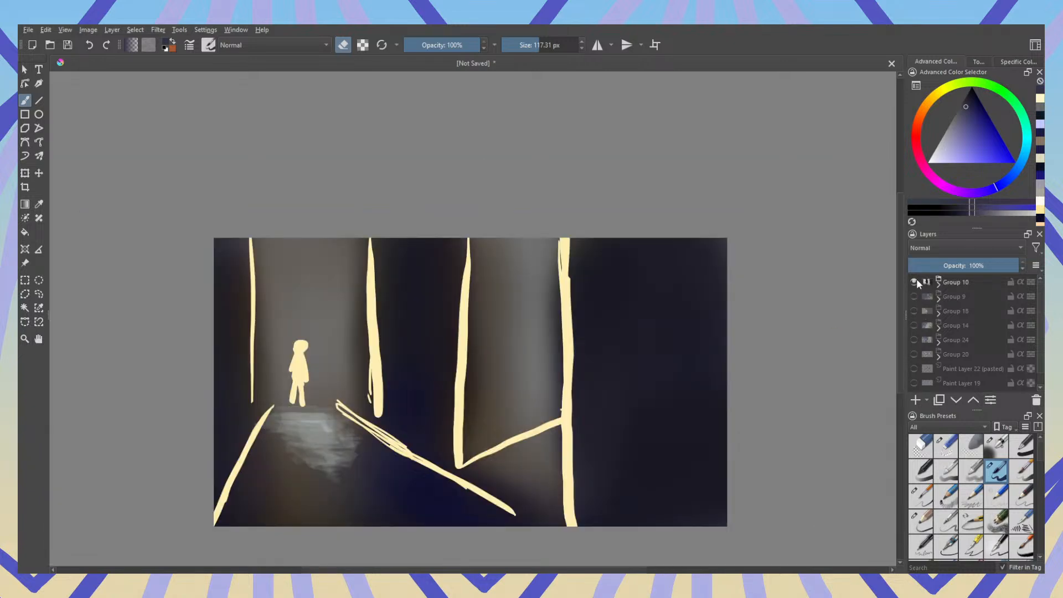
{"action": "left_click", "coordinate": [914, 282]}
{"action": "left_click", "coordinate": [916, 293]}
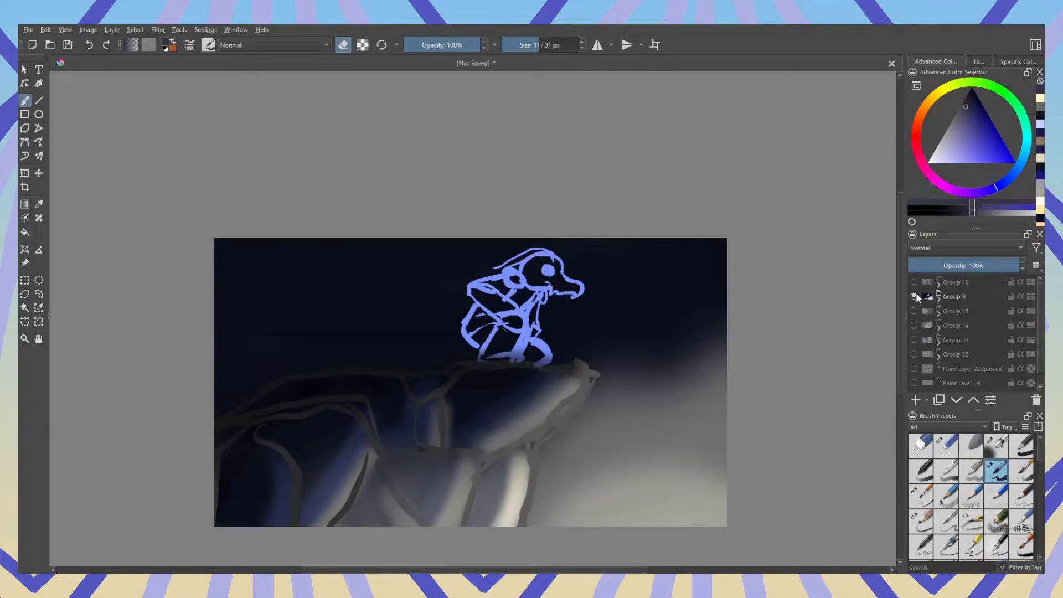
{"action": "left_click", "coordinate": [915, 295]}
{"action": "left_click", "coordinate": [915, 311]}
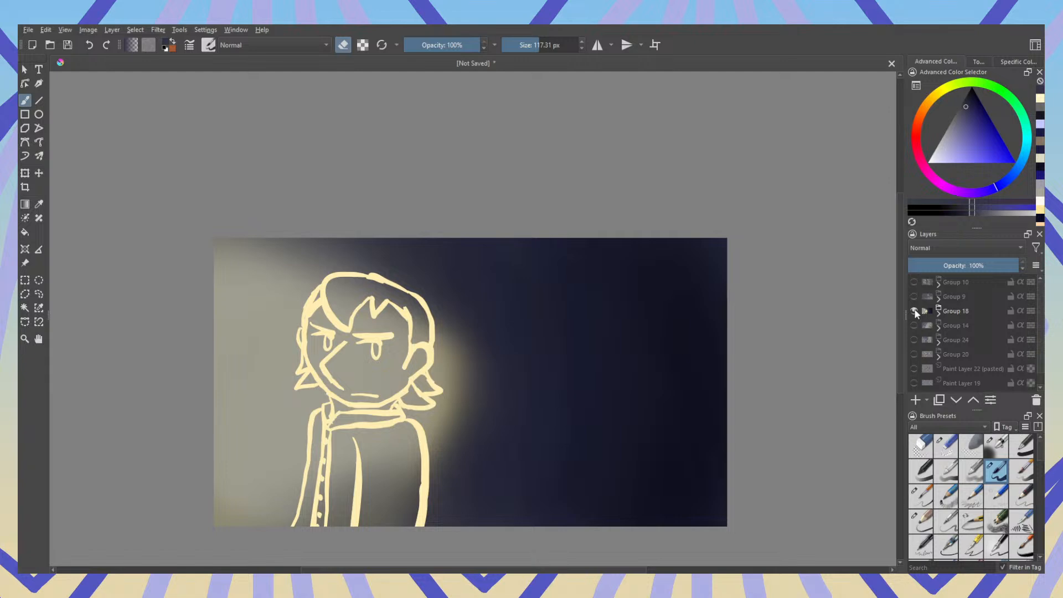
{"action": "left_click", "coordinate": [915, 311]}
{"action": "left_click", "coordinate": [914, 325]}
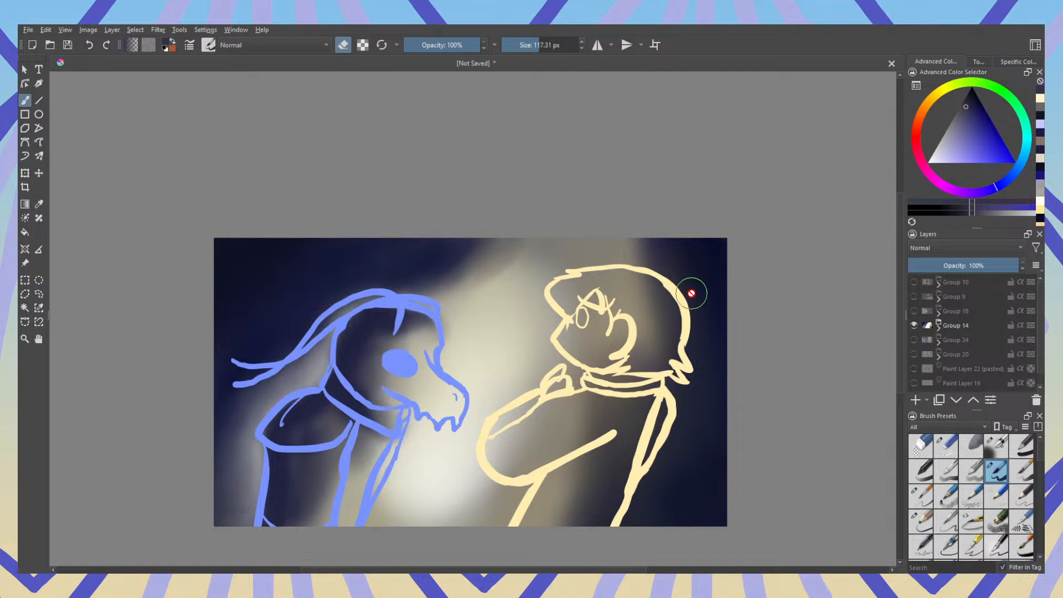
{"action": "left_click", "coordinate": [915, 325]}
{"action": "left_click", "coordinate": [914, 340]}
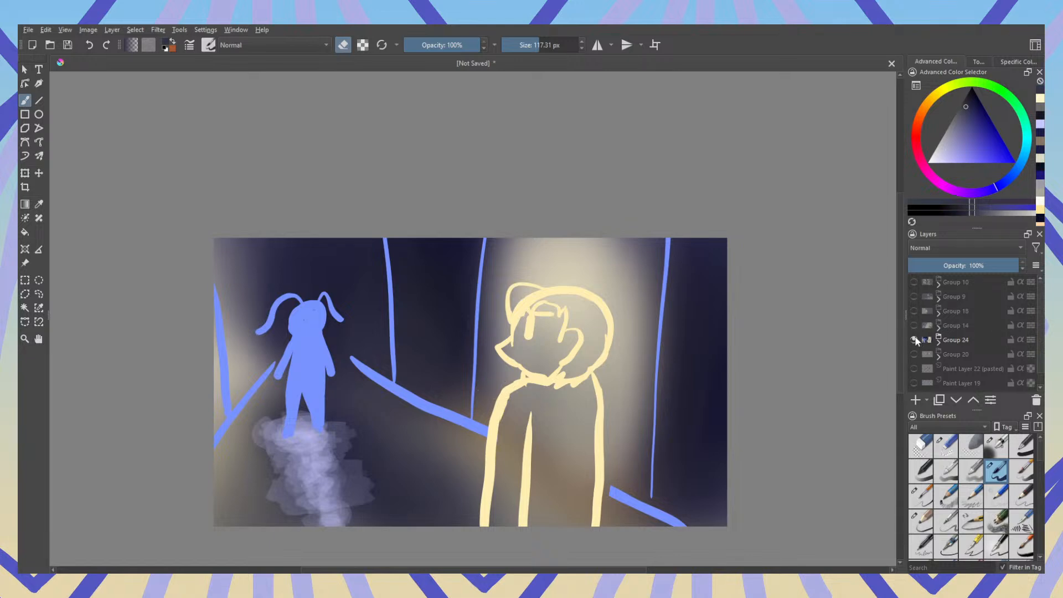
Step: Sample the near-black blue of the sky in the Group 9 scene, and leave only Group 24 visible
{"action": "left_click", "coordinate": [915, 340]}
{"action": "left_click", "coordinate": [914, 296]}
{"action": "left_click", "coordinate": [914, 297]}
{"action": "left_click", "coordinate": [915, 311]}
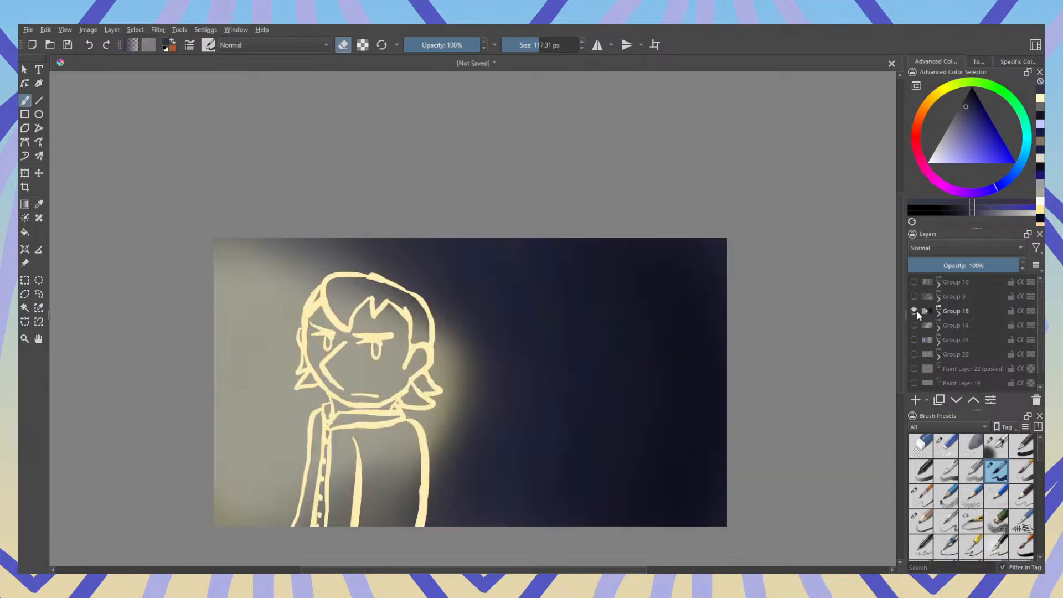
{"action": "left_click", "coordinate": [915, 298]}
{"action": "left_click", "coordinate": [915, 310]}
{"action": "key", "text": "e"}
{"action": "left_click", "coordinate": [279, 248], "text": "ctrl"}
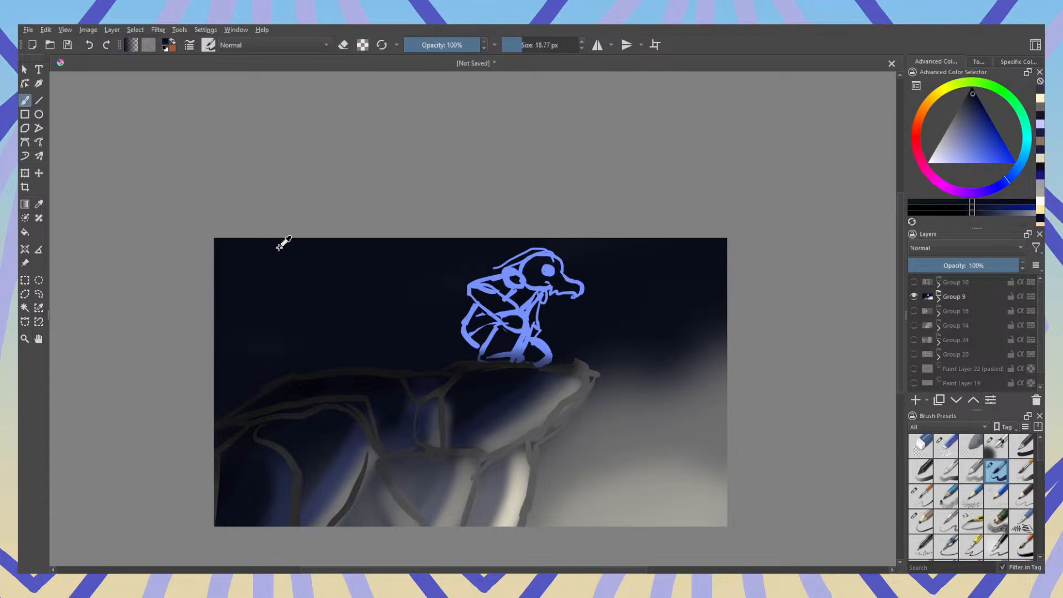
{"action": "left_click", "coordinate": [915, 340]}
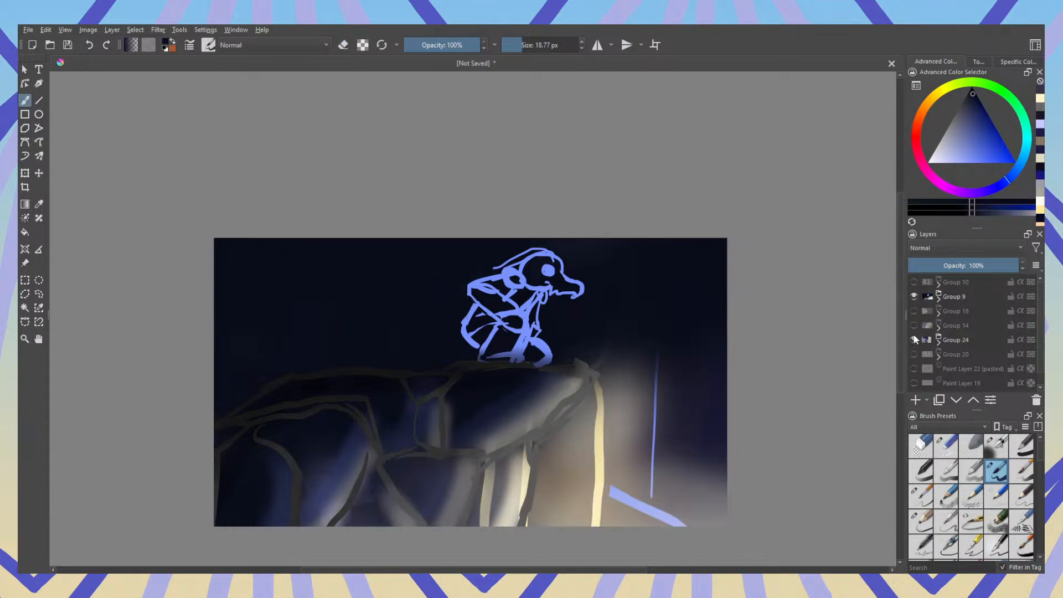
{"action": "left_click", "coordinate": [913, 297]}
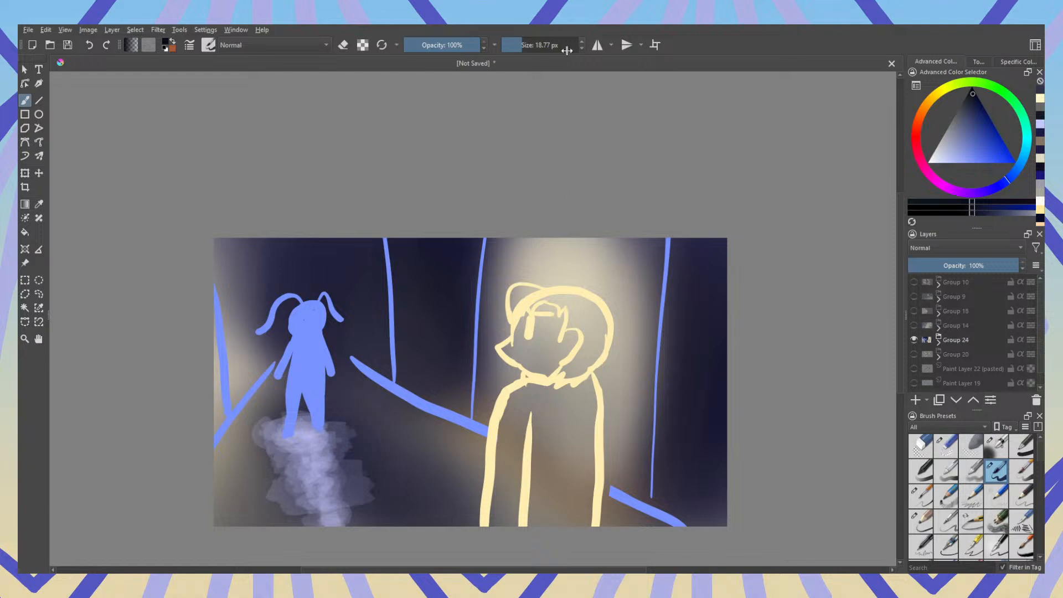
Step: Choose the soft airbrush and make Paint Layer 22 inside Group 24 the active layer
{"action": "left_click", "coordinate": [534, 46]}
{"action": "left_click", "coordinate": [546, 46]}
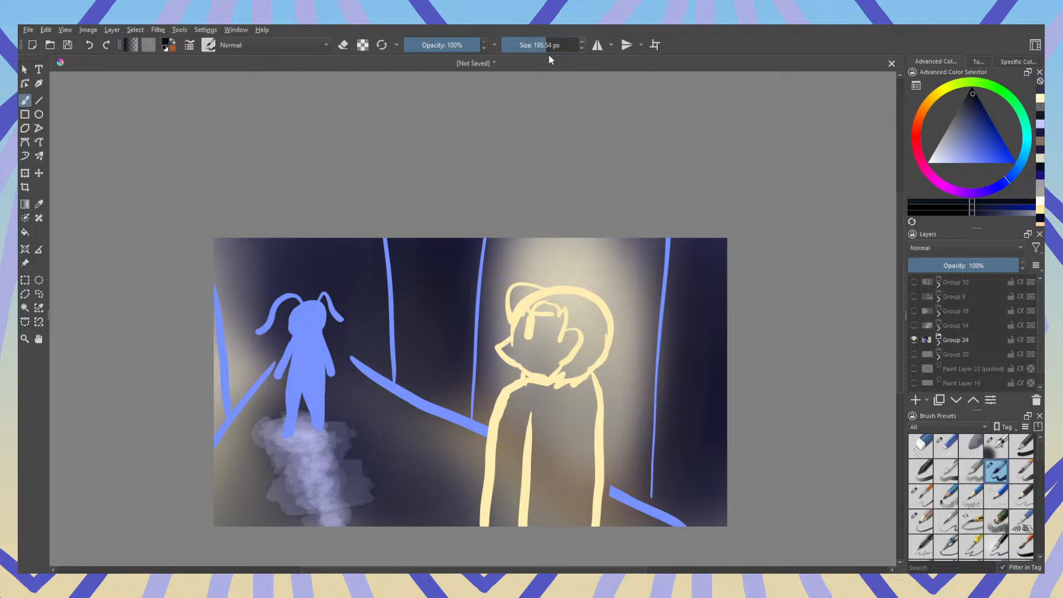
{"action": "left_click", "coordinate": [996, 446]}
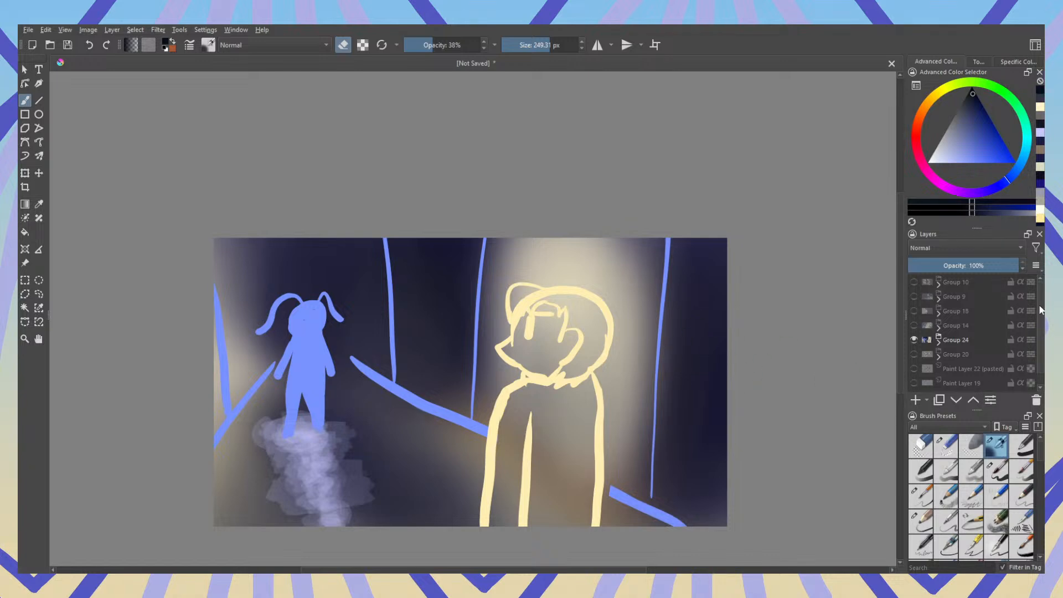
{"action": "left_click", "coordinate": [938, 341]}
{"action": "left_click", "coordinate": [957, 354]}
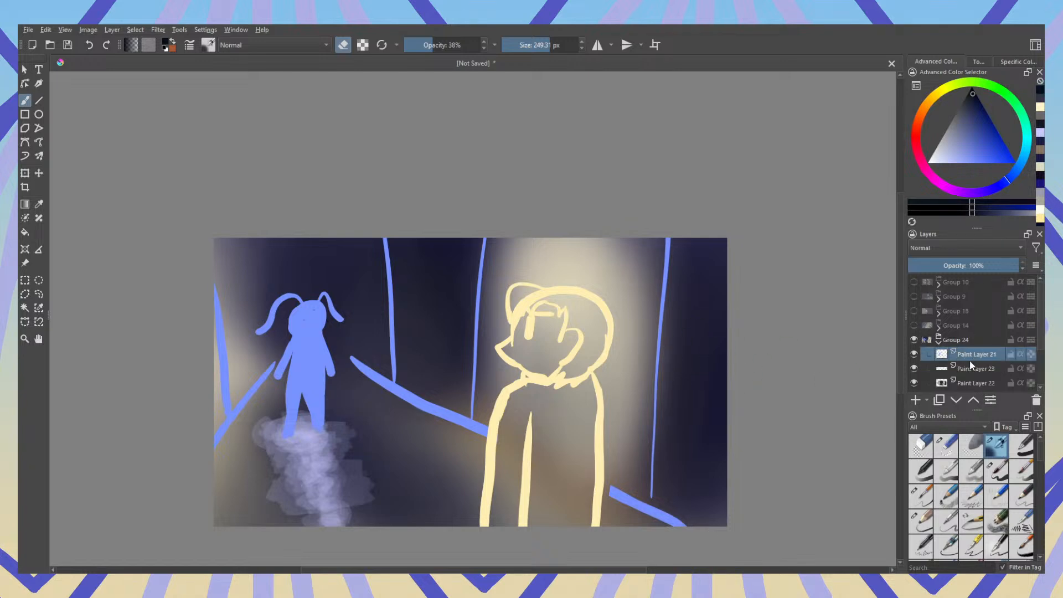
{"action": "left_click", "coordinate": [968, 383]}
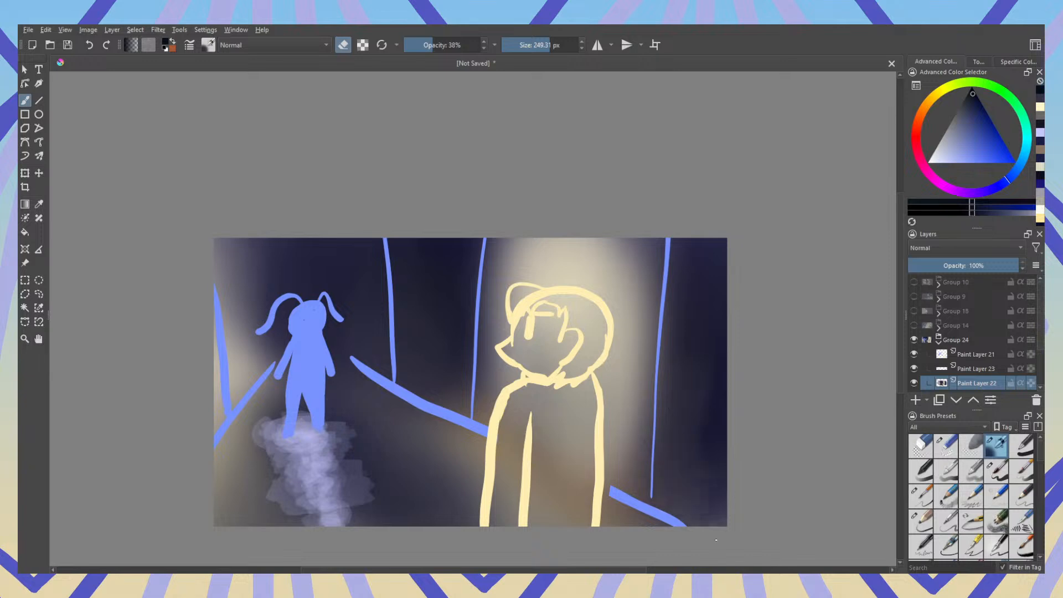
{"action": "key", "text": "ctrl"}
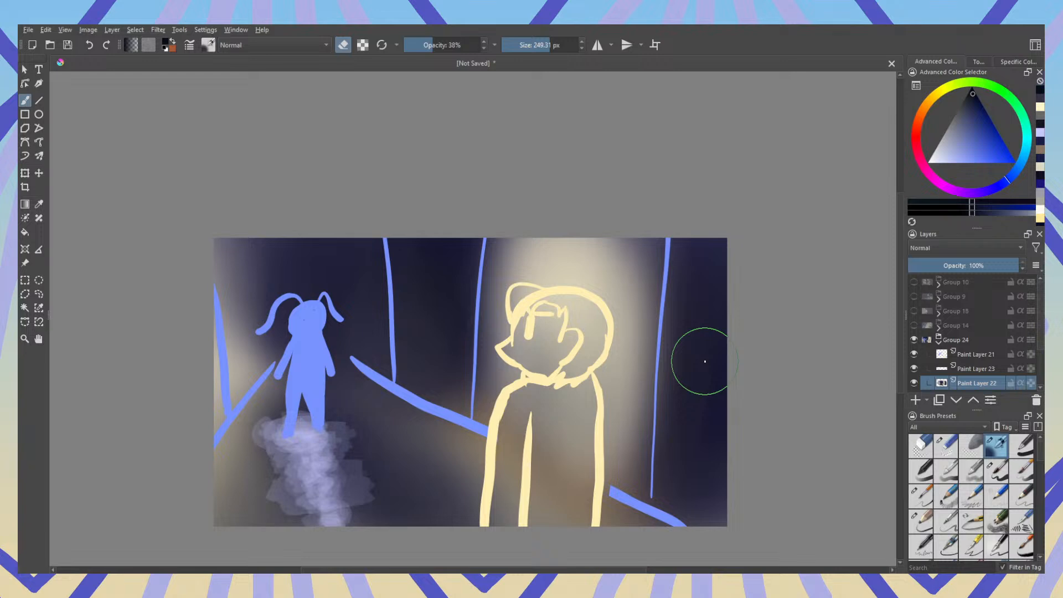
{"action": "mouse_move", "coordinate": [711, 314]}
{"action": "left_mouse_down"}
{"action": "mouse_move", "coordinate": [695, 361]}
{"action": "mouse_move", "coordinate": [700, 420]}
{"action": "left_mouse_up"}
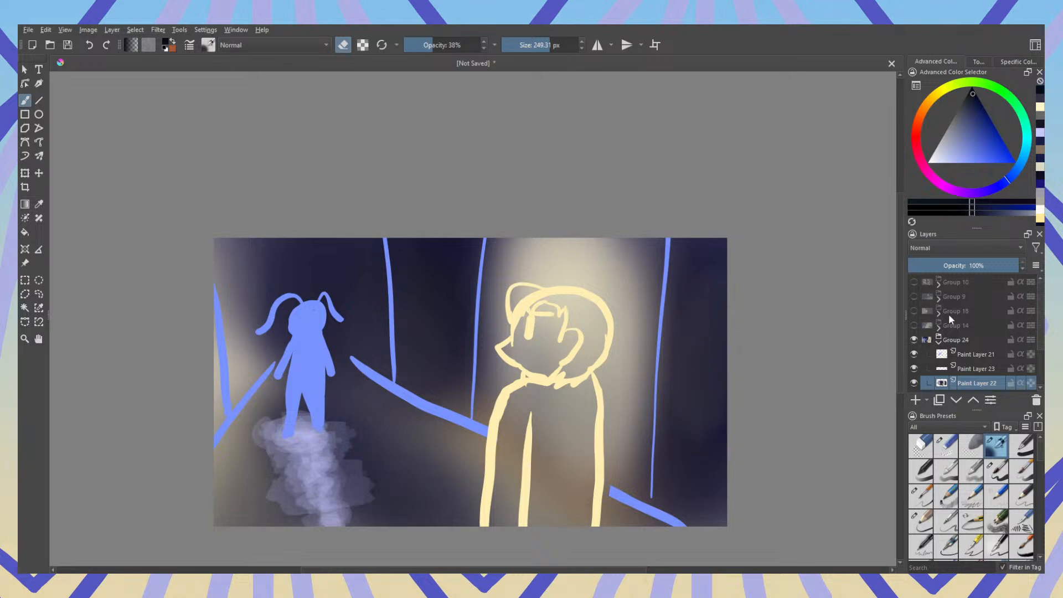
{"action": "key", "text": "ctrl+z"}
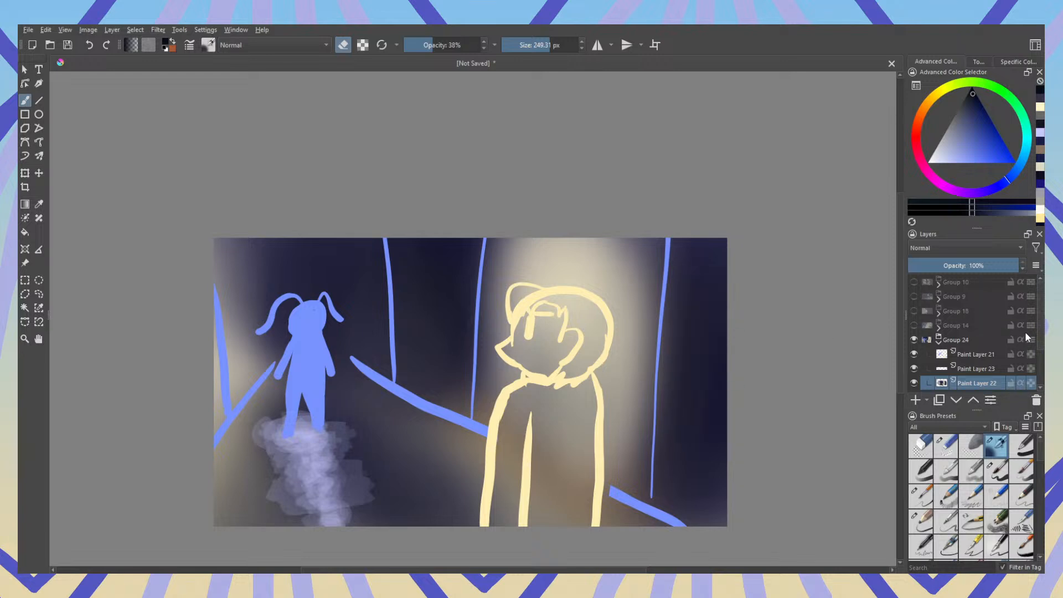
Step: Turn off erasing, enlarge the airbrush to 561.88 px, and check the Group 9 scene against Group 24
{"action": "left_click", "coordinate": [915, 297]}
{"action": "key", "text": "e"}
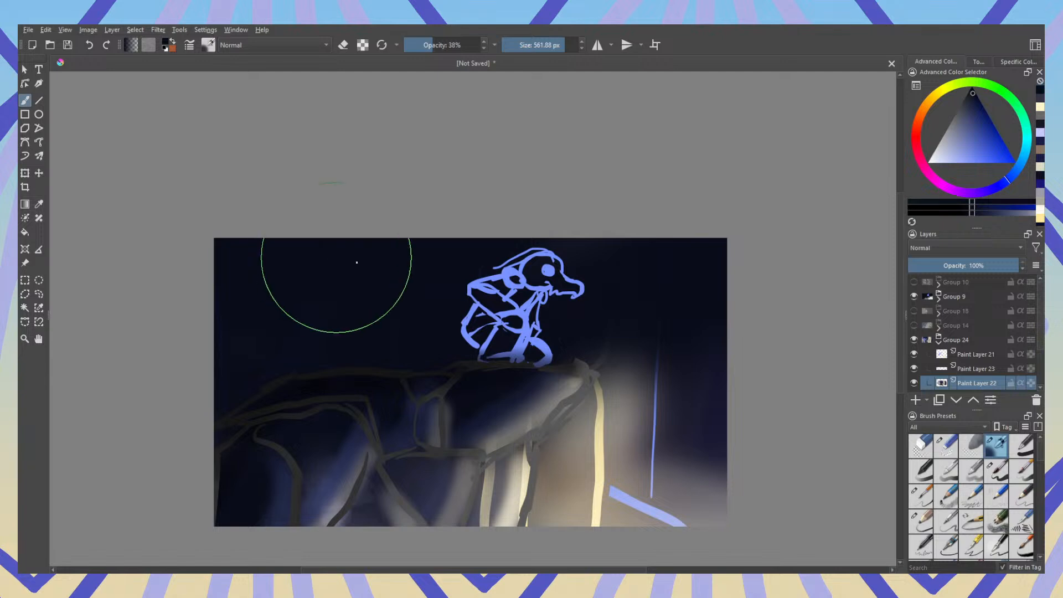
{"action": "left_click", "coordinate": [914, 297]}
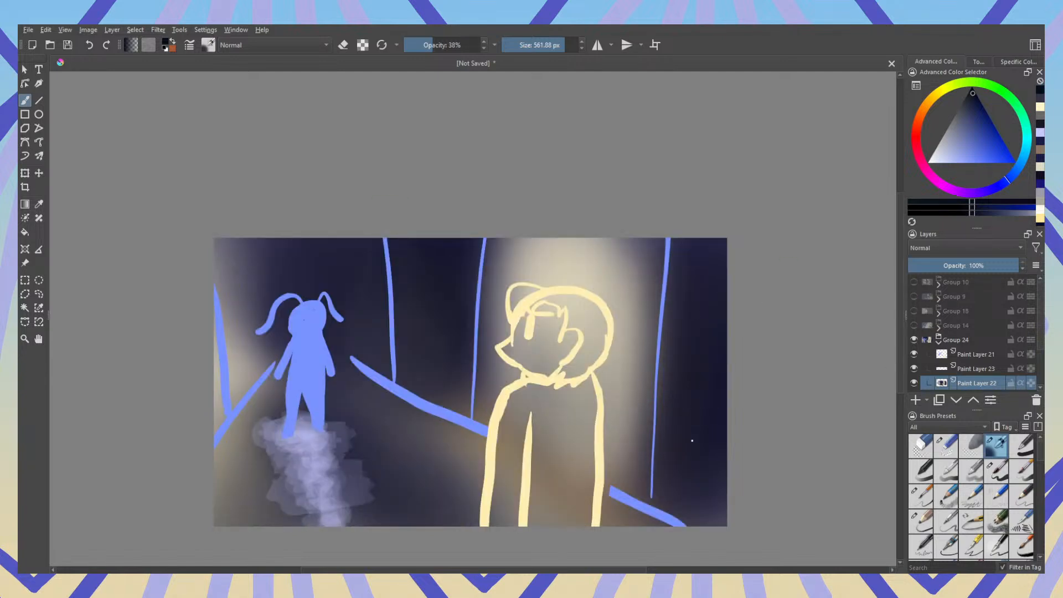
Step: Darken the right and middle walls with near-black blue, and blend sampled grey along the light beam's right edge
{"action": "mouse_move", "coordinate": [693, 441]}
{"action": "left_mouse_down"}
{"action": "mouse_move", "coordinate": [668, 327]}
{"action": "mouse_move", "coordinate": [679, 410]}
{"action": "left_mouse_up"}
{"action": "left_click_drag", "start_coordinate": [416, 316], "coordinate": [420, 279]}
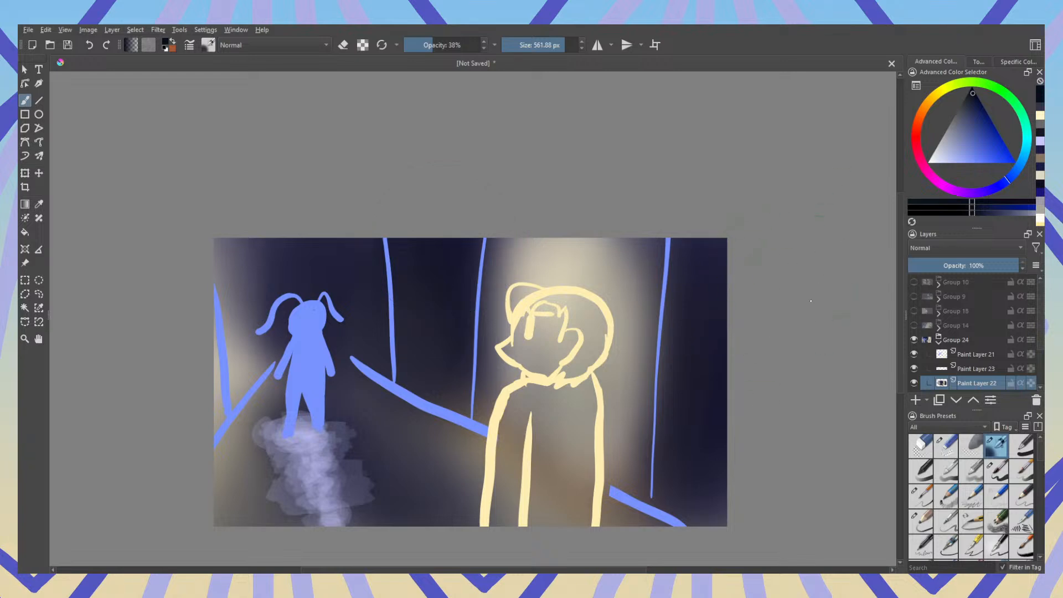
{"action": "left_click", "coordinate": [626, 266], "text": "ctrl"}
{"action": "mouse_move", "coordinate": [630, 258]}
{"action": "left_mouse_down"}
{"action": "mouse_move", "coordinate": [629, 269]}
{"action": "mouse_move", "coordinate": [661, 269]}
{"action": "left_mouse_up"}
Step: Reduce the airbrush to 156.13 px and paint sampled dark navy over the pale light on the left wall
{"action": "left_click", "coordinate": [544, 46]}
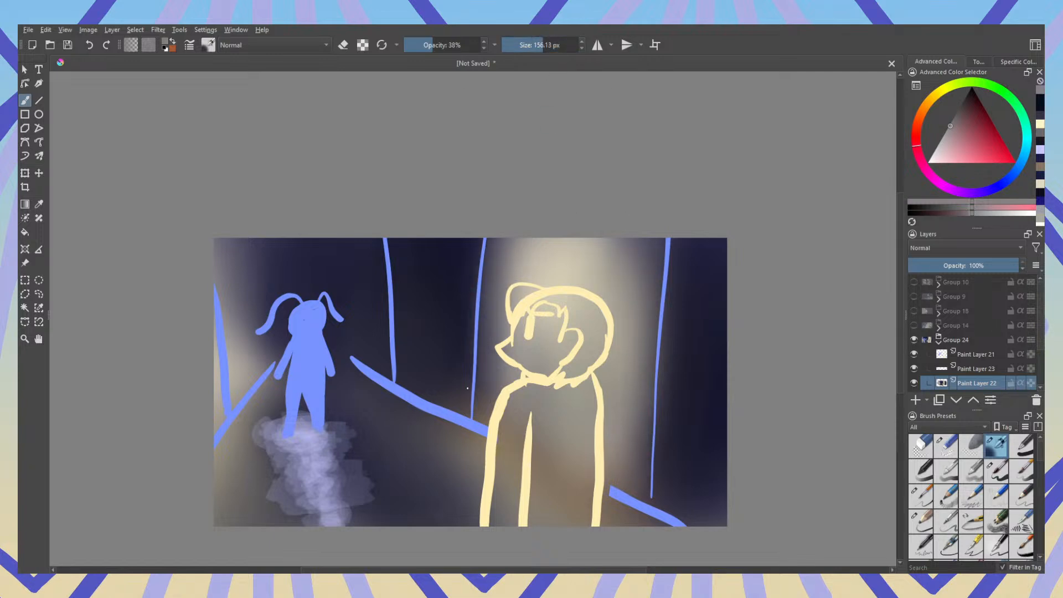
{"action": "left_click", "coordinate": [327, 288], "text": "ctrl"}
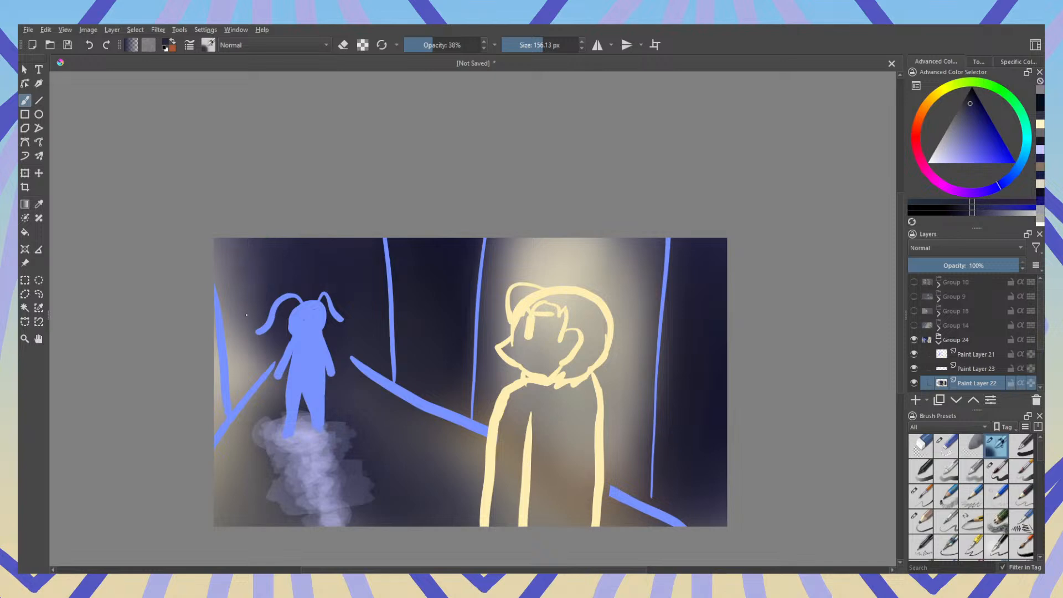
{"action": "mouse_move", "coordinate": [247, 315]}
{"action": "left_mouse_down"}
{"action": "mouse_move", "coordinate": [236, 378]}
{"action": "mouse_move", "coordinate": [237, 235]}
{"action": "left_mouse_up"}
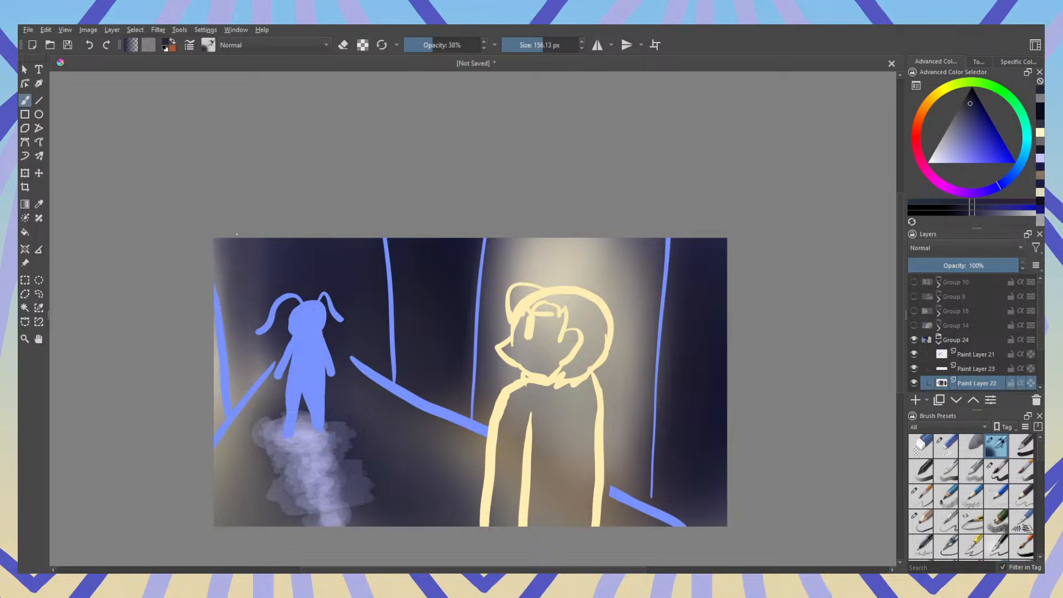
{"action": "left_click_drag", "start_coordinate": [246, 357], "coordinate": [243, 395]}
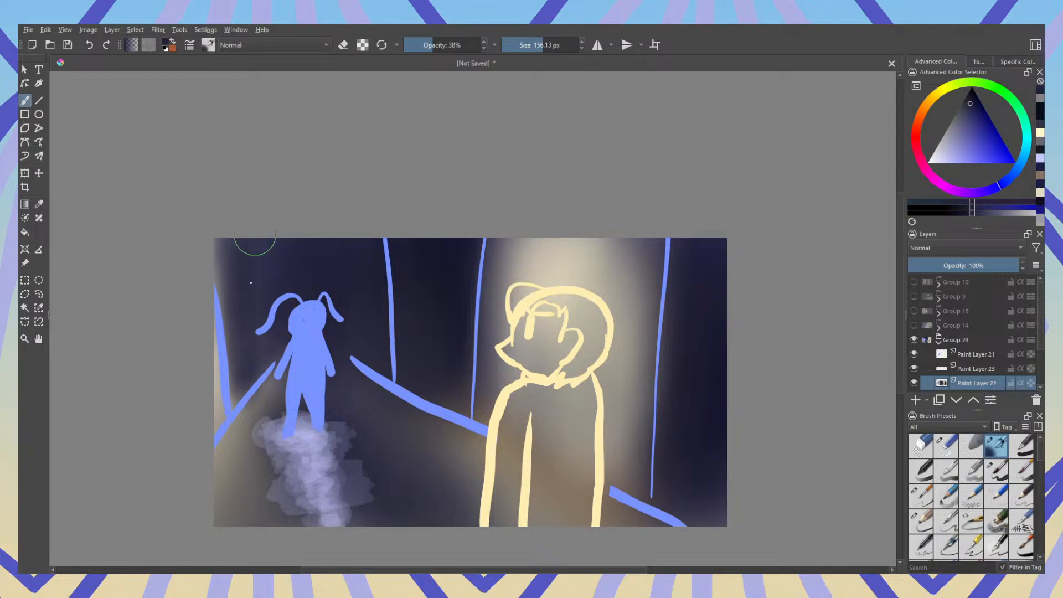
Step: Try dark yellow, cyan and blue tints on the wall around the pigtailed figure
{"action": "left_click", "coordinate": [941, 103]}
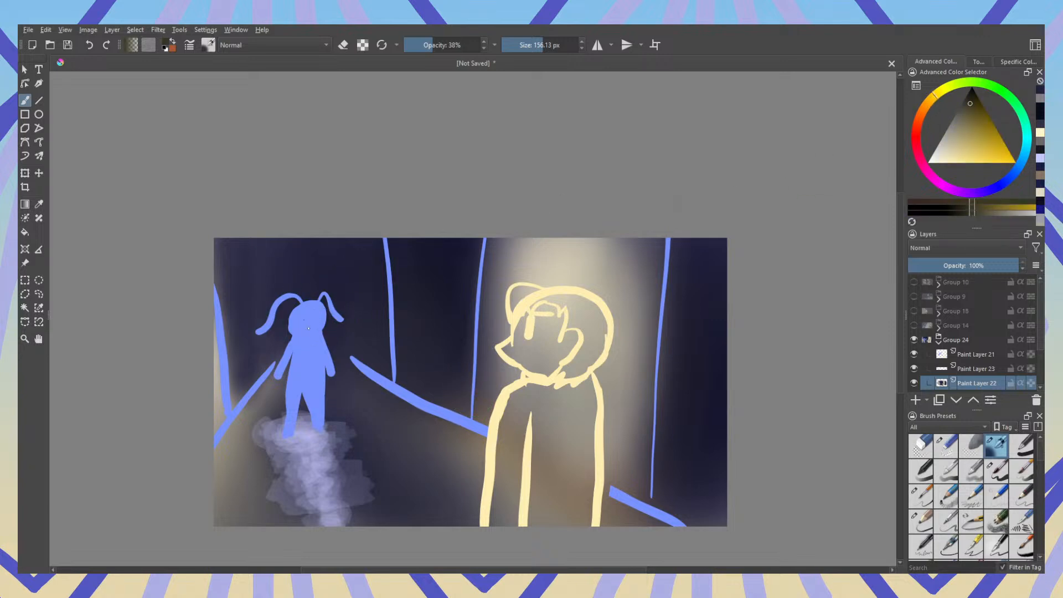
{"action": "left_click", "coordinate": [969, 109]}
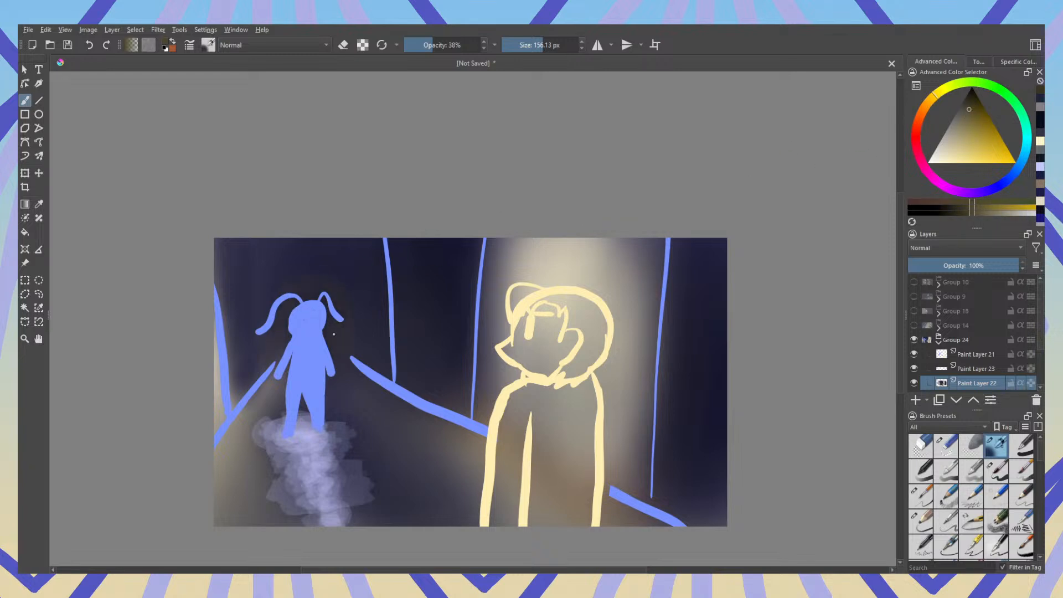
{"action": "left_click", "coordinate": [1023, 149]}
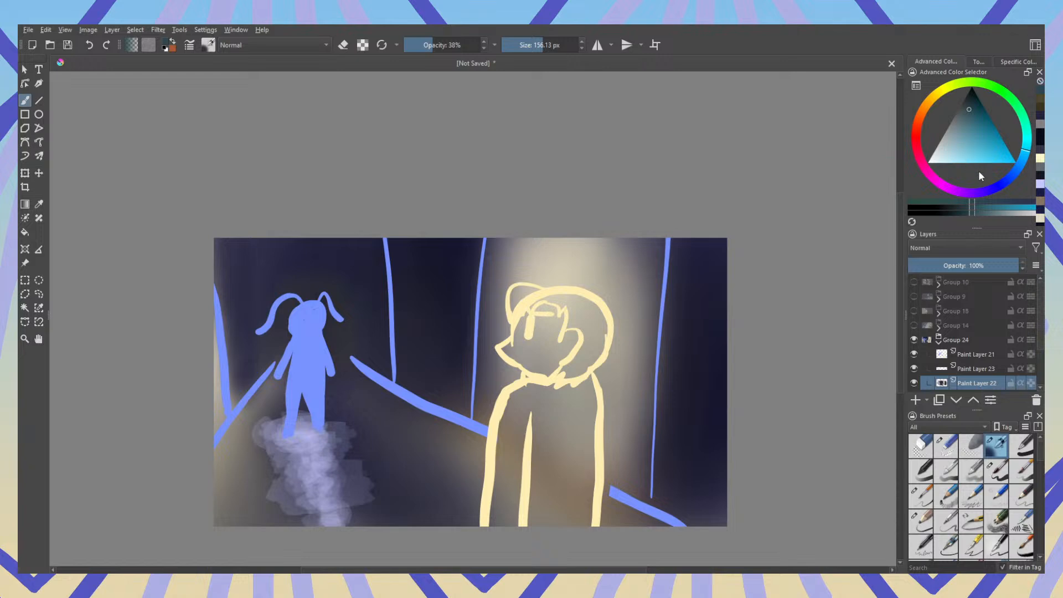
{"action": "left_click", "coordinate": [1004, 182]}
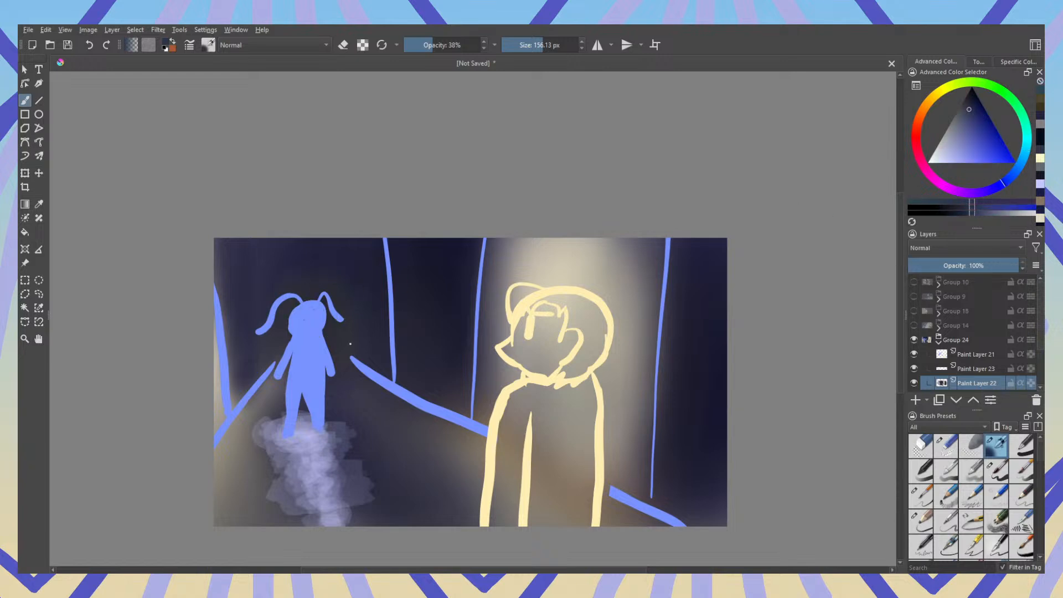
{"action": "left_click_drag", "start_coordinate": [343, 360], "coordinate": [342, 349]}
Step: Cover the tints around the pigtailed figure's head with sampled dark navy, and resample that navy from the wall
{"action": "left_click", "coordinate": [336, 282], "text": "ctrl"}
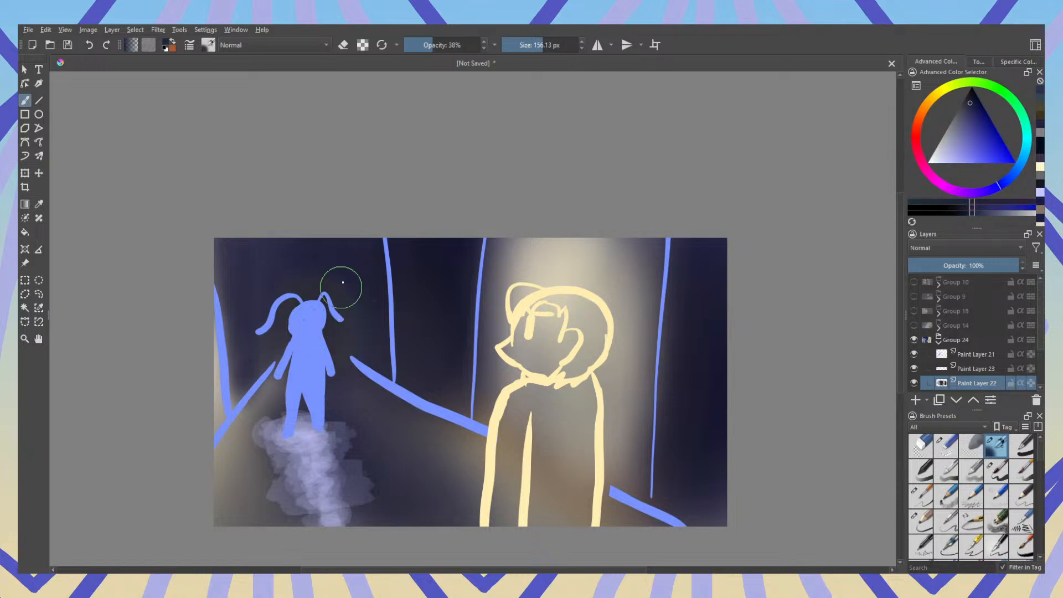
{"action": "left_click_drag", "start_coordinate": [340, 287], "coordinate": [332, 279]}
{"action": "left_click_drag", "start_coordinate": [267, 315], "coordinate": [323, 281]}
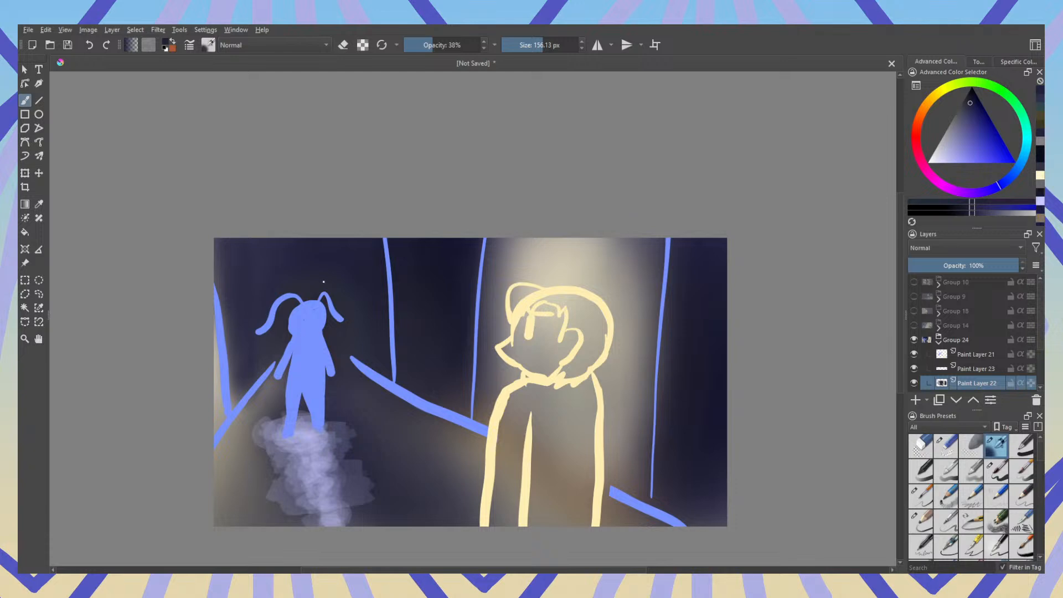
{"action": "left_click", "coordinate": [560, 268], "text": "ctrl"}
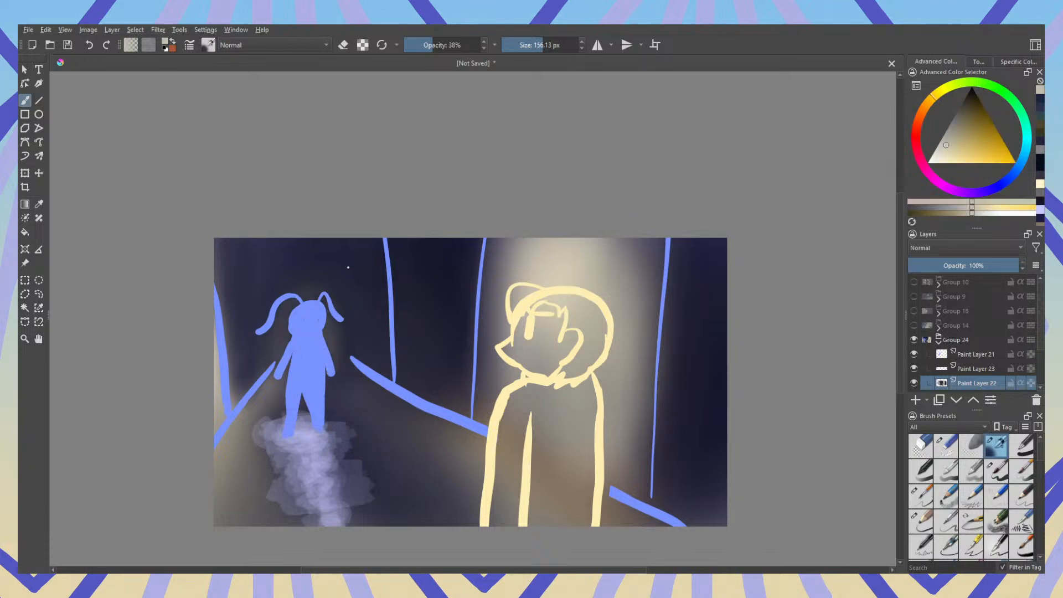
{"action": "left_click", "coordinate": [316, 279], "text": "ctrl"}
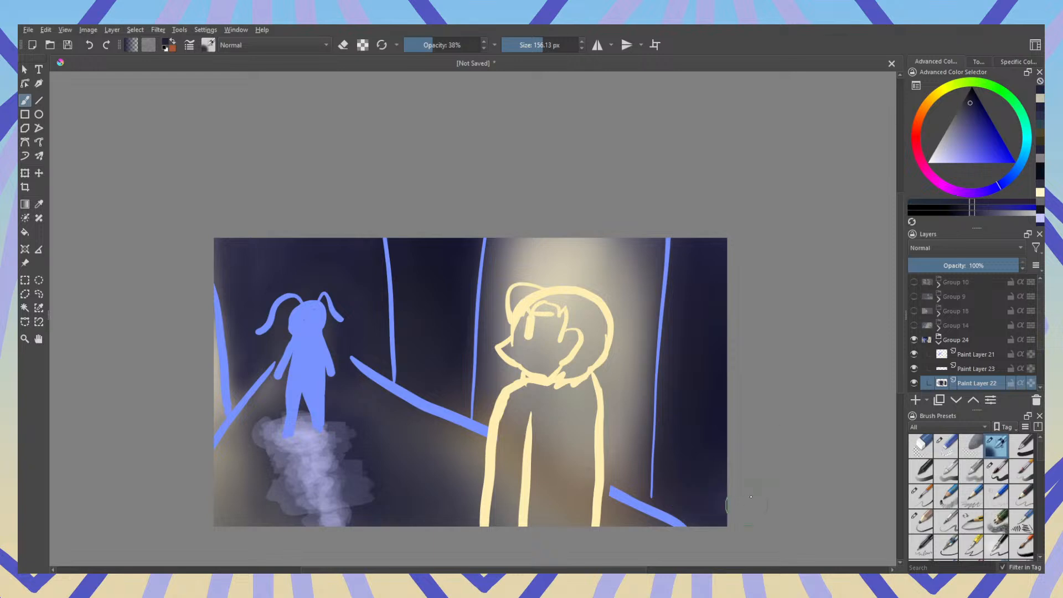
Step: Compare the Group 24 shadows with the Group 14 scene, and return to Group 24
{"action": "left_click", "coordinate": [914, 339]}
{"action": "left_click", "coordinate": [914, 325]}
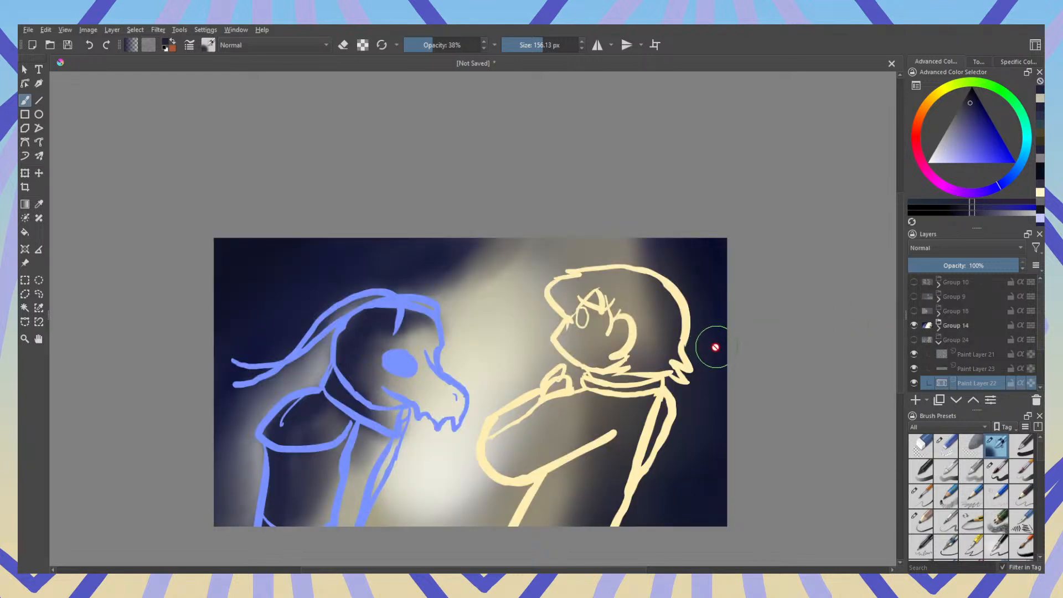
{"action": "left_click", "coordinate": [915, 325]}
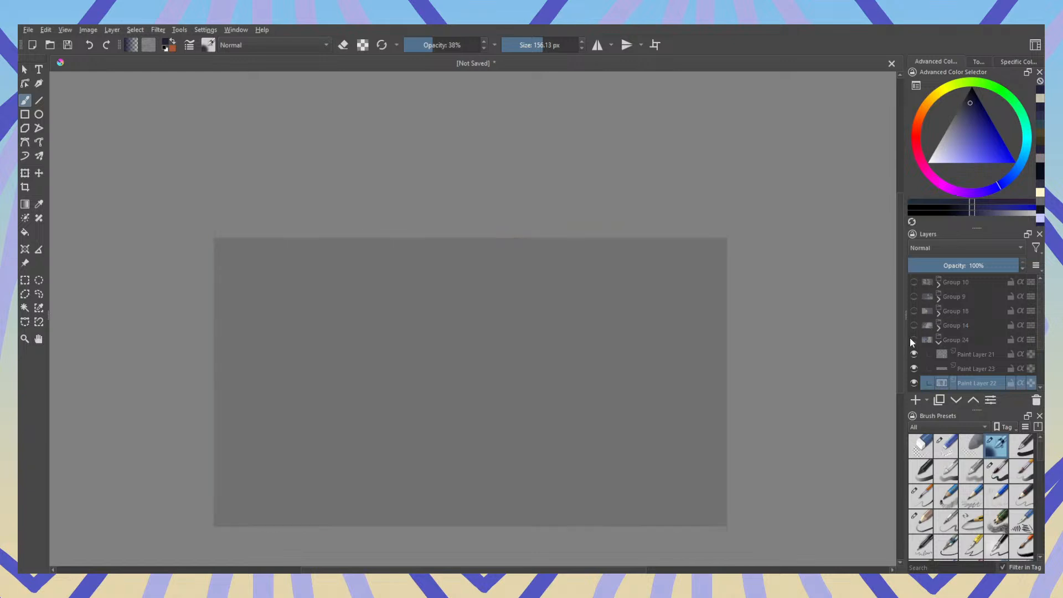
{"action": "left_click", "coordinate": [914, 340]}
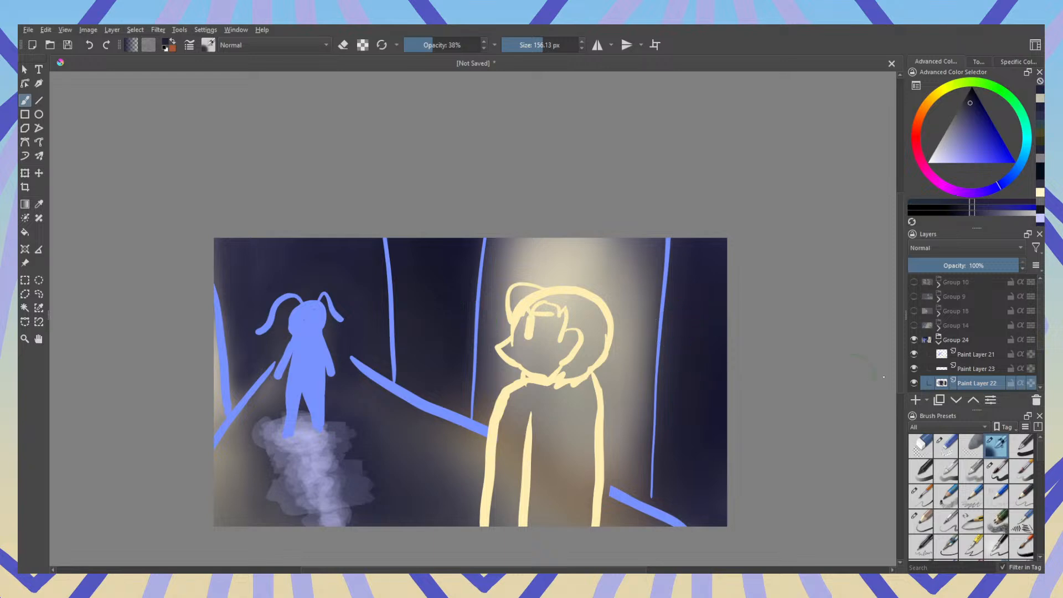
Step: Collapse Group 24, look at the character line-up in Group 20, and show Group 24 again
{"action": "left_click", "coordinate": [914, 340]}
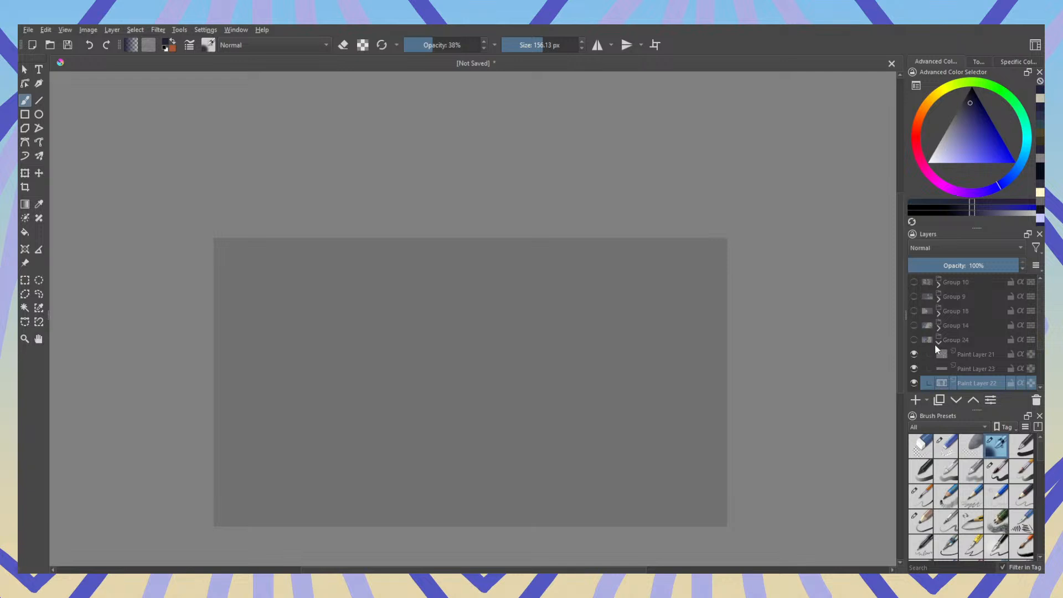
{"action": "left_click", "coordinate": [939, 341]}
{"action": "left_click", "coordinate": [914, 354]}
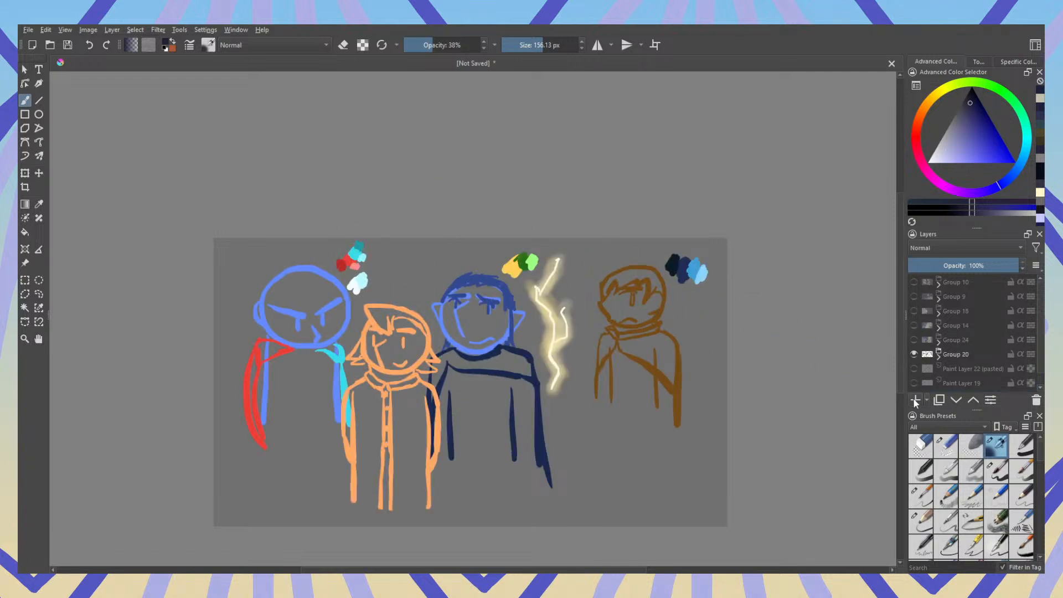
{"action": "left_click", "coordinate": [914, 354]}
{"action": "left_click", "coordinate": [914, 340]}
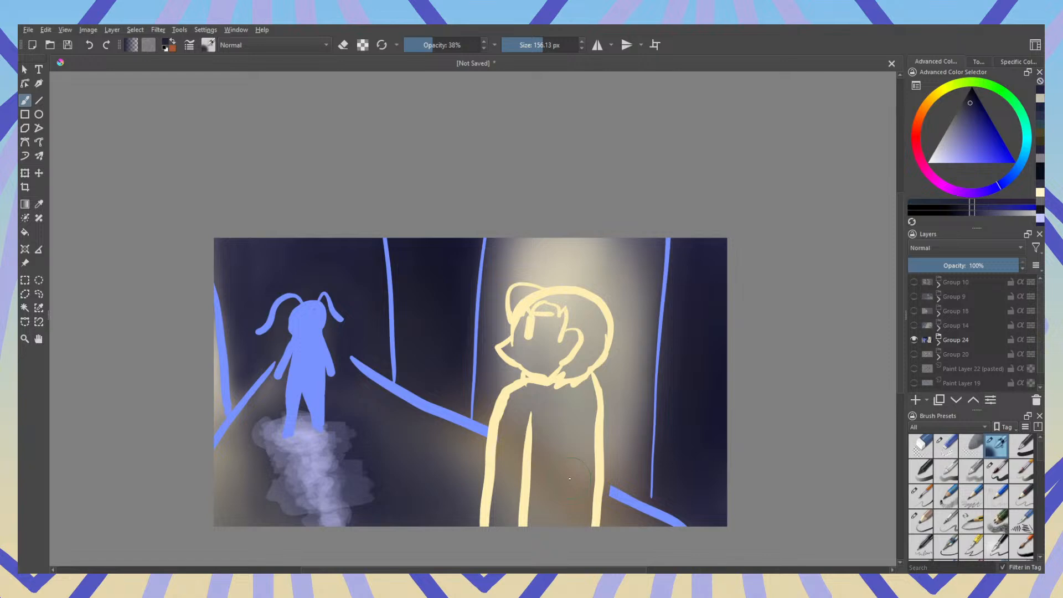
Step: Compare the Group 10 corridor scene with Group 24, leaving only Group 24 visible
{"action": "left_click", "coordinate": [915, 339]}
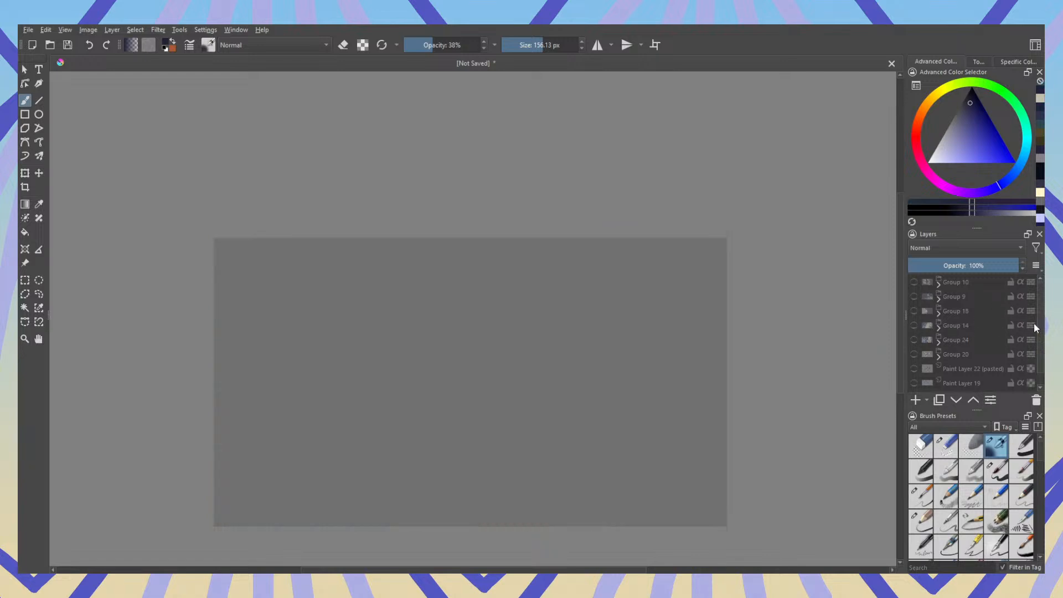
{"action": "left_click", "coordinate": [914, 283]}
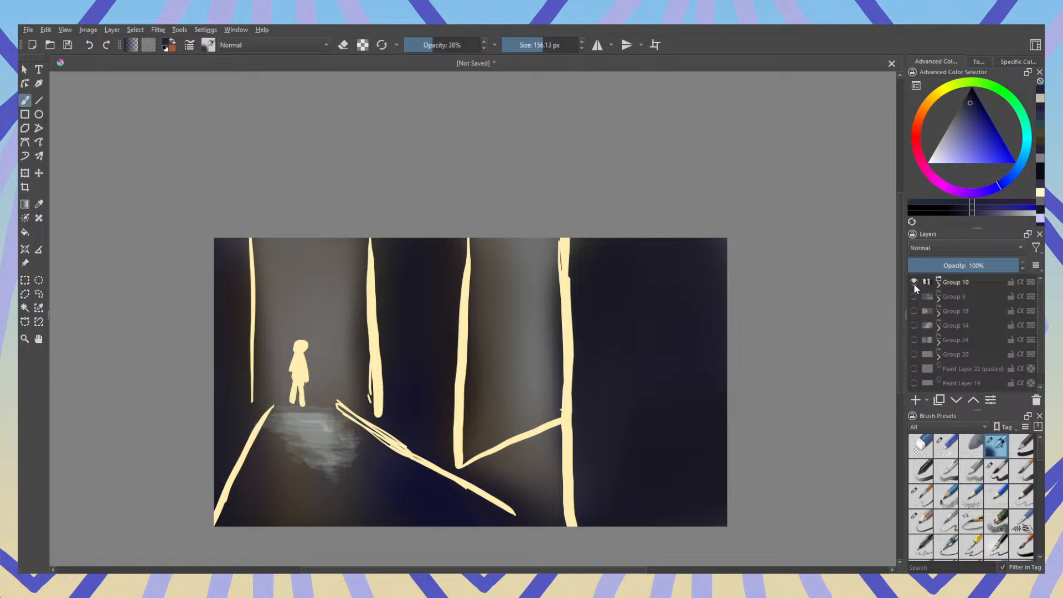
{"action": "left_click", "coordinate": [914, 283]}
{"action": "left_click", "coordinate": [914, 339]}
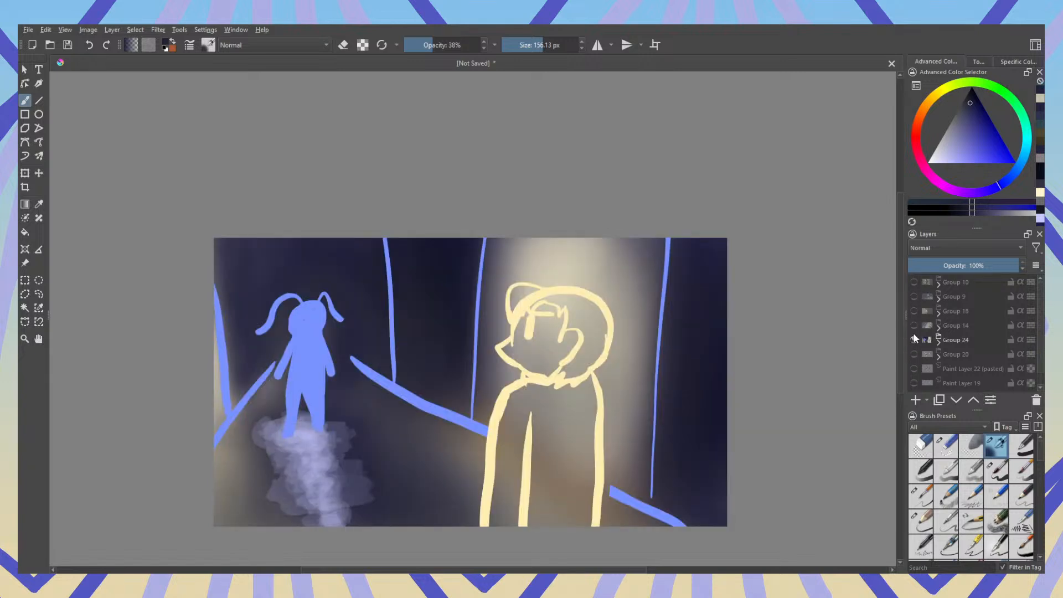
{"action": "left_click", "coordinate": [914, 340]}
{"action": "left_click", "coordinate": [914, 340]}
Step: Add a new paint layer above Paint Layer 21 in Group 24 and sample the large figure's pale yellow outline colour
{"action": "left_click", "coordinate": [937, 341]}
{"action": "left_click", "coordinate": [969, 355]}
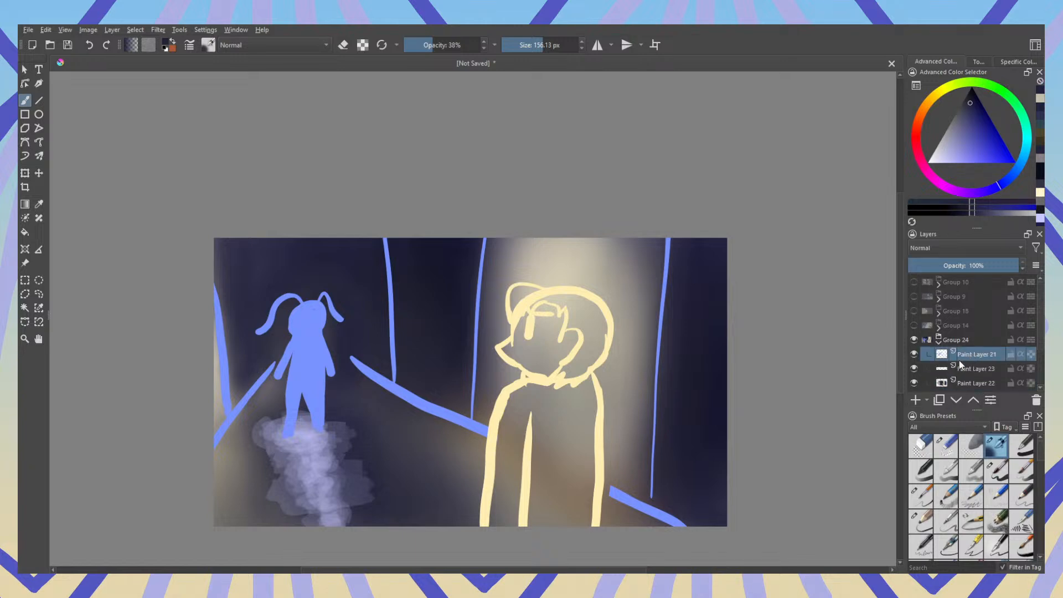
{"action": "left_click", "coordinate": [917, 400]}
{"action": "left_click", "coordinate": [510, 361], "text": "ctrl"}
{"action": "left_click", "coordinate": [522, 380], "text": "ctrl"}
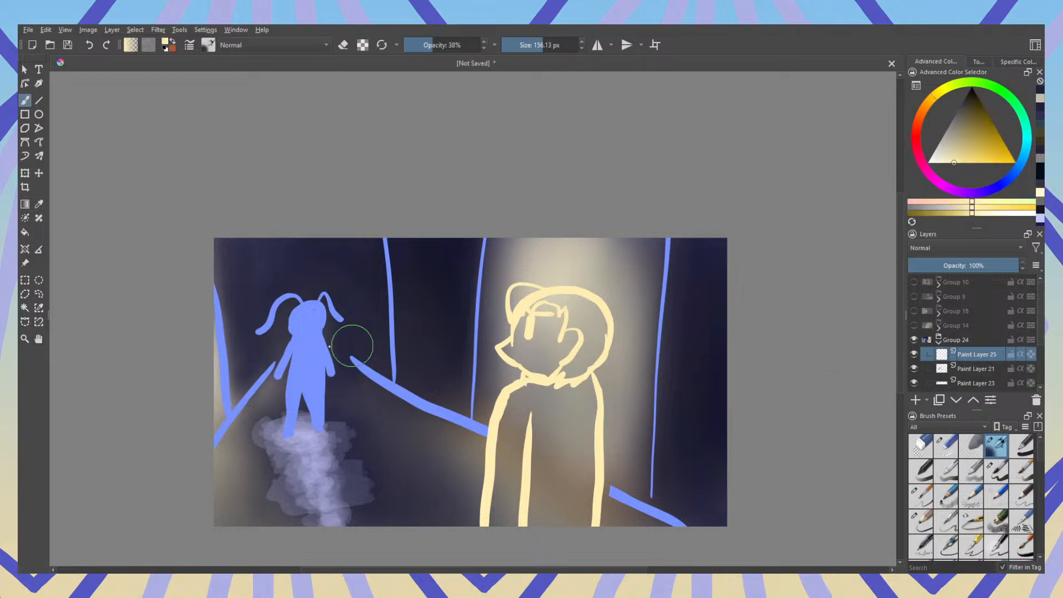
Step: Trace the blue floor line between the small and large figures in pale yellow with an opaque 33.30 px ink brush on Paint Layer 25
{"action": "left_click_drag", "start_coordinate": [351, 352], "coordinate": [404, 380]}
{"action": "key", "text": "ctrl+z"}
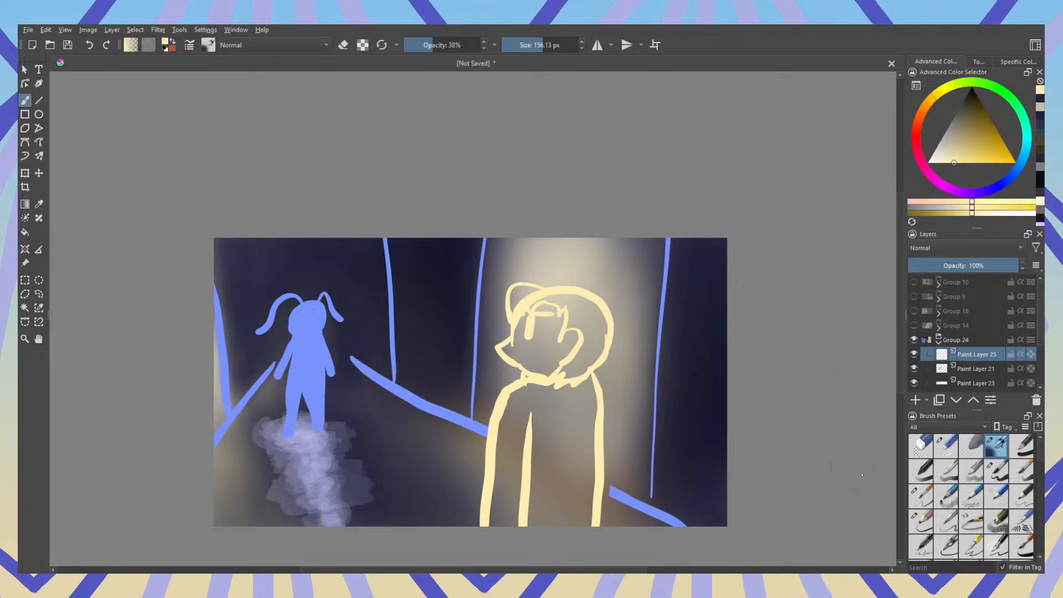
{"action": "left_click", "coordinate": [997, 470]}
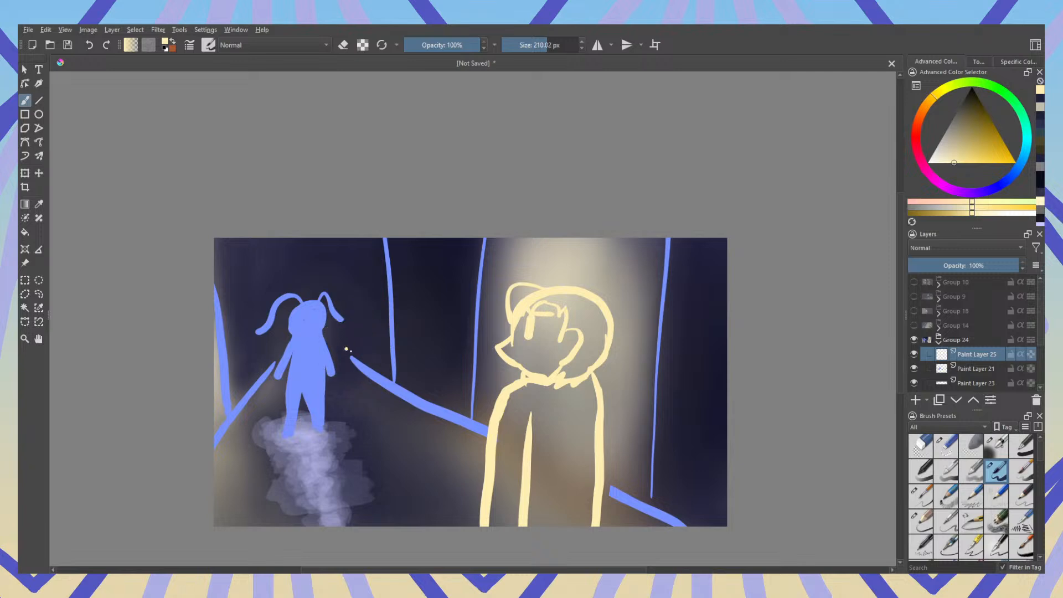
{"action": "left_click_drag", "start_coordinate": [349, 353], "coordinate": [429, 403]}
{"action": "key", "text": "ctrl+z"}
{"action": "left_click", "coordinate": [515, 44]}
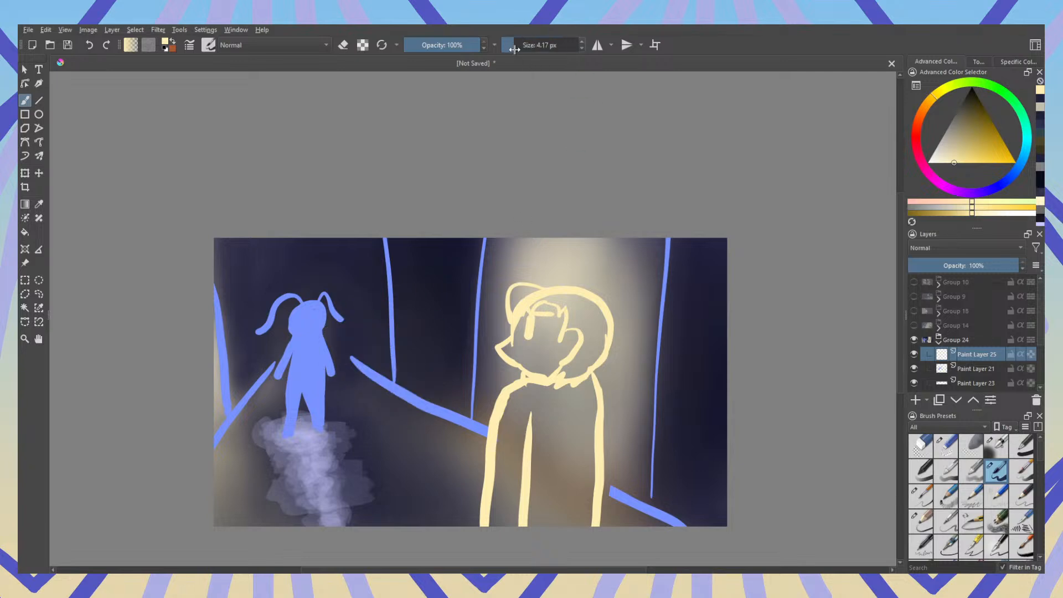
{"action": "left_click_drag", "start_coordinate": [518, 41], "coordinate": [526, 41]}
{"action": "mouse_move", "coordinate": [348, 355]}
{"action": "left_mouse_down"}
{"action": "mouse_move", "coordinate": [408, 402]}
{"action": "mouse_move", "coordinate": [481, 434]}
{"action": "left_mouse_up"}
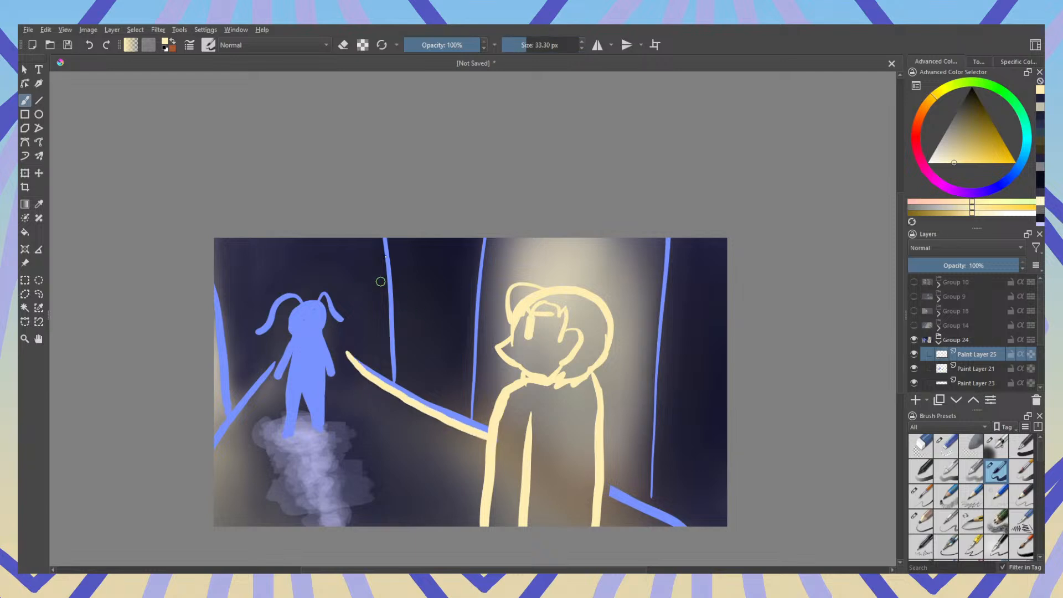
Step: Trace the three vertical wall lines to the right of the small blue figure in pale yellow
{"action": "left_click_drag", "start_coordinate": [387, 240], "coordinate": [381, 314]}
{"action": "key", "text": "ctrl+z"}
{"action": "left_click_drag", "start_coordinate": [387, 228], "coordinate": [395, 386]}
{"action": "key", "text": "e"}
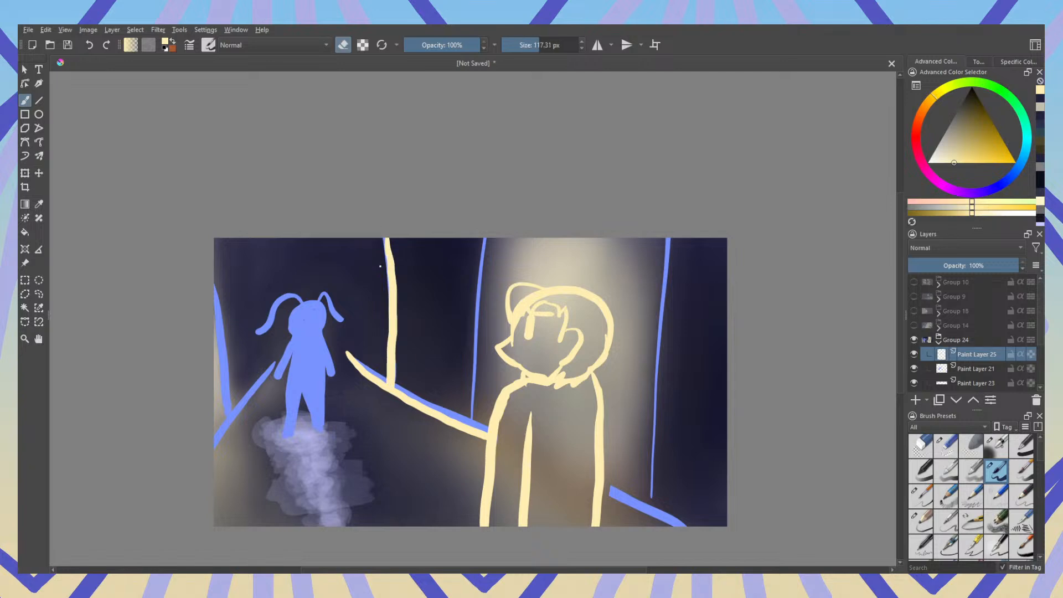
{"action": "key", "text": "e"}
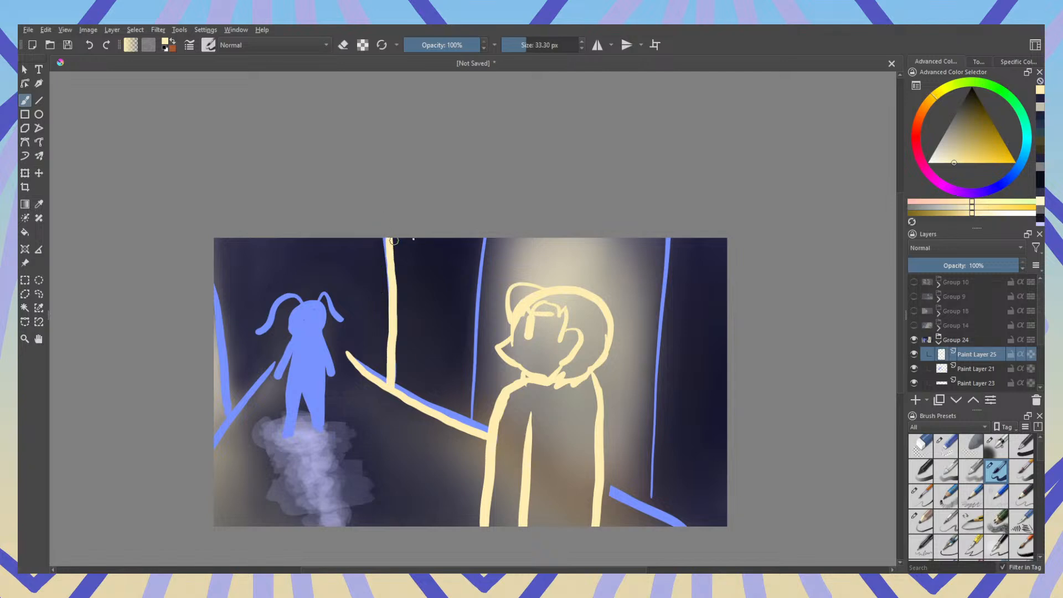
{"action": "left_click_drag", "start_coordinate": [481, 235], "coordinate": [482, 274]}
{"action": "left_click_drag", "start_coordinate": [477, 369], "coordinate": [474, 428]}
{"action": "mouse_move", "coordinate": [668, 233]}
{"action": "left_mouse_down"}
{"action": "mouse_move", "coordinate": [651, 505]}
{"action": "mouse_move", "coordinate": [603, 486]}
{"action": "mouse_move", "coordinate": [666, 528]}
{"action": "left_mouse_up"}
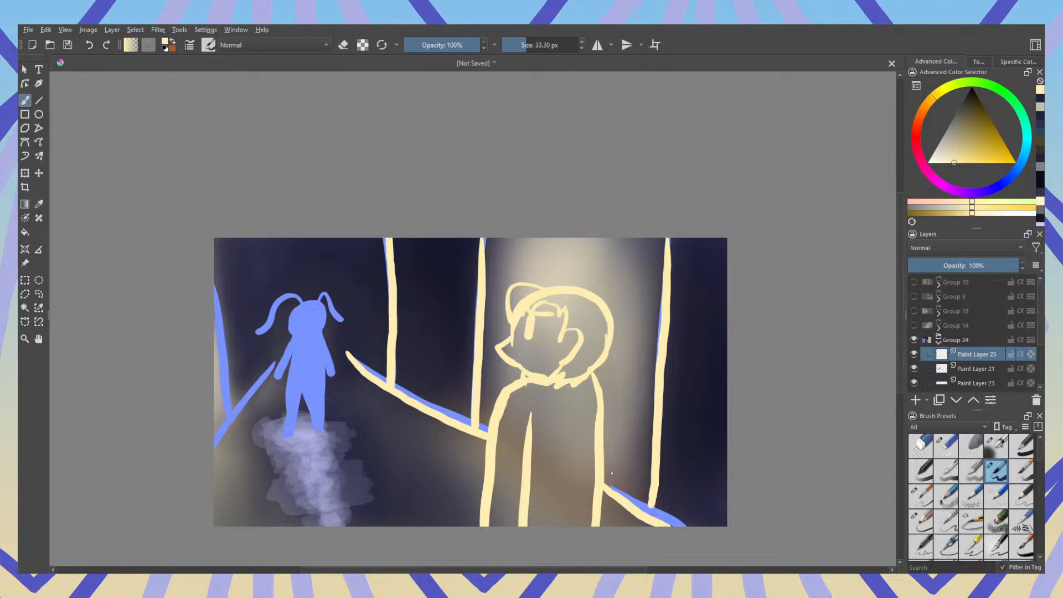
Step: Redraw the short pale yellow floor line behind the large figure, running down to the canvas's lower edge
{"action": "key", "text": "ctrl+z"}
{"action": "left_click_drag", "start_coordinate": [604, 484], "coordinate": [691, 529]}
{"action": "key", "text": "ctrl+z"}
{"action": "left_click_drag", "start_coordinate": [603, 480], "coordinate": [687, 525]}
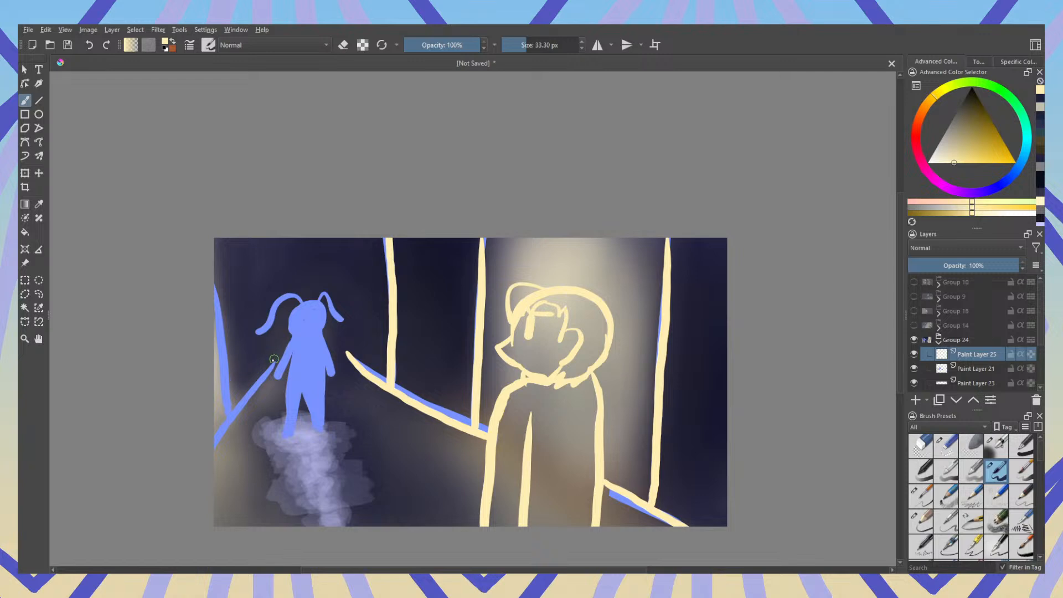
Step: Trace the floor line left of the small figure and the leftmost wall line in pale yellow
{"action": "left_click_drag", "start_coordinate": [273, 363], "coordinate": [231, 410]}
{"action": "key", "text": "ctrl+z"}
{"action": "left_click_drag", "start_coordinate": [274, 364], "coordinate": [213, 446]}
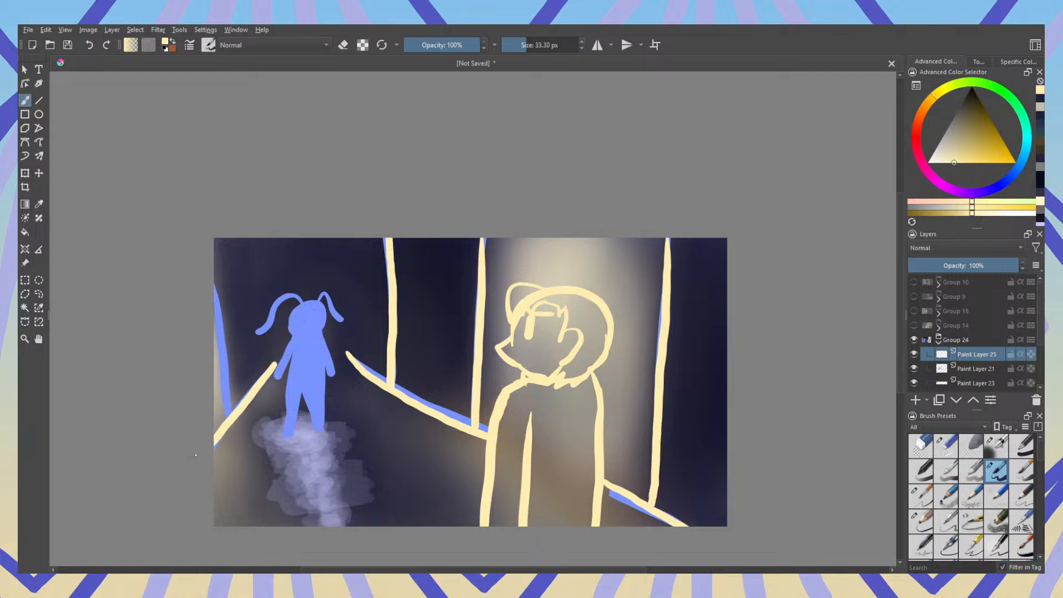
{"action": "left_click_drag", "start_coordinate": [212, 282], "coordinate": [215, 429]}
{"action": "key", "text": "ctrl+z"}
{"action": "left_click_drag", "start_coordinate": [215, 256], "coordinate": [224, 411]}
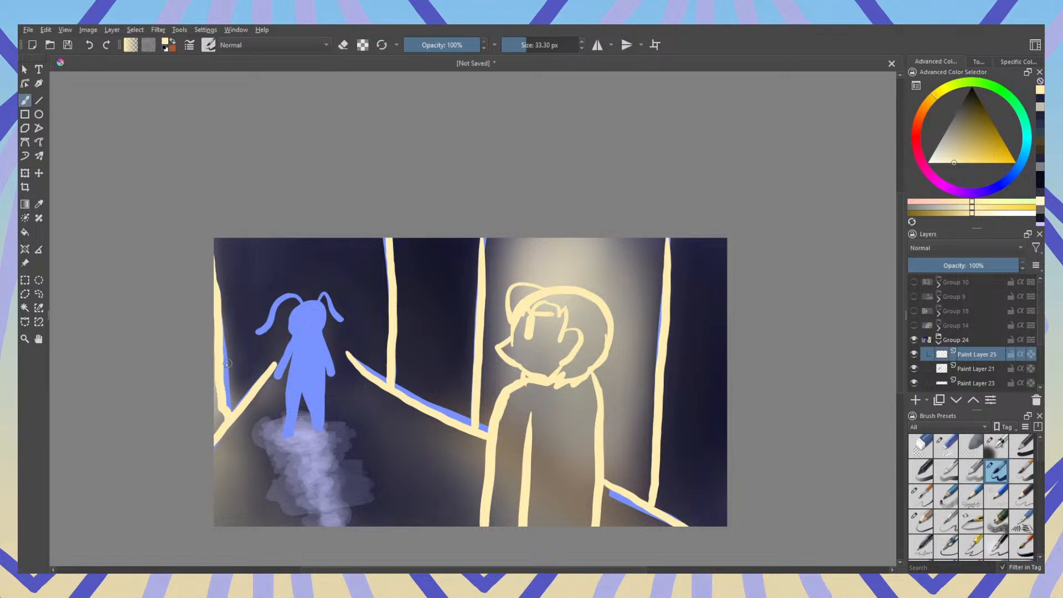
{"action": "key", "text": "e"}
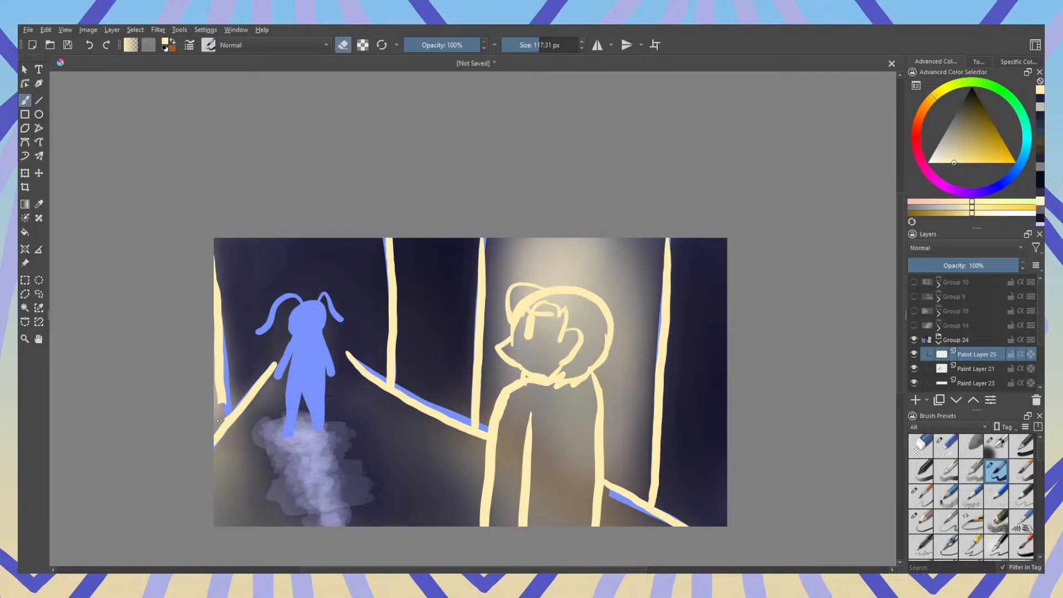
{"action": "key", "text": "e"}
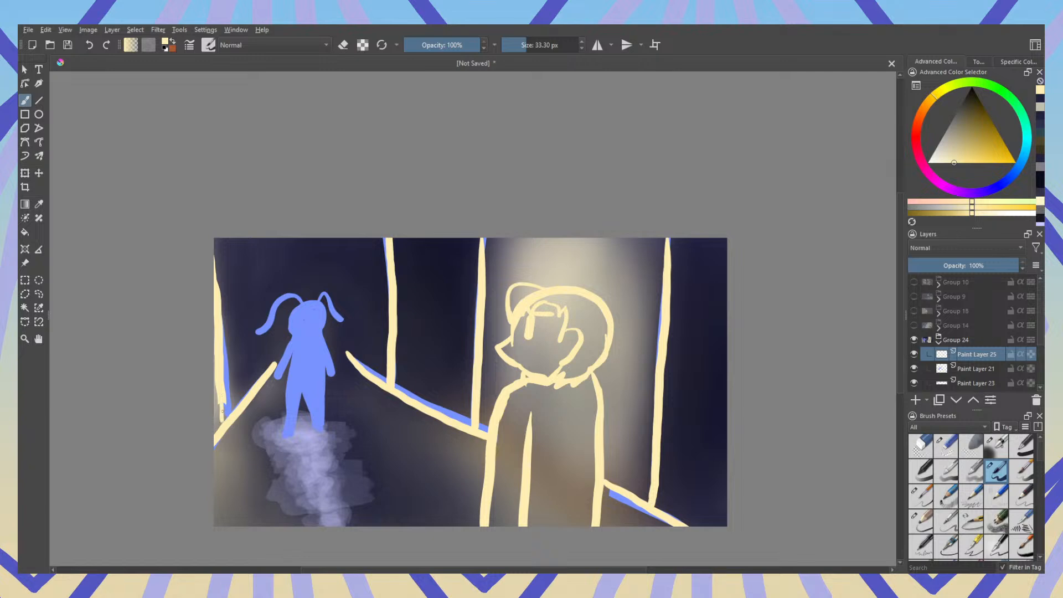
{"action": "key", "text": "ctrl+z"}
{"action": "left_click_drag", "start_coordinate": [222, 394], "coordinate": [222, 416]}
{"action": "key", "text": "ctrl+z"}
Step: Select Paint Layer 21, compare its lines with the new yellow ones, and leave Paint Layer 25 hidden and Paint Layer 21 visible
{"action": "left_click", "coordinate": [968, 362]}
{"action": "left_click", "coordinate": [915, 354]}
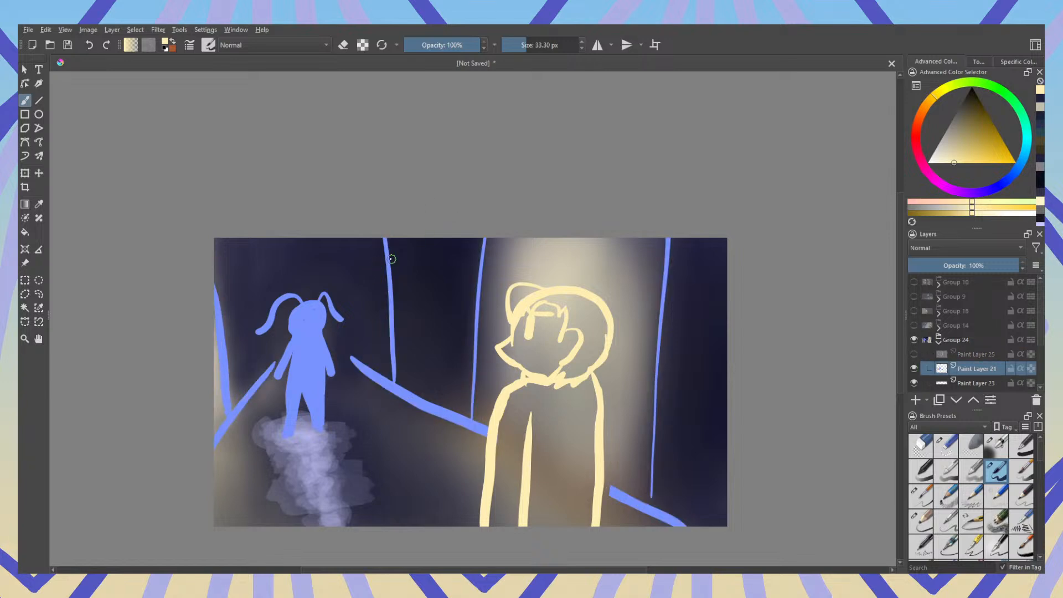
{"action": "left_click", "coordinate": [915, 369]}
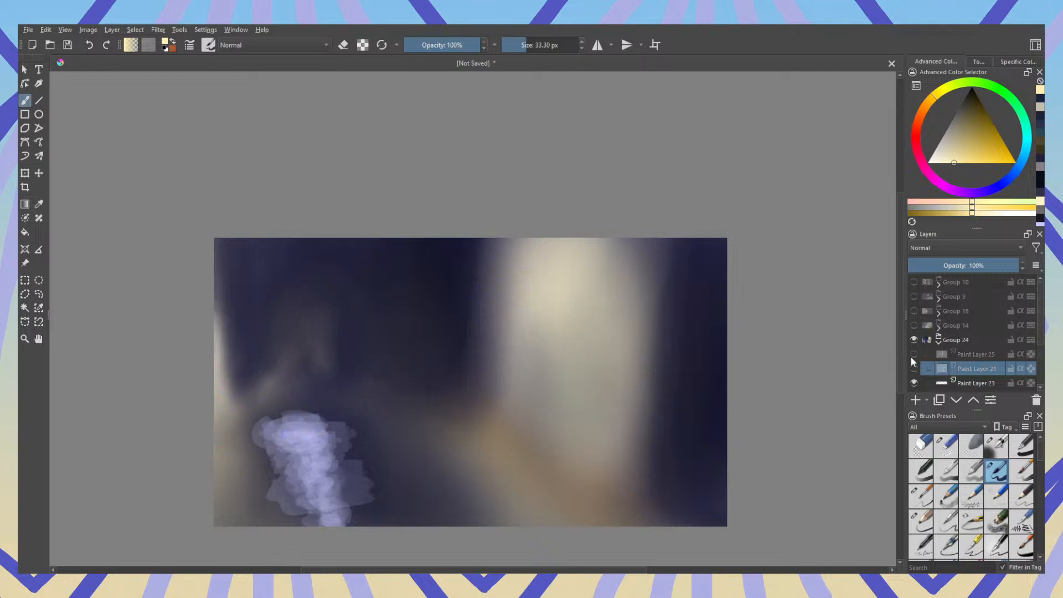
{"action": "left_click", "coordinate": [914, 354]}
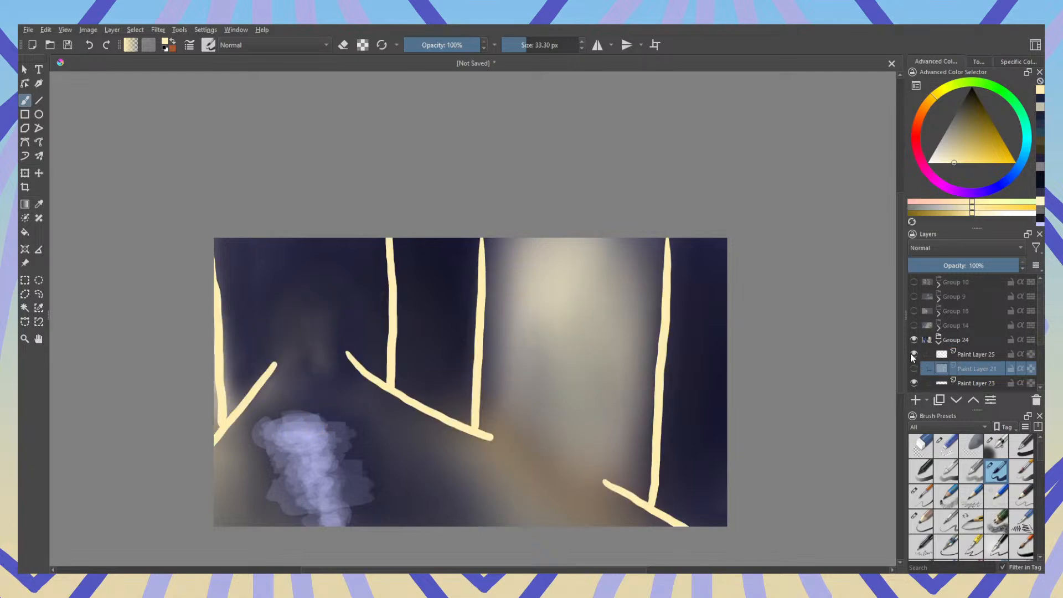
{"action": "left_click", "coordinate": [914, 354]}
{"action": "left_click", "coordinate": [914, 368]}
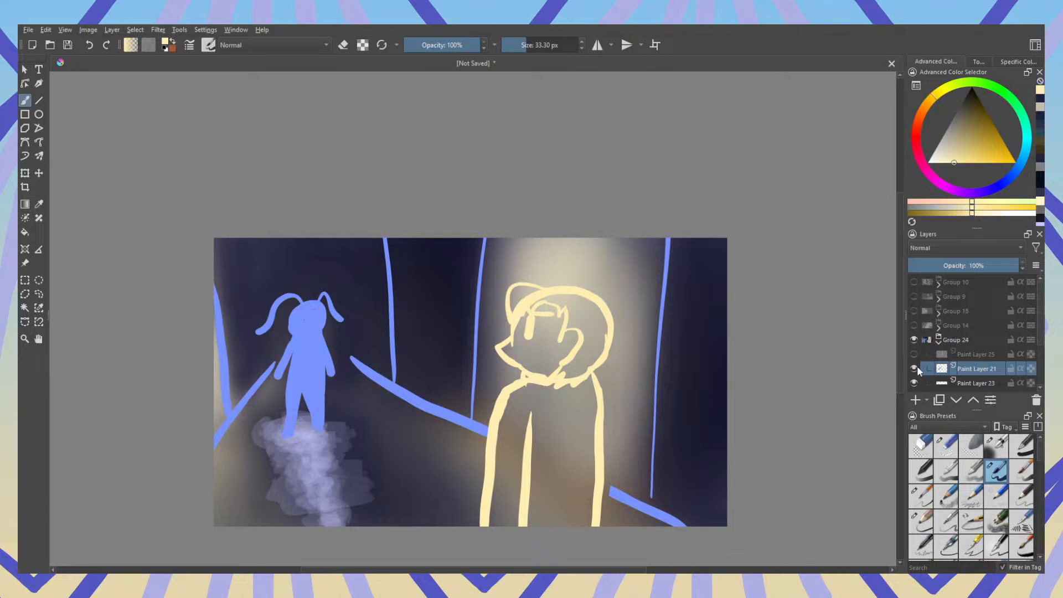
Step: Erase the blue wall and floor lines from Paint Layer 21, keeping both figures
{"action": "key", "text": "e"}
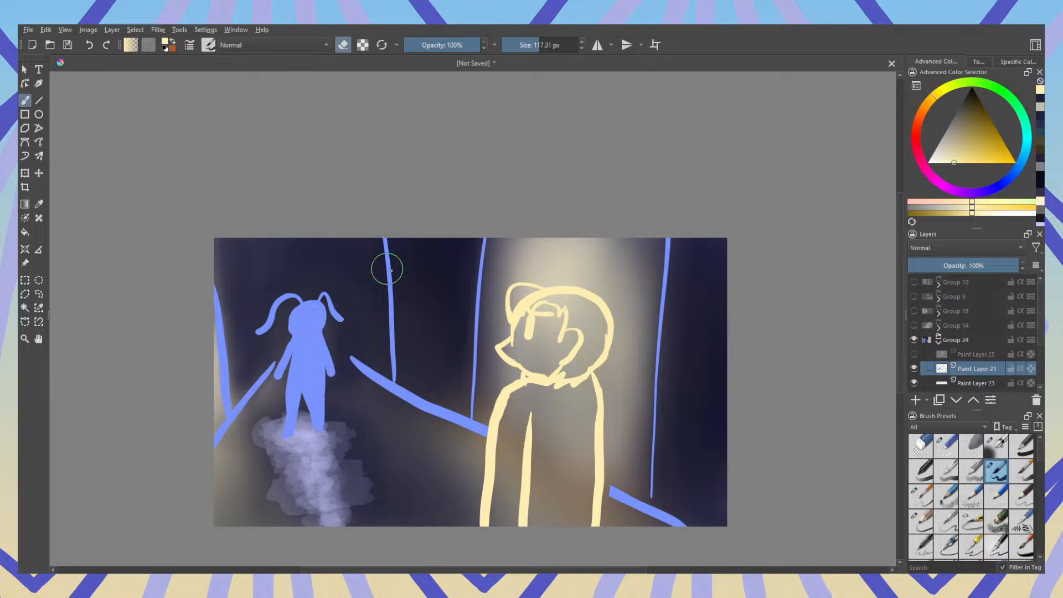
{"action": "mouse_move", "coordinate": [385, 266]}
{"action": "left_mouse_down"}
{"action": "mouse_move", "coordinate": [388, 343]}
{"action": "mouse_move", "coordinate": [358, 367]}
{"action": "left_mouse_up"}
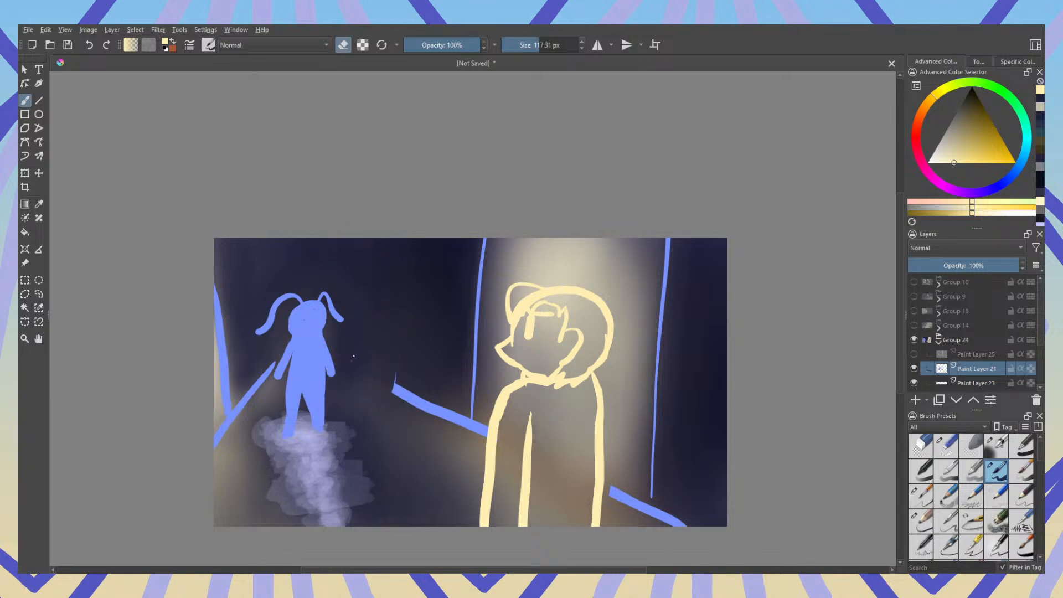
{"action": "mouse_move", "coordinate": [211, 294]}
{"action": "left_mouse_down"}
{"action": "mouse_move", "coordinate": [227, 390]}
{"action": "mouse_move", "coordinate": [217, 447]}
{"action": "left_mouse_up"}
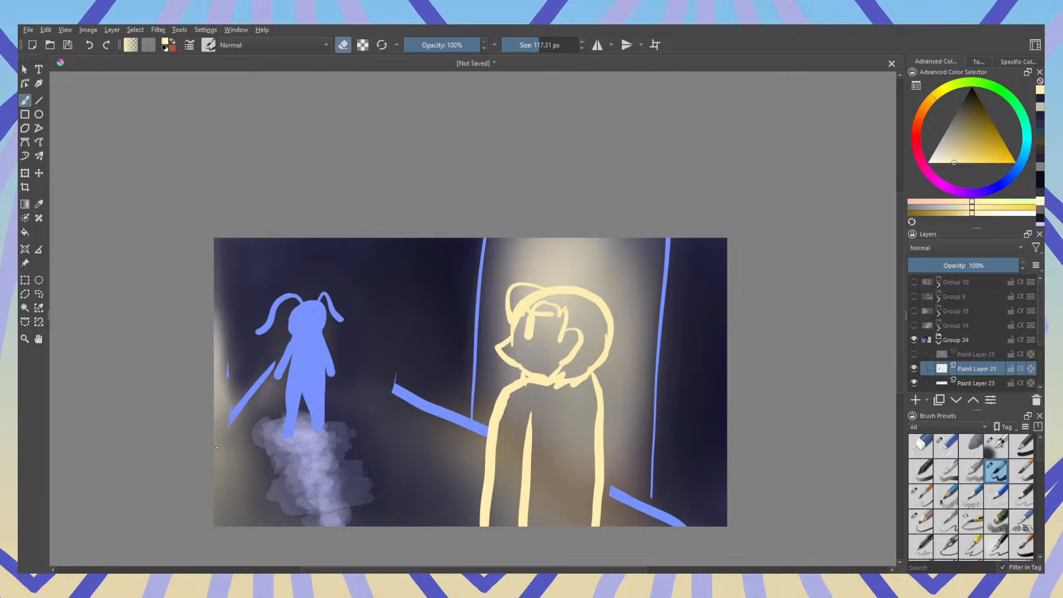
{"action": "mouse_move", "coordinate": [237, 395]}
{"action": "left_mouse_down"}
{"action": "mouse_move", "coordinate": [277, 357]}
{"action": "mouse_move", "coordinate": [246, 405]}
{"action": "left_mouse_up"}
{"action": "mouse_move", "coordinate": [395, 372]}
{"action": "left_mouse_down"}
{"action": "mouse_move", "coordinate": [395, 407]}
{"action": "mouse_move", "coordinate": [425, 365]}
{"action": "mouse_move", "coordinate": [450, 374]}
{"action": "mouse_move", "coordinate": [453, 440]}
{"action": "mouse_move", "coordinate": [478, 419]}
{"action": "mouse_move", "coordinate": [480, 439]}
{"action": "mouse_move", "coordinate": [489, 233]}
{"action": "mouse_move", "coordinate": [471, 386]}
{"action": "mouse_move", "coordinate": [442, 417]}
{"action": "mouse_move", "coordinate": [421, 377]}
{"action": "mouse_move", "coordinate": [416, 405]}
{"action": "left_mouse_up"}
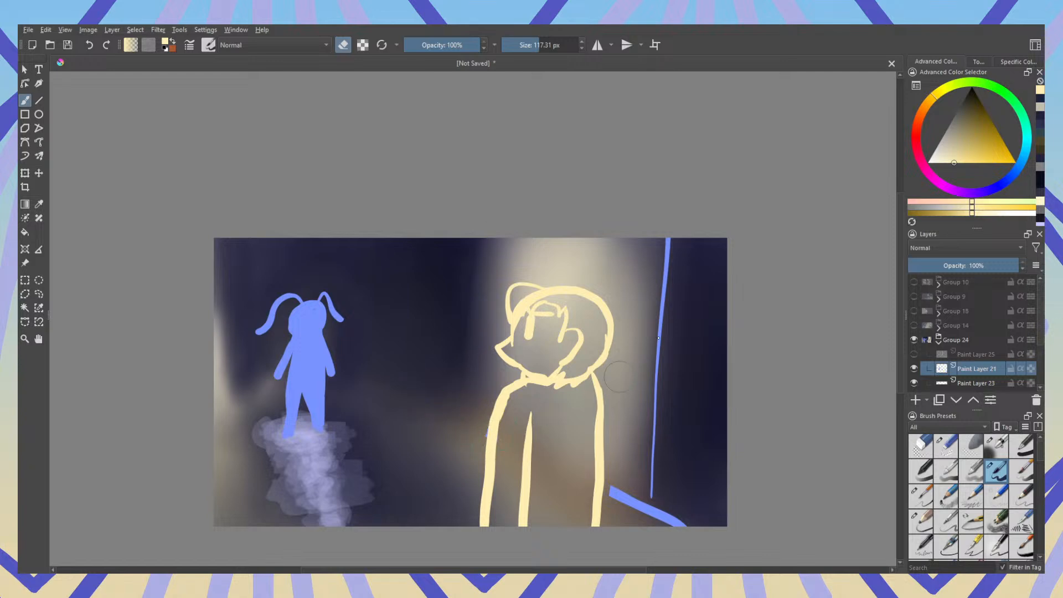
{"action": "mouse_move", "coordinate": [667, 243]}
{"action": "left_mouse_down"}
{"action": "mouse_move", "coordinate": [635, 430]}
{"action": "mouse_move", "coordinate": [646, 460]}
{"action": "mouse_move", "coordinate": [655, 438]}
{"action": "mouse_move", "coordinate": [655, 503]}
{"action": "mouse_move", "coordinate": [631, 486]}
{"action": "mouse_move", "coordinate": [623, 504]}
{"action": "mouse_move", "coordinate": [612, 492]}
{"action": "mouse_move", "coordinate": [614, 502]}
{"action": "mouse_move", "coordinate": [676, 519]}
{"action": "left_mouse_up"}
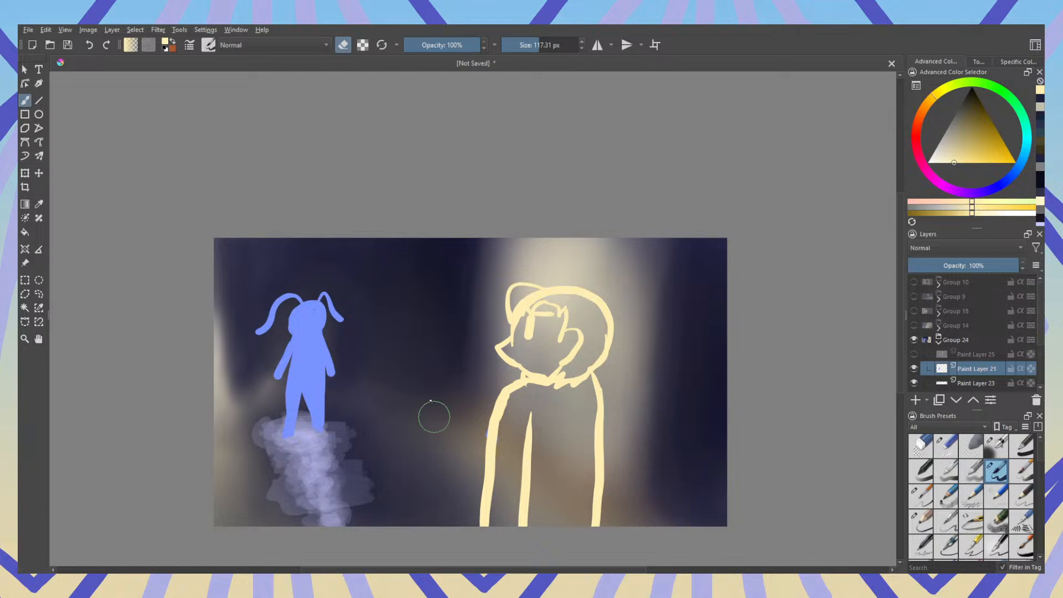
Step: Erase the leftover blue marks beside the large figure's arm outline, and show Paint Layer 25 together with Paint Layer 21
{"action": "scroll", "coordinate": [435, 417], "scroll_direction": "up", "scroll_amount": 6}
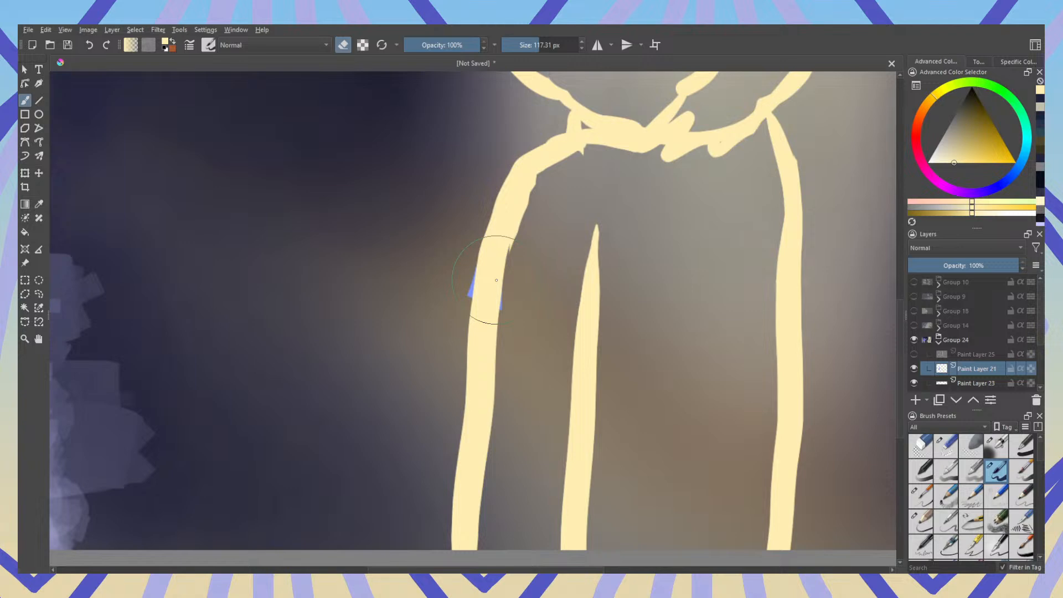
{"action": "mouse_move", "coordinate": [461, 276]}
{"action": "left_mouse_down"}
{"action": "mouse_move", "coordinate": [470, 291]}
{"action": "mouse_move", "coordinate": [467, 268]}
{"action": "left_mouse_up"}
{"action": "scroll", "coordinate": [518, 288], "scroll_direction": "down", "scroll_amount": 3}
{"action": "left_click_drag", "start_coordinate": [511, 298], "coordinate": [444, 368]}
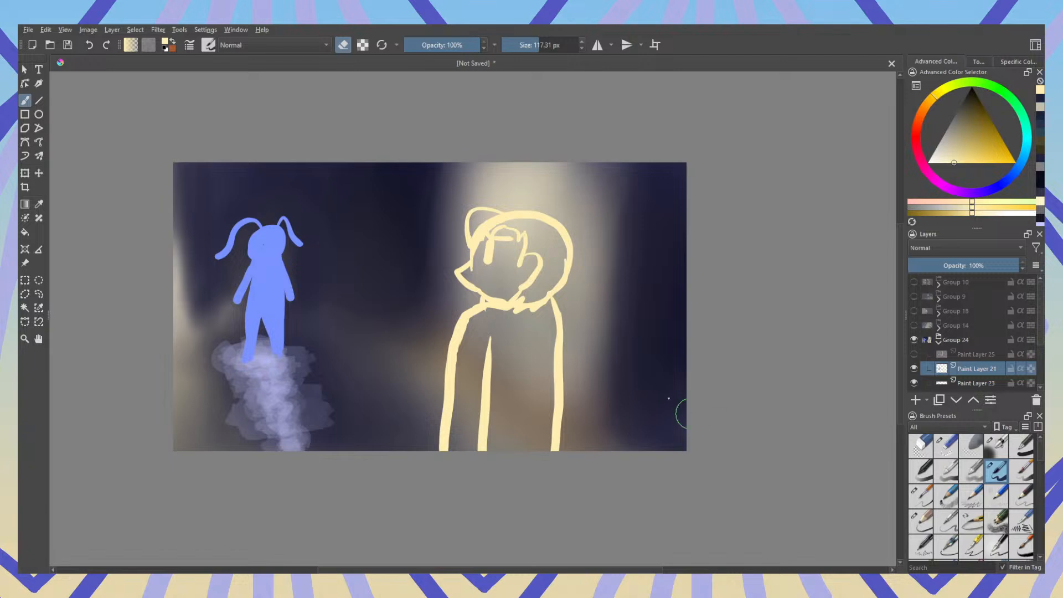
{"action": "left_click", "coordinate": [915, 369]}
{"action": "left_click", "coordinate": [914, 369]}
{"action": "left_click", "coordinate": [914, 355]}
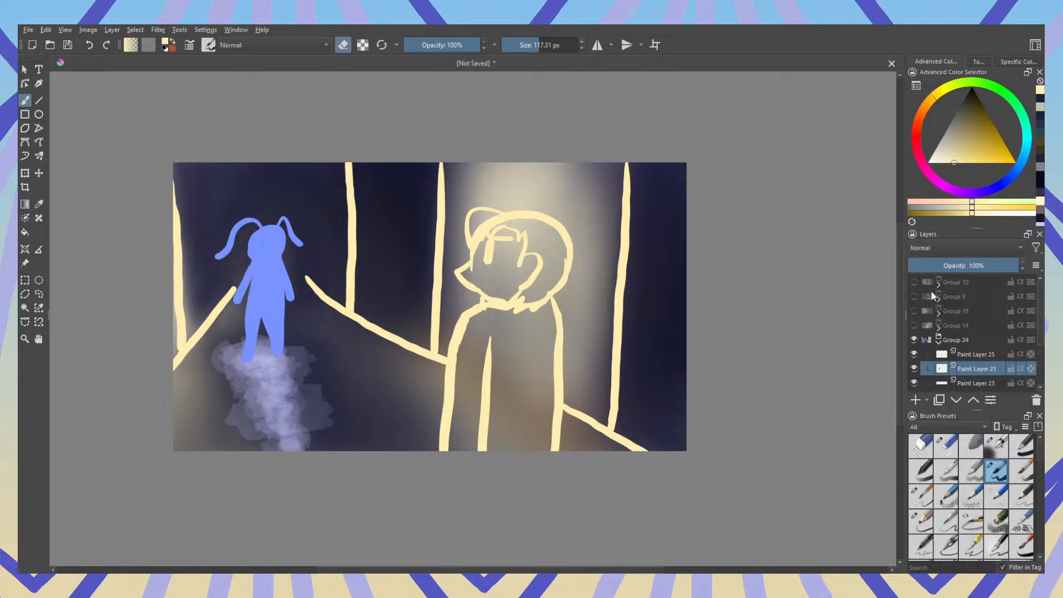
Step: Compare the yellow wall lines with the Group 10 corridor scene, return to Group 24, and collapse the group
{"action": "left_click", "coordinate": [914, 339]}
{"action": "left_click", "coordinate": [915, 282]}
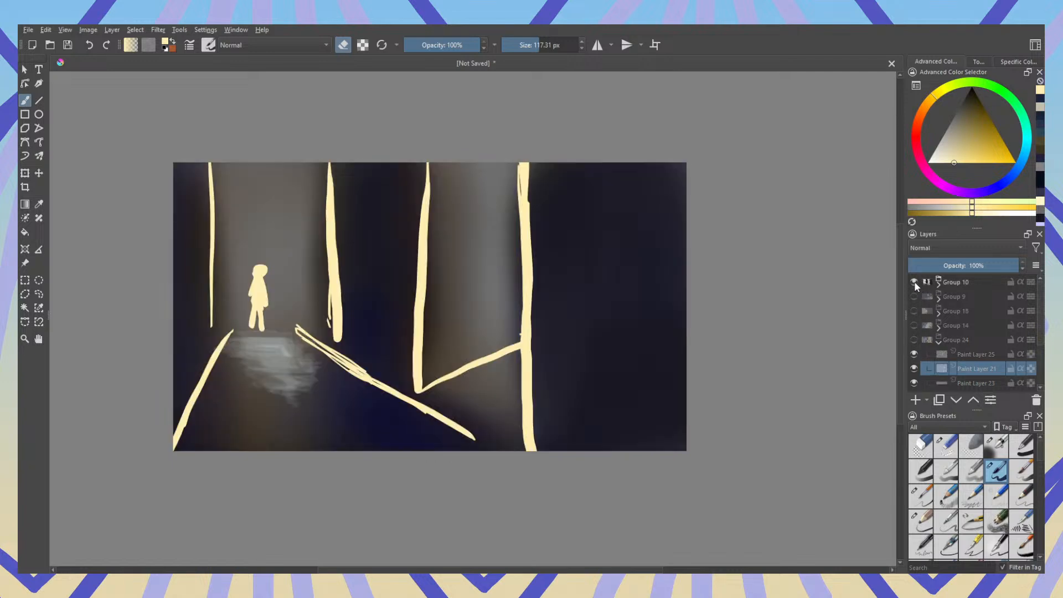
{"action": "left_click", "coordinate": [915, 282]}
{"action": "left_click", "coordinate": [914, 340]}
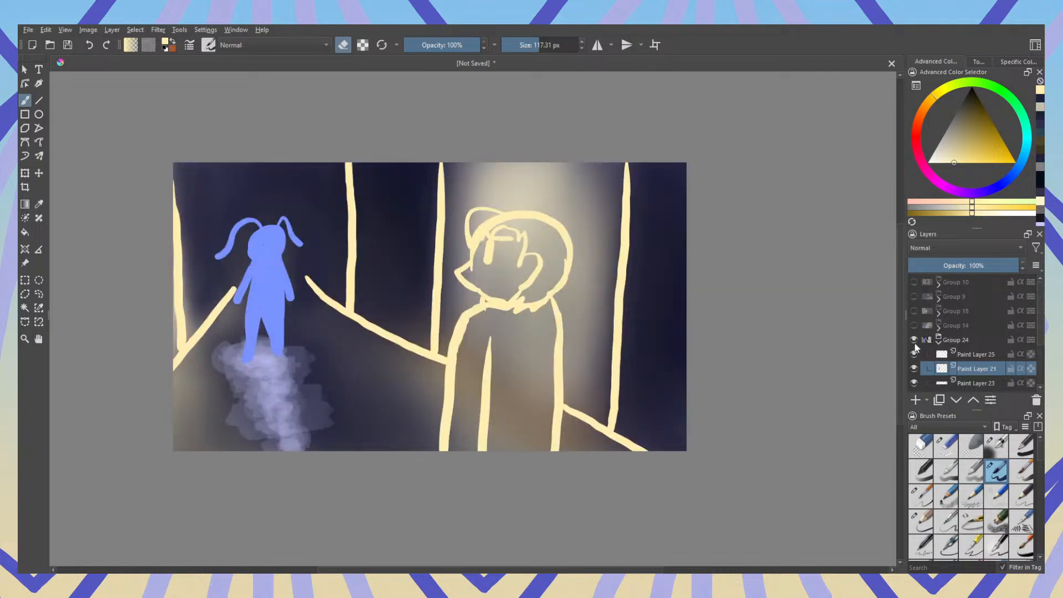
{"action": "left_click", "coordinate": [938, 343]}
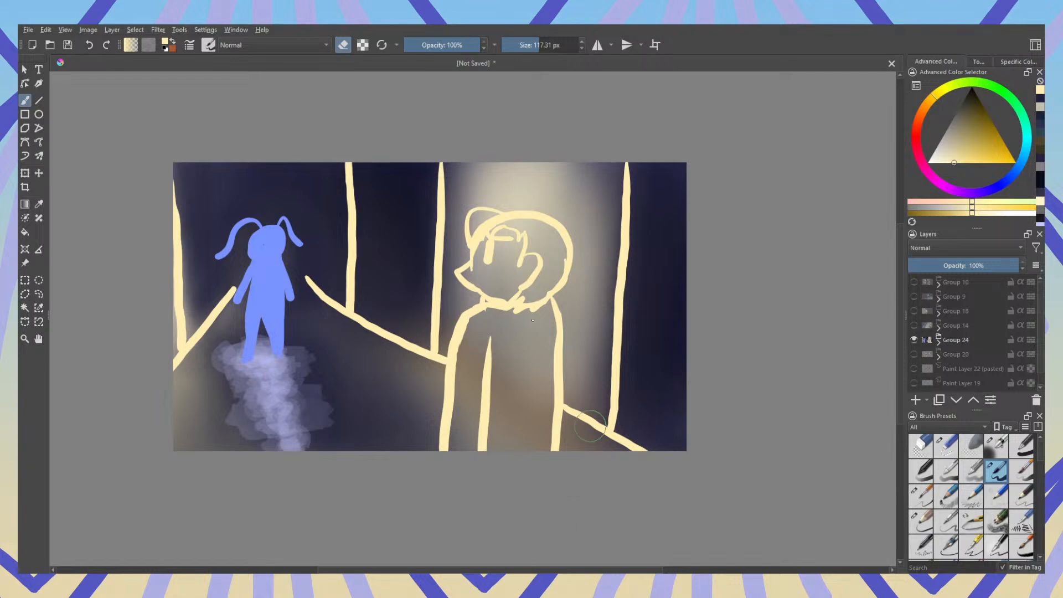
Step: Hide Group 24 and look at the Group 14, Group 10, Group 9 and Group 18 scenes one at a time
{"action": "left_click", "coordinate": [915, 340]}
{"action": "left_click", "coordinate": [914, 325]}
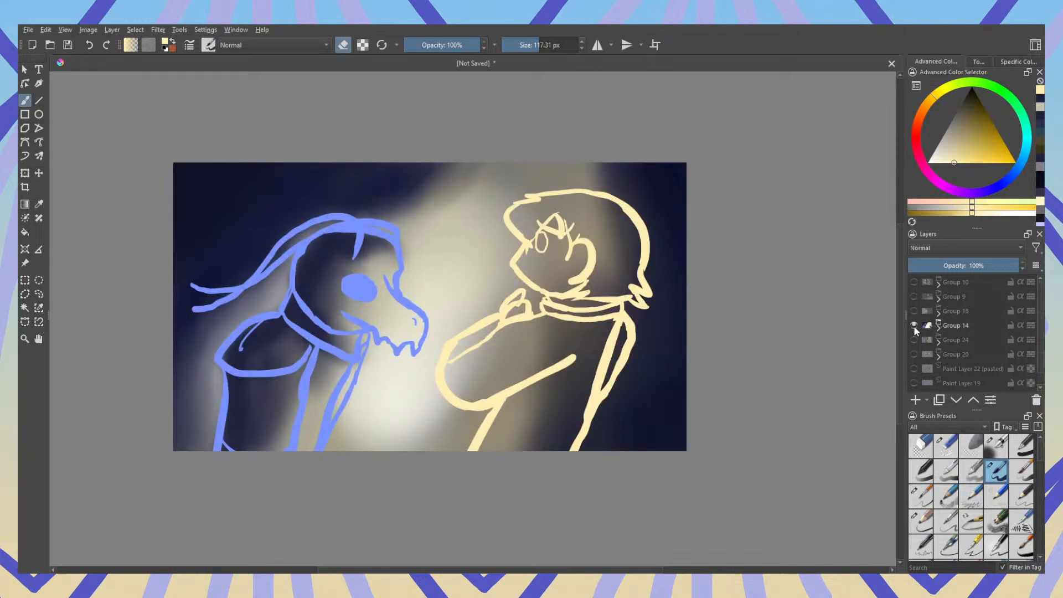
{"action": "left_click", "coordinate": [914, 325]}
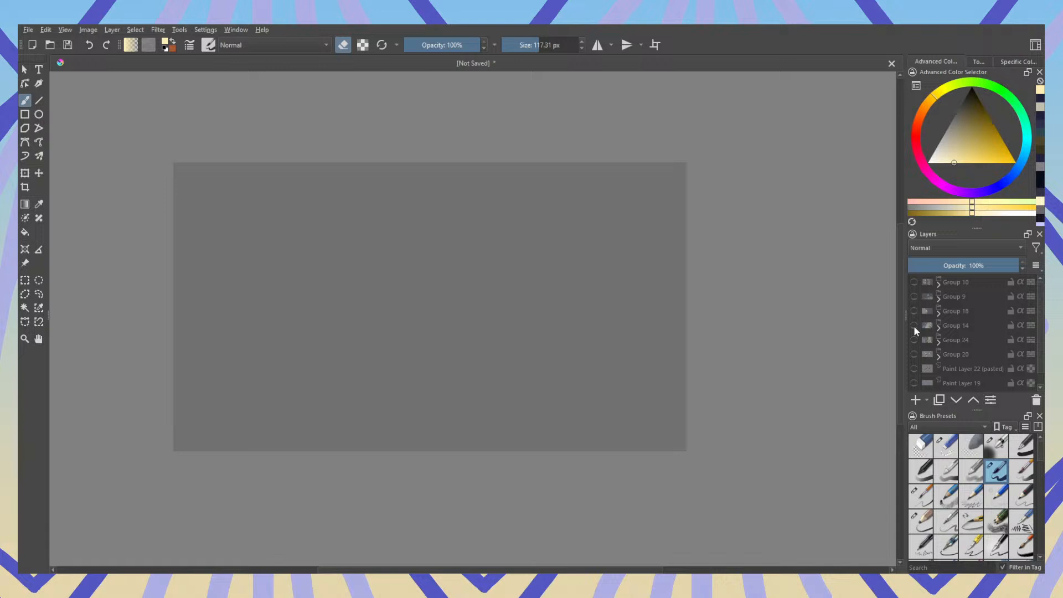
{"action": "left_click", "coordinate": [915, 282]}
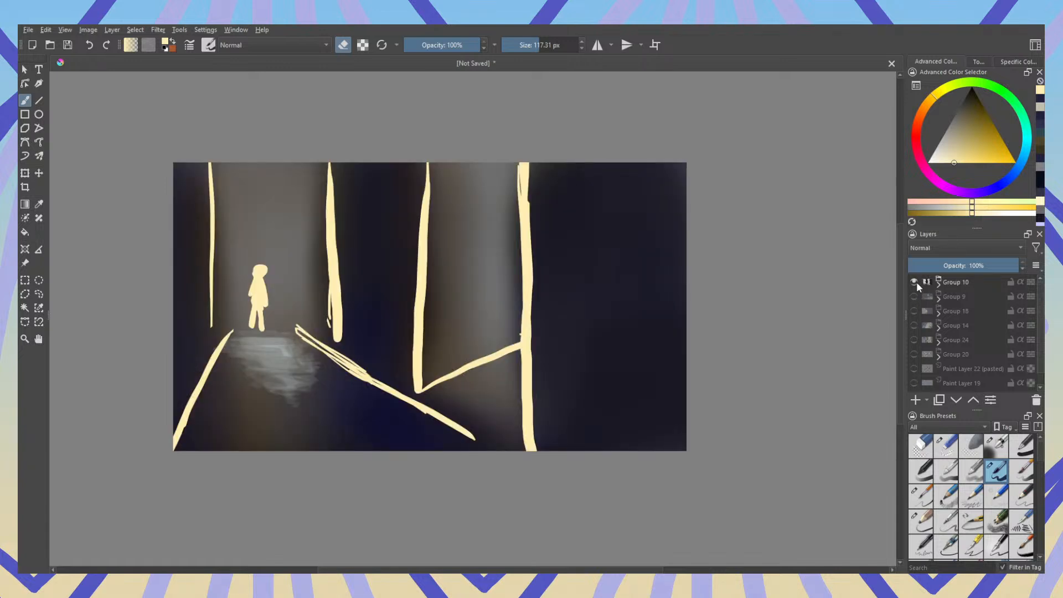
{"action": "left_click", "coordinate": [915, 282]}
{"action": "left_click", "coordinate": [914, 297]}
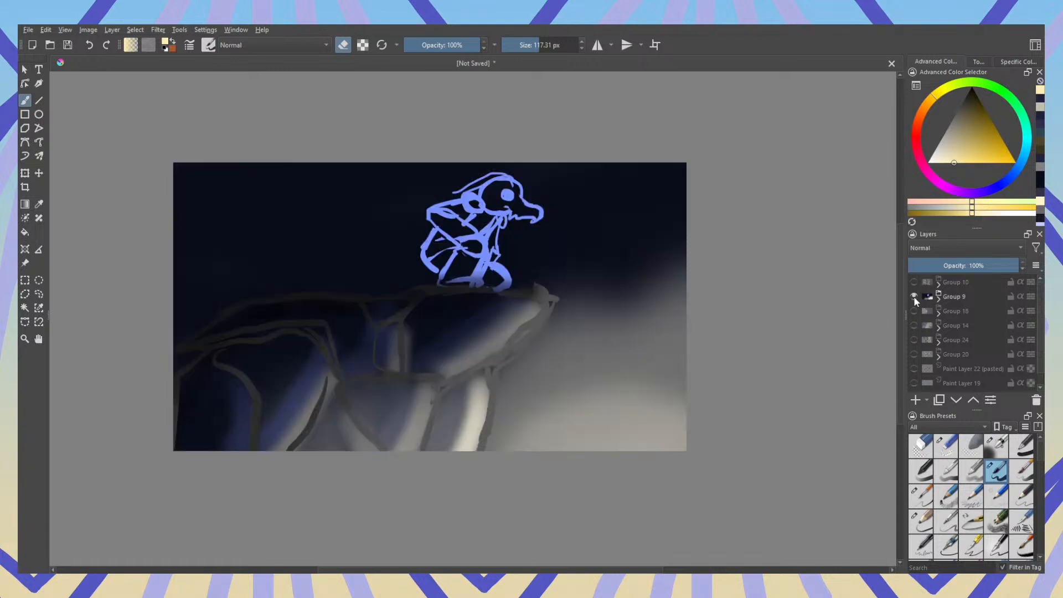
{"action": "left_click", "coordinate": [914, 297]}
{"action": "left_click", "coordinate": [914, 311]}
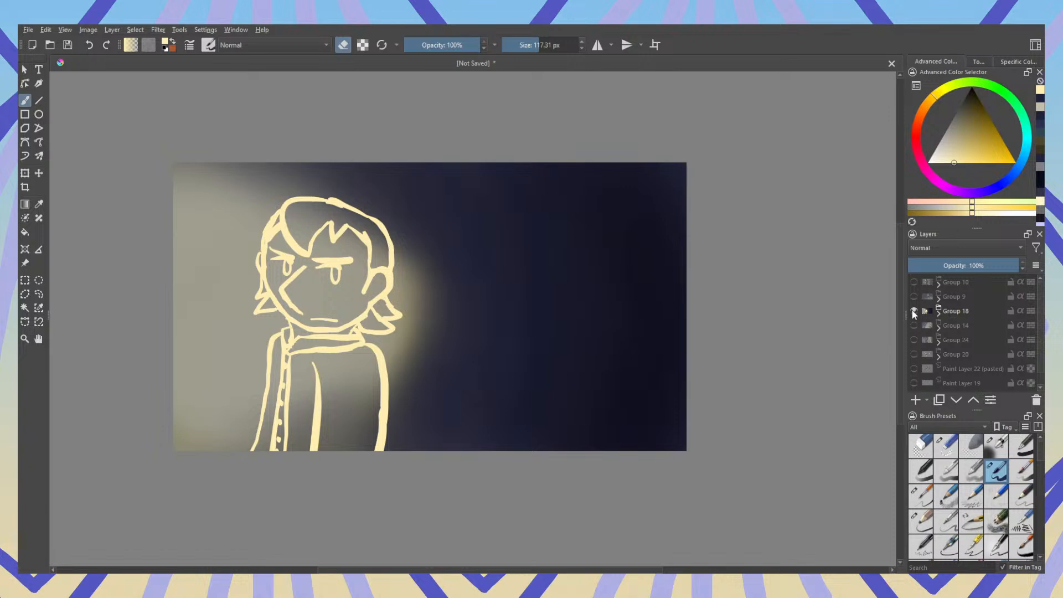
Step: Expand Group 18, examine its background with and without the Paint Layer 17 line art, and hide the group
{"action": "left_click", "coordinate": [915, 312]}
{"action": "left_click", "coordinate": [939, 313]}
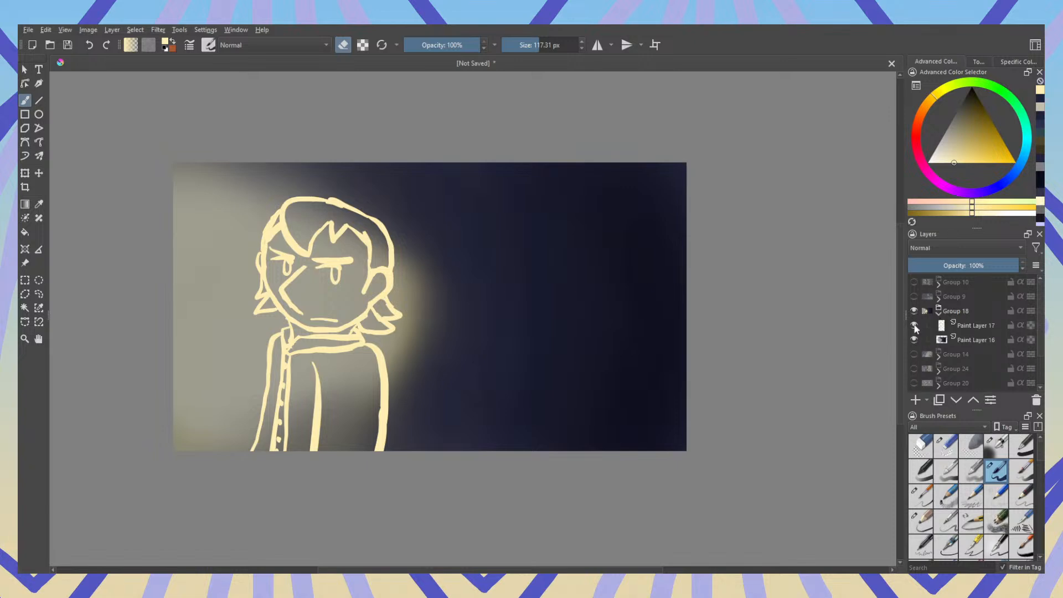
{"action": "left_click", "coordinate": [914, 325]}
{"action": "left_click", "coordinate": [914, 325]}
{"action": "left_click", "coordinate": [914, 326]}
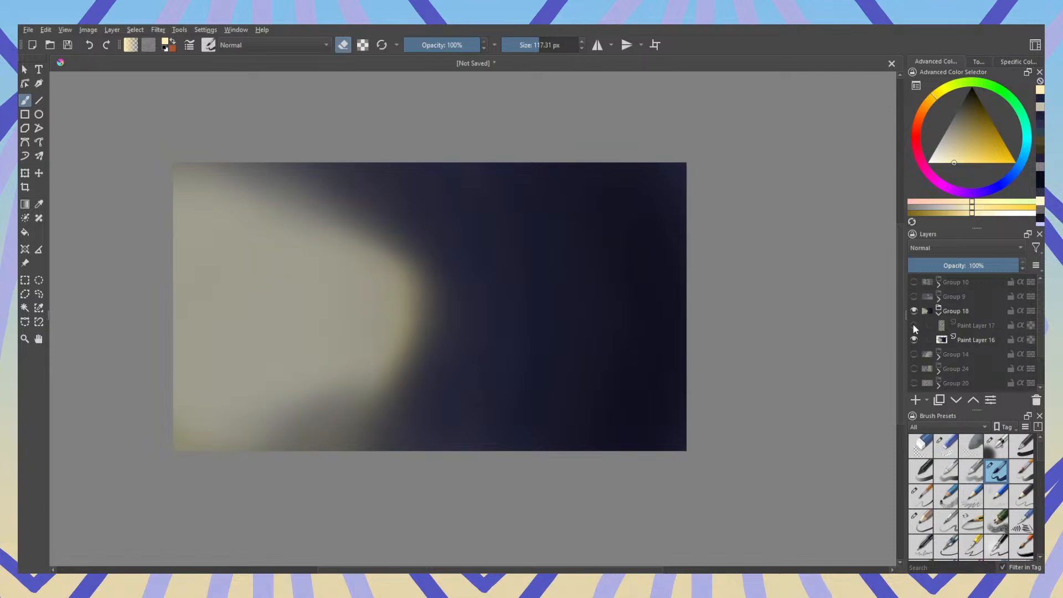
{"action": "left_click", "coordinate": [914, 325]}
{"action": "left_click", "coordinate": [915, 311]}
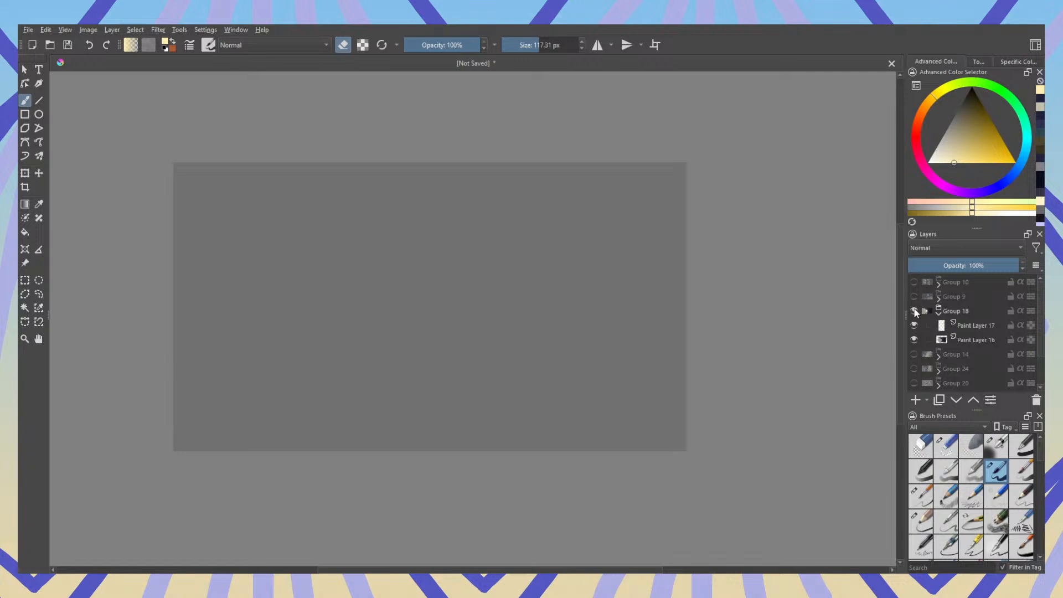
Step: Collapse Group 18, look at the Group 14 scene with the two facing characters, and hide it again
{"action": "left_click", "coordinate": [925, 311]}
{"action": "left_click", "coordinate": [915, 326]}
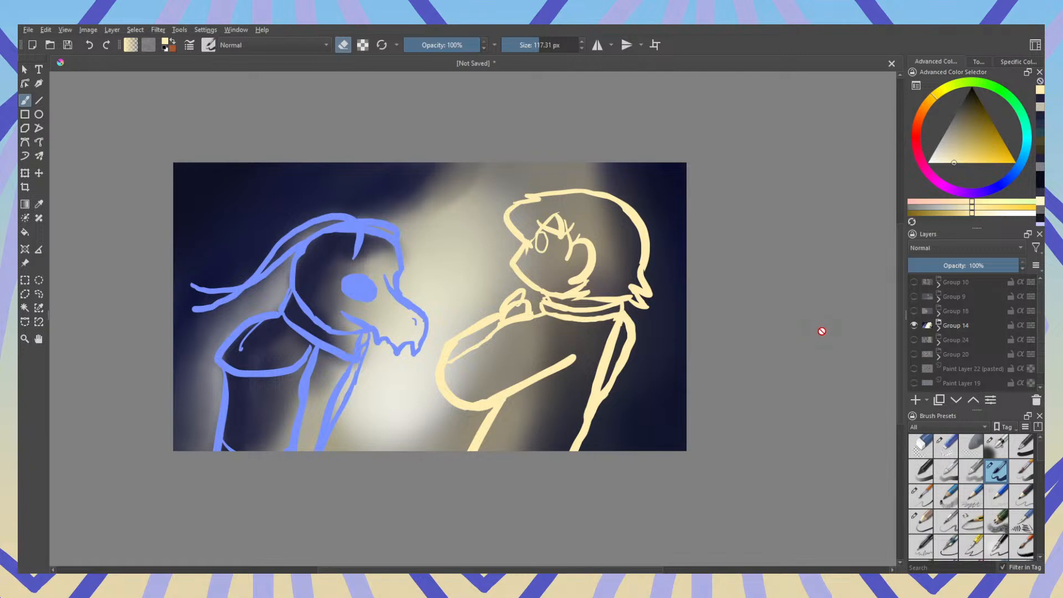
{"action": "left_click", "coordinate": [914, 325]}
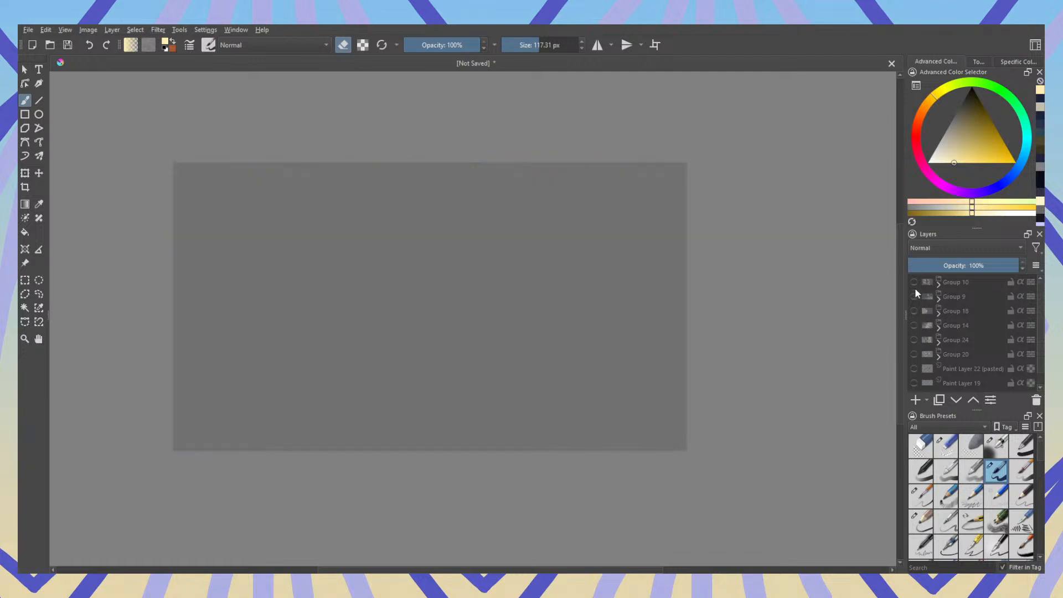
Step: Compare the Group 9 rock scene alone and together with Group 18, and view Group 18 and Group 14 separately
{"action": "left_click", "coordinate": [914, 296]}
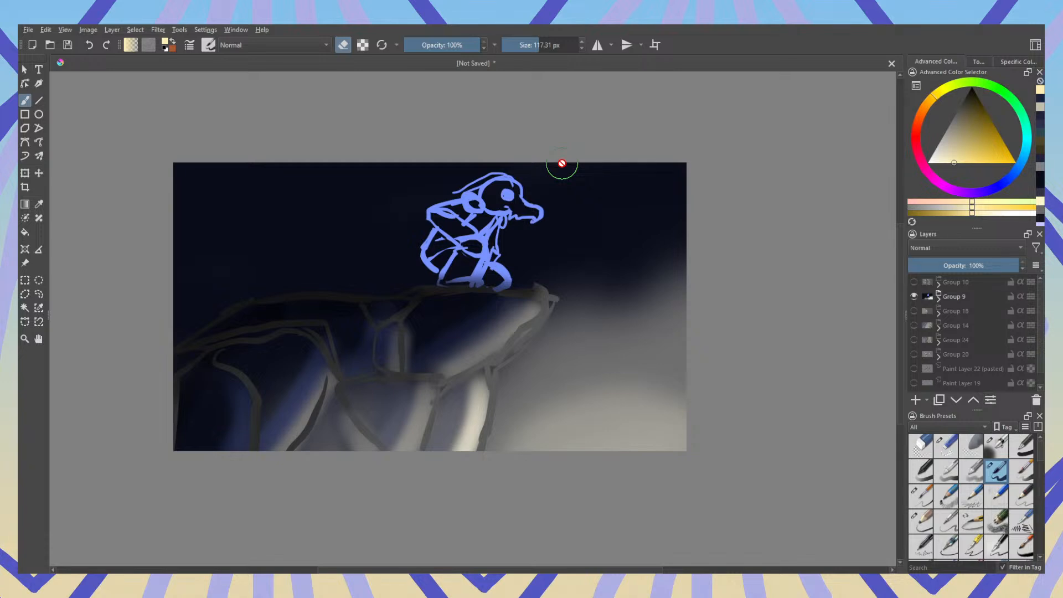
{"action": "left_click", "coordinate": [914, 296]}
{"action": "left_click", "coordinate": [915, 297]}
{"action": "left_click", "coordinate": [915, 311]}
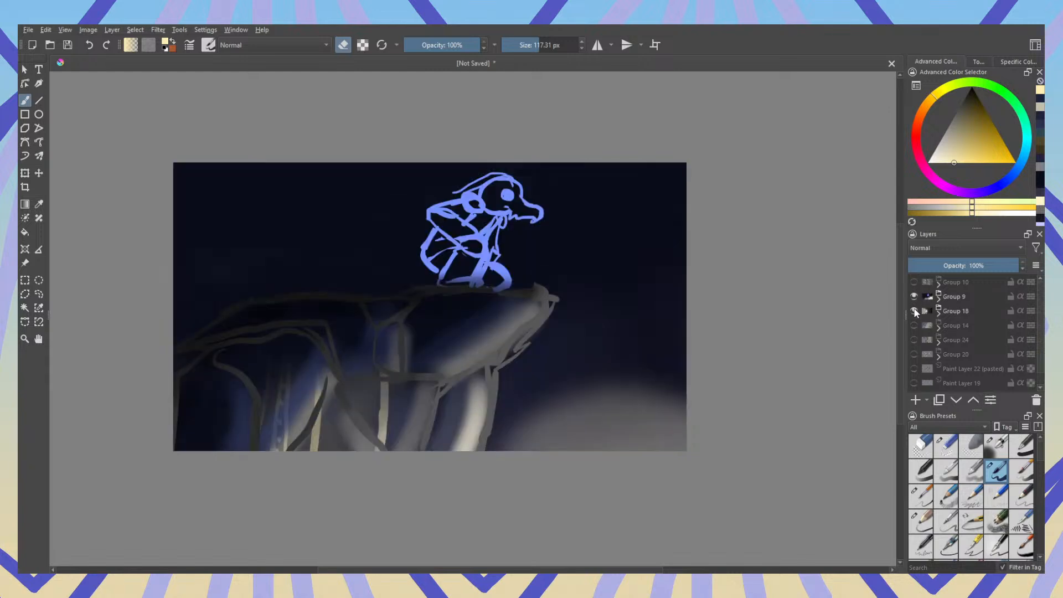
{"action": "left_click", "coordinate": [914, 297]}
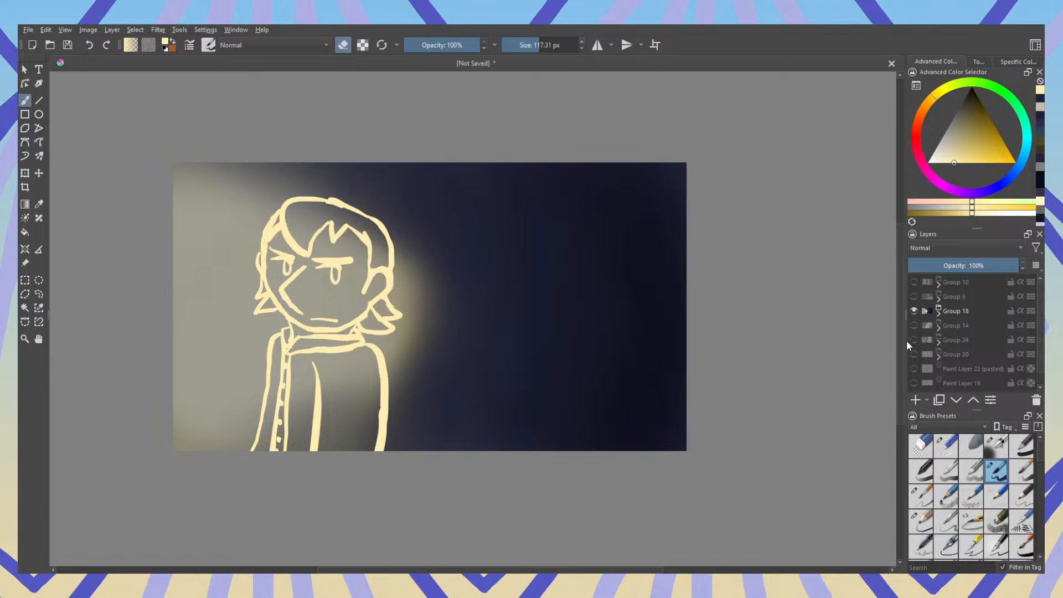
{"action": "left_click", "coordinate": [915, 314]}
{"action": "left_click", "coordinate": [915, 325]}
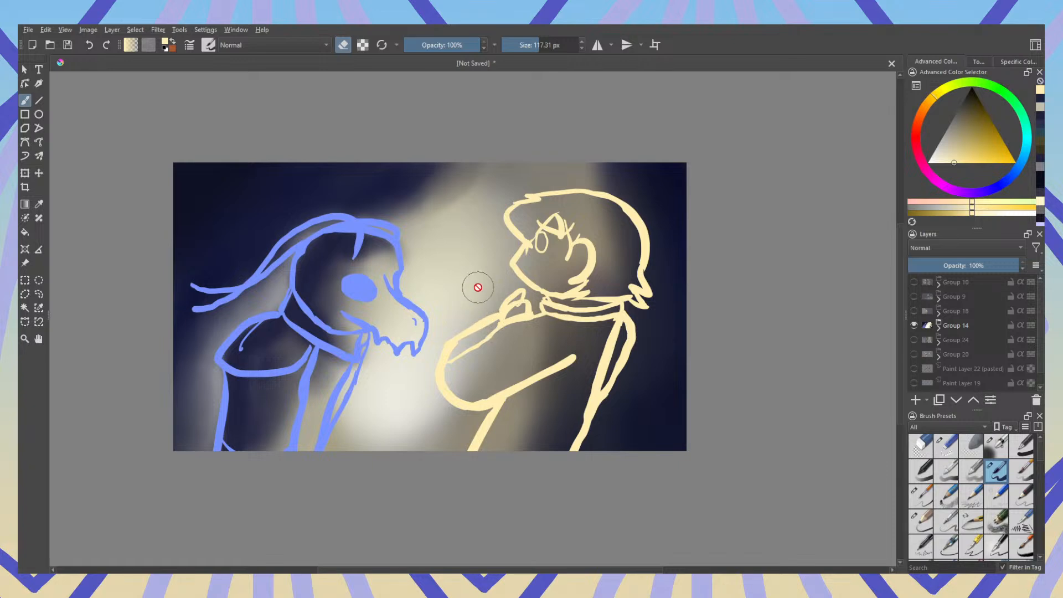
{"action": "left_click", "coordinate": [914, 326]}
Step: Look at the Paint Layer 22 (pasted) head sketch and the Group 20 character lineup, one at a time, and hide both
{"action": "scroll", "coordinate": [969, 325], "scroll_direction": "down", "scroll_amount": 1}
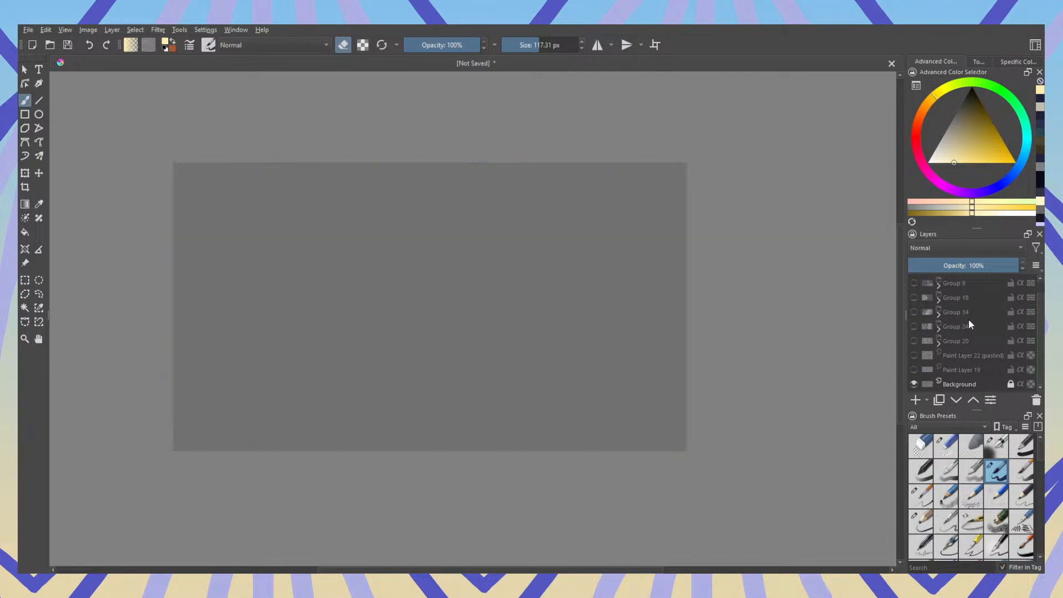
{"action": "left_click", "coordinate": [915, 355]}
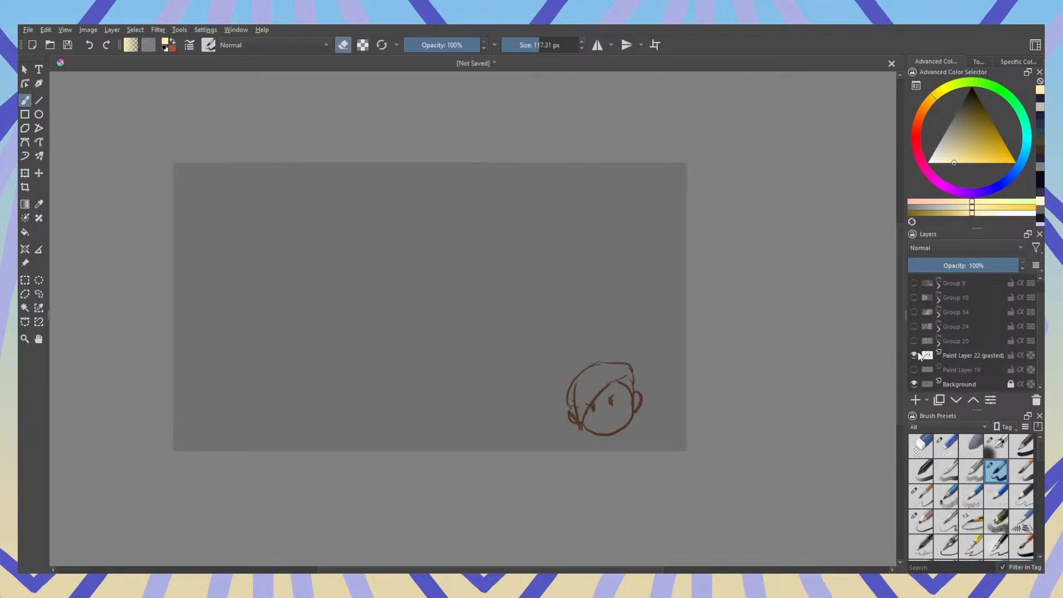
{"action": "left_click", "coordinate": [915, 355]}
{"action": "left_click", "coordinate": [915, 341]}
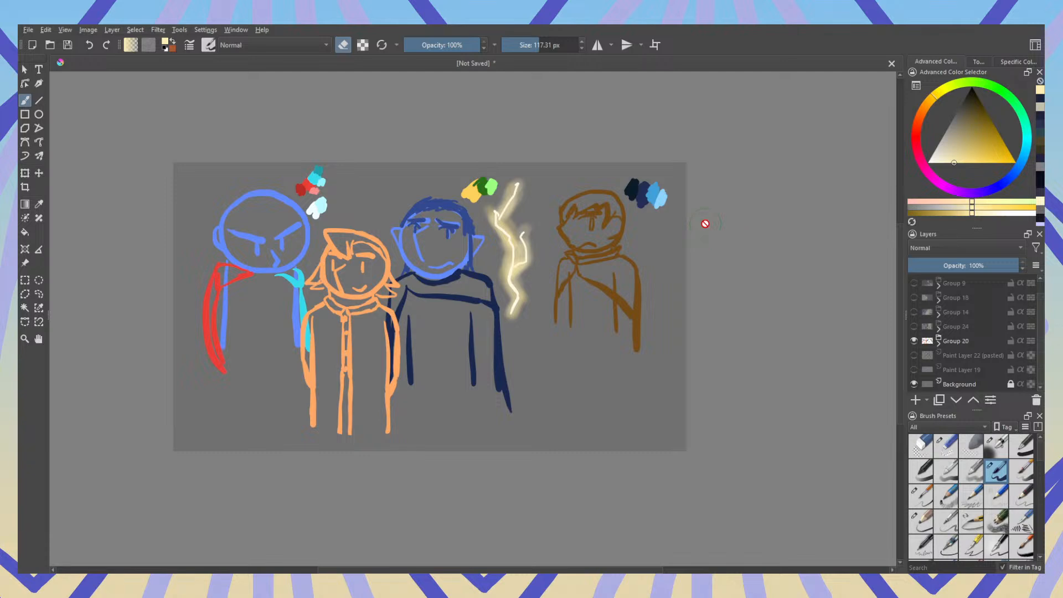
{"action": "left_click", "coordinate": [915, 341]}
Step: Review the scenes one at a time in the order Group 10, Group 9, Group 18, Group 14 and Group 24
{"action": "scroll", "coordinate": [912, 319], "scroll_direction": "up", "scroll_amount": 1}
{"action": "left_click", "coordinate": [915, 282]}
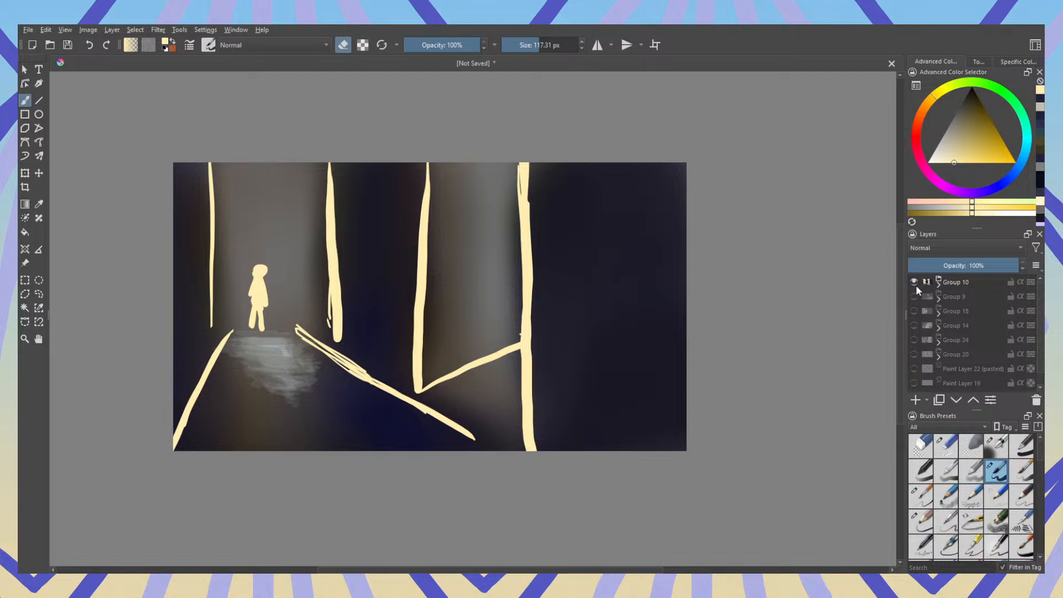
{"action": "left_click", "coordinate": [914, 282]}
{"action": "left_click", "coordinate": [915, 296]}
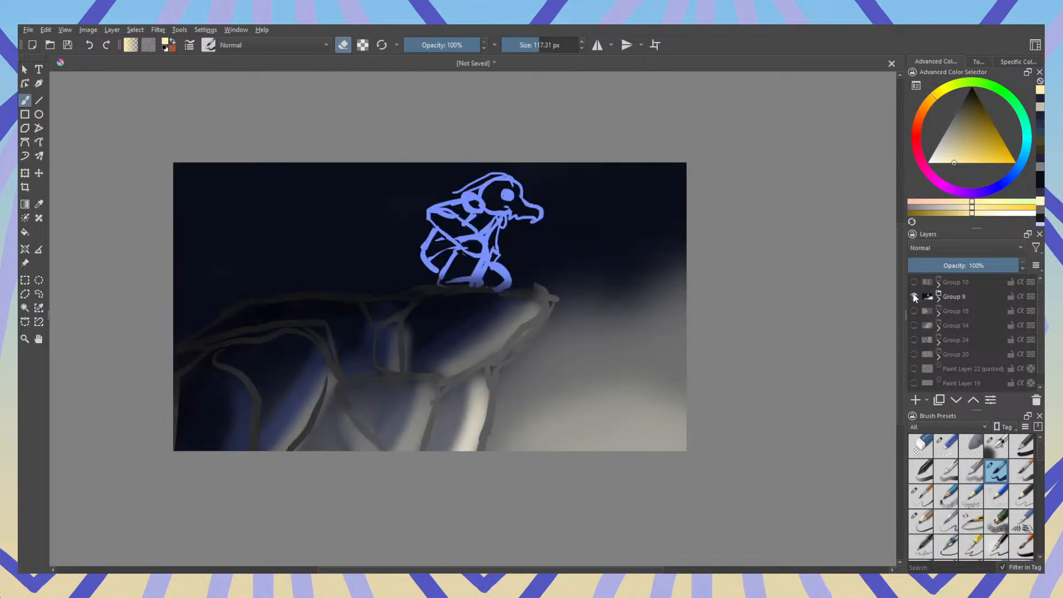
{"action": "left_click", "coordinate": [915, 297]}
{"action": "left_click", "coordinate": [914, 311]}
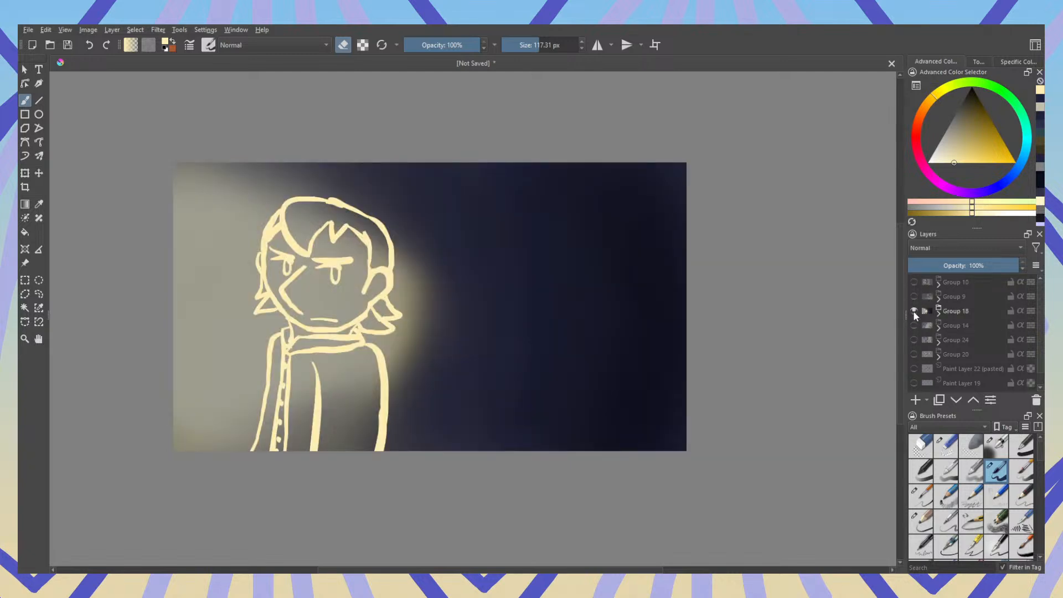
{"action": "left_click", "coordinate": [914, 310]}
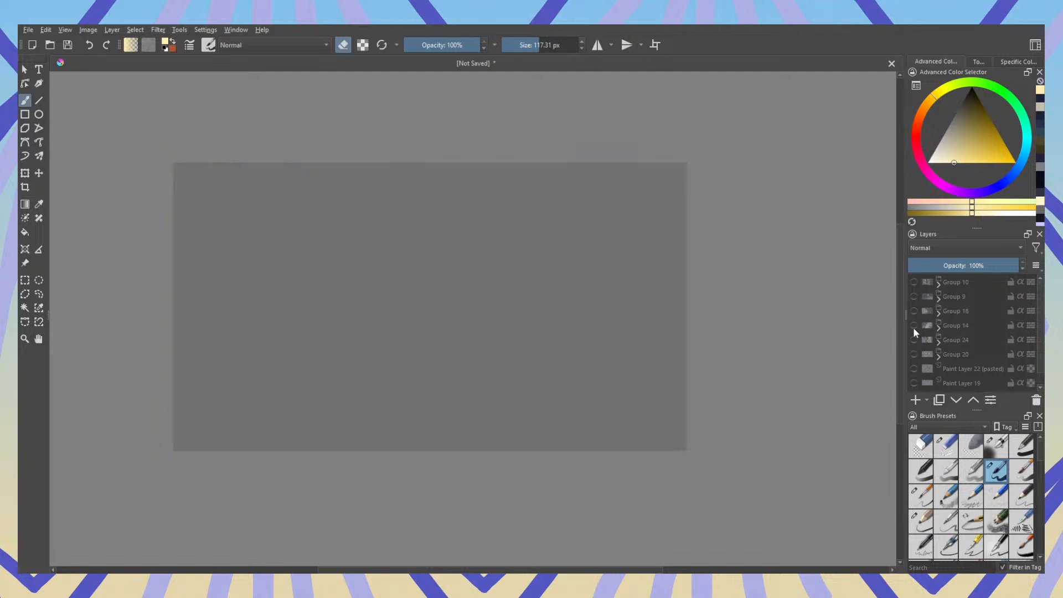
{"action": "left_click", "coordinate": [915, 325]}
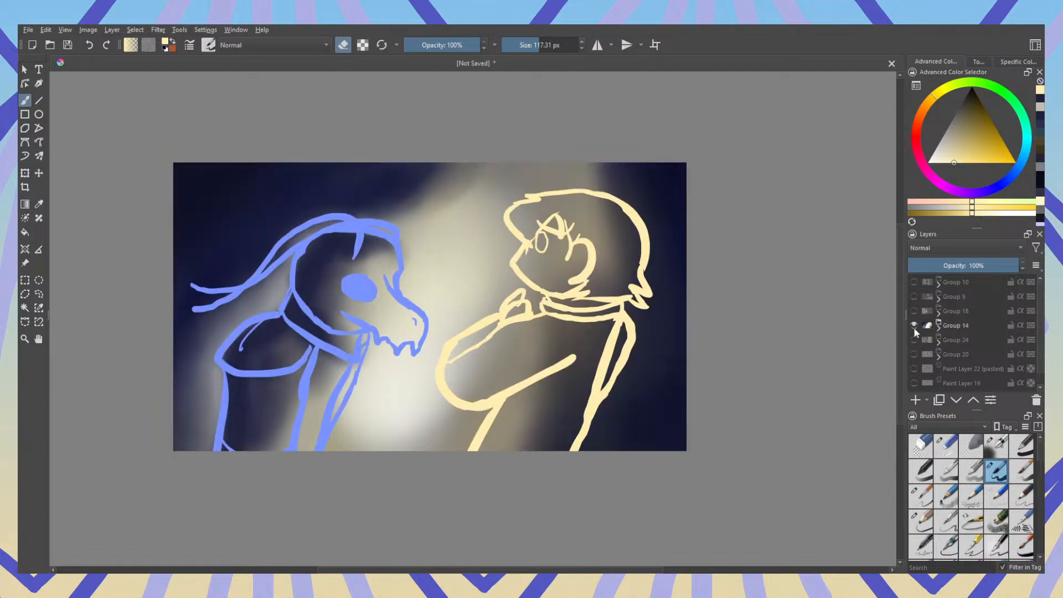
{"action": "left_click", "coordinate": [915, 326]}
{"action": "left_click", "coordinate": [915, 340]}
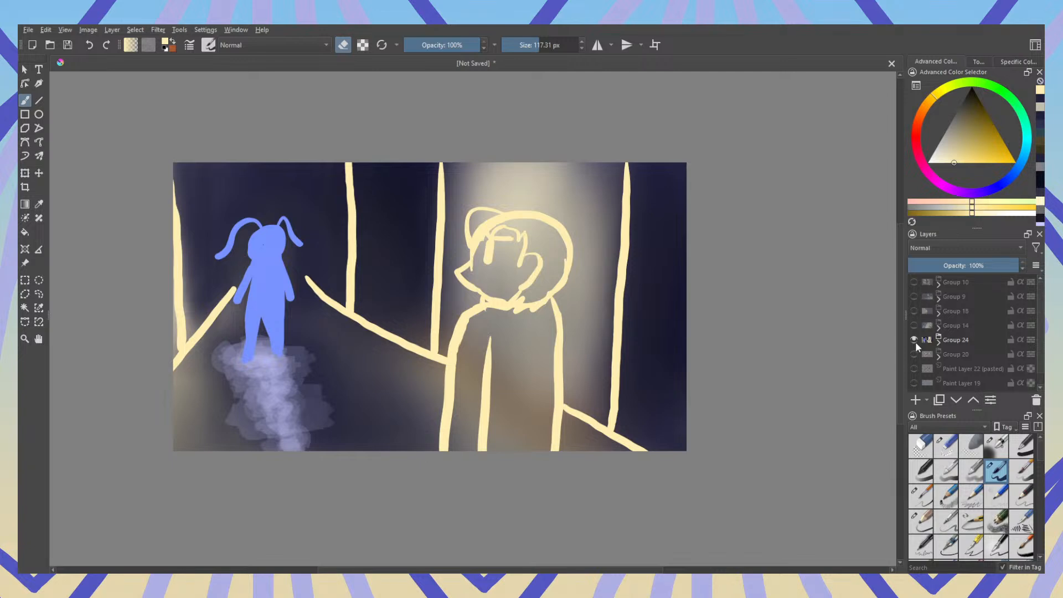
{"action": "left_click", "coordinate": [915, 340]}
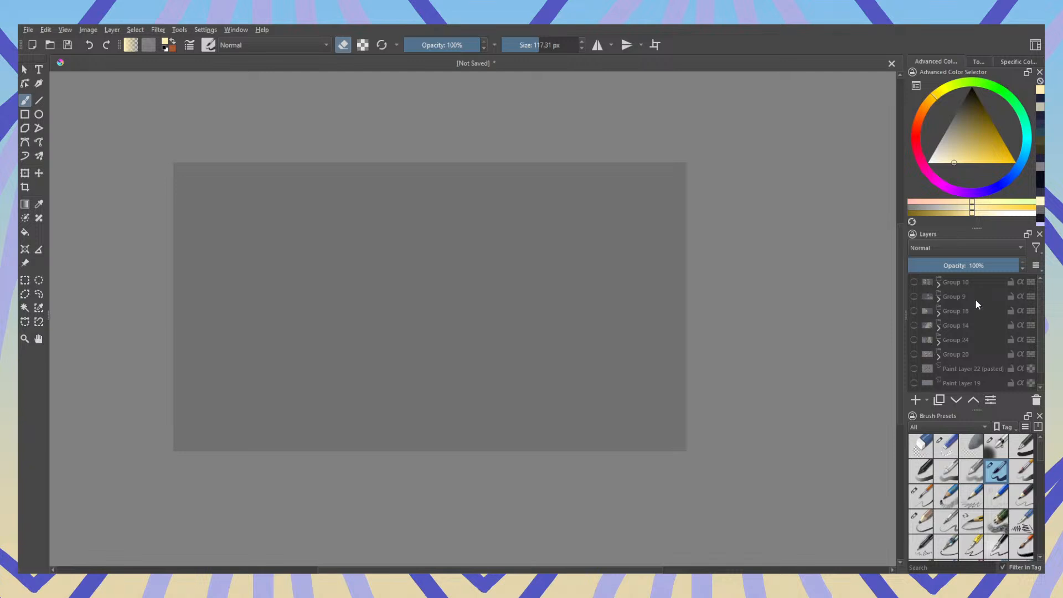
Step: Run through the five storyboard scenes a second time, from Group 10 to Group 24, leaving all of them hidden
{"action": "left_click", "coordinate": [914, 282]}
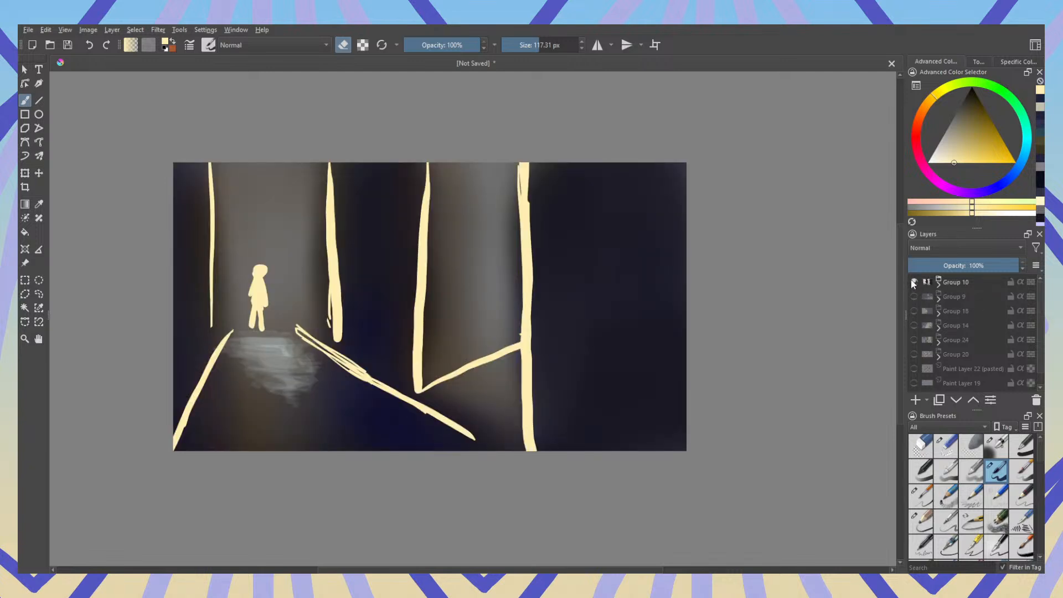
{"action": "left_click", "coordinate": [914, 282]}
{"action": "left_click", "coordinate": [915, 297]}
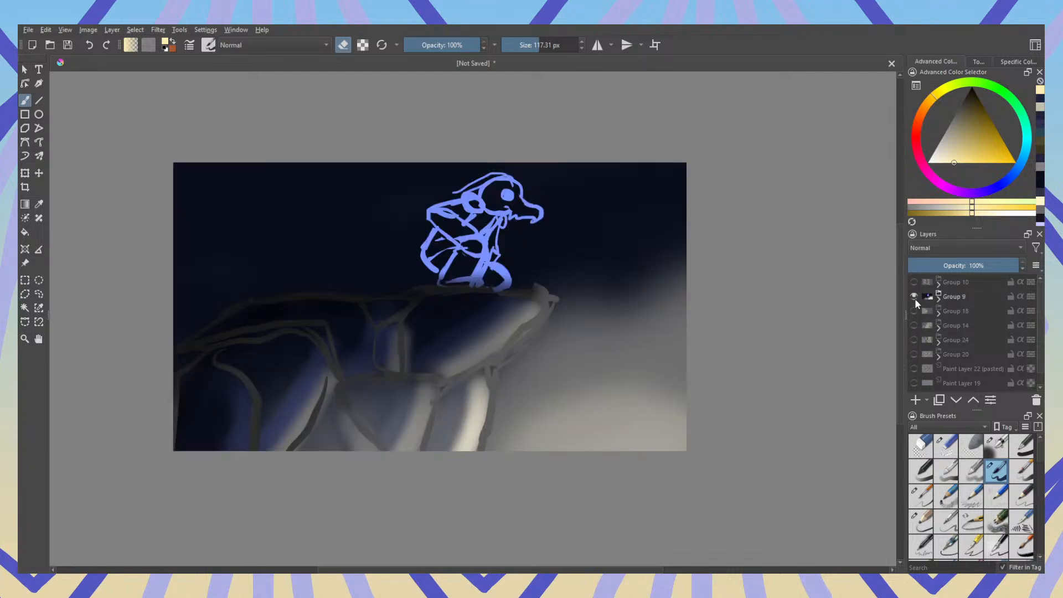
{"action": "left_click", "coordinate": [914, 297]}
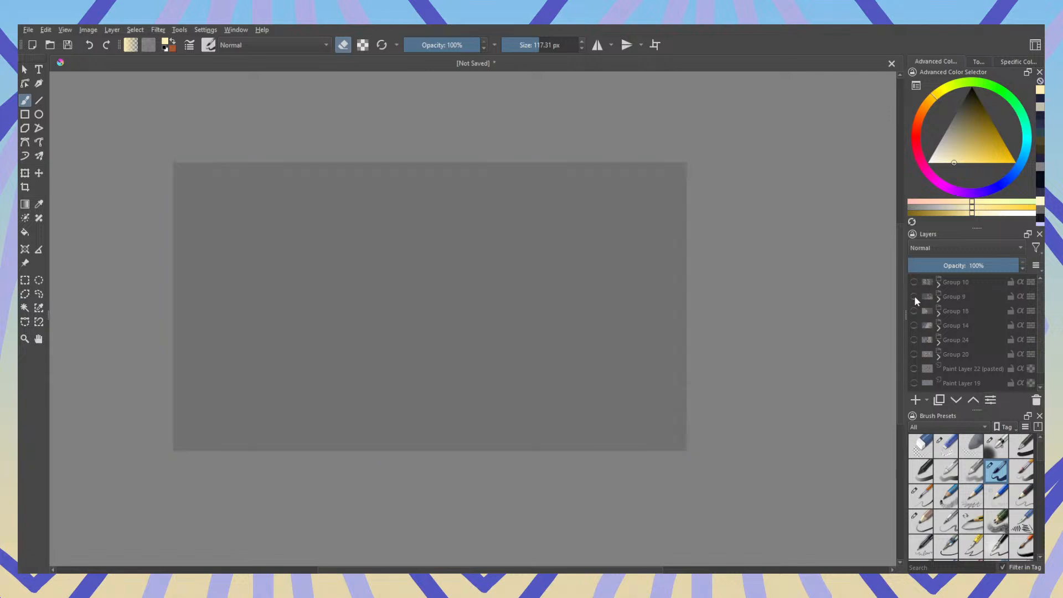
{"action": "left_click", "coordinate": [914, 311]}
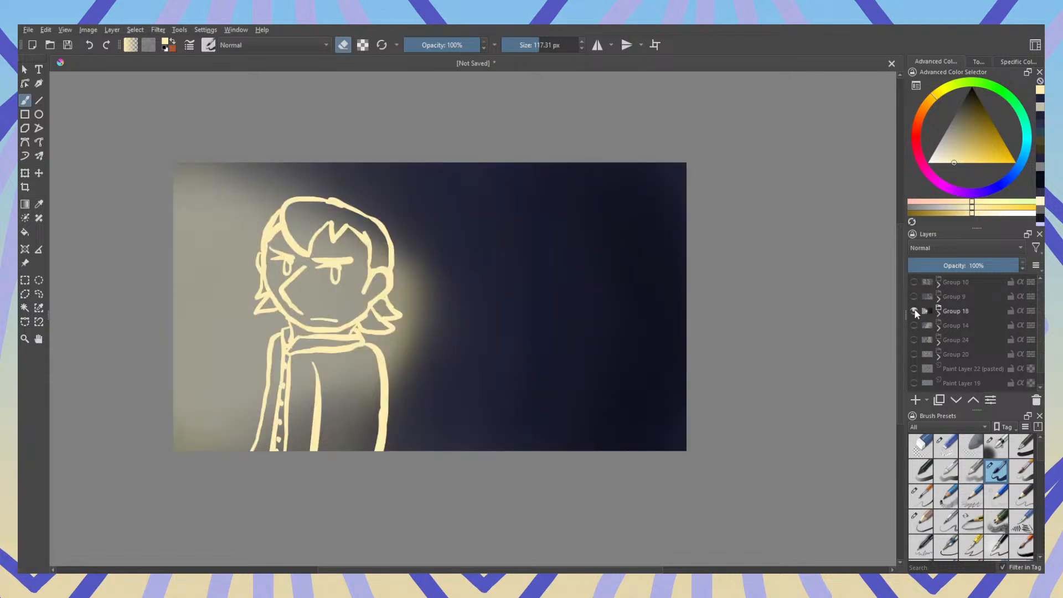
{"action": "left_click", "coordinate": [914, 312]}
{"action": "left_click", "coordinate": [914, 325]}
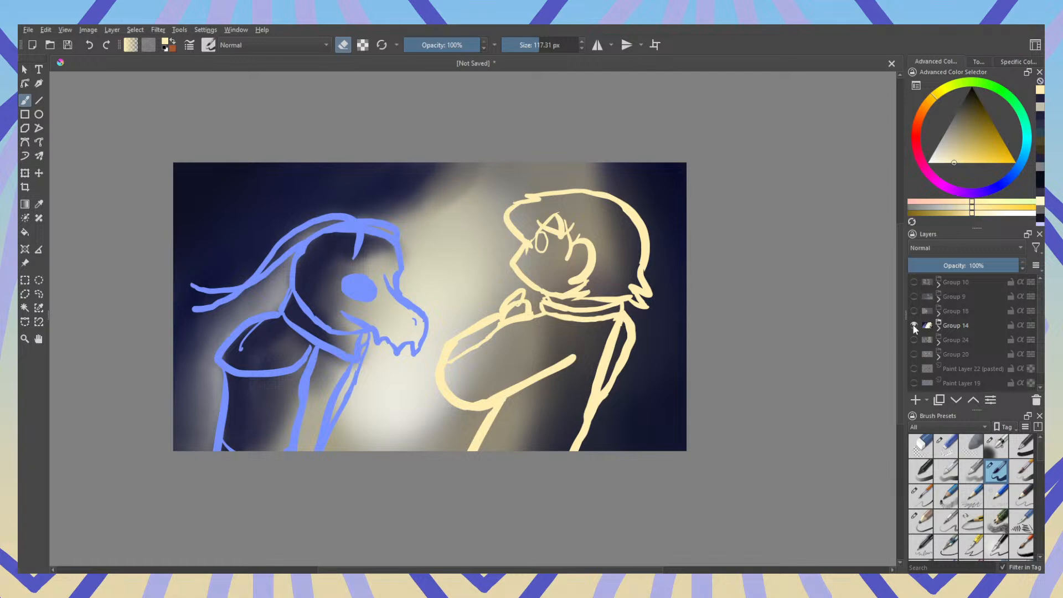
{"action": "left_click", "coordinate": [914, 326]}
{"action": "left_click", "coordinate": [914, 340]}
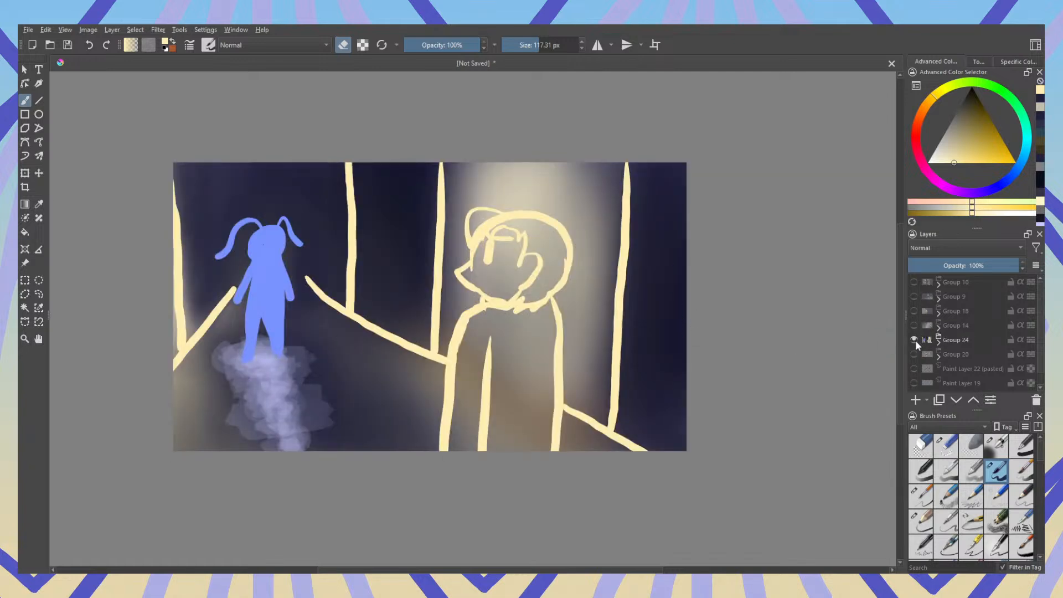
{"action": "left_click", "coordinate": [914, 340]}
Step: Check the paint layer directly above Background, and expand and show Group 20 to examine its character lineup and colour swatches
{"action": "scroll", "coordinate": [915, 355], "scroll_direction": "down", "scroll_amount": 1}
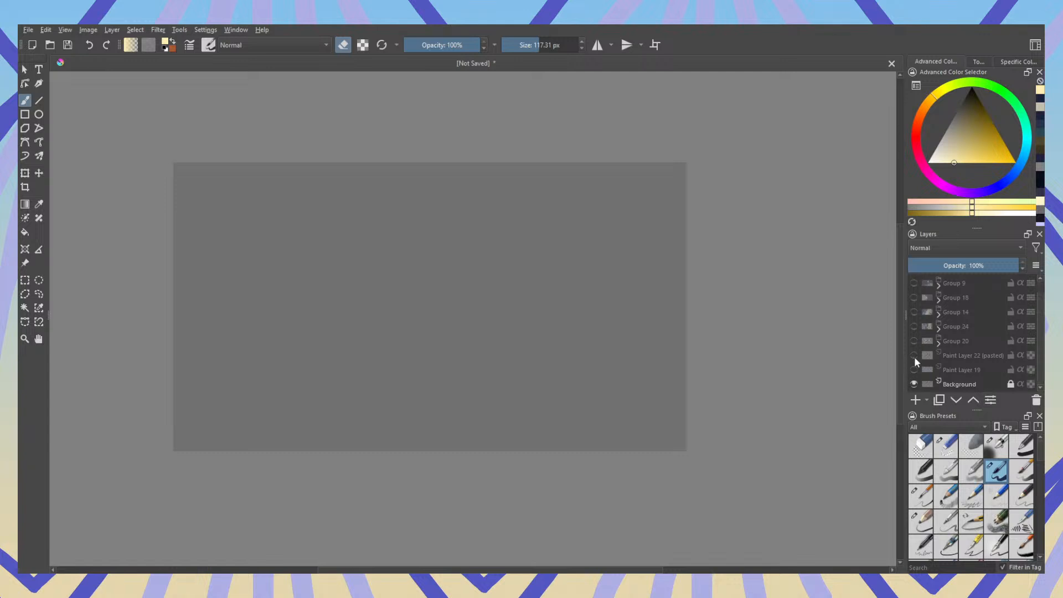
{"action": "left_click", "coordinate": [913, 369]}
{"action": "left_click", "coordinate": [913, 369]}
{"action": "left_click", "coordinate": [921, 340]}
{"action": "left_click", "coordinate": [914, 342]}
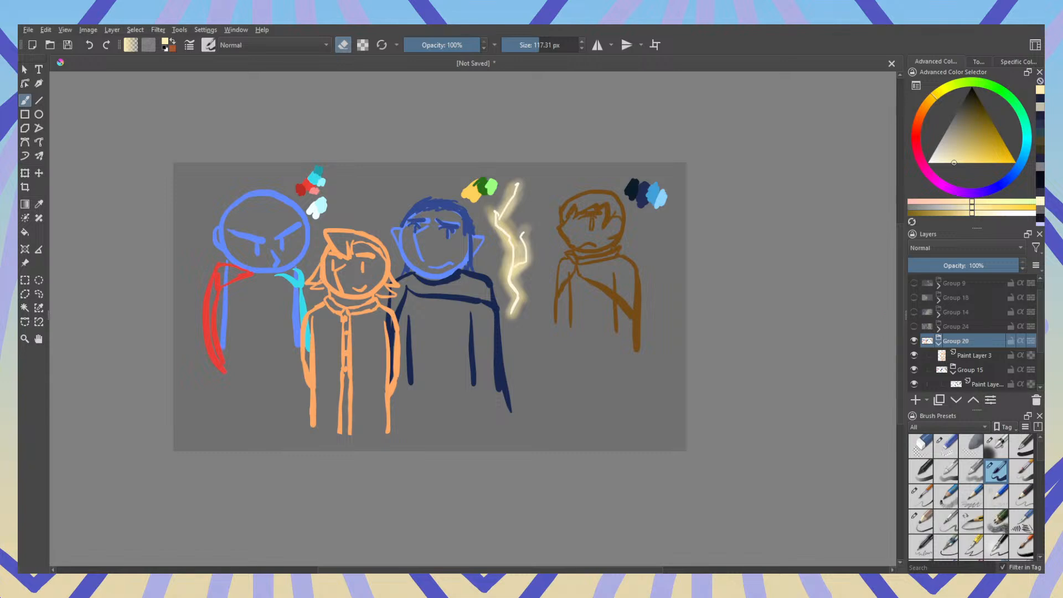
{"action": "scroll", "coordinate": [949, 319], "scroll_direction": "up", "scroll_amount": 1}
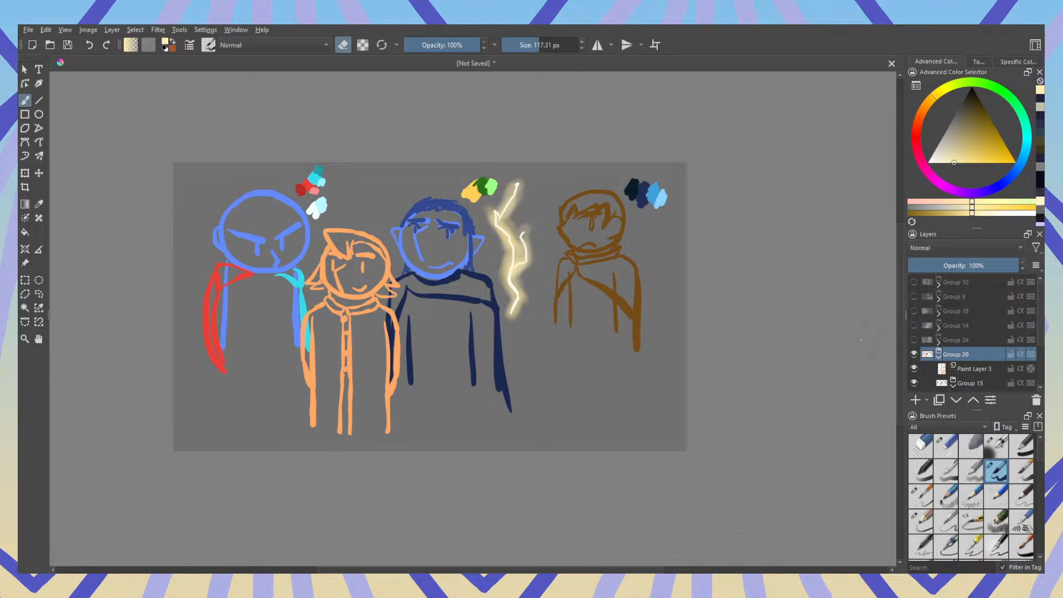
{"action": "scroll", "coordinate": [819, 326], "scroll_direction": "down", "scroll_amount": 1}
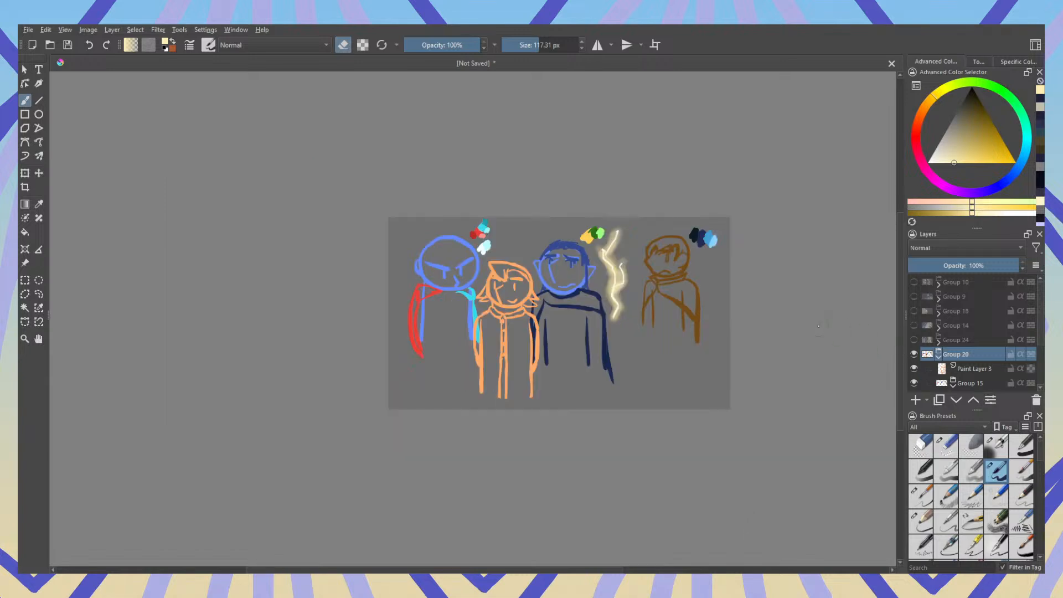
{"action": "scroll", "coordinate": [819, 326], "scroll_direction": "up", "scroll_amount": 1}
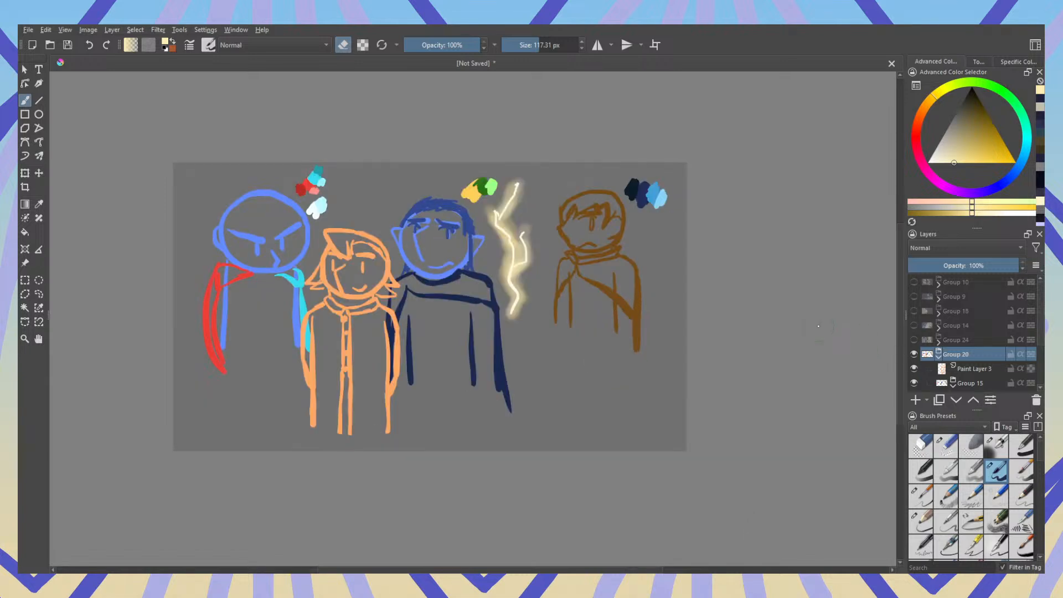
Step: Hide Group 20 and go through Groups 10, 9, 18, 14 and 24 in order, showing only one scene at a time
{"action": "left_click", "coordinate": [915, 356]}
{"action": "left_click", "coordinate": [915, 283]}
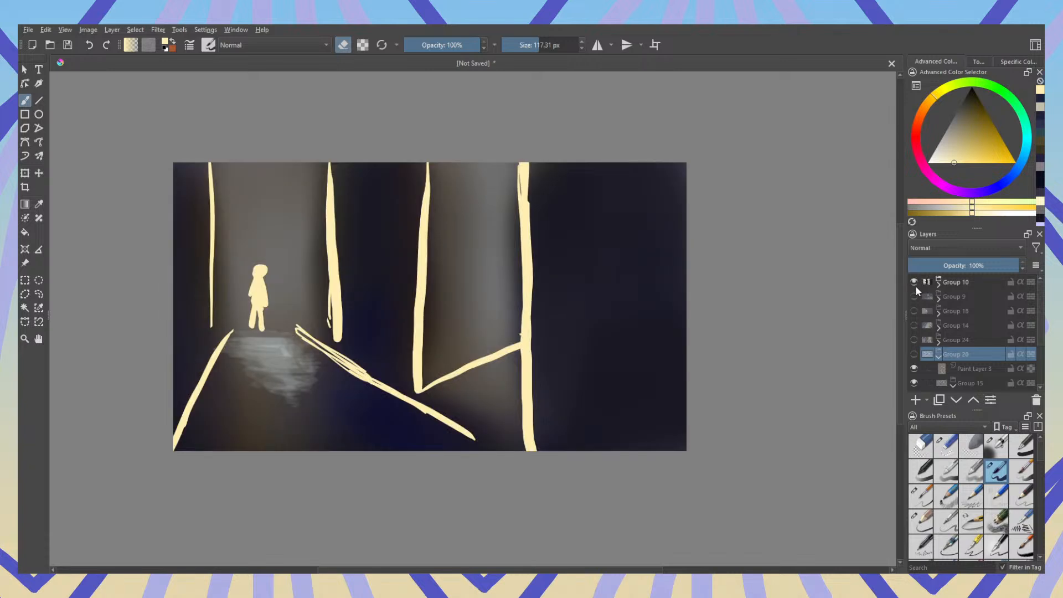
{"action": "left_click", "coordinate": [916, 284]}
{"action": "left_click", "coordinate": [915, 299]}
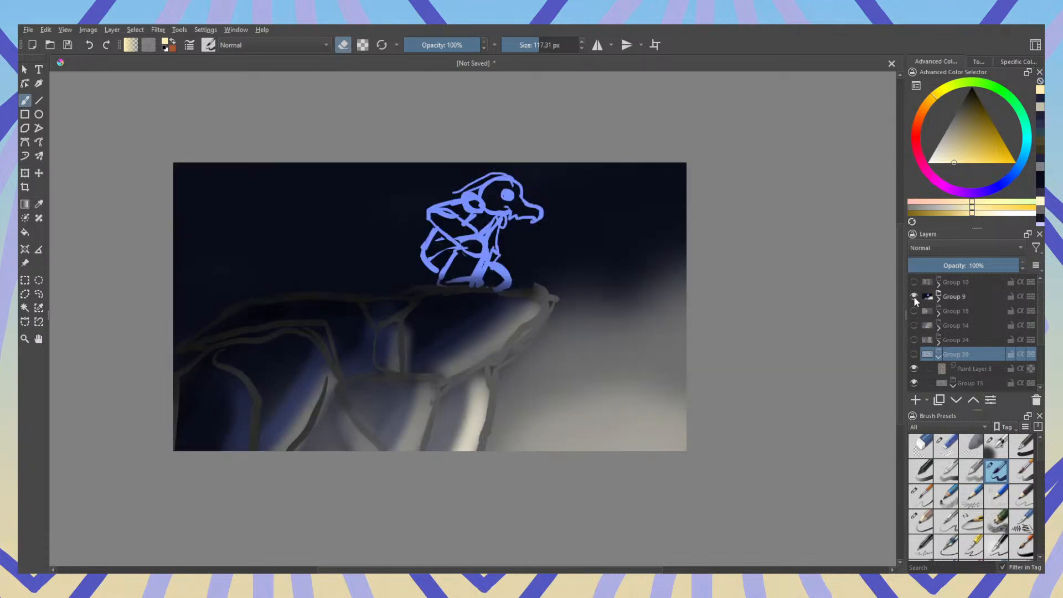
{"action": "left_click", "coordinate": [914, 297]}
{"action": "left_click", "coordinate": [914, 297]}
{"action": "left_click", "coordinate": [915, 296]}
{"action": "left_click", "coordinate": [914, 311]}
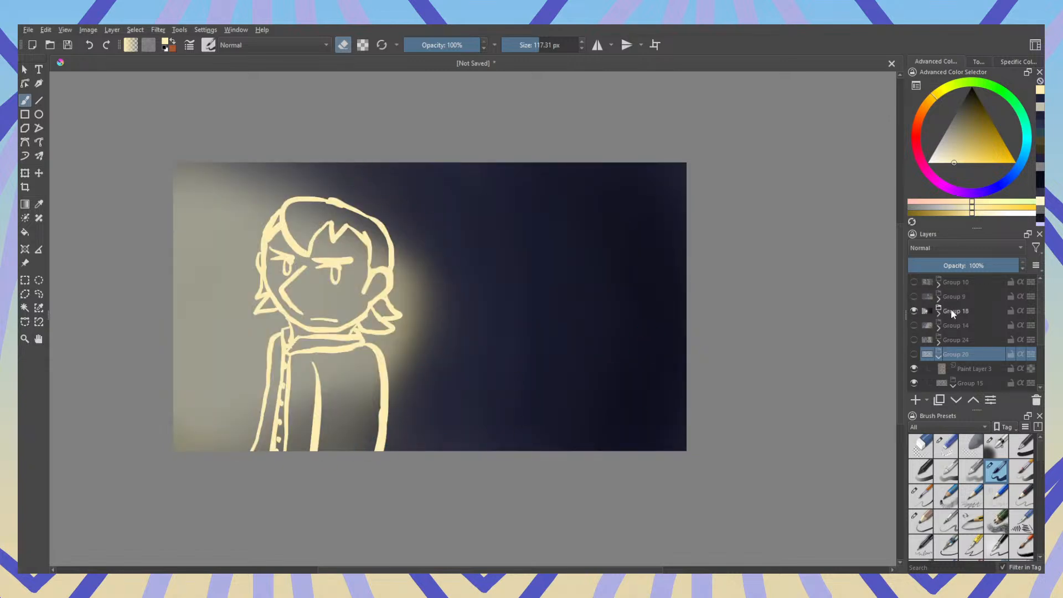
{"action": "left_click", "coordinate": [916, 310]}
{"action": "left_click", "coordinate": [914, 326]}
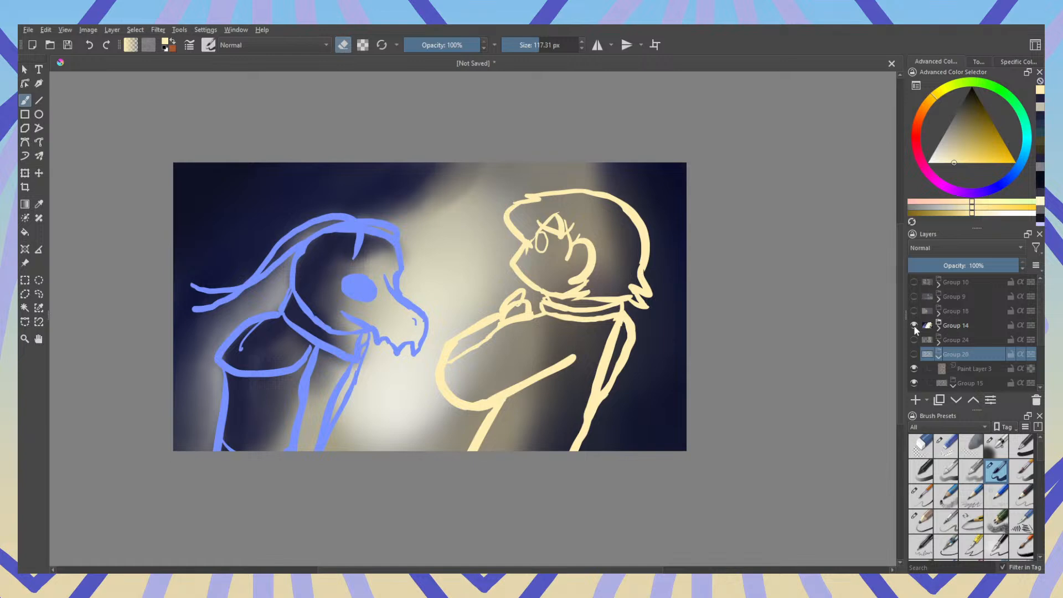
{"action": "left_click", "coordinate": [914, 326]}
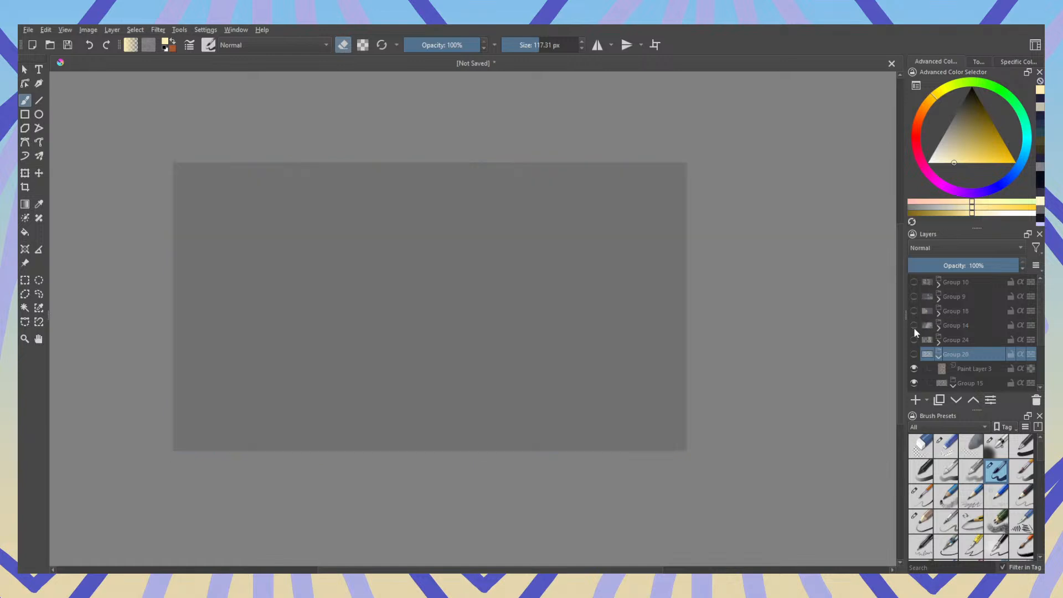
{"action": "left_click", "coordinate": [913, 339]}
{"action": "scroll", "coordinate": [1009, 334], "scroll_direction": "down", "scroll_amount": 2}
{"action": "scroll", "coordinate": [975, 327], "scroll_direction": "up", "scroll_amount": 2}
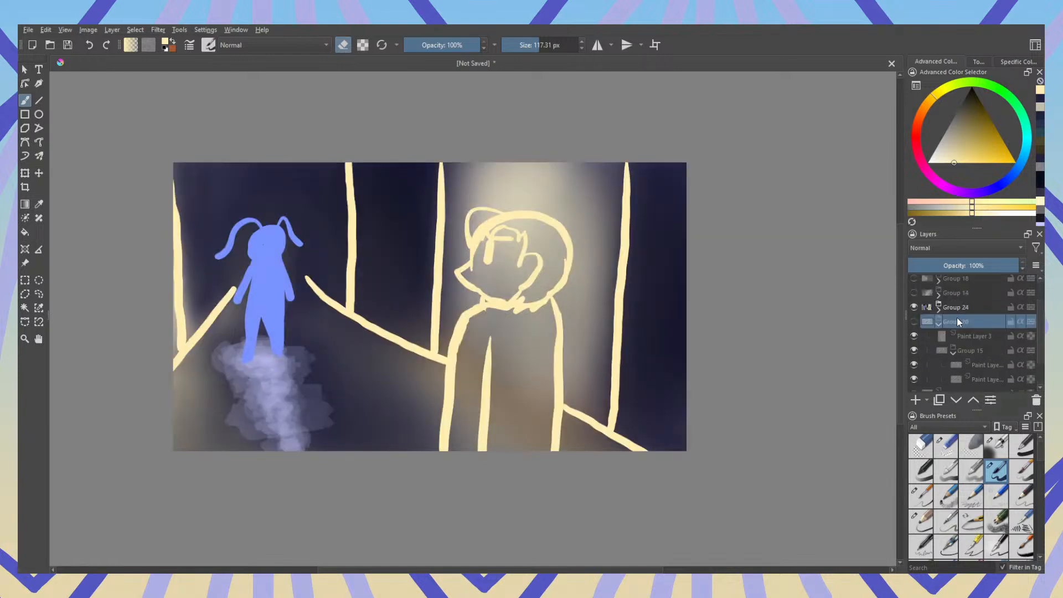
{"action": "left_click", "coordinate": [913, 304]}
Step: Collapse Group 15 inside Group 20, view the character lineup again, and hide Group 20
{"action": "scroll", "coordinate": [918, 303], "scroll_direction": "down", "scroll_amount": 2}
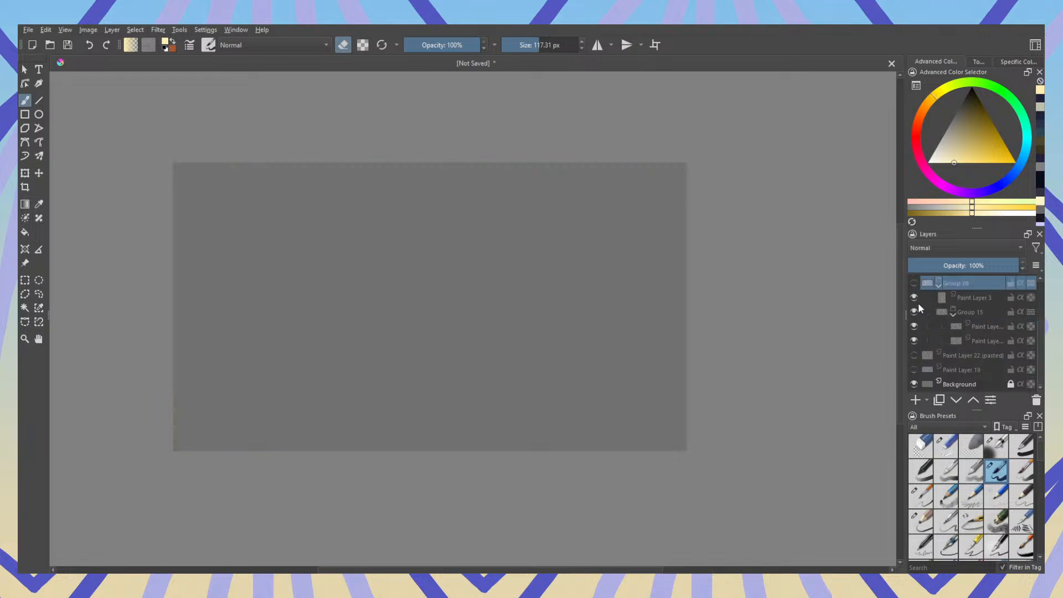
{"action": "left_click", "coordinate": [956, 315]}
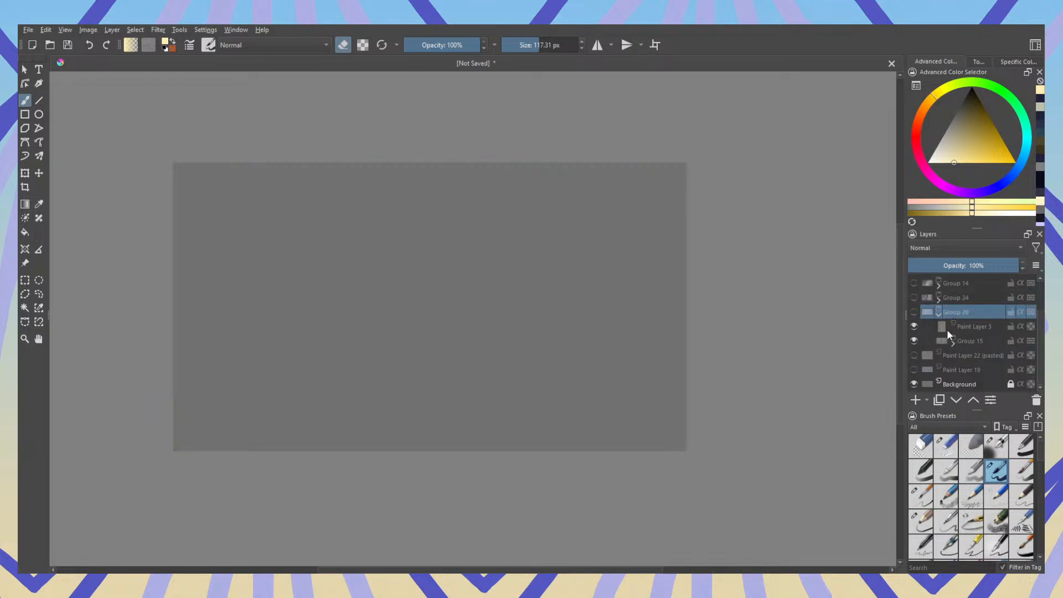
{"action": "left_click", "coordinate": [915, 312]}
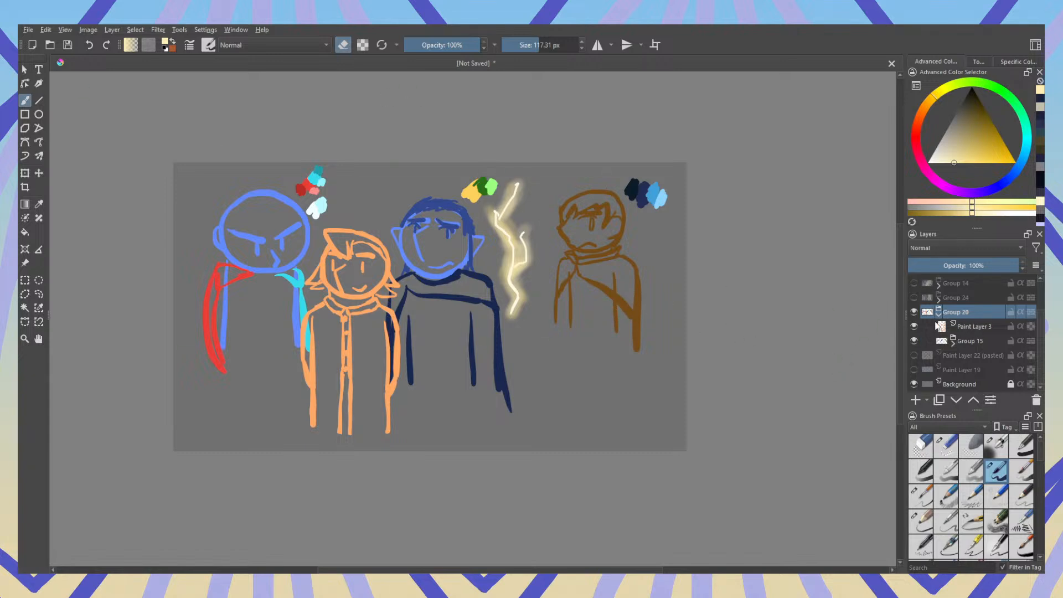
{"action": "left_click", "coordinate": [914, 312]}
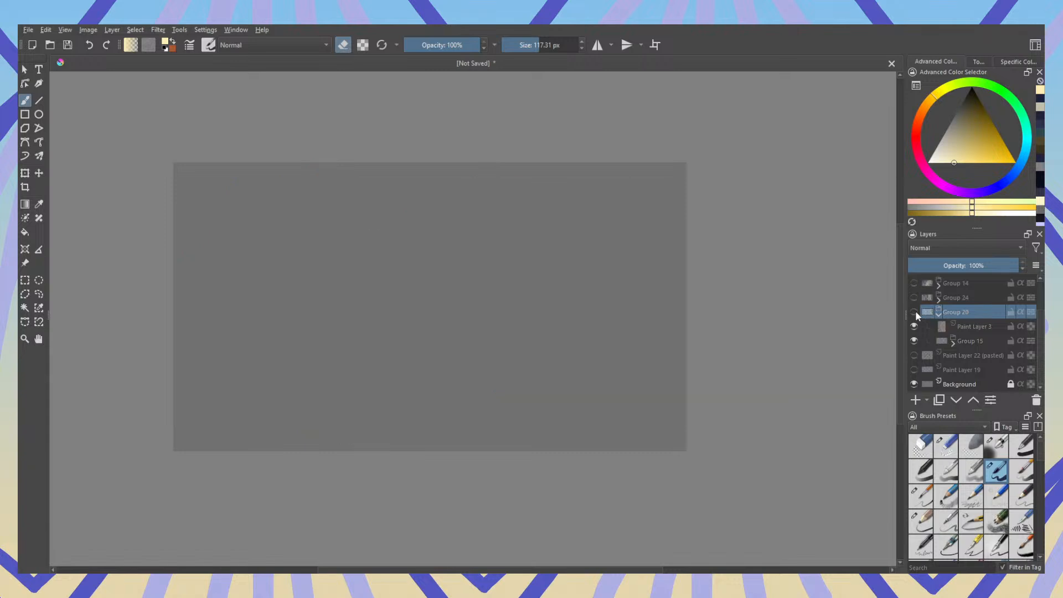
Step: Show only the Group 10 corridor scene and examine it enlarged on the canvas
{"action": "scroll", "coordinate": [915, 305], "scroll_direction": "up", "scroll_amount": 1}
{"action": "left_click", "coordinate": [915, 282]}
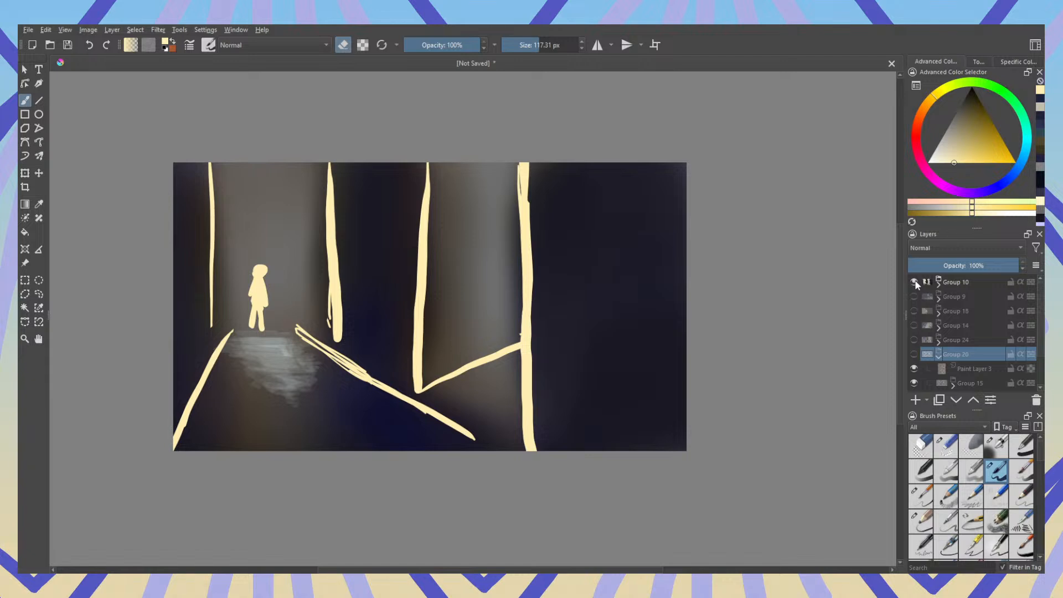
{"action": "scroll", "coordinate": [915, 284], "scroll_direction": "down", "scroll_amount": 1}
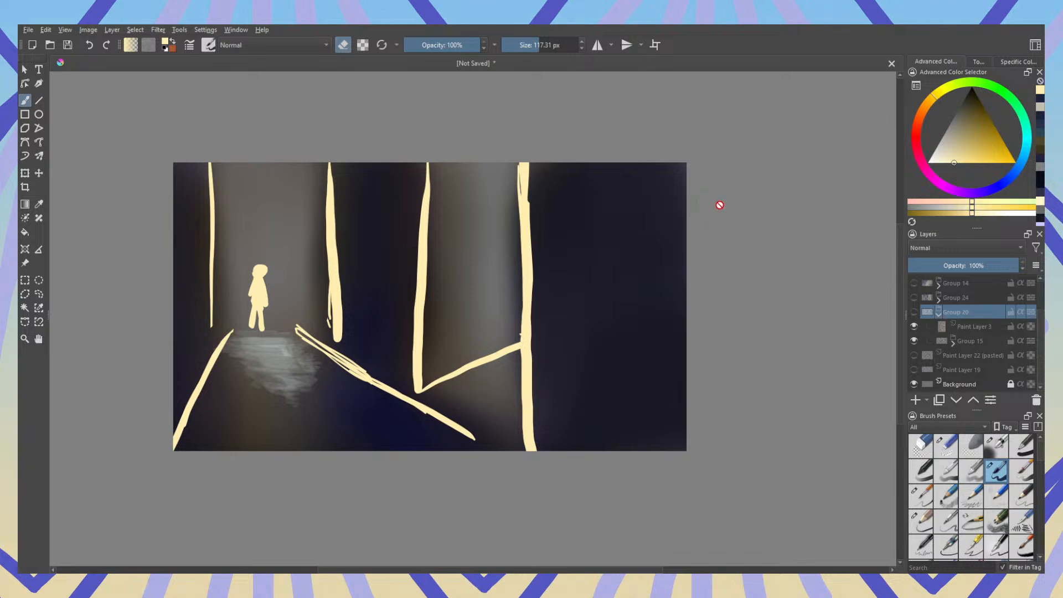
{"action": "scroll", "coordinate": [741, 226], "scroll_direction": "down", "scroll_amount": 3}
{"action": "scroll", "coordinate": [648, 252], "scroll_direction": "up", "scroll_amount": 4}
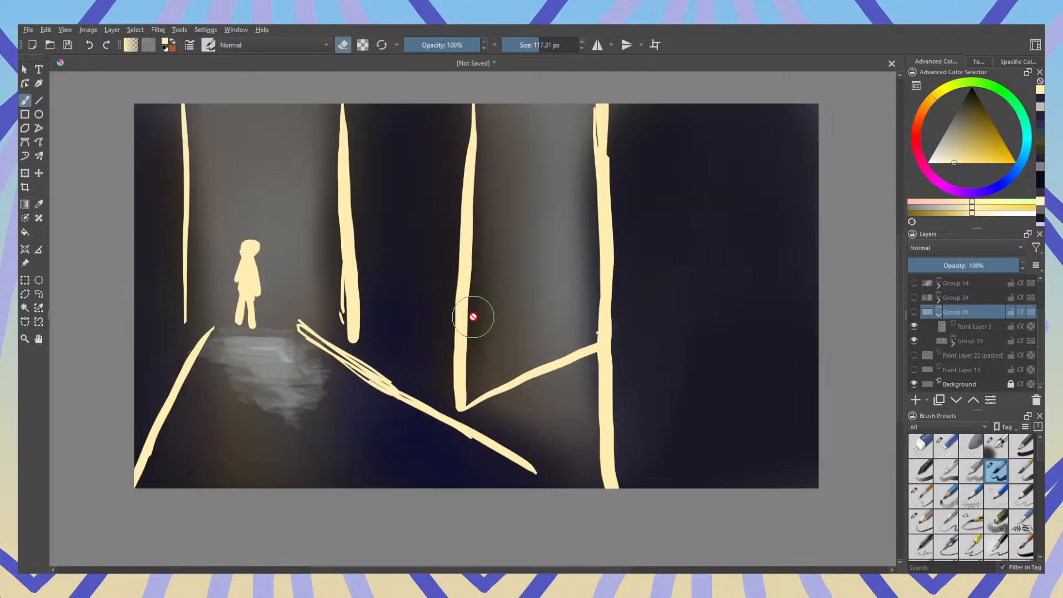